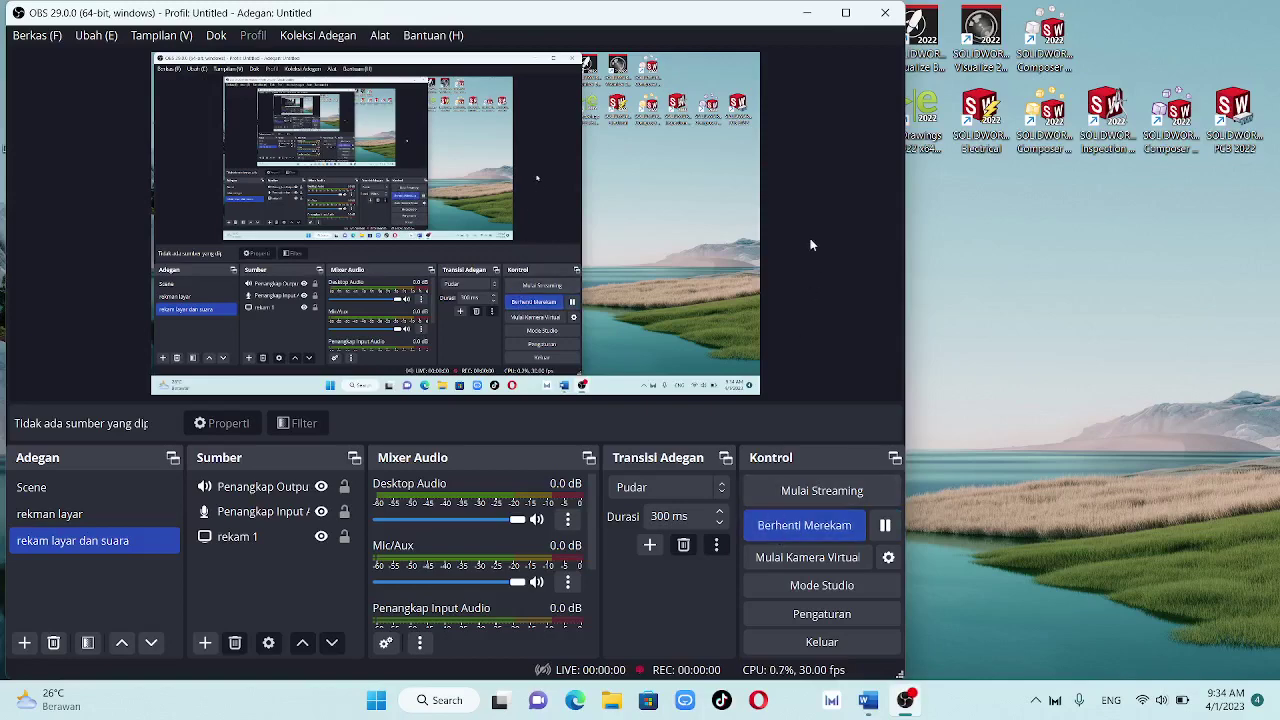
Minimize the OBS Studio window so the Windows desktop shows
{"action": "left_click", "coordinate": [806, 13]}
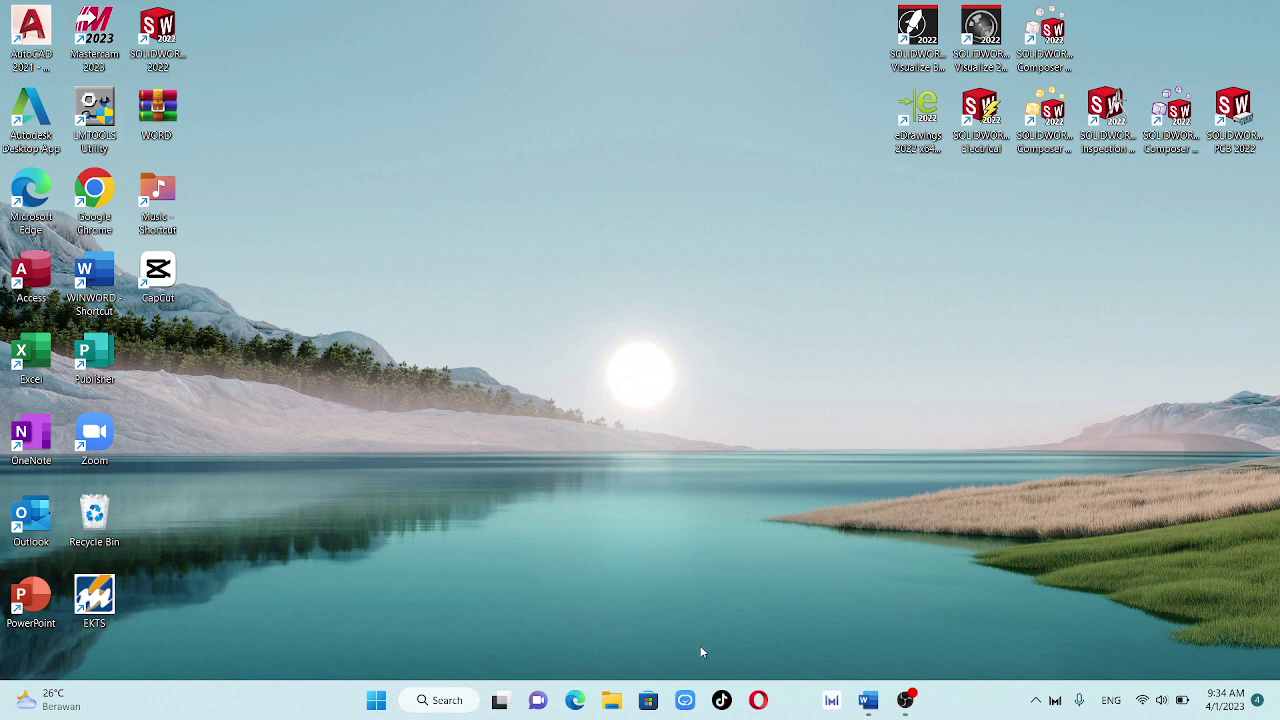
{"action": "mouse_move", "coordinate": [867, 700]}
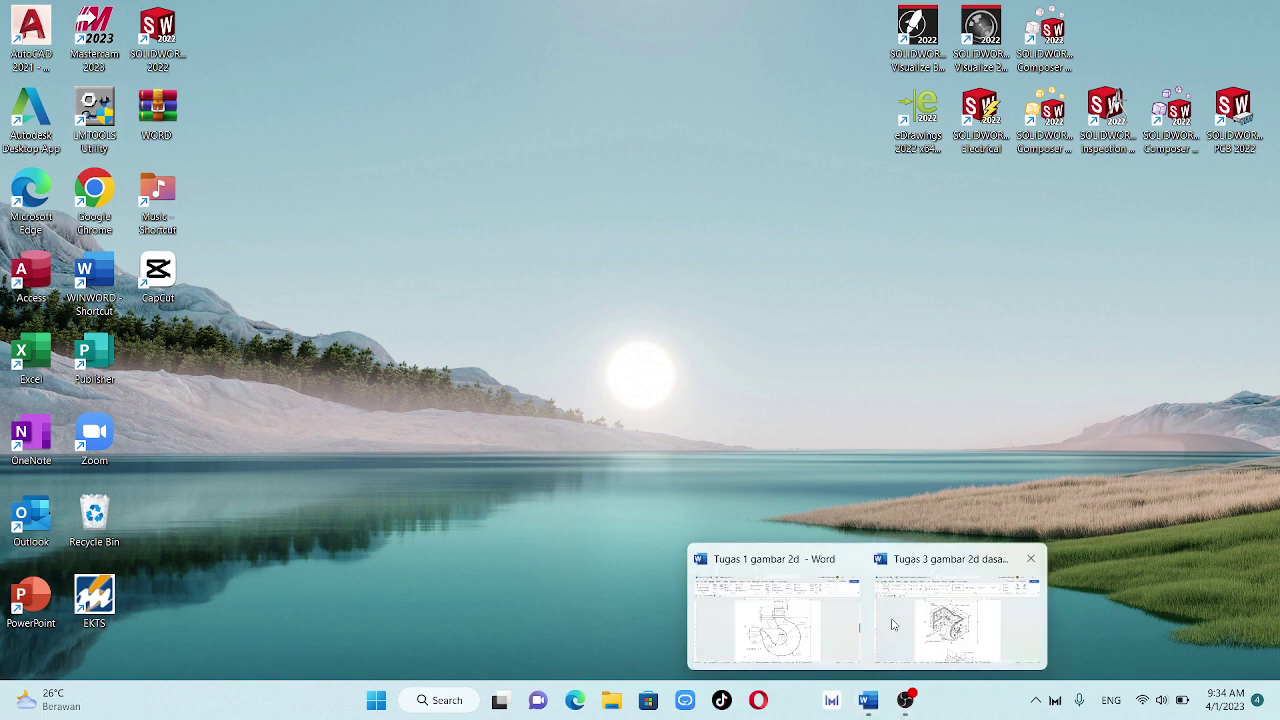
View the connector reference image in the Word document, then minimize Word to reach AutoCAD
{"action": "left_click", "coordinate": [919, 624]}
{"action": "scroll", "coordinate": [578, 428], "scroll_direction": "up", "scroll_amount": 1}
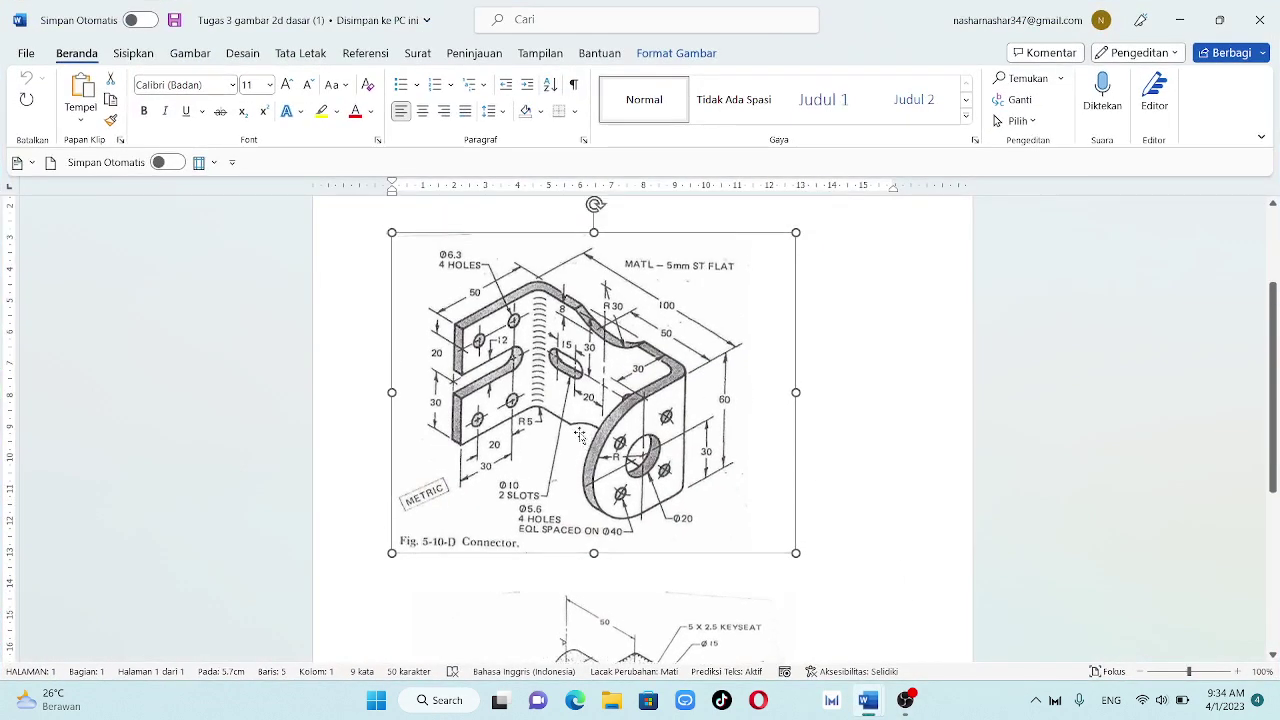
{"action": "scroll", "coordinate": [578, 428], "scroll_direction": "up", "scroll_amount": 1}
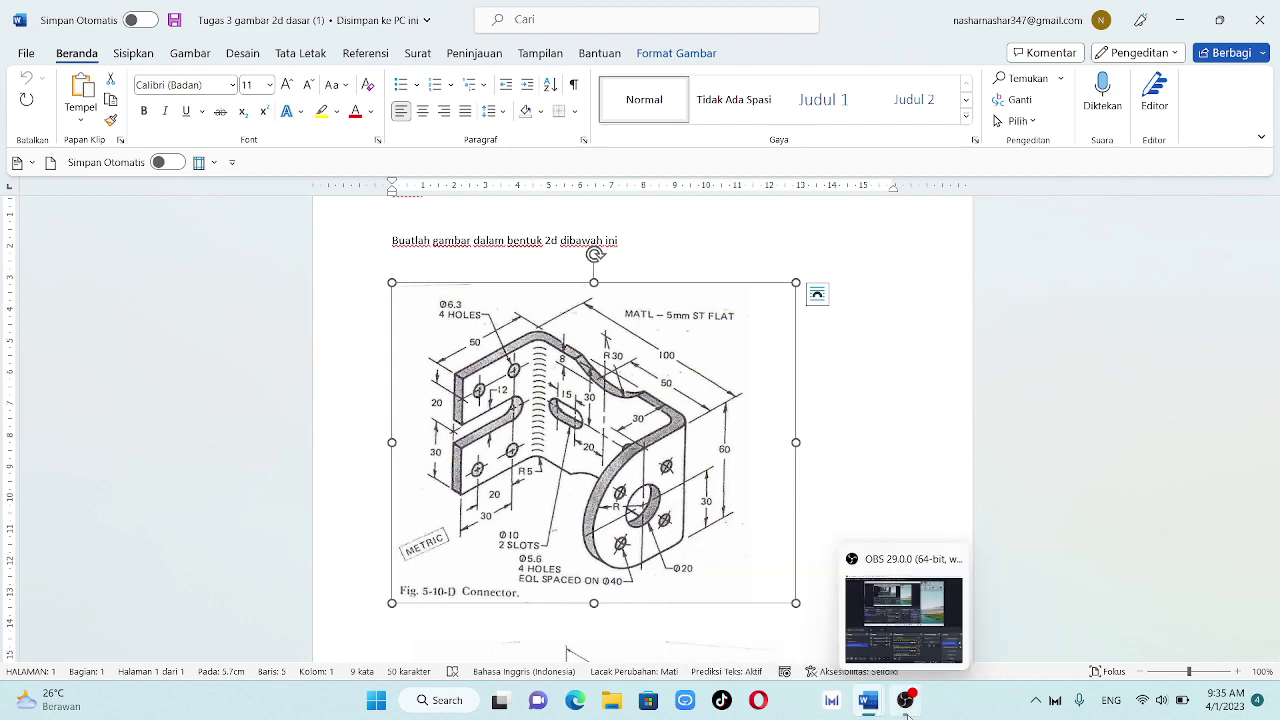
{"action": "double_click", "coordinate": [1160, 13]}
{"action": "key", "text": "super+d"}
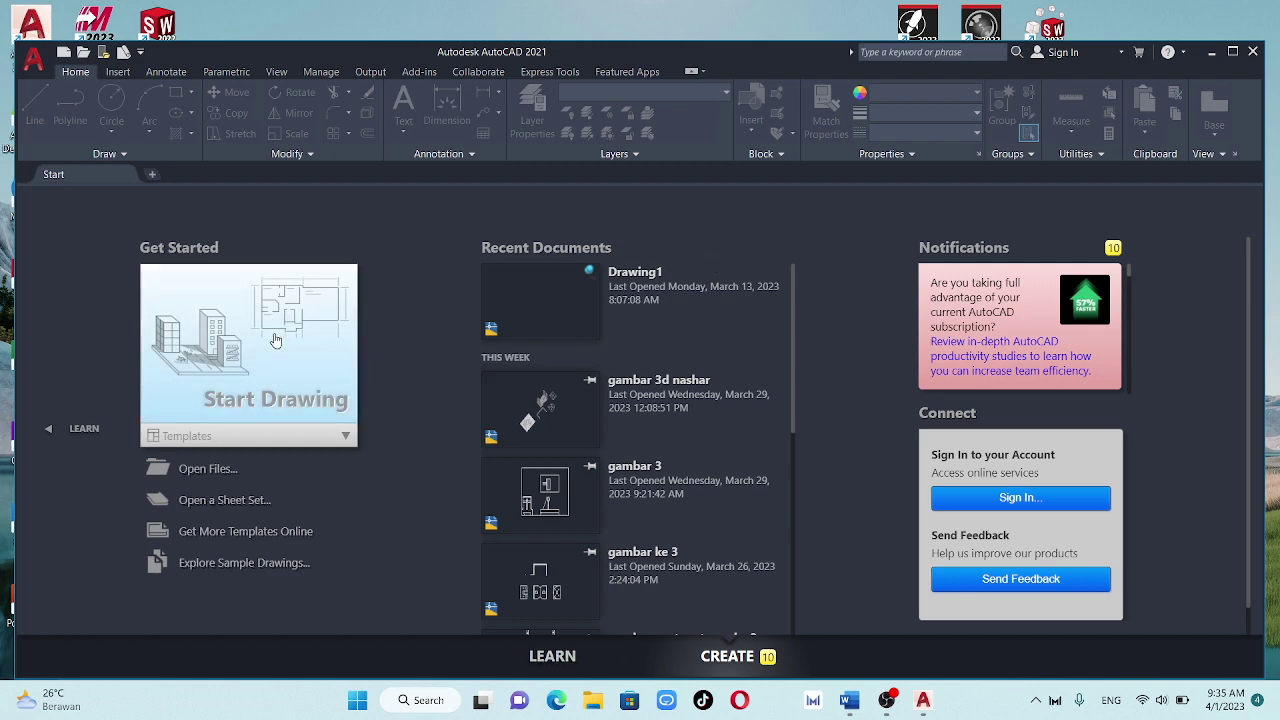
Start a new drawing and paste the connector reference image (Fig. 3-10-D) at the canvas's left
{"action": "left_click", "coordinate": [344, 372]}
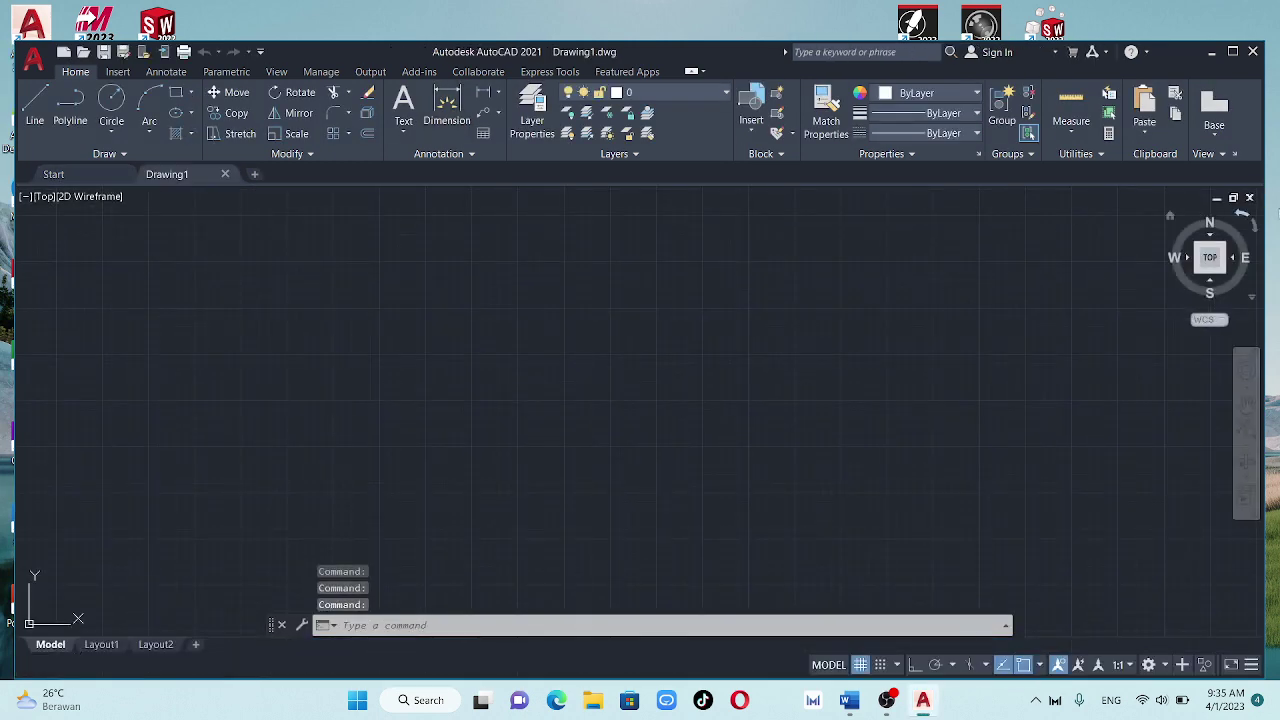
{"action": "left_click", "coordinate": [1210, 258]}
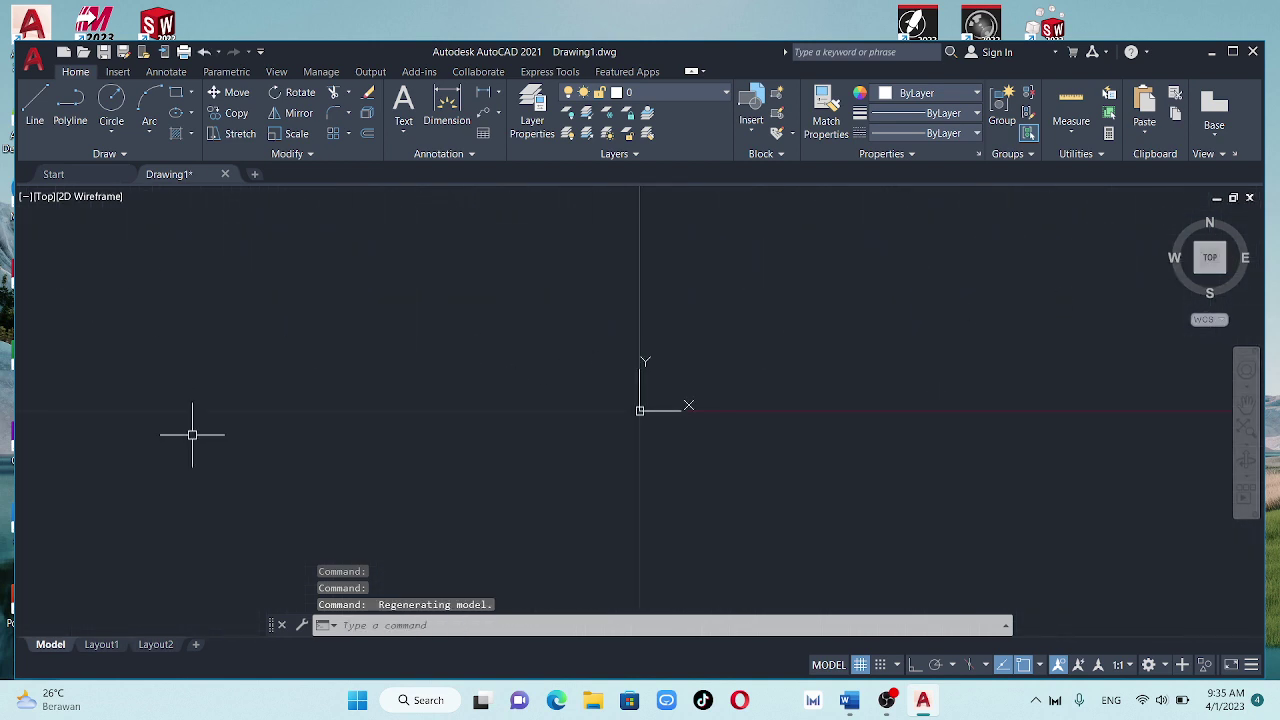
{"action": "key", "text": "ctrl+v"}
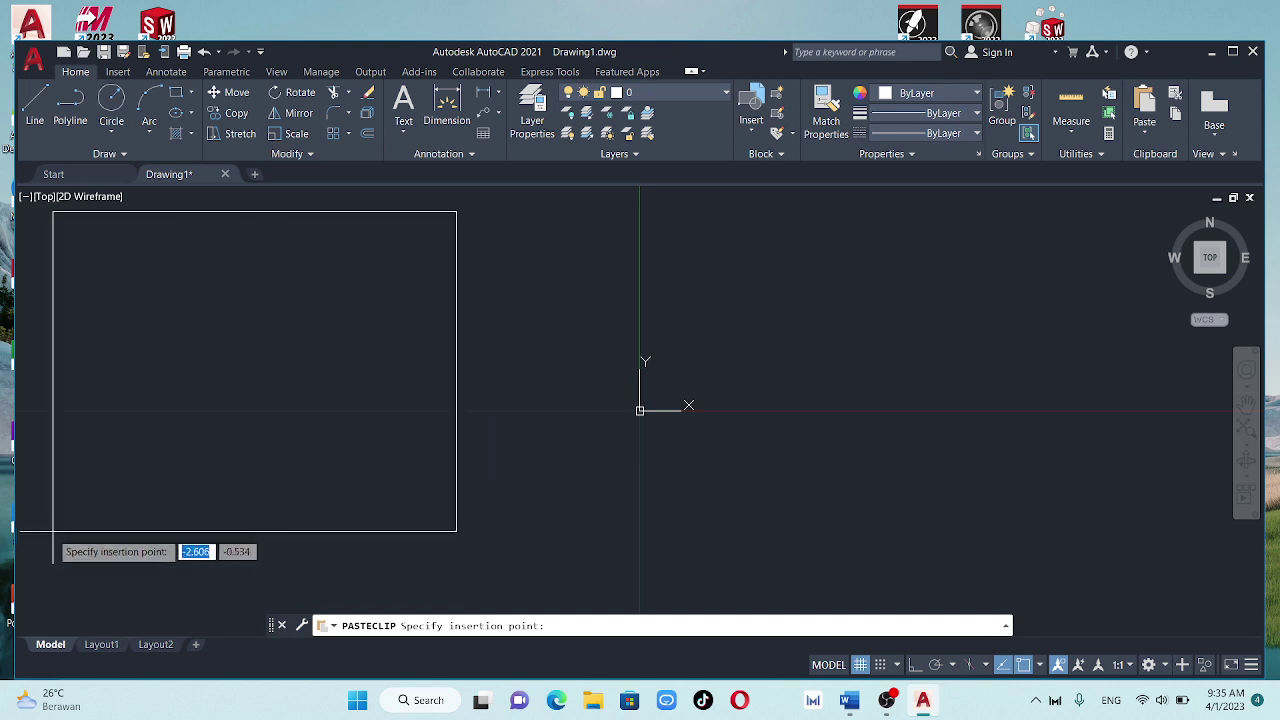
{"action": "left_click", "coordinate": [44, 522]}
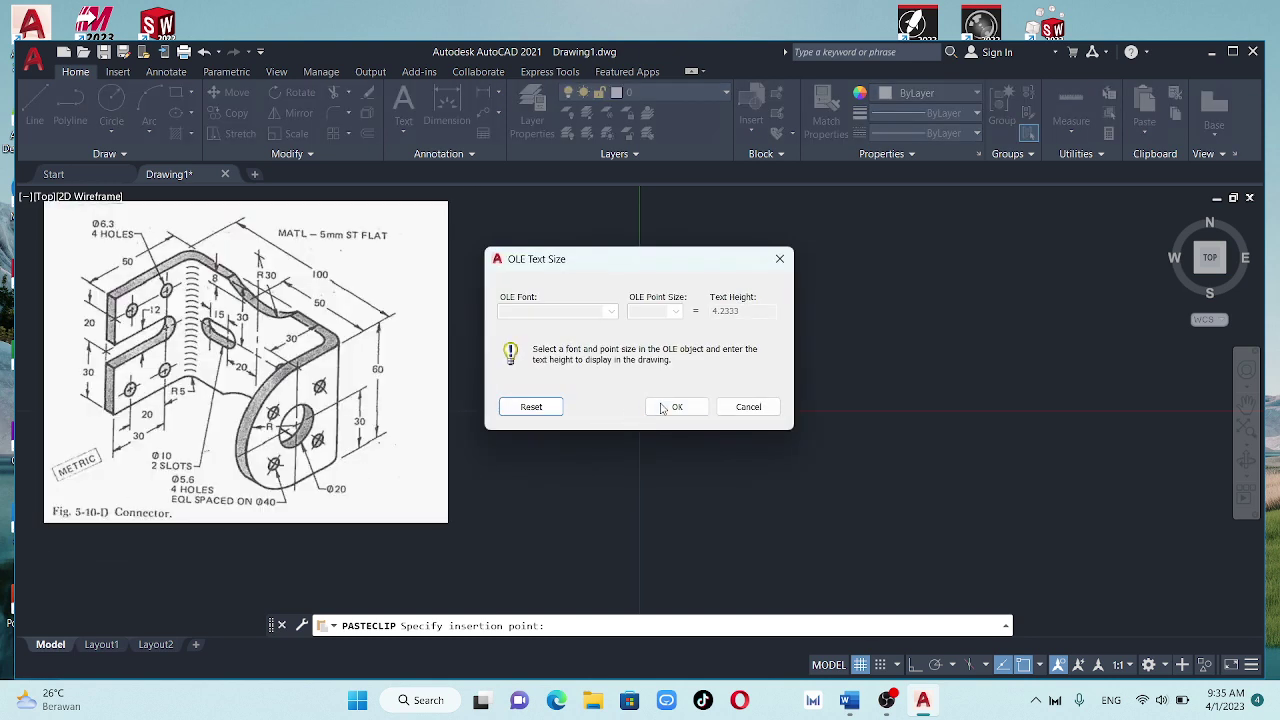
{"action": "left_click", "coordinate": [661, 408]}
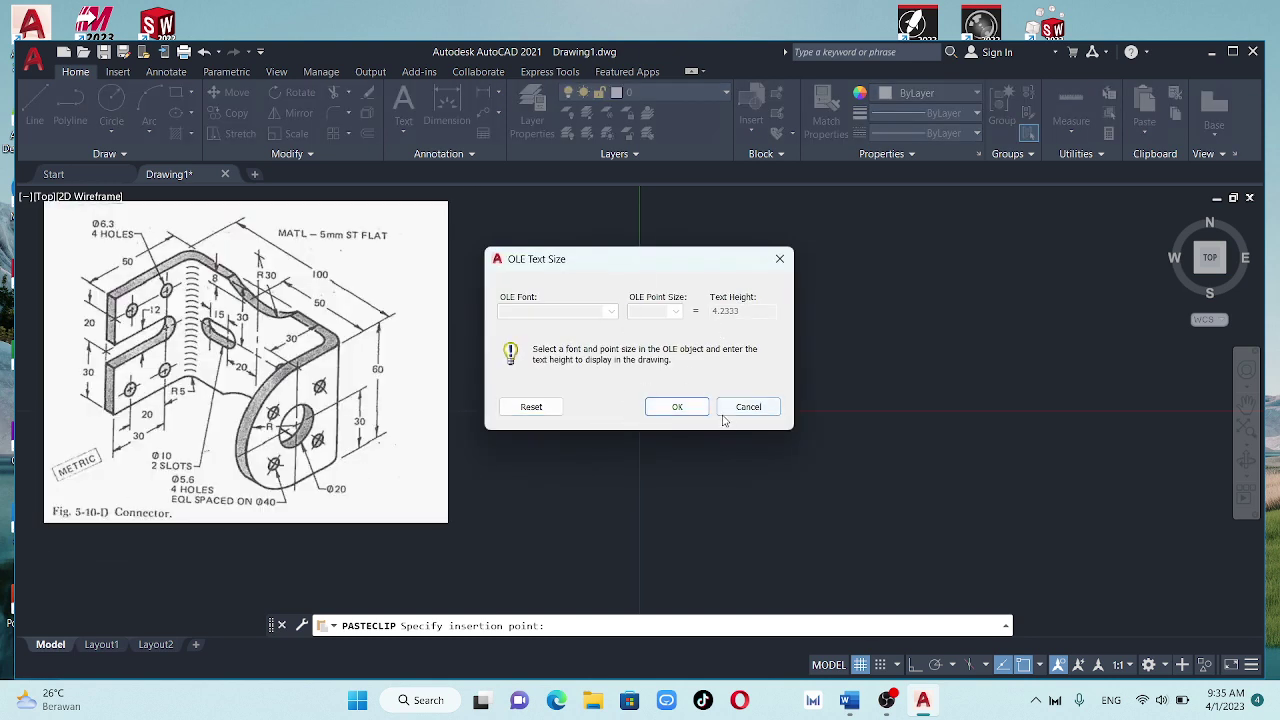
{"action": "left_click", "coordinate": [694, 408]}
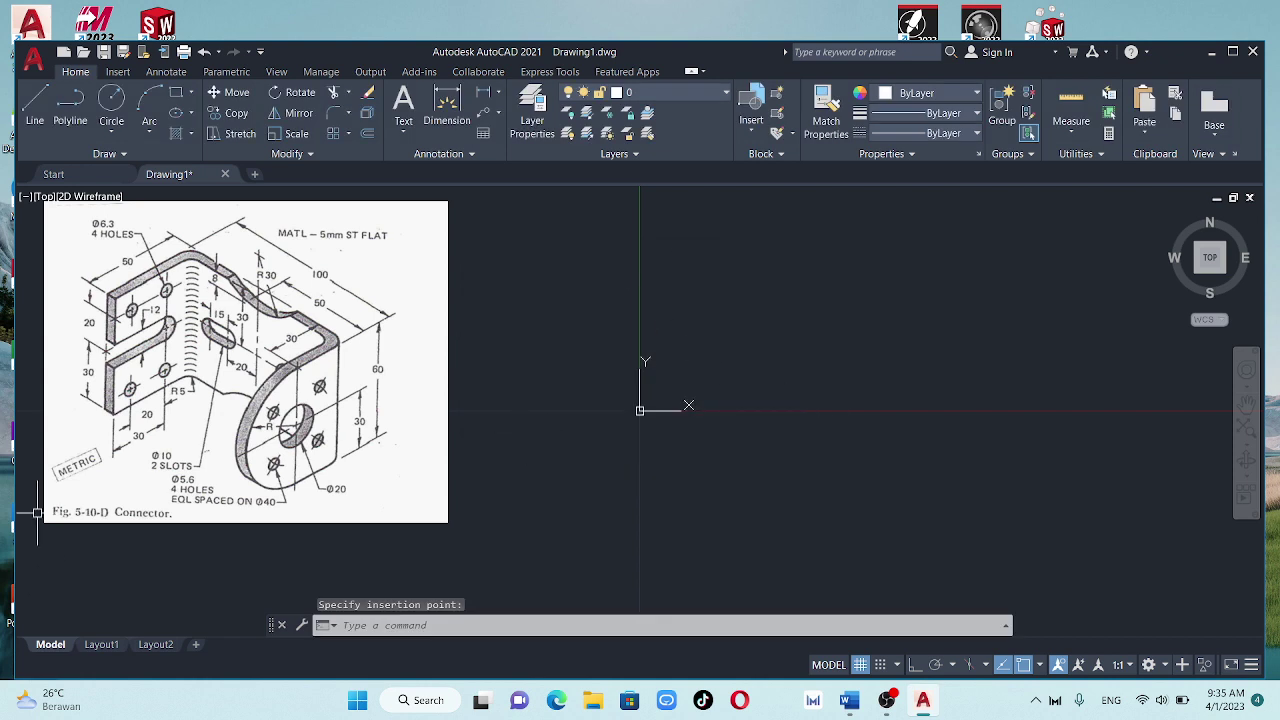
Draw a 50-unit vertical line up from the origin with Ortho on, then re-paste the reference image
{"action": "left_click", "coordinate": [30, 105]}
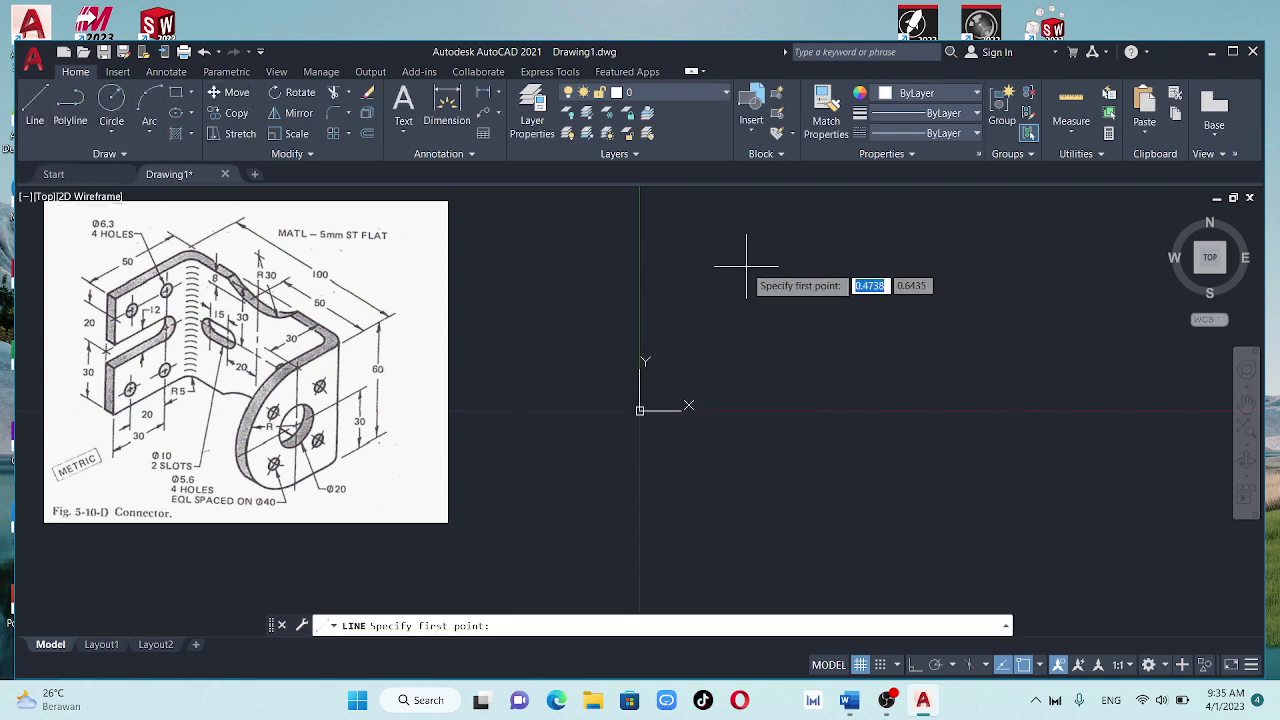
{"action": "left_click", "coordinate": [712, 302]}
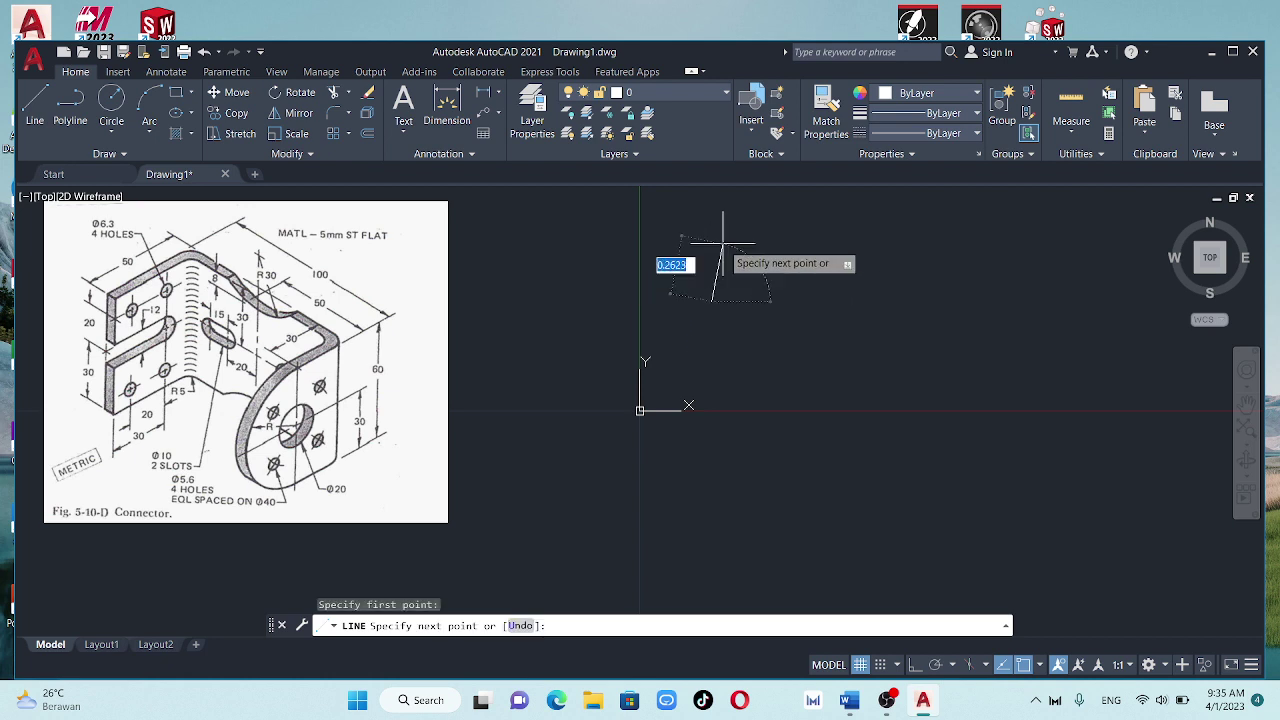
{"action": "left_click", "coordinate": [916, 664]}
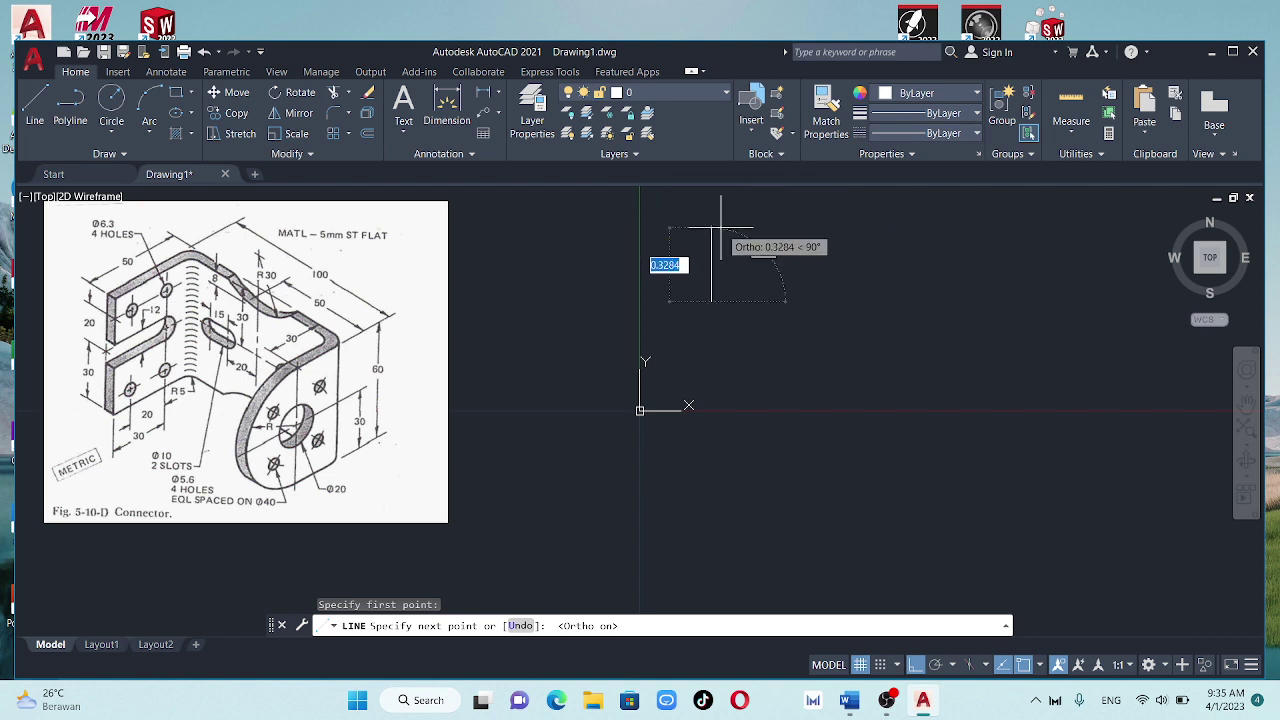
{"action": "middle_click_drag", "start_coordinate": [720, 229], "coordinate": [711, 416]}
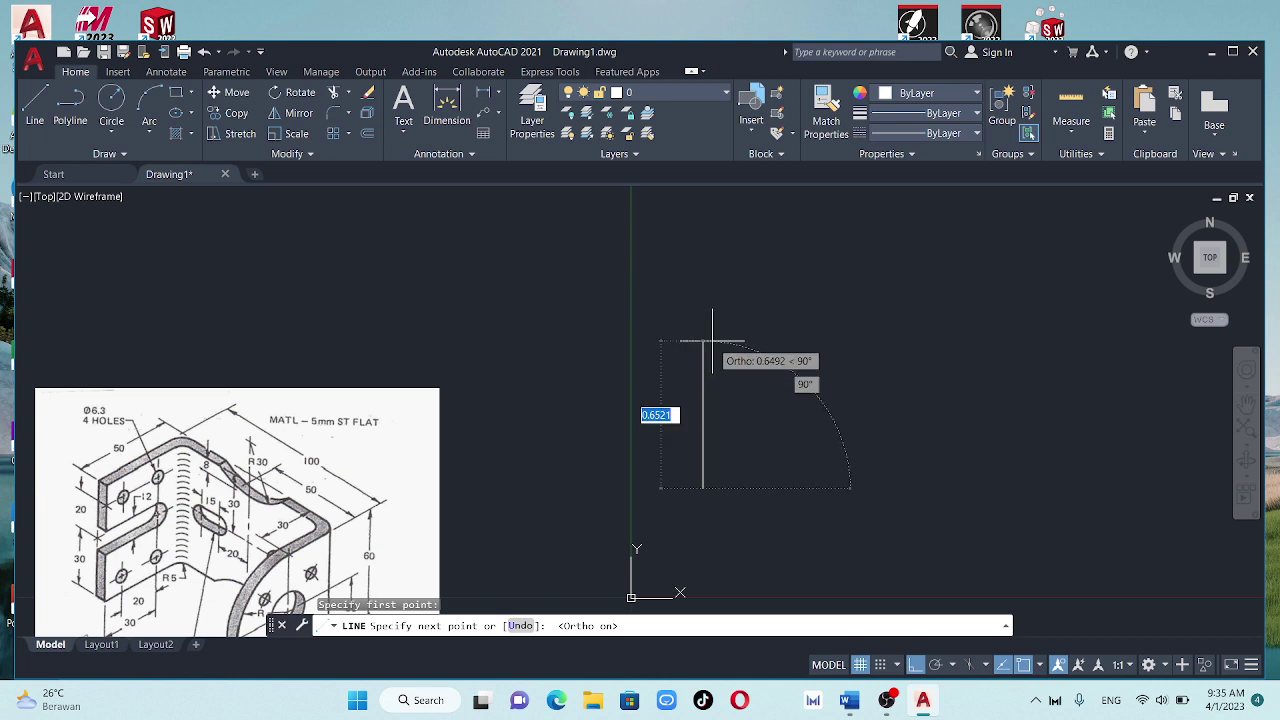
{"action": "type", "text": "50"}
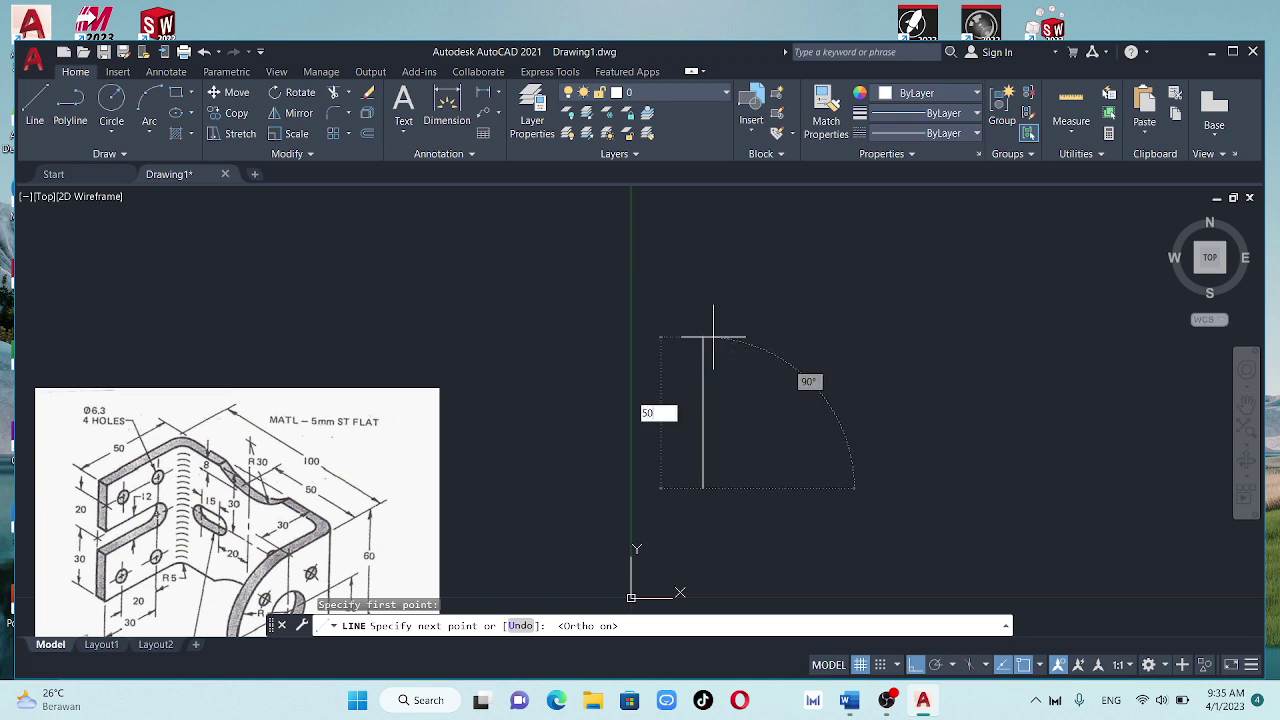
{"action": "key", "text": "Return"}
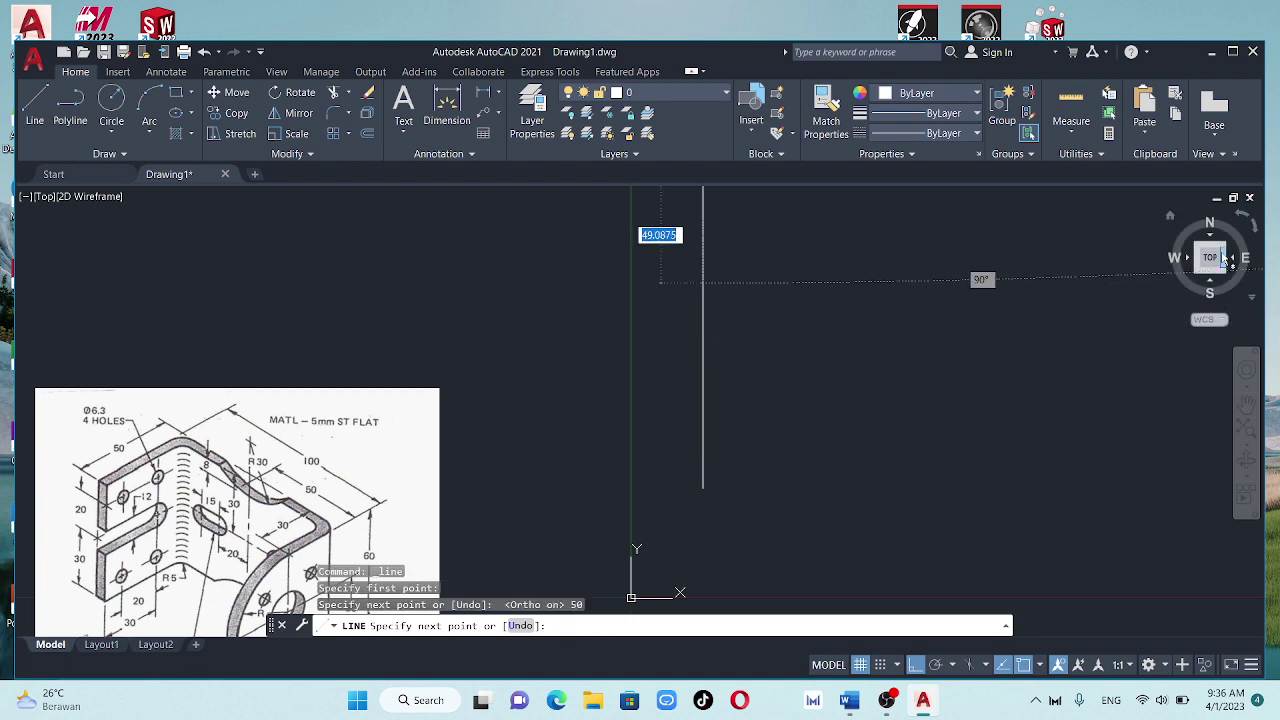
{"action": "left_click", "coordinate": [1211, 258]}
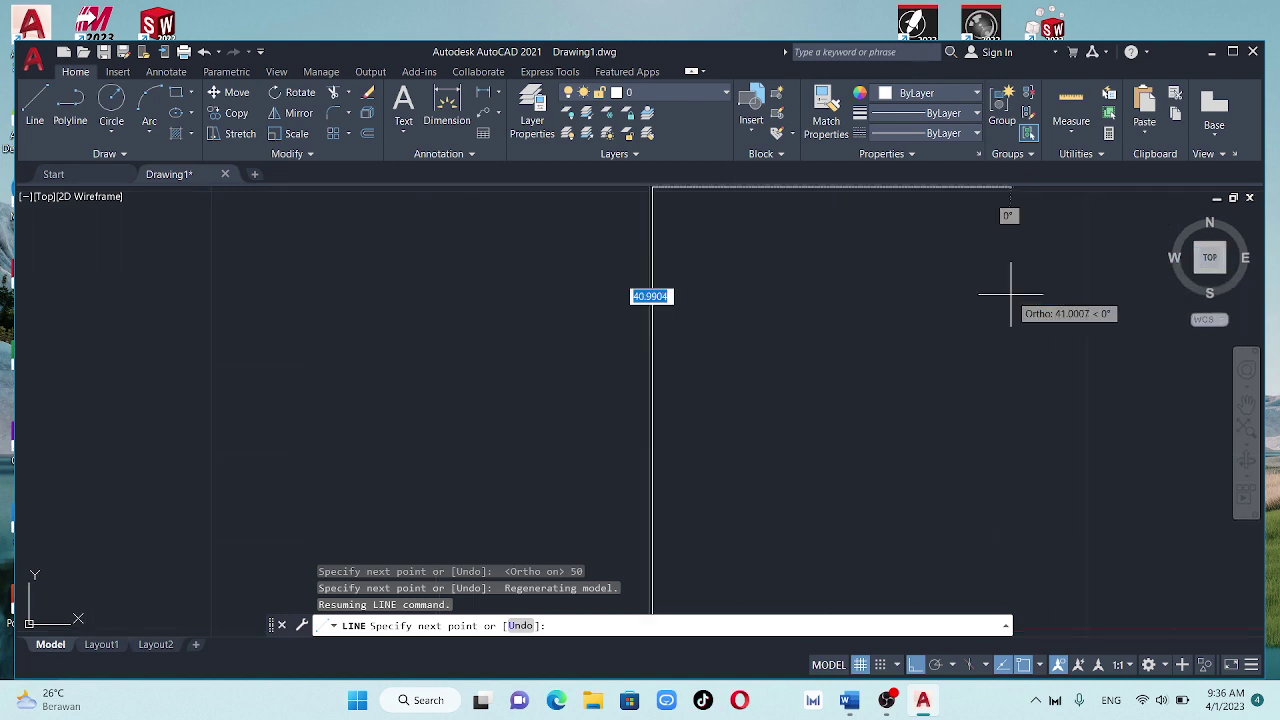
{"action": "scroll", "coordinate": [1006, 291], "scroll_direction": "down", "scroll_amount": 2}
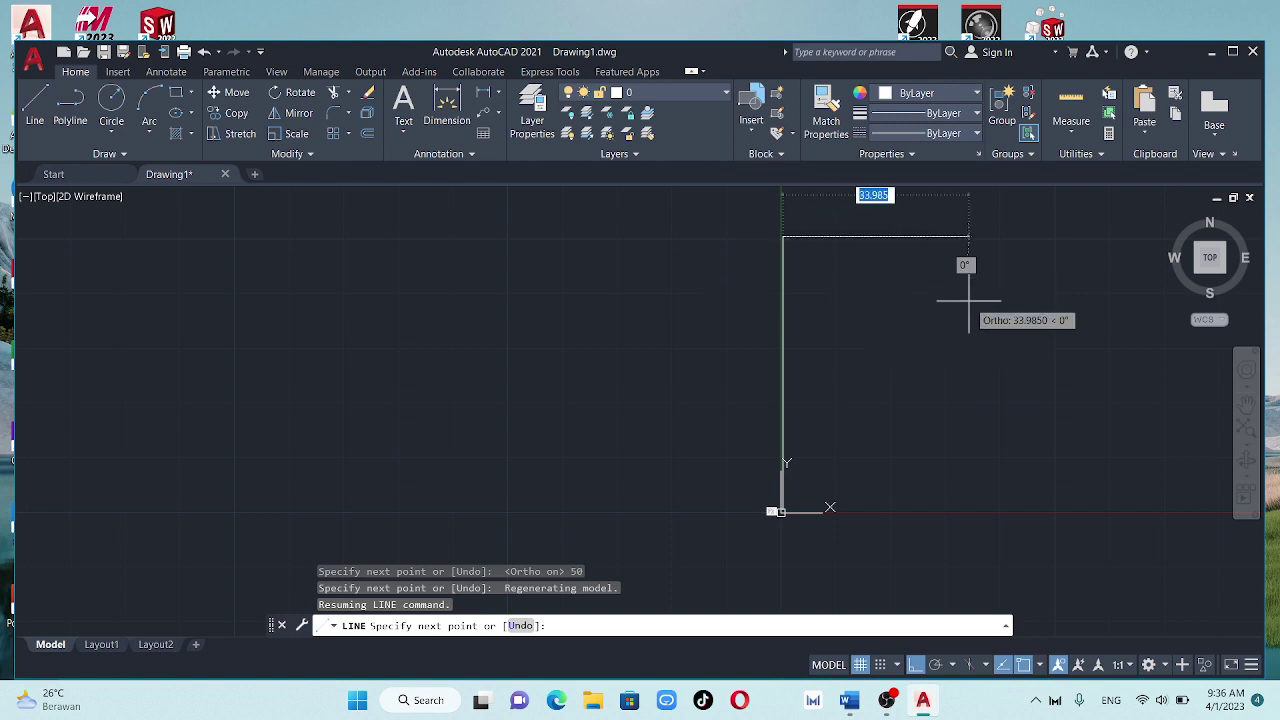
{"action": "key", "text": "Escape"}
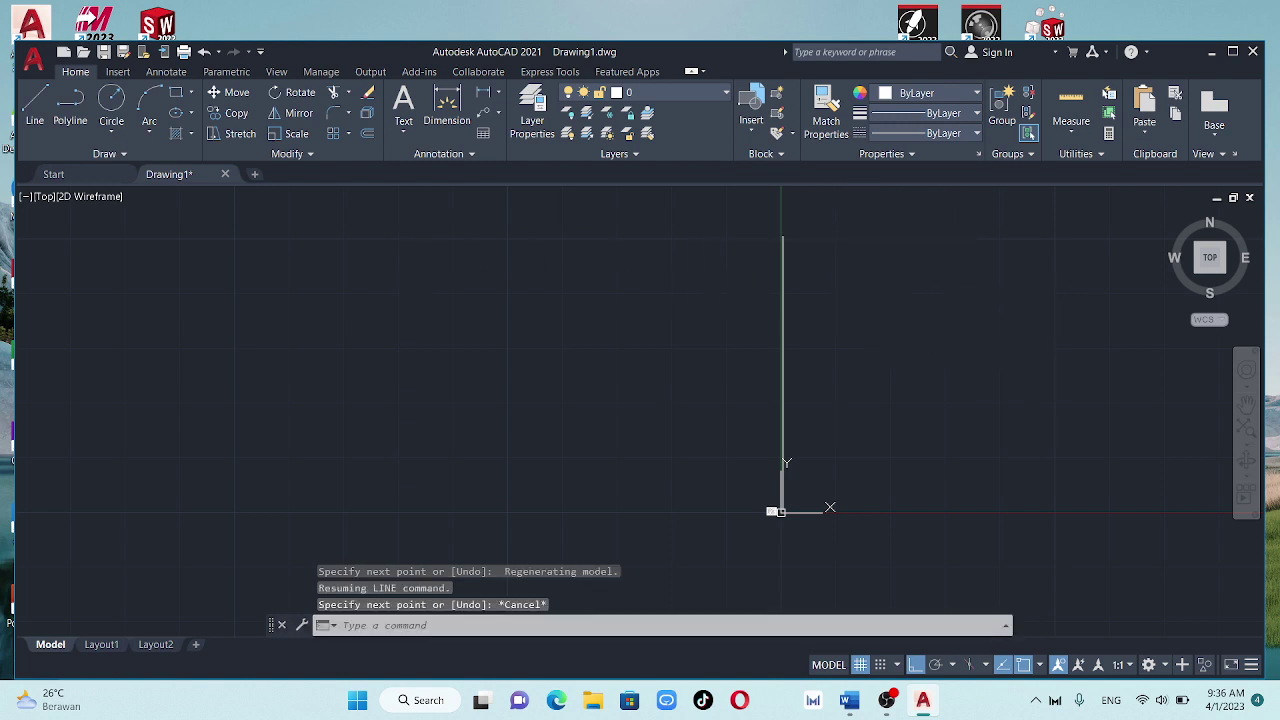
{"action": "key", "text": "ctrl+v"}
Place the re-pasted image at left and draw a 100-unit horizontal line from the vertical line's top
{"action": "left_click", "coordinate": [22, 527]}
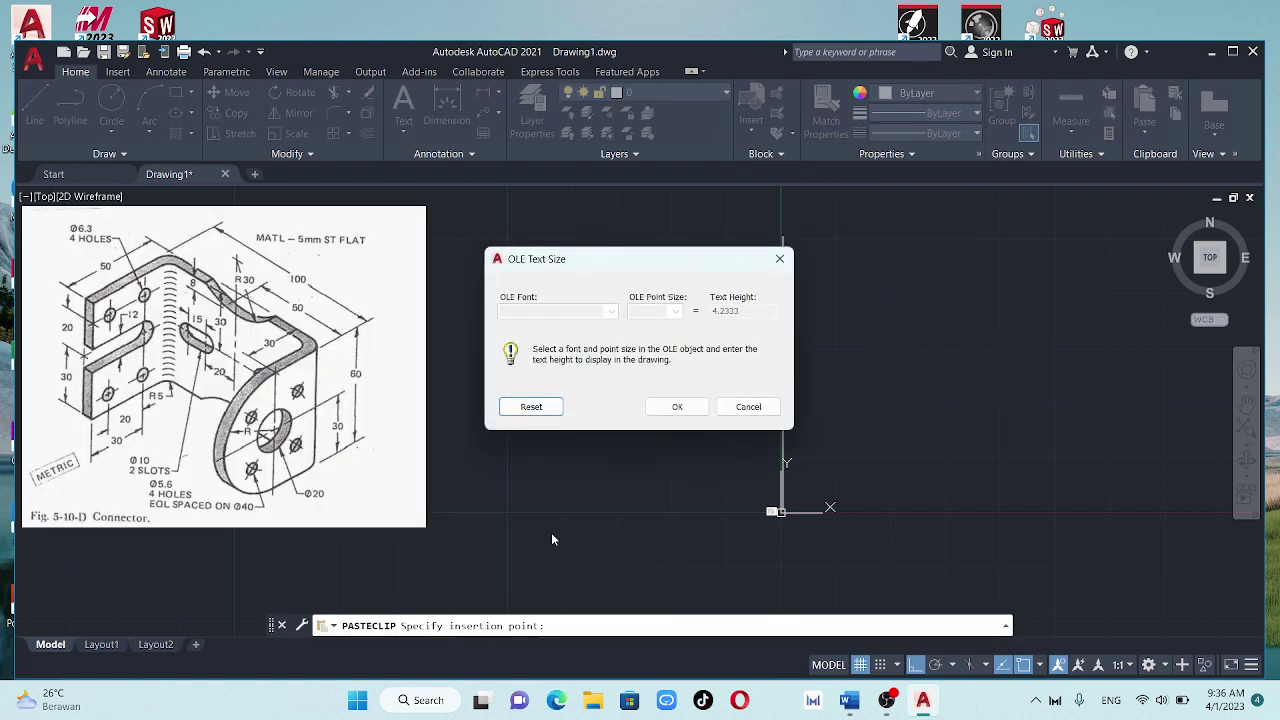
{"action": "left_click", "coordinate": [682, 407]}
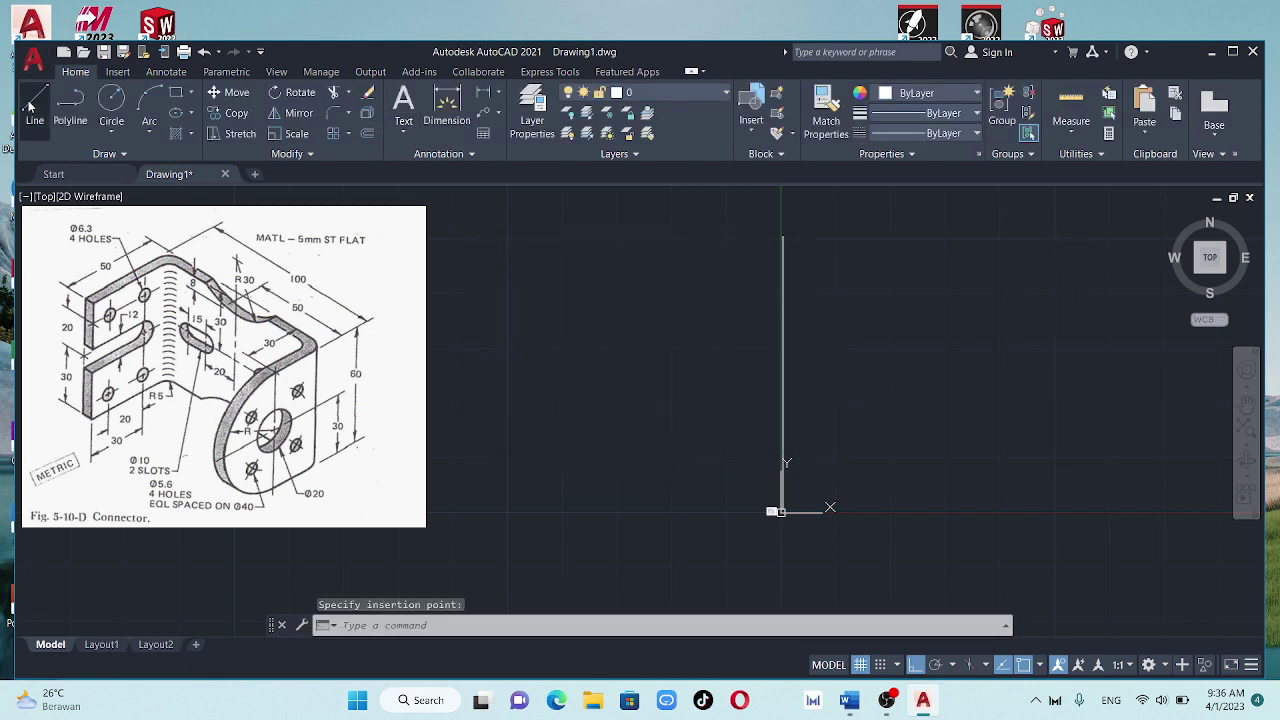
{"action": "left_click", "coordinate": [35, 105]}
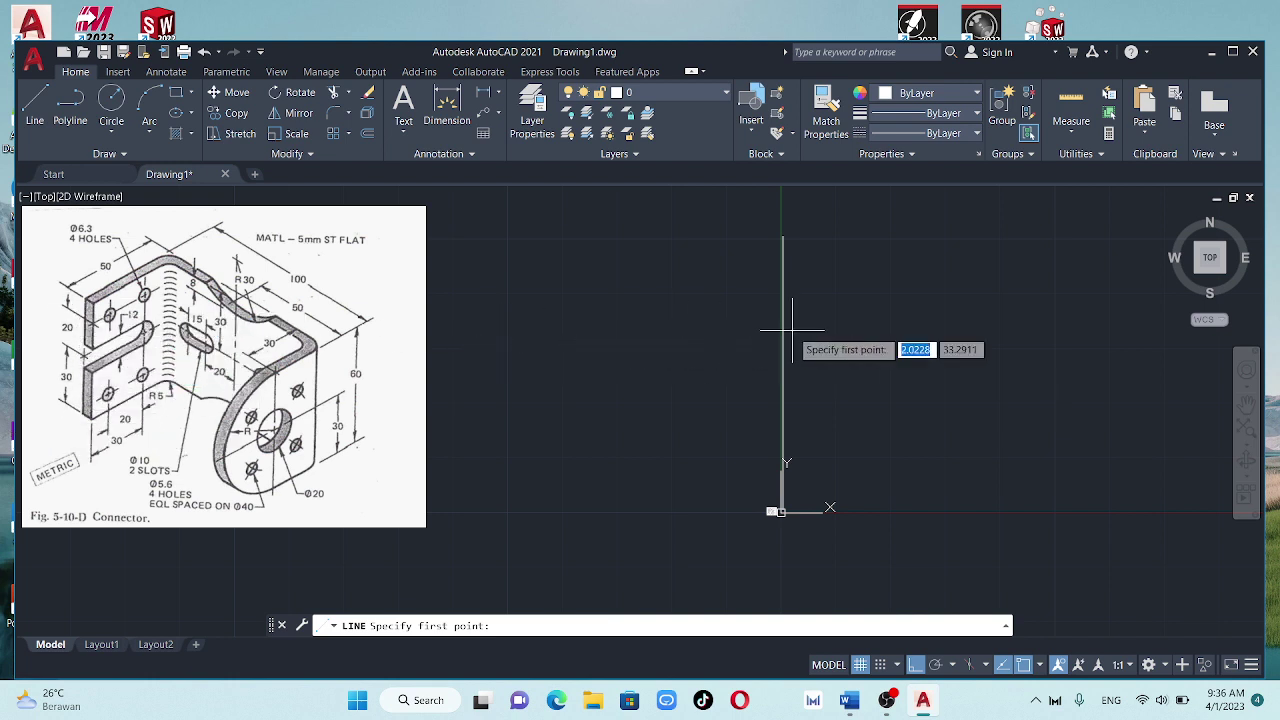
{"action": "left_click", "coordinate": [782, 237]}
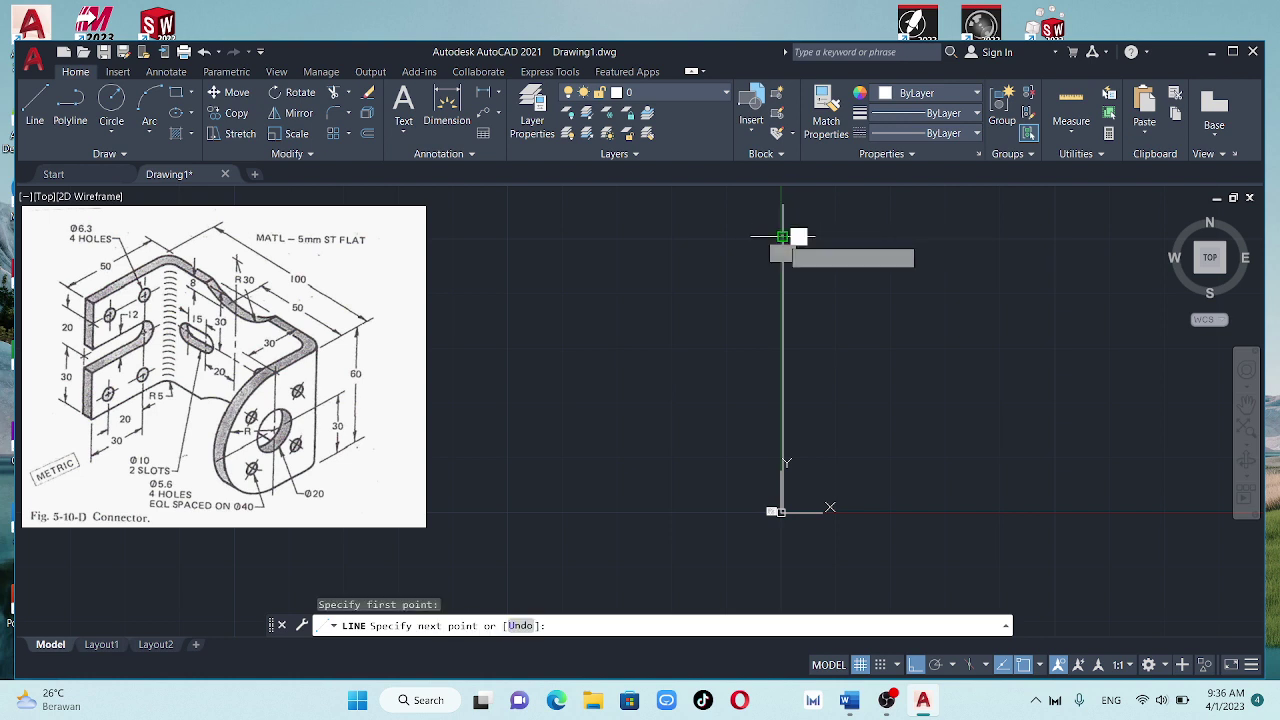
{"action": "type", "text": "100"}
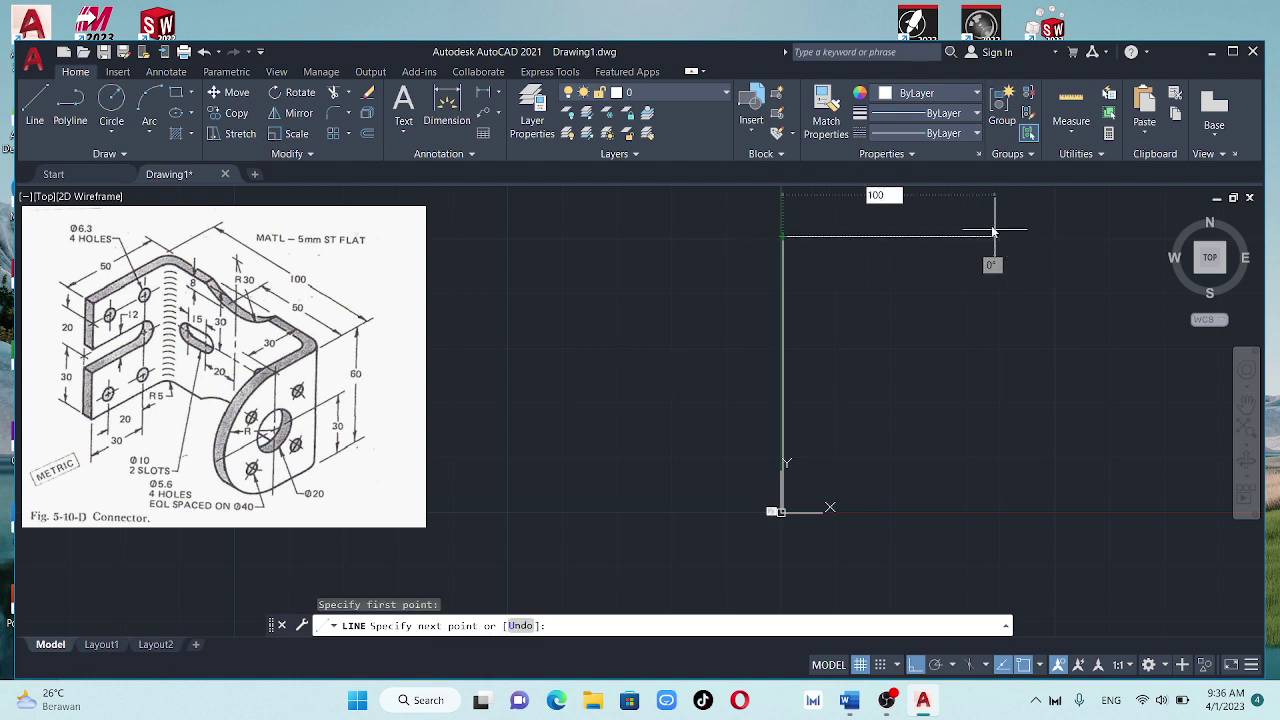
{"action": "key", "text": "Return"}
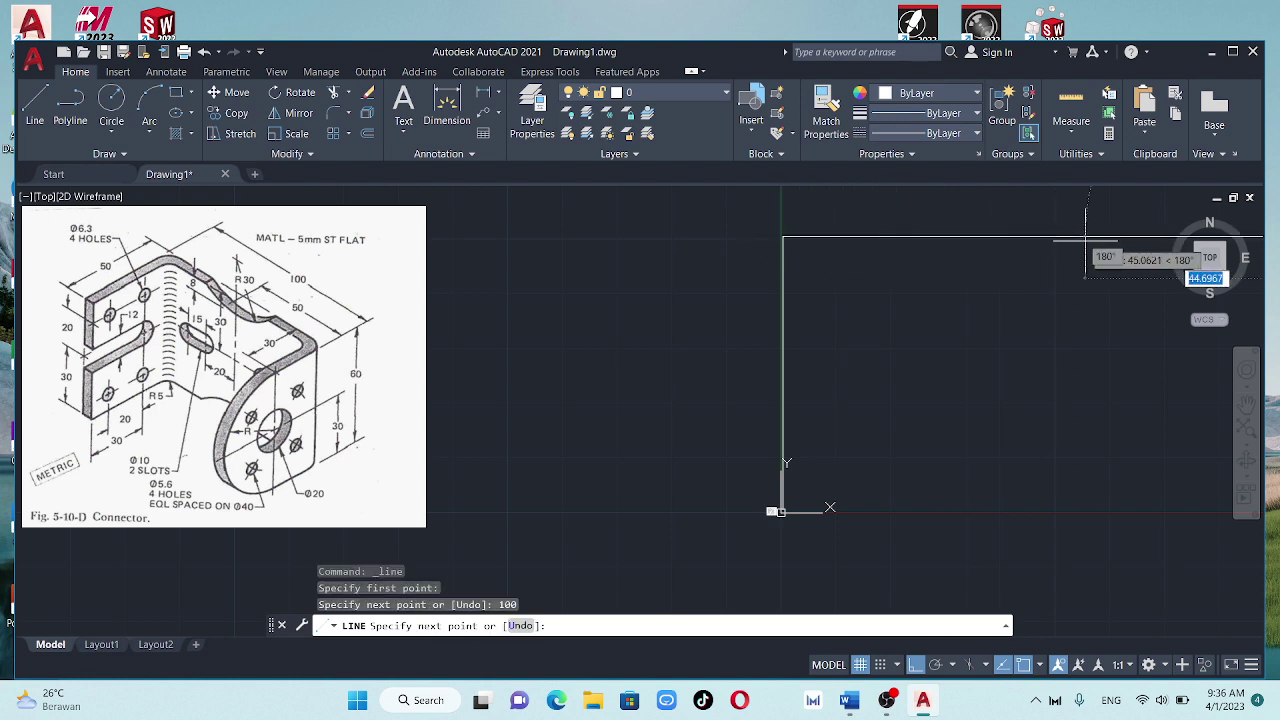
{"action": "middle_click_drag", "start_coordinate": [1042, 298], "coordinate": [782, 317]}
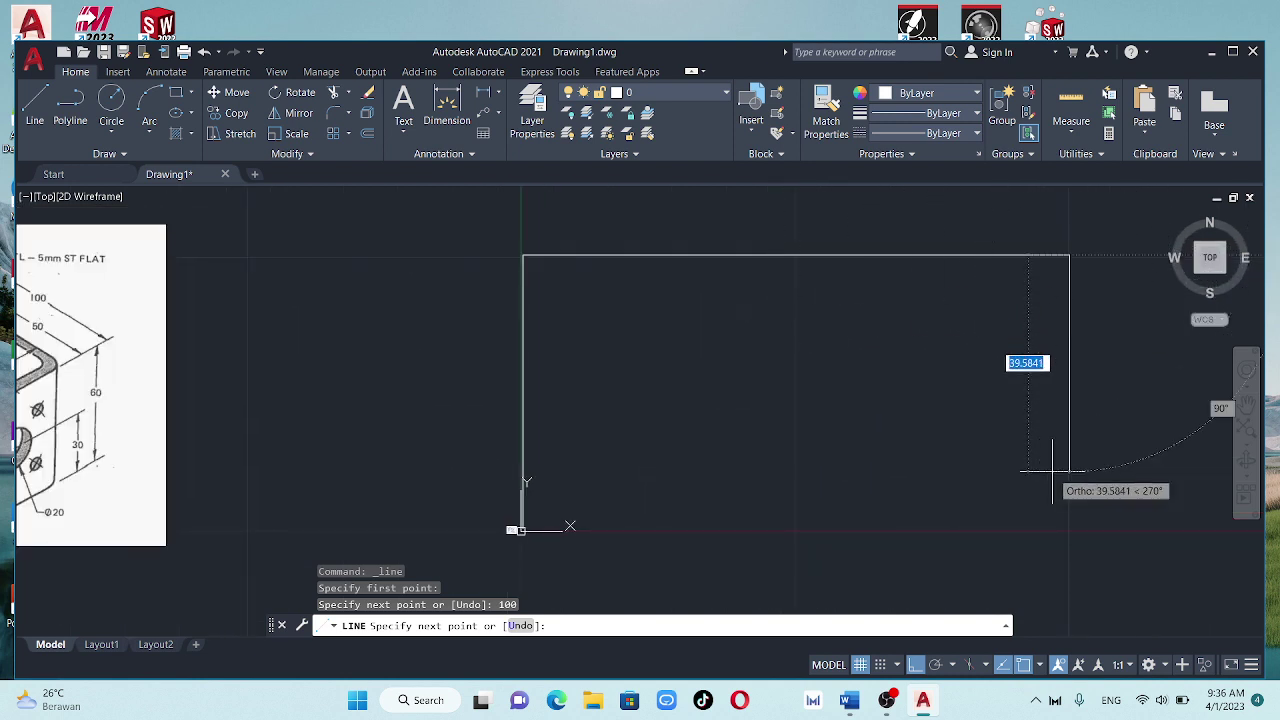
{"action": "key", "text": "Escape"}
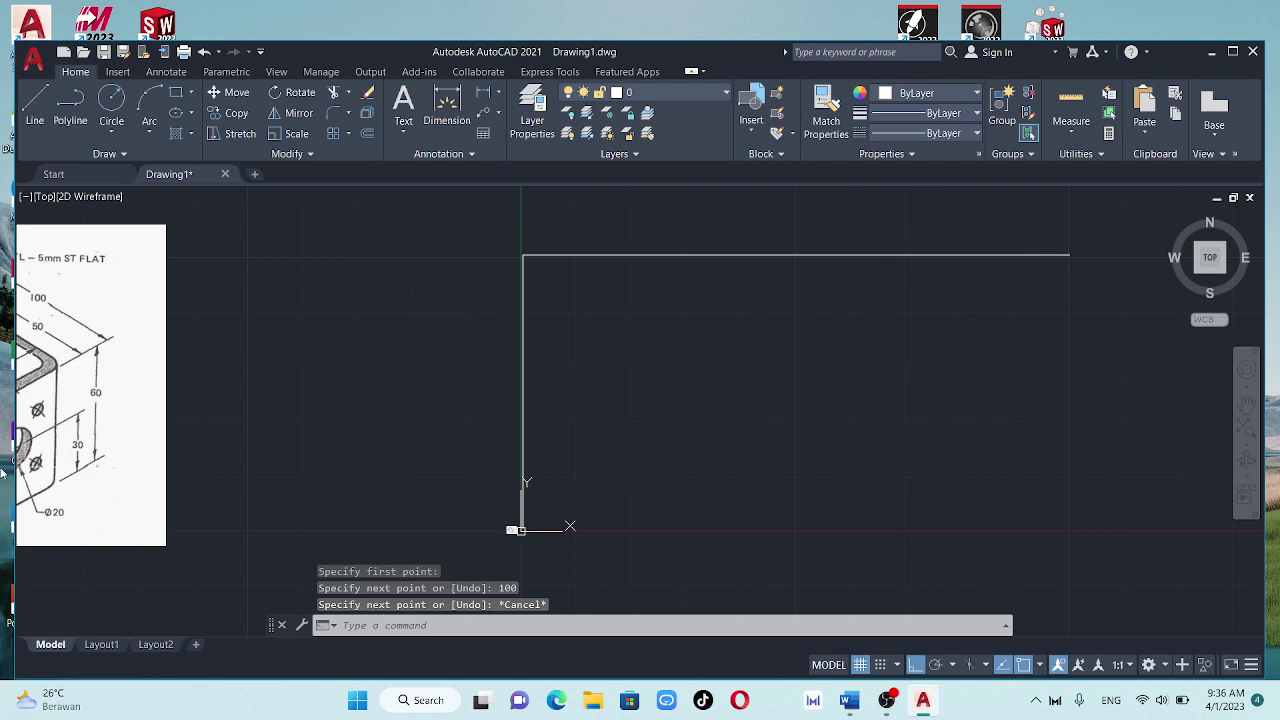
Move the reference image further to the right
{"action": "left_click", "coordinate": [360, 545]}
{"action": "left_click", "coordinate": [84, 194]}
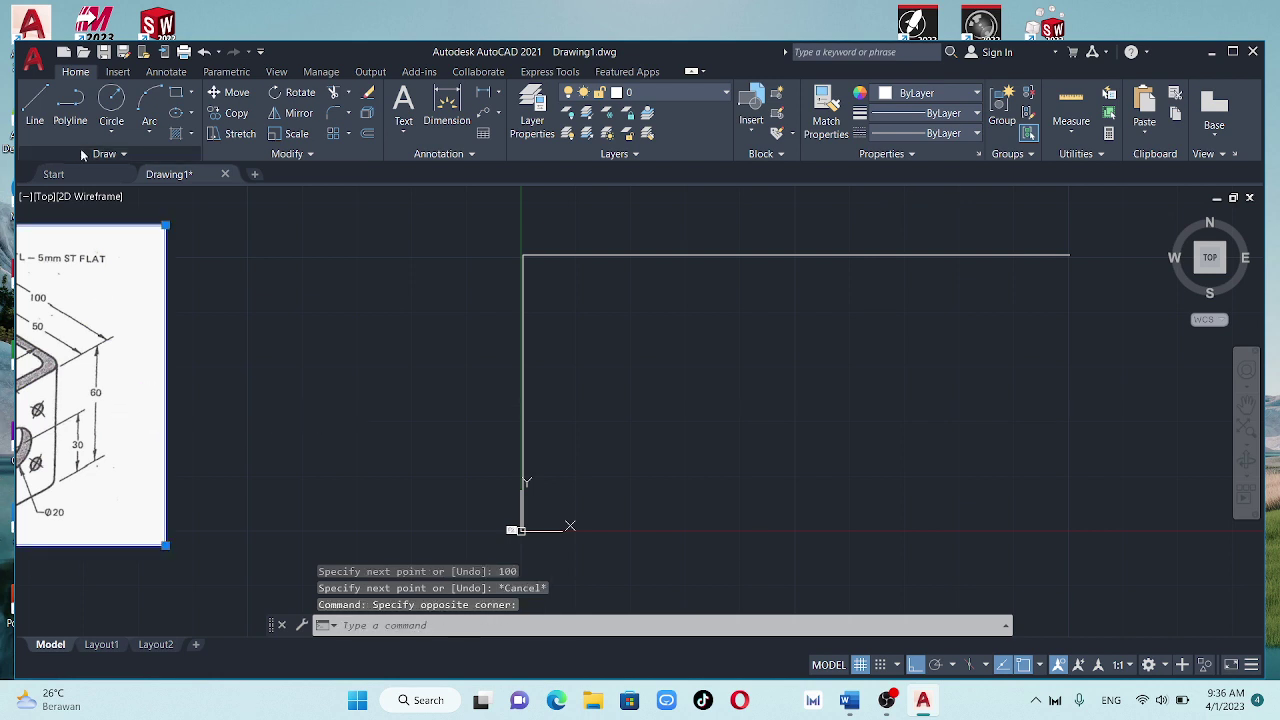
{"action": "left_click", "coordinate": [232, 92]}
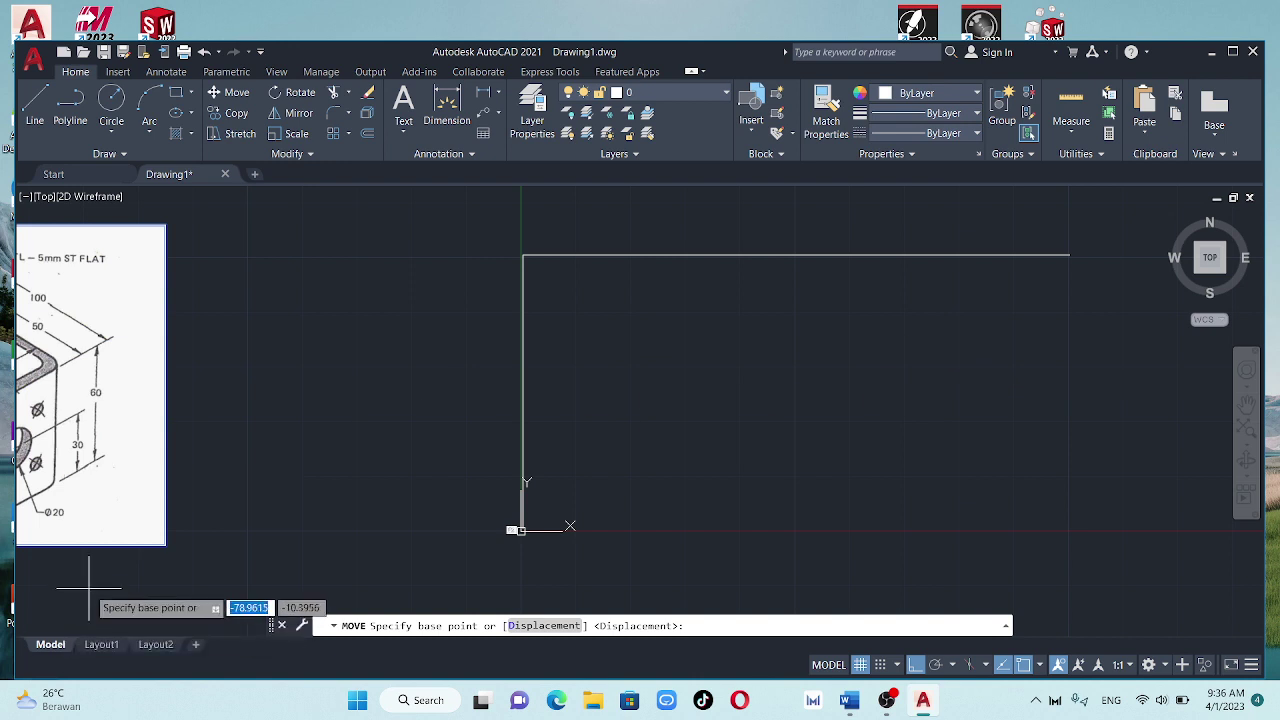
{"action": "left_click", "coordinate": [88, 587]}
{"action": "left_click", "coordinate": [346, 572]}
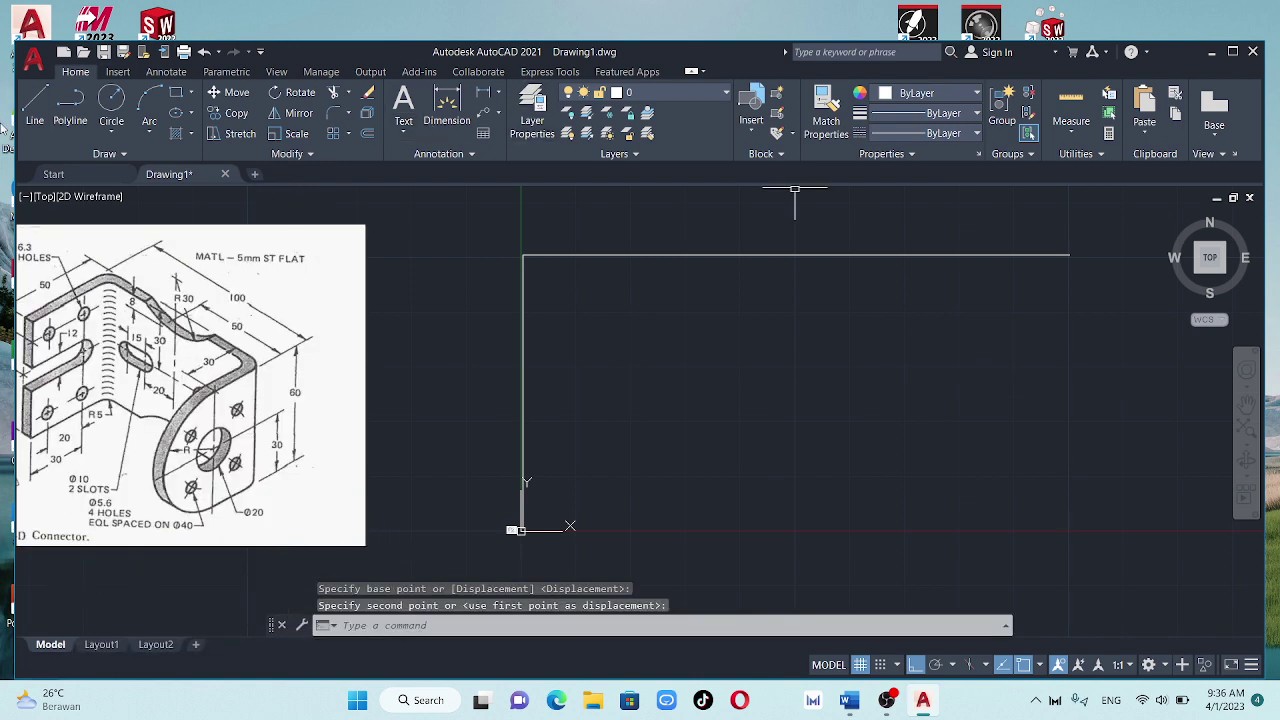
Draw a trial vertical line from the outline's top-right corner, then erase it
{"action": "left_click", "coordinate": [34, 105]}
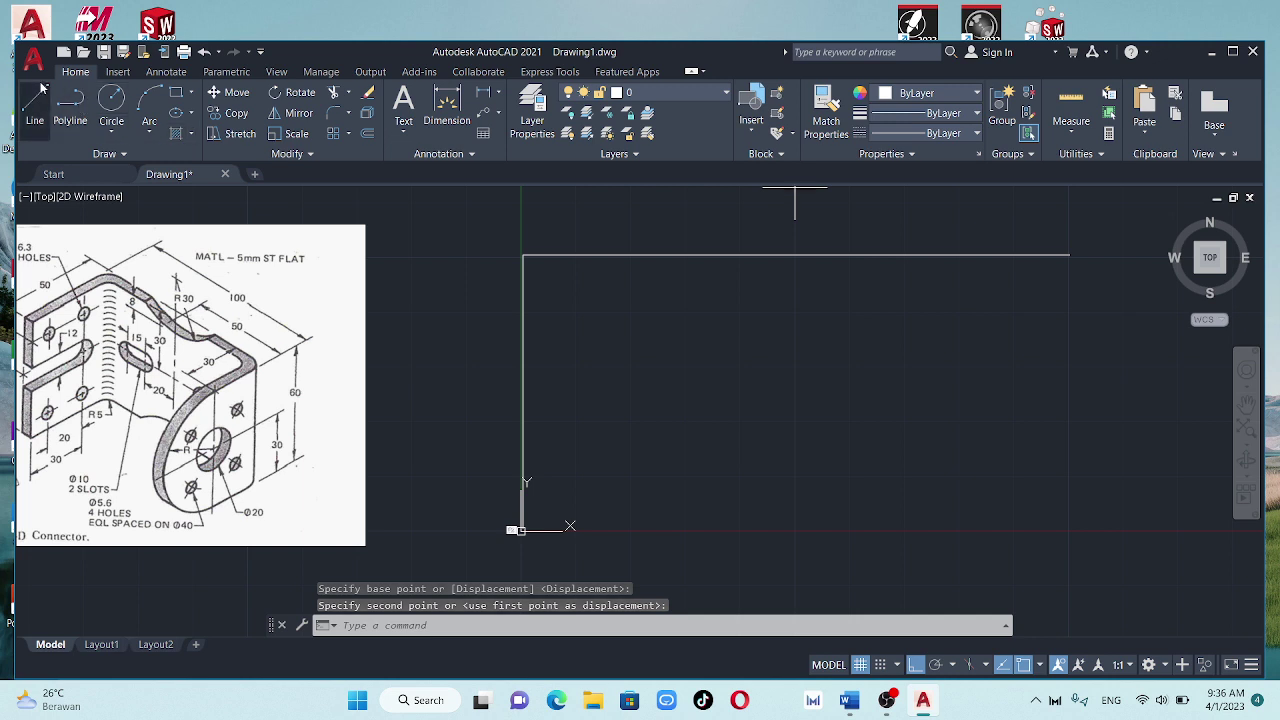
{"action": "left_click", "coordinate": [1070, 256]}
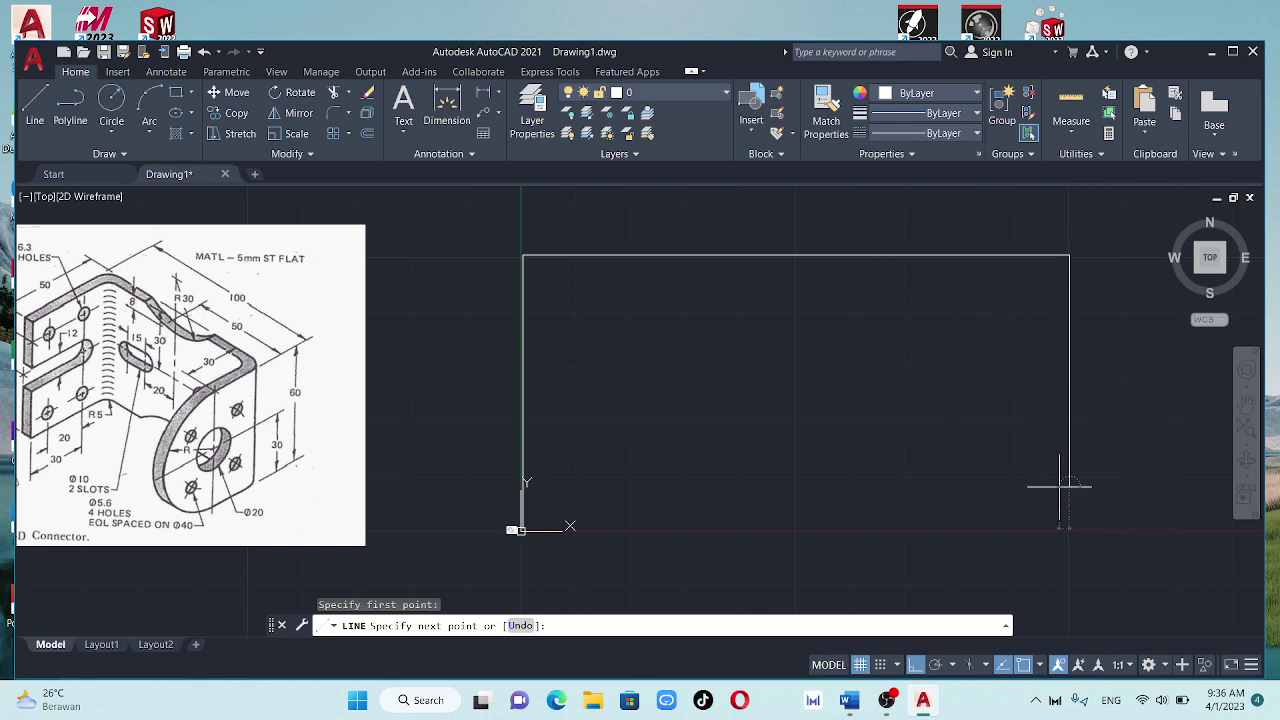
{"action": "left_click", "coordinate": [1061, 487]}
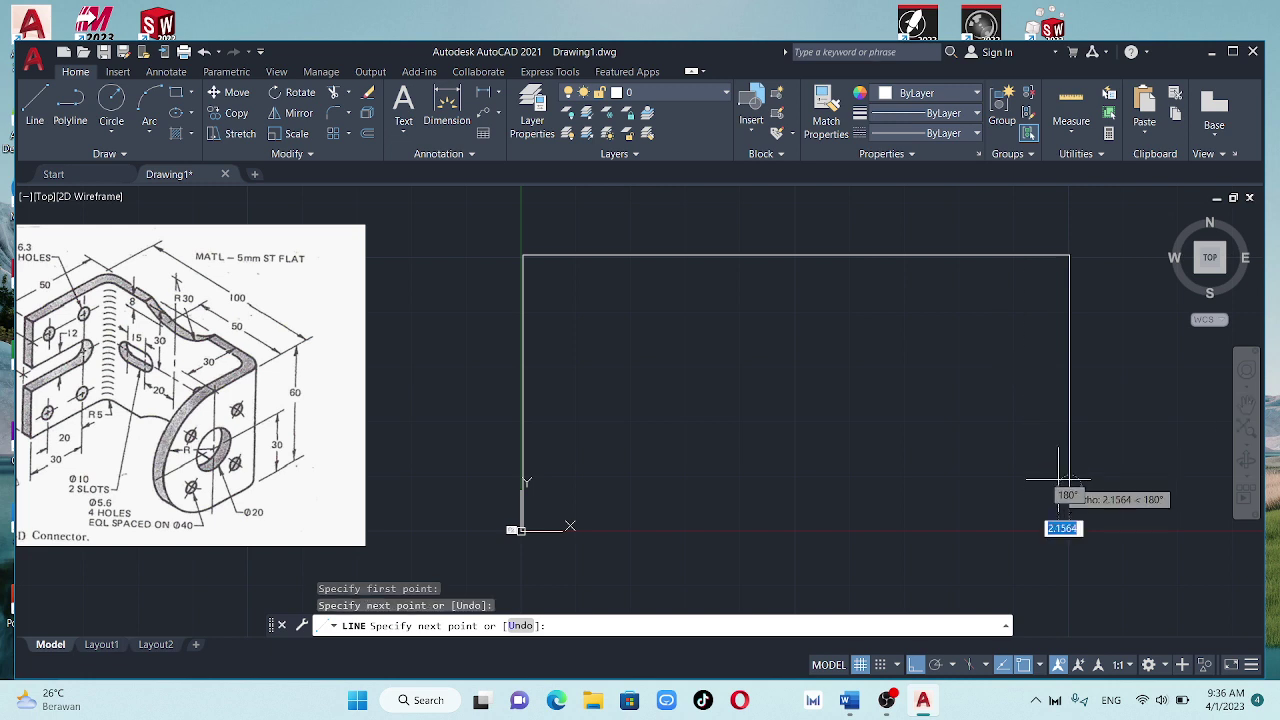
{"action": "key", "text": "Escape"}
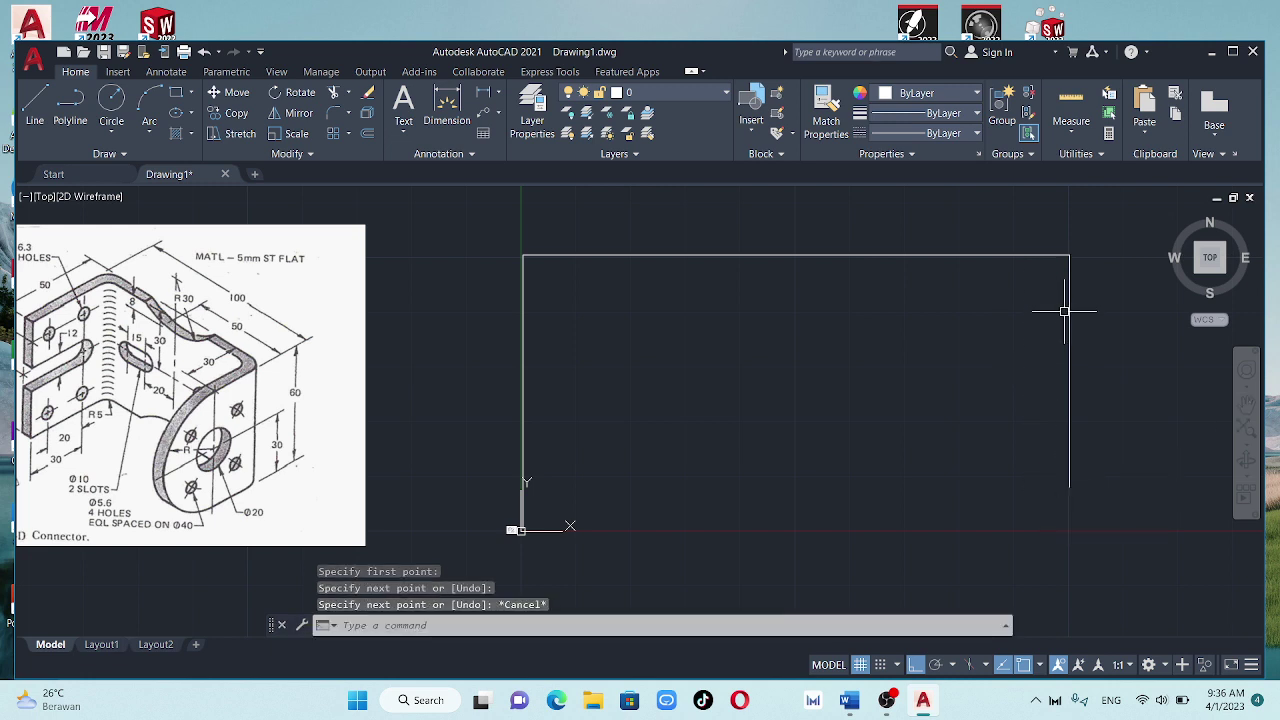
{"action": "left_click", "coordinate": [1066, 309]}
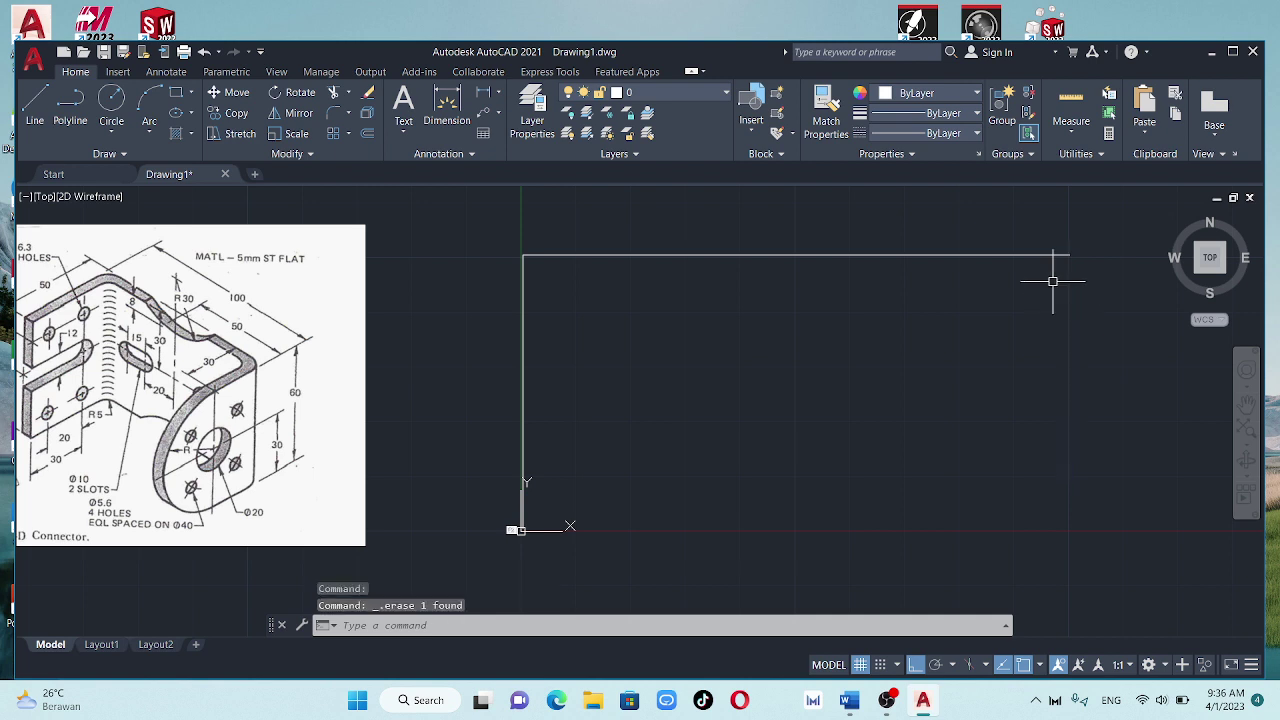
{"action": "key", "text": "Delete"}
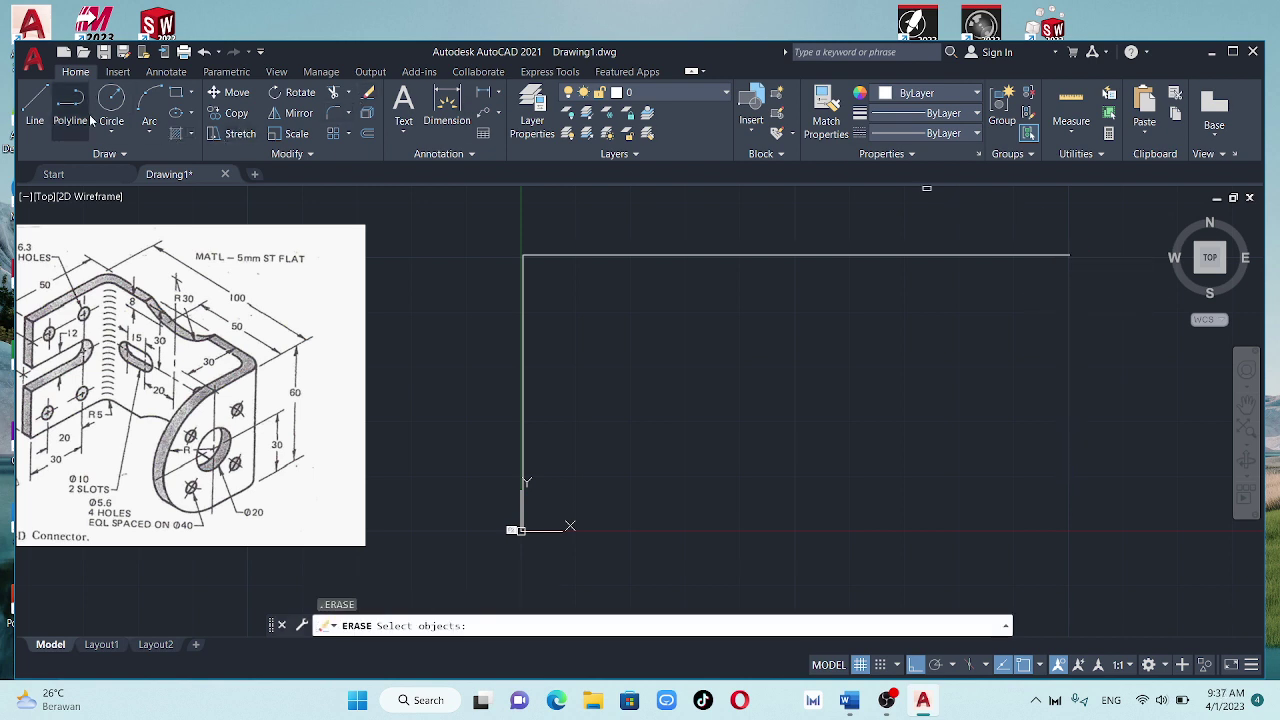
Draw a 60-unit edge down from the top-right corner and a 5-unit leg left, removing a stray segment
{"action": "left_click", "coordinate": [35, 105]}
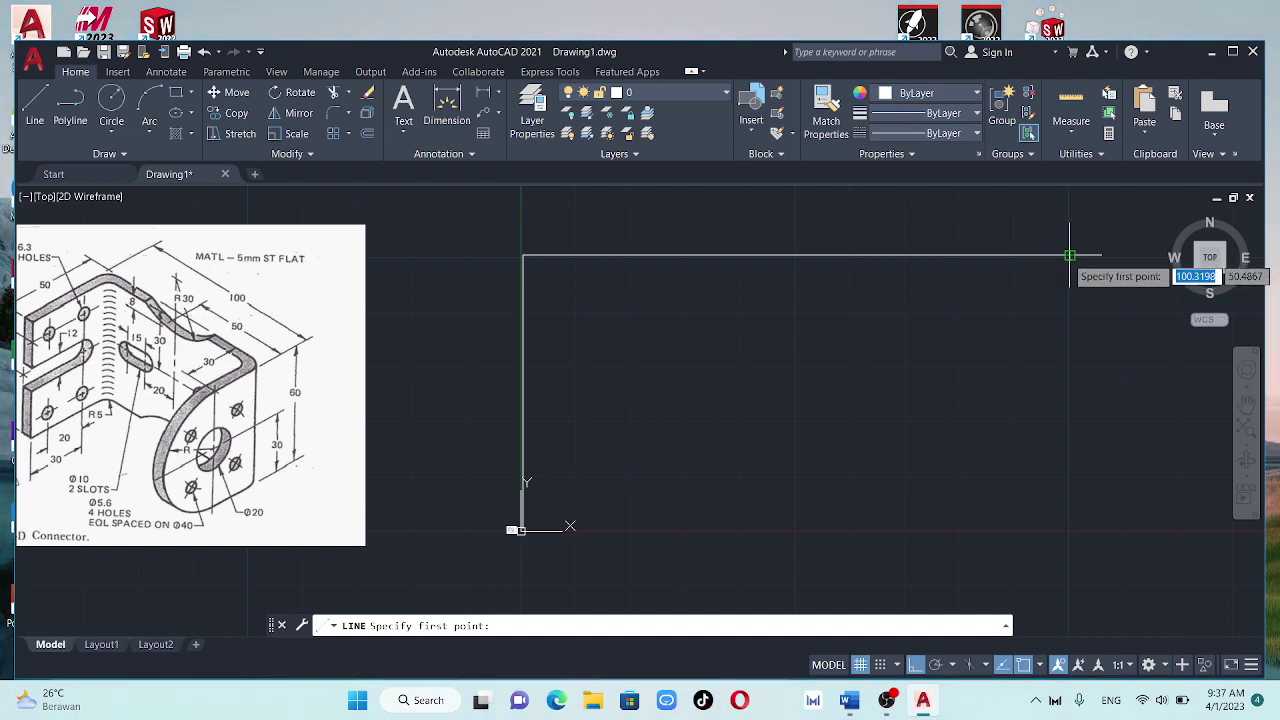
{"action": "left_click", "coordinate": [1070, 256]}
{"action": "type", "text": "60"}
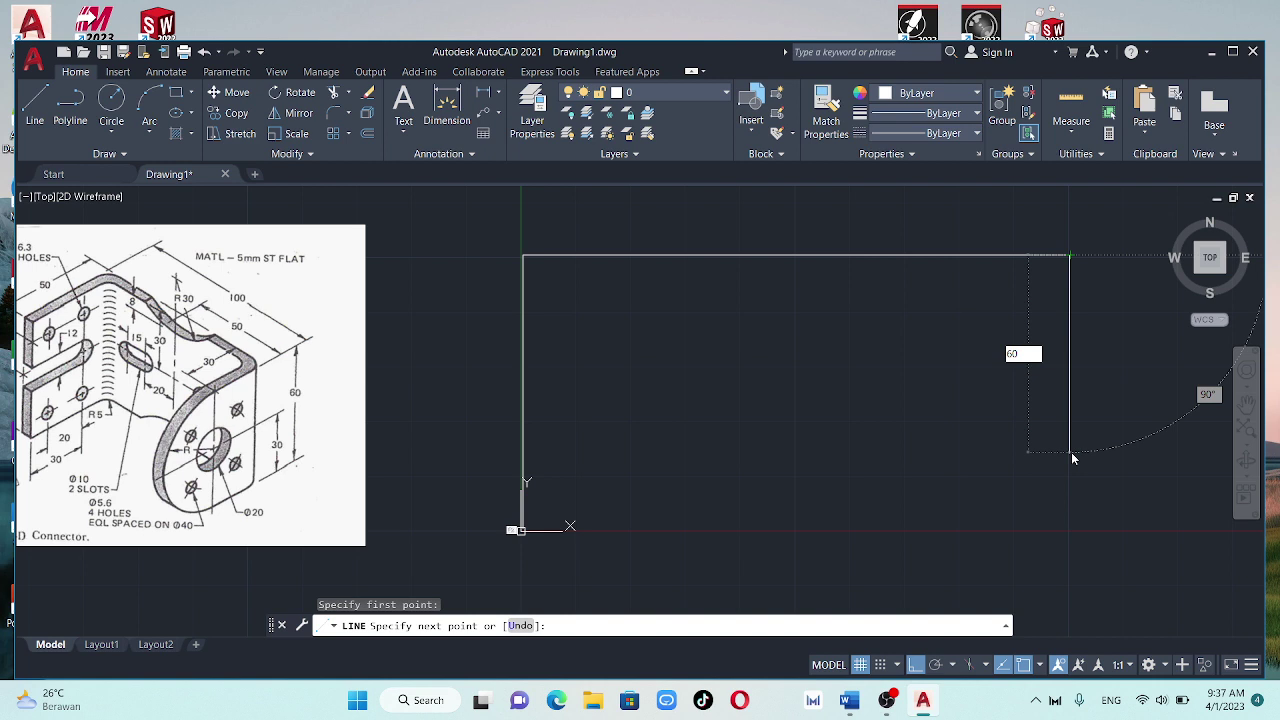
{"action": "key", "text": "Return"}
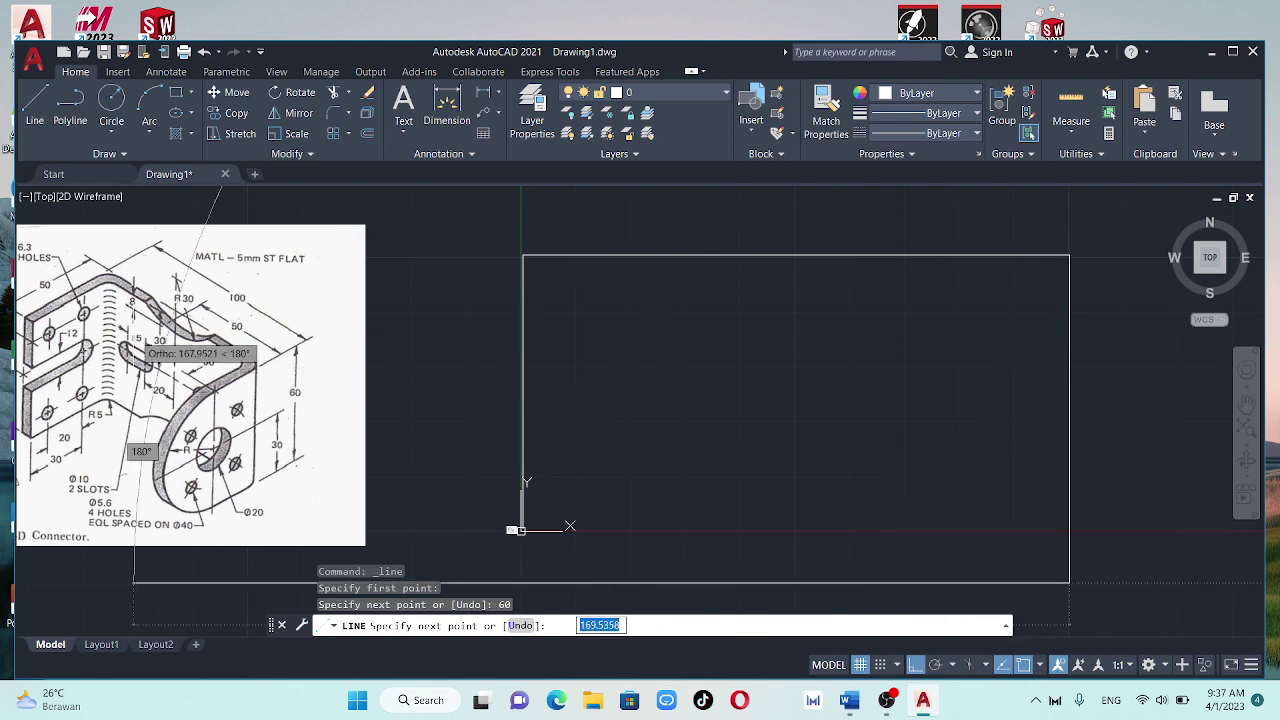
{"action": "type", "text": "5"}
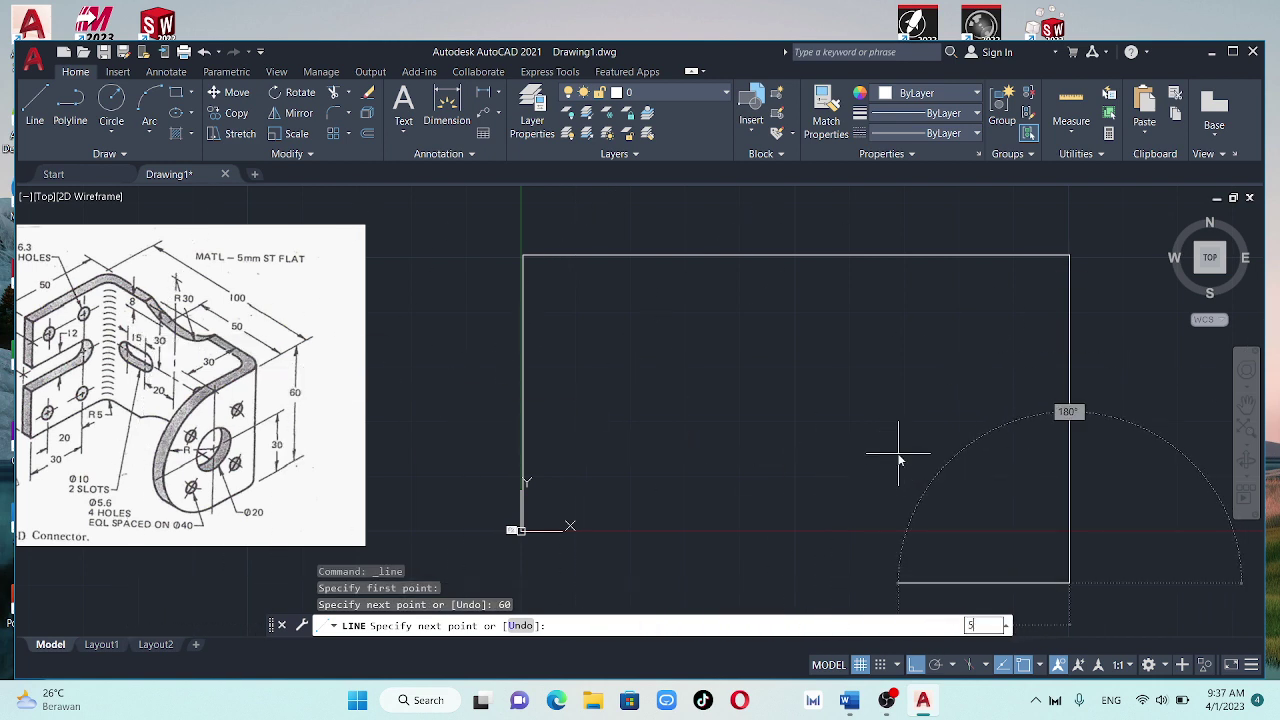
{"action": "key", "text": "Return"}
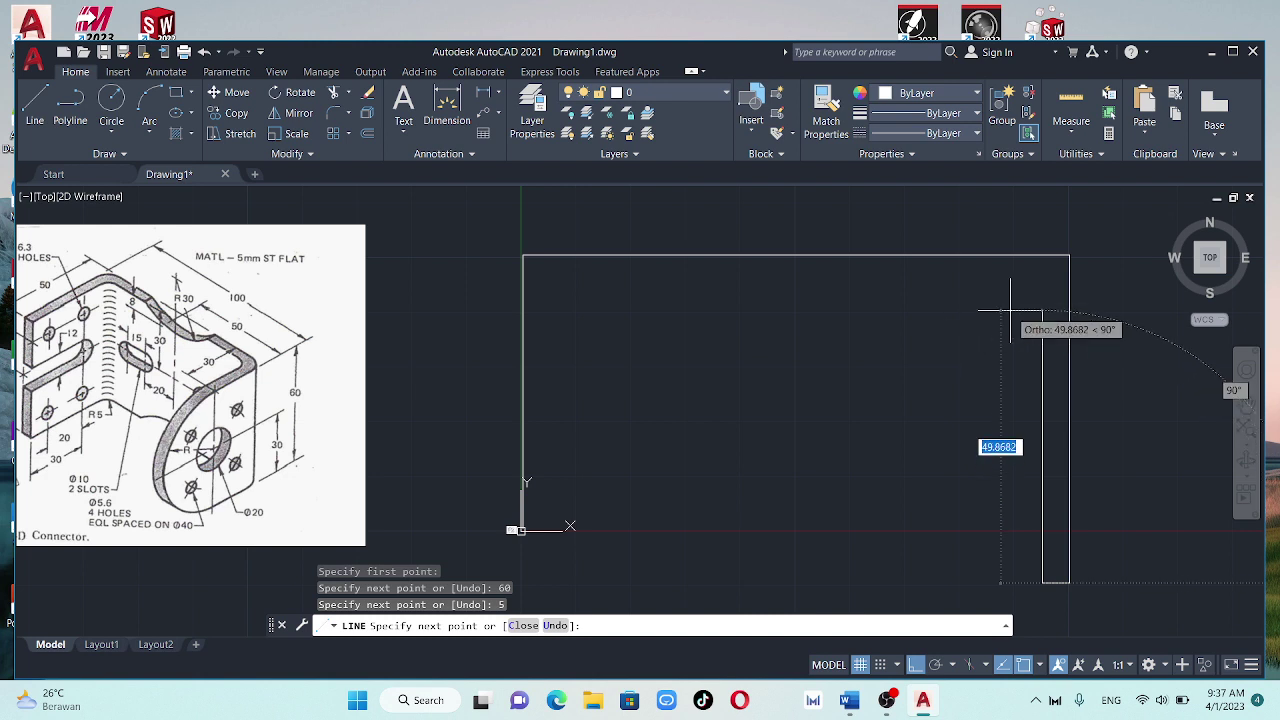
{"action": "left_click", "coordinate": [1024, 307]}
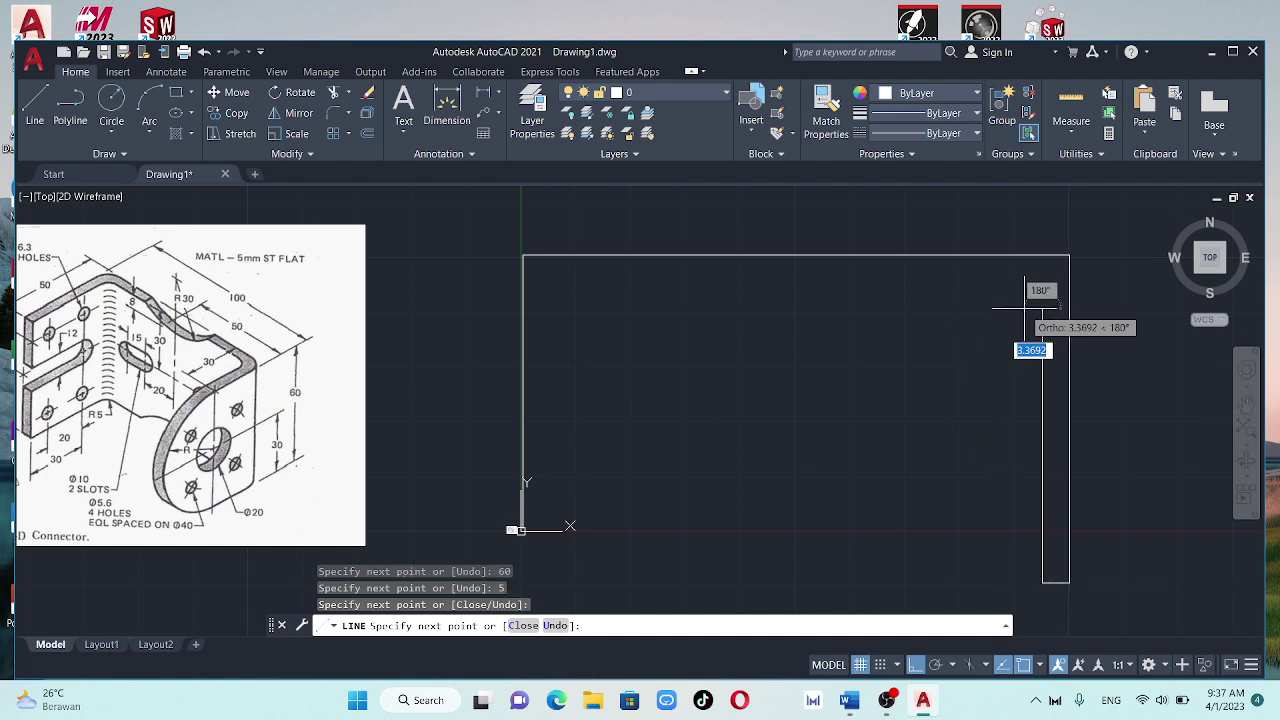
{"action": "key", "text": "Escape"}
{"action": "left_click", "coordinate": [1043, 349]}
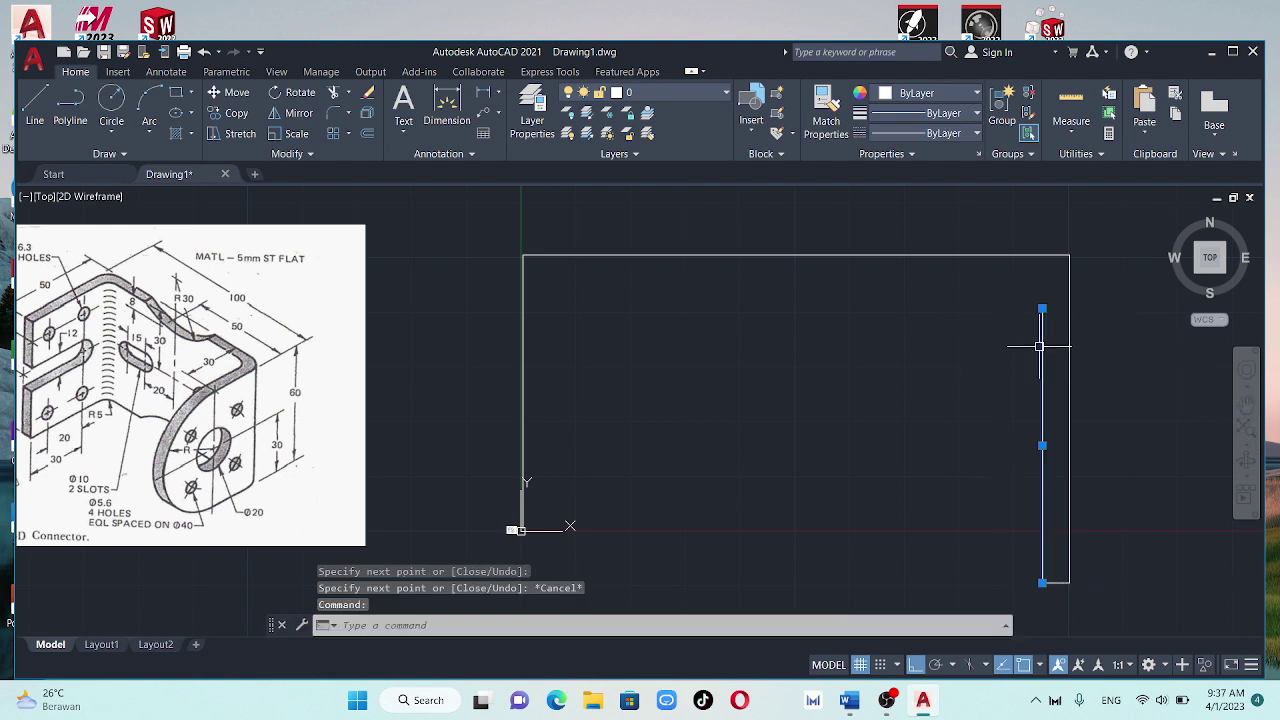
{"action": "key", "text": "Delete"}
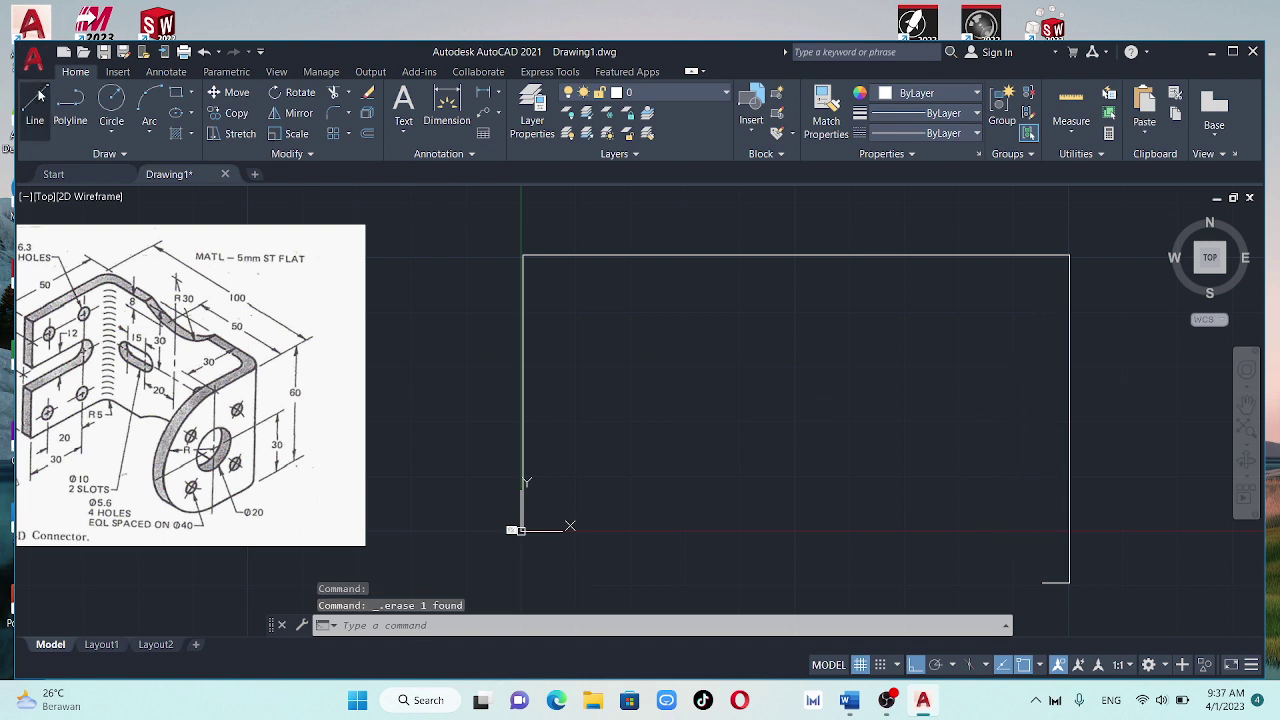
{"action": "left_click", "coordinate": [38, 95]}
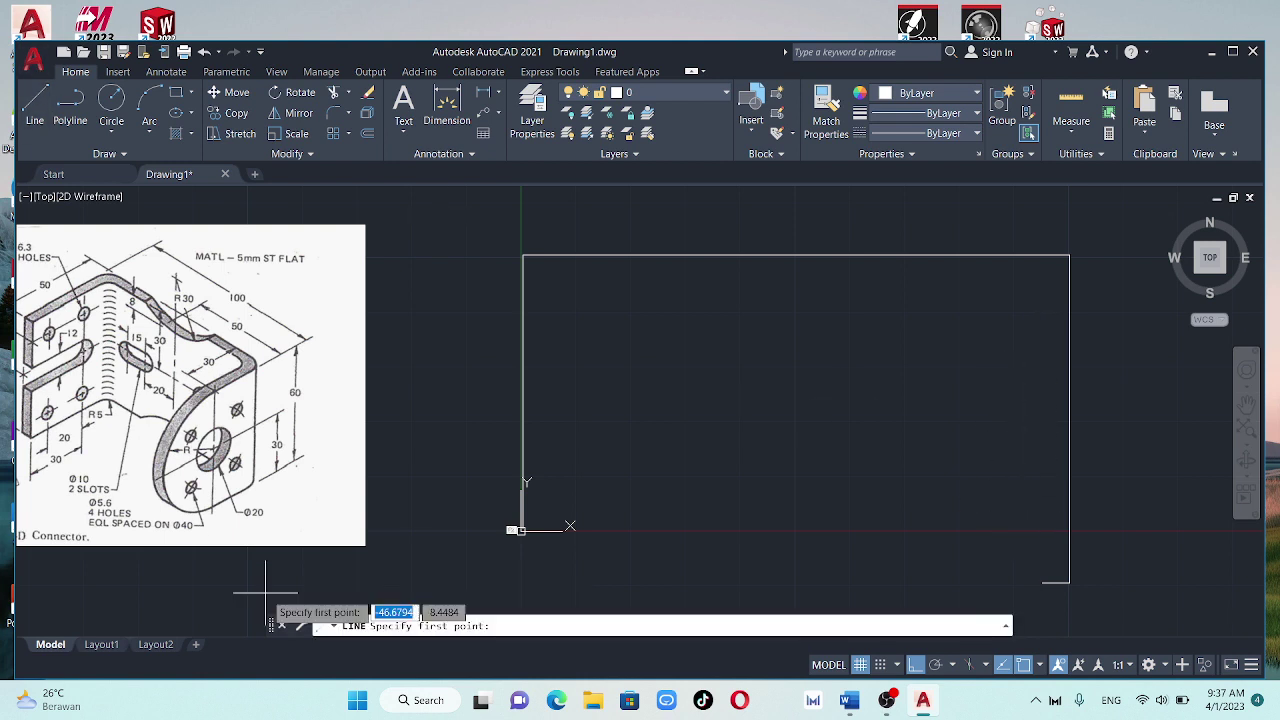
{"action": "left_click", "coordinate": [1043, 582]}
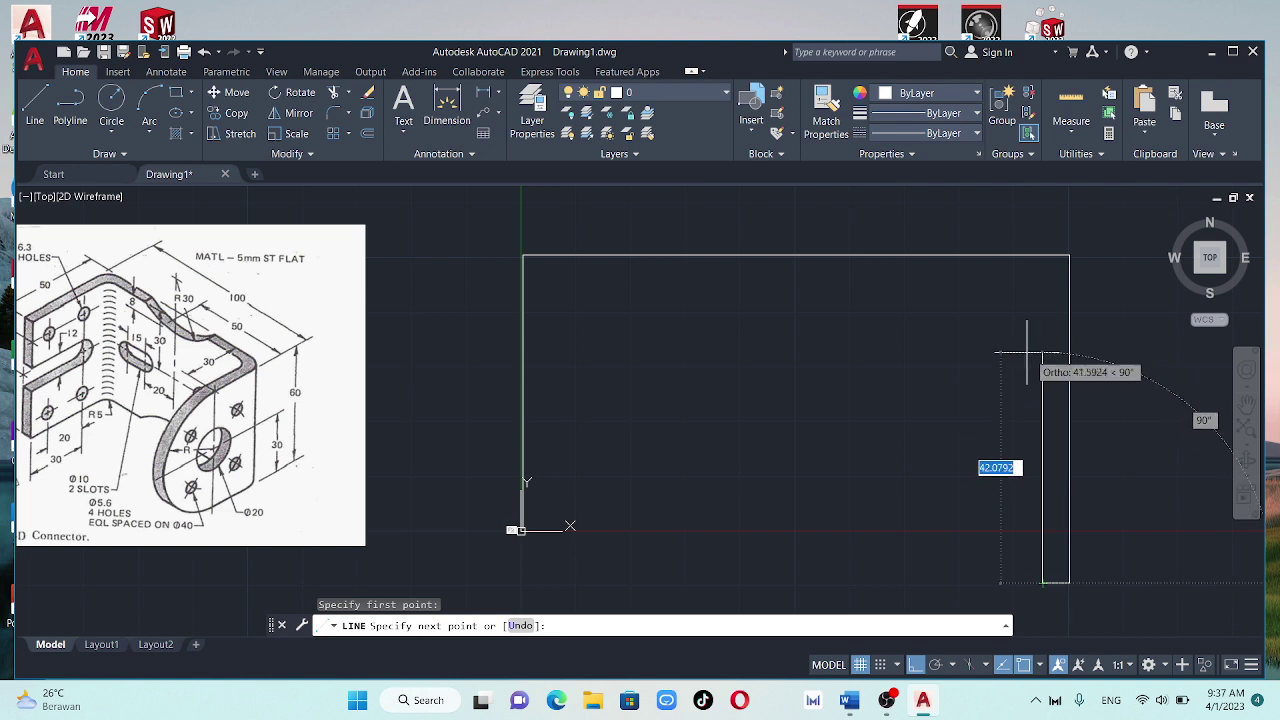
Draw the 55-unit inner vertical edge and delete the misplaced inner top line
{"action": "type", "text": "55"}
{"action": "key", "text": "Return"}
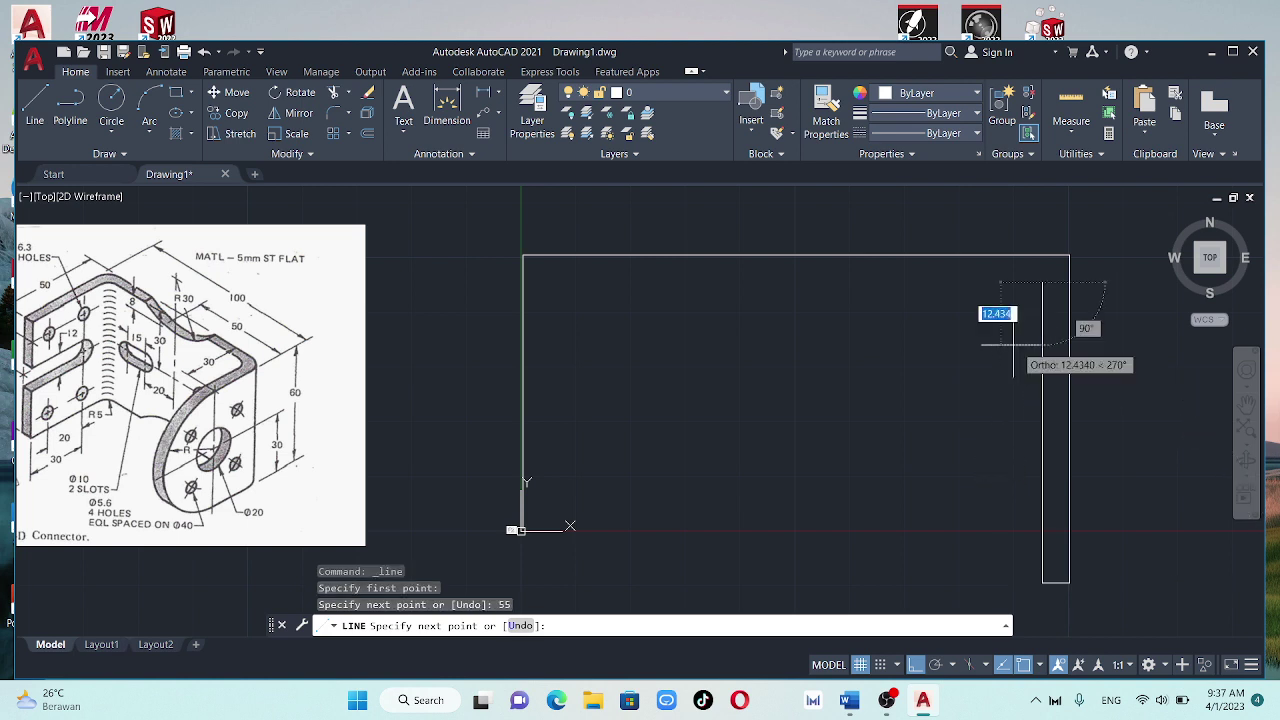
{"action": "left_click", "coordinate": [553, 321]}
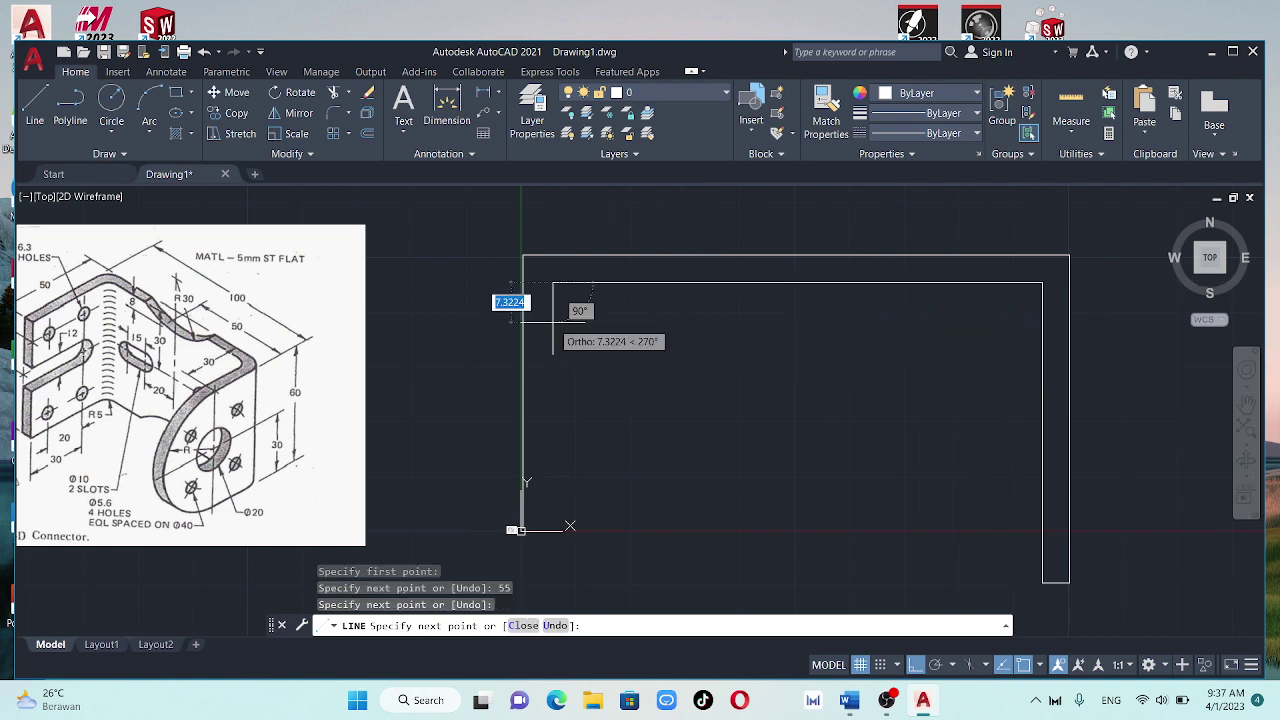
{"action": "key", "text": "Escape"}
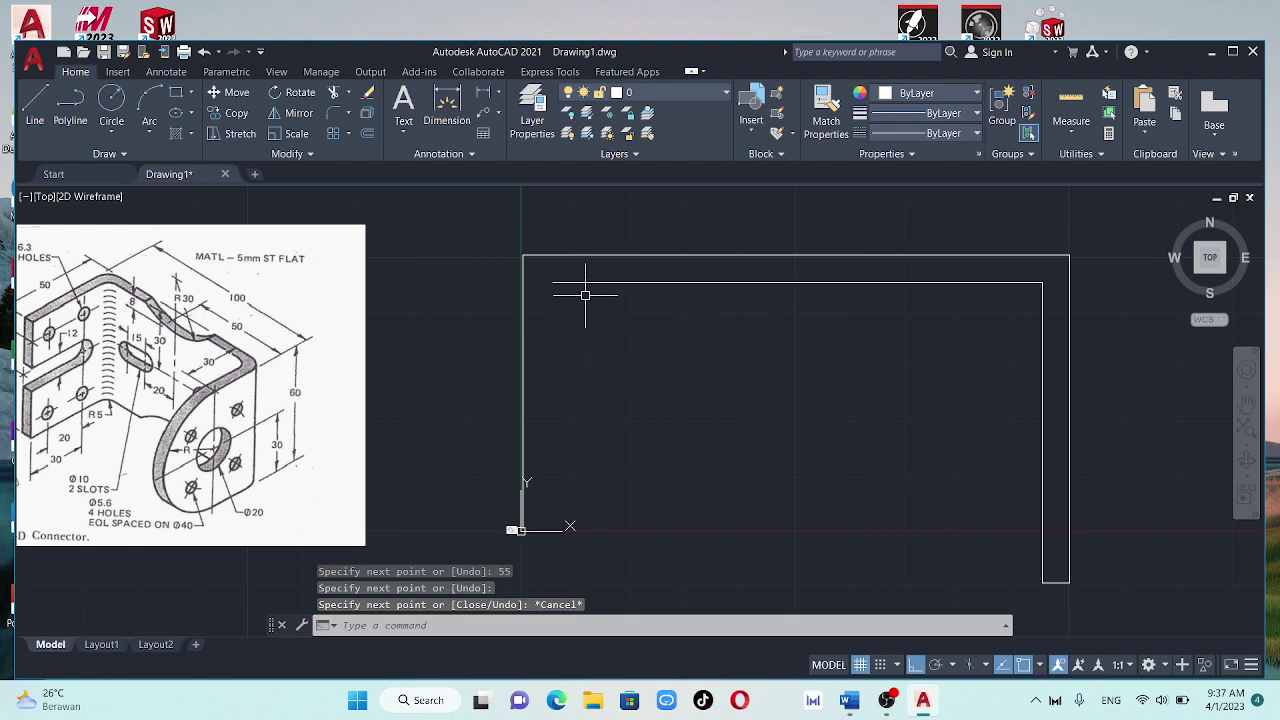
{"action": "left_click", "coordinate": [582, 282]}
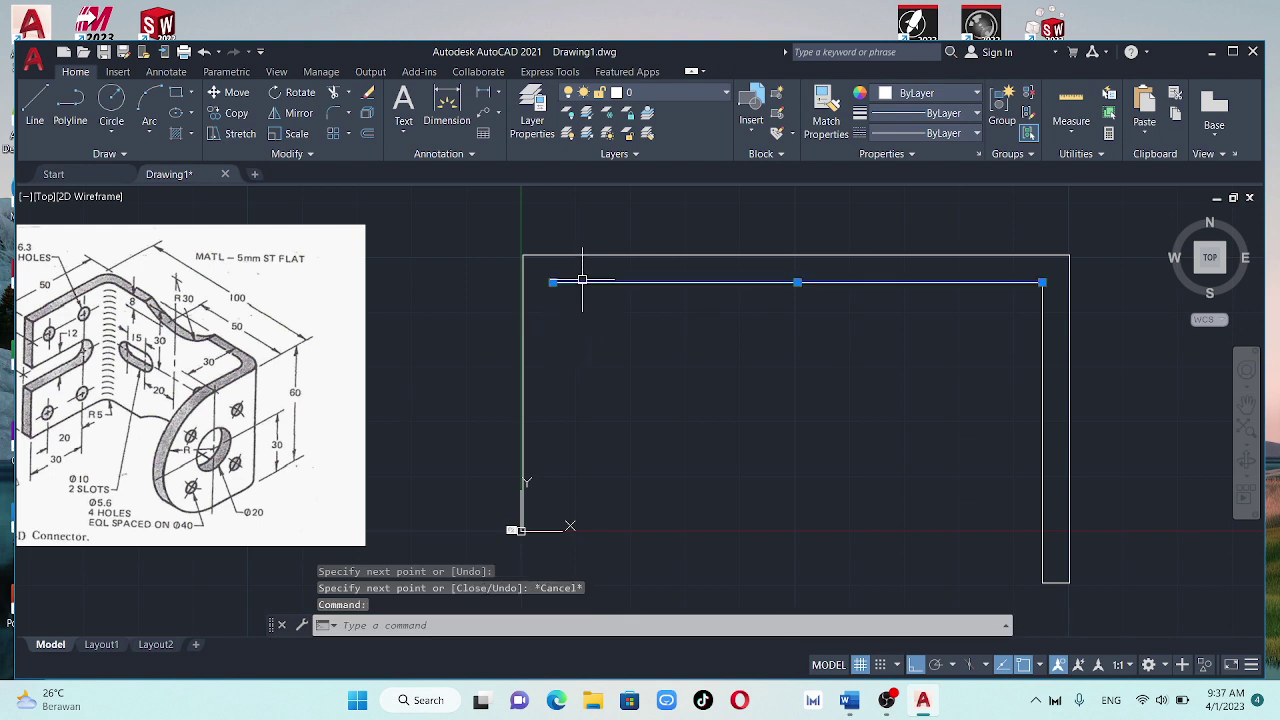
{"action": "key", "text": "Delete"}
Draw the 90-unit inner top edge, 45-unit inner side and 5-unit closing wall
{"action": "left_click", "coordinate": [35, 105]}
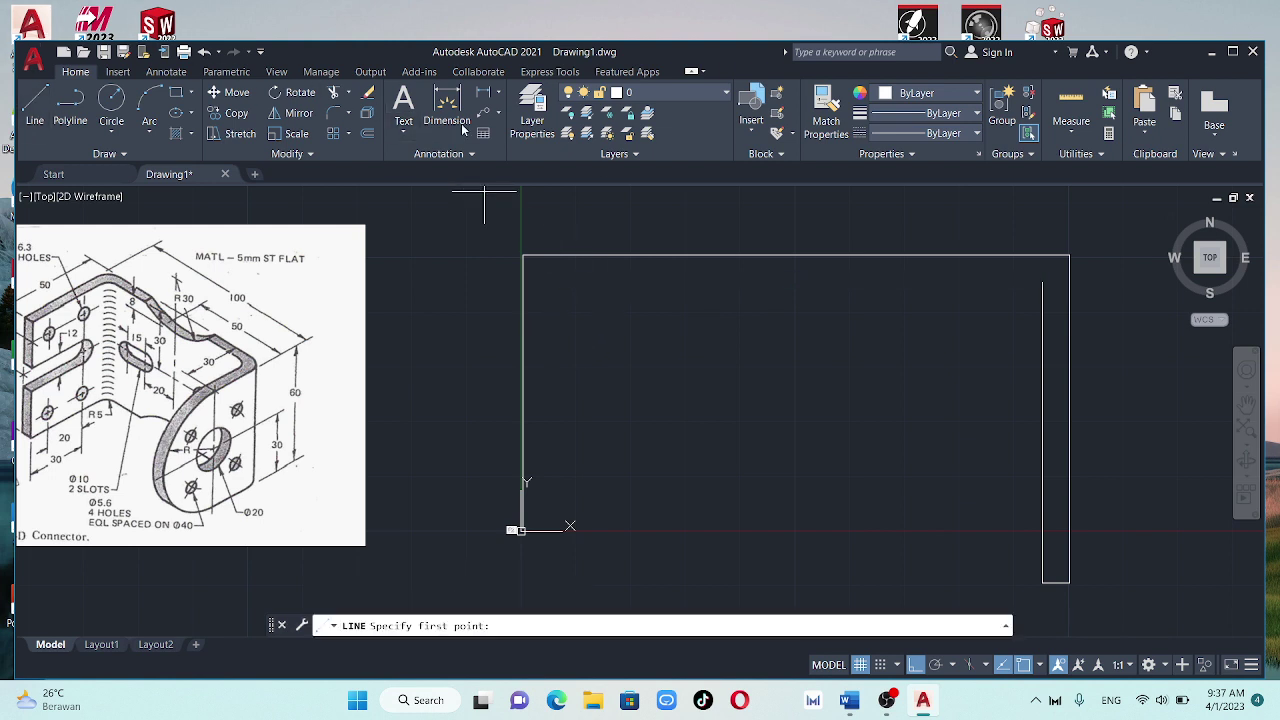
{"action": "left_click", "coordinate": [1043, 283]}
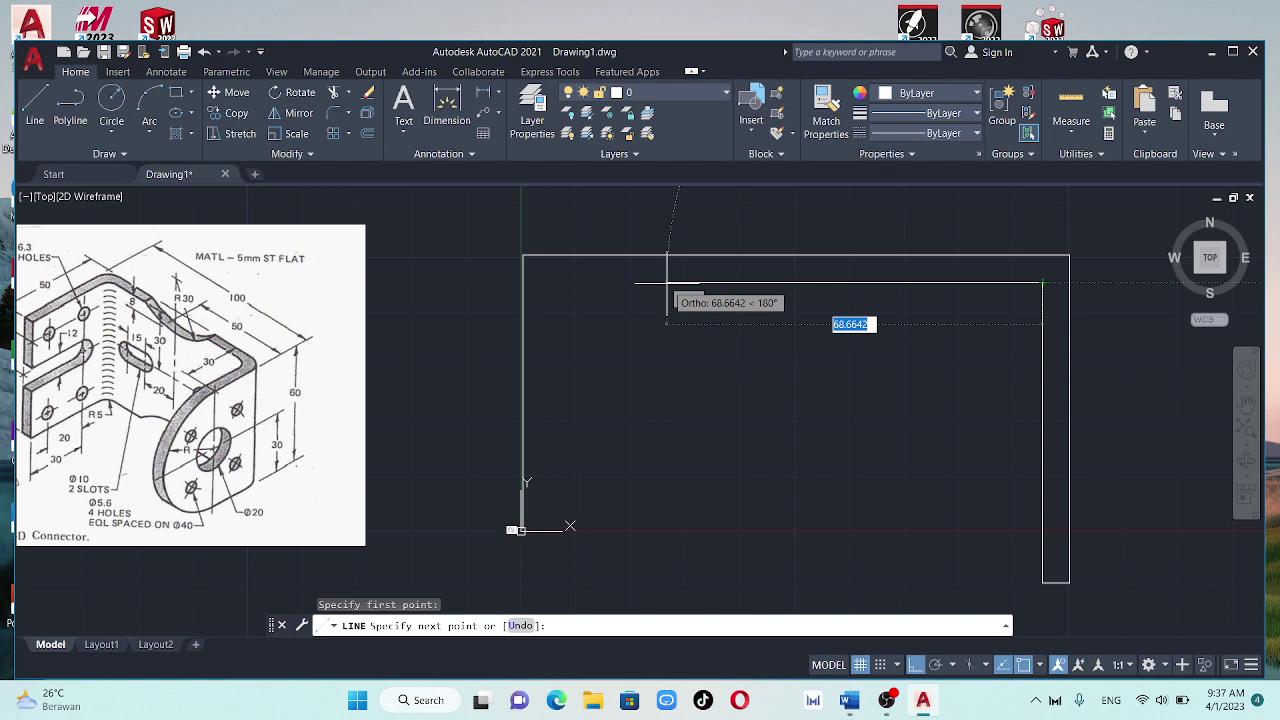
{"action": "type", "text": "90"}
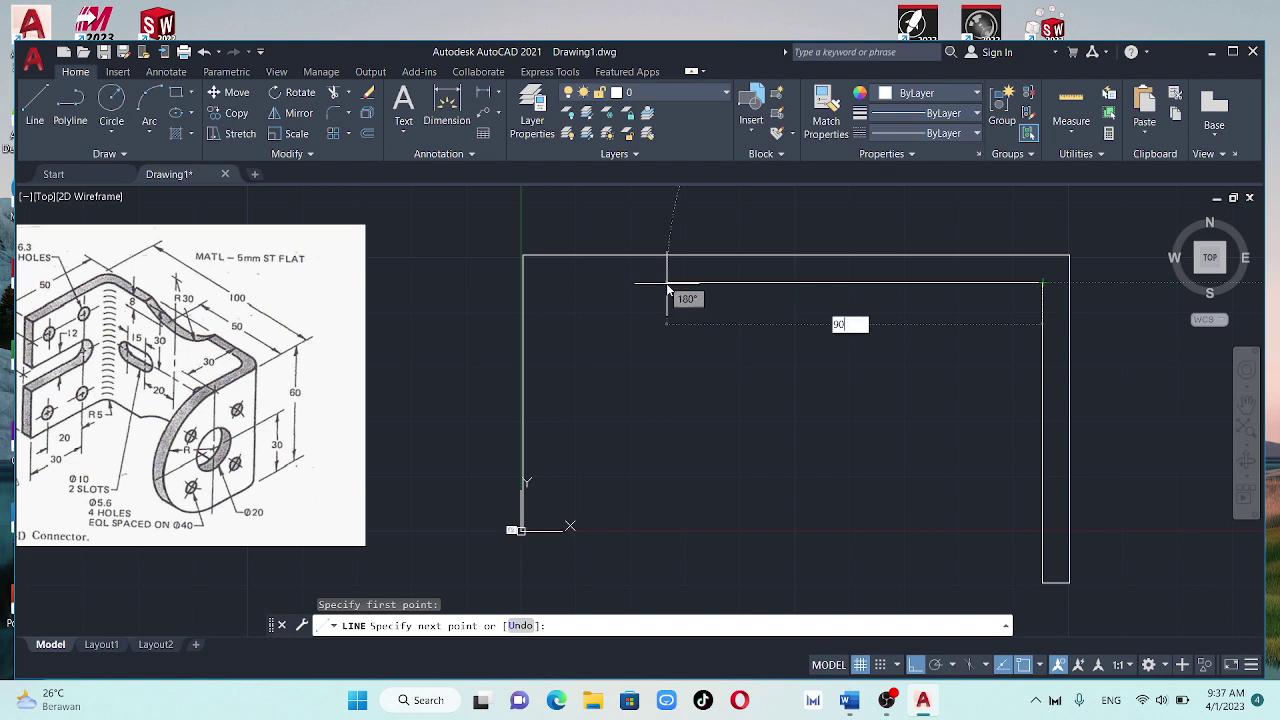
{"action": "key", "text": "Return"}
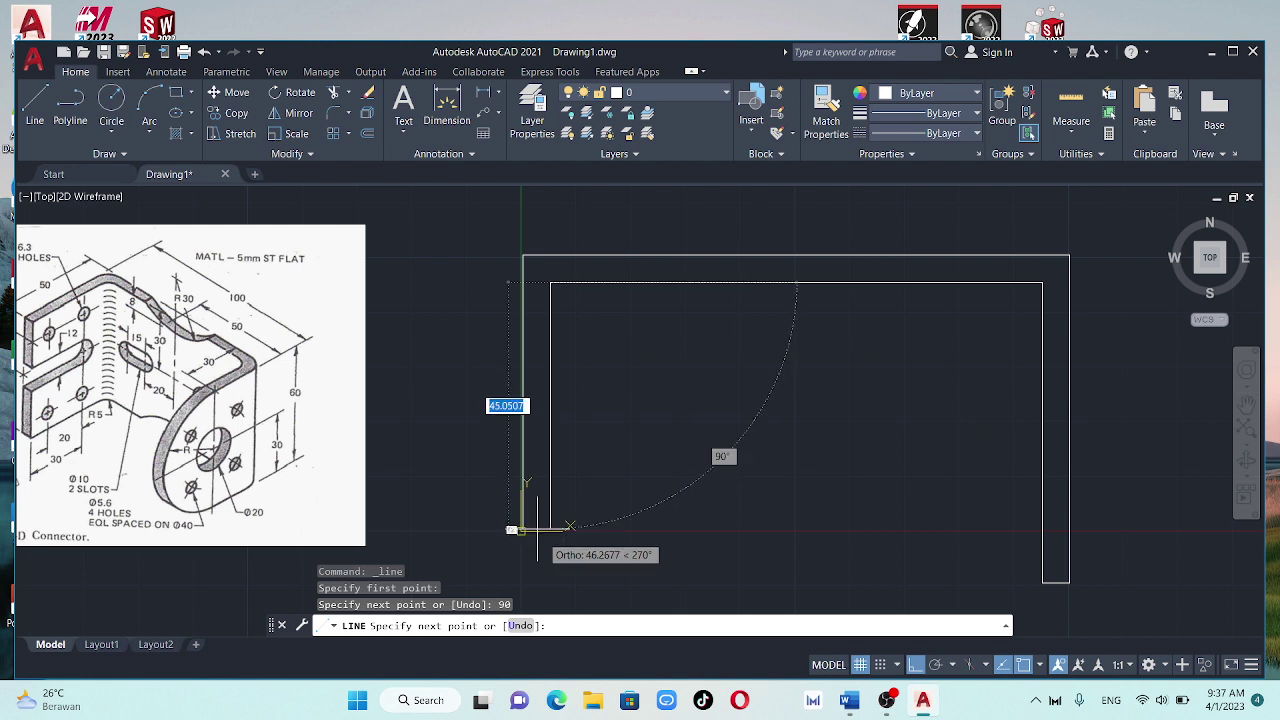
{"action": "type", "text": "45"}
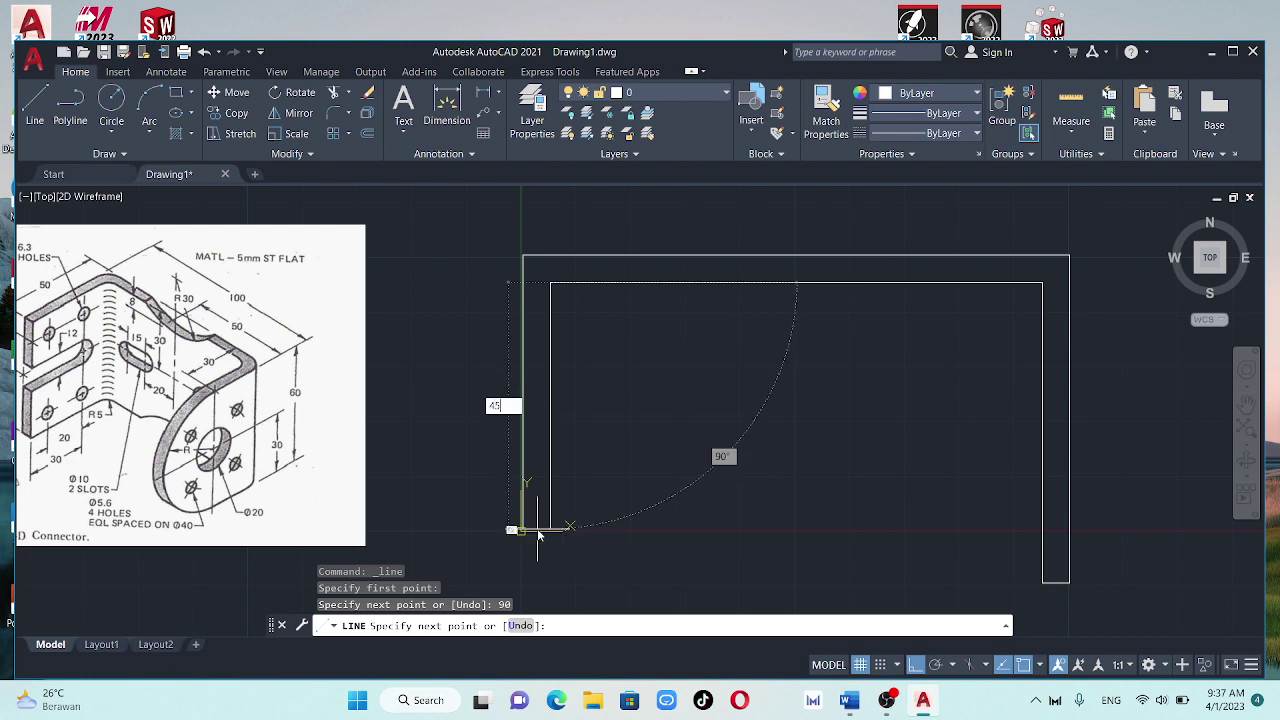
{"action": "key", "text": "Return"}
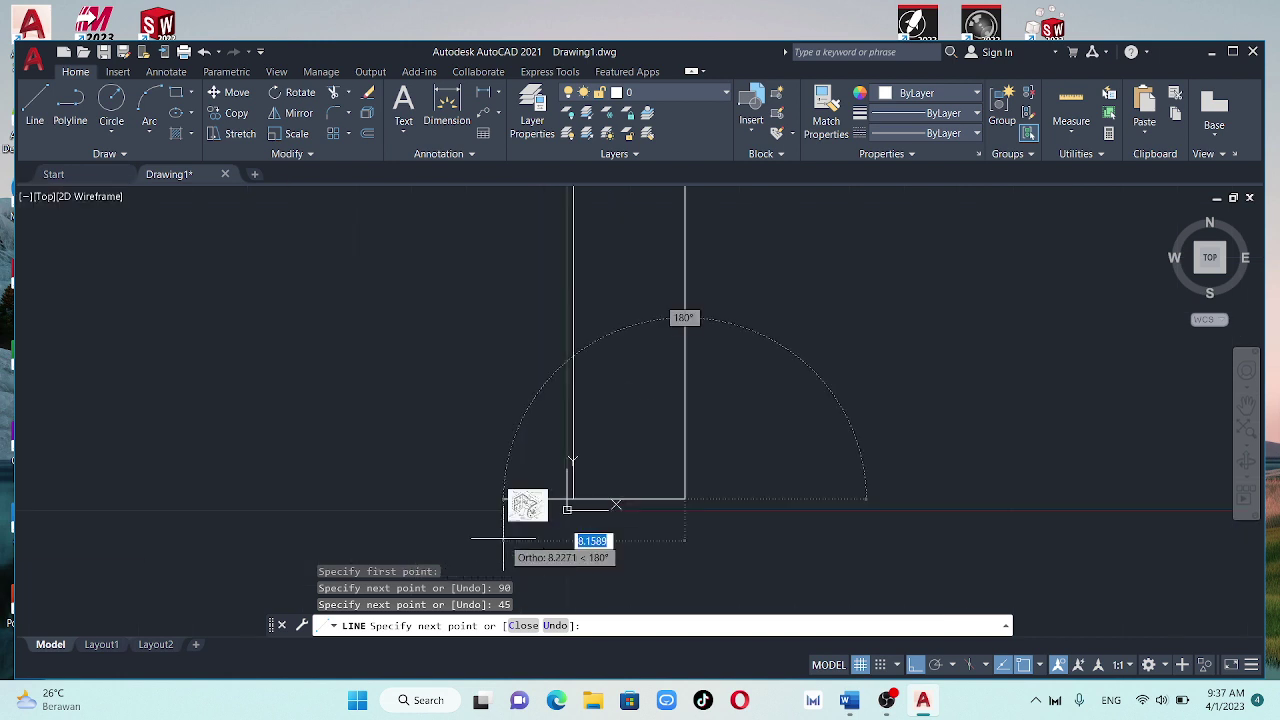
{"action": "scroll", "coordinate": [565, 515], "scroll_direction": "up", "scroll_amount": 3}
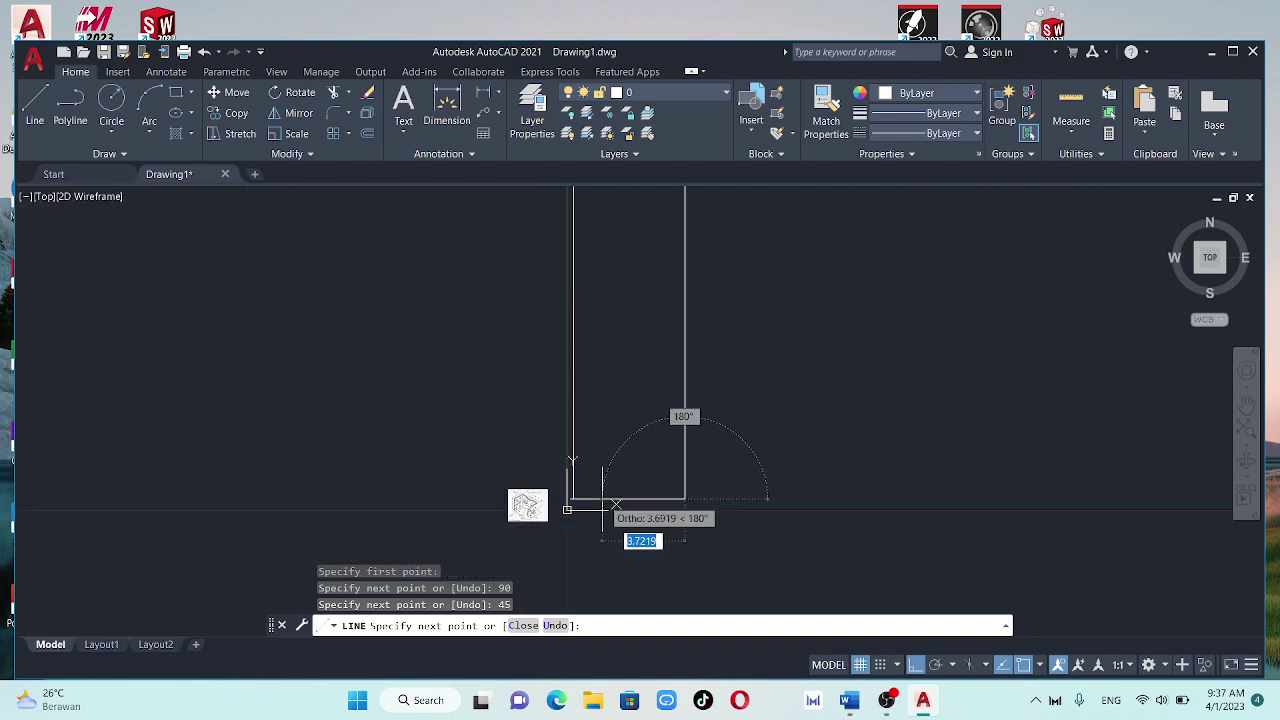
{"action": "type", "text": "5"}
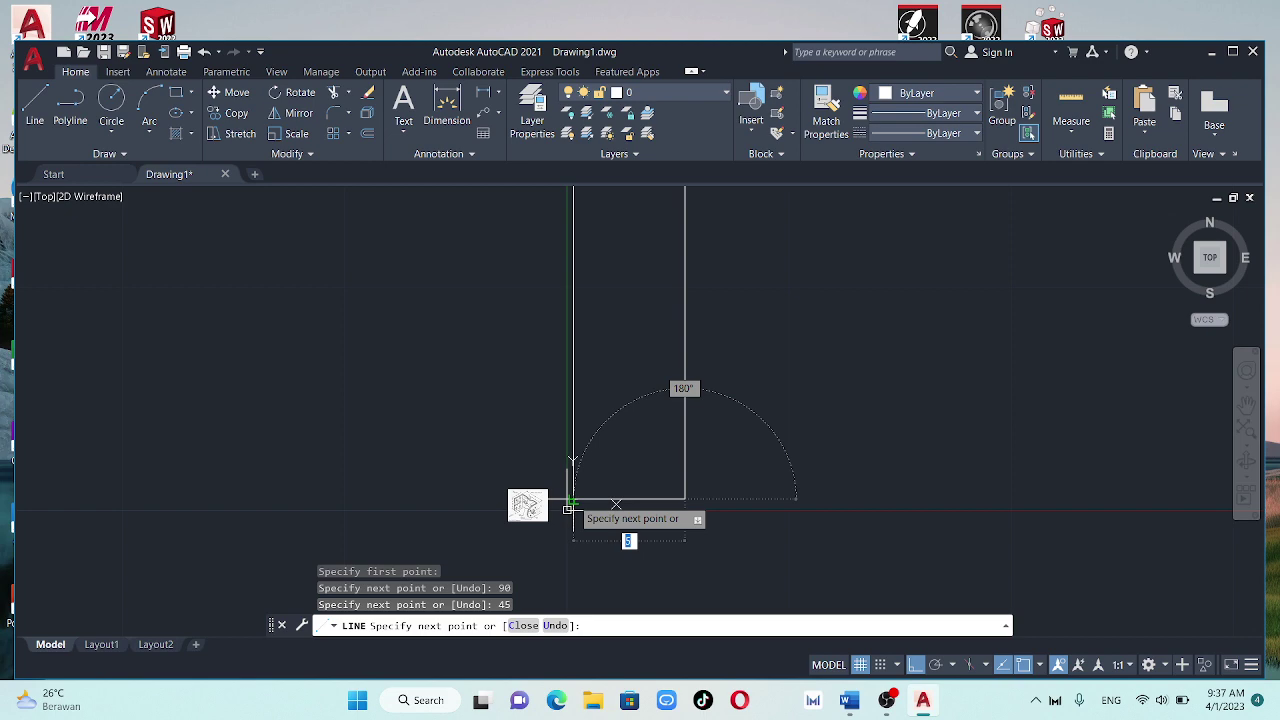
{"action": "key", "text": "Return"}
{"action": "key", "text": "Escape"}
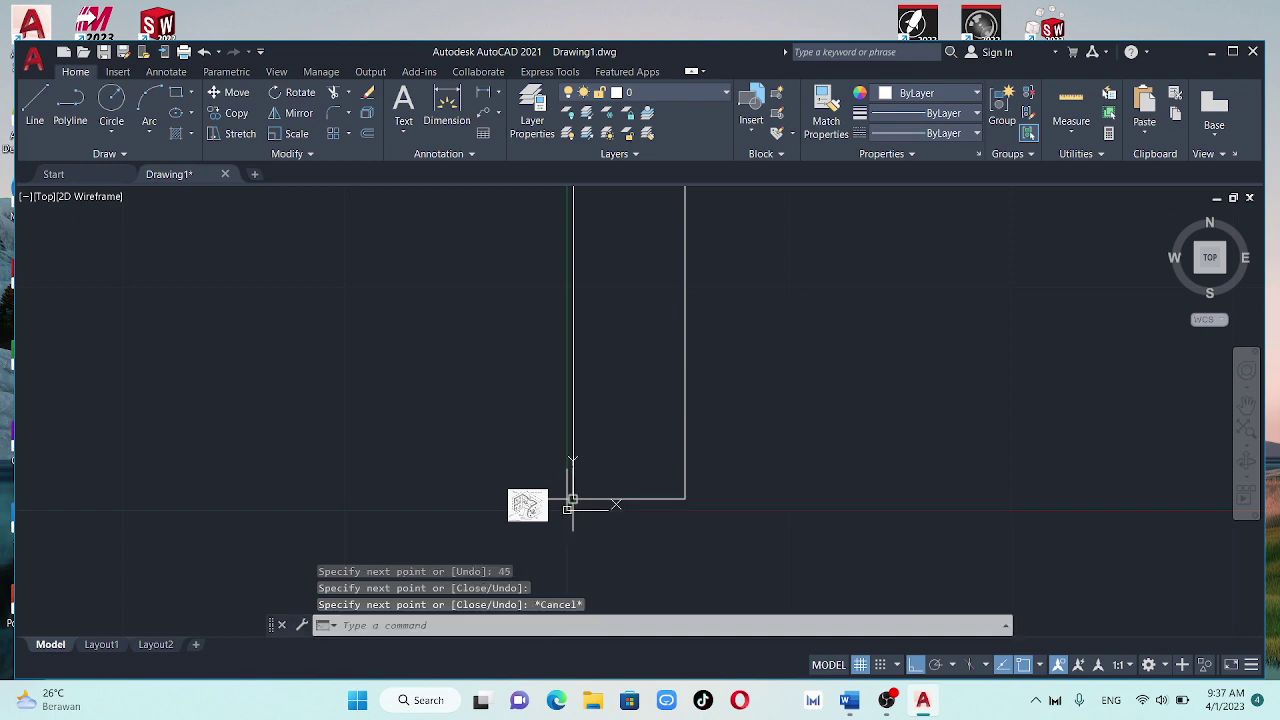
{"action": "scroll", "coordinate": [575, 501], "scroll_direction": "down", "scroll_amount": 2}
{"action": "scroll", "coordinate": [609, 500], "scroll_direction": "down", "scroll_amount": 2}
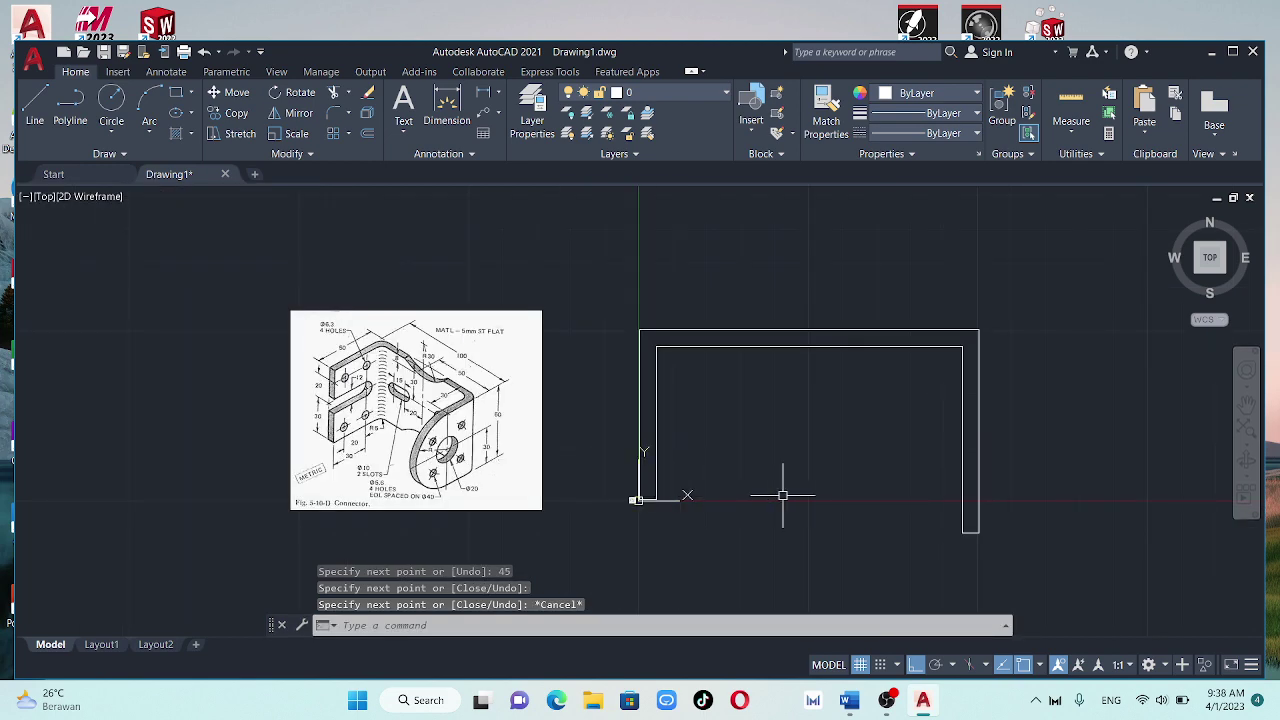
{"action": "scroll", "coordinate": [655, 464], "scroll_direction": "down", "scroll_amount": 2}
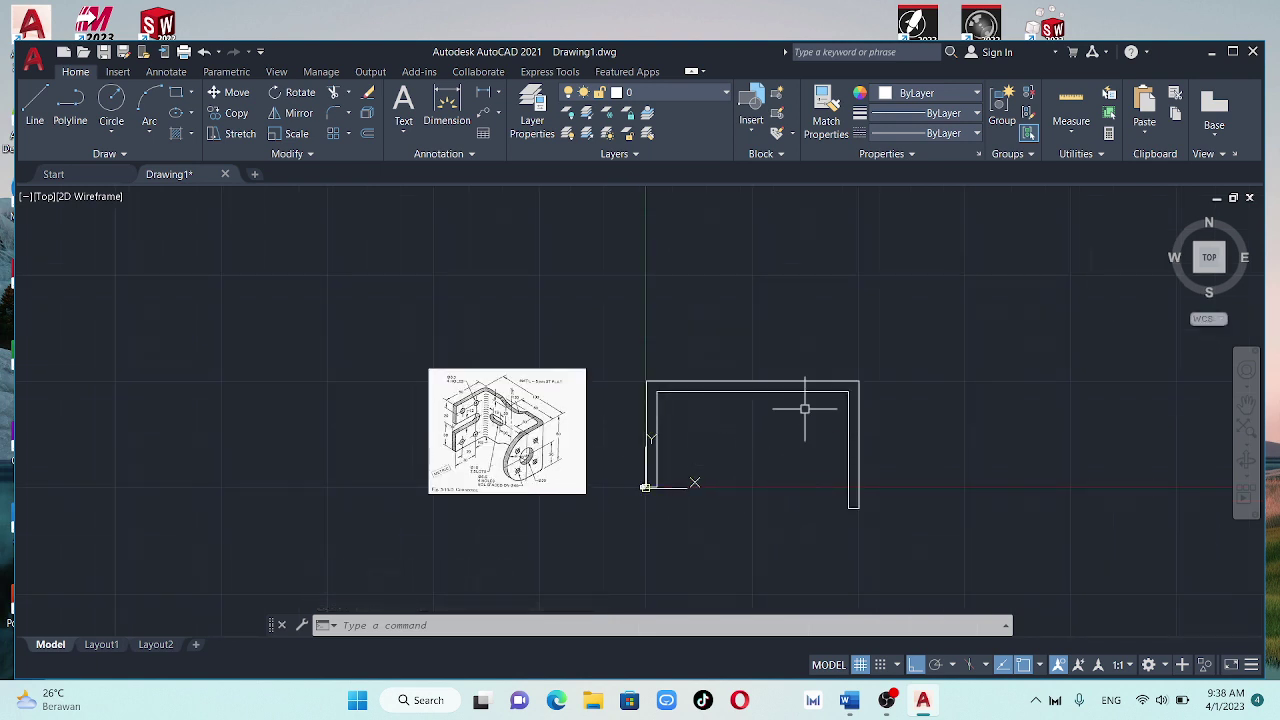
Move the U-shaped outline up and to the right
{"action": "left_click", "coordinate": [916, 350]}
{"action": "left_click", "coordinate": [620, 545]}
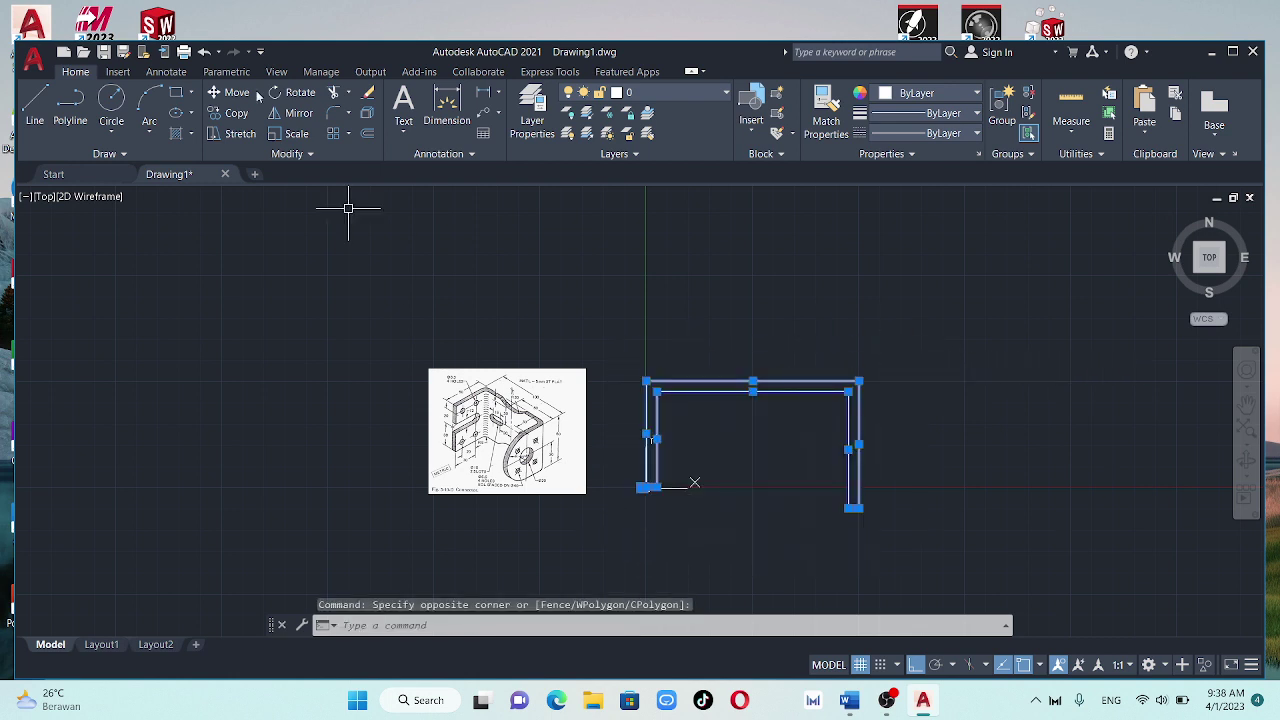
{"action": "left_click", "coordinate": [229, 92]}
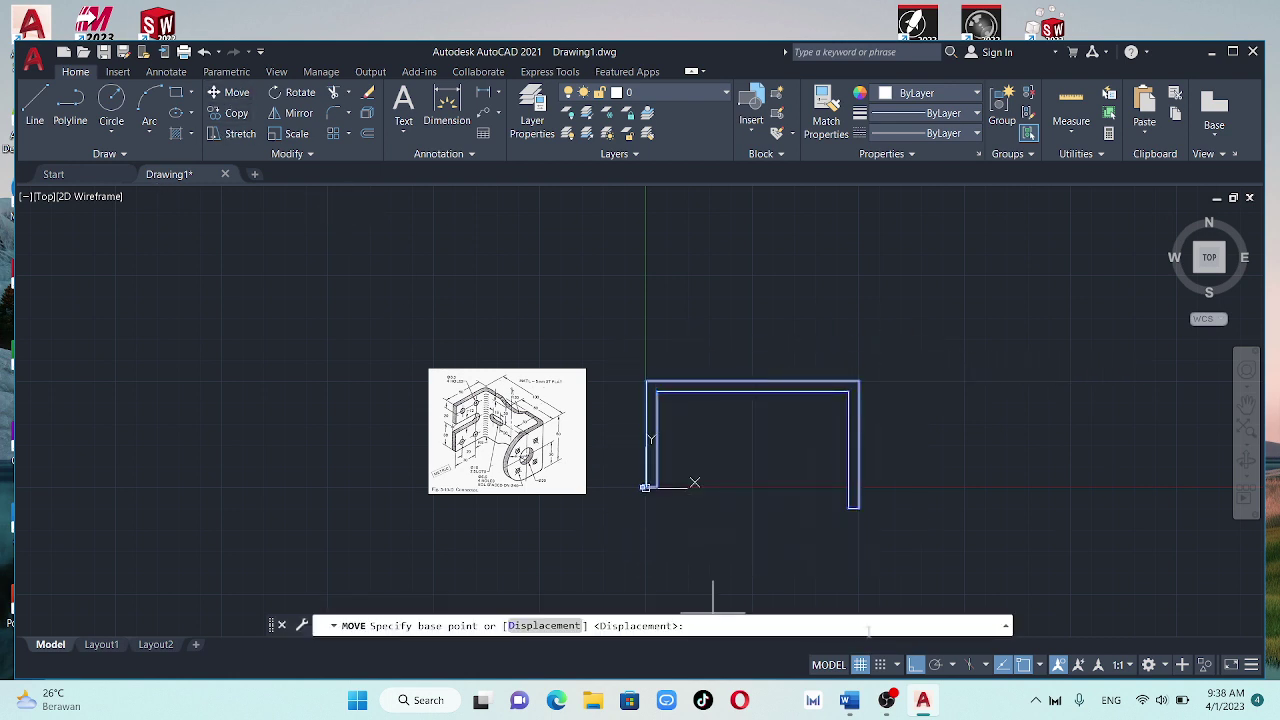
{"action": "left_click", "coordinate": [698, 577]}
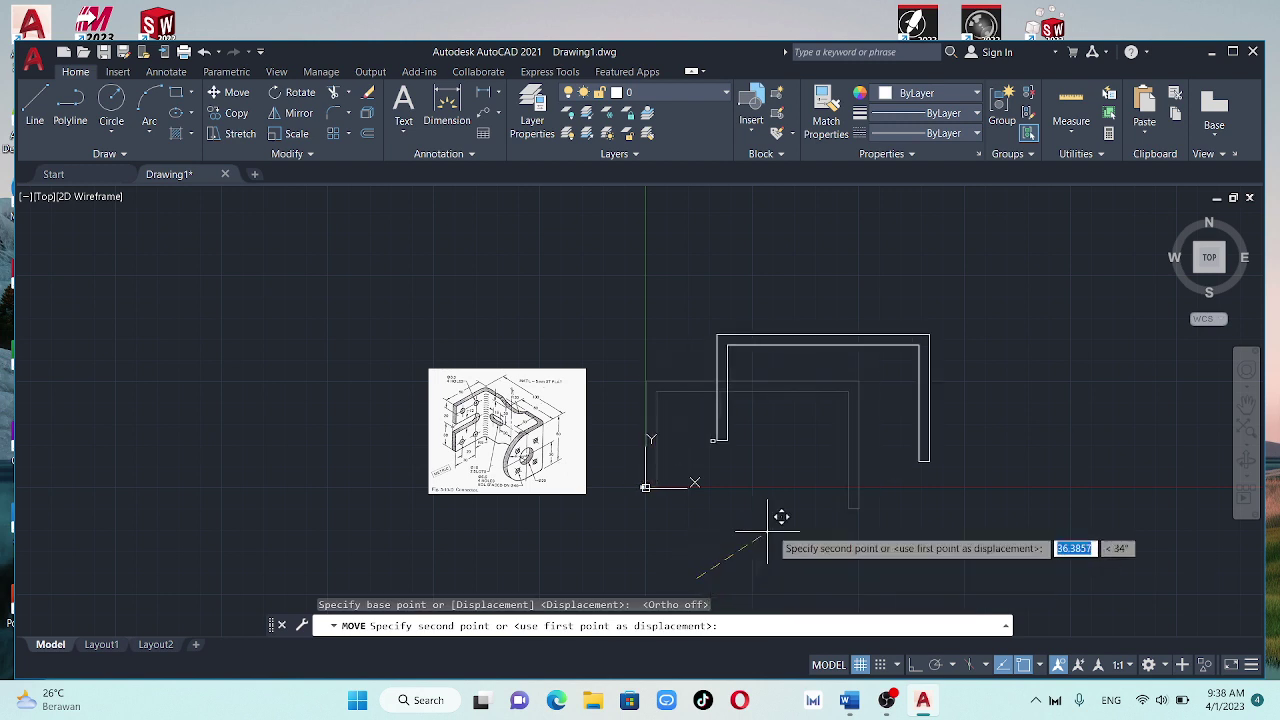
{"action": "left_click", "coordinate": [829, 427]}
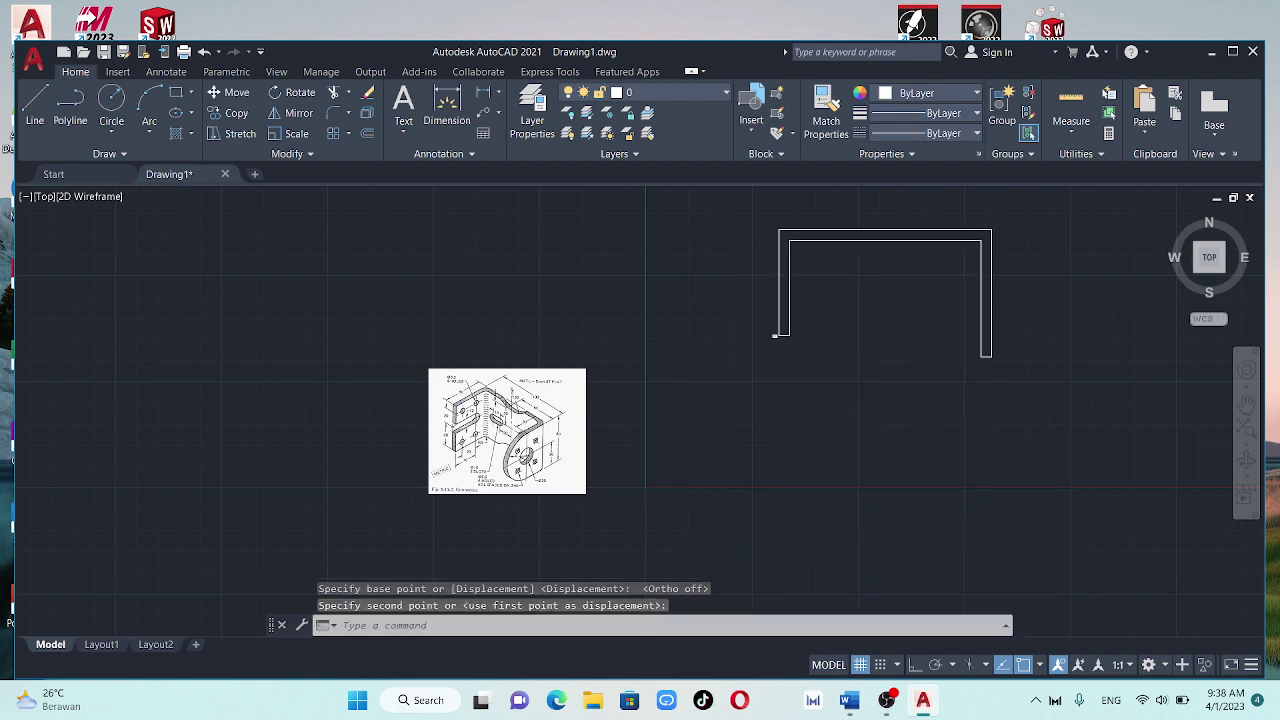
Erase the stray leftover object near the outline
{"action": "scroll", "coordinate": [890, 261], "scroll_direction": "up", "scroll_amount": 2}
{"action": "left_click", "coordinate": [819, 298]}
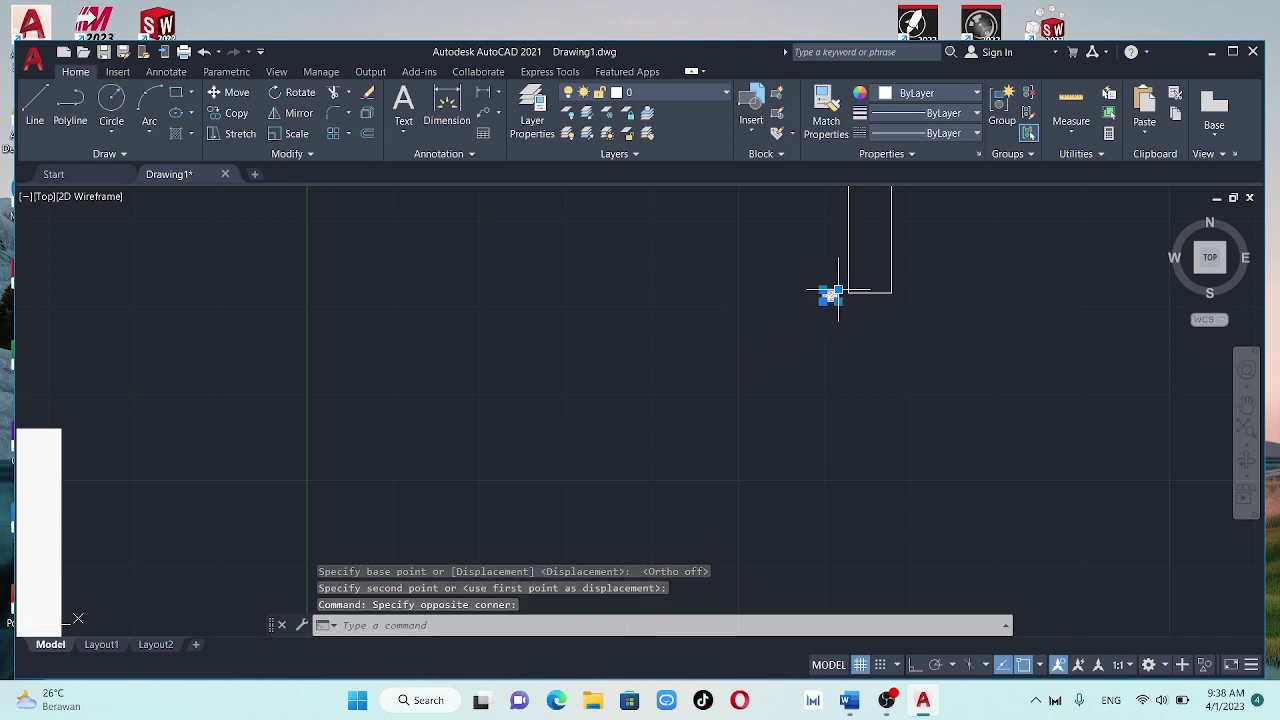
{"action": "left_click", "coordinate": [796, 320]}
{"action": "key", "text": "Delete"}
{"action": "scroll", "coordinate": [794, 320], "scroll_direction": "down", "scroll_amount": 1}
{"action": "scroll", "coordinate": [794, 320], "scroll_direction": "down", "scroll_amount": 1}
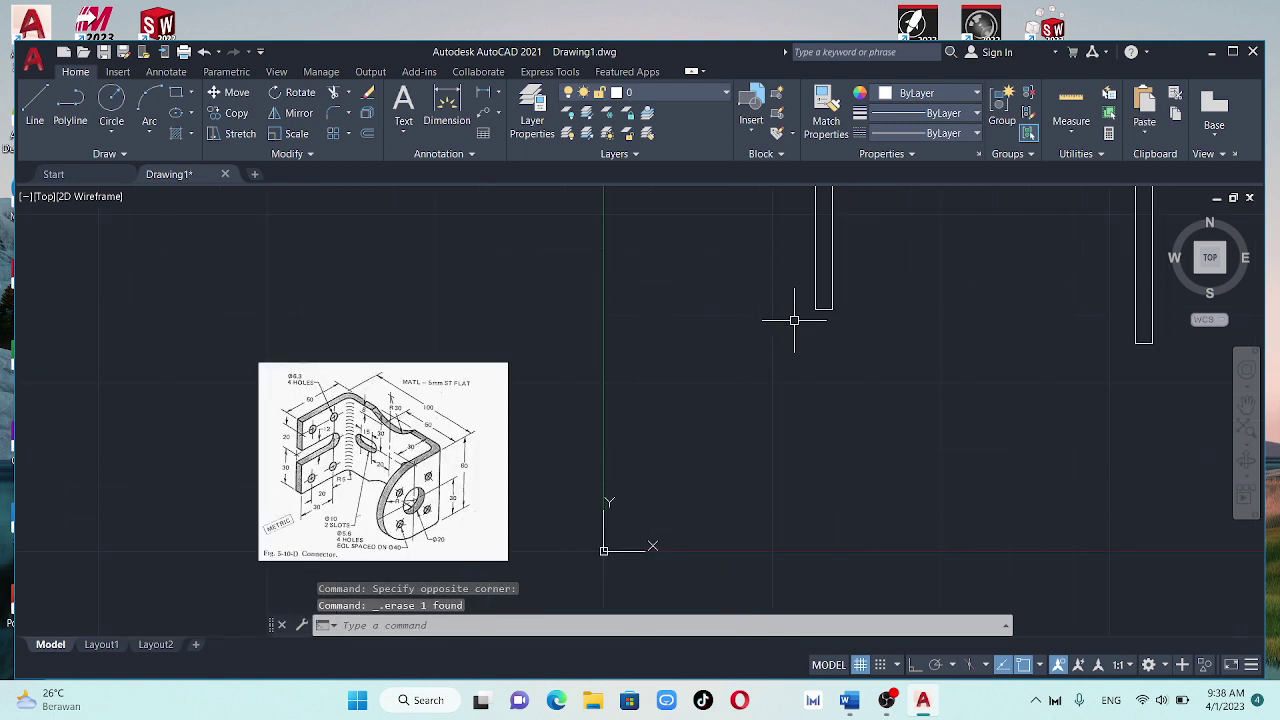
{"action": "scroll", "coordinate": [794, 320], "scroll_direction": "down", "scroll_amount": 1}
{"action": "middle_click_drag", "start_coordinate": [790, 320], "coordinate": [786, 324]}
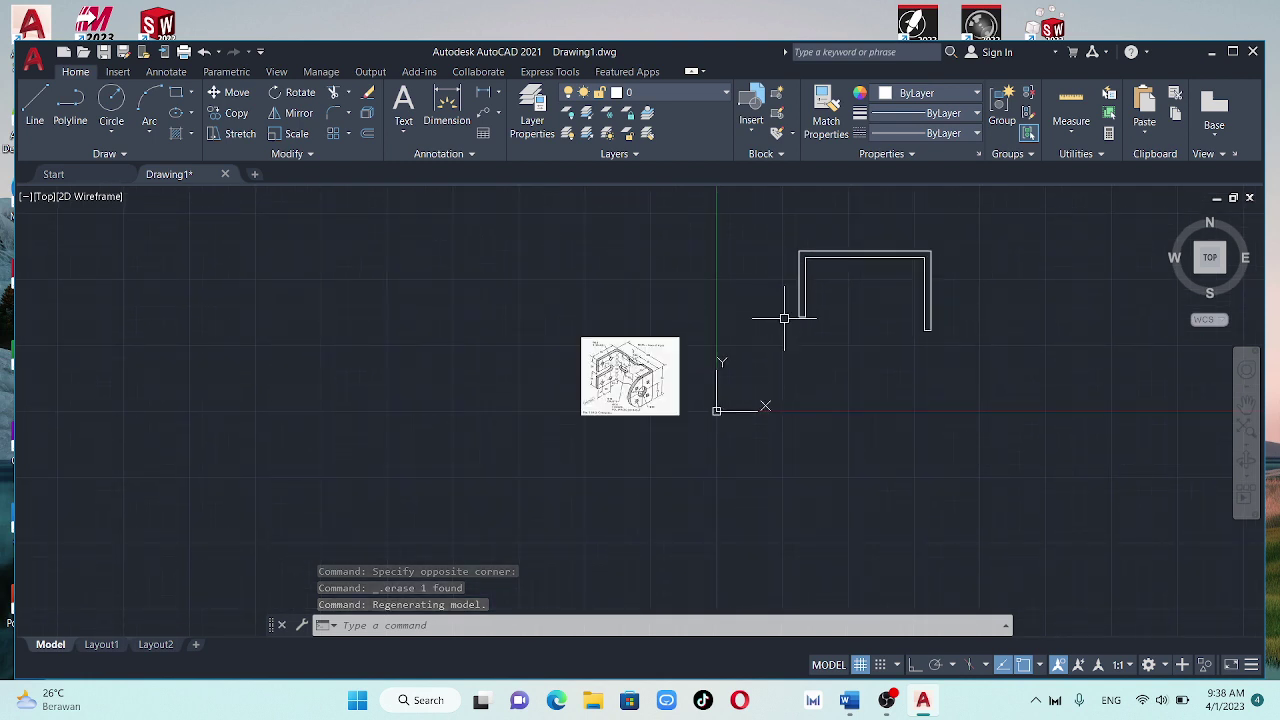
{"action": "scroll", "coordinate": [784, 317], "scroll_direction": "up", "scroll_amount": 2}
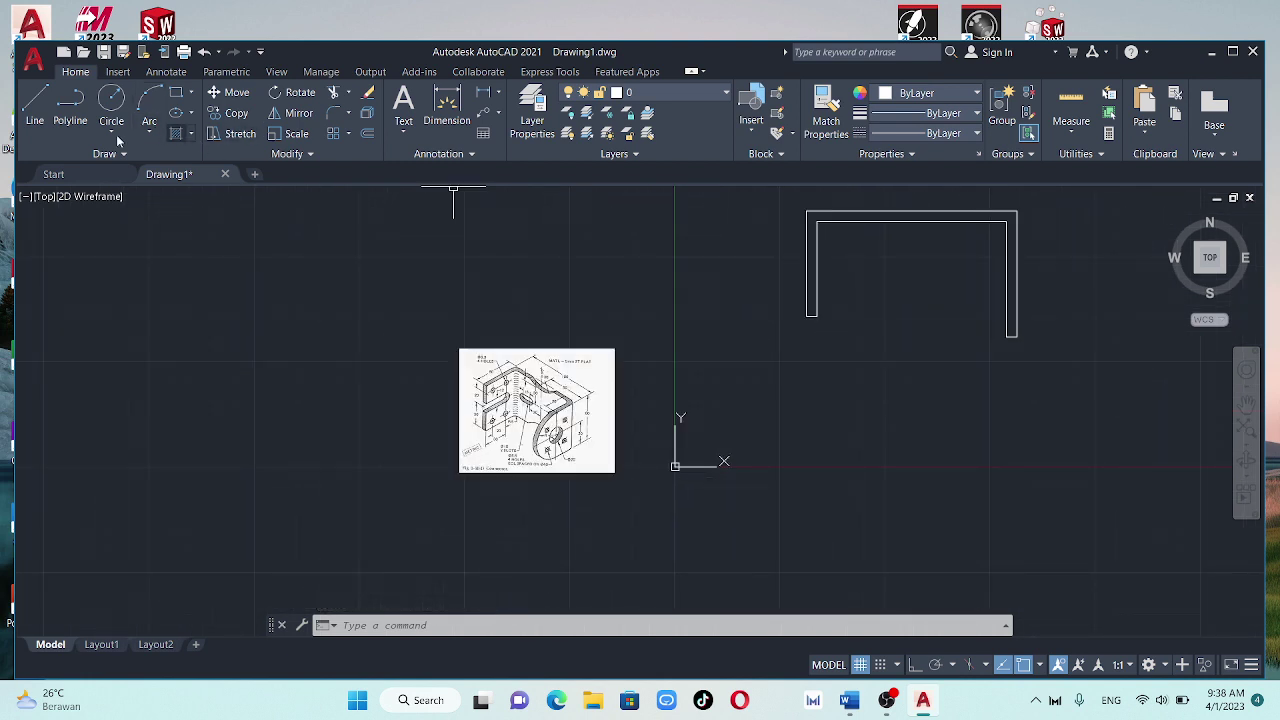
Start a line 20 units below the U-shape's corner and draw a 60-unit vertical side with Ortho on
{"action": "left_click", "coordinate": [42, 133]}
{"action": "type", "text": "20"}
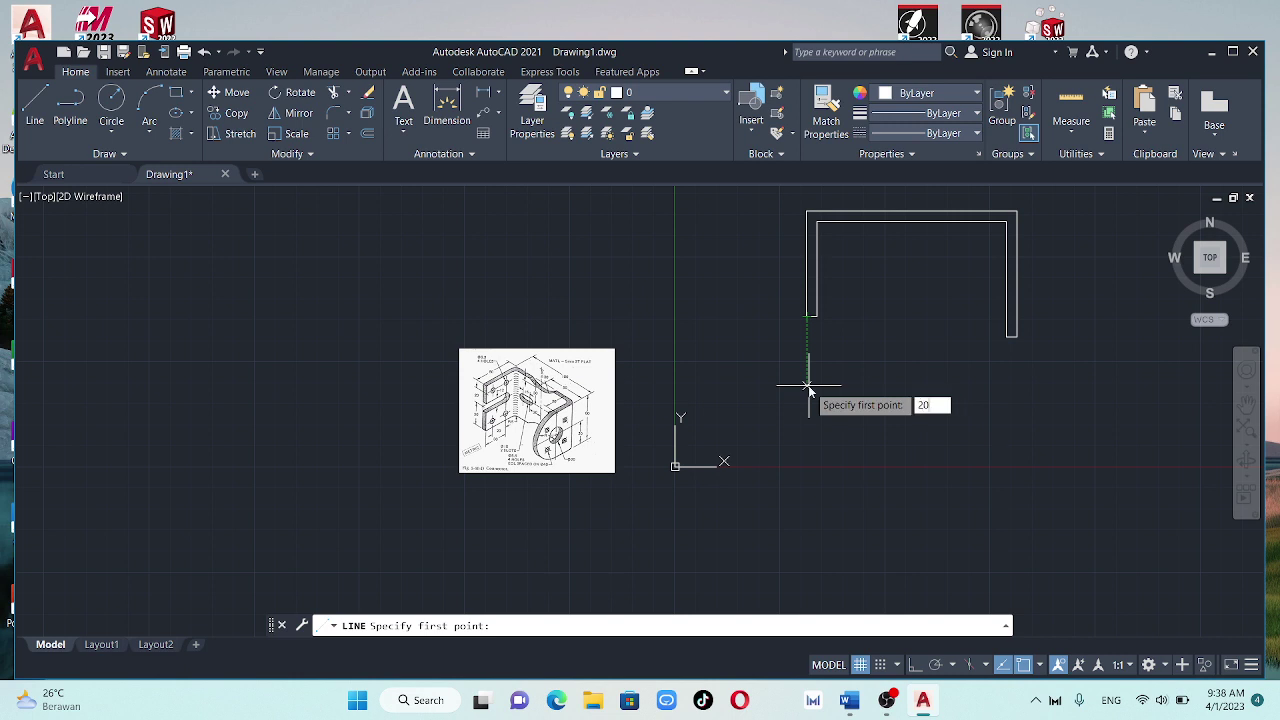
{"action": "key", "text": "Return"}
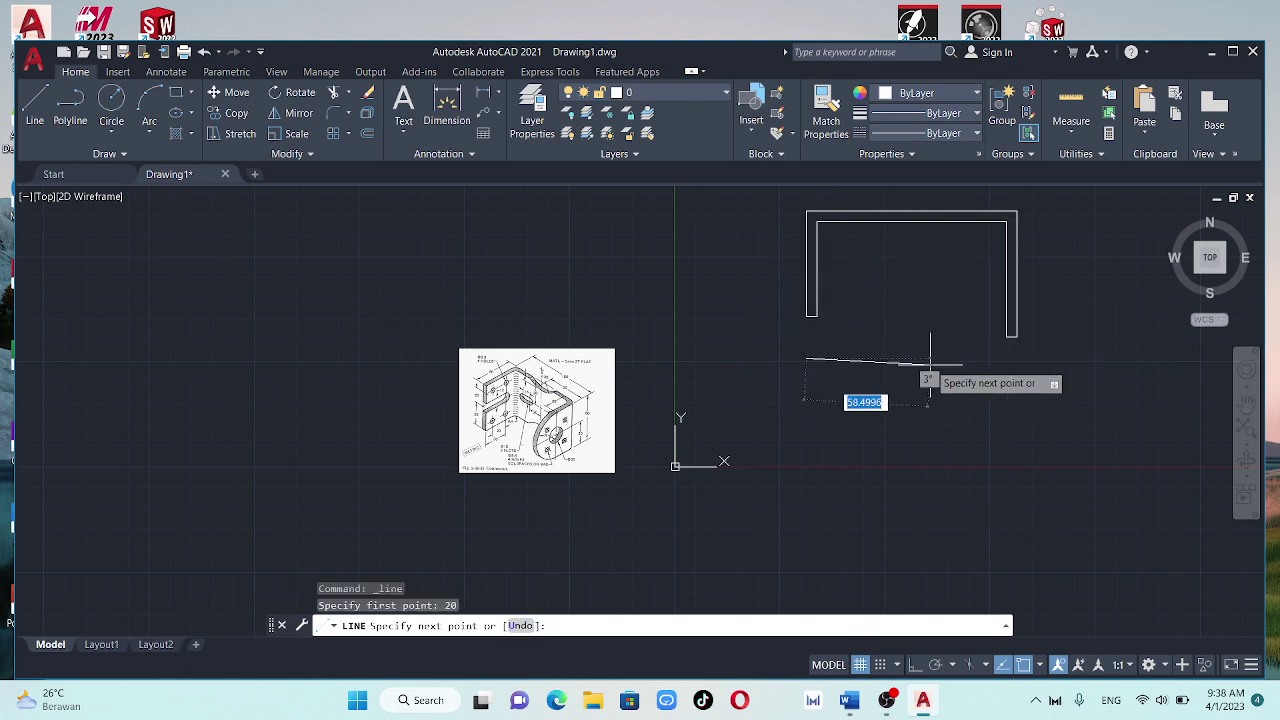
{"action": "scroll", "coordinate": [766, 411], "scroll_direction": "up", "scroll_amount": 2}
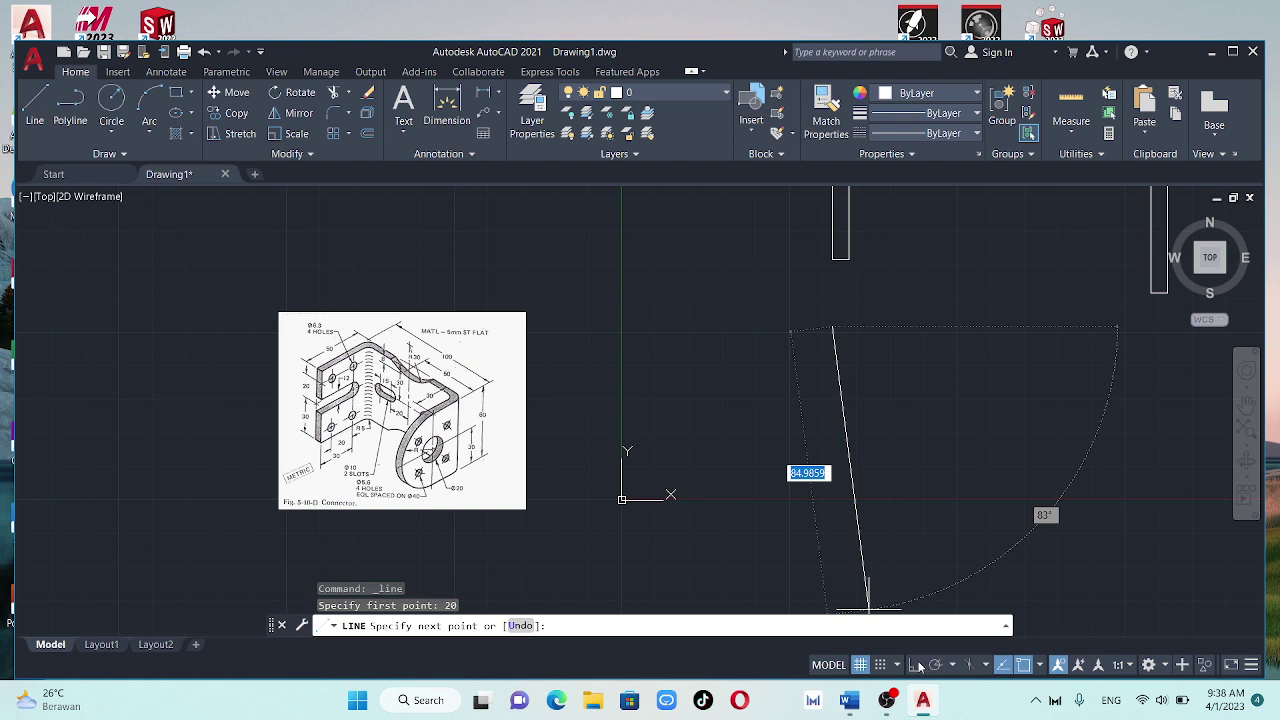
{"action": "left_click", "coordinate": [918, 665]}
{"action": "type", "text": "6"}
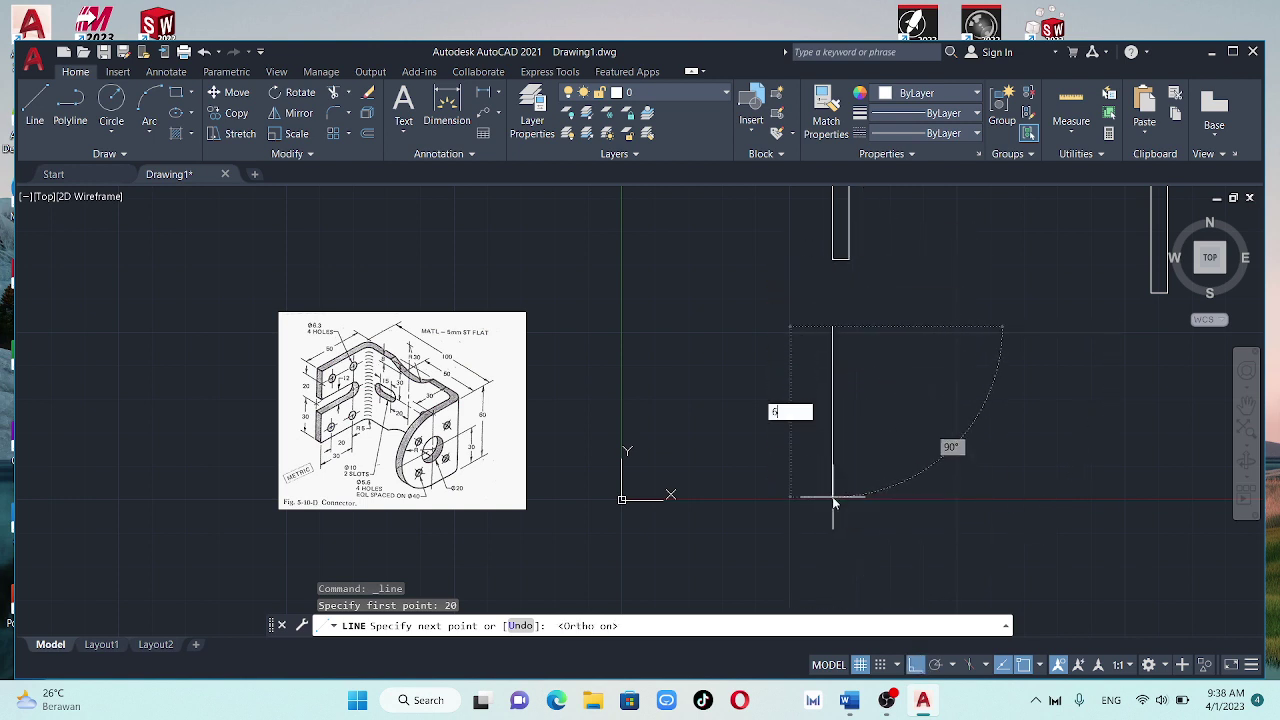
{"action": "type", "text": "0"}
{"action": "key", "text": "Return"}
{"action": "type", "text": "100"}
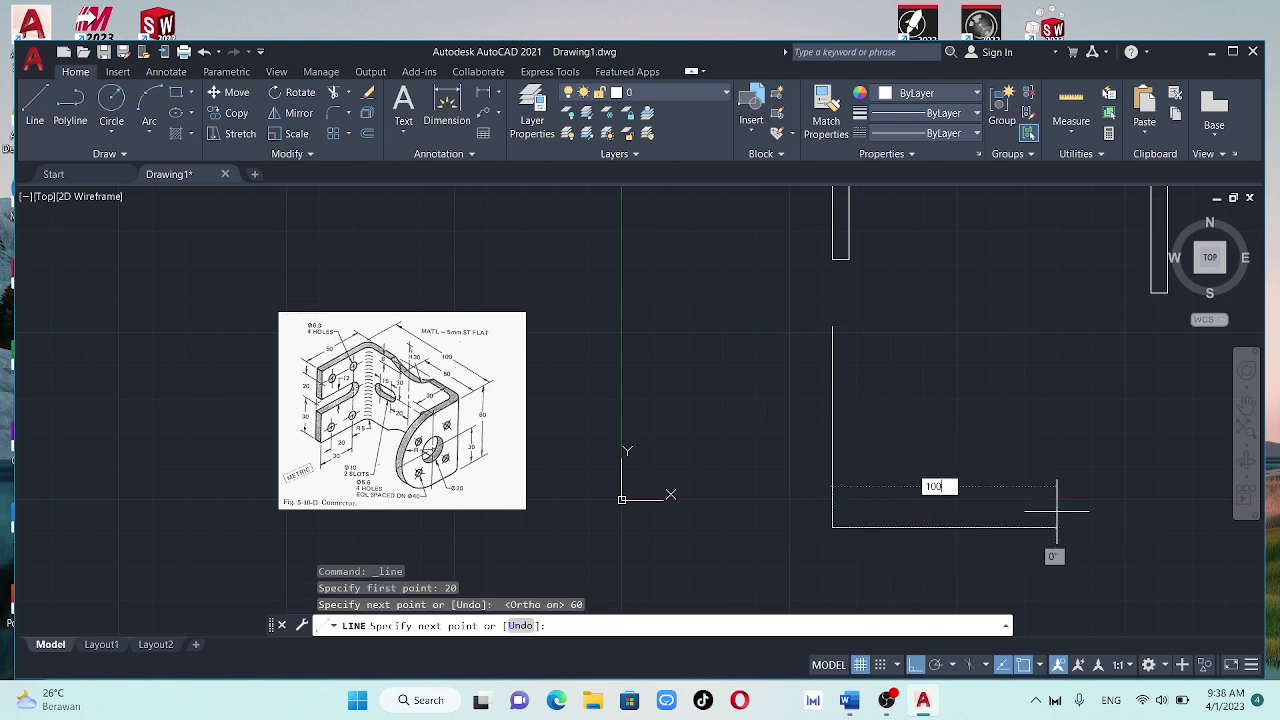
Complete the 100 by 60 rectangle with its 100, 60 and 100-unit edges
{"action": "key", "text": "Return"}
{"action": "scroll", "coordinate": [1063, 504], "scroll_direction": "down", "scroll_amount": 4}
{"action": "type", "text": "60"}
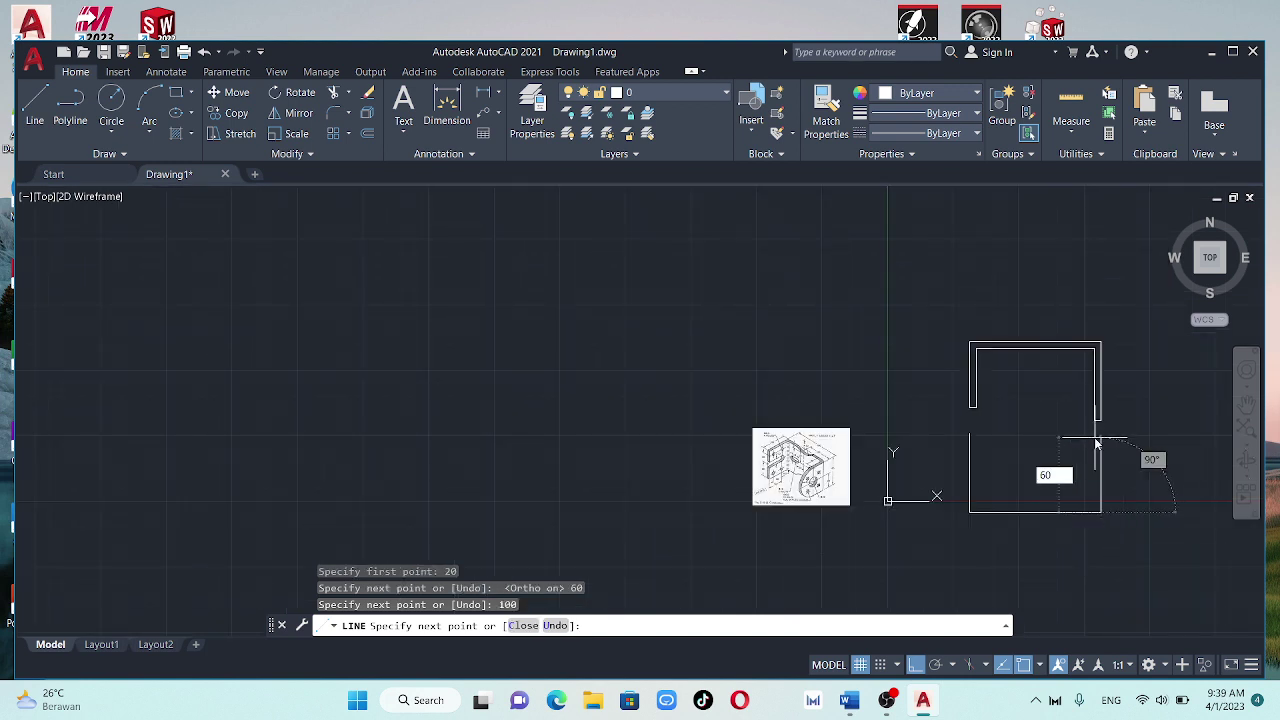
{"action": "key", "text": "Return"}
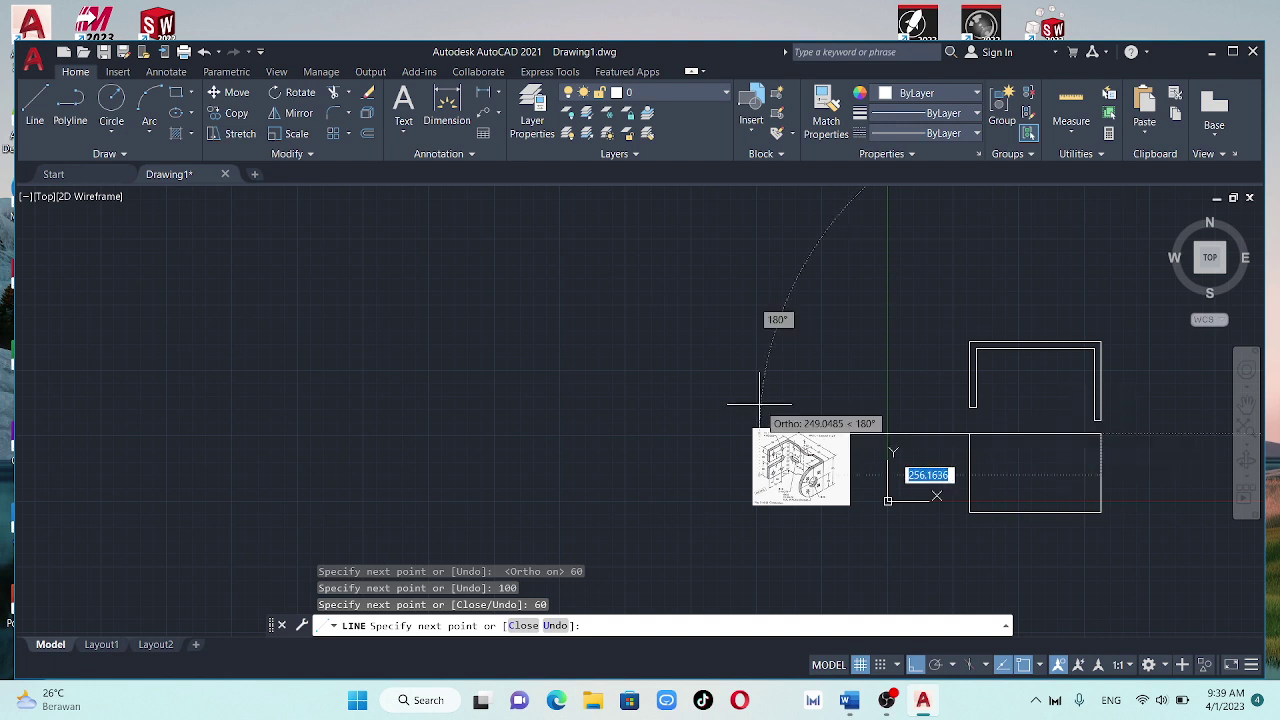
{"action": "type", "text": "100"}
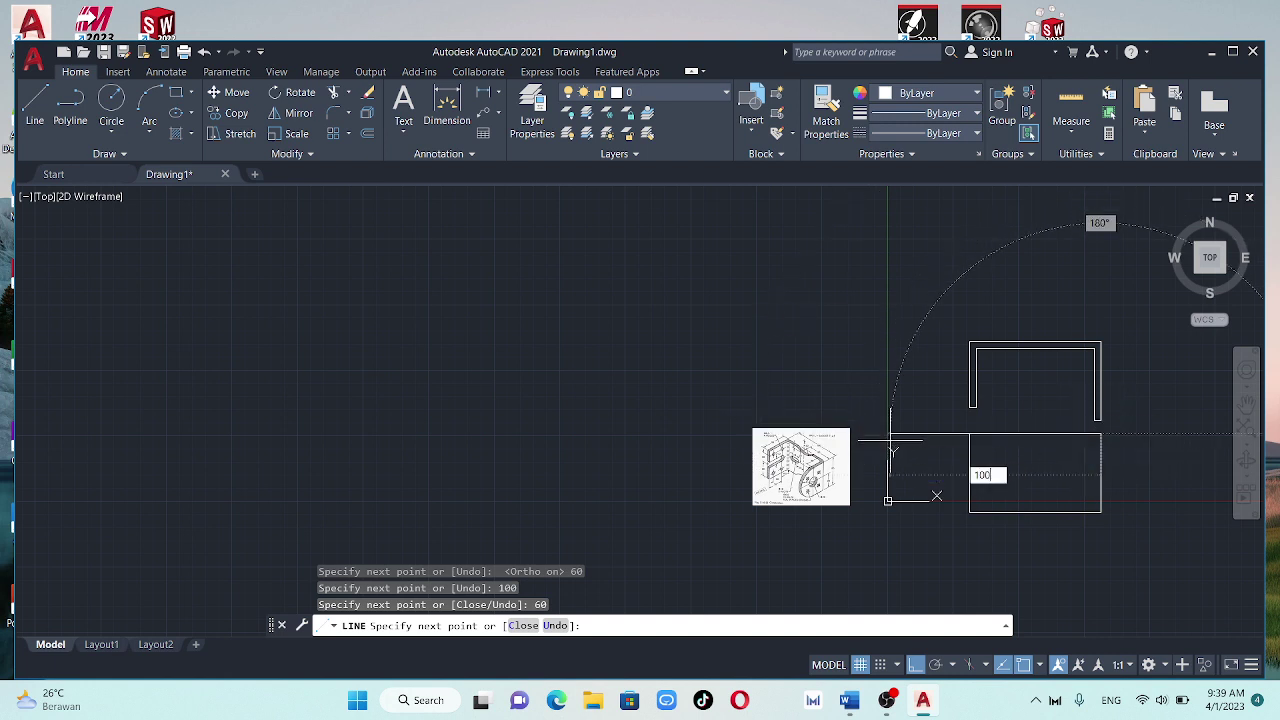
{"action": "key", "text": "Return"}
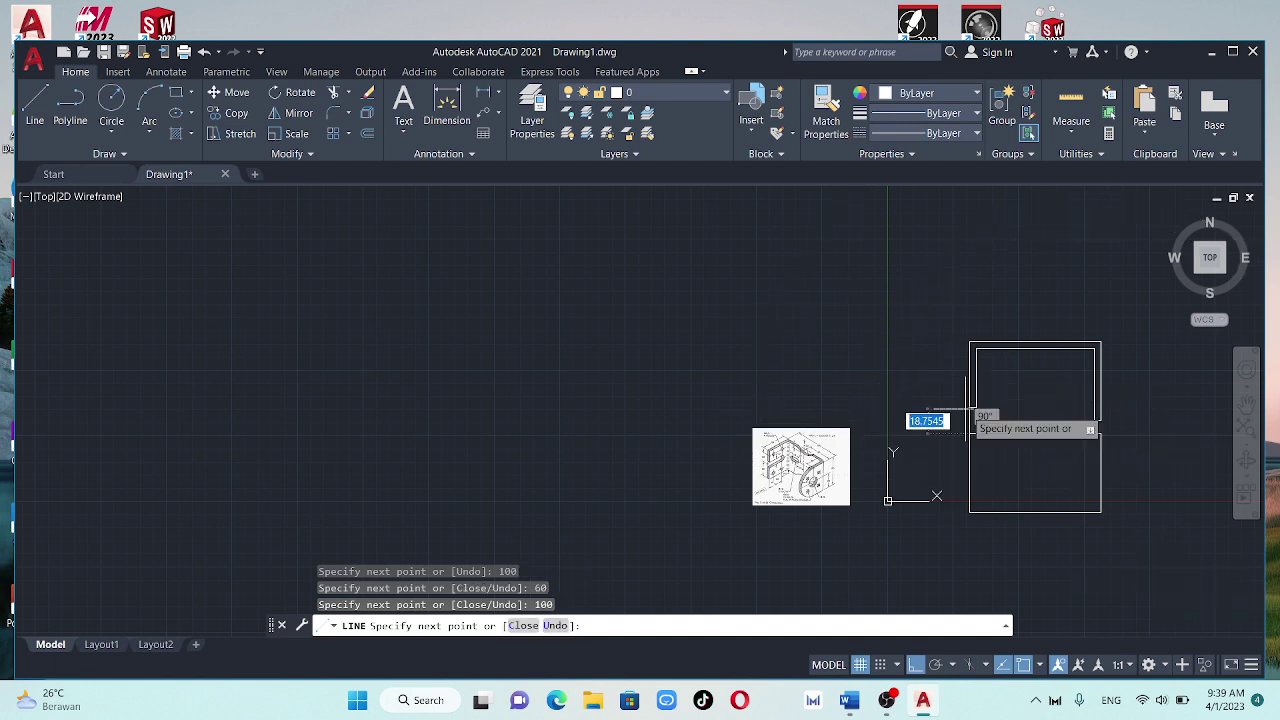
{"action": "key", "text": "Escape"}
{"action": "scroll", "coordinate": [1040, 427], "scroll_direction": "up", "scroll_amount": 4}
{"action": "scroll", "coordinate": [898, 420], "scroll_direction": "down", "scroll_amount": 2}
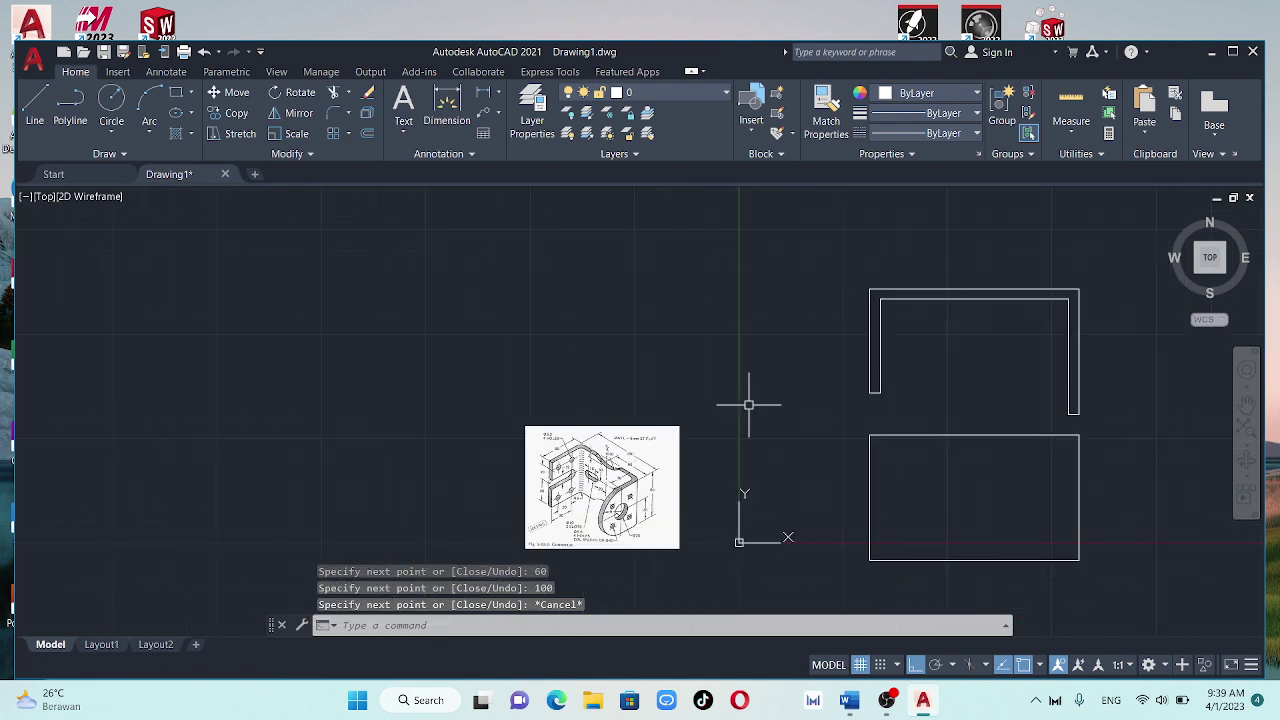
{"action": "scroll", "coordinate": [710, 423], "scroll_direction": "up", "scroll_amount": 2}
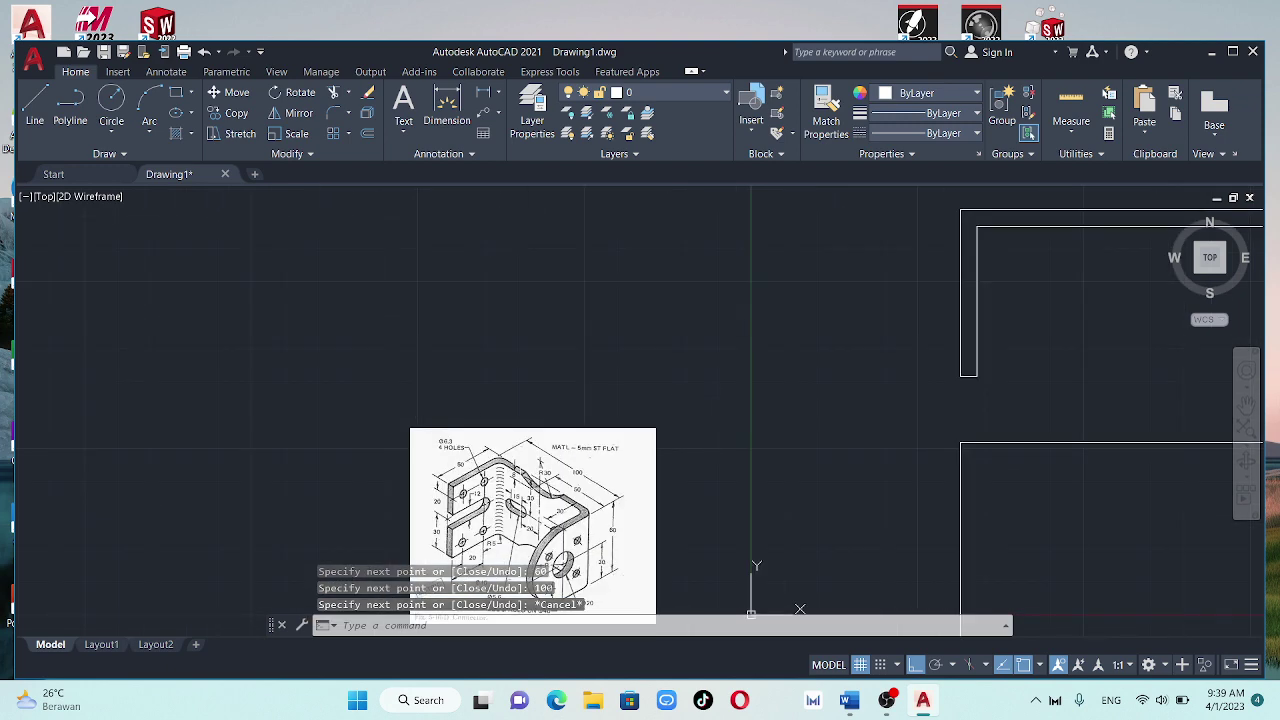
{"action": "scroll", "coordinate": [631, 460], "scroll_direction": "down", "scroll_amount": 2}
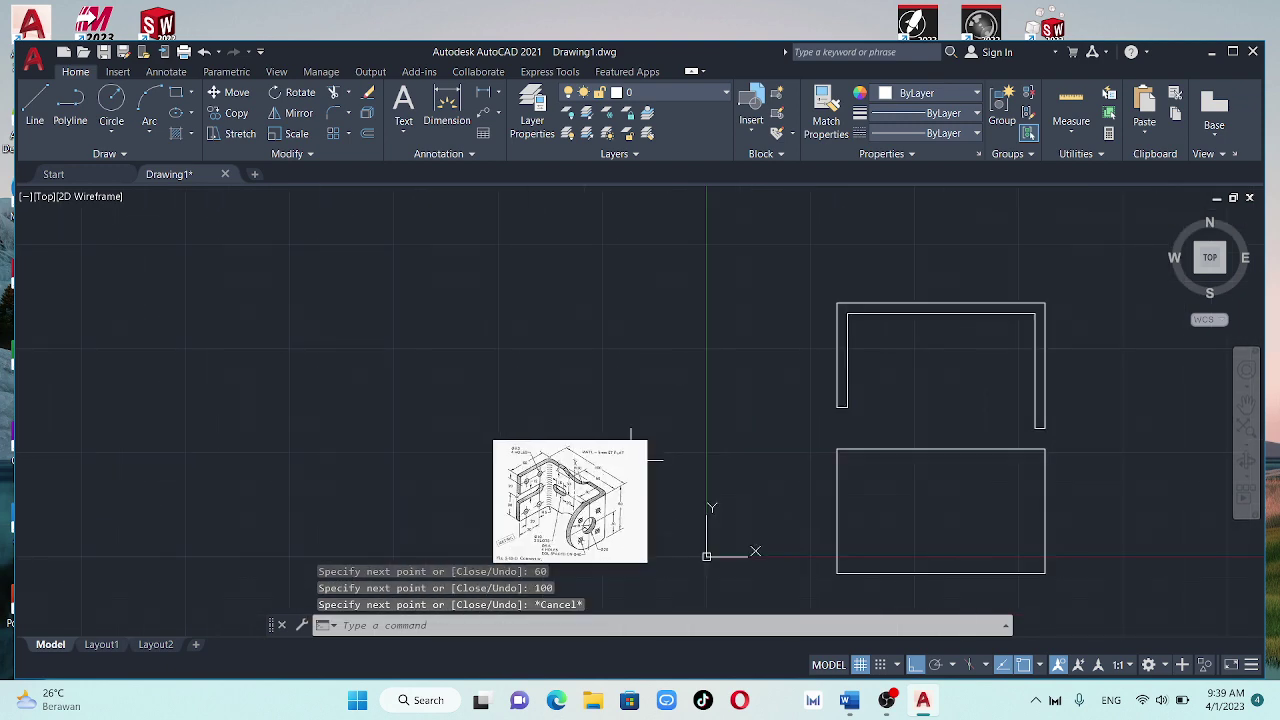
Draw an 8-unit tick line down from the rectangle's top-edge midpoint
{"action": "left_click", "coordinate": [35, 105]}
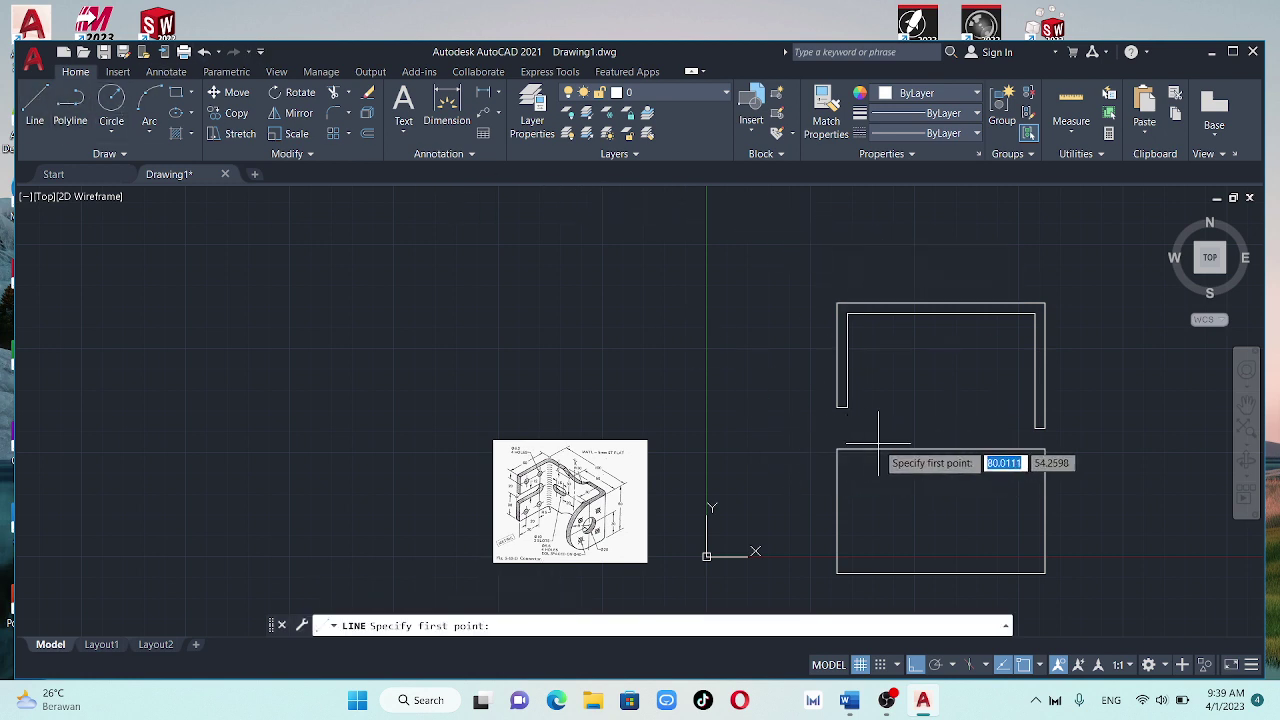
{"action": "left_click", "coordinate": [940, 448]}
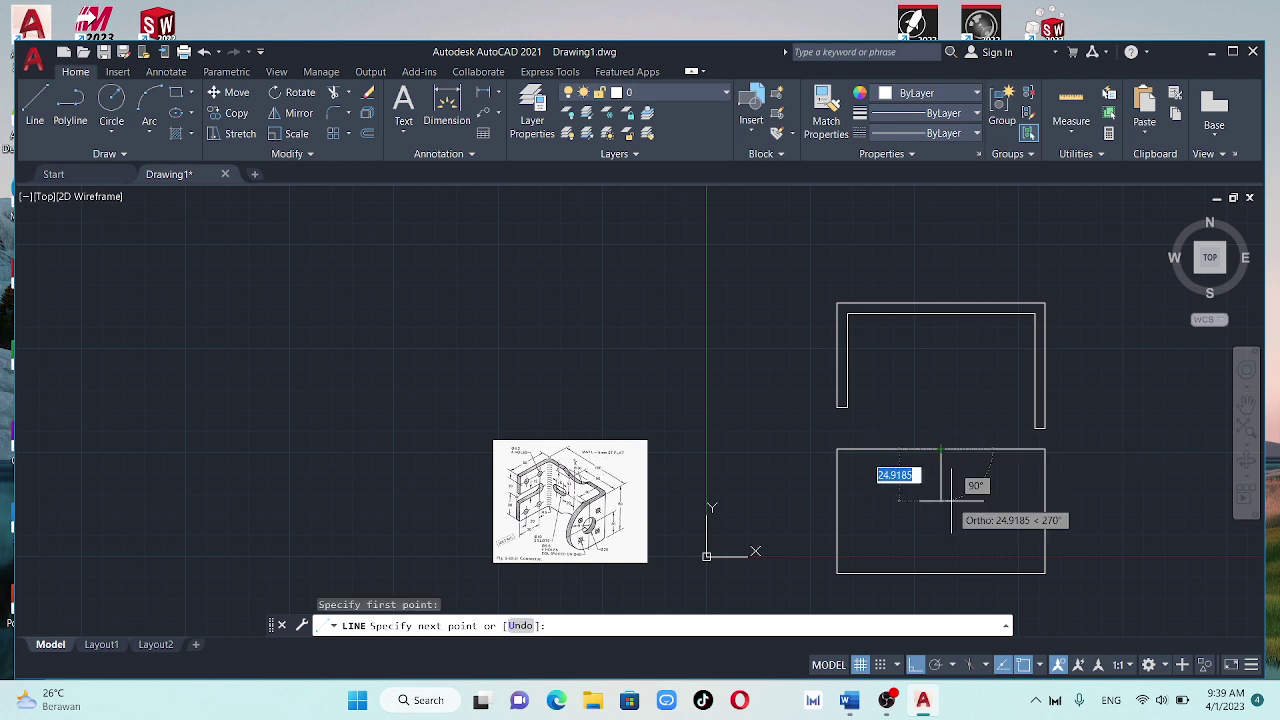
{"action": "type", "text": "8"}
{"action": "key", "text": "Return"}
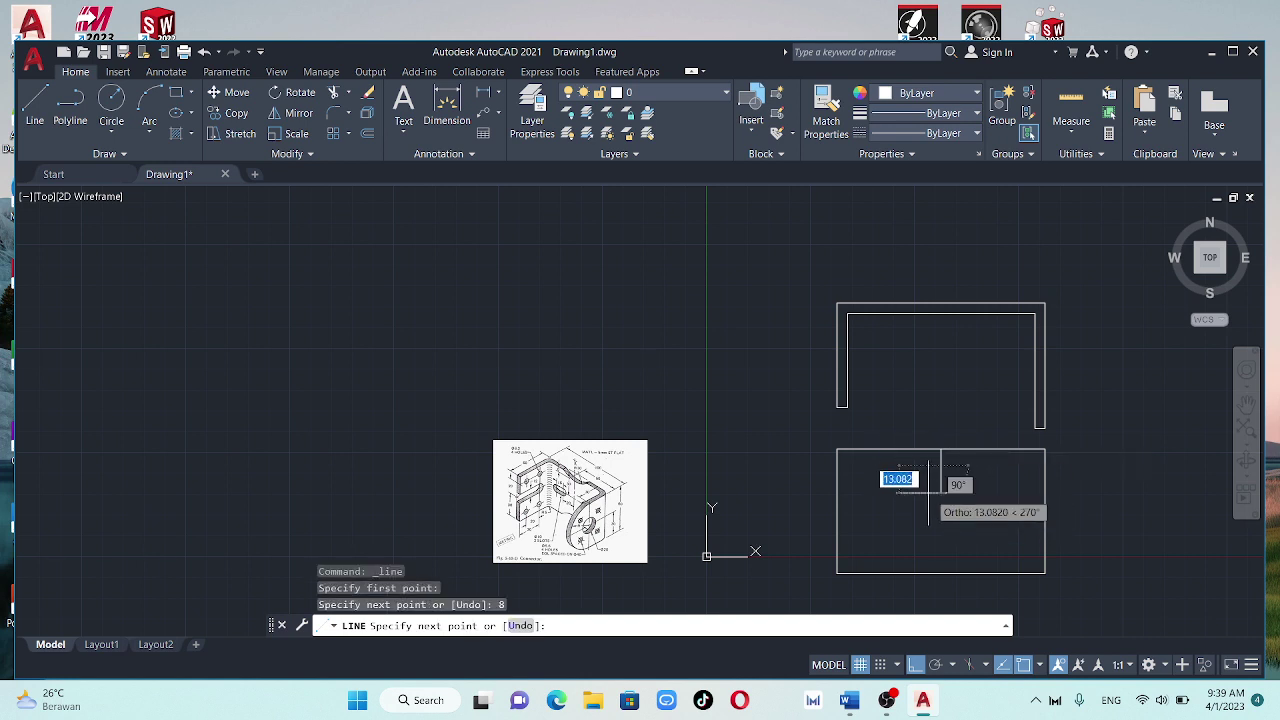
{"action": "key", "text": "Escape"}
{"action": "scroll", "coordinate": [882, 458], "scroll_direction": "up", "scroll_amount": 2}
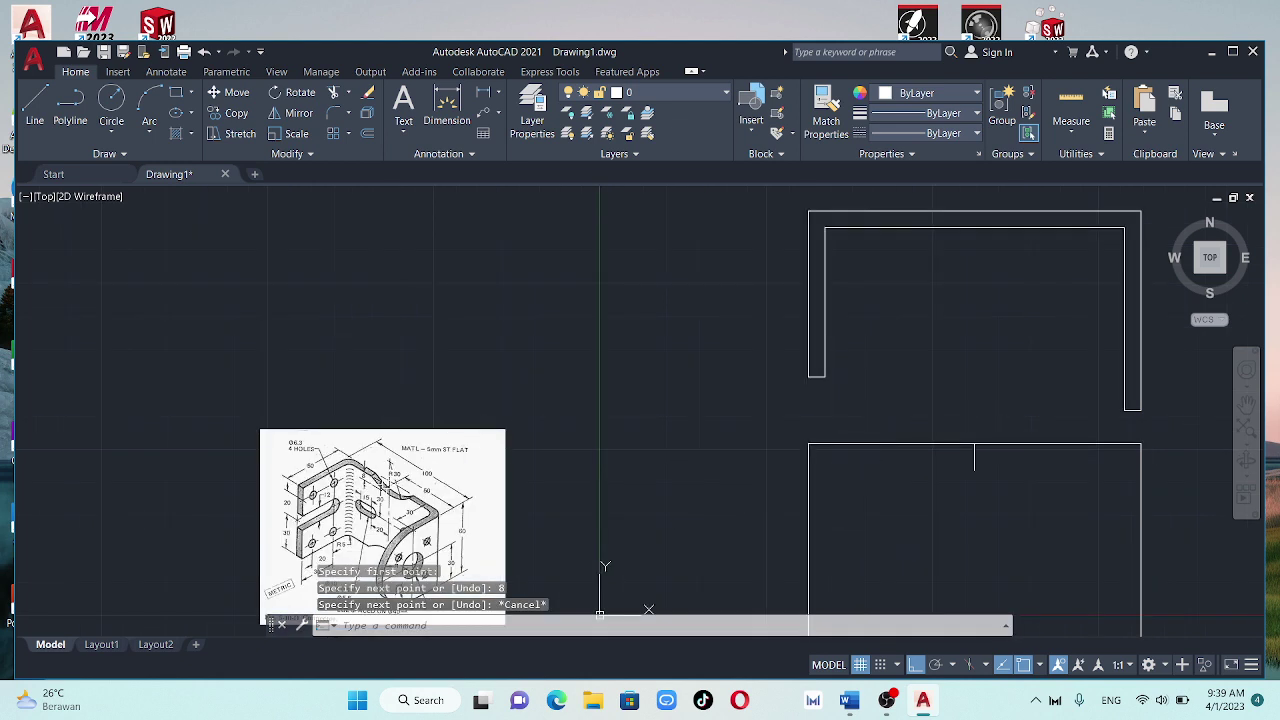
Draw a radius-30 circle centred on the rectangle's top edge
{"action": "left_click", "coordinate": [111, 133]}
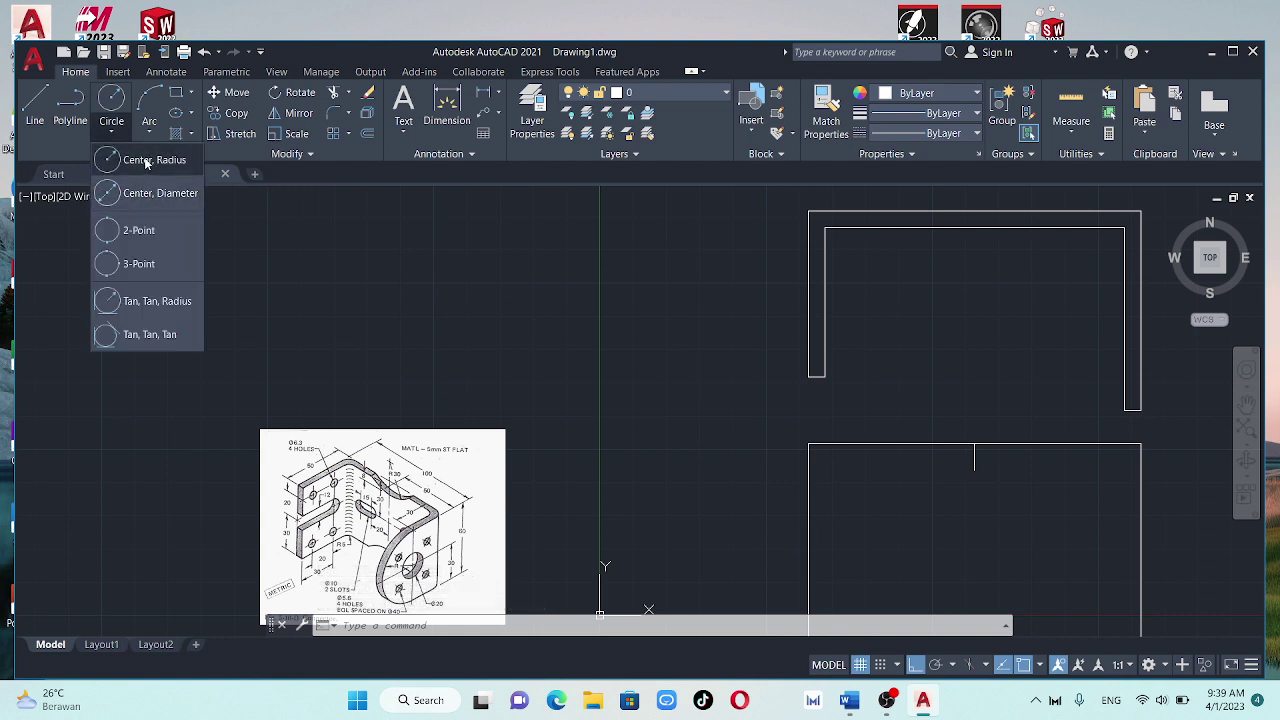
{"action": "left_click", "coordinate": [148, 163]}
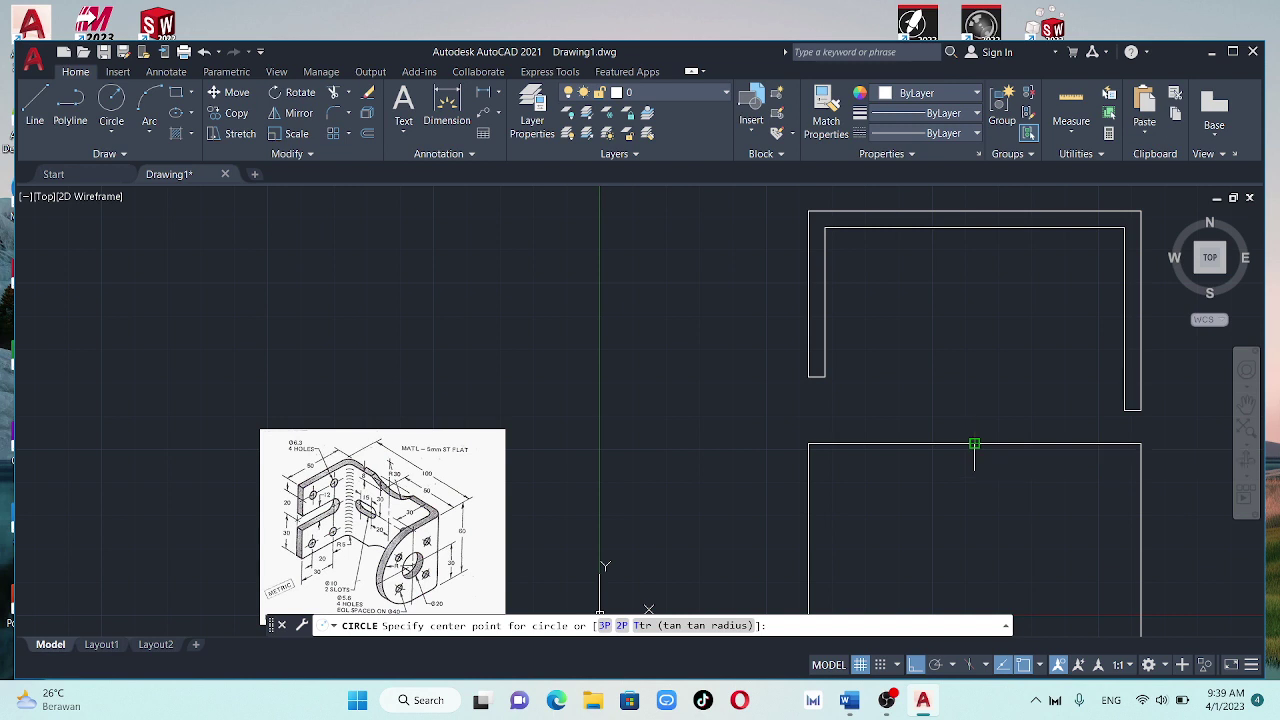
{"action": "left_click", "coordinate": [974, 443]}
{"action": "type", "text": "30"}
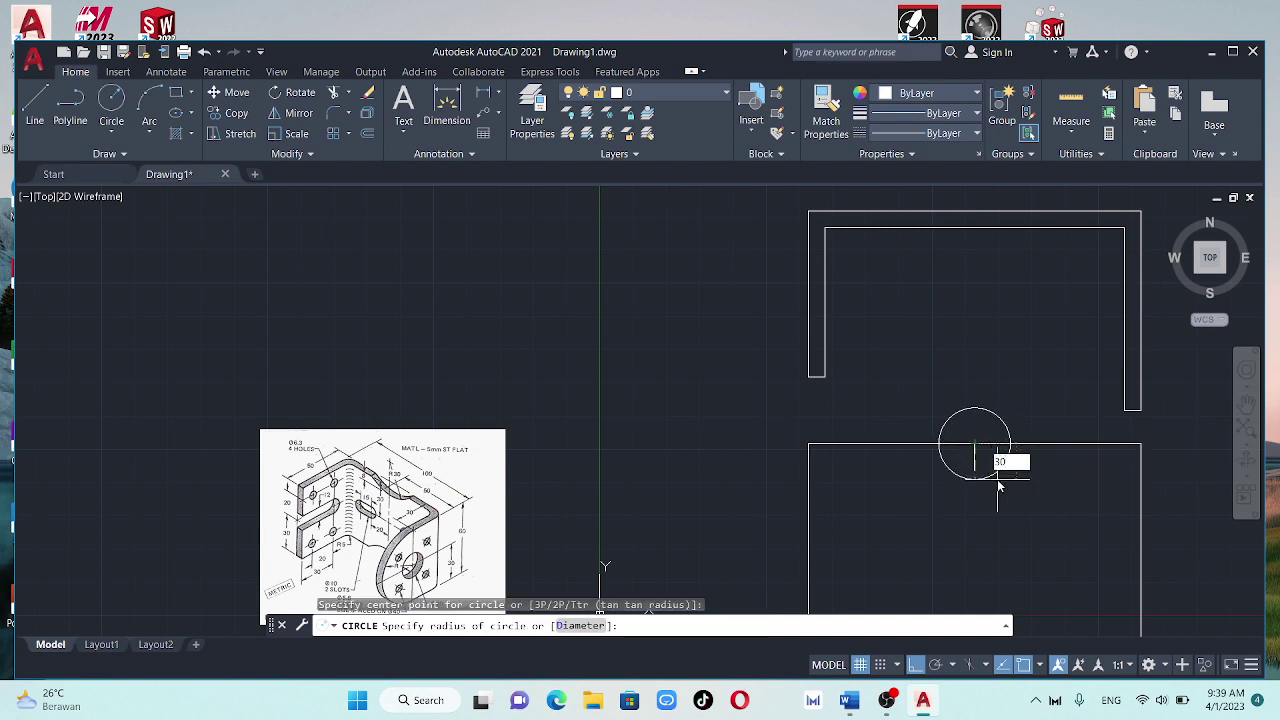
{"action": "key", "text": "Return"}
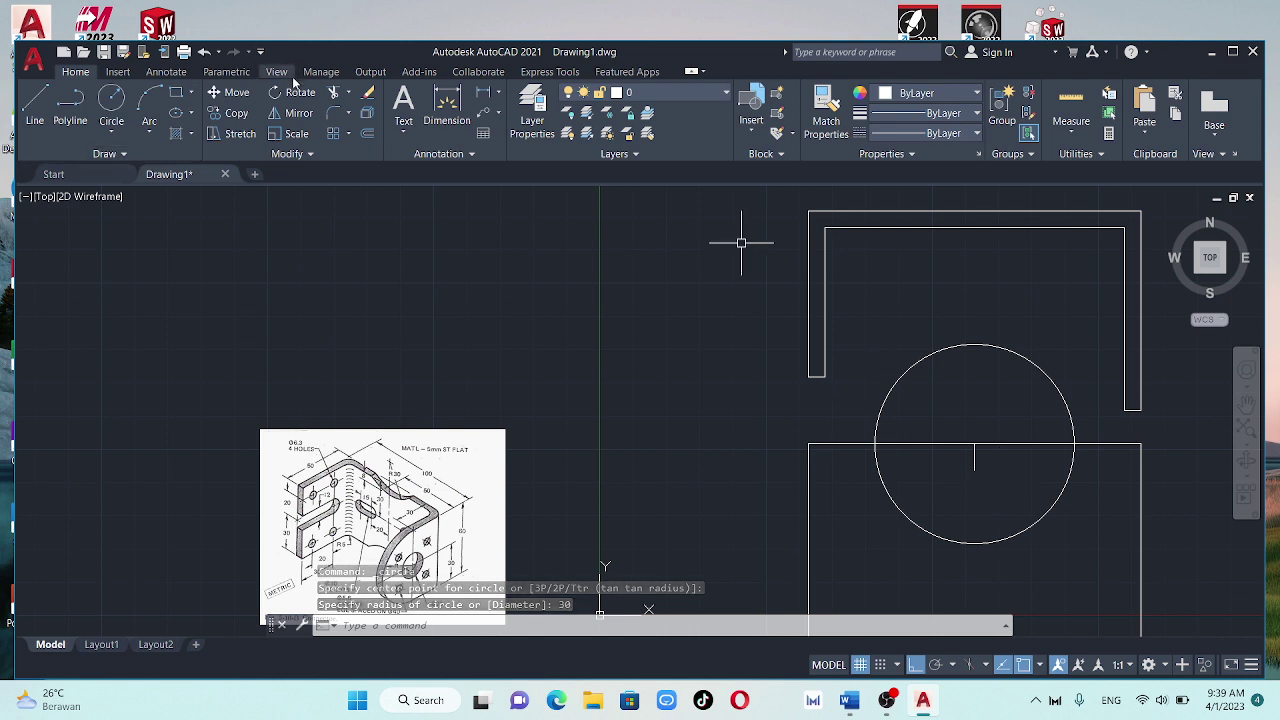
Start moving the new circle with the M command, selecting it
{"action": "type", "text": "m"}
{"action": "key", "text": "space"}
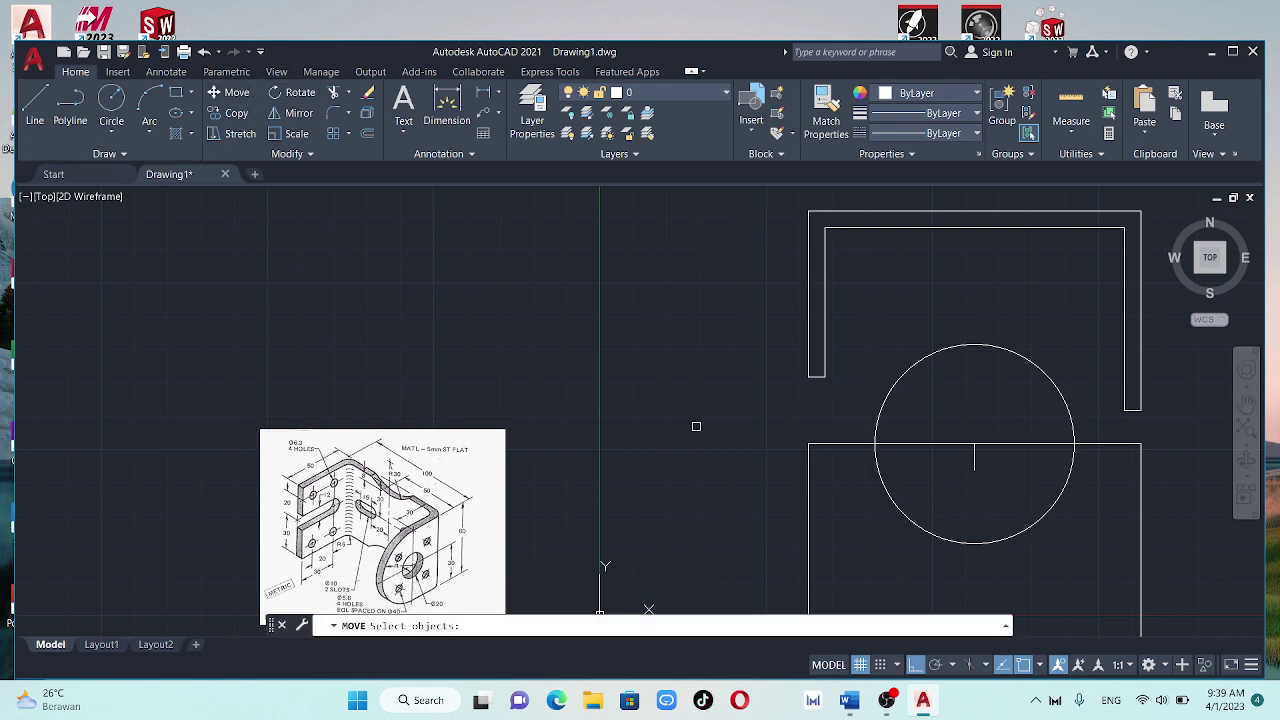
{"action": "left_click", "coordinate": [990, 344]}
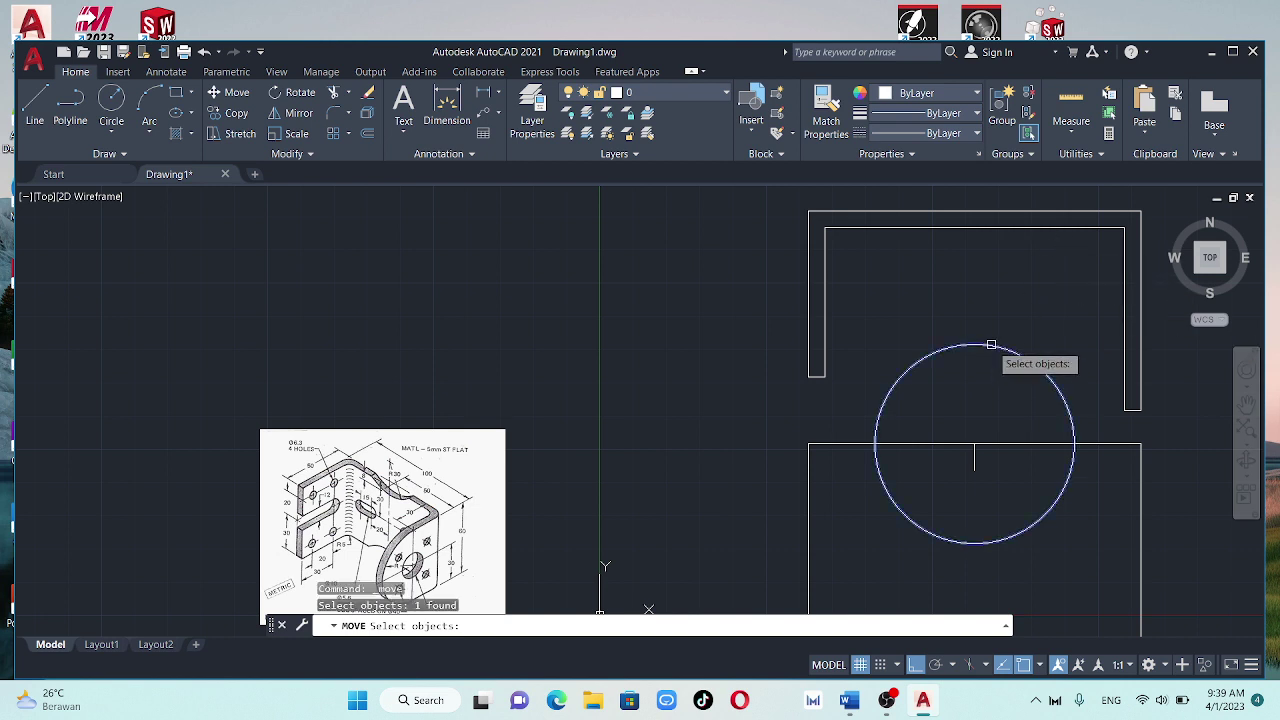
{"action": "key", "text": "Return"}
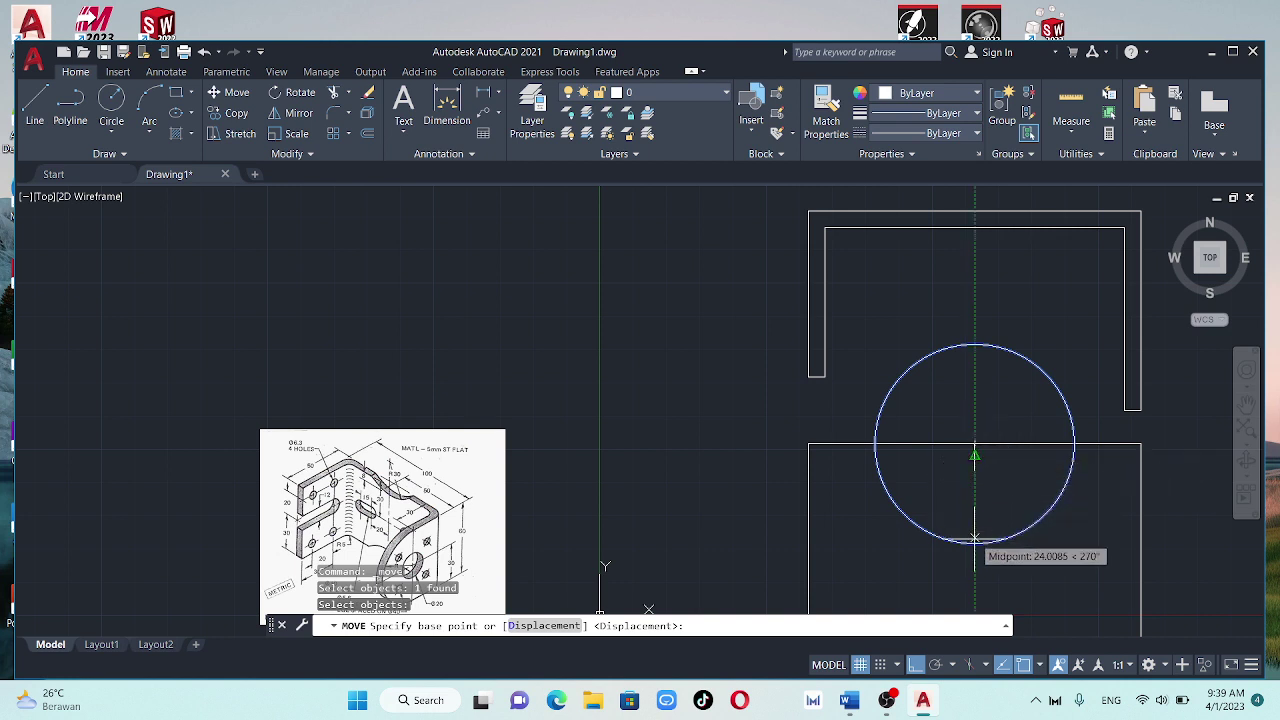
Move the radius-30 circle straight up from the tick line's midpoint, leaving a shallow arc below the top edge
{"action": "left_click", "coordinate": [975, 573]}
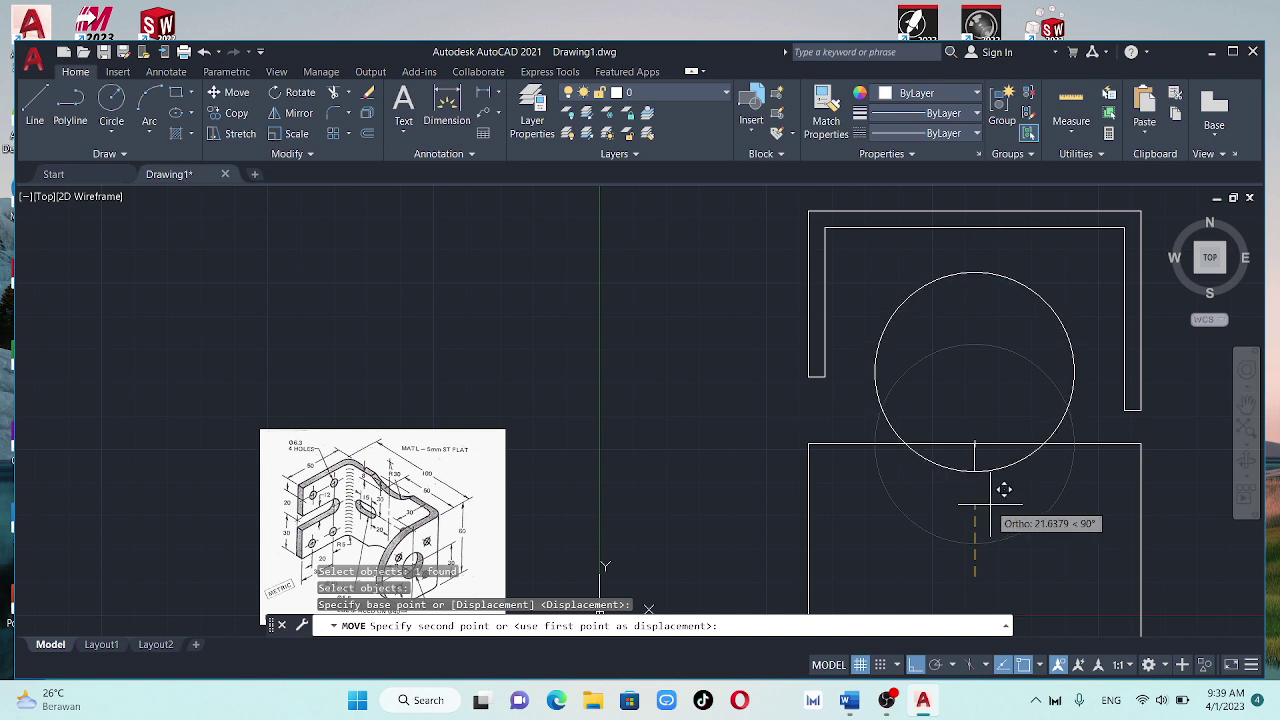
{"action": "scroll", "coordinate": [1003, 487], "scroll_direction": "up", "scroll_amount": 3}
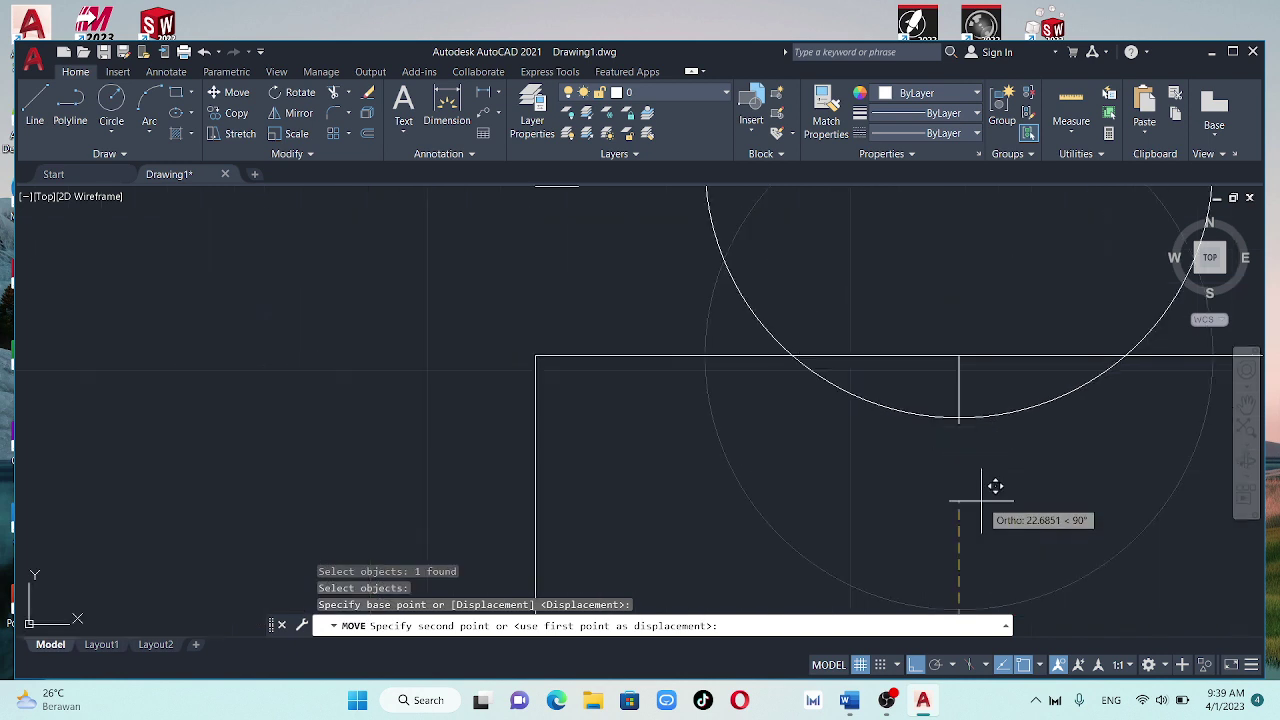
{"action": "scroll", "coordinate": [996, 484], "scroll_direction": "up", "scroll_amount": 2}
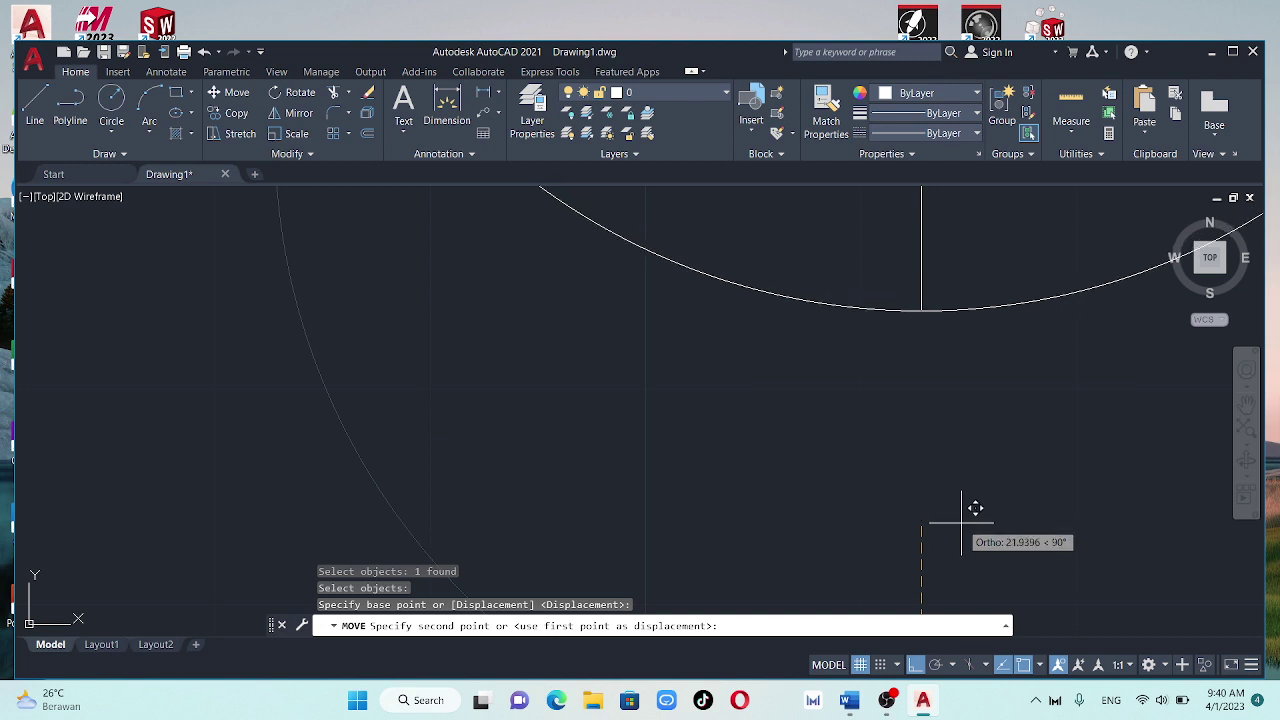
{"action": "left_click", "coordinate": [961, 522]}
{"action": "scroll", "coordinate": [956, 464], "scroll_direction": "down", "scroll_amount": 4}
{"action": "scroll", "coordinate": [956, 464], "scroll_direction": "down", "scroll_amount": 4}
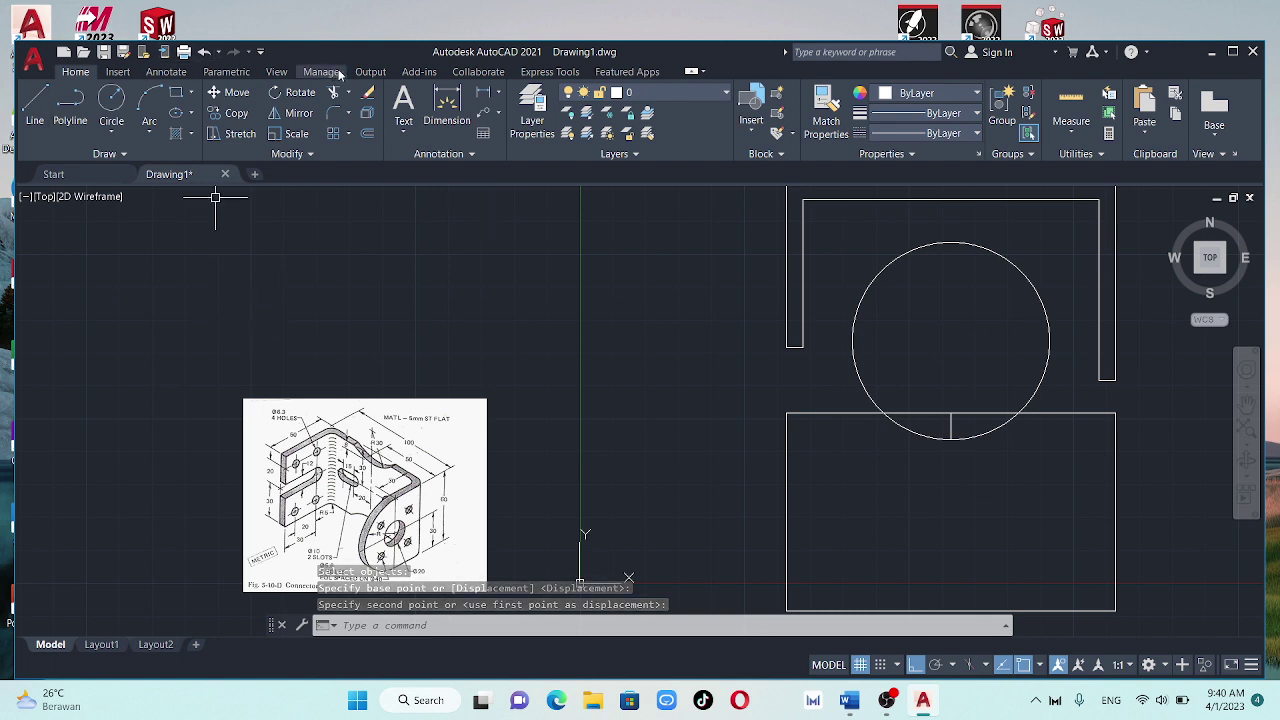
{"action": "left_click", "coordinate": [860, 316]}
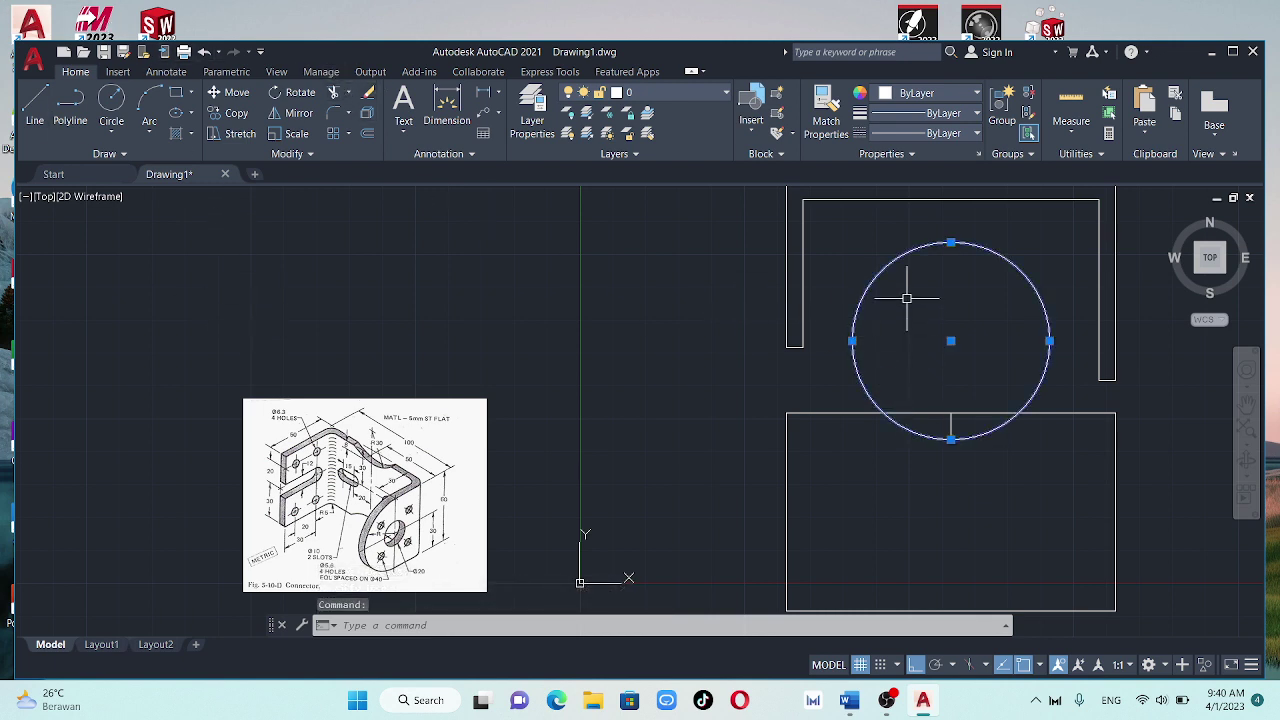
{"action": "key", "text": "Escape"}
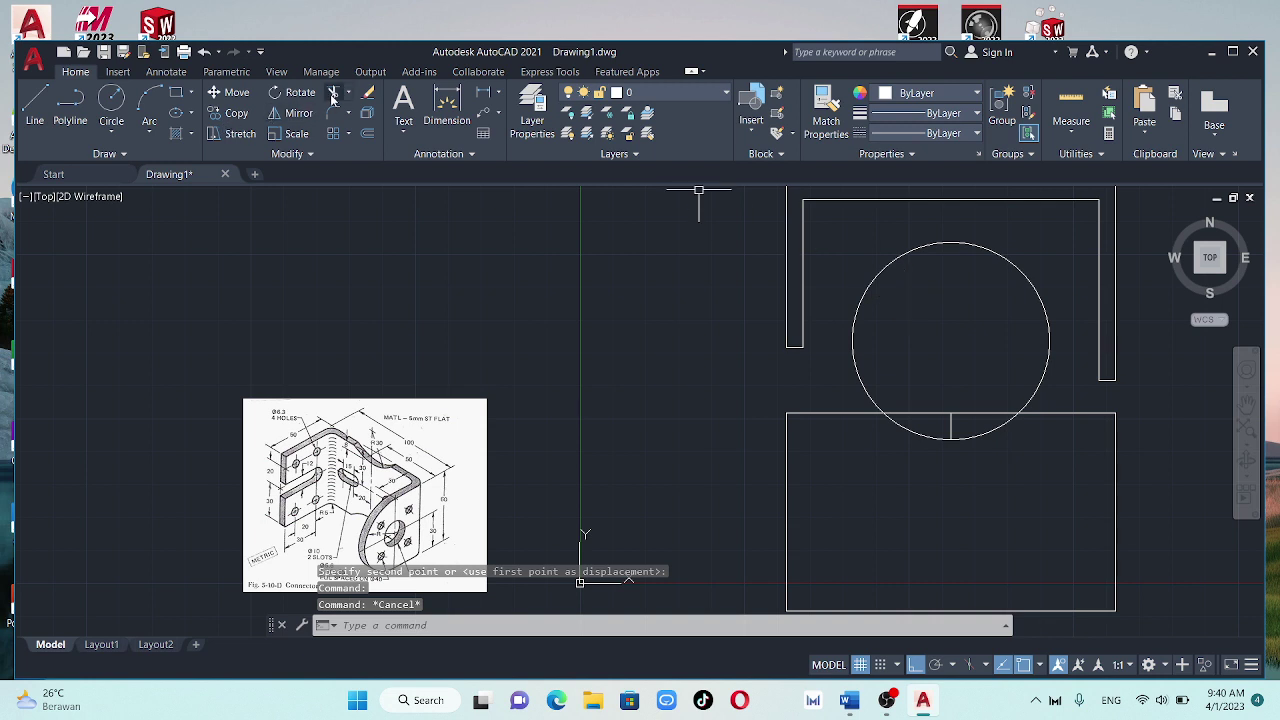
{"action": "left_click", "coordinate": [334, 96]}
Trim away the circle's upper part and the tick line, leaving a concave arc notch in the top edge
{"action": "left_click", "coordinate": [852, 311]}
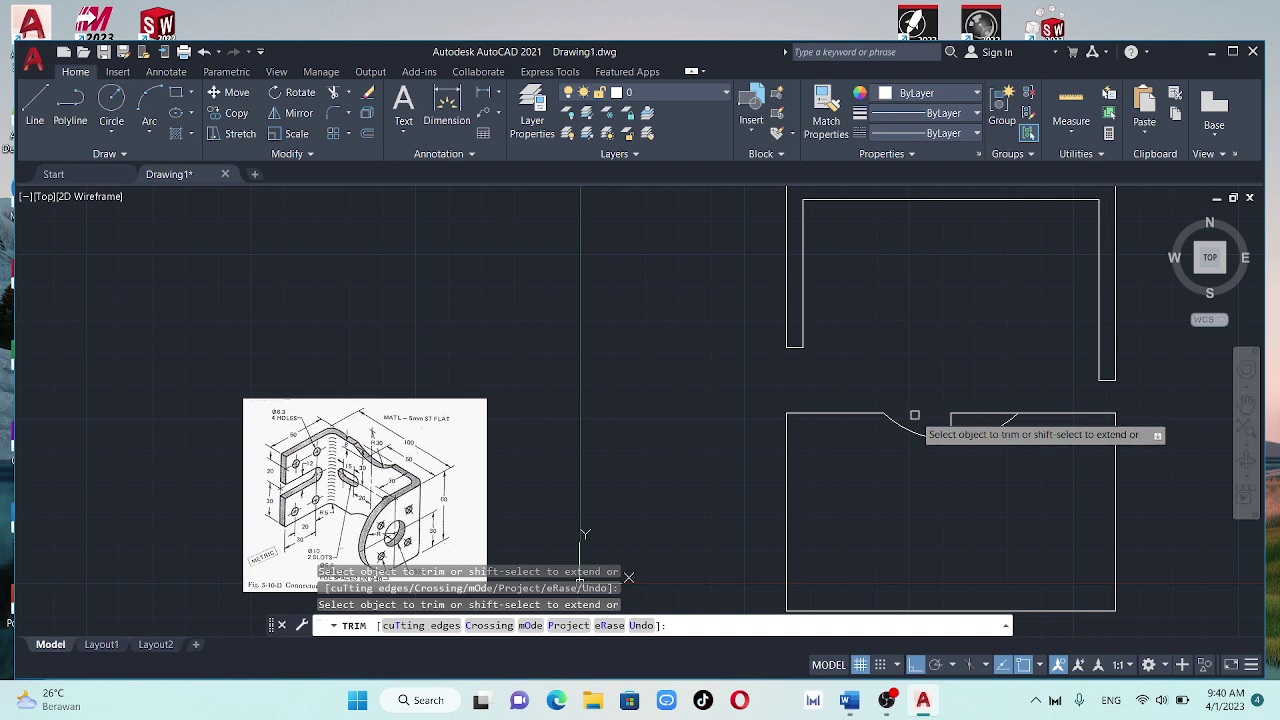
{"action": "left_click", "coordinate": [958, 414]}
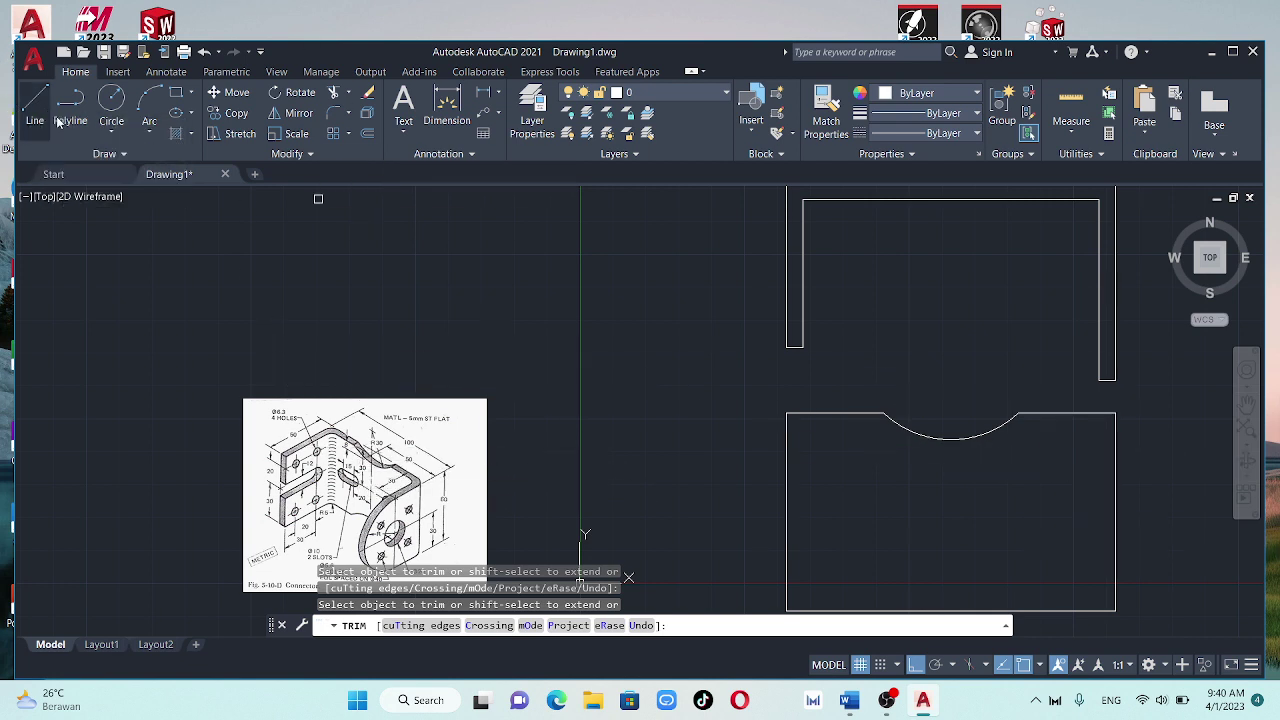
{"action": "middle_click_drag", "start_coordinate": [318, 472], "coordinate": [317, 429]}
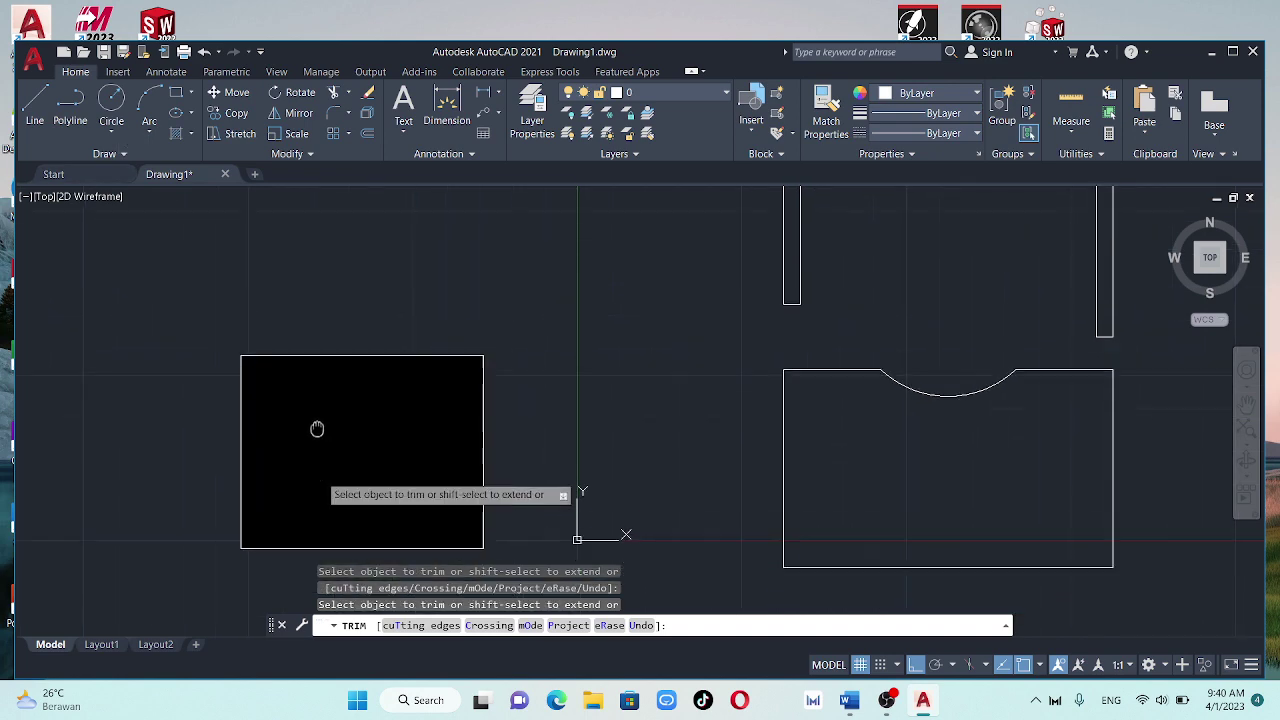
{"action": "scroll", "coordinate": [304, 522], "scroll_direction": "up", "scroll_amount": 2}
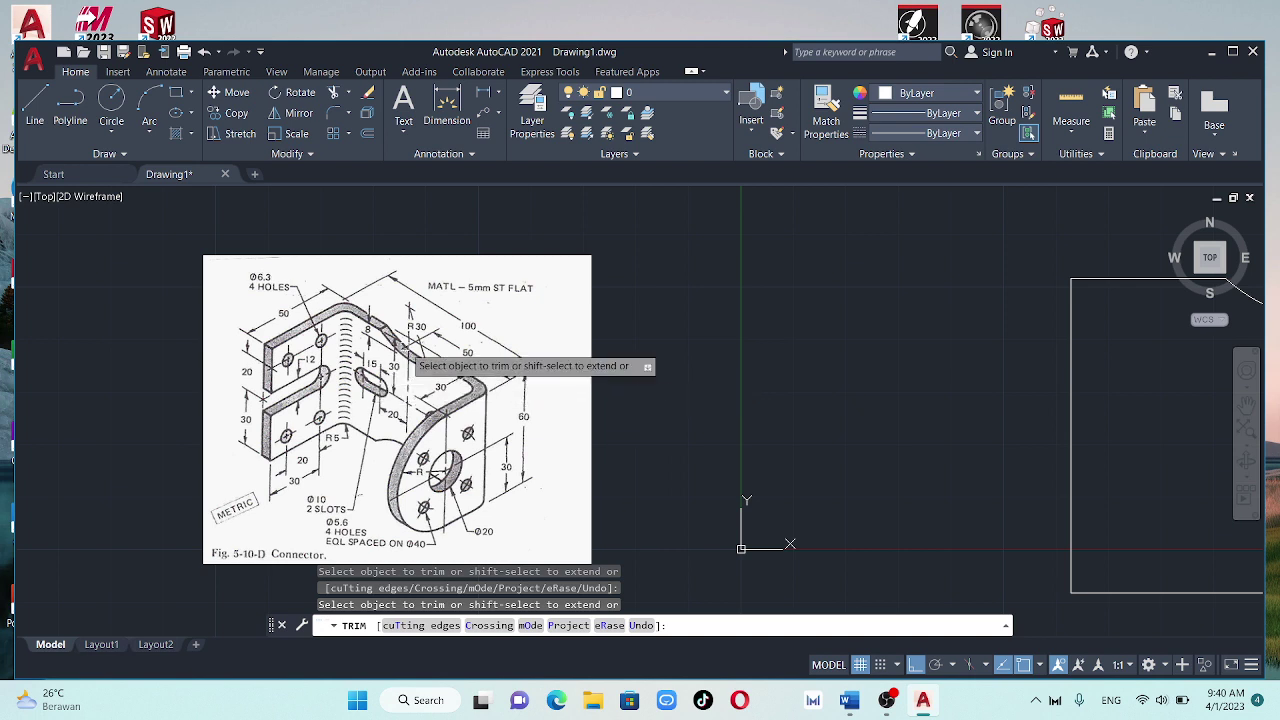
{"action": "scroll", "coordinate": [418, 404], "scroll_direction": "down", "scroll_amount": 2}
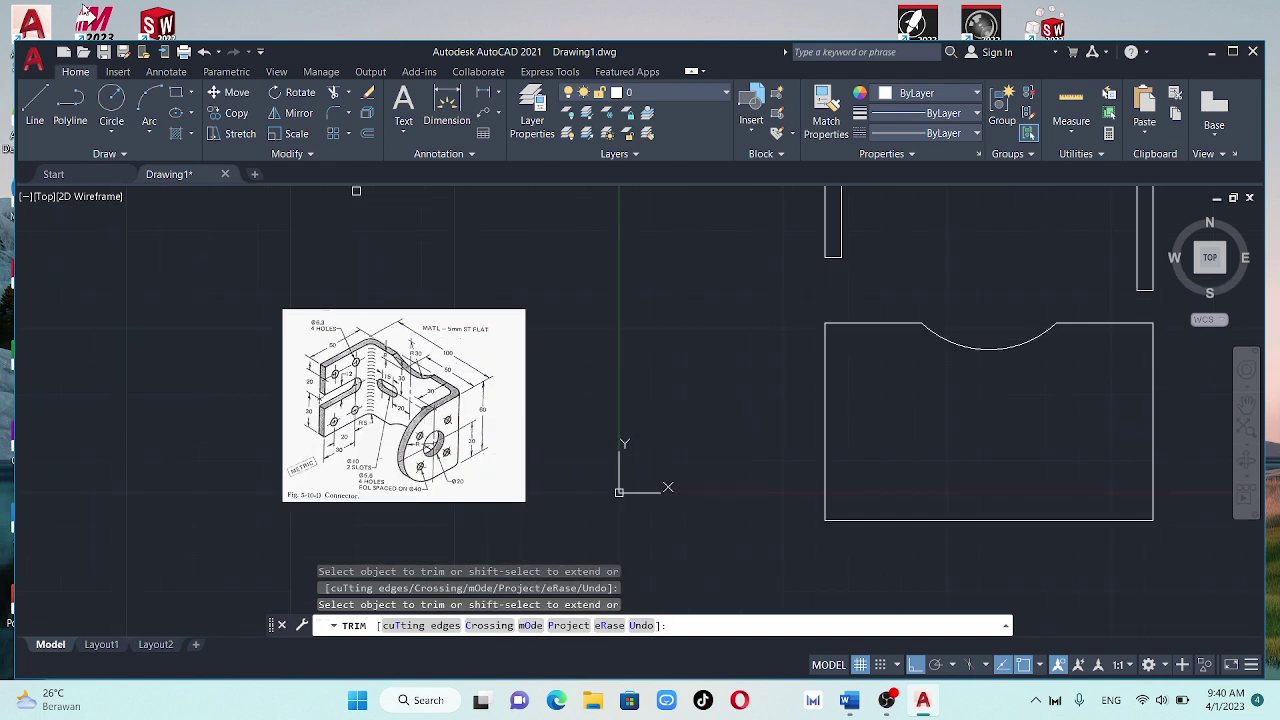
{"action": "left_click", "coordinate": [42, 97]}
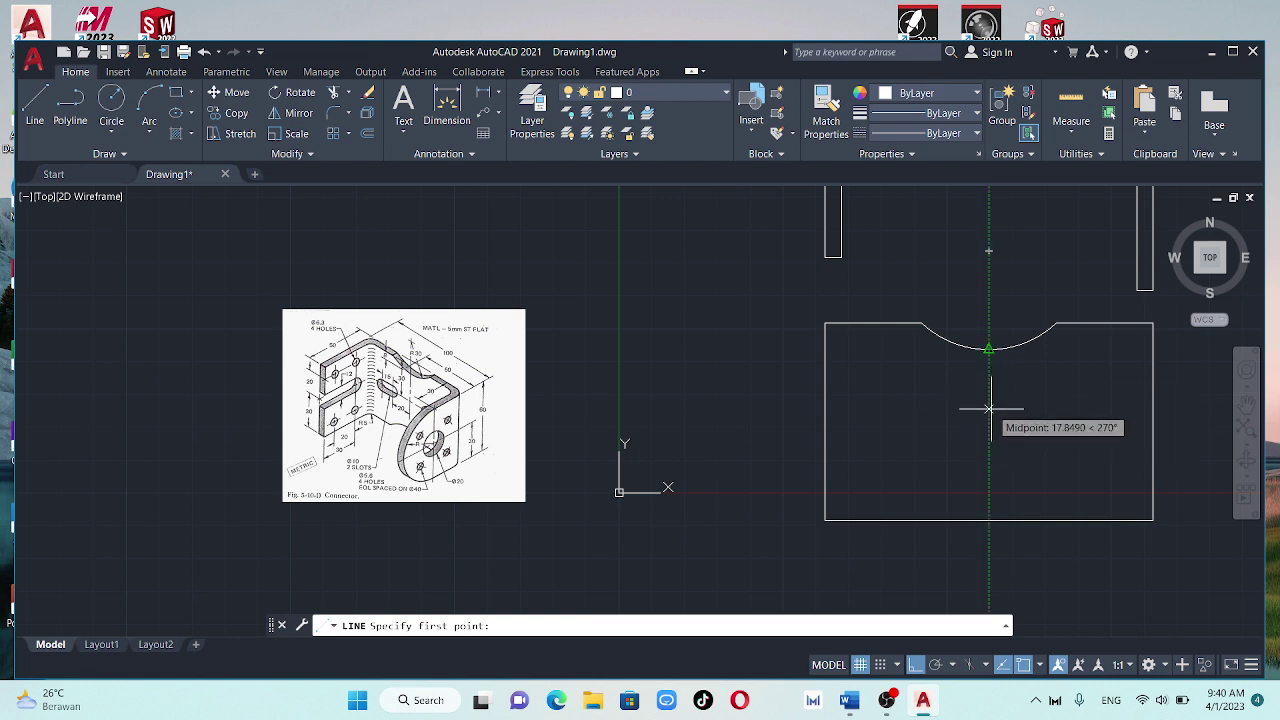
Draw a vertical line from the bottom edge's midpoint, then erase it as wrongly sized
{"action": "left_click", "coordinate": [994, 476]}
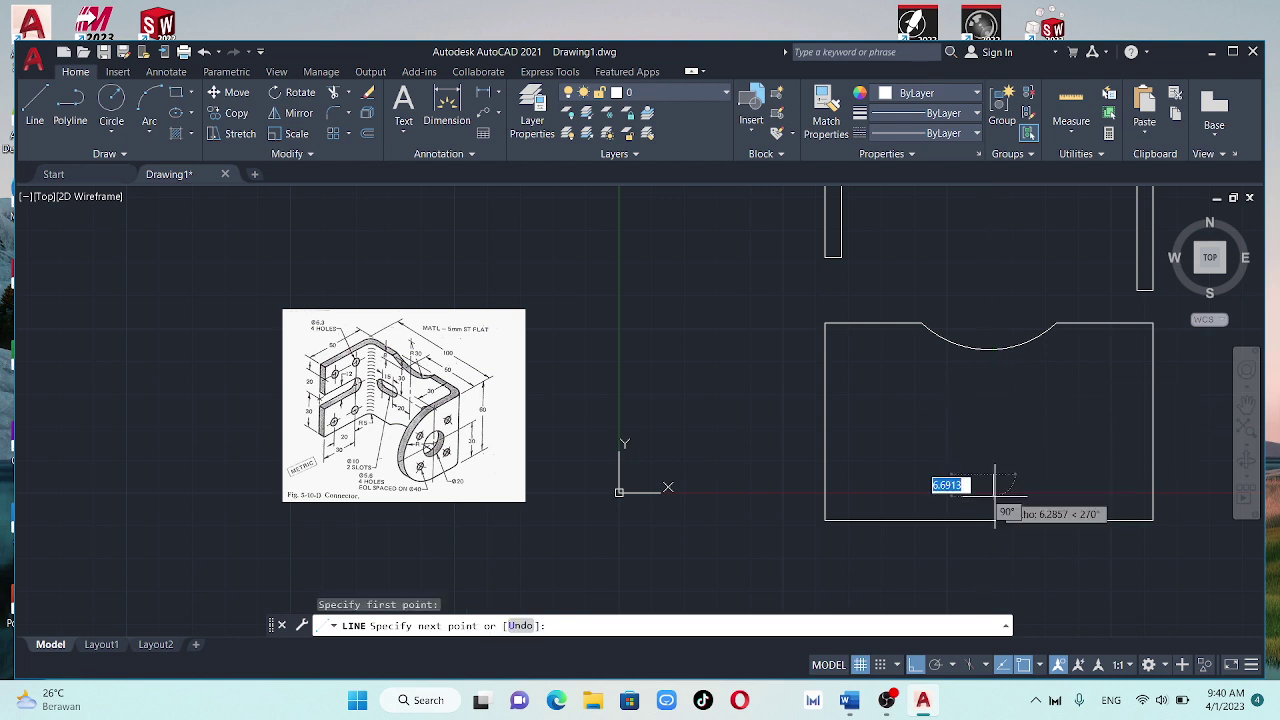
{"action": "key", "text": "Escape"}
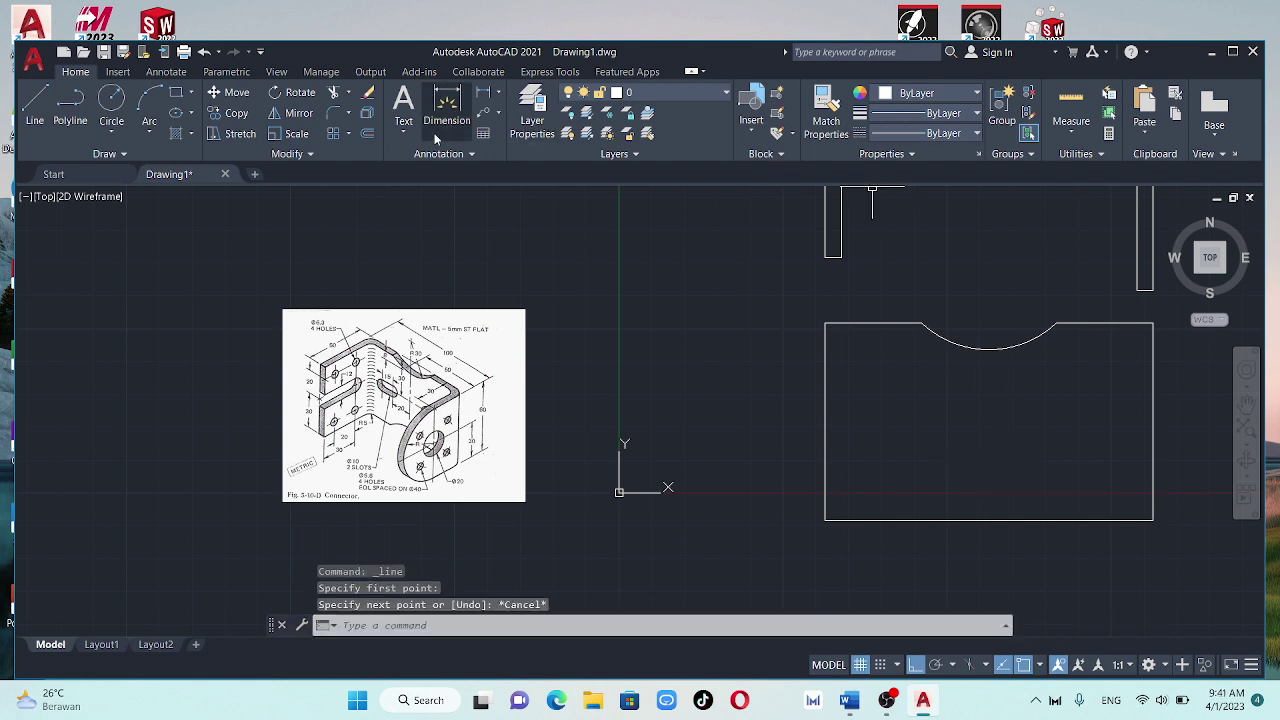
{"action": "left_click", "coordinate": [33, 107]}
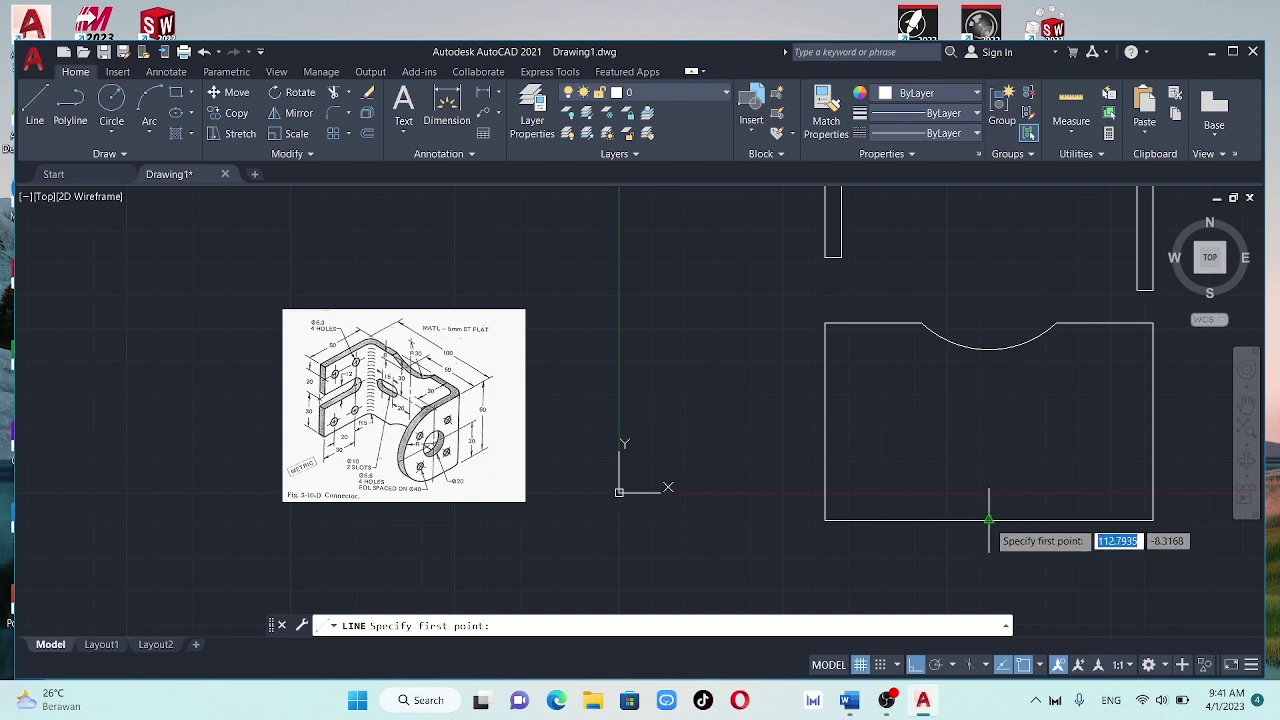
{"action": "left_click", "coordinate": [988, 519]}
{"action": "type", "text": "3"}
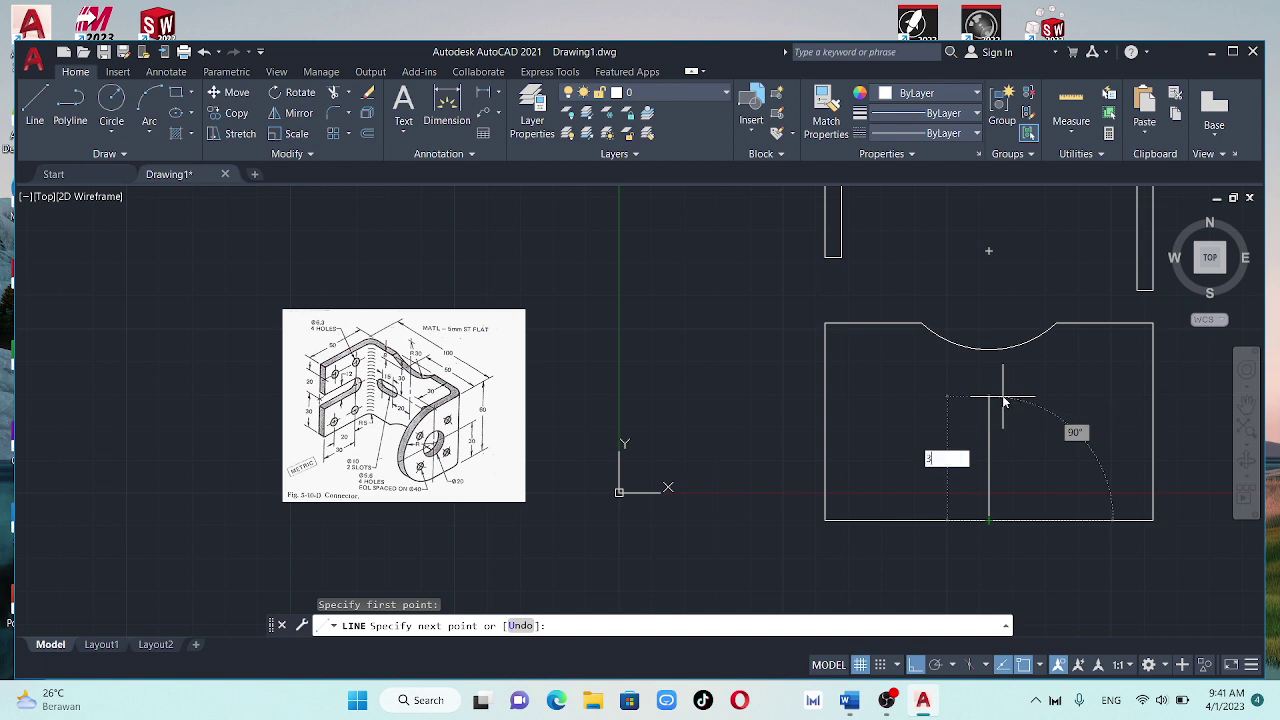
{"action": "key", "text": "Return"}
{"action": "key", "text": "Escape"}
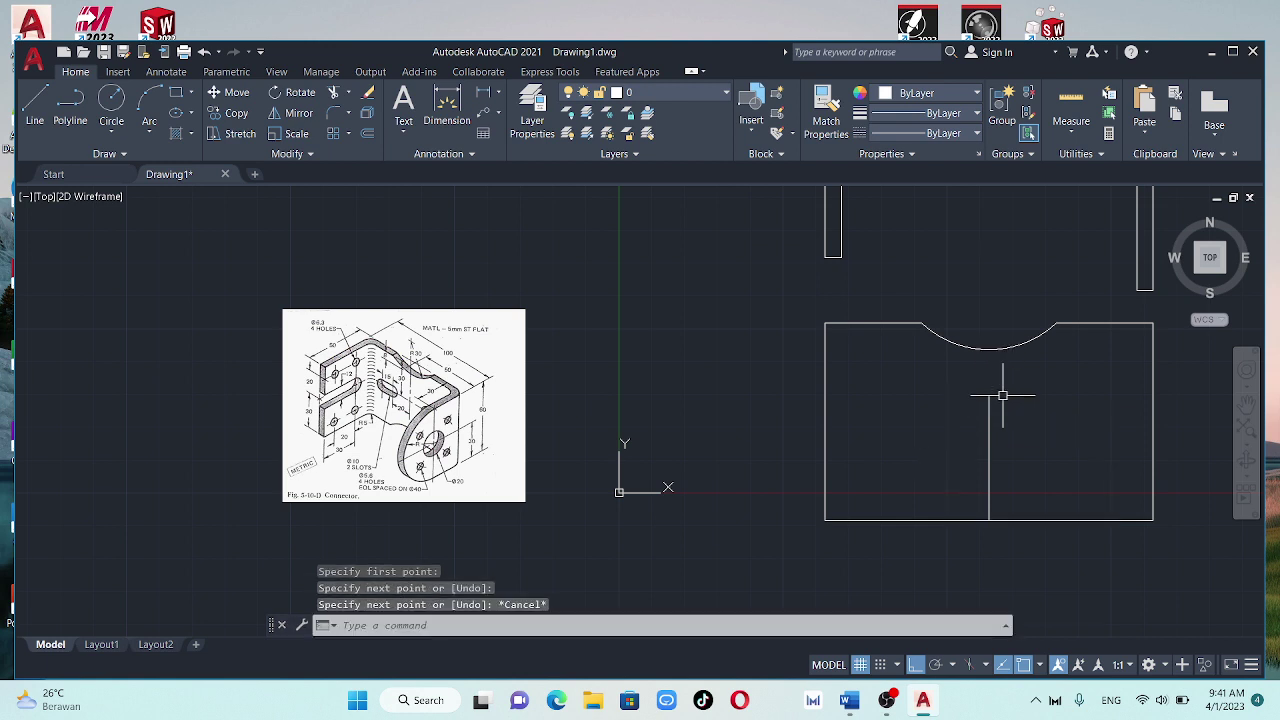
{"action": "key", "text": "Escape"}
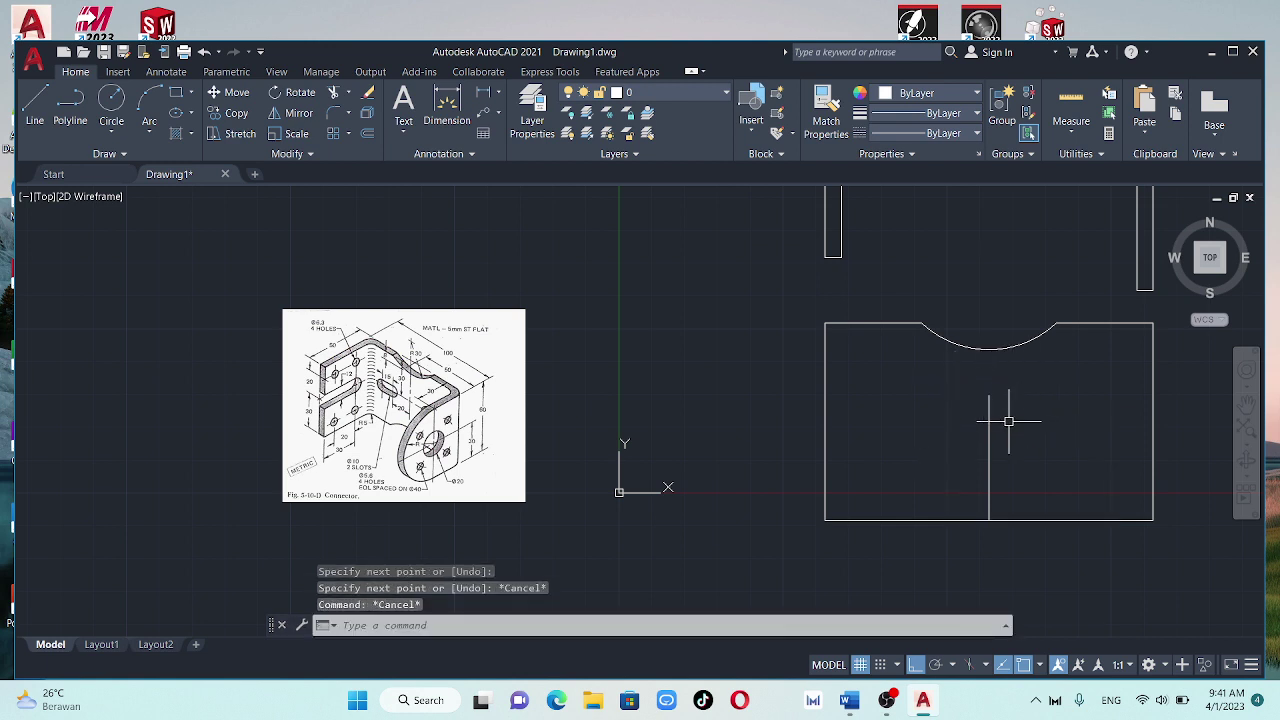
{"action": "left_click", "coordinate": [985, 412]}
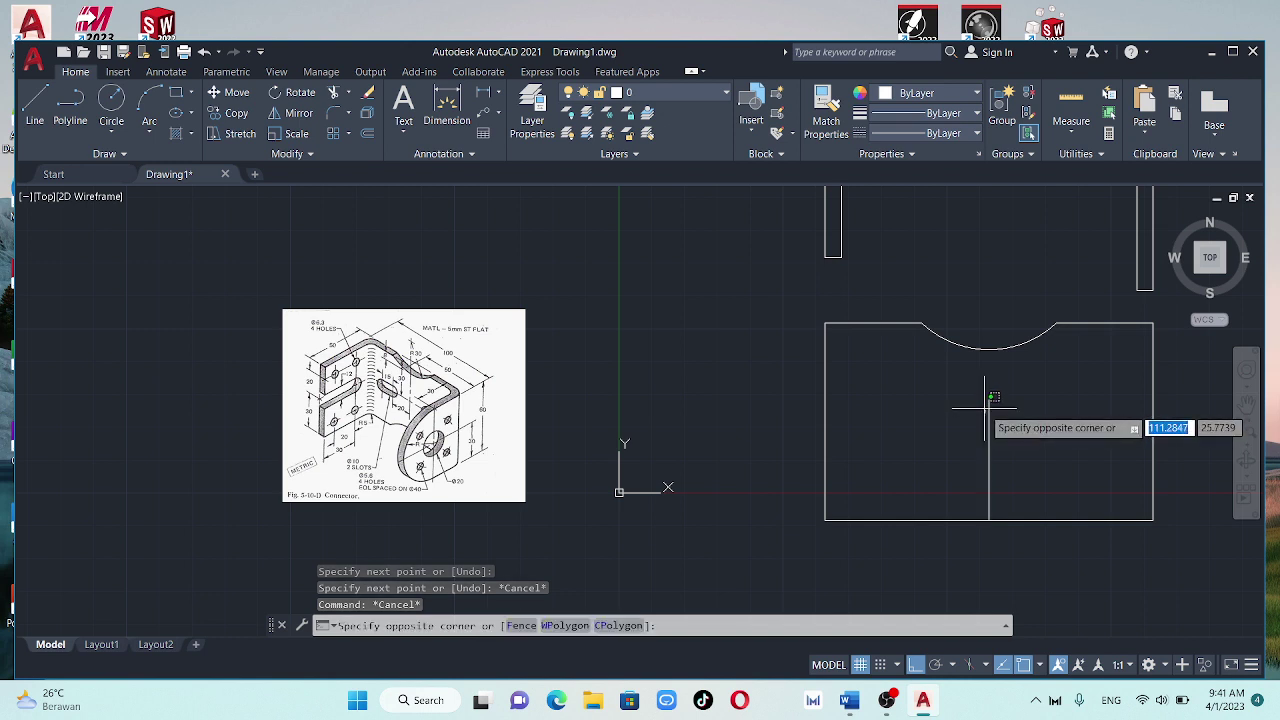
{"action": "left_click", "coordinate": [990, 410]}
{"action": "key", "text": "Delete"}
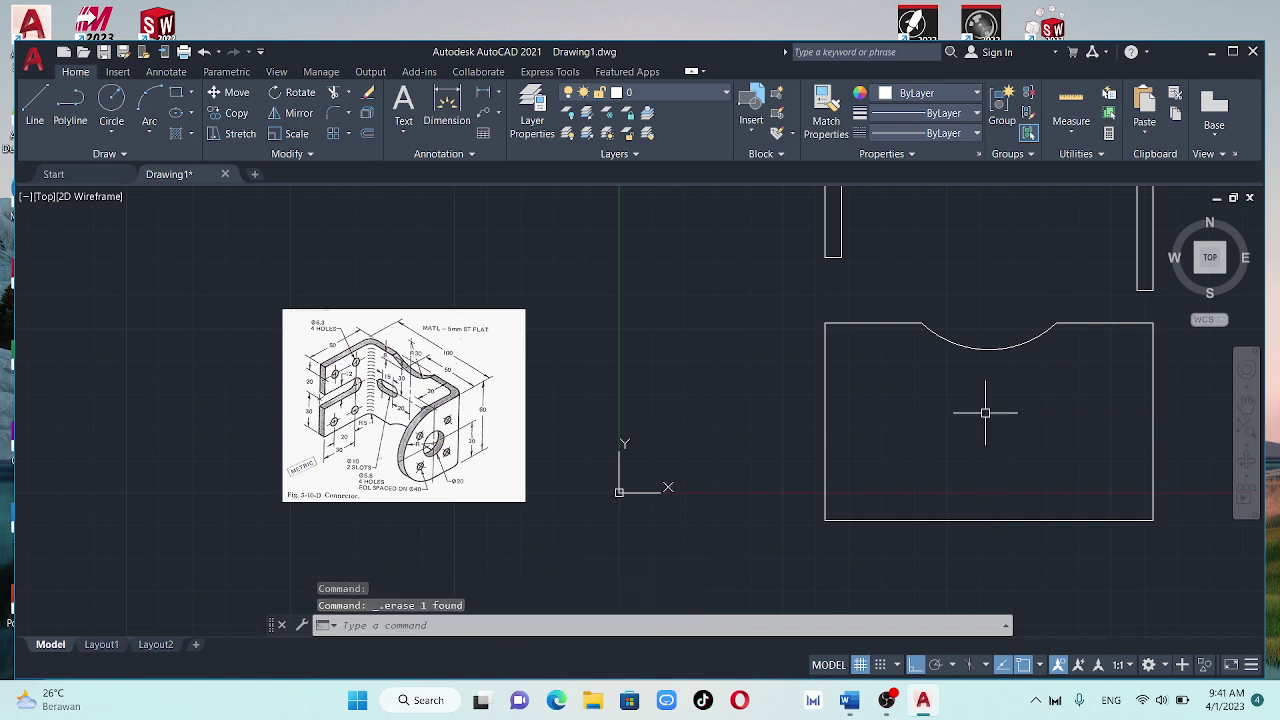
Draw a line from the bottom edge's midpoint 30 units up, then 20 units left
{"action": "left_click", "coordinate": [35, 105]}
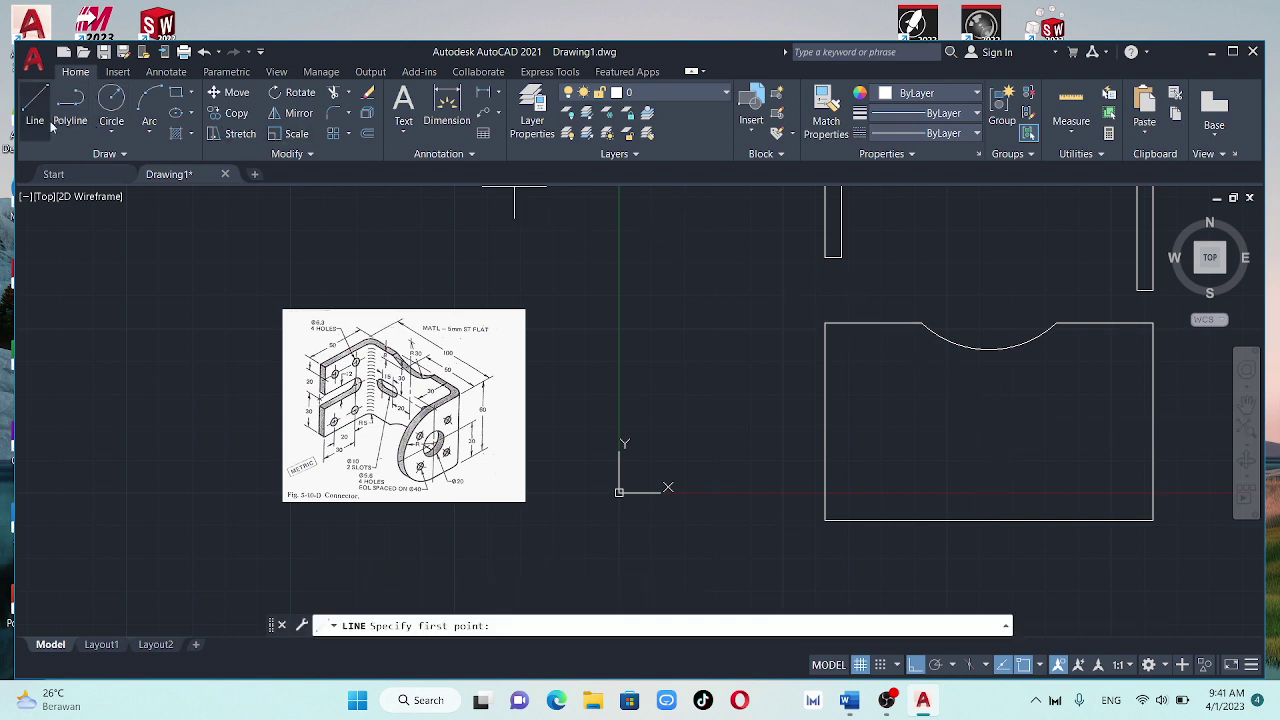
{"action": "left_click", "coordinate": [988, 519]}
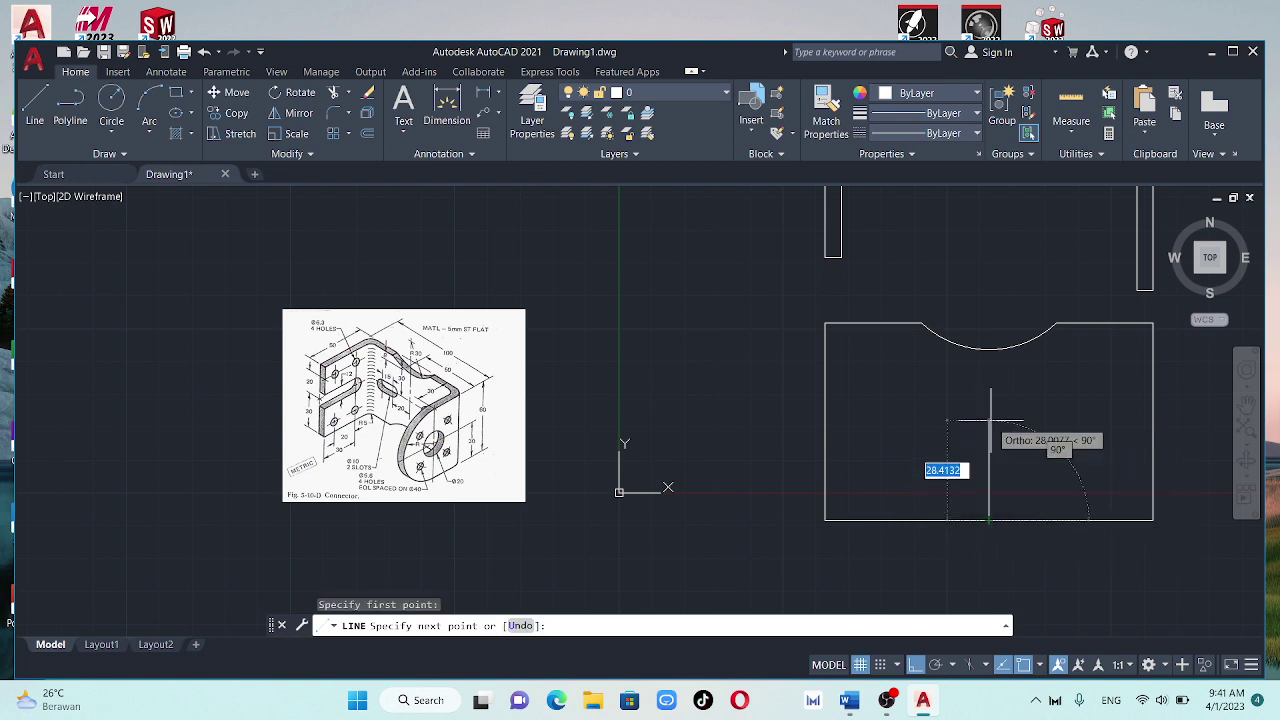
{"action": "type", "text": "30"}
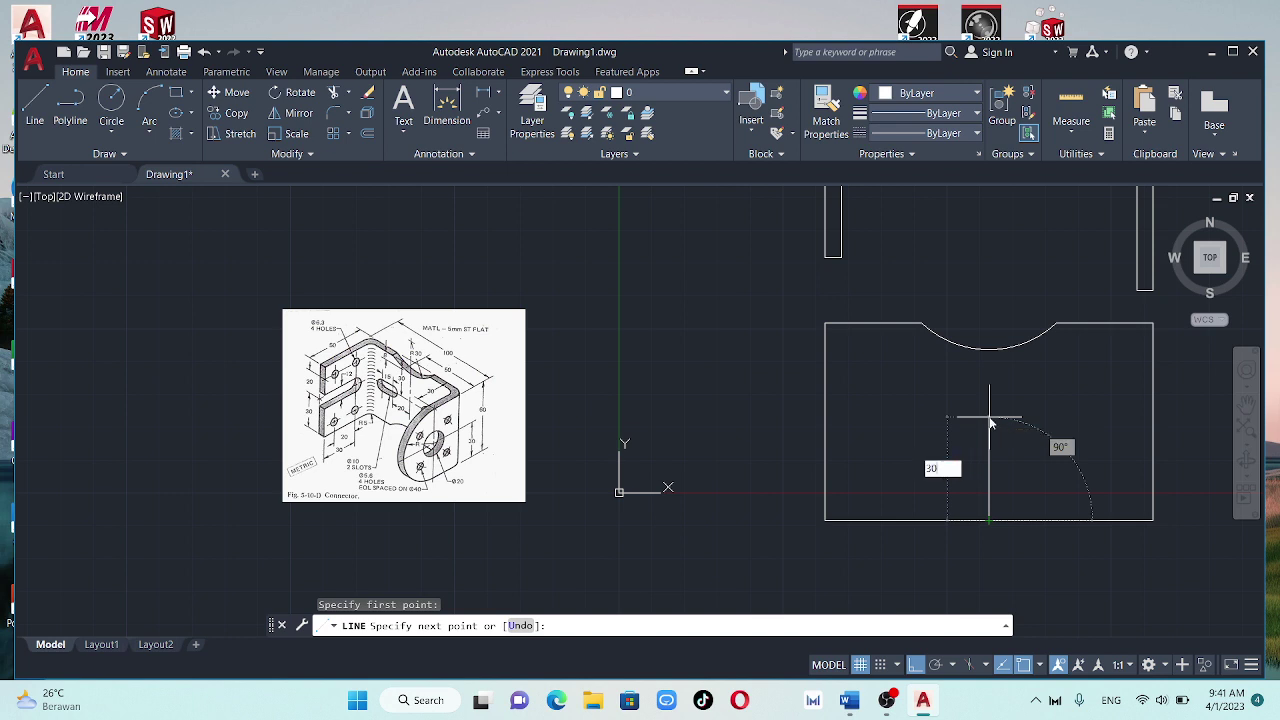
{"action": "key", "text": "Return"}
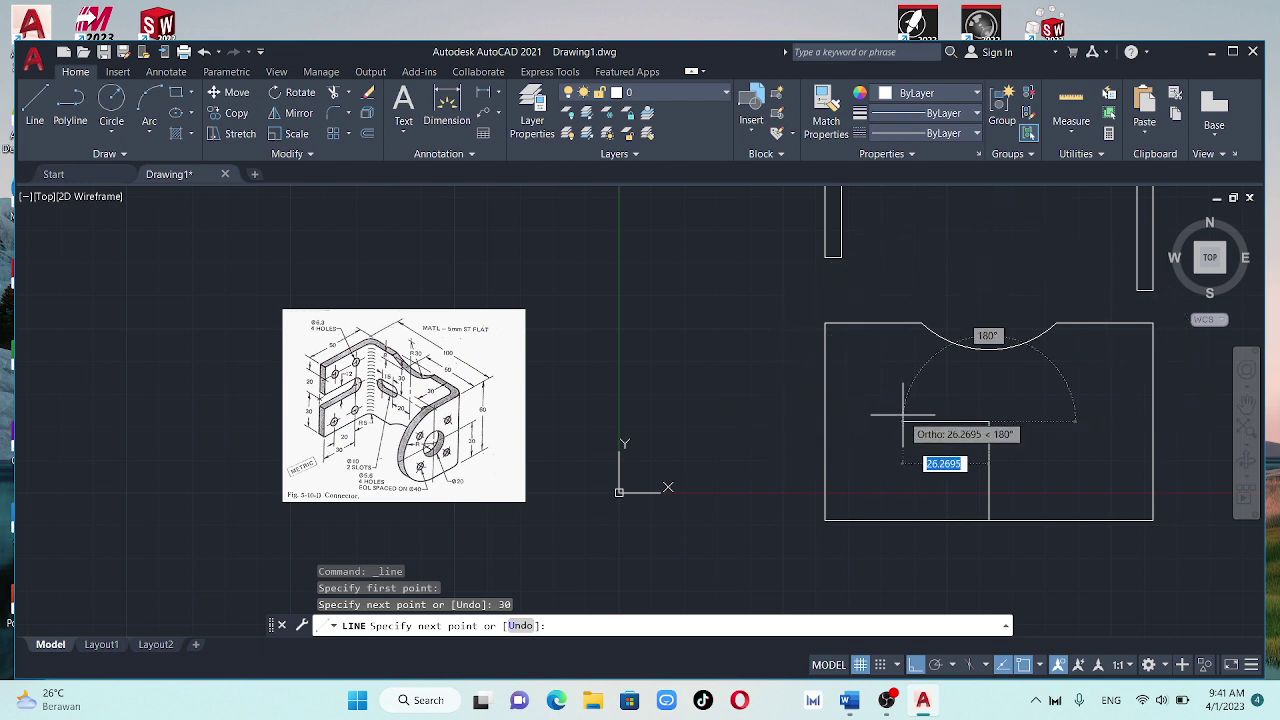
{"action": "type", "text": "20"}
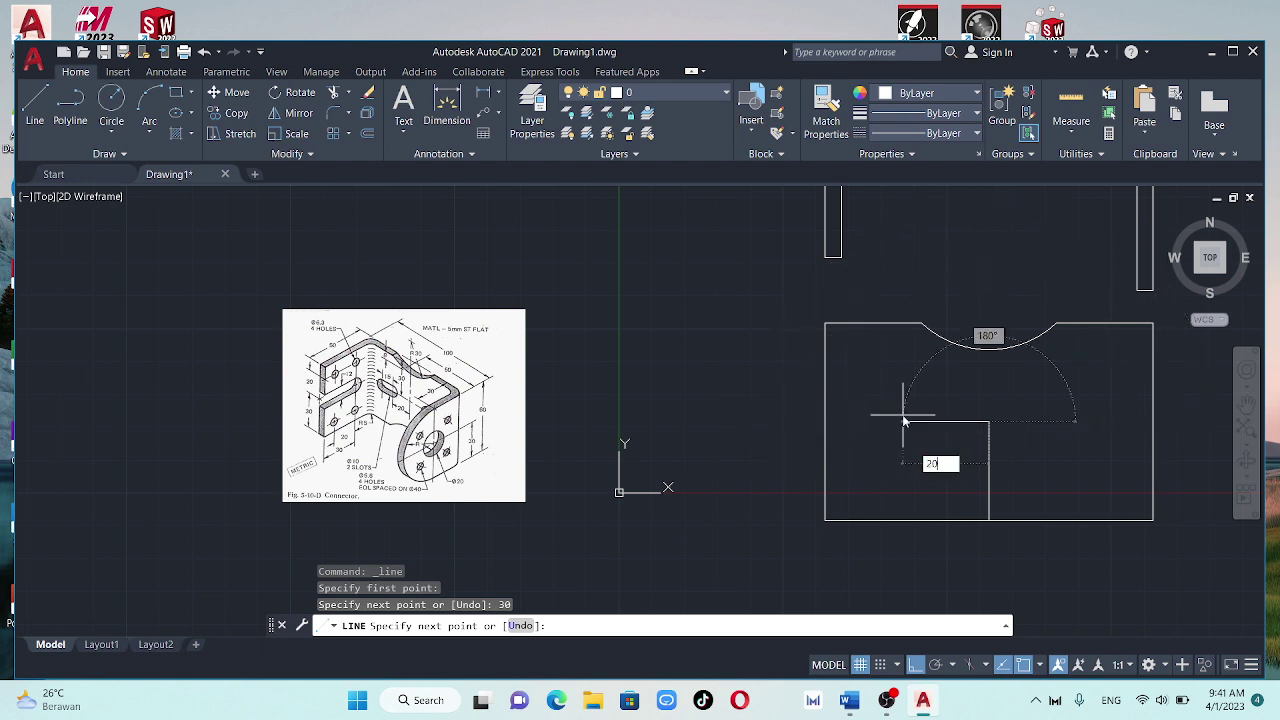
{"action": "key", "text": "Return"}
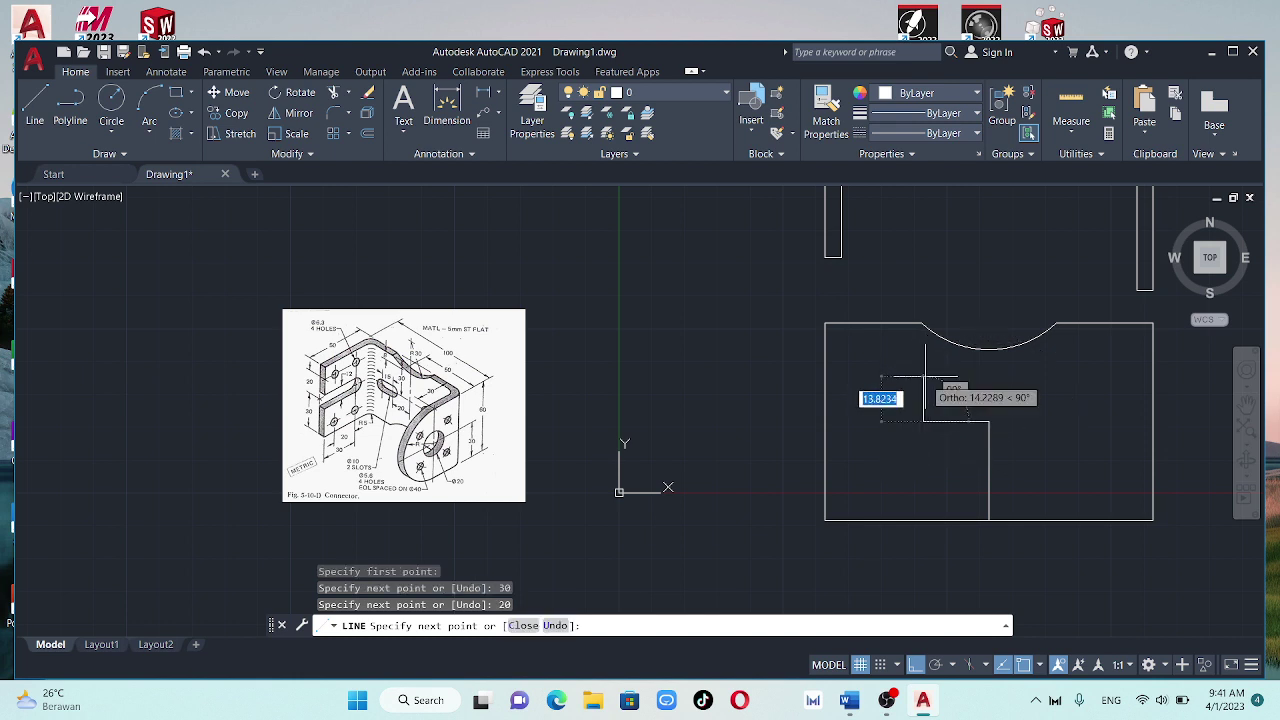
{"action": "key", "text": "Escape"}
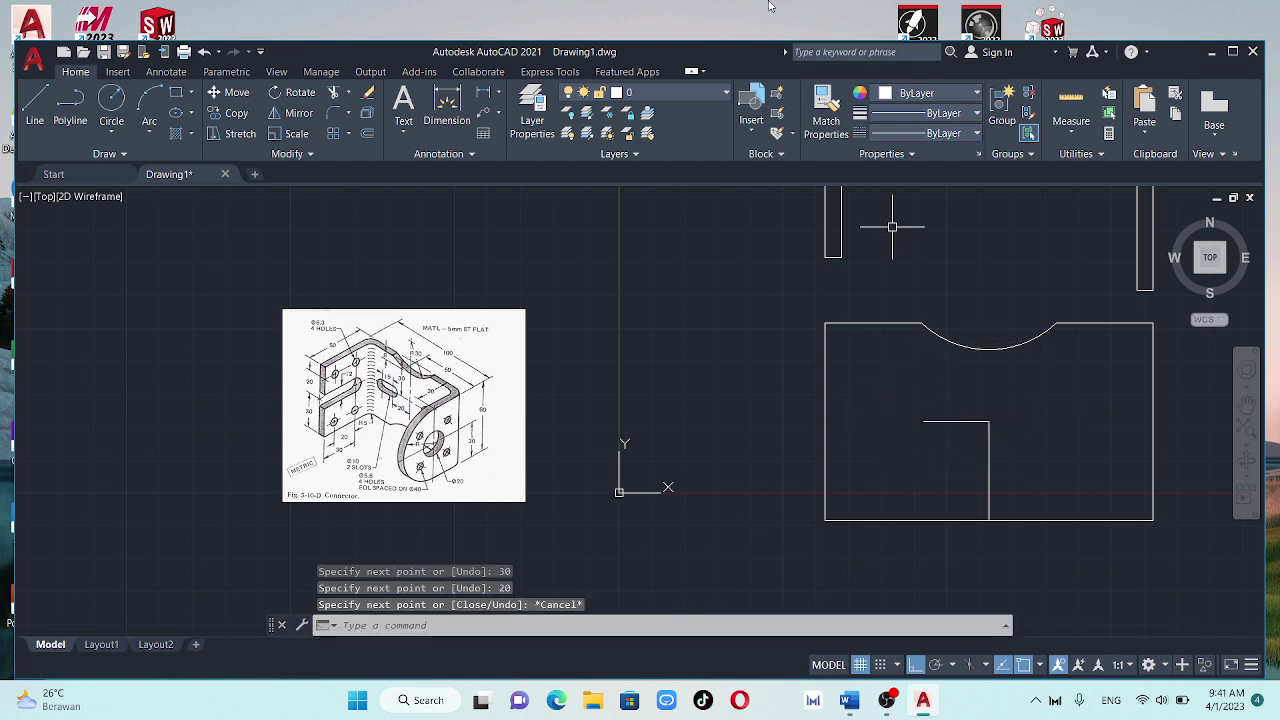
Expand the Circle options and zoom in and out on the reference image to read the slot dimensions
{"action": "left_click", "coordinate": [111, 131]}
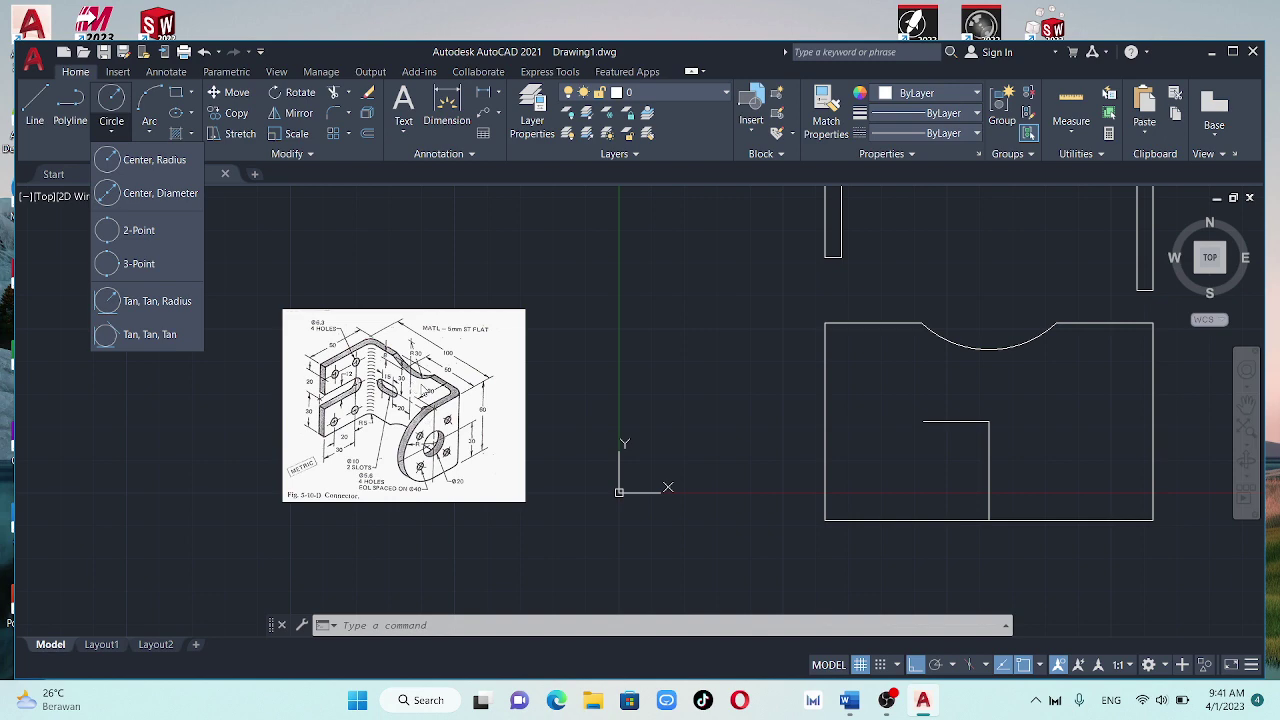
{"action": "scroll", "coordinate": [370, 398], "scroll_direction": "up", "scroll_amount": 2}
{"action": "scroll", "coordinate": [432, 392], "scroll_direction": "up", "scroll_amount": 2}
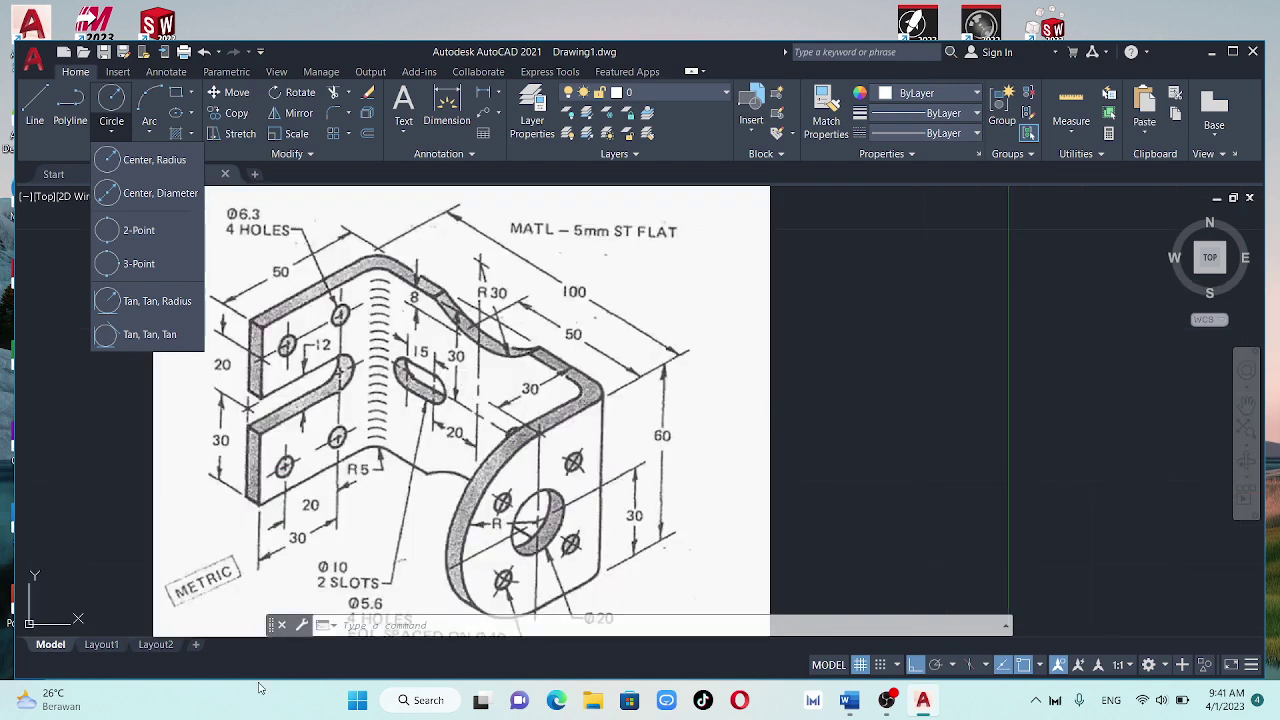
{"action": "scroll", "coordinate": [430, 551], "scroll_direction": "up", "scroll_amount": 2}
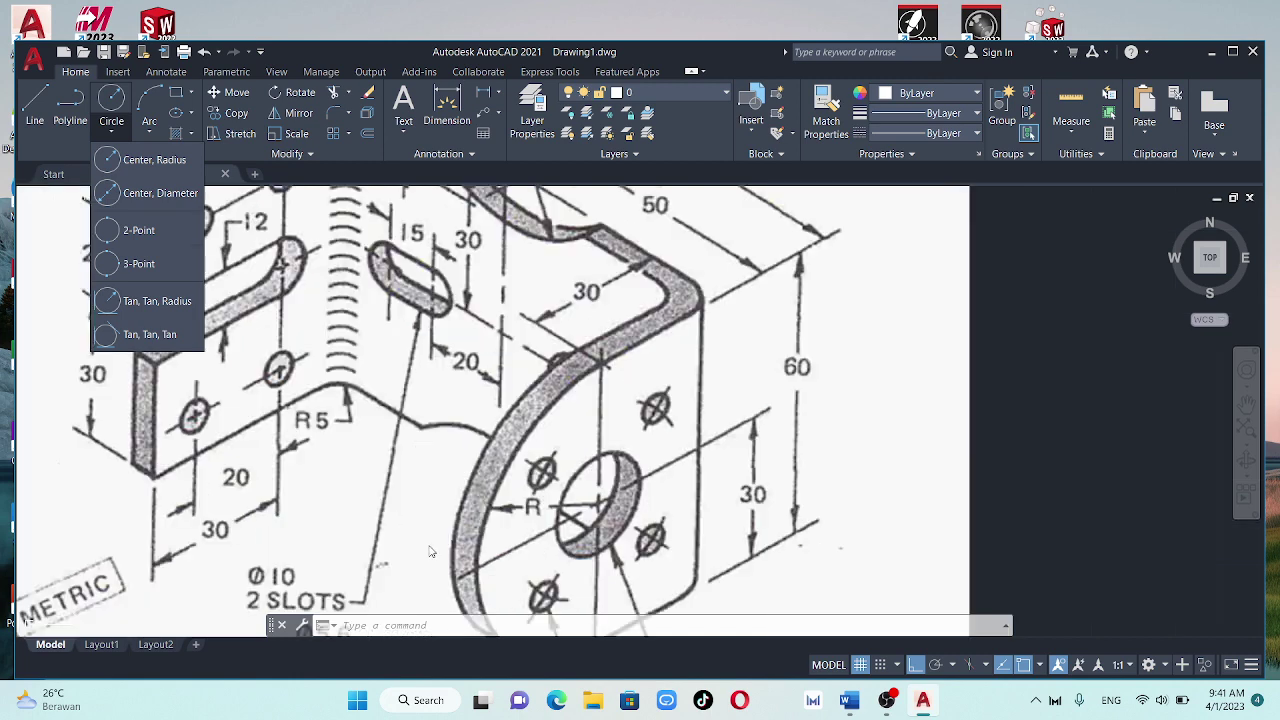
{"action": "scroll", "coordinate": [422, 513], "scroll_direction": "down", "scroll_amount": 2}
{"action": "scroll", "coordinate": [422, 513], "scroll_direction": "down", "scroll_amount": 2}
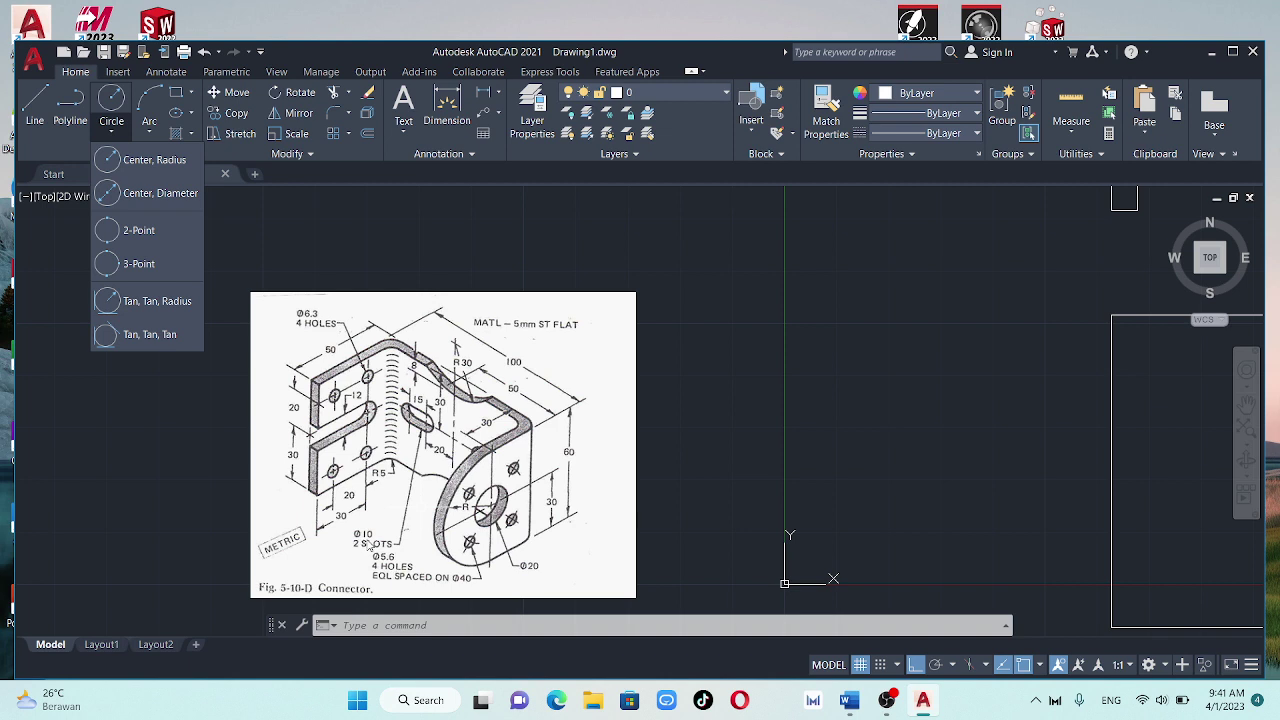
{"action": "scroll", "coordinate": [365, 518], "scroll_direction": "down", "scroll_amount": 4}
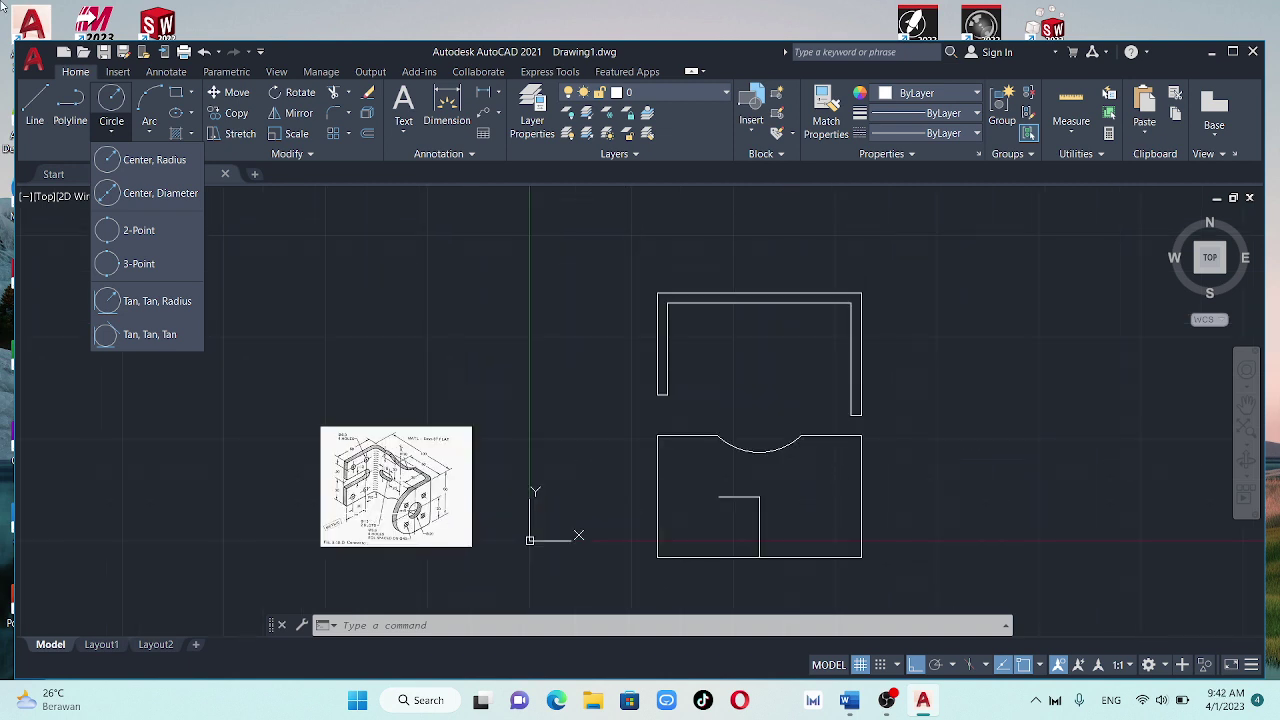
Draw a 10-diameter circle at the 20-unit leg's end and a 15-unit line left from its centre
{"action": "left_click", "coordinate": [160, 193]}
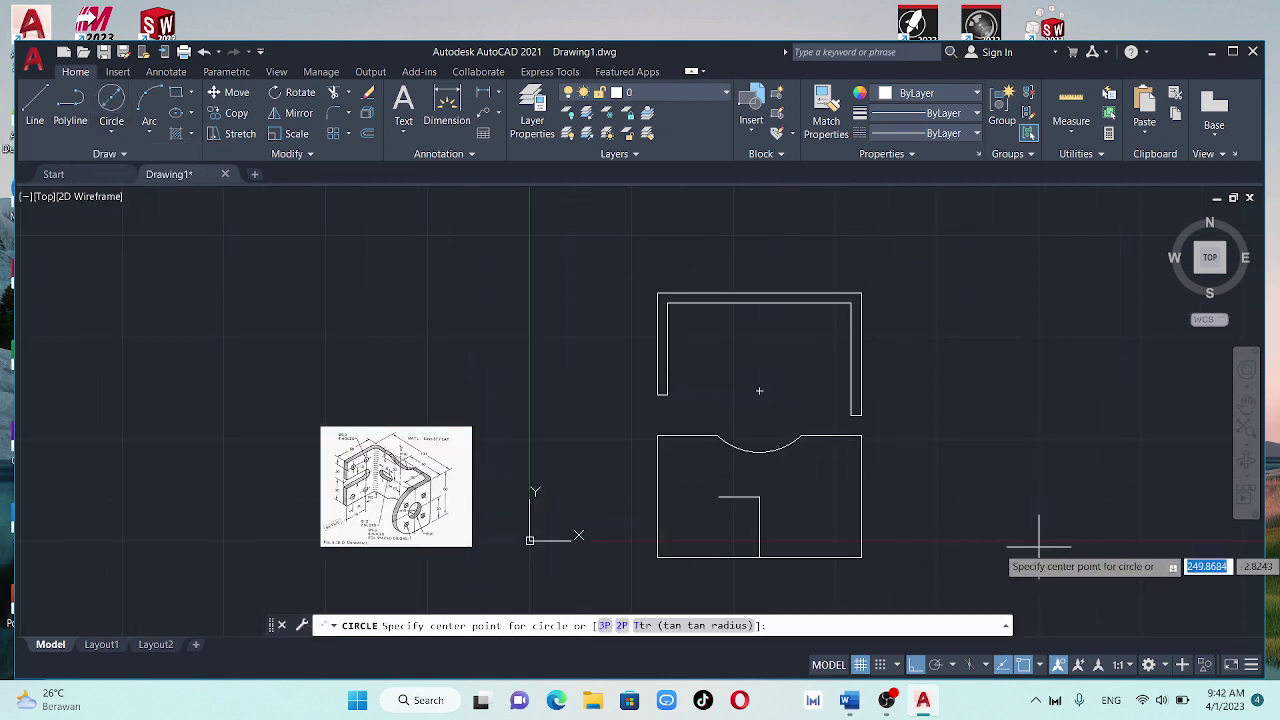
{"action": "left_click", "coordinate": [718, 497]}
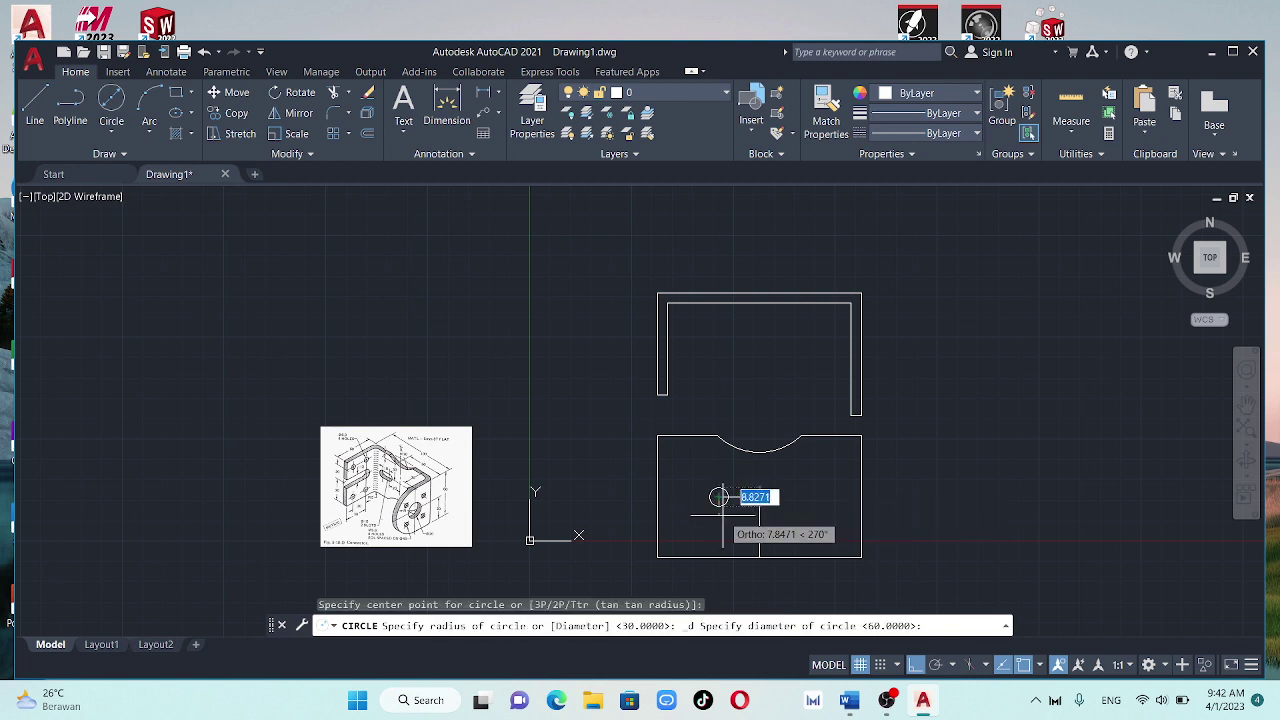
{"action": "type", "text": "10"}
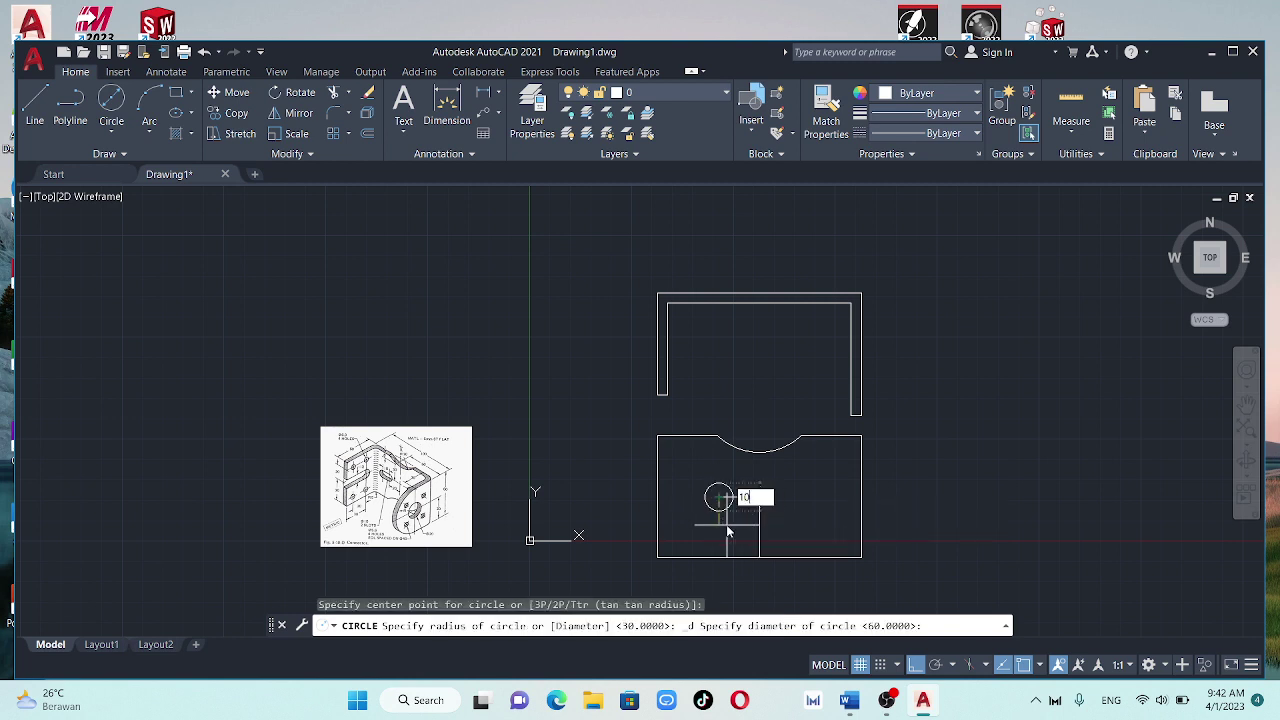
{"action": "key", "text": "Return"}
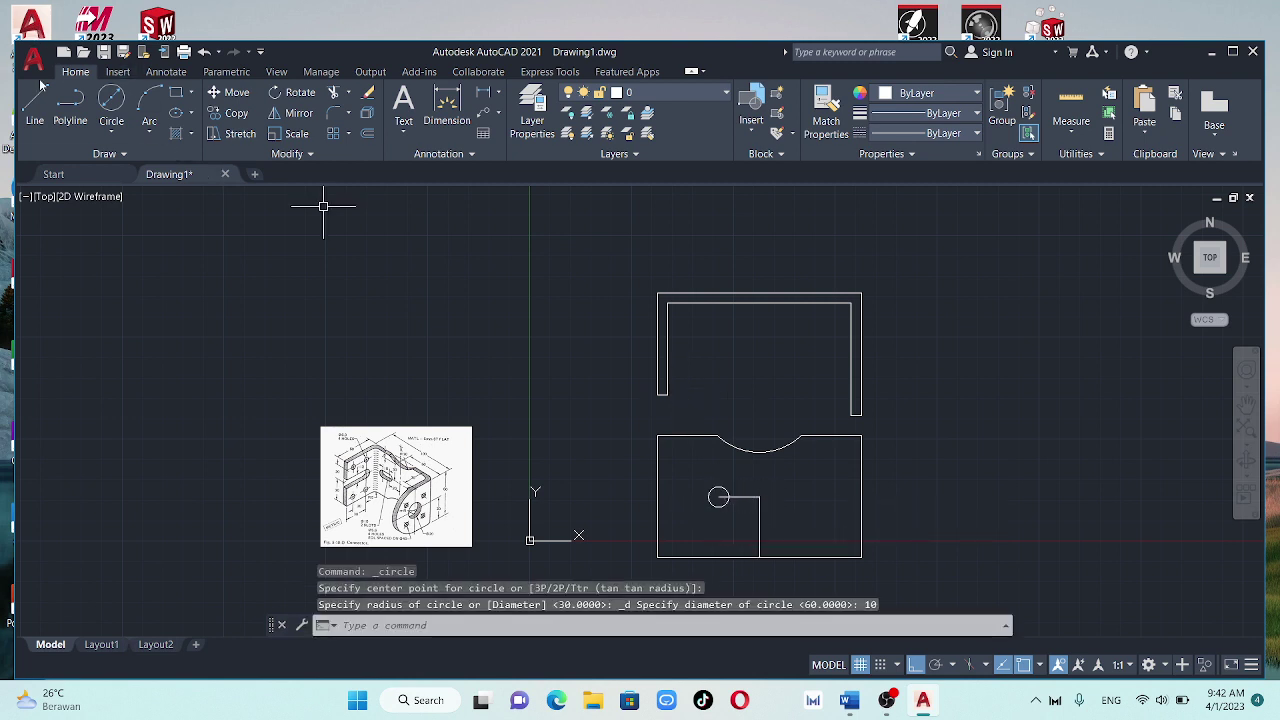
{"action": "left_click", "coordinate": [38, 95]}
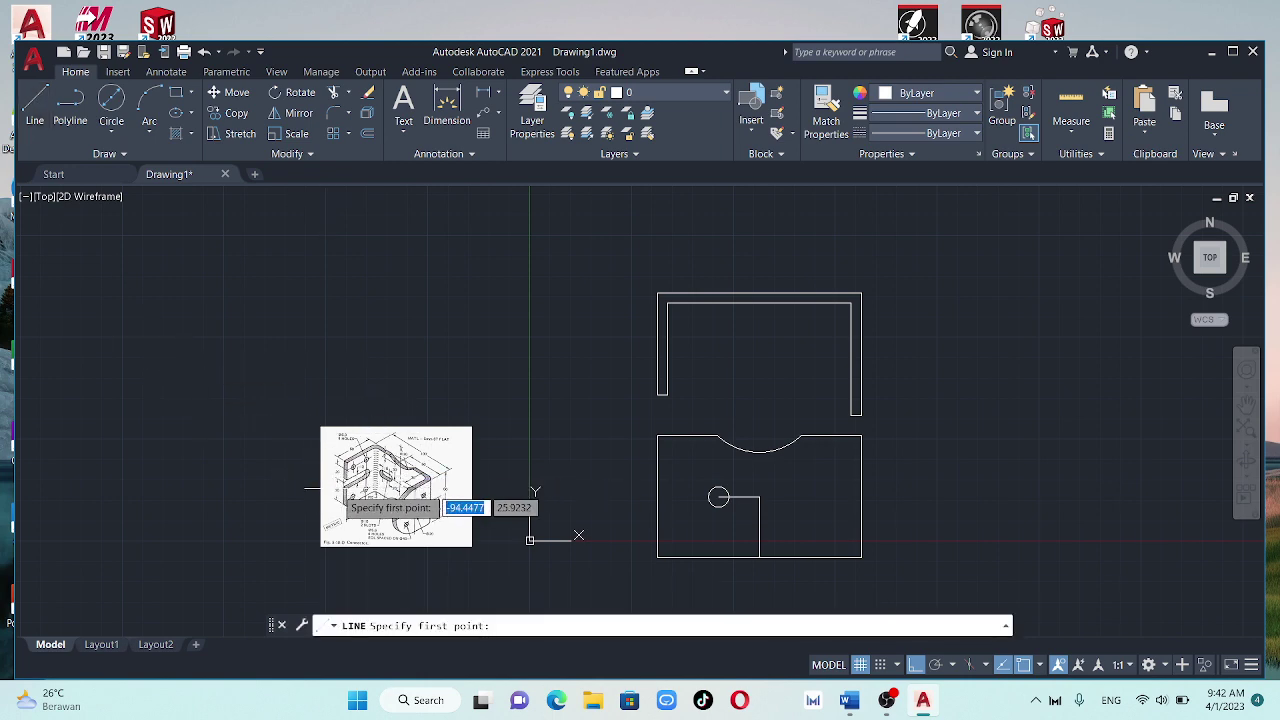
{"action": "scroll", "coordinate": [355, 490], "scroll_direction": "up", "scroll_amount": 4}
{"action": "scroll", "coordinate": [355, 490], "scroll_direction": "down", "scroll_amount": 2}
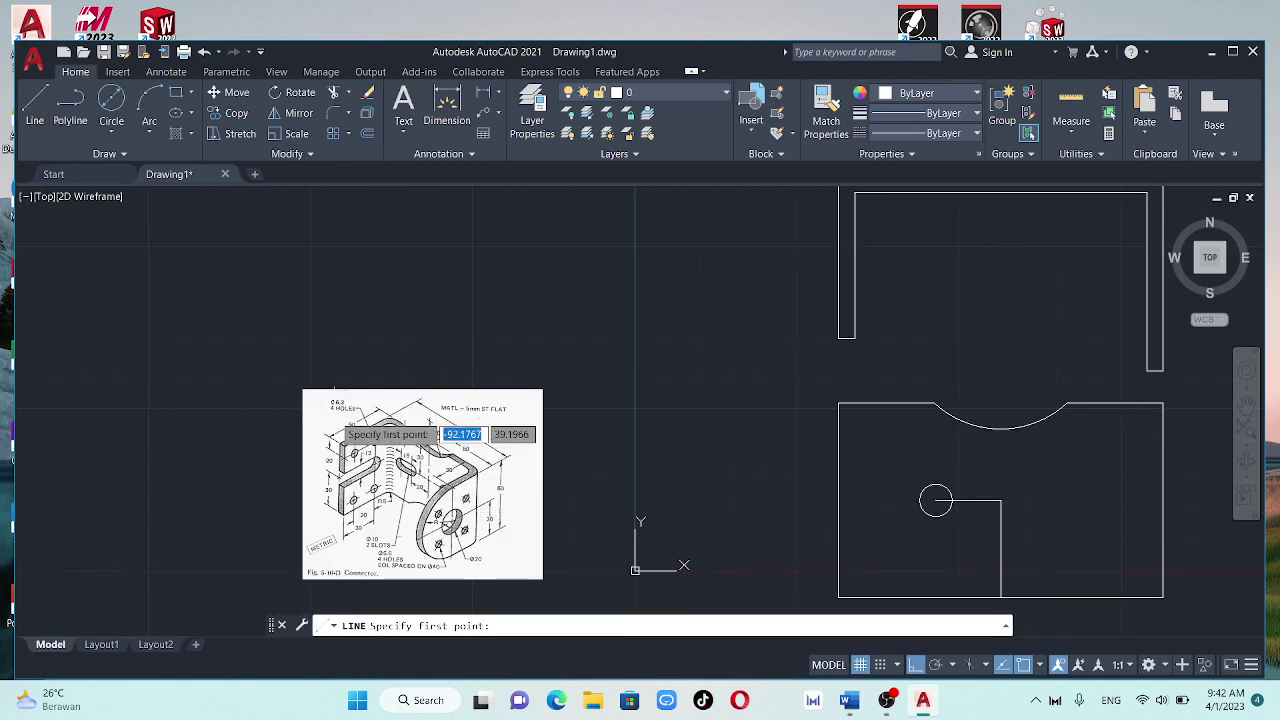
{"action": "middle_click_drag", "start_coordinate": [331, 407], "coordinate": [277, 297]}
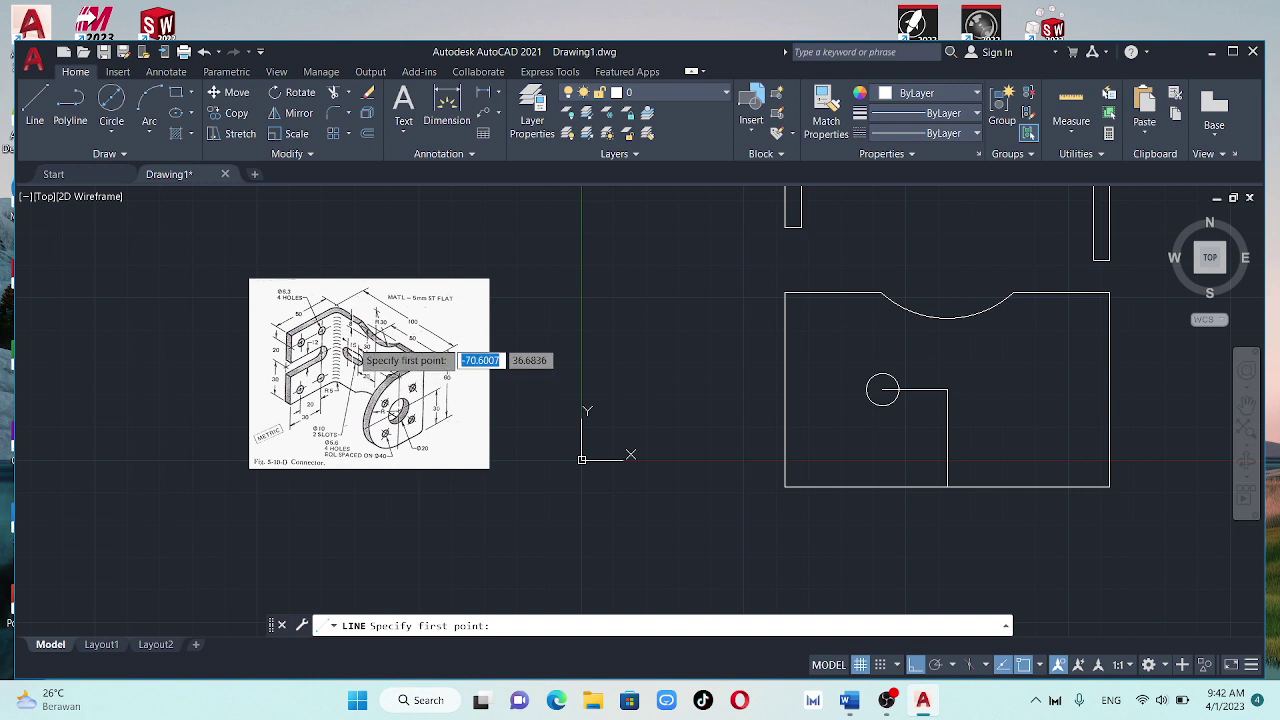
{"action": "left_click", "coordinate": [882, 390]}
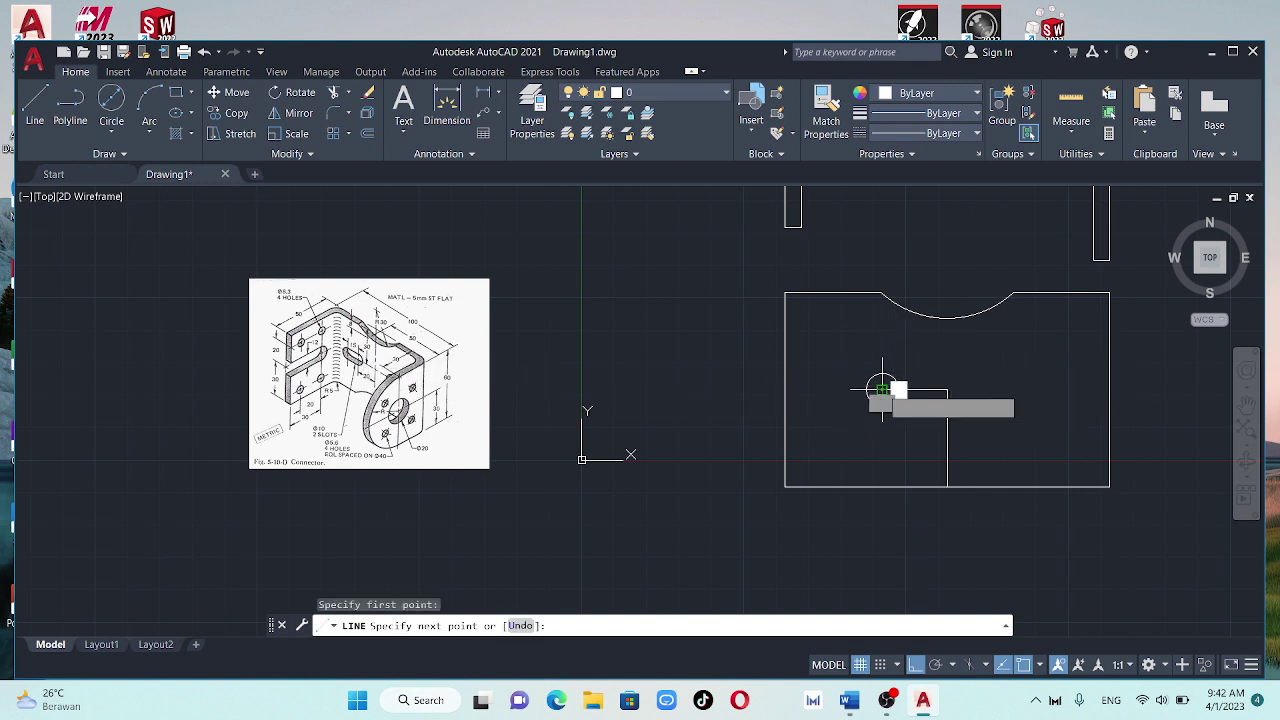
{"action": "type", "text": "1"}
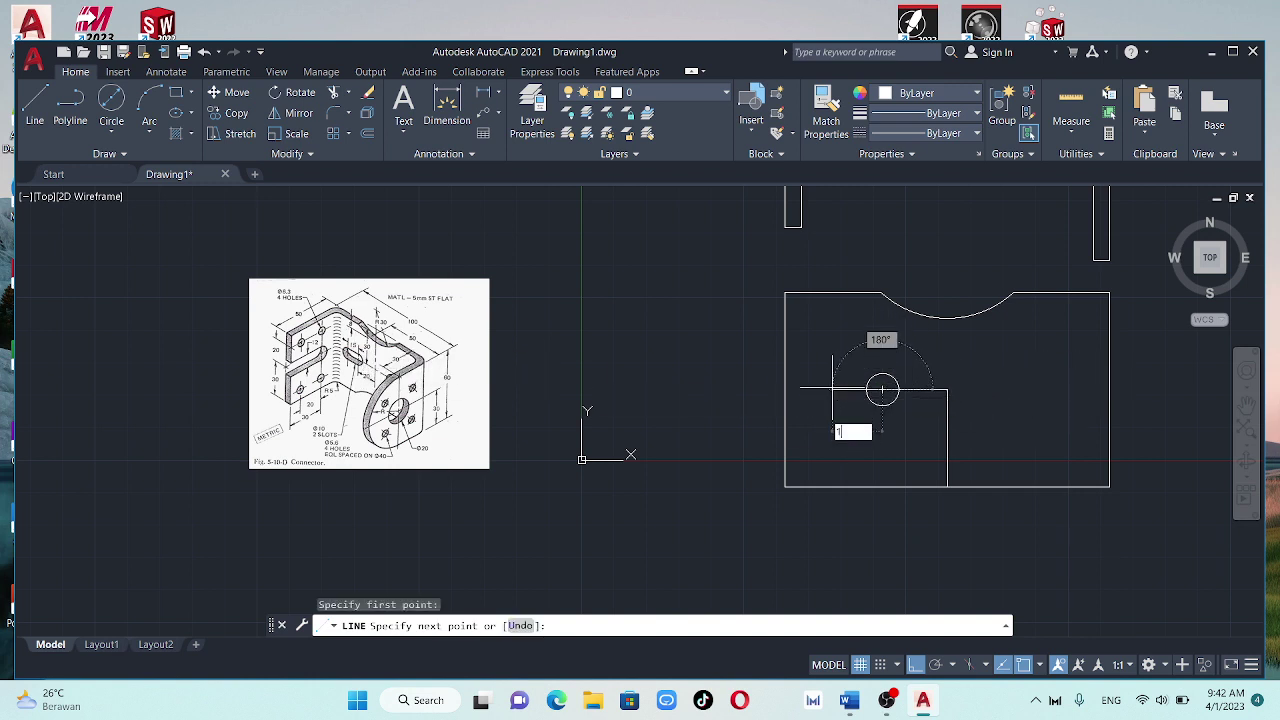
{"action": "type", "text": "5"}
{"action": "key", "text": "Return"}
{"action": "key", "text": "Escape"}
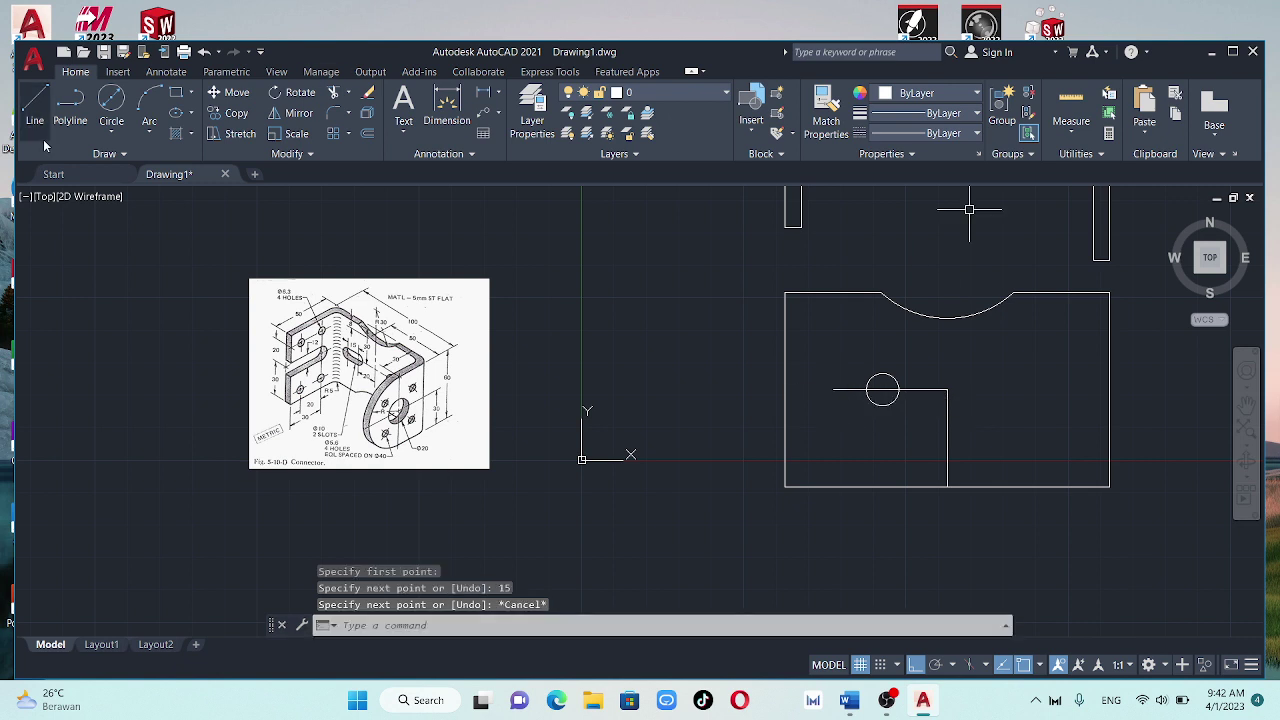
Add a second 10-diameter circle at the line's left end and a line joining the circles
{"action": "left_click", "coordinate": [108, 106]}
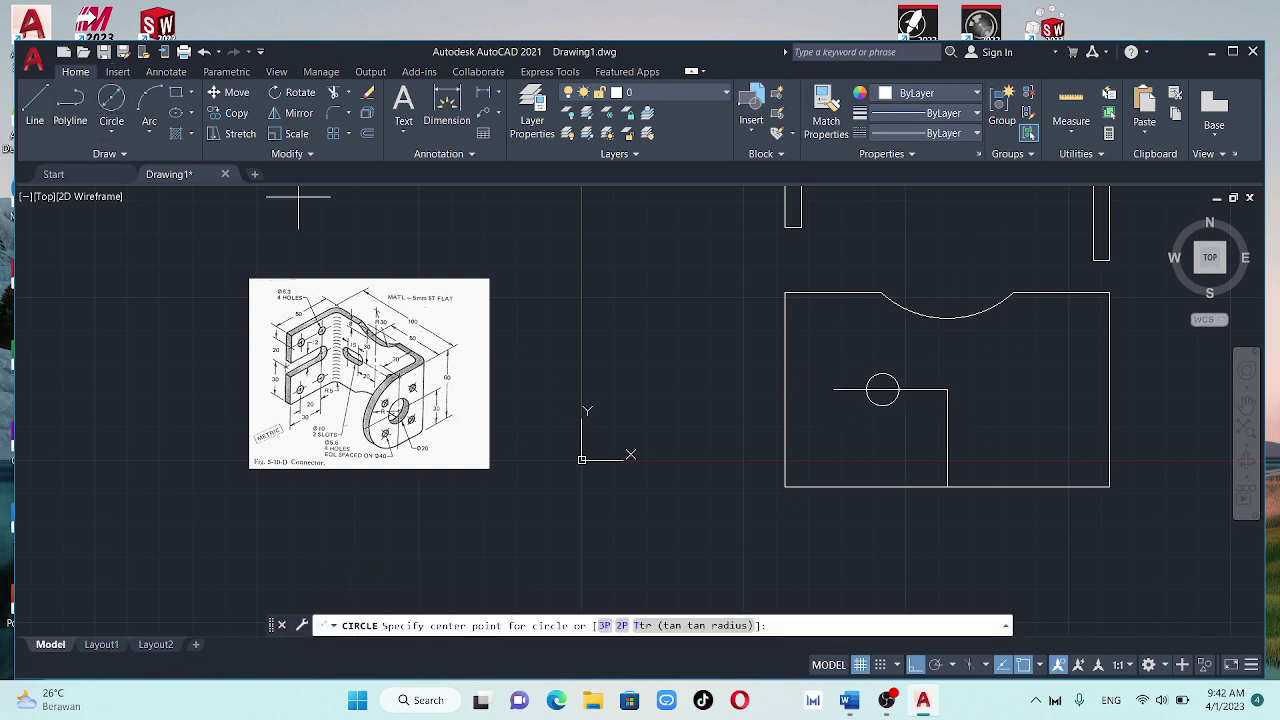
{"action": "left_click", "coordinate": [834, 390]}
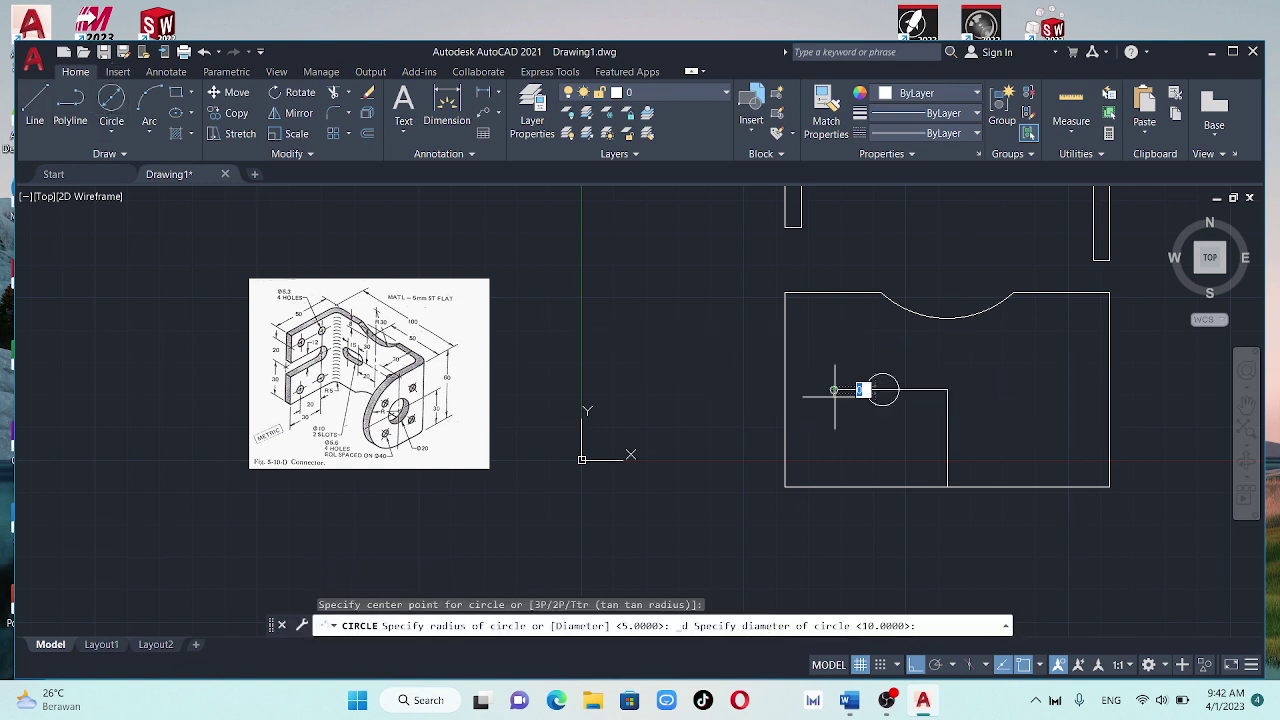
{"action": "type", "text": "10"}
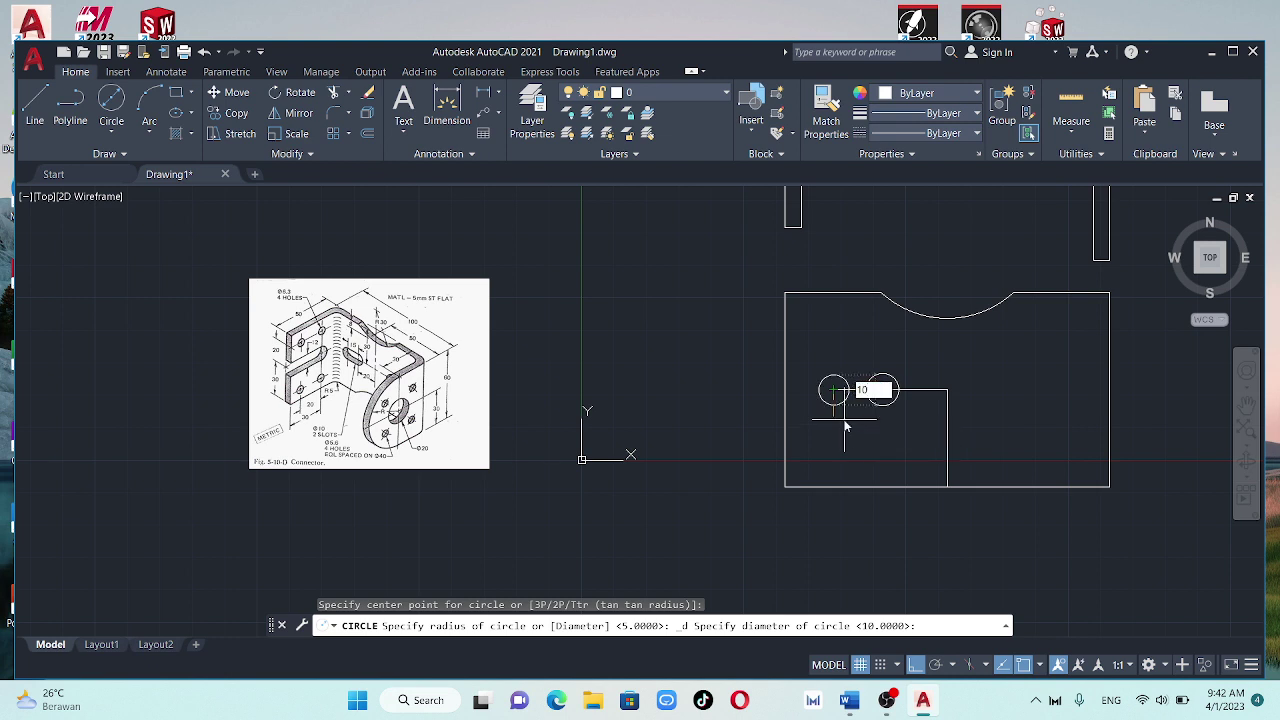
{"action": "key", "text": "Return"}
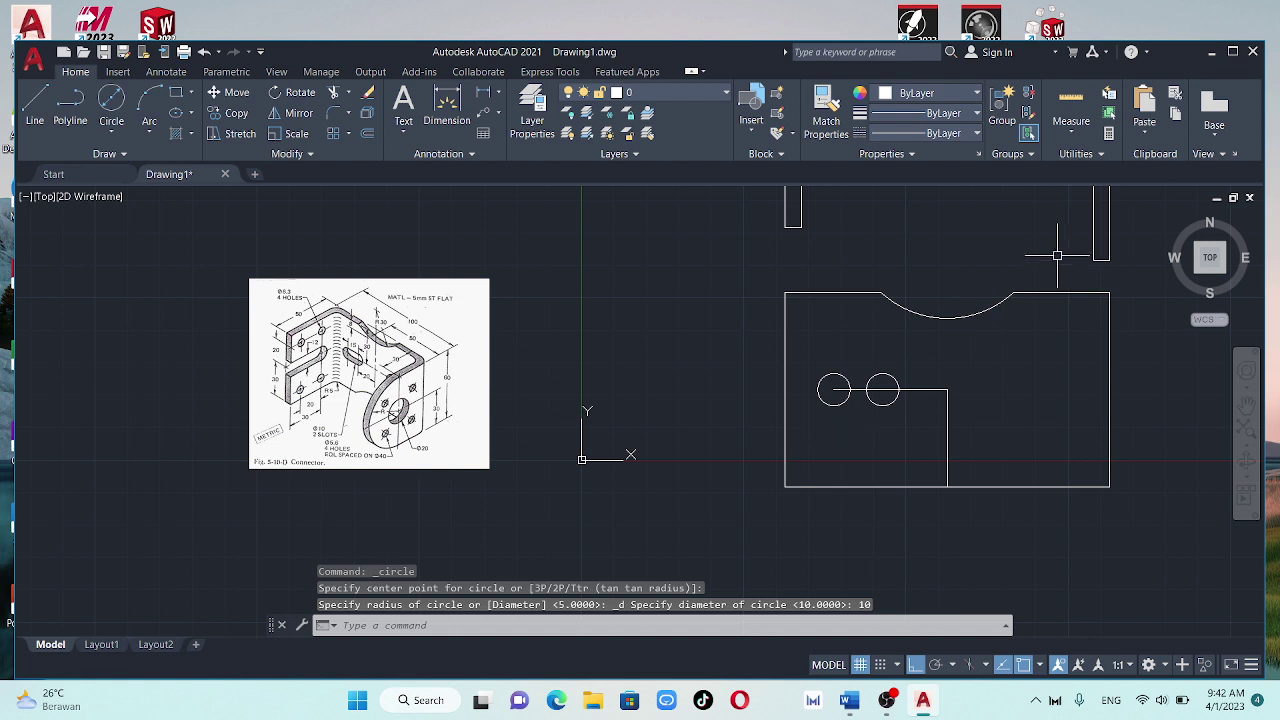
{"action": "left_click", "coordinate": [35, 105]}
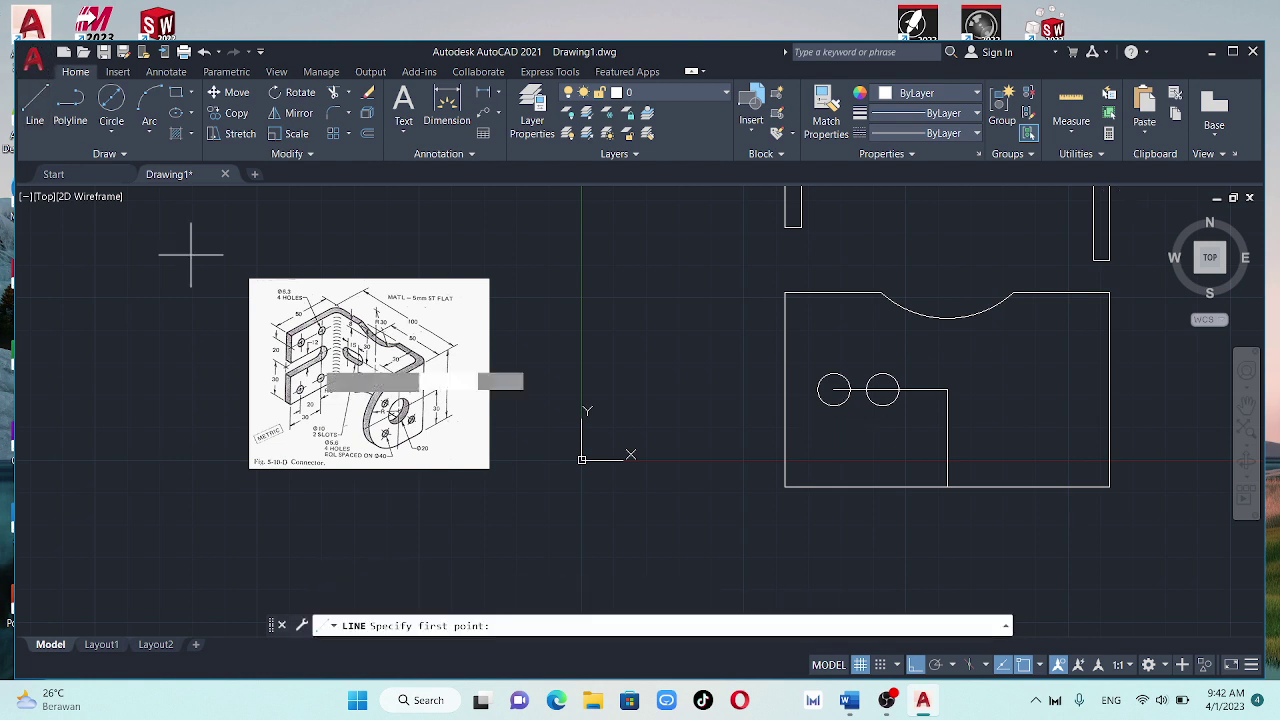
{"action": "left_click", "coordinate": [882, 373]}
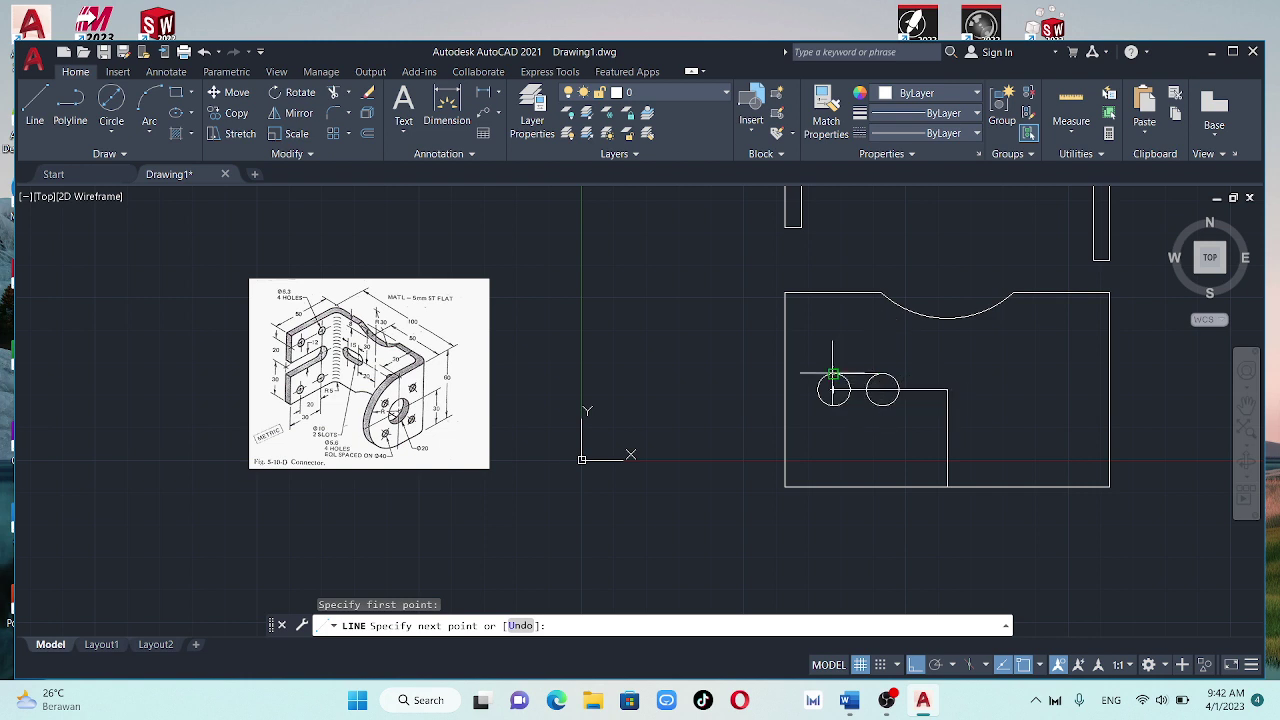
{"action": "key", "text": "Escape"}
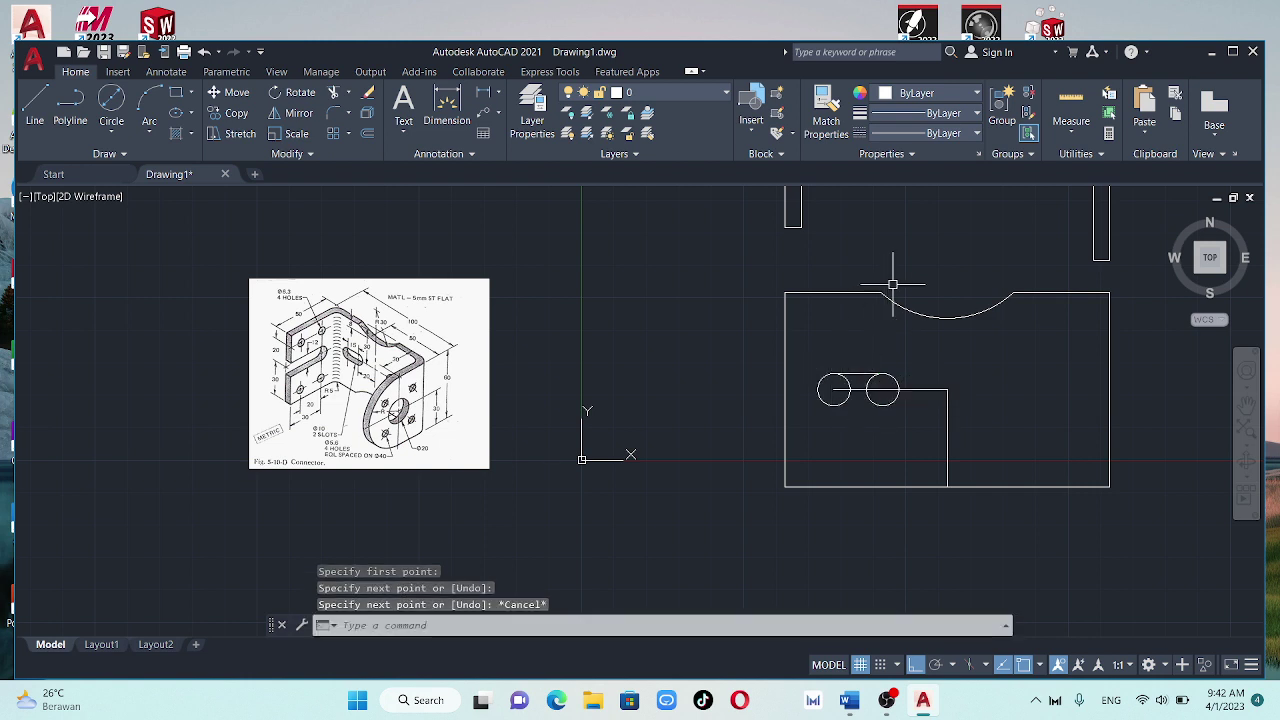
{"action": "key", "text": "space"}
{"action": "left_click", "coordinate": [882, 390]}
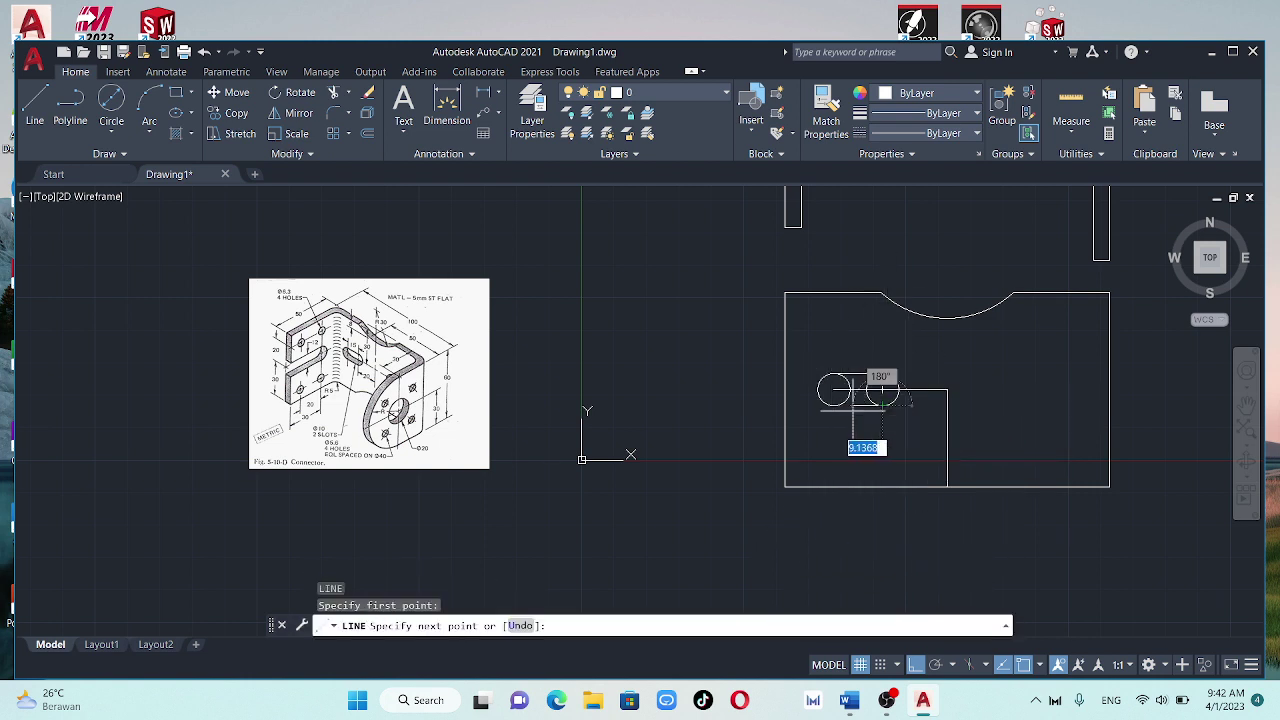
{"action": "left_click", "coordinate": [835, 407]}
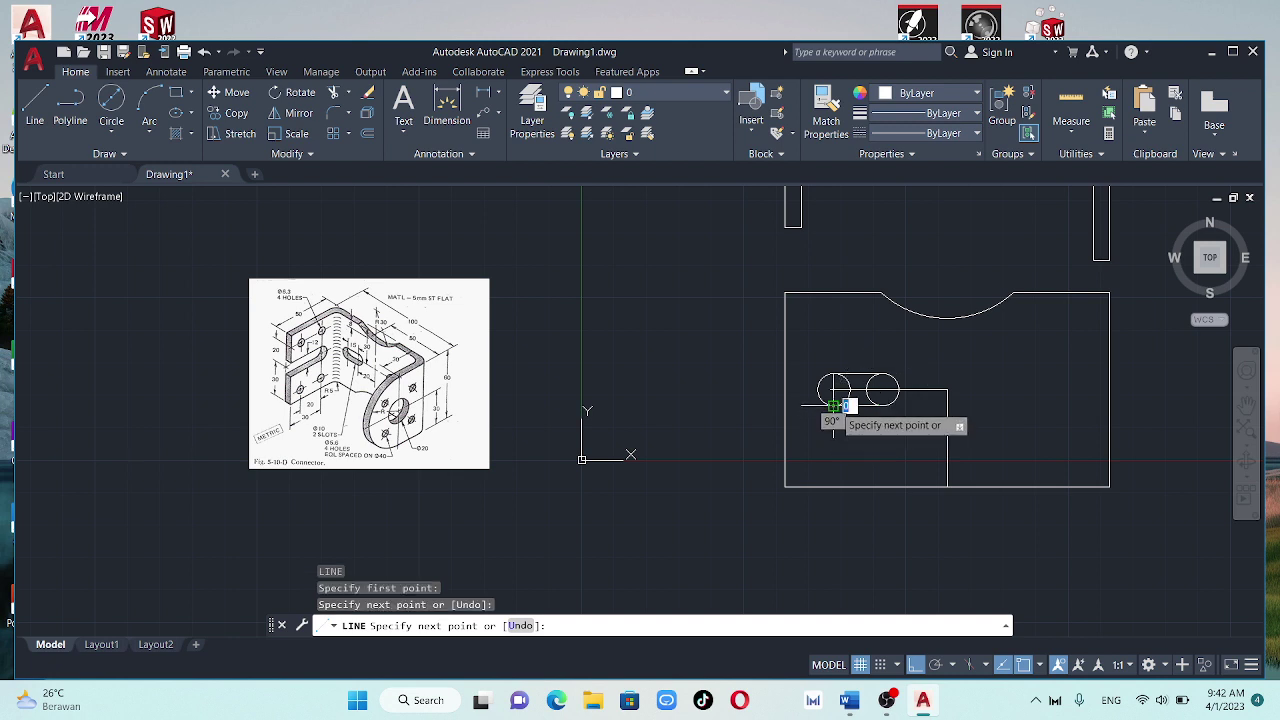
{"action": "key", "text": "Escape"}
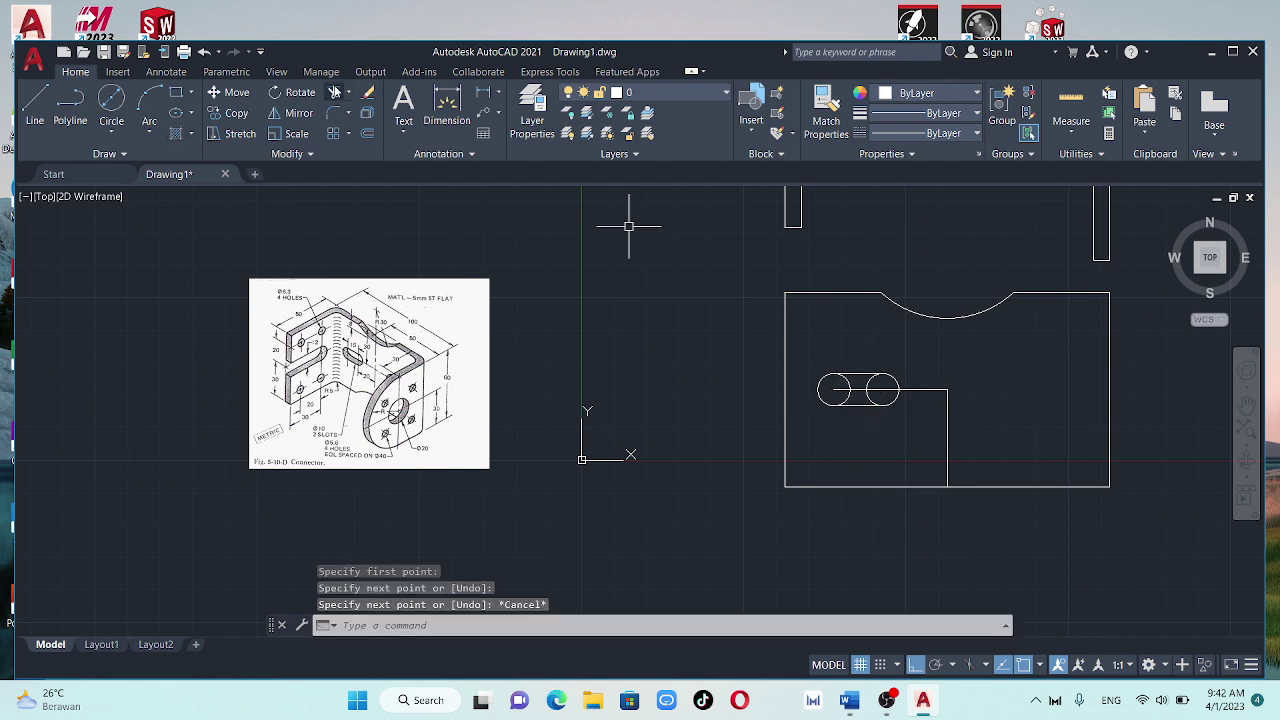
Trim both circles' inner arcs and the inner line to leave a rounded slot outline
{"action": "left_click", "coordinate": [333, 91]}
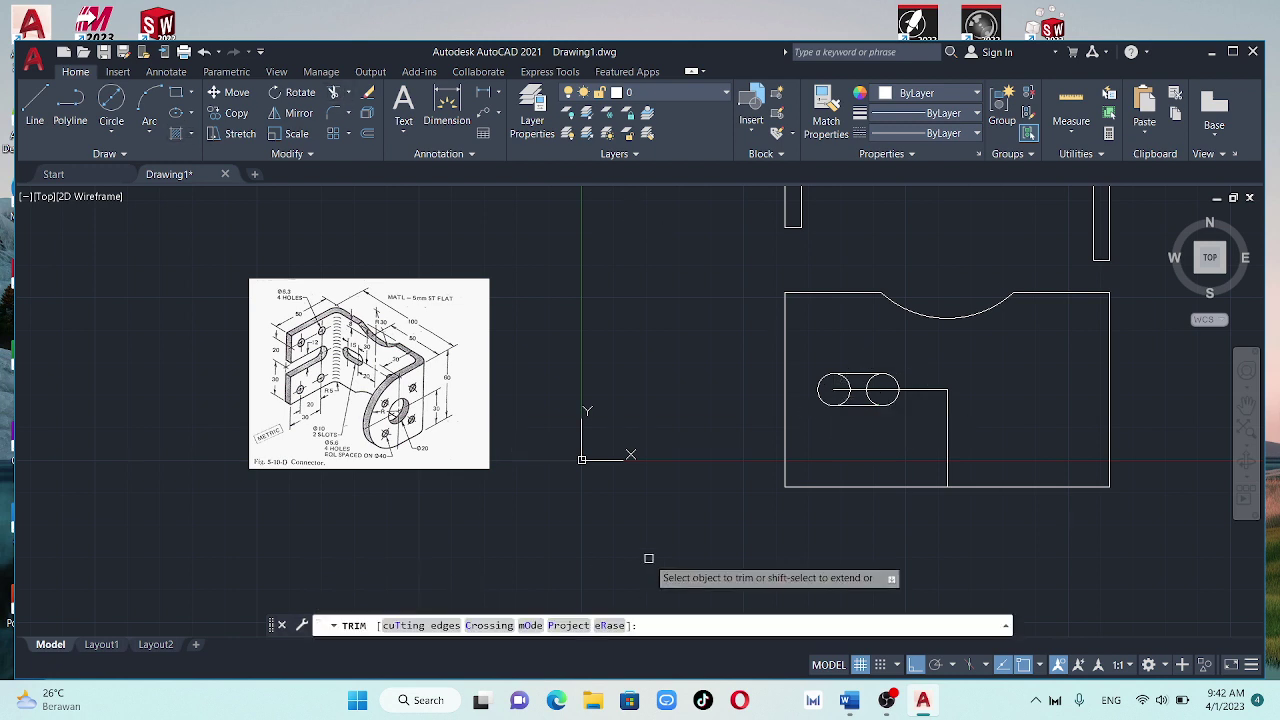
{"action": "left_click", "coordinate": [852, 390]}
{"action": "left_click", "coordinate": [853, 389]}
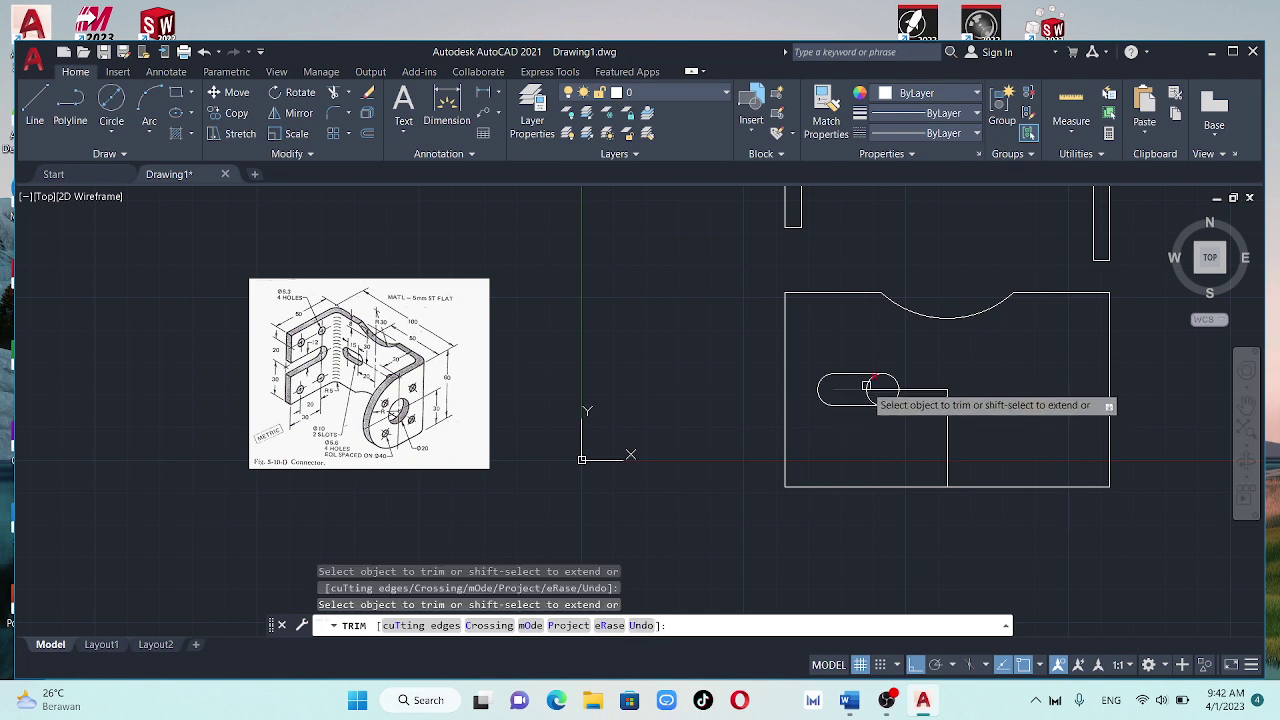
{"action": "left_click", "coordinate": [866, 386]}
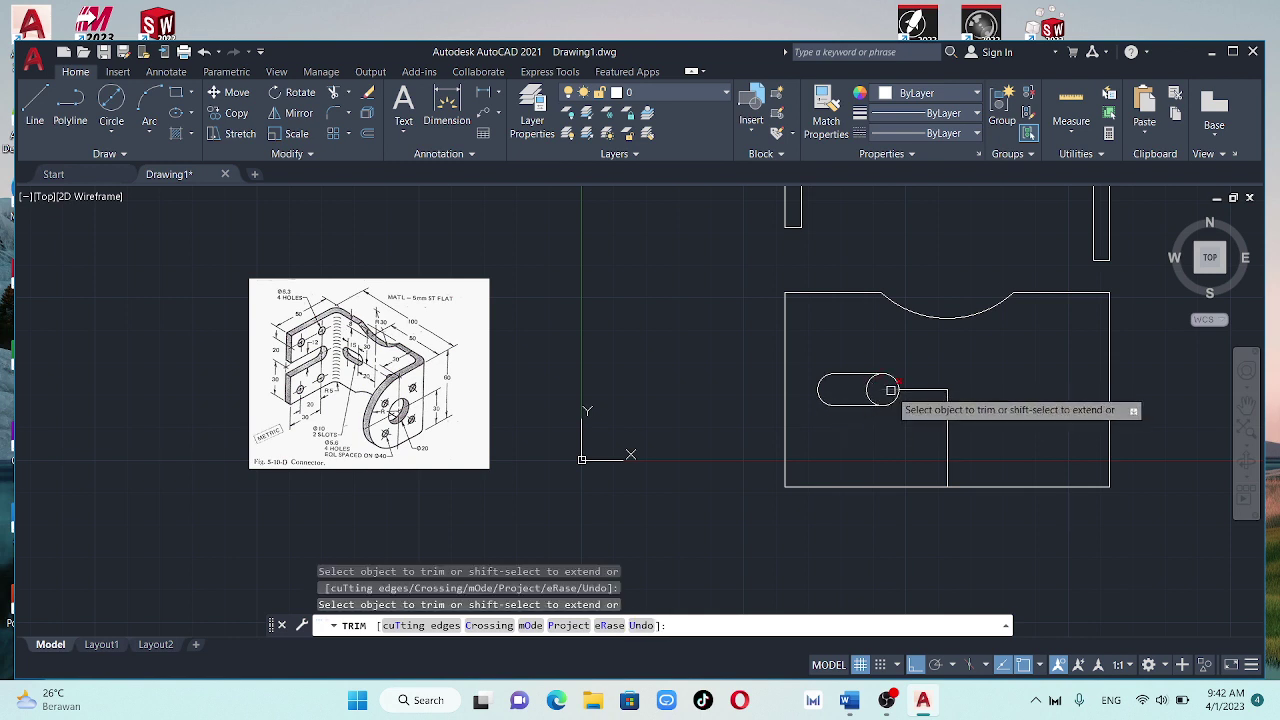
{"action": "left_click", "coordinate": [866, 389]}
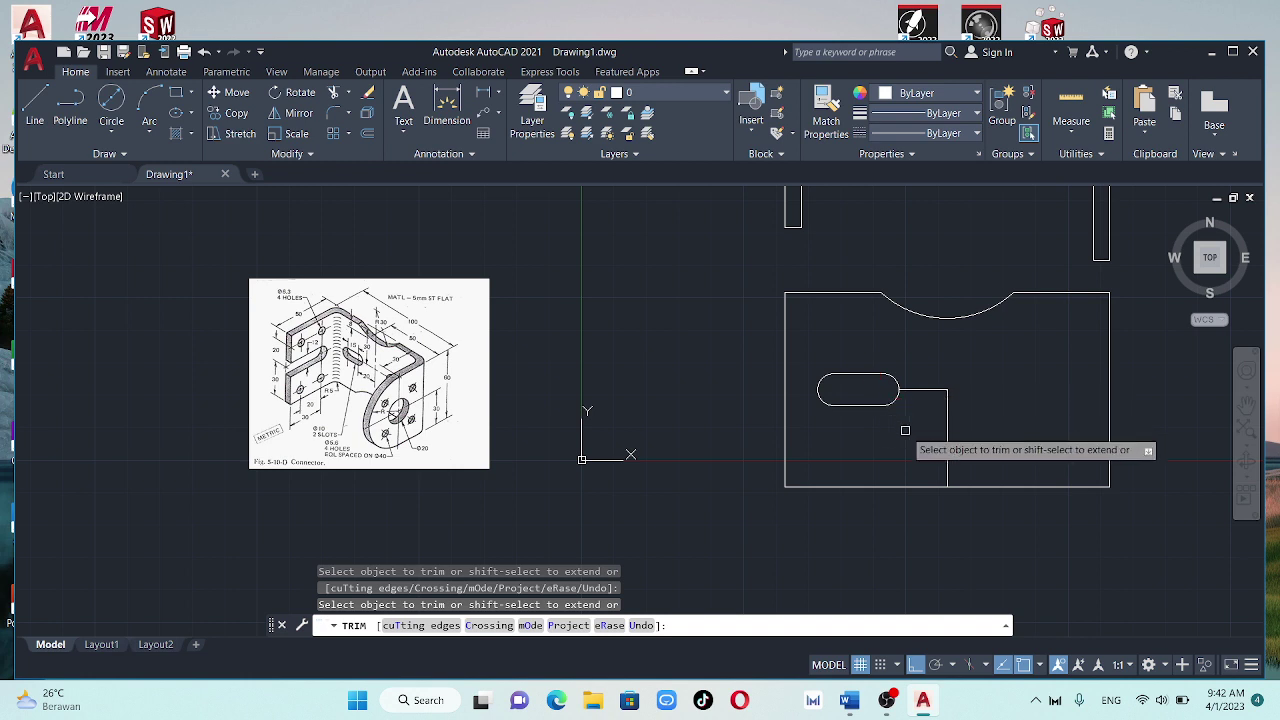
{"action": "left_click", "coordinate": [915, 390]}
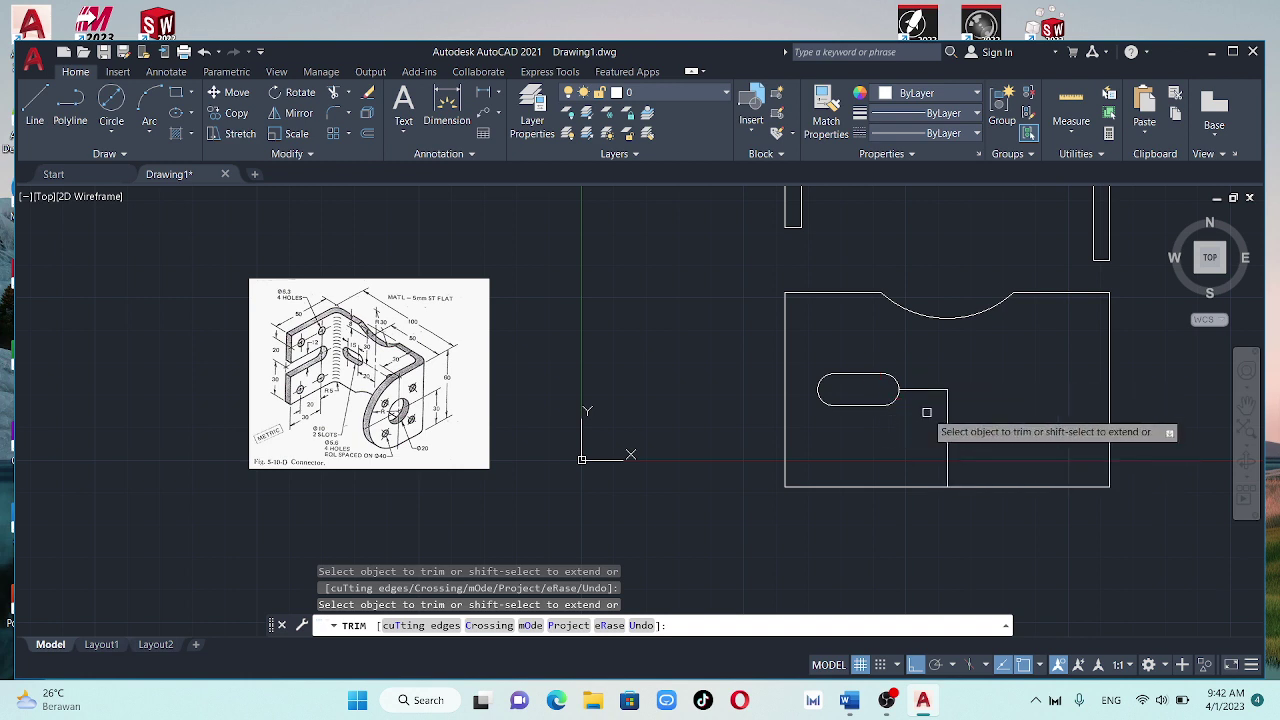
{"action": "left_click", "coordinate": [38, 105]}
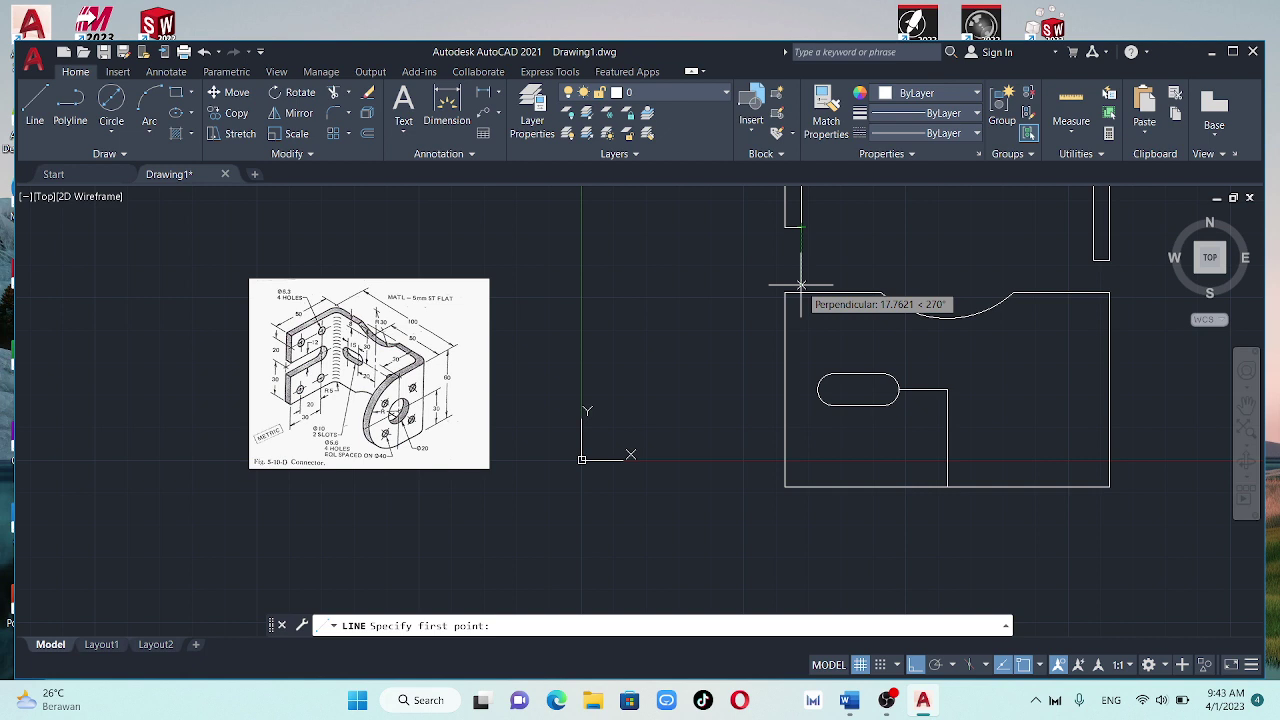
Attempt a tracked line offset 20 from the view's corner, cancelling each try
{"action": "type", "text": "20"}
{"action": "key", "text": "Return"}
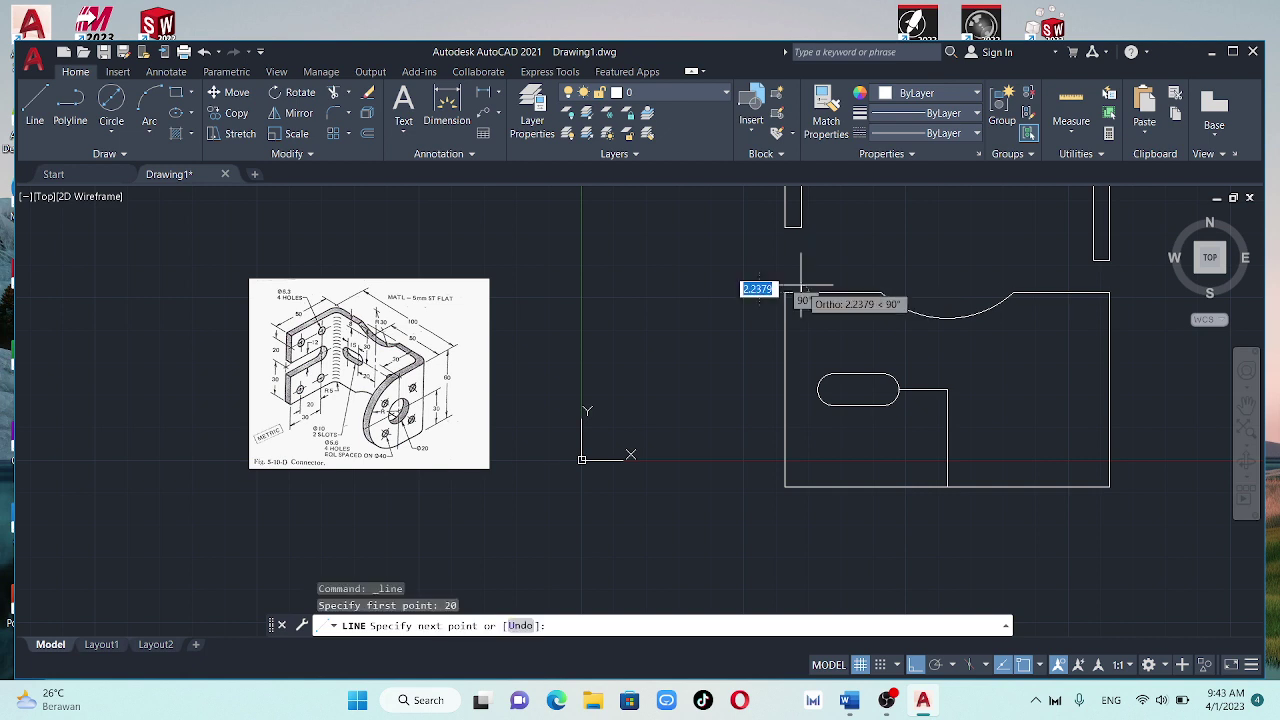
{"action": "left_click", "coordinate": [801, 487]}
{"action": "key", "text": "Escape"}
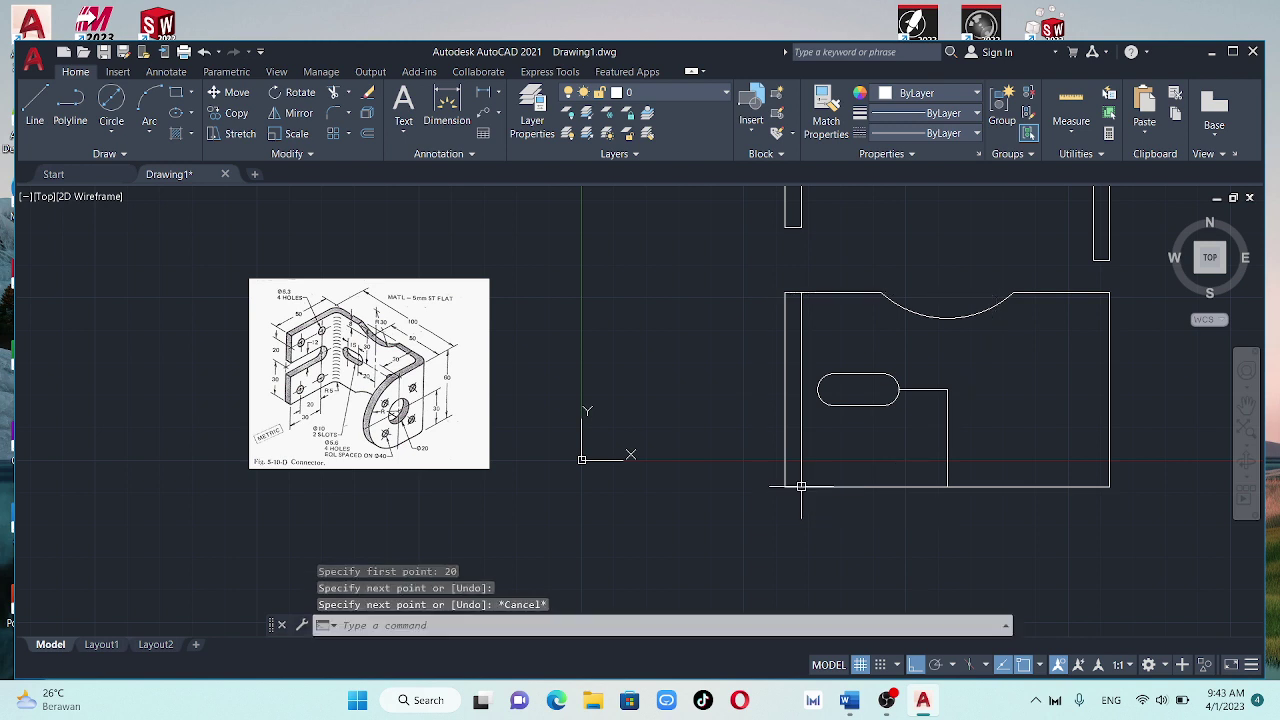
{"action": "key", "text": "Return"}
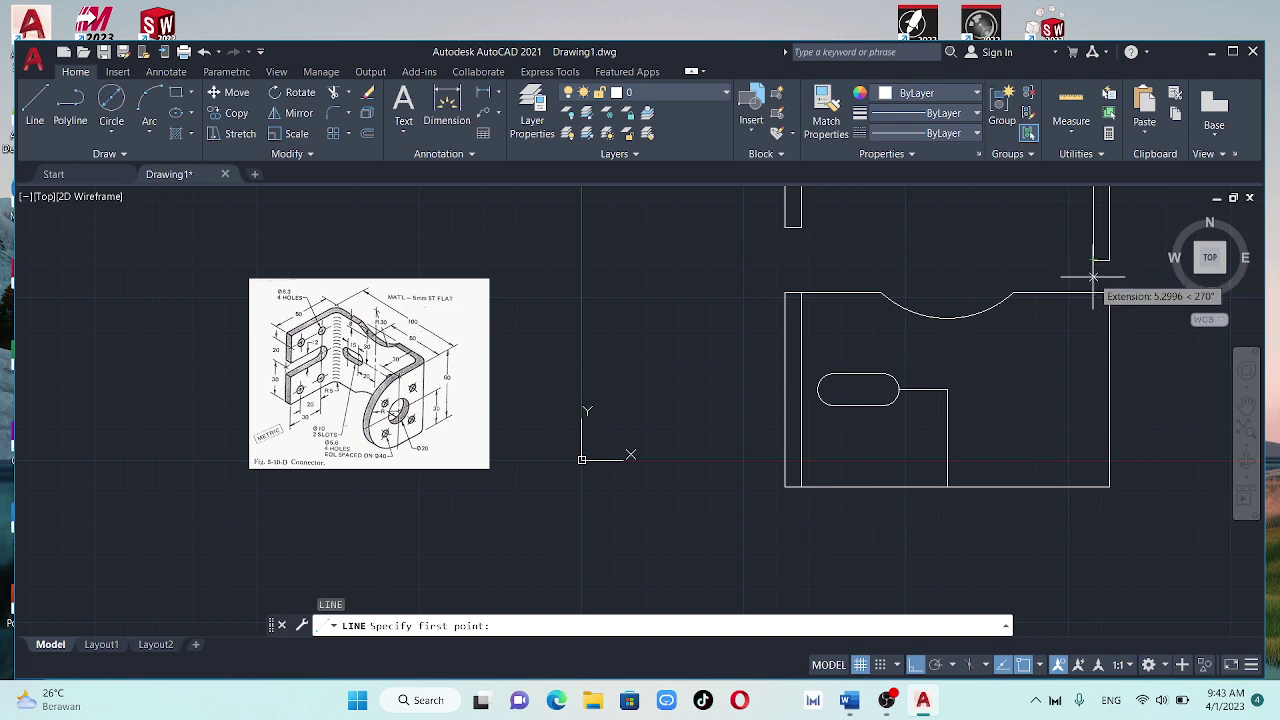
{"action": "type", "text": "20"}
{"action": "key", "text": "Return"}
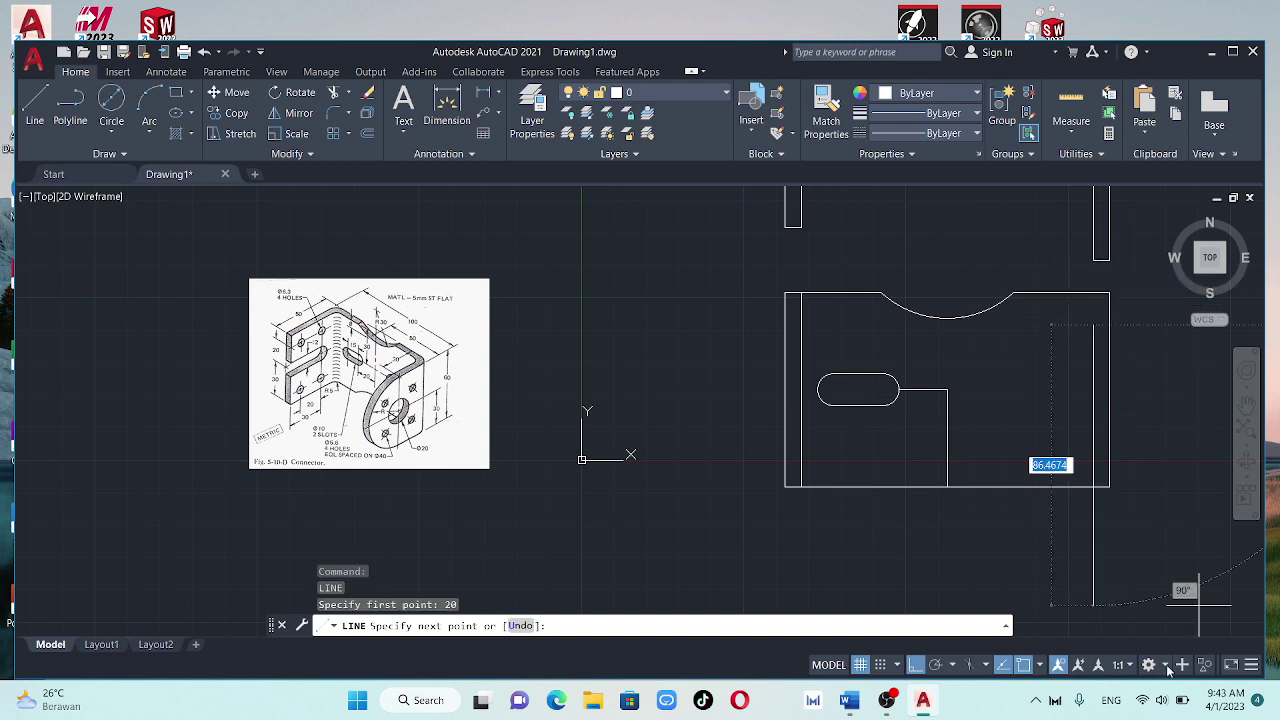
{"action": "key", "text": "Escape"}
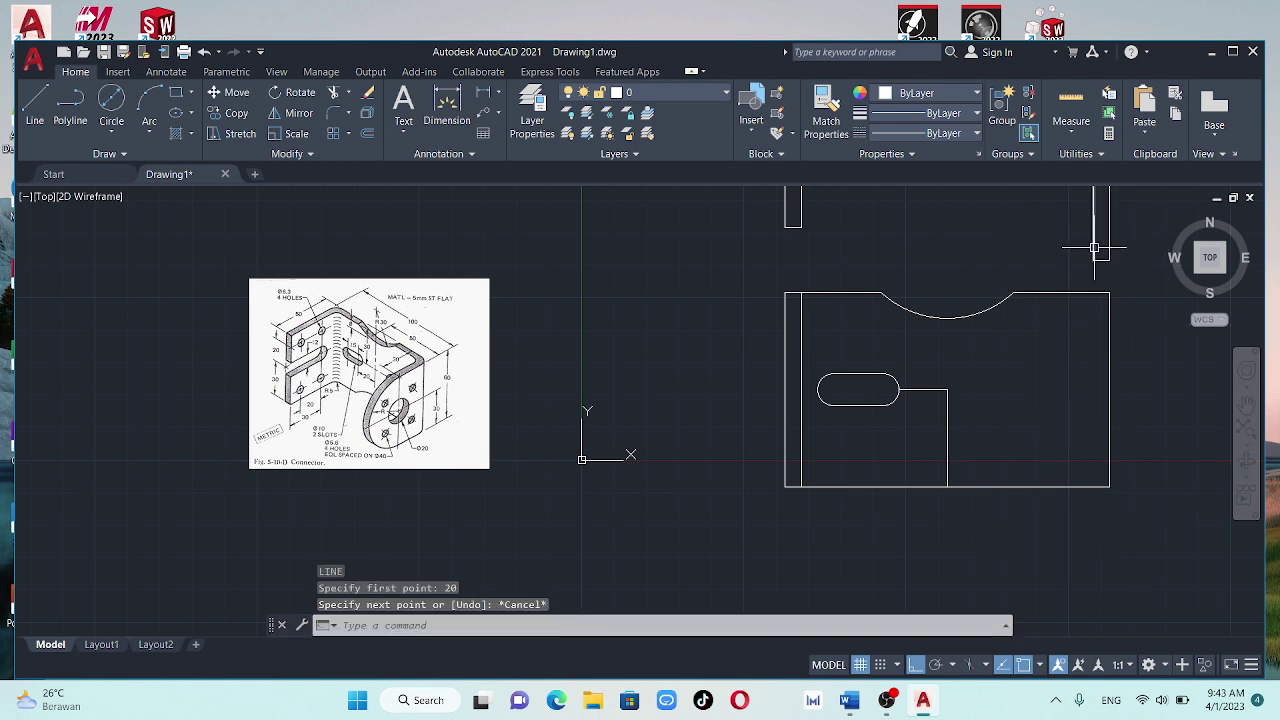
{"action": "key", "text": "Return"}
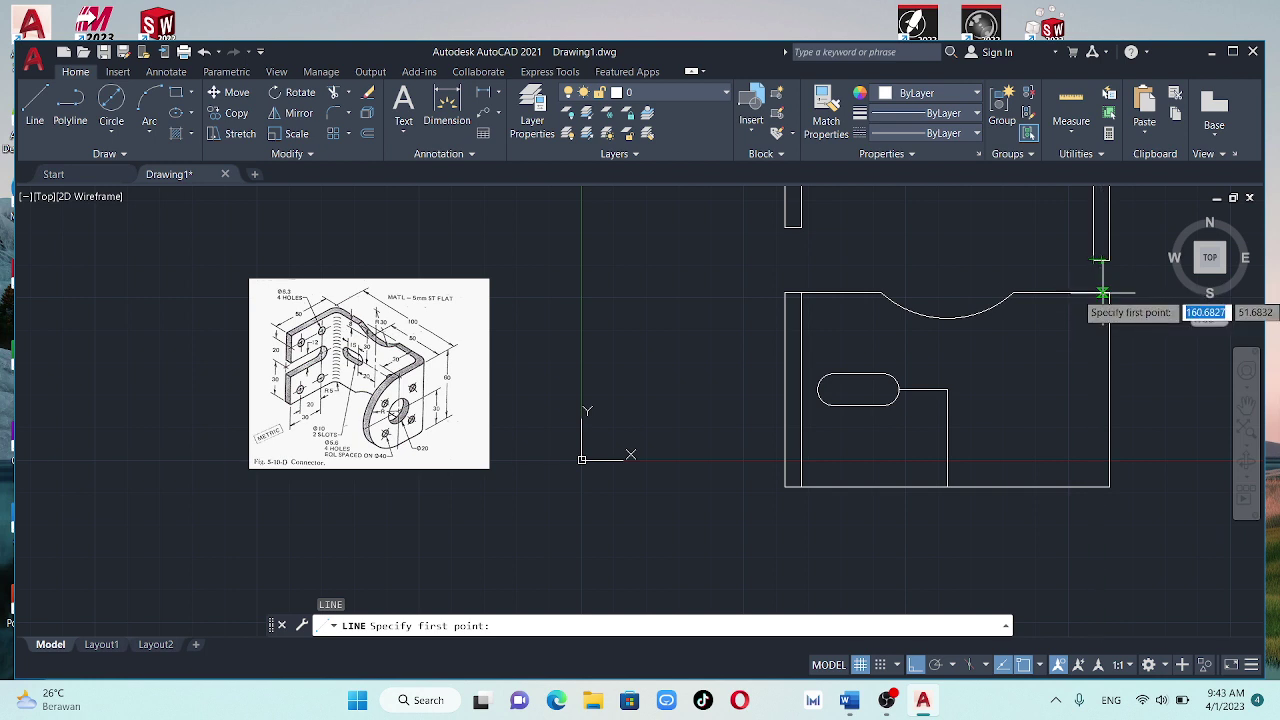
{"action": "key", "text": "Escape"}
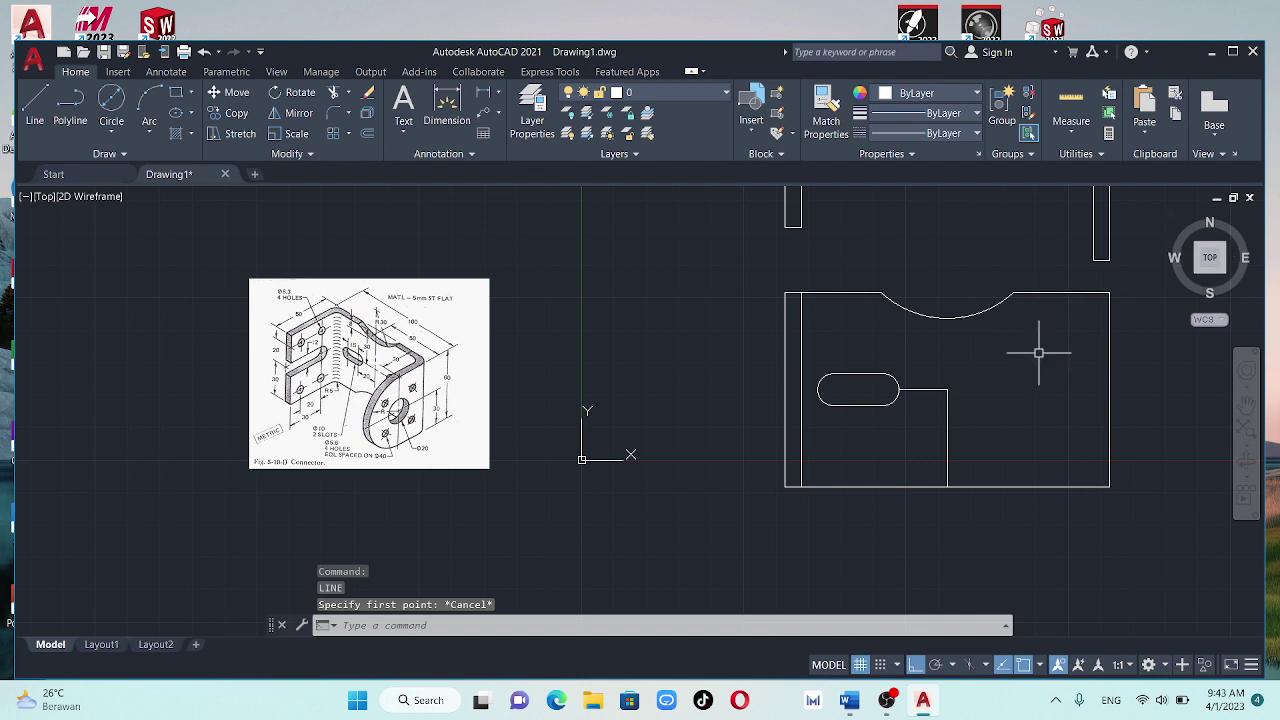
Draw a vertical line 5 units in from the right-side view's right edge, from top to bottom
{"action": "key", "text": "space"}
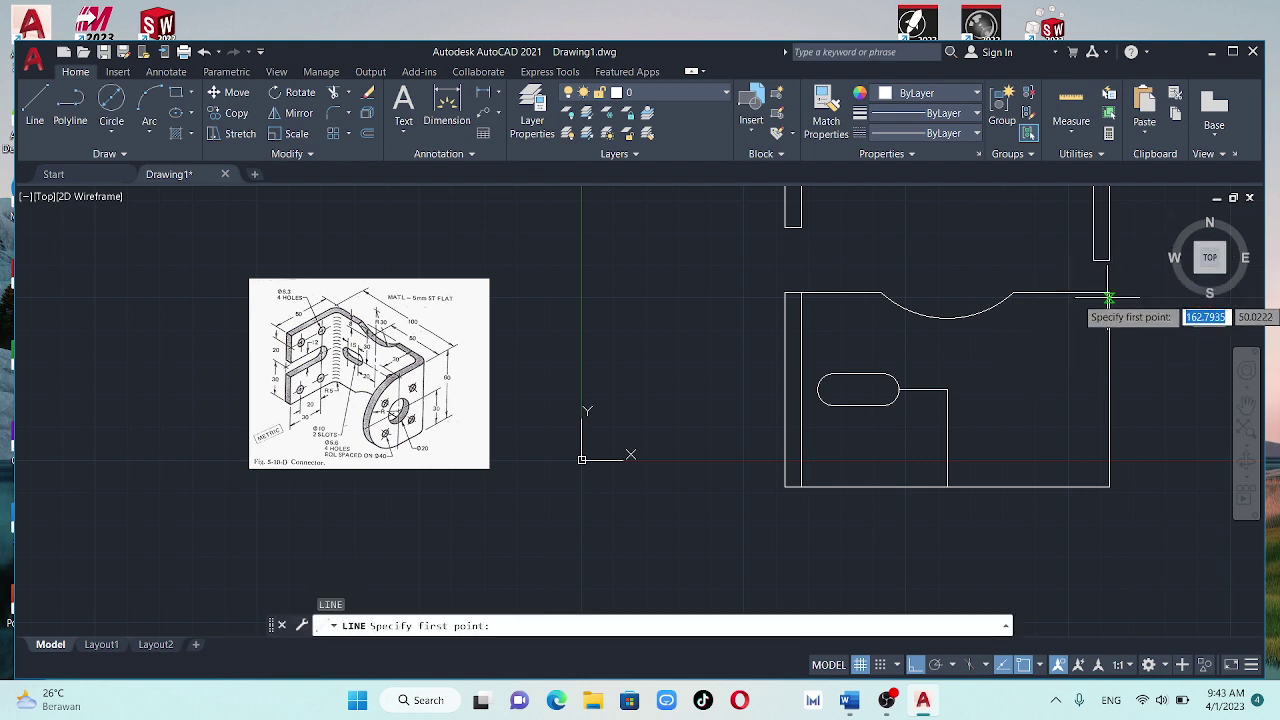
{"action": "left_click", "coordinate": [1110, 292]}
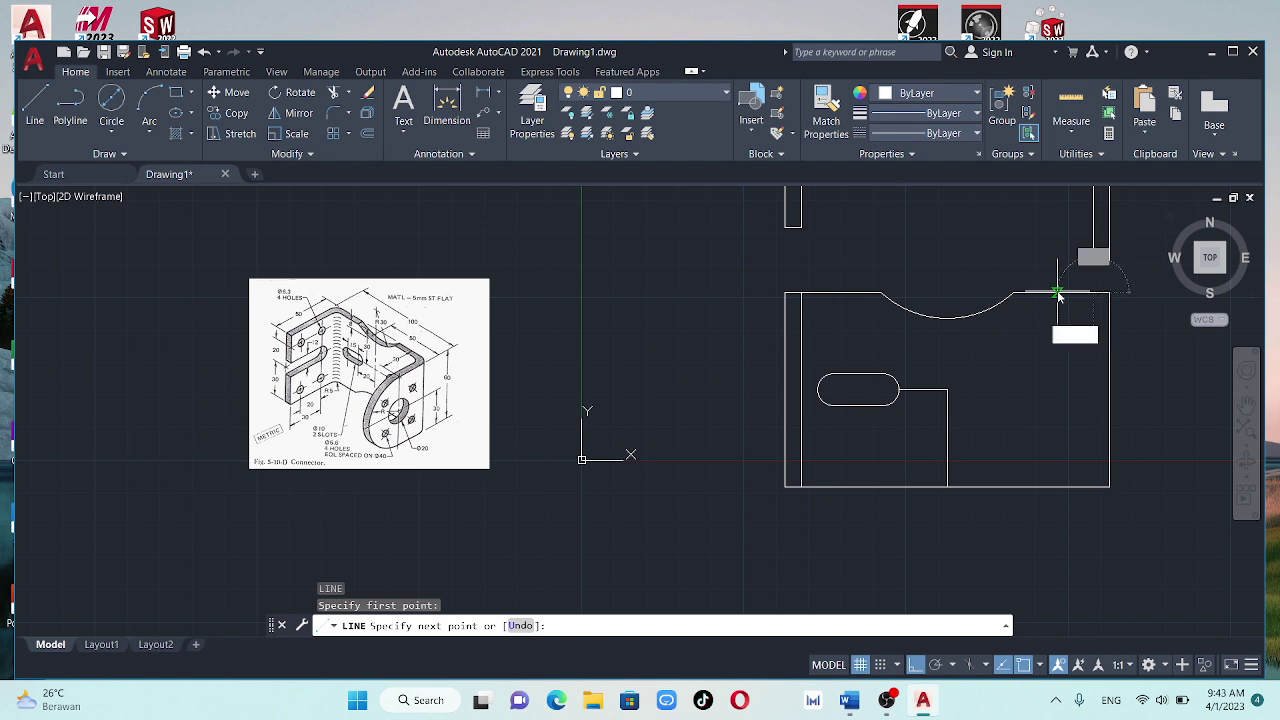
{"action": "key", "text": "Return"}
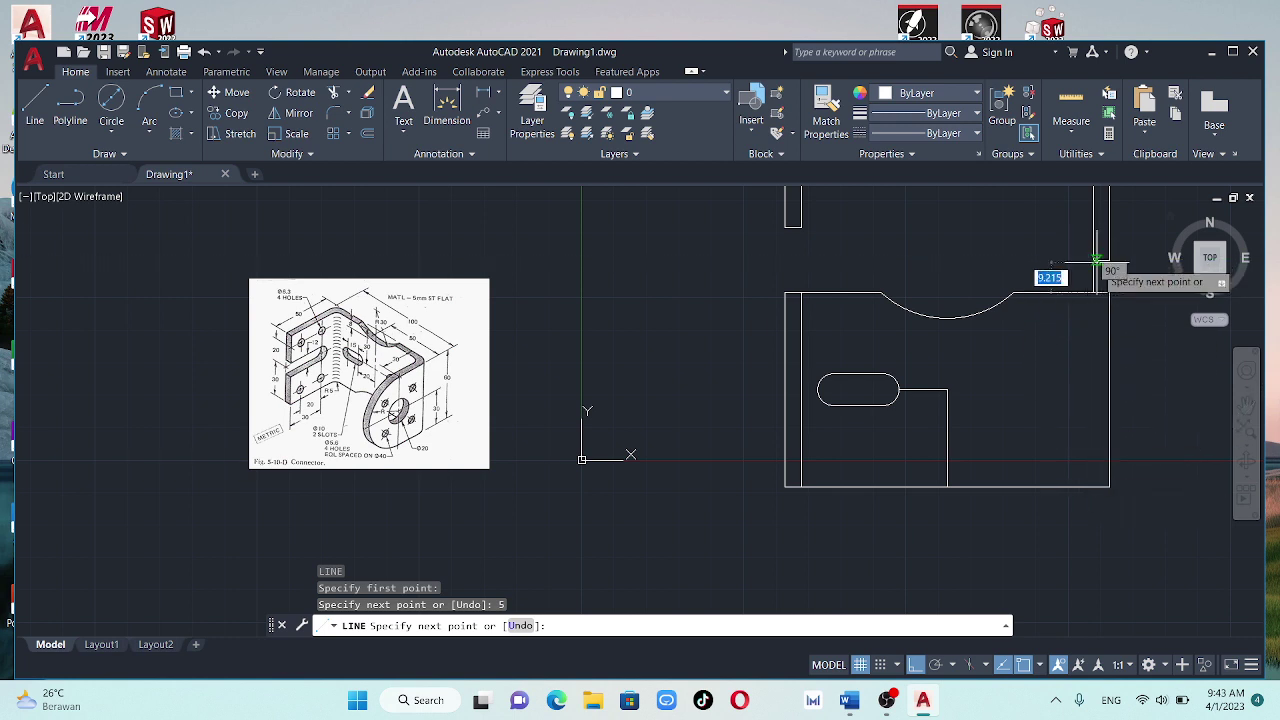
{"action": "left_click", "coordinate": [1093, 487]}
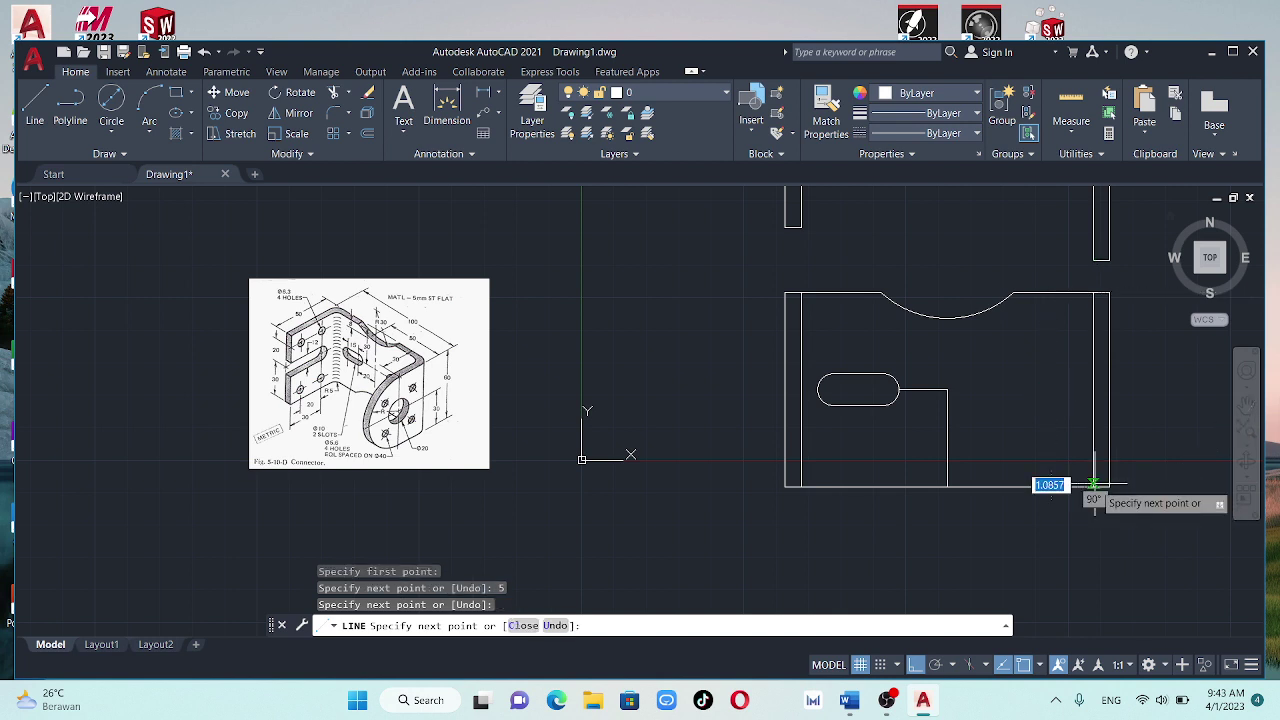
{"action": "key", "text": "Escape"}
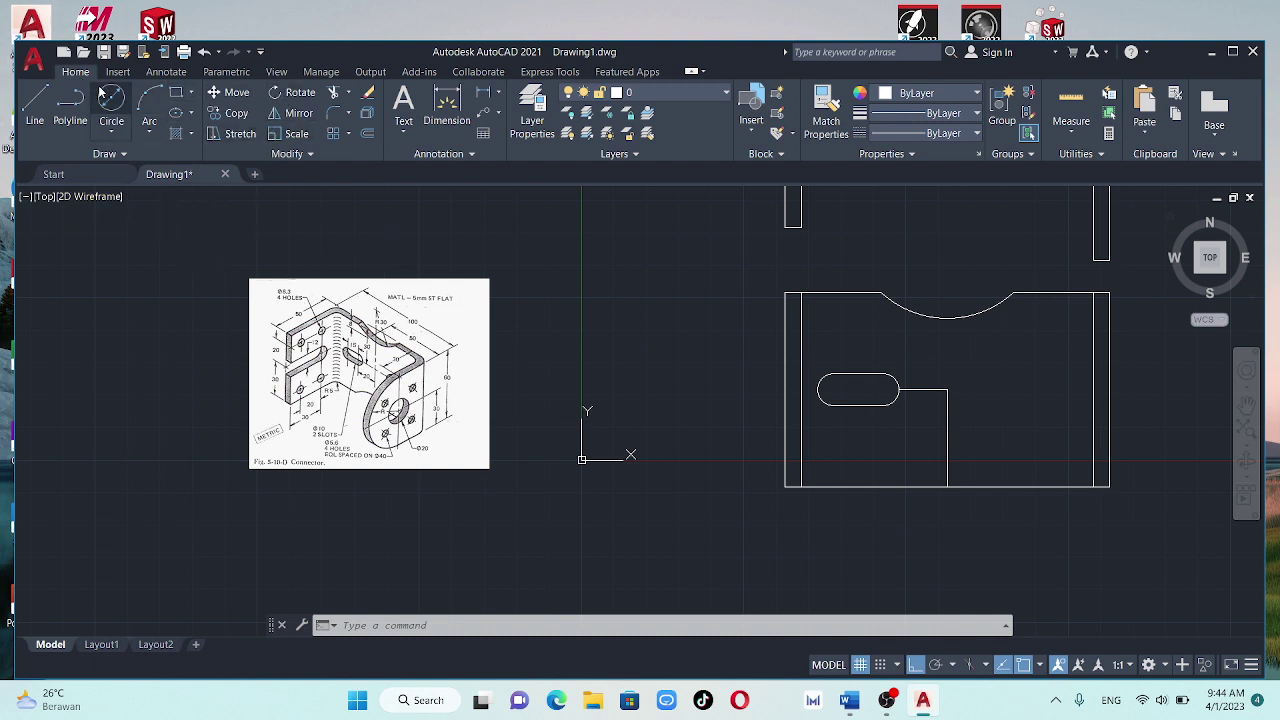
Mirror the top arc about a horizontal axis, keeping the original arc
{"action": "left_click", "coordinate": [293, 114]}
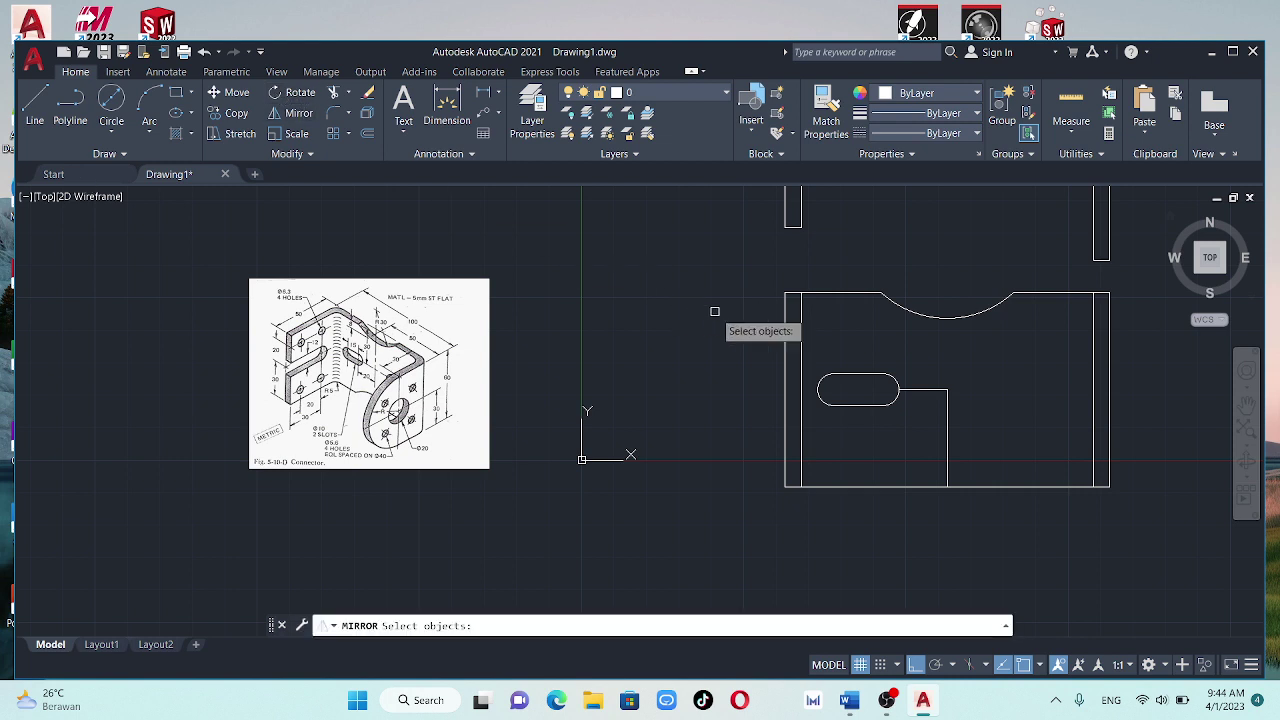
{"action": "left_click", "coordinate": [944, 314]}
{"action": "left_click", "coordinate": [945, 317]}
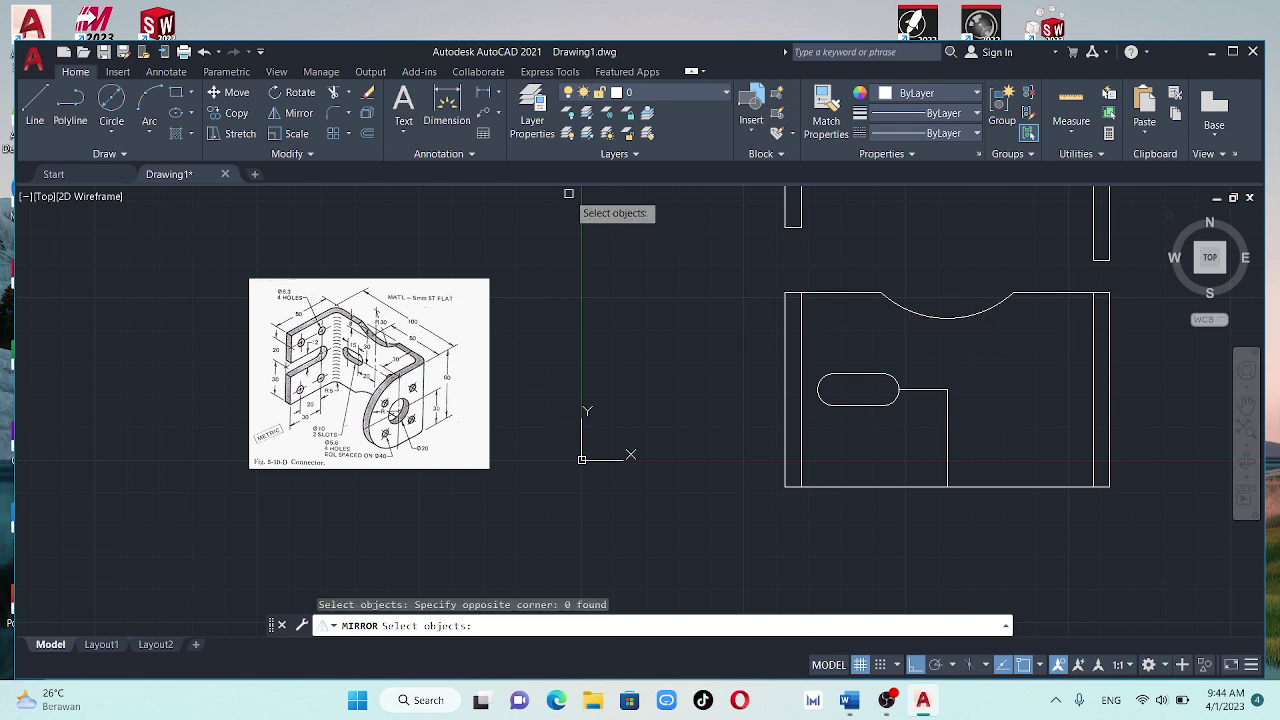
{"action": "left_click", "coordinate": [228, 92]}
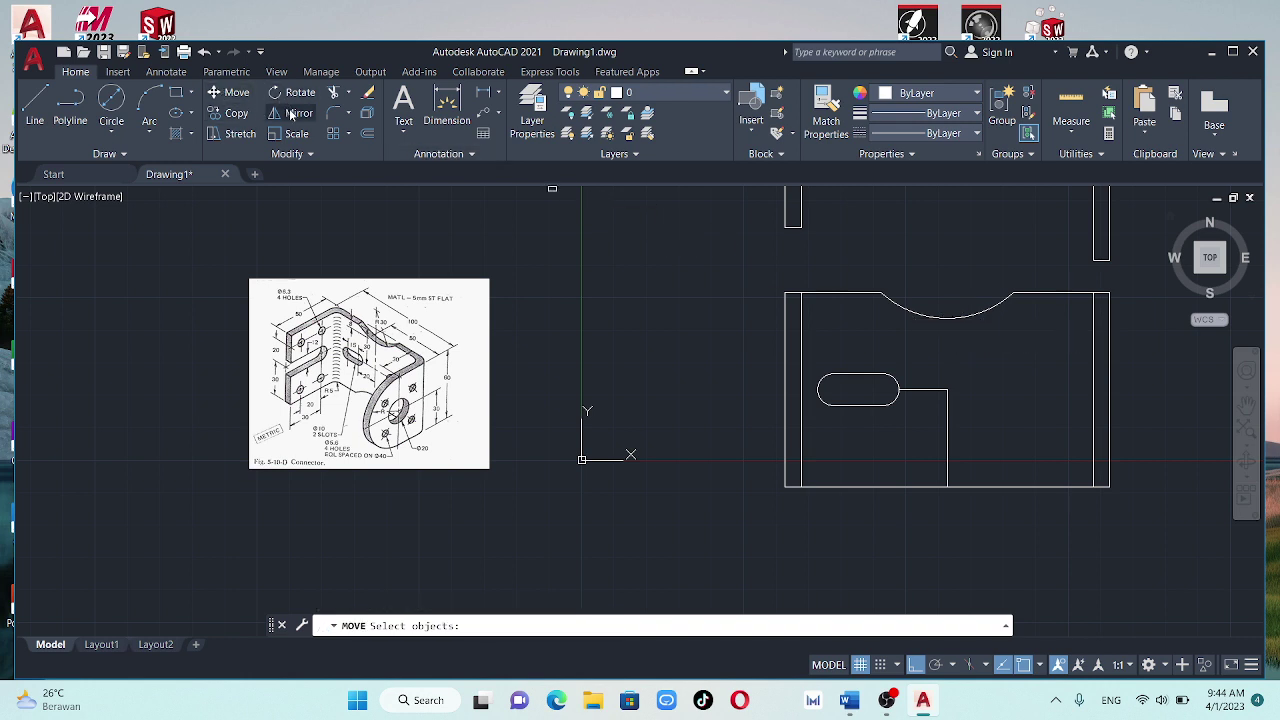
{"action": "left_click", "coordinate": [932, 311]}
{"action": "key", "text": "Return"}
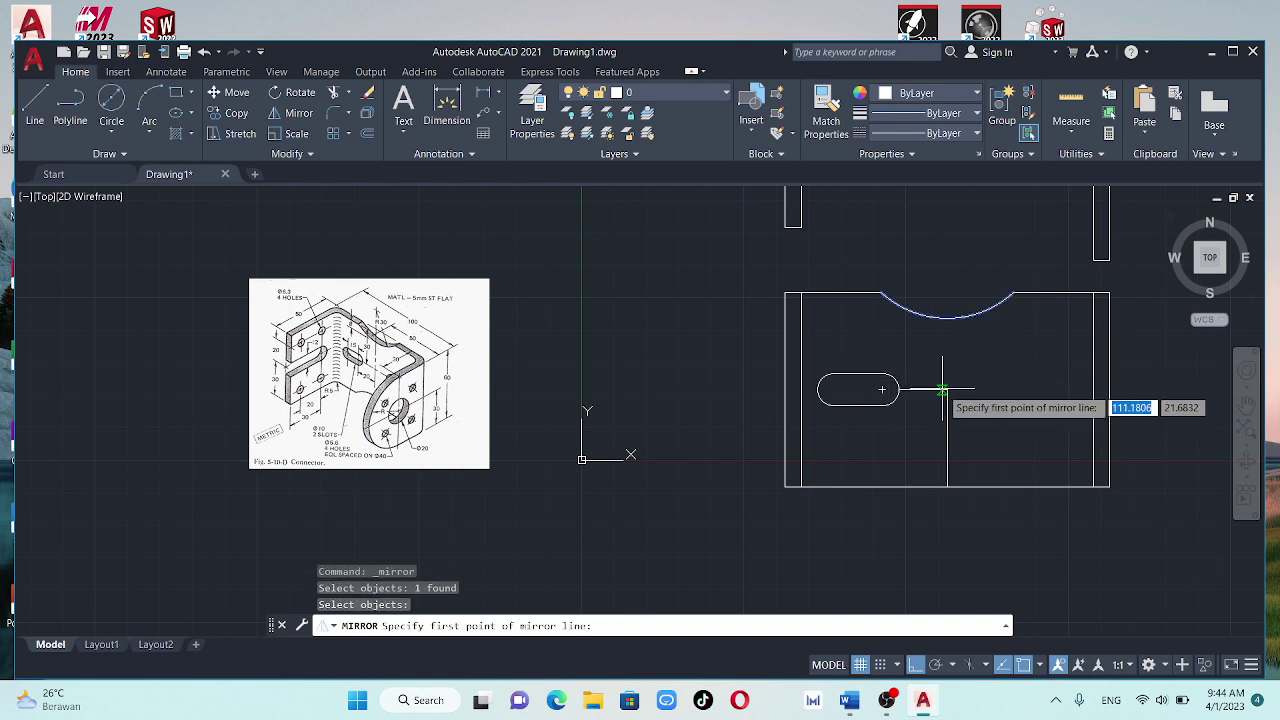
{"action": "left_click", "coordinate": [947, 389]}
{"action": "left_click", "coordinate": [947, 389]}
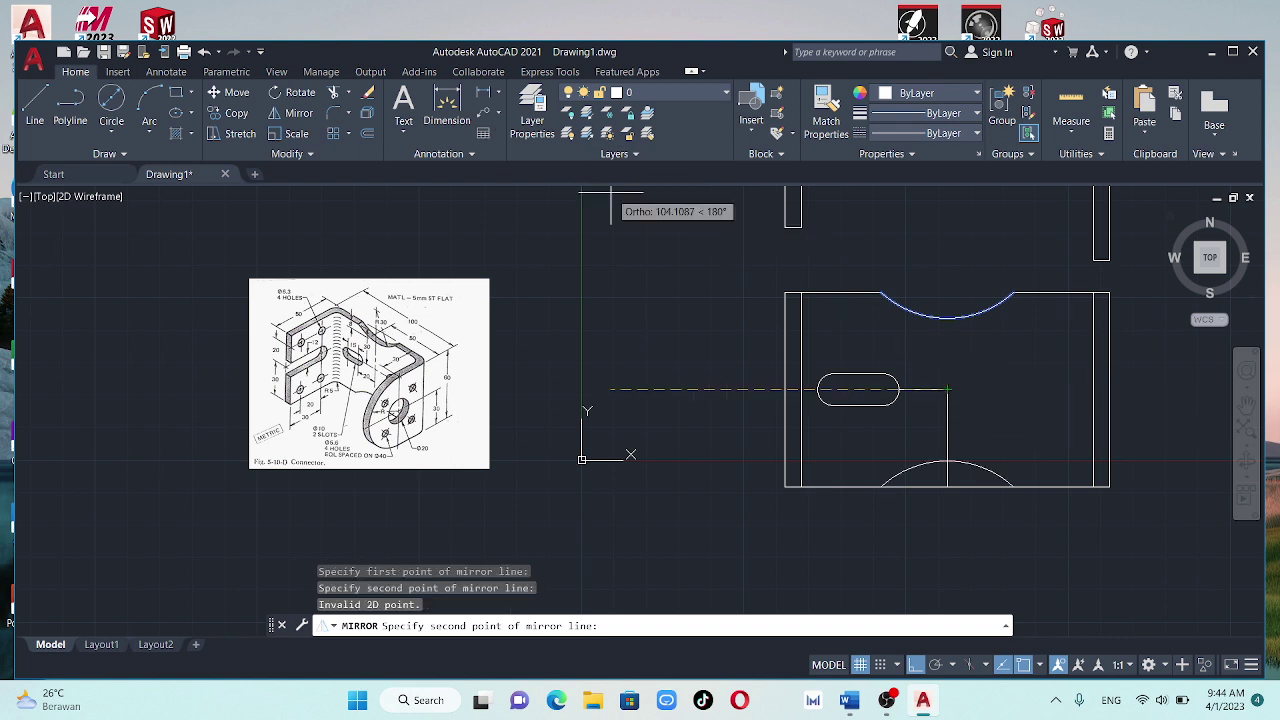
{"action": "left_click", "coordinate": [639, 313]}
{"action": "key", "text": "Down"}
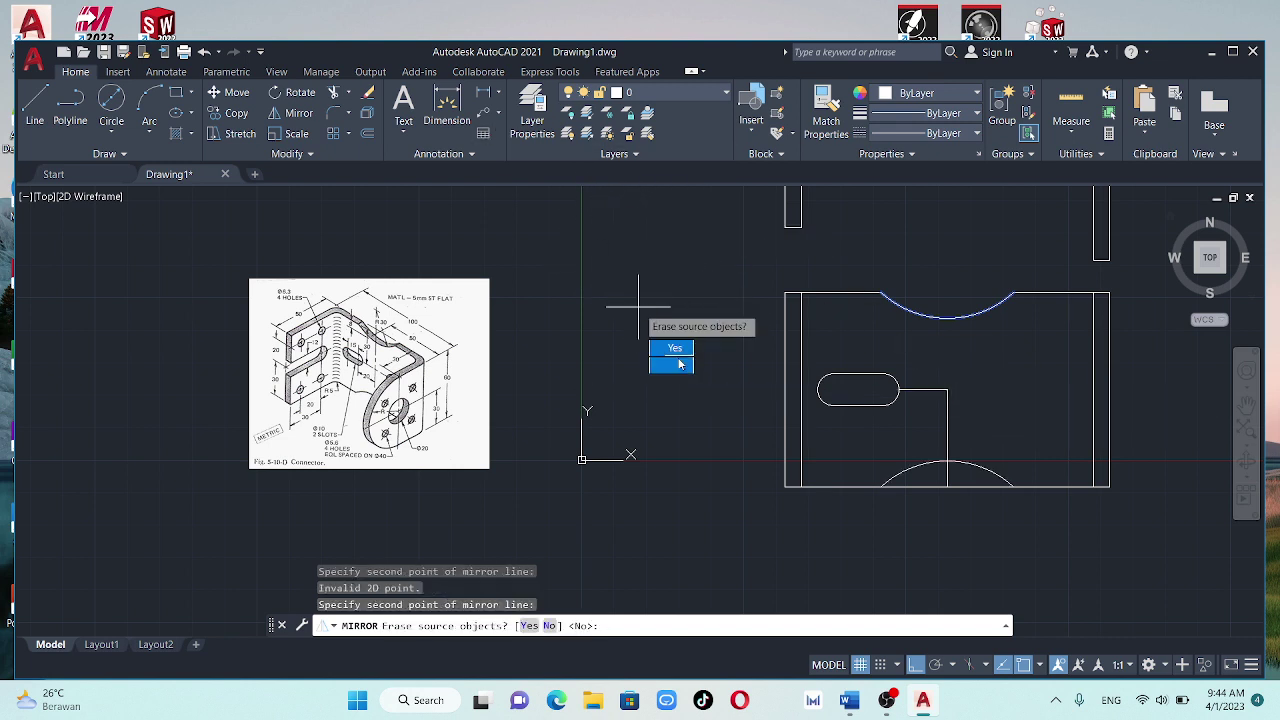
{"action": "key", "text": "Return"}
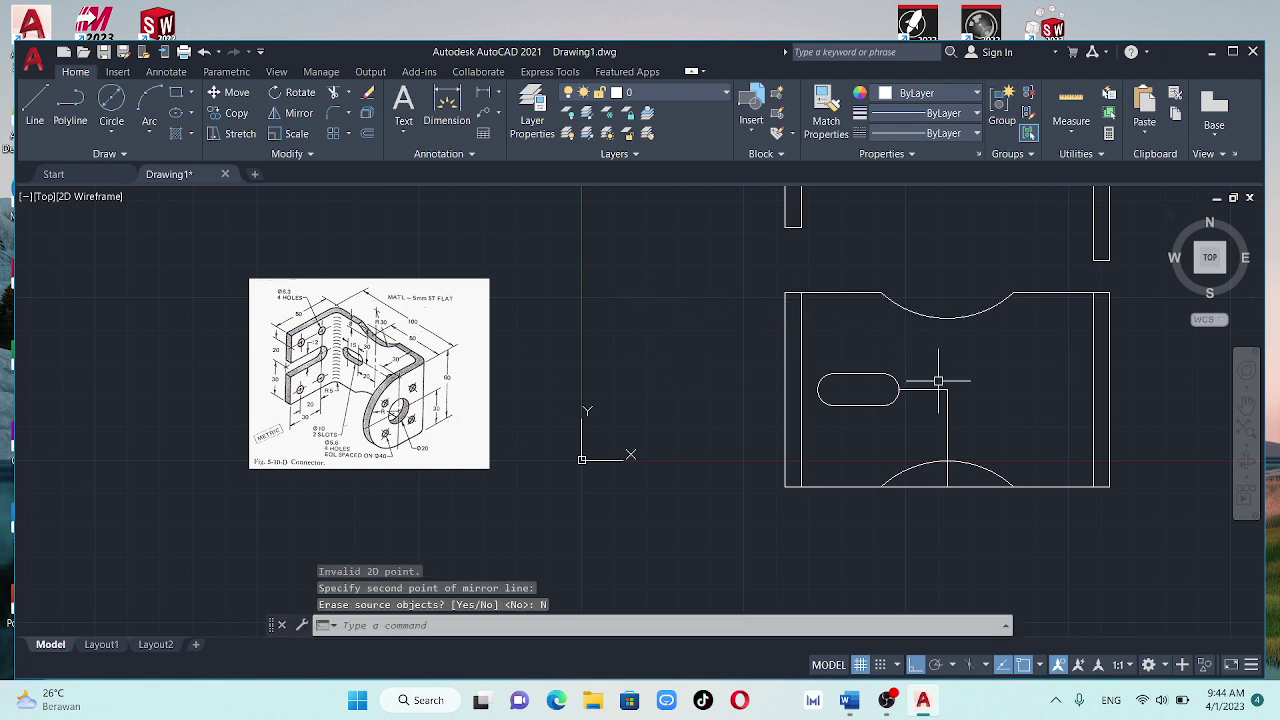
Mirror the left slot and its line about the plate's vertical centre line, keeping the original
{"action": "left_click", "coordinate": [298, 113]}
{"action": "left_click", "coordinate": [869, 373]}
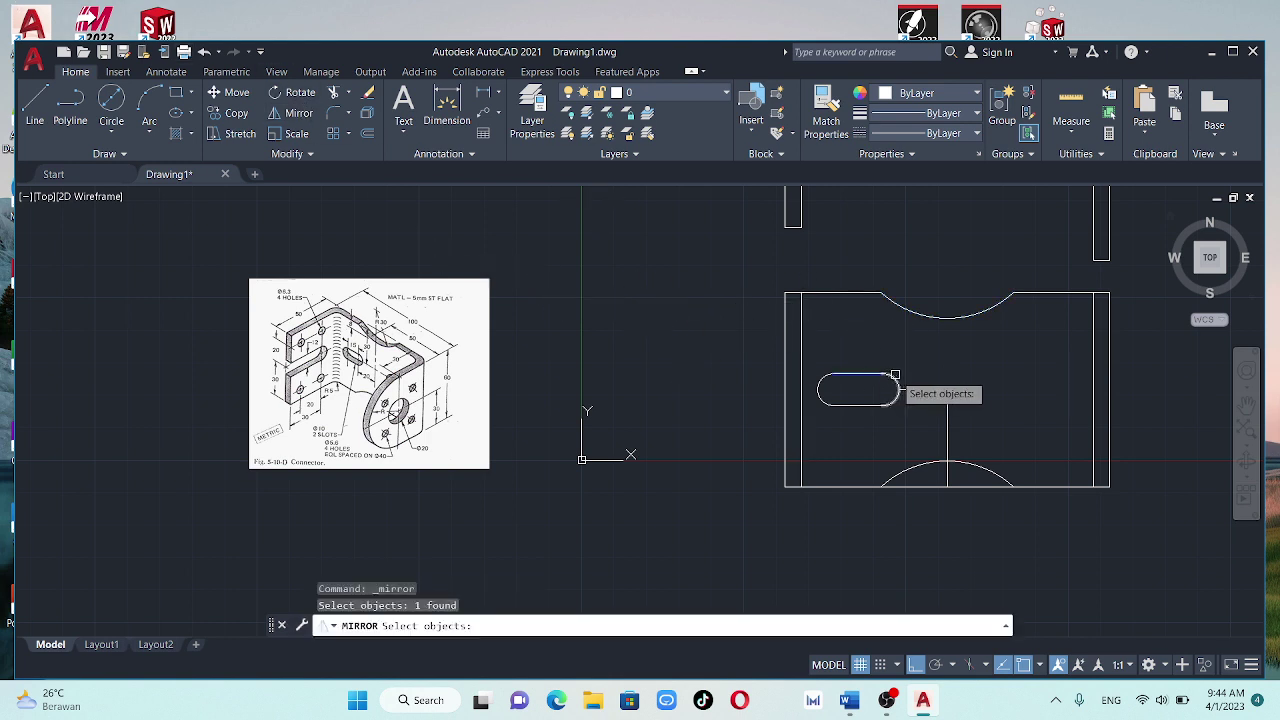
{"action": "left_click", "coordinate": [908, 366]}
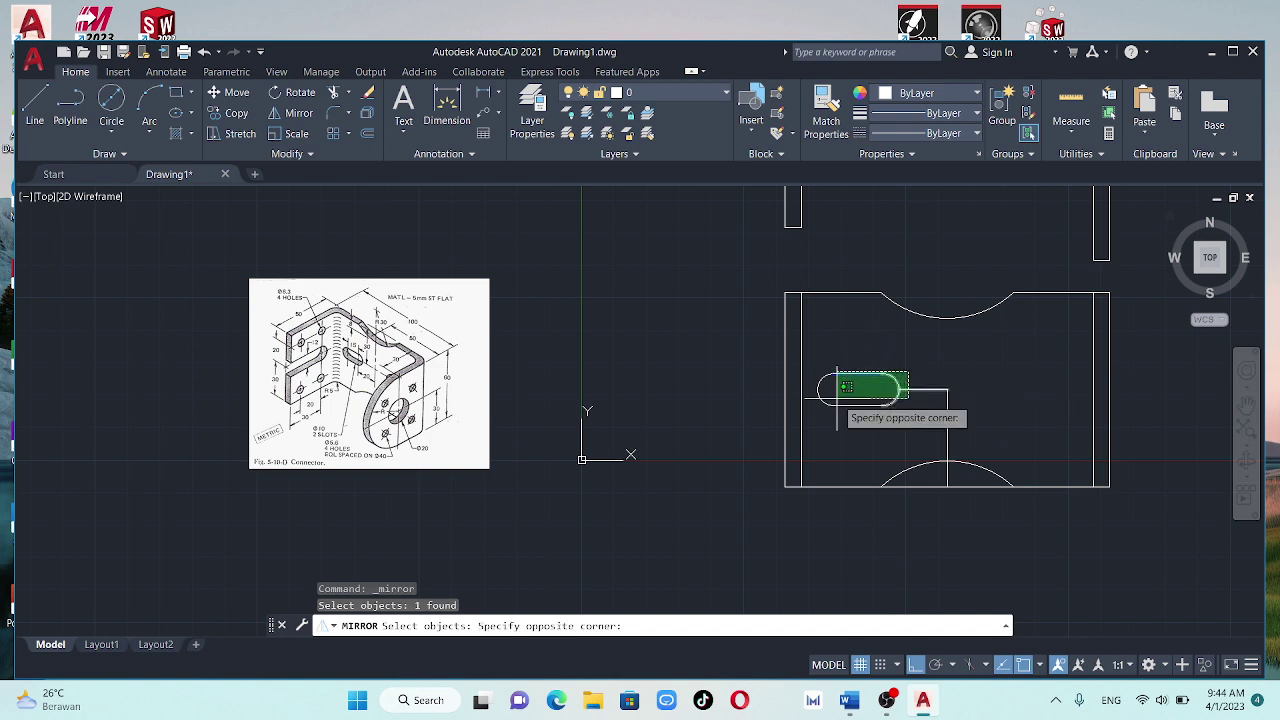
{"action": "left_click", "coordinate": [822, 400]}
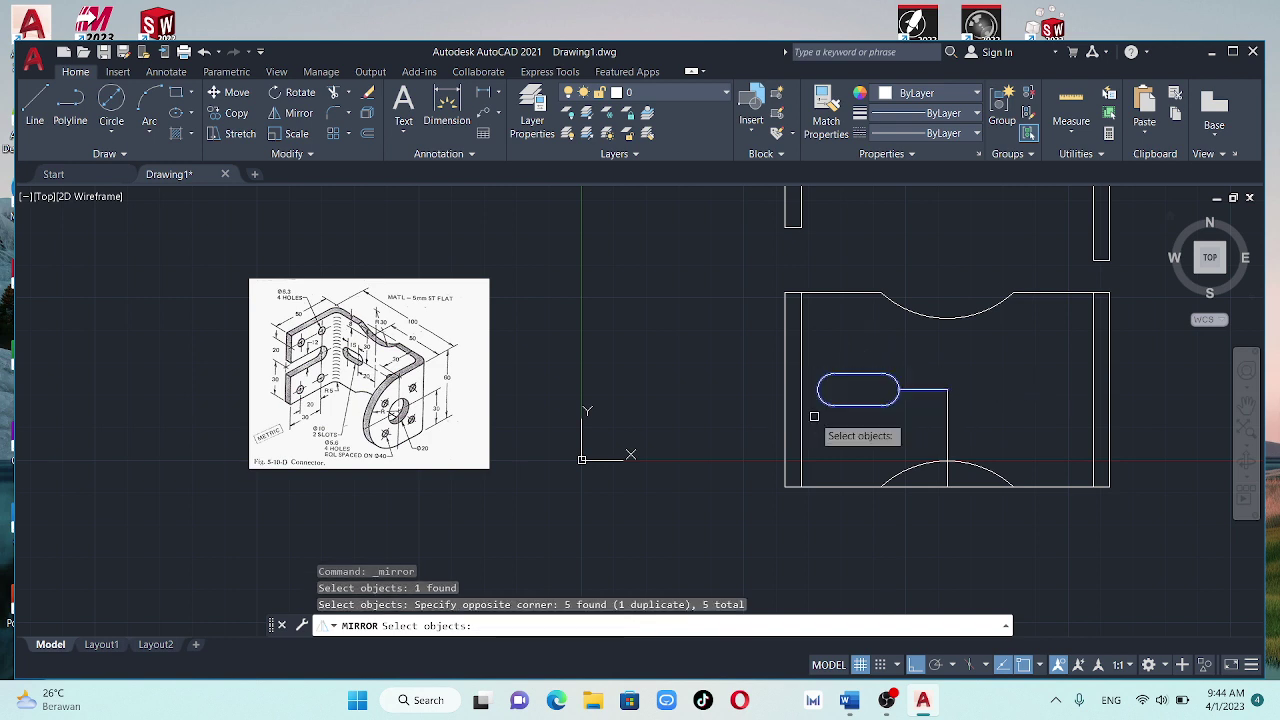
{"action": "key", "text": "Return"}
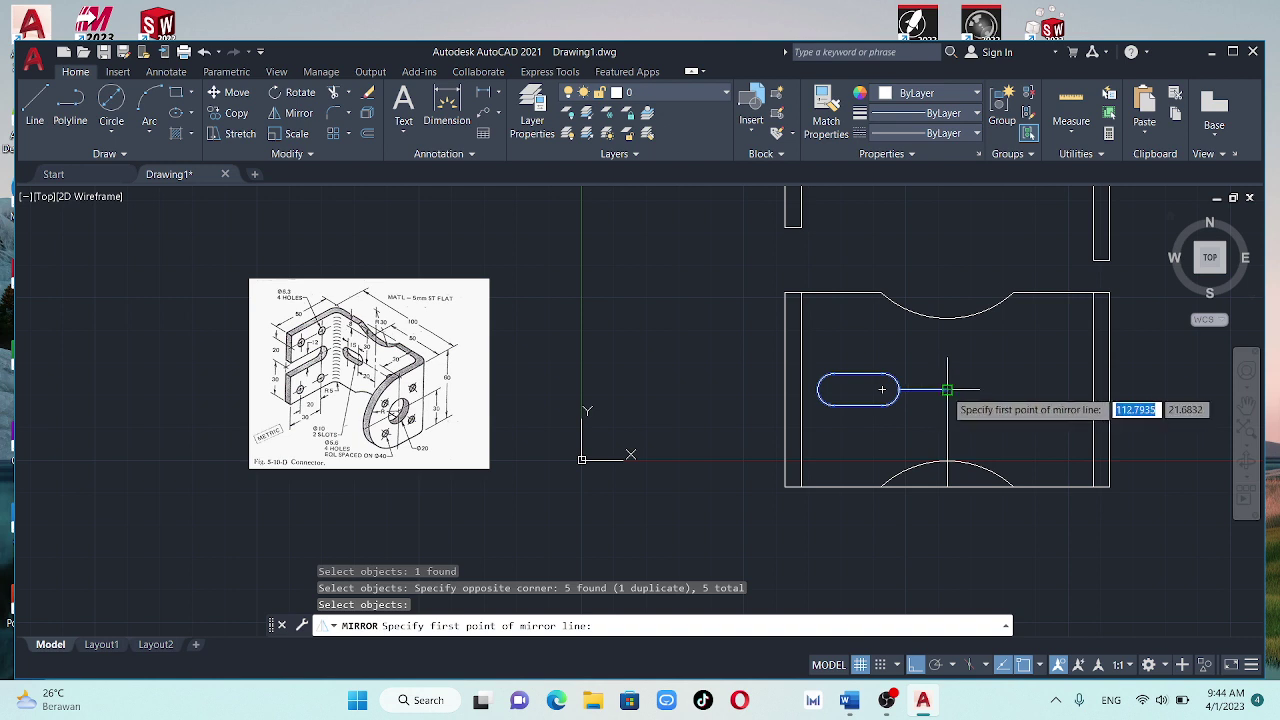
{"action": "left_click", "coordinate": [947, 390]}
{"action": "left_click", "coordinate": [947, 390]}
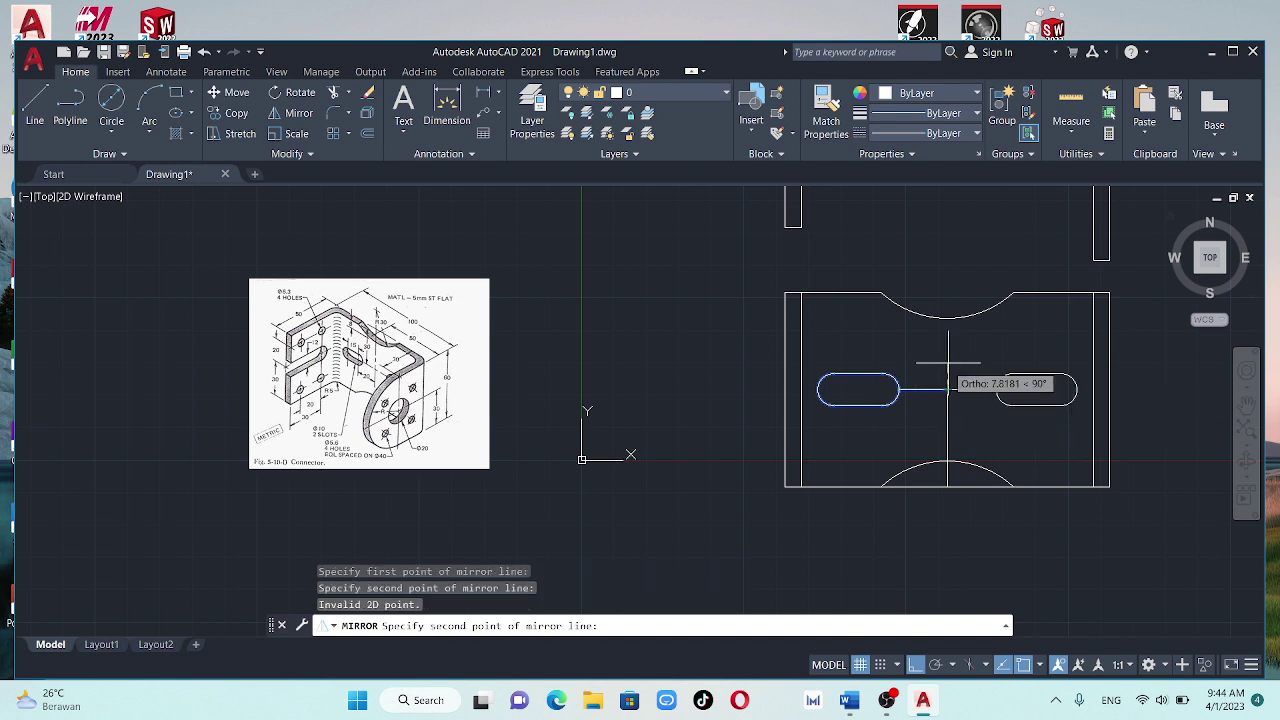
{"action": "left_click", "coordinate": [948, 361]}
{"action": "left_click", "coordinate": [983, 418]}
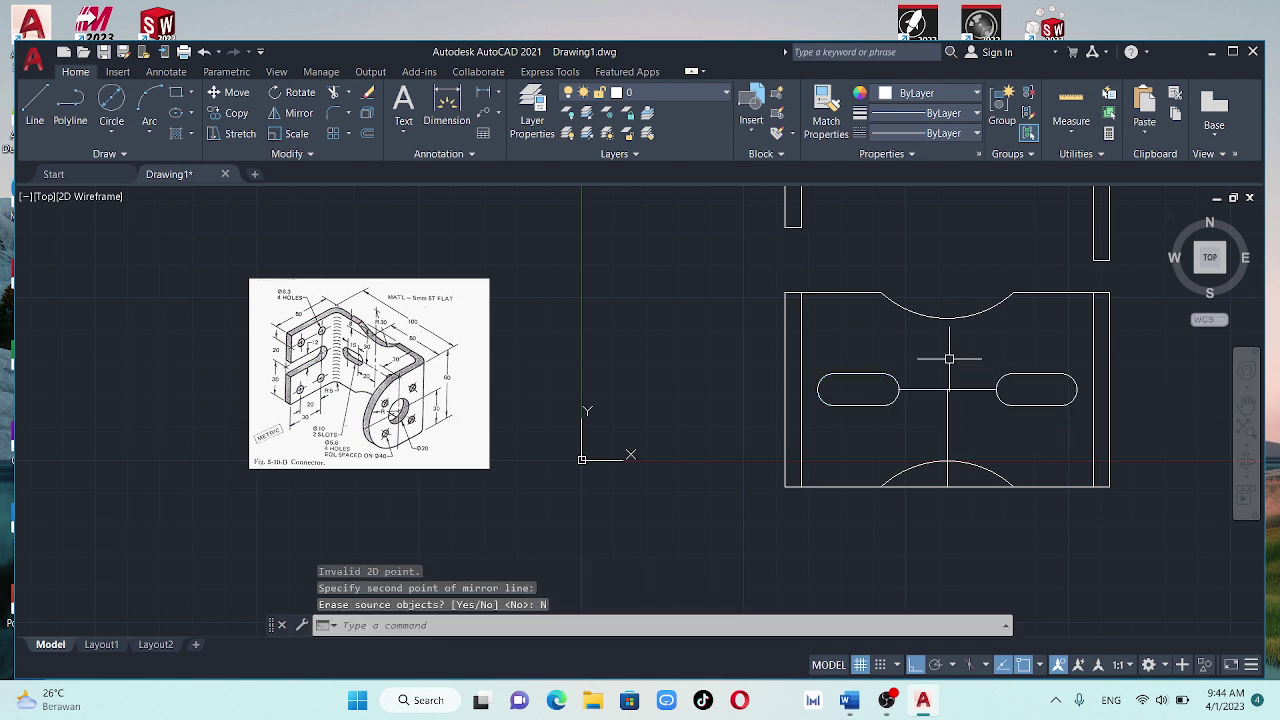
Trim the leftover construction segments between the two slots and around the bottom notch
{"action": "left_click", "coordinate": [340, 92]}
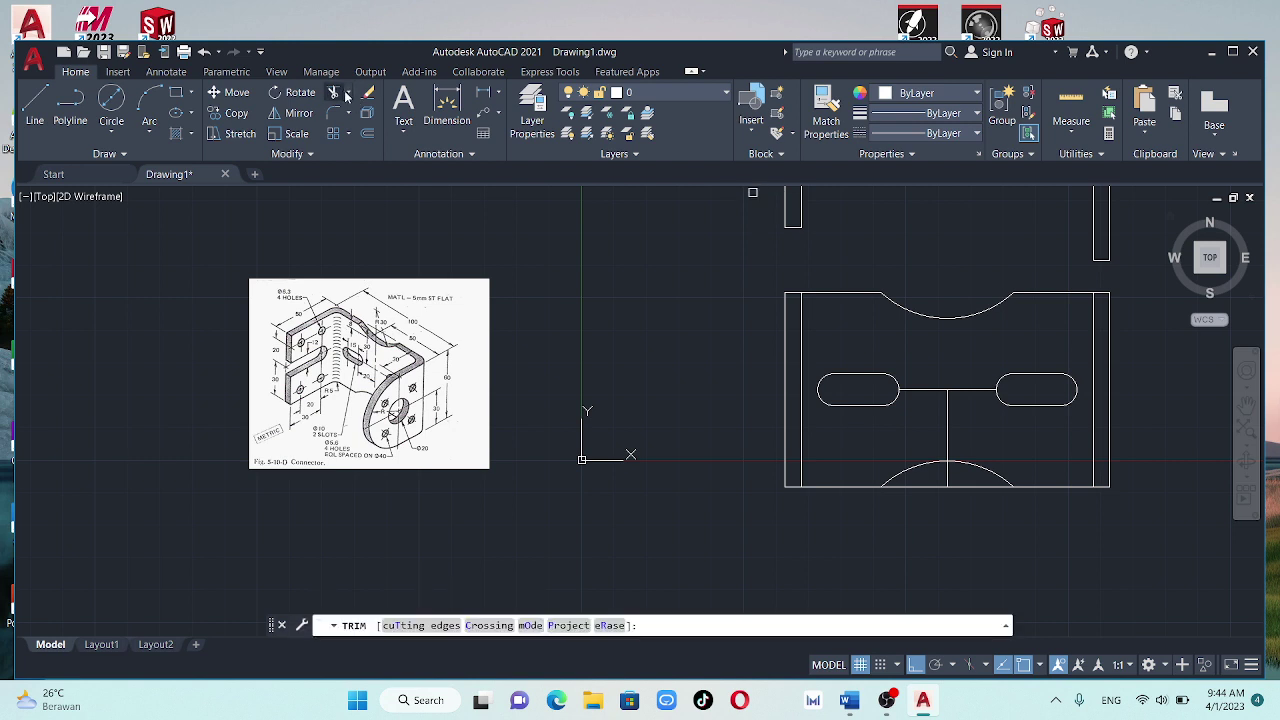
{"action": "left_click", "coordinate": [916, 388]}
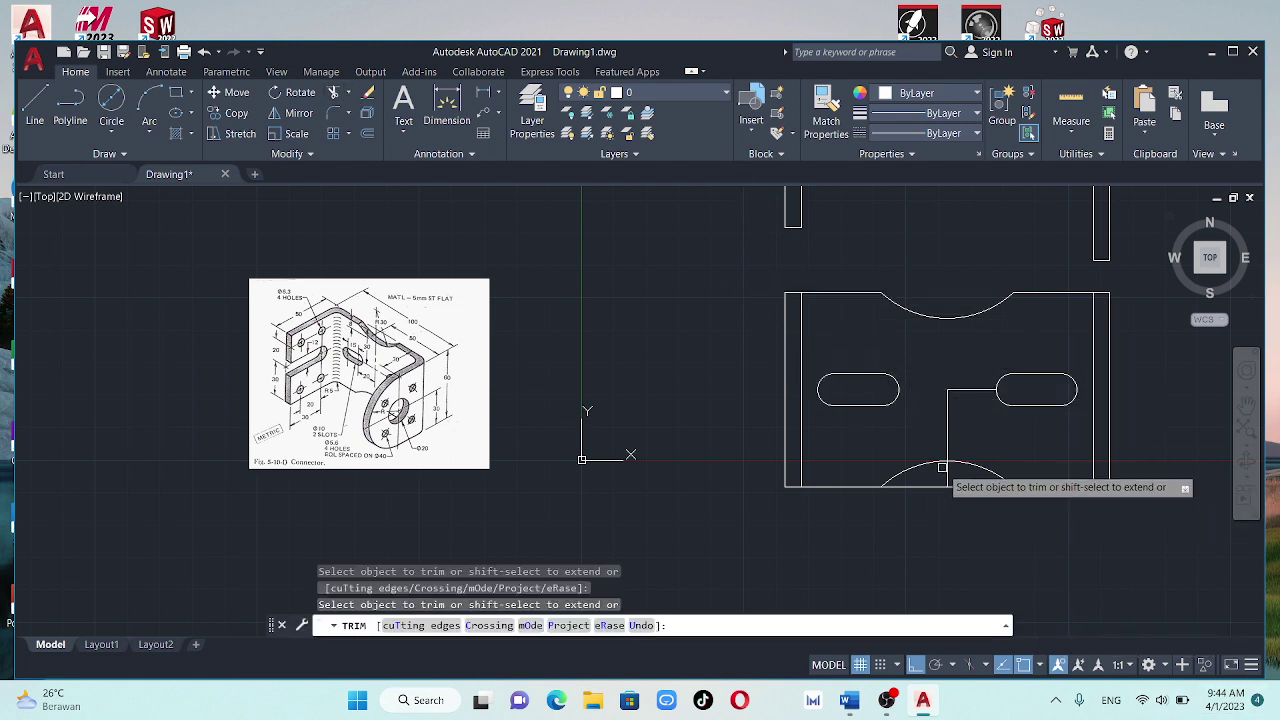
{"action": "left_click", "coordinate": [938, 465]}
{"action": "left_click", "coordinate": [974, 472]}
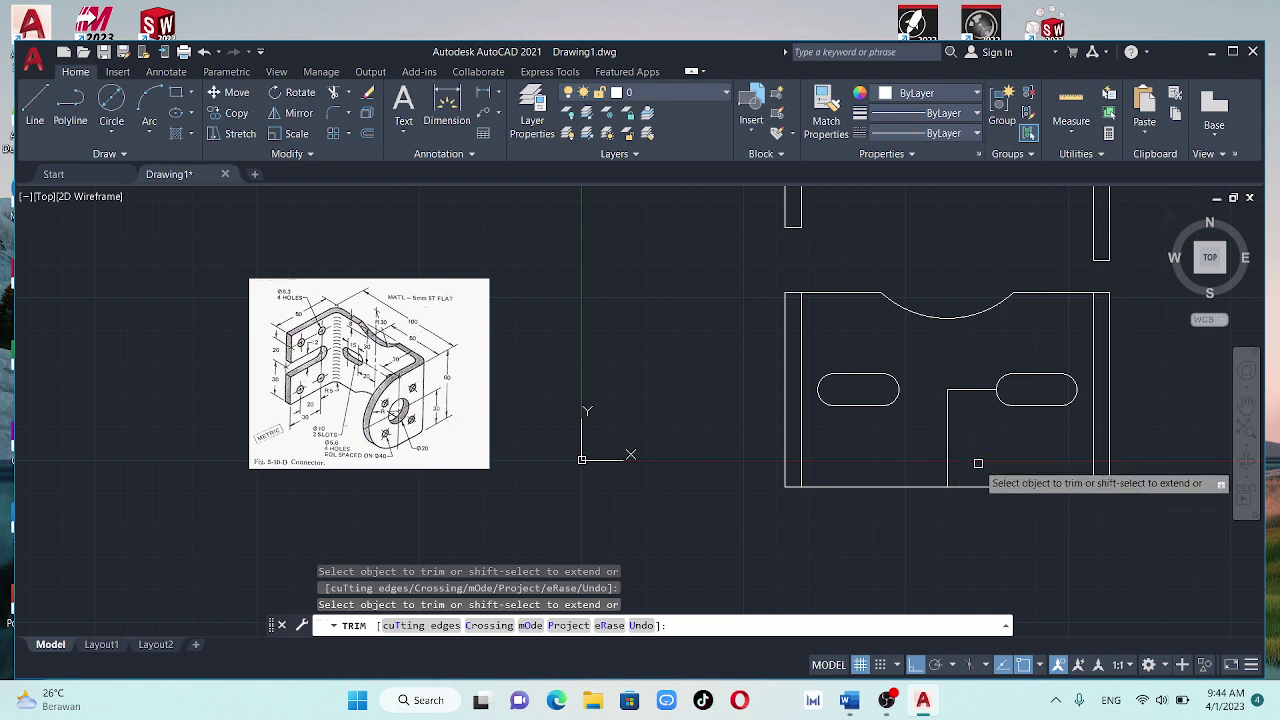
{"action": "left_click", "coordinate": [947, 458]}
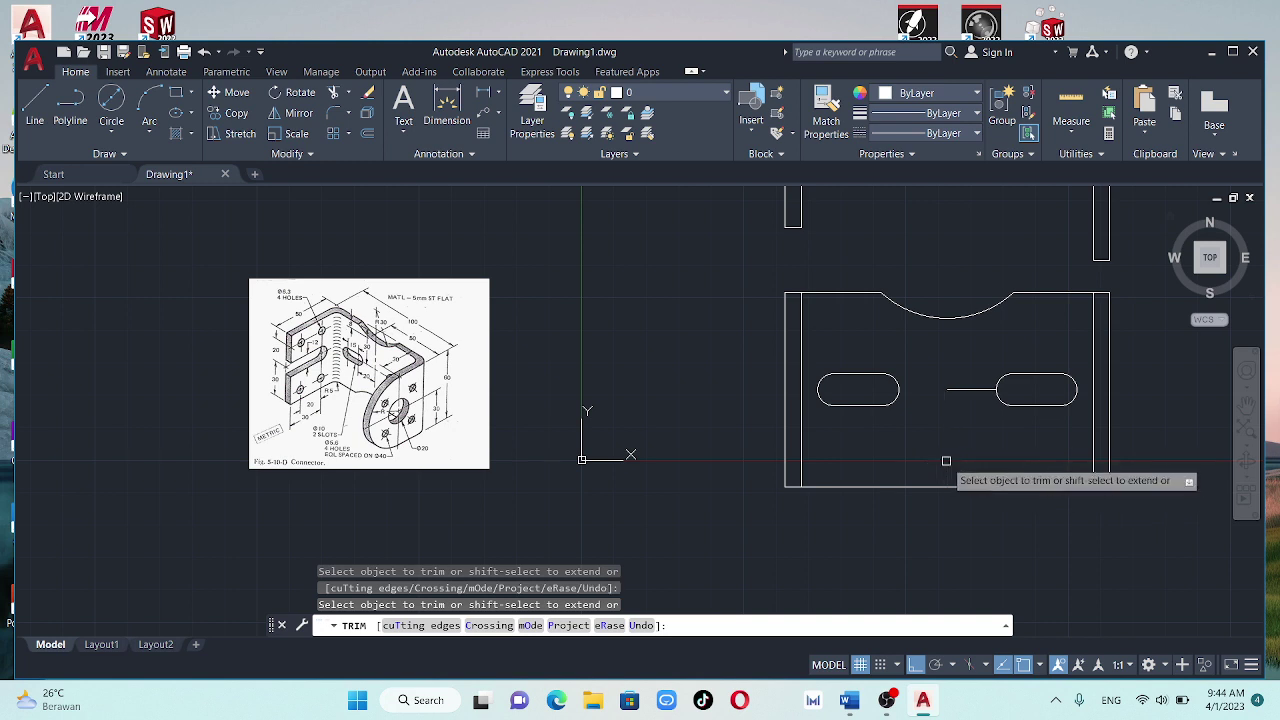
{"action": "left_click", "coordinate": [967, 385]}
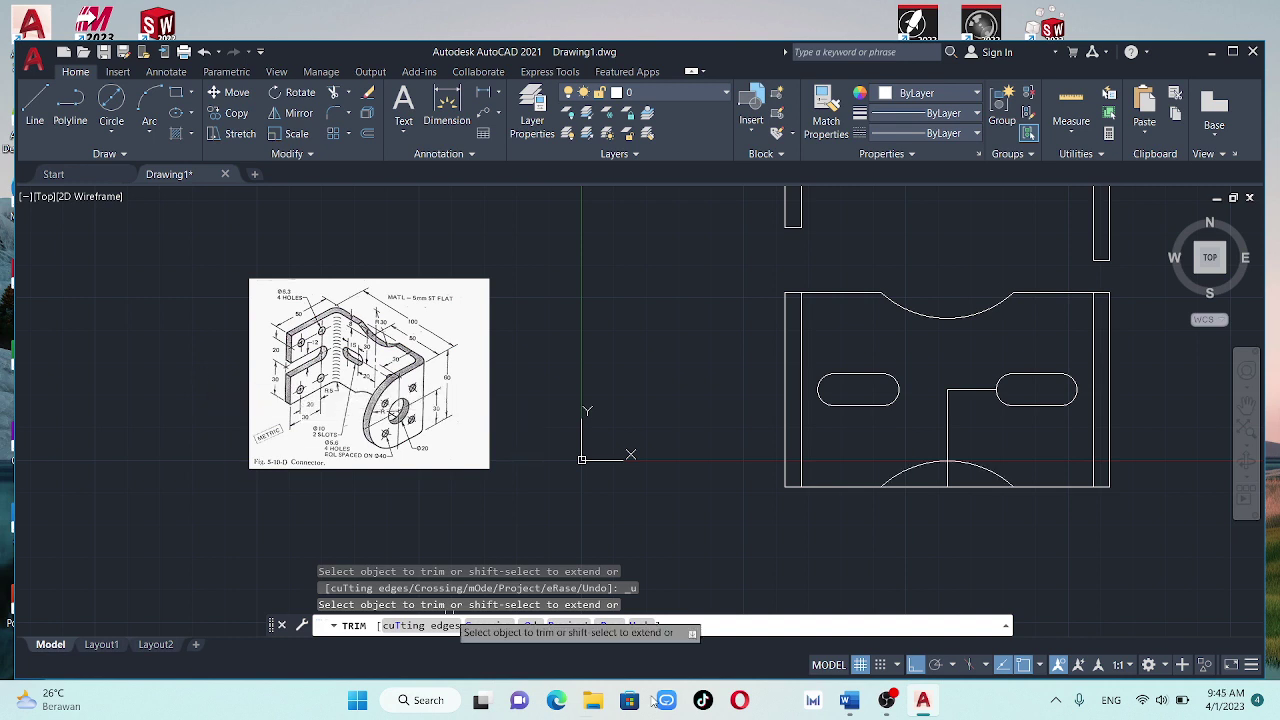
{"action": "left_click", "coordinate": [962, 390]}
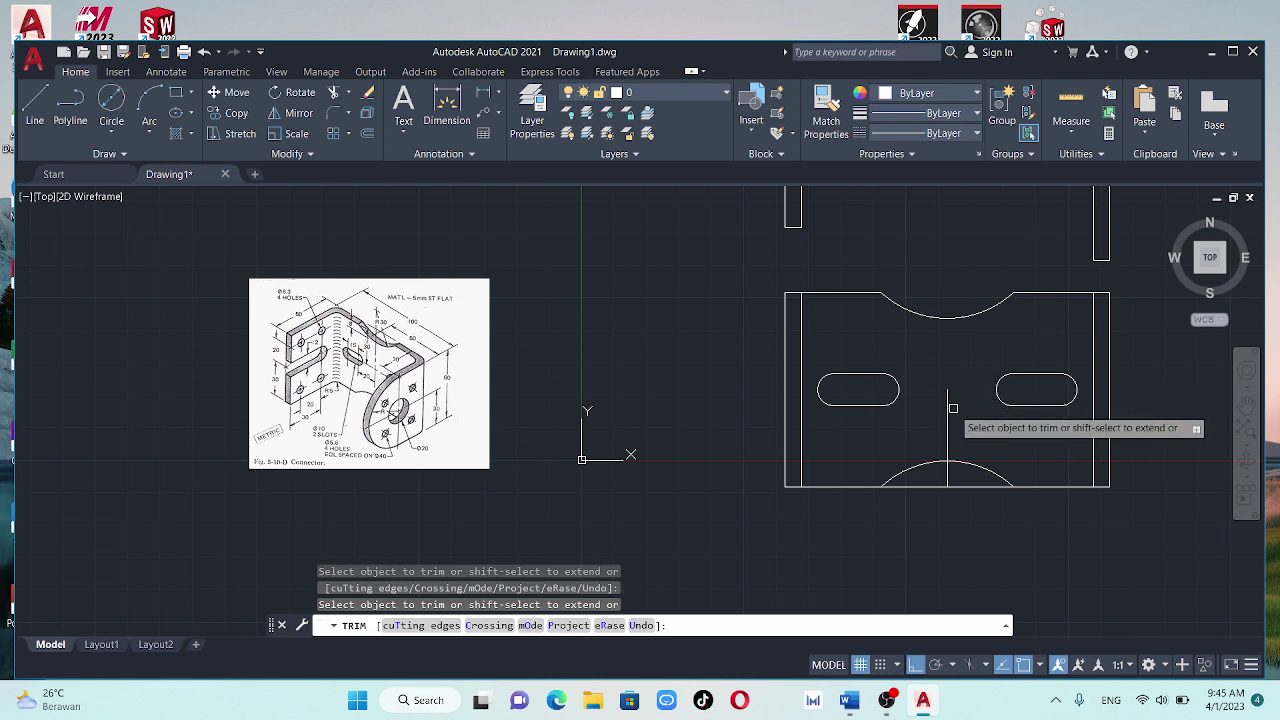
{"action": "left_click", "coordinate": [946, 482]}
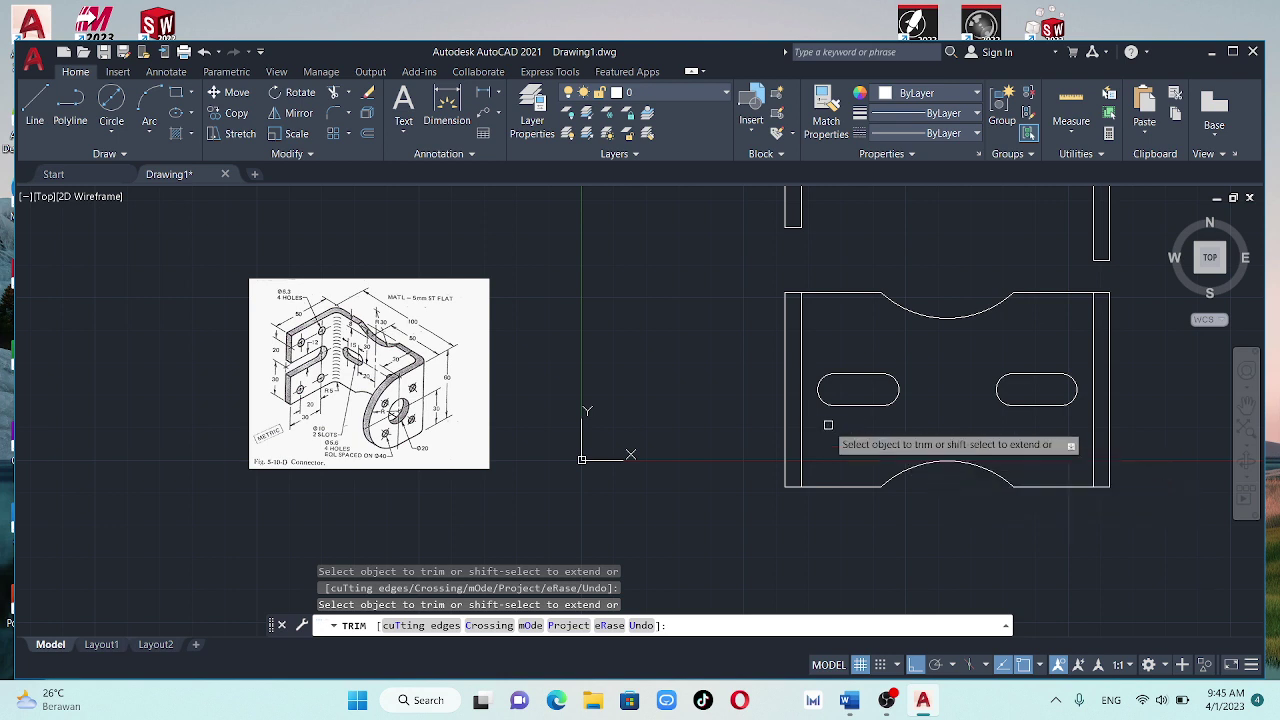
{"action": "key", "text": "Escape"}
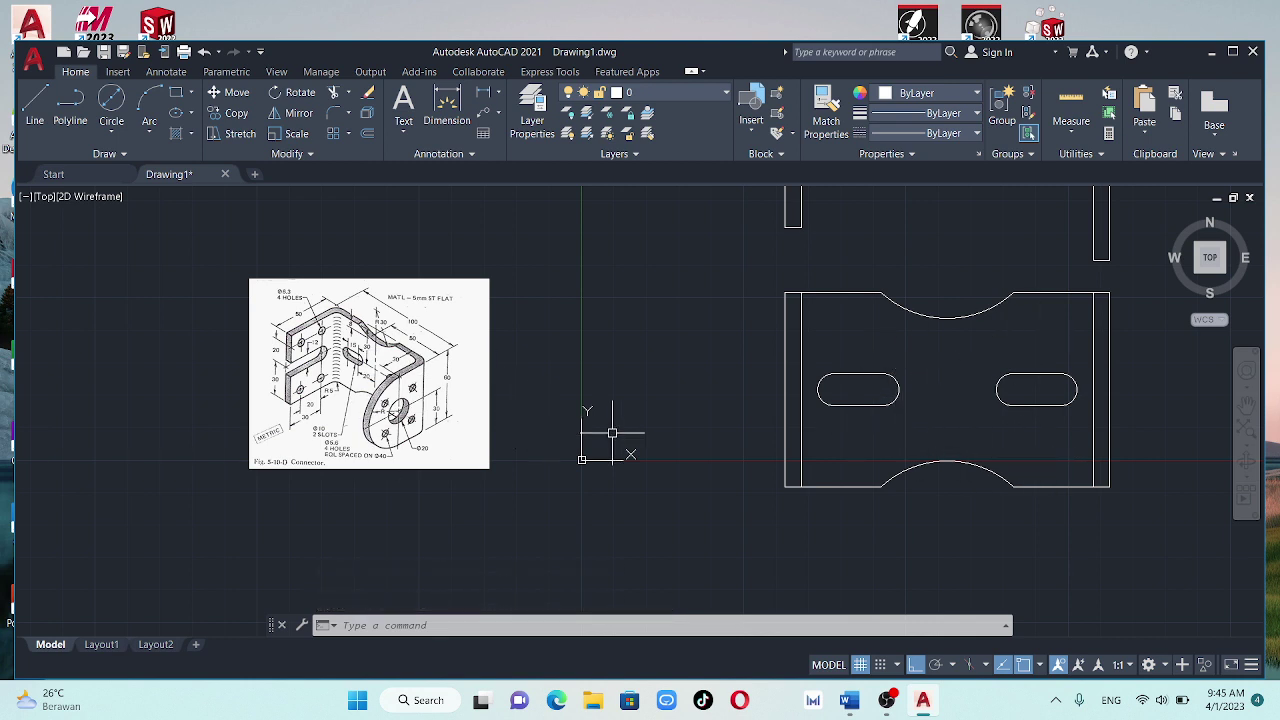
{"action": "scroll", "coordinate": [975, 450], "scroll_direction": "down", "scroll_amount": 4}
Move the isometric reference image to the right of the two bracket views
{"action": "middle_click_drag", "start_coordinate": [977, 445], "coordinate": [483, 417]}
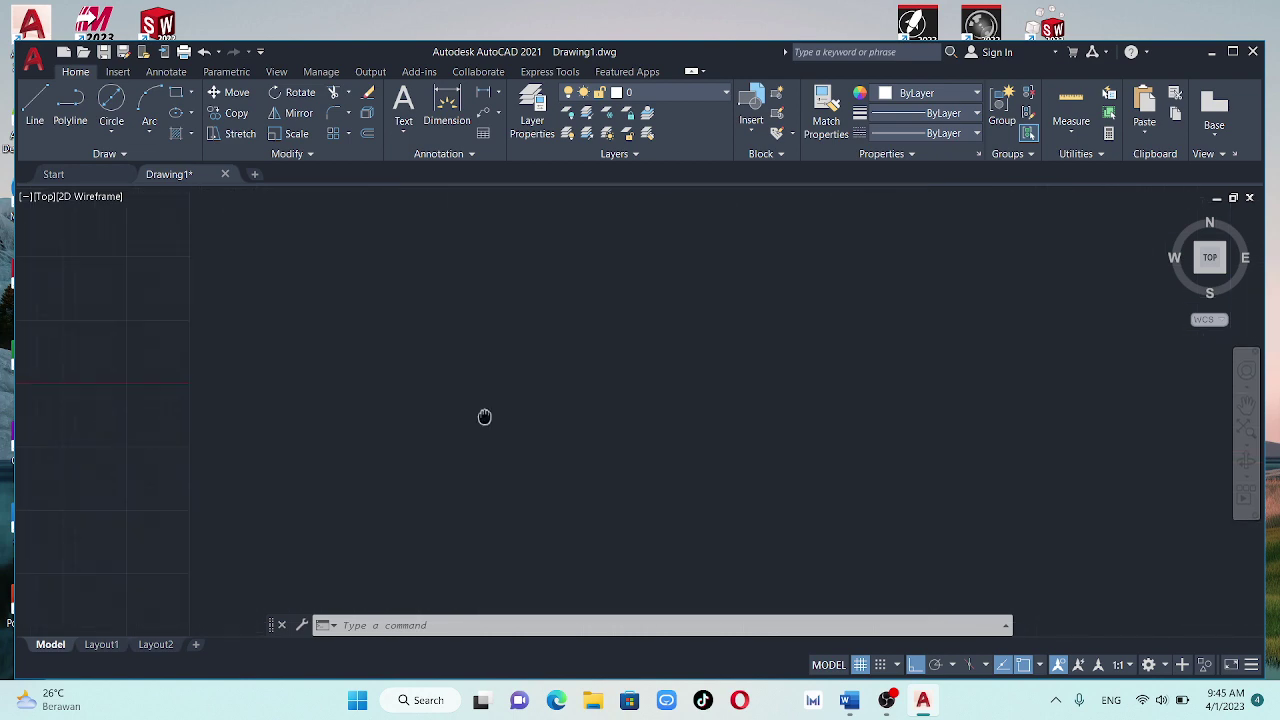
{"action": "scroll", "coordinate": [620, 414], "scroll_direction": "up", "scroll_amount": 2}
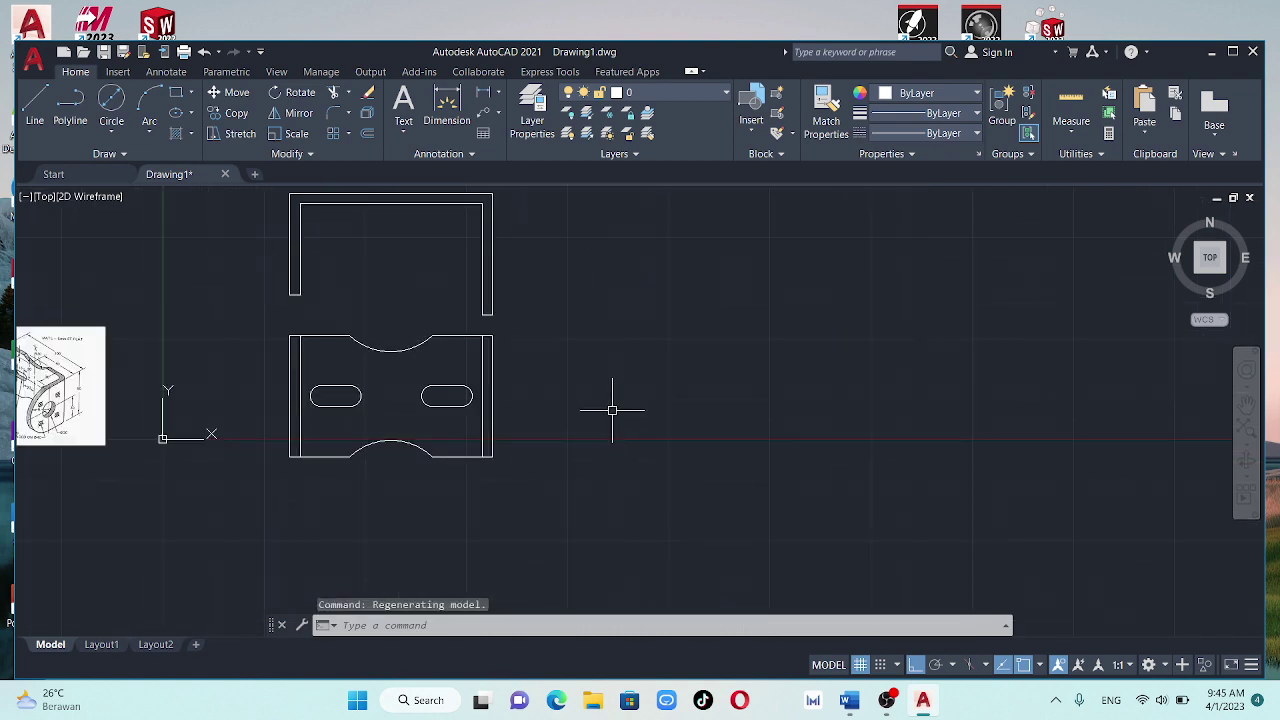
{"action": "left_click", "coordinate": [115, 455]}
{"action": "left_click", "coordinate": [24, 362]}
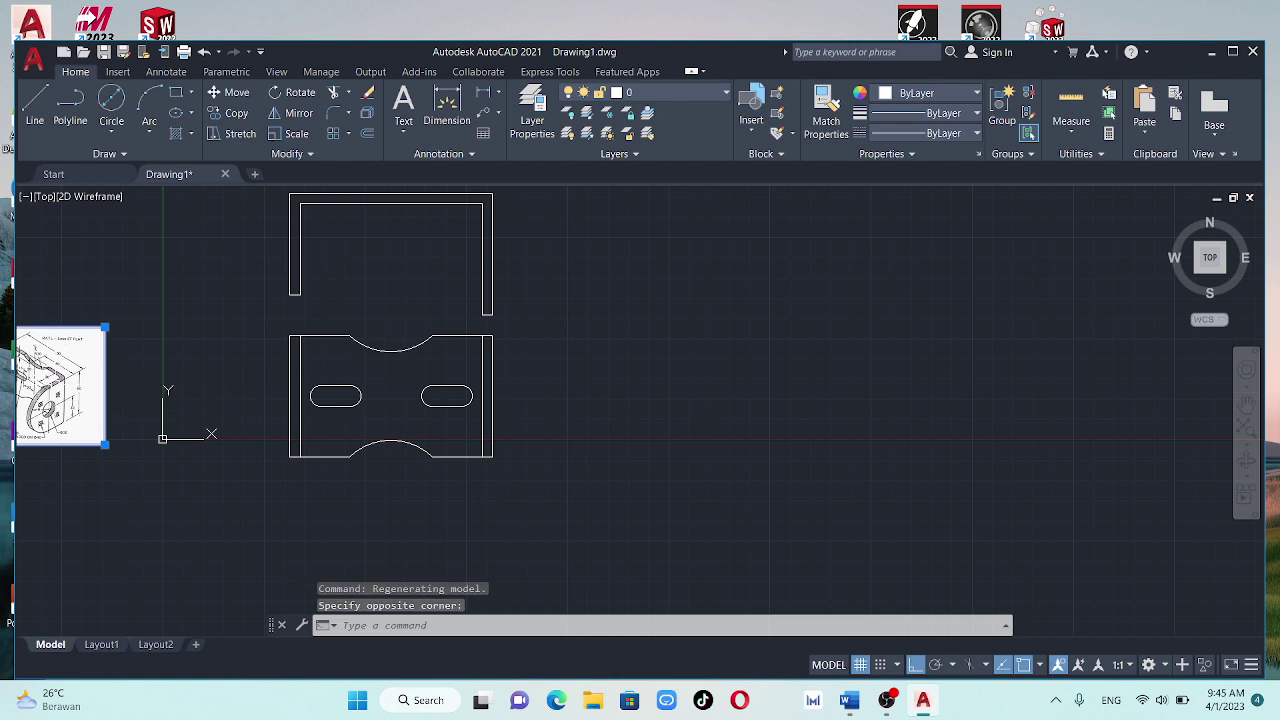
{"action": "left_click", "coordinate": [225, 93]}
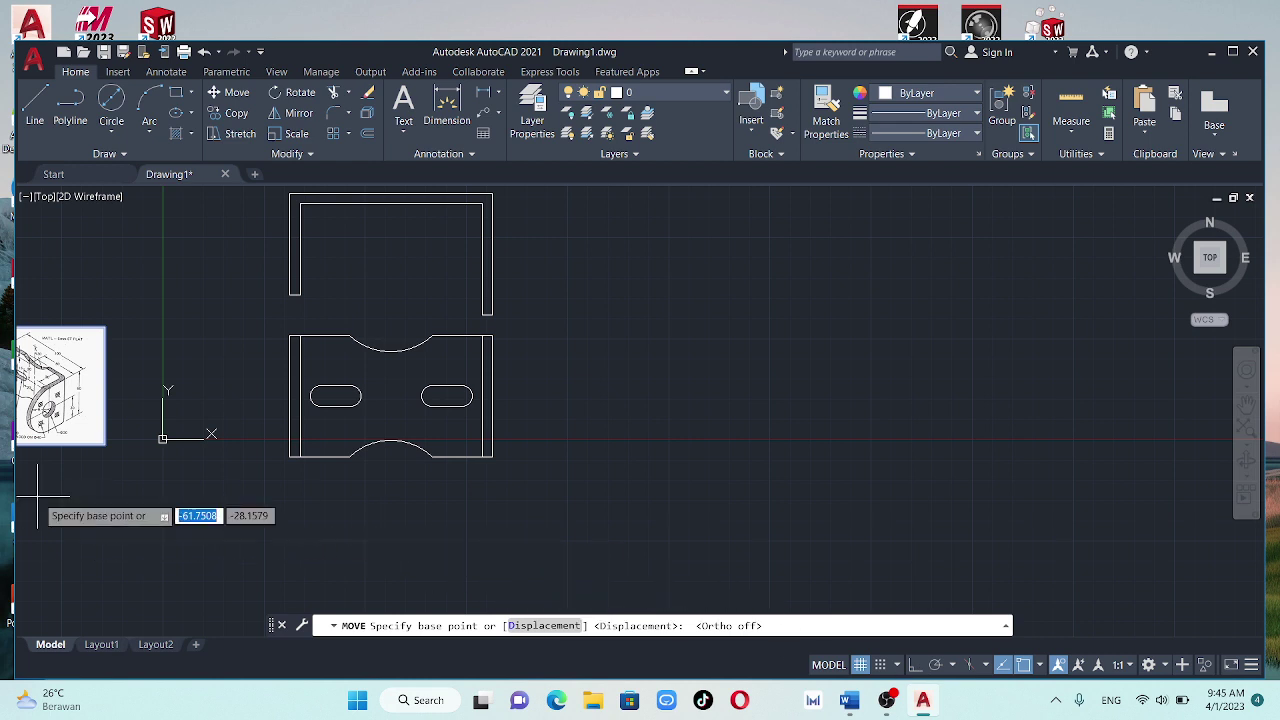
{"action": "left_click", "coordinate": [35, 462]}
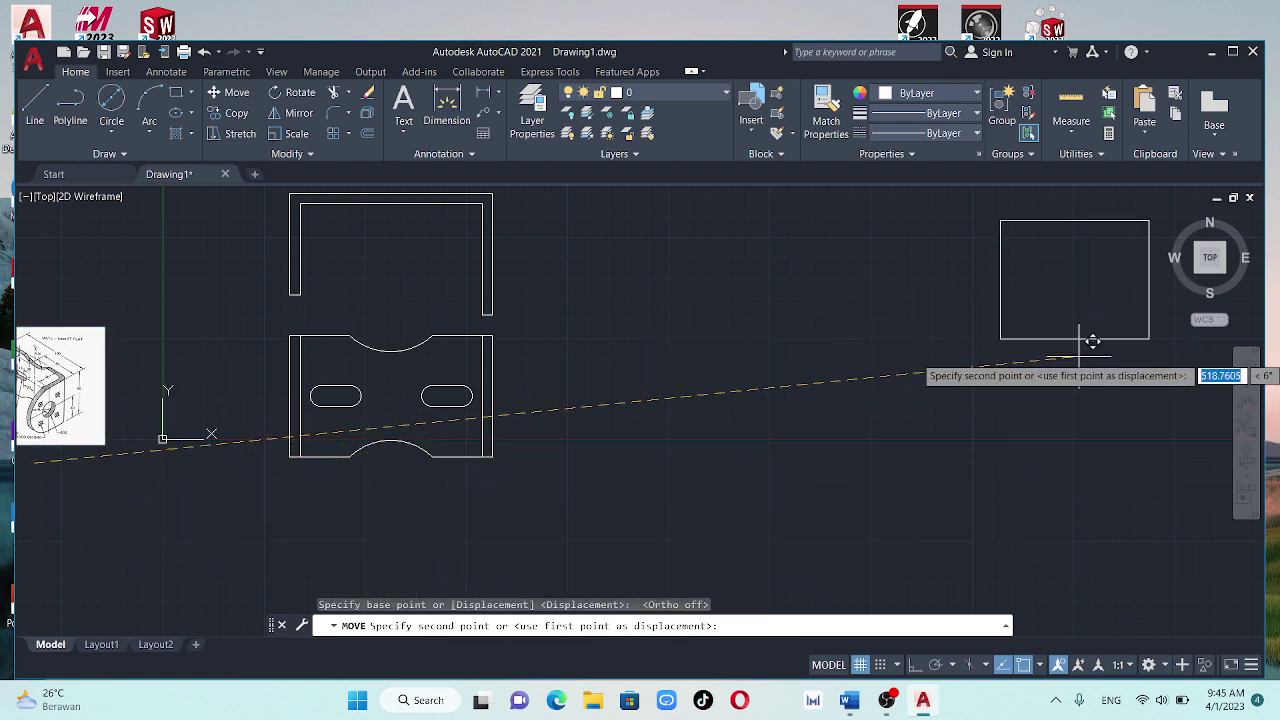
{"action": "scroll", "coordinate": [1093, 341], "scroll_direction": "up", "scroll_amount": 2}
{"action": "scroll", "coordinate": [1093, 341], "scroll_direction": "down", "scroll_amount": 2}
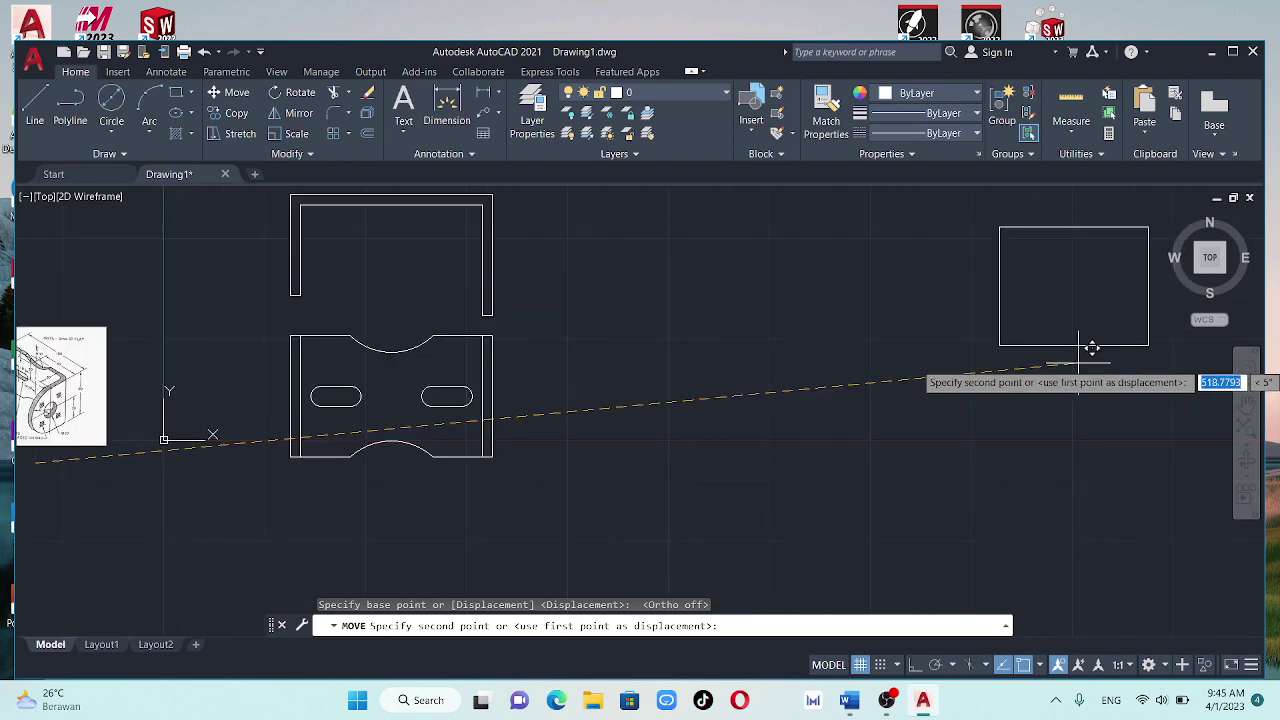
{"action": "left_click", "coordinate": [1068, 381]}
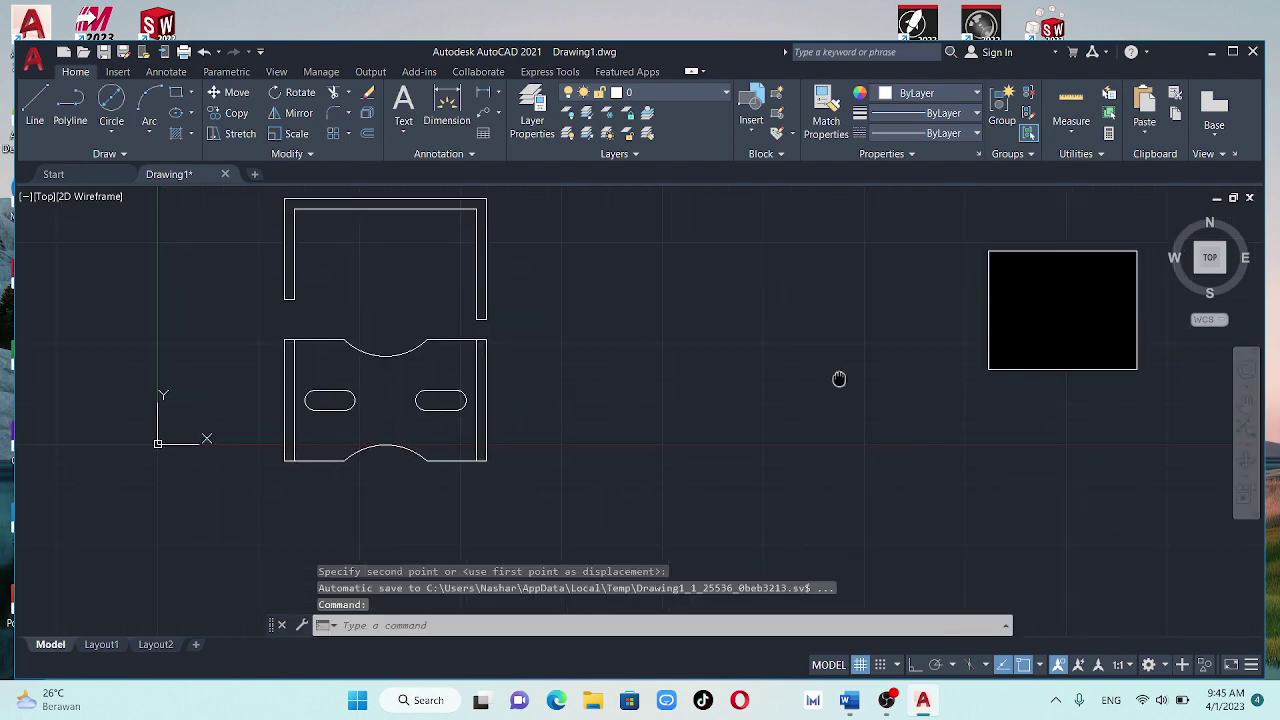
{"action": "middle_click_drag", "start_coordinate": [837, 374], "coordinate": [829, 447]}
{"action": "scroll", "coordinate": [828, 443], "scroll_direction": "up", "scroll_amount": 2}
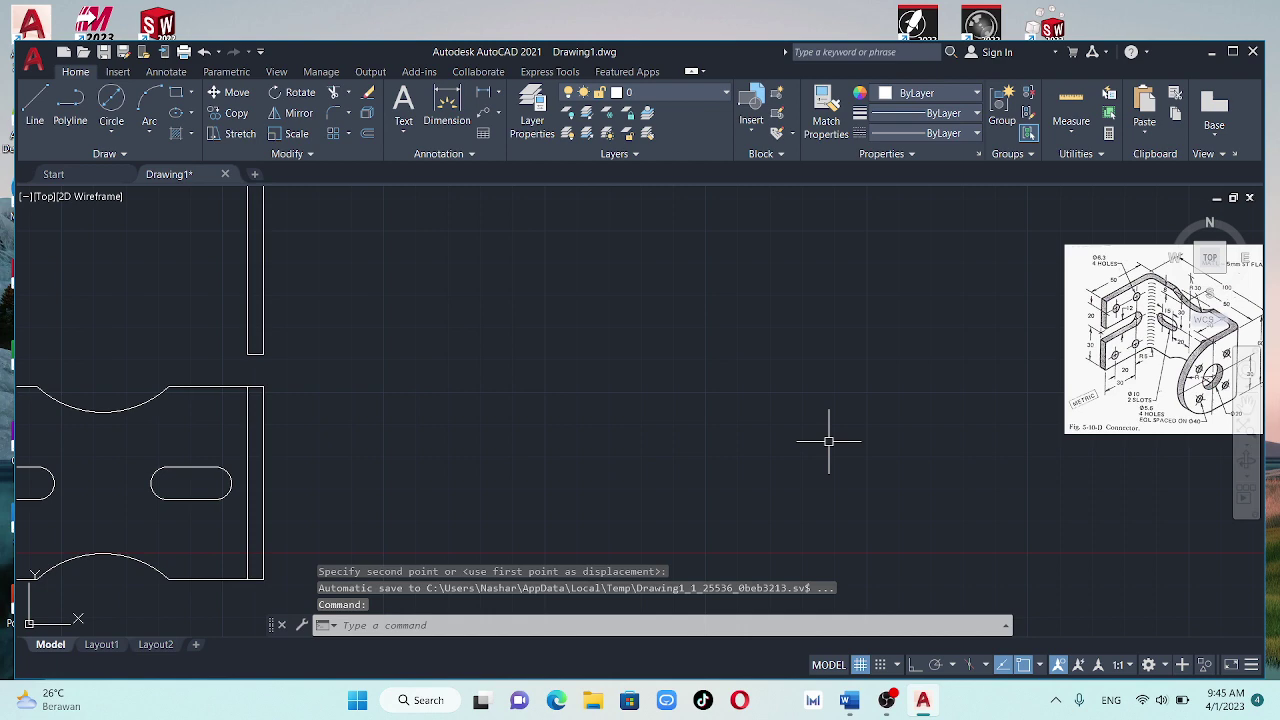
{"action": "scroll", "coordinate": [622, 337], "scroll_direction": "down", "scroll_amount": 2}
{"action": "scroll", "coordinate": [622, 337], "scroll_direction": "up", "scroll_amount": 2}
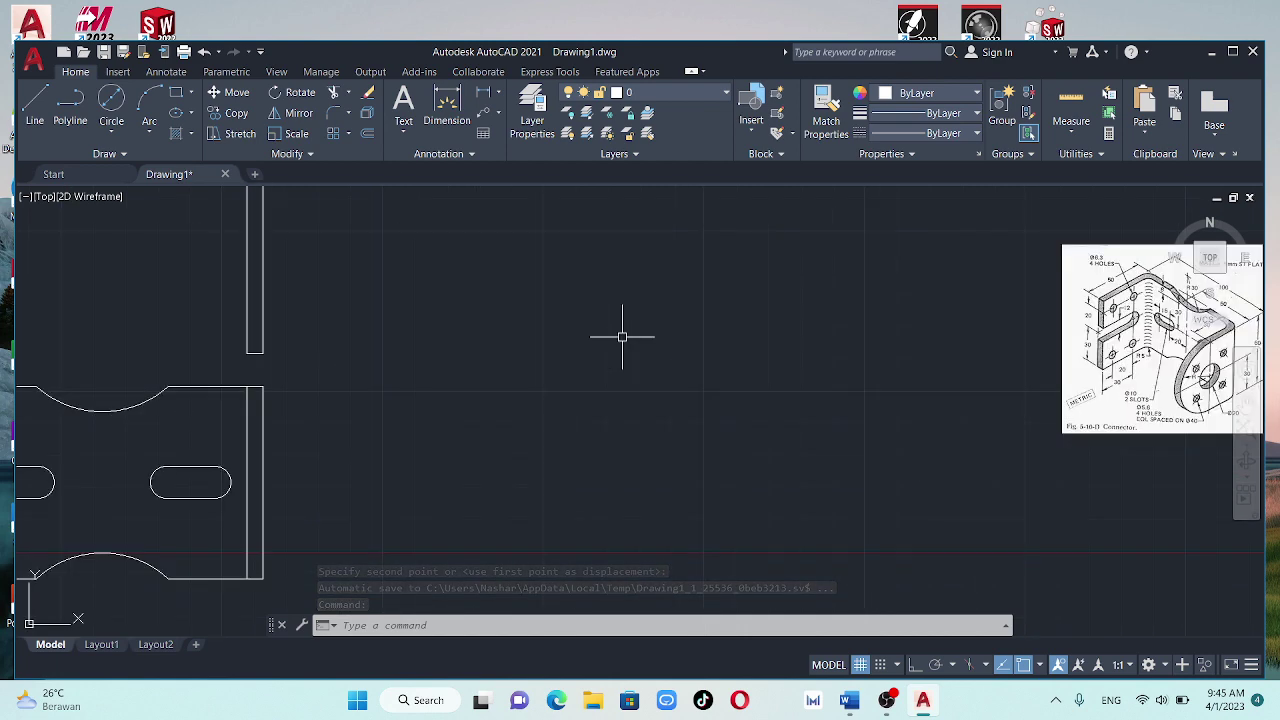
{"action": "scroll", "coordinate": [622, 337], "scroll_direction": "down", "scroll_amount": 1}
{"action": "scroll", "coordinate": [860, 337], "scroll_direction": "up", "scroll_amount": 2}
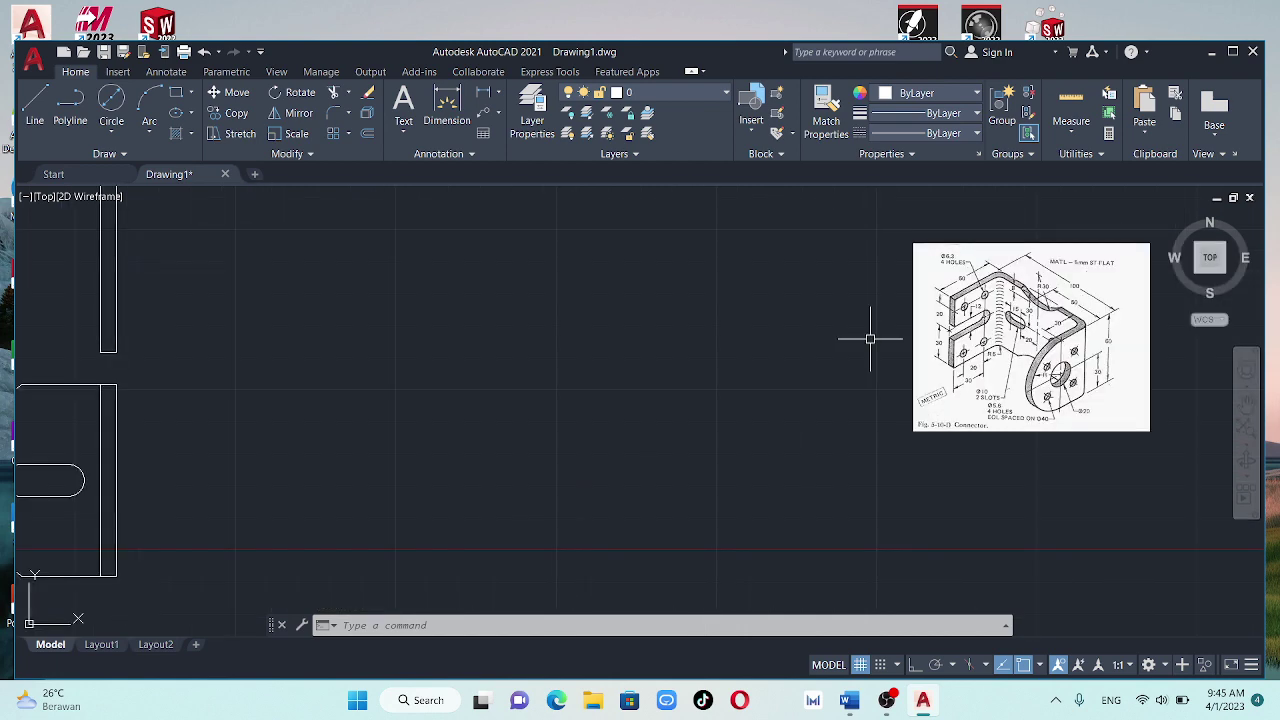
{"action": "scroll", "coordinate": [870, 338], "scroll_direction": "down", "scroll_amount": 2}
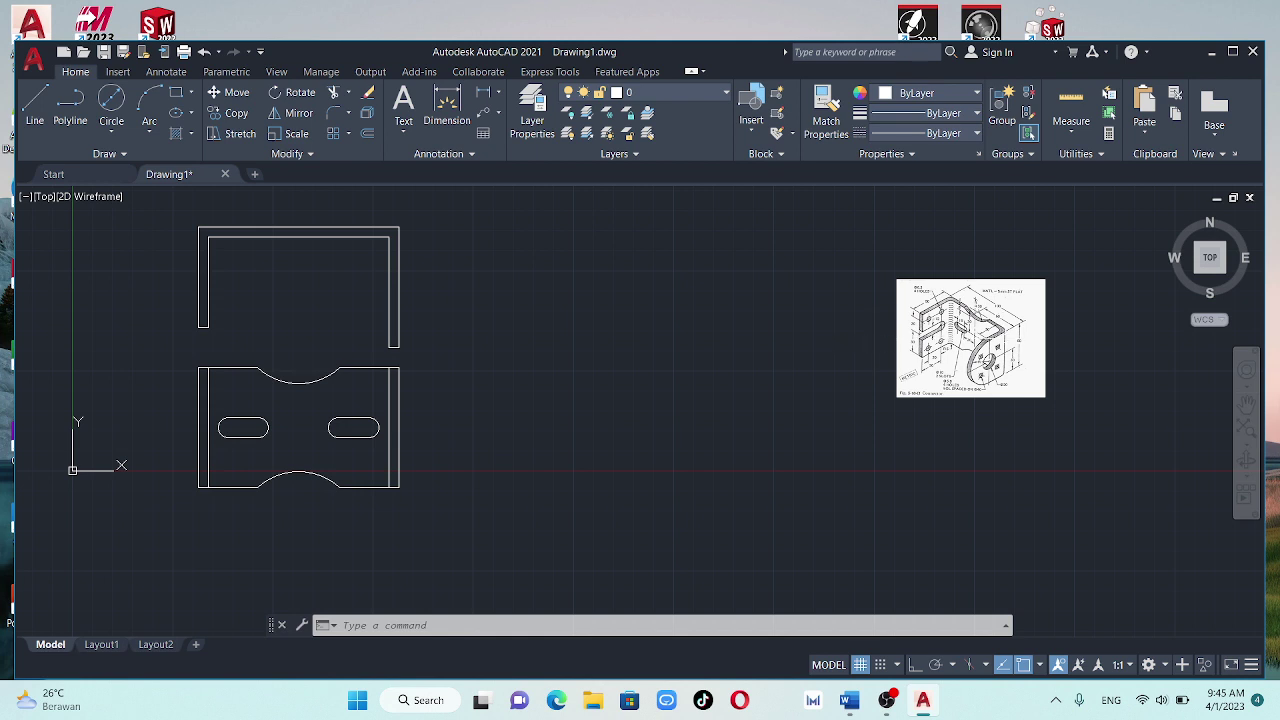
With Ortho on, start the side-view outline 20 units from the tracked midpoint, drawing 50- and 60-unit lines
{"action": "left_click", "coordinate": [35, 110]}
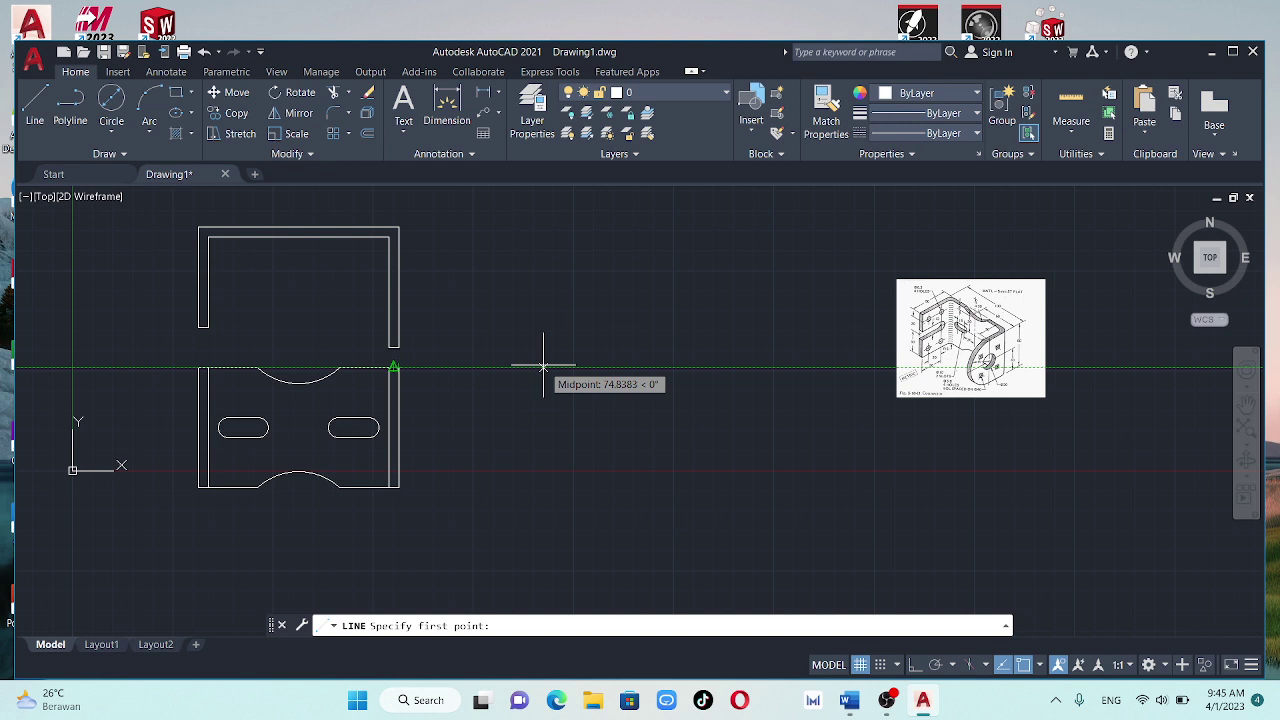
{"action": "type", "text": "20"}
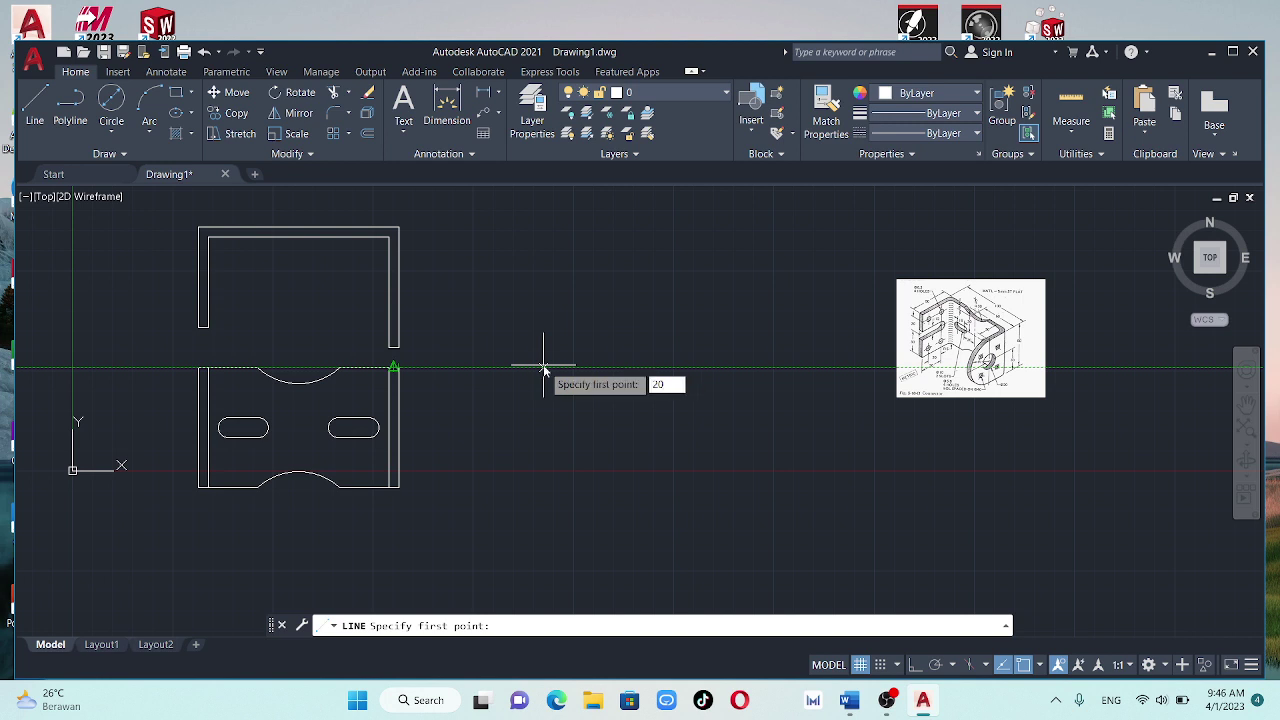
{"action": "key", "text": "Return"}
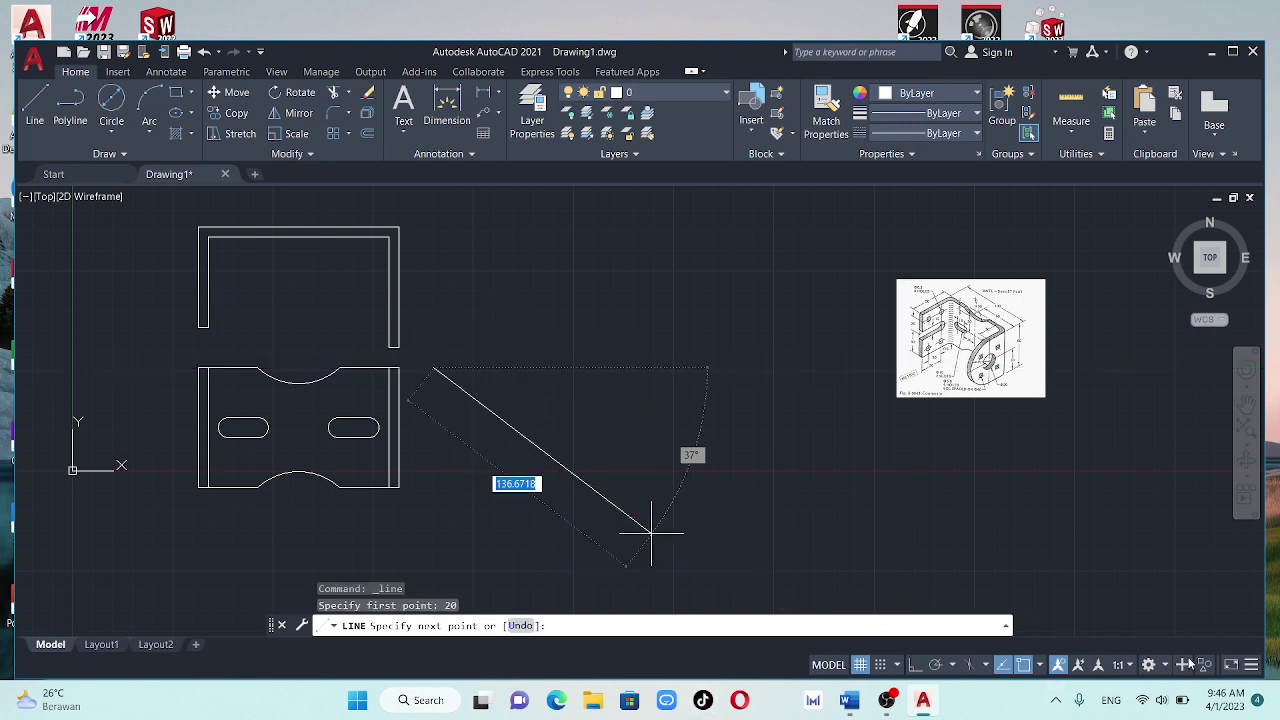
{"action": "left_click", "coordinate": [916, 667]}
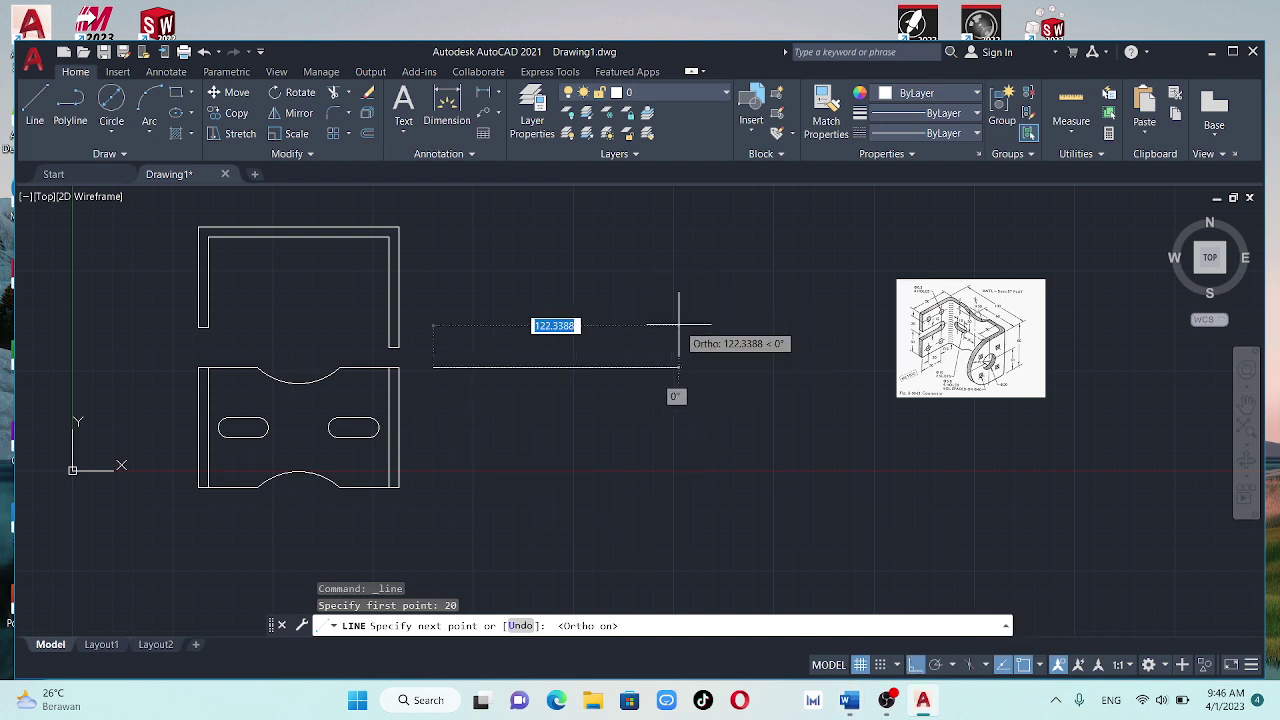
{"action": "scroll", "coordinate": [679, 340], "scroll_direction": "up", "scroll_amount": 2}
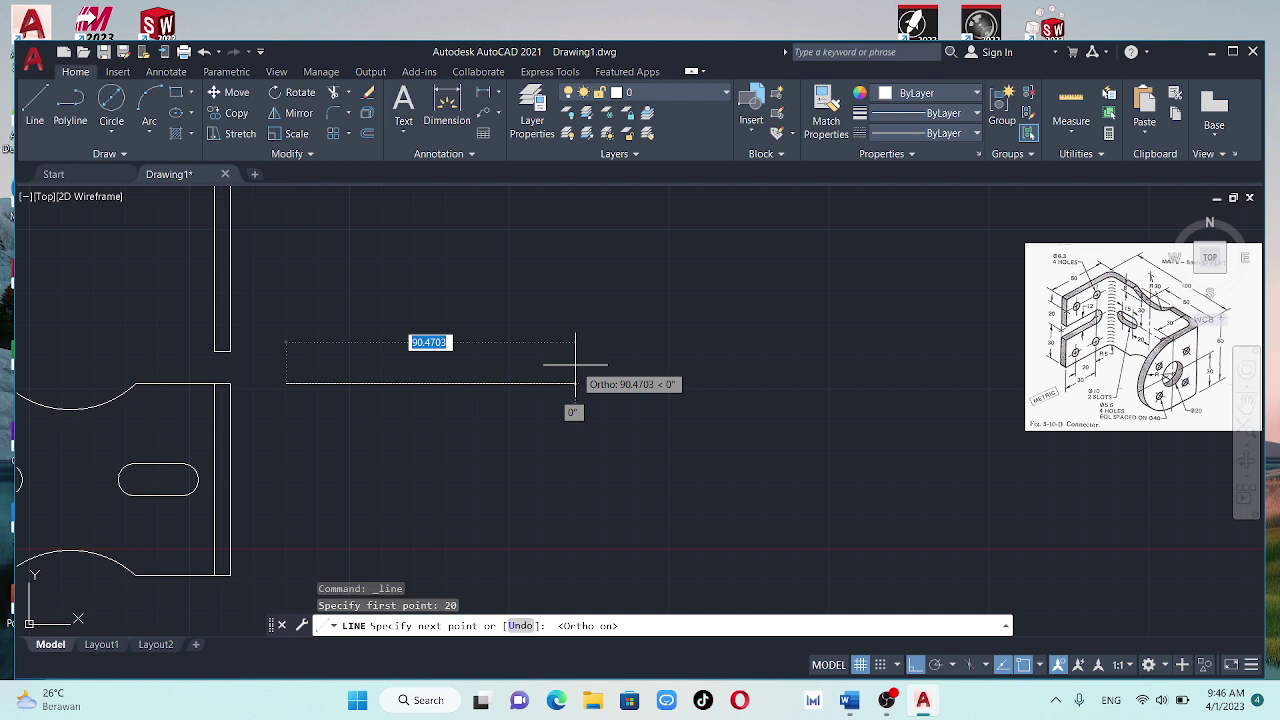
{"action": "type", "text": "50"}
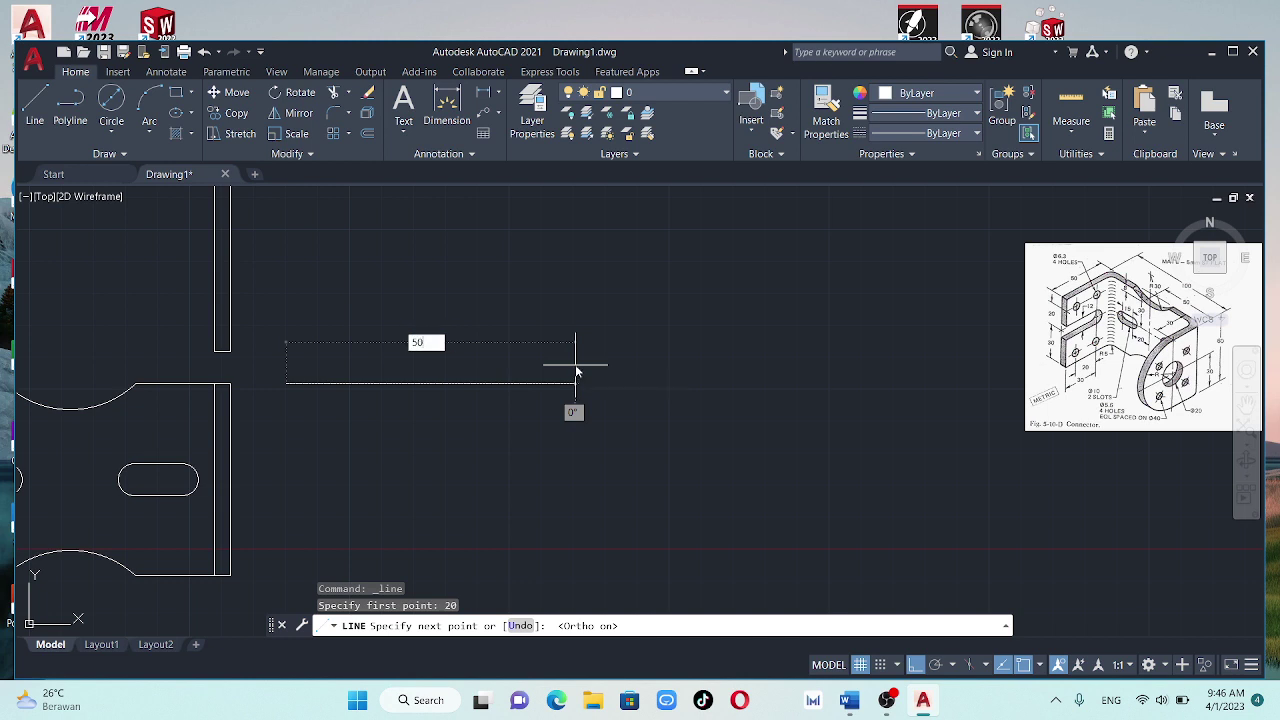
{"action": "key", "text": "Return"}
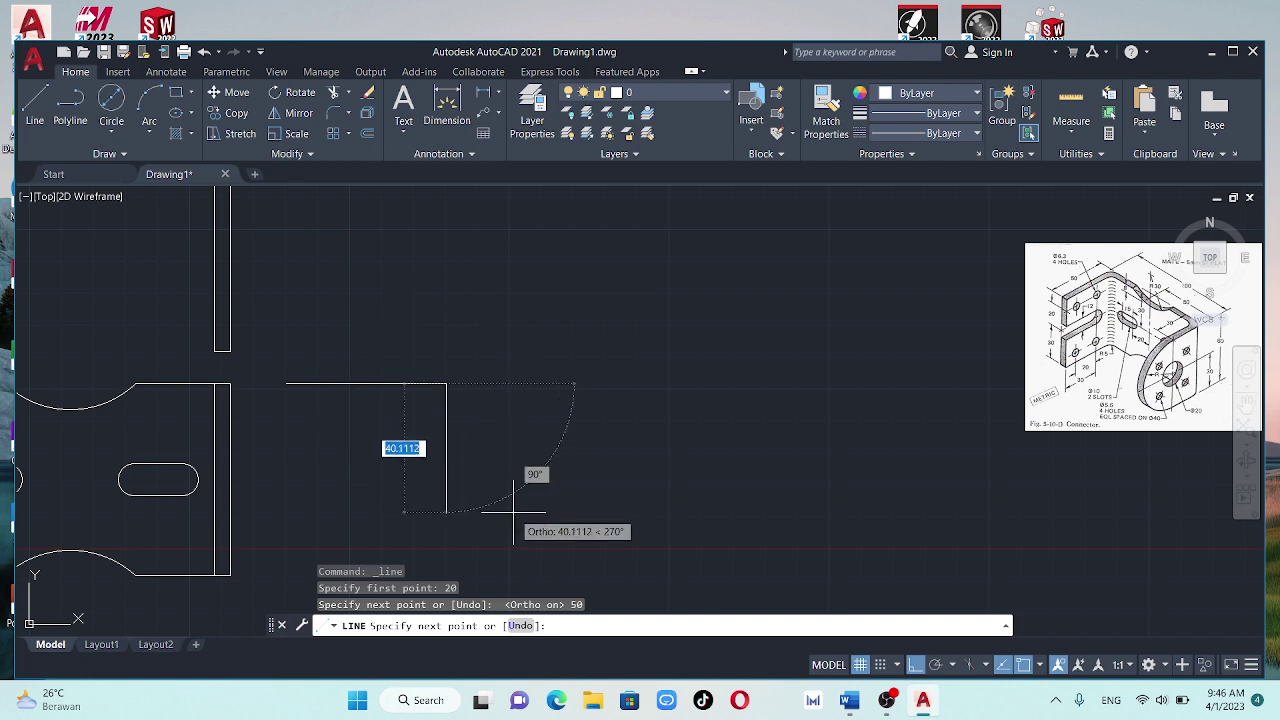
{"action": "type", "text": "60"}
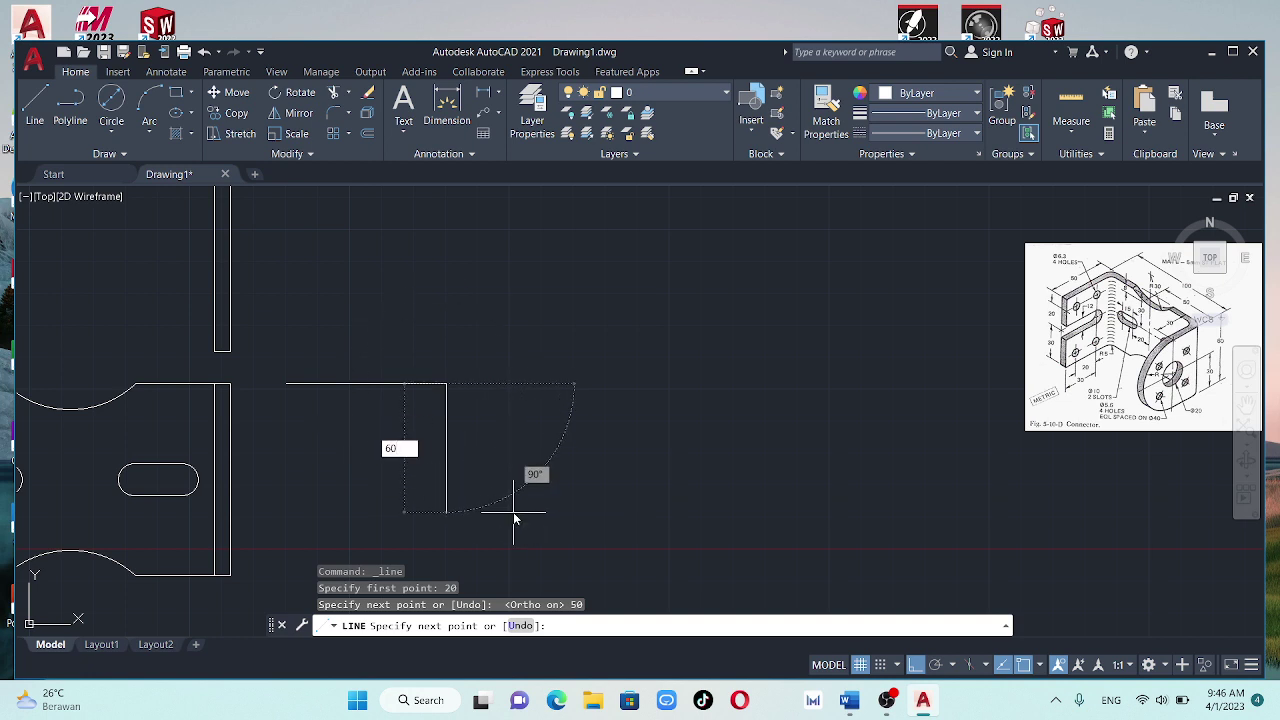
{"action": "key", "text": "Return"}
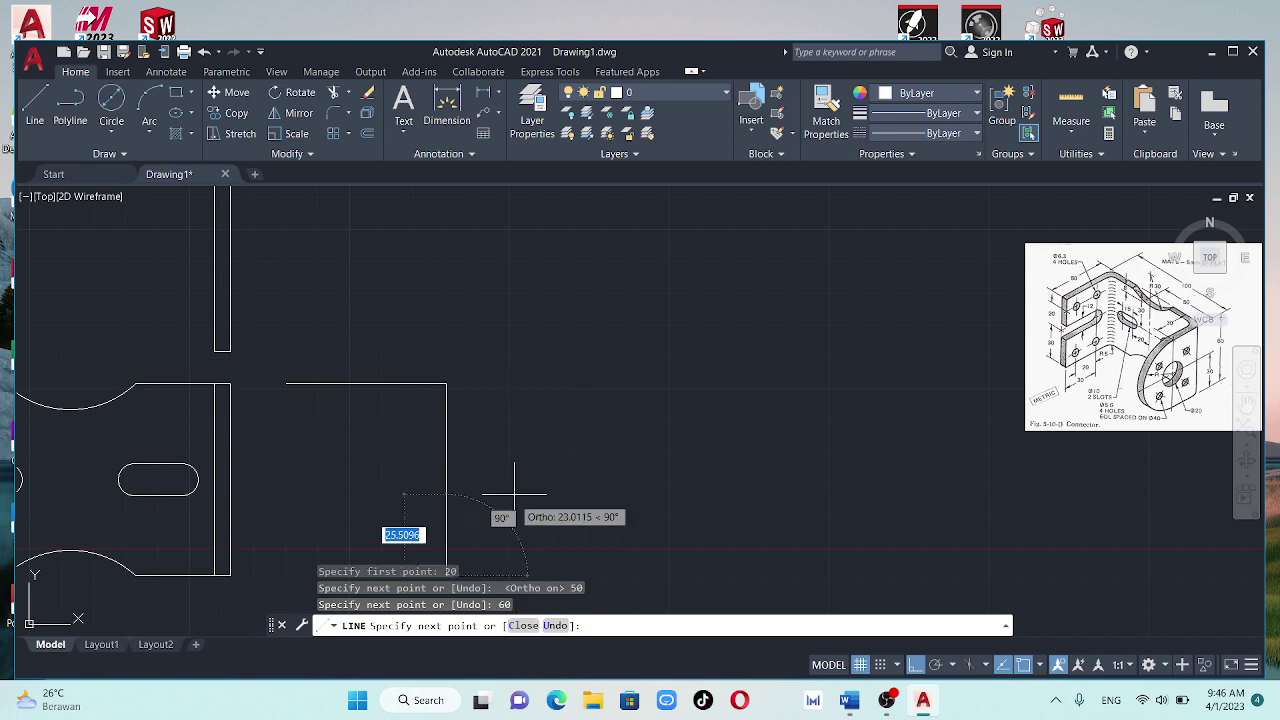
Finish the outline with a 50-unit line, a 30-unit vertical segment and the 30-unit horizontal slot line
{"action": "scroll", "coordinate": [215, 490], "scroll_direction": "down", "scroll_amount": 2}
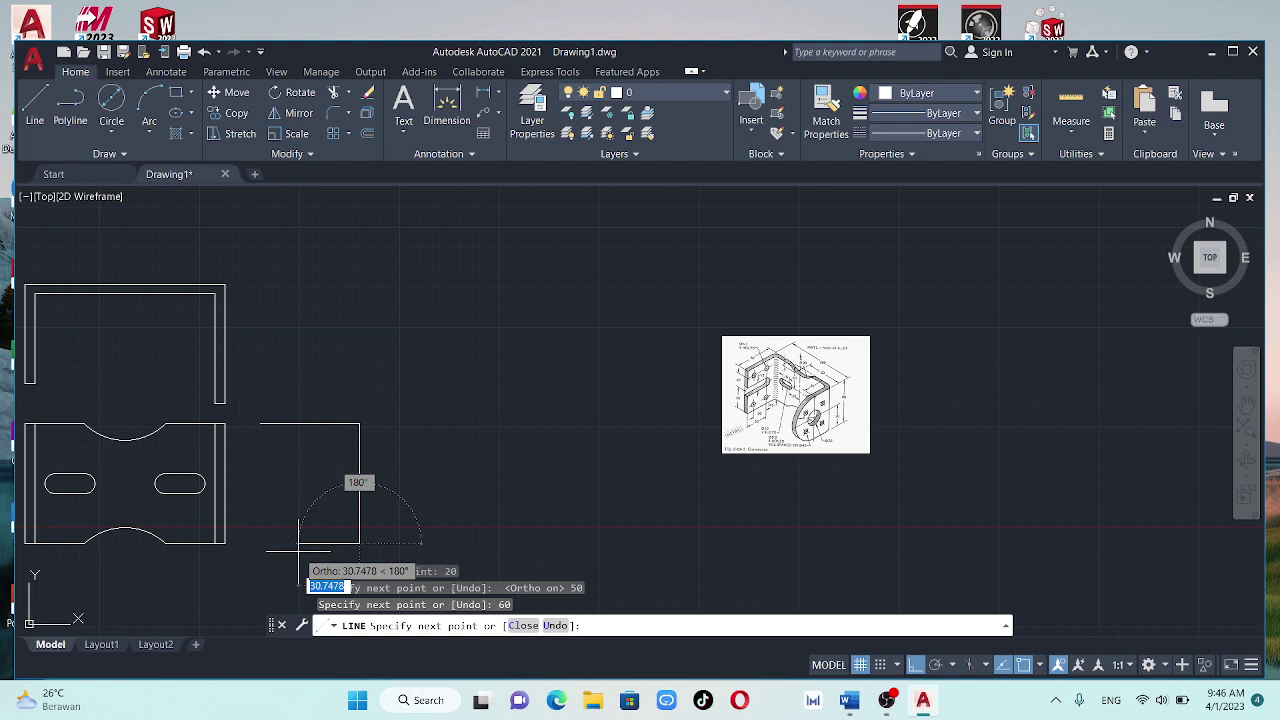
{"action": "type", "text": "50"}
{"action": "key", "text": "Return"}
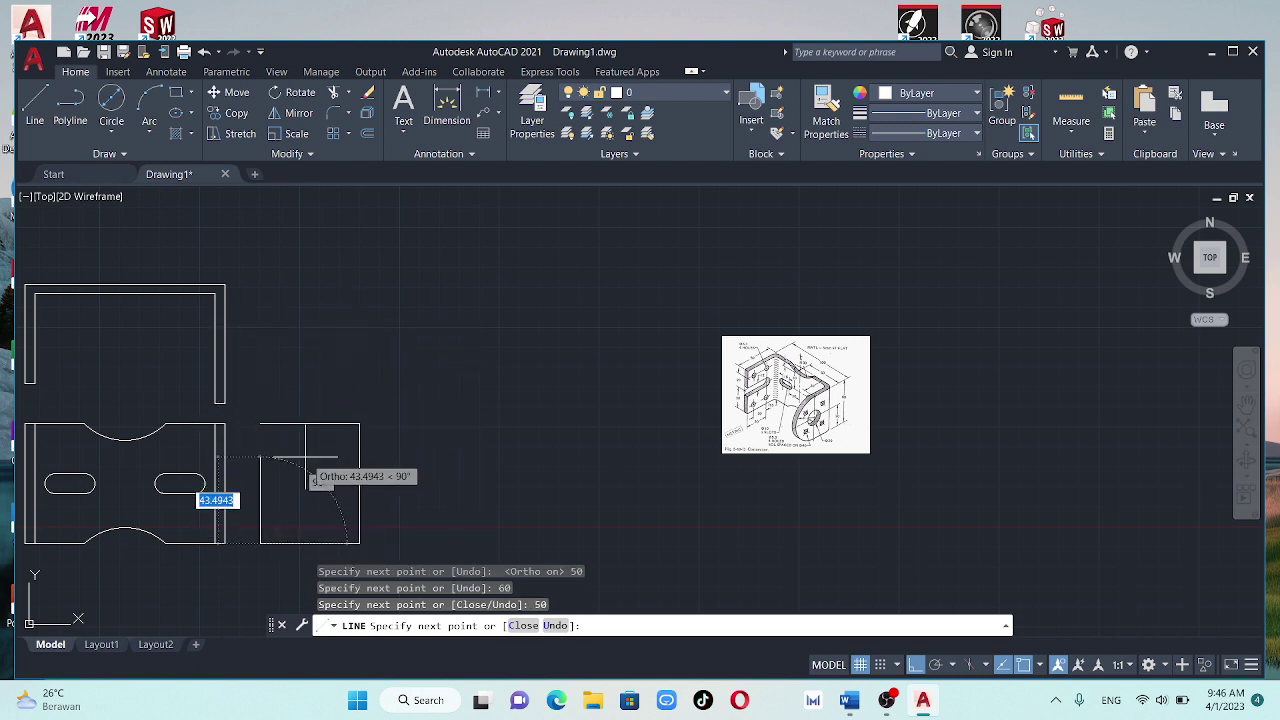
{"action": "scroll", "coordinate": [305, 455], "scroll_direction": "up", "scroll_amount": 2}
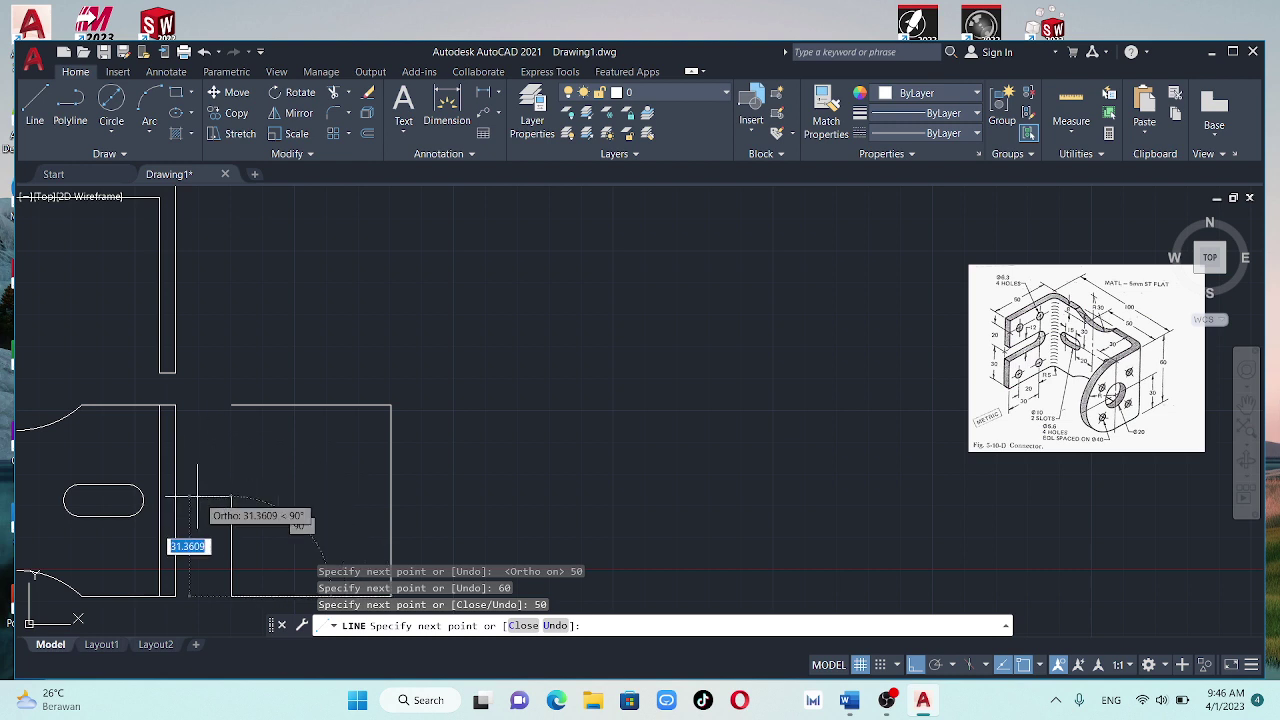
{"action": "type", "text": "30"}
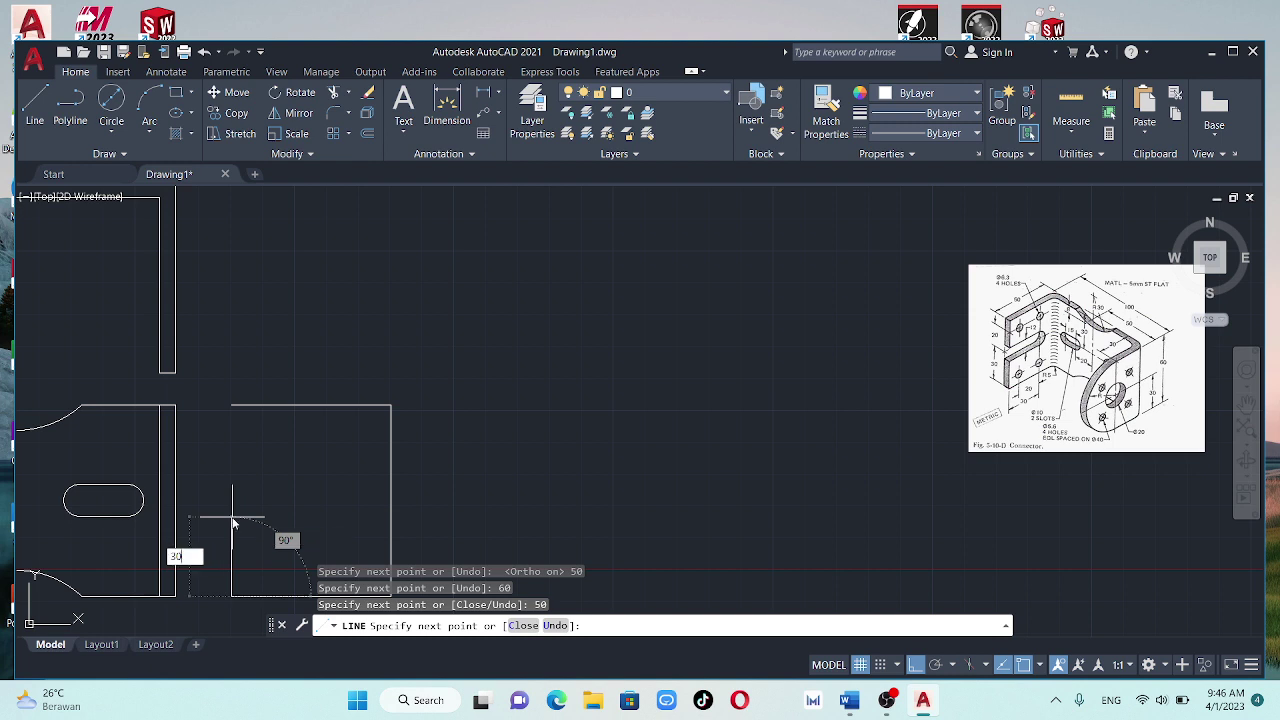
{"action": "key", "text": "Return"}
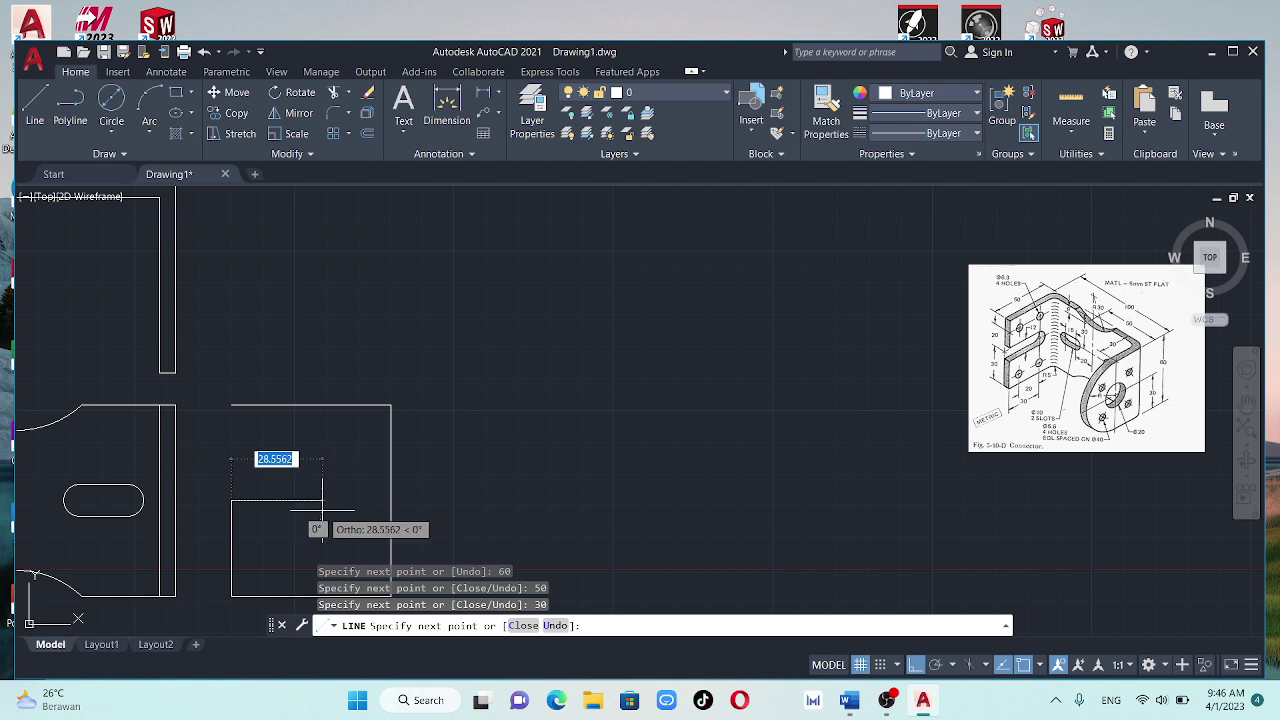
{"action": "type", "text": "30"}
{"action": "key", "text": "Return"}
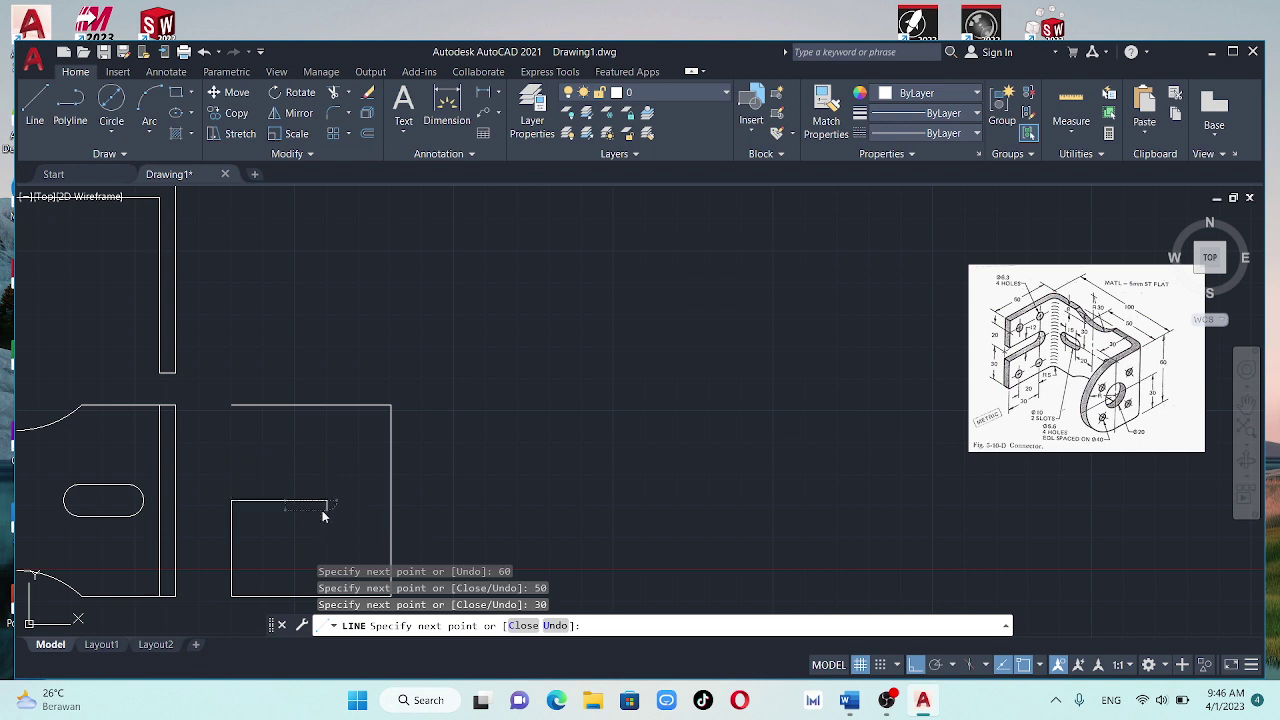
{"action": "key", "text": "Escape"}
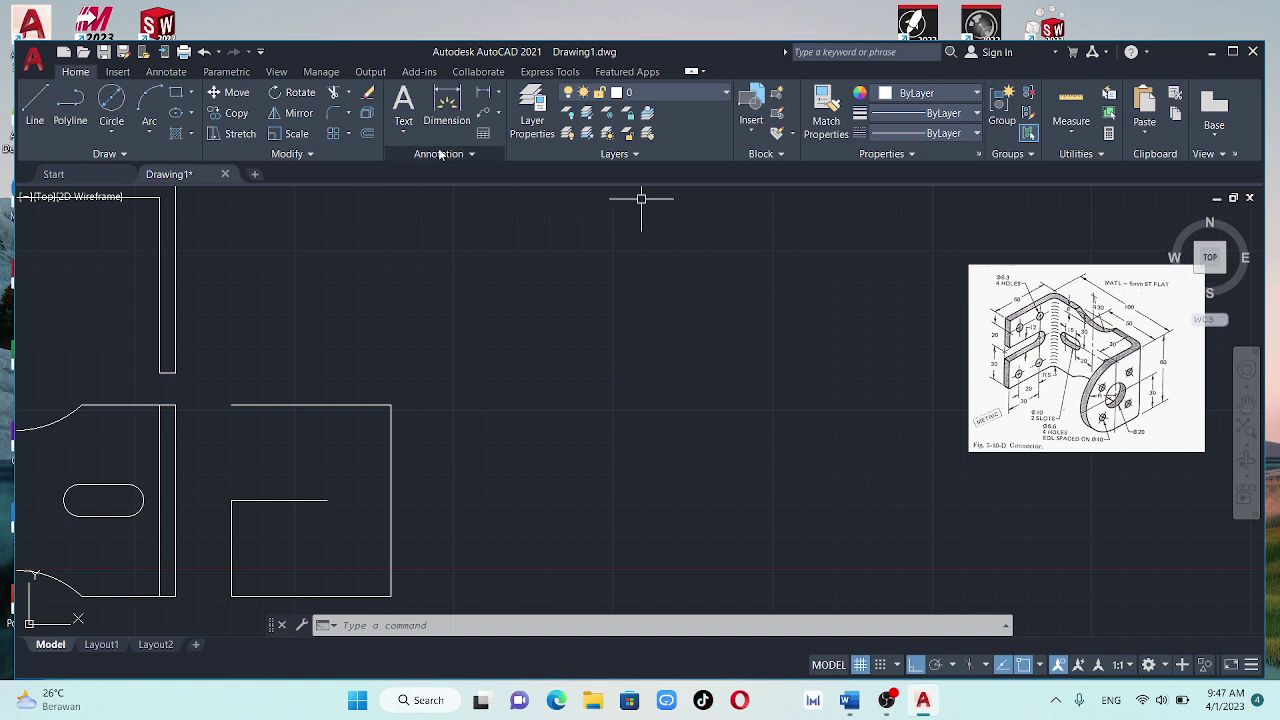
Place a radius-6 circle at the slot line's end, replacing a mistaken radius-12 circle
{"action": "left_click", "coordinate": [111, 134]}
{"action": "left_click", "coordinate": [139, 170]}
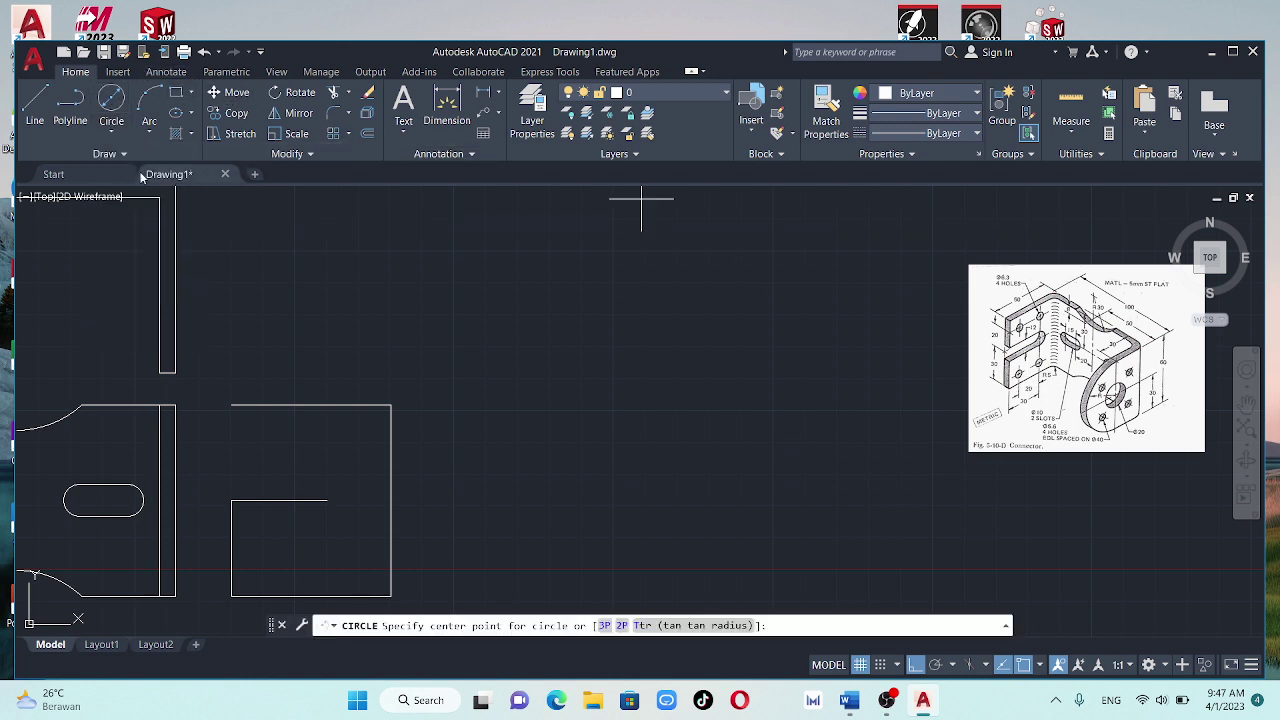
{"action": "left_click", "coordinate": [327, 500]}
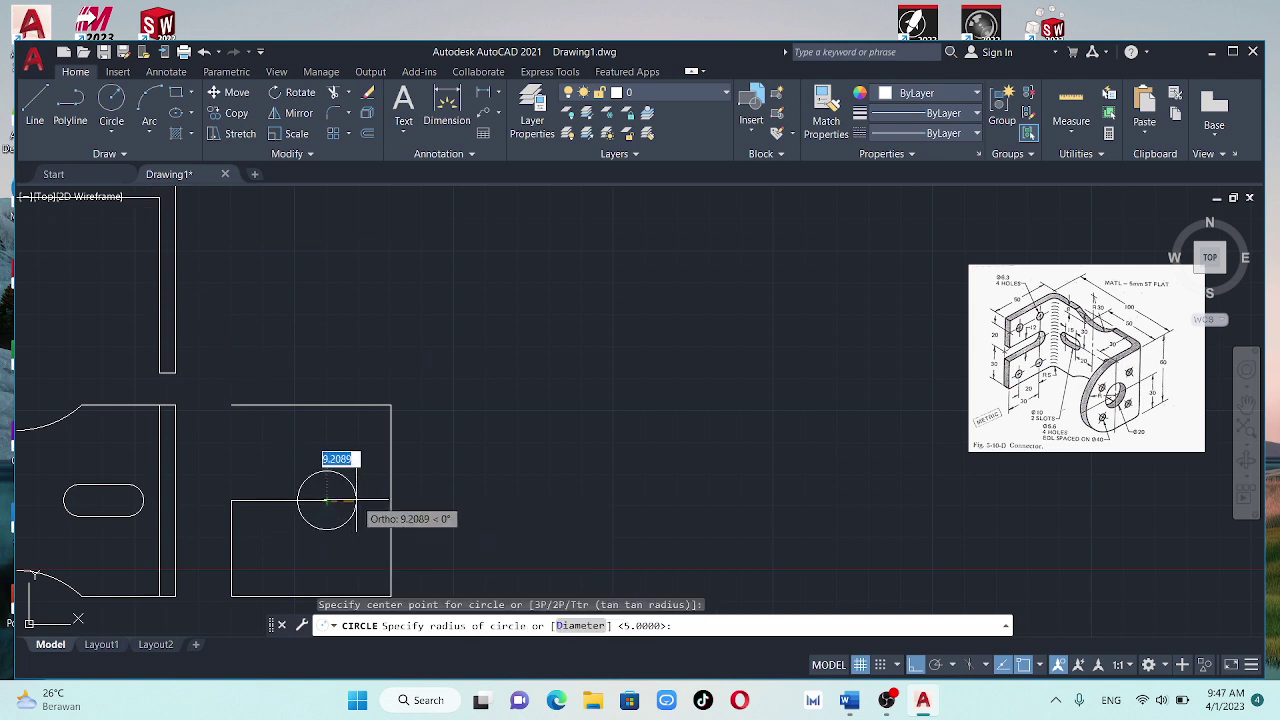
{"action": "type", "text": "12"}
{"action": "key", "text": "Return"}
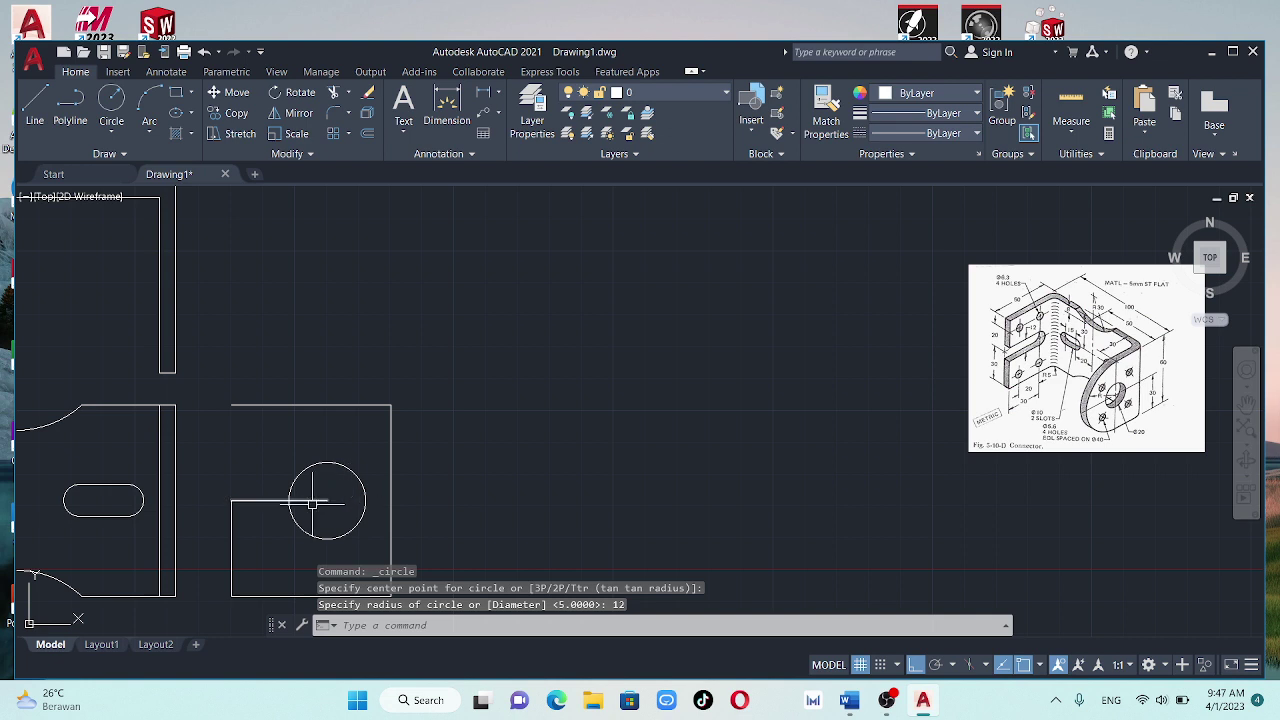
{"action": "left_click", "coordinate": [318, 464]}
{"action": "key", "text": "Delete"}
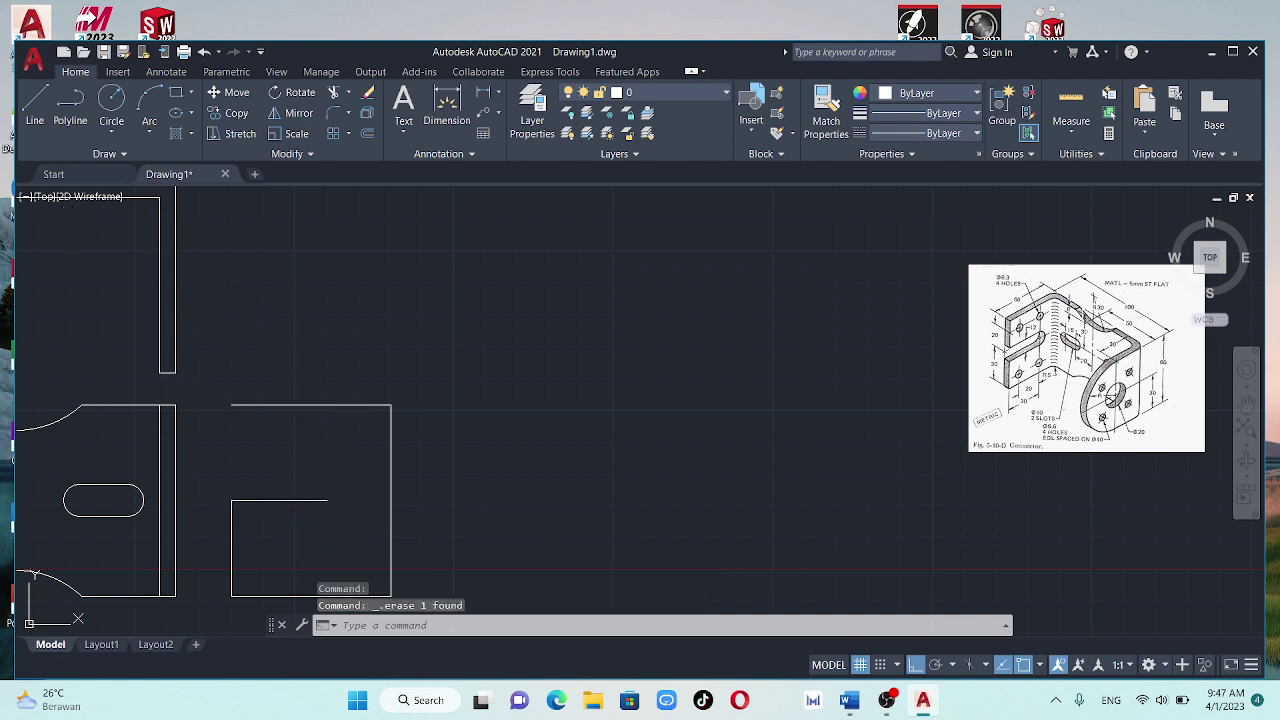
{"action": "left_click", "coordinate": [124, 134]}
{"action": "left_click", "coordinate": [140, 162]}
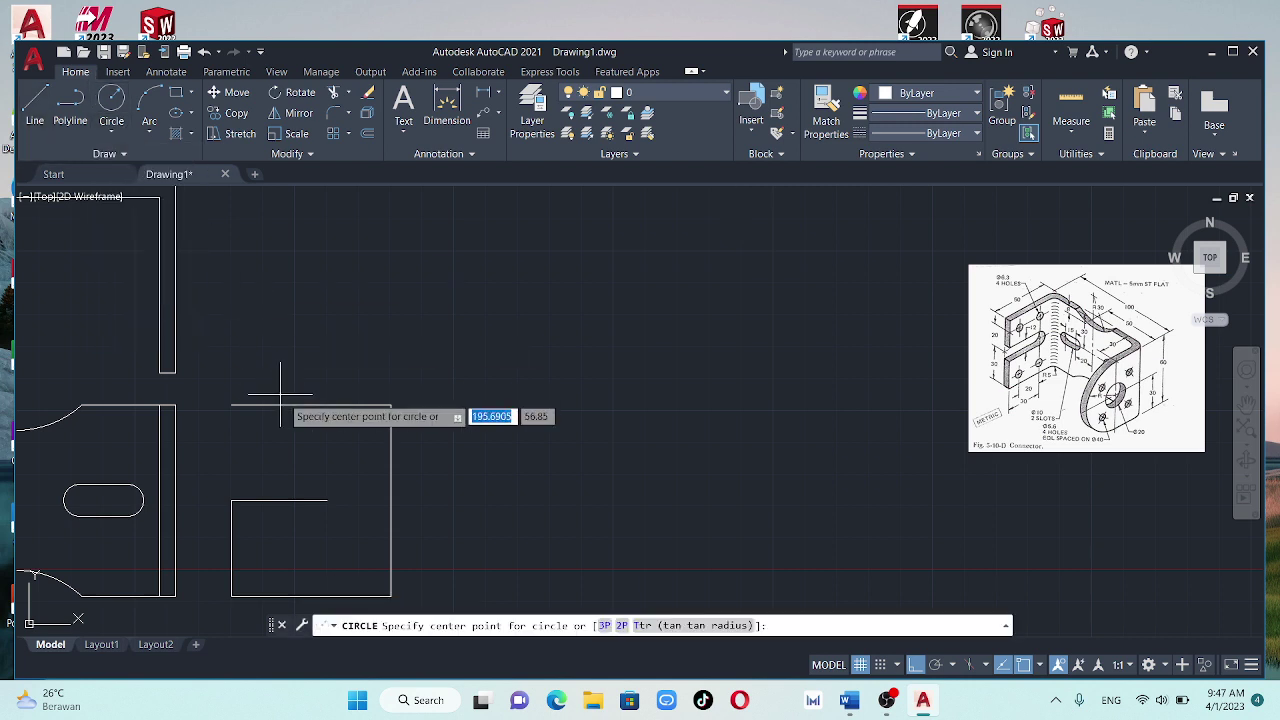
{"action": "left_click", "coordinate": [327, 500]}
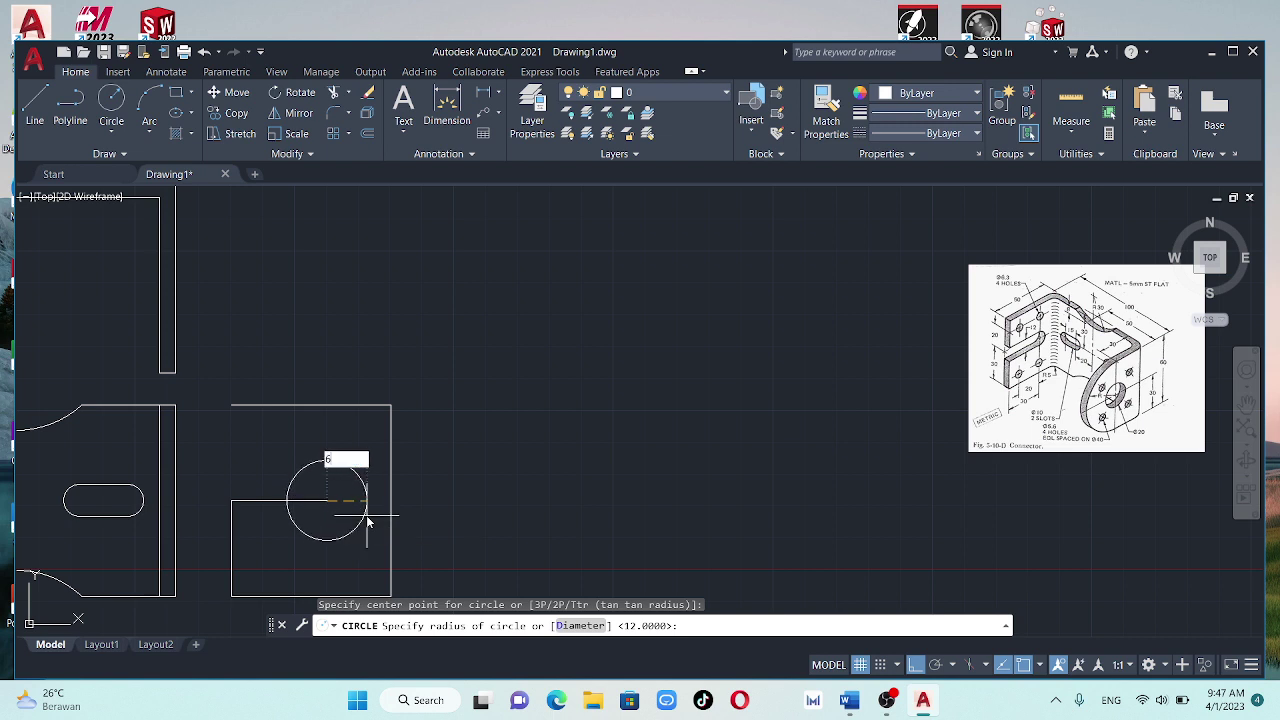
{"action": "type", "text": "6"}
{"action": "key", "text": "Return"}
{"action": "key", "text": "Return"}
{"action": "key", "text": "Return"}
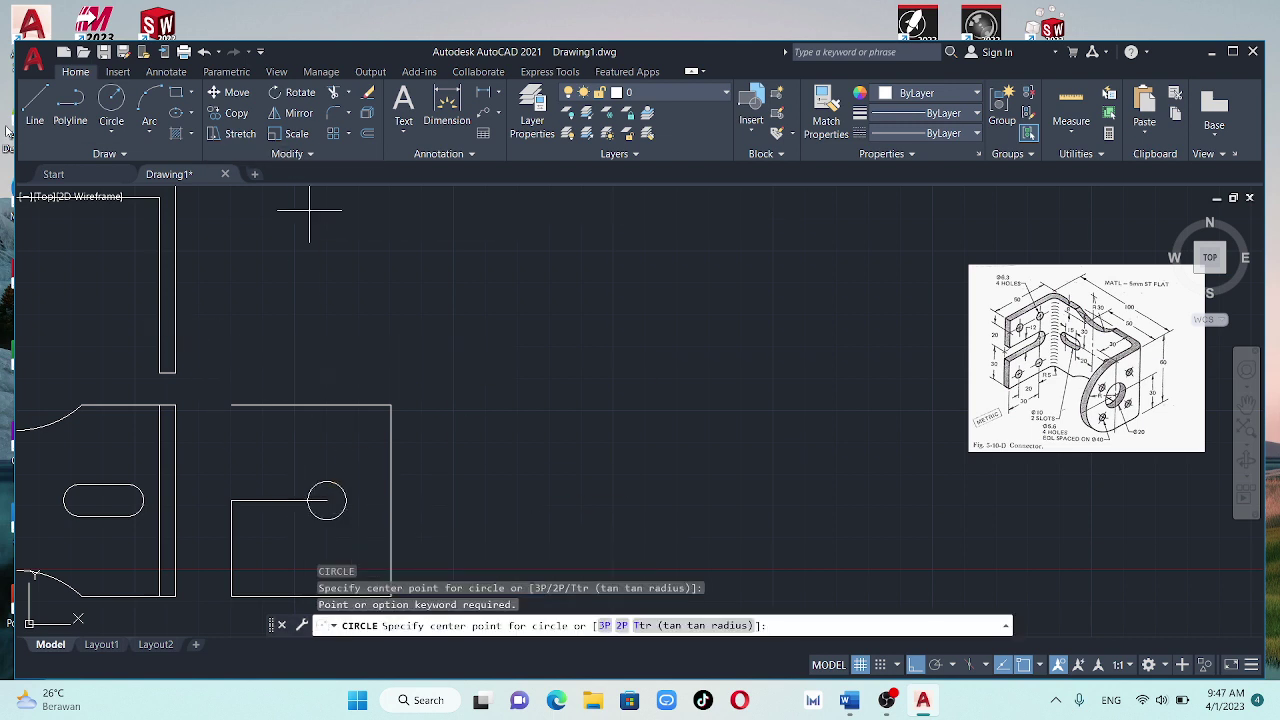
Draw 30-unit slot edges from the circle's top and bottom quadrant points
{"action": "left_click", "coordinate": [34, 108]}
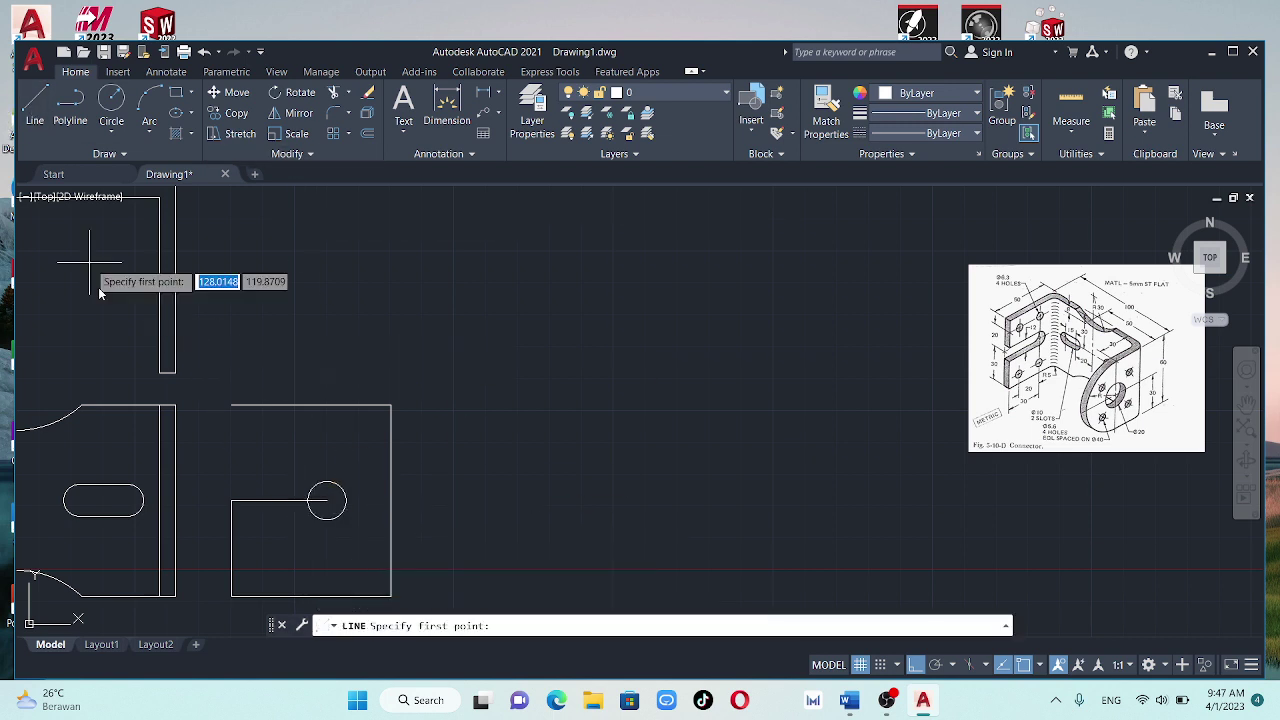
{"action": "left_click", "coordinate": [327, 481]}
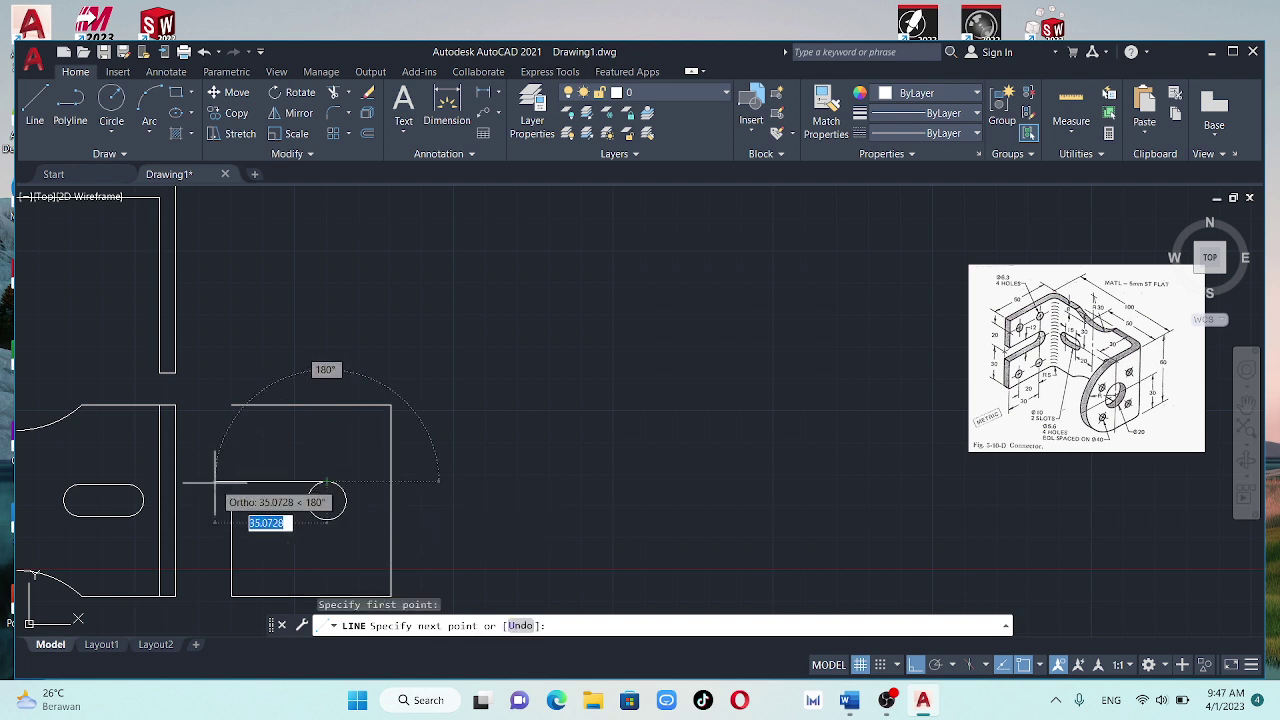
{"action": "type", "text": "3"}
{"action": "key", "text": "Return"}
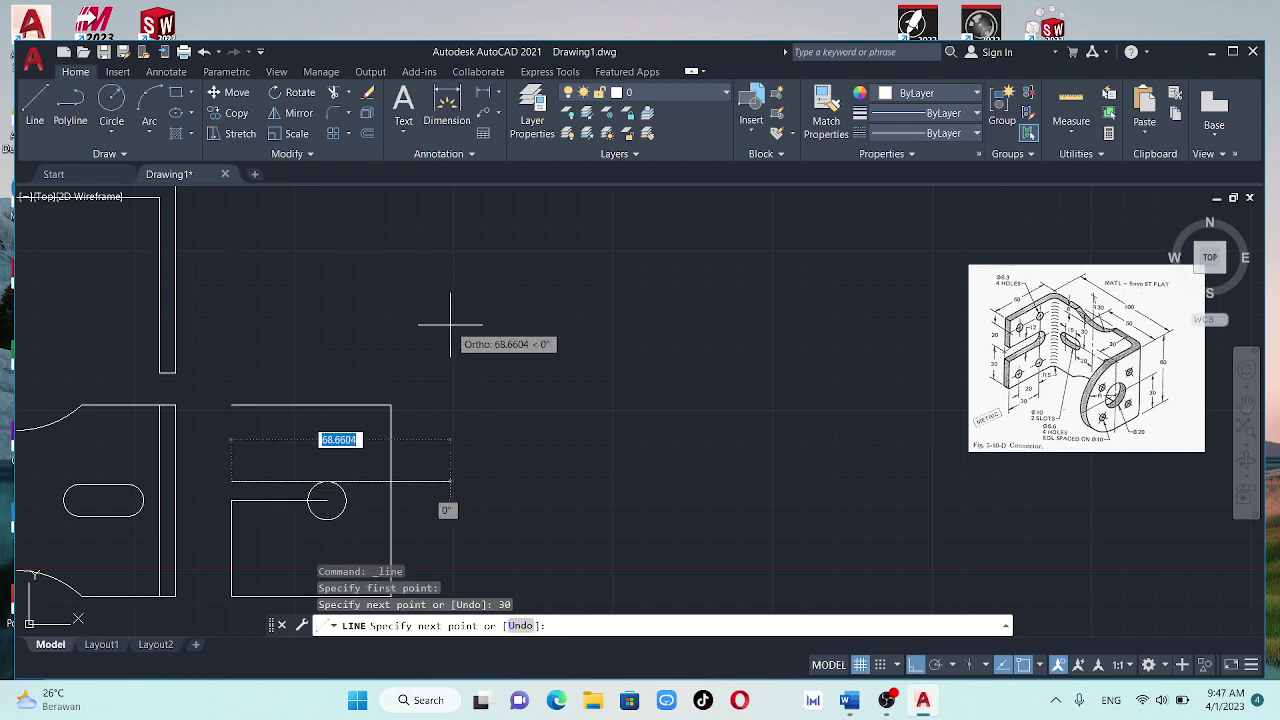
{"action": "key", "text": "Escape"}
{"action": "key", "text": "Return"}
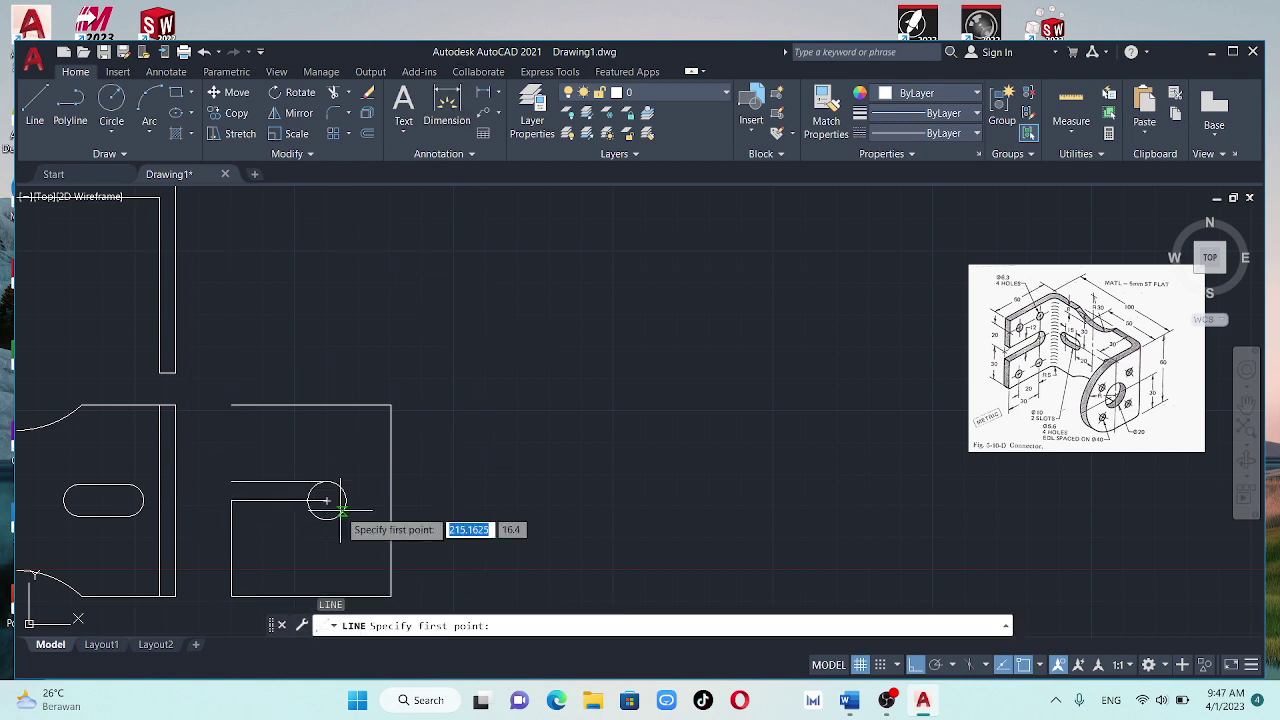
{"action": "left_click", "coordinate": [327, 518]}
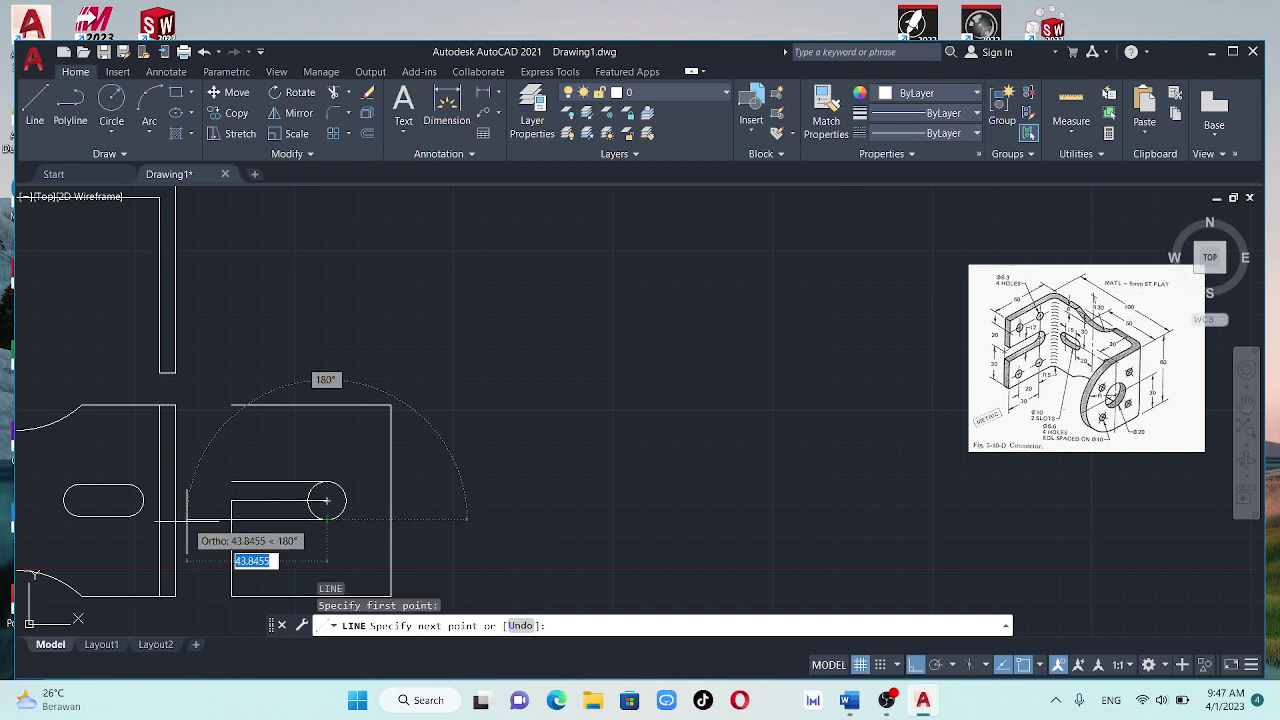
{"action": "type", "text": "30"}
{"action": "key", "text": "Return"}
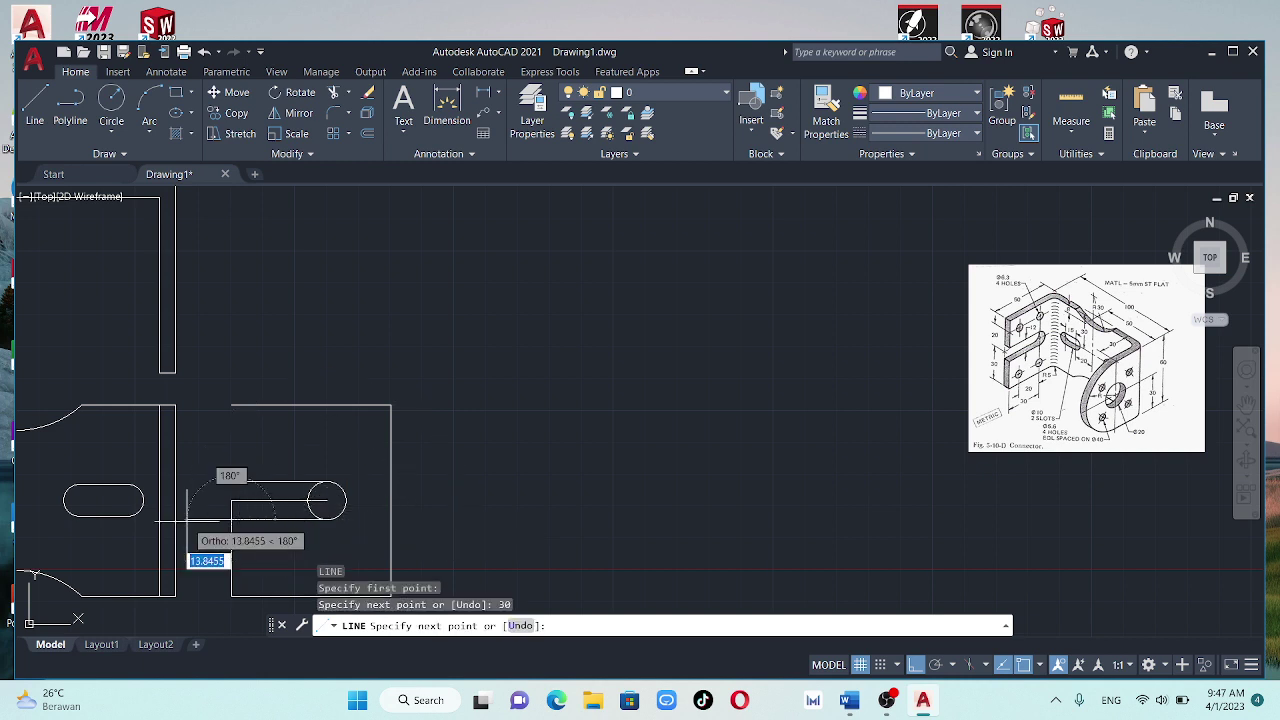
{"action": "key", "text": "Escape"}
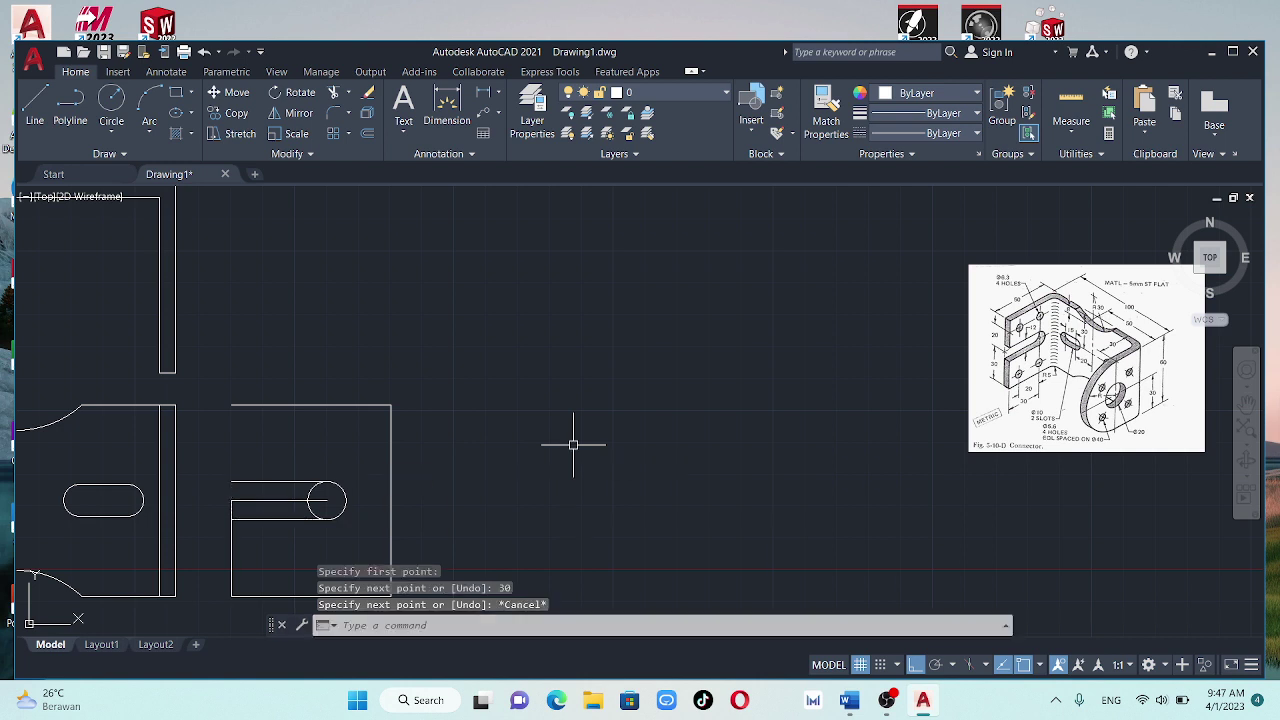
{"action": "scroll", "coordinate": [550, 290], "scroll_direction": "down", "scroll_amount": 2}
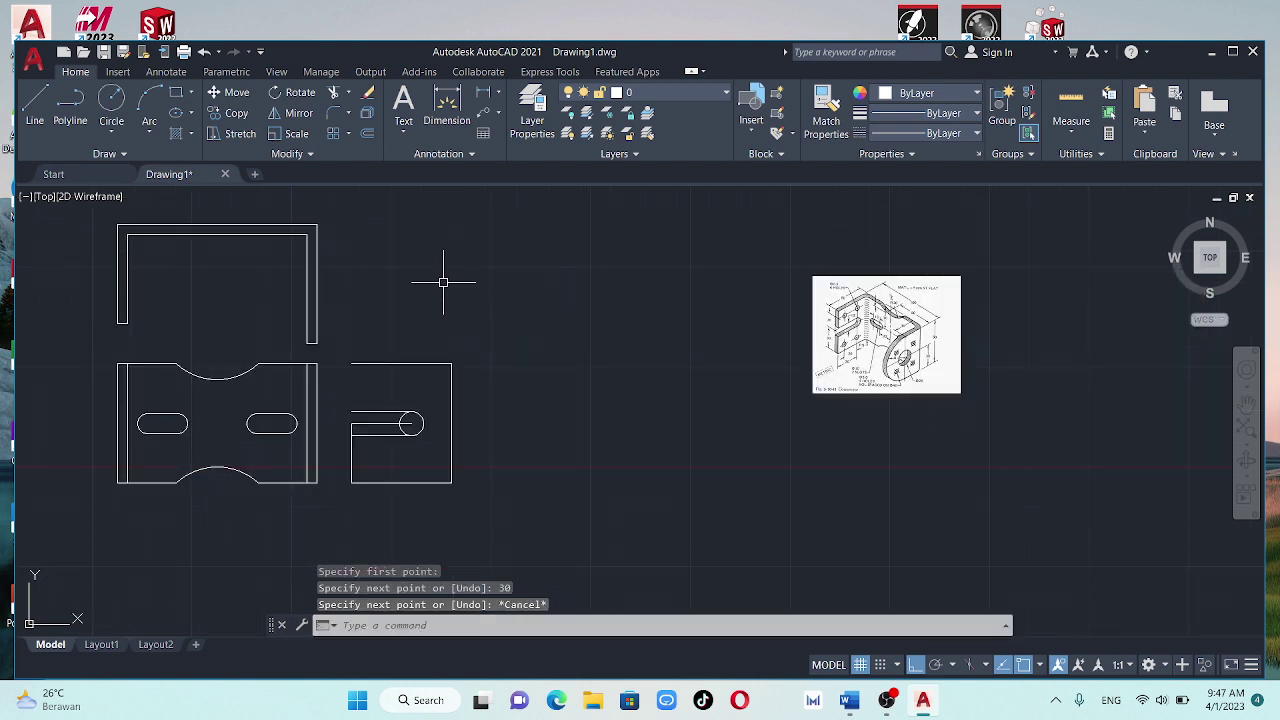
Trim away the leftover middle line inside the slot
{"action": "left_click", "coordinate": [334, 92]}
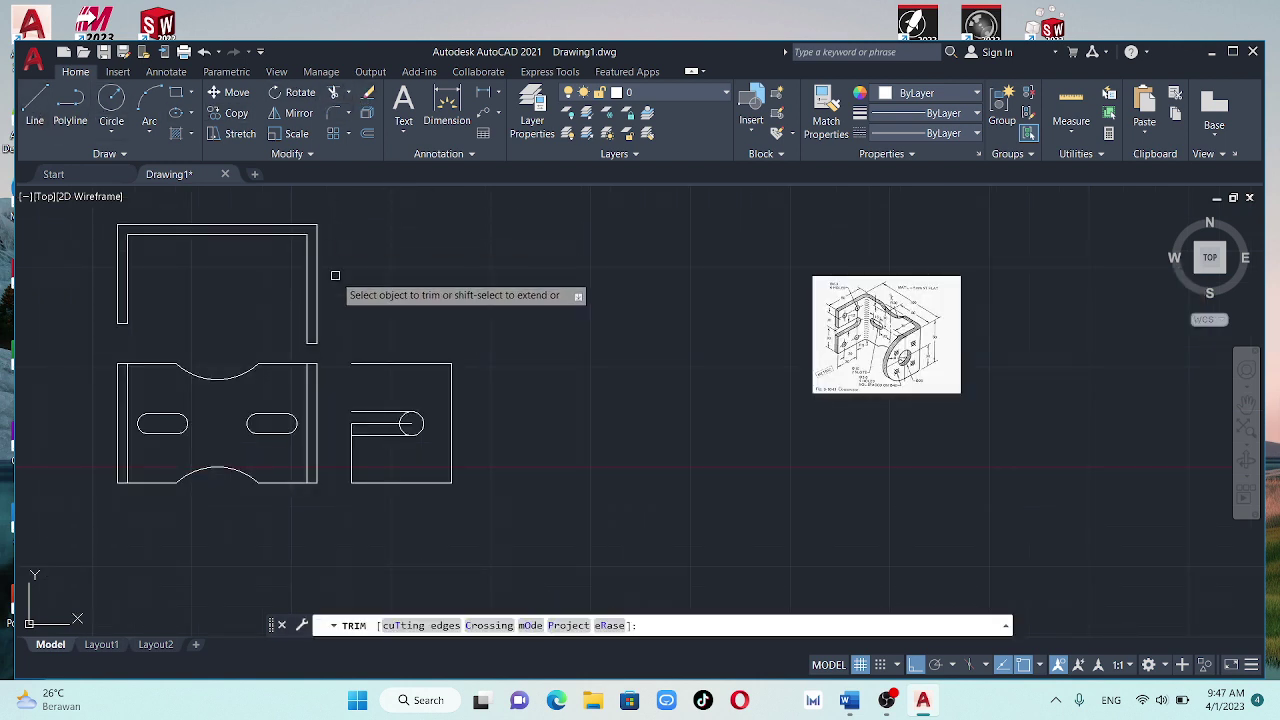
{"action": "left_click", "coordinate": [350, 425]}
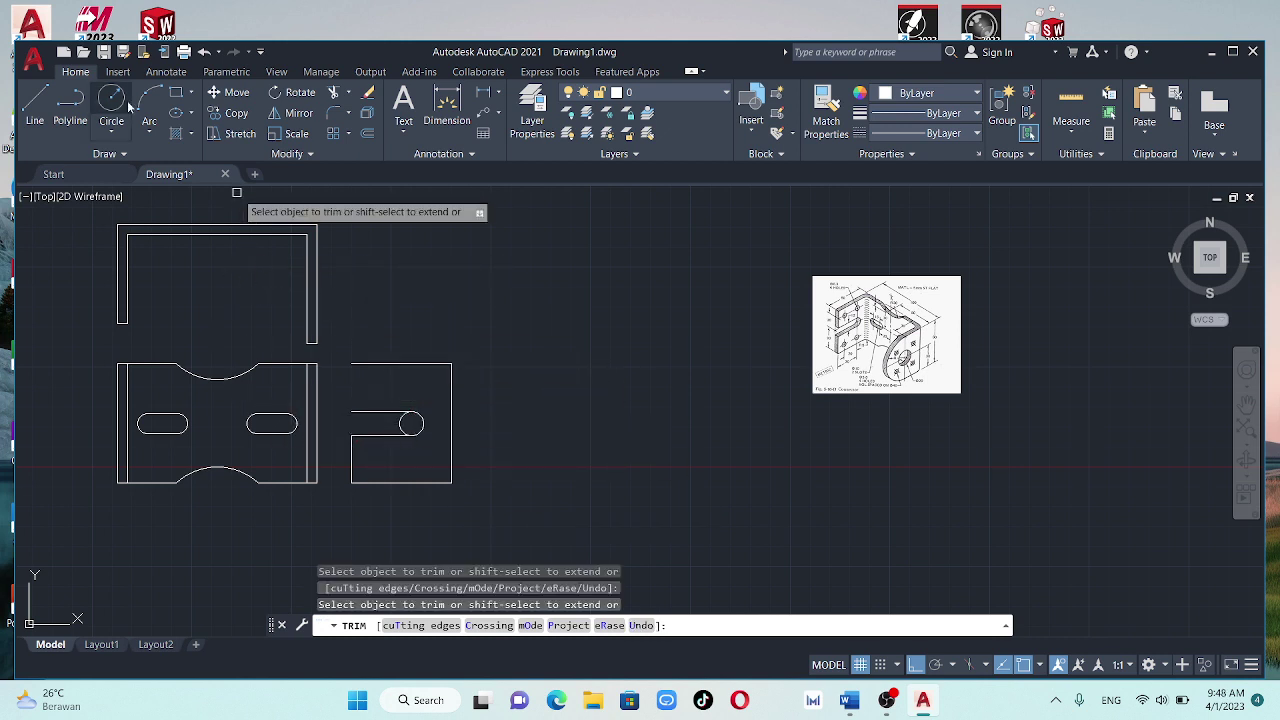
{"action": "left_click", "coordinate": [35, 100]}
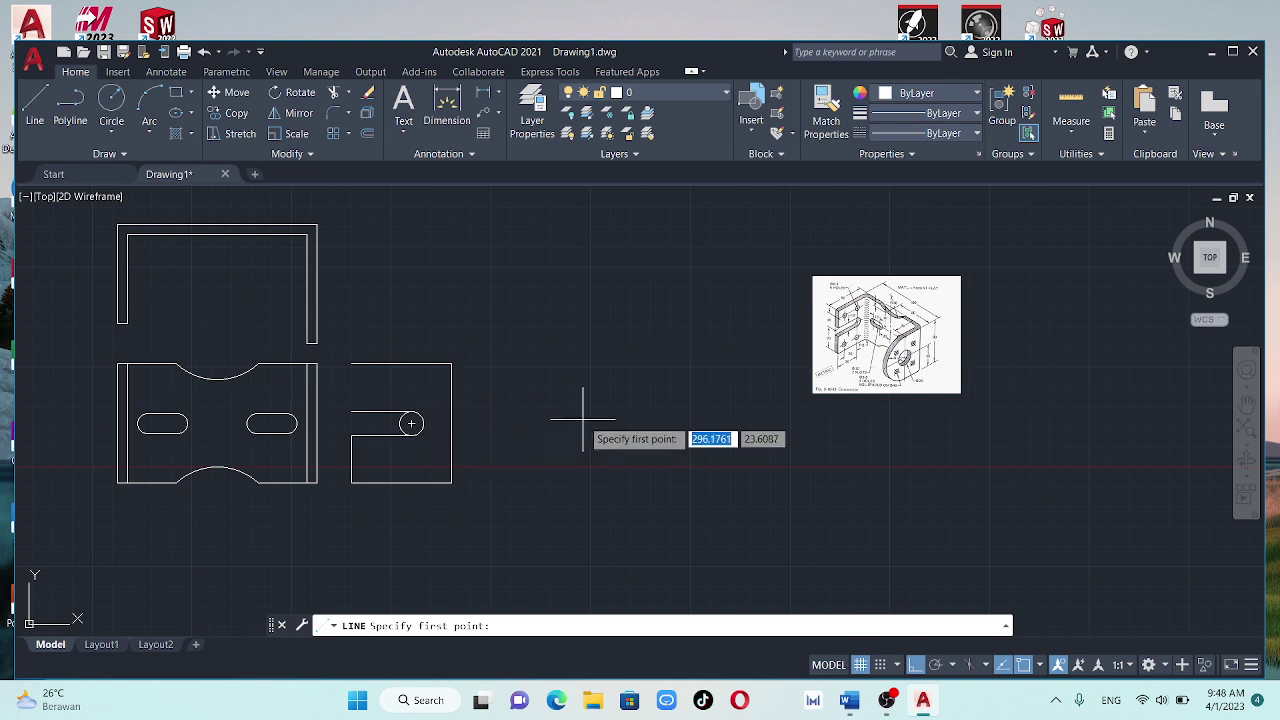
{"action": "scroll", "coordinate": [586, 420], "scroll_direction": "up", "scroll_amount": 2}
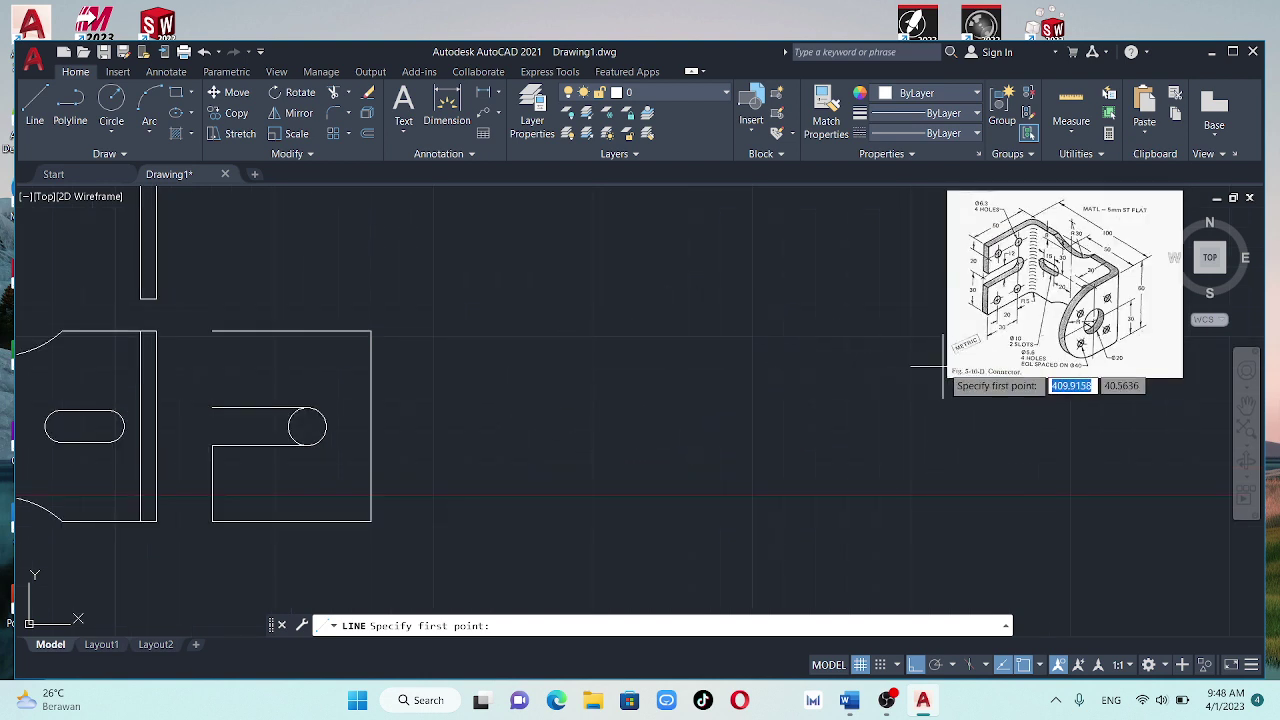
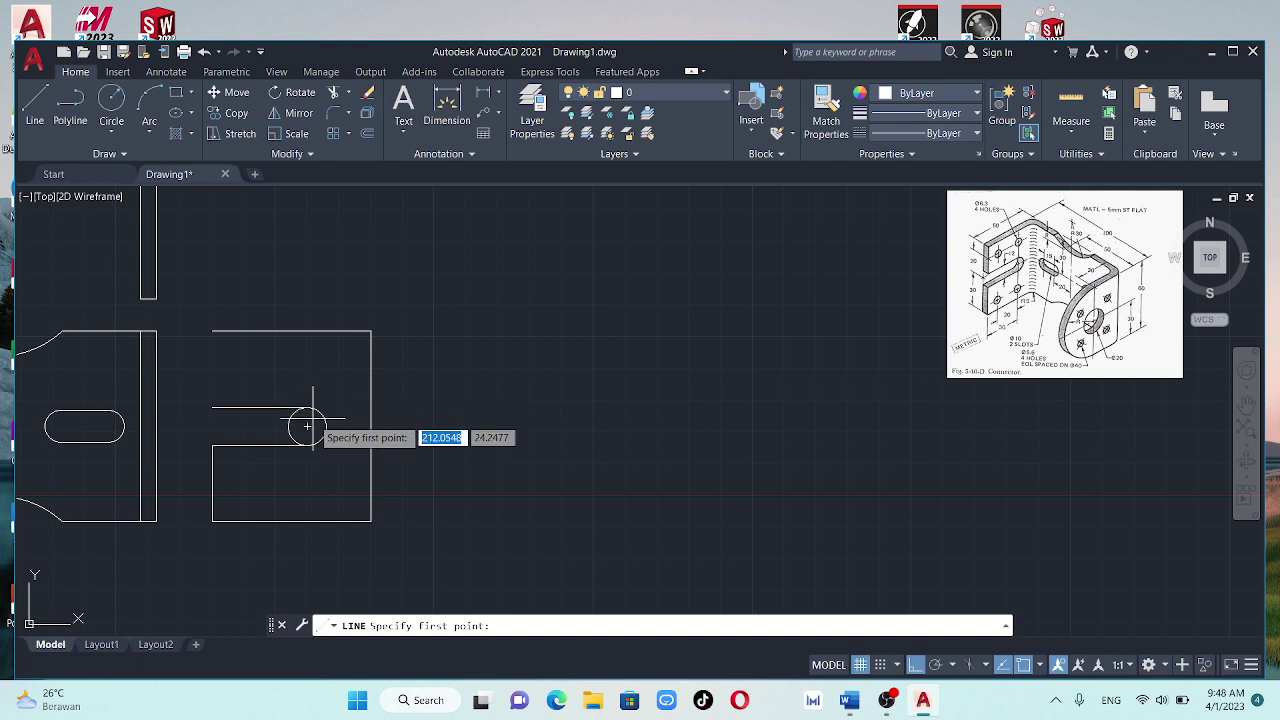
Draw a 10-unit vertical line up from the hole's centre, then delete it
{"action": "left_click", "coordinate": [307, 427]}
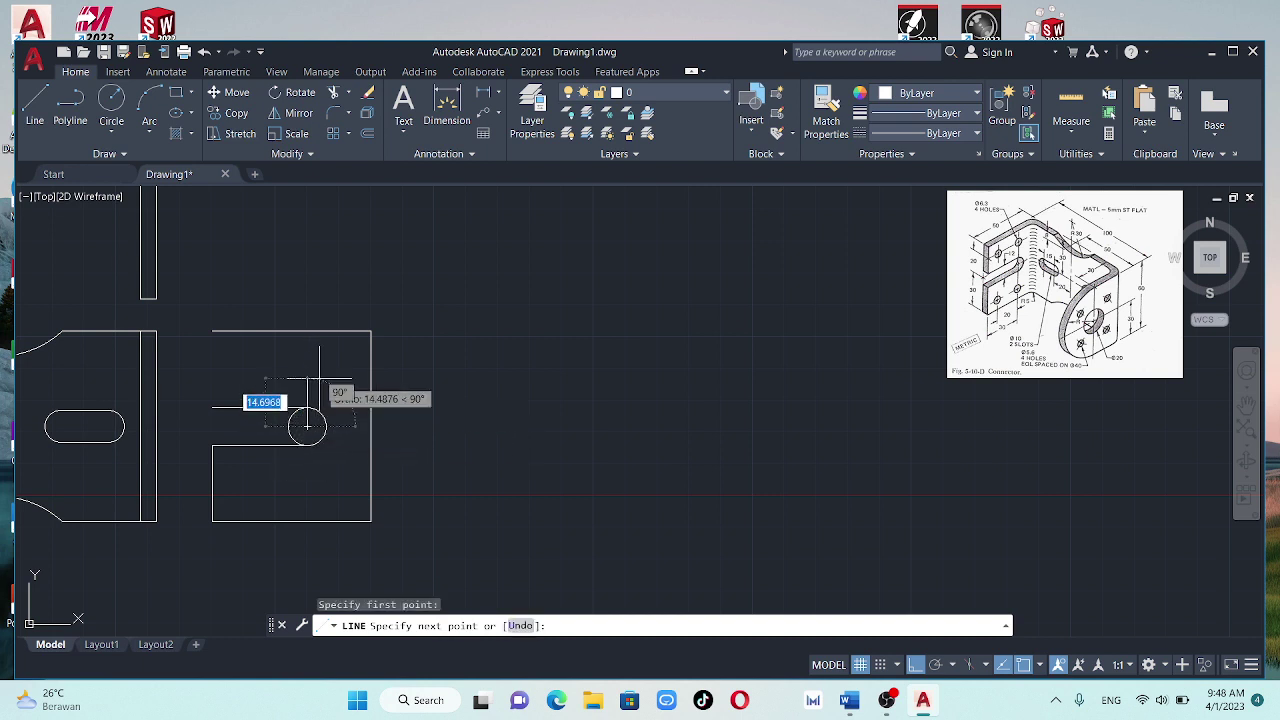
{"action": "type", "text": "10"}
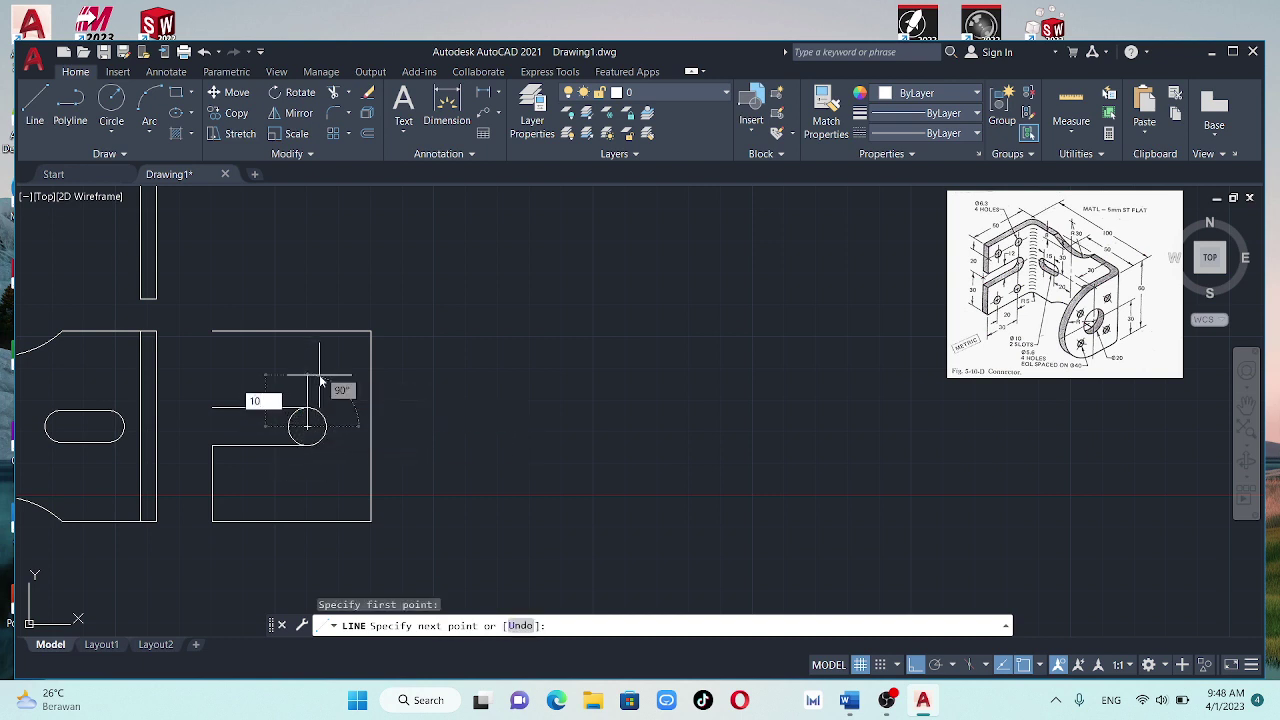
{"action": "key", "text": "Return"}
{"action": "key", "text": "Escape"}
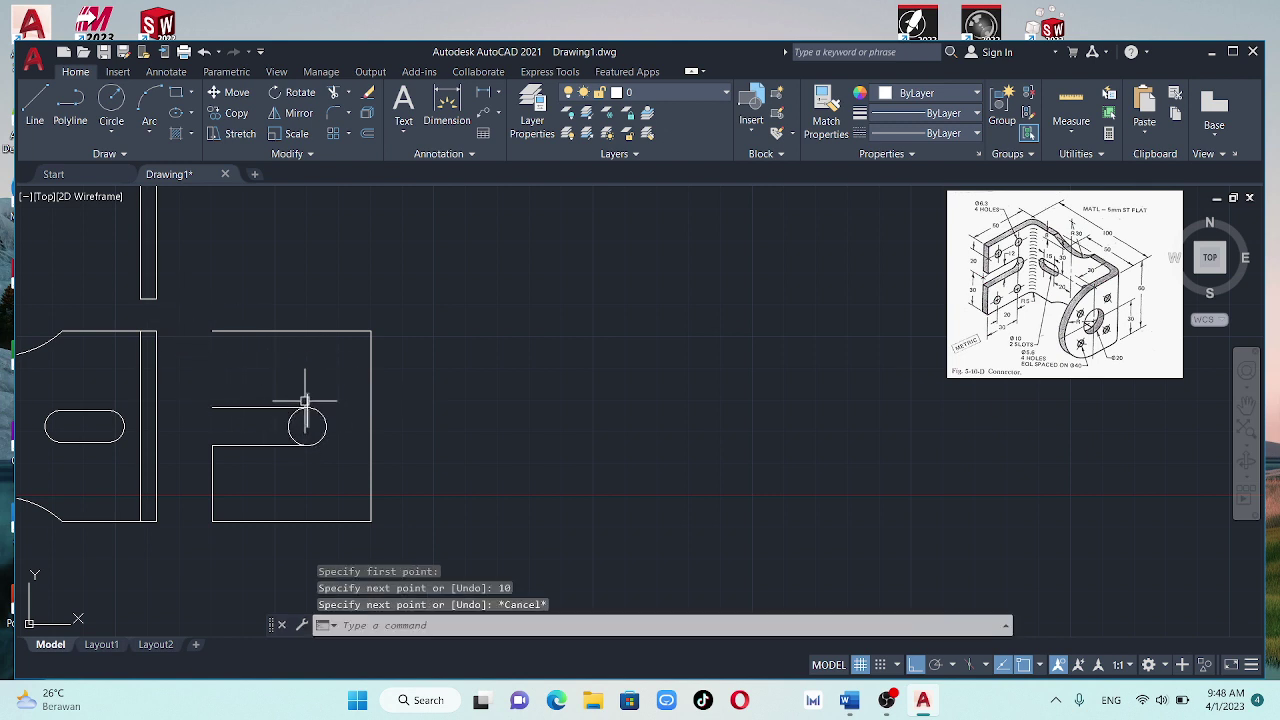
{"action": "left_click", "coordinate": [305, 401]}
{"action": "key", "text": "Delete"}
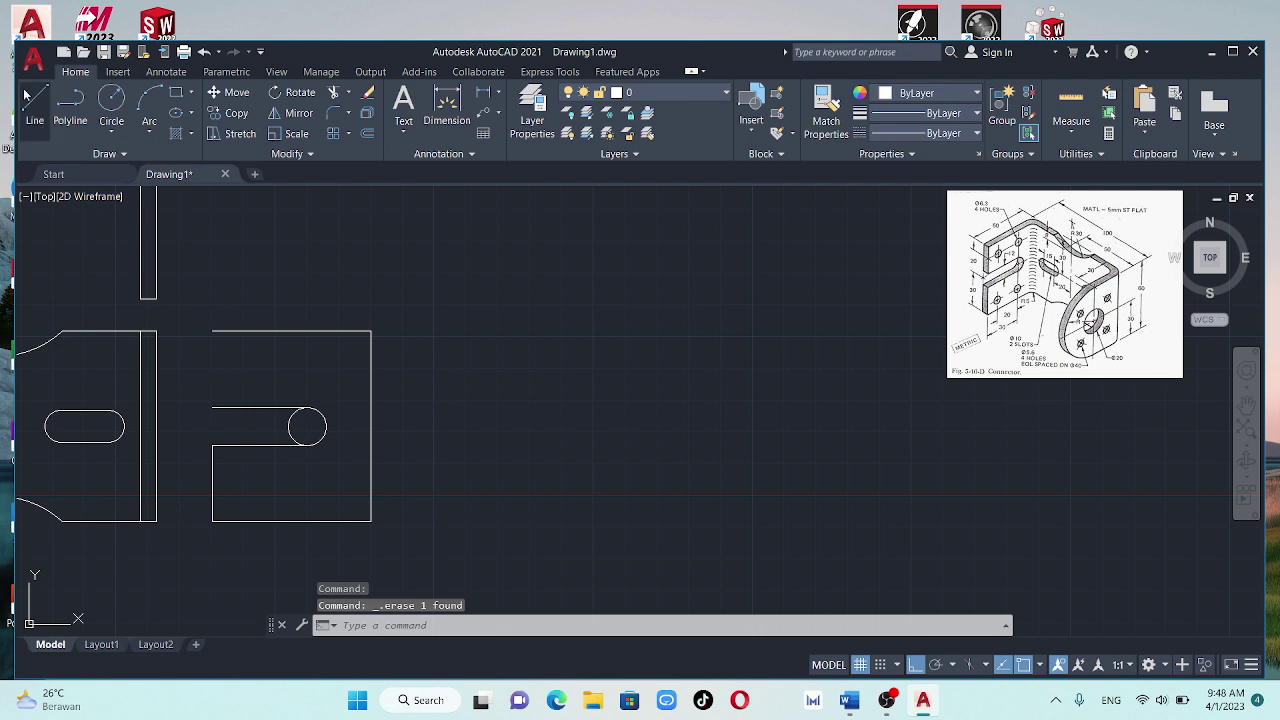
From the plate's top-left corner, draw 10 units down the left edge, then 20 units horizontally
{"action": "left_click", "coordinate": [28, 96]}
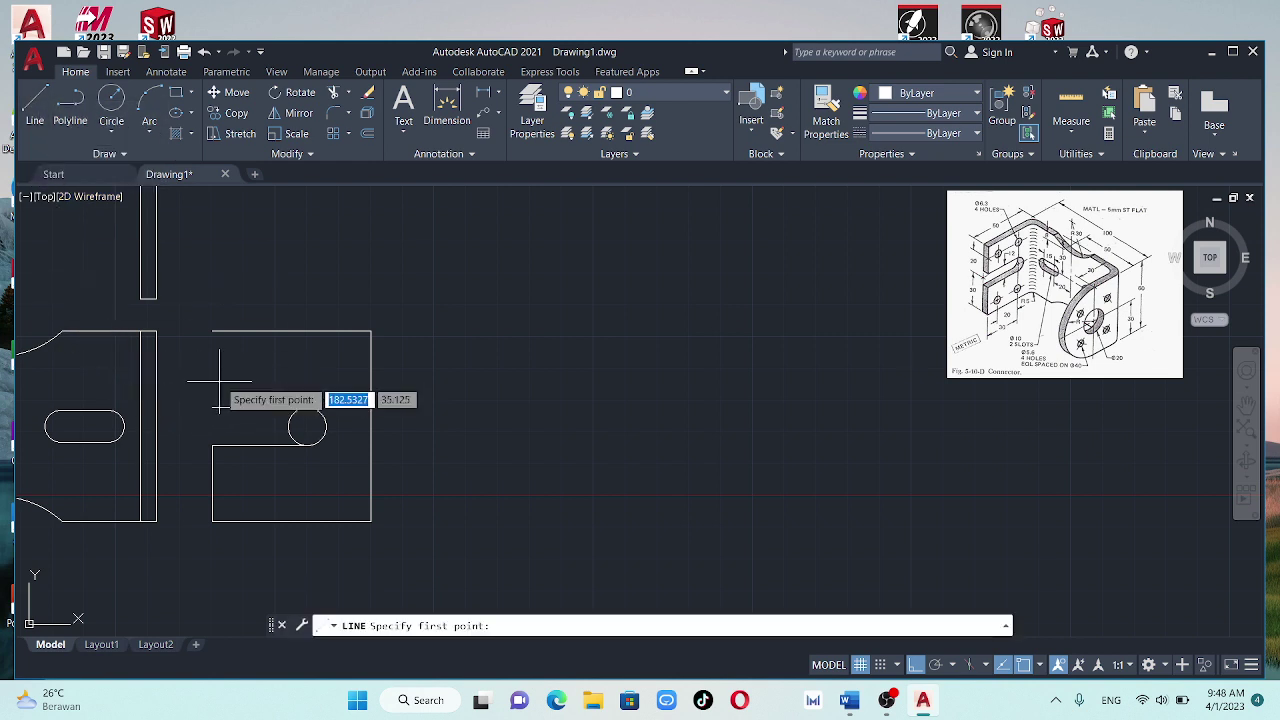
{"action": "left_click", "coordinate": [212, 331]}
{"action": "type", "text": "10"}
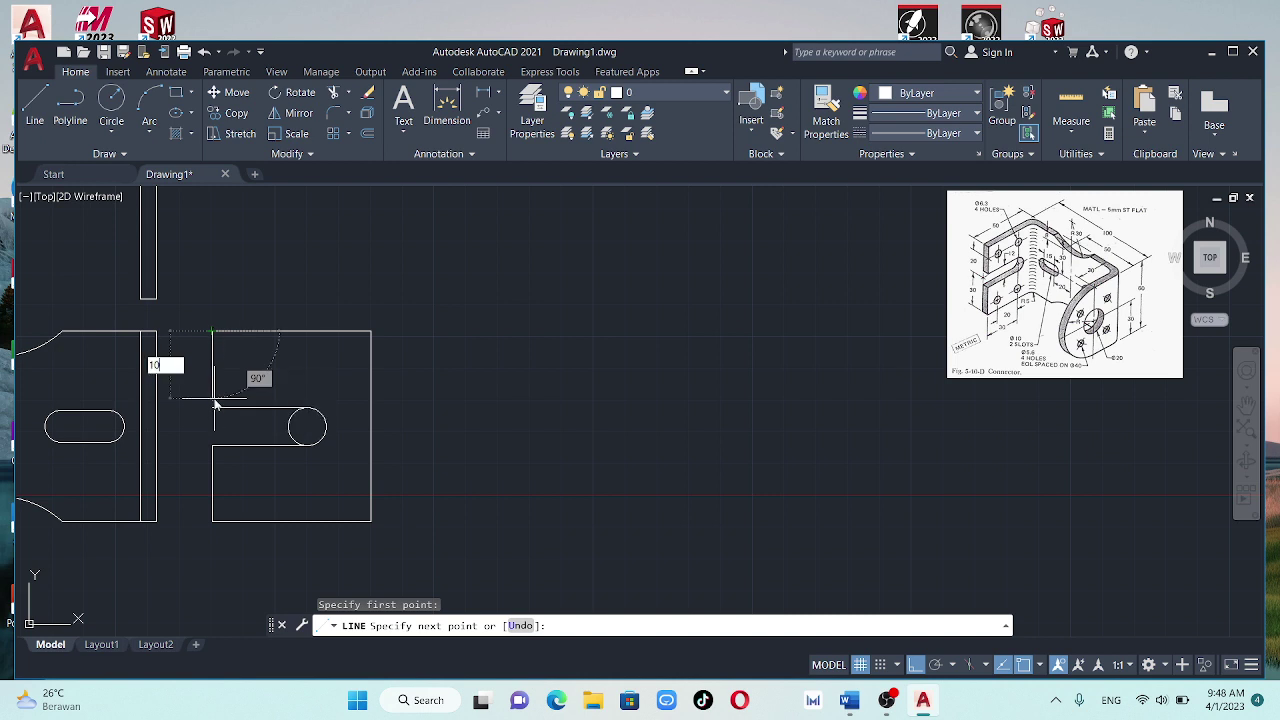
{"action": "key", "text": "Return"}
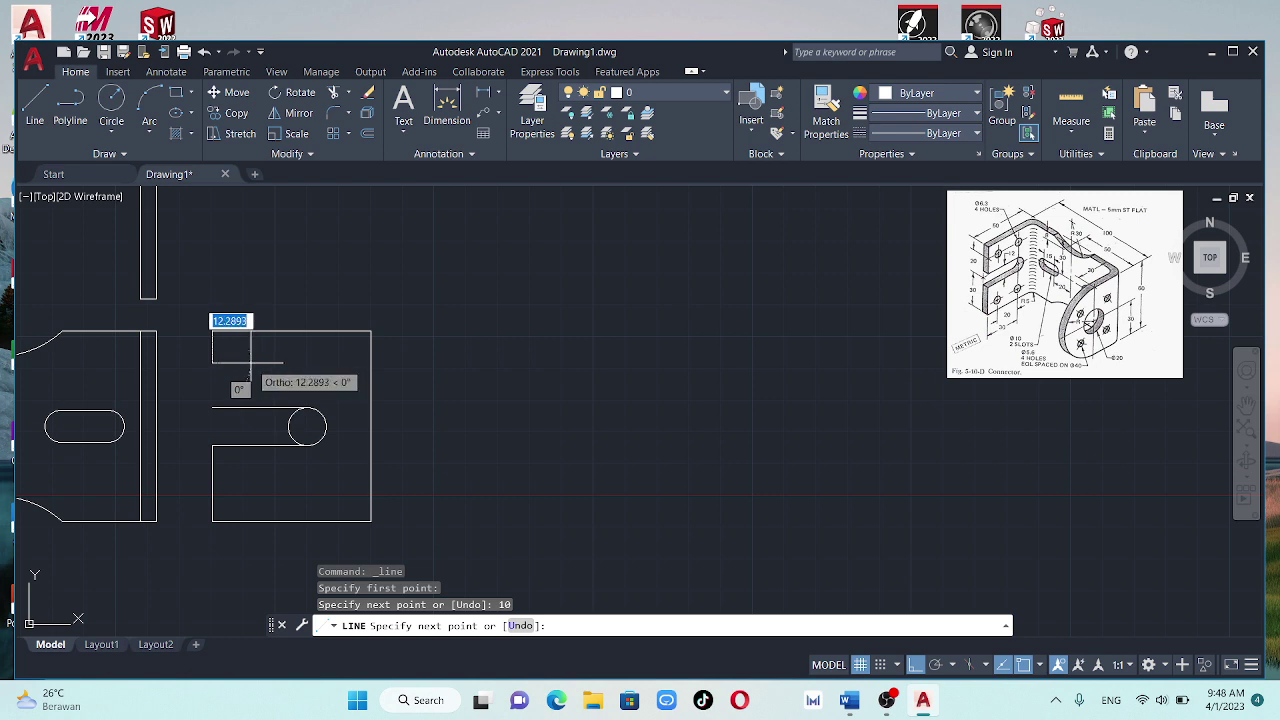
{"action": "type", "text": "1"}
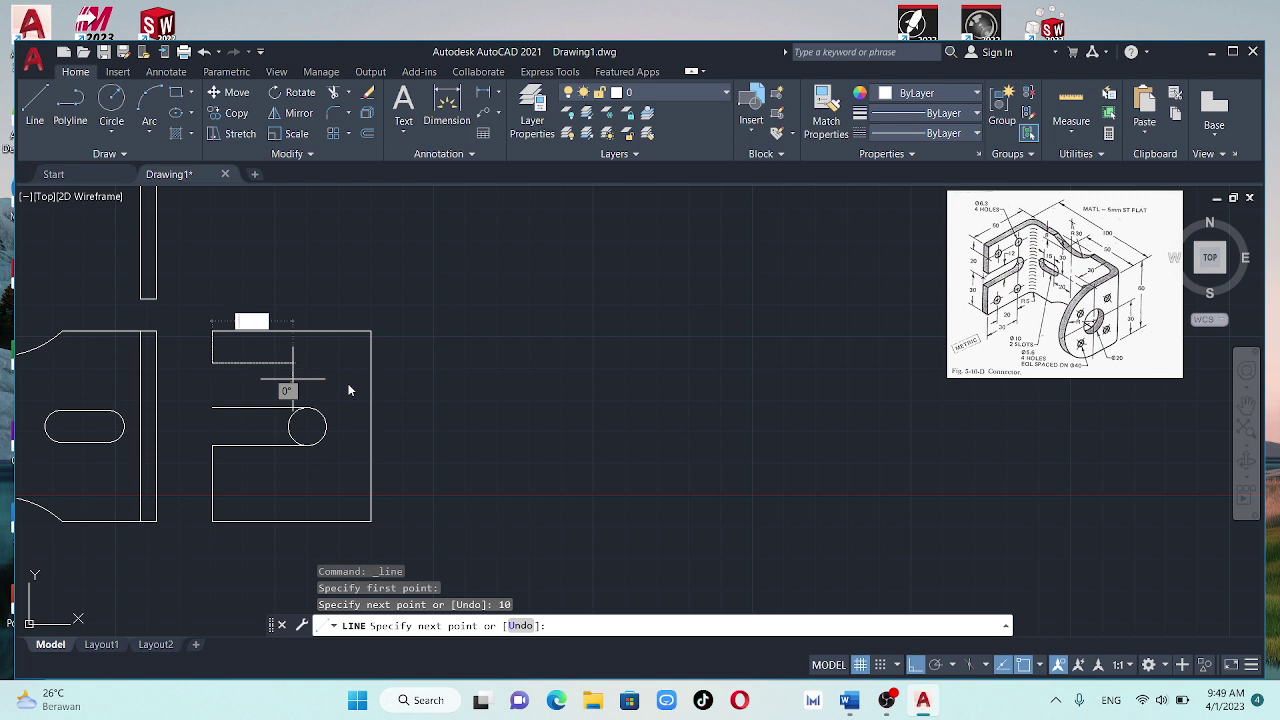
{"action": "key", "text": "Return"}
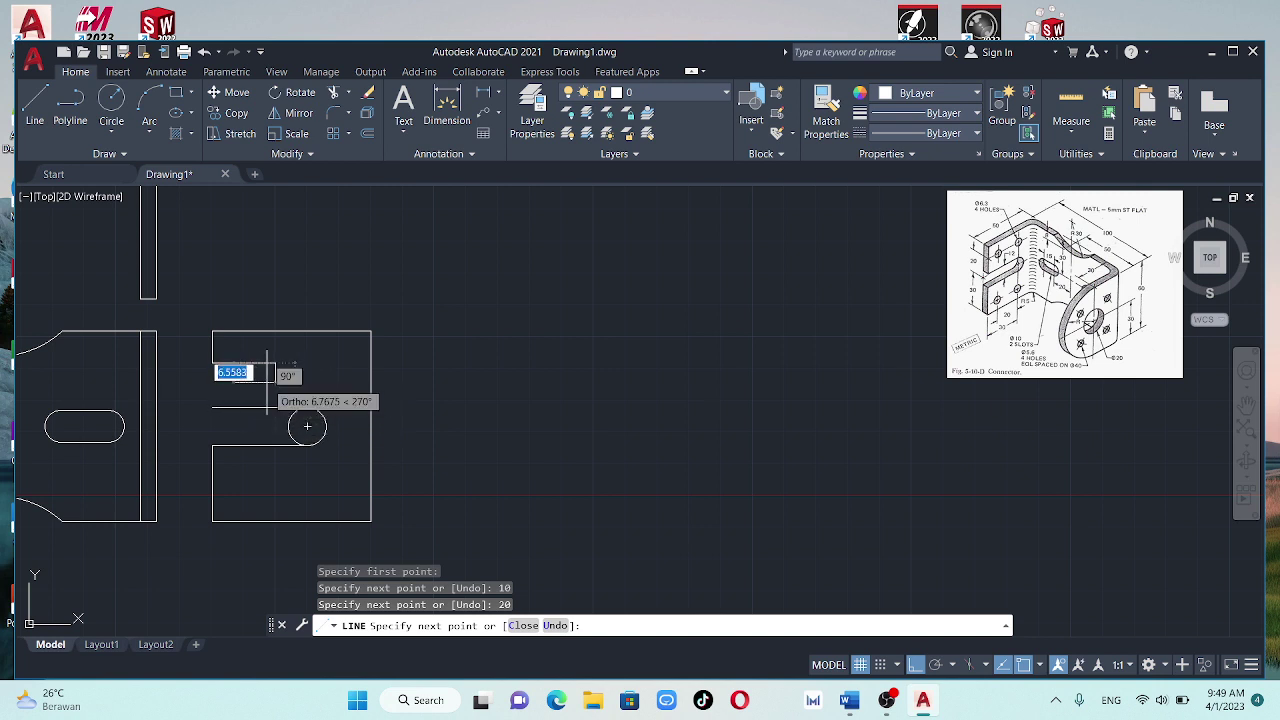
{"action": "key", "text": "Escape"}
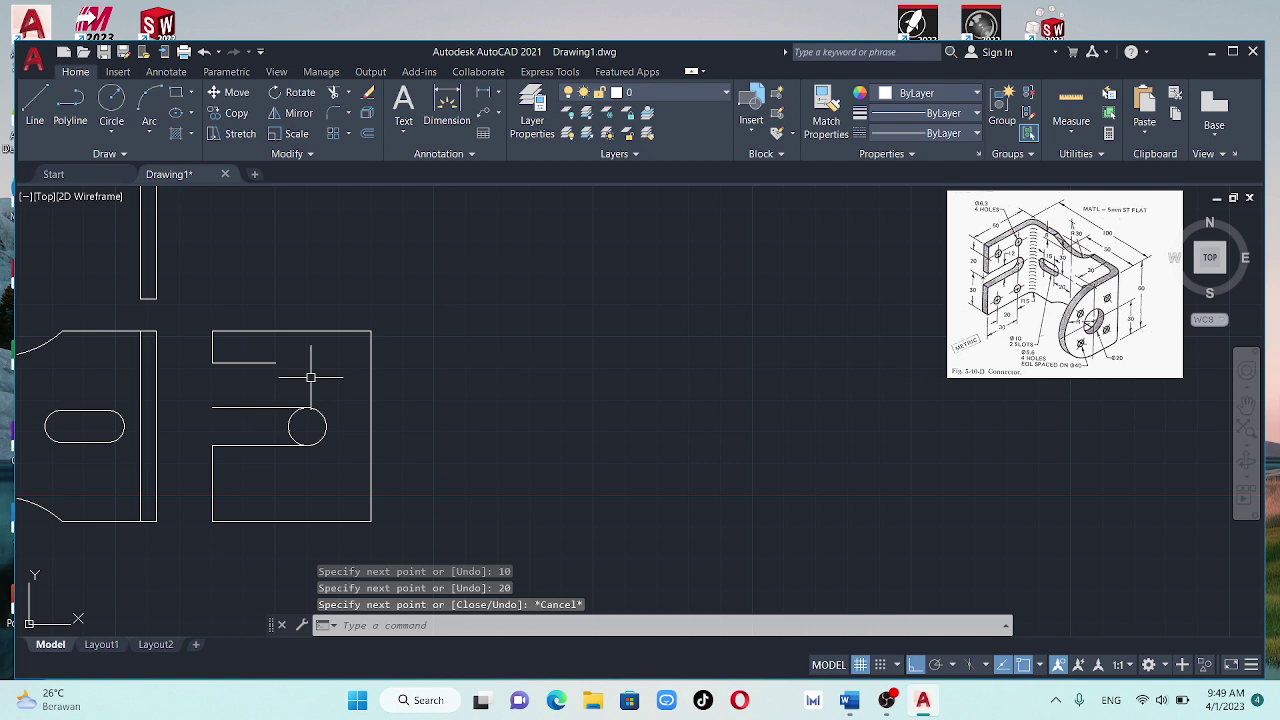
Lengthen the new horizontal line by 10 units, then delete it
{"action": "left_click", "coordinate": [272, 360]}
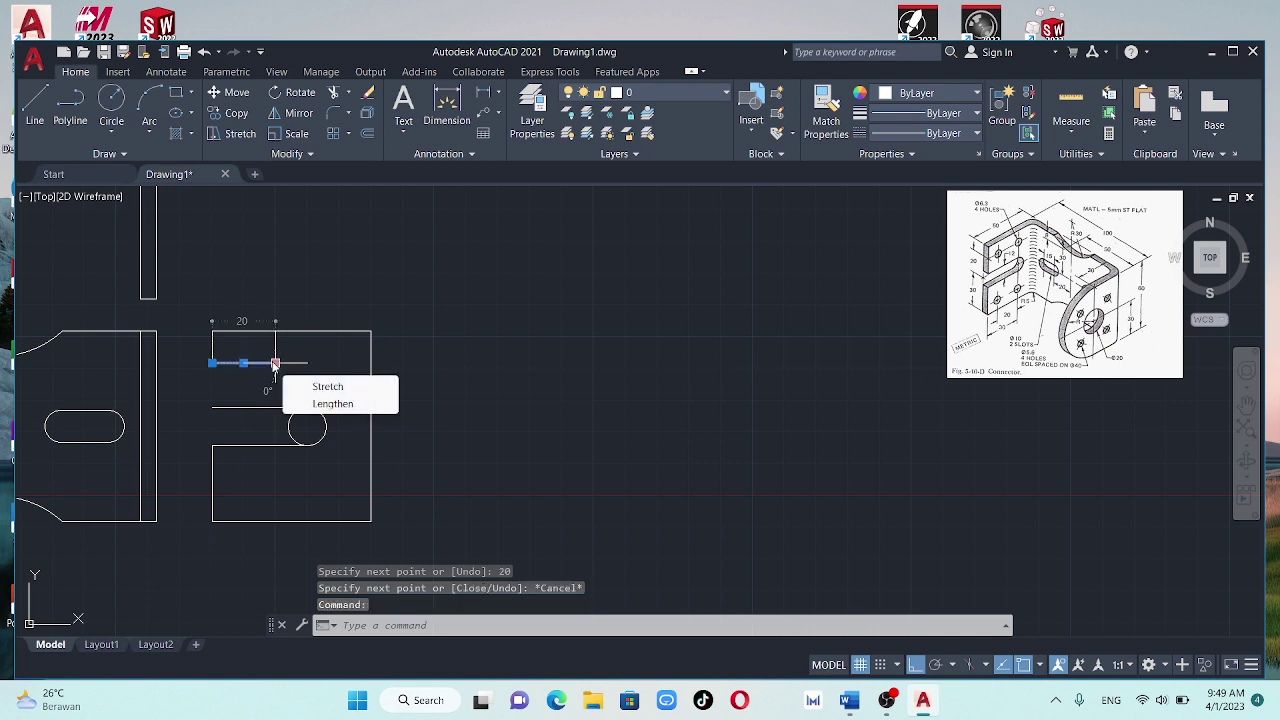
{"action": "left_click", "coordinate": [274, 362]}
{"action": "type", "text": "10"}
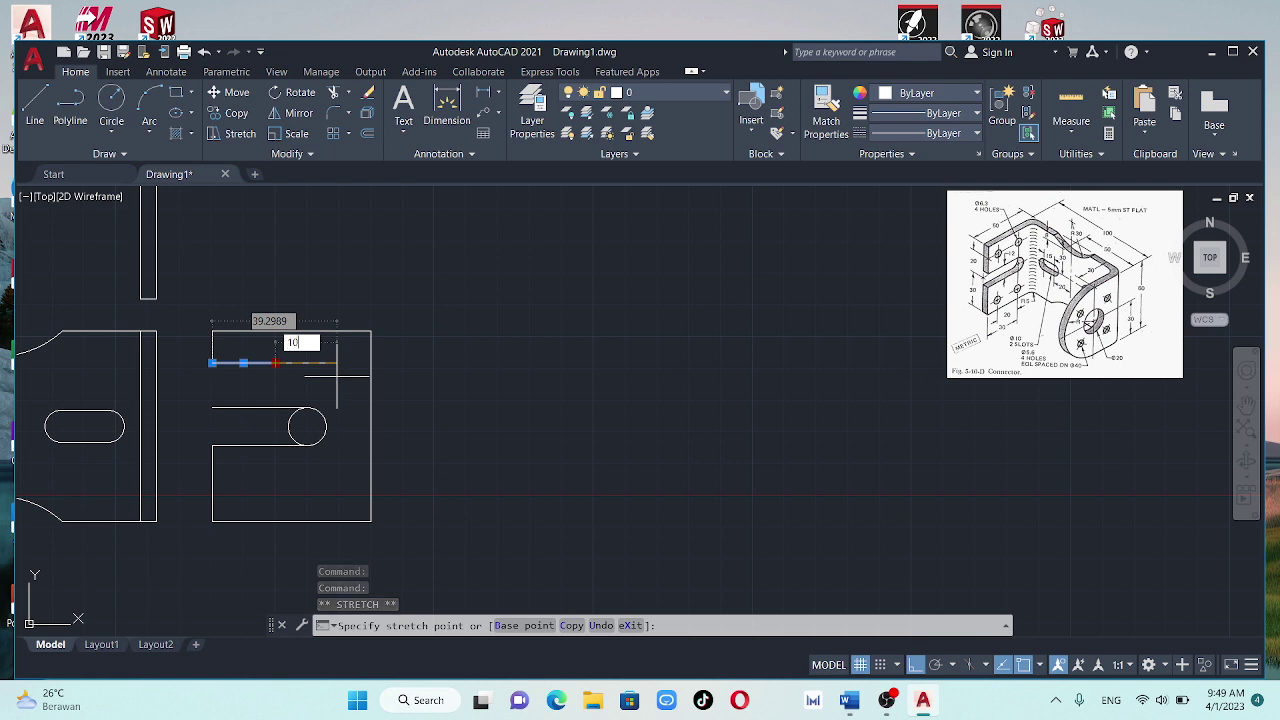
{"action": "key", "text": "Return"}
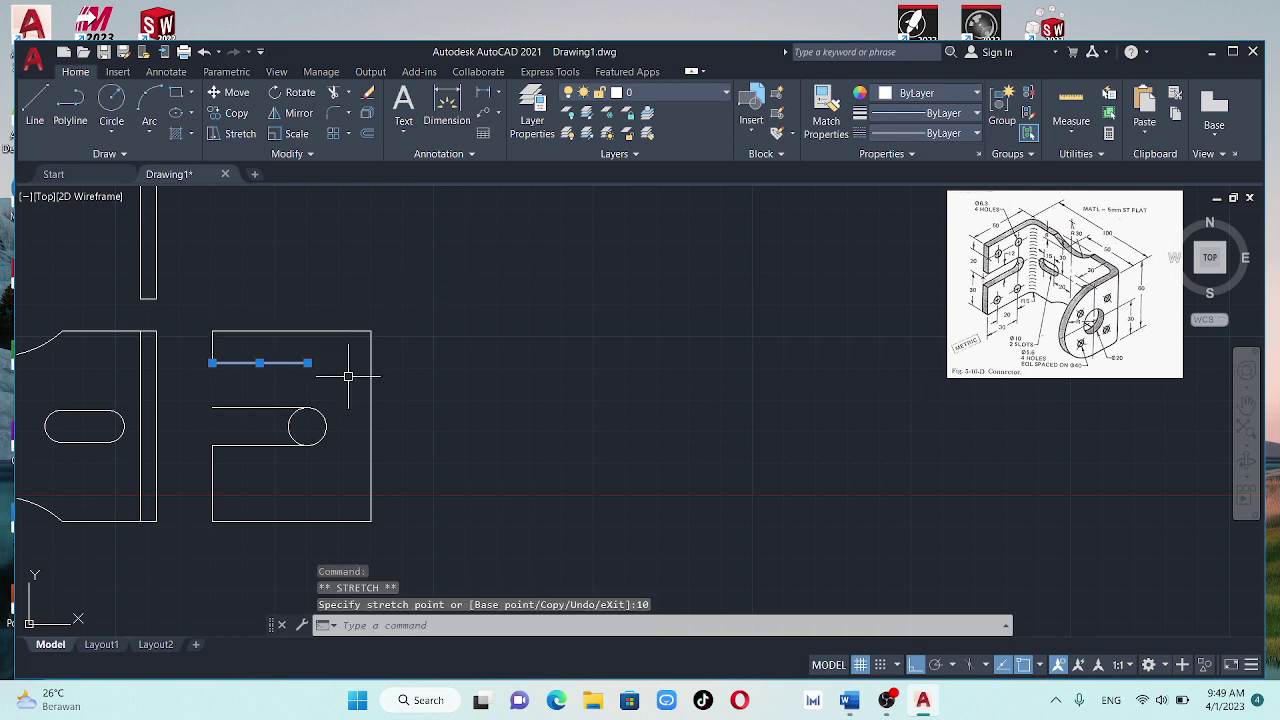
{"action": "left_click", "coordinate": [307, 363]}
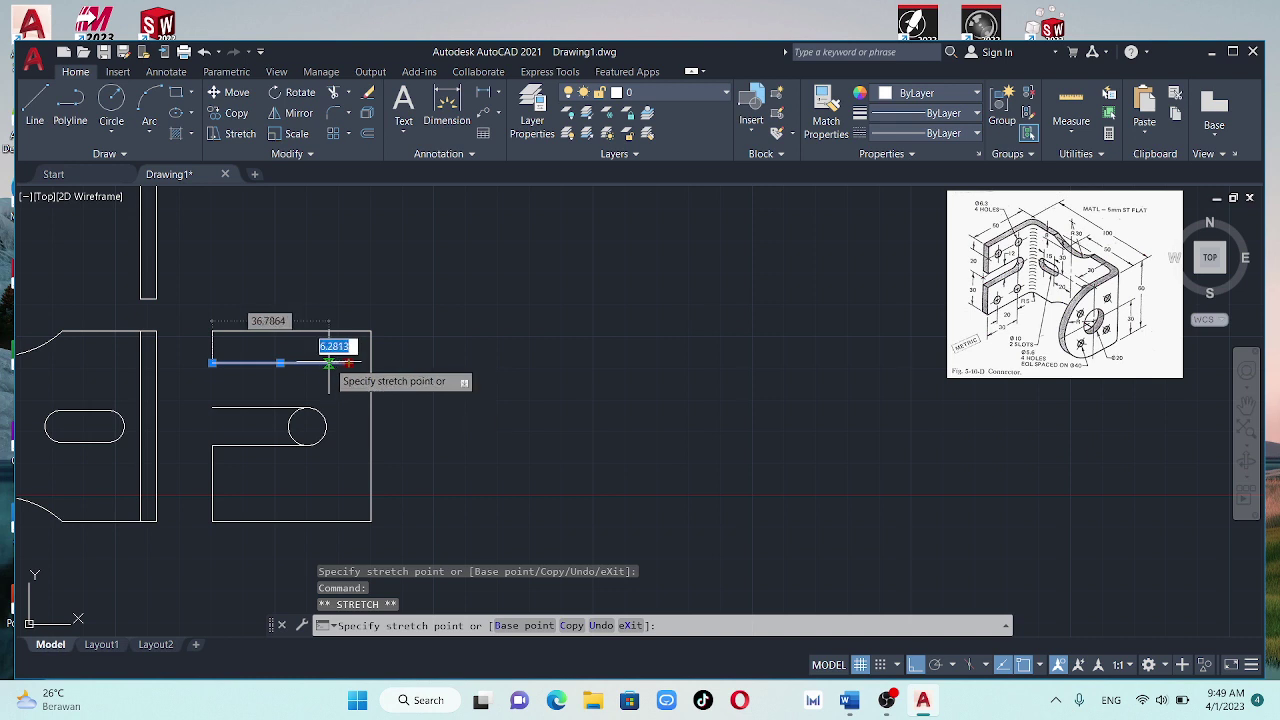
{"action": "left_click", "coordinate": [329, 362]}
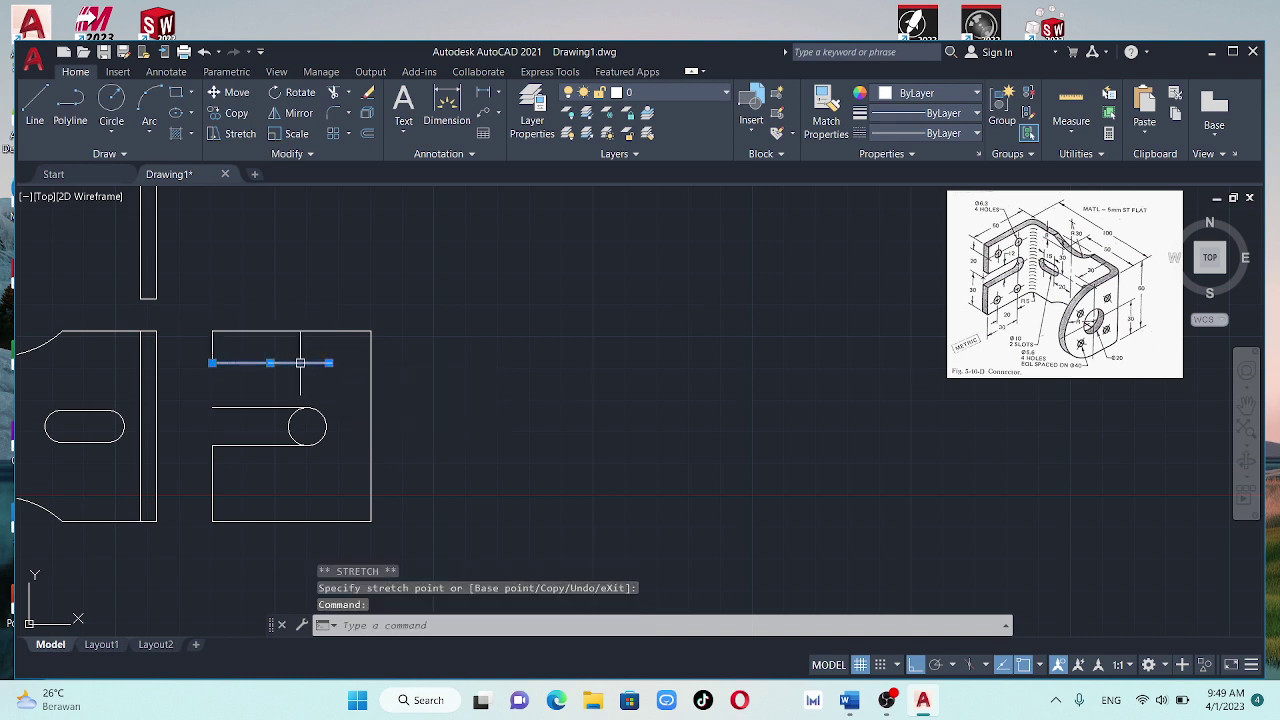
{"action": "key", "text": "Delete"}
Draw a 30-unit horizontal line from the plate's left edge
{"action": "left_click", "coordinate": [35, 105]}
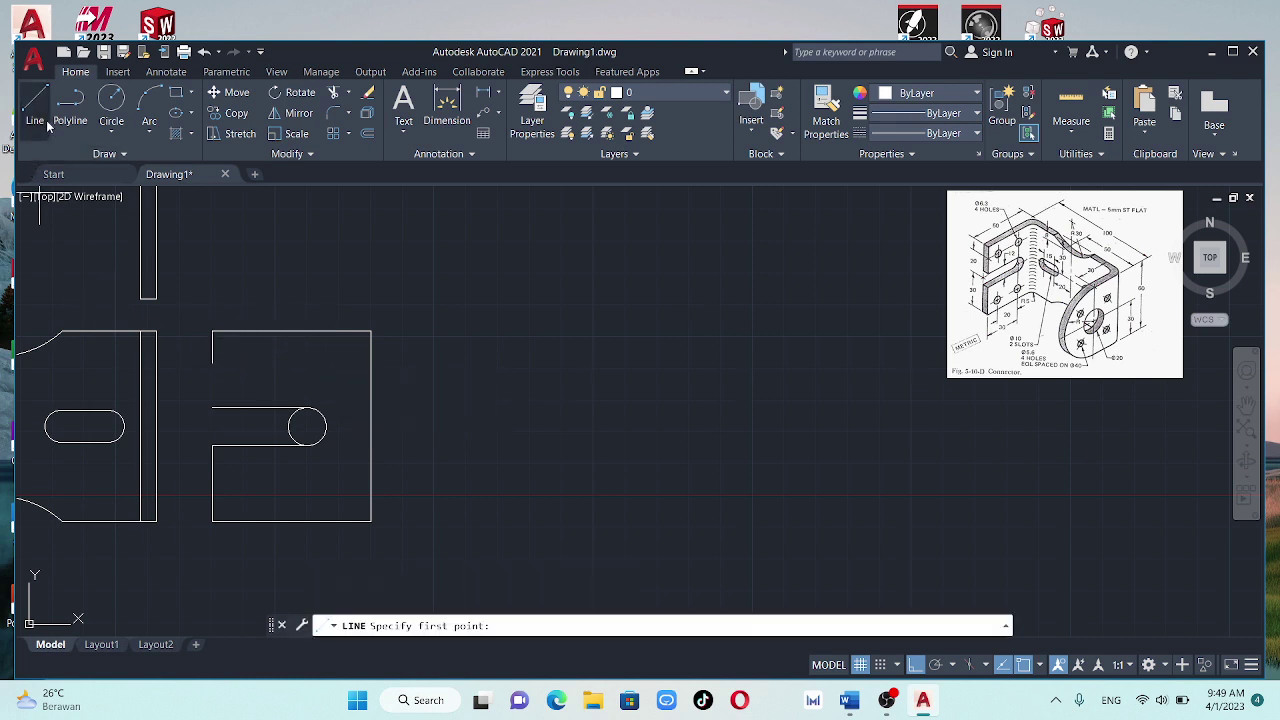
{"action": "left_click", "coordinate": [211, 362]}
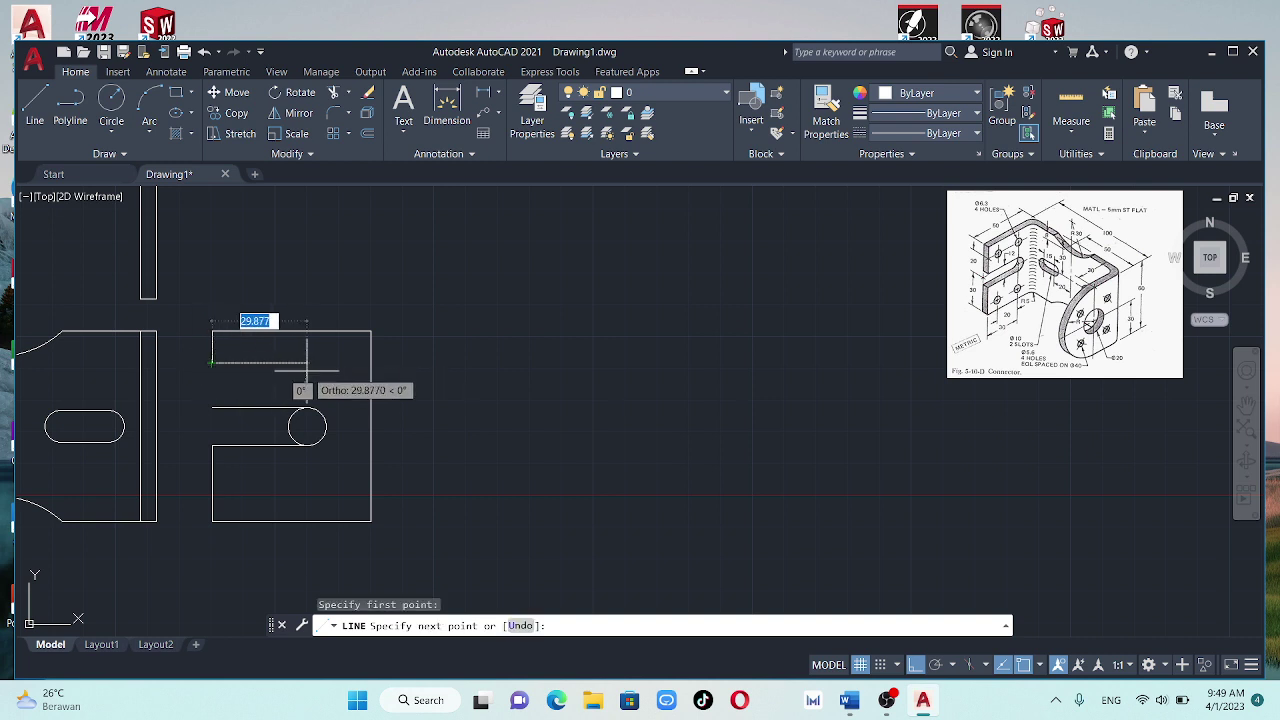
{"action": "type", "text": "30"}
{"action": "key", "text": "Return"}
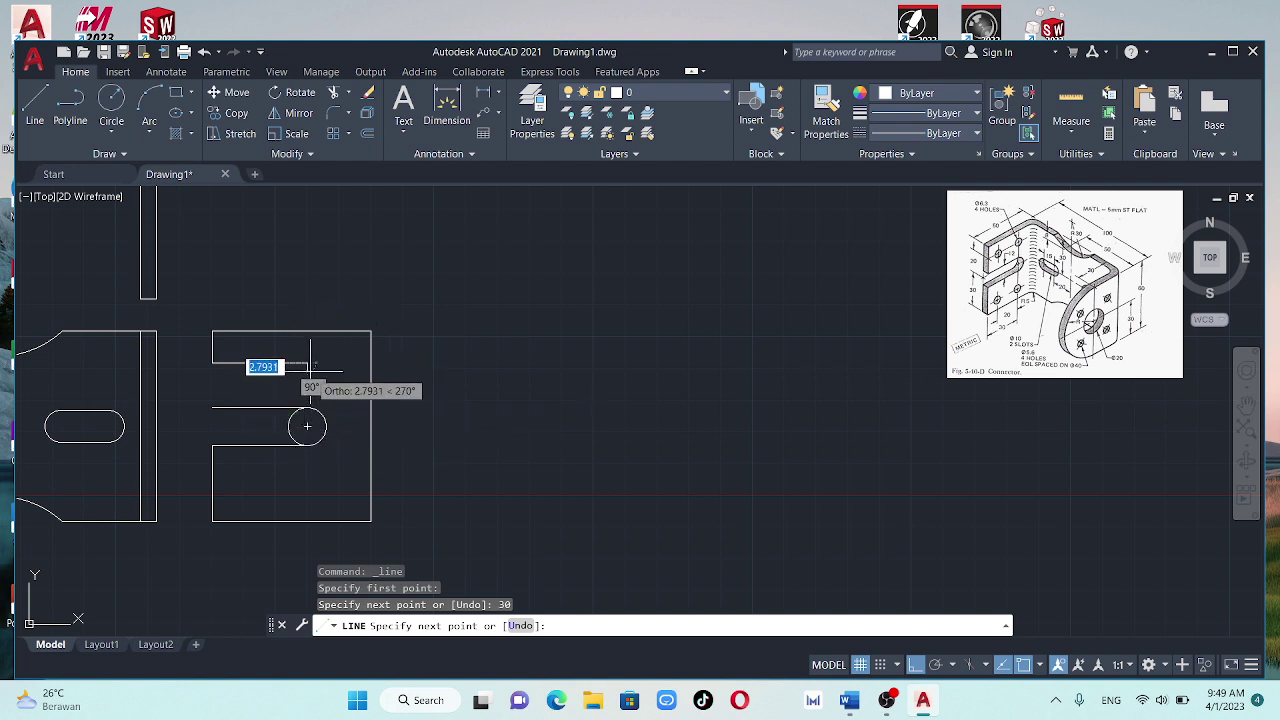
{"action": "key", "text": "Escape"}
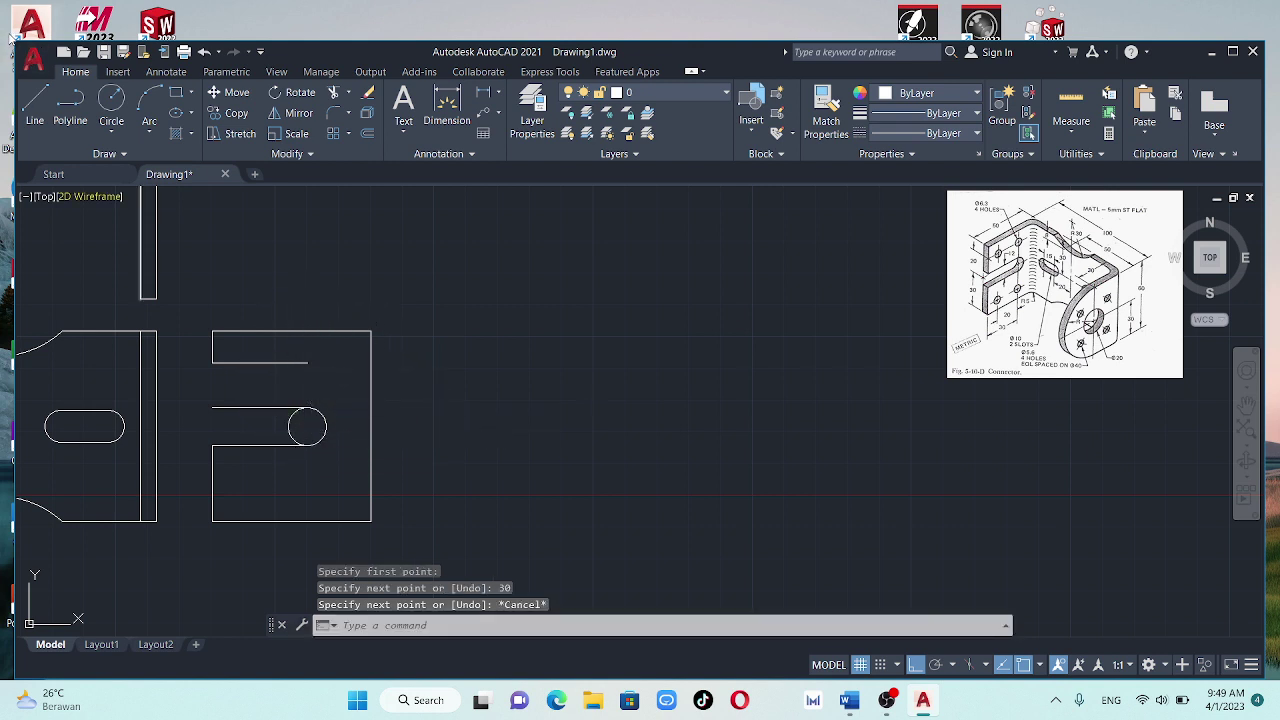
Try drawing a circle at the line's right end, then delete the trial circle
{"action": "left_click", "coordinate": [110, 104]}
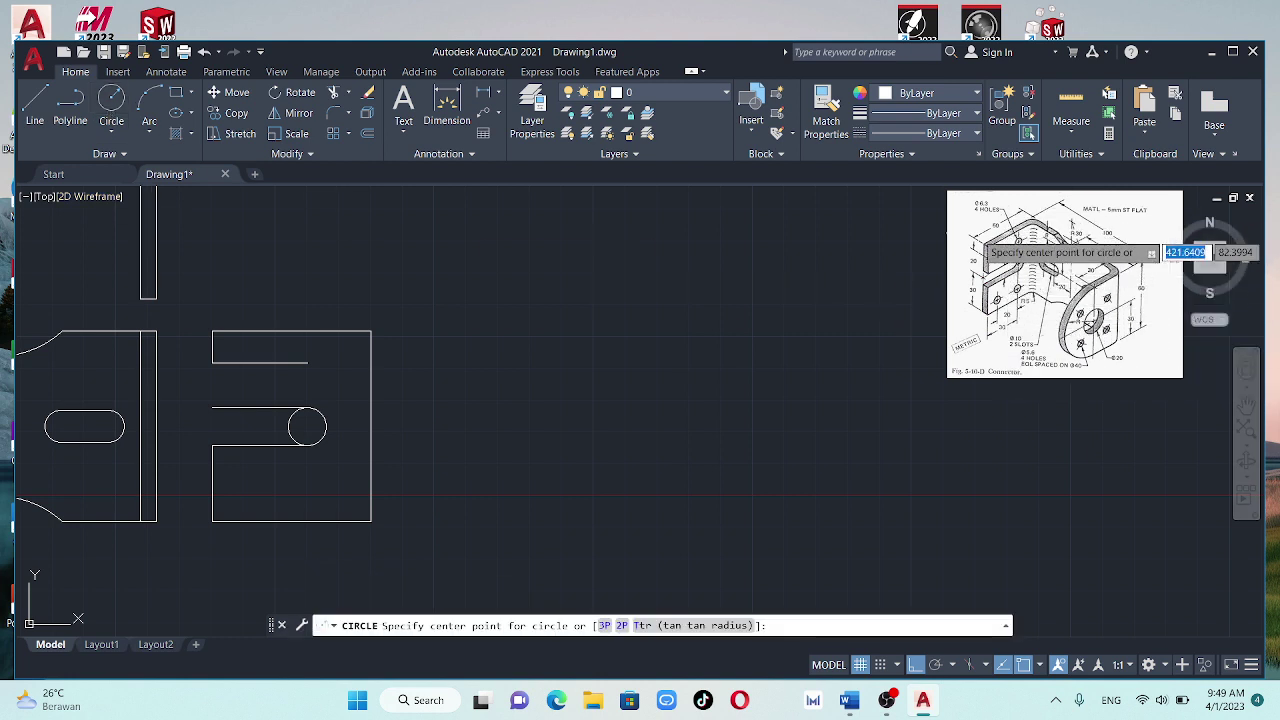
{"action": "left_click", "coordinate": [308, 363]}
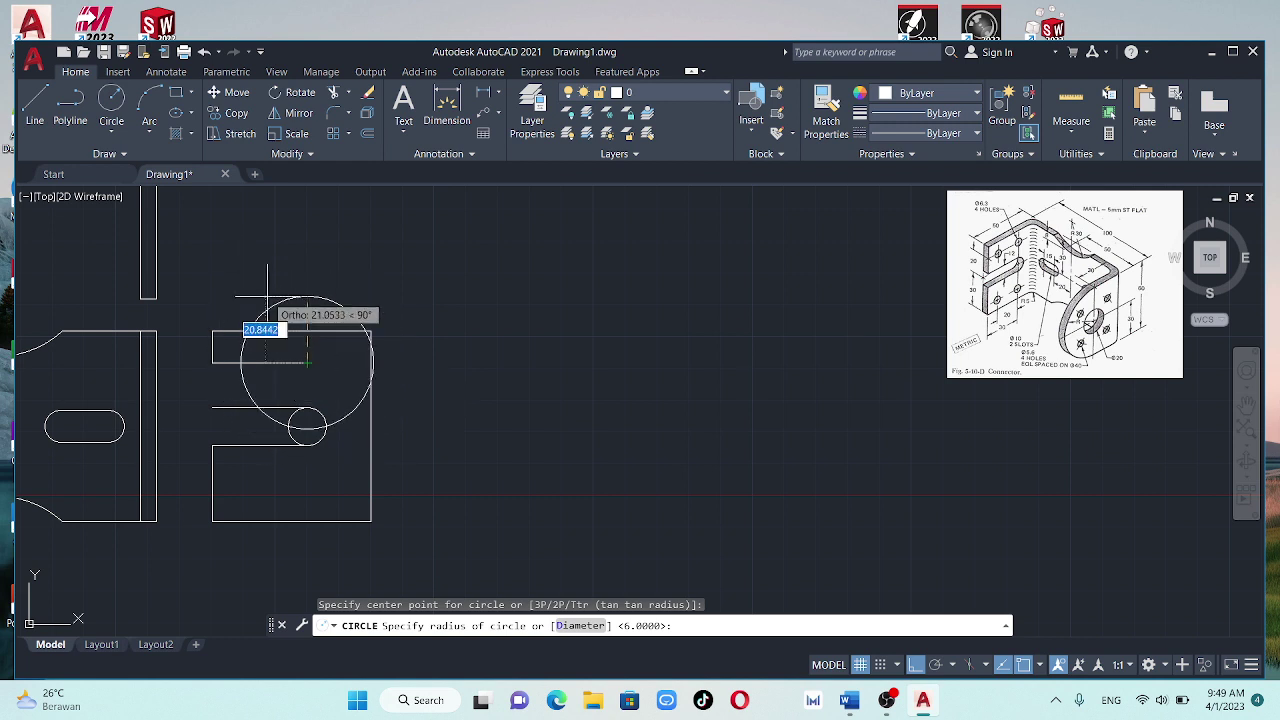
{"action": "key", "text": "Escape"}
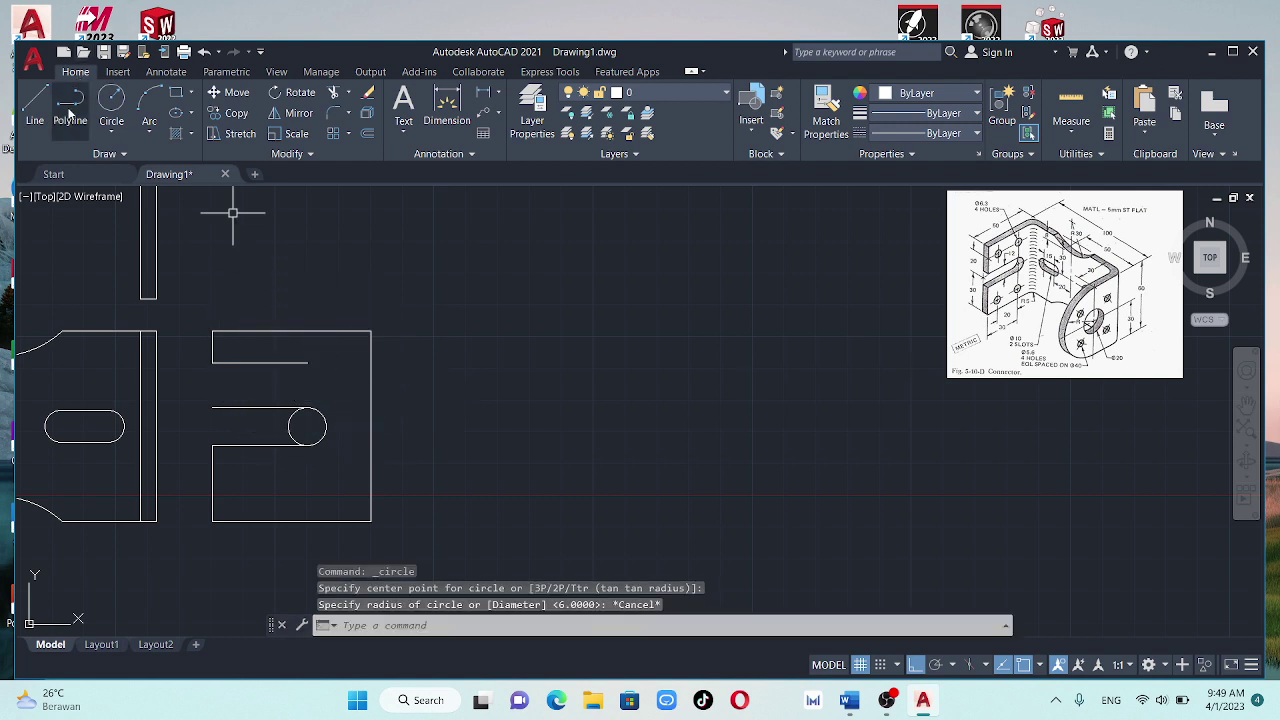
{"action": "left_click", "coordinate": [112, 131]}
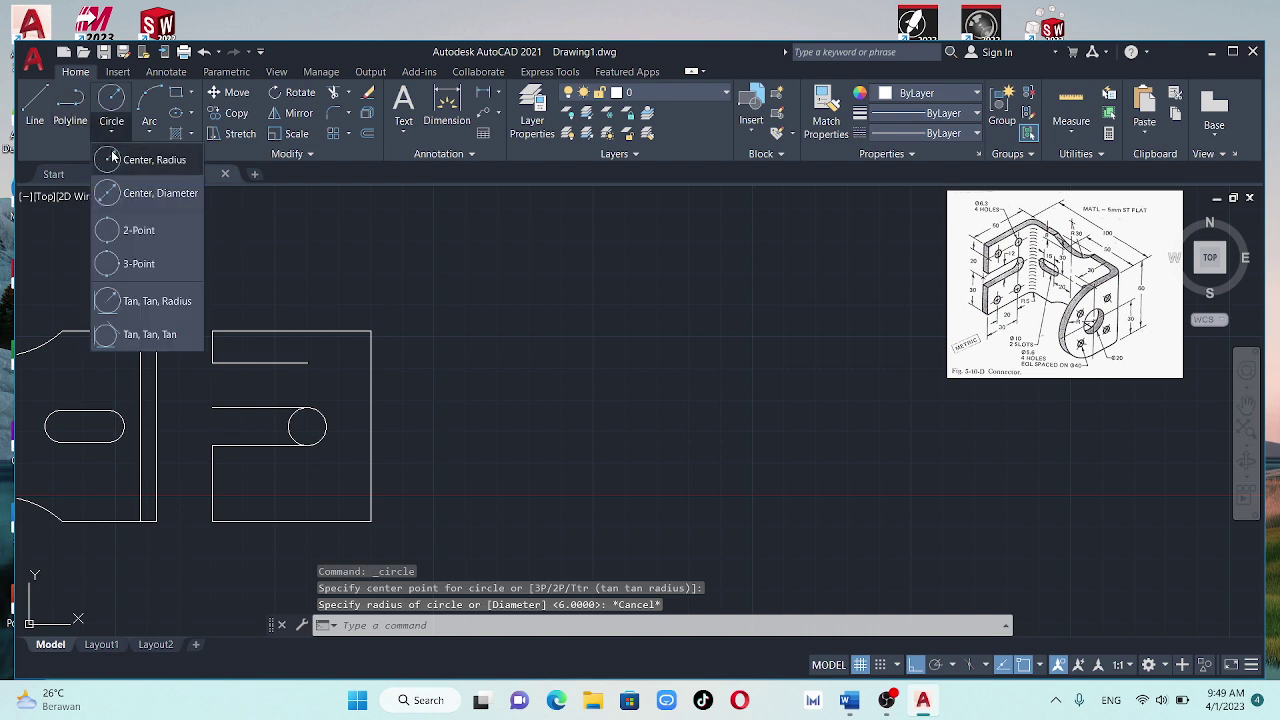
{"action": "left_click", "coordinate": [150, 193]}
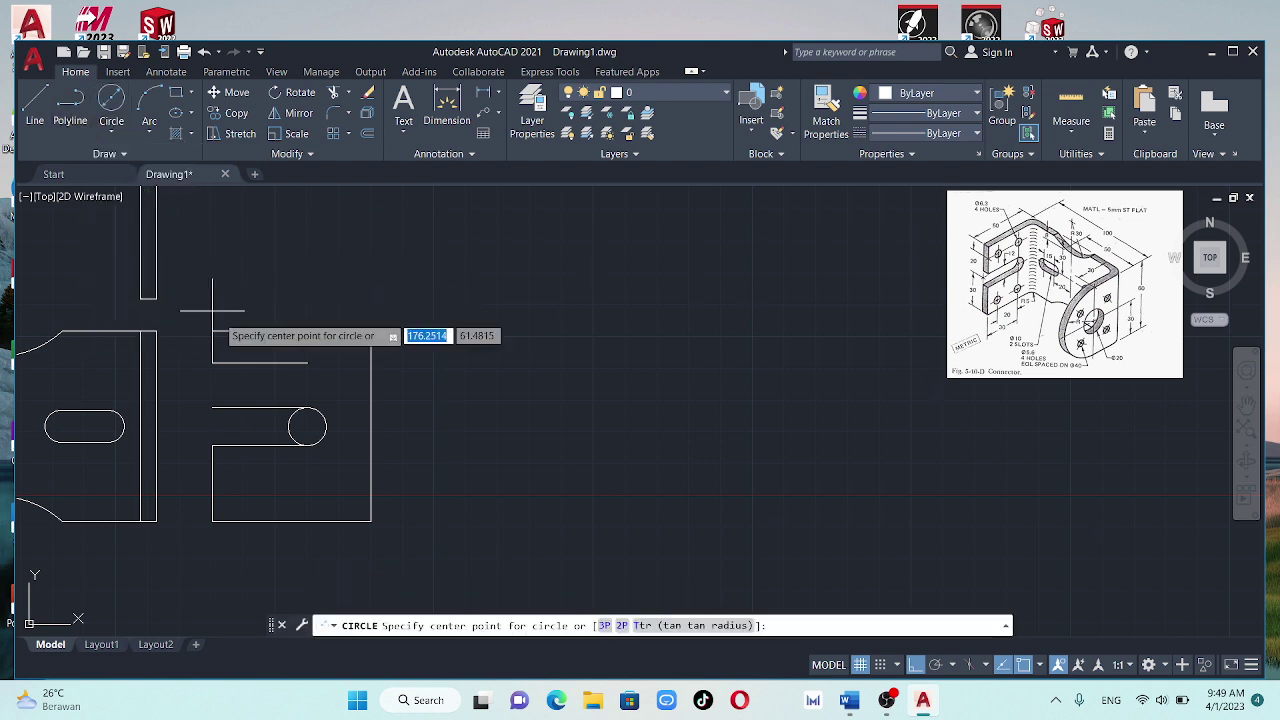
{"action": "left_click", "coordinate": [307, 362]}
{"action": "left_click", "coordinate": [327, 377]}
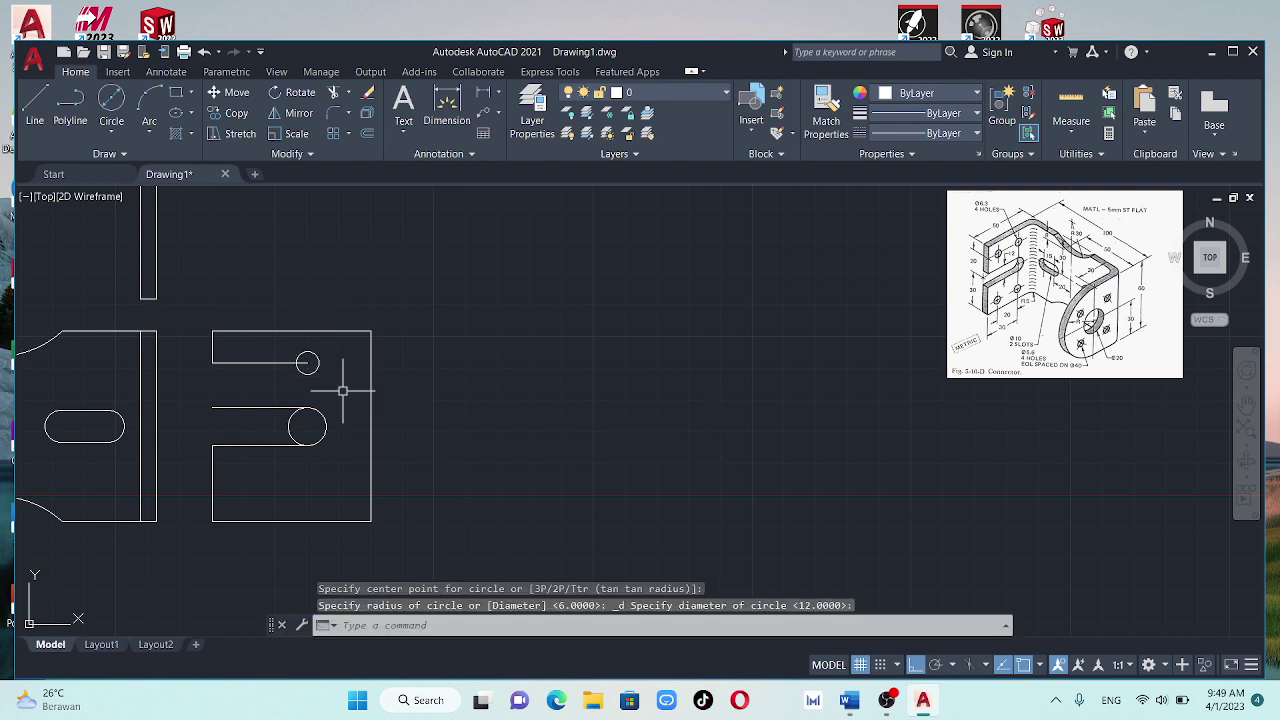
{"action": "left_click", "coordinate": [313, 355]}
{"action": "key", "text": "Delete"}
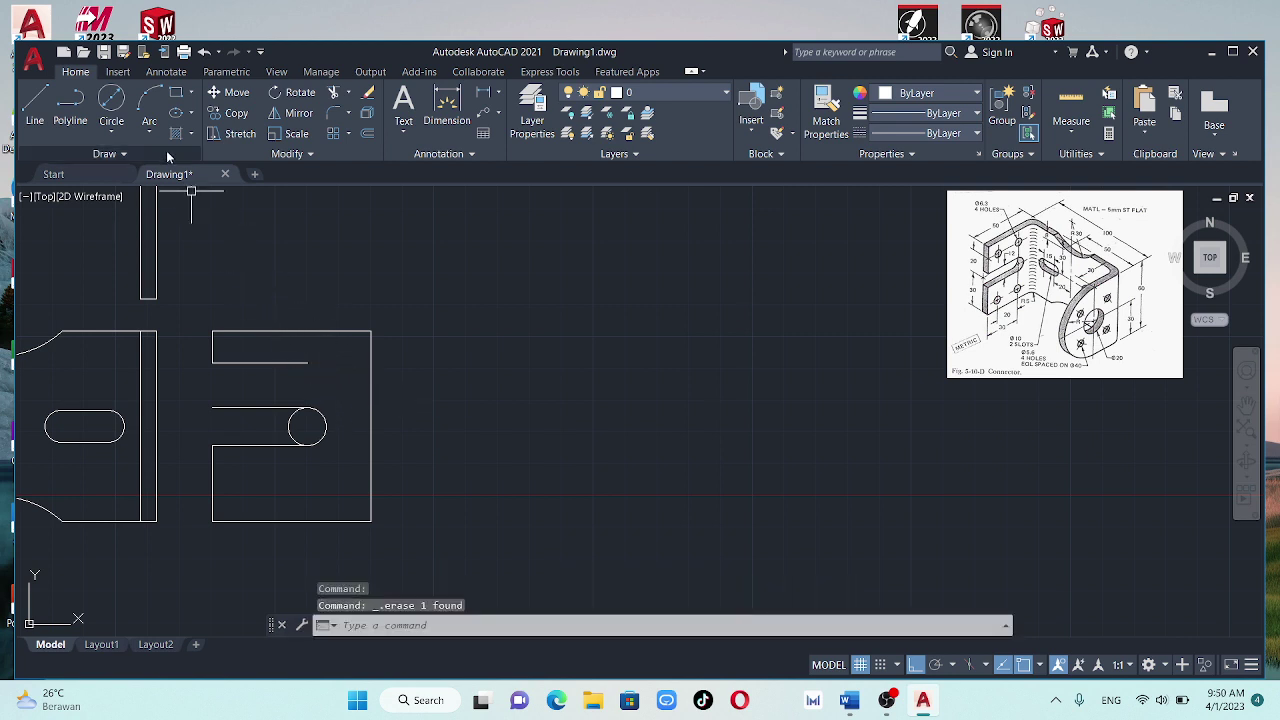
{"action": "key", "text": "Return"}
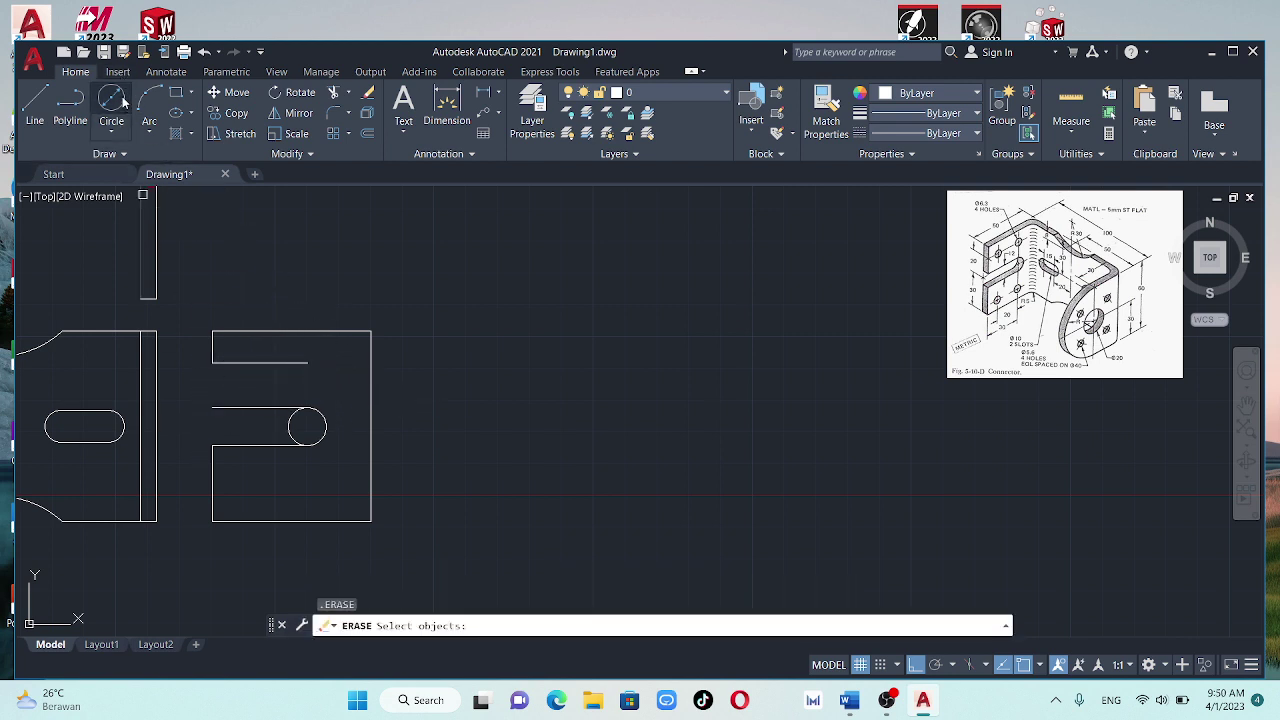
Draw a 6.3-diameter hole circle centred on the 30-unit line's right end
{"action": "left_click", "coordinate": [111, 110]}
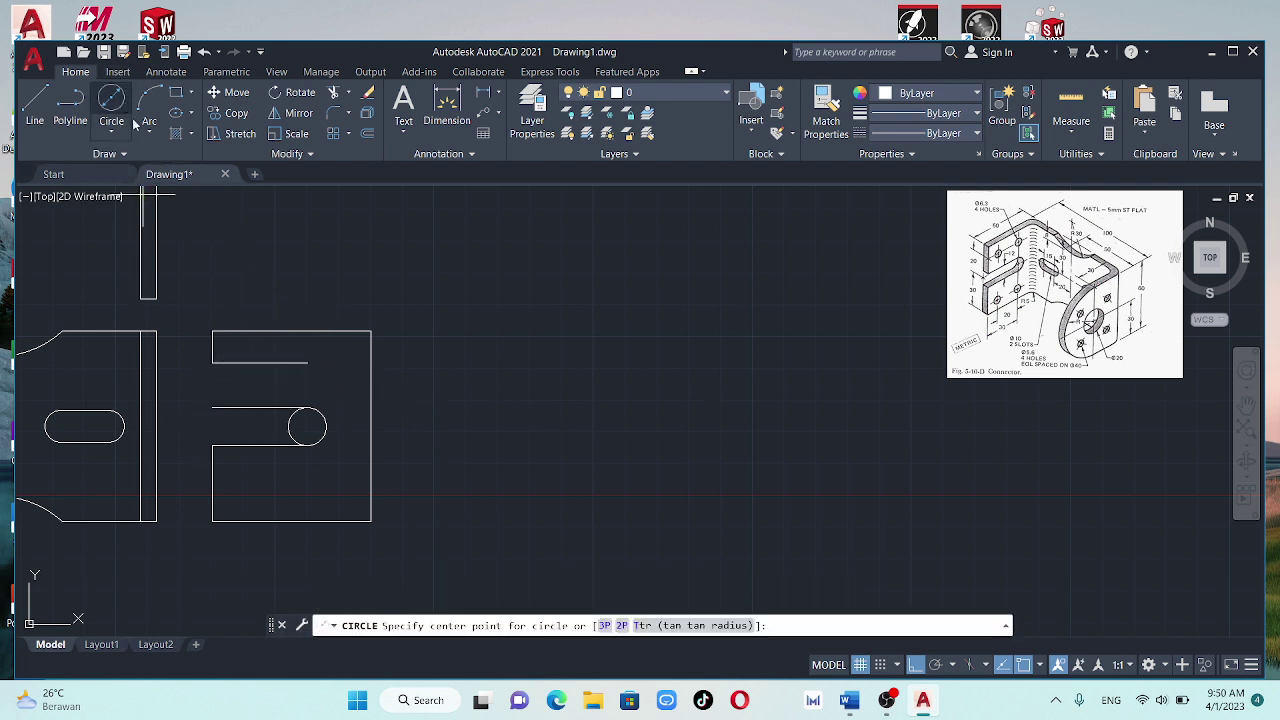
{"action": "left_click", "coordinate": [307, 362]}
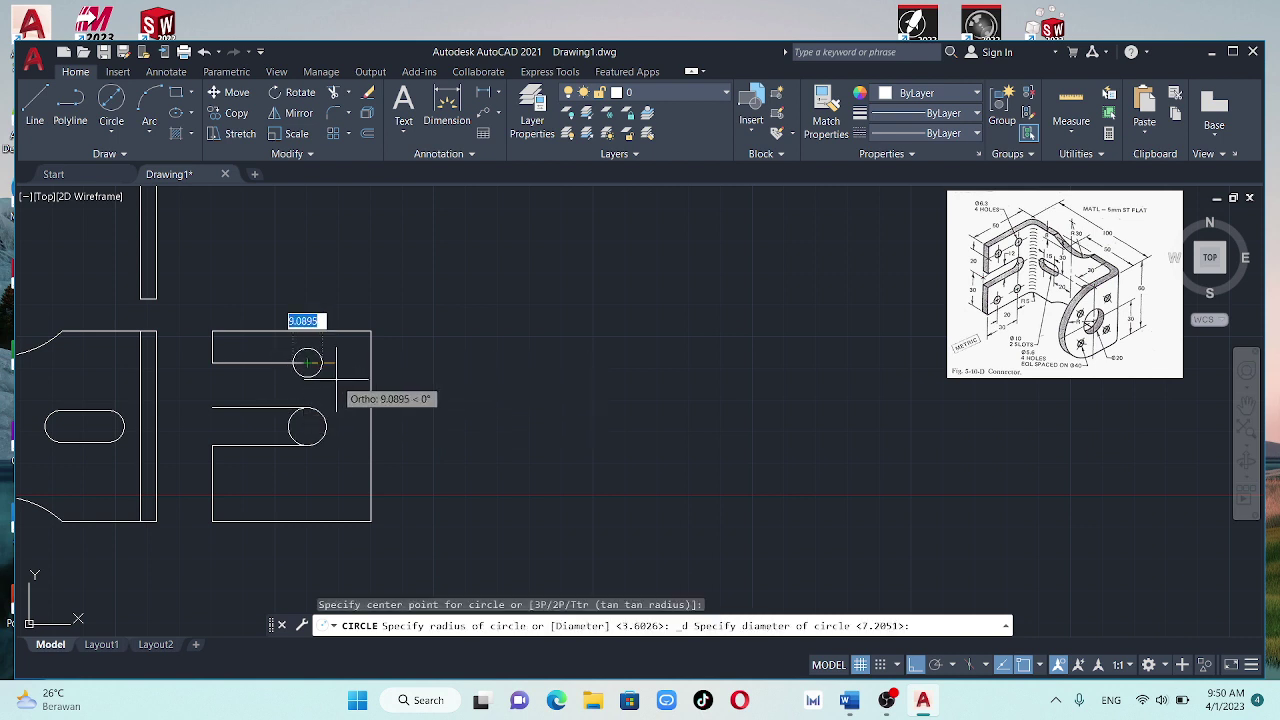
{"action": "type", "text": "6.3"}
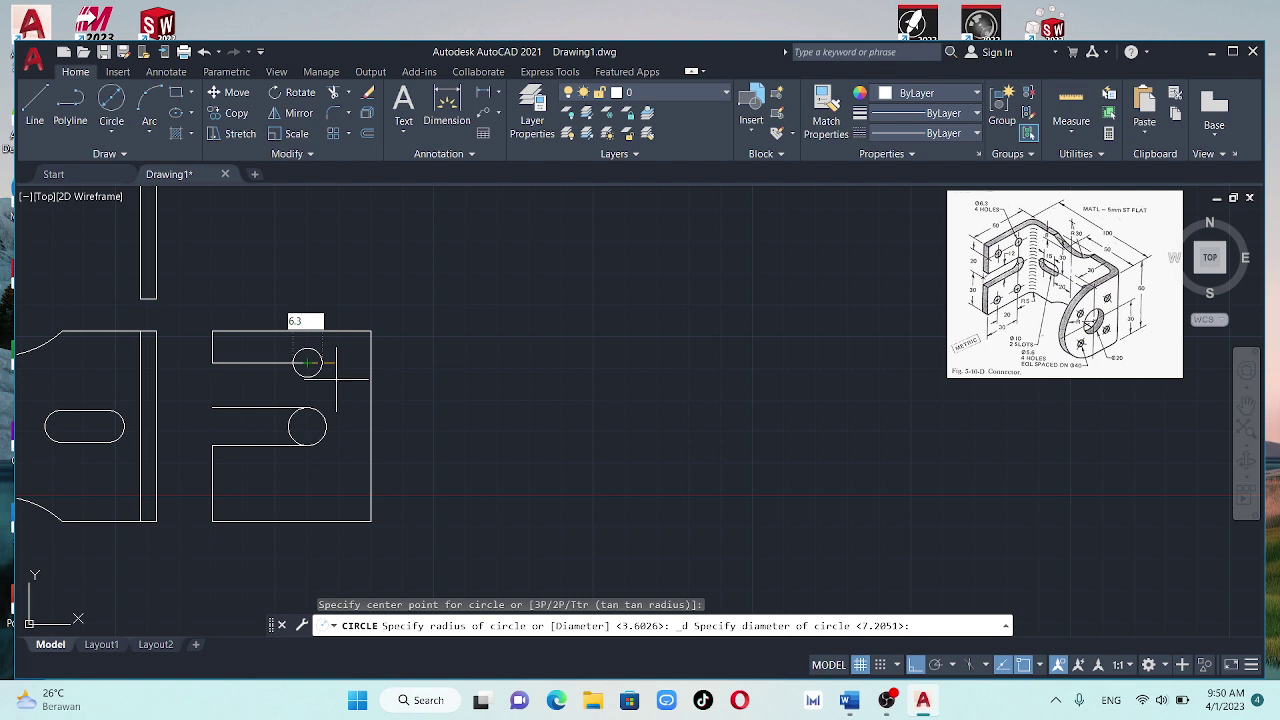
{"action": "key", "text": "Return"}
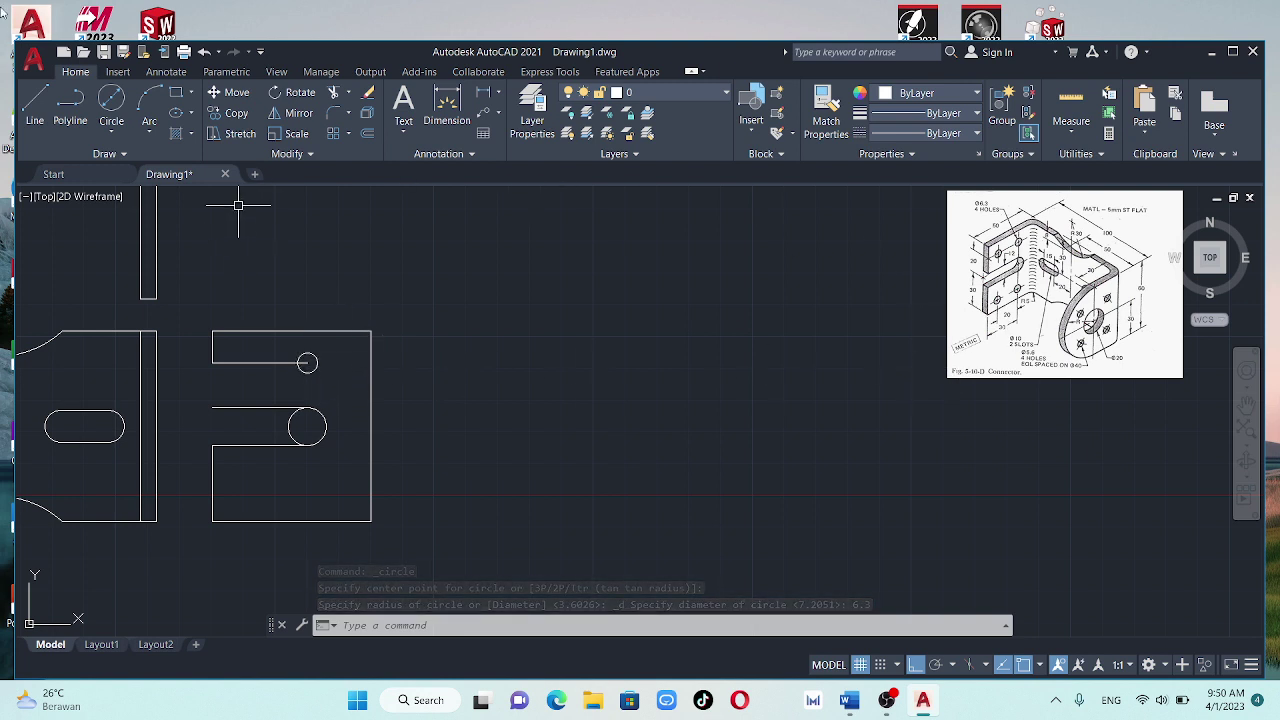
{"action": "type", "text": "l"}
{"action": "key", "text": "Return"}
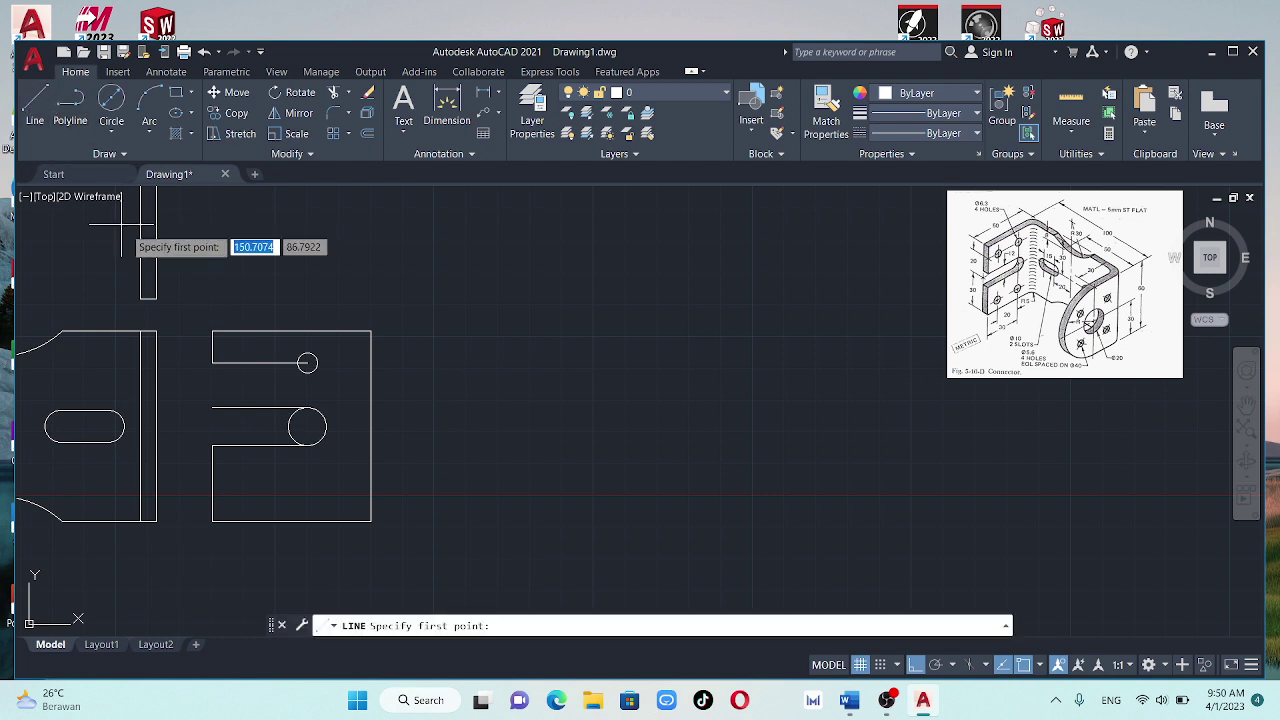
Draw a 20-unit line left from the first hole's centre, with a 6.3 circle at its end
{"action": "left_click", "coordinate": [307, 363]}
{"action": "key", "text": "Escape"}
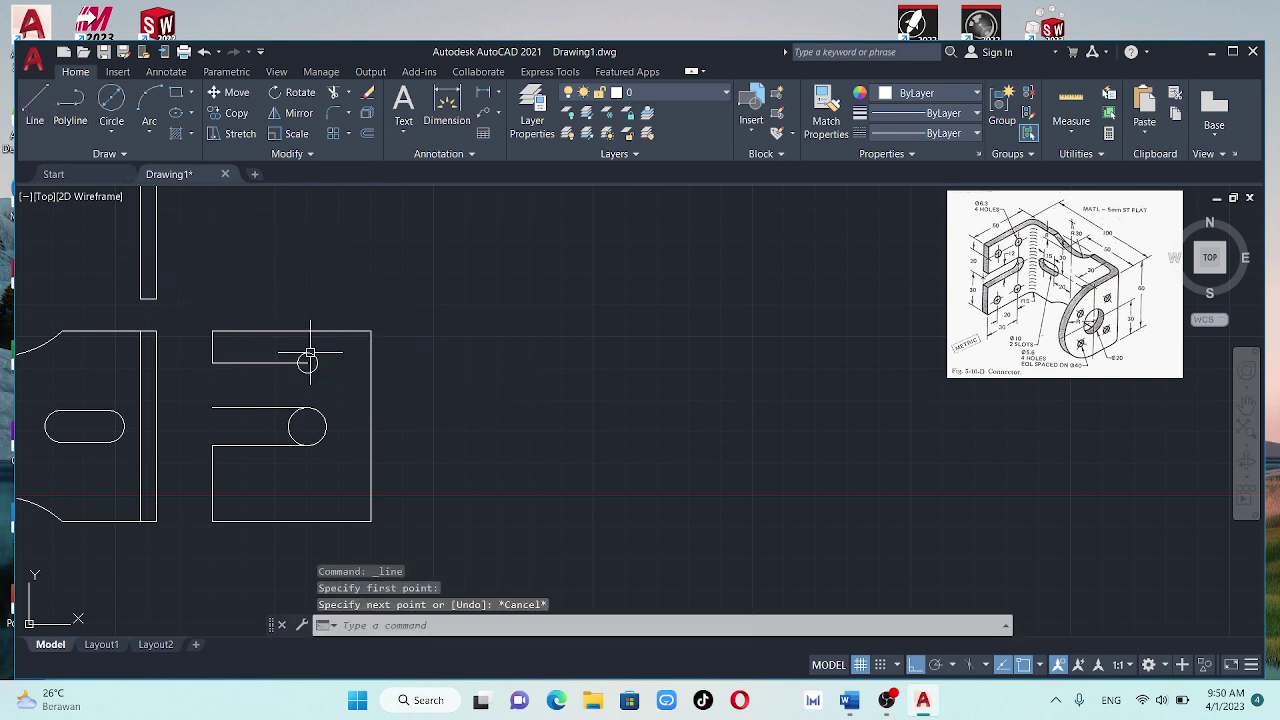
{"action": "key", "text": "Return"}
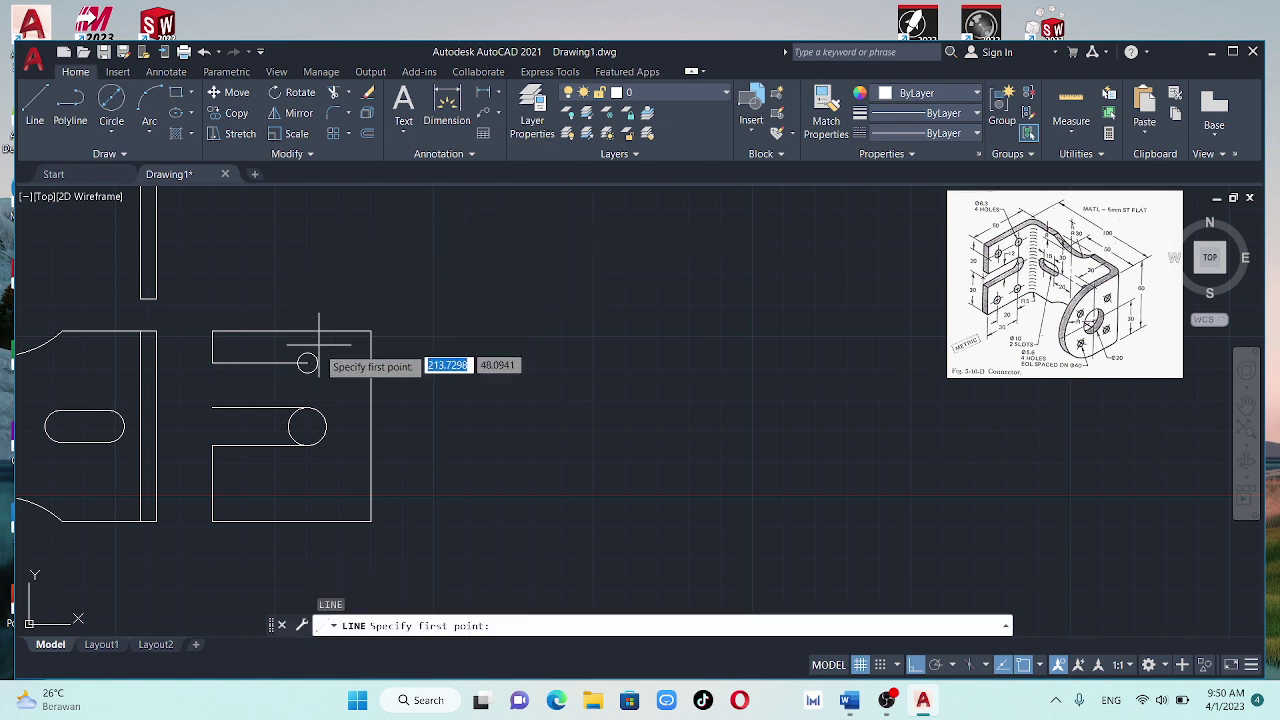
{"action": "left_click", "coordinate": [307, 363]}
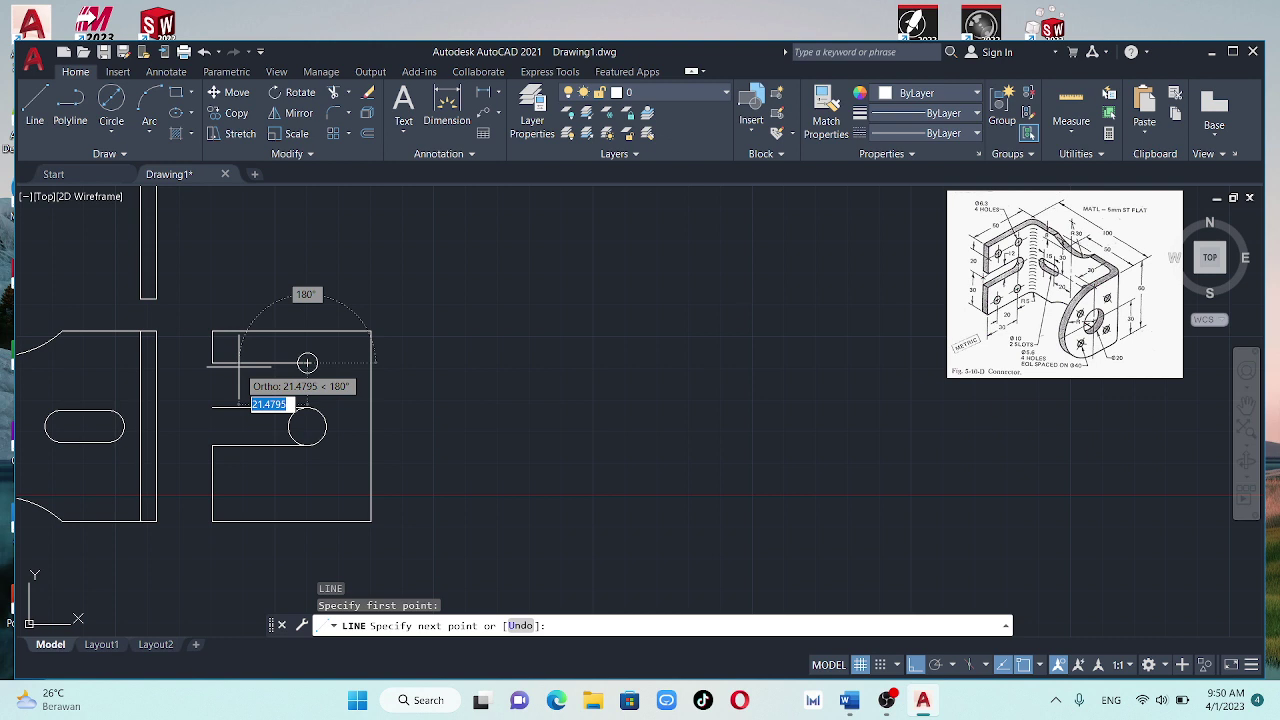
{"action": "type", "text": "20"}
{"action": "key", "text": "Return"}
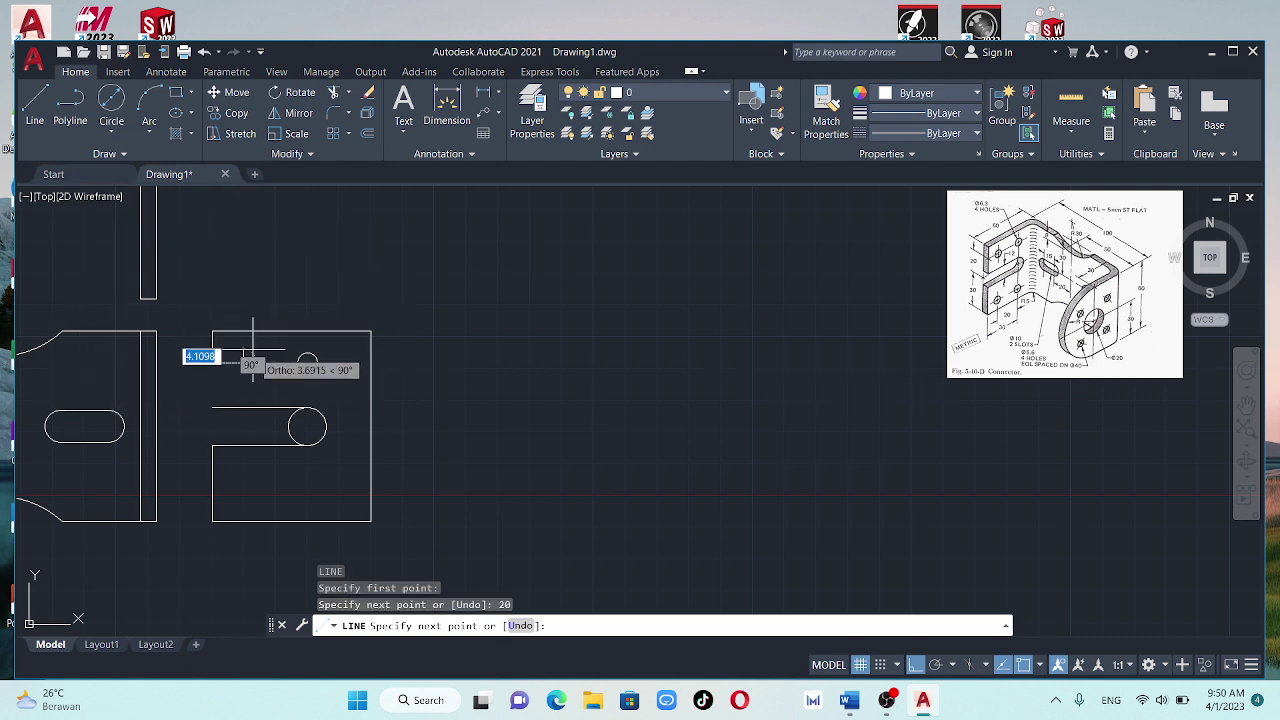
{"action": "key", "text": "Escape"}
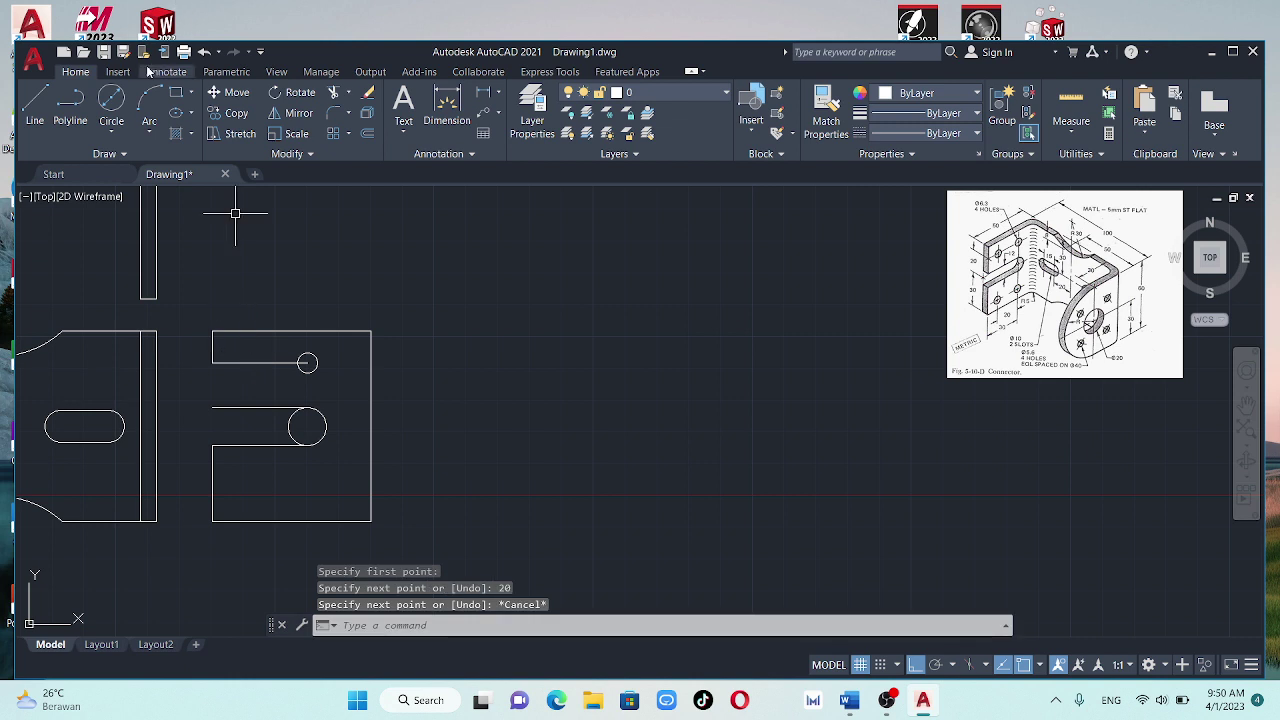
{"action": "left_click", "coordinate": [111, 103]}
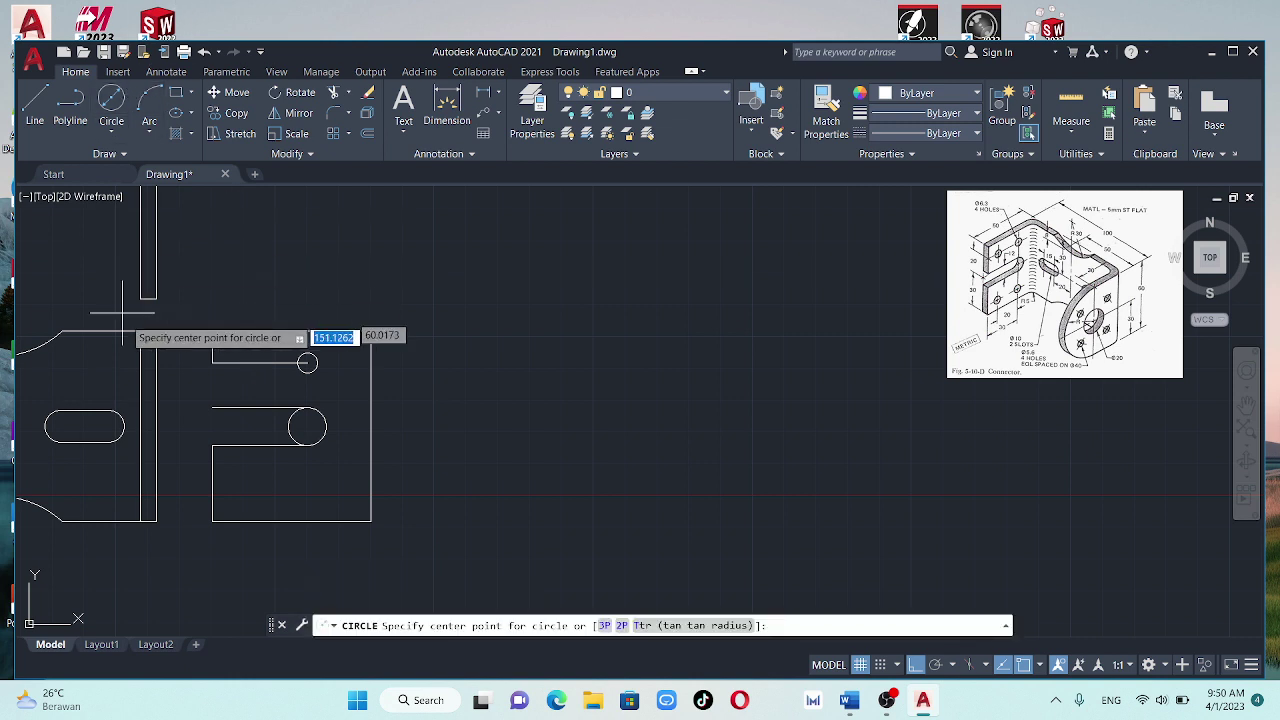
{"action": "left_click", "coordinate": [243, 362]}
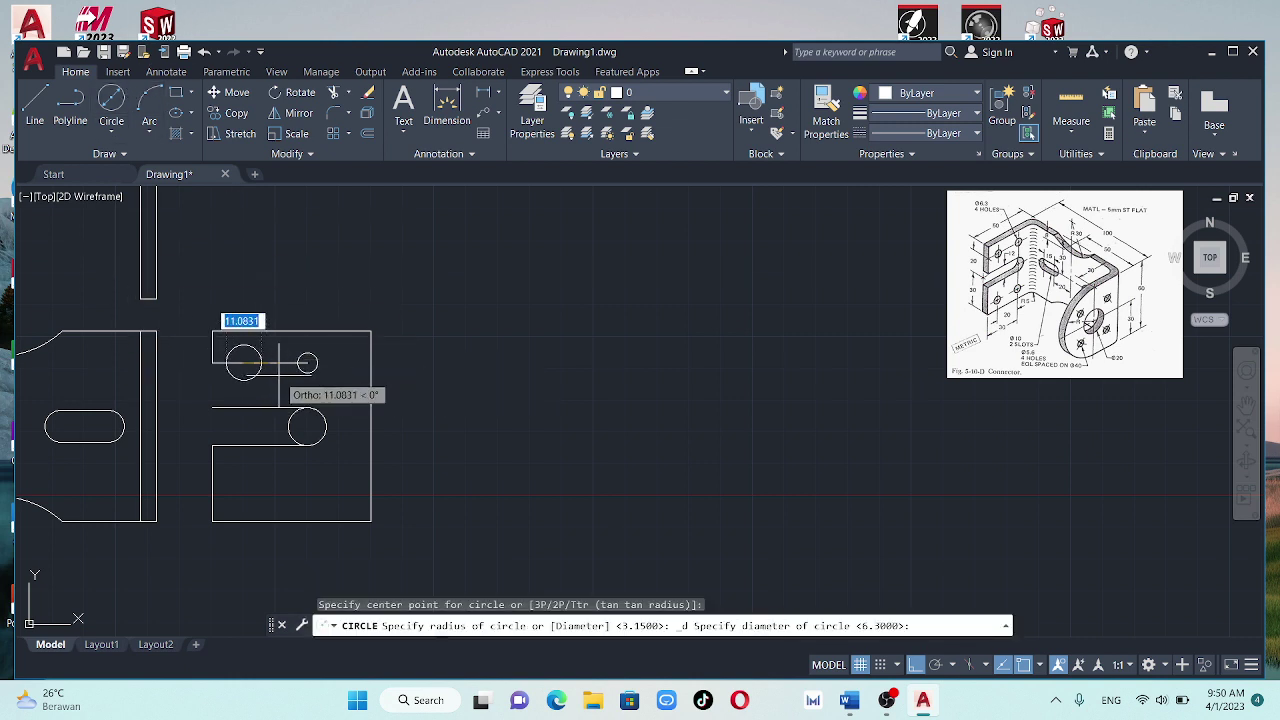
{"action": "type", "text": "6.3"}
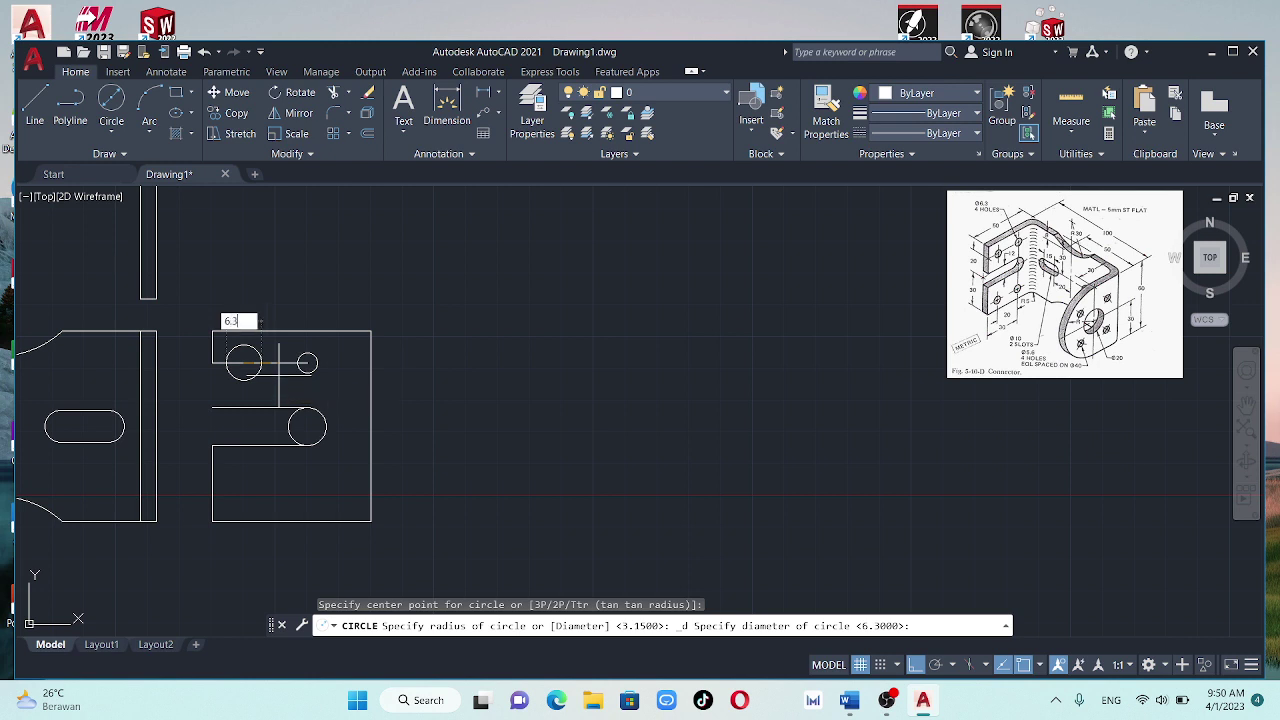
{"action": "key", "text": "Return"}
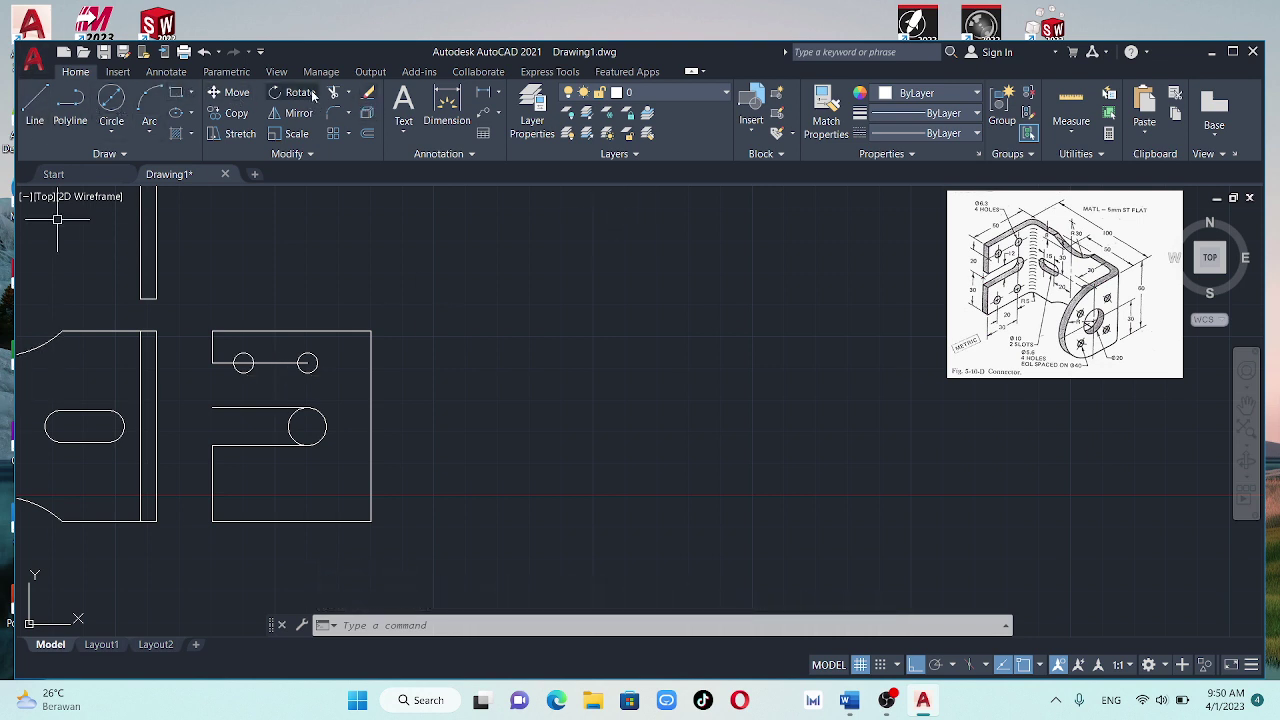
Add a short vertical line on the plate's left edge and delete the centre-to-centre line
{"action": "left_click", "coordinate": [35, 100]}
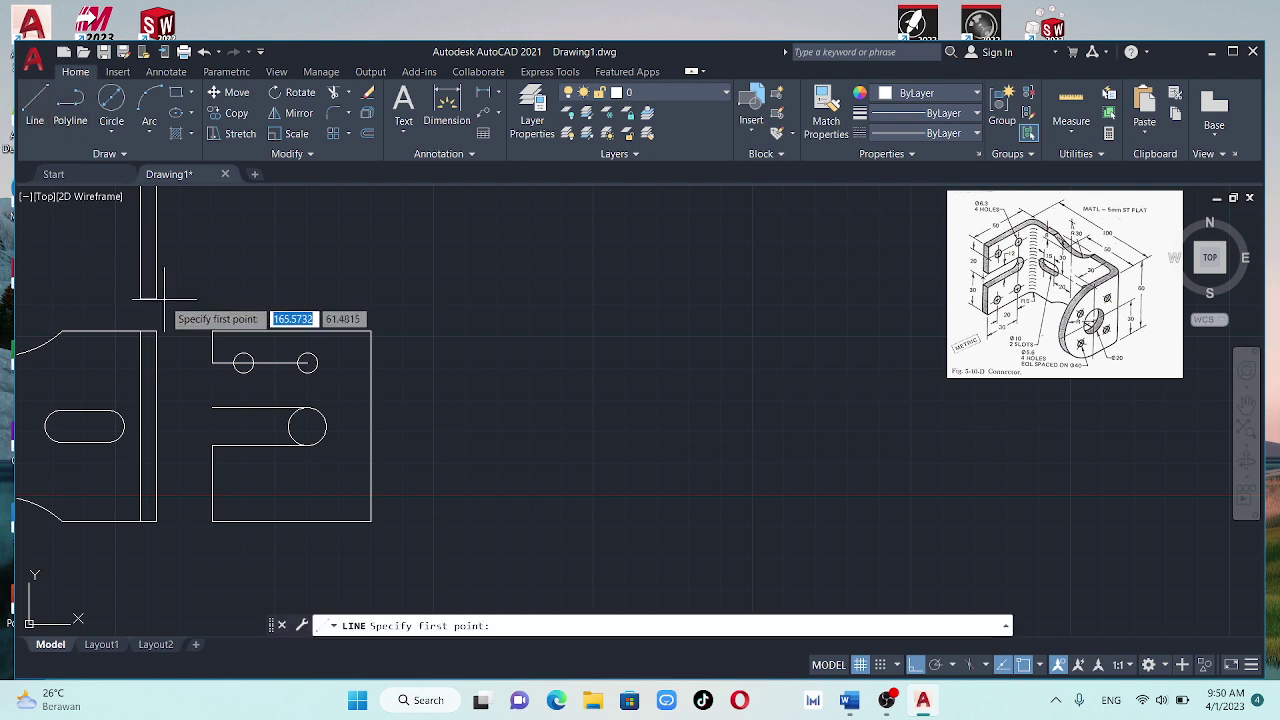
{"action": "left_click", "coordinate": [212, 407]}
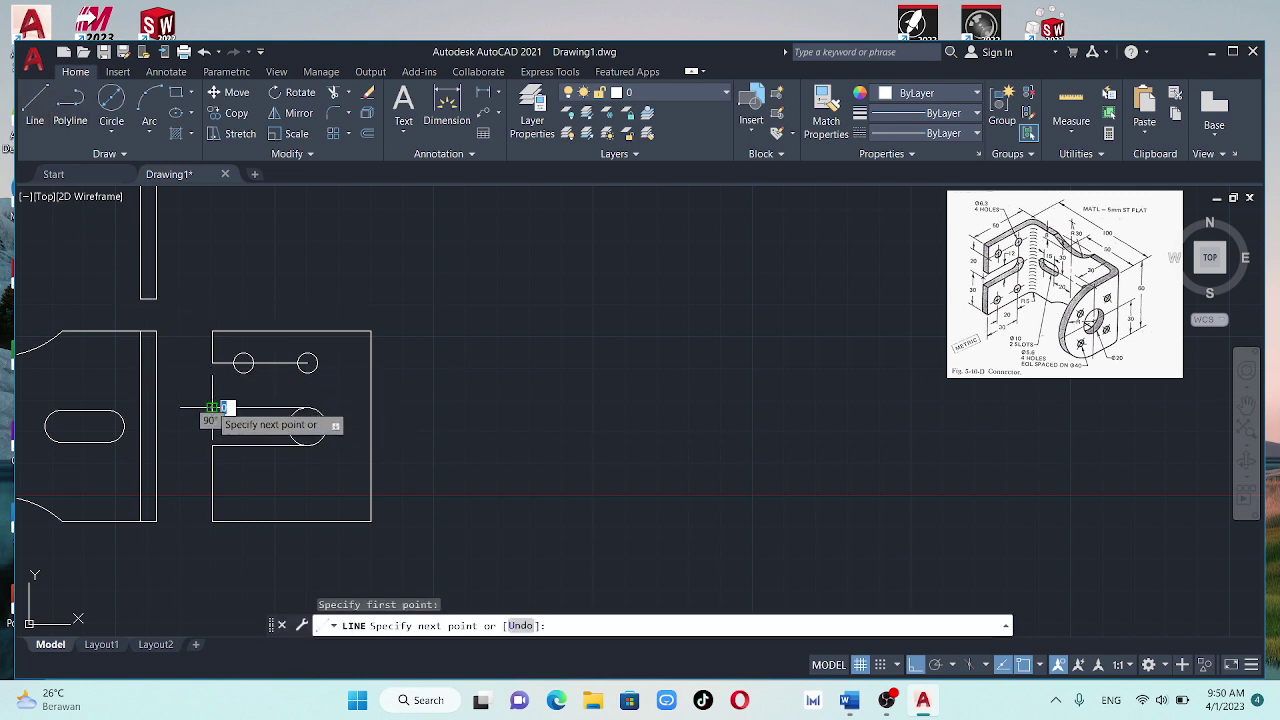
{"action": "left_click", "coordinate": [212, 362]}
{"action": "key", "text": "Escape"}
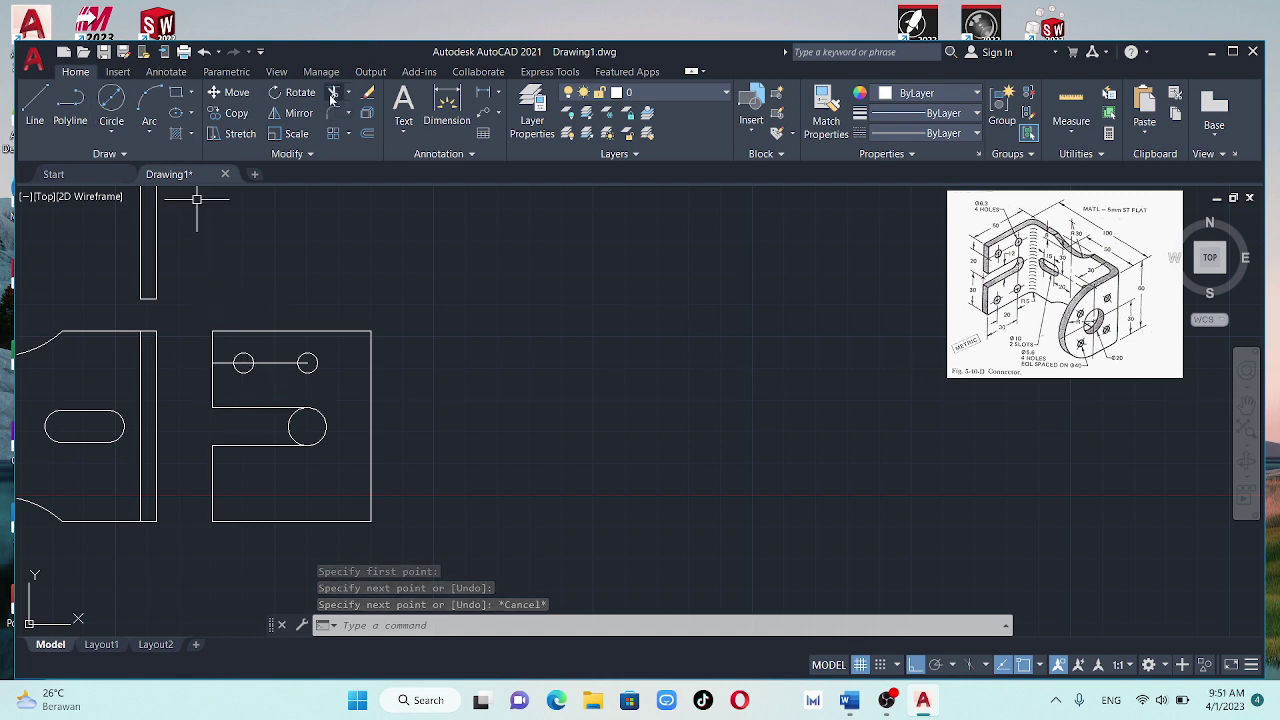
{"action": "left_click", "coordinate": [259, 362]}
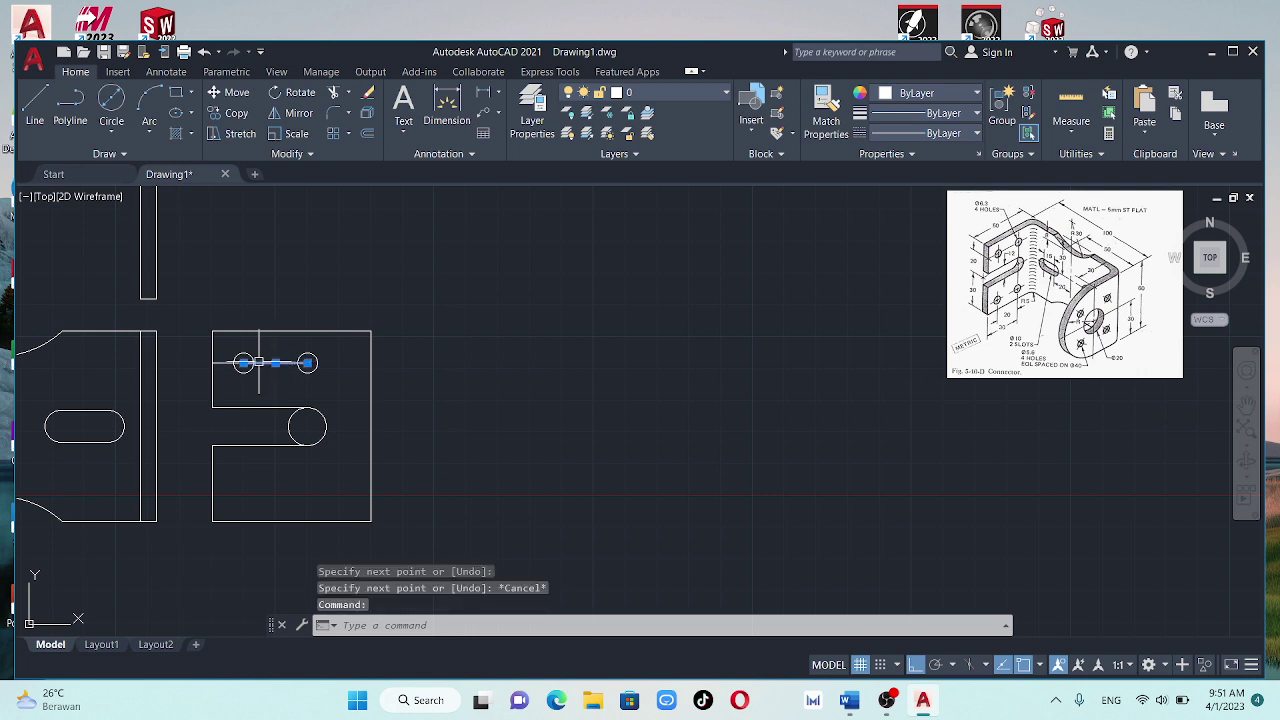
{"action": "key", "text": "Delete"}
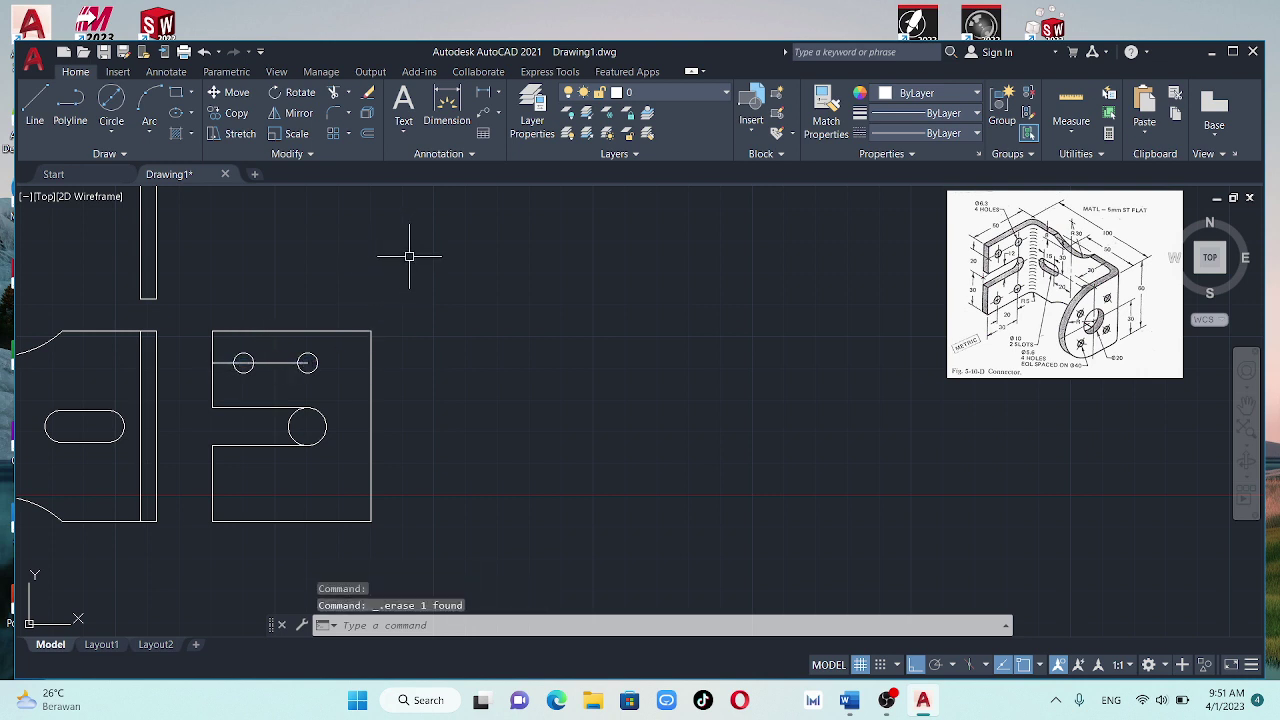
Delete the projection line through the holes and trim the inner half of the slot circle
{"action": "left_click", "coordinate": [283, 362]}
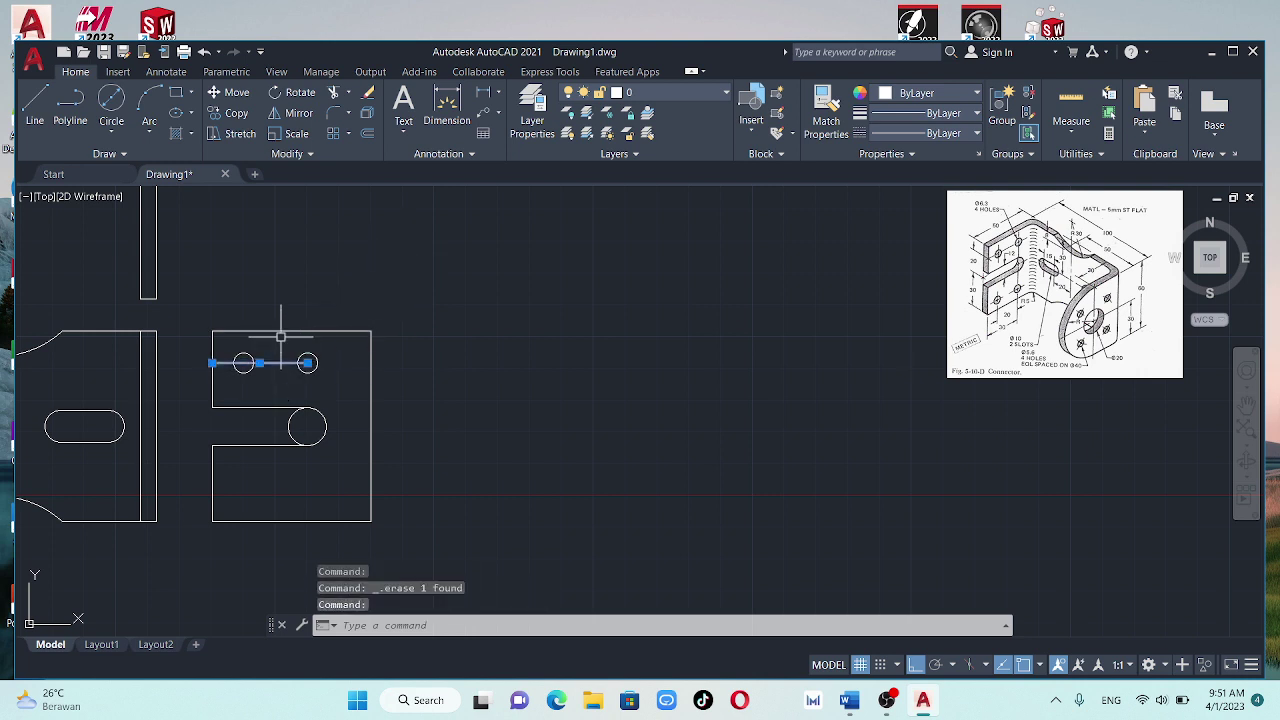
{"action": "key", "text": "Delete"}
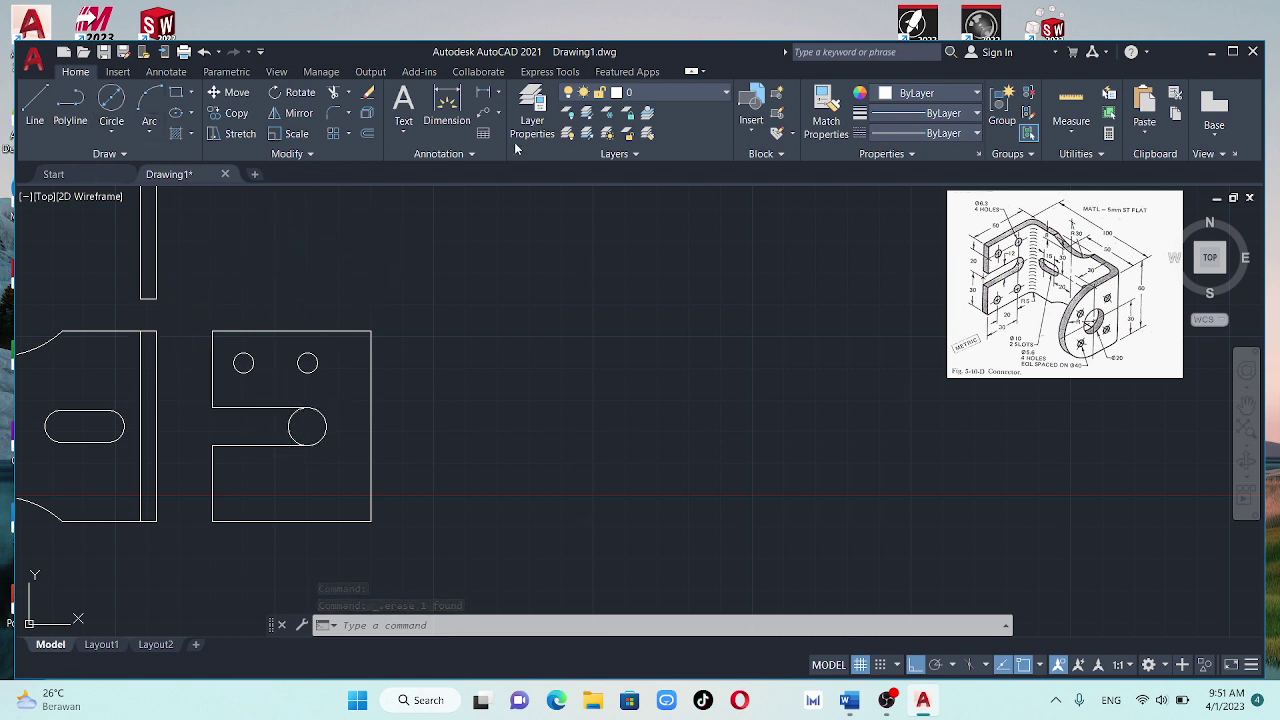
{"action": "left_click", "coordinate": [334, 92]}
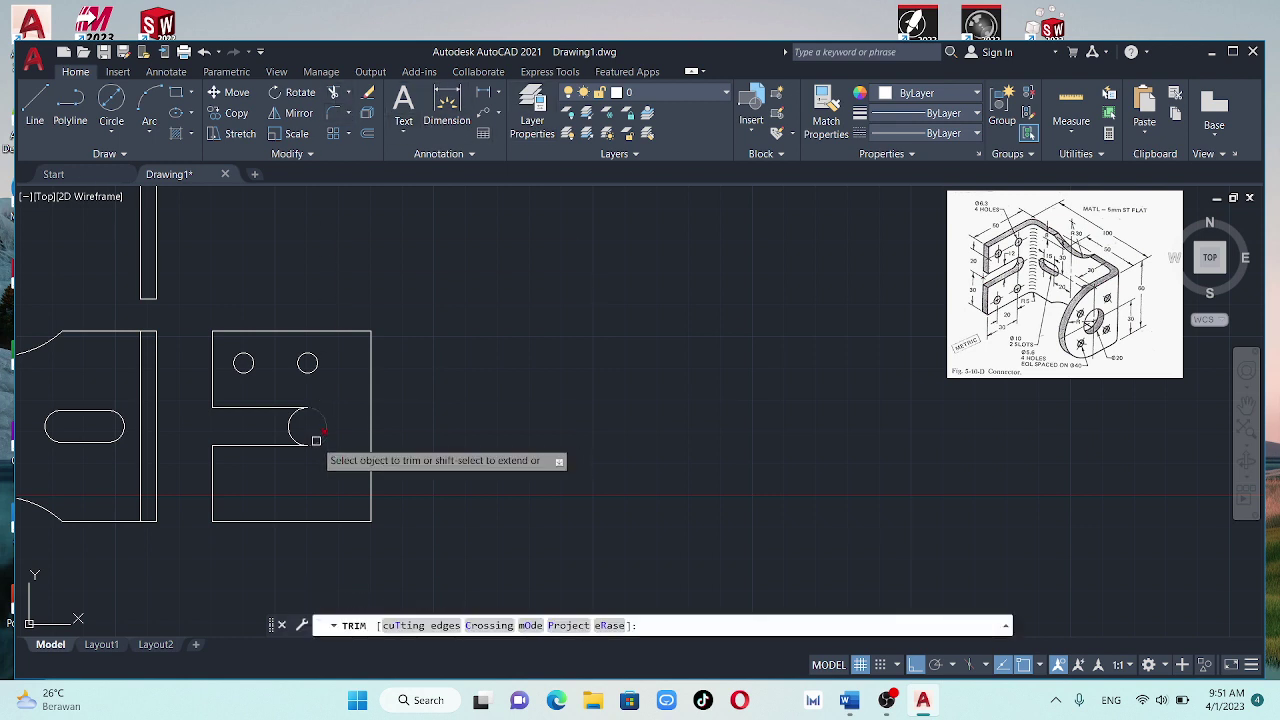
{"action": "left_click", "coordinate": [285, 426]}
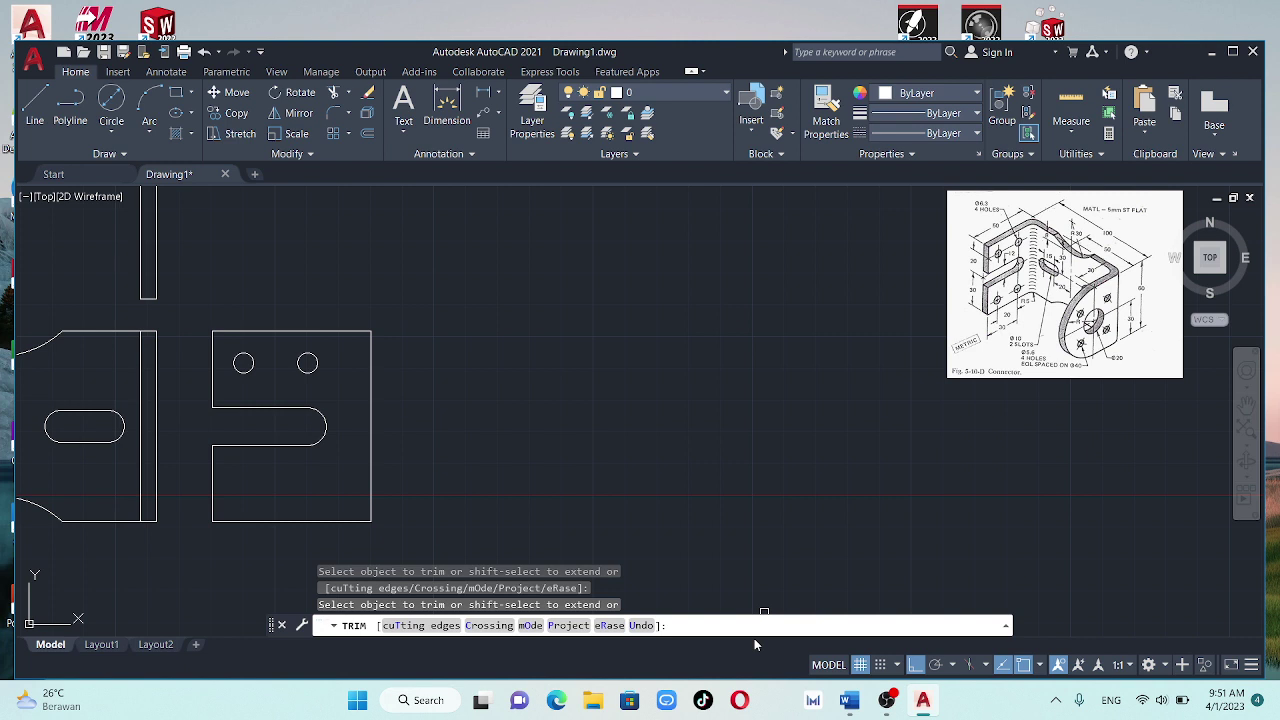
{"action": "key", "text": "Escape"}
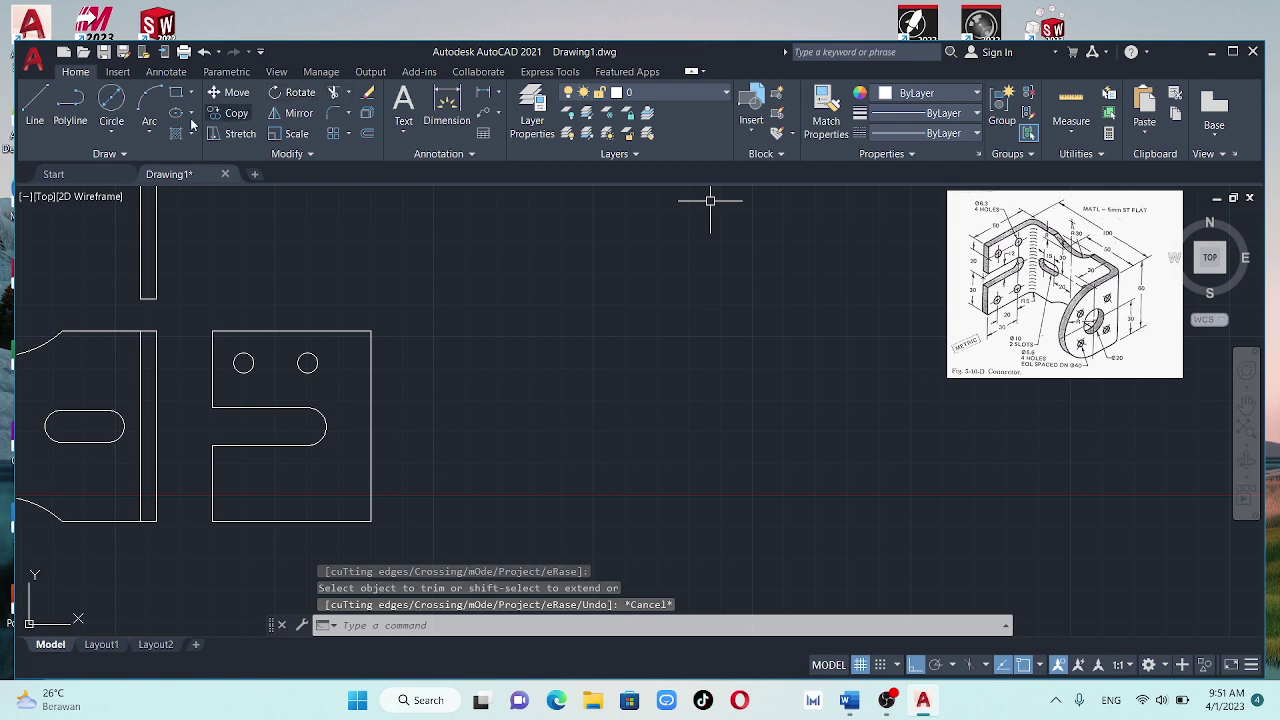
Mirror both 6.3 hole circles across the horizontal slot centreline, keeping the originals
{"action": "left_click", "coordinate": [243, 362]}
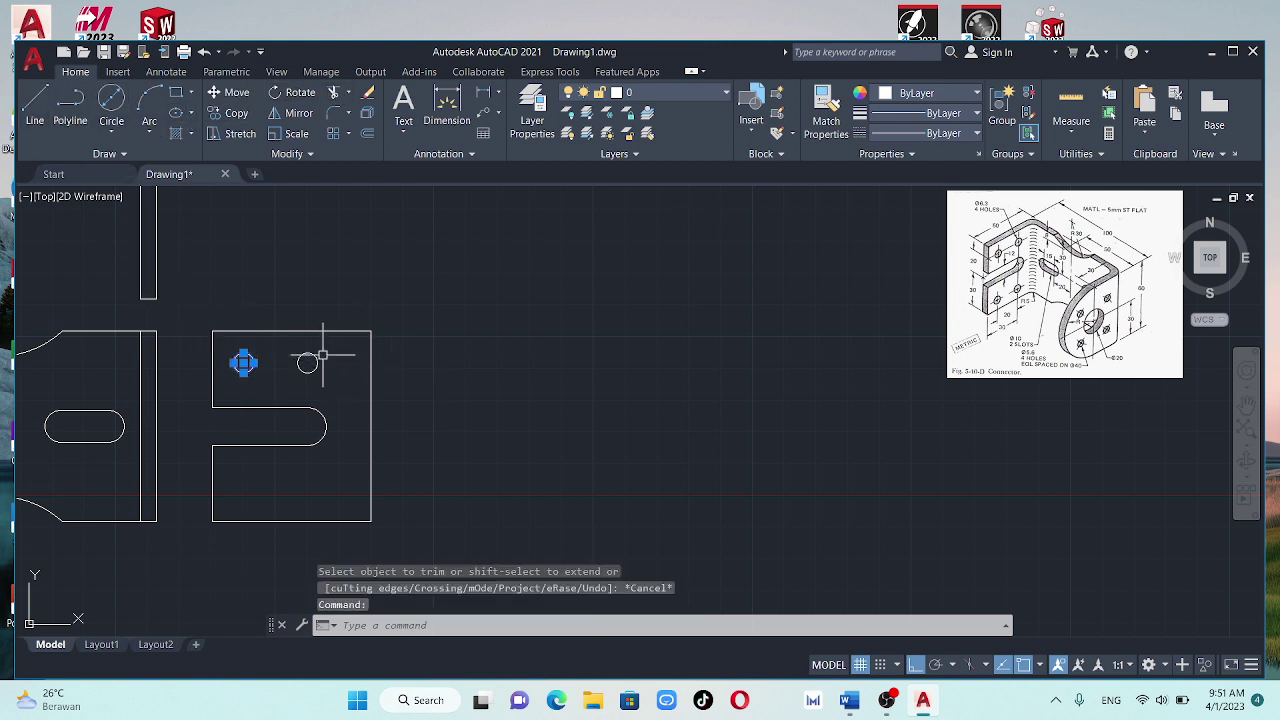
{"action": "left_click", "coordinate": [317, 357]}
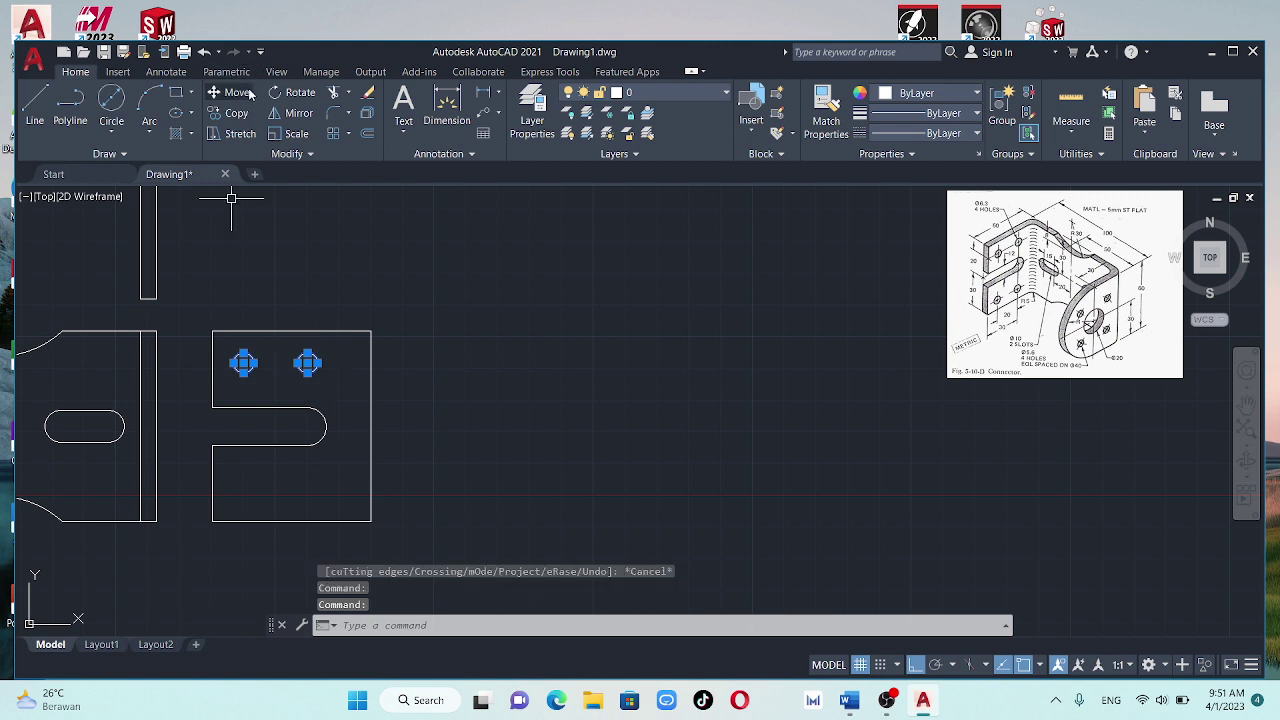
{"action": "left_click", "coordinate": [293, 113]}
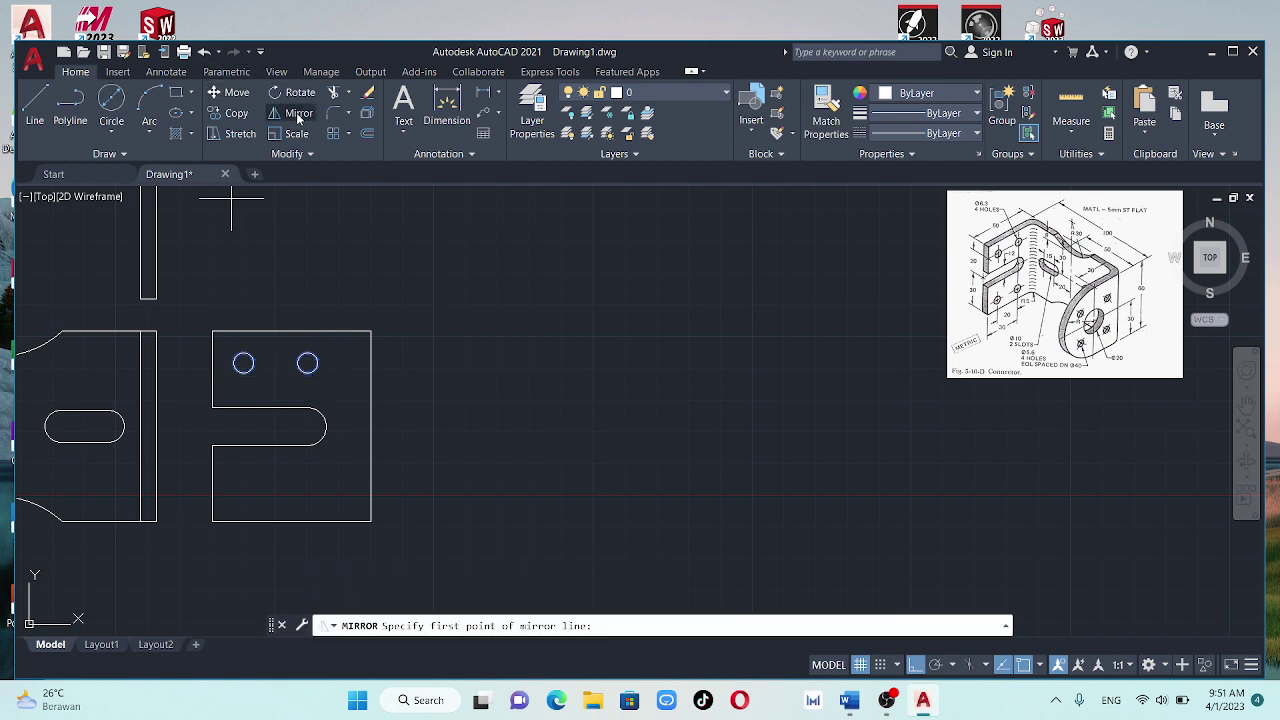
{"action": "left_click", "coordinate": [308, 426]}
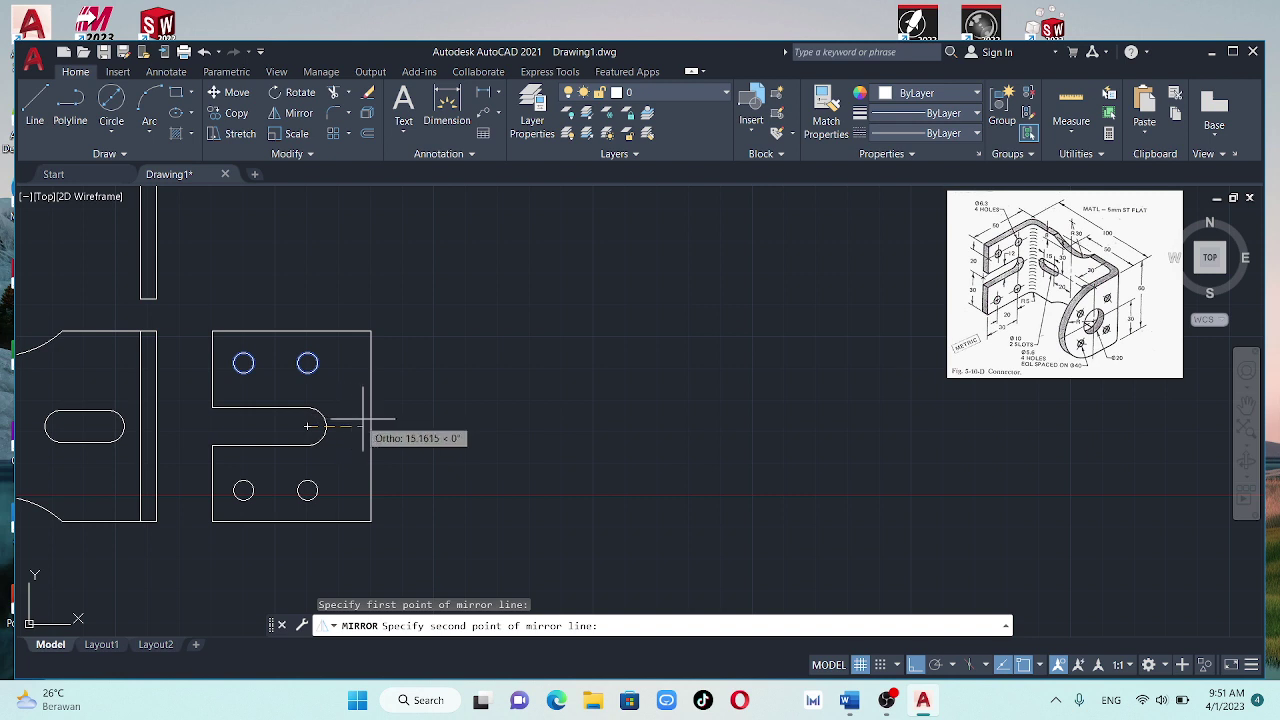
{"action": "left_click", "coordinate": [497, 418]}
{"action": "key", "text": "Return"}
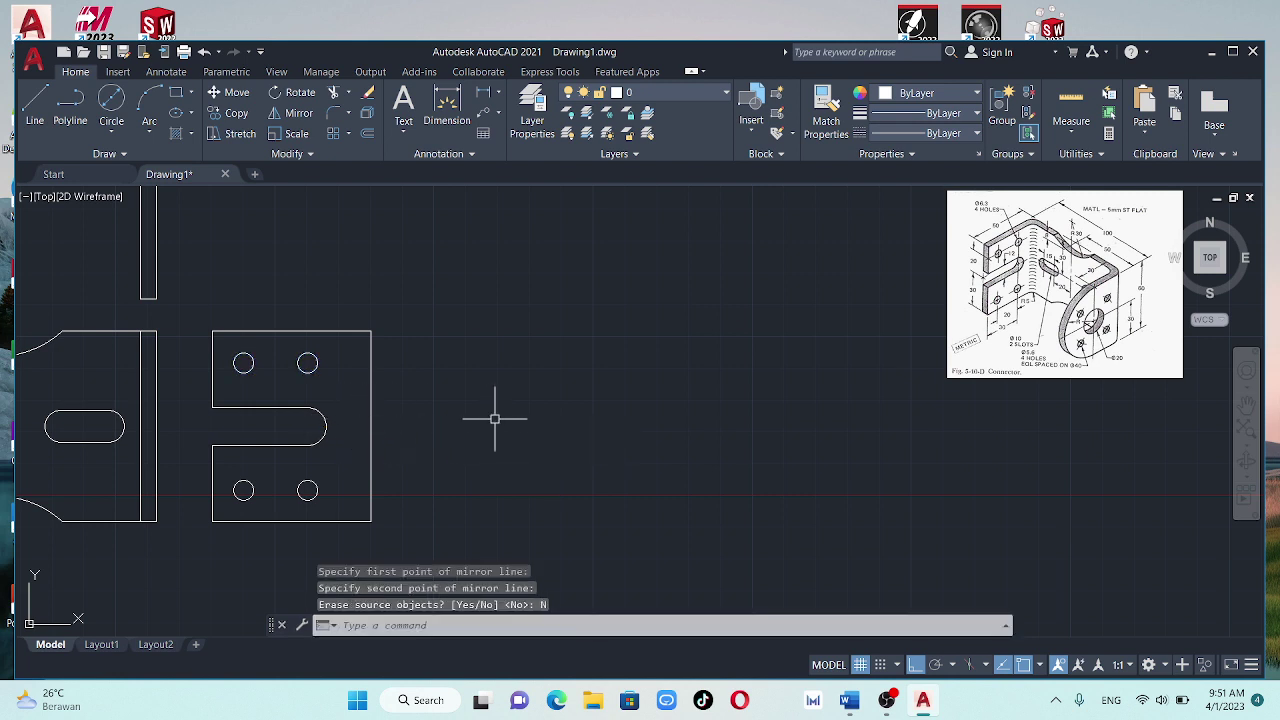
{"action": "scroll", "coordinate": [490, 398], "scroll_direction": "down", "scroll_amount": 2}
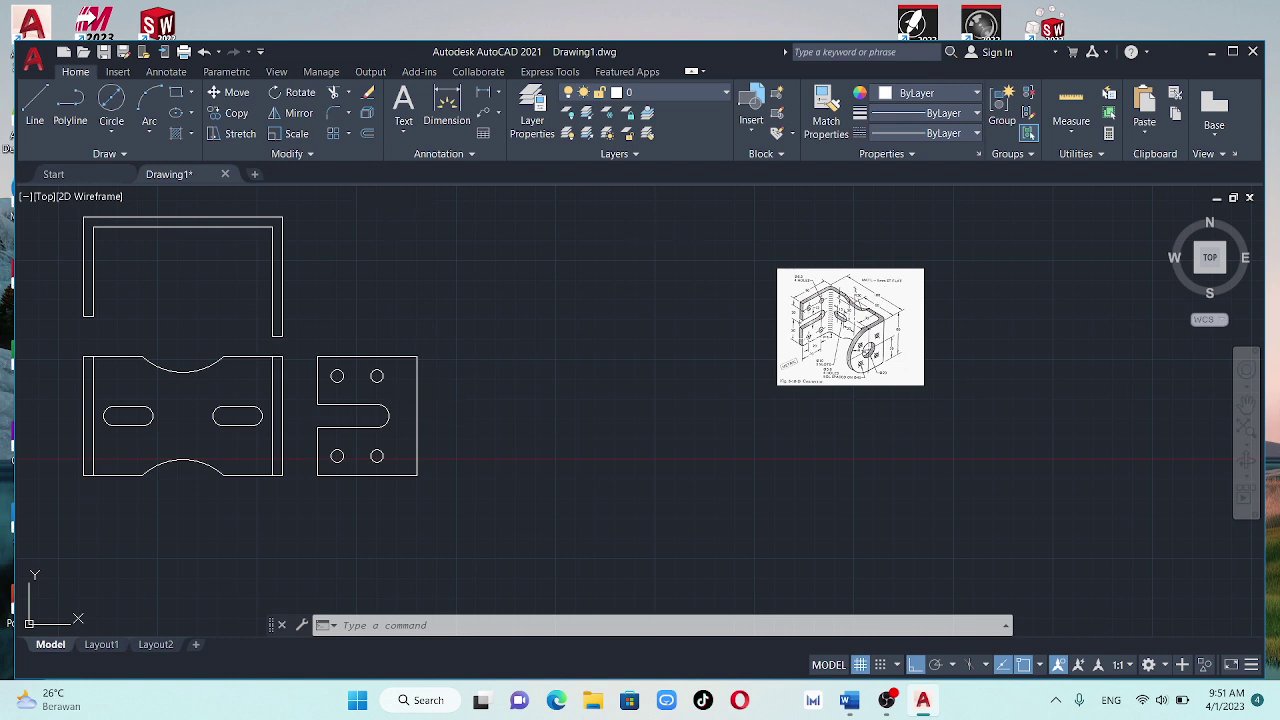
Draw a 60-unit vertical line starting 50 units right of the hole view
{"action": "scroll", "coordinate": [810, 335], "scroll_direction": "up", "scroll_amount": 2}
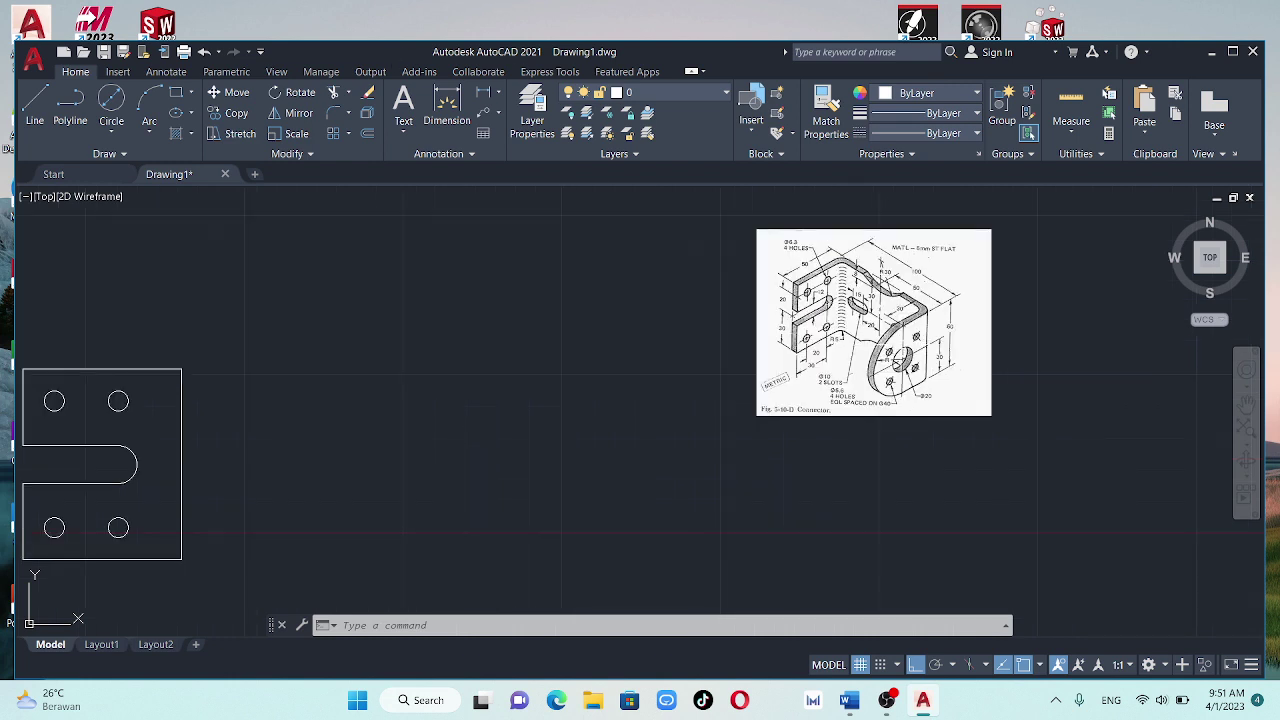
{"action": "scroll", "coordinate": [900, 343], "scroll_direction": "down", "scroll_amount": 2}
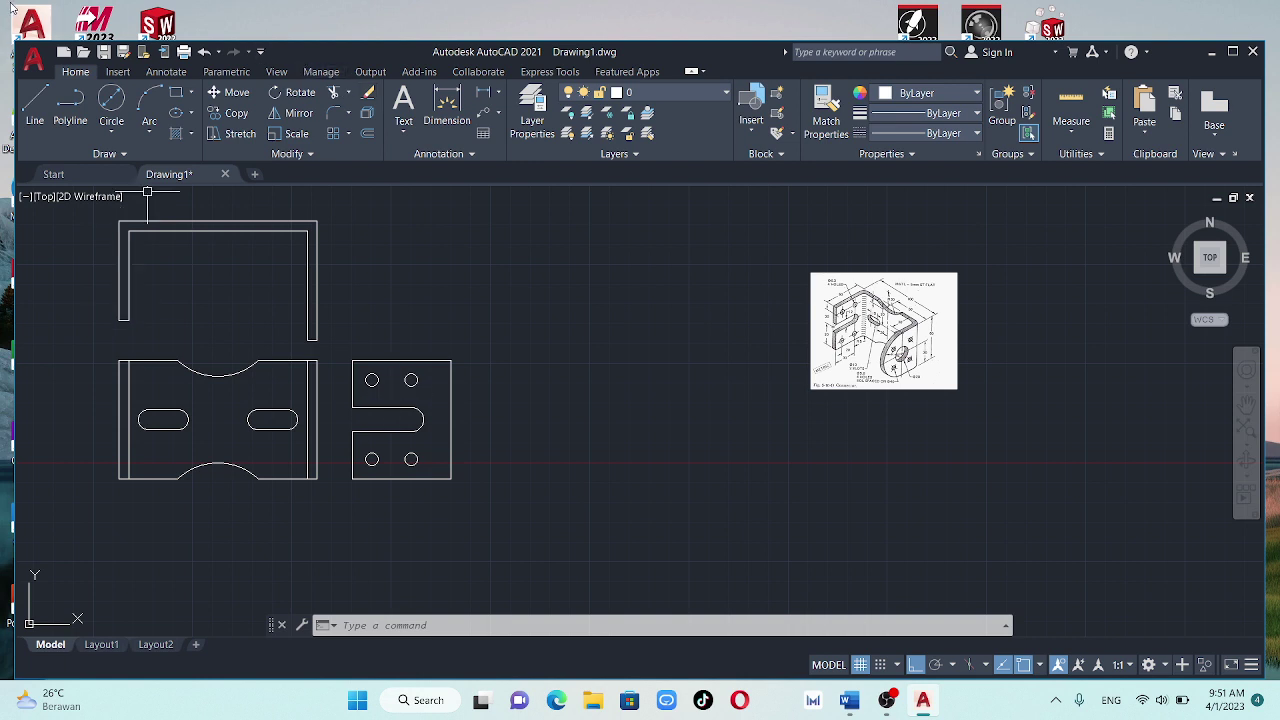
{"action": "left_click", "coordinate": [34, 108]}
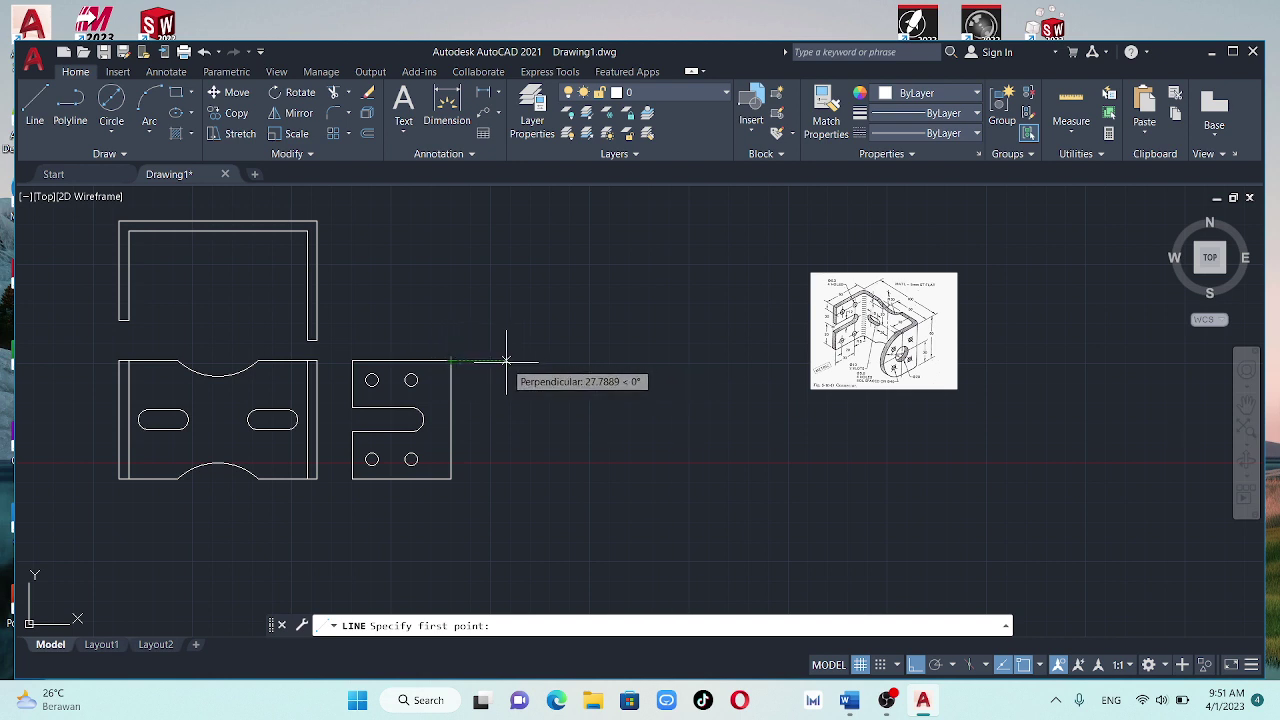
{"action": "type", "text": "50"}
{"action": "key", "text": "Return"}
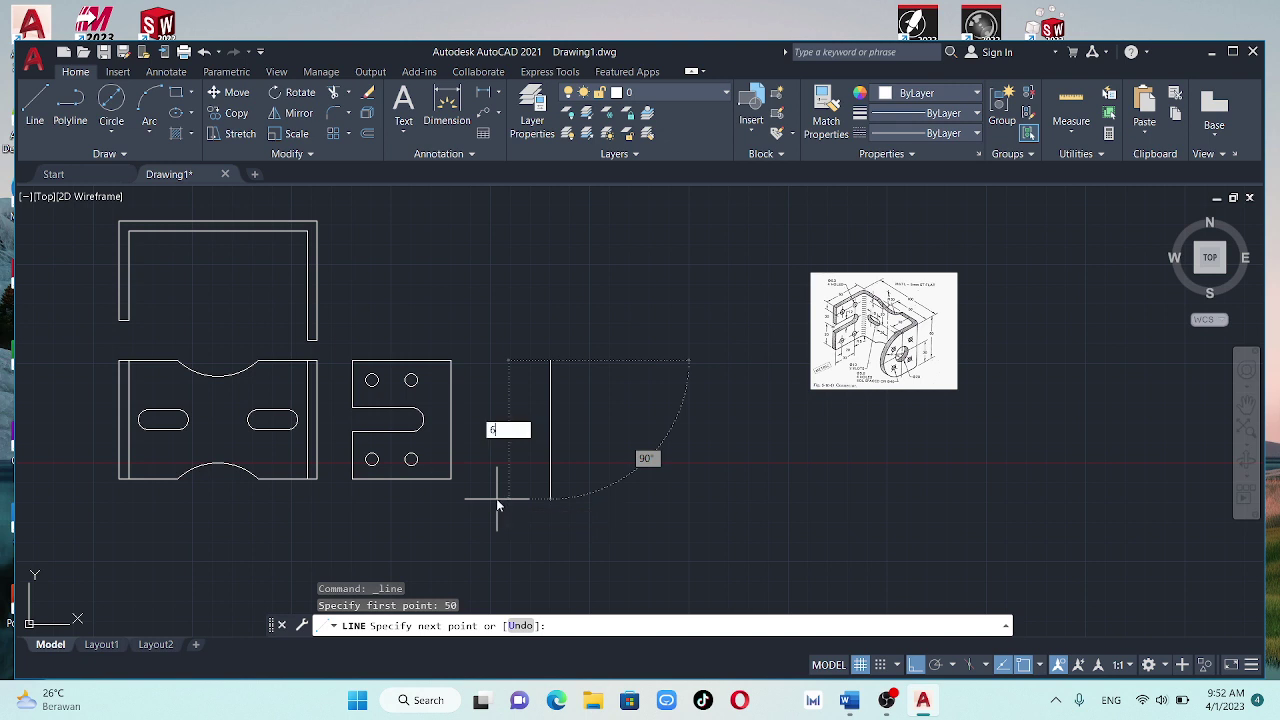
{"action": "type", "text": "60"}
{"action": "key", "text": "Return"}
{"action": "key", "text": "Escape"}
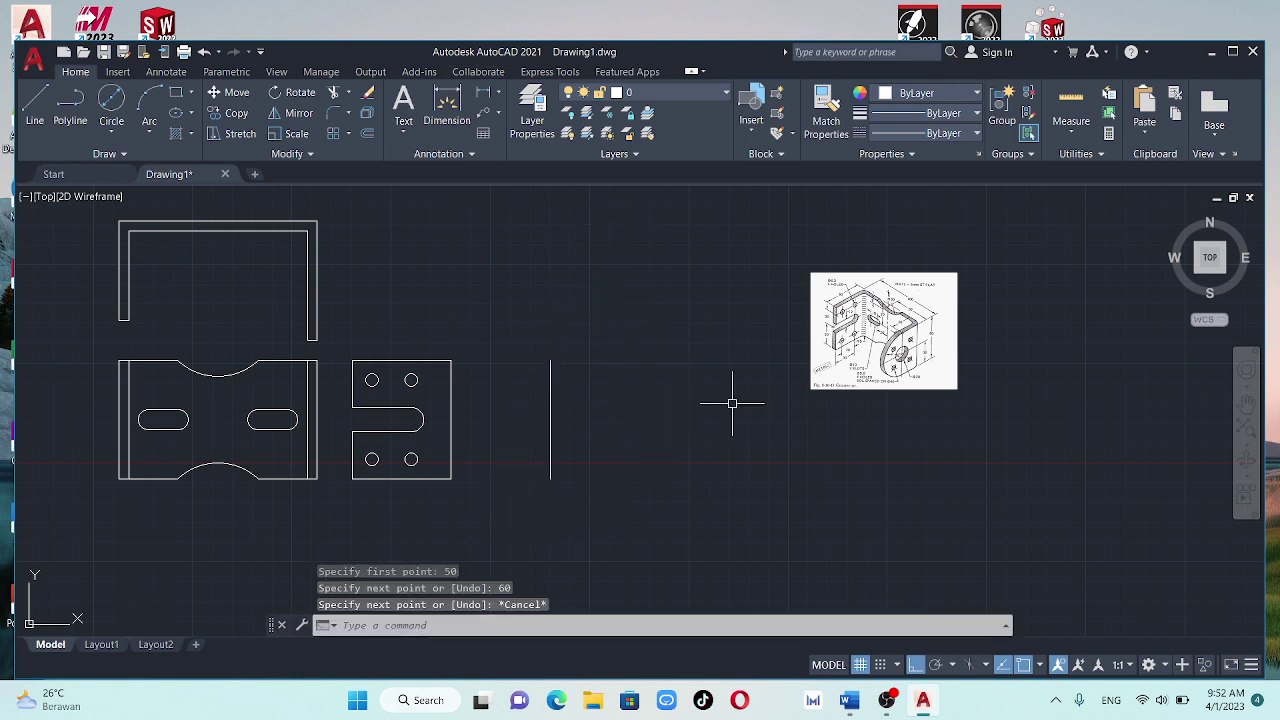
{"action": "scroll", "coordinate": [732, 403], "scroll_direction": "up", "scroll_amount": 2}
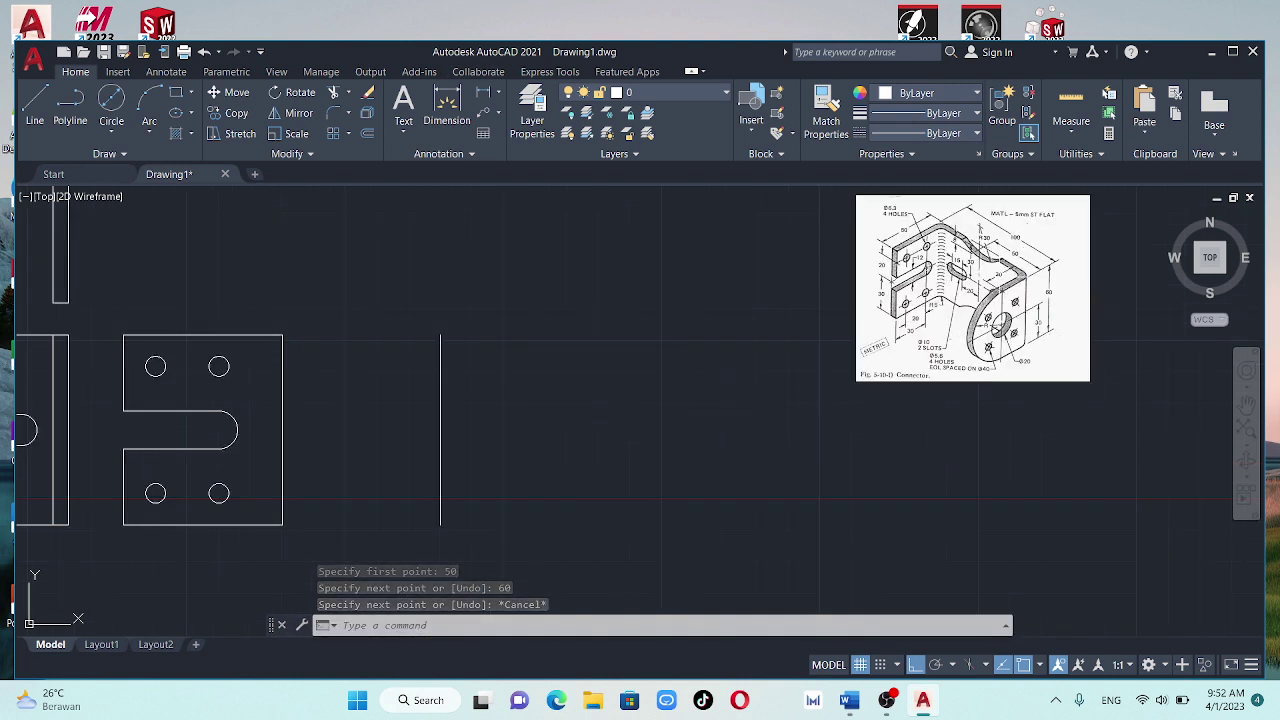
{"action": "scroll", "coordinate": [996, 280], "scroll_direction": "down", "scroll_amount": 2}
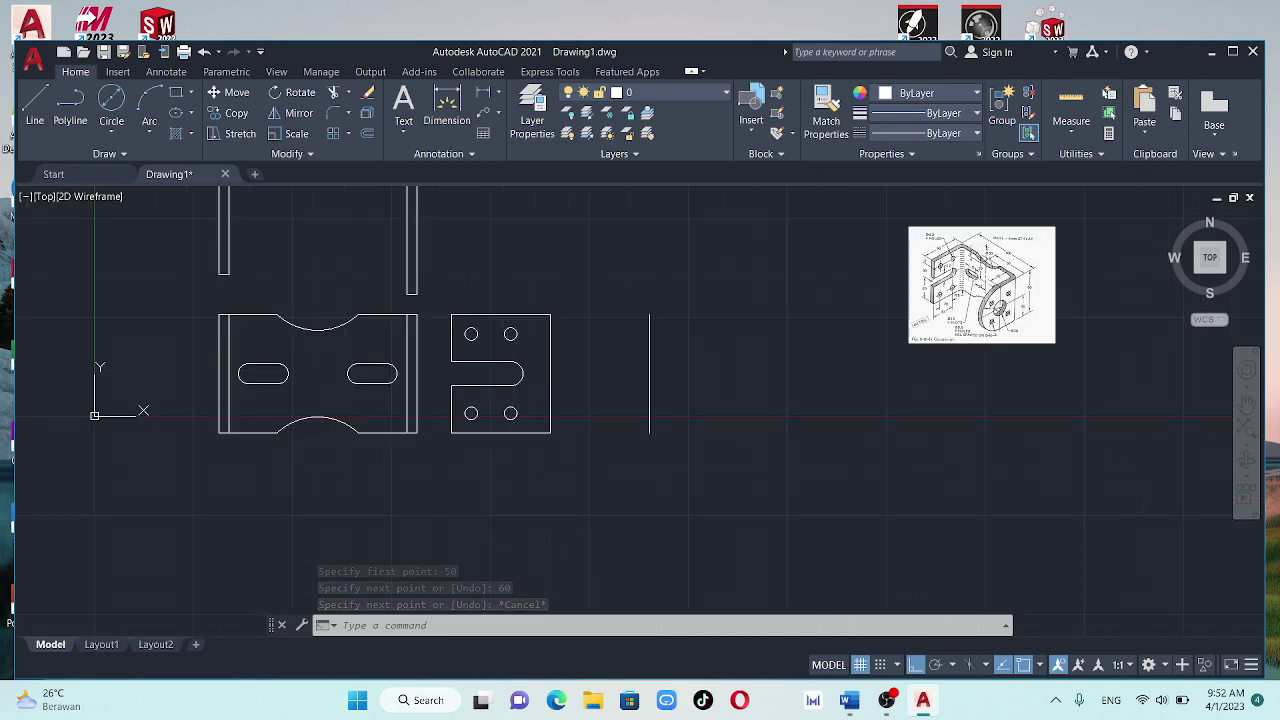
Move the 60-unit vertical line farther to the right
{"action": "left_click", "coordinate": [649, 365]}
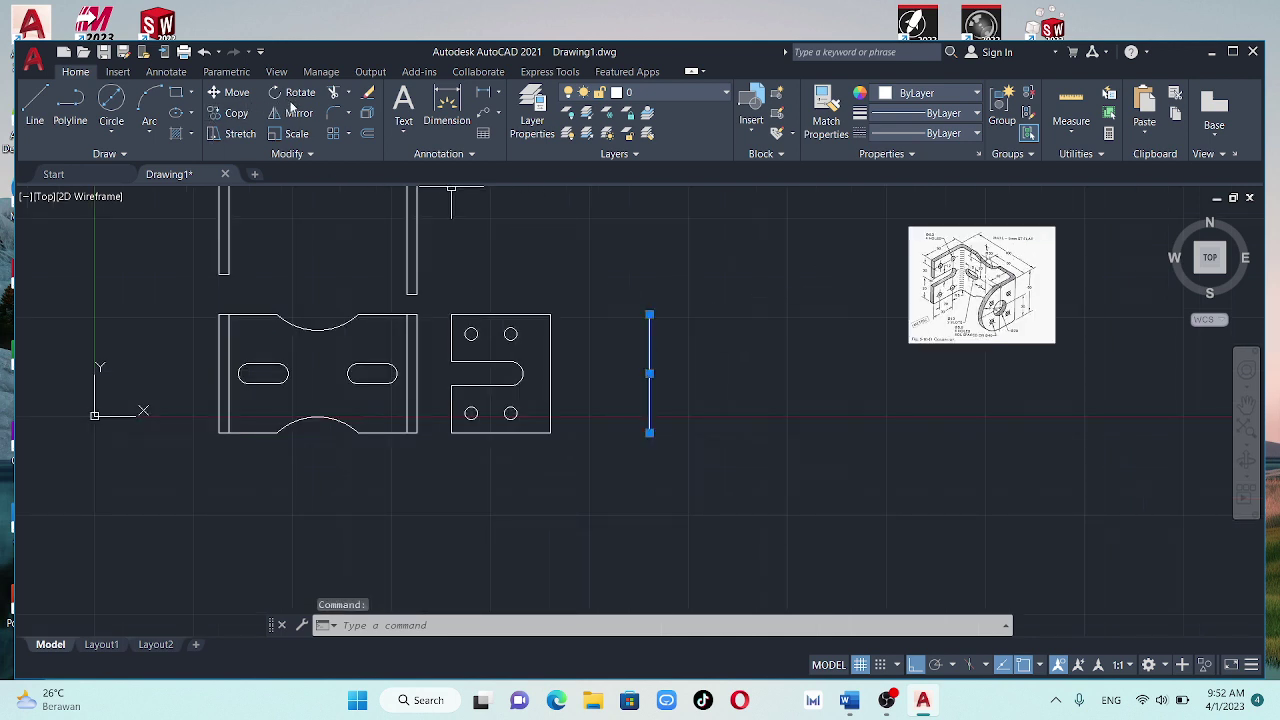
{"action": "left_click", "coordinate": [237, 92]}
{"action": "left_click", "coordinate": [542, 503]}
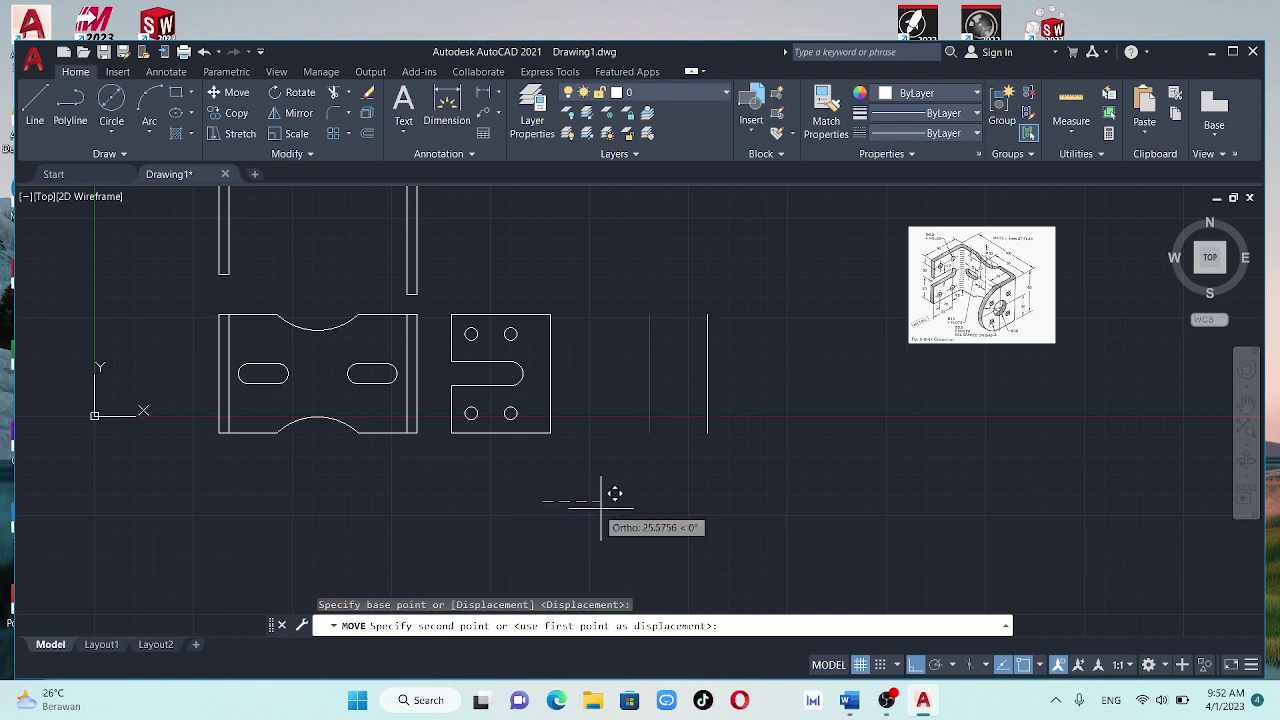
{"action": "left_click", "coordinate": [743, 502]}
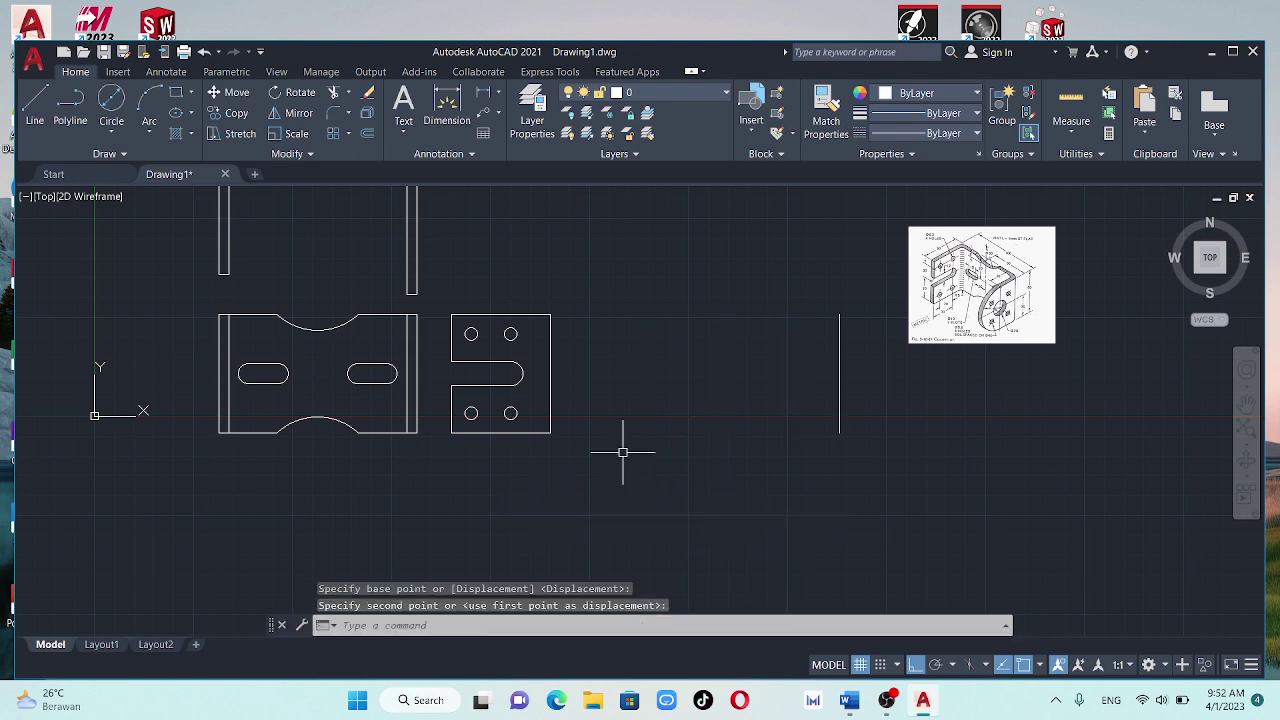
{"action": "key", "text": "Escape"}
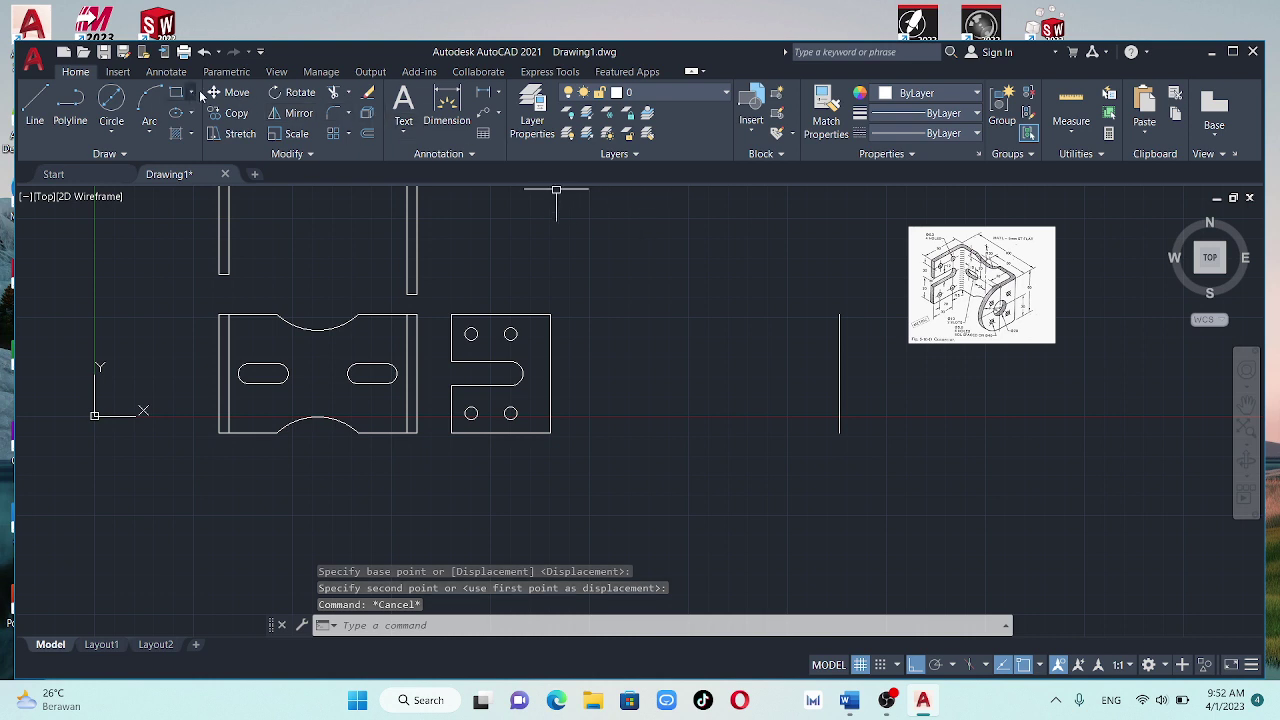
Draw a 30-unit horizontal line leftward from the vertical line's midpoint
{"action": "left_click", "coordinate": [35, 105]}
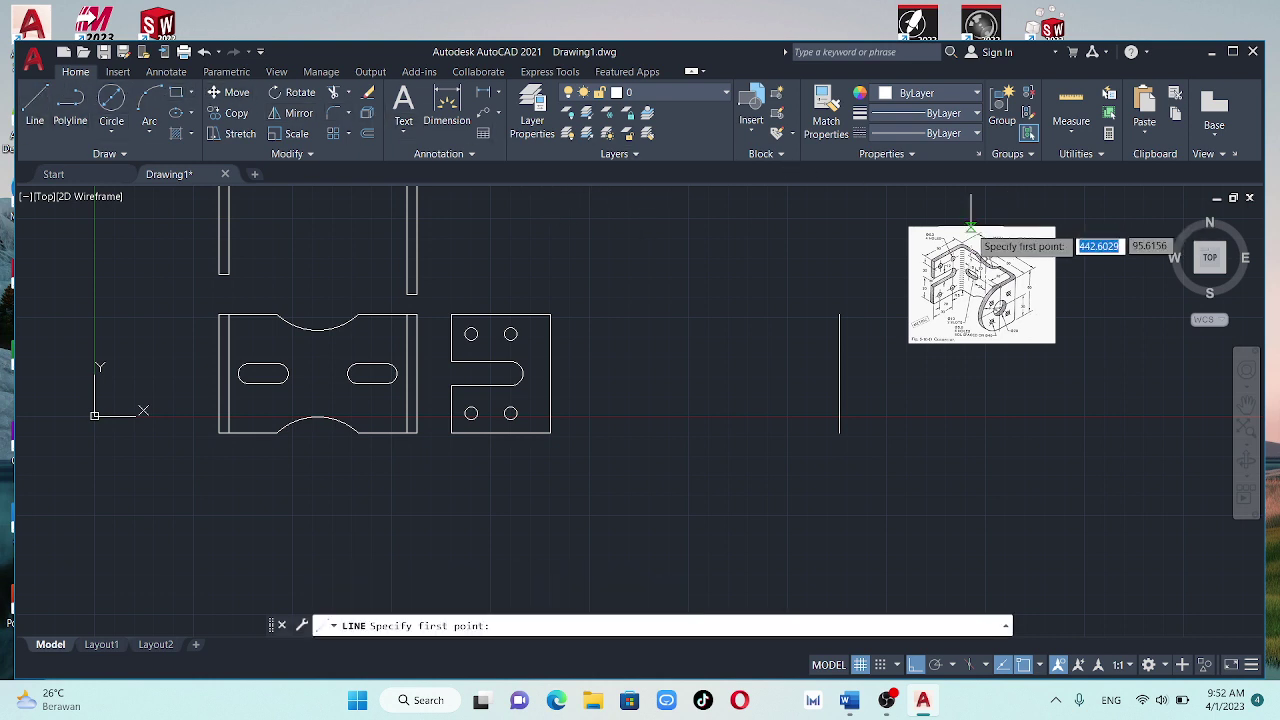
{"action": "scroll", "coordinate": [955, 277], "scroll_direction": "up", "scroll_amount": 2}
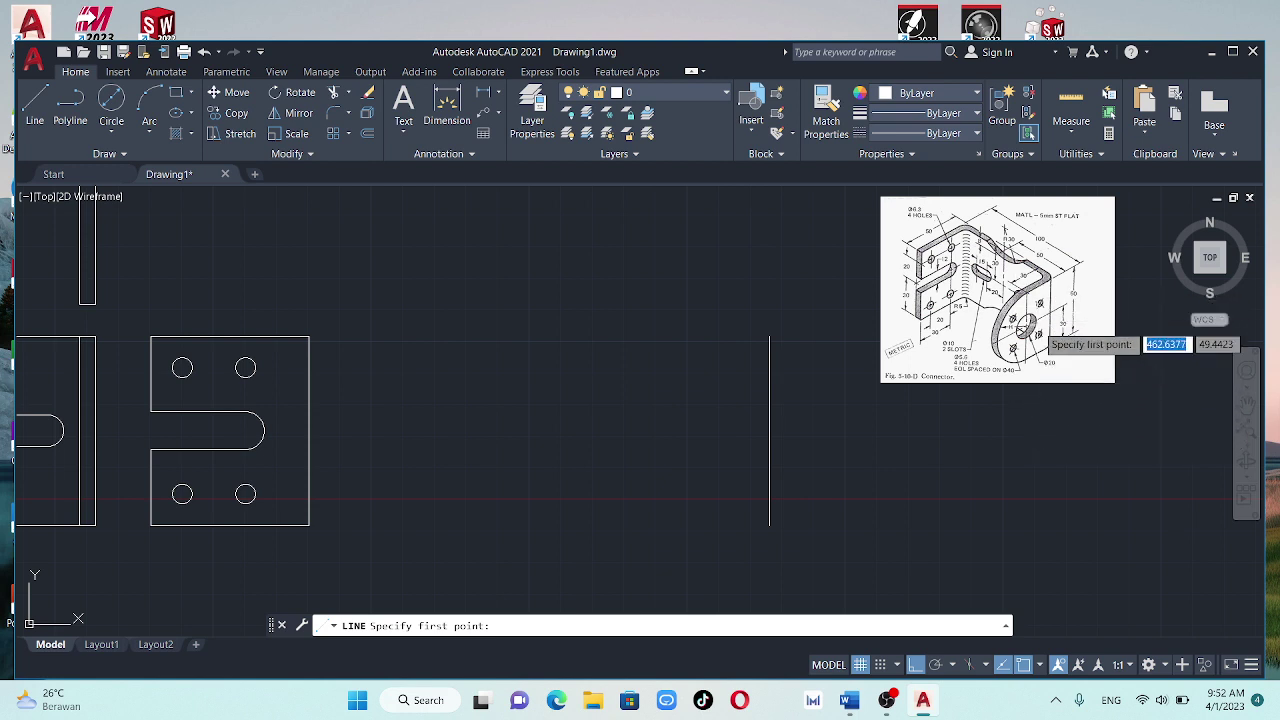
{"action": "left_click", "coordinate": [770, 338]}
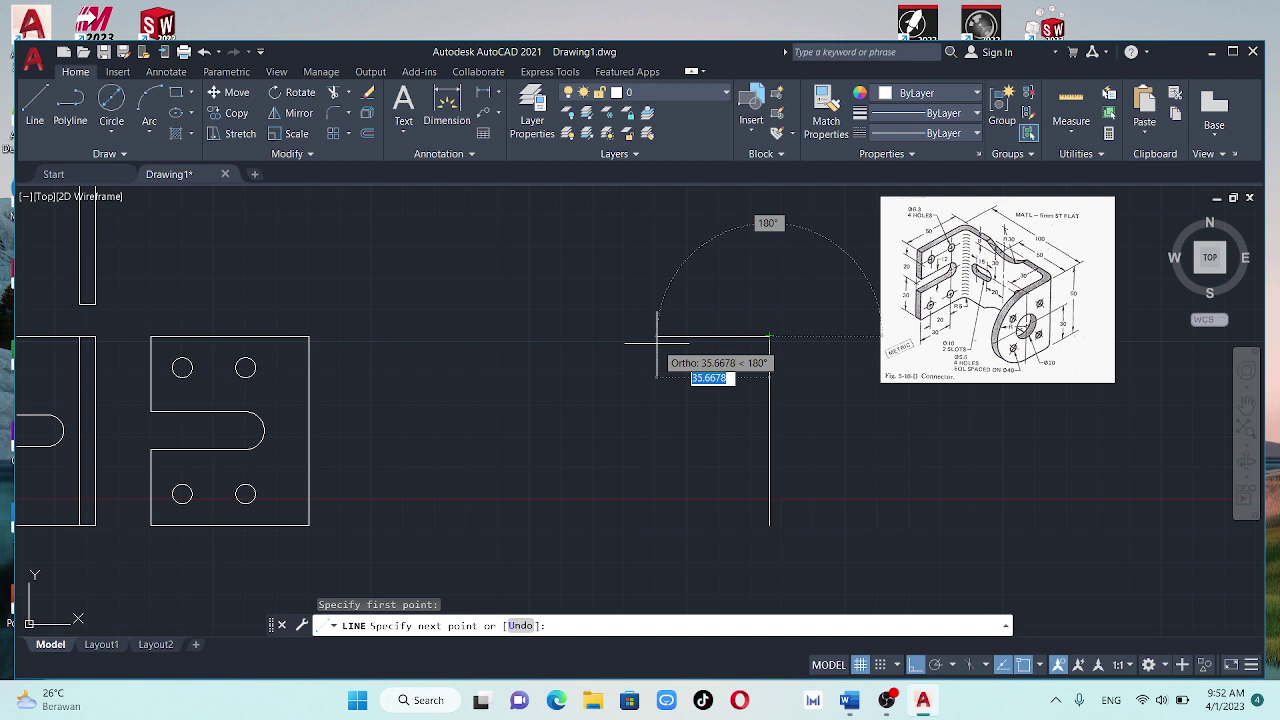
{"action": "key", "text": "Escape"}
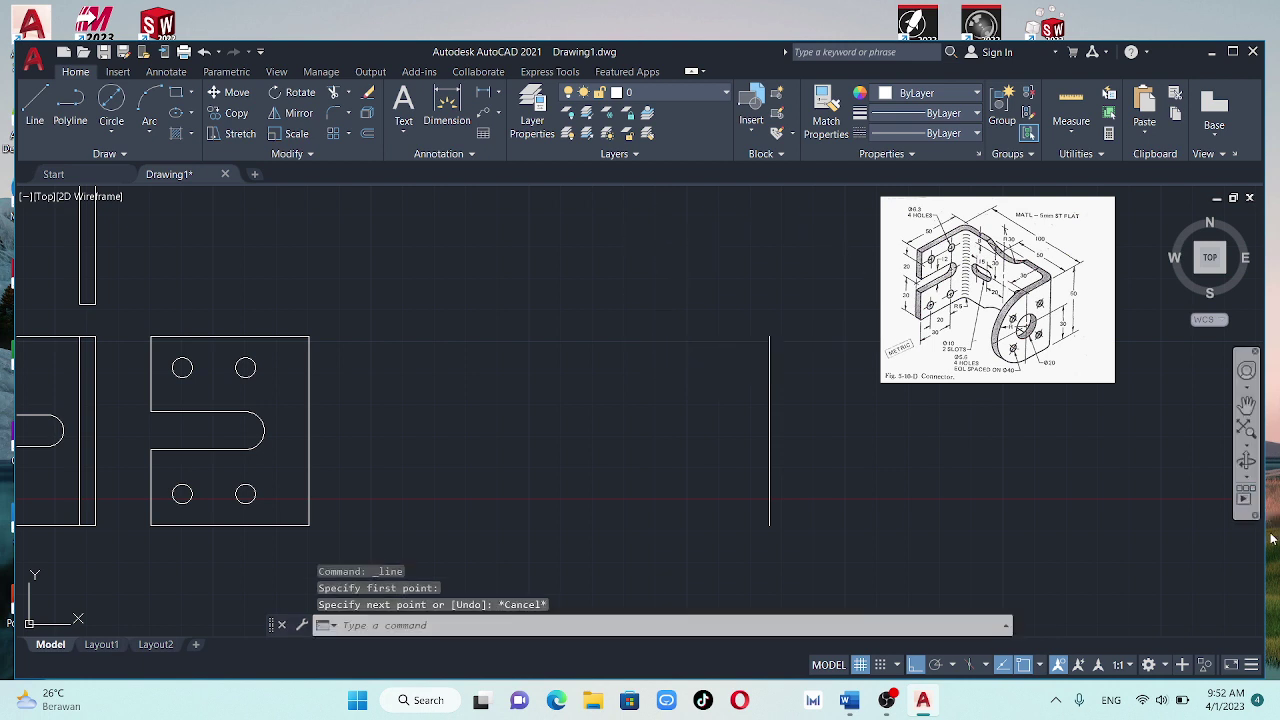
{"action": "key", "text": "Return"}
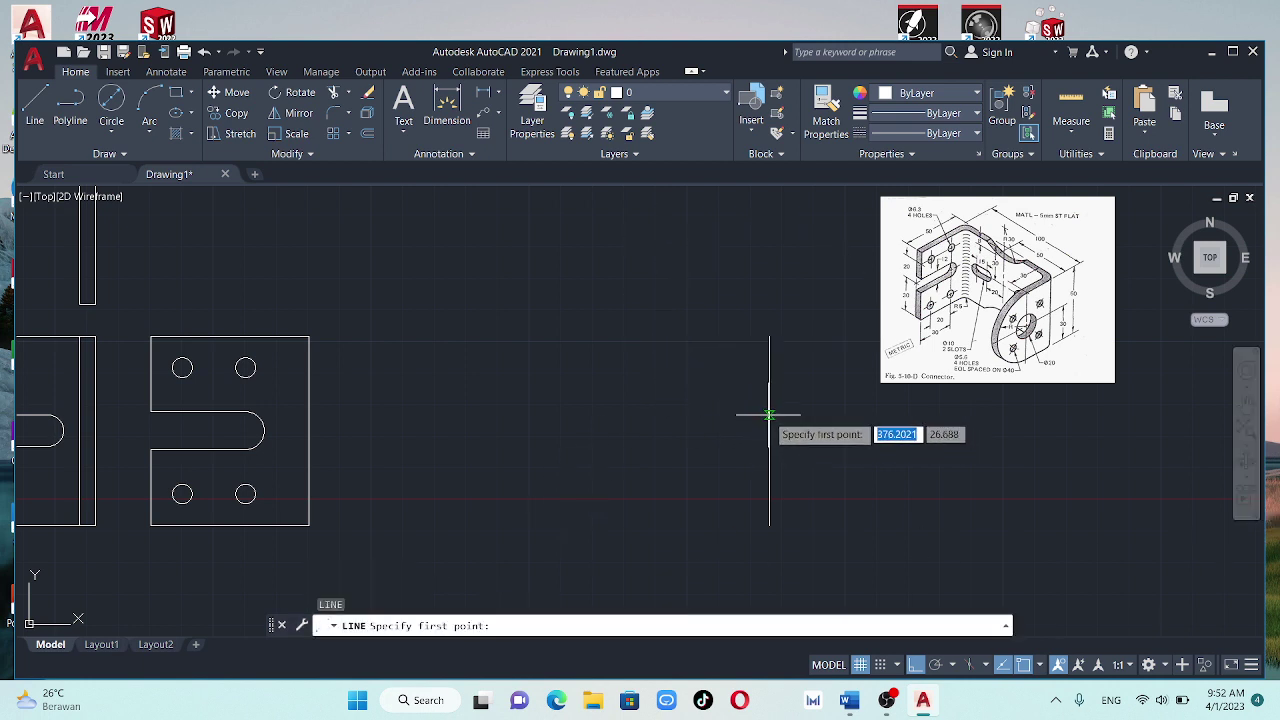
{"action": "left_click", "coordinate": [769, 430]}
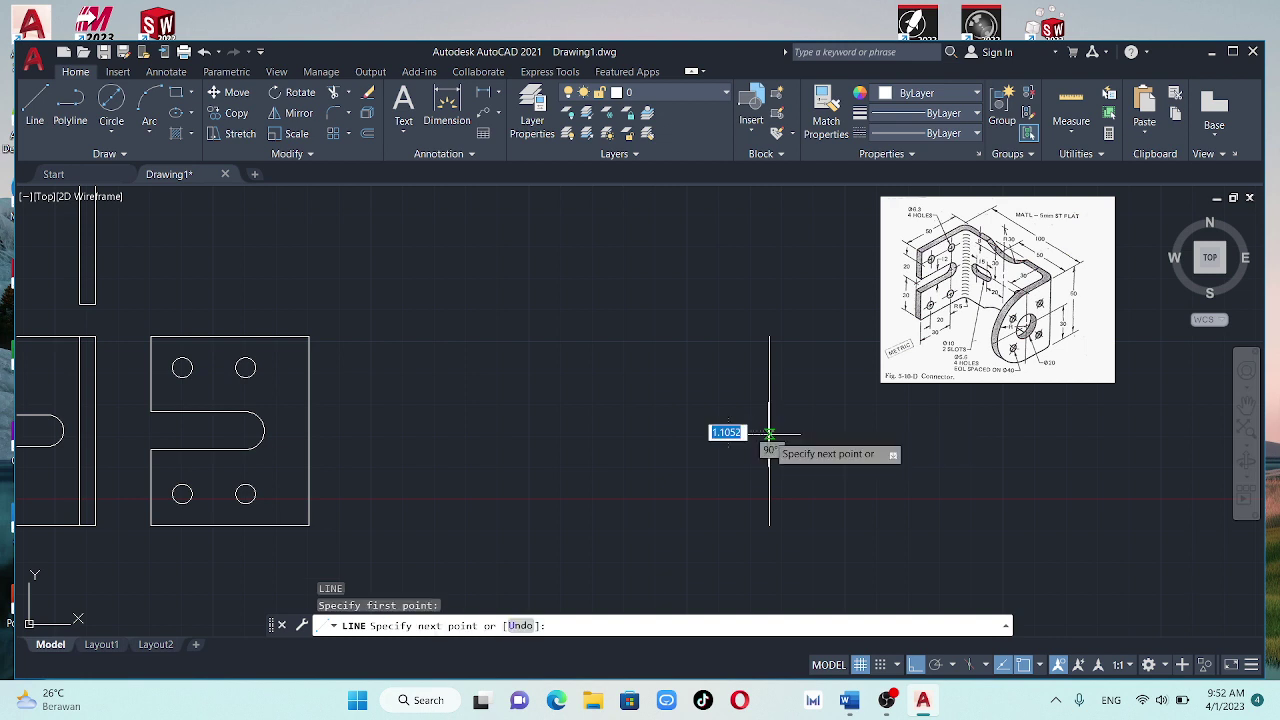
{"action": "type", "text": "30"}
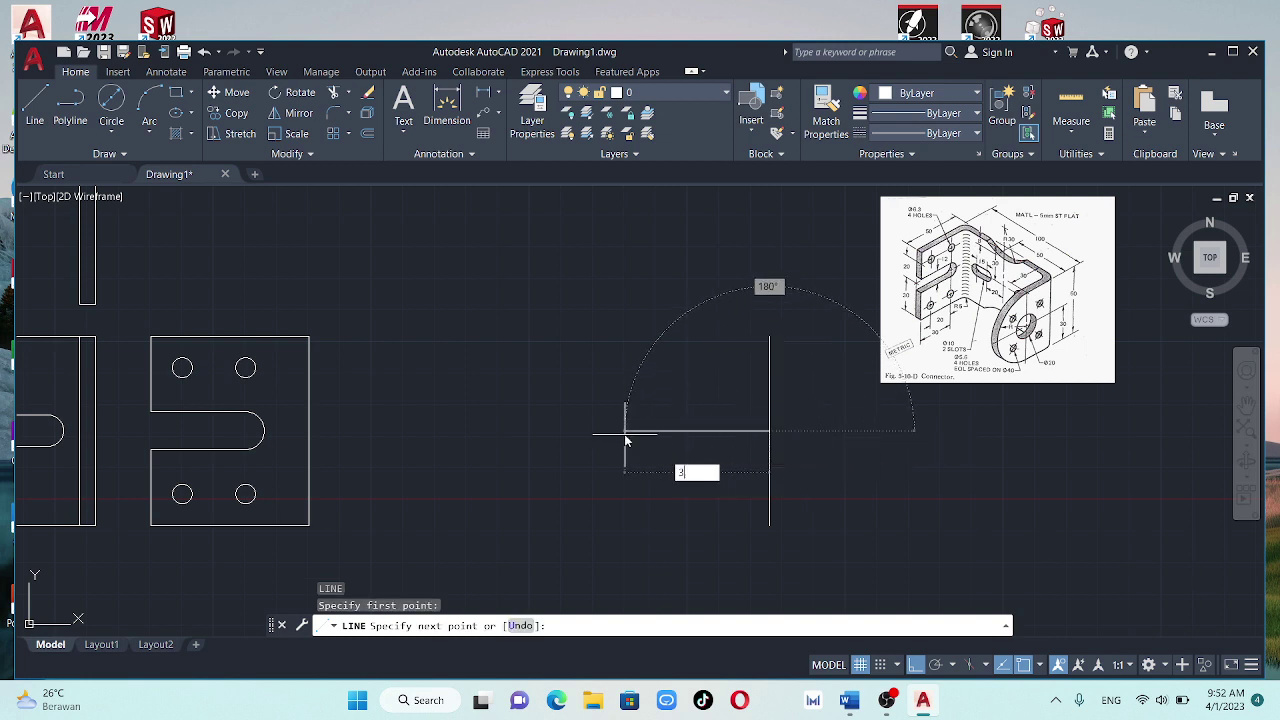
{"action": "key", "text": "Return"}
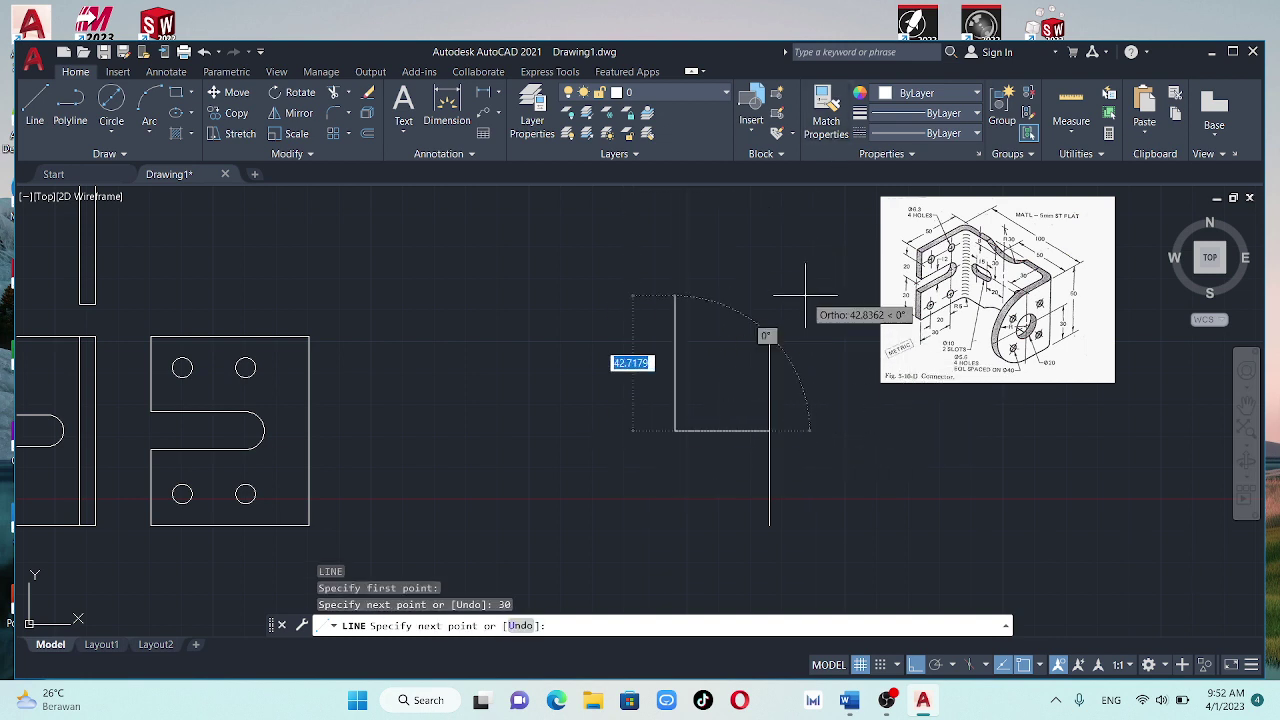
{"action": "key", "text": "Escape"}
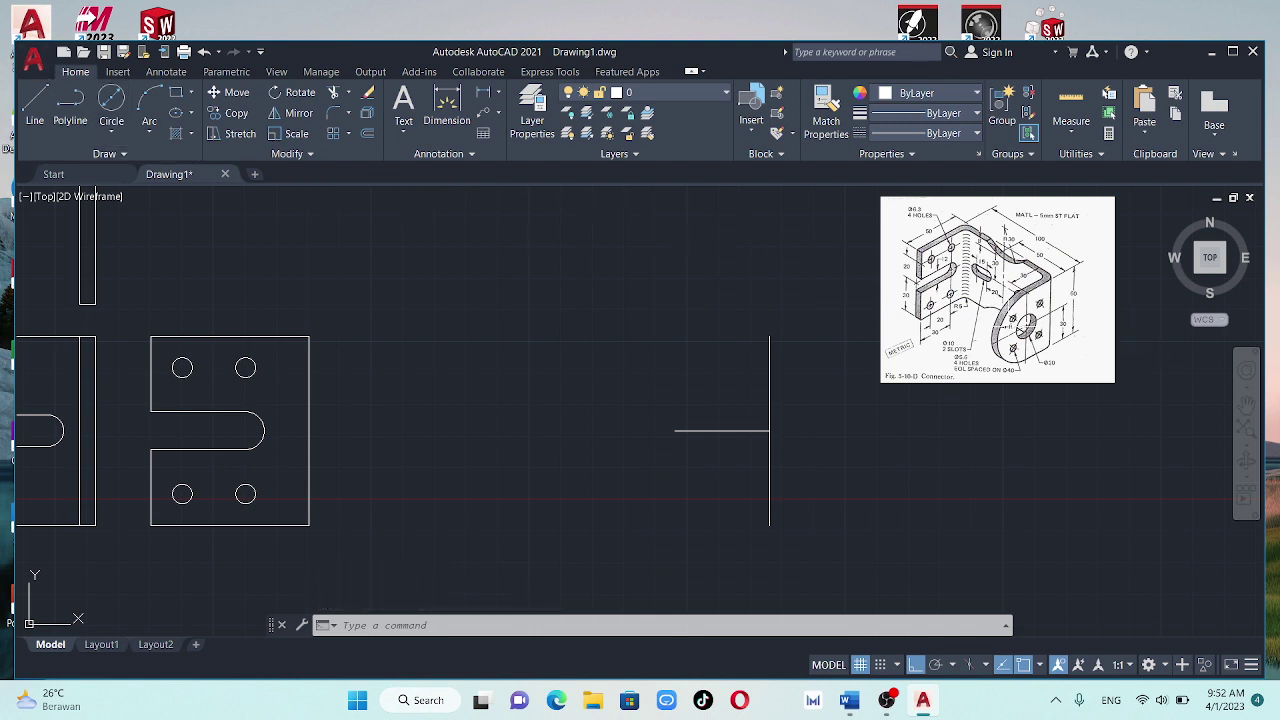
Draw a radius-60 circle at the horizontal line's left end, then delete it as oversized
{"action": "left_click", "coordinate": [115, 130]}
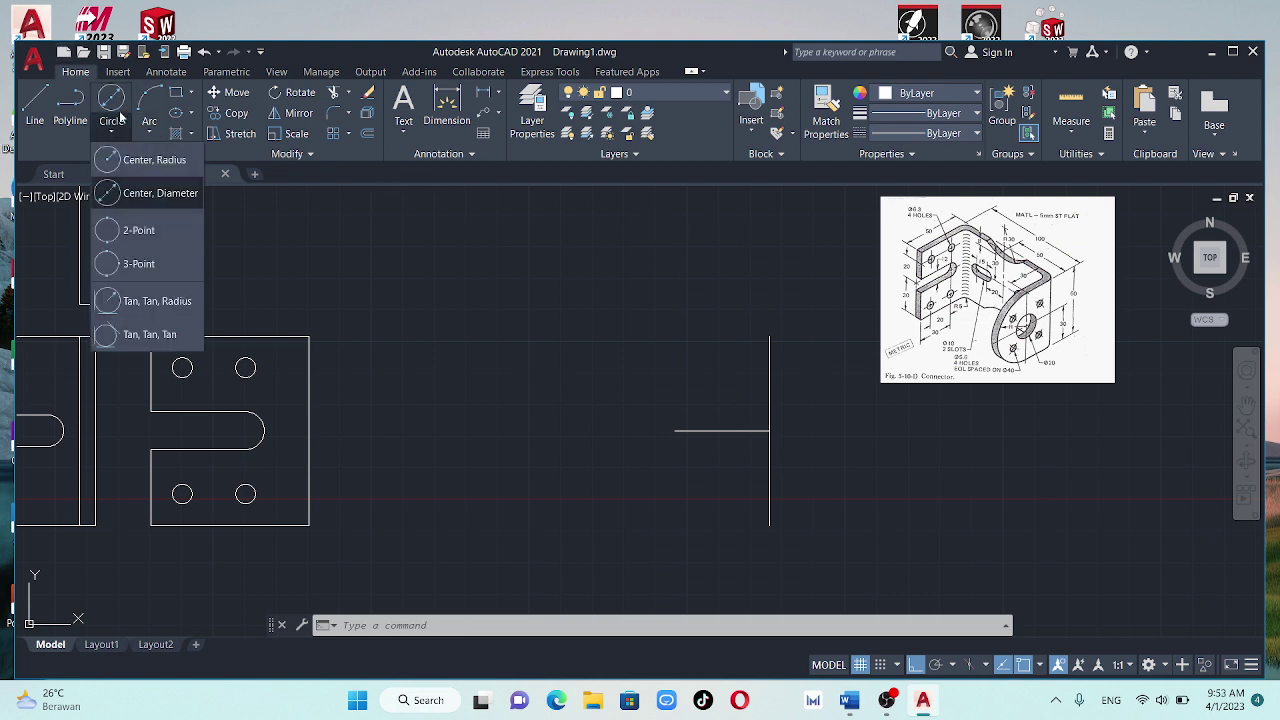
{"action": "left_click", "coordinate": [173, 162]}
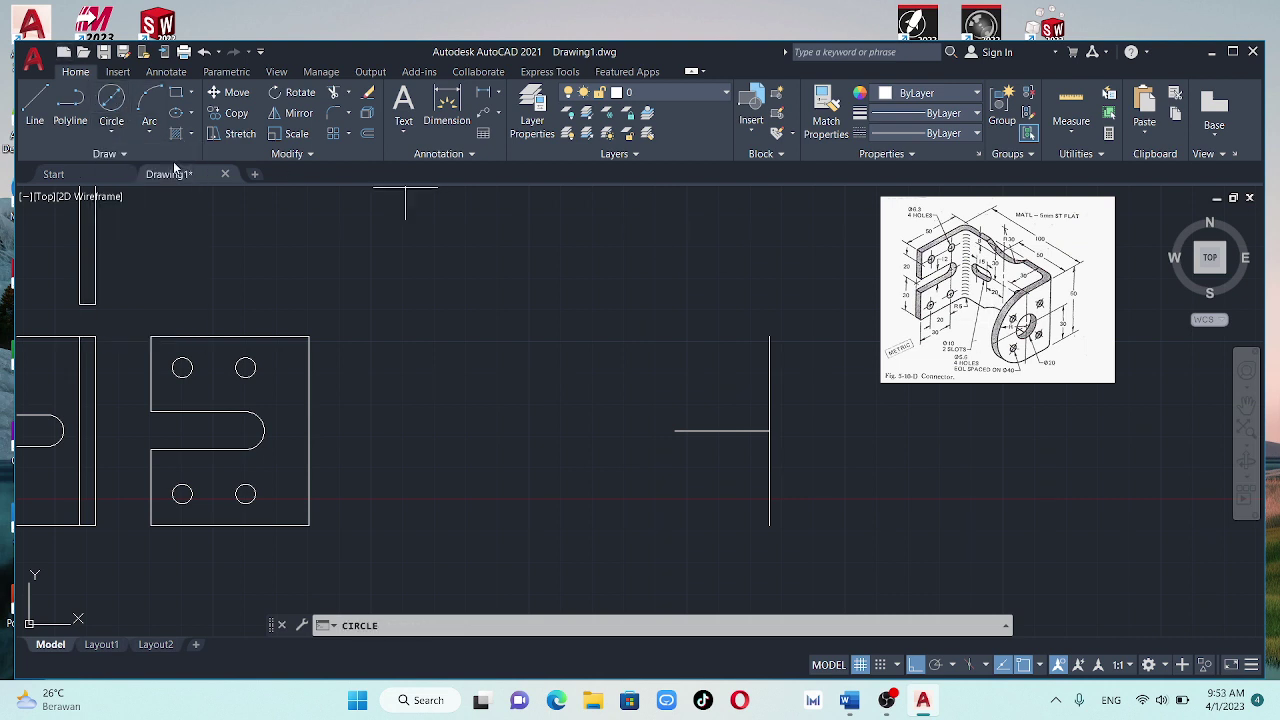
{"action": "left_click", "coordinate": [674, 431]}
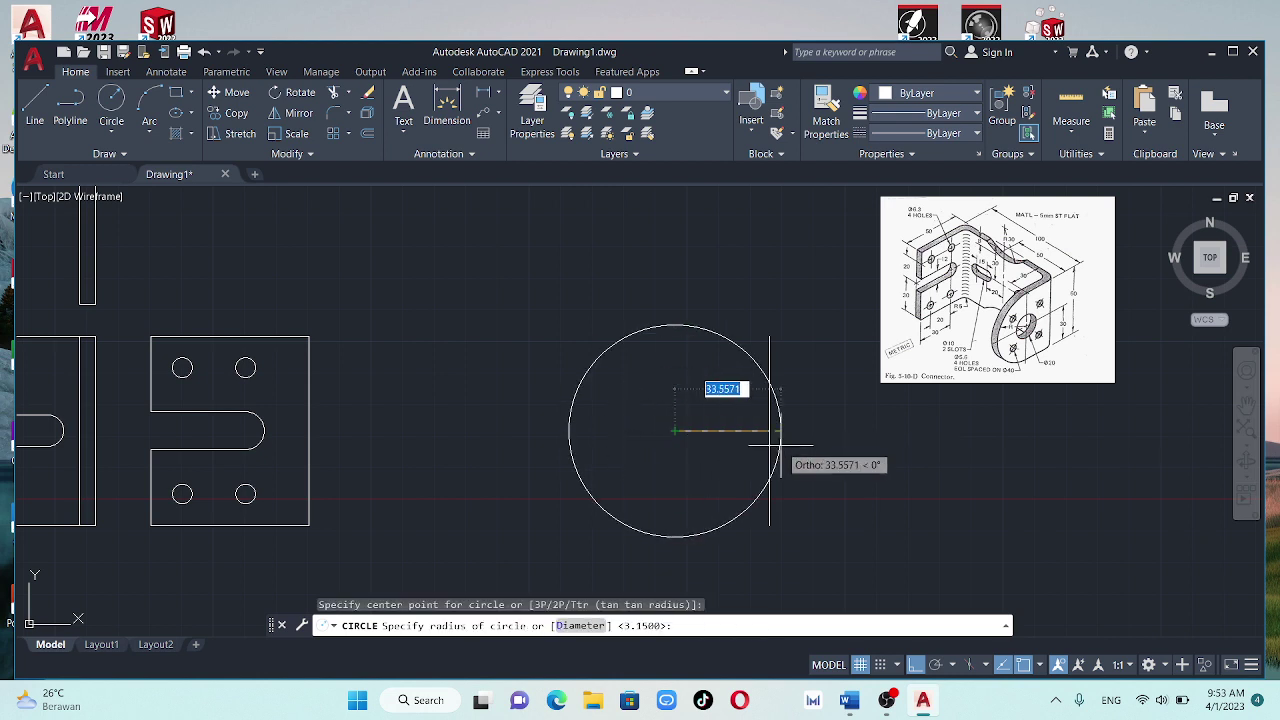
{"action": "type", "text": "60"}
{"action": "key", "text": "Return"}
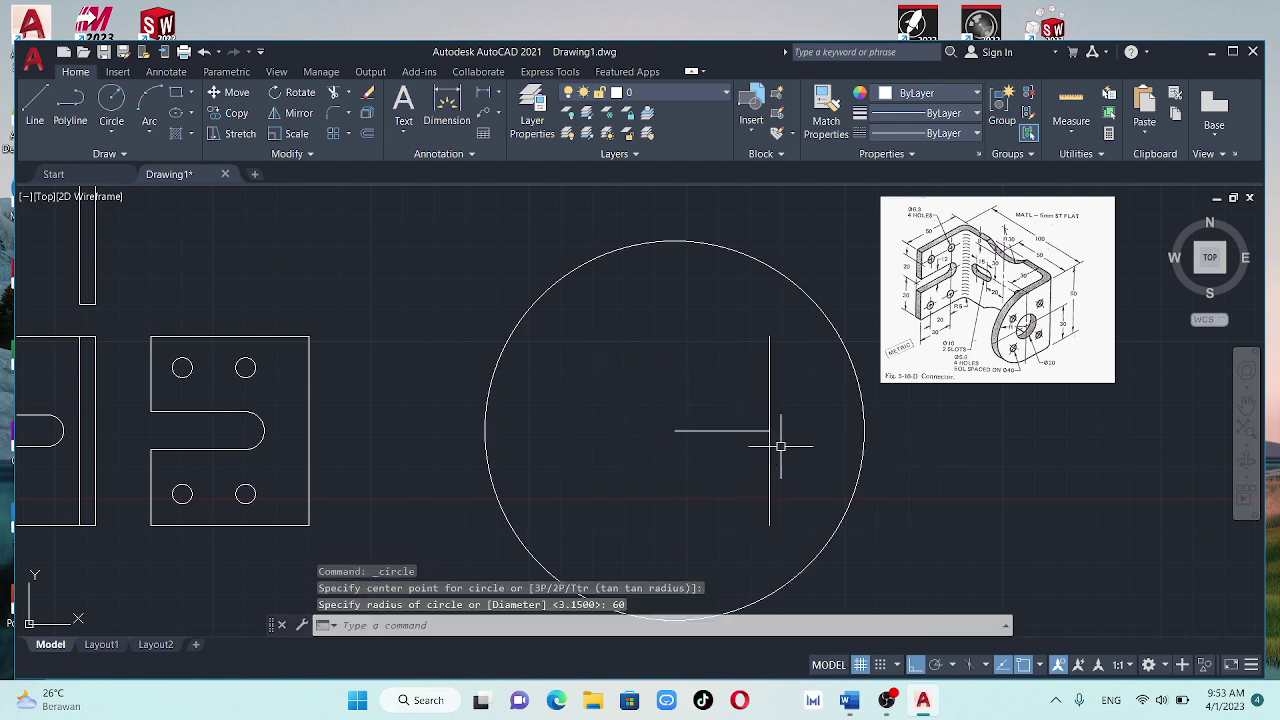
{"action": "left_click", "coordinate": [636, 247]}
{"action": "key", "text": "Delete"}
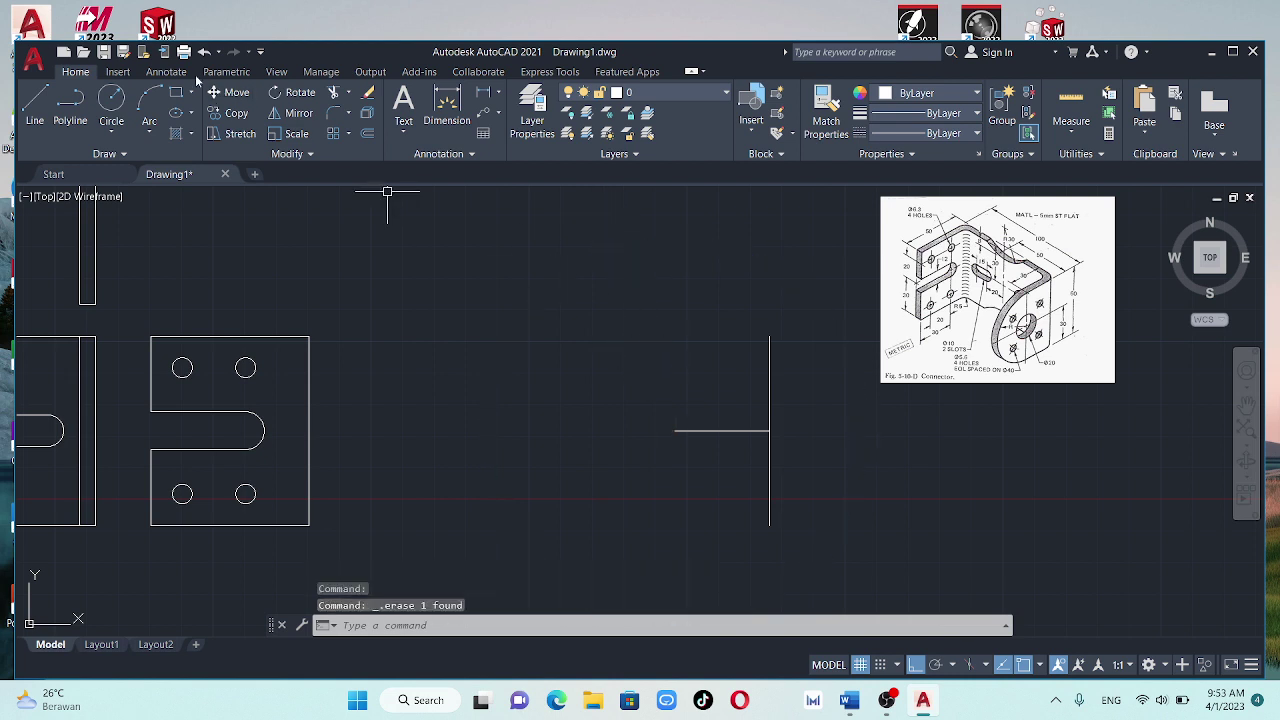
Draw a radius-30 circle centred on the horizontal line's left end
{"action": "left_click", "coordinate": [118, 132]}
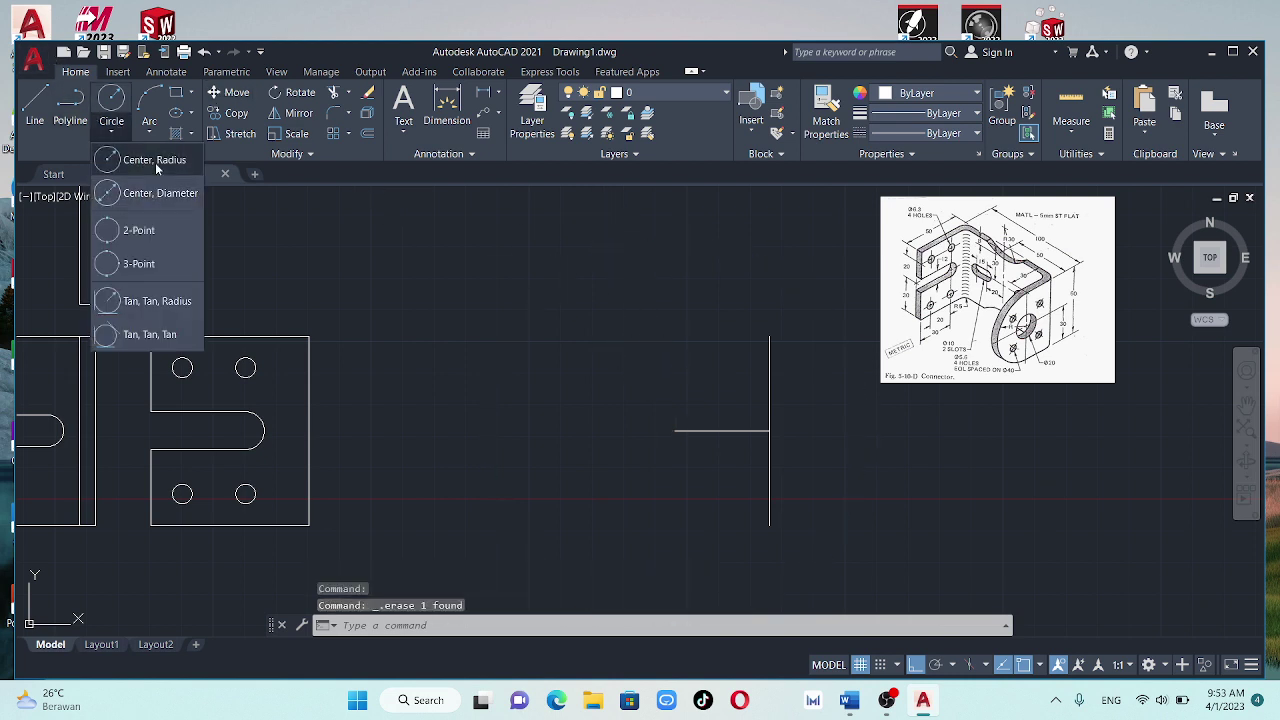
{"action": "left_click", "coordinate": [155, 195]}
{"action": "left_click", "coordinate": [674, 431]}
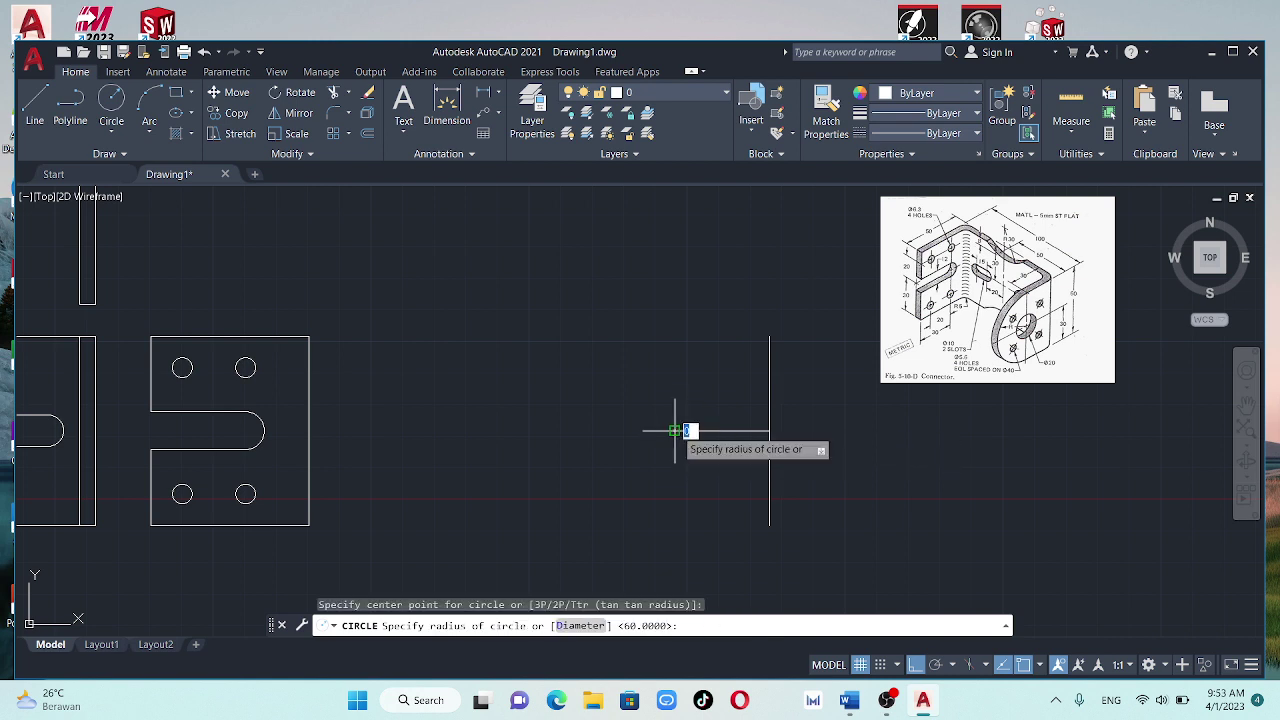
{"action": "type", "text": "30"}
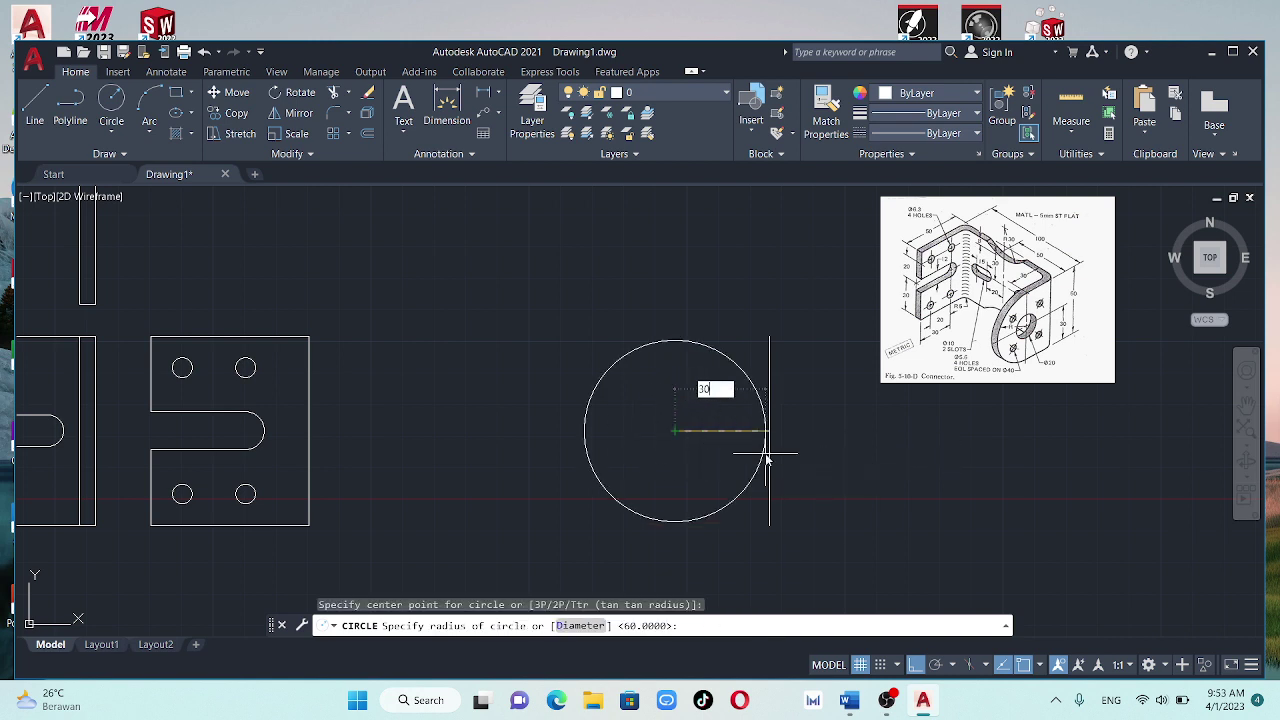
{"action": "key", "text": "Return"}
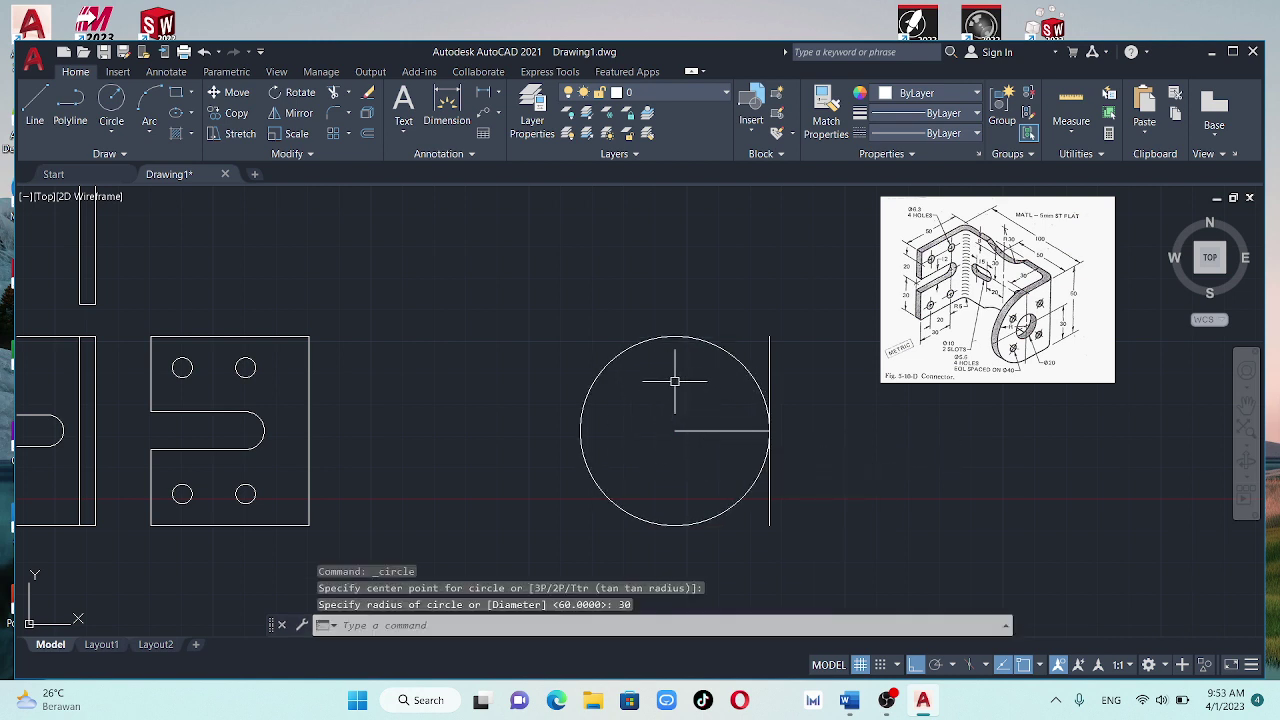
Draw 30-unit horizontal lines from the top and bottom ends of the vertical line
{"action": "left_click", "coordinate": [34, 105]}
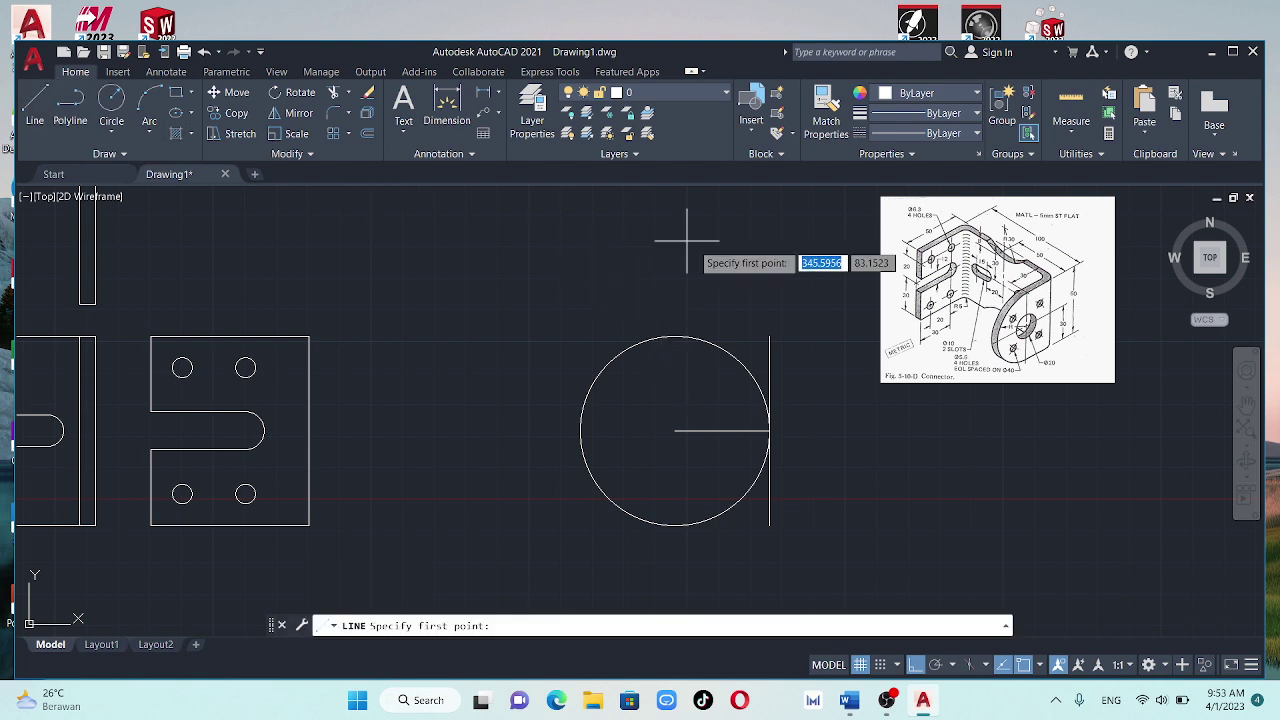
{"action": "left_click", "coordinate": [770, 336]}
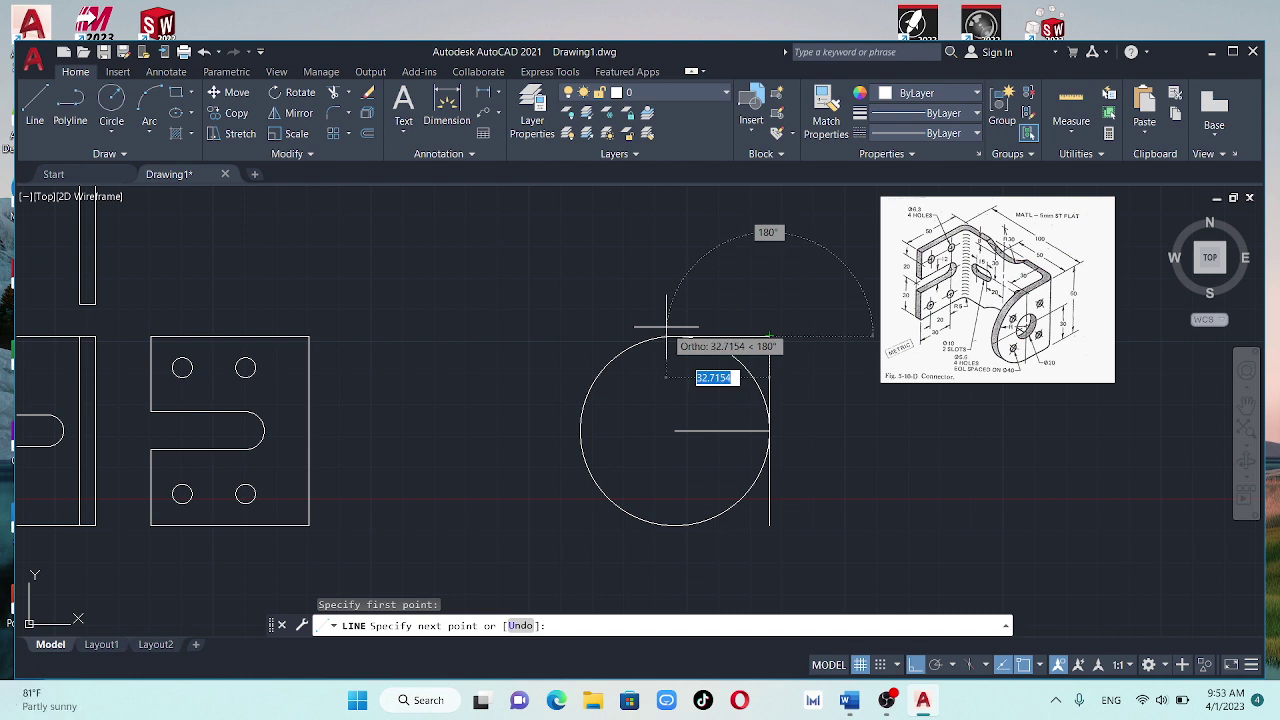
{"action": "type", "text": "30"}
{"action": "key", "text": "Return"}
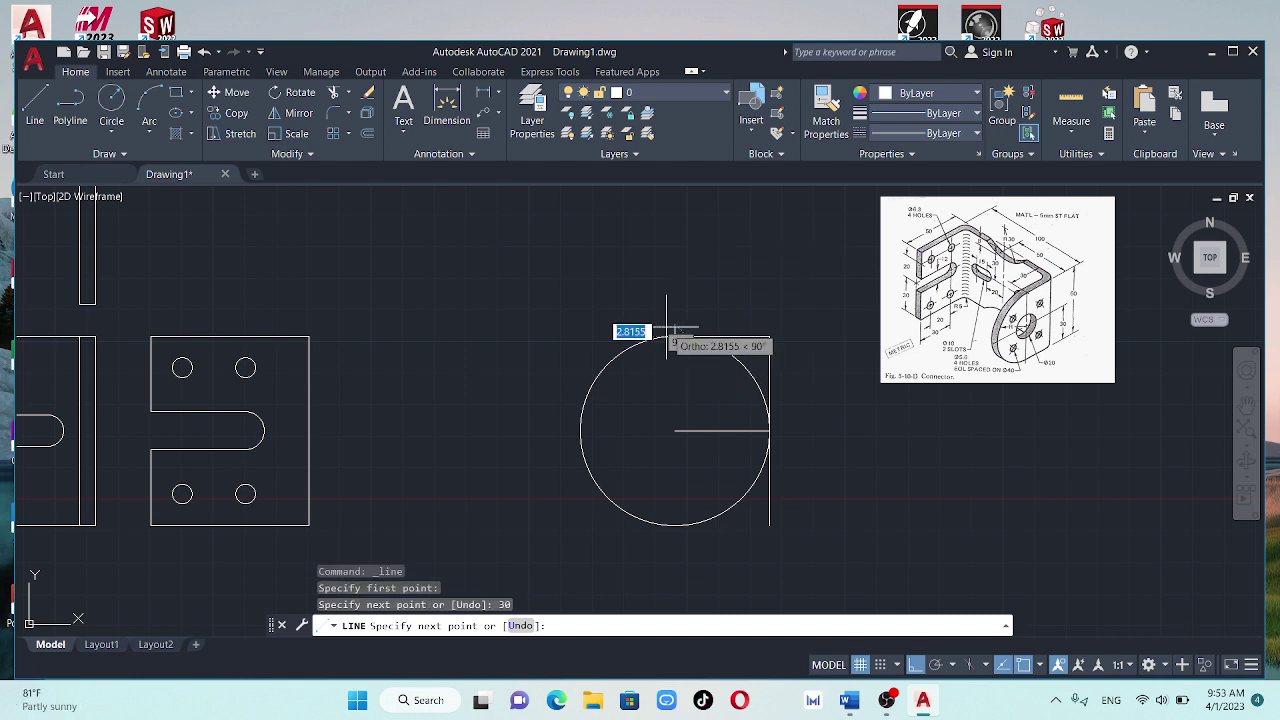
{"action": "key", "text": "Escape"}
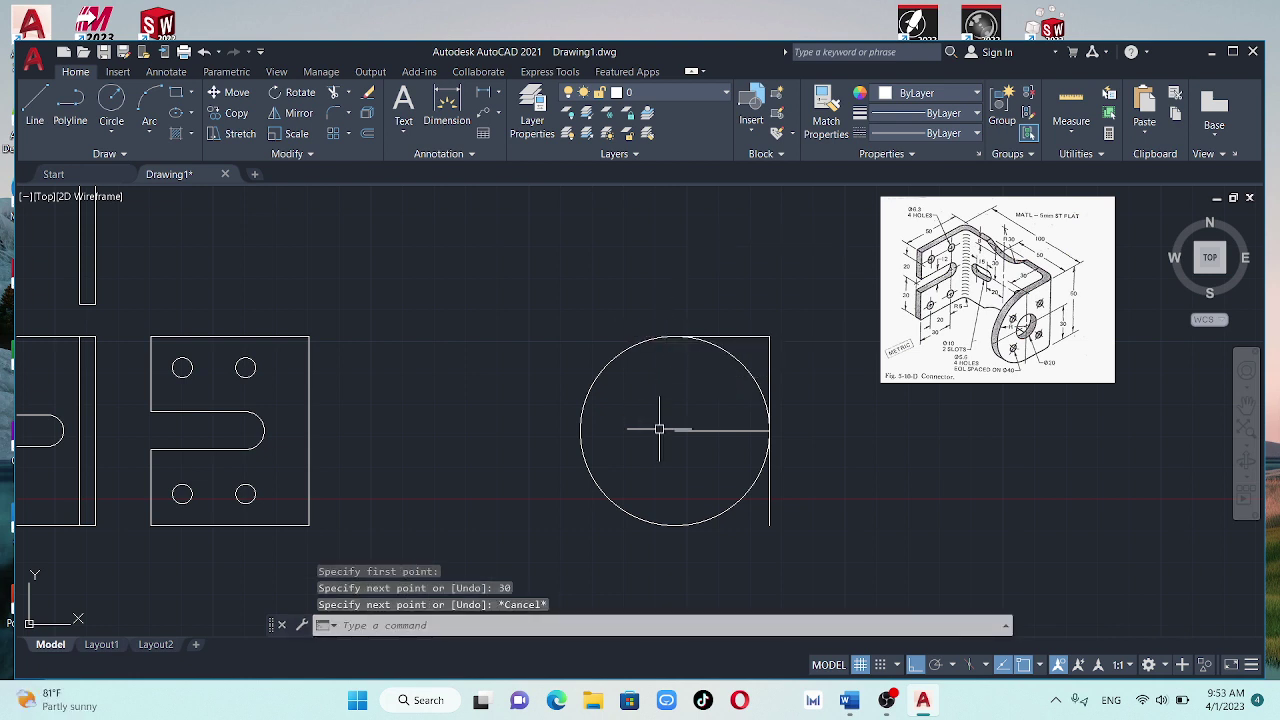
{"action": "left_click", "coordinate": [35, 108]}
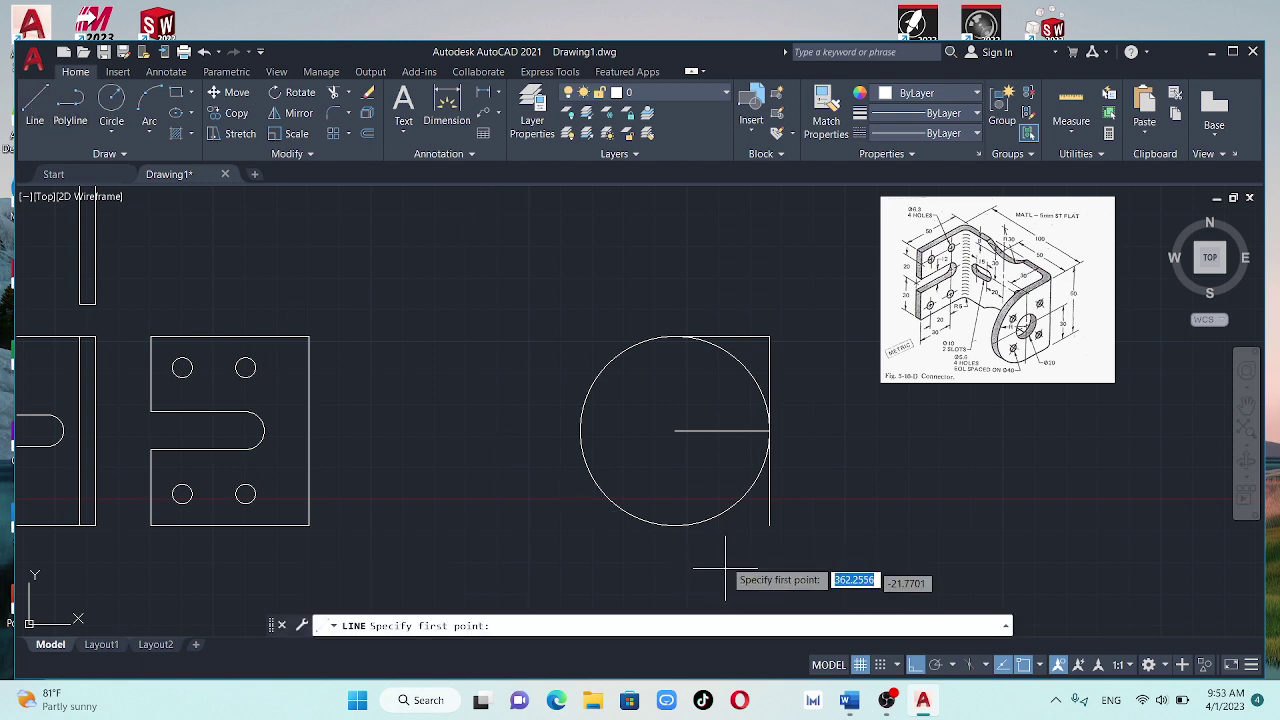
{"action": "left_click", "coordinate": [769, 525]}
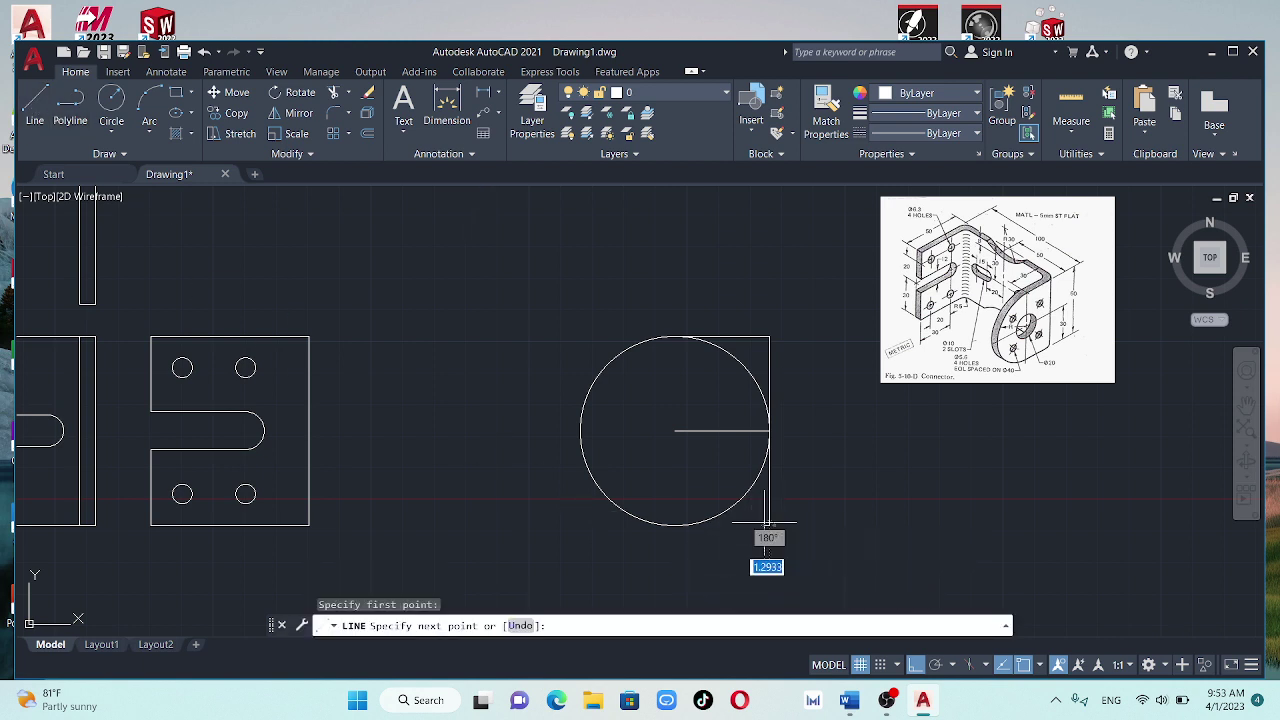
{"action": "type", "text": "30"}
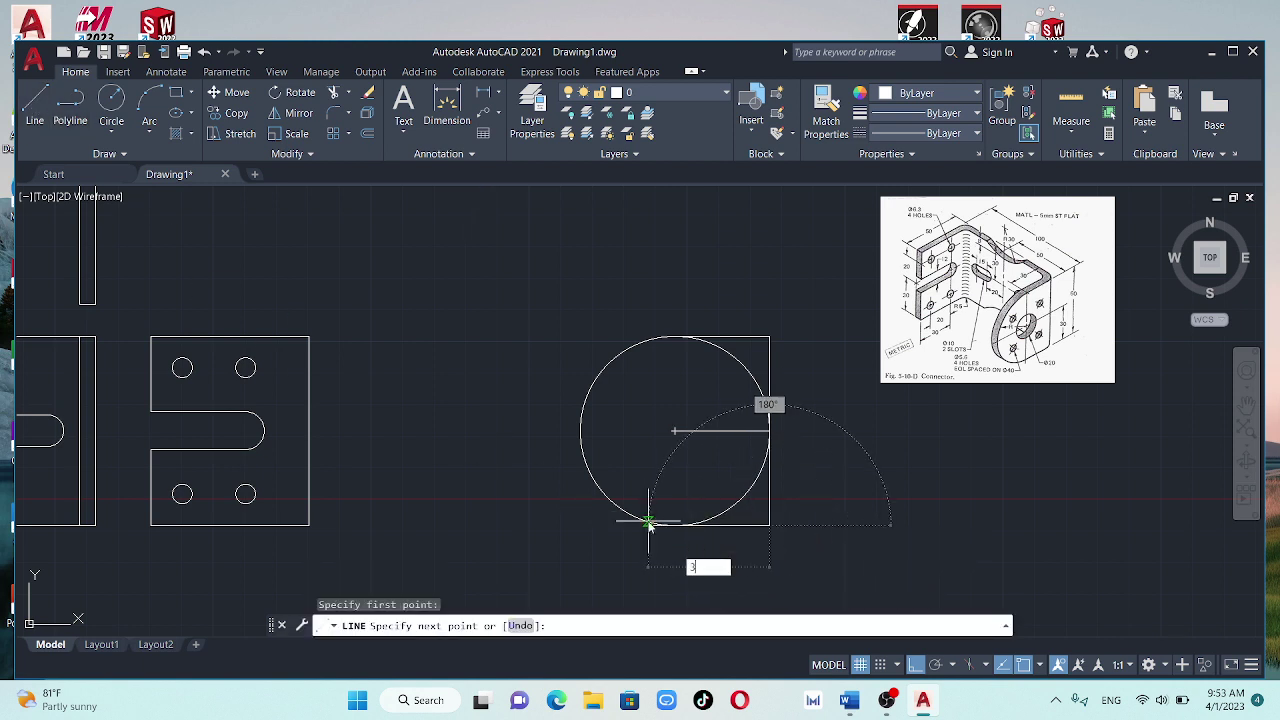
{"action": "key", "text": "Return"}
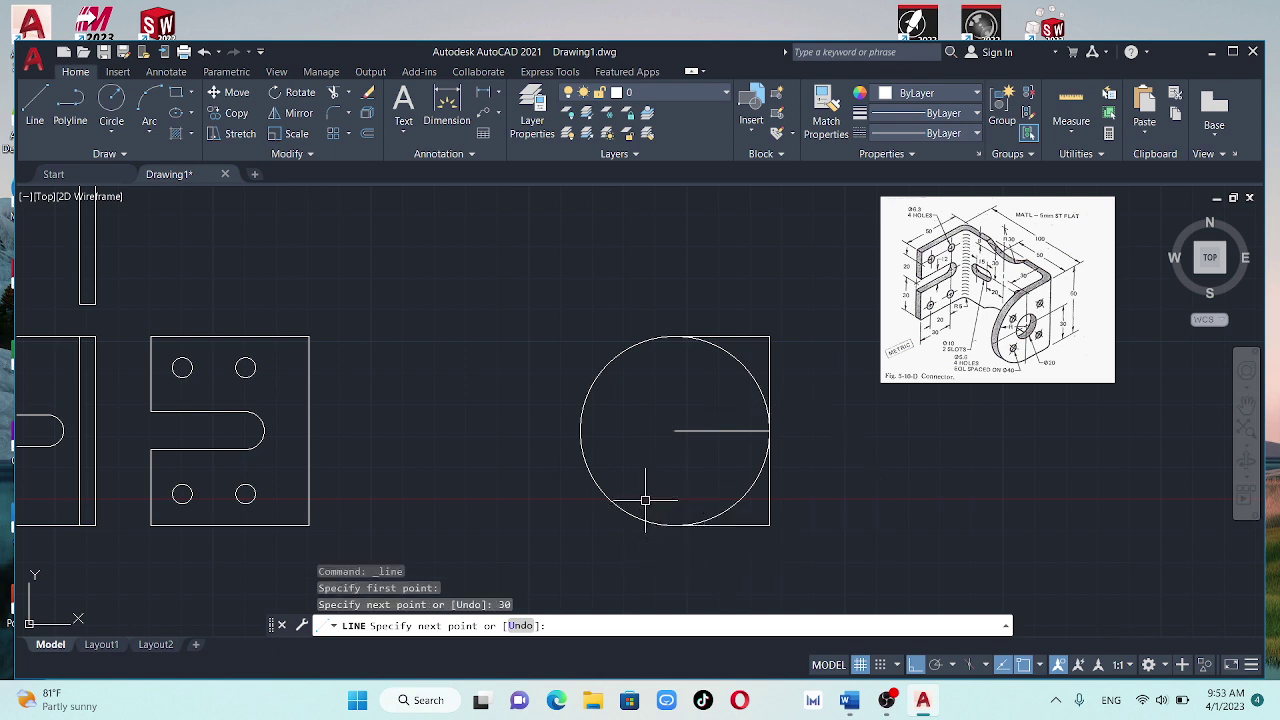
{"action": "key", "text": "Escape"}
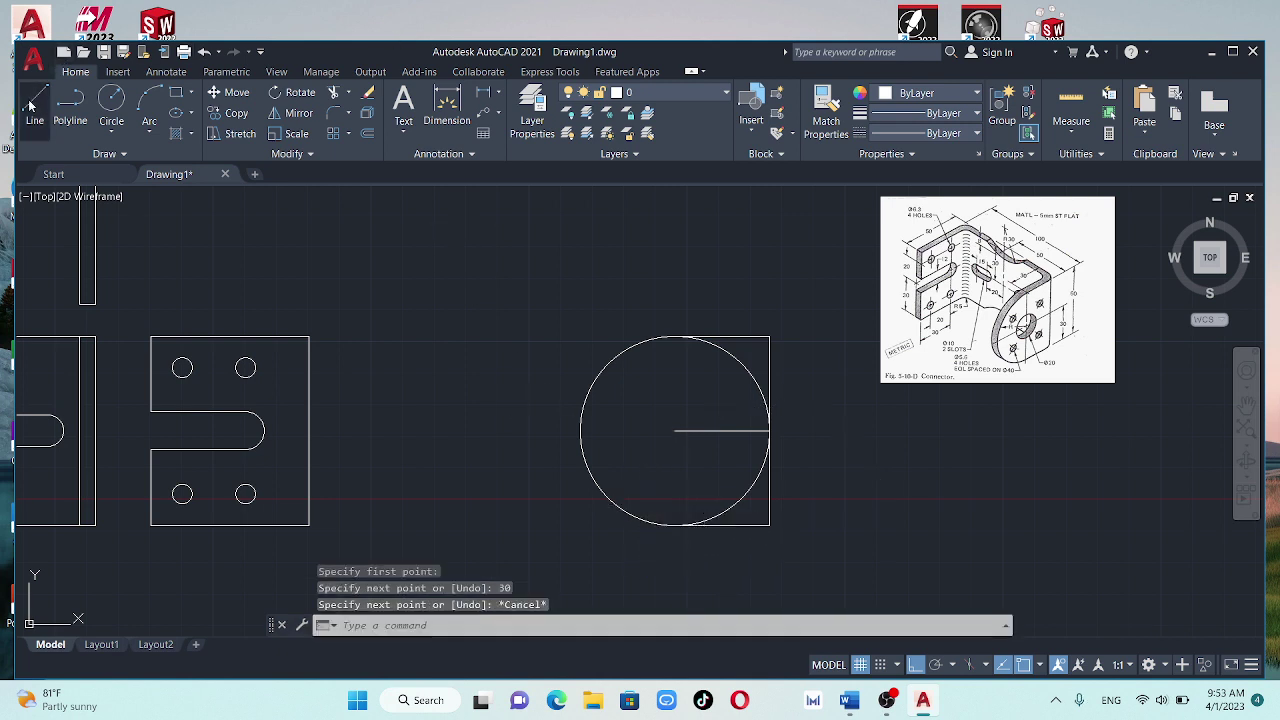
{"action": "left_click", "coordinate": [35, 105]}
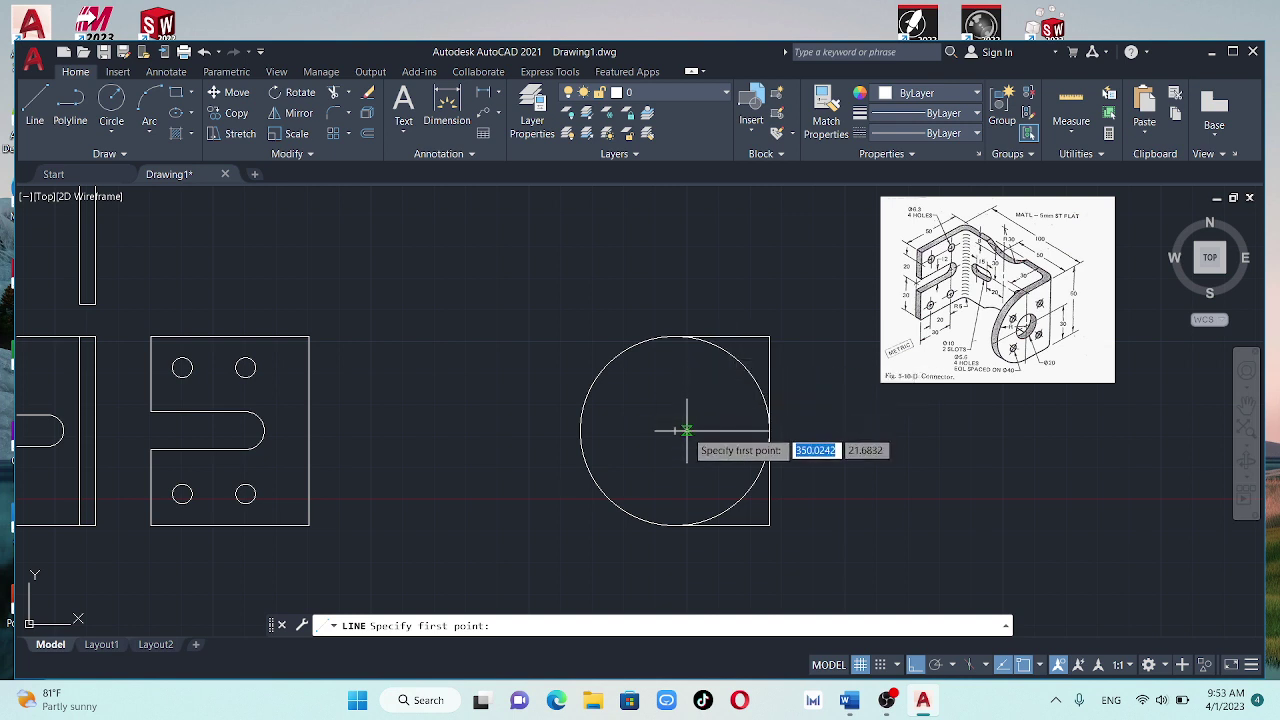
{"action": "key", "text": "Escape"}
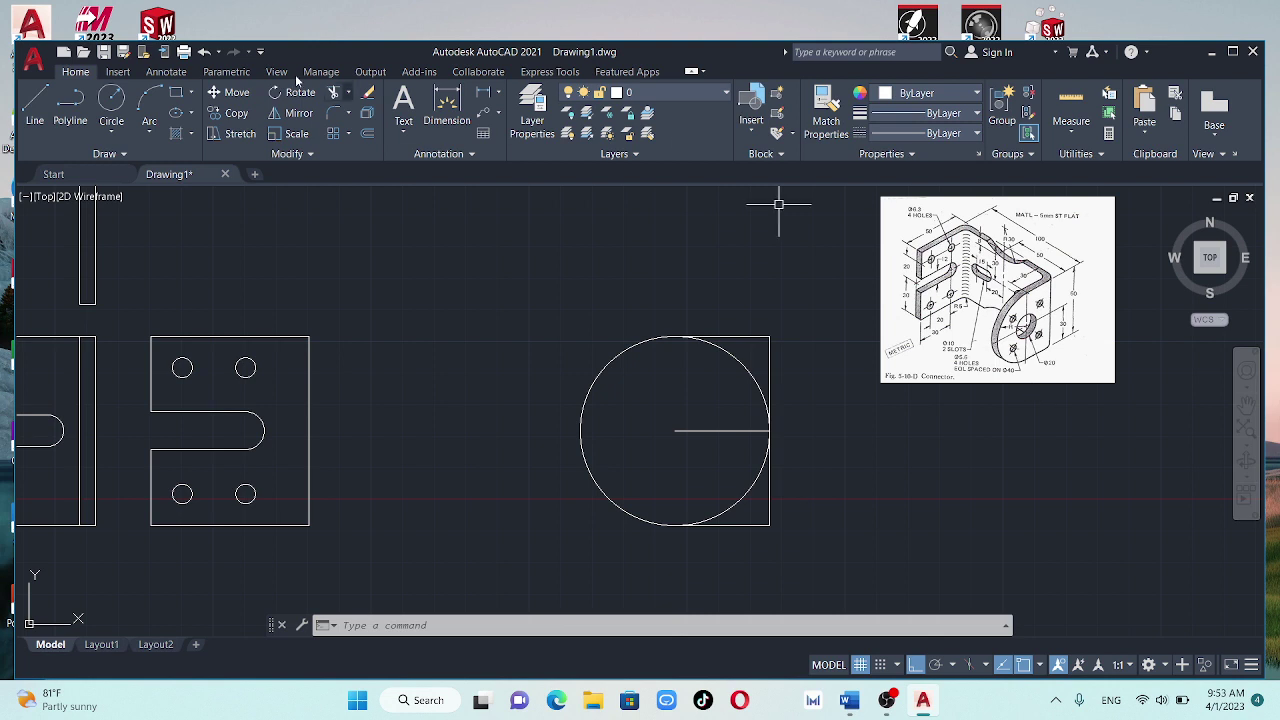
Draw a 40-diameter circle at the big circle's centre, deleting an extra radius-20 circle
{"action": "left_click", "coordinate": [111, 131]}
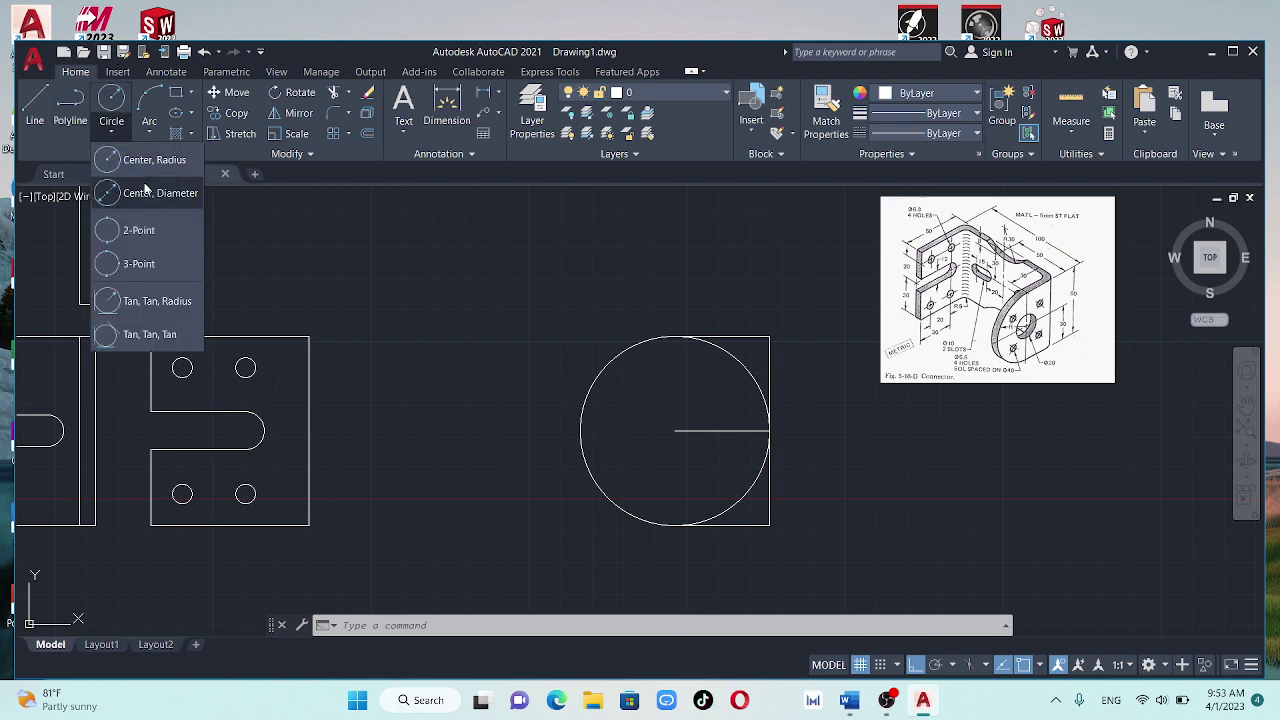
{"action": "left_click", "coordinate": [145, 163]}
{"action": "left_click", "coordinate": [675, 431]}
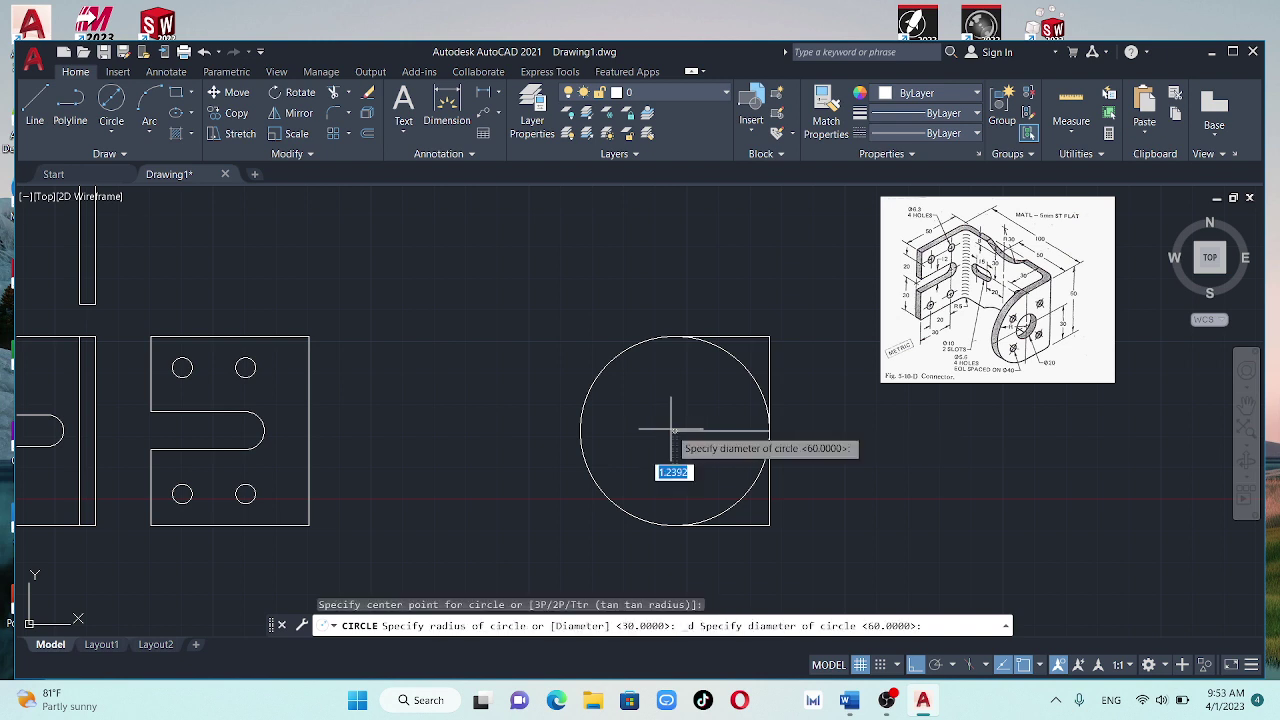
{"action": "type", "text": "40"}
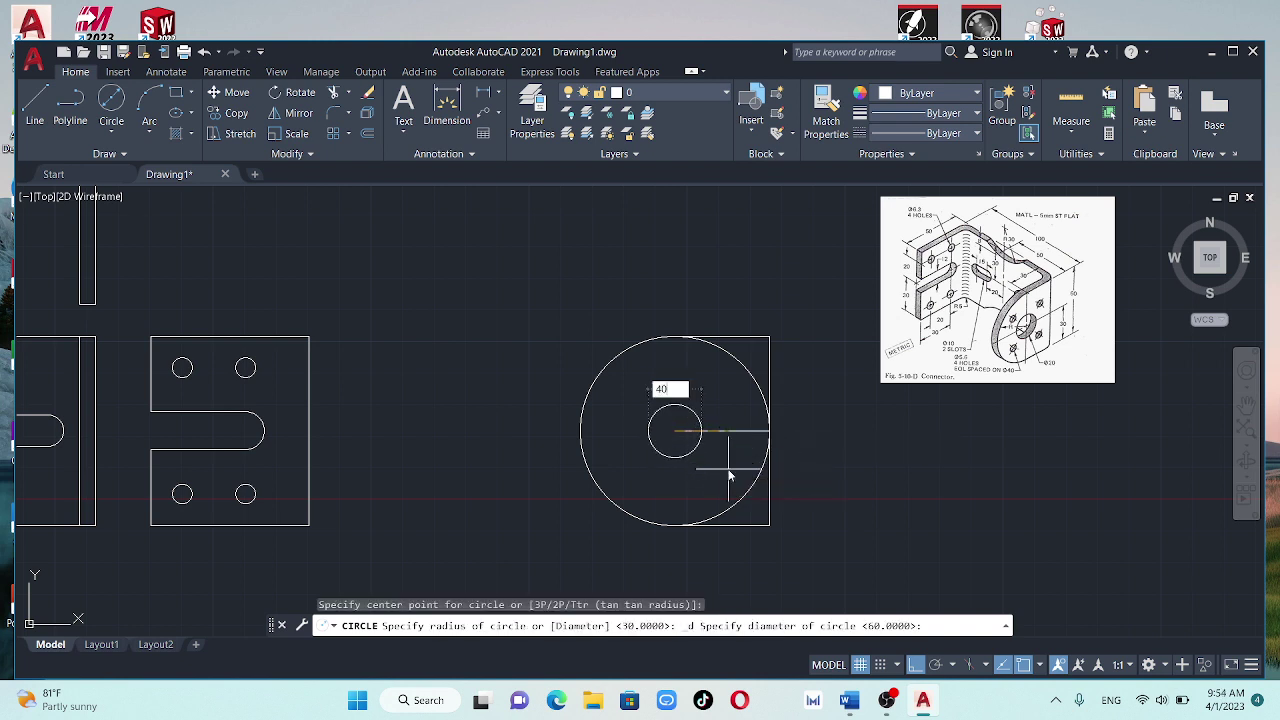
{"action": "key", "text": "Return"}
{"action": "key", "text": "Return"}
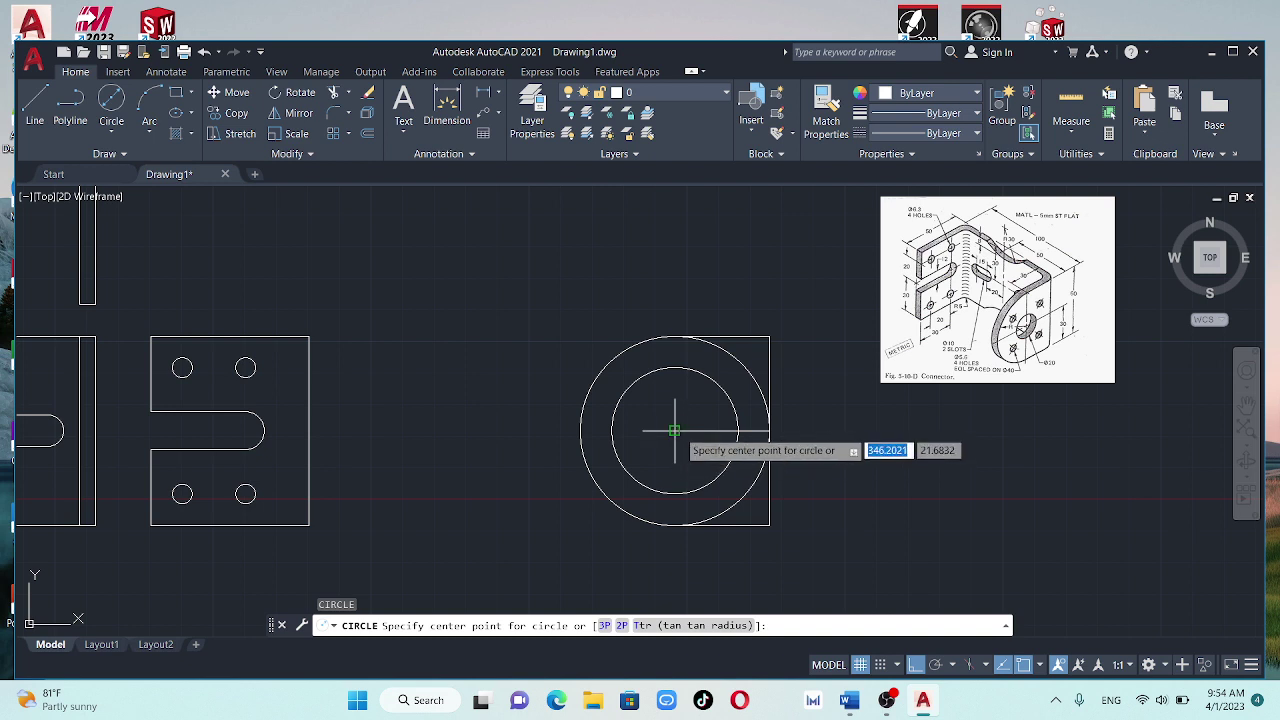
{"action": "left_click", "coordinate": [697, 445]}
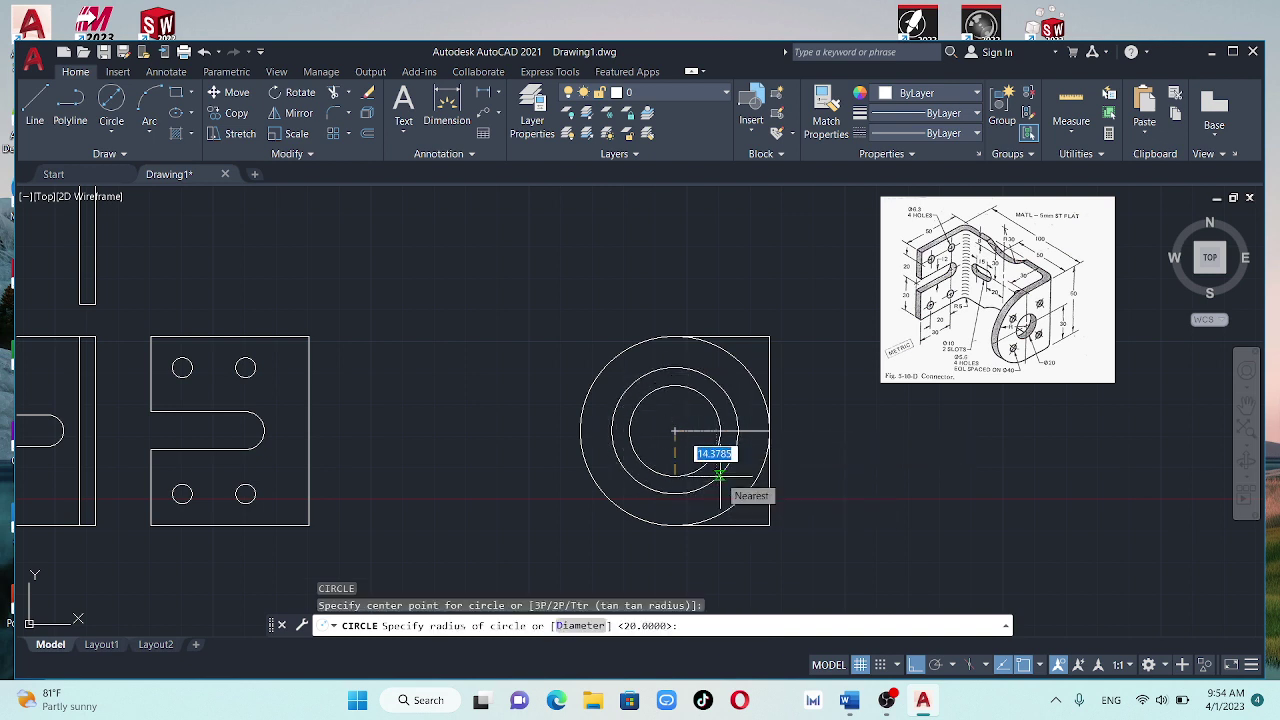
{"action": "type", "text": "20"}
{"action": "key", "text": "Return"}
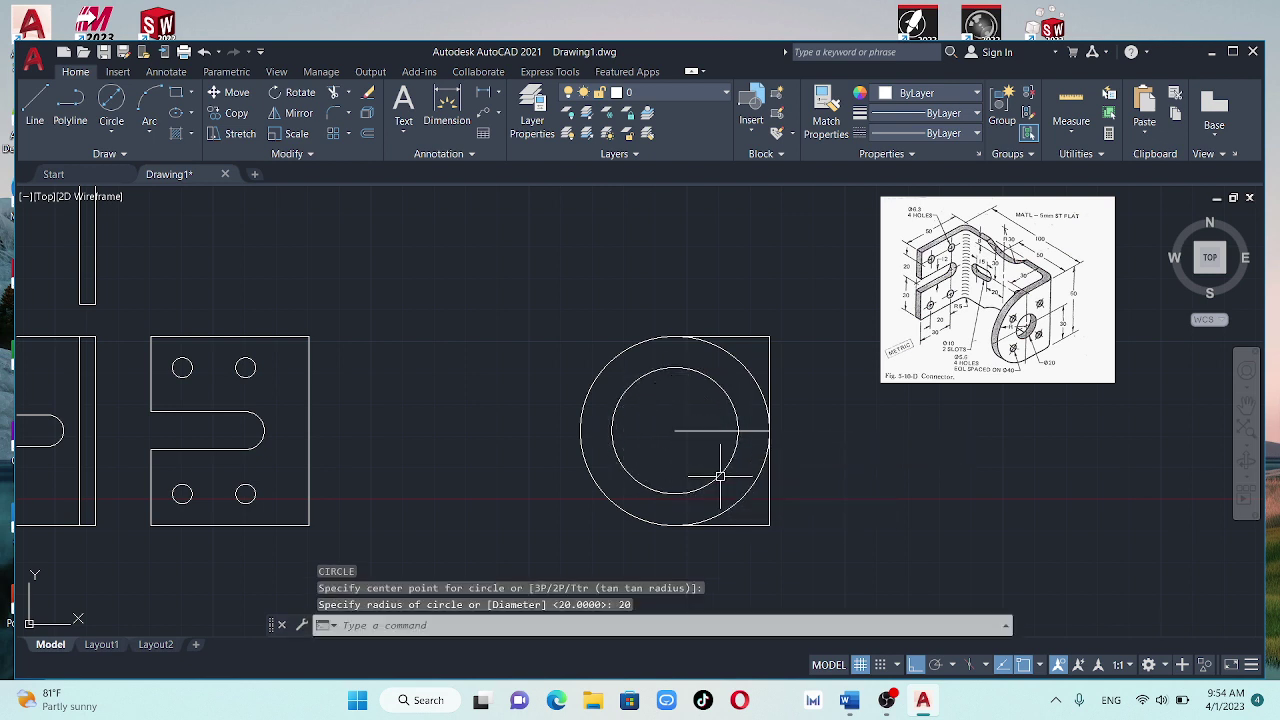
{"action": "left_click", "coordinate": [620, 394]}
{"action": "key", "text": "Delete"}
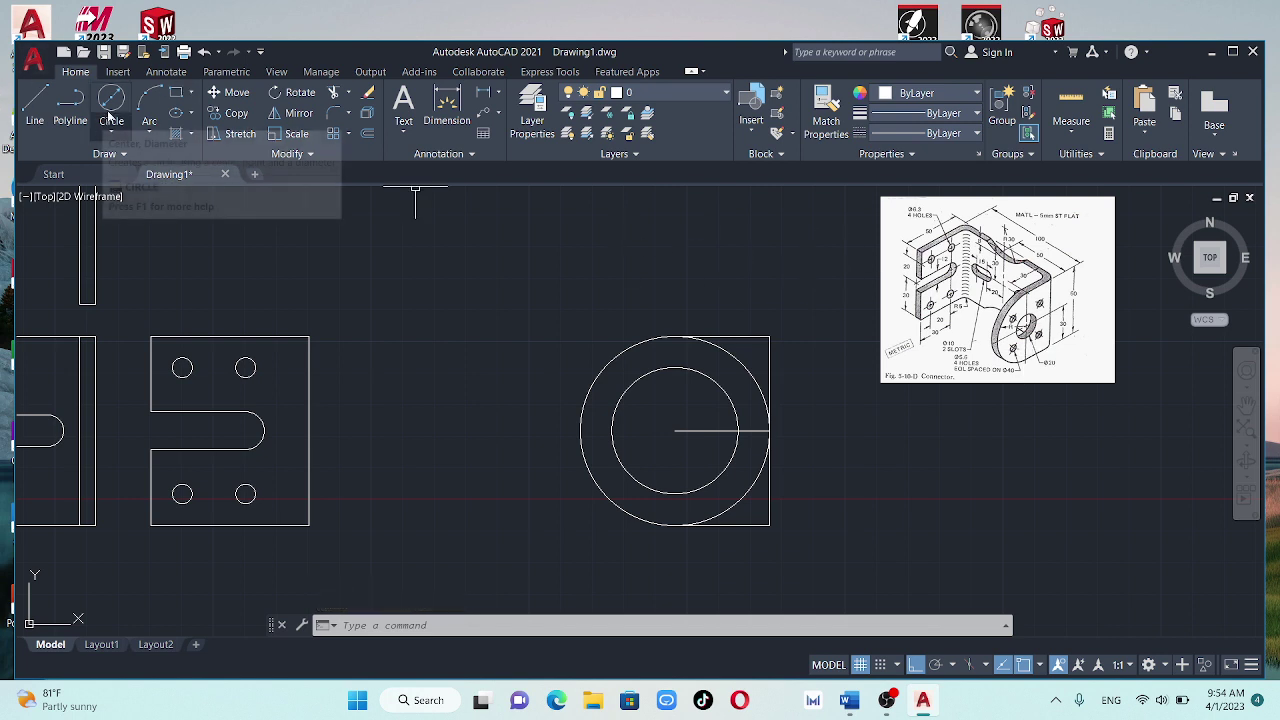
Draw a 20-diameter circle at the same centre
{"action": "left_click", "coordinate": [105, 127]}
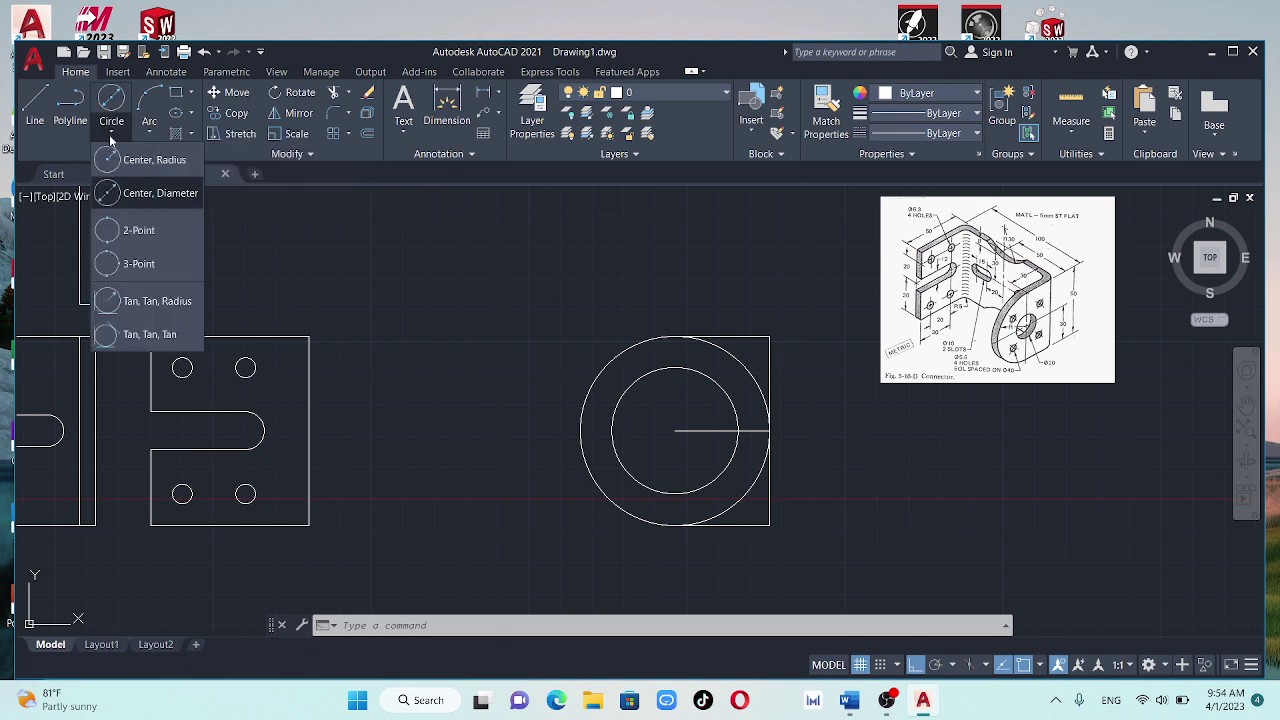
{"action": "left_click", "coordinate": [125, 191]}
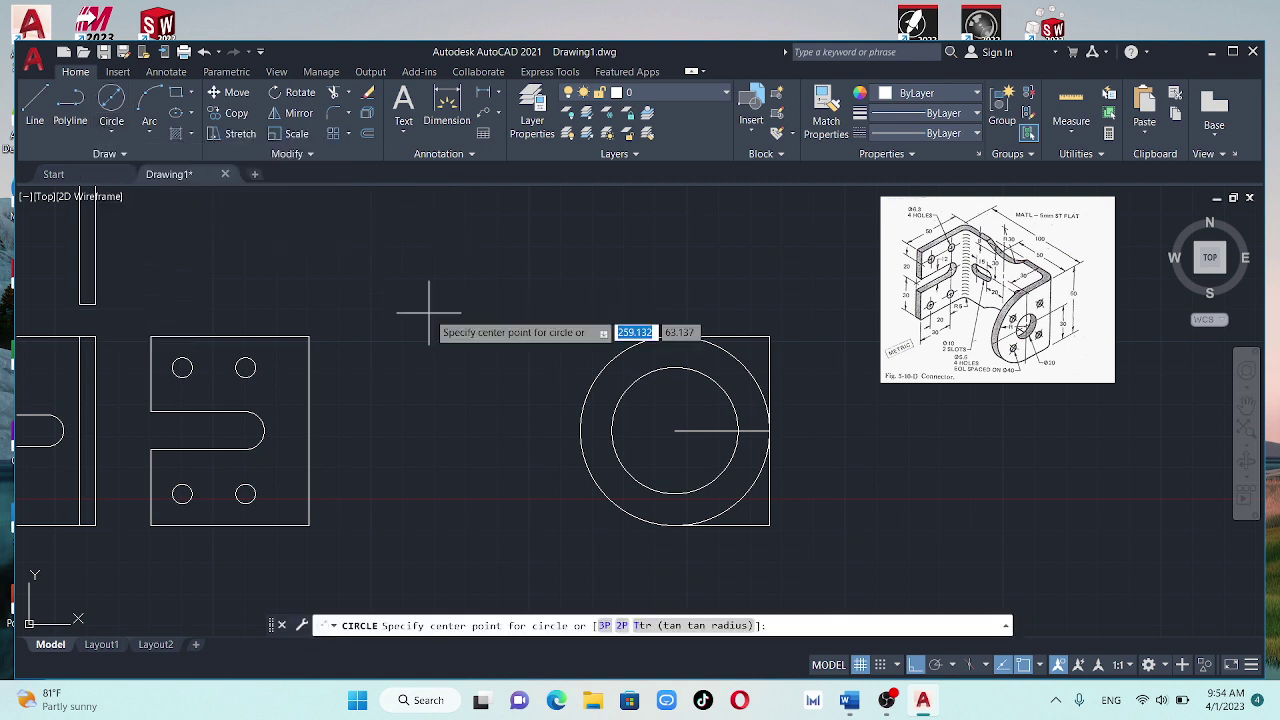
{"action": "left_click", "coordinate": [675, 431]}
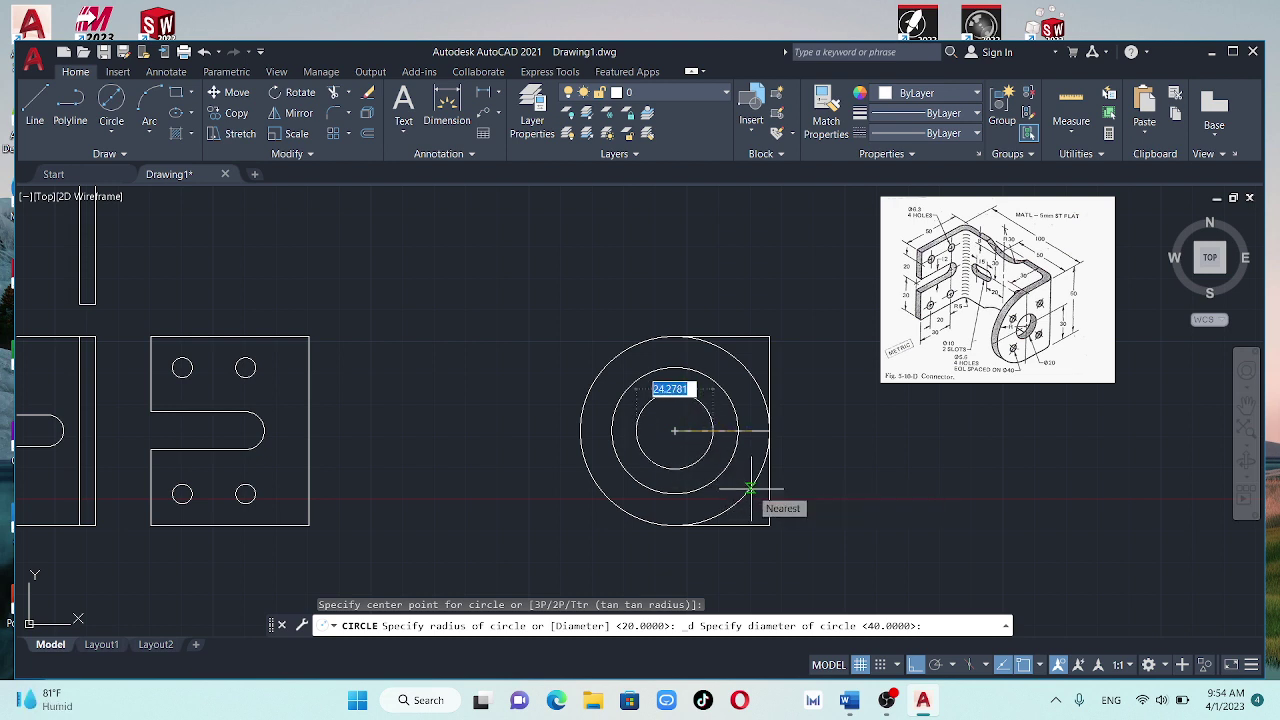
{"action": "type", "text": "20"}
{"action": "key", "text": "Return"}
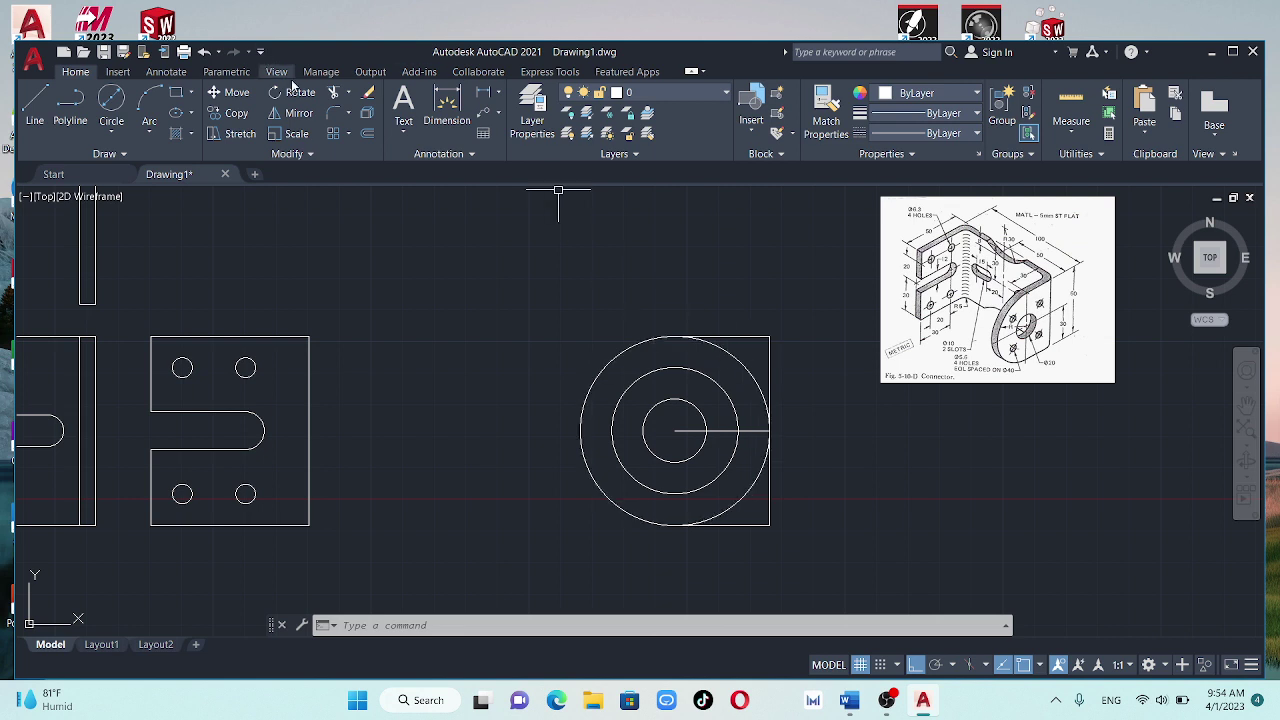
Trim the horizontal centre line segment inside the inner circle
{"action": "left_click", "coordinate": [334, 94]}
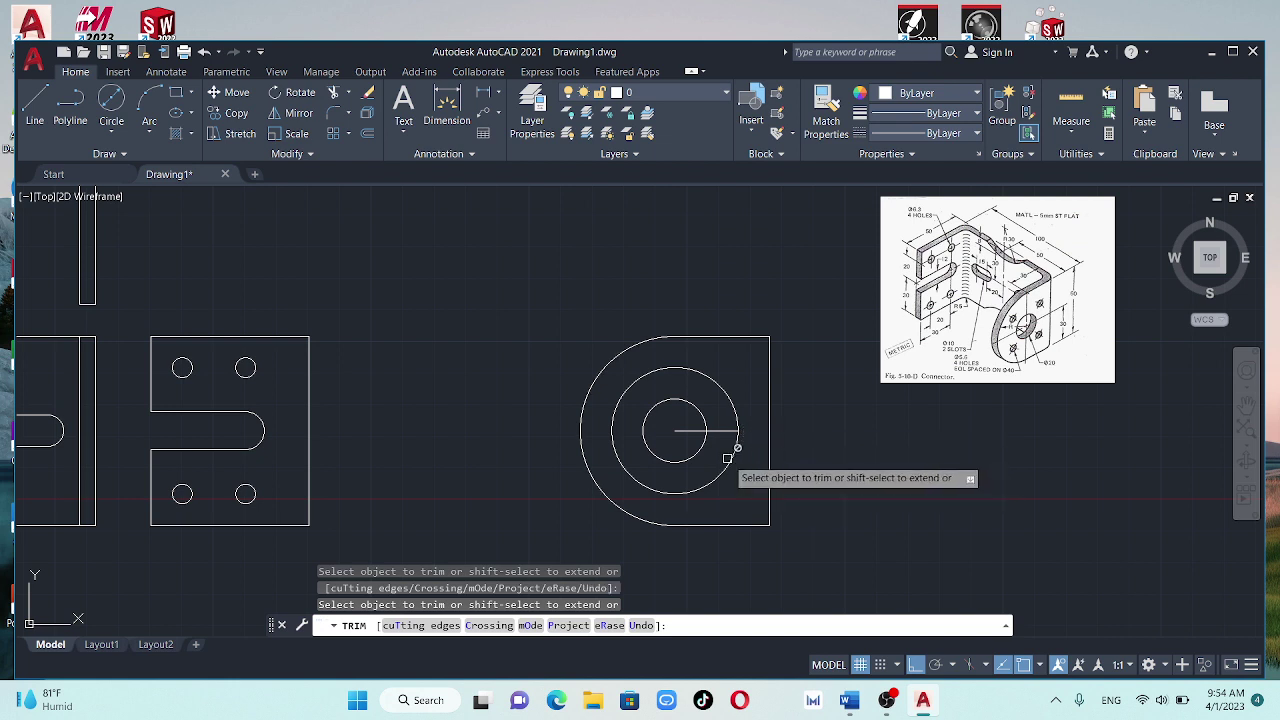
{"action": "left_click", "coordinate": [695, 431]}
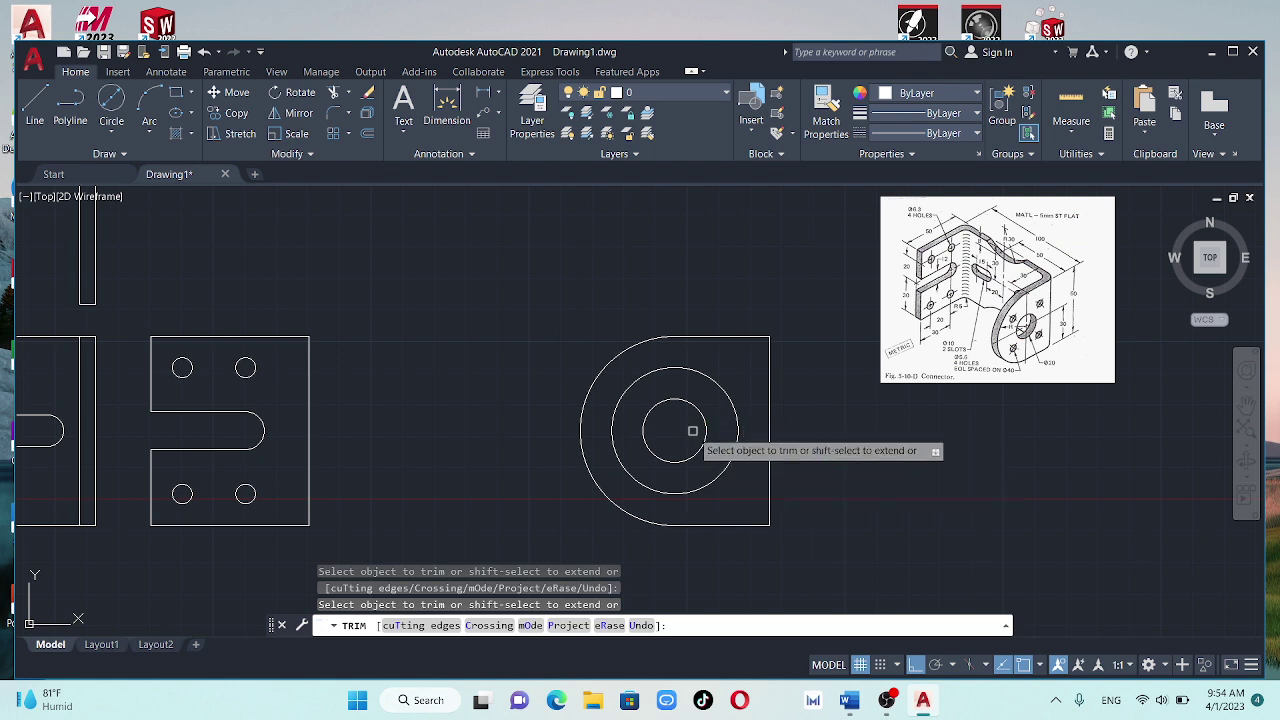
{"action": "key", "text": "Escape"}
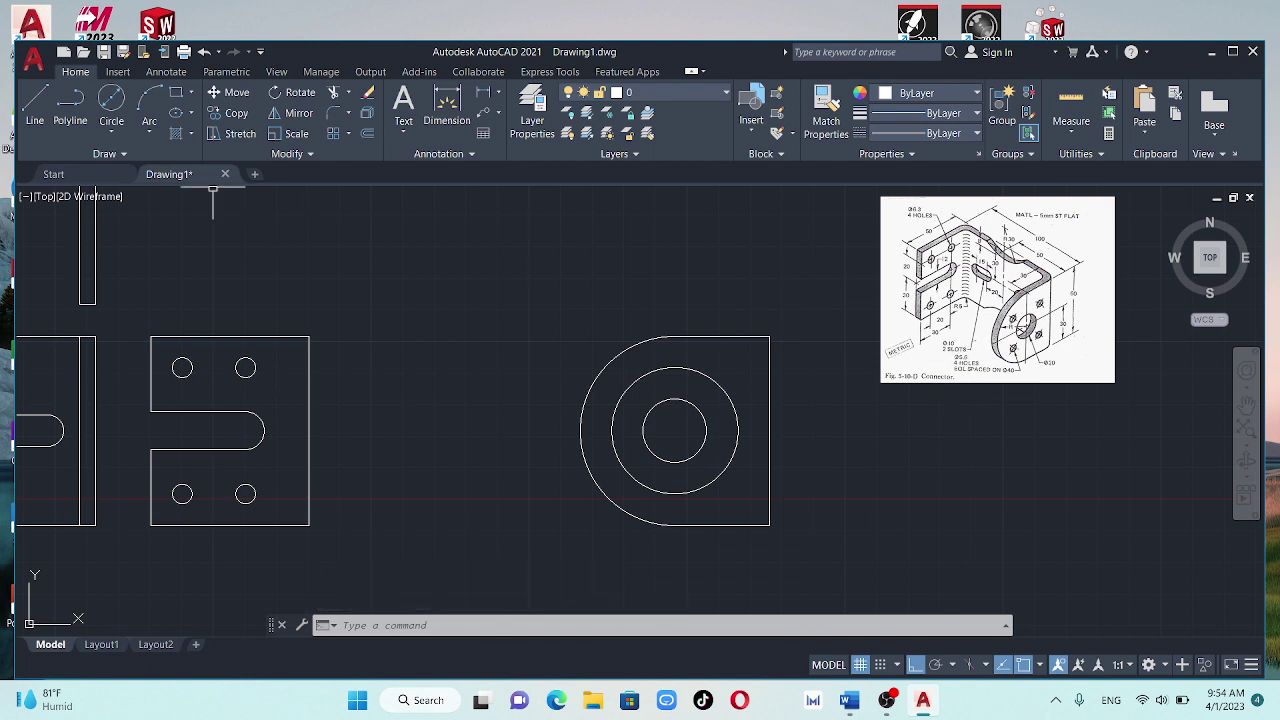
Draw a 5.6-diameter hole centred on the top quadrant of the Ø40 circle
{"action": "left_click", "coordinate": [116, 137]}
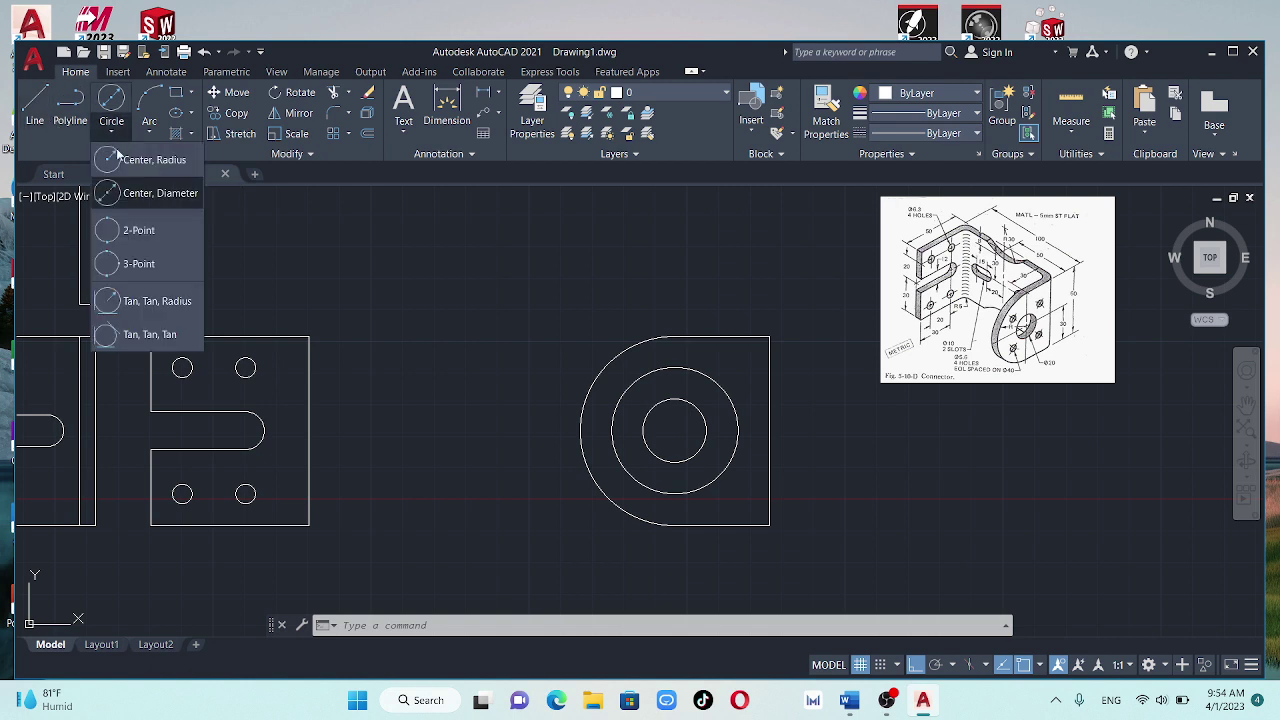
{"action": "left_click", "coordinate": [152, 200]}
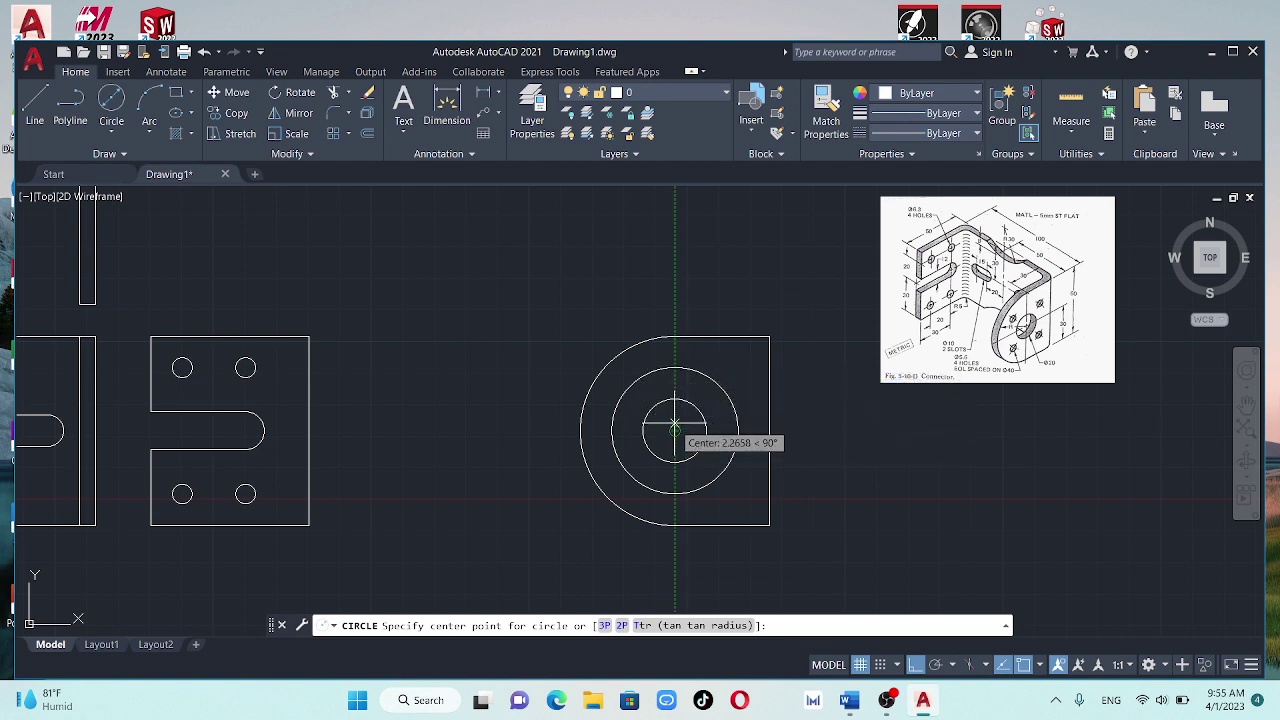
{"action": "left_click", "coordinate": [675, 368]}
{"action": "type", "text": "d"}
{"action": "key", "text": "Return"}
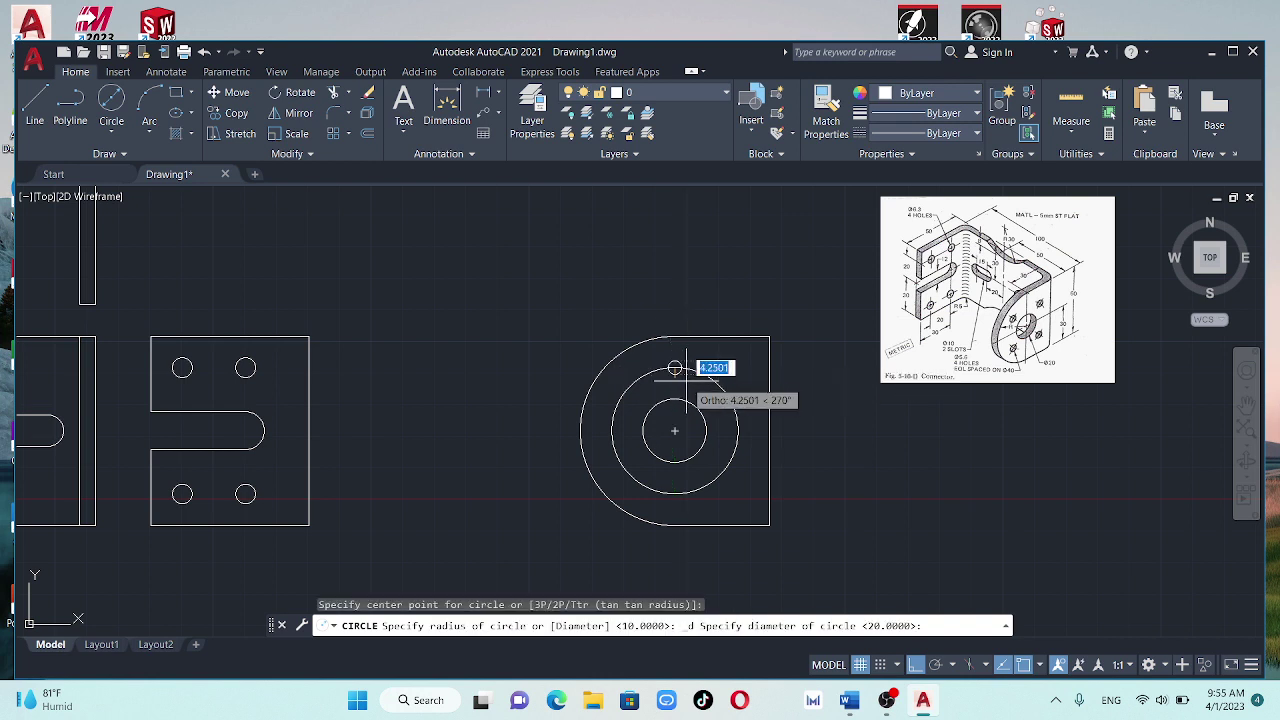
{"action": "type", "text": "5.6"}
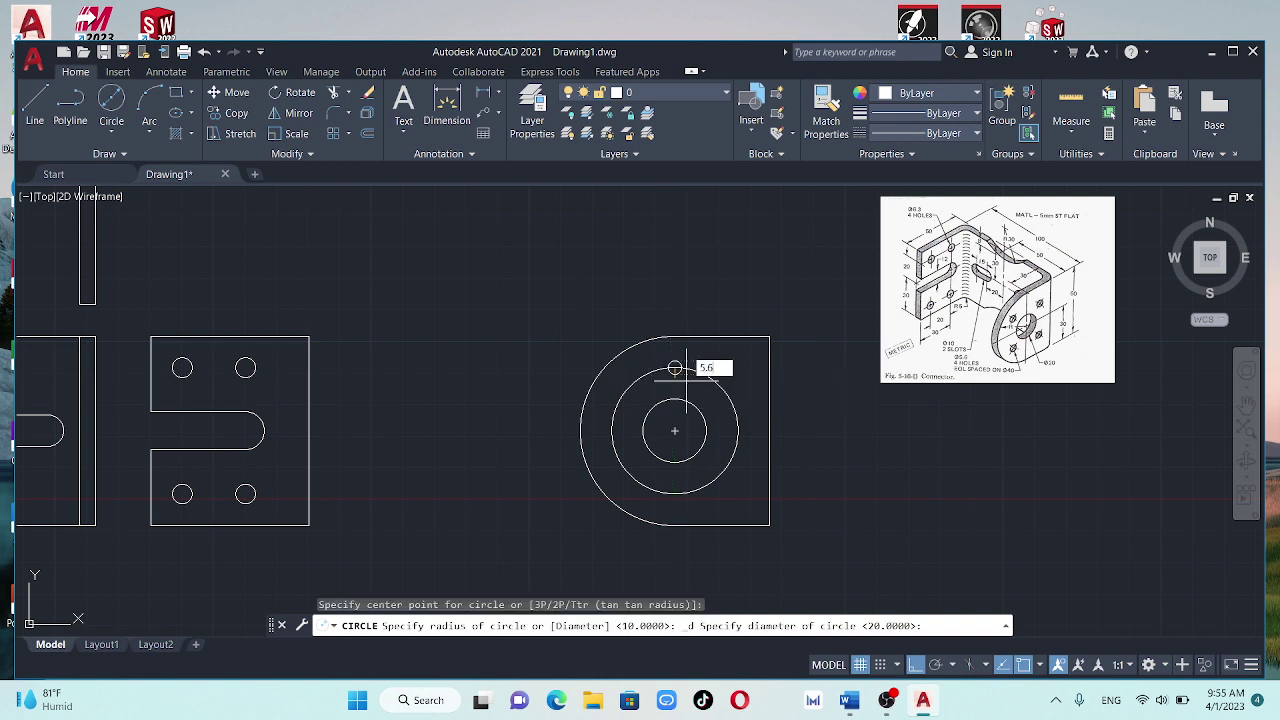
{"action": "key", "text": "Return"}
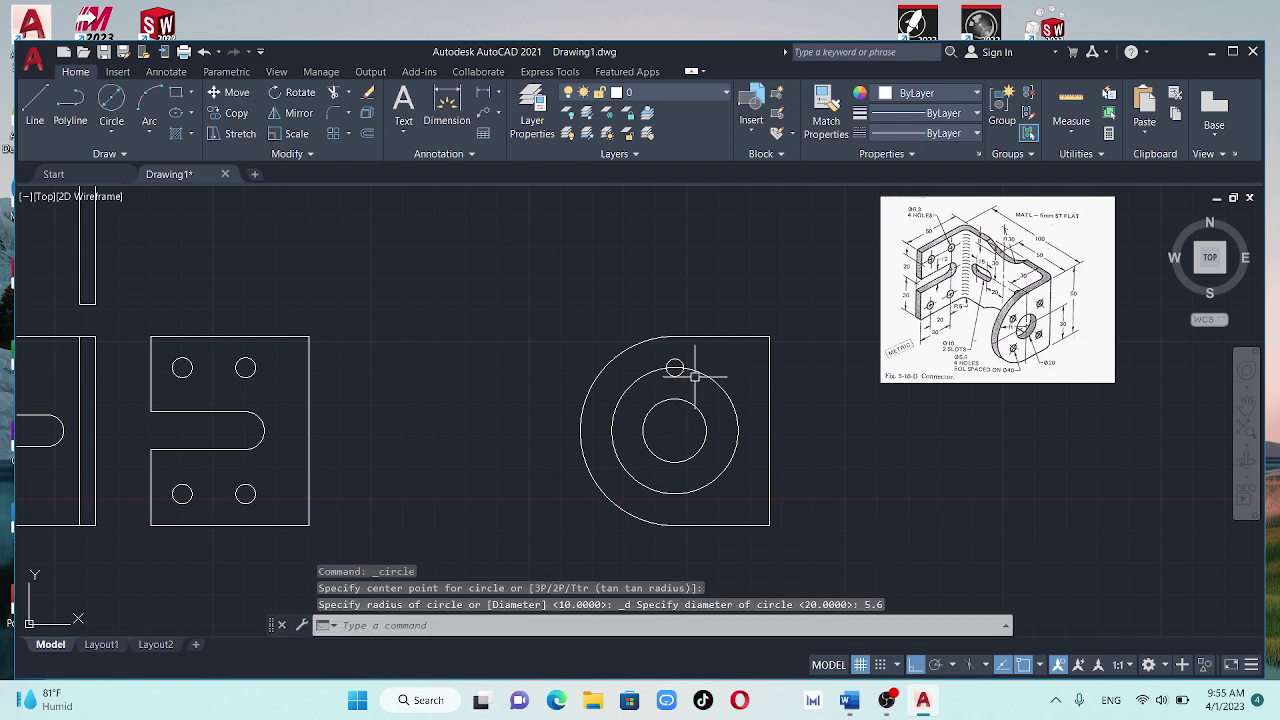
{"action": "left_click", "coordinate": [678, 365]}
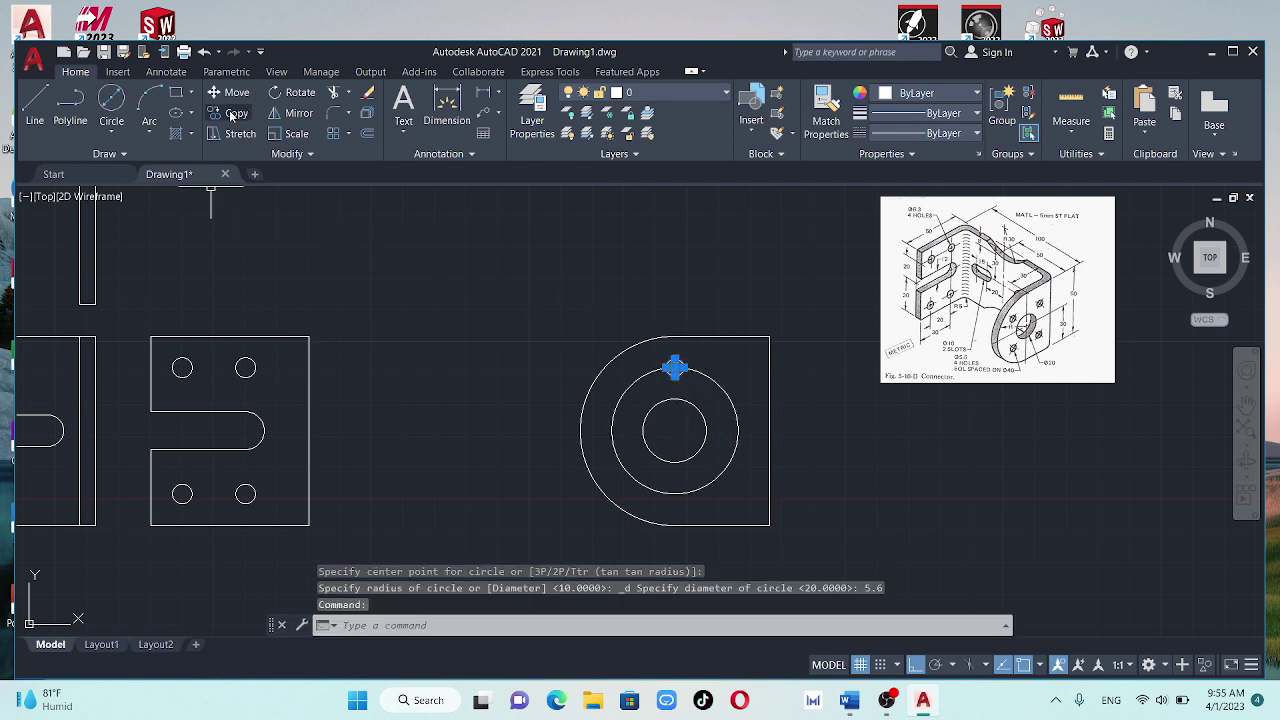
Polar-array the 5.6 hole into 4 copies at 90° about the Ø40 circle's centre
{"action": "left_click", "coordinate": [350, 134]}
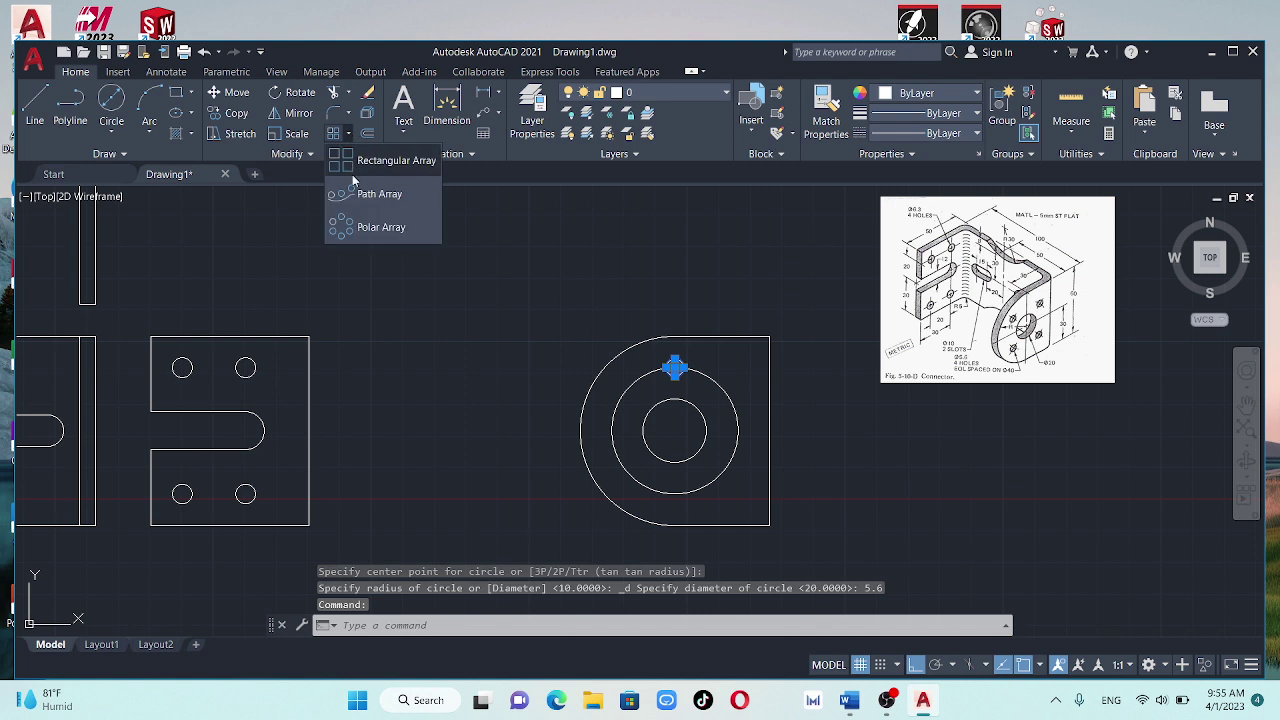
{"action": "left_click", "coordinate": [369, 226]}
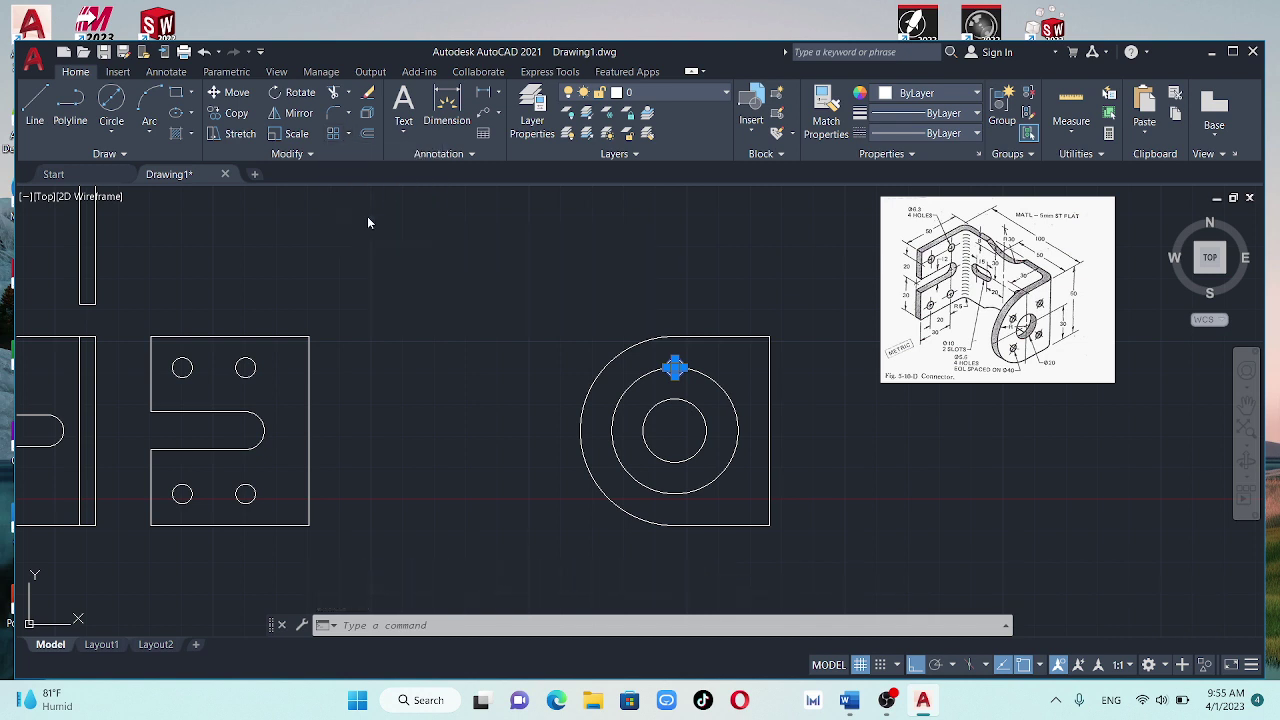
{"action": "left_click", "coordinate": [675, 431]}
{"action": "type", "text": "4"}
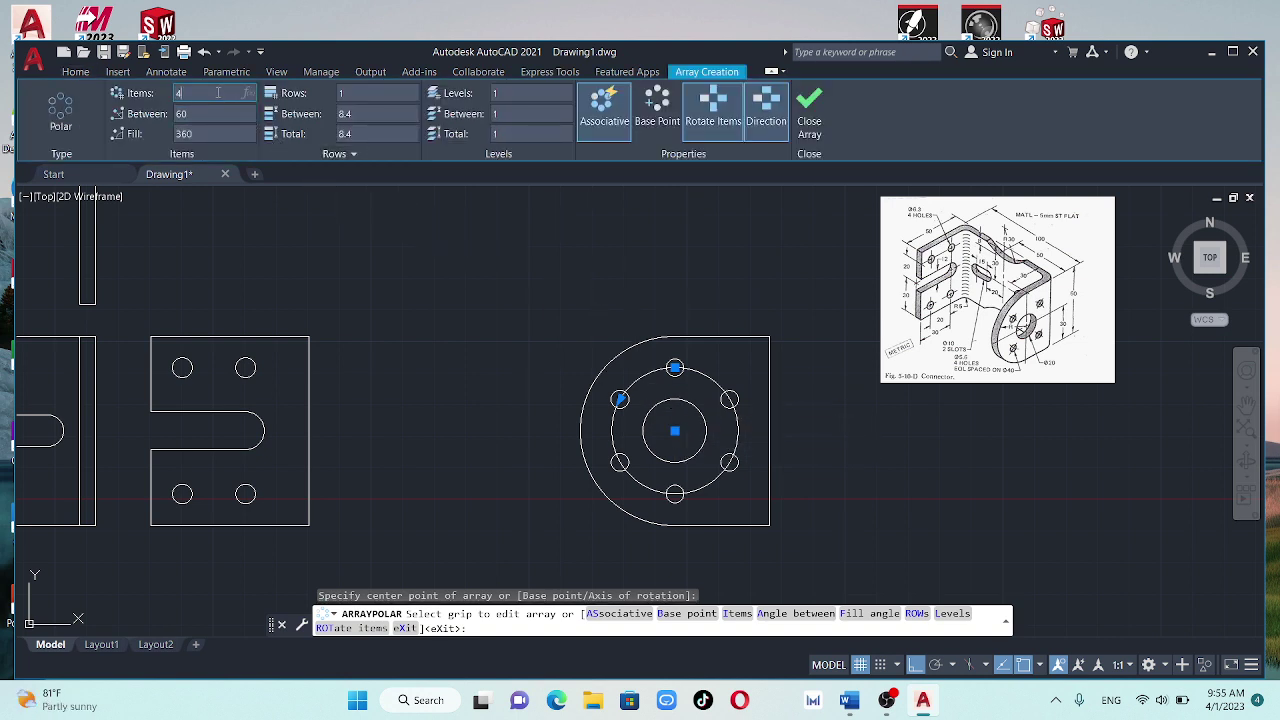
{"action": "key", "text": "Return"}
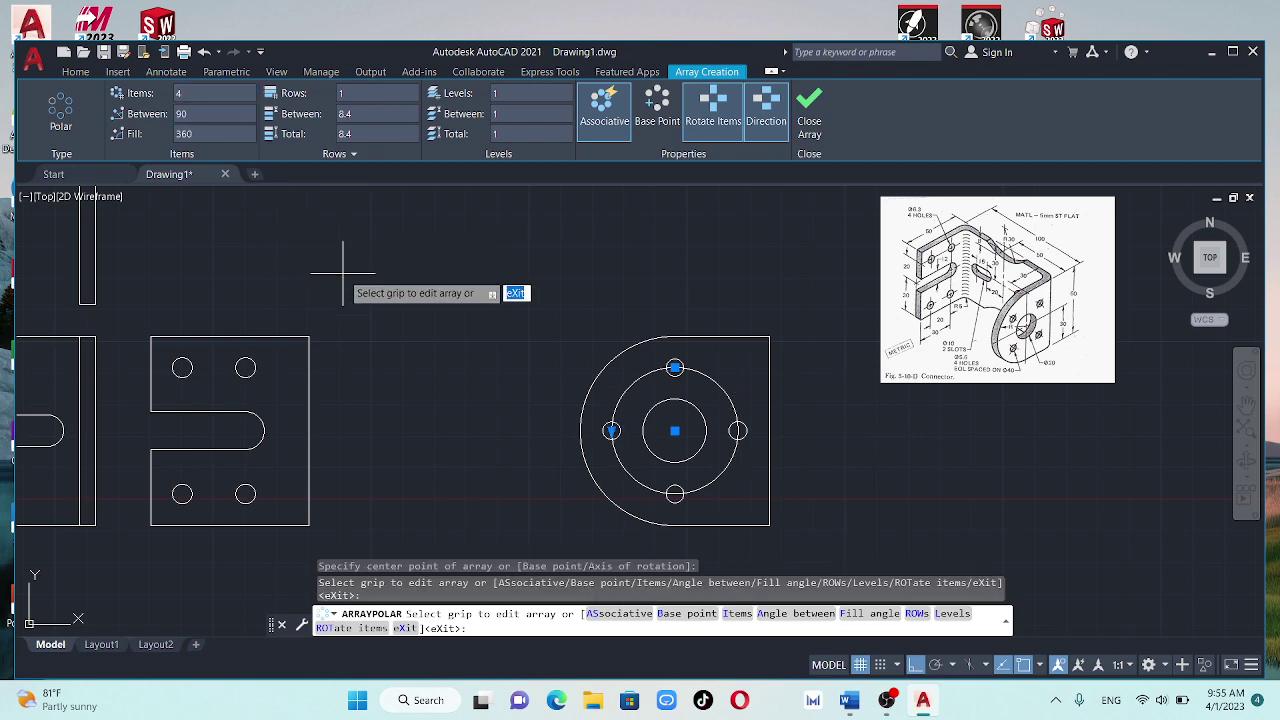
{"action": "key", "text": "Return"}
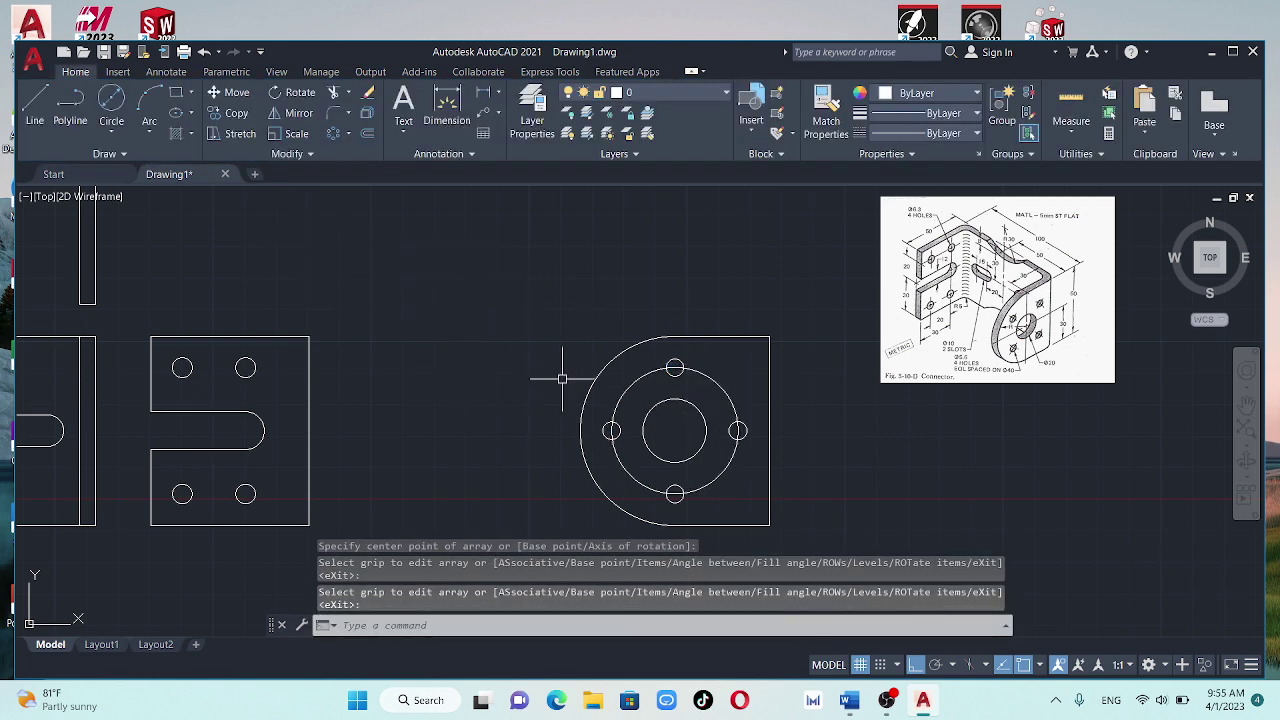
{"action": "left_click", "coordinate": [664, 354]}
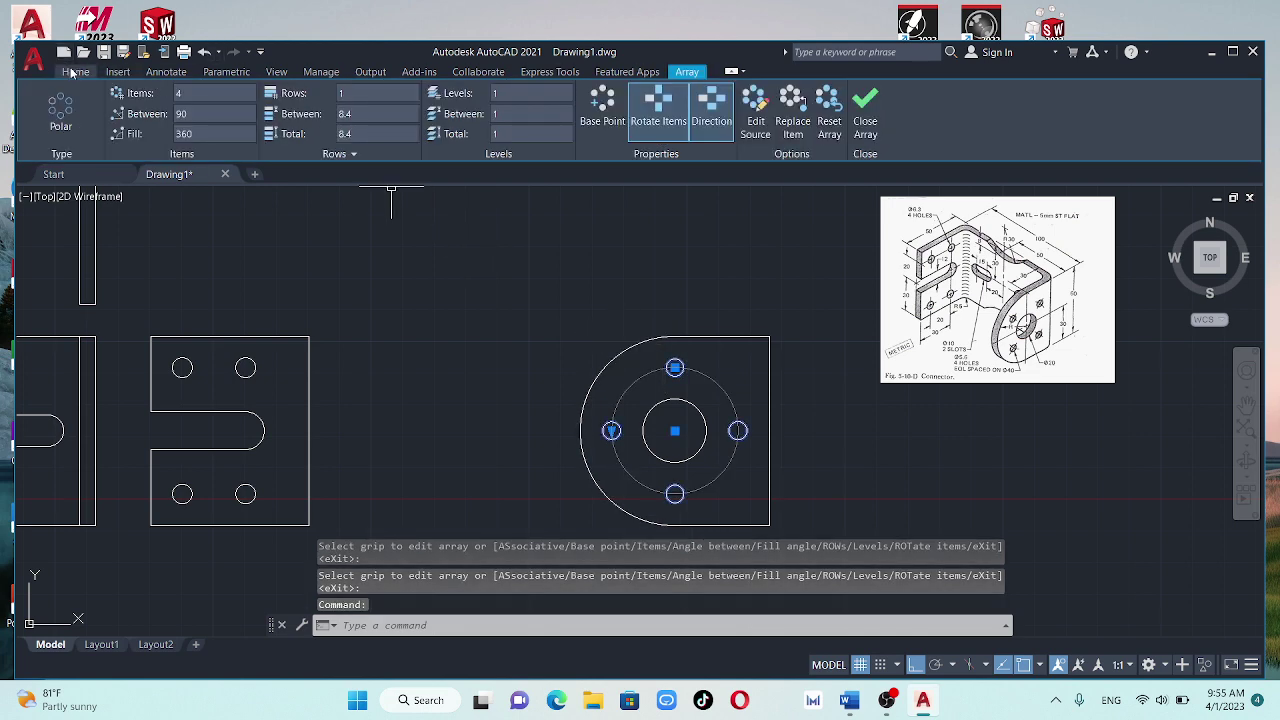
{"action": "key", "text": "Escape"}
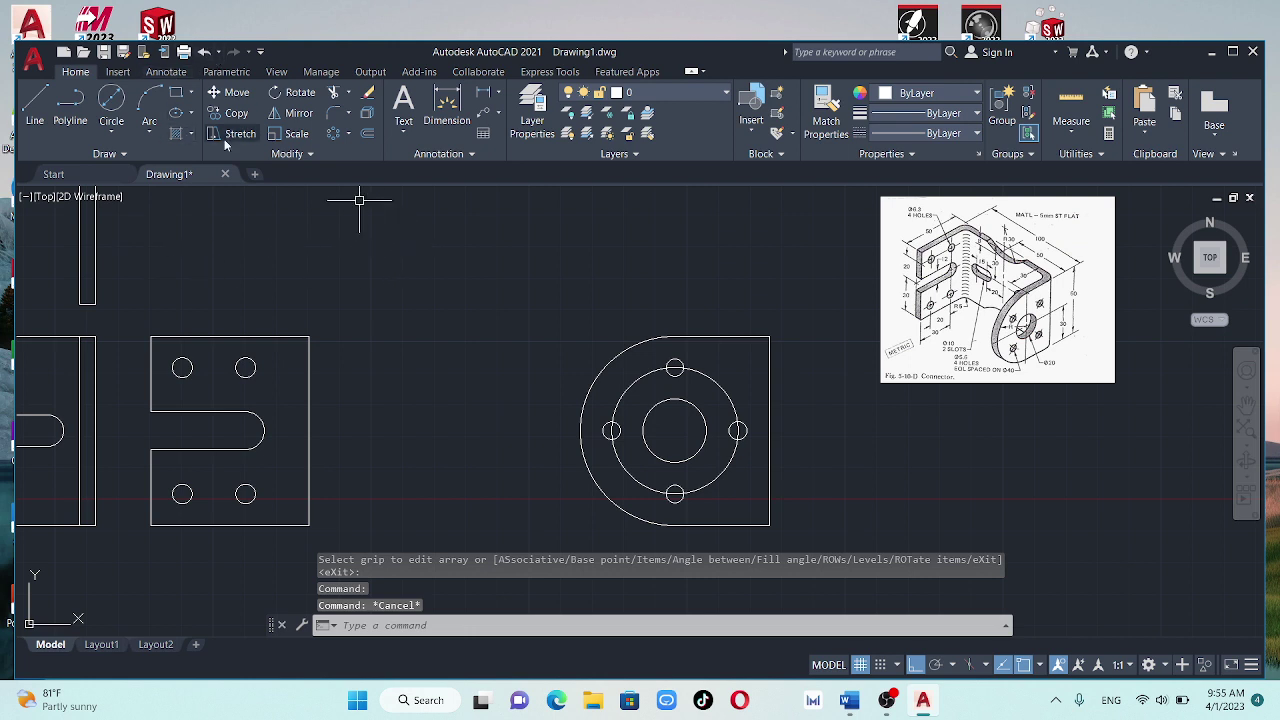
{"action": "left_click", "coordinate": [292, 94]}
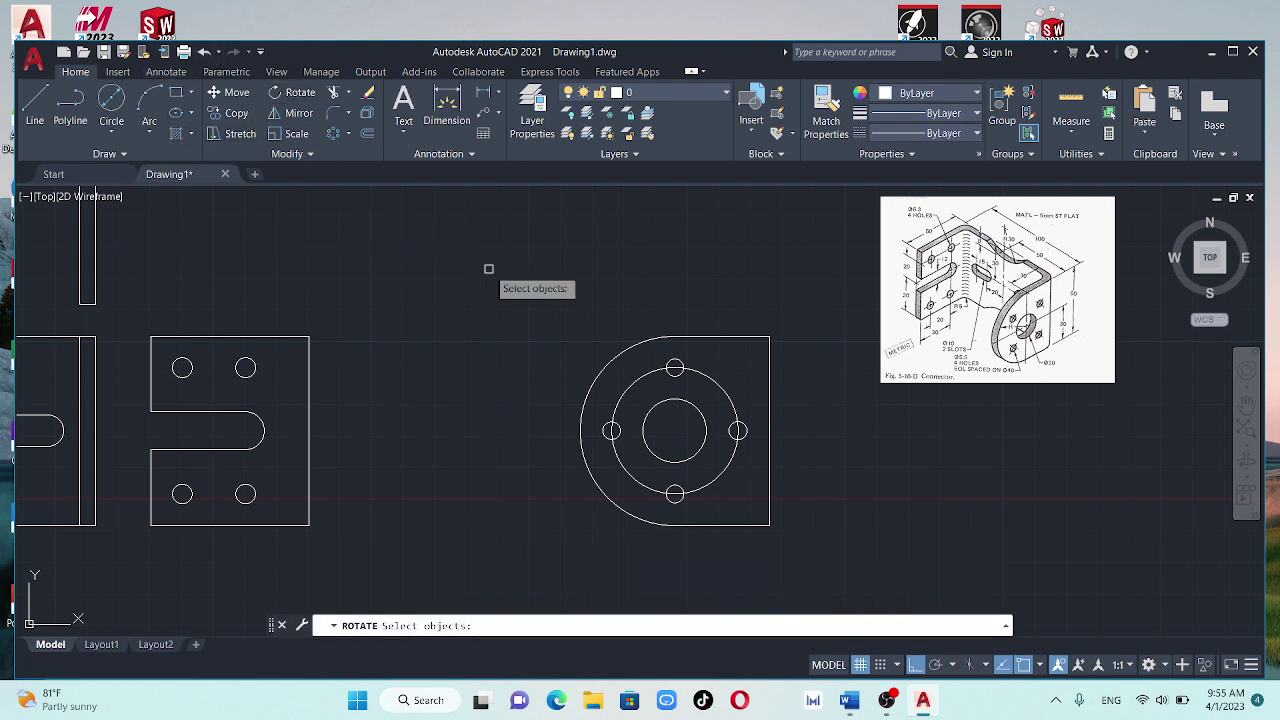
{"action": "left_click", "coordinate": [678, 358]}
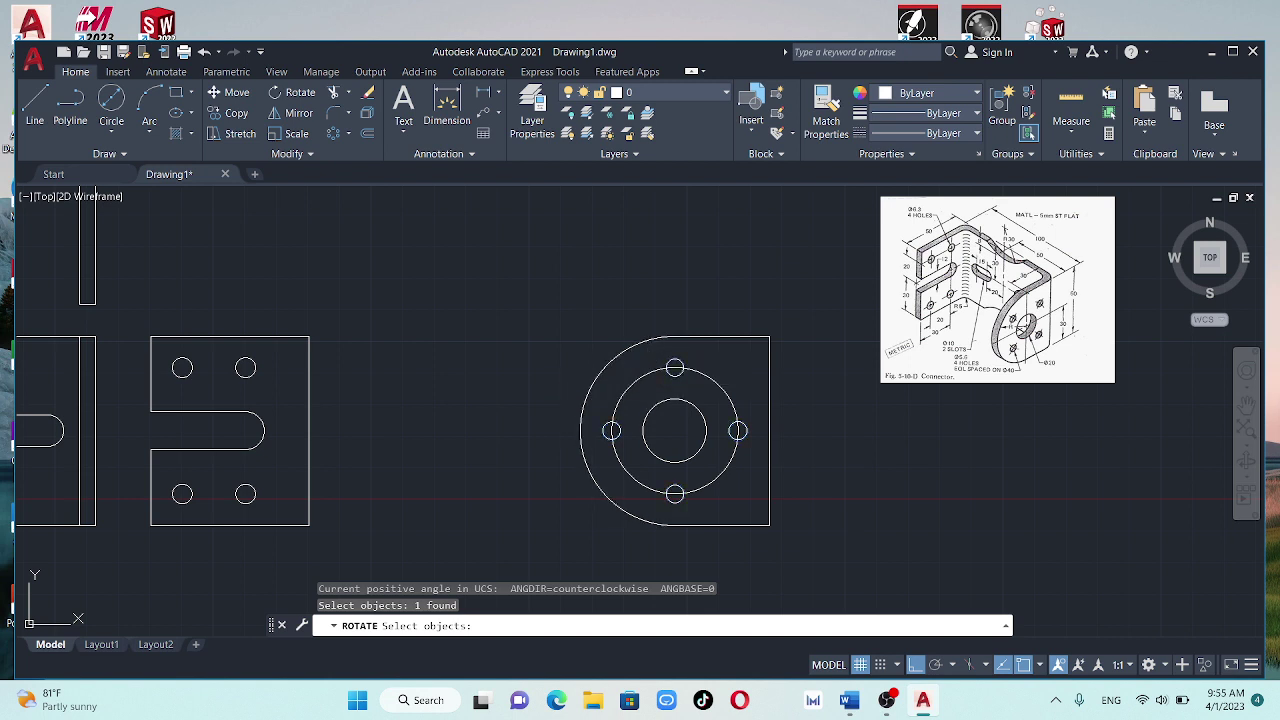
{"action": "key", "text": "Escape"}
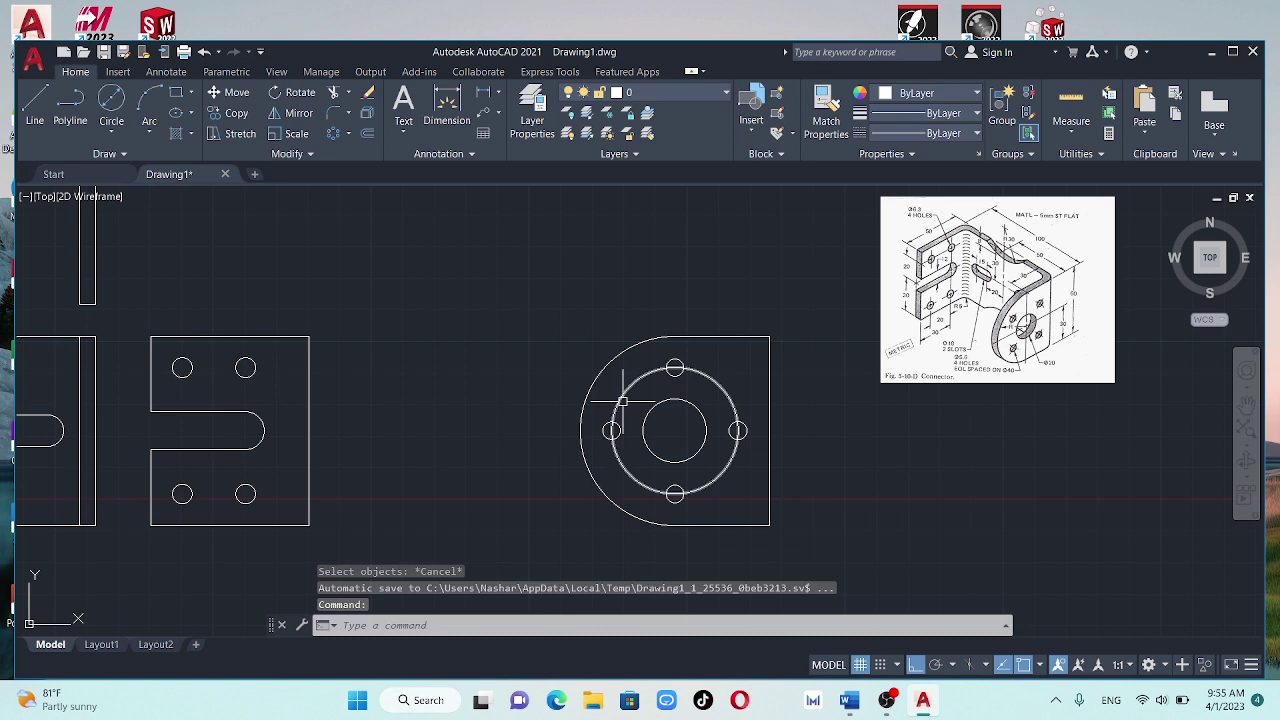
{"action": "left_click", "coordinate": [609, 429]}
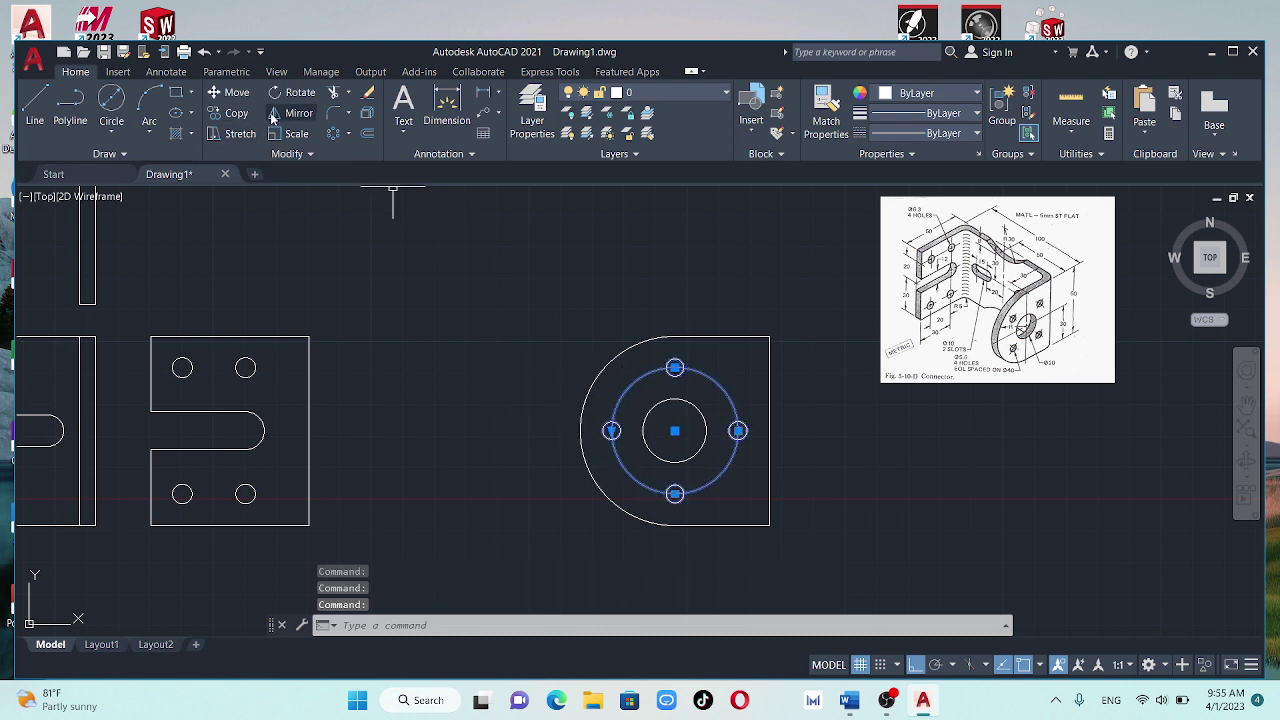
{"action": "left_click", "coordinate": [290, 92]}
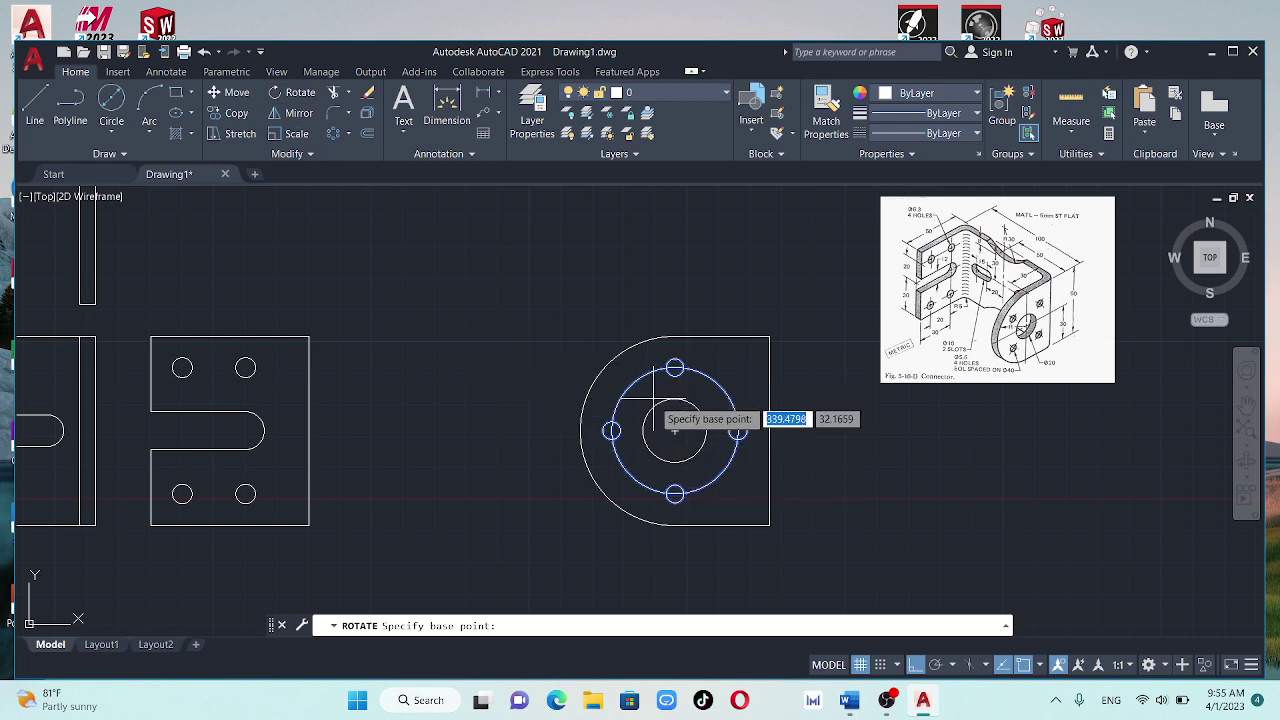
{"action": "key", "text": "Return"}
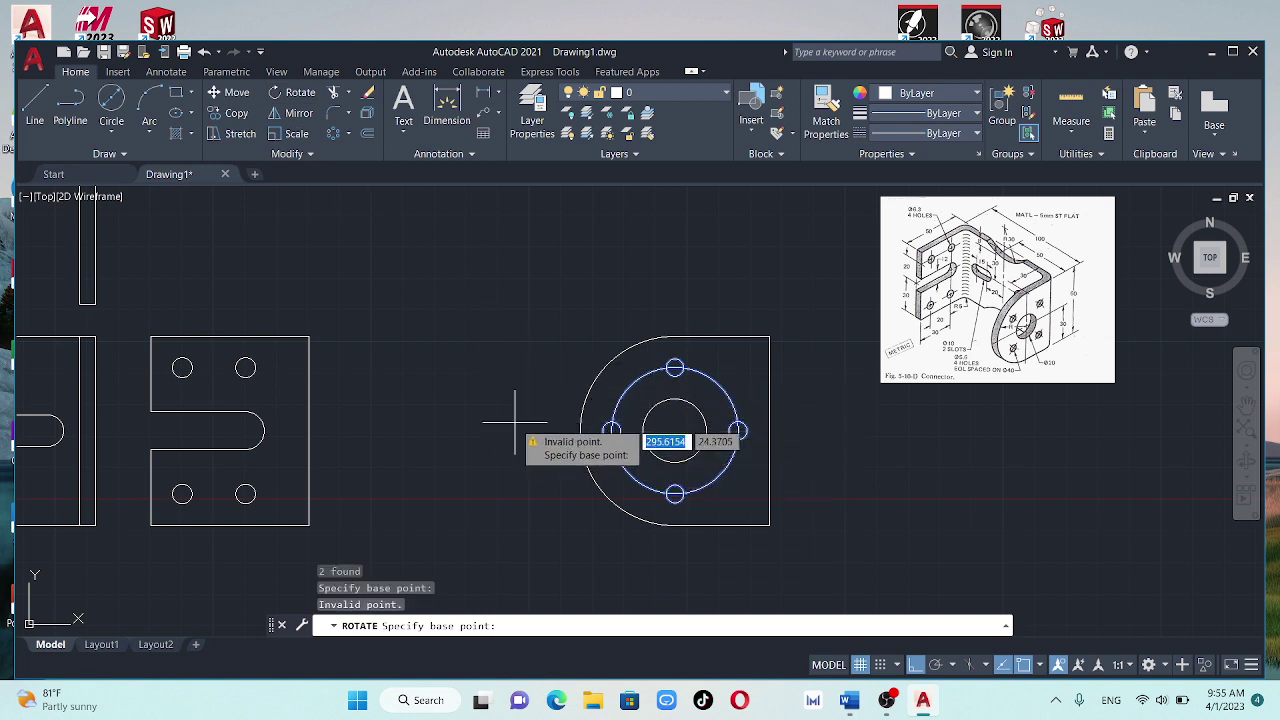
{"action": "left_click", "coordinate": [515, 422]}
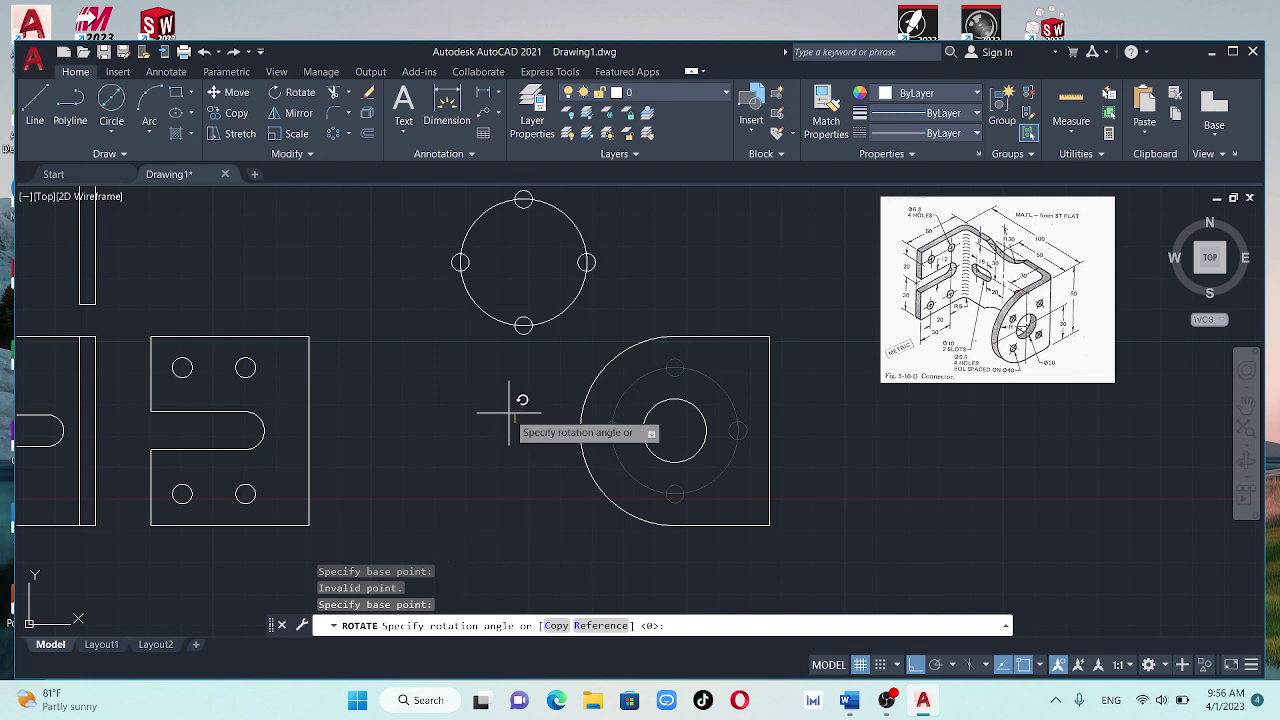
{"action": "key", "text": "Escape"}
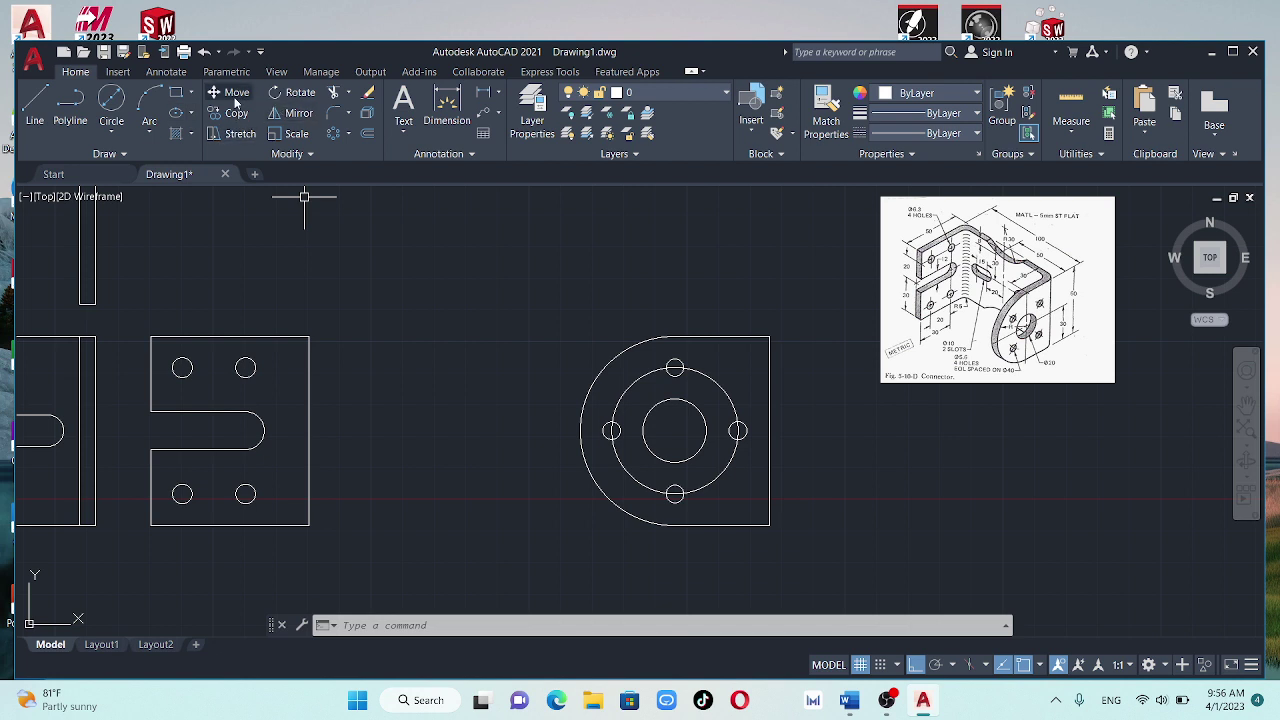
{"action": "left_click", "coordinate": [302, 98]}
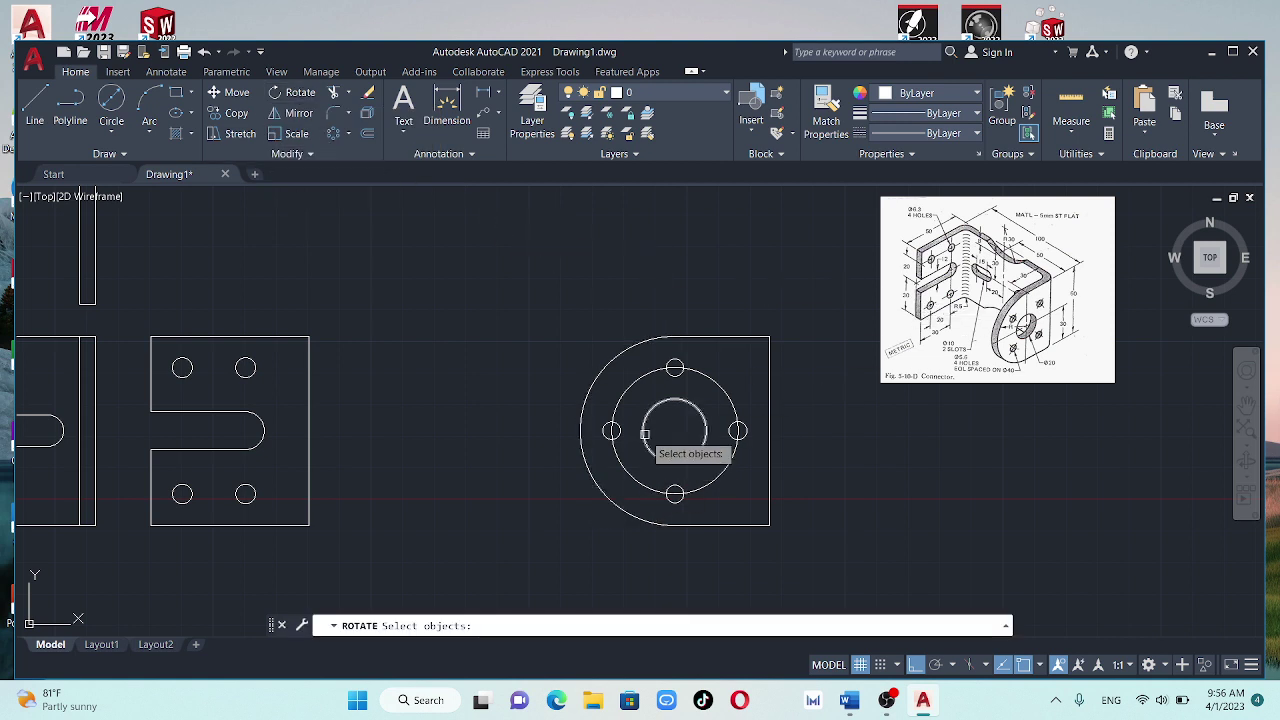
{"action": "left_click", "coordinate": [668, 367]}
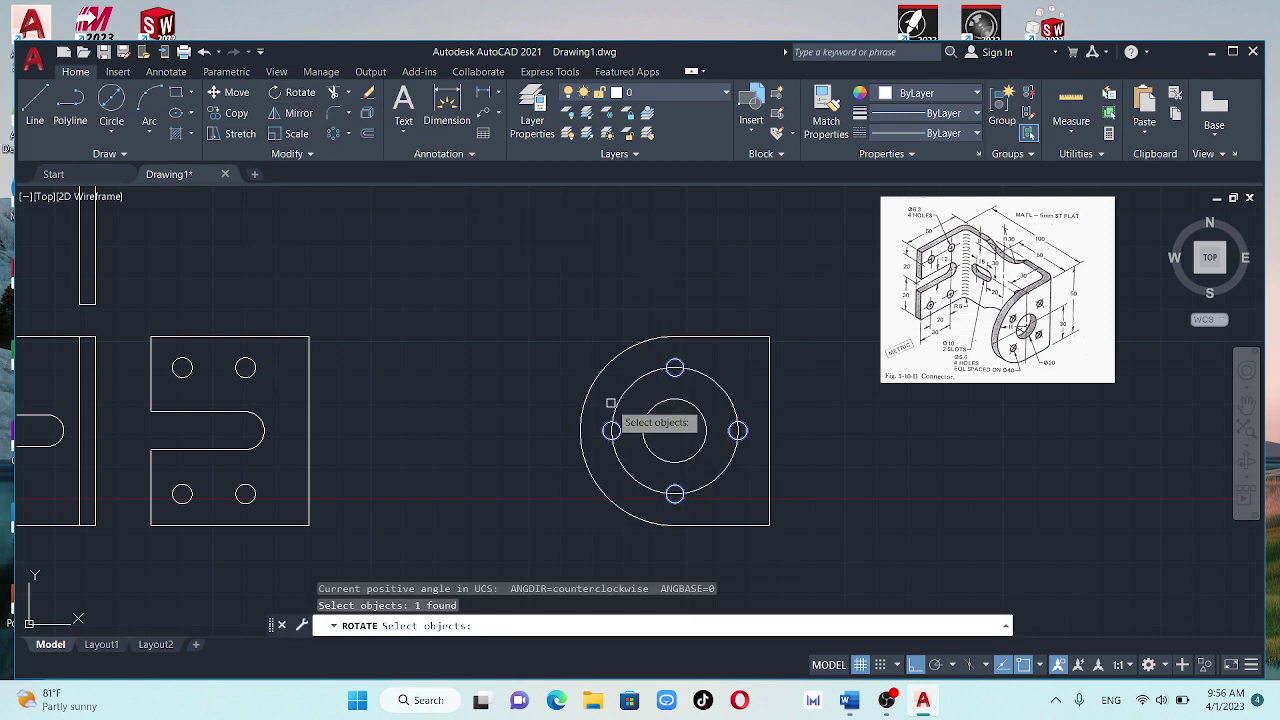
{"action": "key", "text": "Return"}
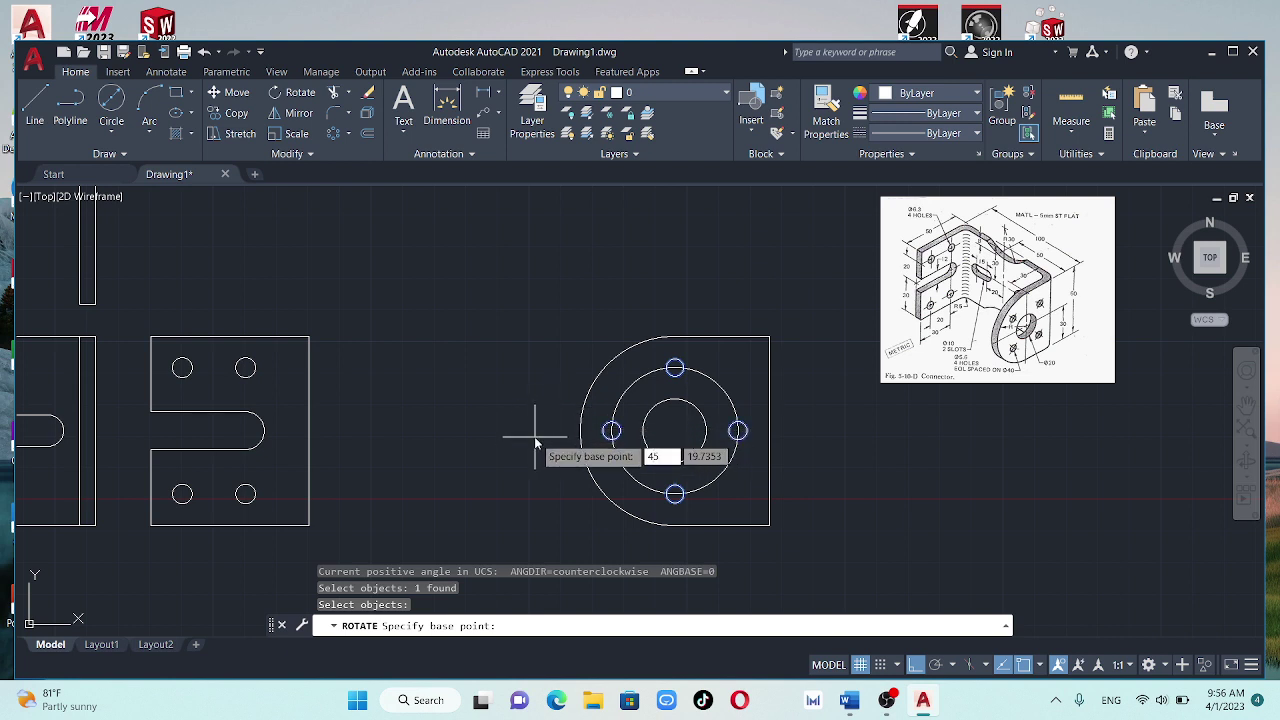
{"action": "key", "text": "Return"}
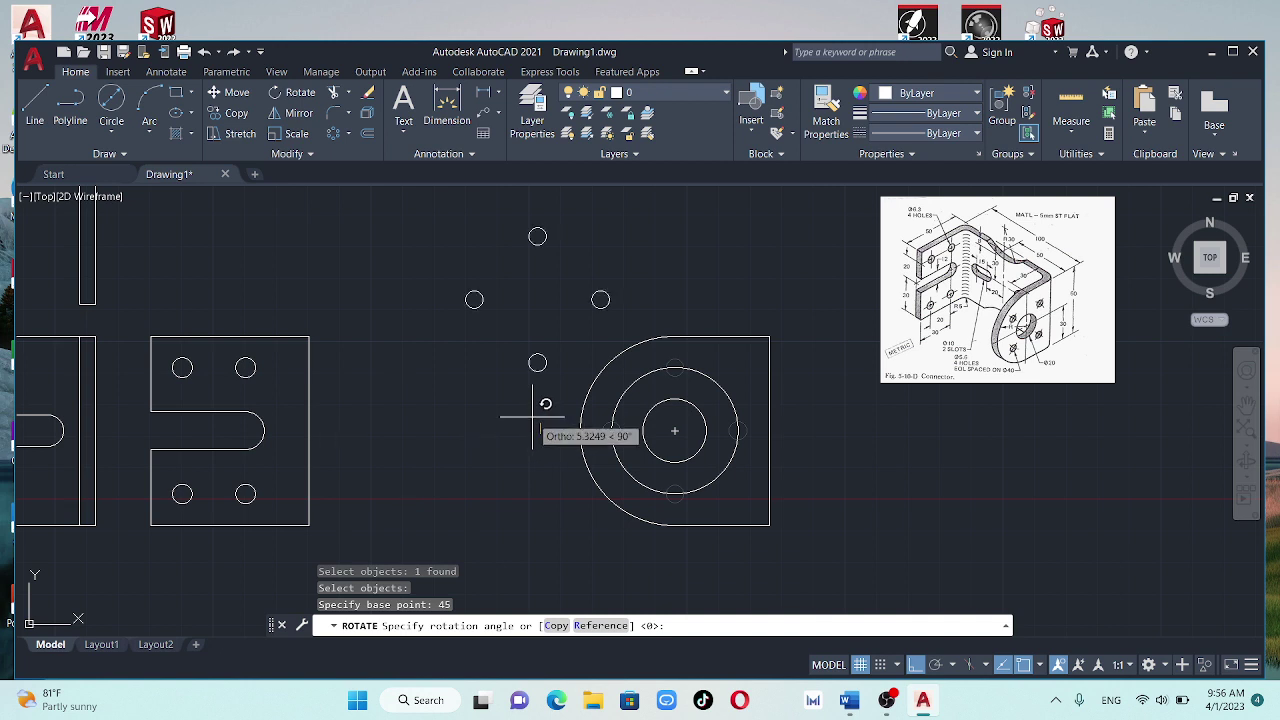
{"action": "key", "text": "Escape"}
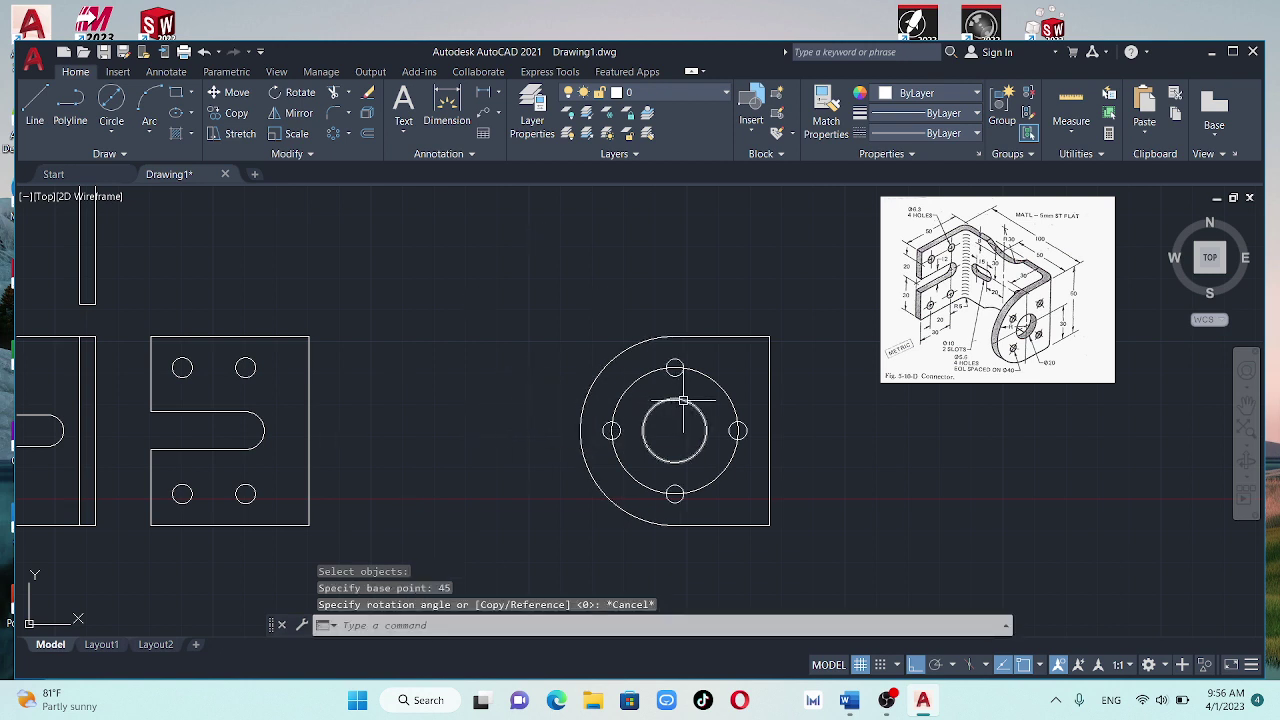
{"action": "left_click", "coordinate": [685, 494]}
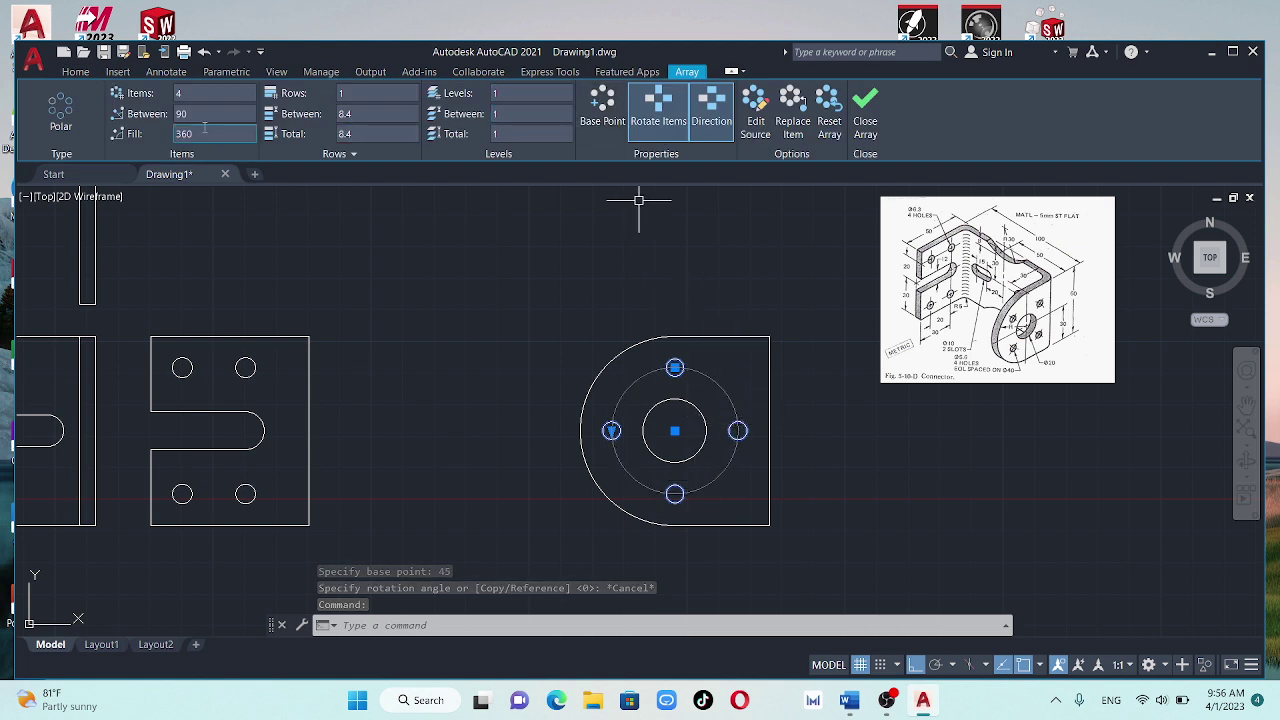
{"action": "left_click", "coordinate": [76, 72]}
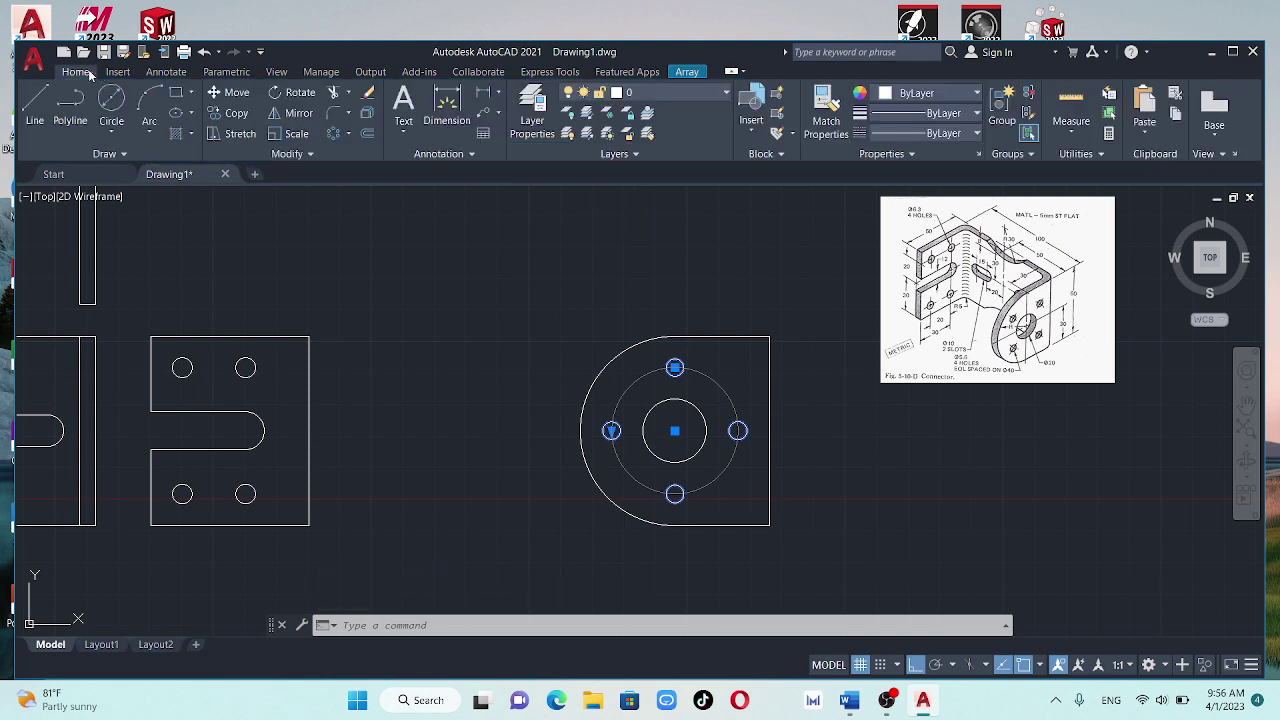
{"action": "left_click", "coordinate": [290, 93]}
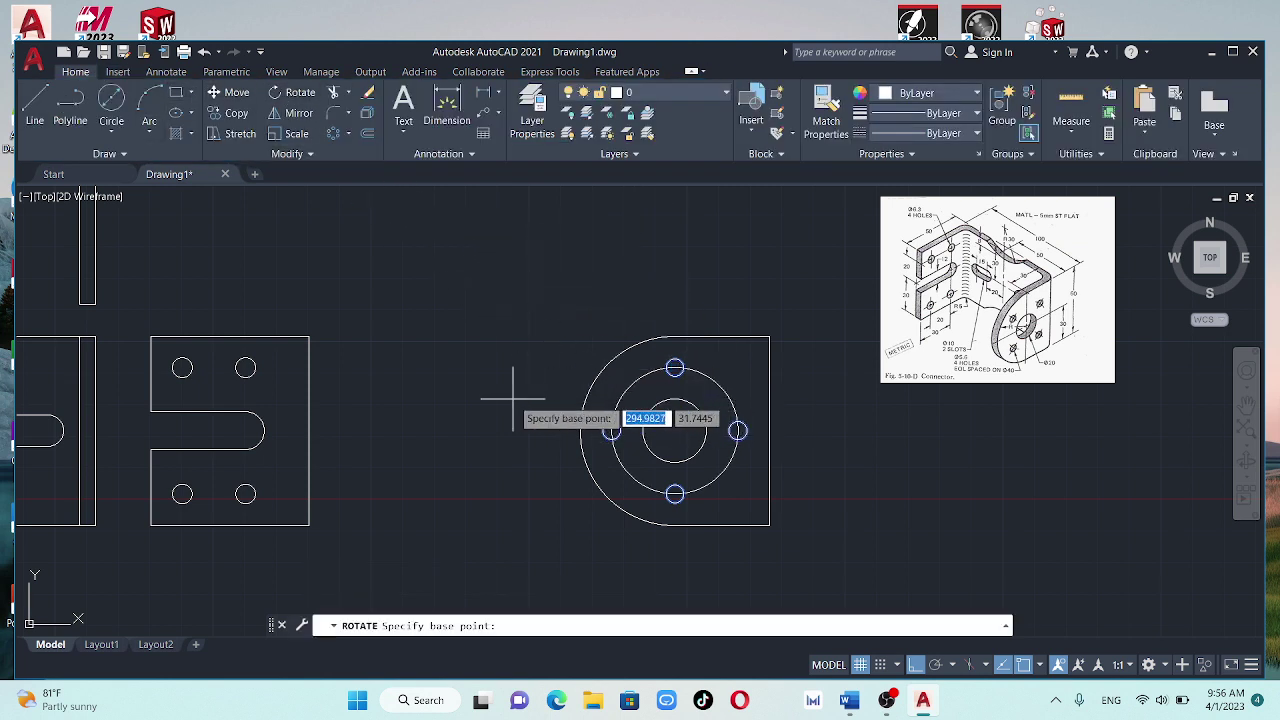
{"action": "key", "text": "Tab"}
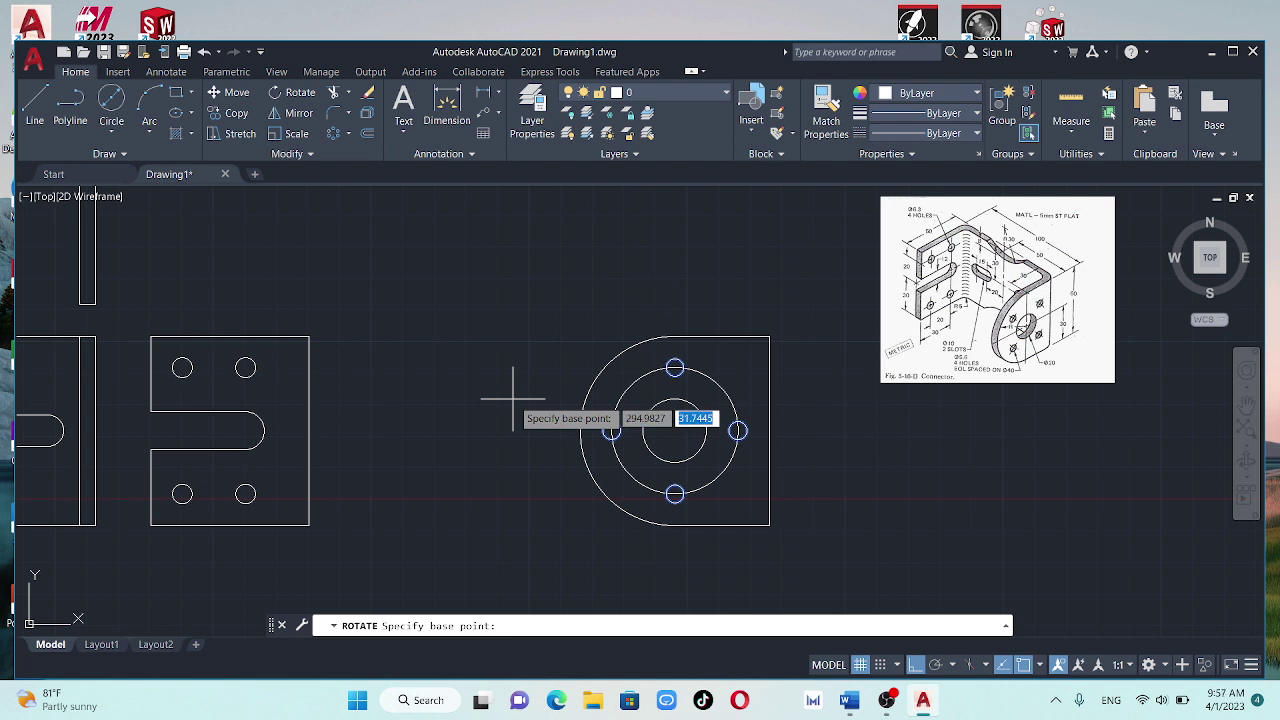
{"action": "type", "text": "45"}
{"action": "key", "text": "Return"}
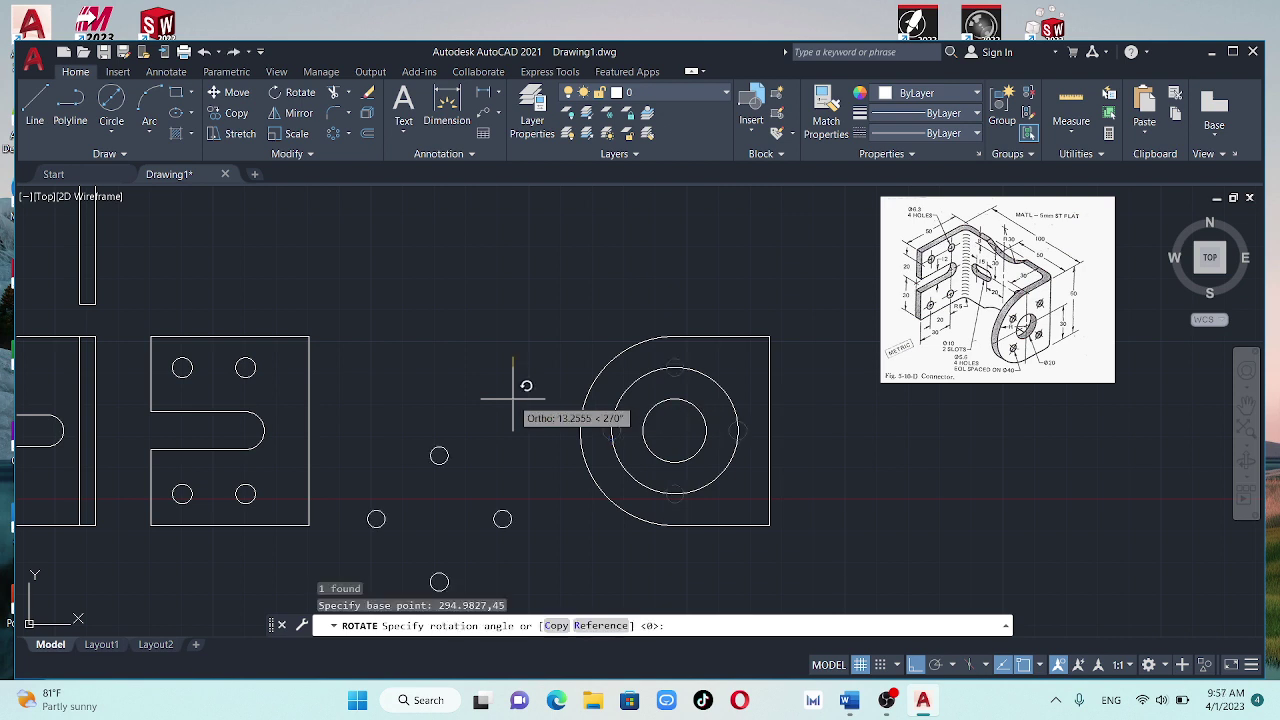
{"action": "key", "text": "Escape"}
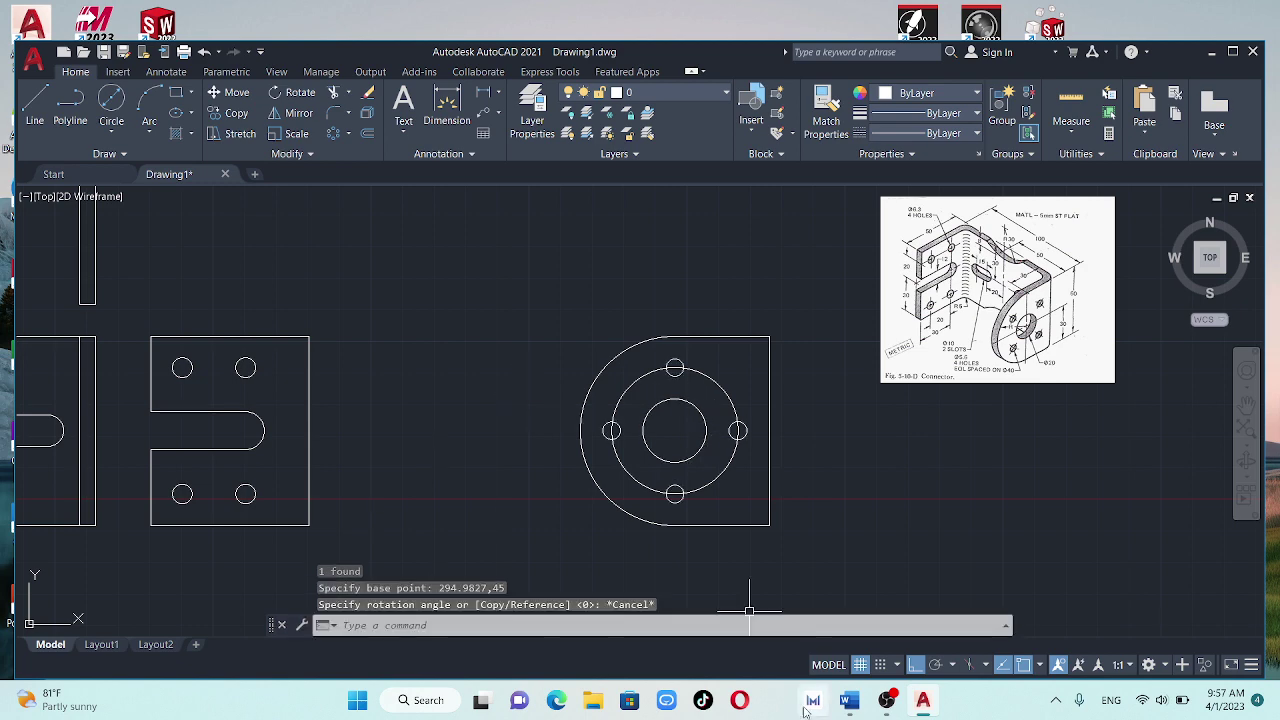
{"action": "mouse_move", "coordinate": [886, 700]}
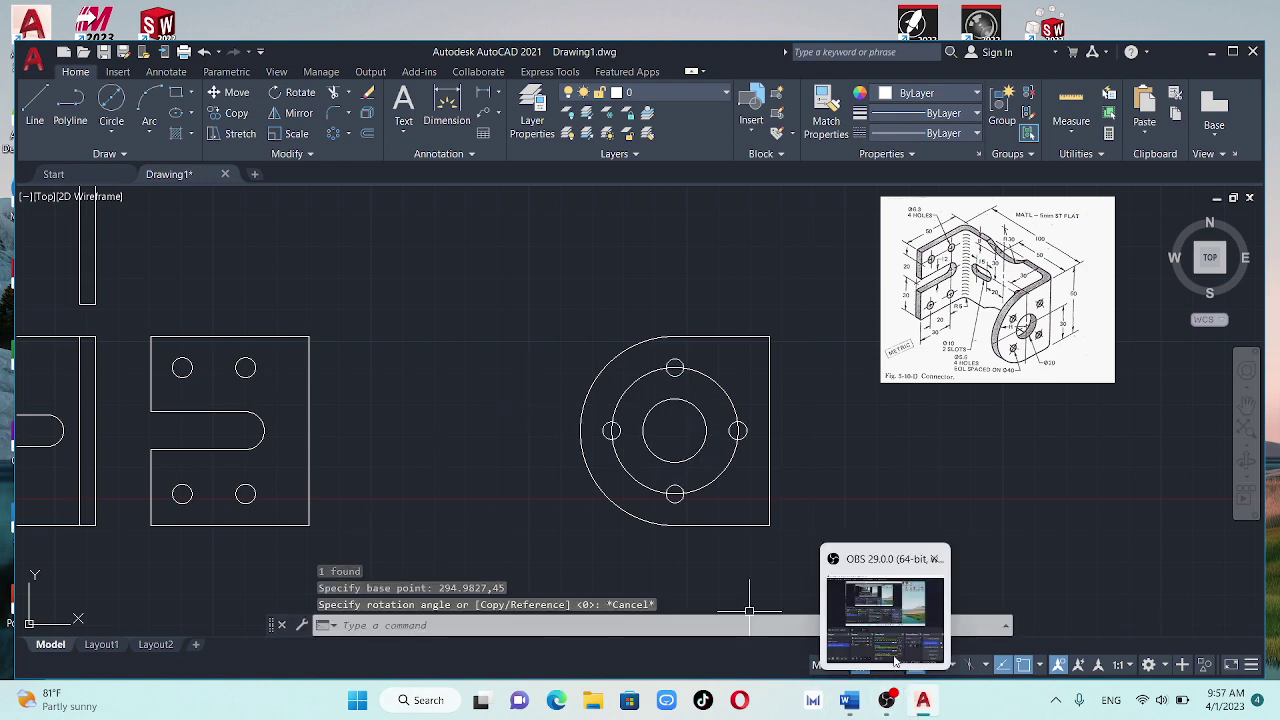
{"action": "left_click", "coordinate": [889, 629]}
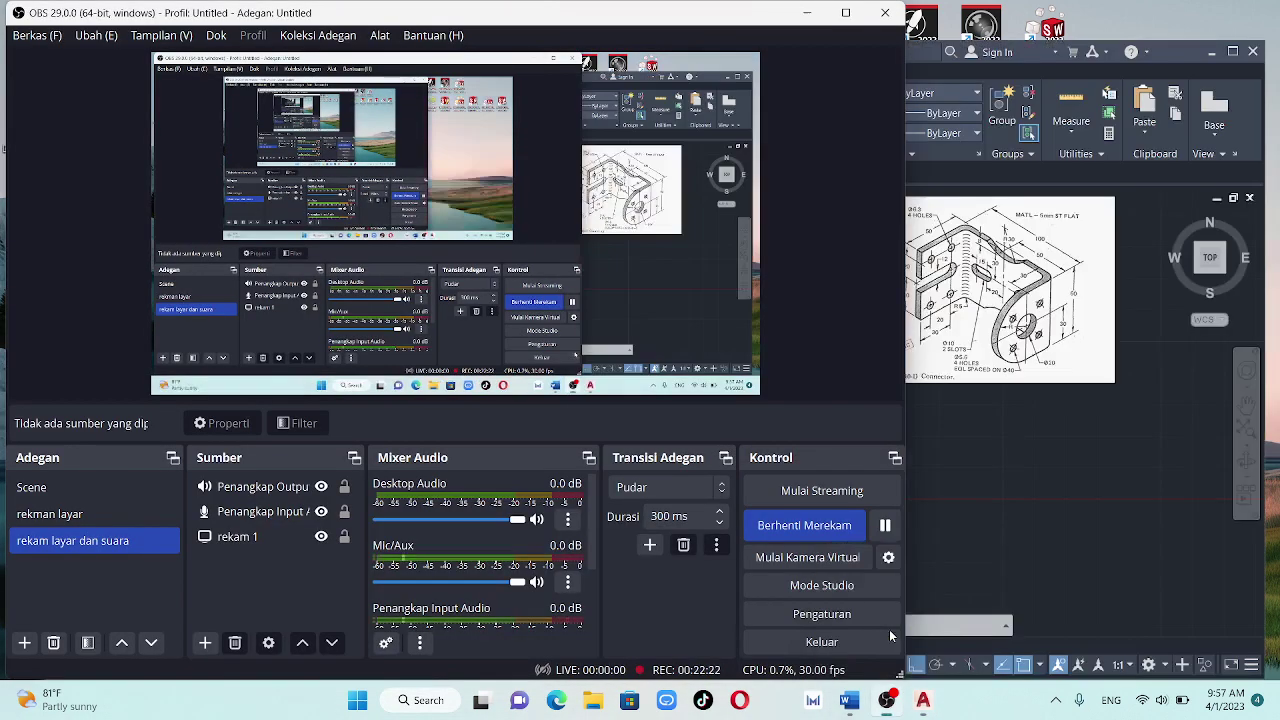
{"action": "left_click", "coordinate": [885, 526]}
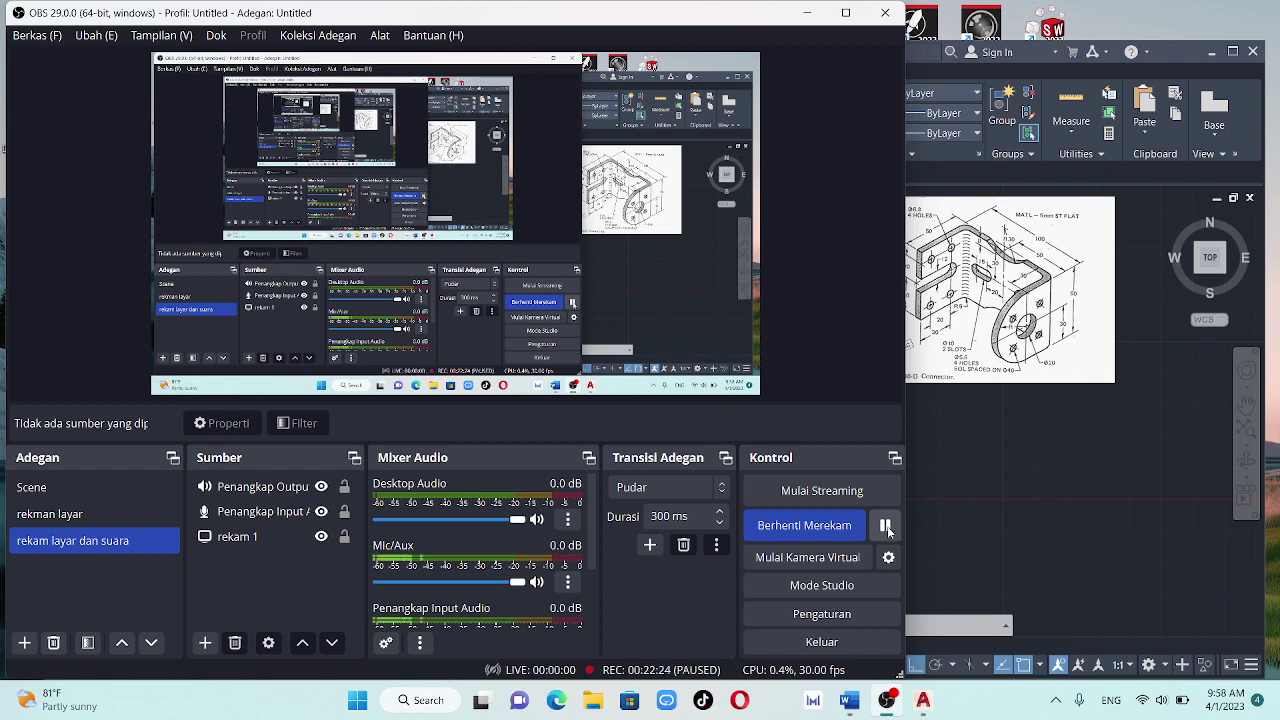
{"action": "left_click", "coordinate": [806, 14]}
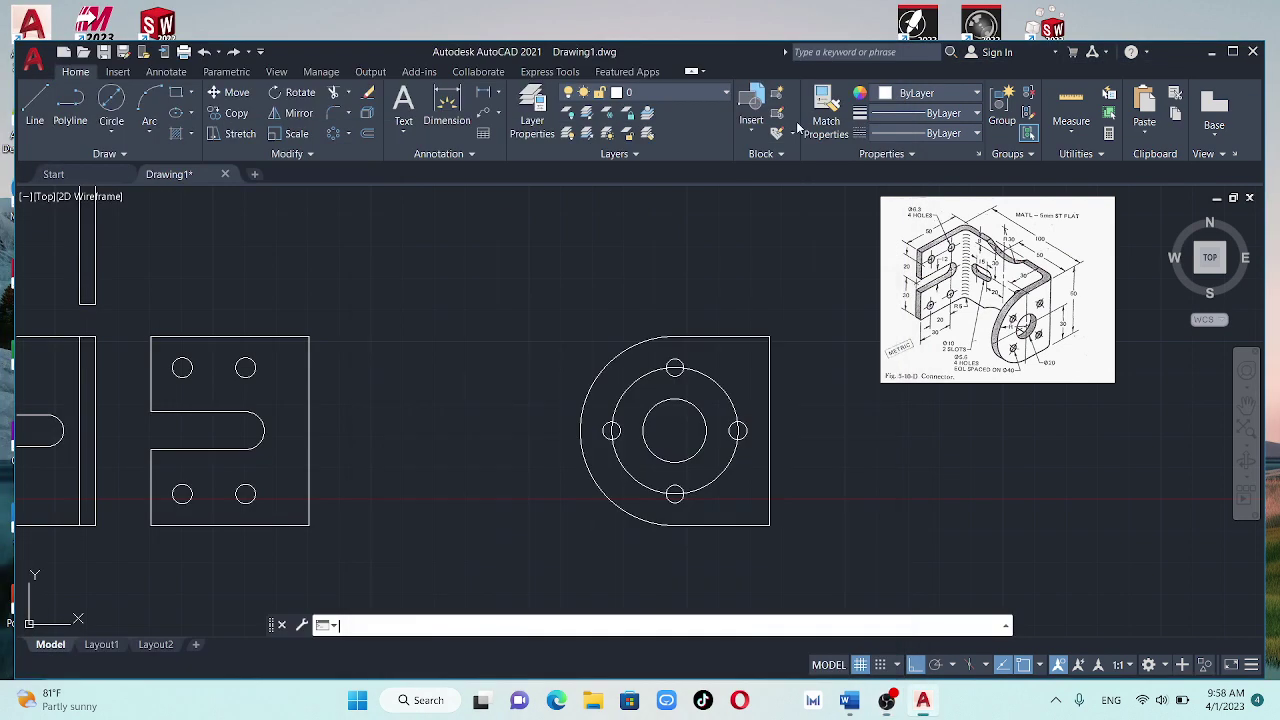
Rotate the four-hole array 45° about the flange centre so the holes sit diagonally
{"action": "left_click", "coordinate": [675, 366]}
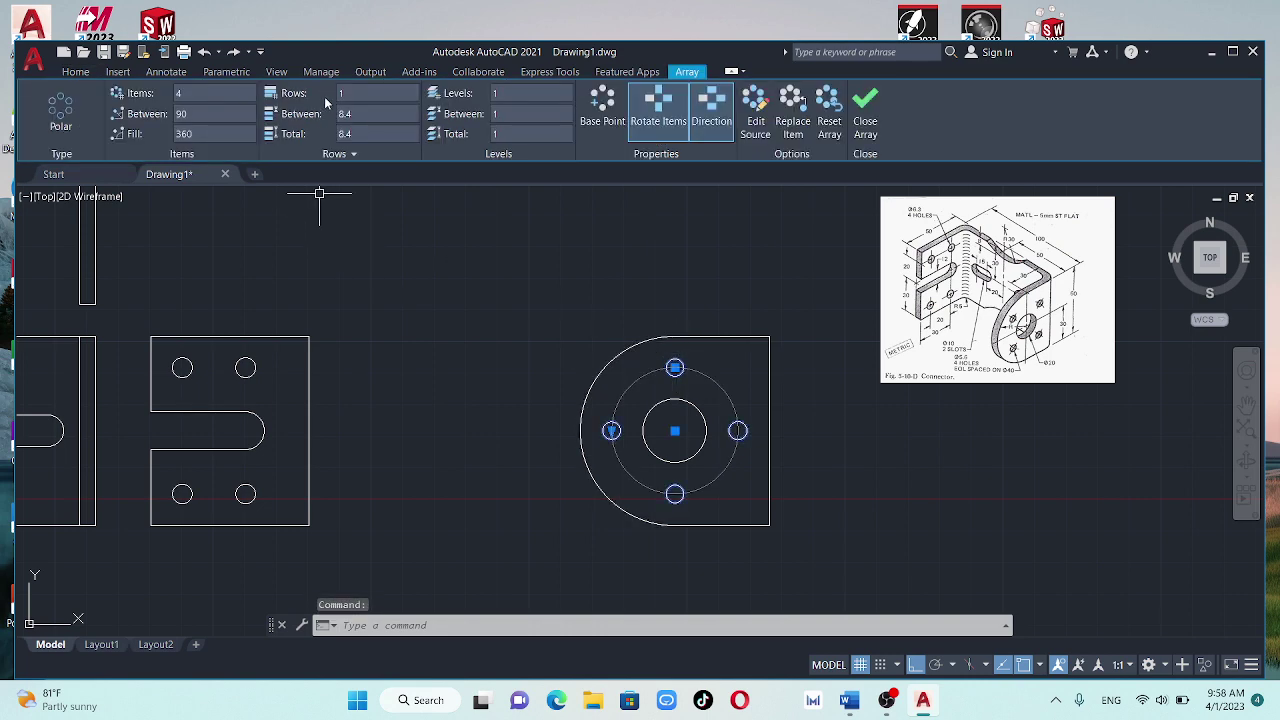
{"action": "key", "text": "Escape"}
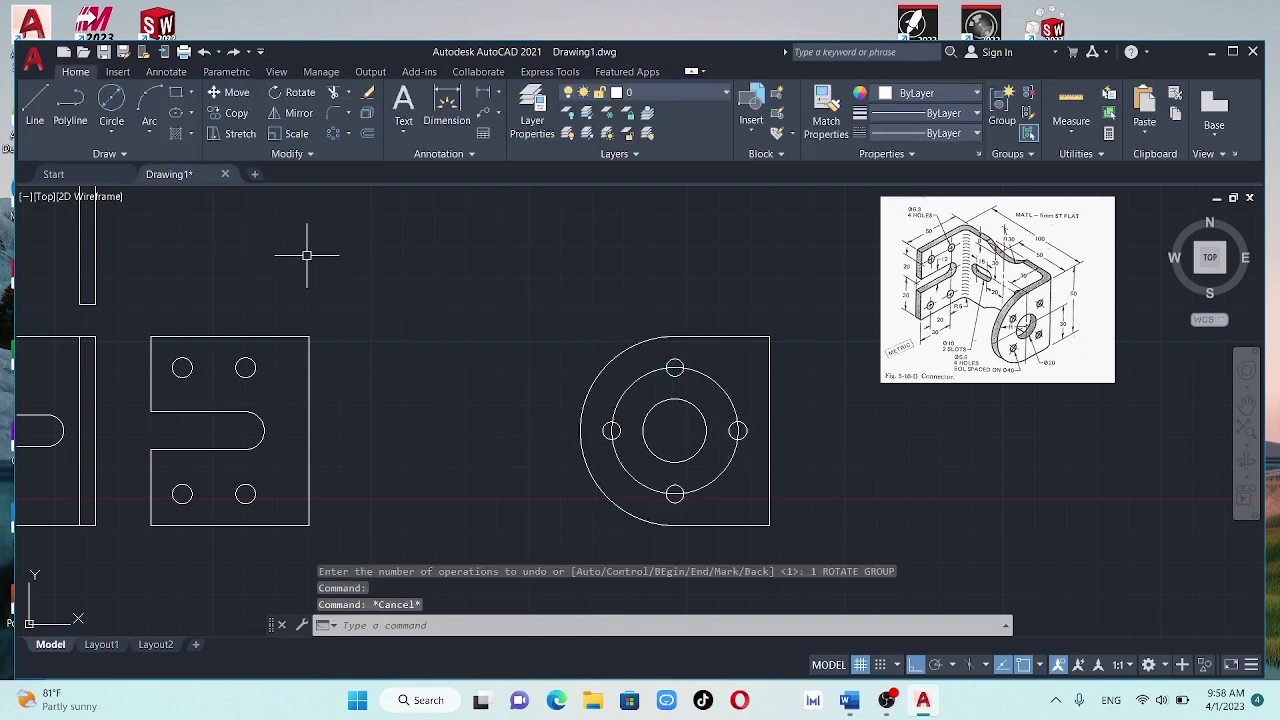
{"action": "left_click", "coordinate": [300, 92]}
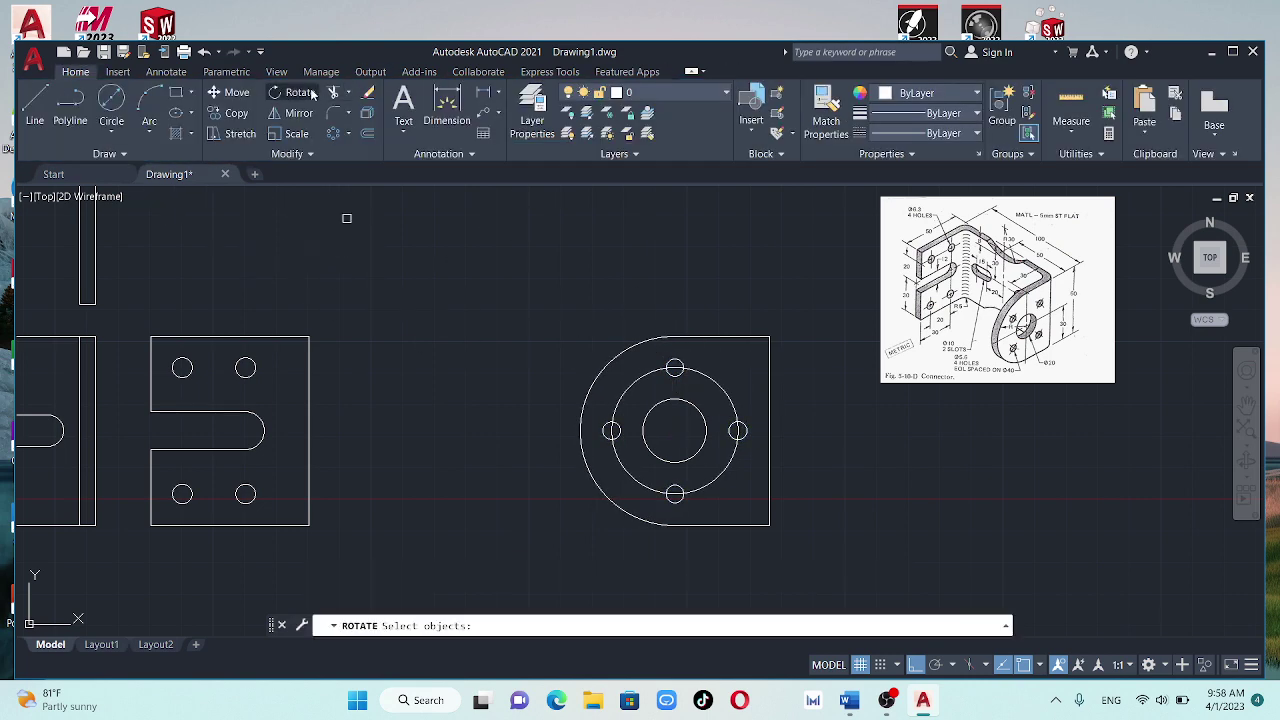
{"action": "left_click", "coordinate": [676, 366]}
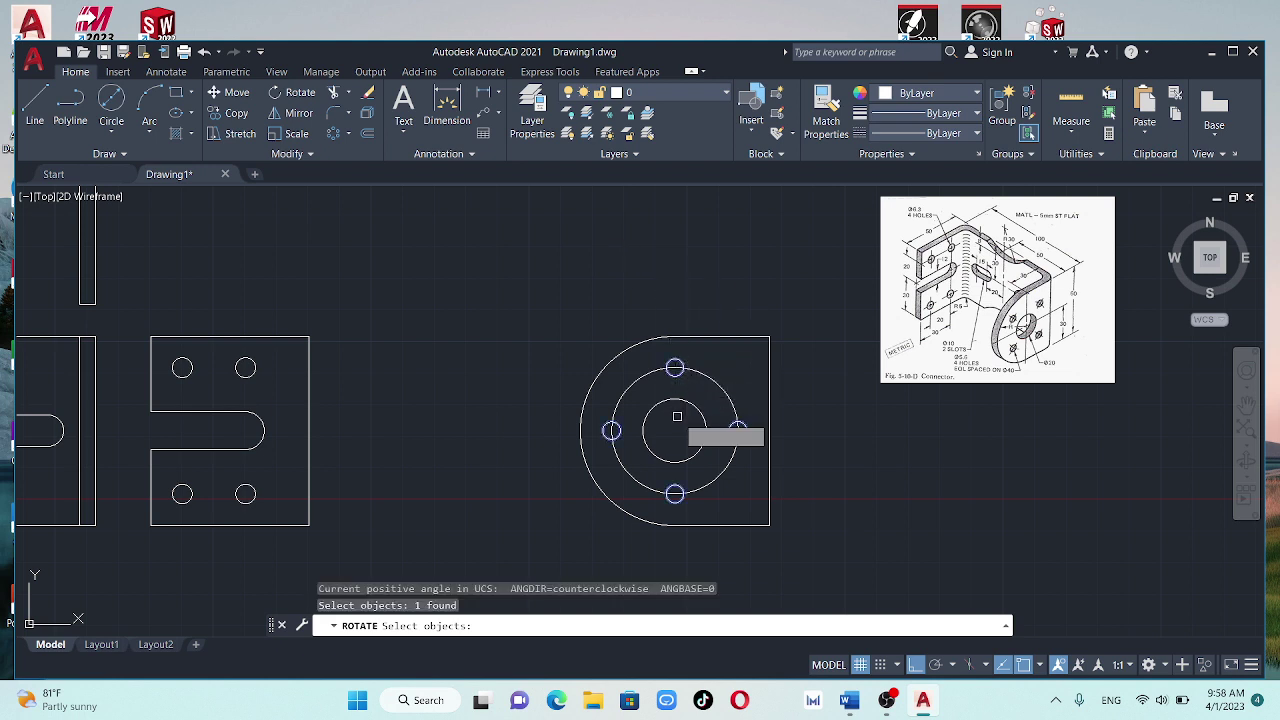
{"action": "key", "text": "Return"}
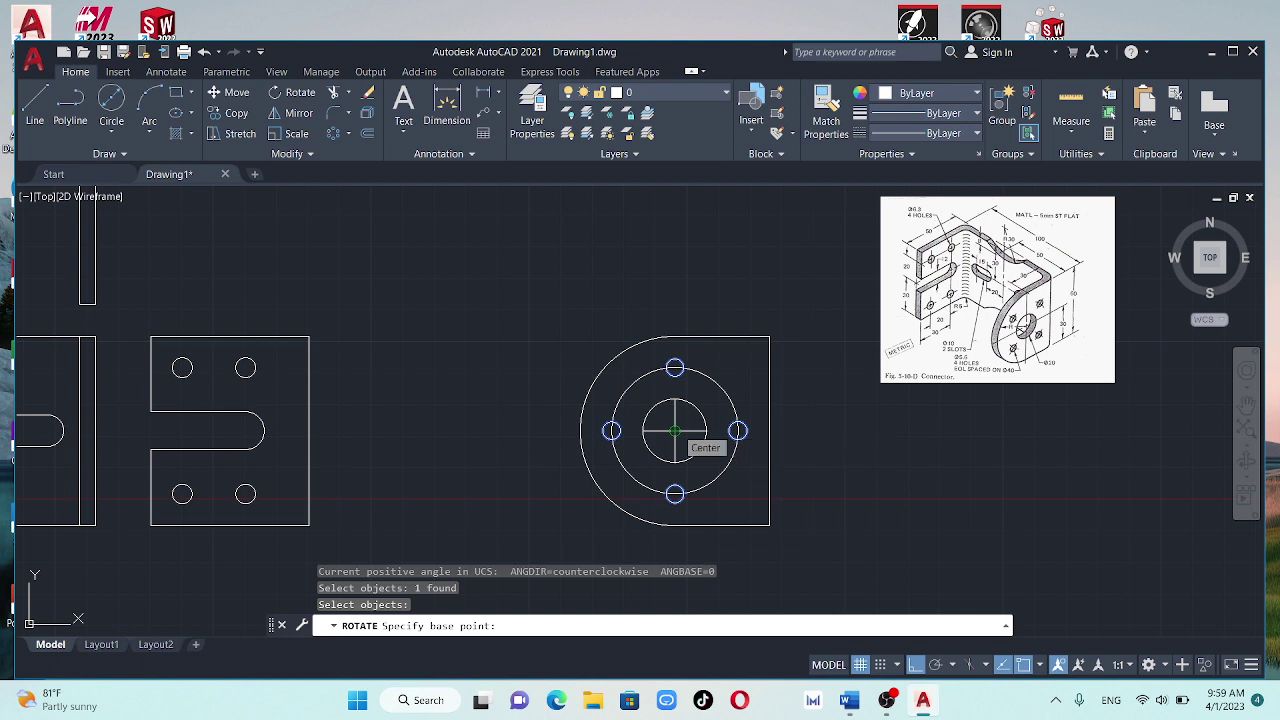
{"action": "left_click", "coordinate": [675, 431]}
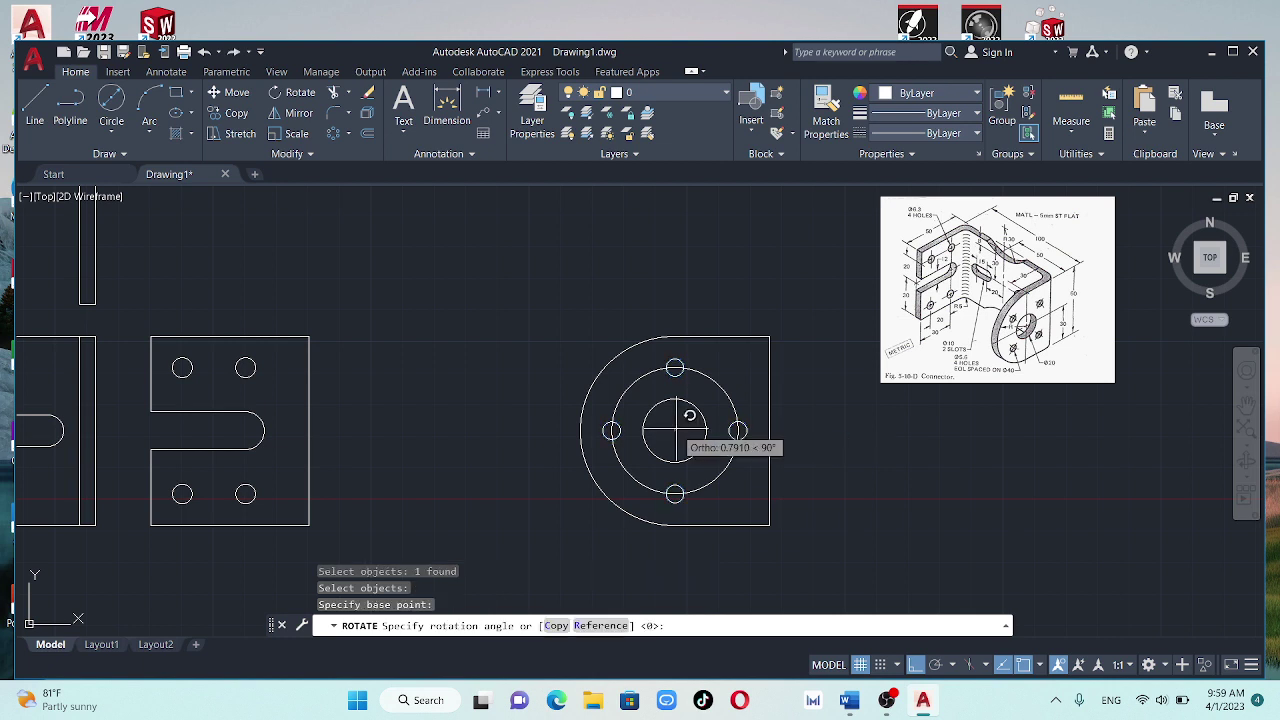
{"action": "type", "text": "45"}
{"action": "key", "text": "Return"}
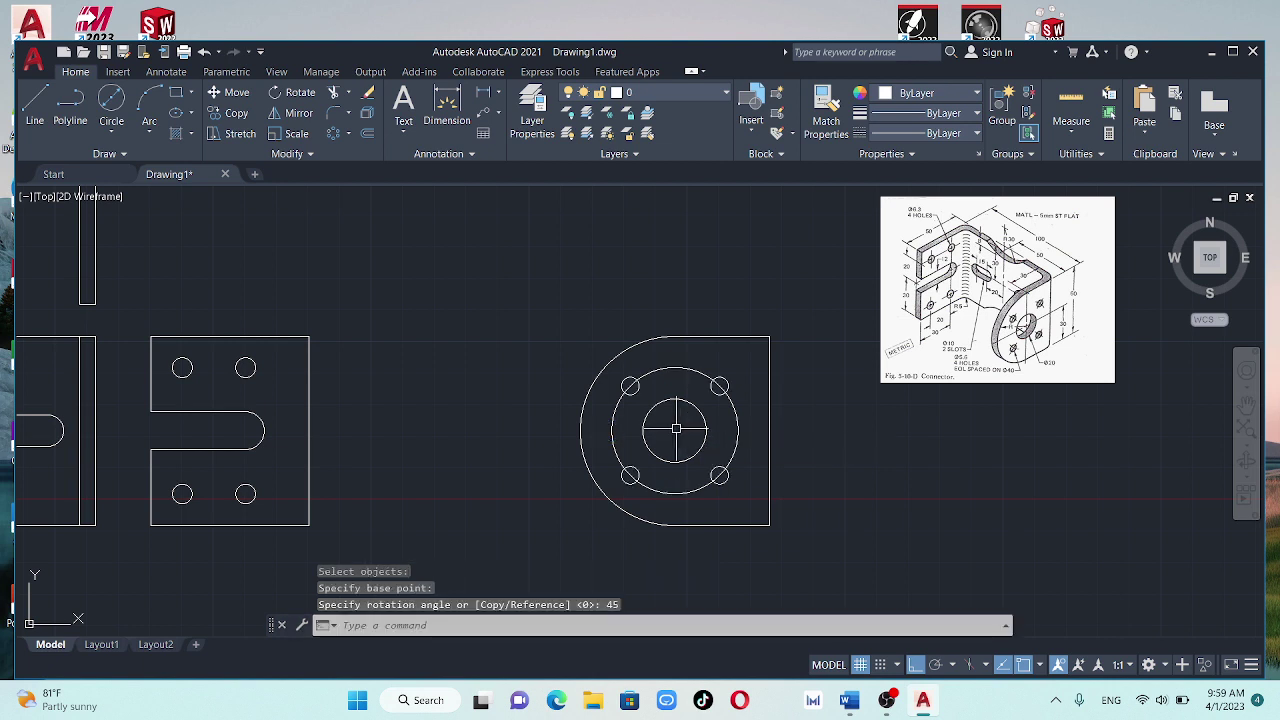
{"action": "key", "text": "Escape"}
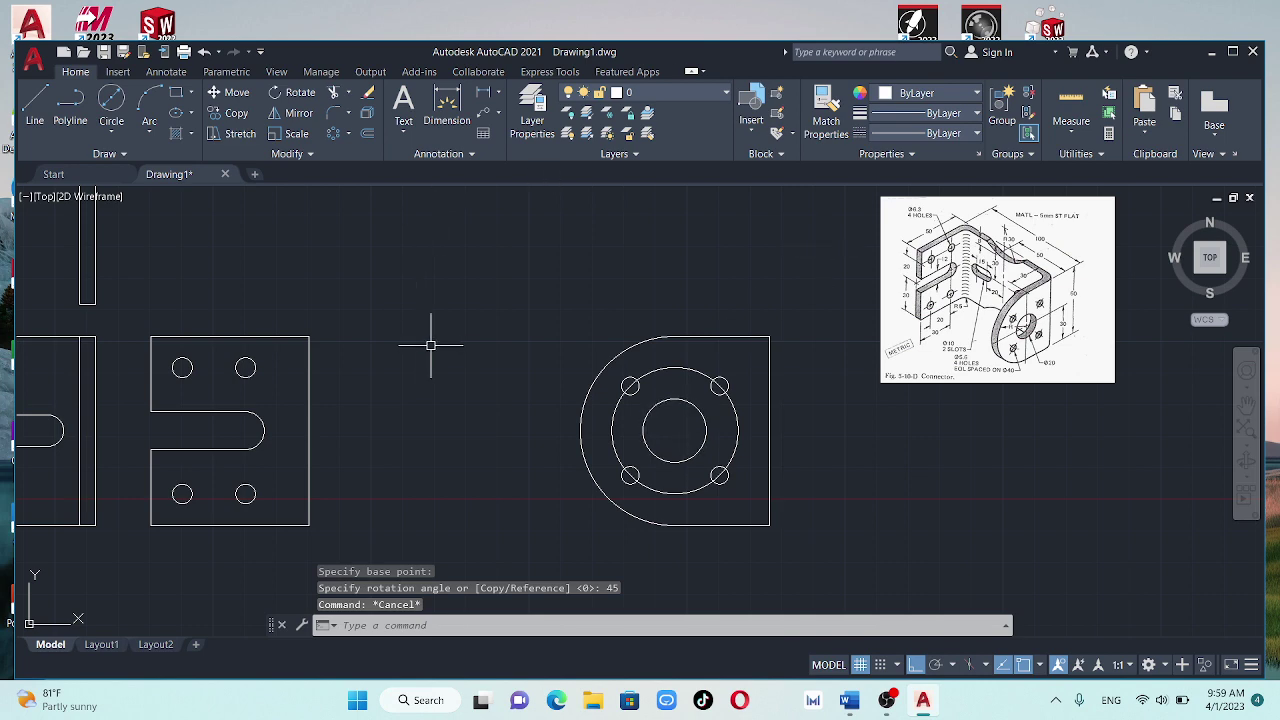
{"action": "scroll", "coordinate": [430, 345], "scroll_direction": "down", "scroll_amount": 2}
{"action": "middle_click_drag", "start_coordinate": [350, 370], "coordinate": [509, 423]}
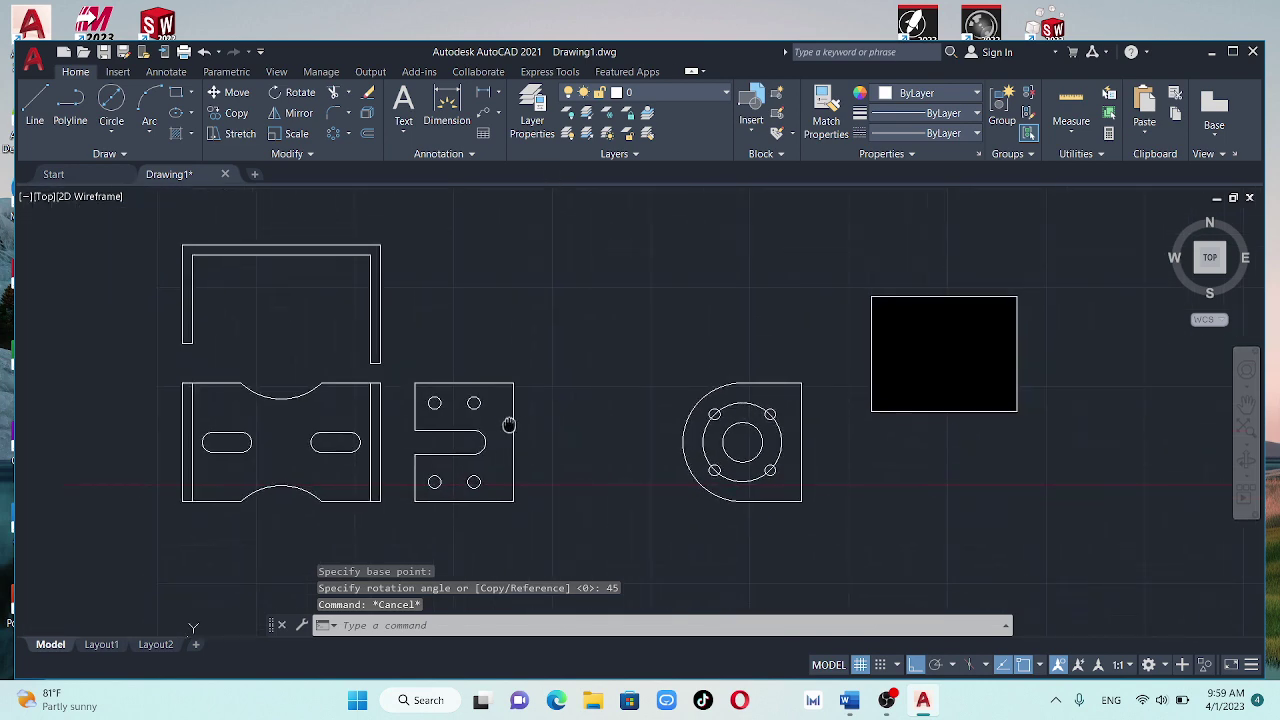
Move the whole round end view left onto the square slotted plate view, toggling Ortho
{"action": "left_click", "coordinate": [837, 360]}
{"action": "left_click", "coordinate": [647, 505]}
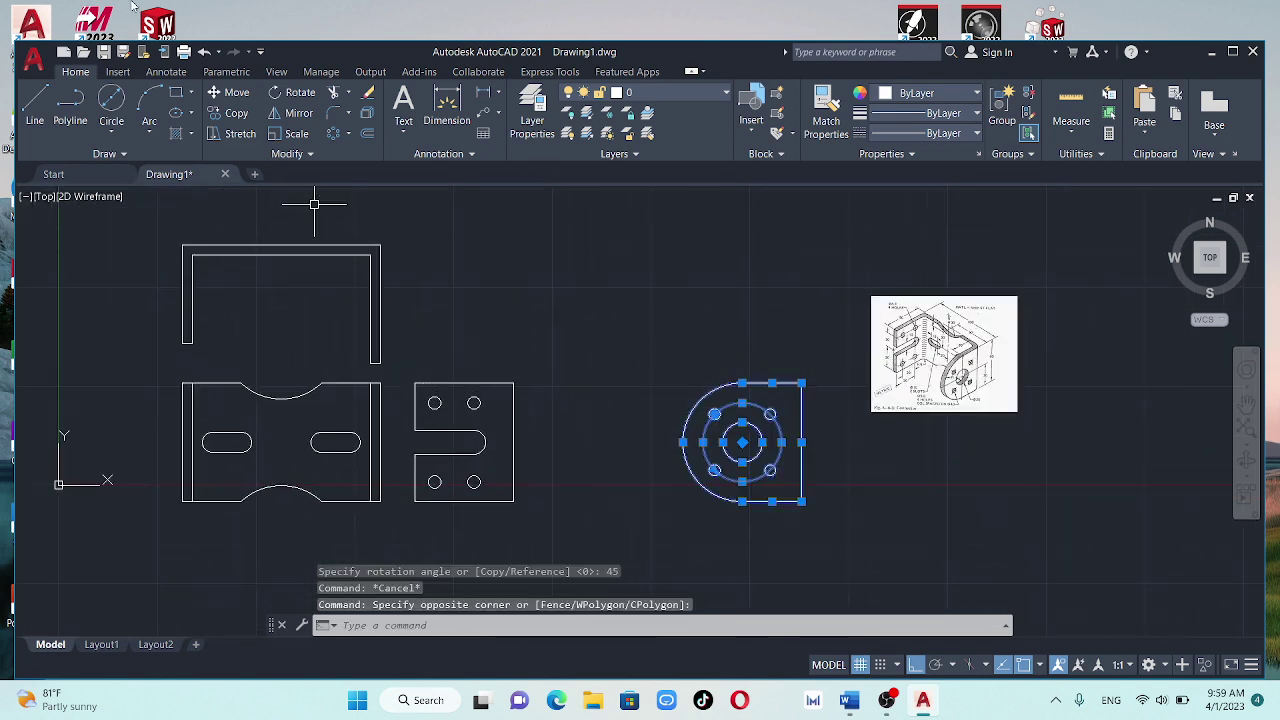
{"action": "left_click", "coordinate": [237, 92]}
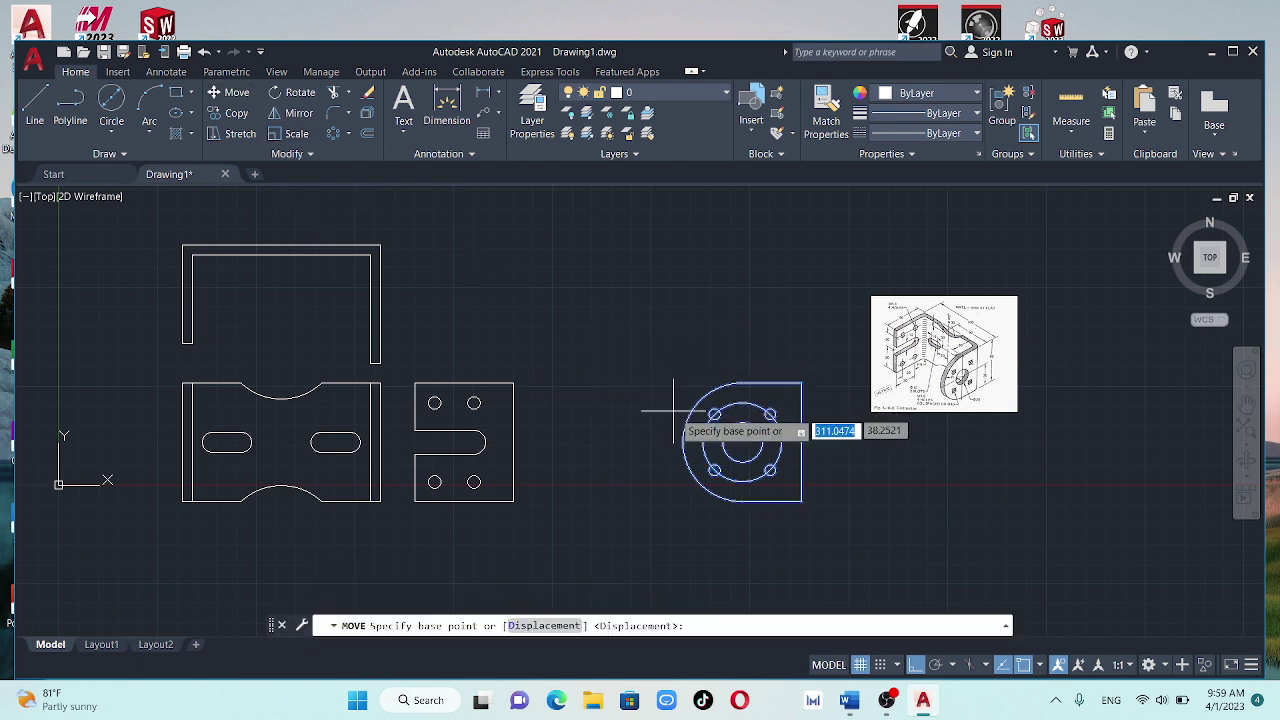
{"action": "left_click", "coordinate": [708, 545]}
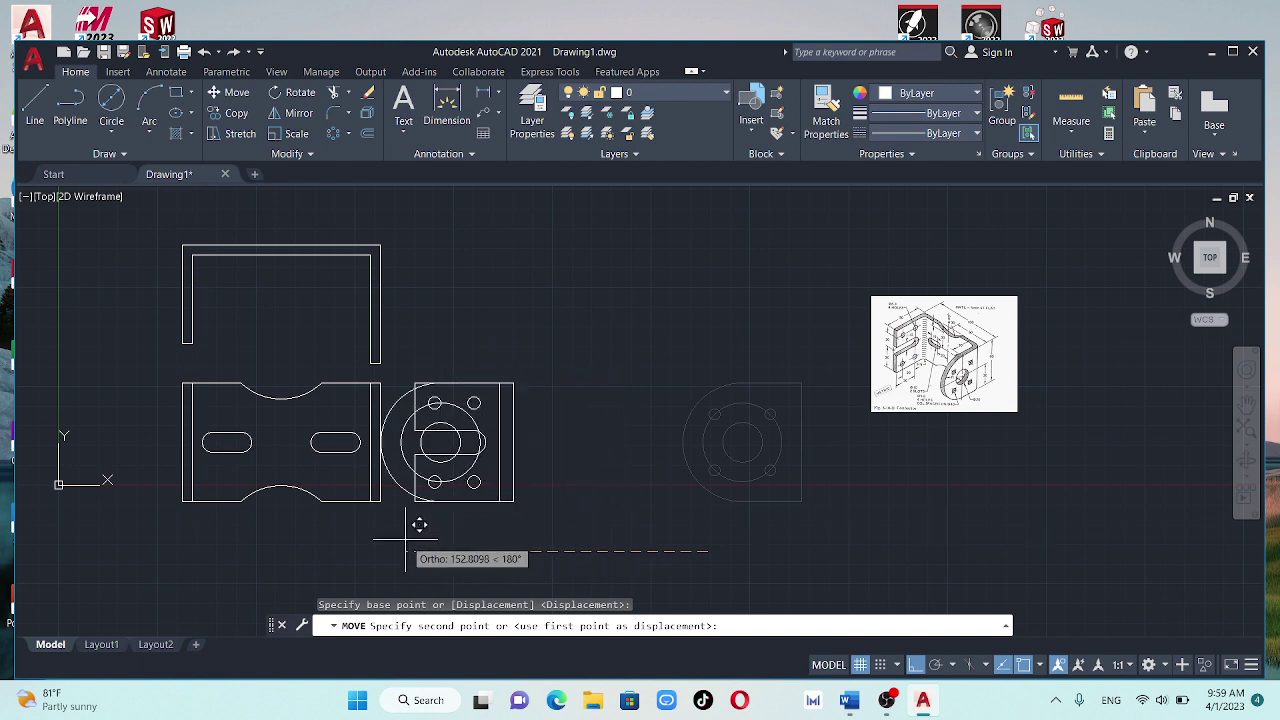
{"action": "scroll", "coordinate": [420, 526], "scroll_direction": "up", "scroll_amount": 2}
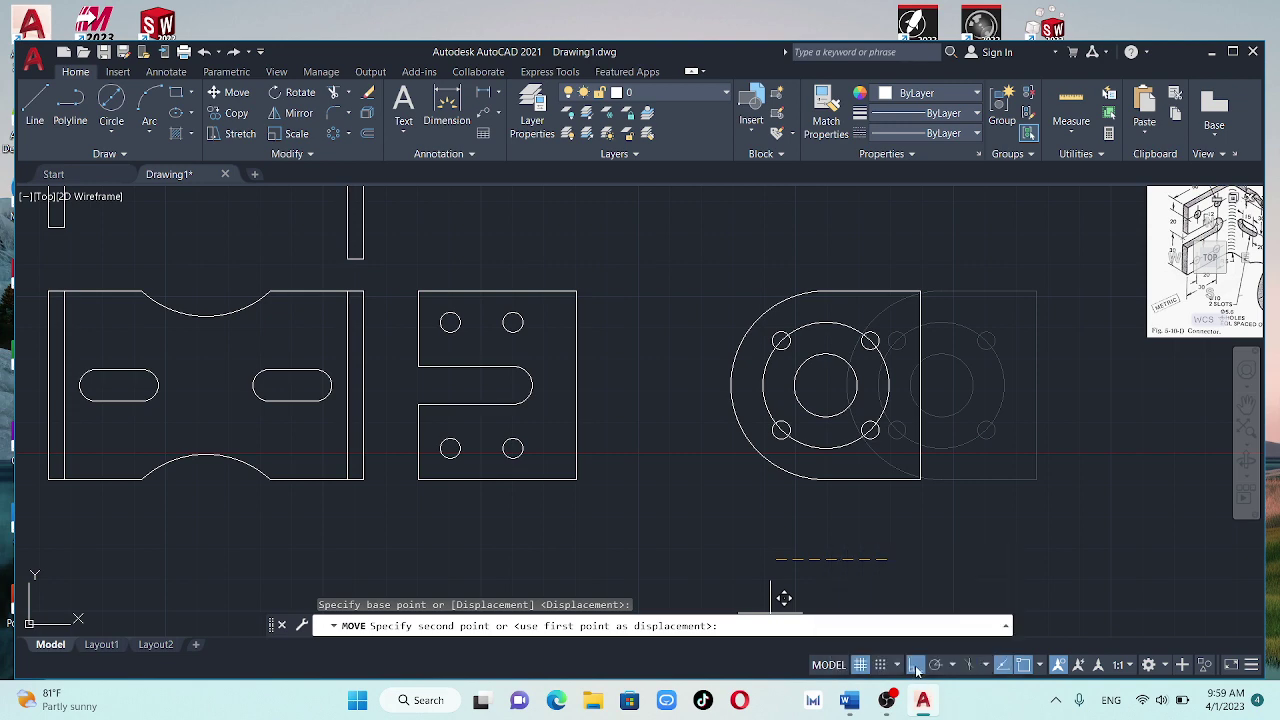
{"action": "left_click", "coordinate": [916, 666]}
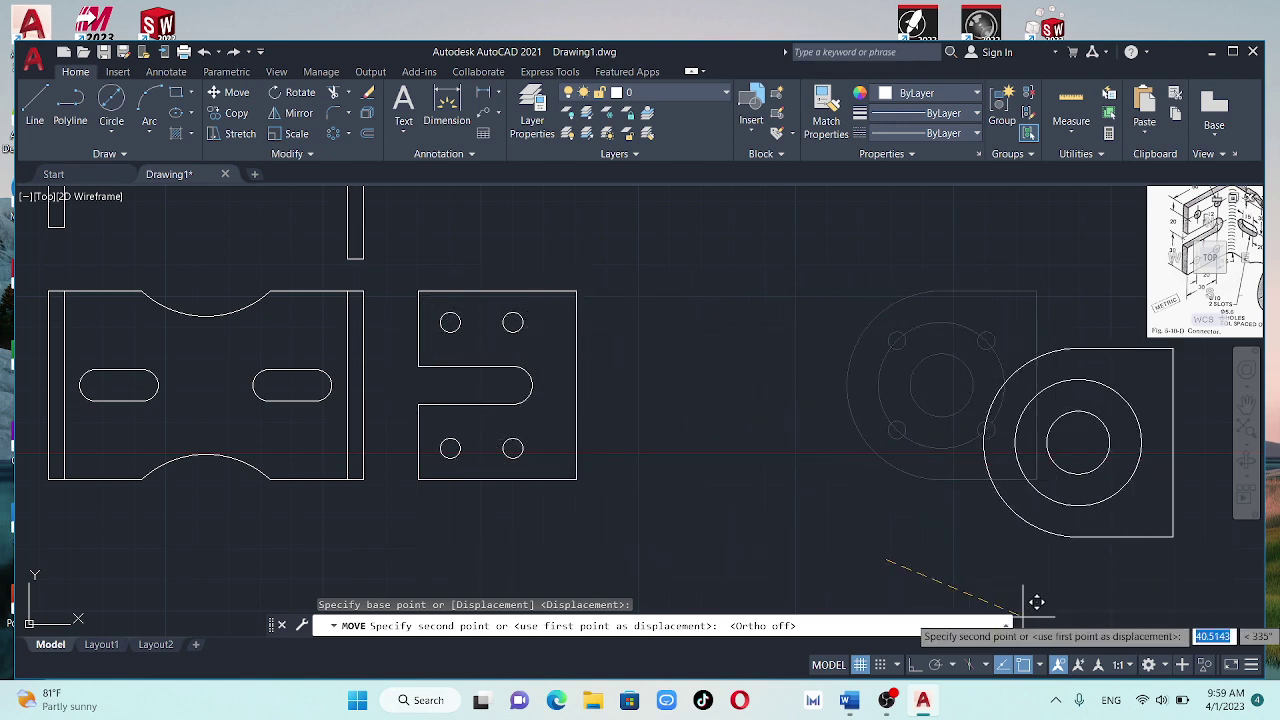
{"action": "left_click", "coordinate": [914, 665]}
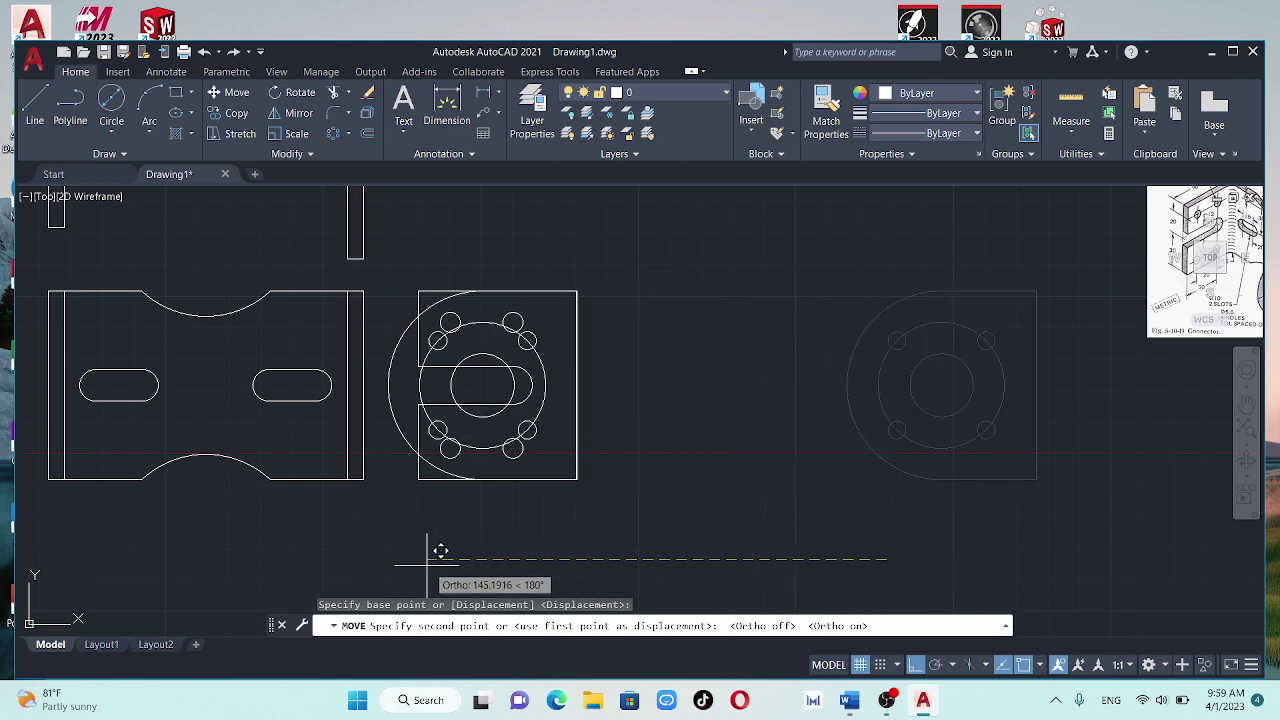
{"action": "scroll", "coordinate": [440, 540], "scroll_direction": "up", "scroll_amount": 5}
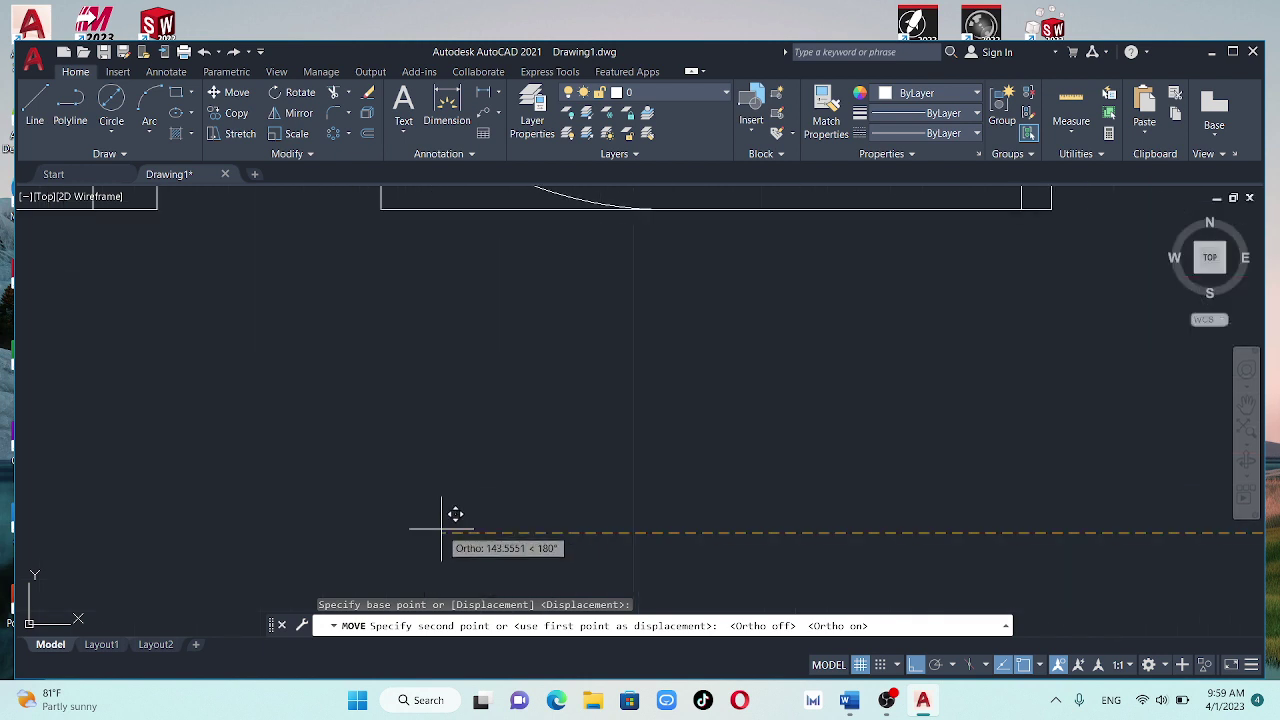
{"action": "scroll", "coordinate": [414, 537], "scroll_direction": "down", "scroll_amount": 2}
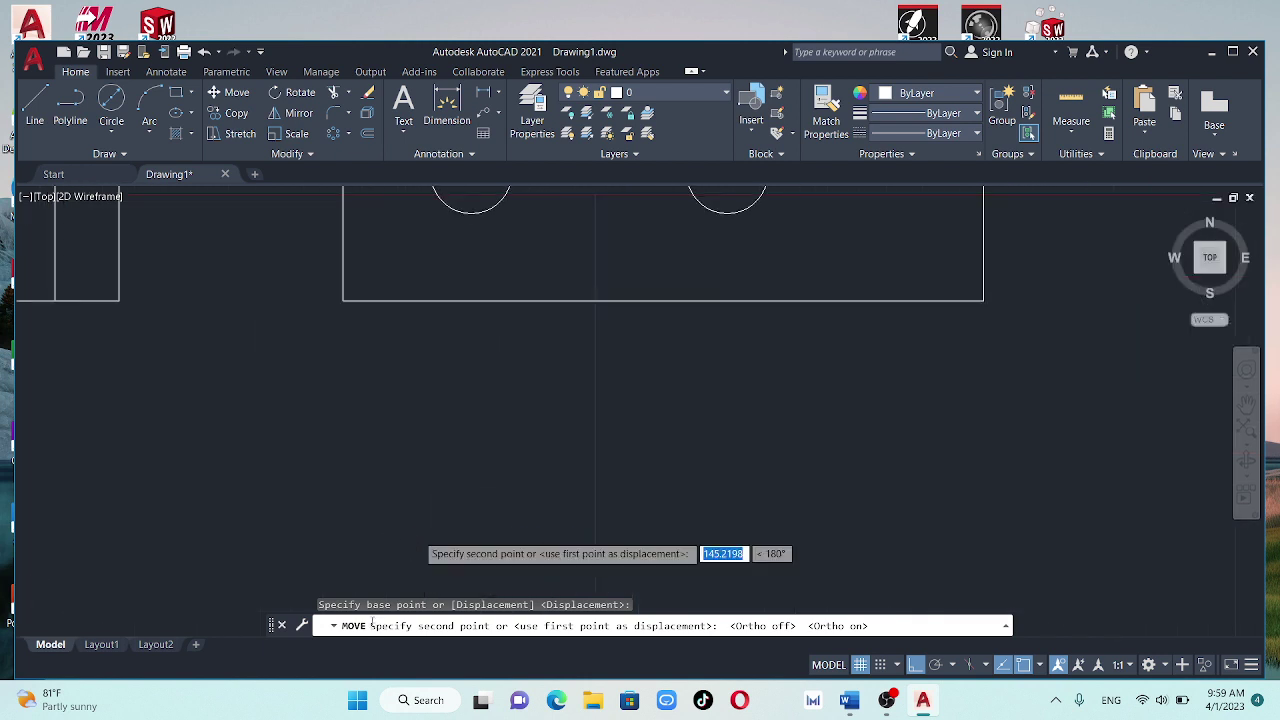
{"action": "left_click", "coordinate": [386, 569]}
{"action": "scroll", "coordinate": [432, 491], "scroll_direction": "down", "scroll_amount": 2}
{"action": "scroll", "coordinate": [434, 482], "scroll_direction": "down", "scroll_amount": 2}
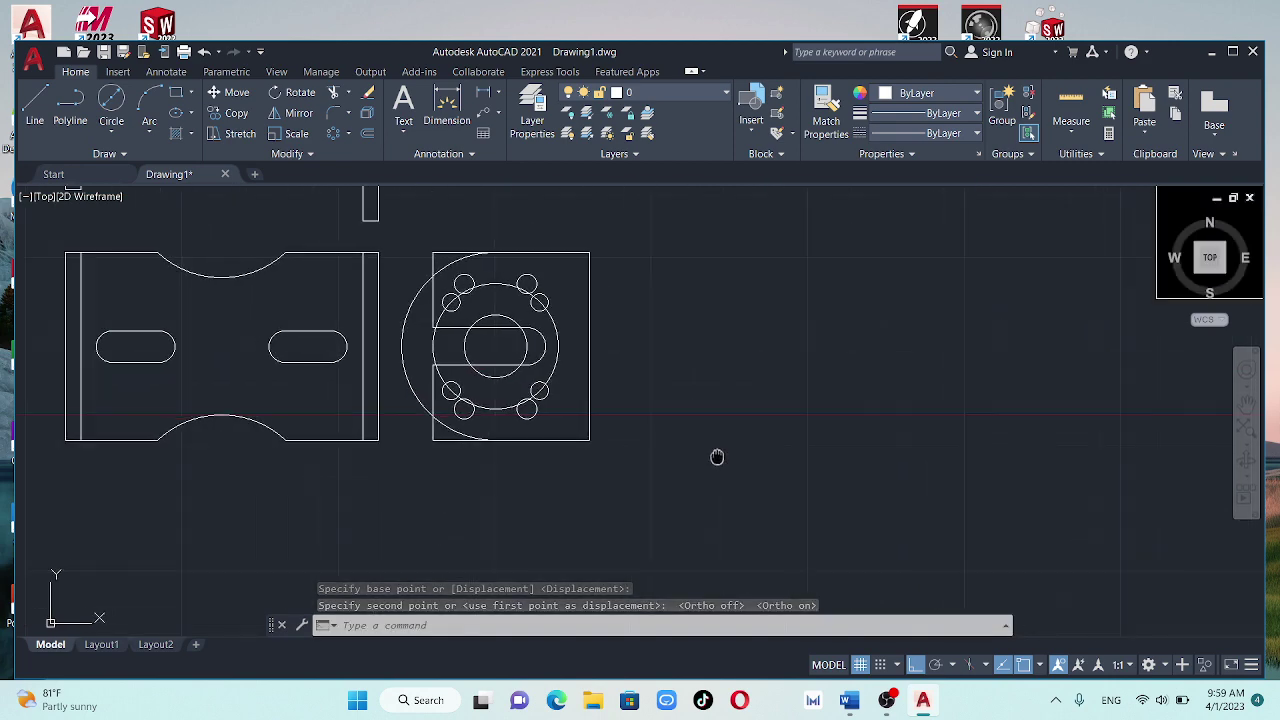
{"action": "middle_click_drag", "start_coordinate": [714, 457], "coordinate": [943, 457]}
{"action": "scroll", "coordinate": [934, 443], "scroll_direction": "down", "scroll_amount": 1}
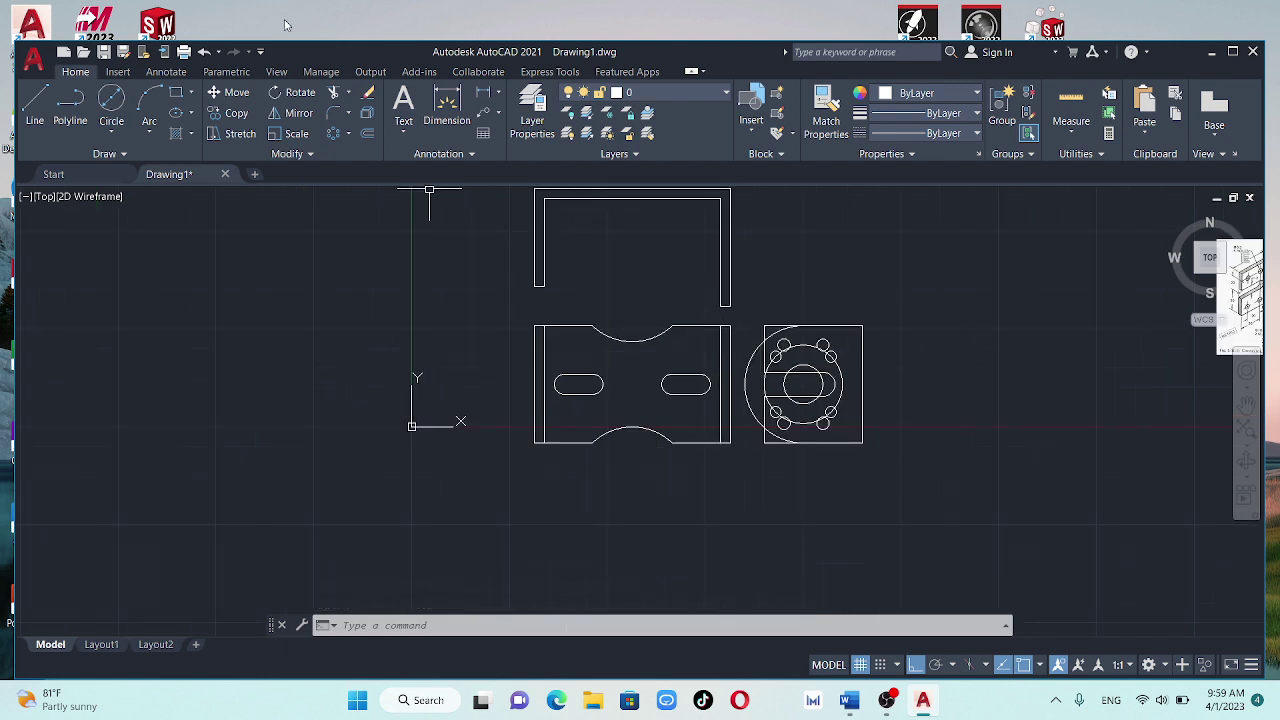
Draw vertical projection lines from both ends of the left slot up to the U-shape's top edge
{"action": "left_click", "coordinate": [27, 96]}
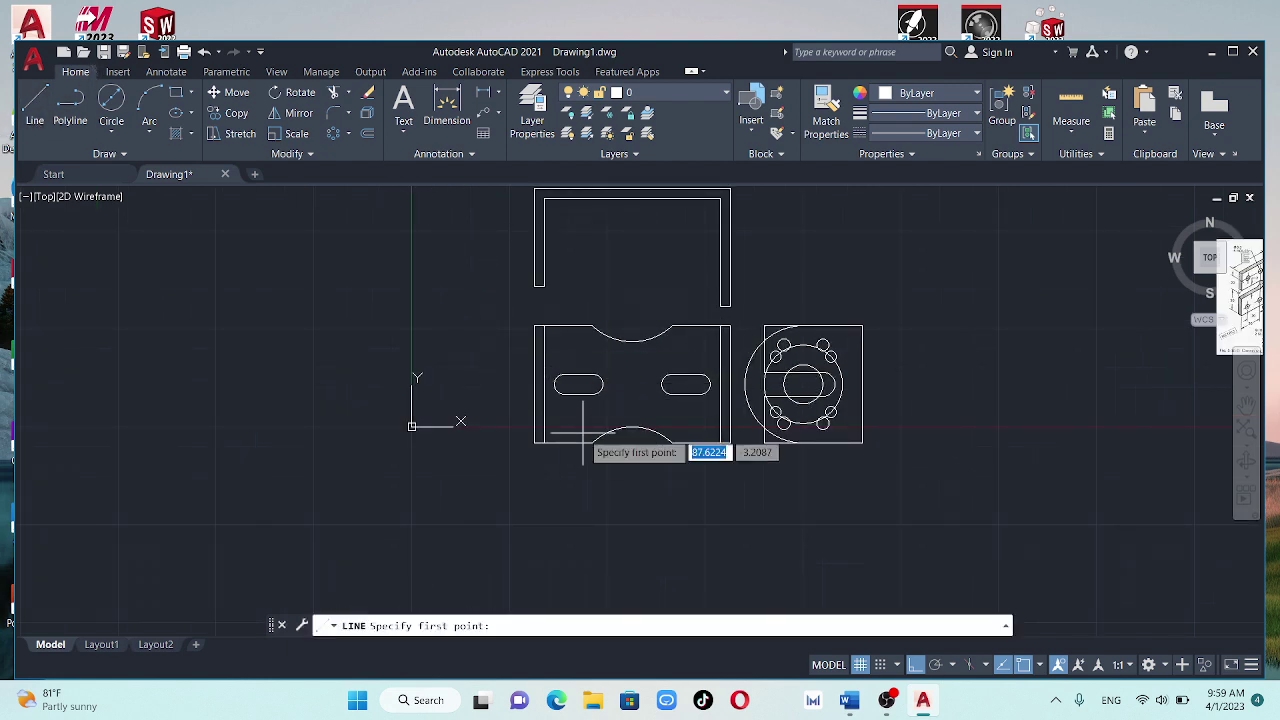
{"action": "left_click", "coordinate": [562, 384]}
{"action": "scroll", "coordinate": [552, 222], "scroll_direction": "up", "scroll_amount": 3}
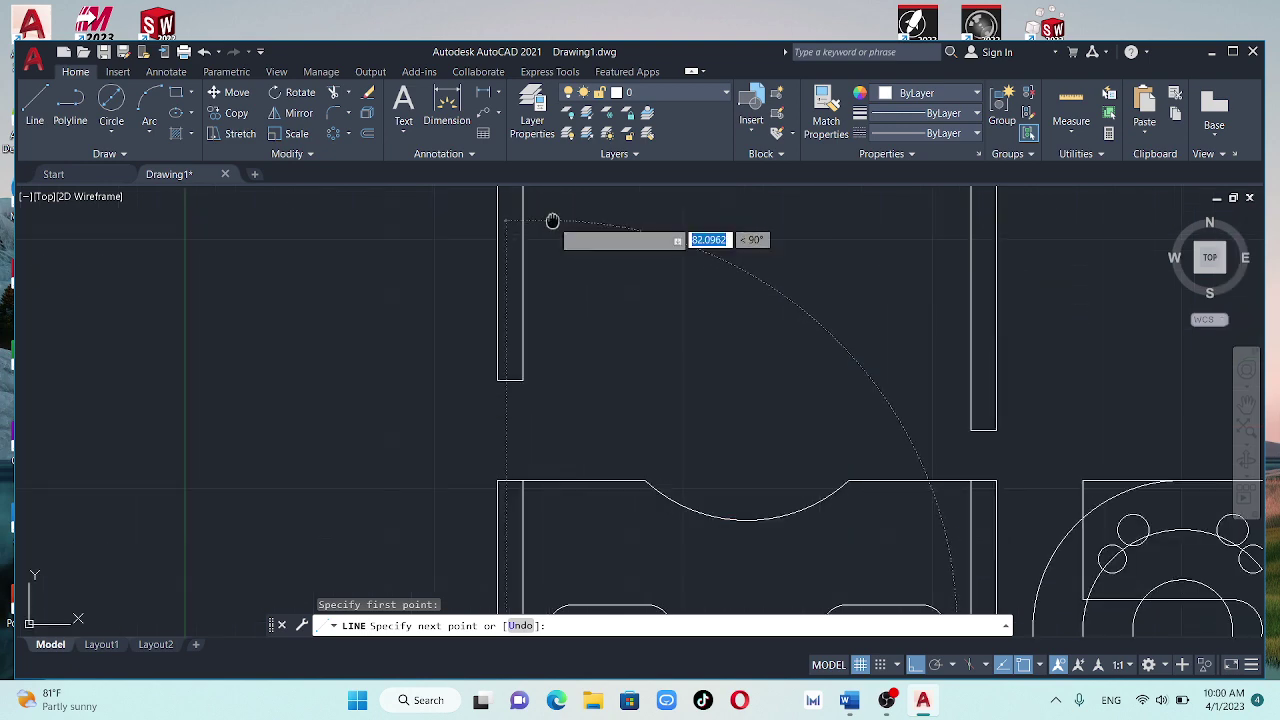
{"action": "middle_click_drag", "start_coordinate": [552, 220], "coordinate": [545, 262]}
{"action": "scroll", "coordinate": [540, 263], "scroll_direction": "down", "scroll_amount": 2}
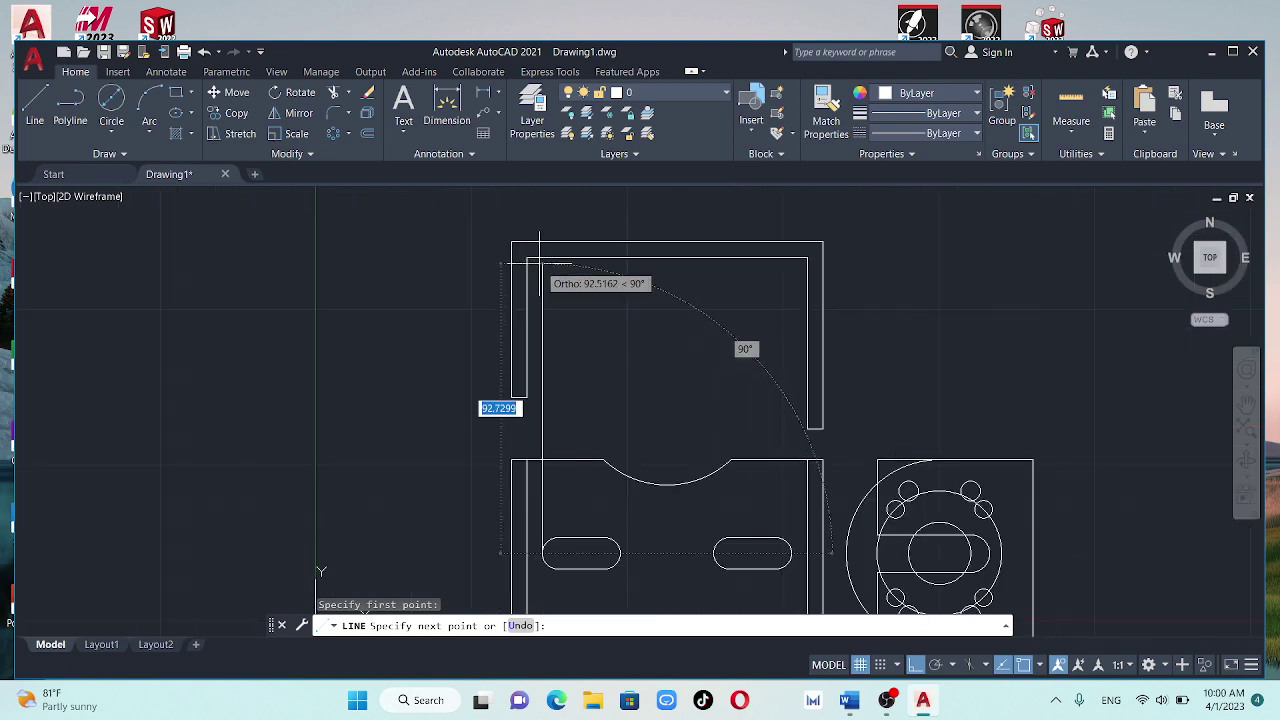
{"action": "left_click", "coordinate": [541, 244]}
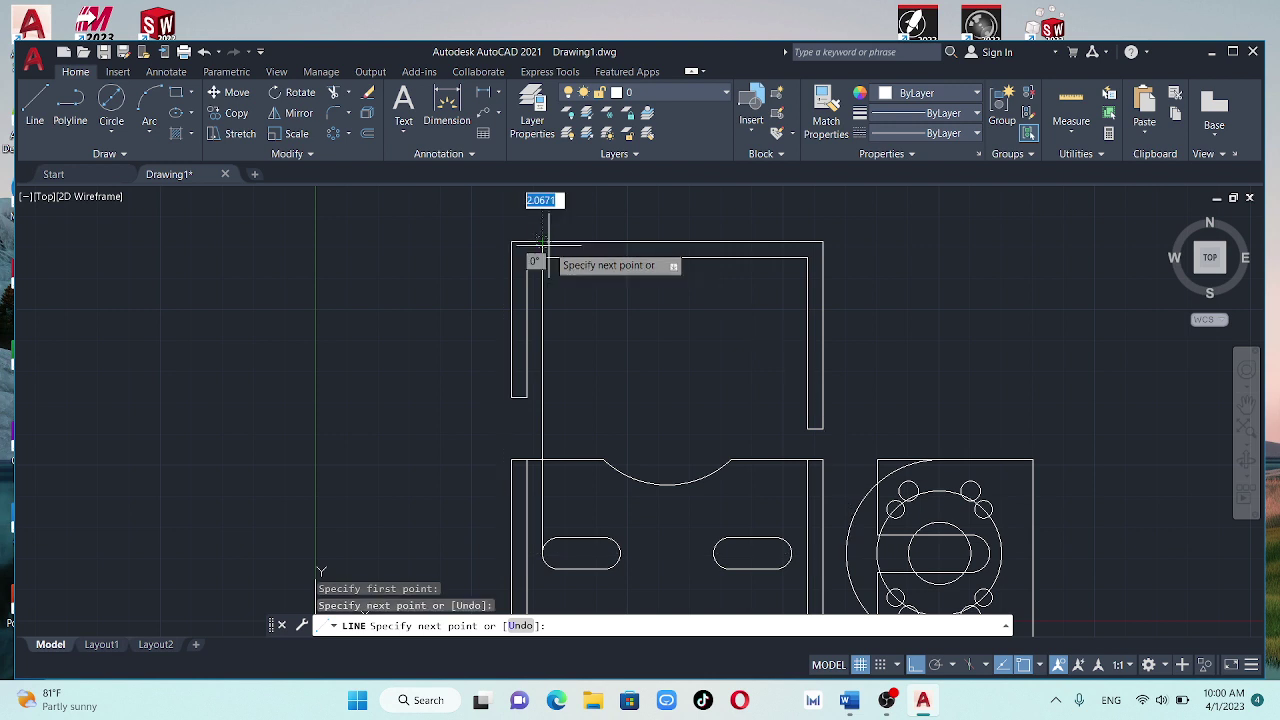
{"action": "key", "text": "Escape"}
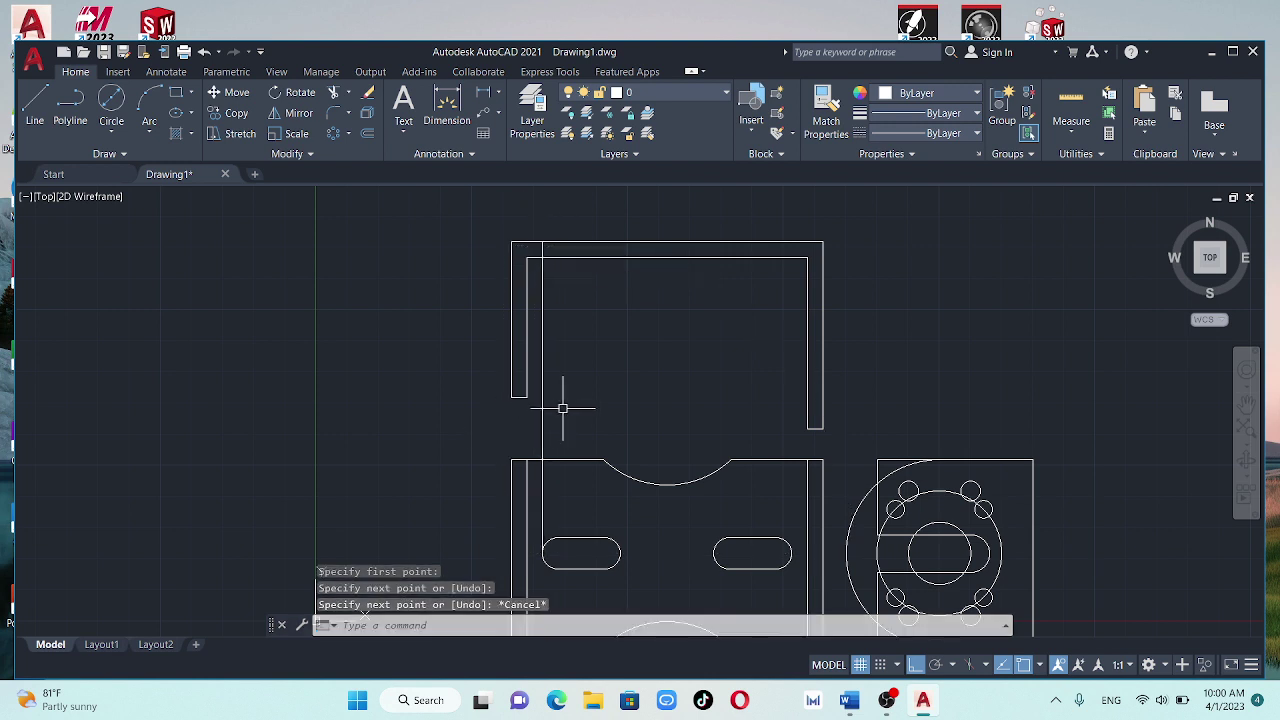
{"action": "scroll", "coordinate": [563, 408], "scroll_direction": "down", "scroll_amount": 2}
{"action": "type", "text": "l"}
{"action": "key", "text": "Return"}
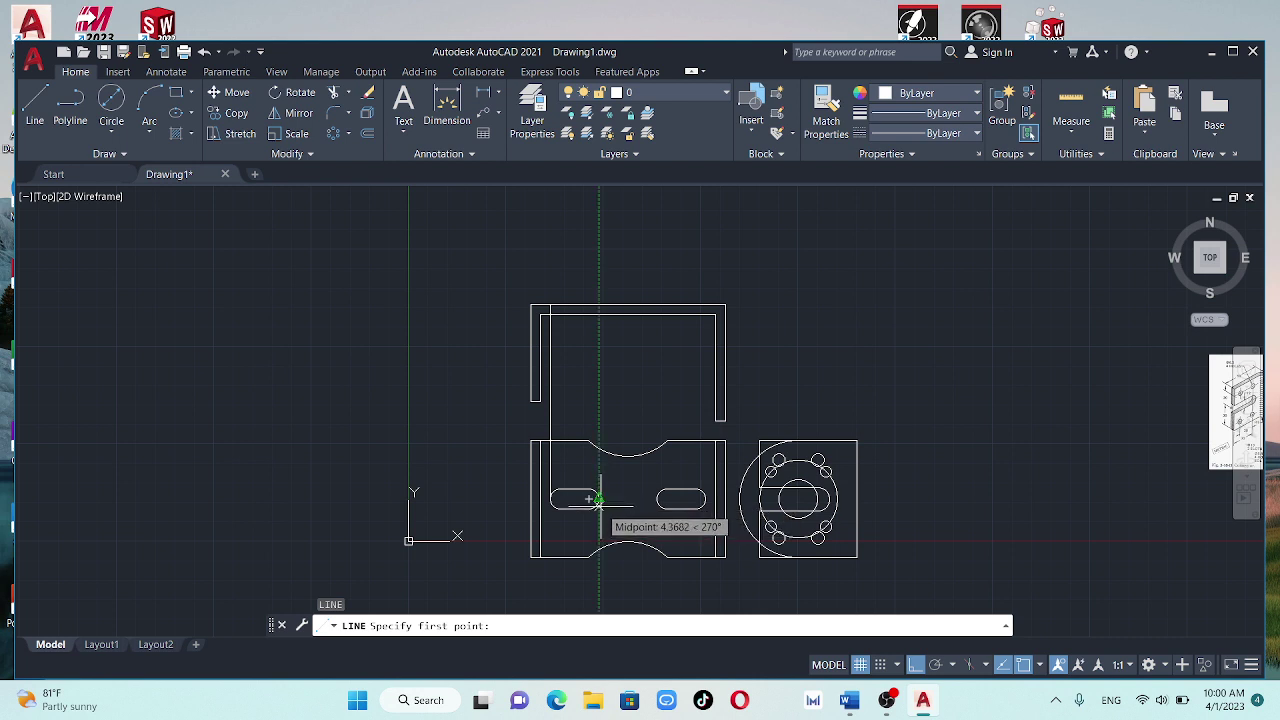
{"action": "left_click", "coordinate": [597, 498]}
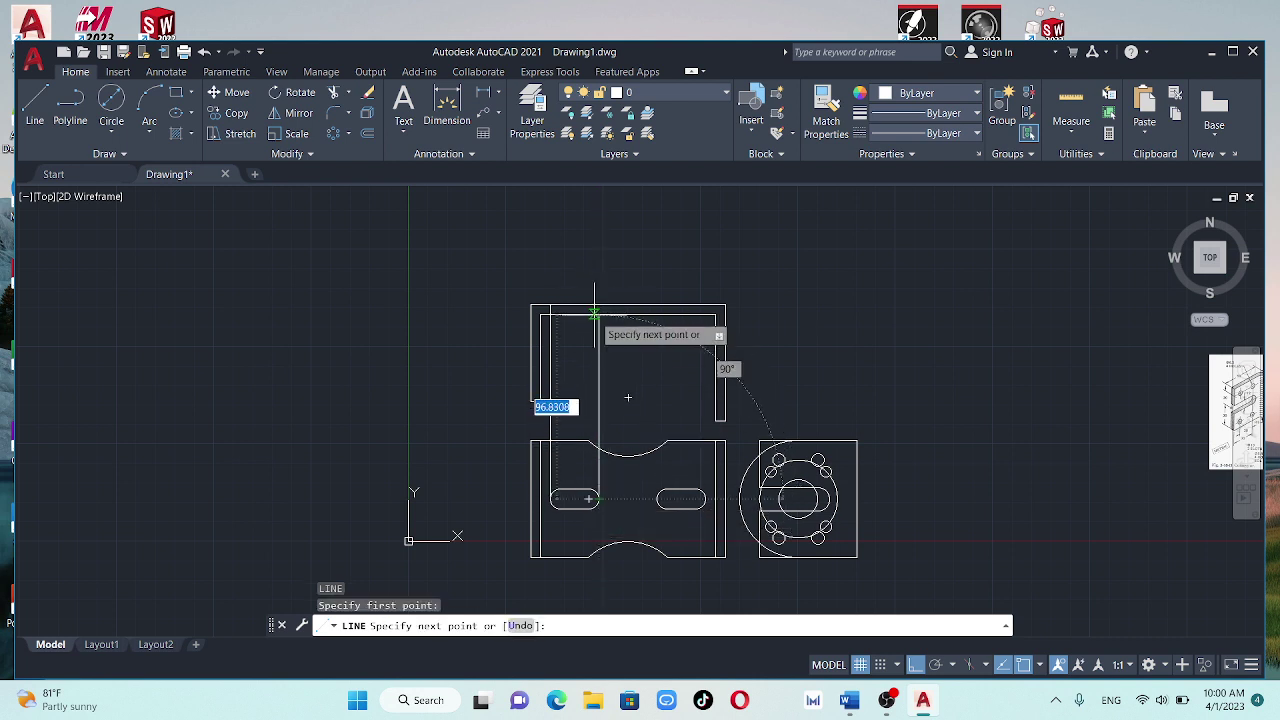
{"action": "left_click", "coordinate": [597, 305]}
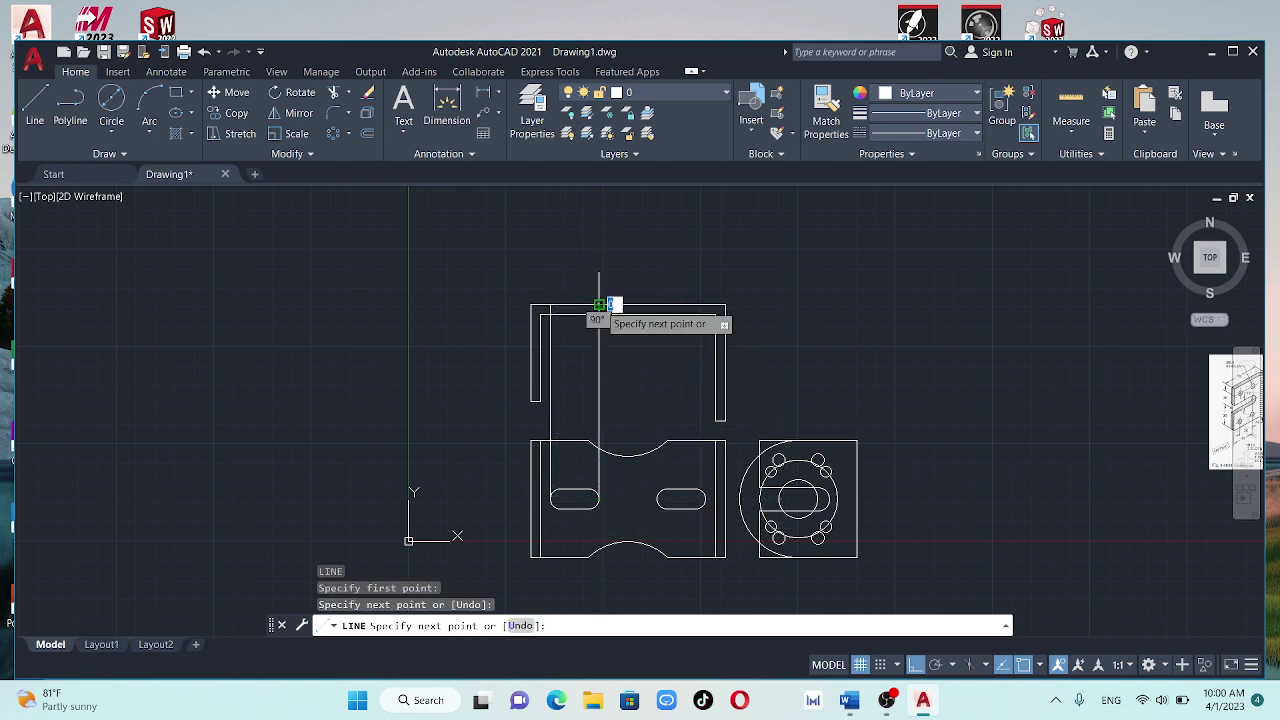
{"action": "key", "text": "Escape"}
Project the plate's top arc upward with a 35-unit line and a line from its right end
{"action": "key", "text": "Return"}
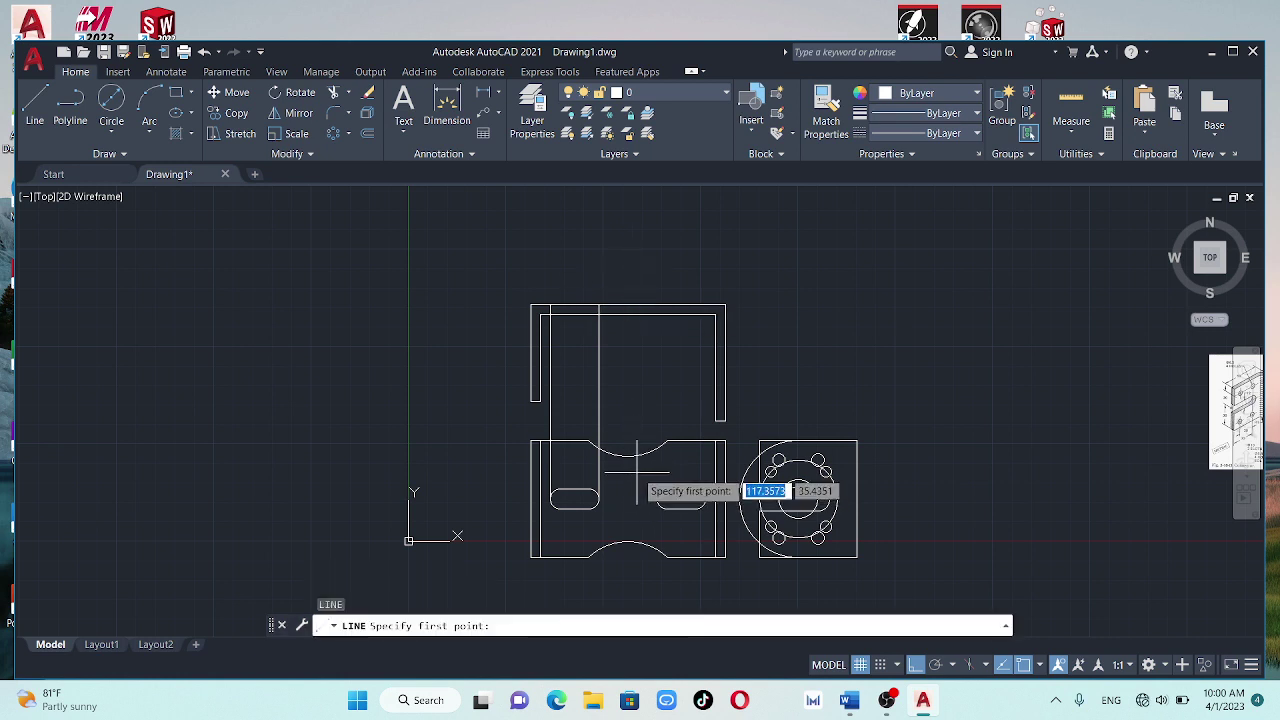
{"action": "left_click", "coordinate": [588, 443]}
{"action": "type", "text": "35"}
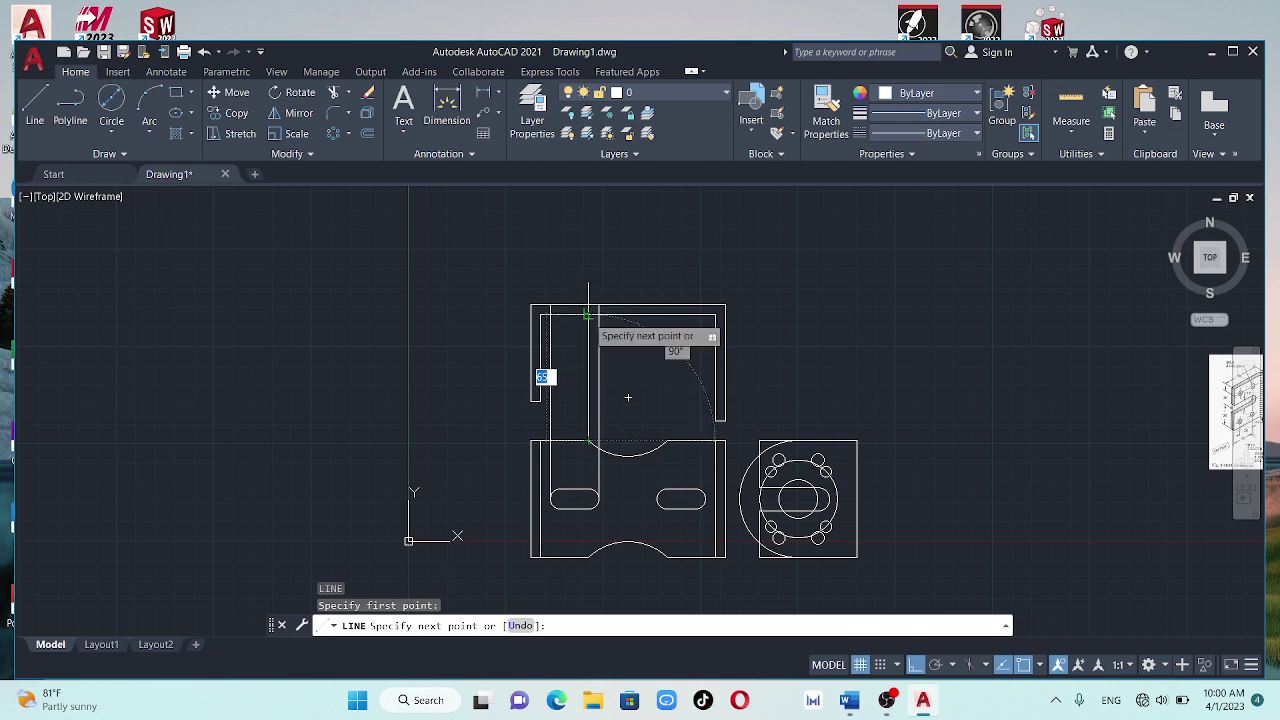
{"action": "key", "text": "Return"}
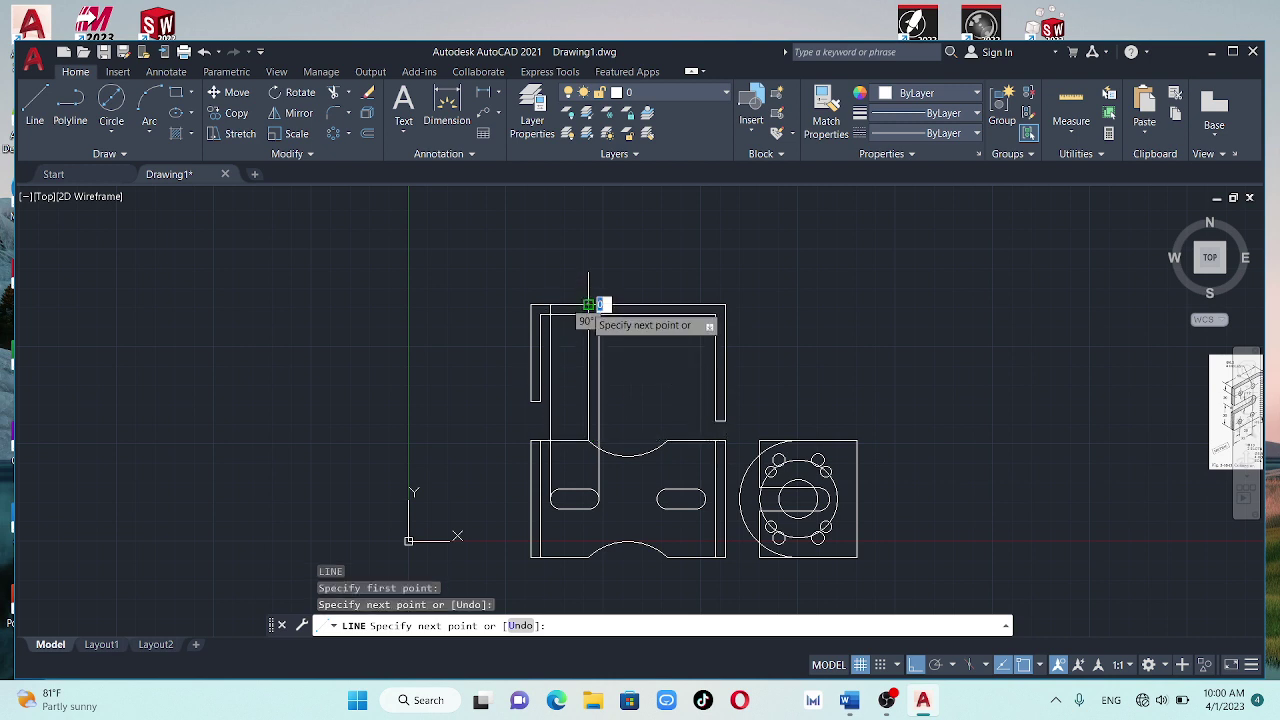
{"action": "key", "text": "Escape"}
{"action": "key", "text": "Return"}
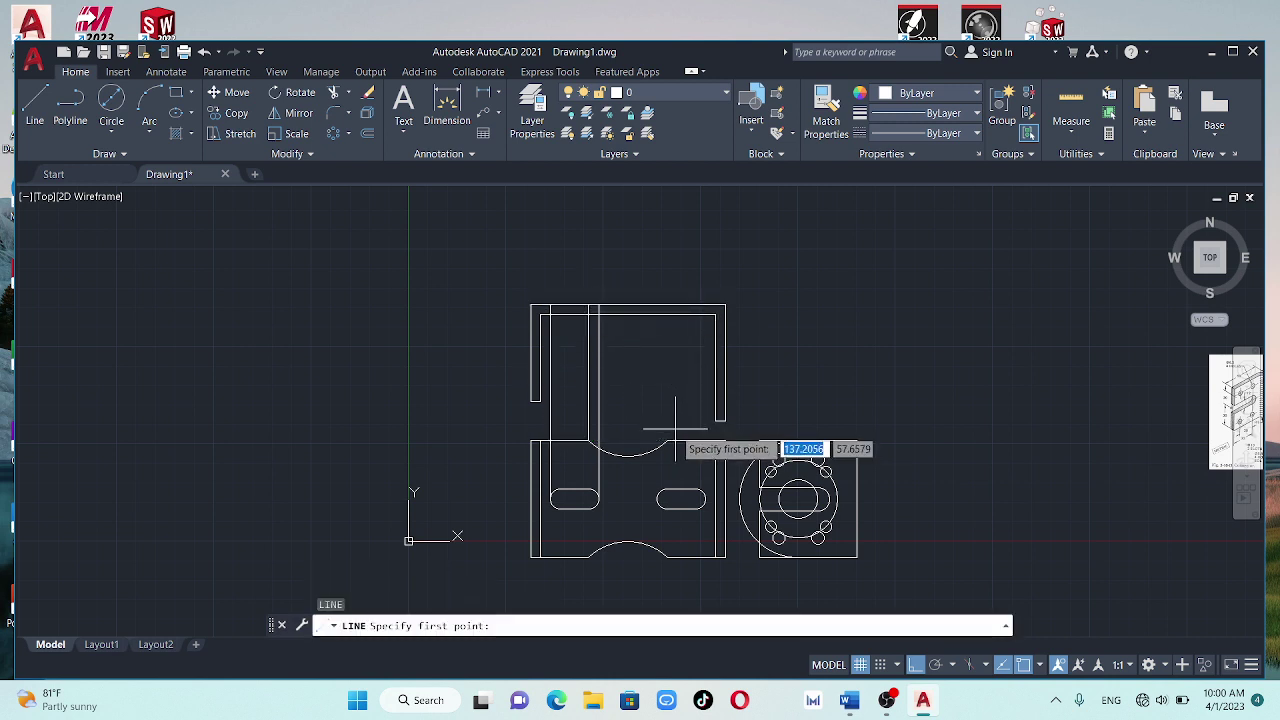
{"action": "left_click", "coordinate": [667, 440]}
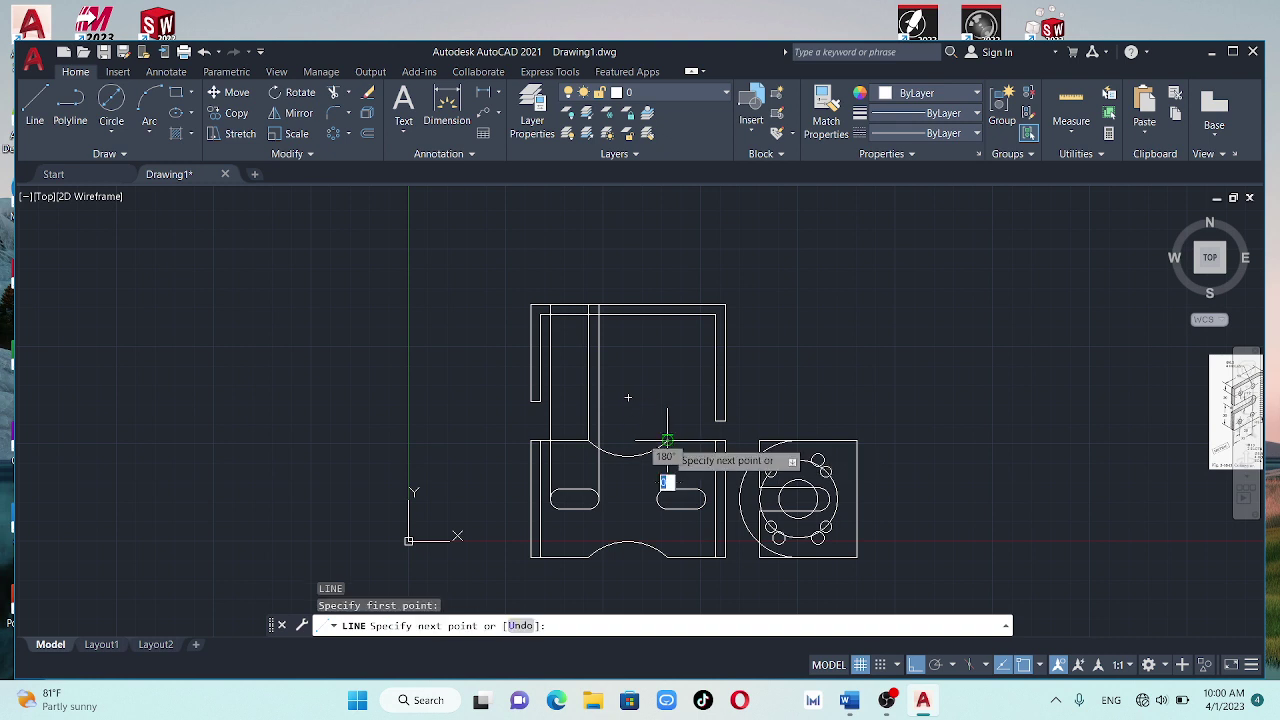
{"action": "left_click", "coordinate": [665, 308]}
{"action": "key", "text": "Return"}
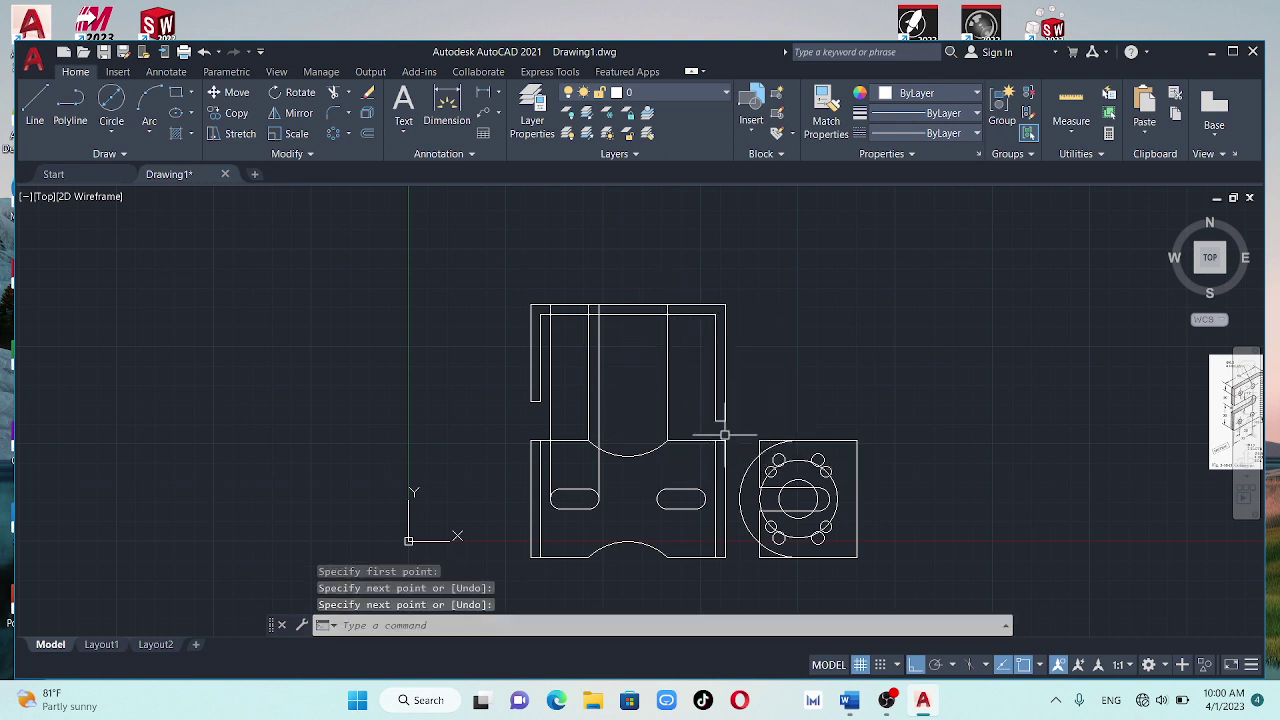
Draw vertical projection lines from both ends of the right slot up to the U-shape's top edge
{"action": "key", "text": "Return"}
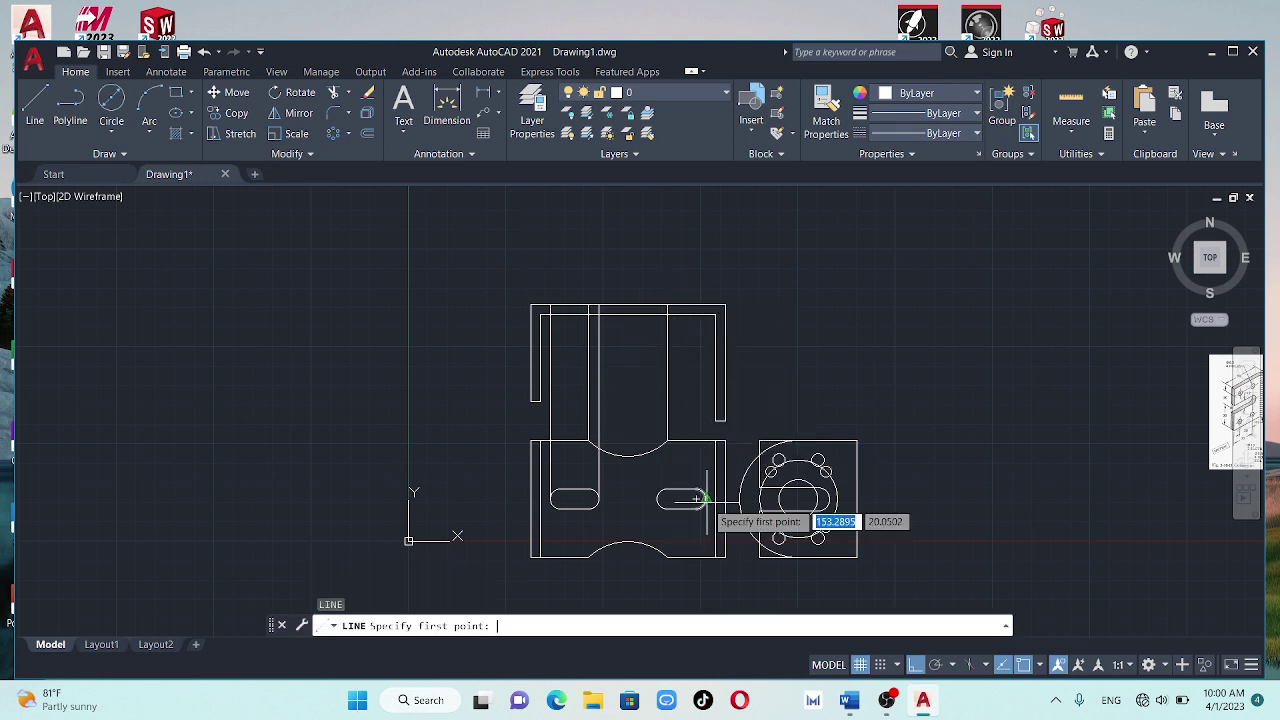
{"action": "left_click", "coordinate": [705, 498]}
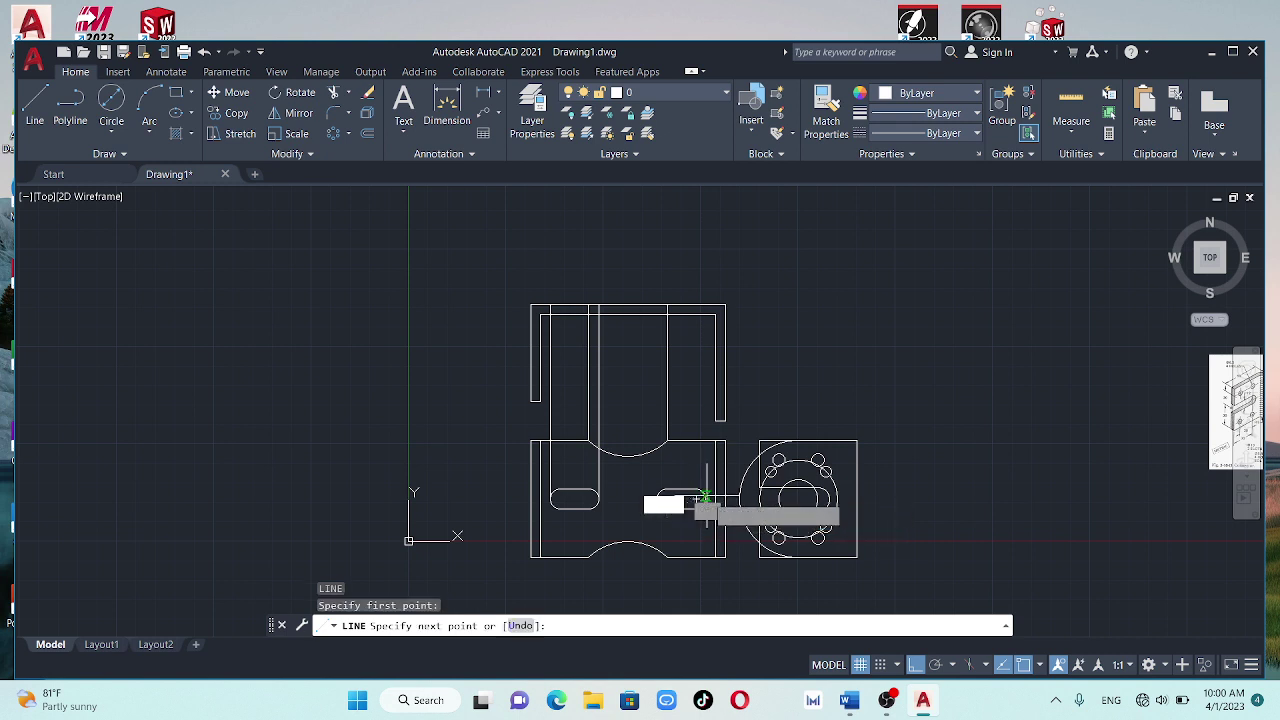
{"action": "left_click", "coordinate": [705, 304]}
{"action": "key", "text": "Return"}
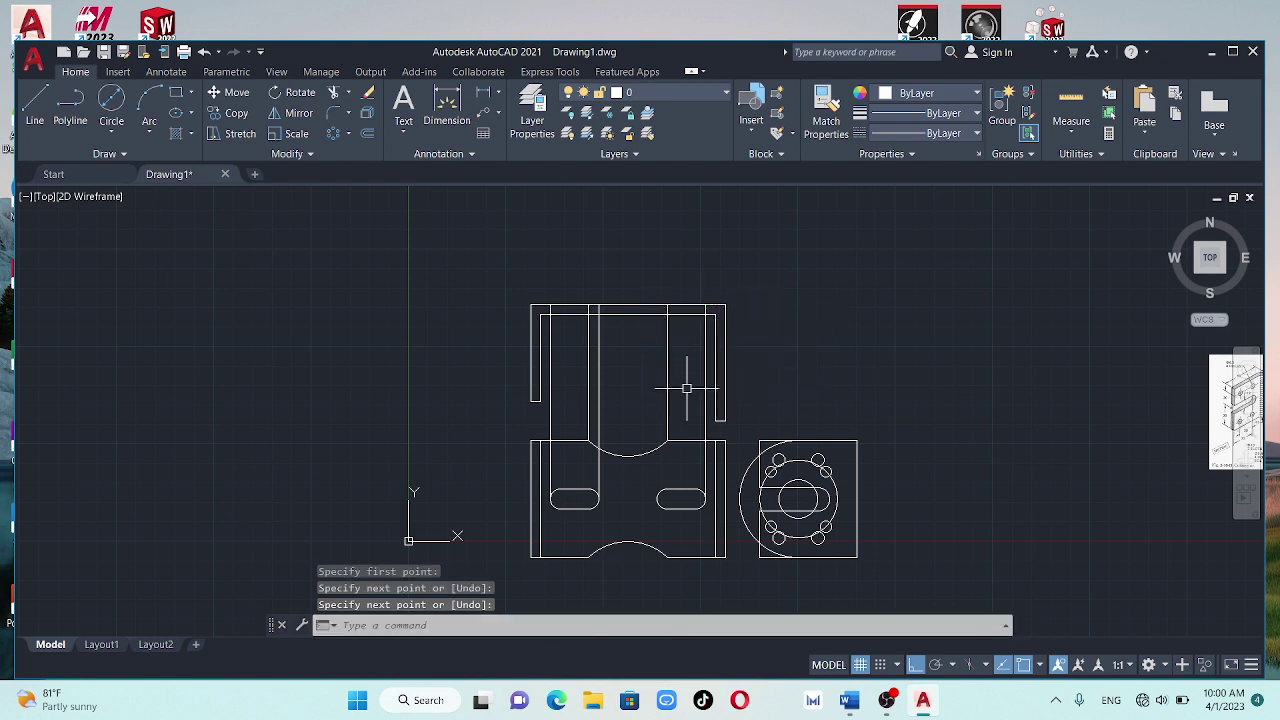
{"action": "key", "text": "Return"}
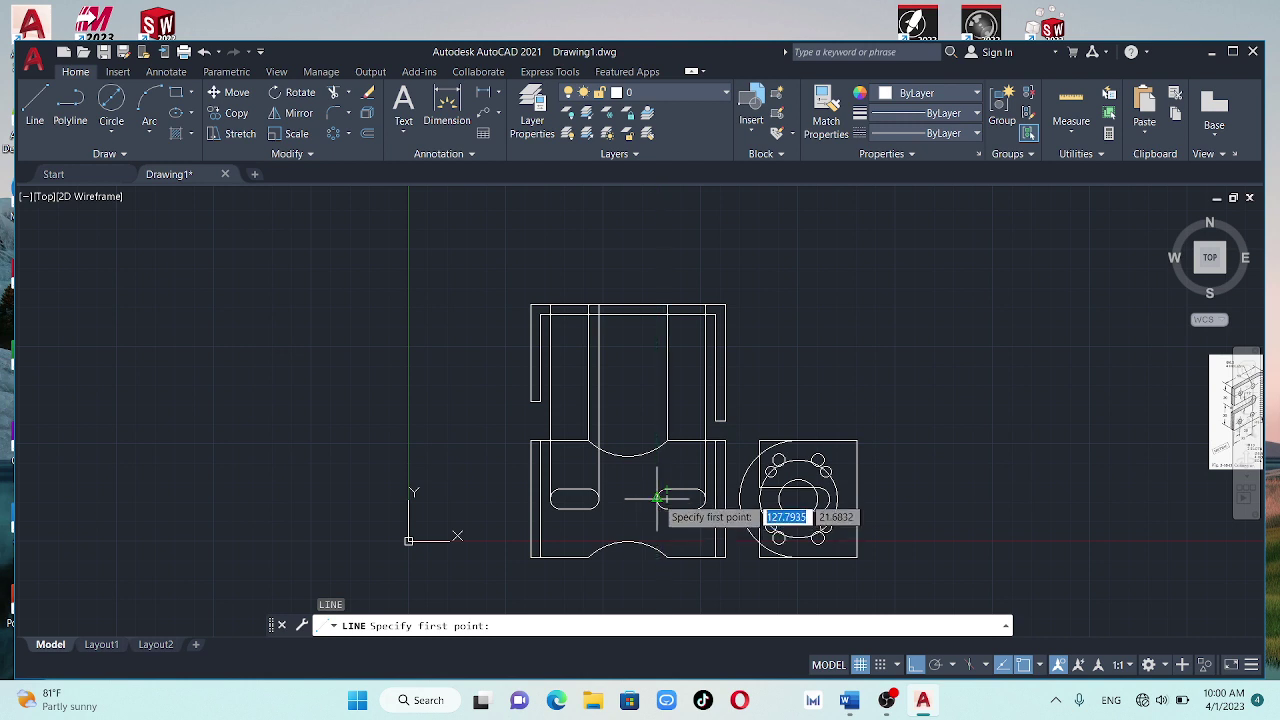
{"action": "left_click", "coordinate": [659, 497]}
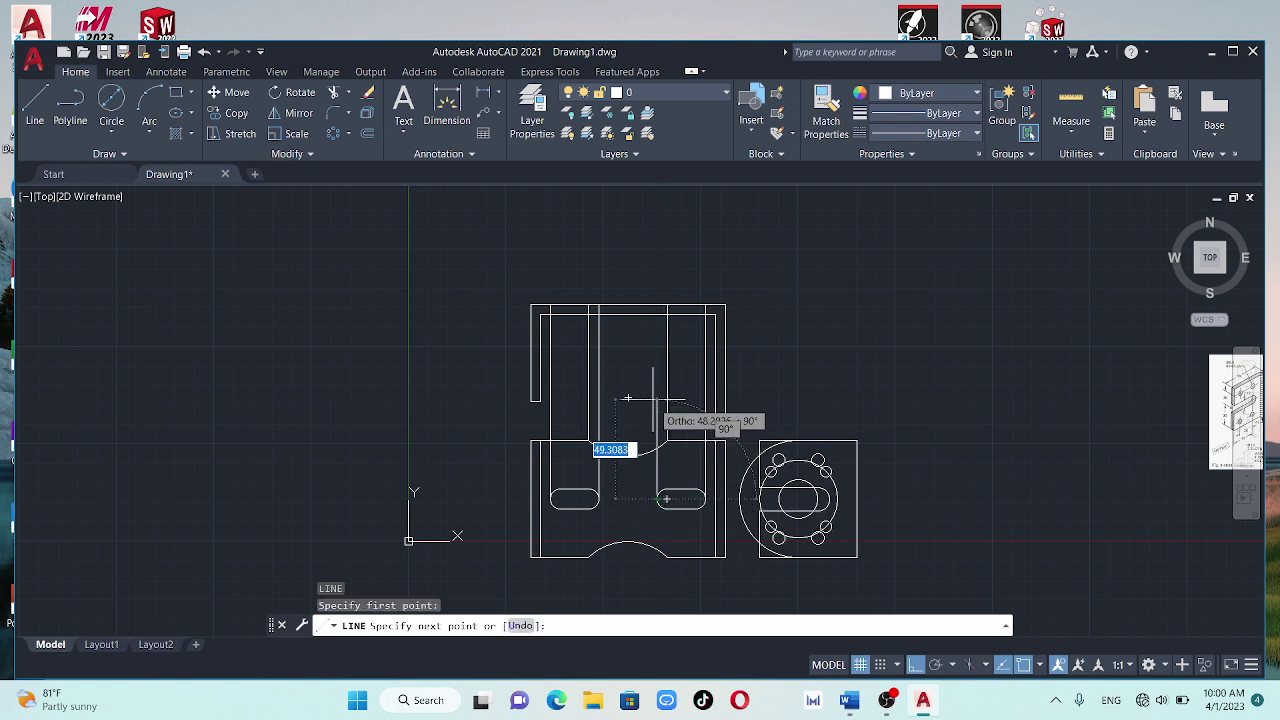
{"action": "type", "text": "100"}
{"action": "left_click", "coordinate": [656, 305]}
{"action": "key", "text": "Return"}
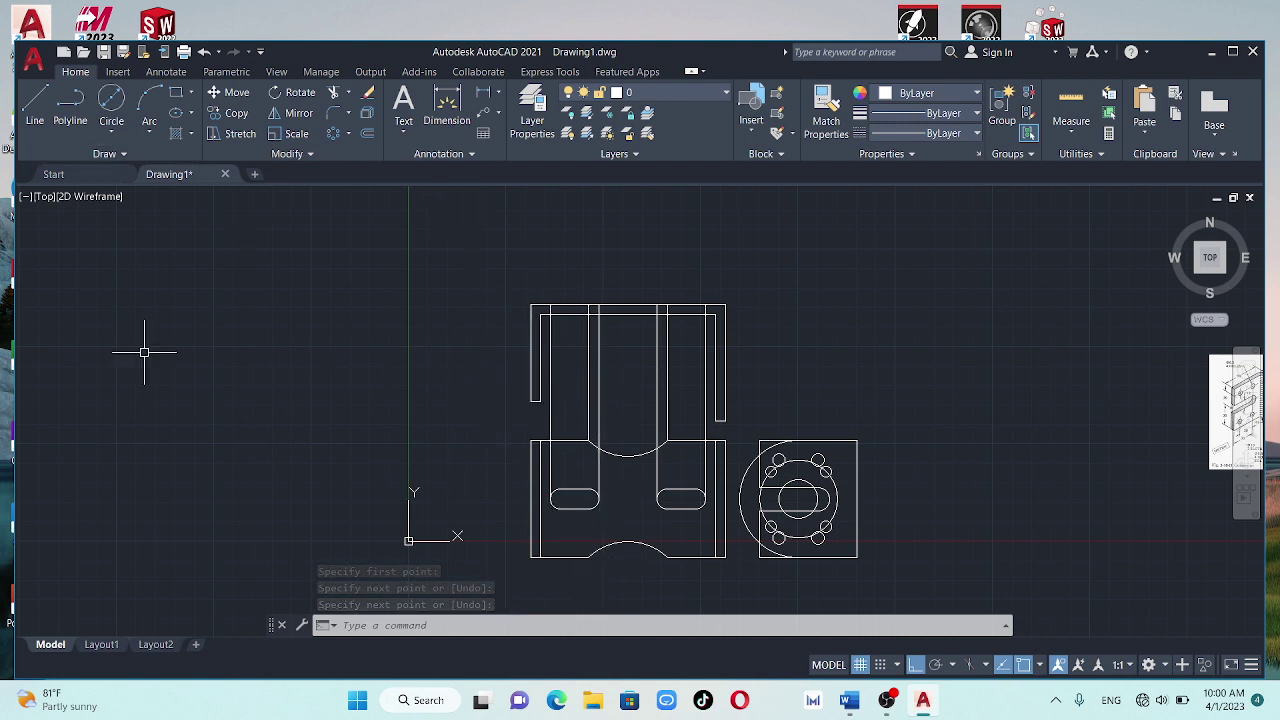
Fence-trim the projection lines crossing the gap between the U-shaped top view and the front view
{"action": "left_click", "coordinate": [335, 93]}
{"action": "scroll", "coordinate": [649, 466], "scroll_direction": "up", "scroll_amount": 2}
{"action": "scroll", "coordinate": [646, 468], "scroll_direction": "up", "scroll_amount": 2}
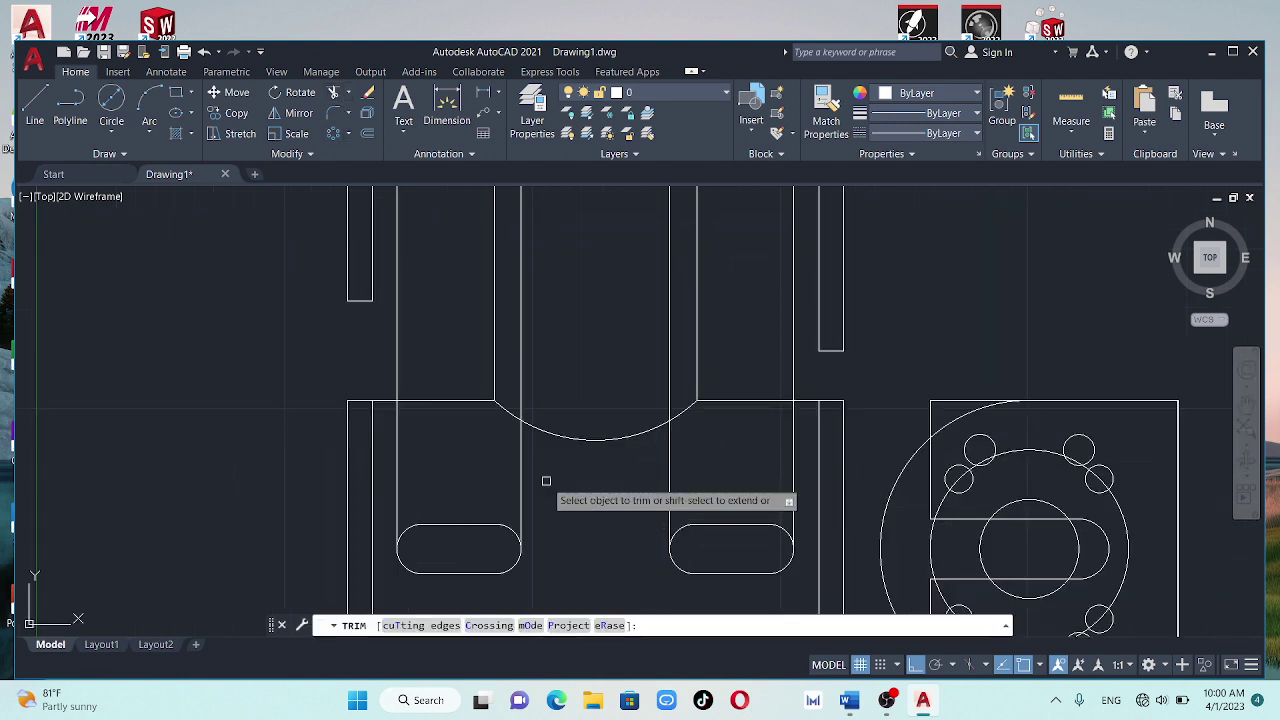
{"action": "left_click", "coordinate": [396, 470]}
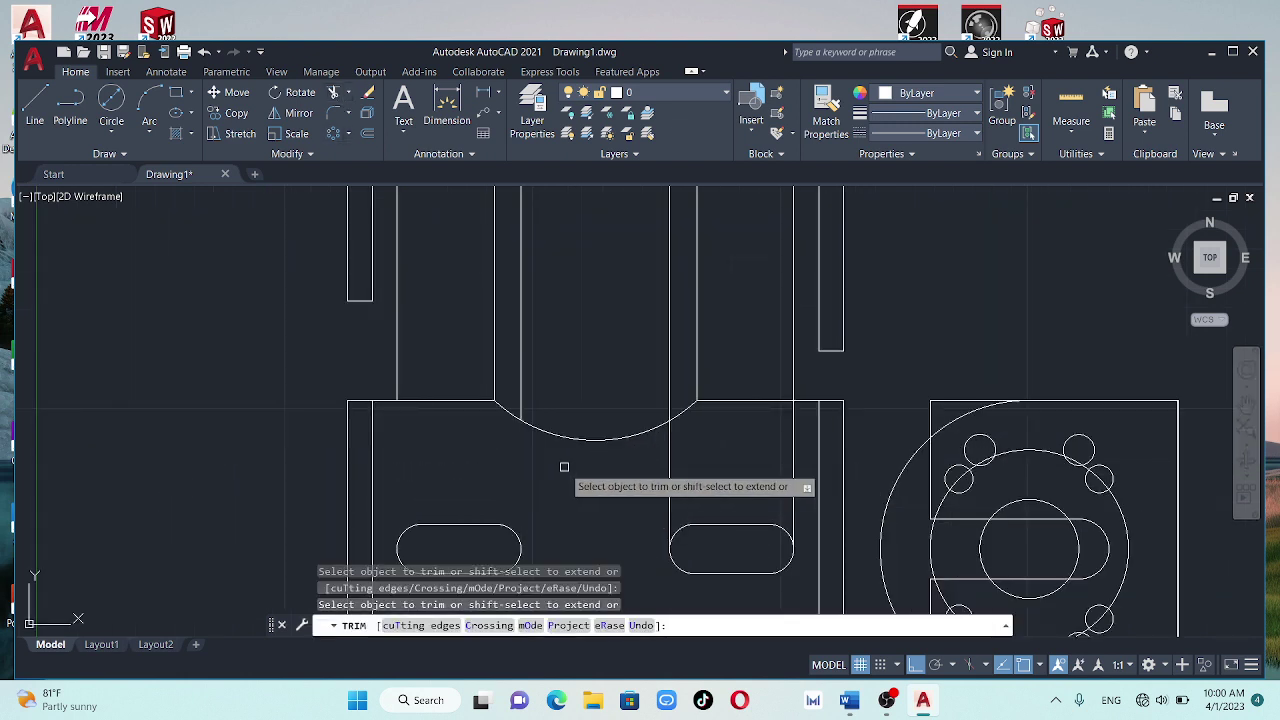
{"action": "left_click", "coordinate": [588, 470]}
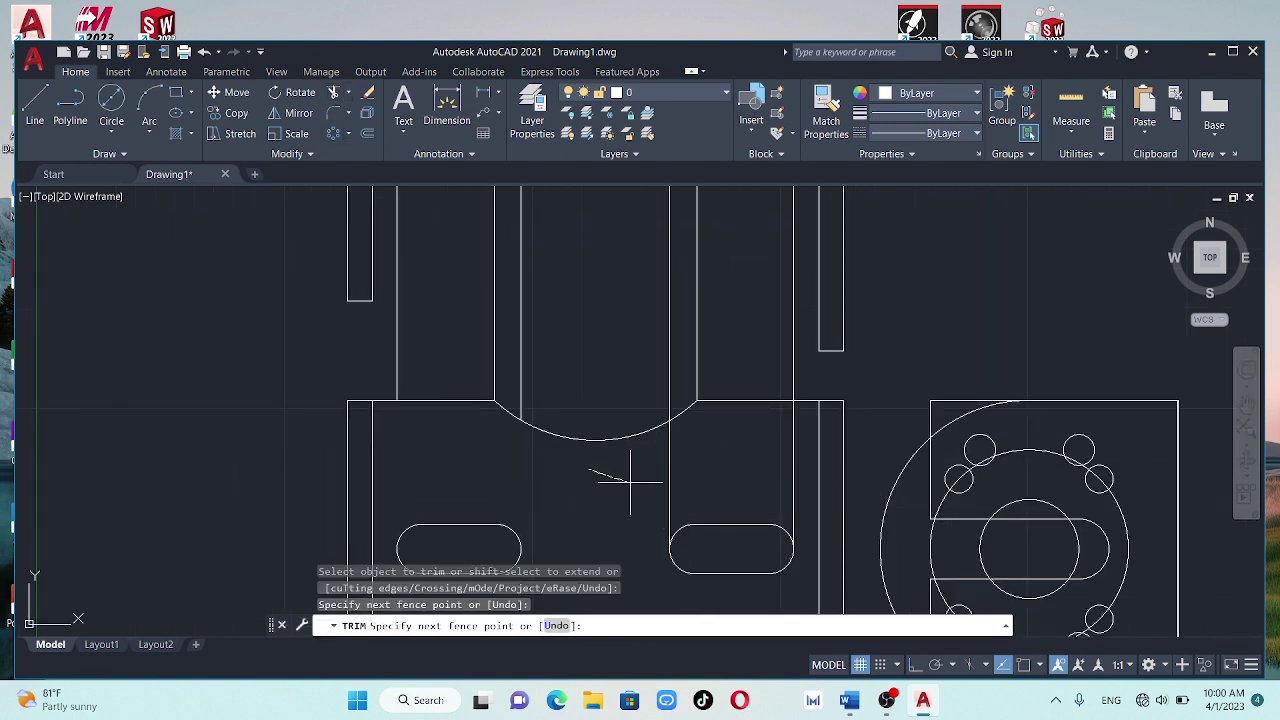
{"action": "left_click", "coordinate": [800, 495]}
{"action": "key", "text": "Return"}
{"action": "scroll", "coordinate": [531, 365], "scroll_direction": "down", "scroll_amount": 3}
{"action": "scroll", "coordinate": [531, 351], "scroll_direction": "down", "scroll_amount": 2}
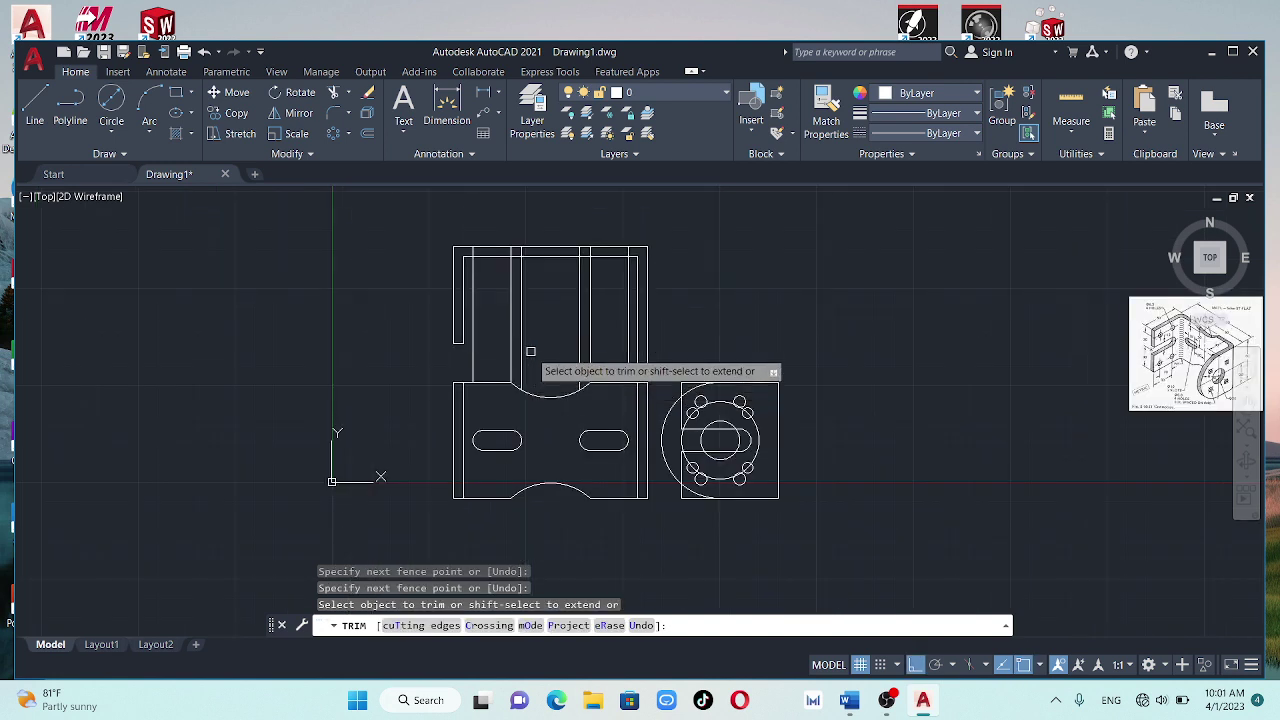
{"action": "left_click", "coordinate": [443, 357]}
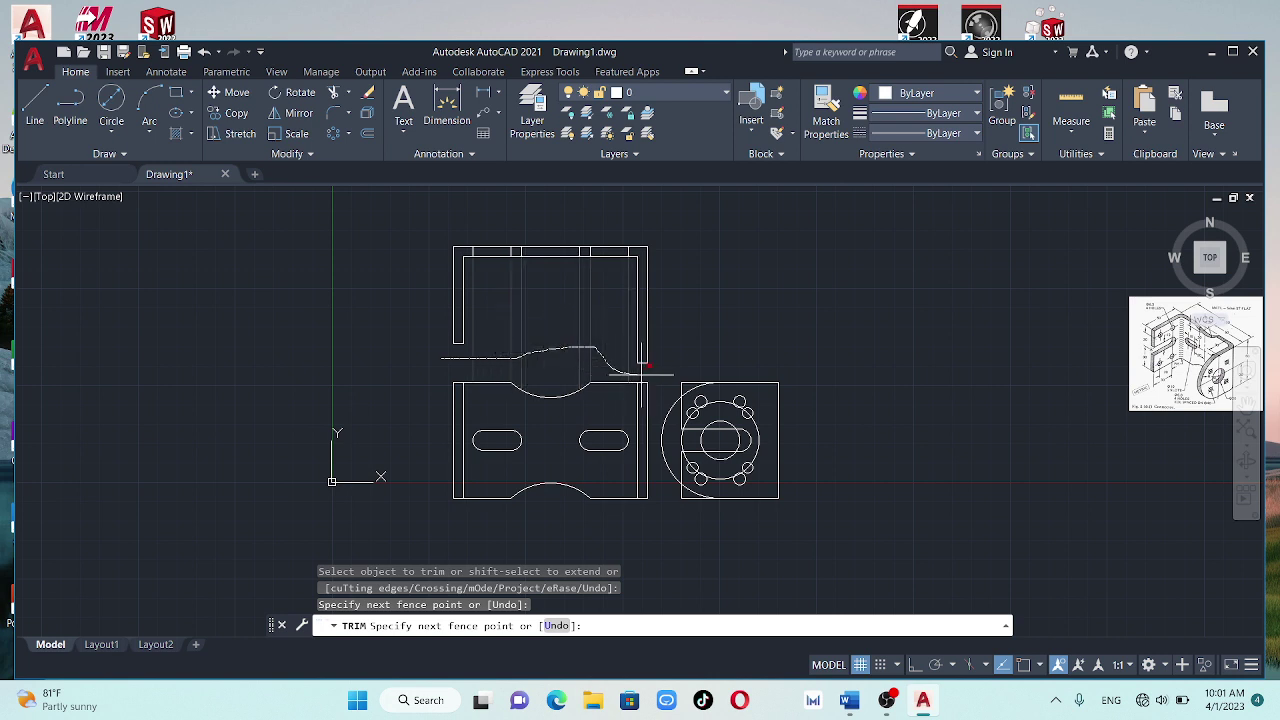
{"action": "left_click", "coordinate": [737, 373]}
{"action": "key", "text": "Return"}
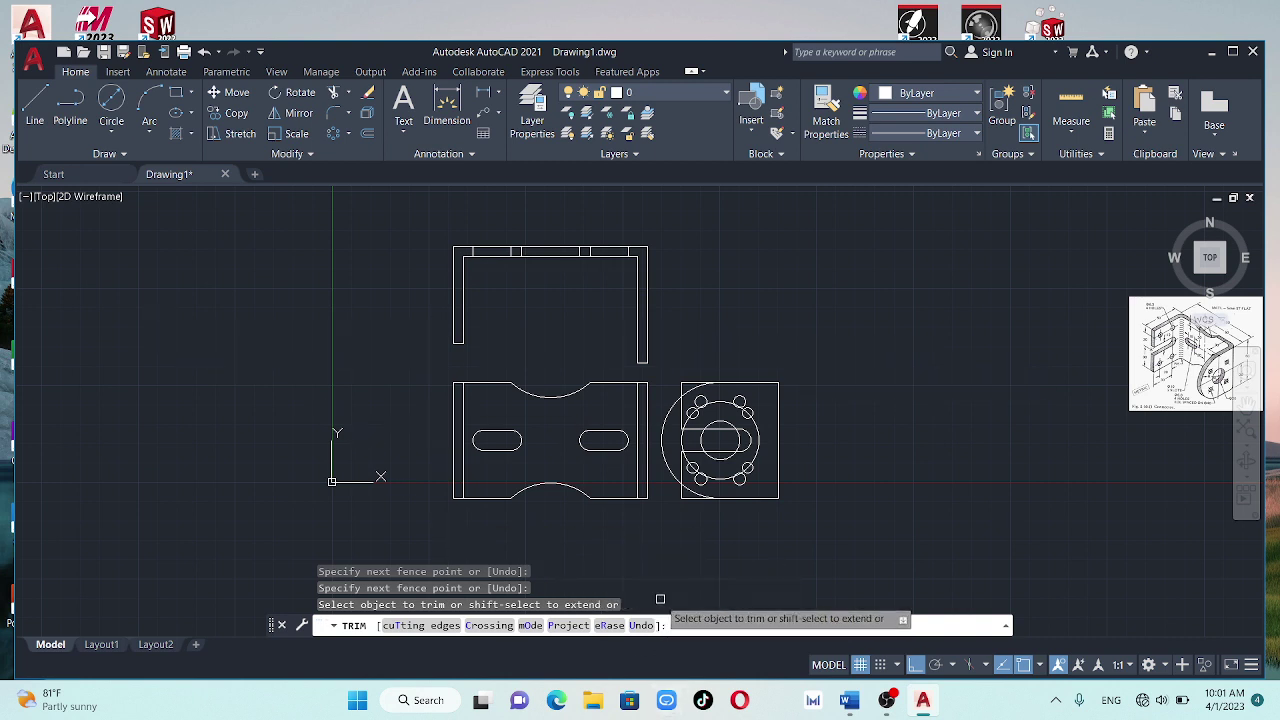
Draw a horizontal projection line from the upper-left bolt hole leftward past the front view
{"action": "left_click", "coordinate": [37, 93]}
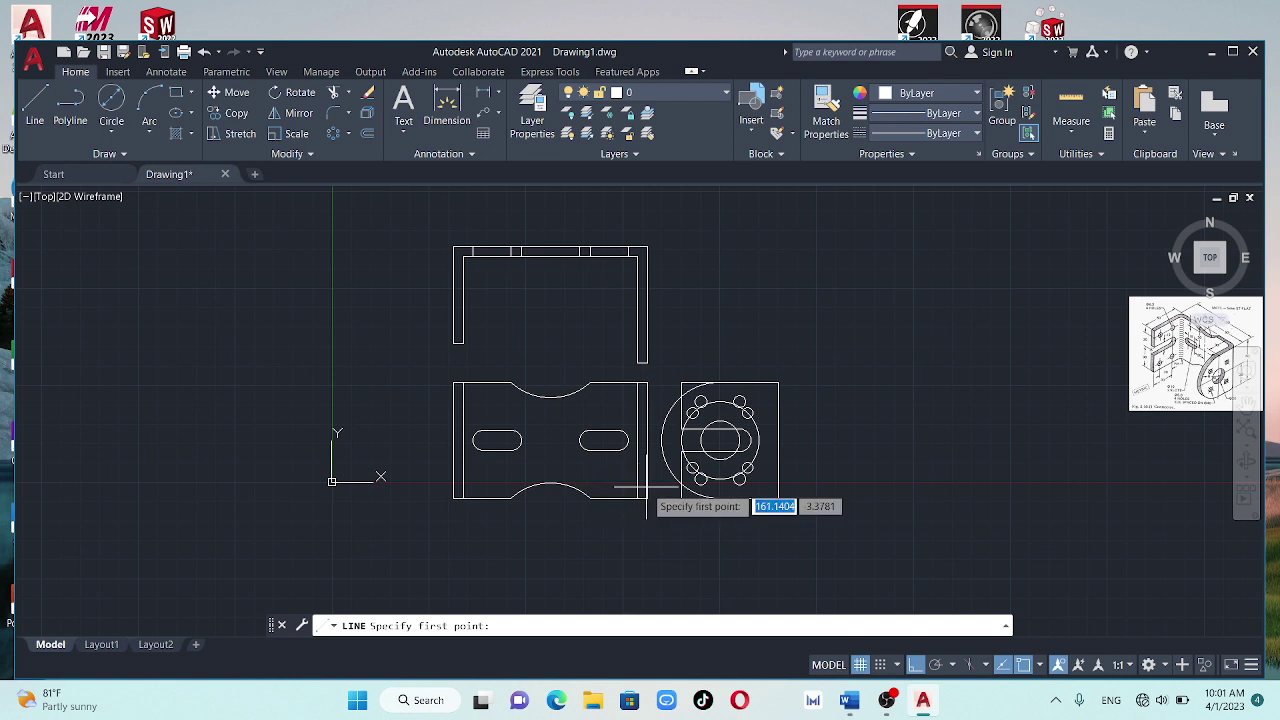
{"action": "left_click", "coordinate": [700, 397]}
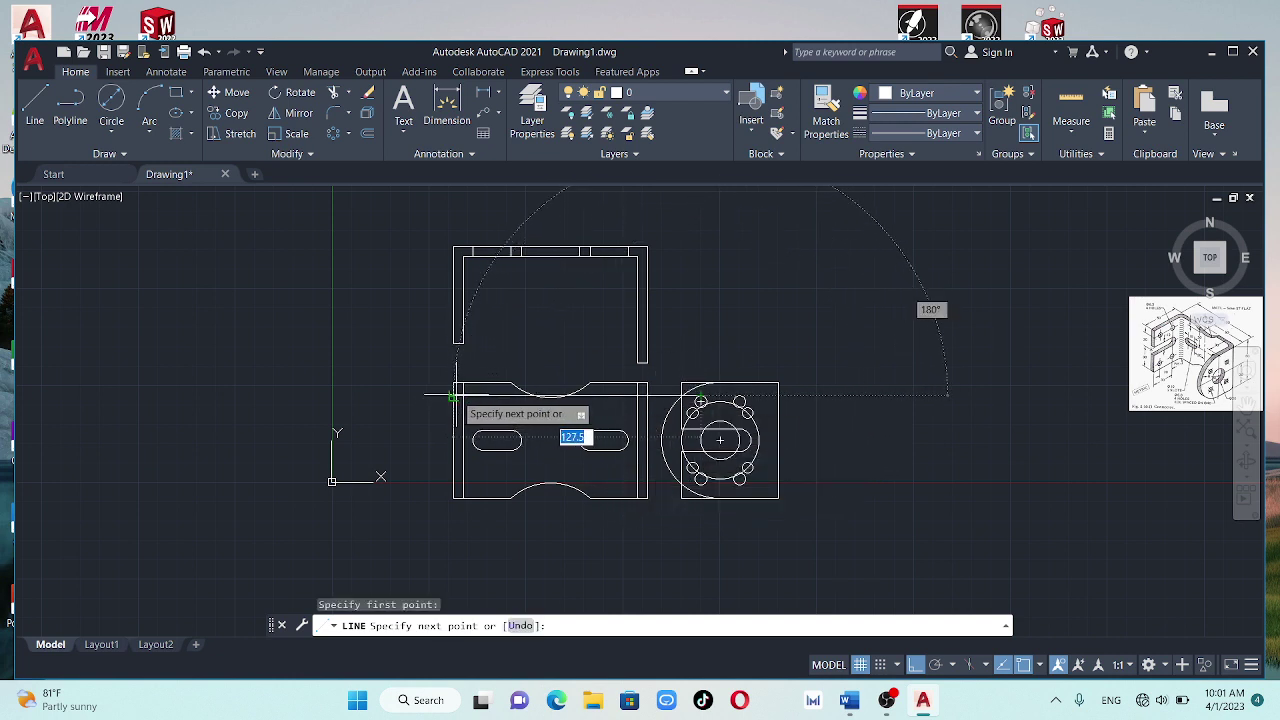
{"action": "key", "text": "Escape"}
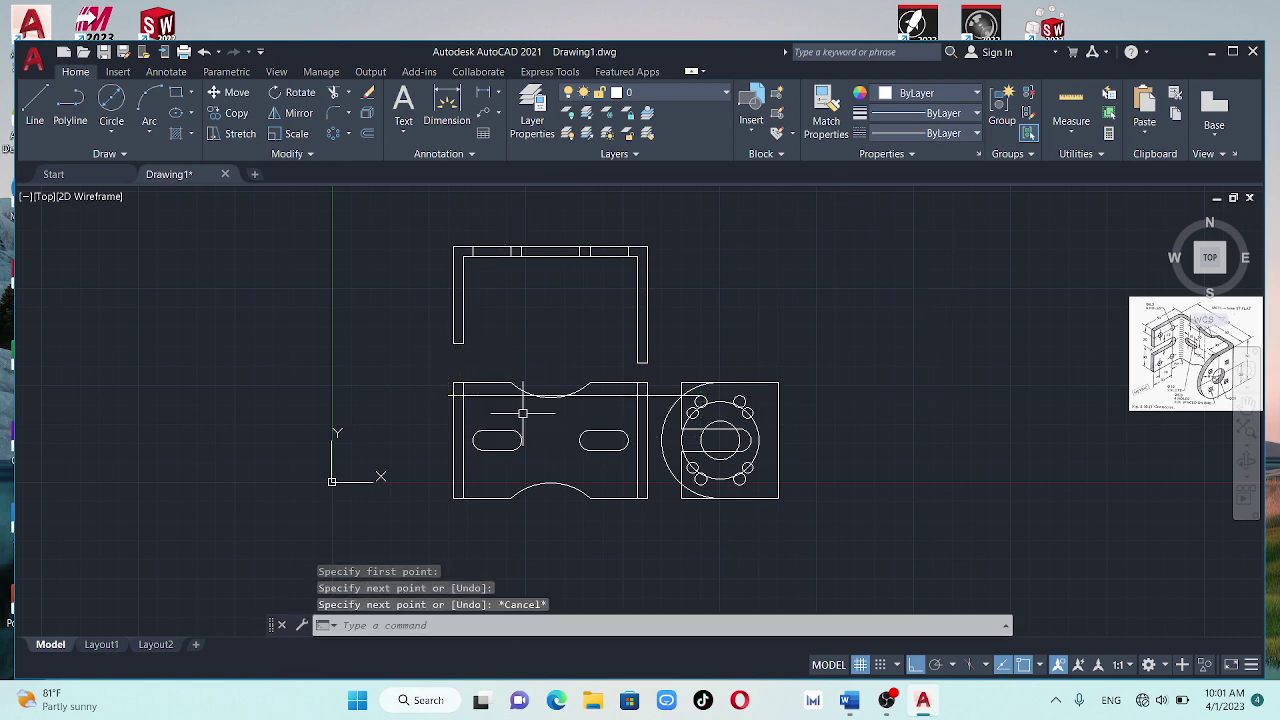
{"action": "scroll", "coordinate": [690, 208], "scroll_direction": "up", "scroll_amount": 2}
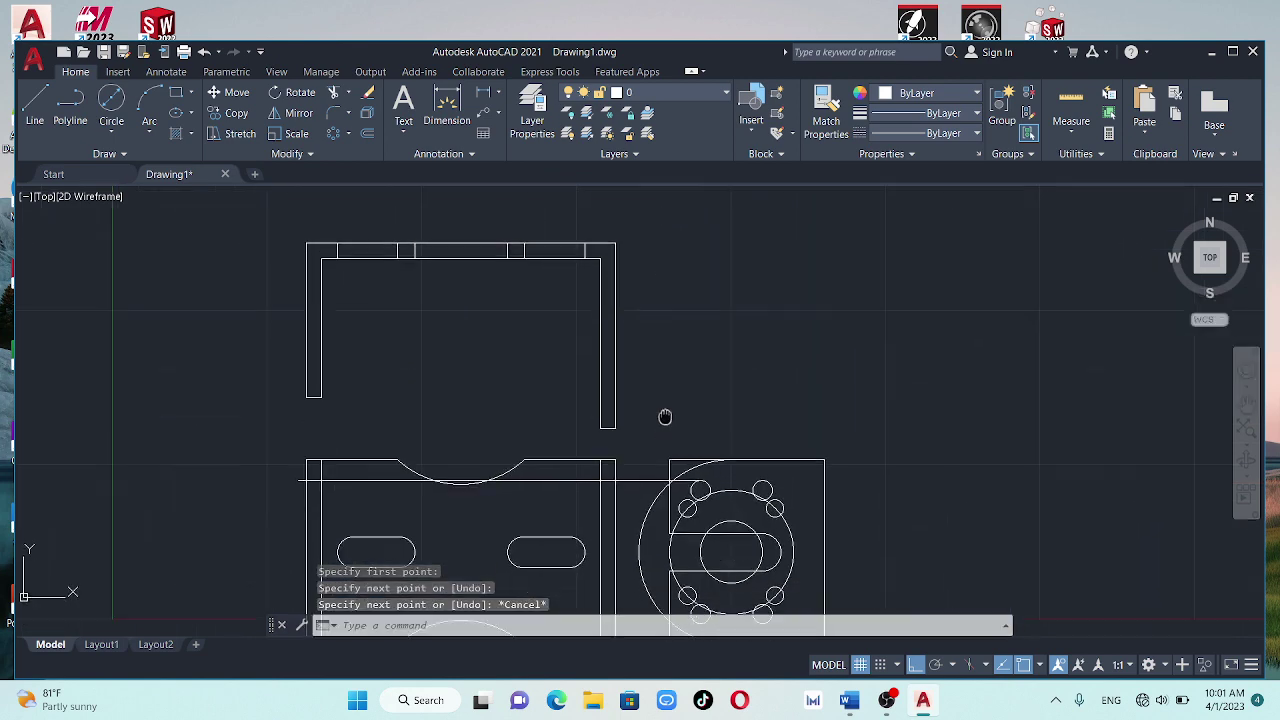
{"action": "middle_click_drag", "start_coordinate": [666, 417], "coordinate": [694, 263]}
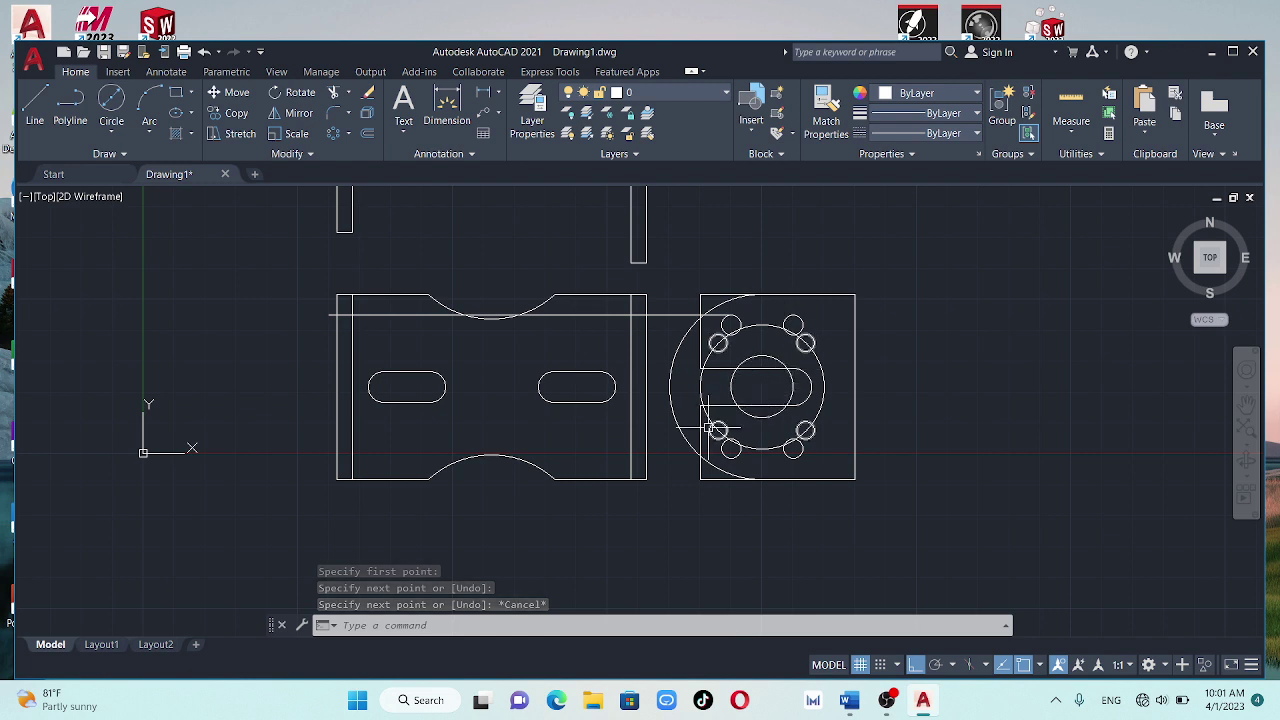
{"action": "key", "text": "Return"}
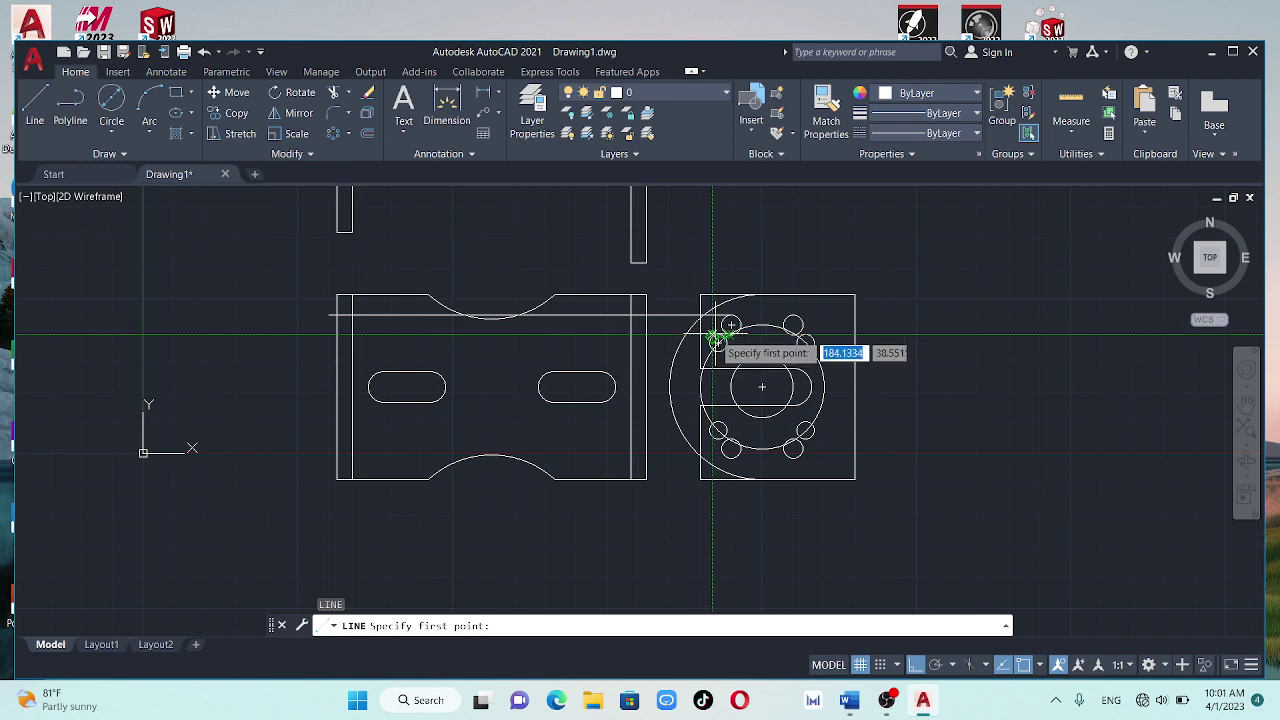
{"action": "scroll", "coordinate": [718, 340], "scroll_direction": "up", "scroll_amount": 5}
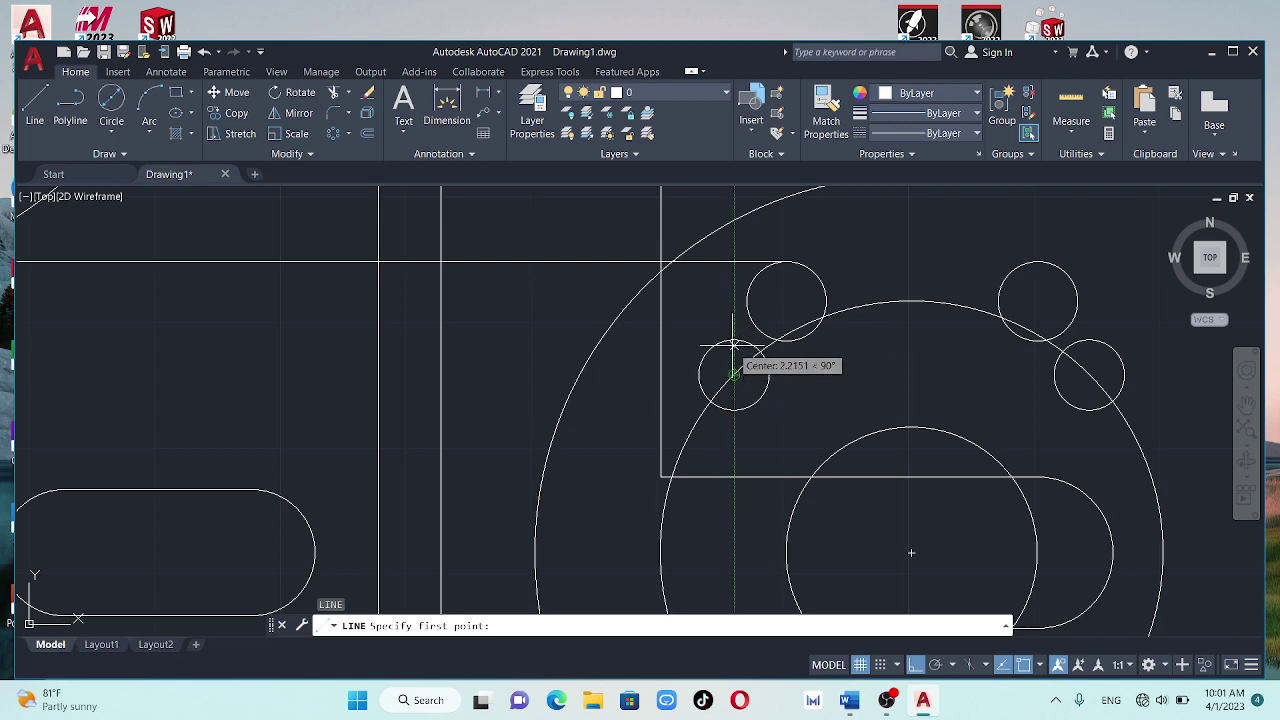
{"action": "left_click", "coordinate": [734, 340]}
{"action": "scroll", "coordinate": [686, 380], "scroll_direction": "down", "scroll_amount": 3}
{"action": "scroll", "coordinate": [660, 375], "scroll_direction": "down", "scroll_amount": 2}
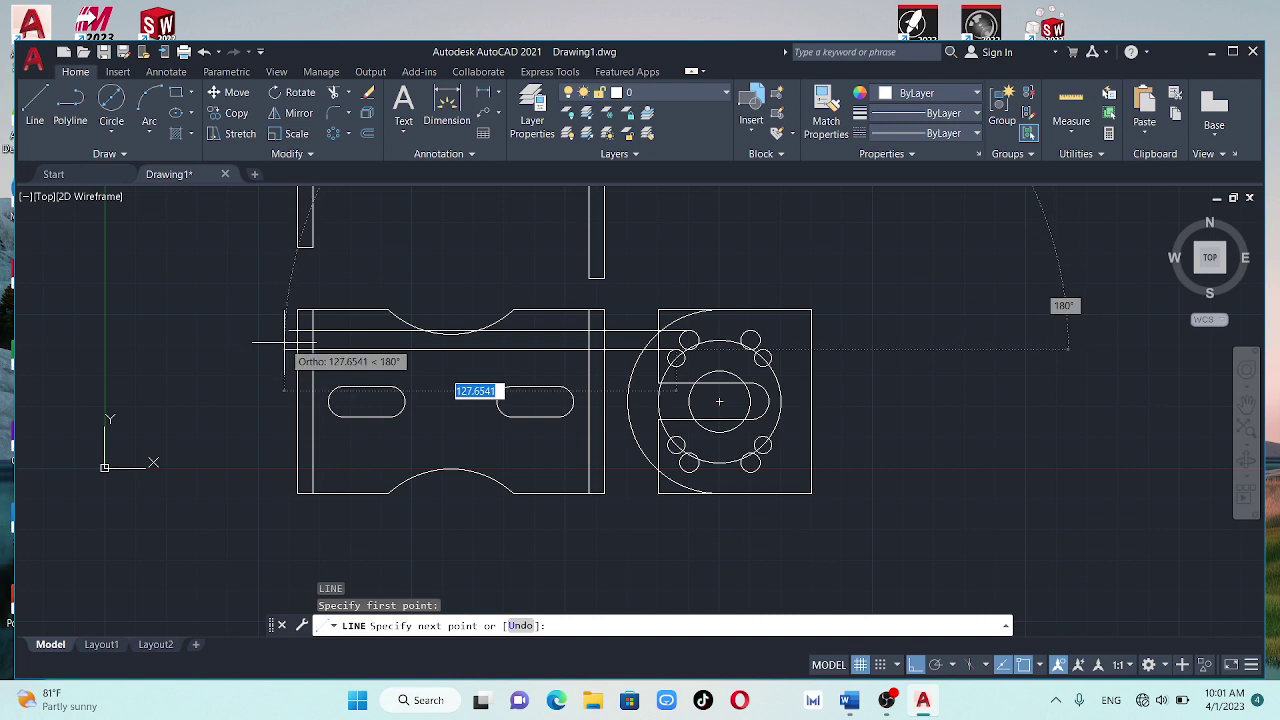
{"action": "left_click", "coordinate": [657, 349]}
{"action": "key", "text": "Return"}
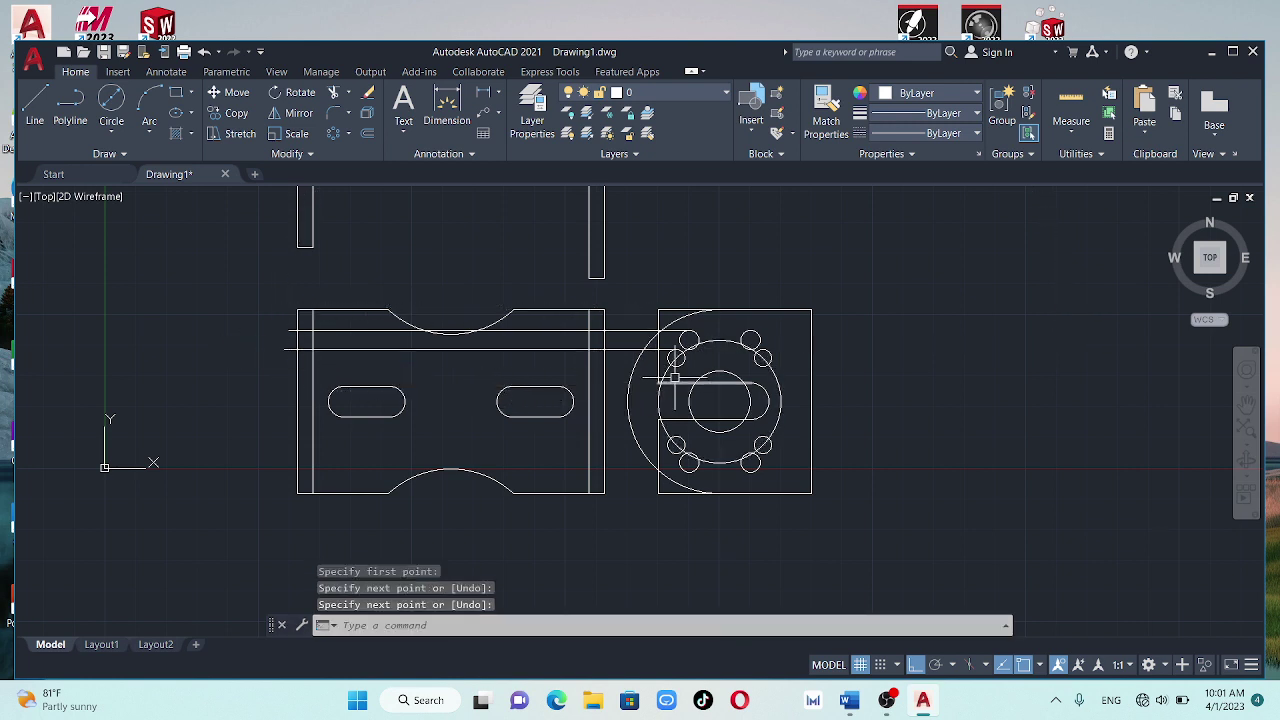
Add horizontal projection lines from the left bolt hole, bolt circle top and large outer circle
{"action": "key", "text": "Return"}
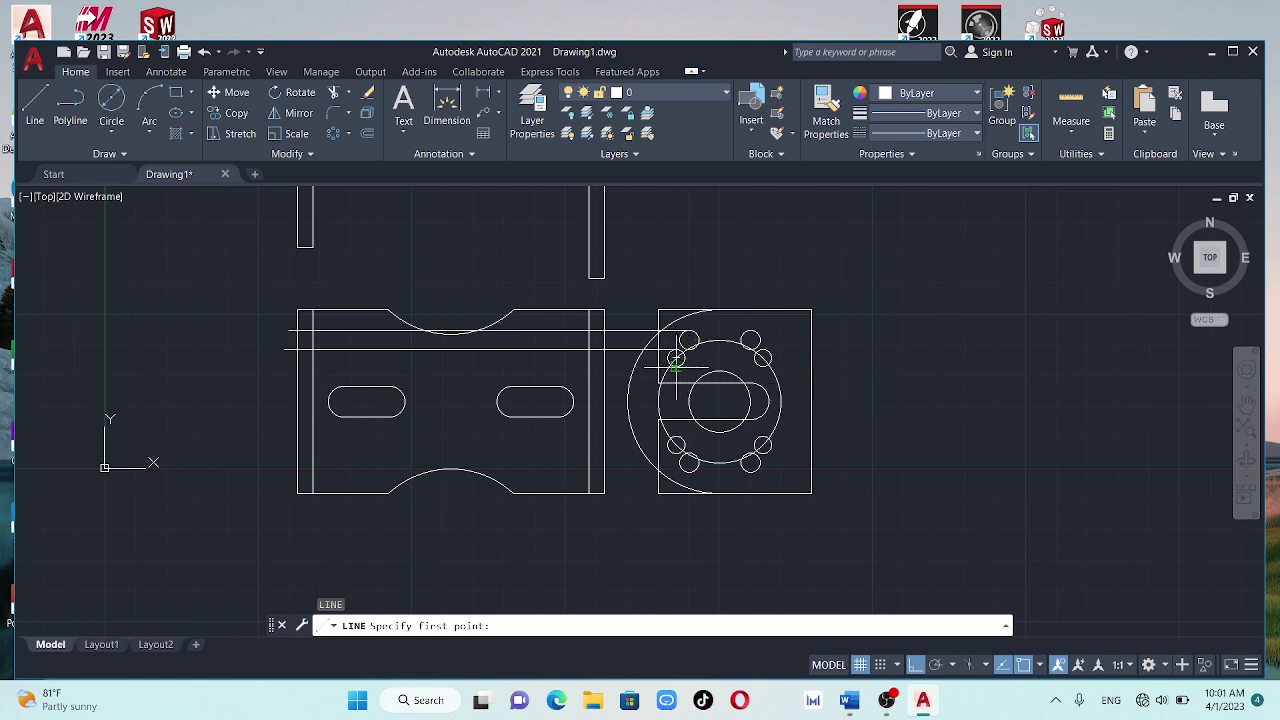
{"action": "left_click", "coordinate": [676, 408]}
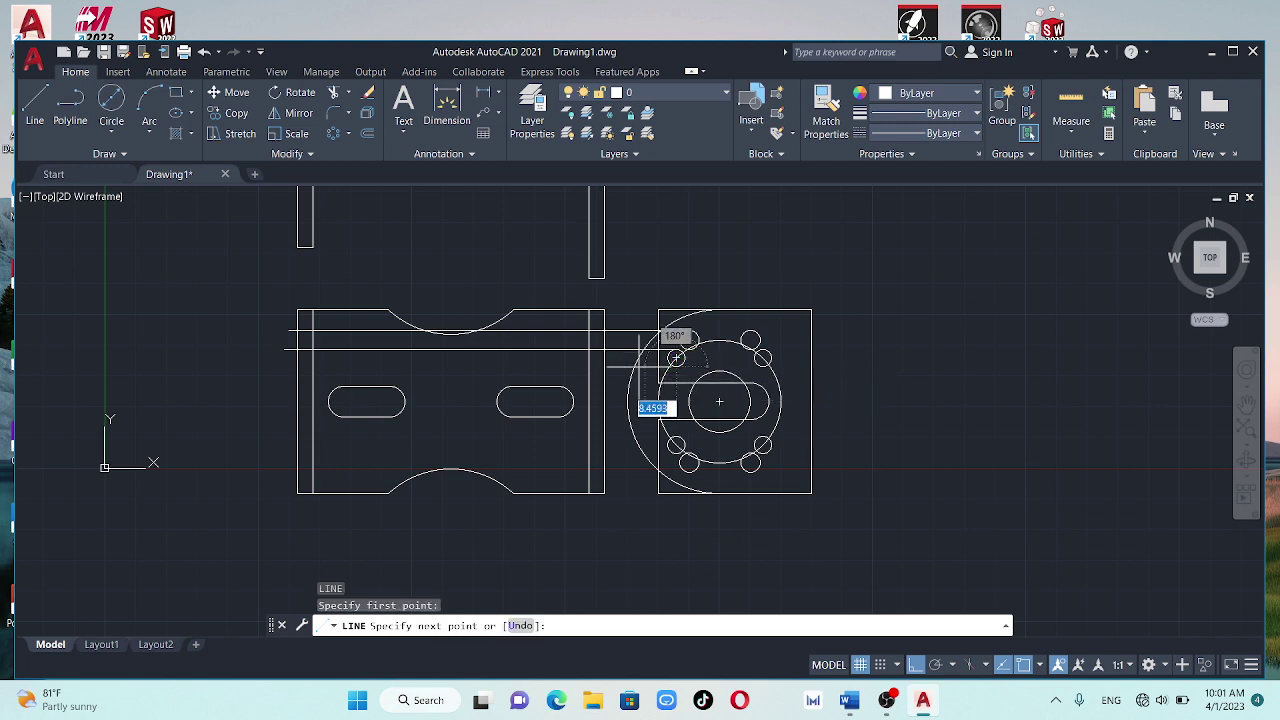
{"action": "left_click", "coordinate": [263, 387]}
{"action": "key", "text": "Return"}
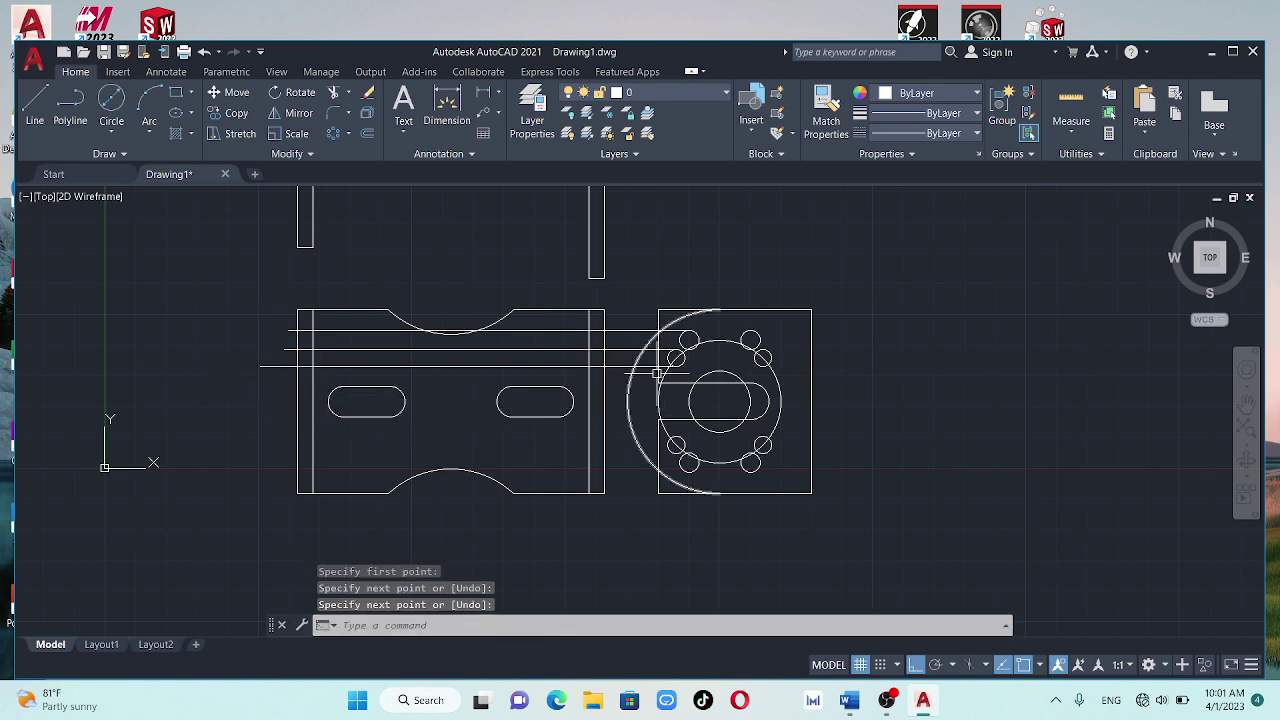
{"action": "key", "text": "Return"}
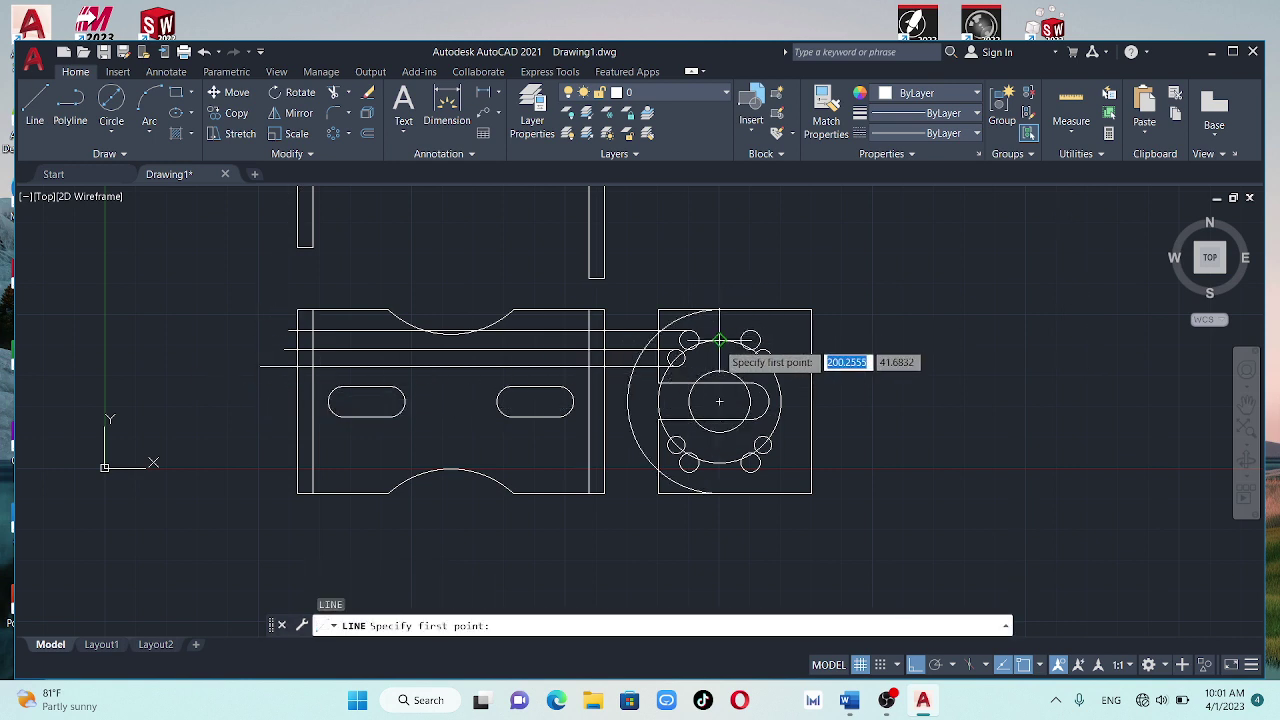
{"action": "left_click", "coordinate": [719, 341]}
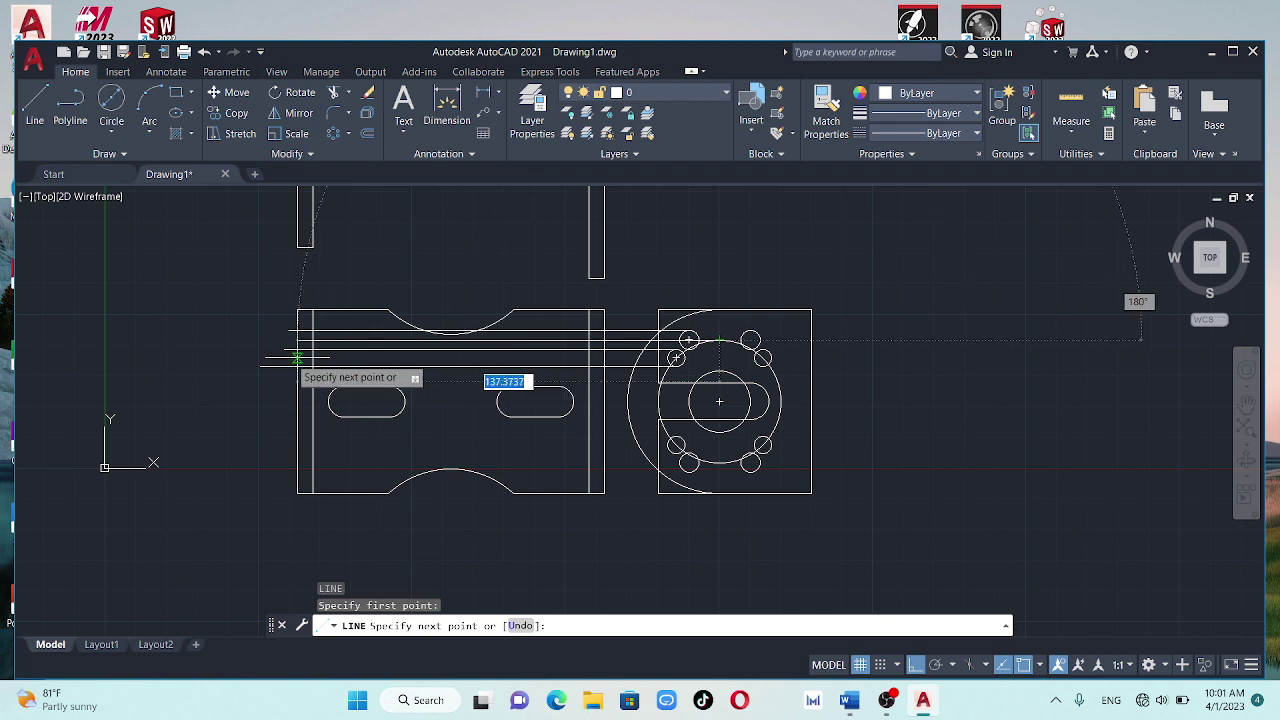
{"action": "left_click", "coordinate": [229, 352]}
{"action": "key", "text": "Return"}
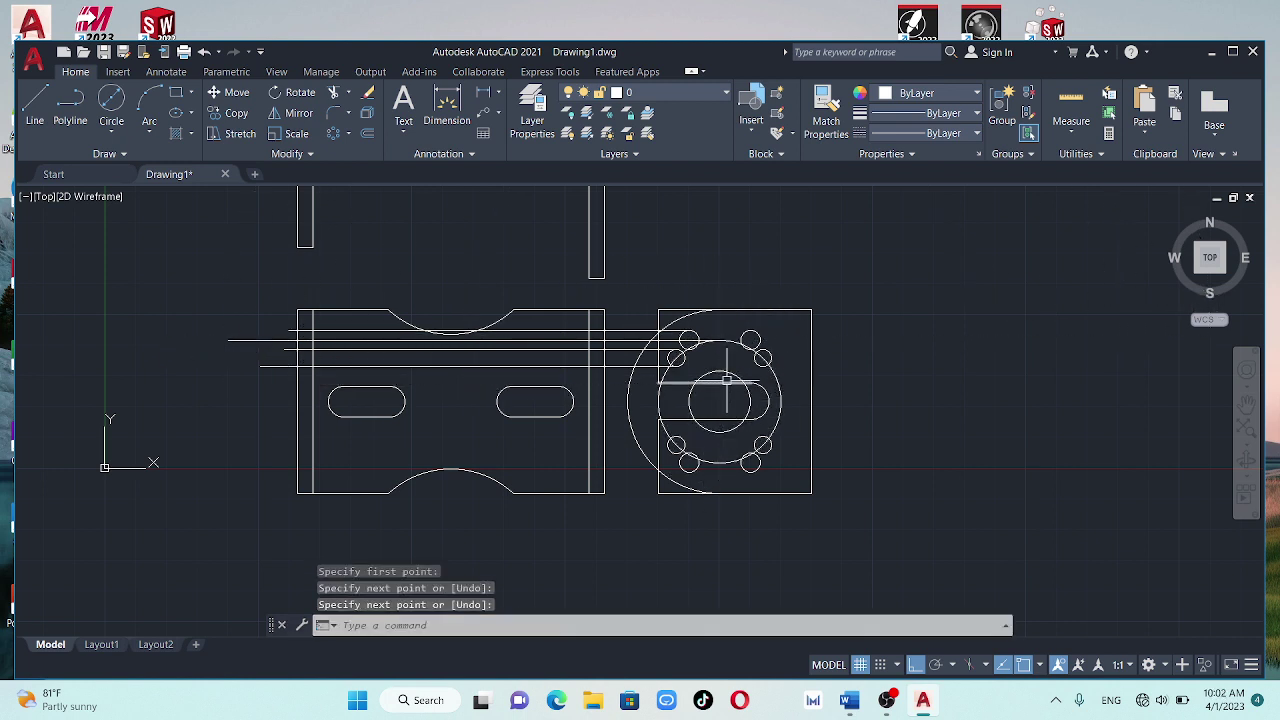
{"action": "key", "text": "Return"}
{"action": "left_click", "coordinate": [719, 374]}
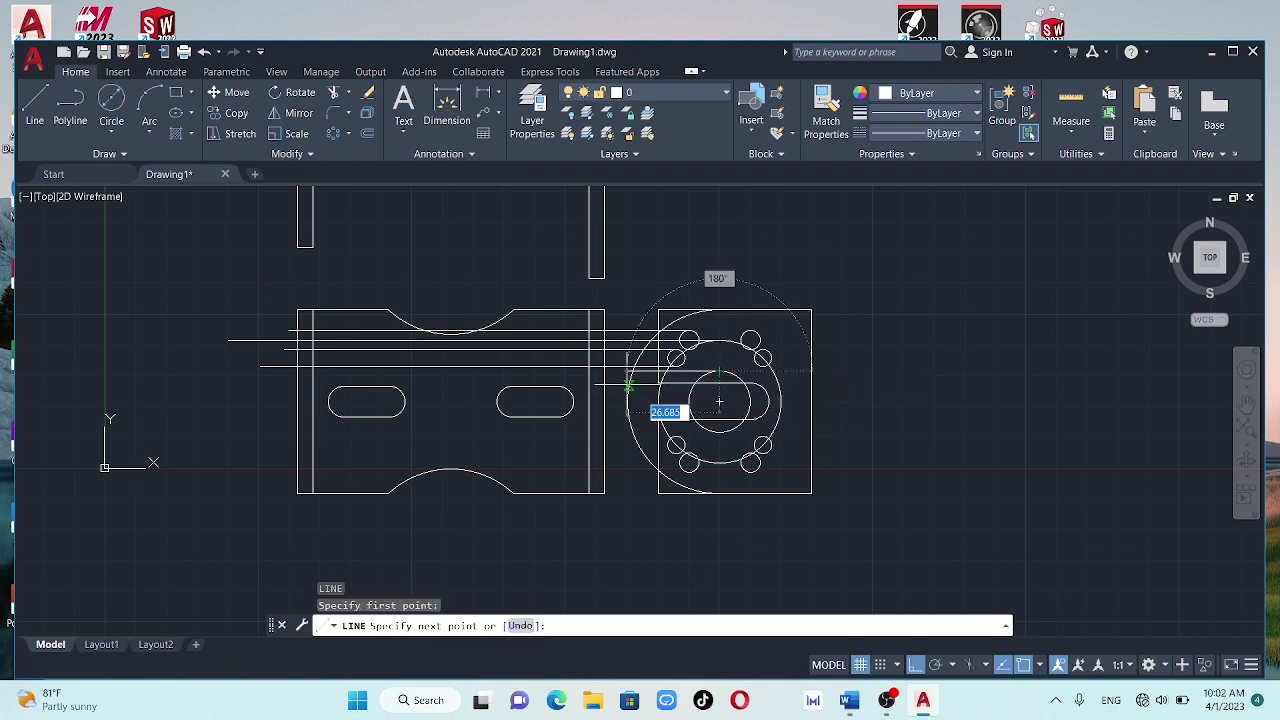
{"action": "left_click", "coordinate": [254, 390]}
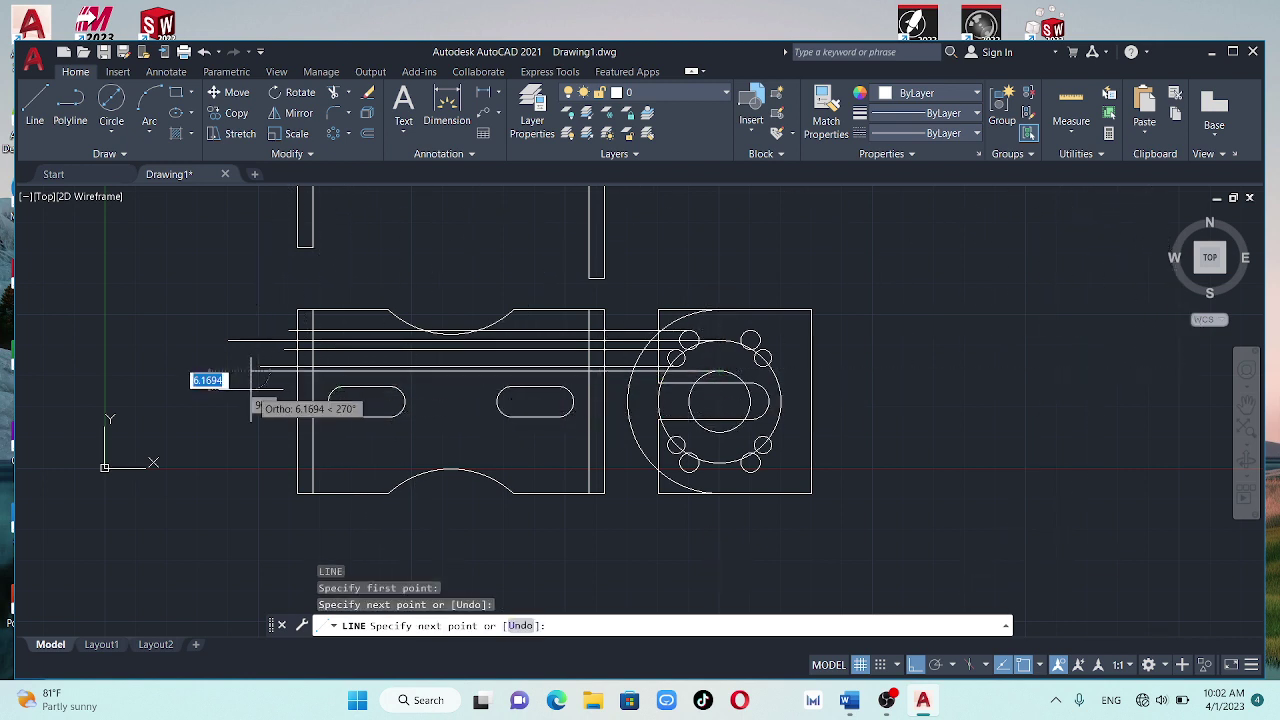
{"action": "key", "text": "Return"}
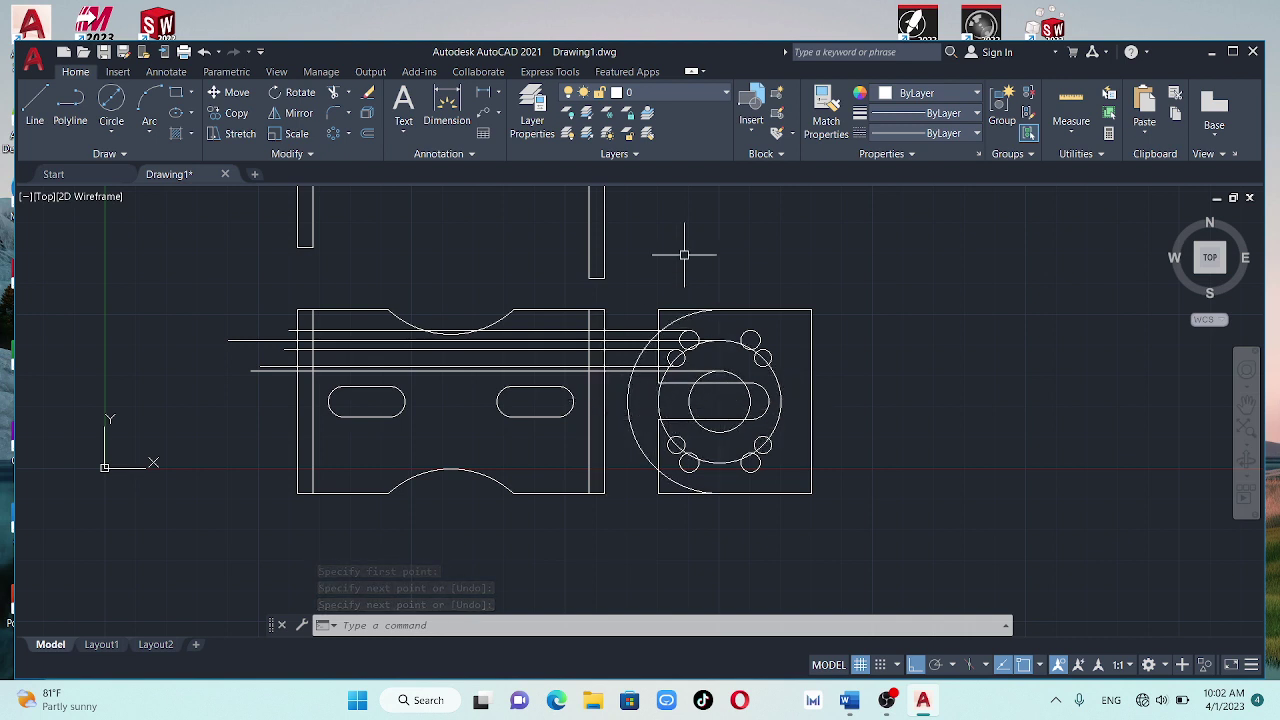
Draw a horizontal projection line from the centre bore's bottom leftward past the front view
{"action": "key", "text": "Return"}
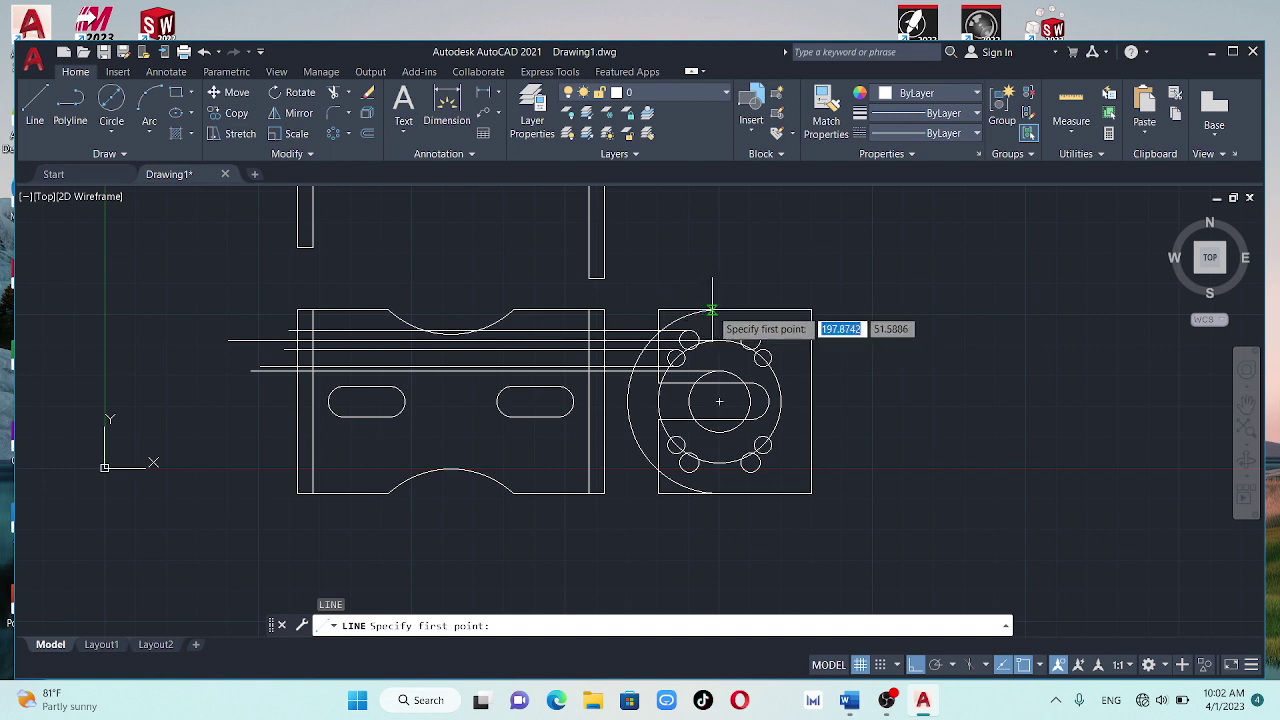
{"action": "left_click", "coordinate": [727, 311]}
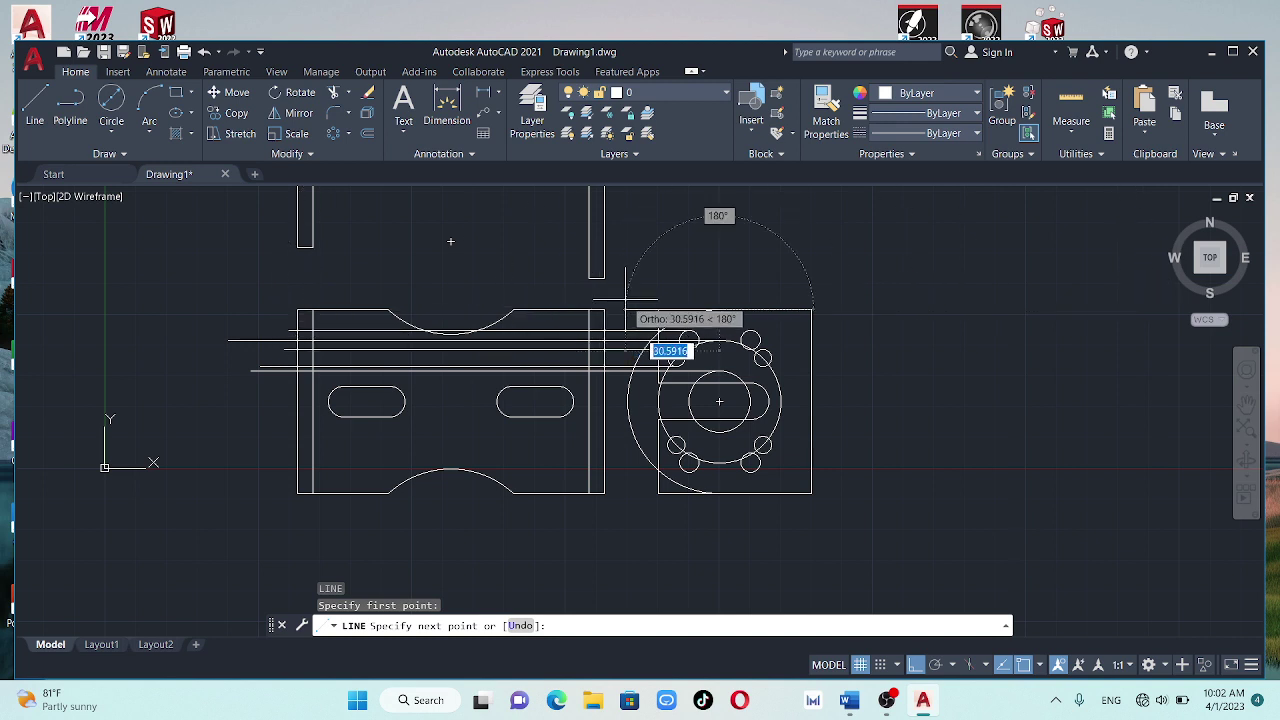
{"action": "key", "text": "Escape"}
{"action": "key", "text": "space"}
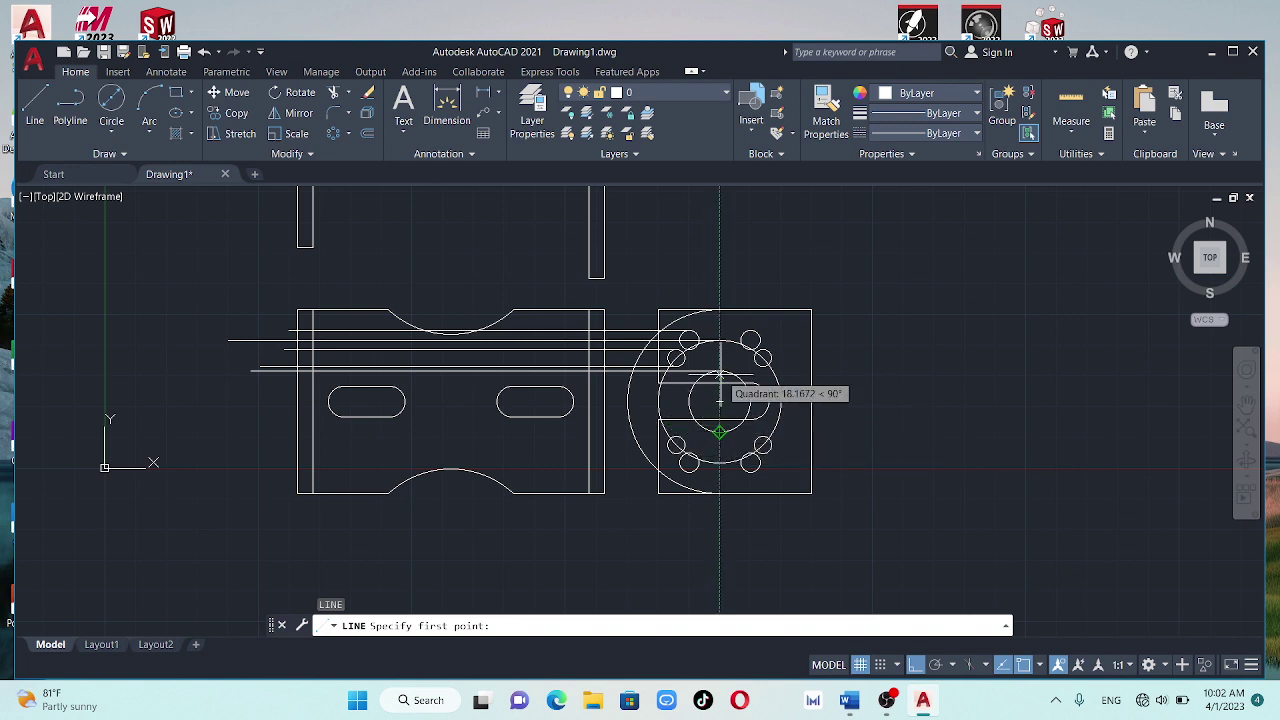
{"action": "left_click", "coordinate": [719, 432]}
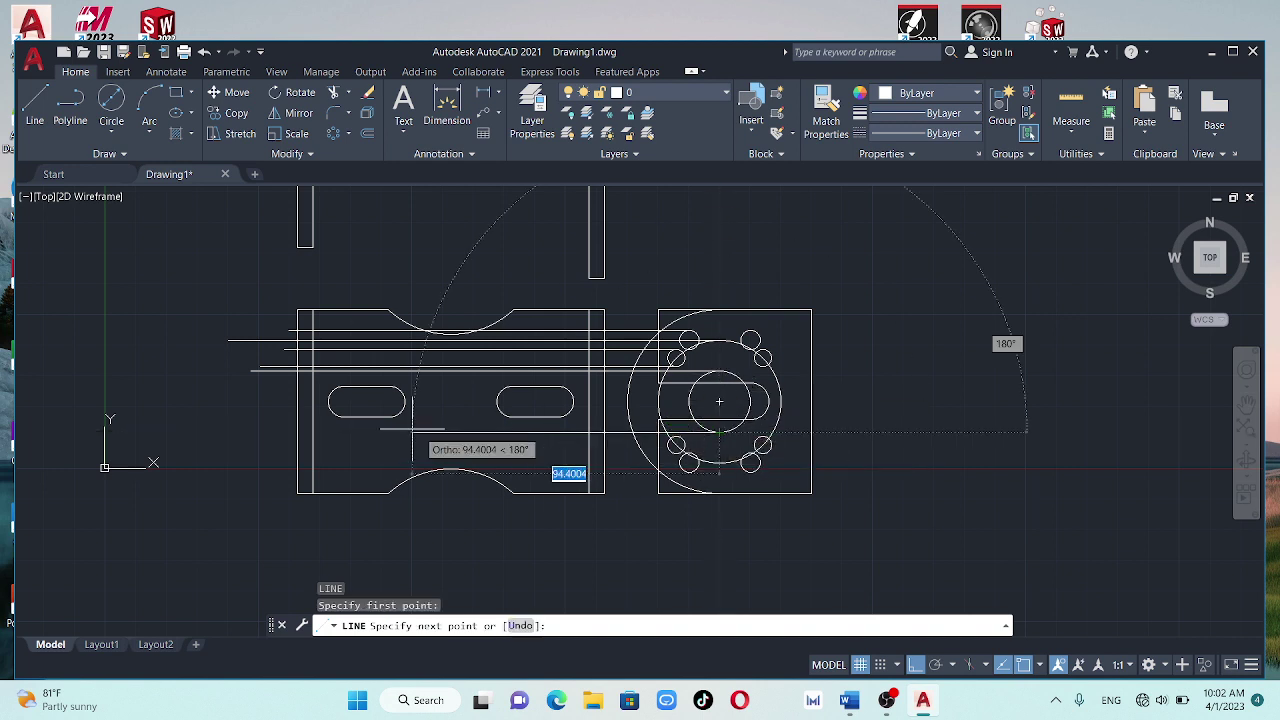
{"action": "left_click", "coordinate": [174, 432]}
{"action": "key", "text": "space"}
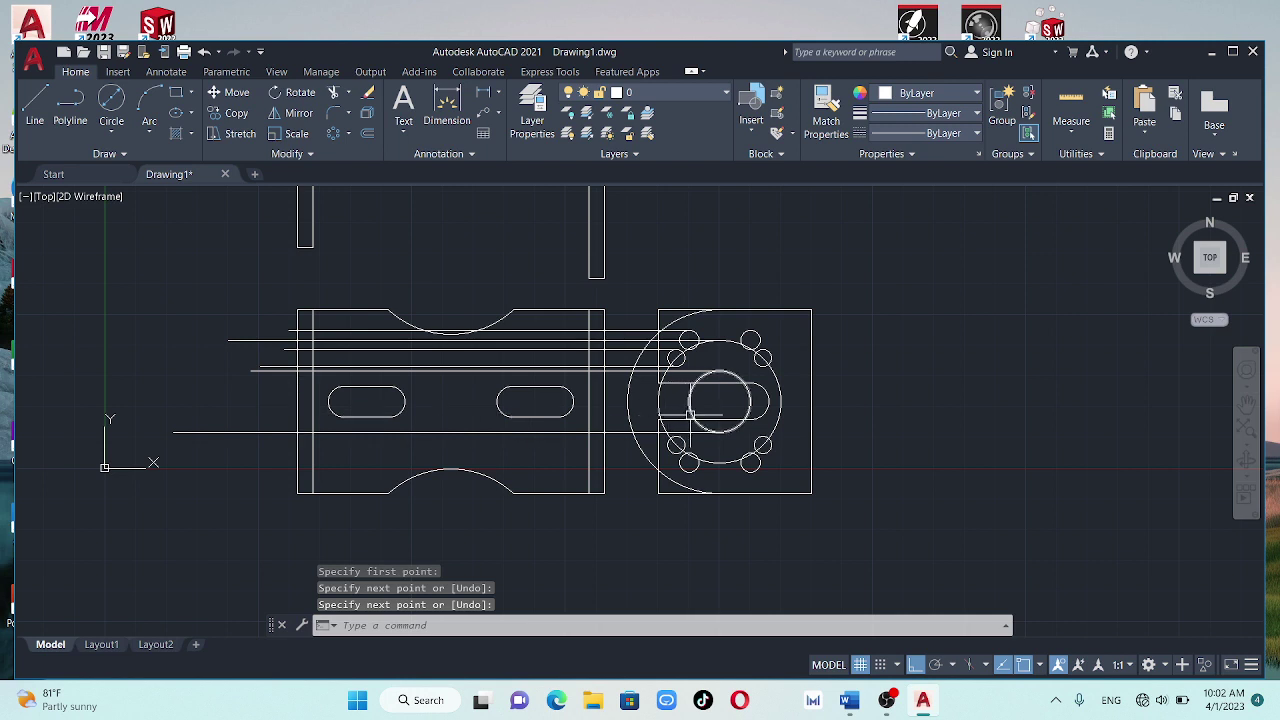
Add two more horizontal projection lines from the end view's slot edge and circle across the front view
{"action": "key", "text": "space"}
{"action": "left_click", "coordinate": [719, 401]}
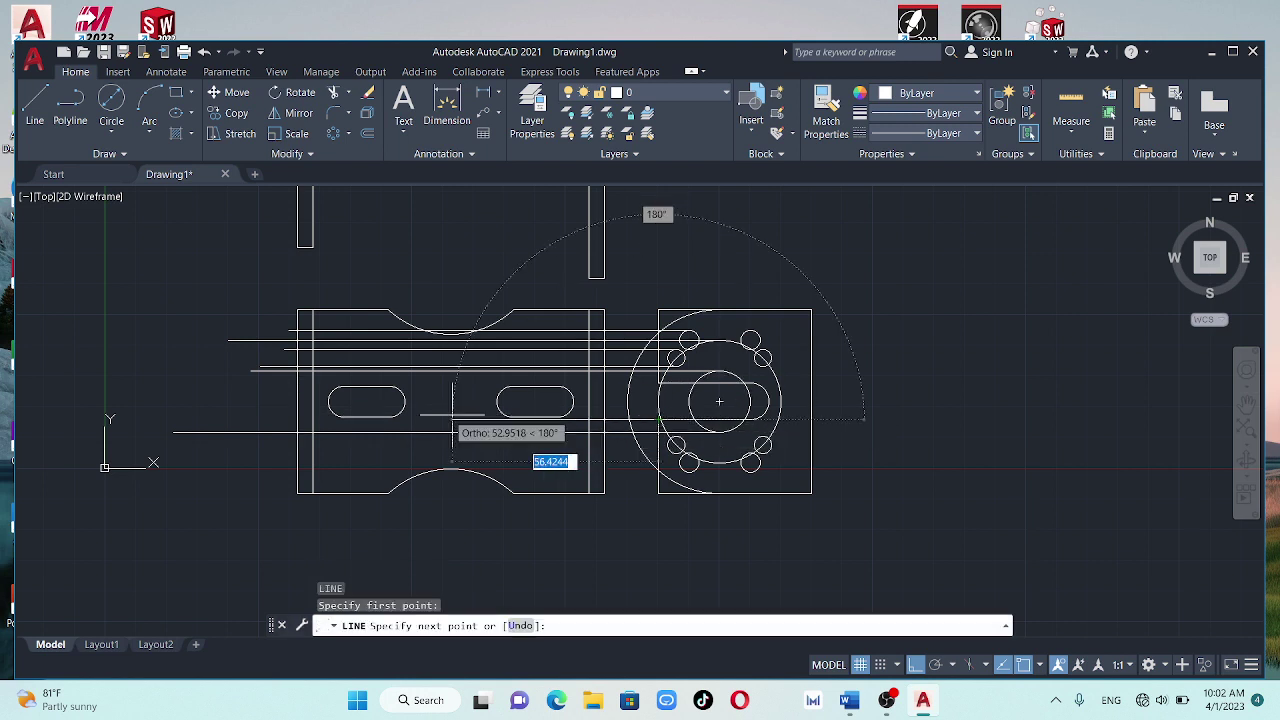
{"action": "left_click", "coordinate": [230, 418]}
{"action": "key", "text": "space"}
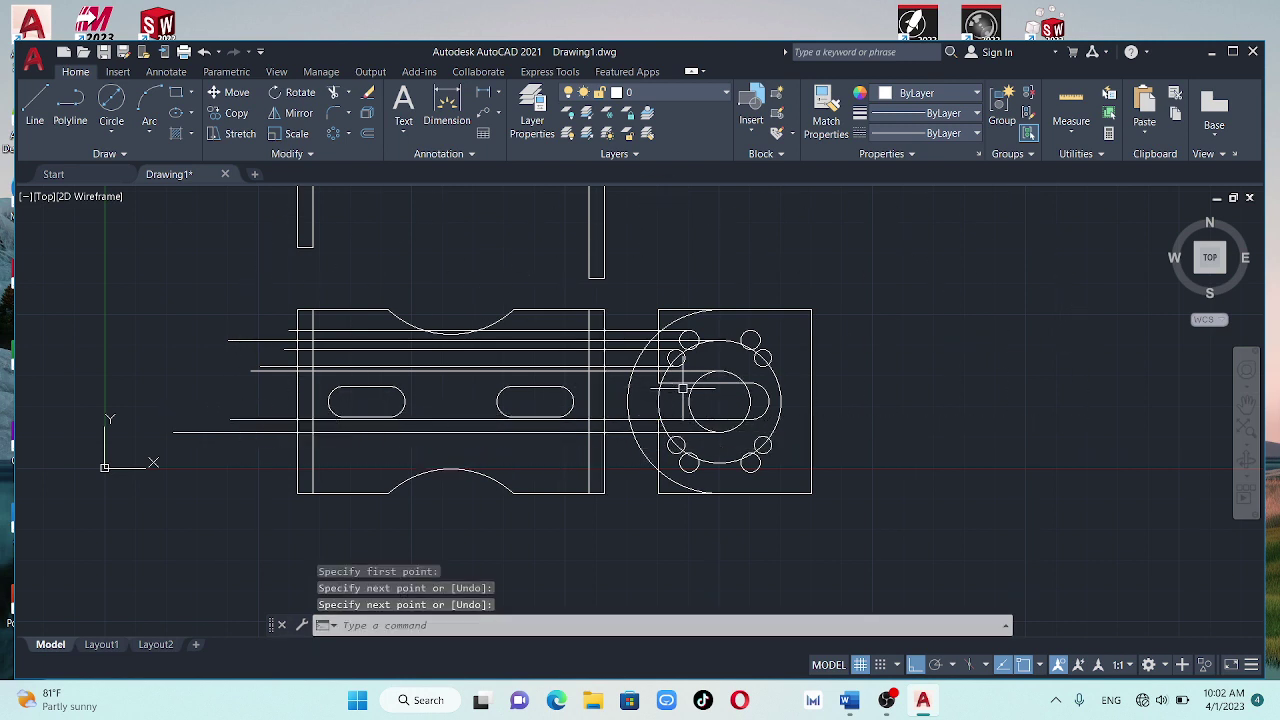
{"action": "key", "text": "space"}
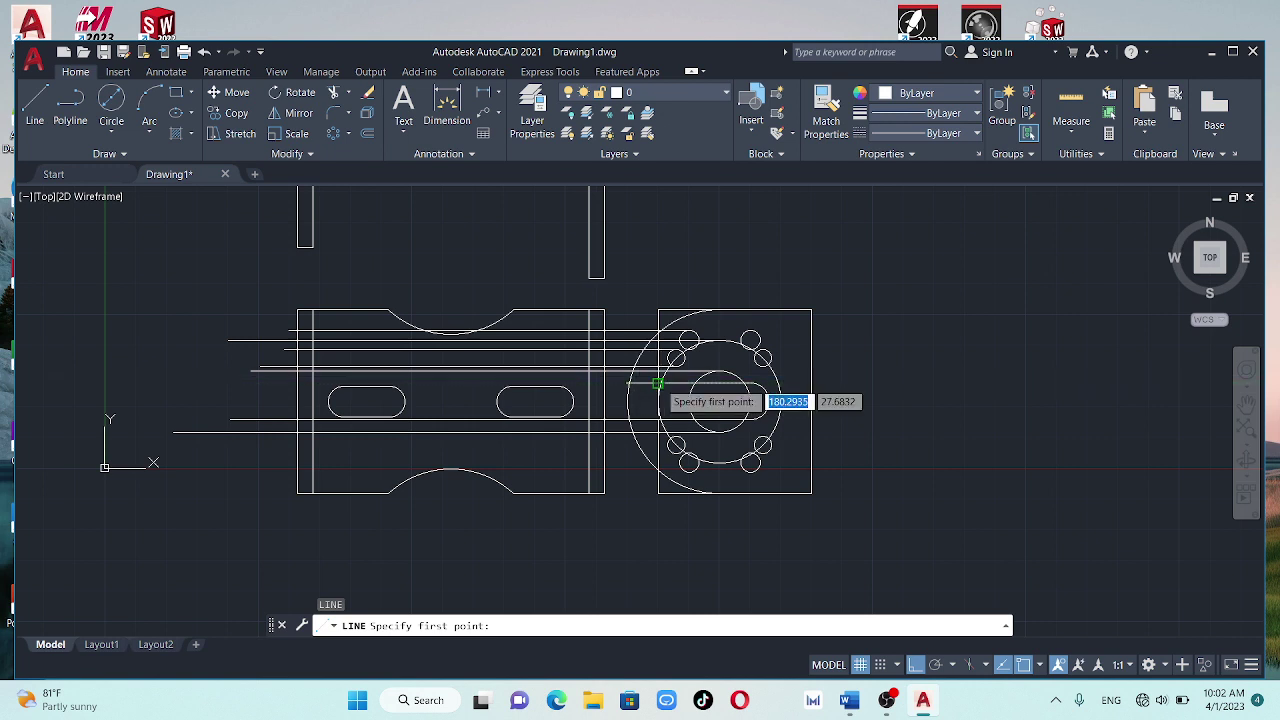
{"action": "left_click", "coordinate": [657, 383]}
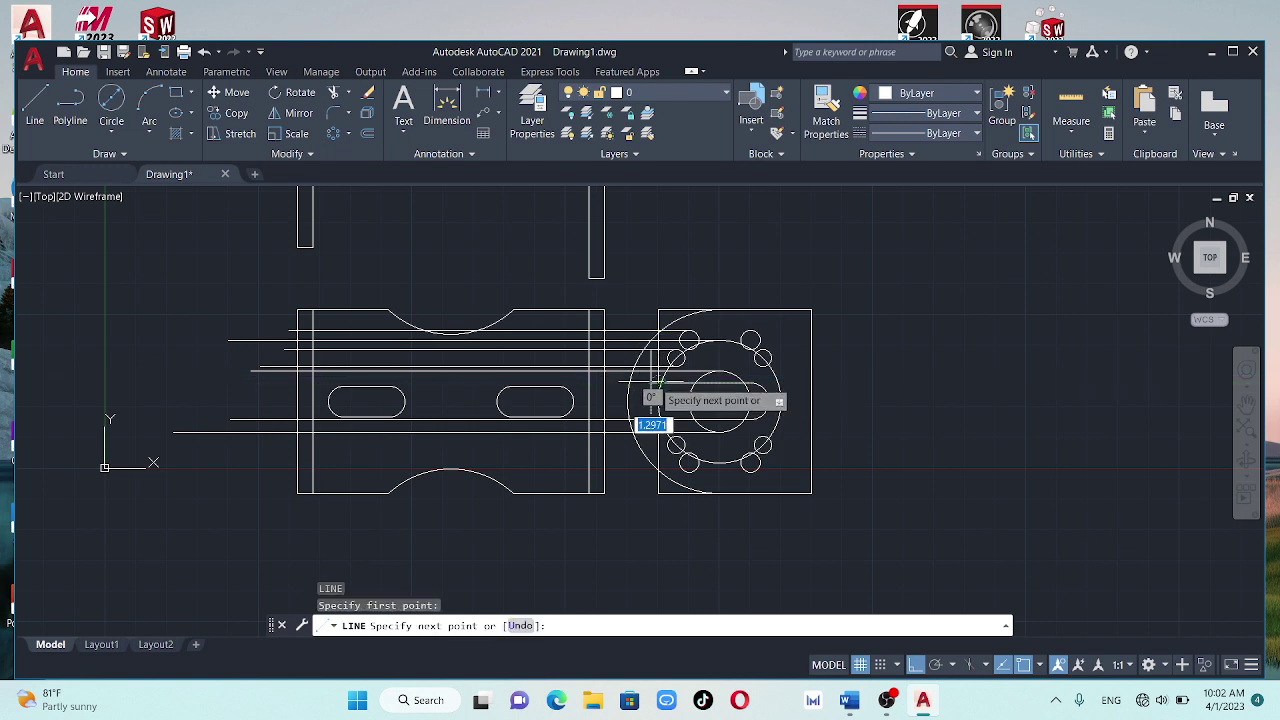
{"action": "left_click", "coordinate": [222, 383]}
{"action": "key", "text": "Escape"}
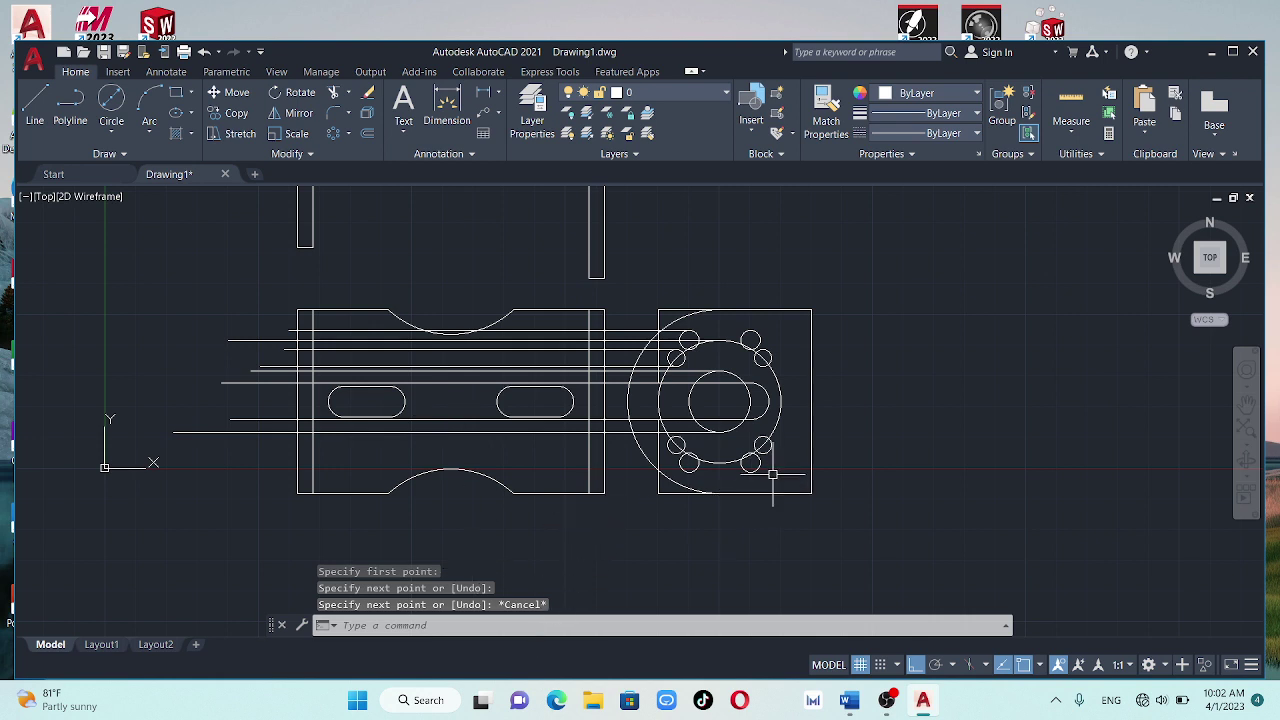
{"action": "key", "text": "space"}
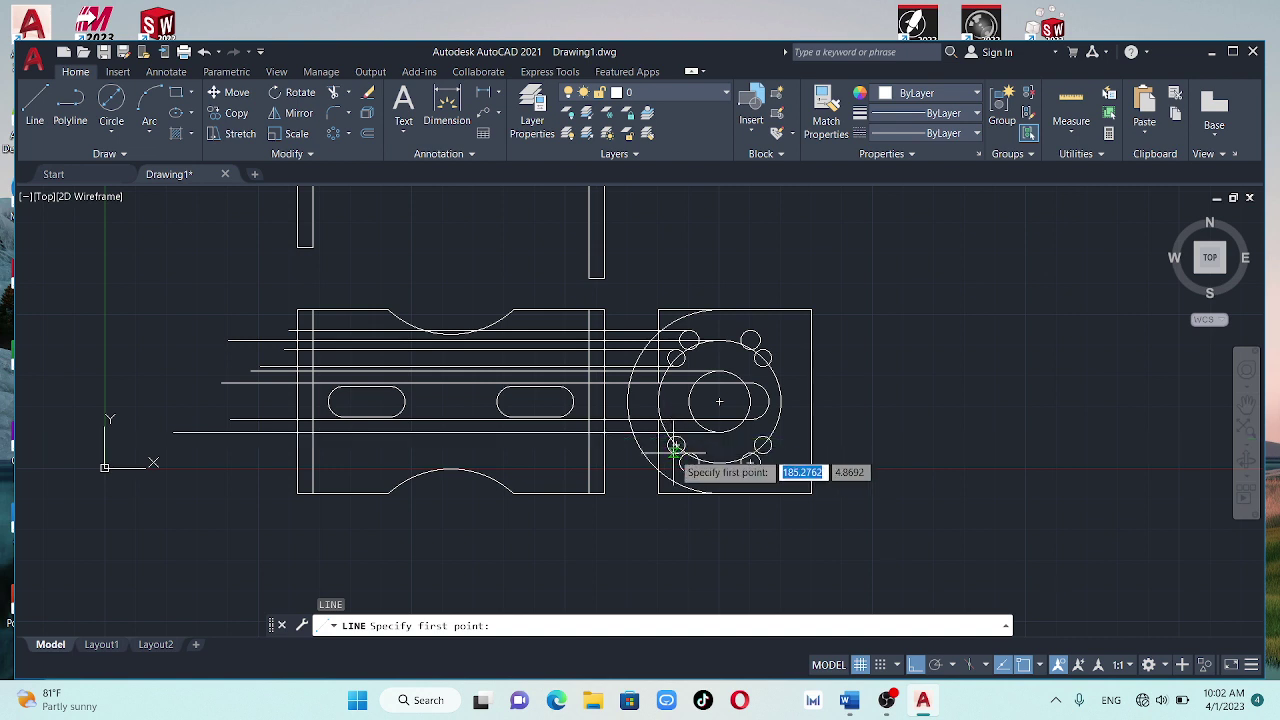
Draw a horizontal projection line from the end view's lower small hole leftward past the front view
{"action": "left_click", "coordinate": [676, 446]}
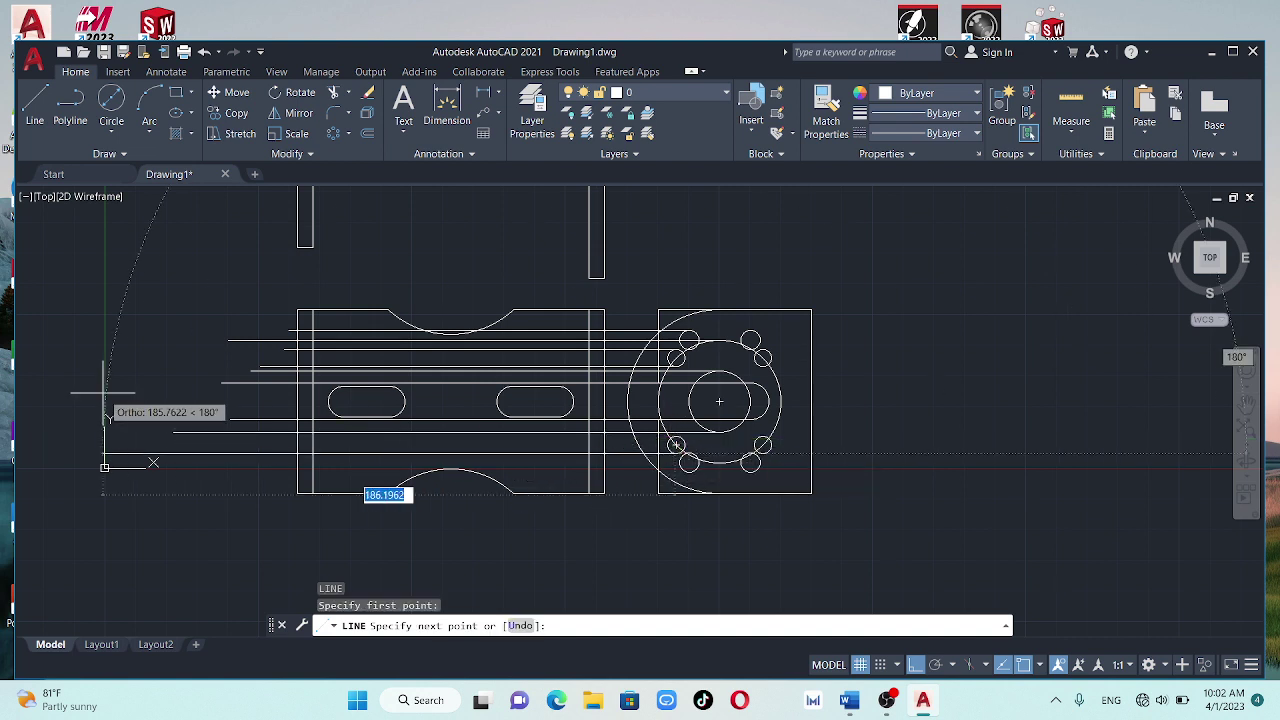
{"action": "left_click", "coordinate": [176, 430]}
{"action": "key", "text": "Return"}
{"action": "key", "text": "Return"}
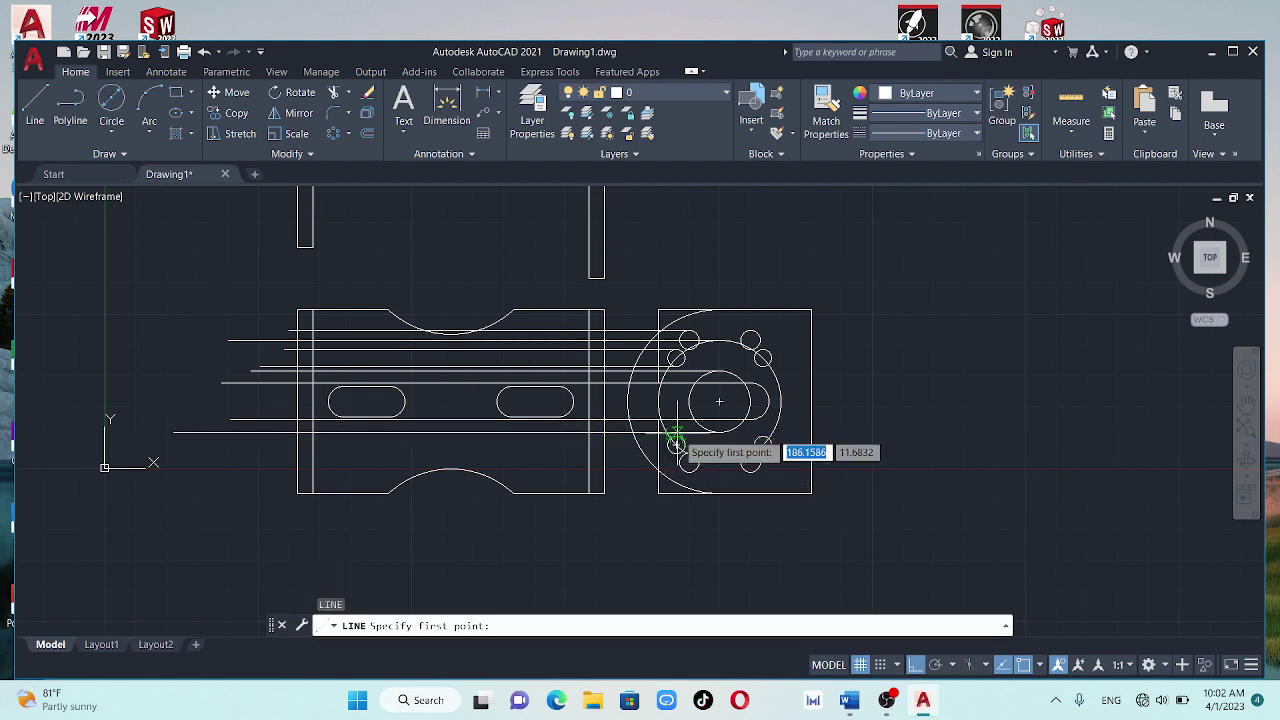
{"action": "scroll", "coordinate": [675, 443], "scroll_direction": "up", "scroll_amount": 3}
{"action": "scroll", "coordinate": [685, 470], "scroll_direction": "up", "scroll_amount": 2}
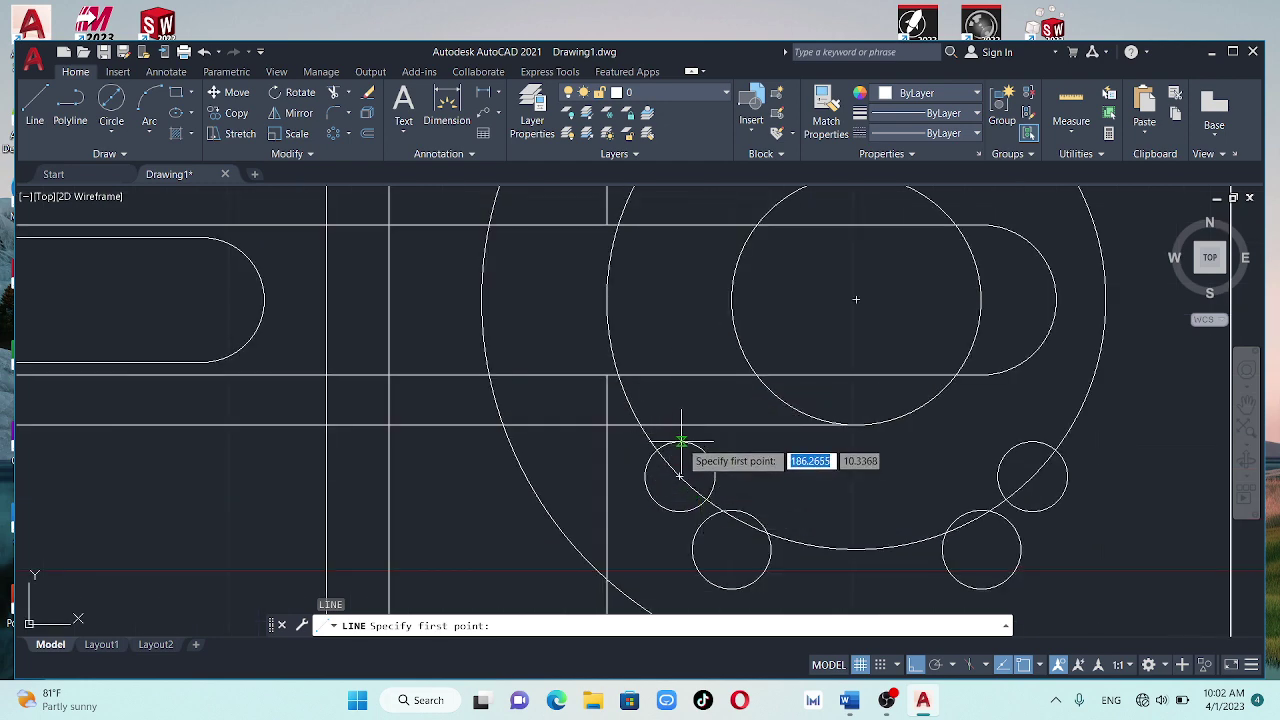
{"action": "scroll", "coordinate": [607, 440], "scroll_direction": "down", "scroll_amount": 2}
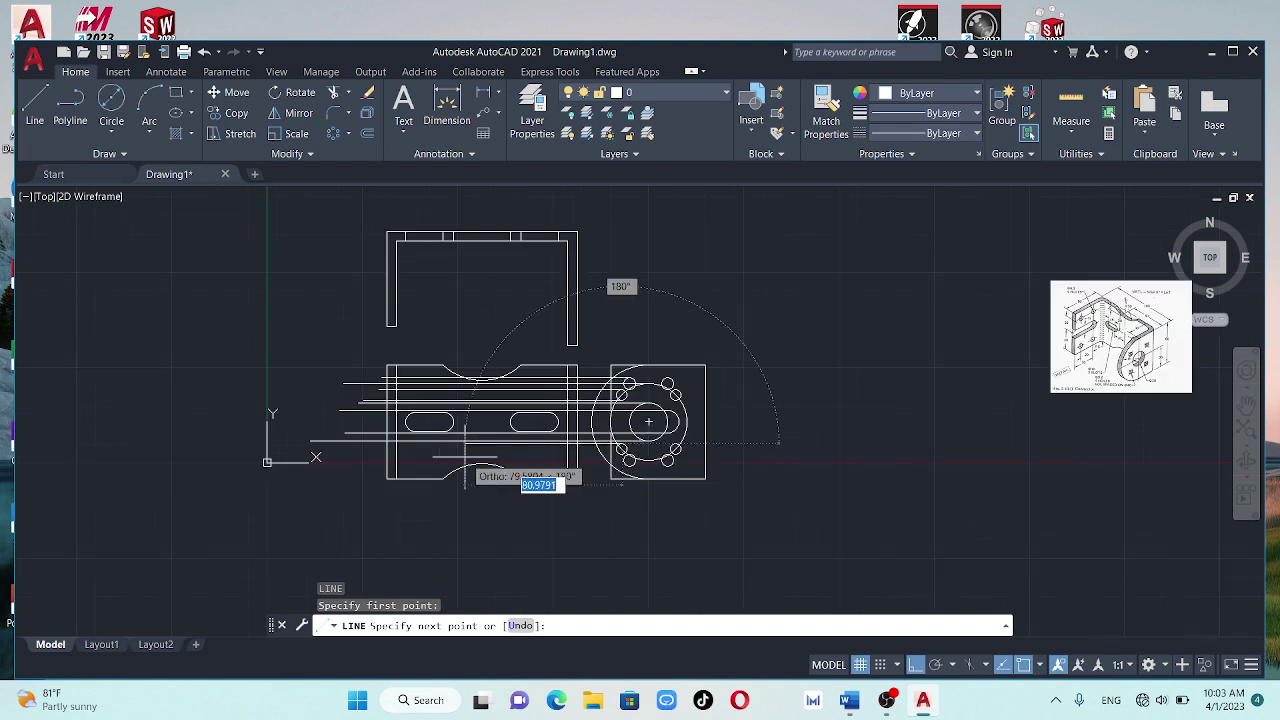
{"action": "left_click", "coordinate": [386, 460]}
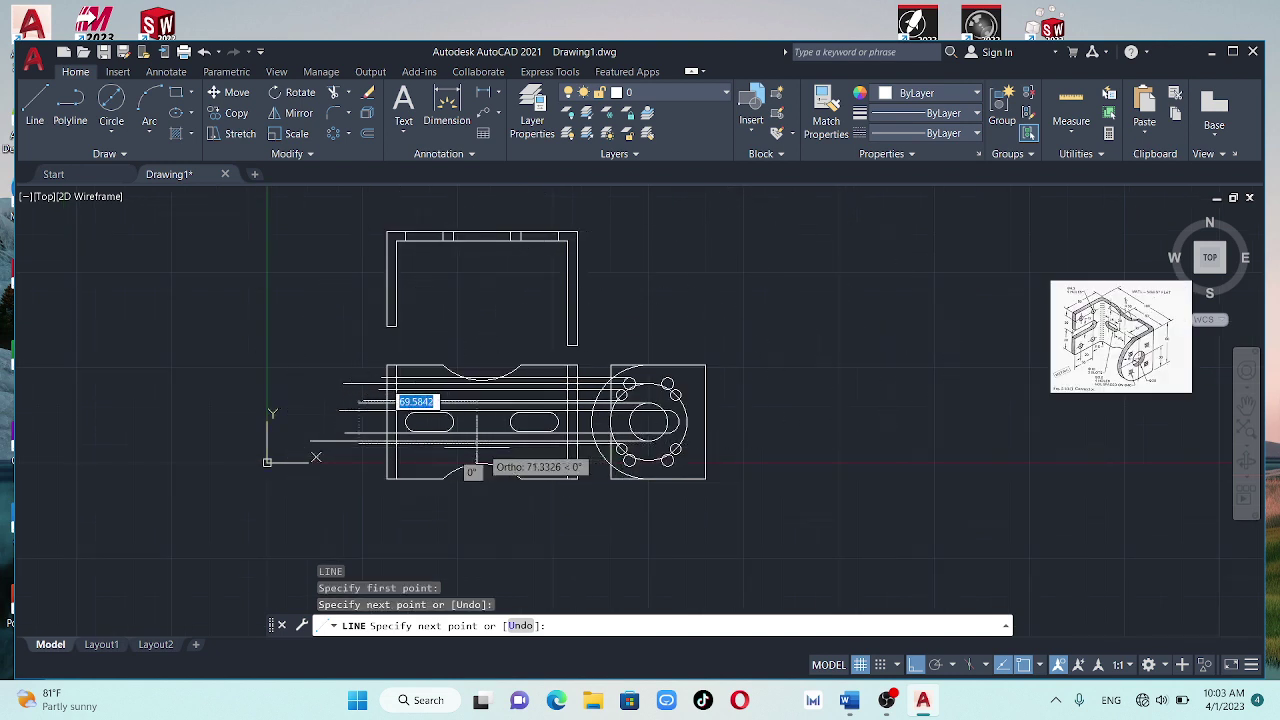
{"action": "key", "text": "Escape"}
{"action": "key", "text": "Return"}
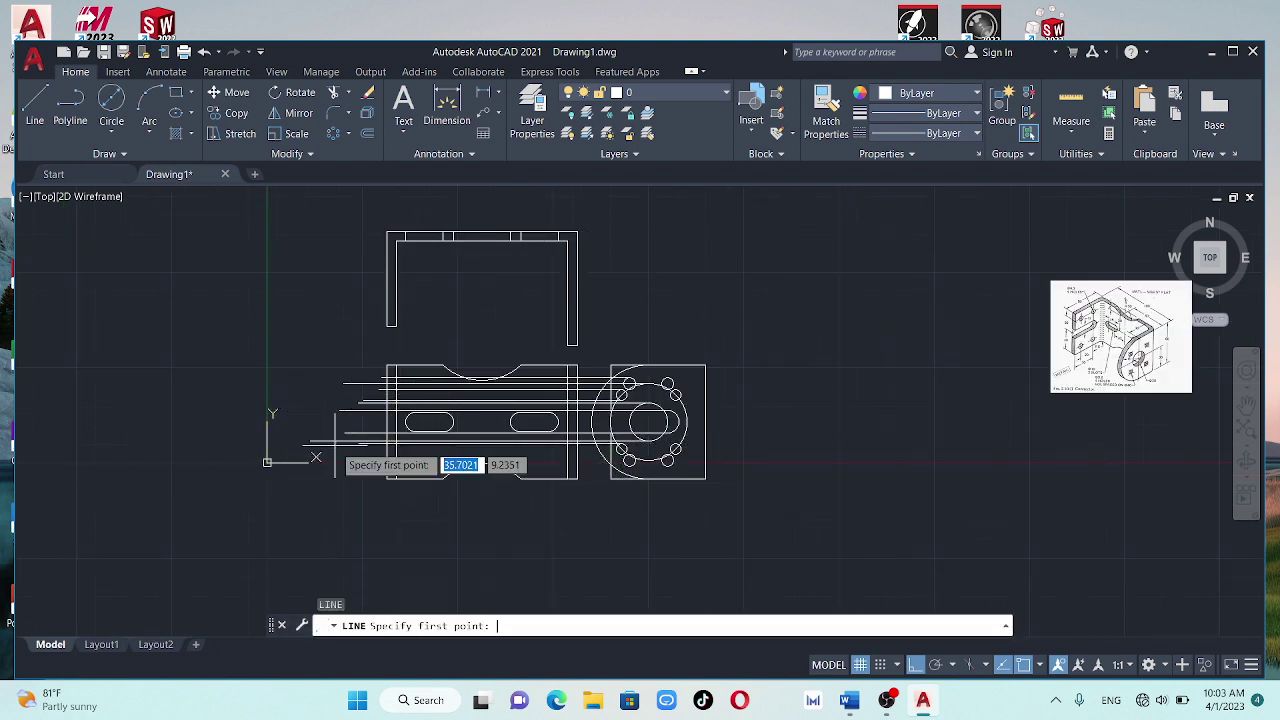
{"action": "scroll", "coordinate": [534, 452], "scroll_direction": "up", "scroll_amount": 2}
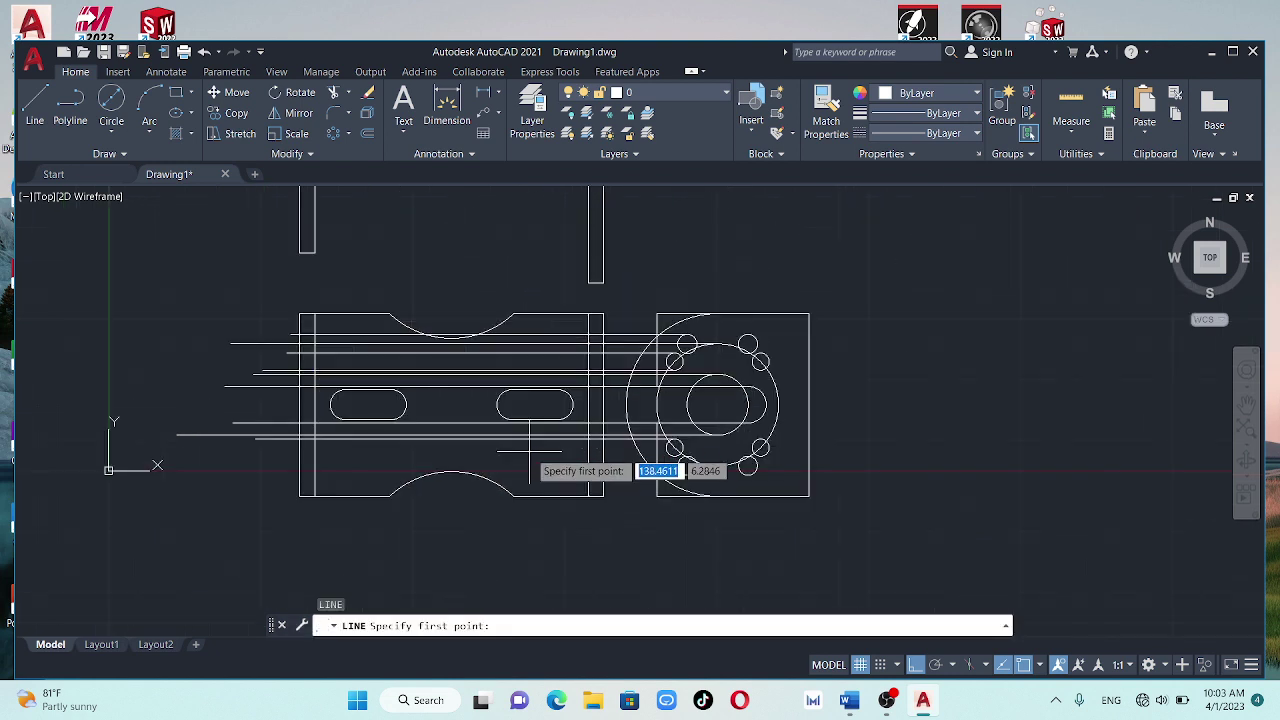
Add Ortho projection lines from the bottom bolt hole's edges, running left of the front view
{"action": "left_click", "coordinate": [675, 449]}
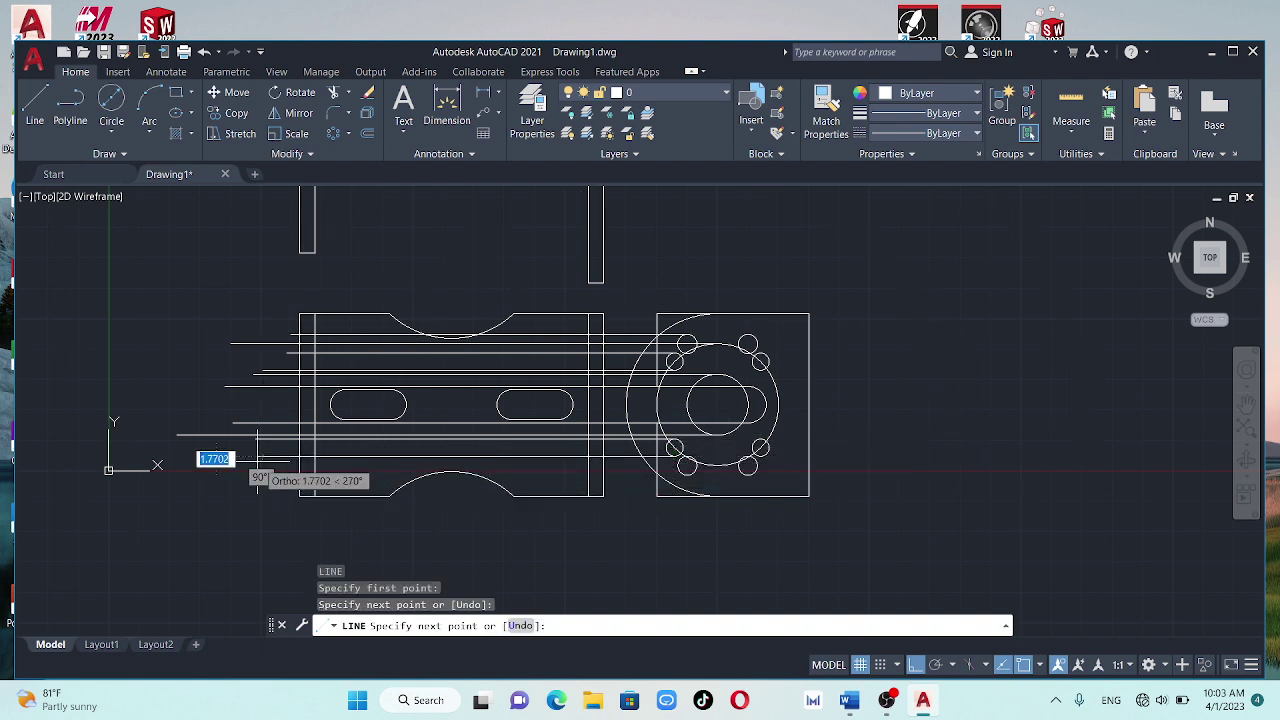
{"action": "key", "text": "Escape"}
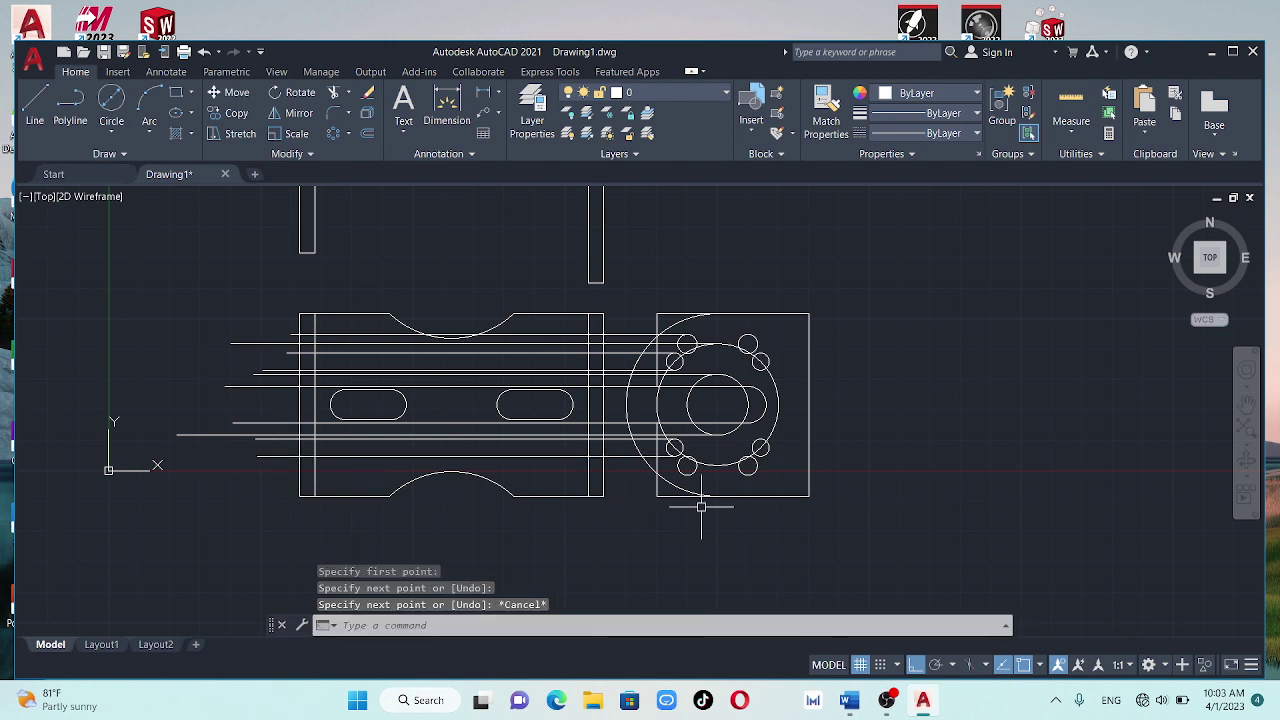
{"action": "key", "text": "Return"}
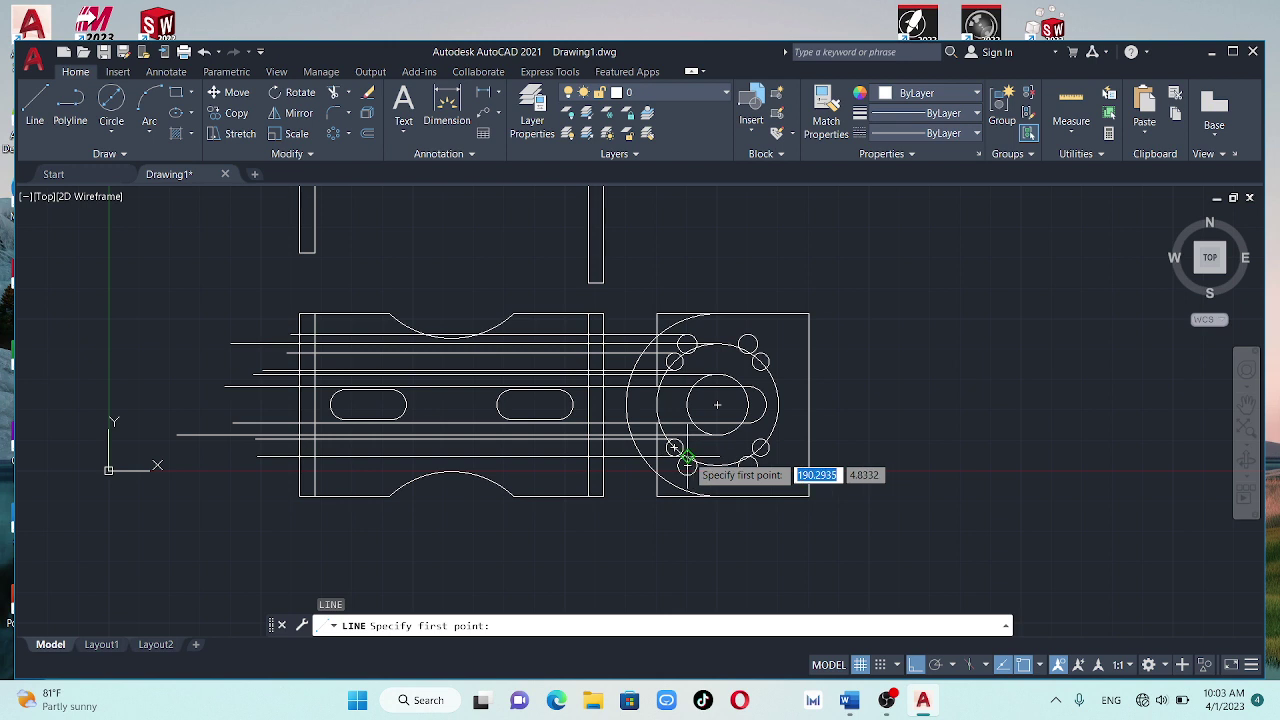
{"action": "left_click", "coordinate": [687, 458]}
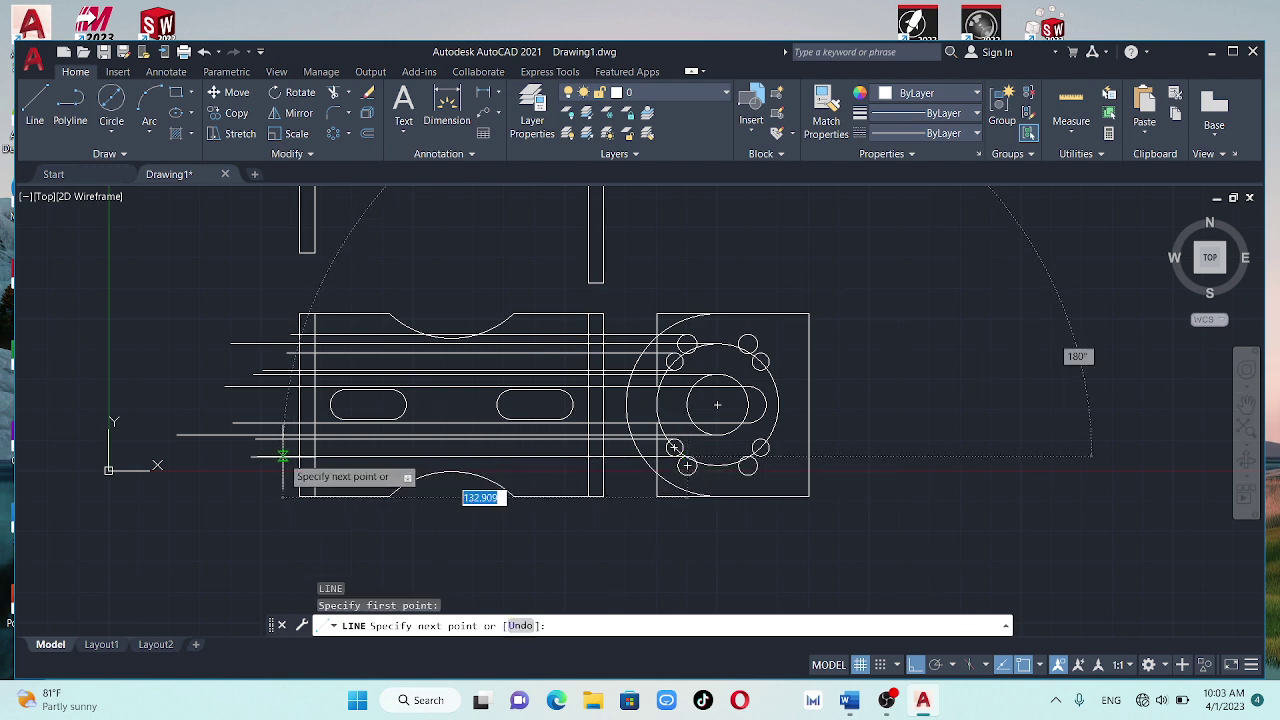
{"action": "left_click", "coordinate": [283, 456]}
{"action": "key", "text": "Return"}
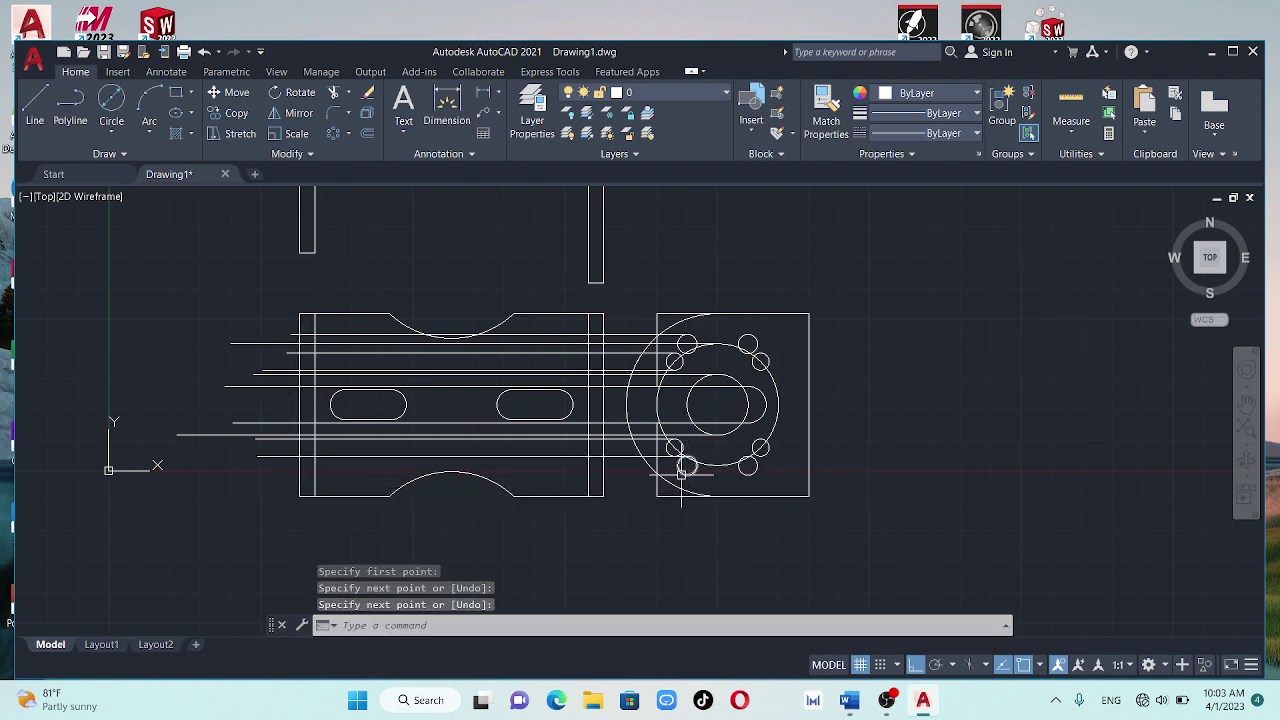
{"action": "key", "text": "Return"}
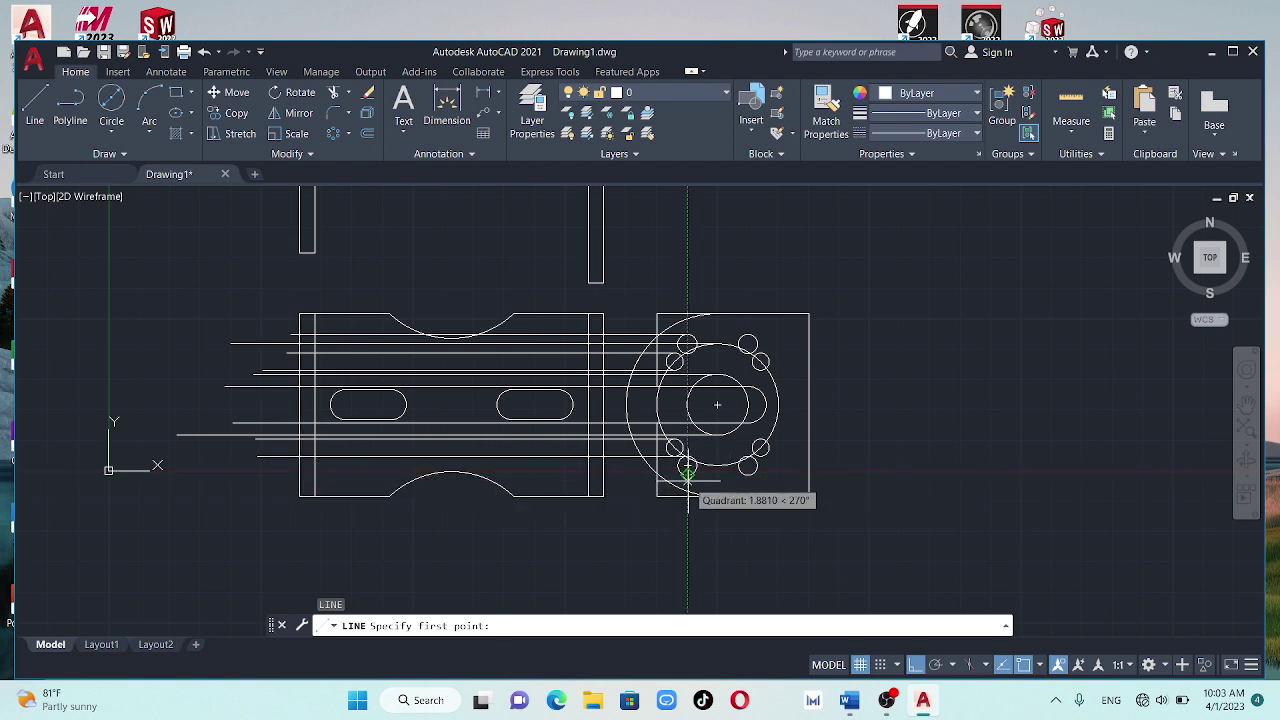
{"action": "left_click", "coordinate": [687, 479]}
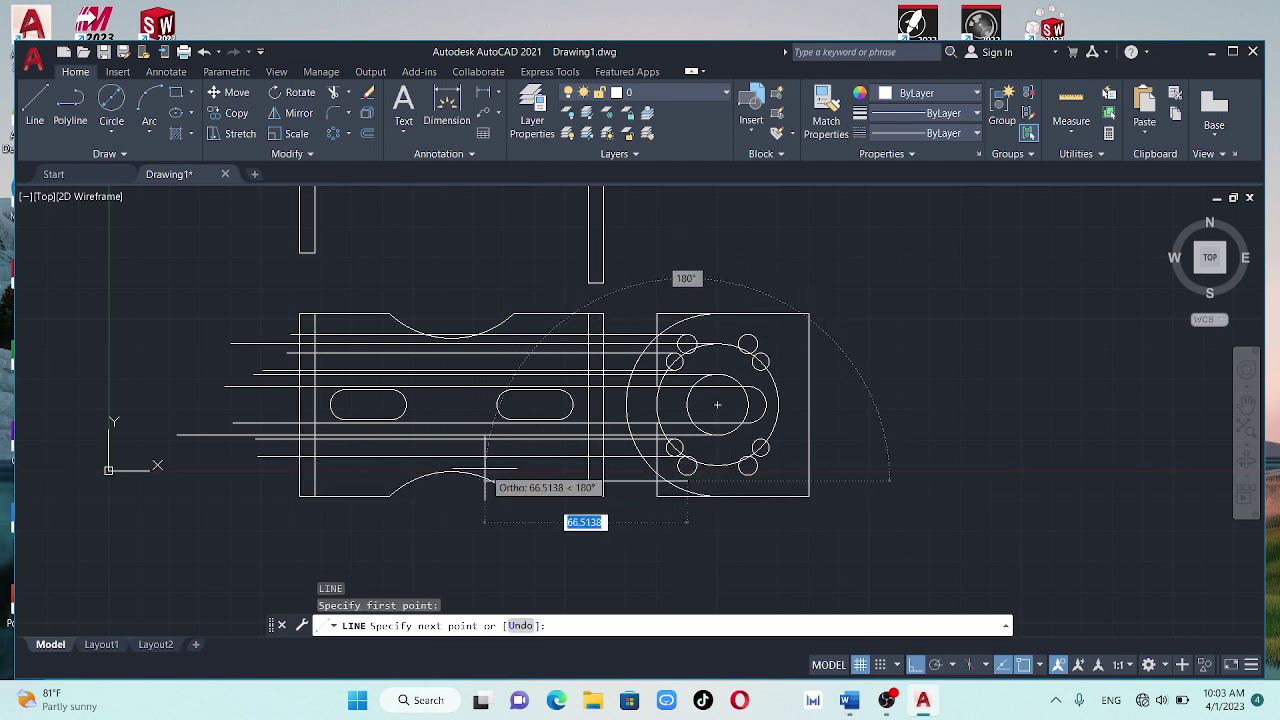
{"action": "key", "text": "Escape"}
{"action": "key", "text": "Return"}
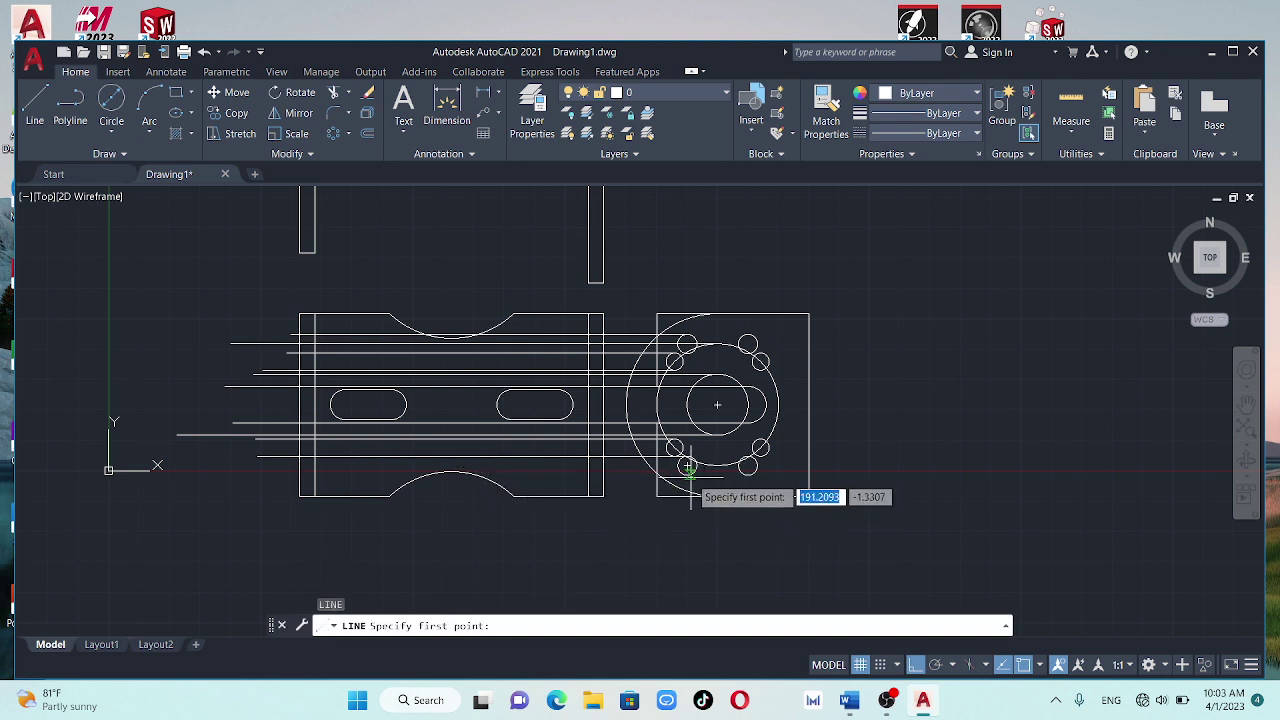
{"action": "left_click", "coordinate": [687, 467]}
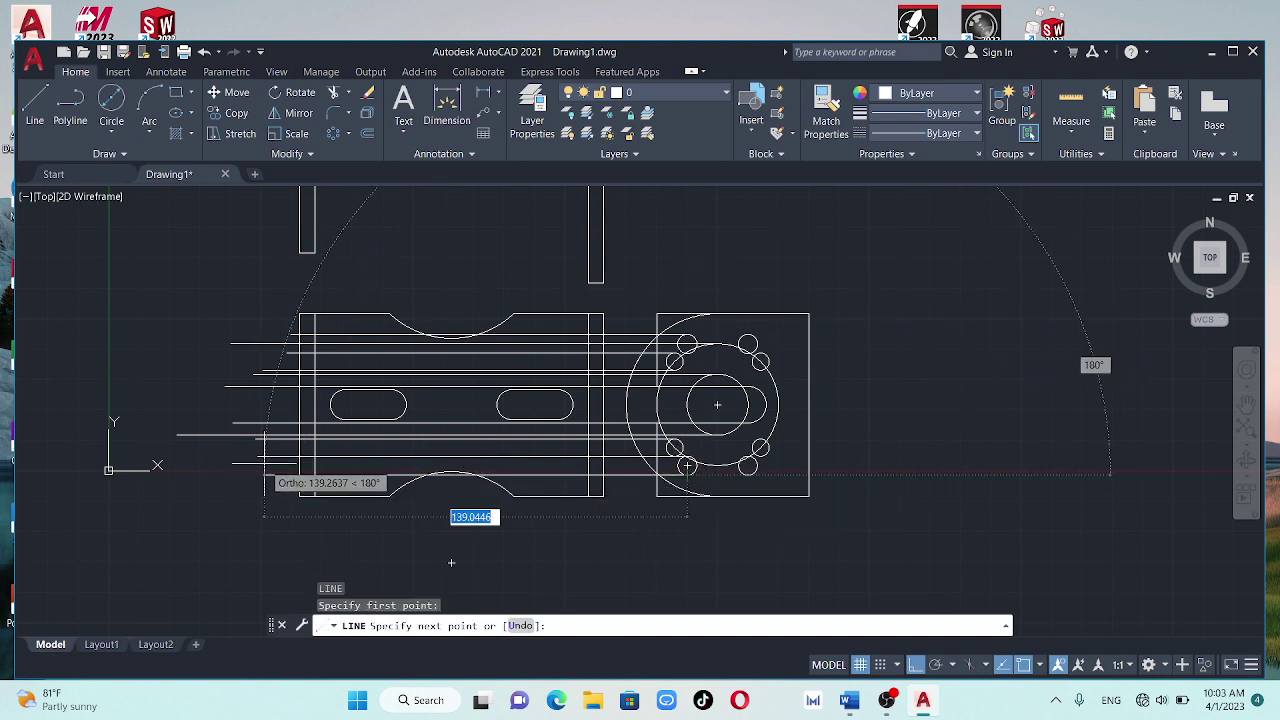
{"action": "left_click", "coordinate": [263, 467]}
{"action": "key", "text": "Escape"}
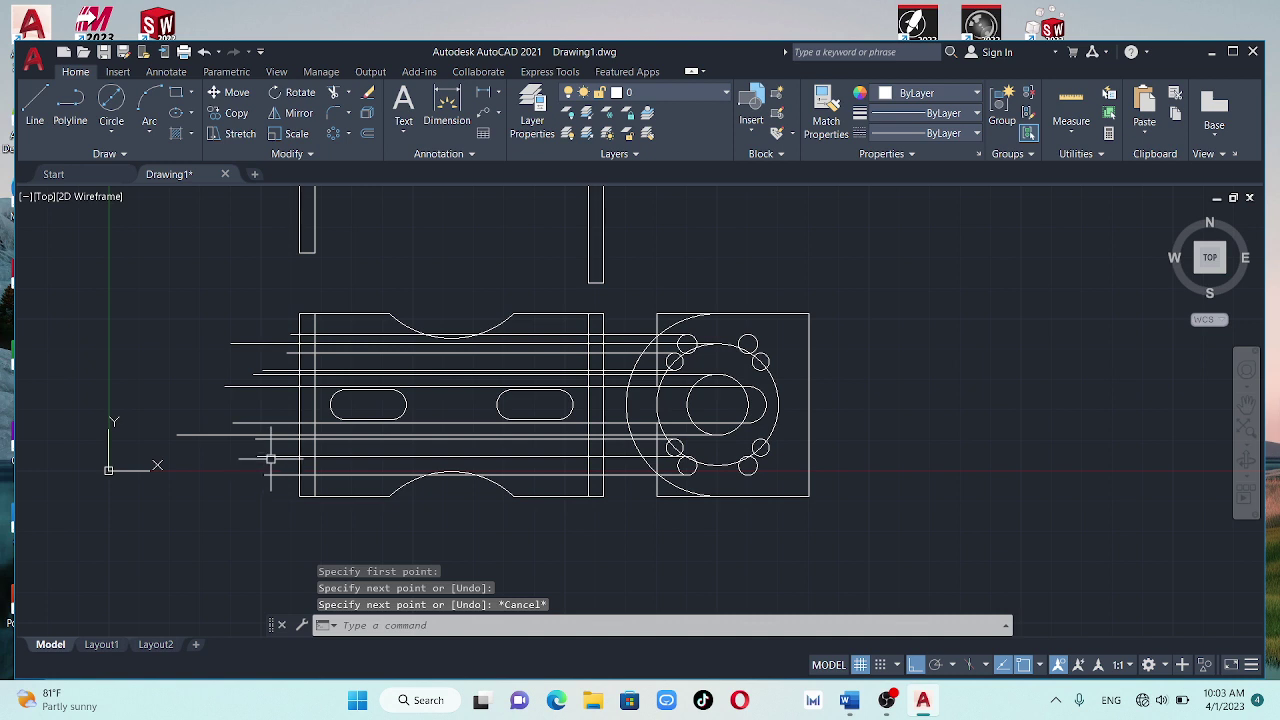
Trim the projection lines' left ends beyond the front view's left edge
{"action": "left_click", "coordinate": [337, 92]}
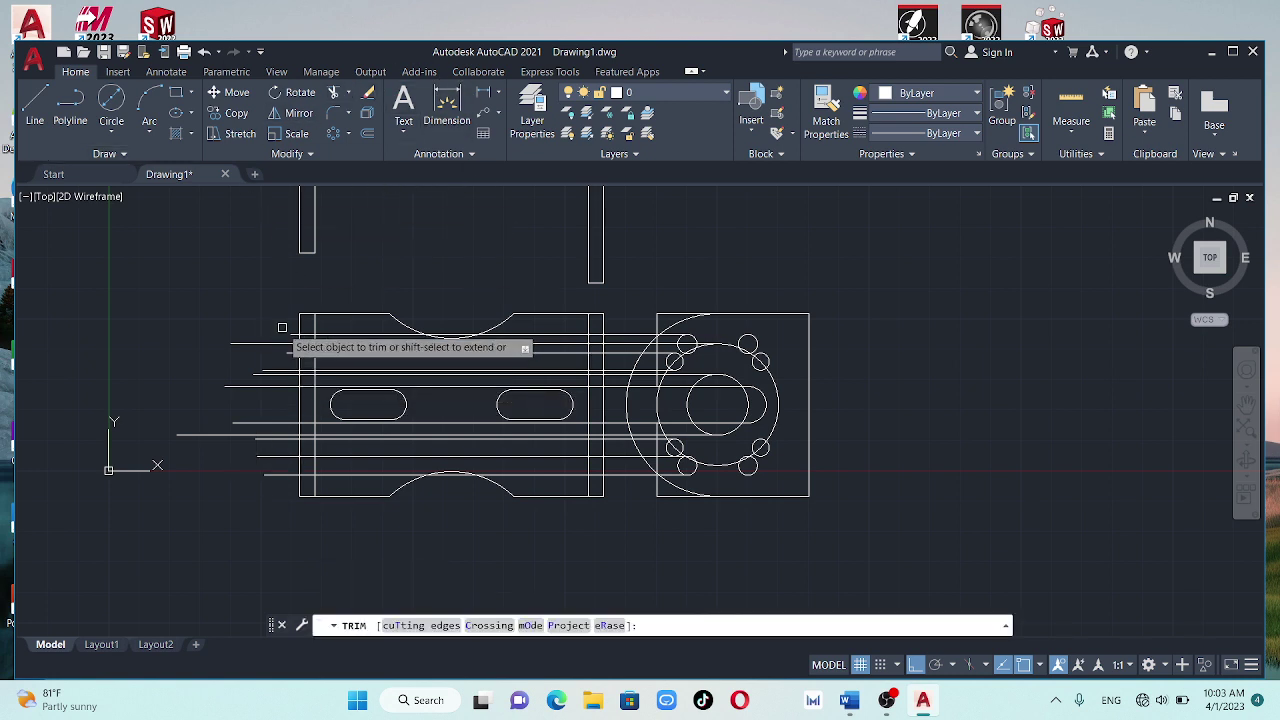
{"action": "left_click", "coordinate": [205, 480]}
{"action": "key", "text": "Return"}
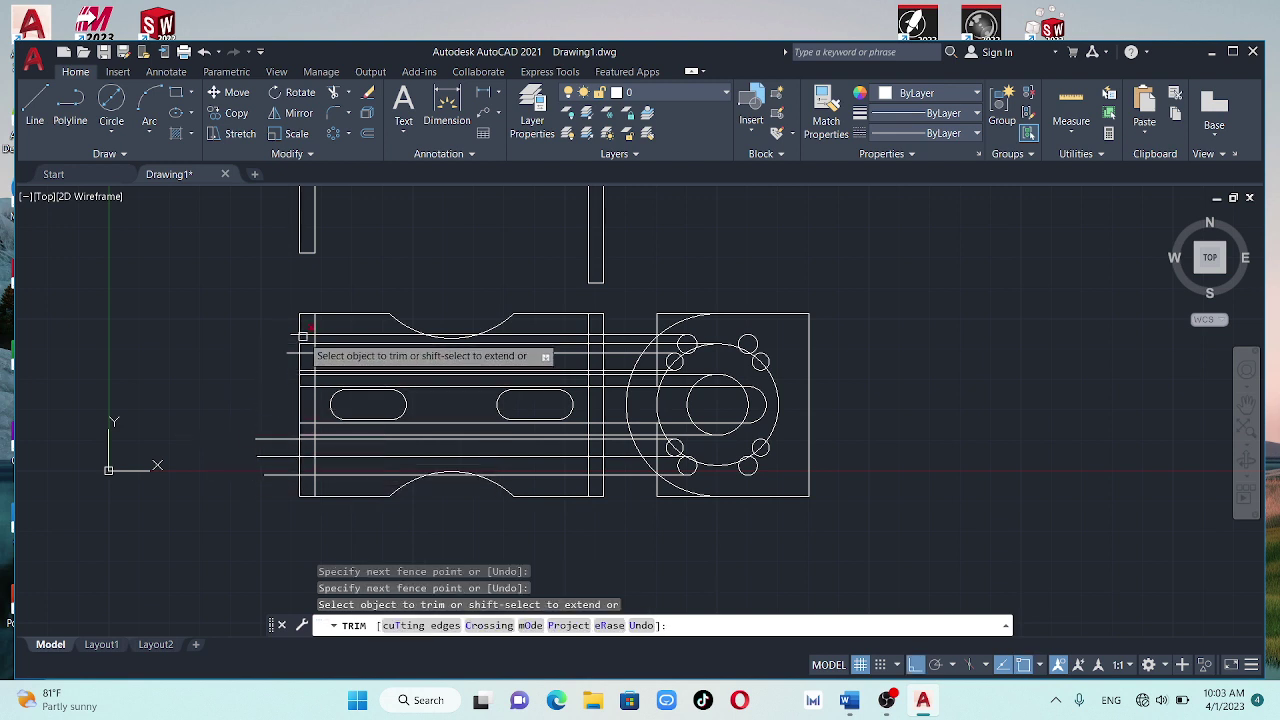
{"action": "left_click", "coordinate": [287, 354]}
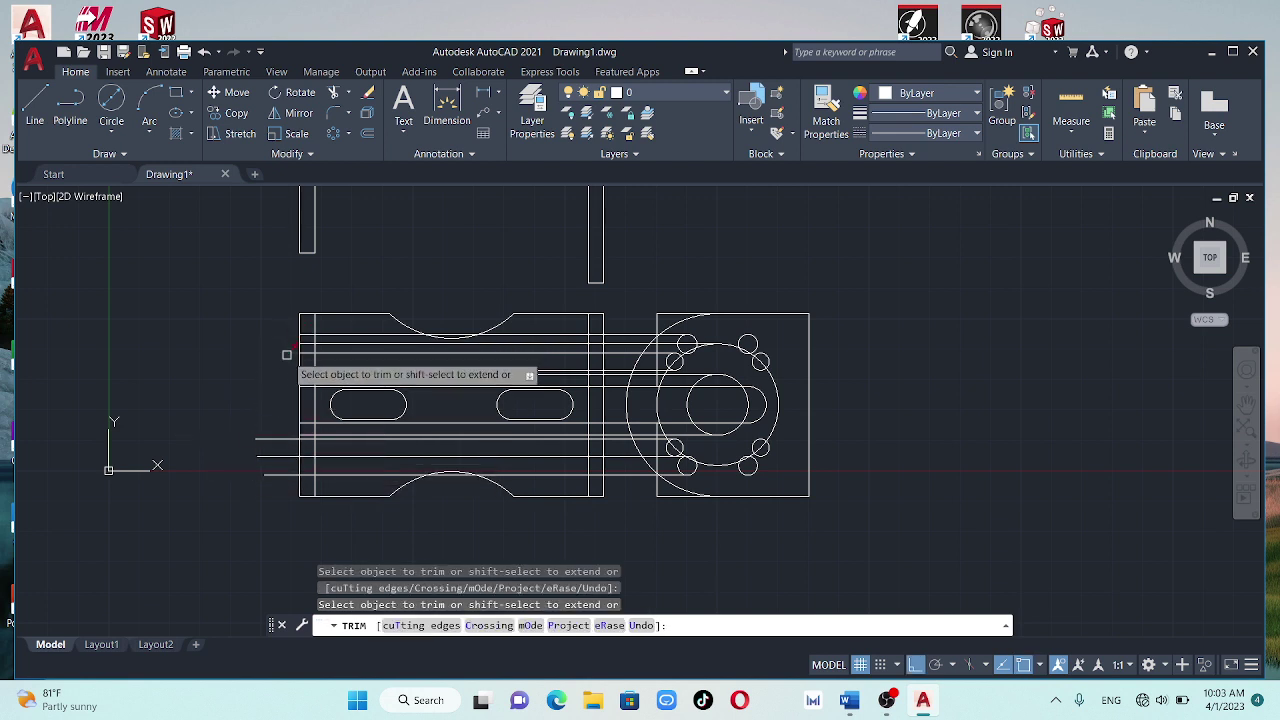
{"action": "left_click", "coordinate": [281, 439]}
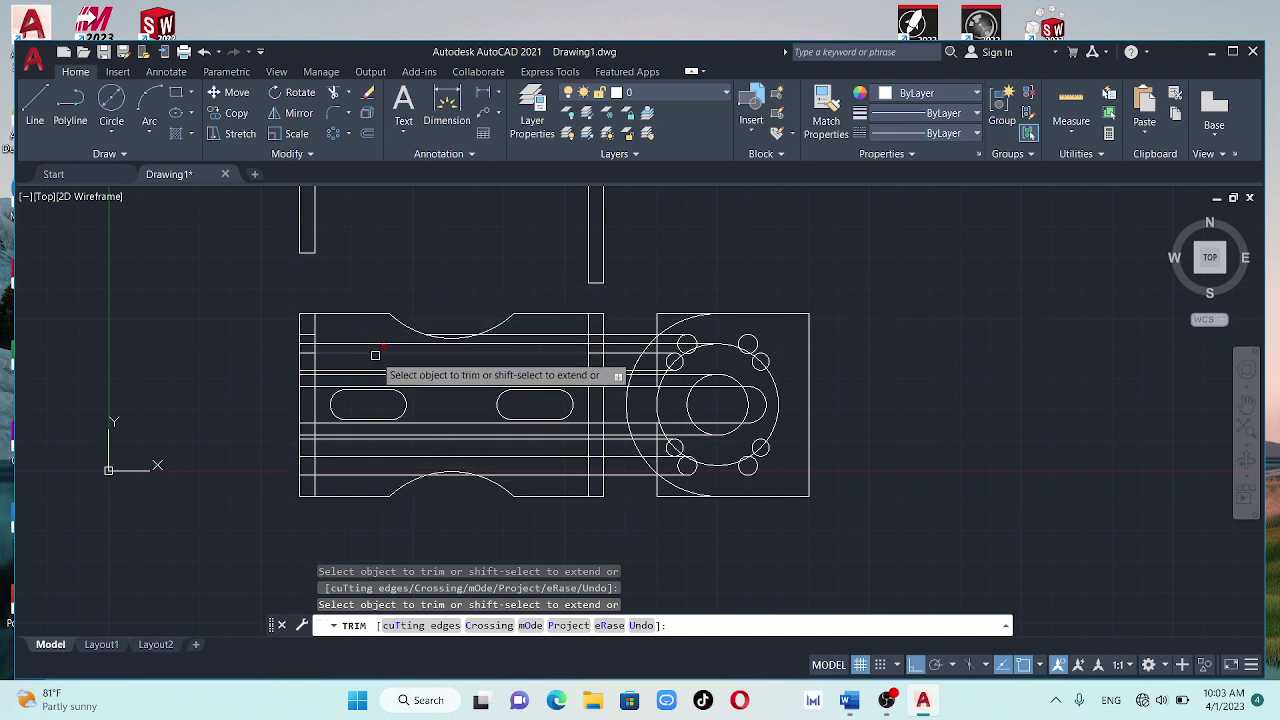
Fence-trim the projection lines across the front view's middle and between the two views
{"action": "left_click_drag", "start_coordinate": [378, 331], "coordinate": [417, 368]}
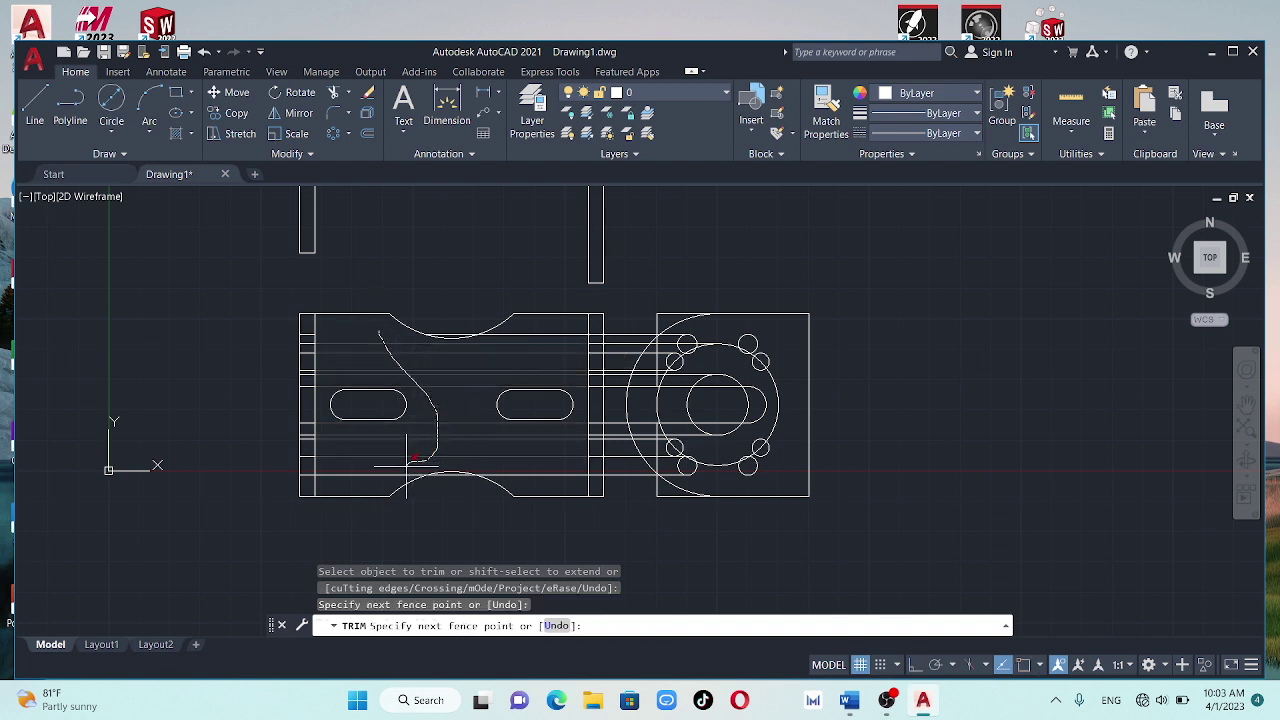
{"action": "left_click_drag", "start_coordinate": [388, 478], "coordinate": [392, 474]}
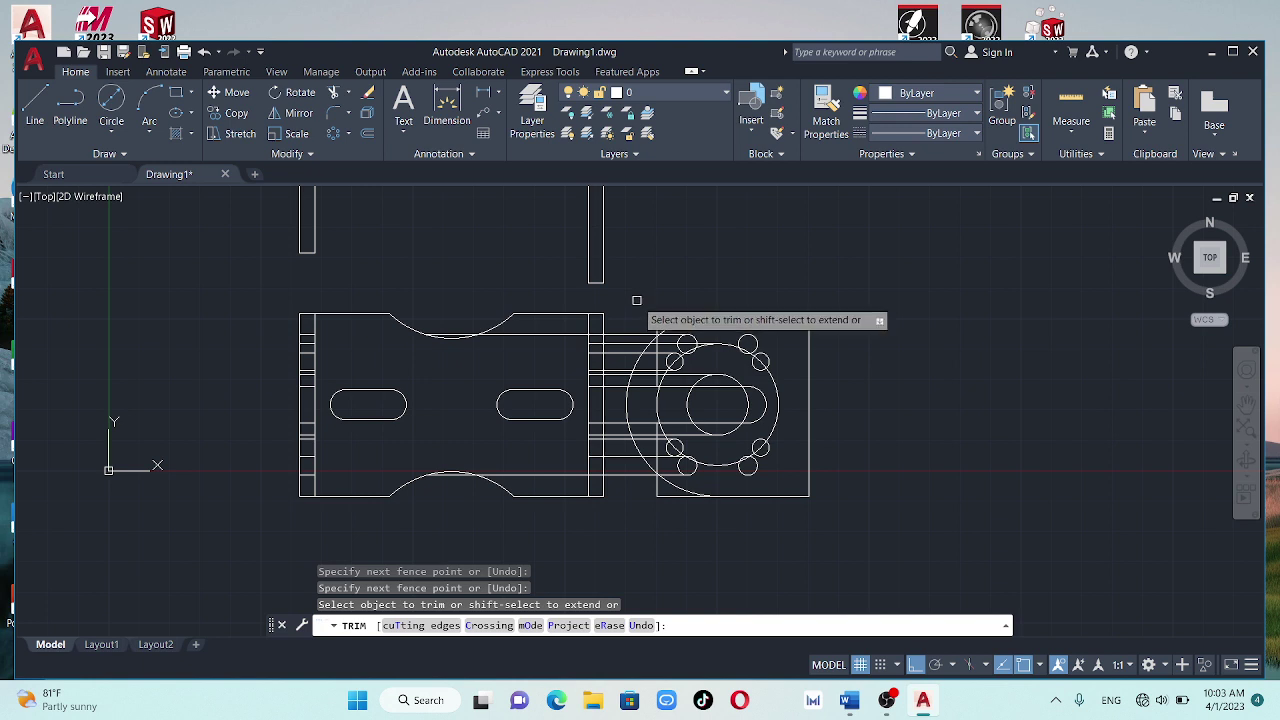
{"action": "left_click_drag", "start_coordinate": [636, 300], "coordinate": [642, 337]}
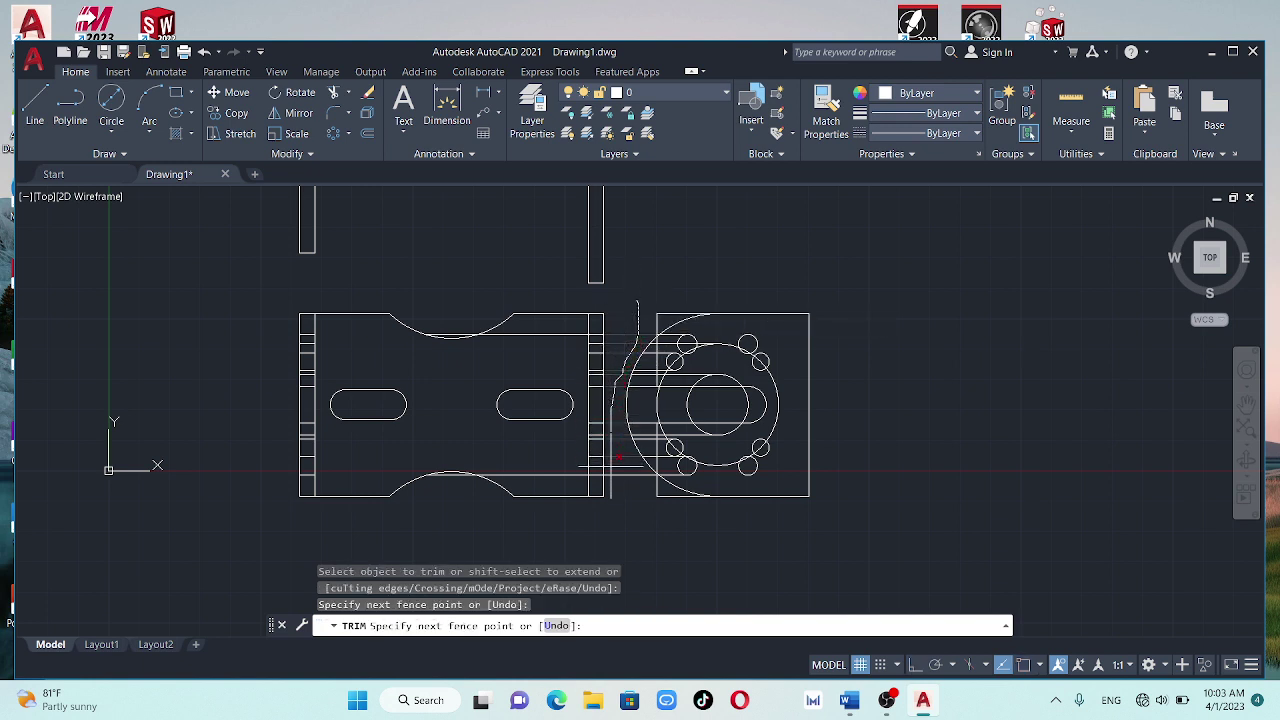
{"action": "left_click_drag", "start_coordinate": [630, 497], "coordinate": [645, 512]}
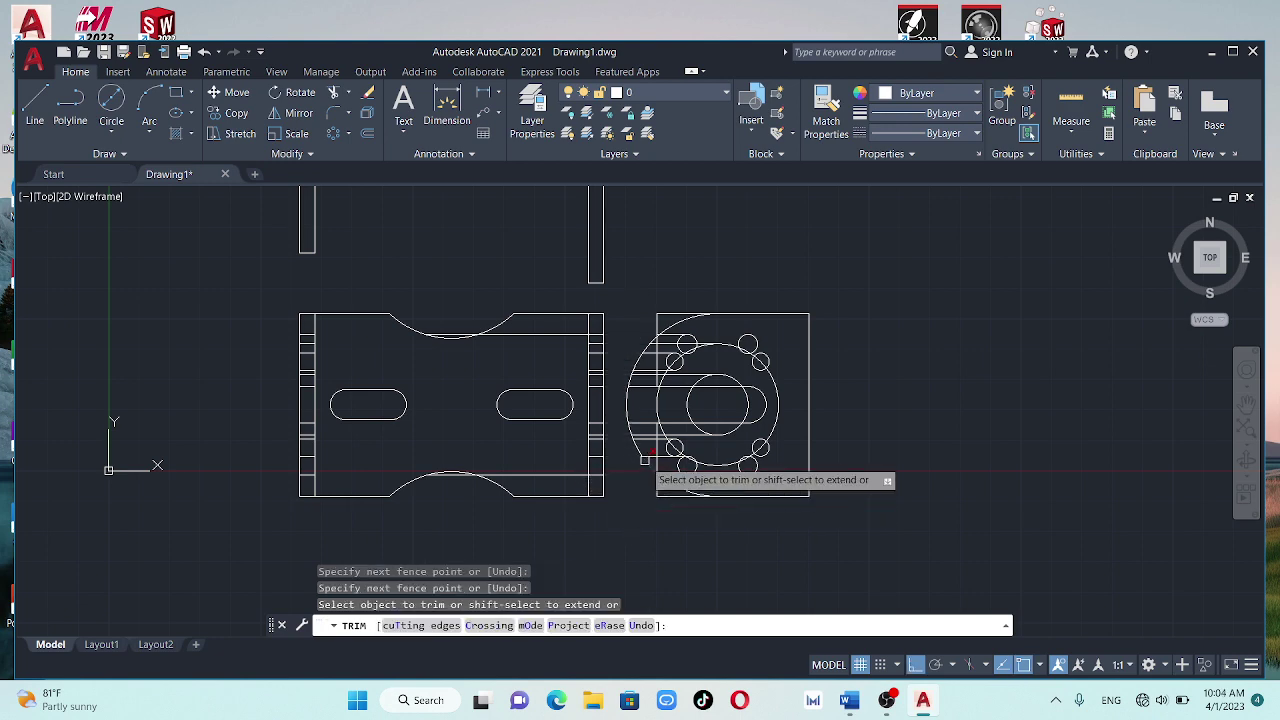
{"action": "scroll", "coordinate": [645, 490], "scroll_direction": "up", "scroll_amount": 3}
Trim the stub left of the side view, then fence-trim the inner arc and horizontal segments
{"action": "left_click", "coordinate": [694, 495]}
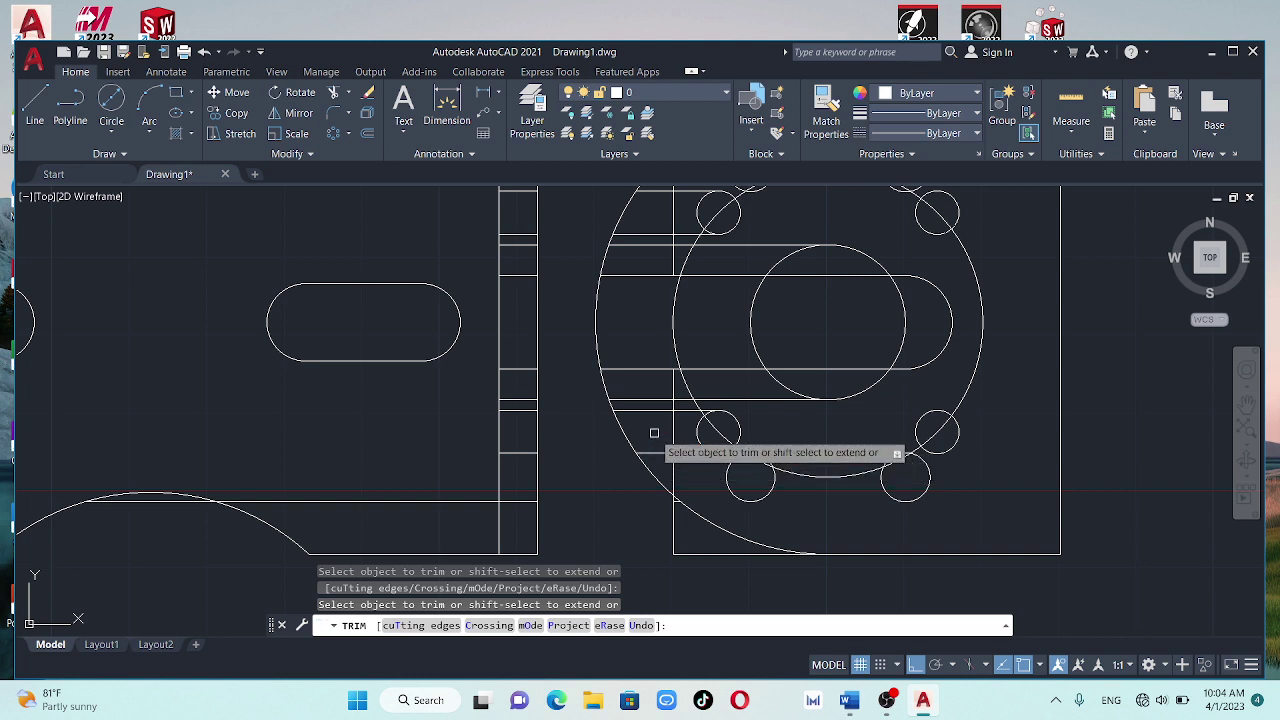
{"action": "left_click_drag", "start_coordinate": [652, 410], "coordinate": [648, 368]}
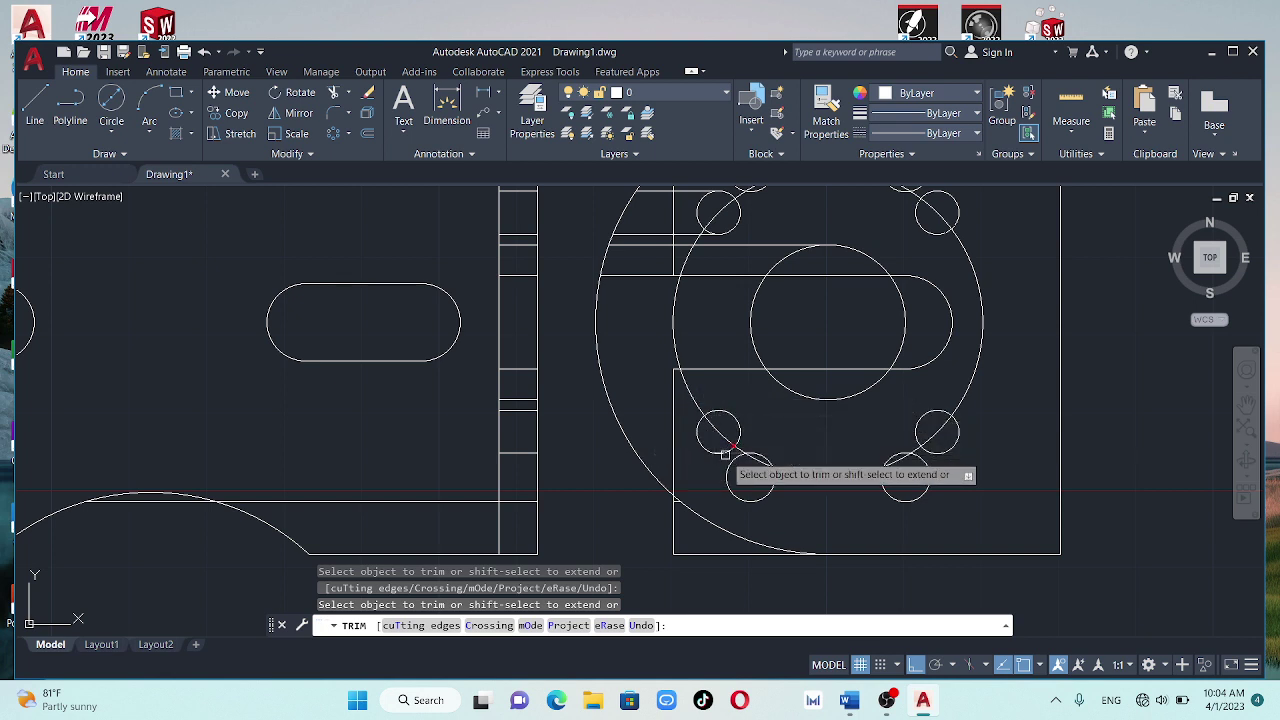
{"action": "scroll", "coordinate": [711, 342], "scroll_direction": "down", "scroll_amount": 2}
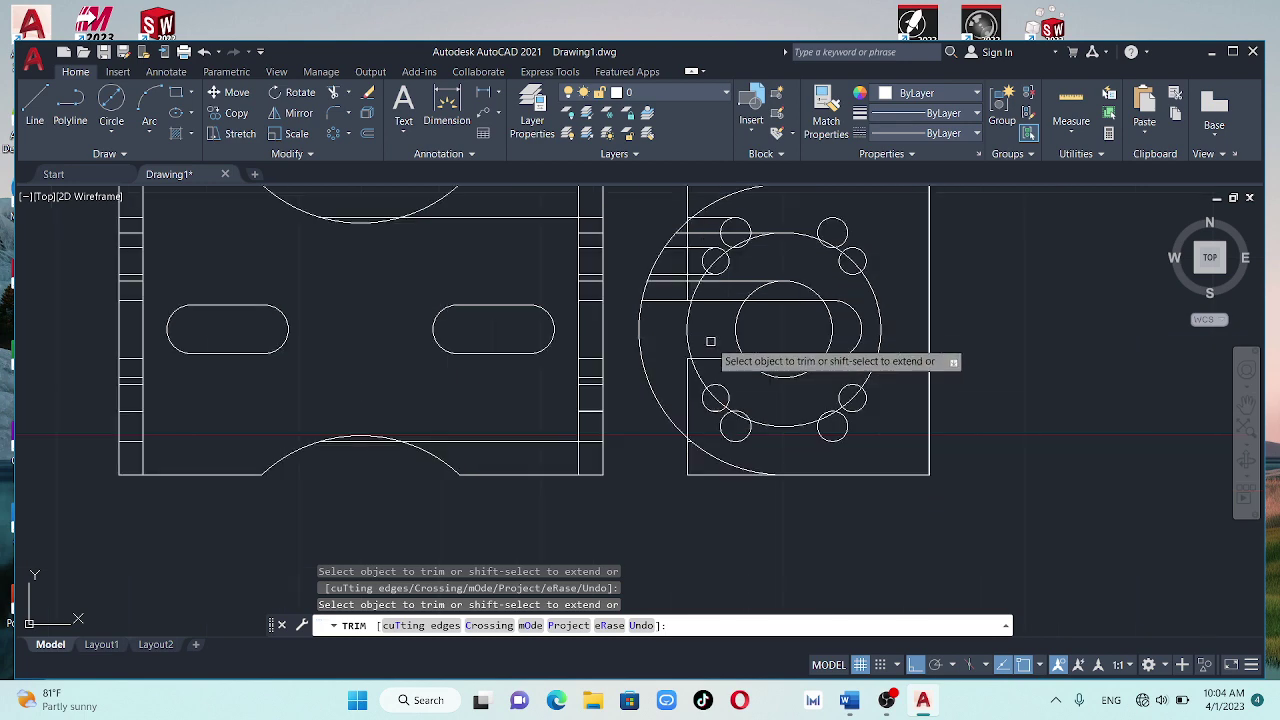
{"action": "scroll", "coordinate": [711, 342], "scroll_direction": "down", "scroll_amount": 2}
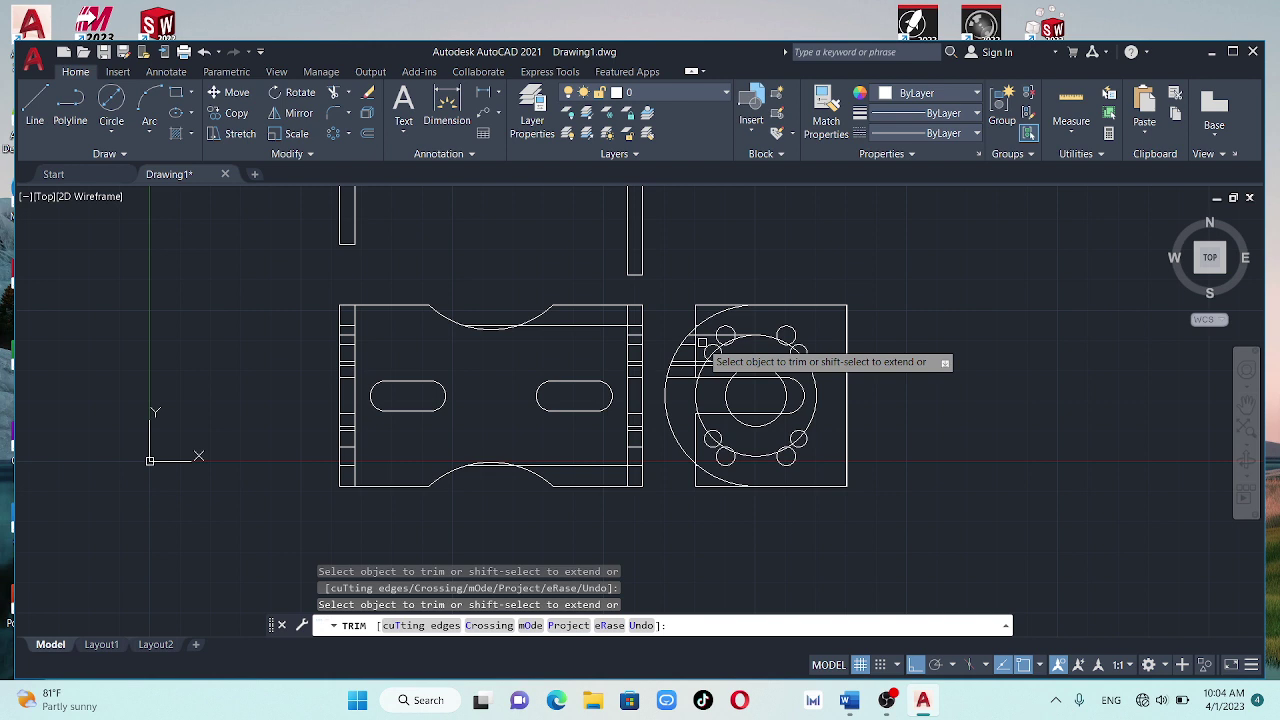
{"action": "scroll", "coordinate": [676, 360], "scroll_direction": "up", "scroll_amount": 2}
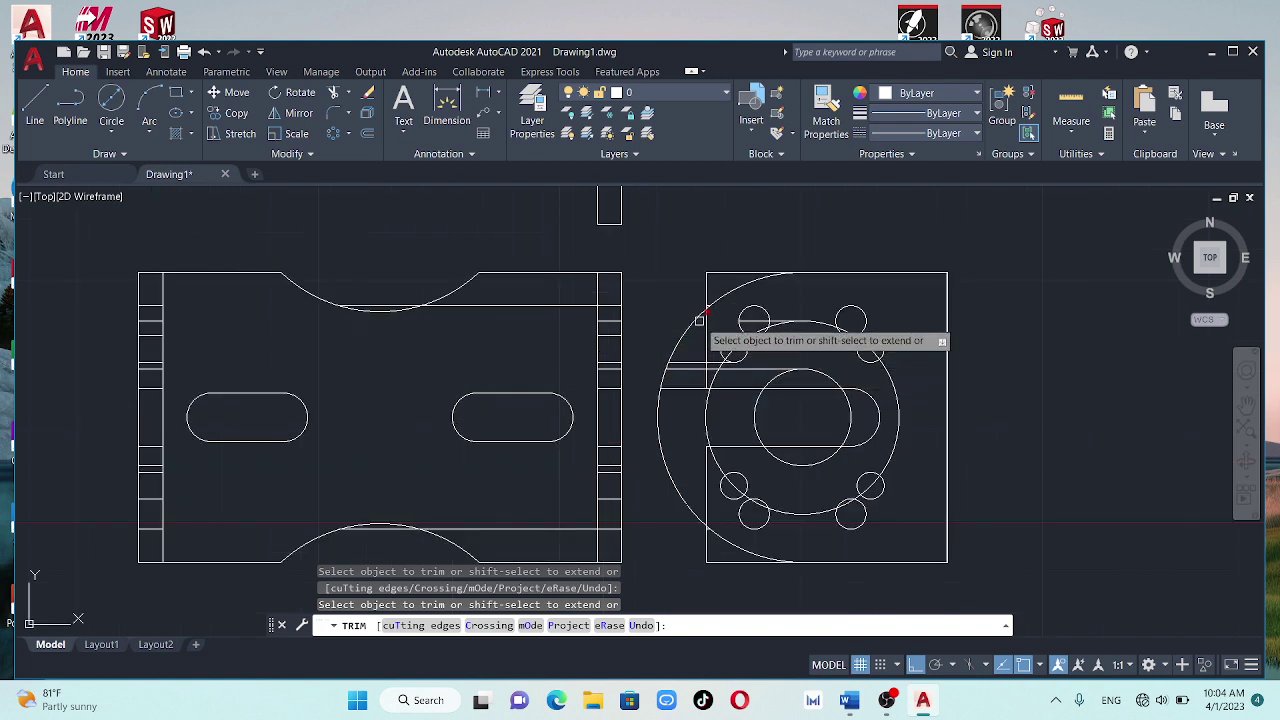
{"action": "left_click", "coordinate": [680, 367]}
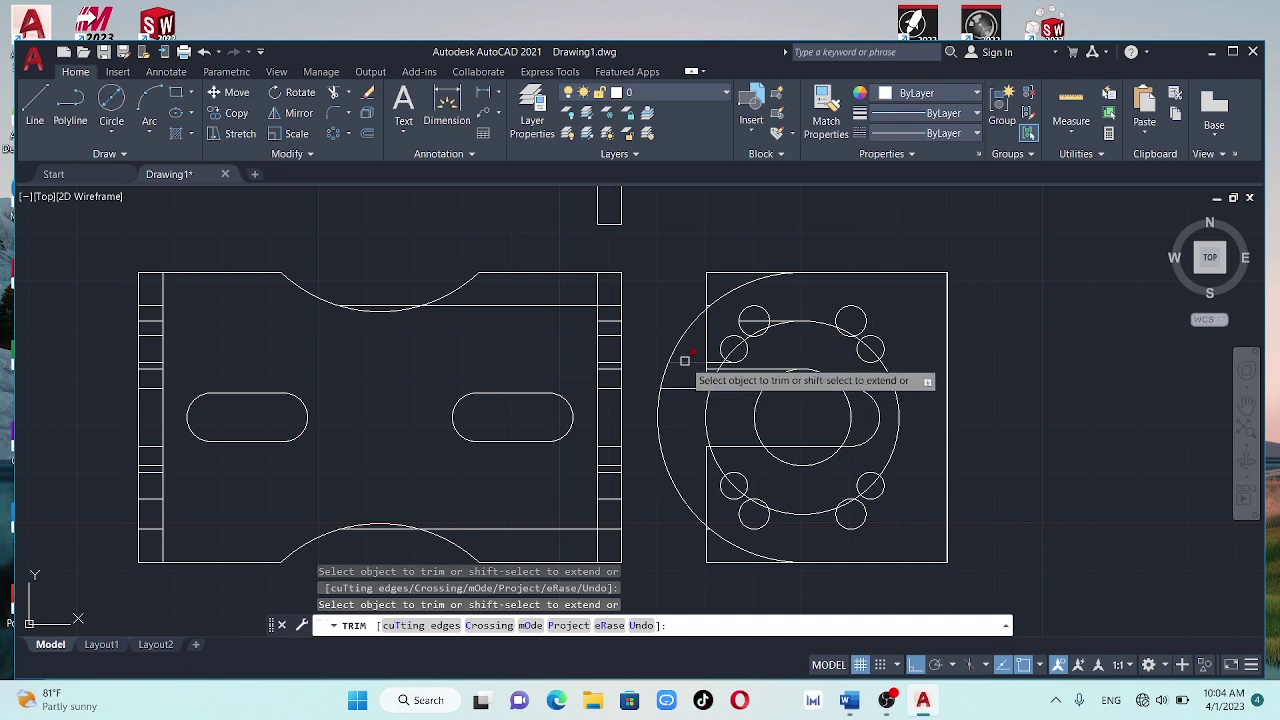
{"action": "left_click", "coordinate": [752, 366]}
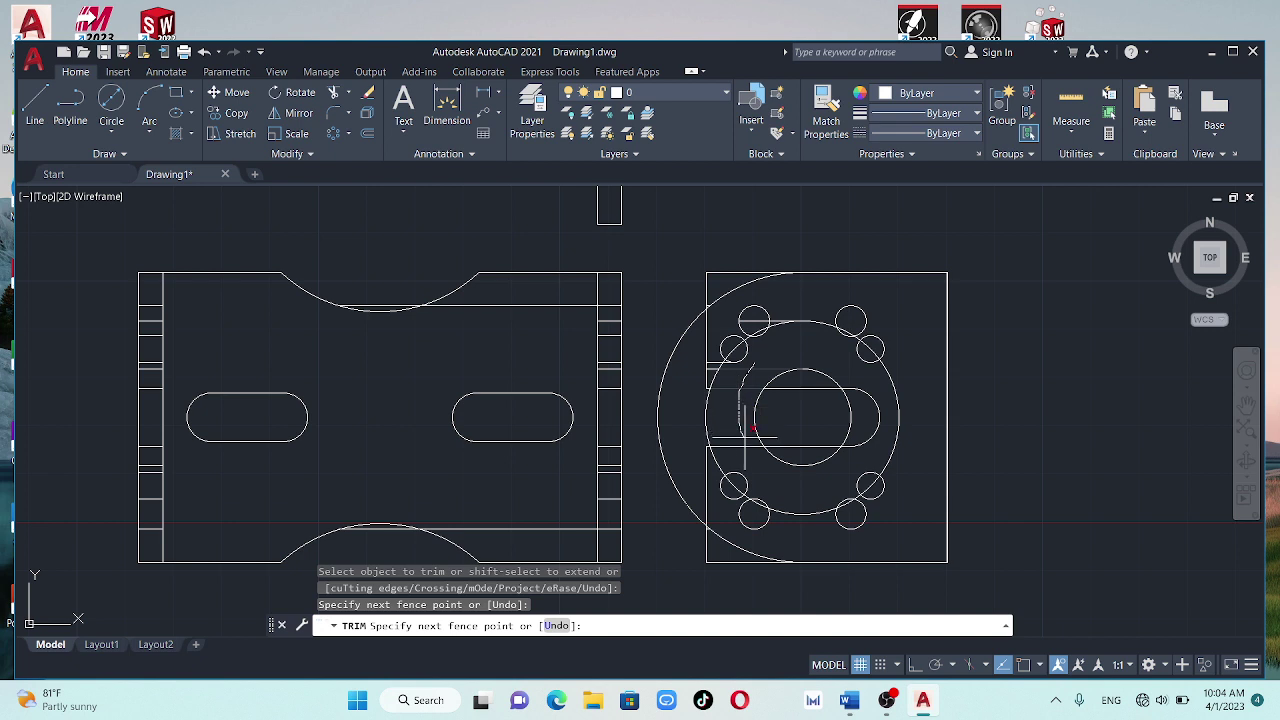
{"action": "left_click", "coordinate": [757, 440]}
{"action": "key", "text": "Return"}
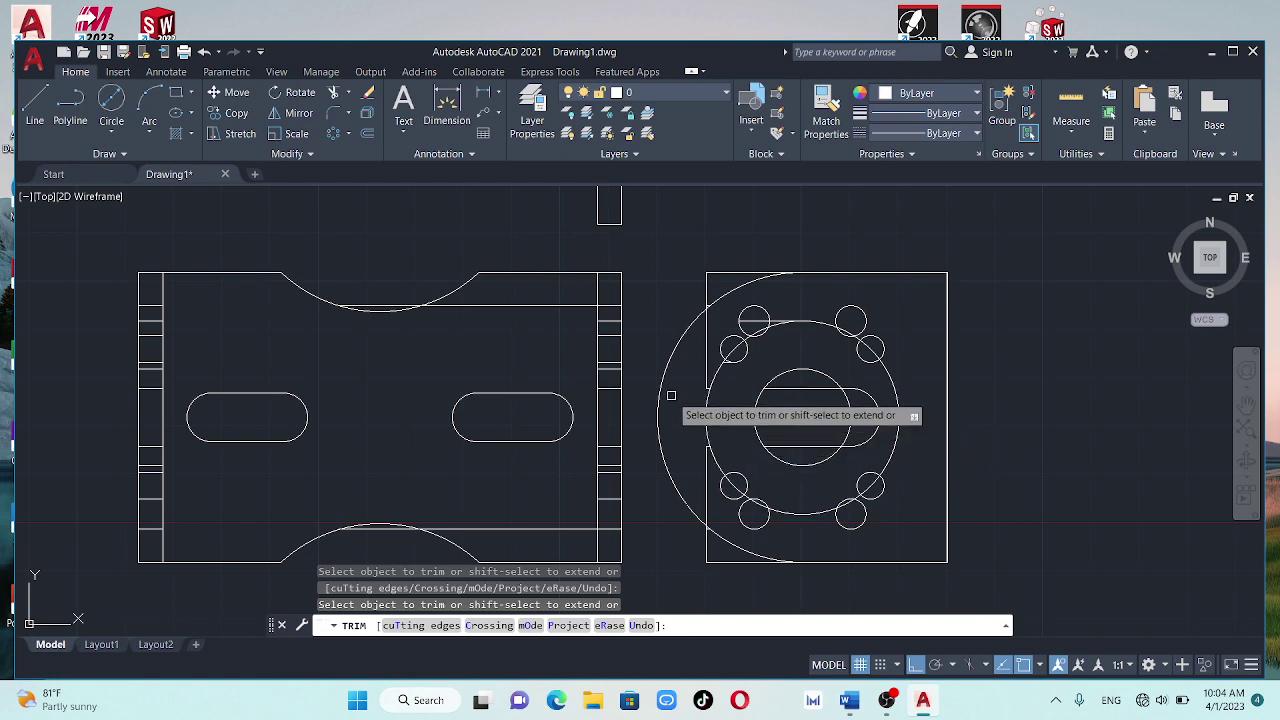
Zoom and pan to bring the side view's left edge and lower holes into close view
{"action": "scroll", "coordinate": [668, 395], "scroll_direction": "down", "scroll_amount": 6}
{"action": "scroll", "coordinate": [750, 420], "scroll_direction": "up", "scroll_amount": 4}
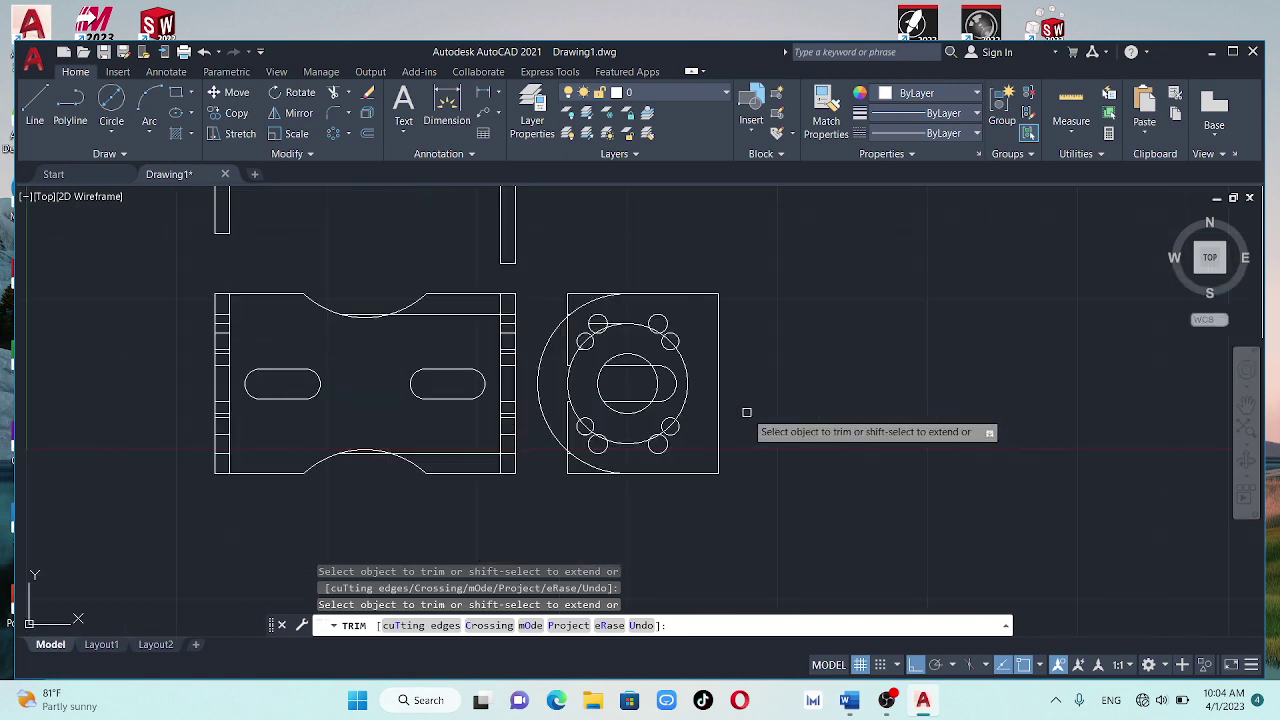
{"action": "scroll", "coordinate": [747, 412], "scroll_direction": "down", "scroll_amount": 2}
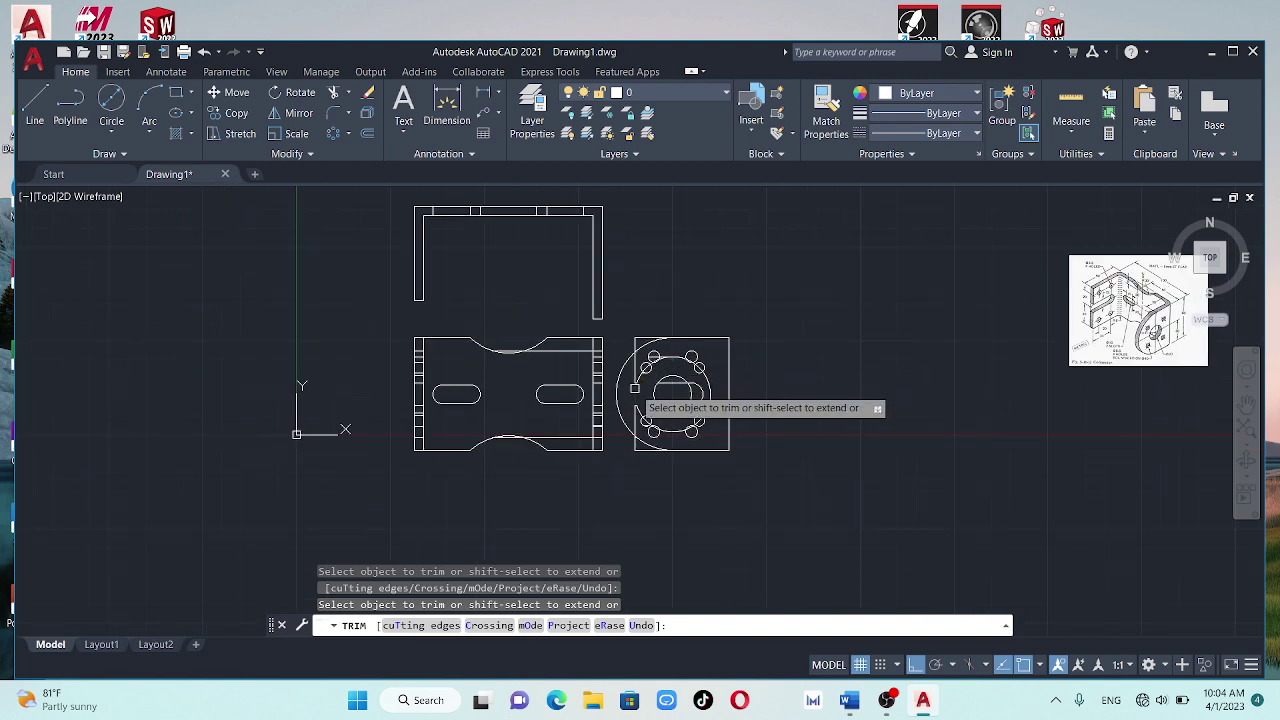
{"action": "scroll", "coordinate": [654, 410], "scroll_direction": "up", "scroll_amount": 5}
{"action": "scroll", "coordinate": [645, 200], "scroll_direction": "down", "scroll_amount": 2}
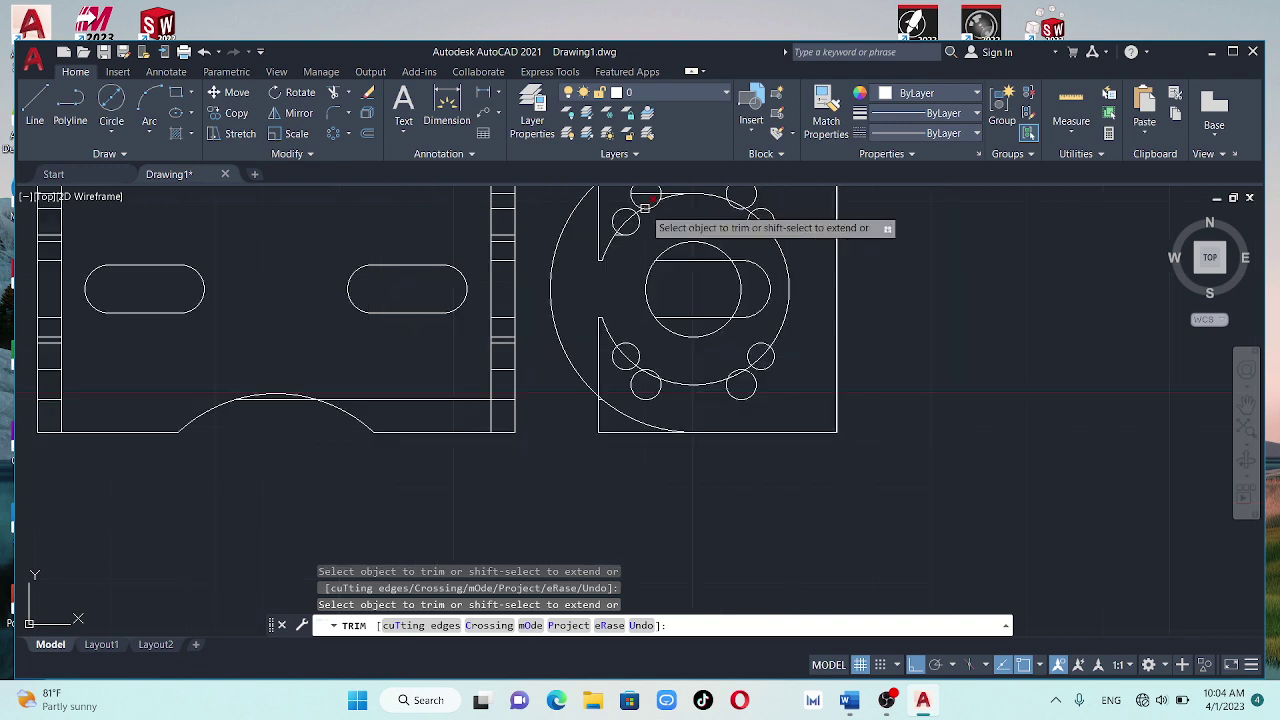
{"action": "scroll", "coordinate": [671, 215], "scroll_direction": "down", "scroll_amount": 2}
{"action": "middle_click_drag", "start_coordinate": [671, 219], "coordinate": [673, 323]}
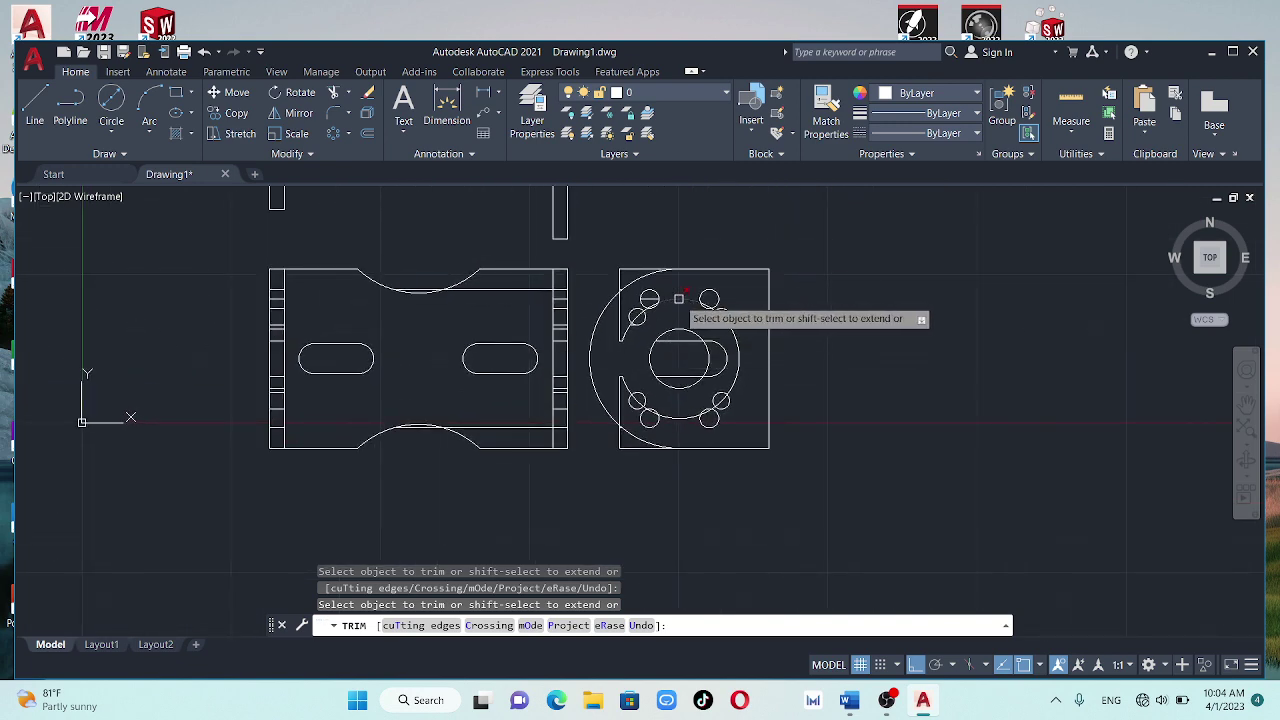
{"action": "scroll", "coordinate": [684, 300], "scroll_direction": "down", "scroll_amount": 5}
{"action": "scroll", "coordinate": [860, 337], "scroll_direction": "up", "scroll_amount": 5}
{"action": "middle_click_drag", "start_coordinate": [860, 337], "coordinate": [770, 534]}
{"action": "scroll", "coordinate": [770, 534], "scroll_direction": "down", "scroll_amount": 2}
{"action": "scroll", "coordinate": [763, 523], "scroll_direction": "down", "scroll_amount": 2}
{"action": "scroll", "coordinate": [694, 500], "scroll_direction": "down", "scroll_amount": 2}
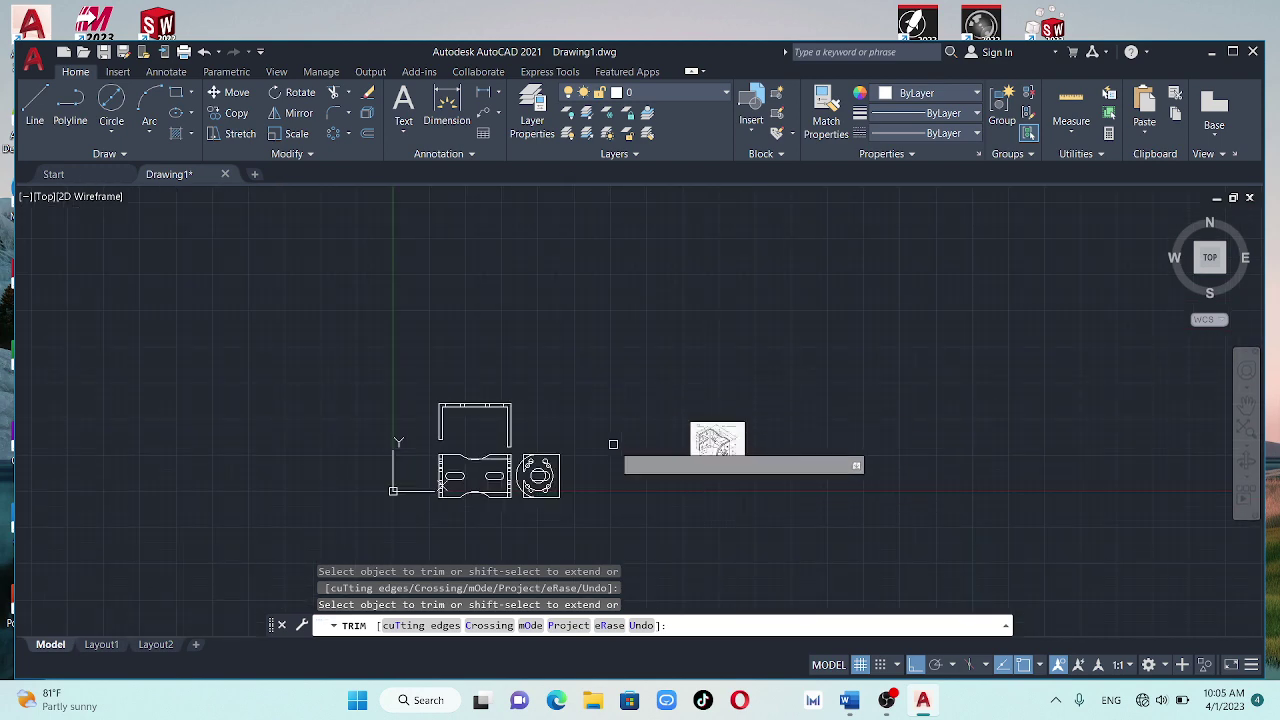
{"action": "middle_click_drag", "start_coordinate": [582, 475], "coordinate": [691, 423]}
{"action": "scroll", "coordinate": [691, 423], "scroll_direction": "up", "scroll_amount": 5}
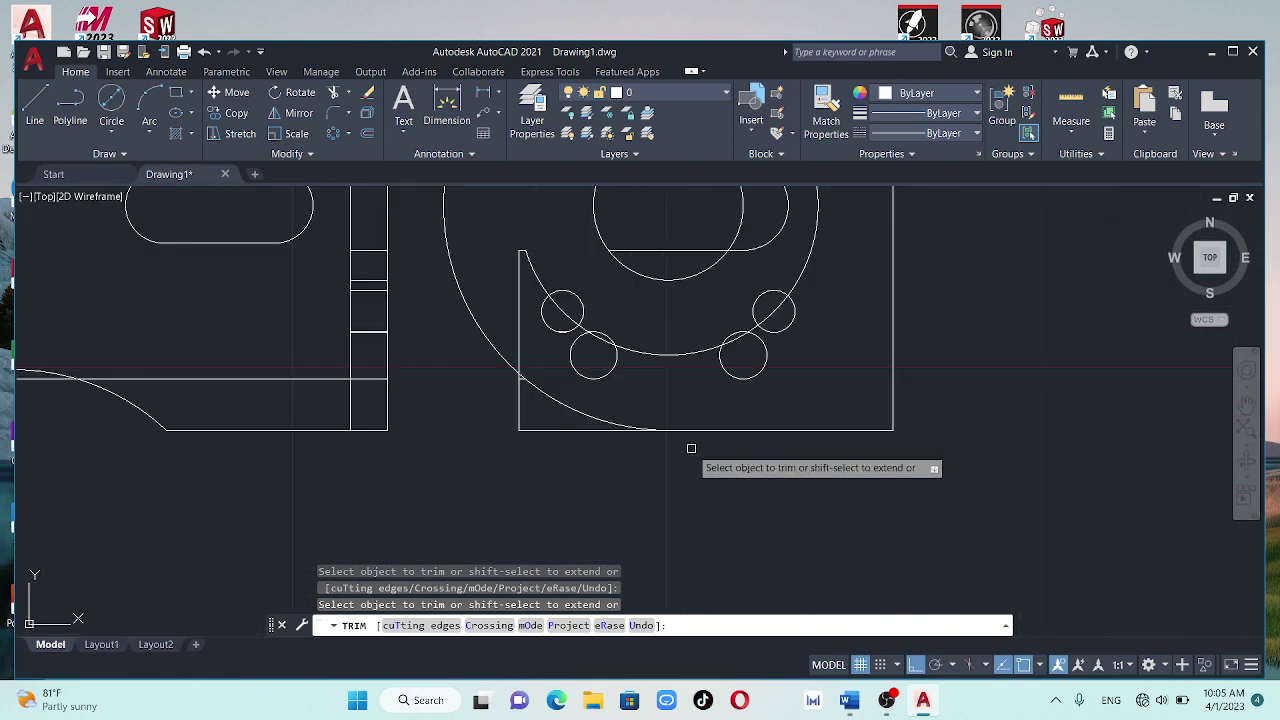
{"action": "scroll", "coordinate": [691, 423], "scroll_direction": "up", "scroll_amount": 3}
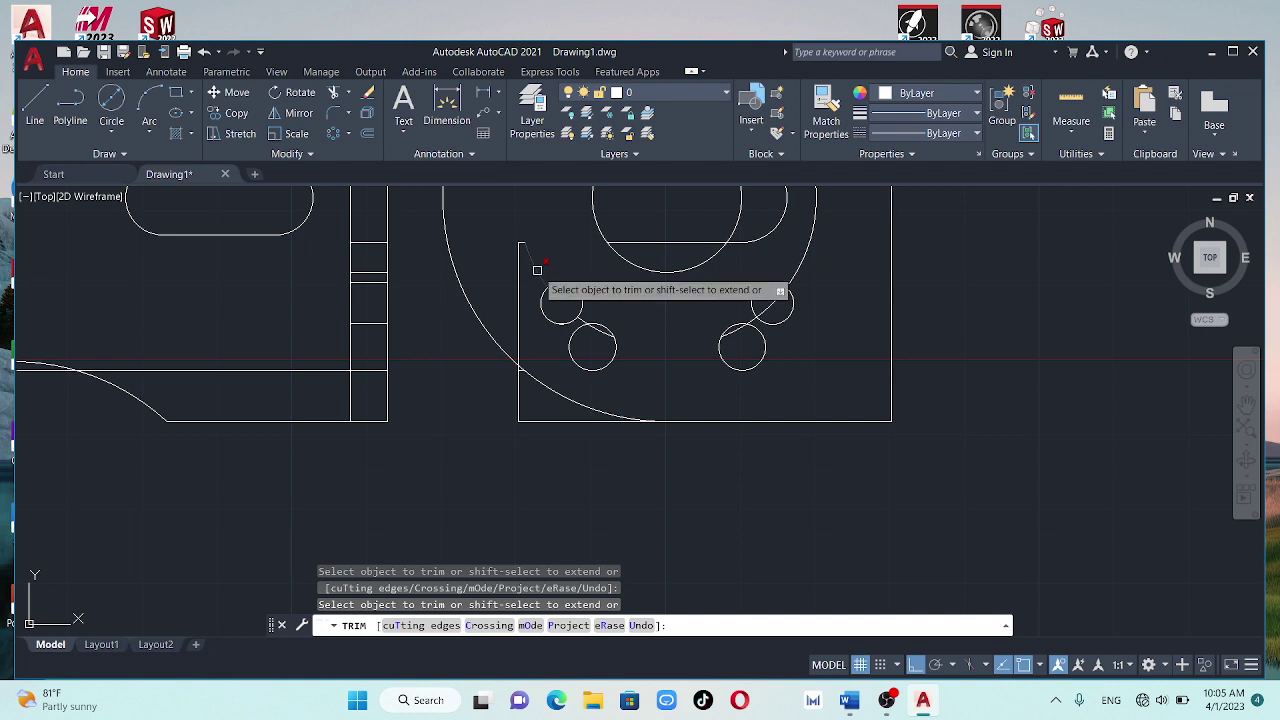
Trim the upper part of the side view's left edge and the short line near the holes
{"action": "left_click", "coordinate": [518, 290]}
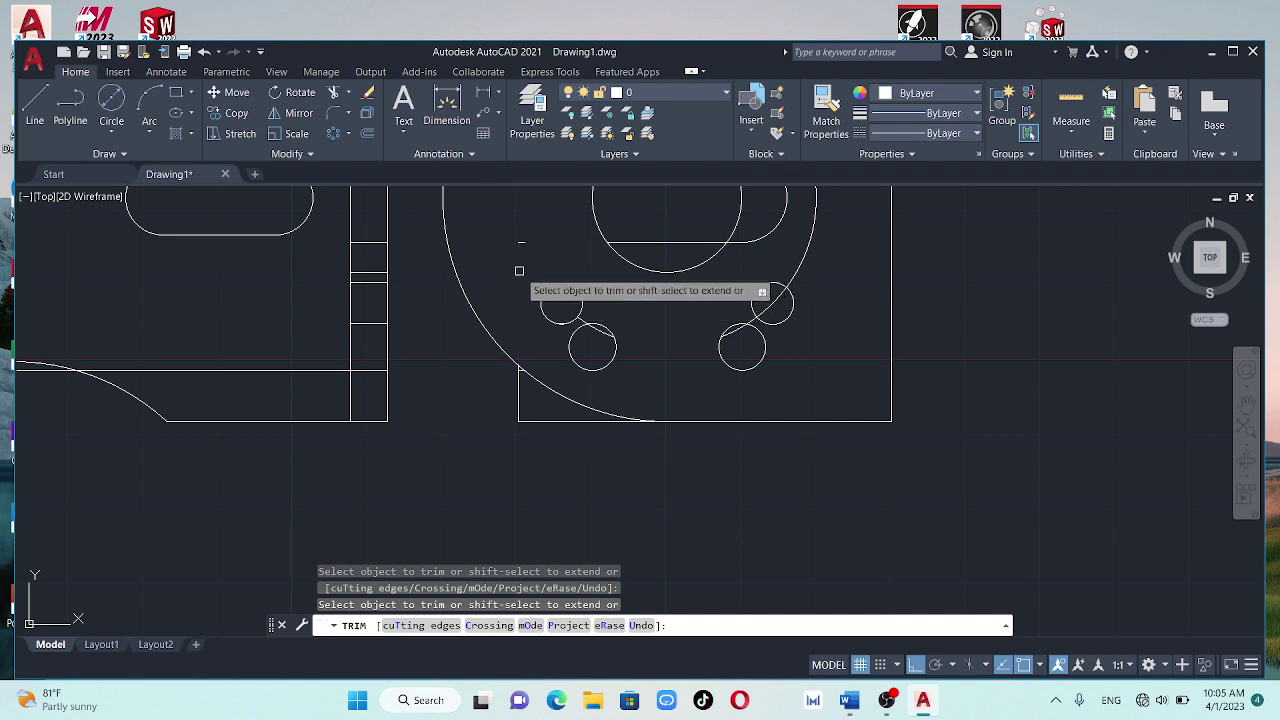
{"action": "left_click", "coordinate": [583, 313]}
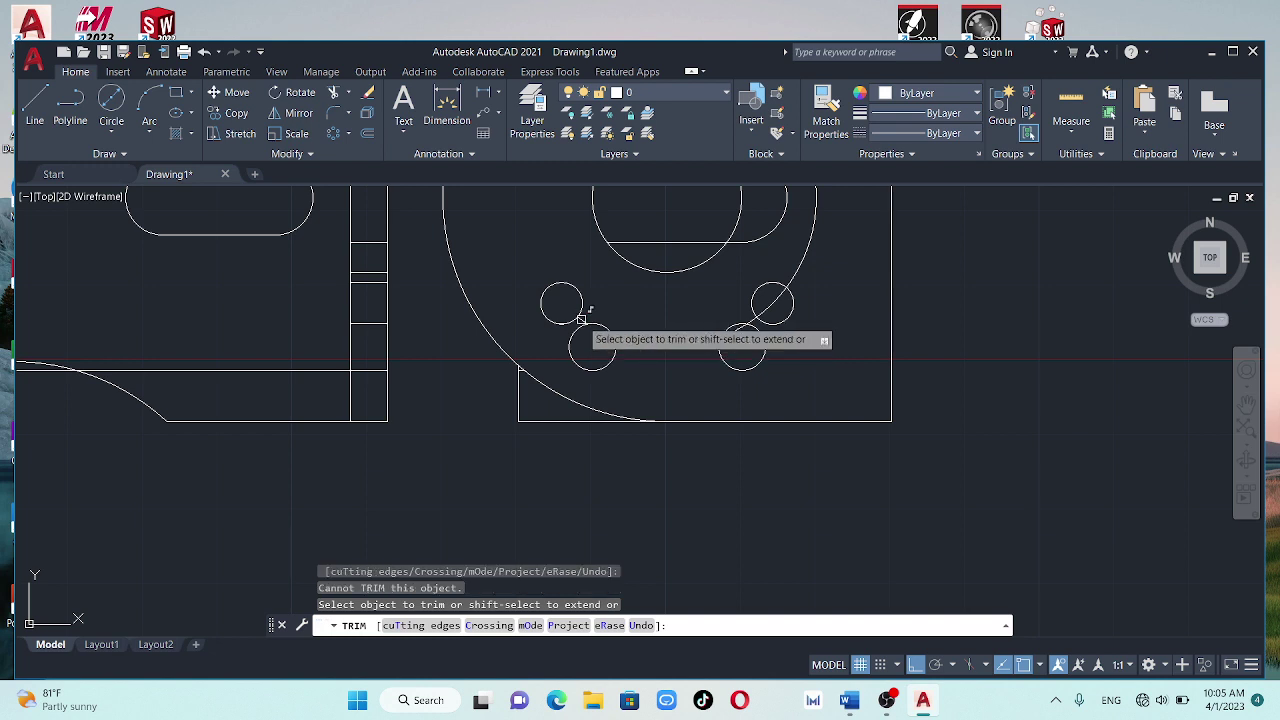
{"action": "scroll", "coordinate": [576, 315], "scroll_direction": "up", "scroll_amount": 2}
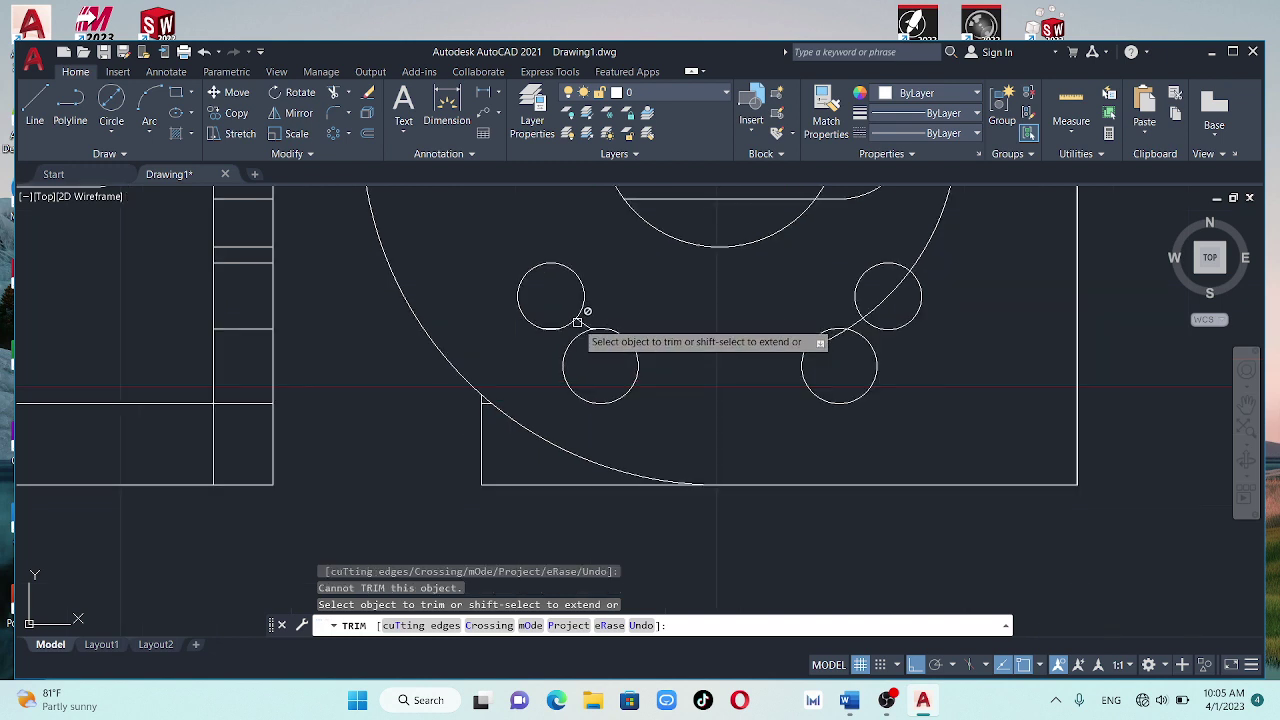
Trim the circle arcs between the right-hand holes and the big arc's part outside the square
{"action": "scroll", "coordinate": [590, 330], "scroll_direction": "down", "scroll_amount": 2}
{"action": "scroll", "coordinate": [743, 310], "scroll_direction": "down", "scroll_amount": 2}
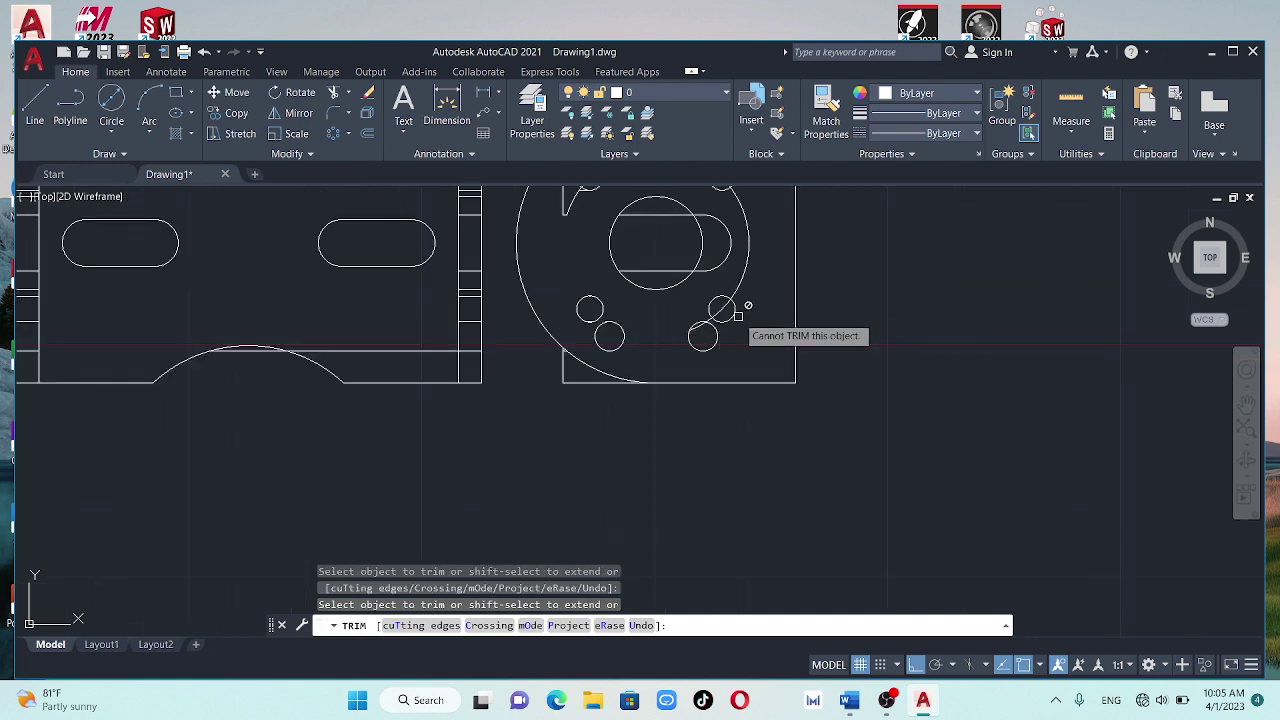
{"action": "scroll", "coordinate": [755, 487], "scroll_direction": "down", "scroll_amount": 2}
{"action": "left_click", "coordinate": [766, 440]}
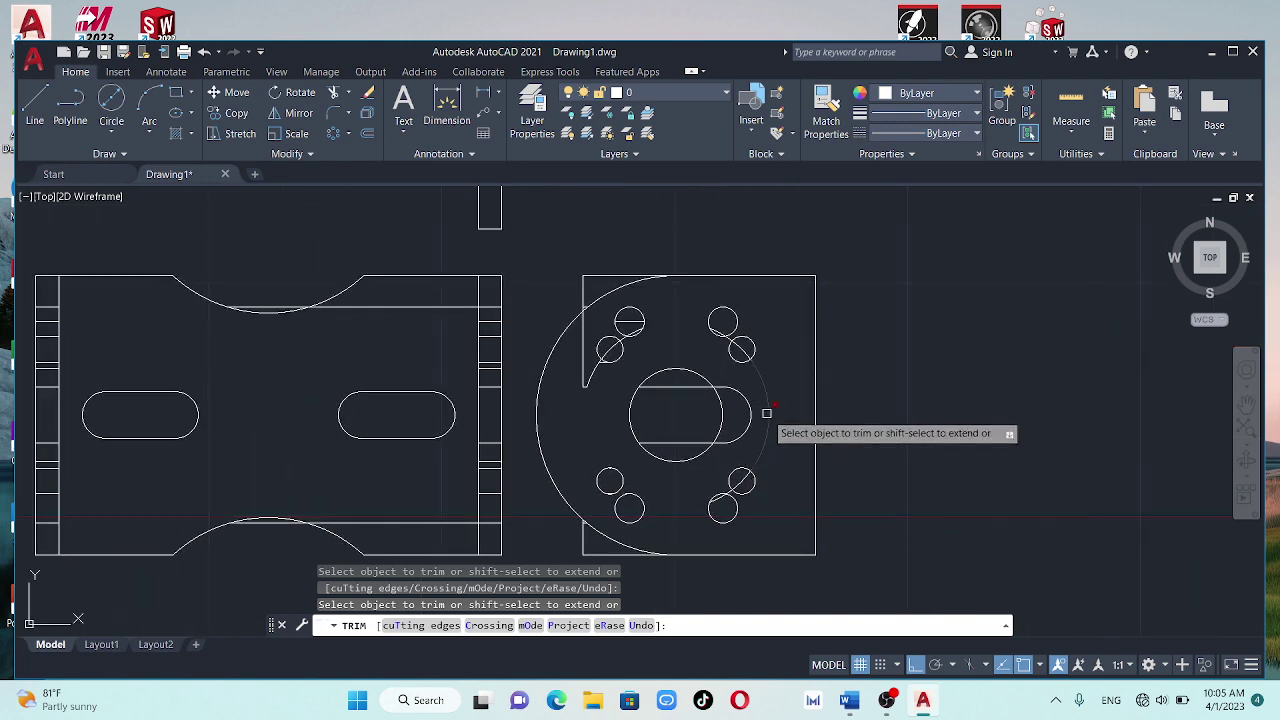
{"action": "left_click", "coordinate": [742, 346]}
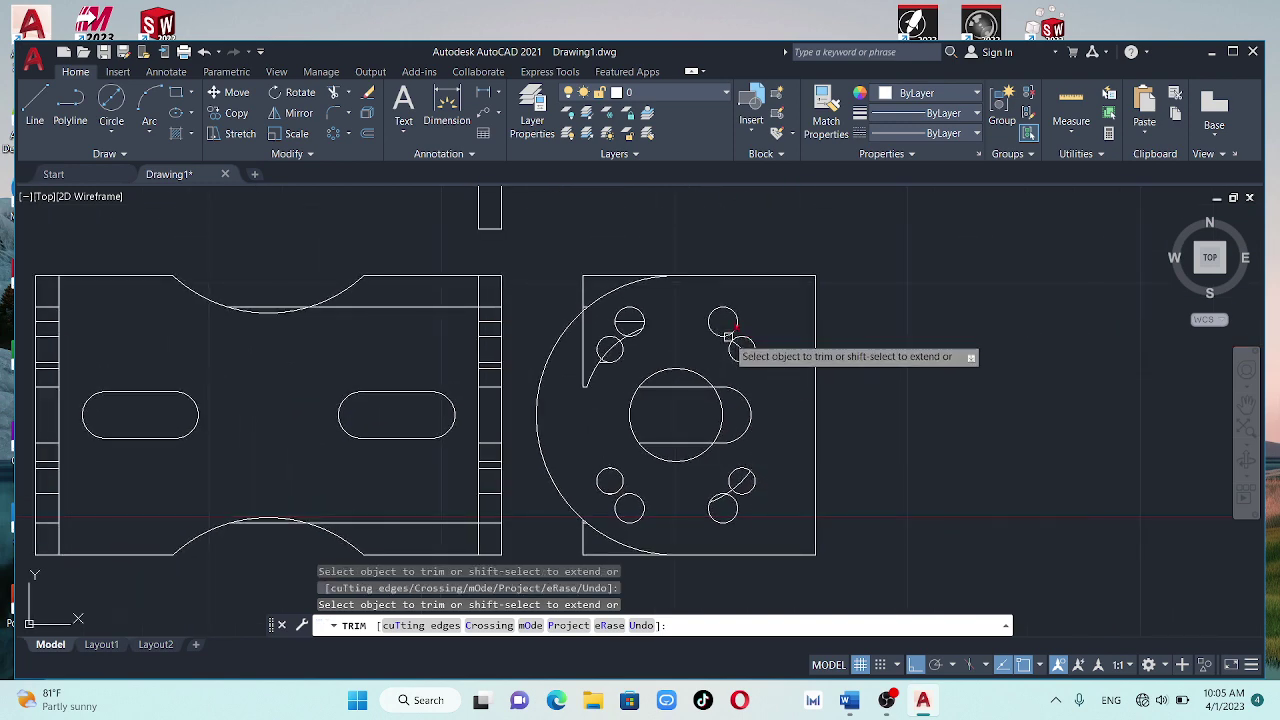
{"action": "left_click", "coordinate": [734, 347]}
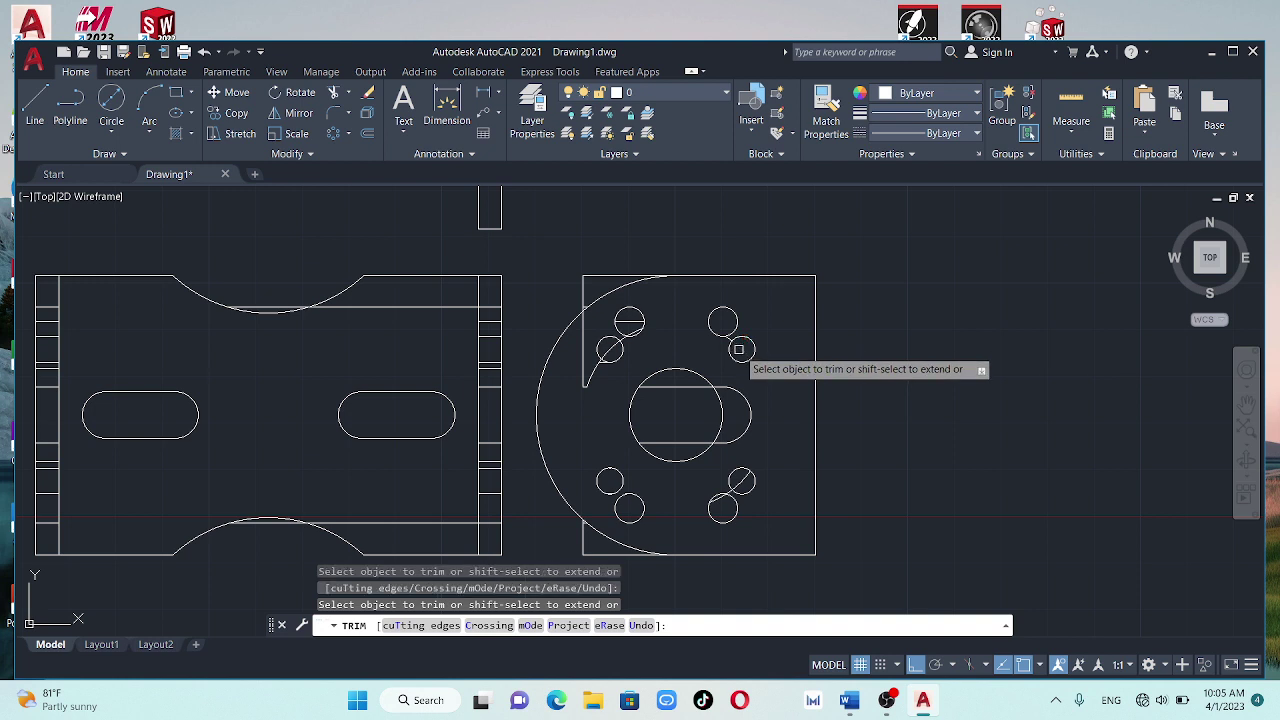
{"action": "left_click", "coordinate": [729, 339]}
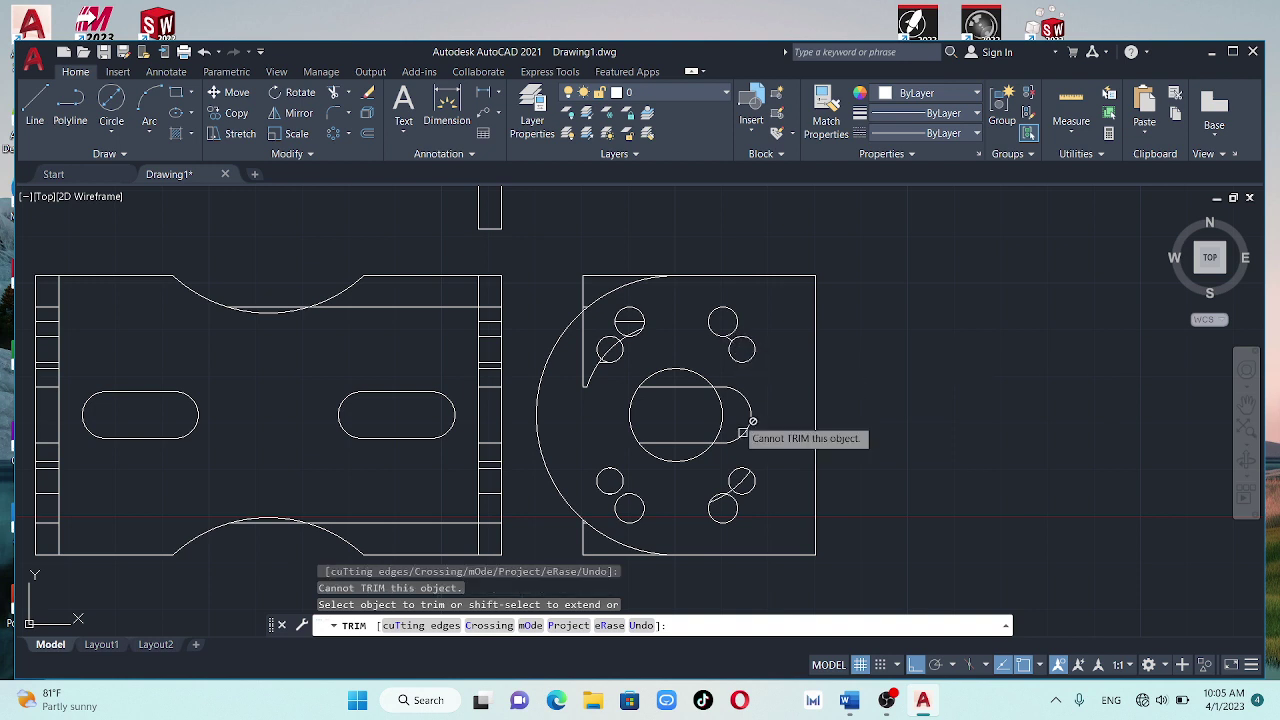
{"action": "left_click", "coordinate": [730, 488]}
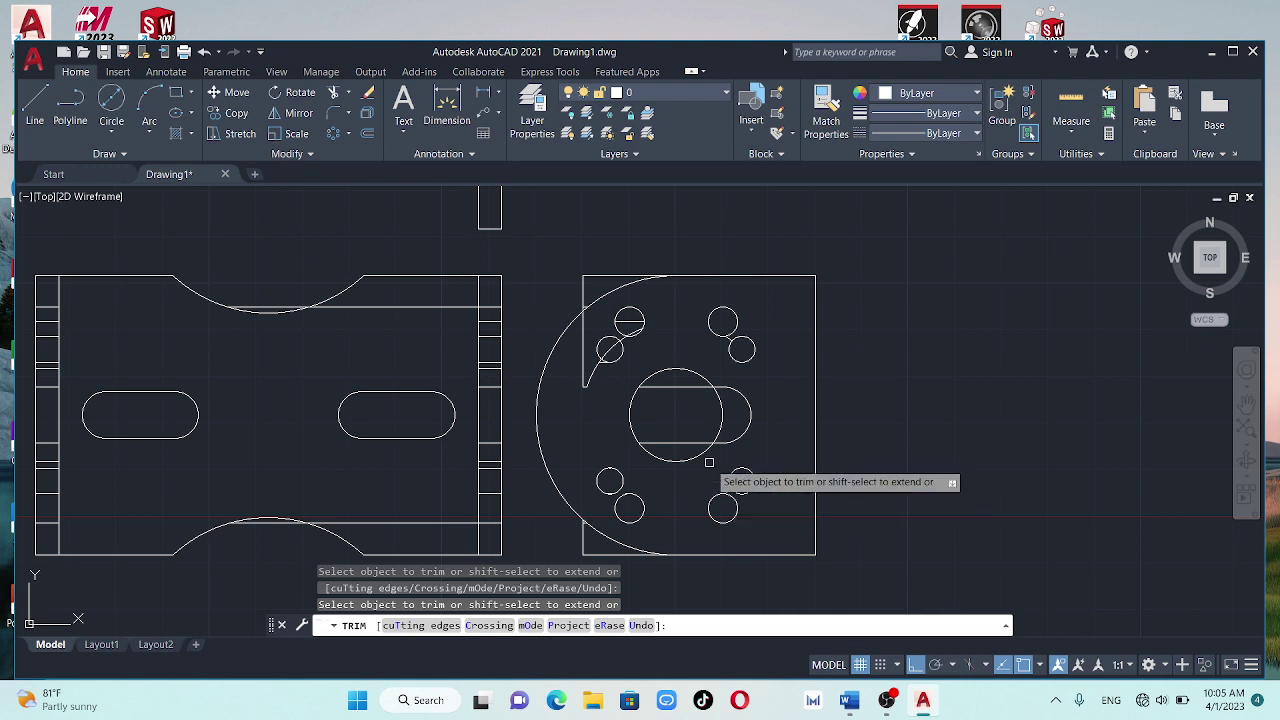
{"action": "left_click", "coordinate": [585, 376]}
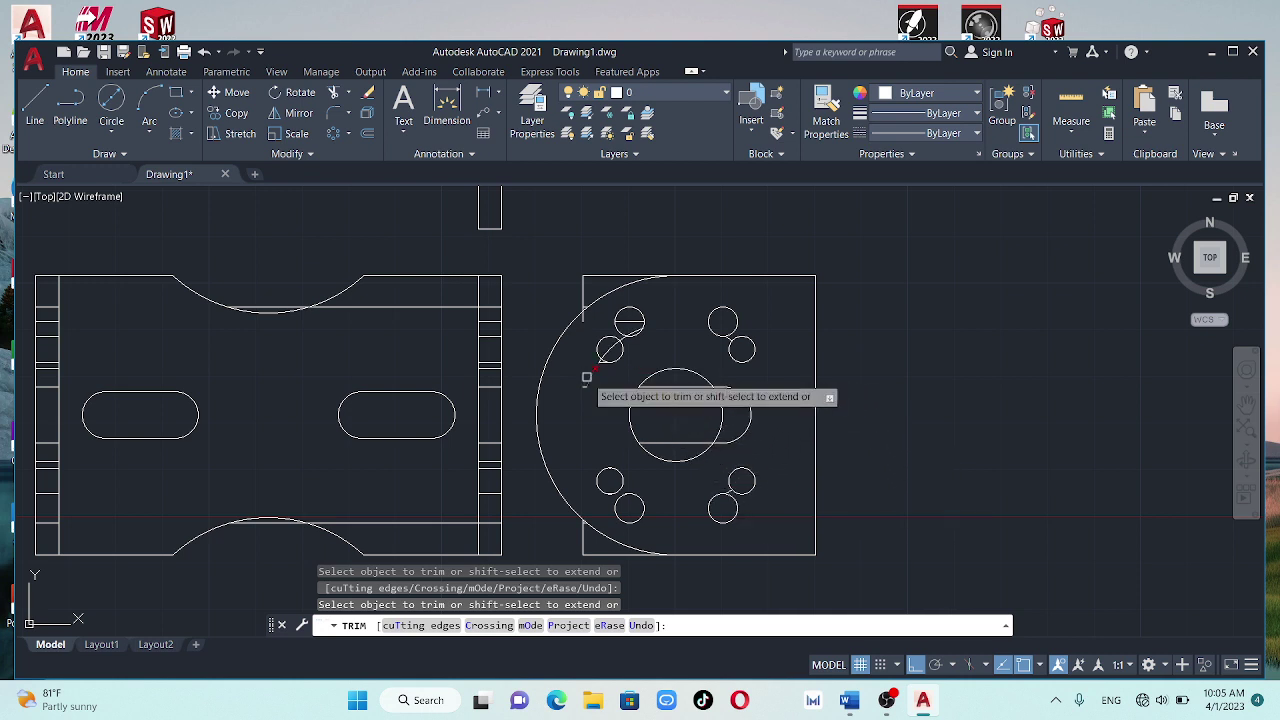
{"action": "left_click", "coordinate": [578, 322]}
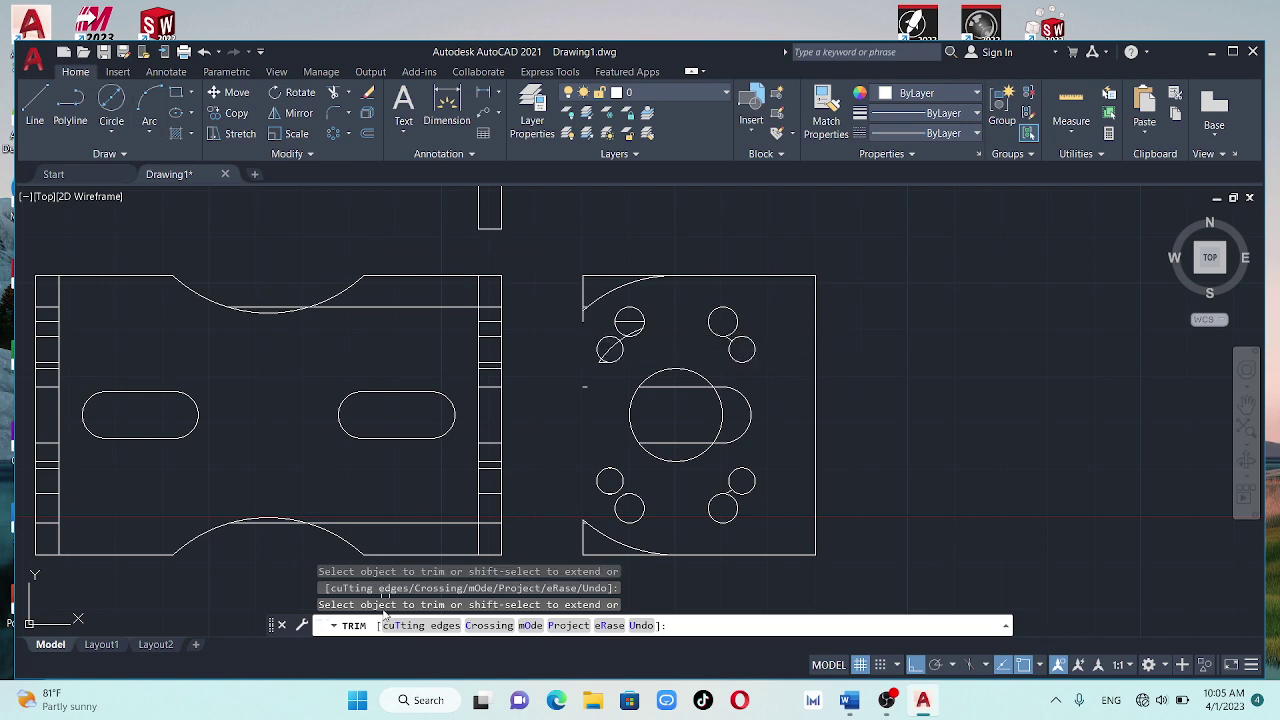
Cancel and restart TRIM, then remove the diagonal piece between the small upper-left holes
{"action": "scroll", "coordinate": [450, 490], "scroll_direction": "up", "scroll_amount": 3}
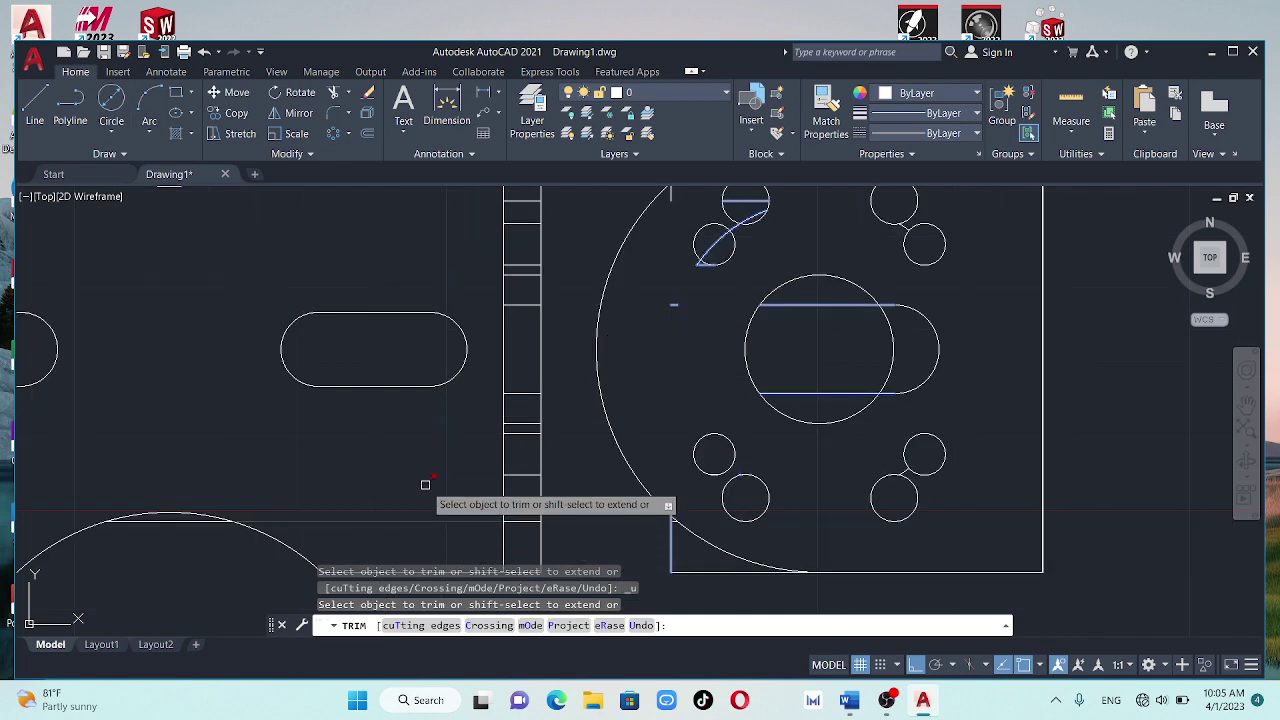
{"action": "scroll", "coordinate": [580, 475], "scroll_direction": "down", "scroll_amount": 5}
{"action": "key", "text": "Escape"}
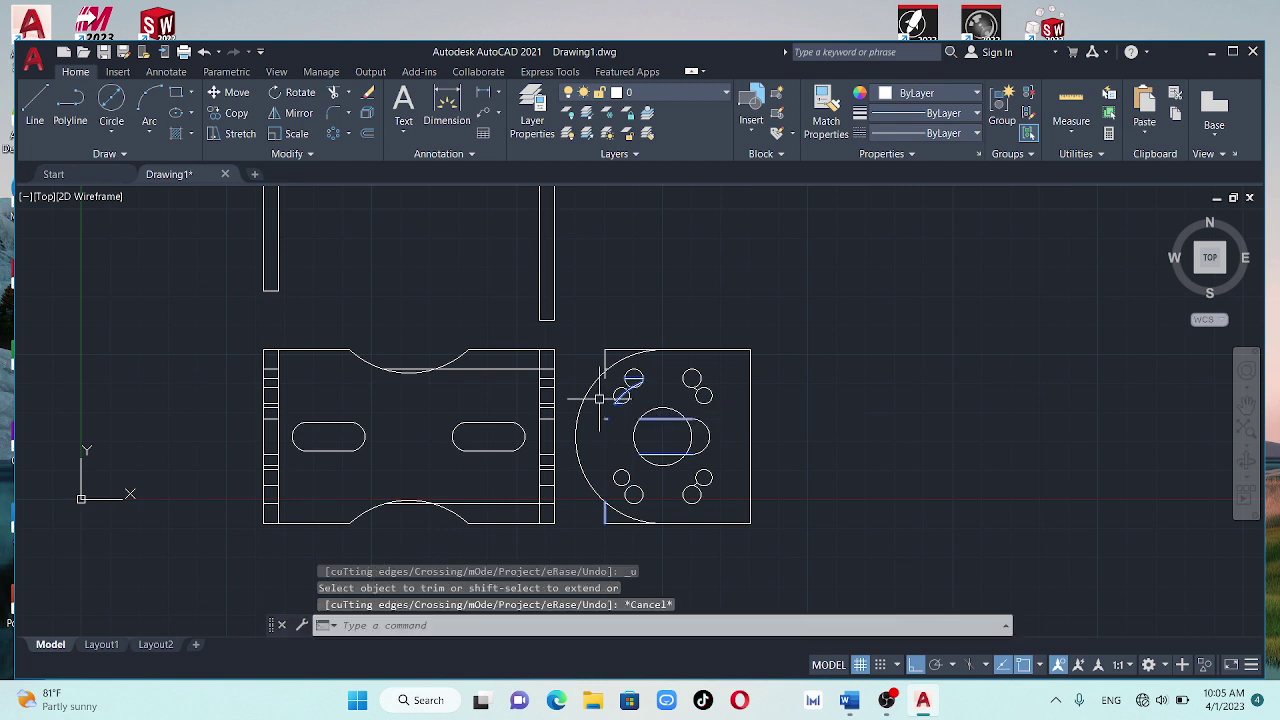
{"action": "key", "text": "Escape"}
{"action": "key", "text": "Escape"}
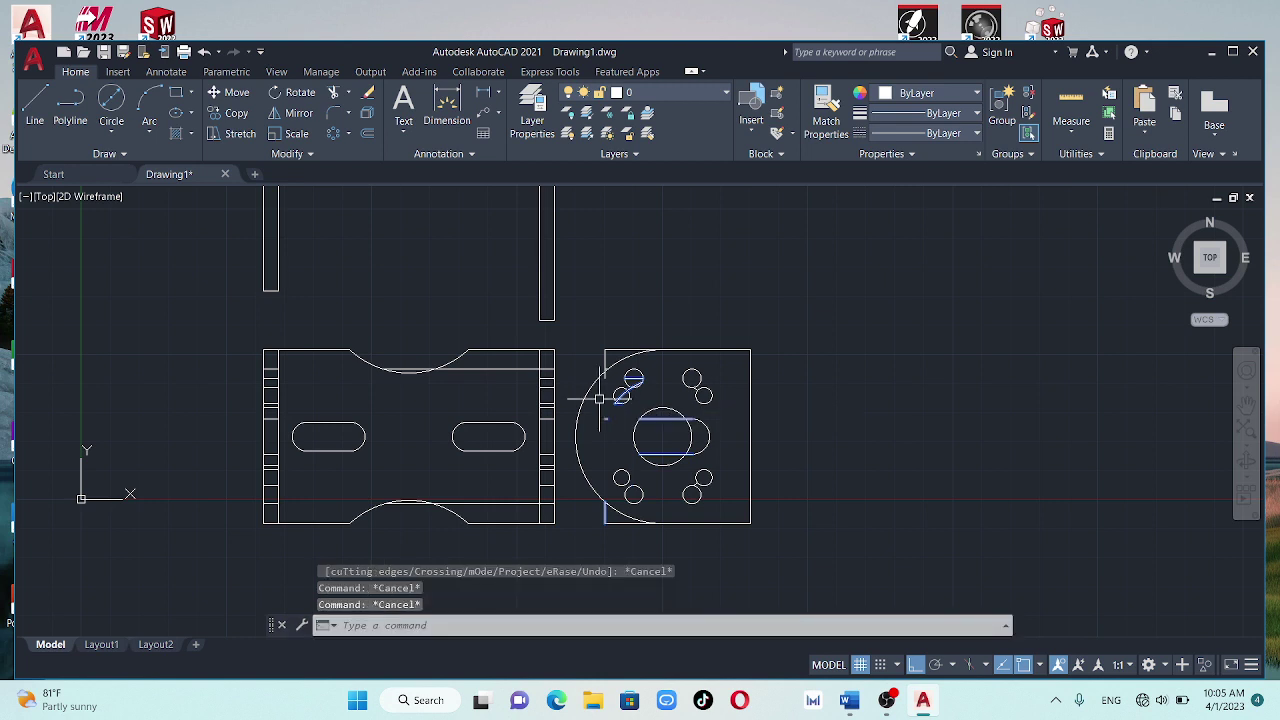
{"action": "scroll", "coordinate": [631, 470], "scroll_direction": "up", "scroll_amount": 2}
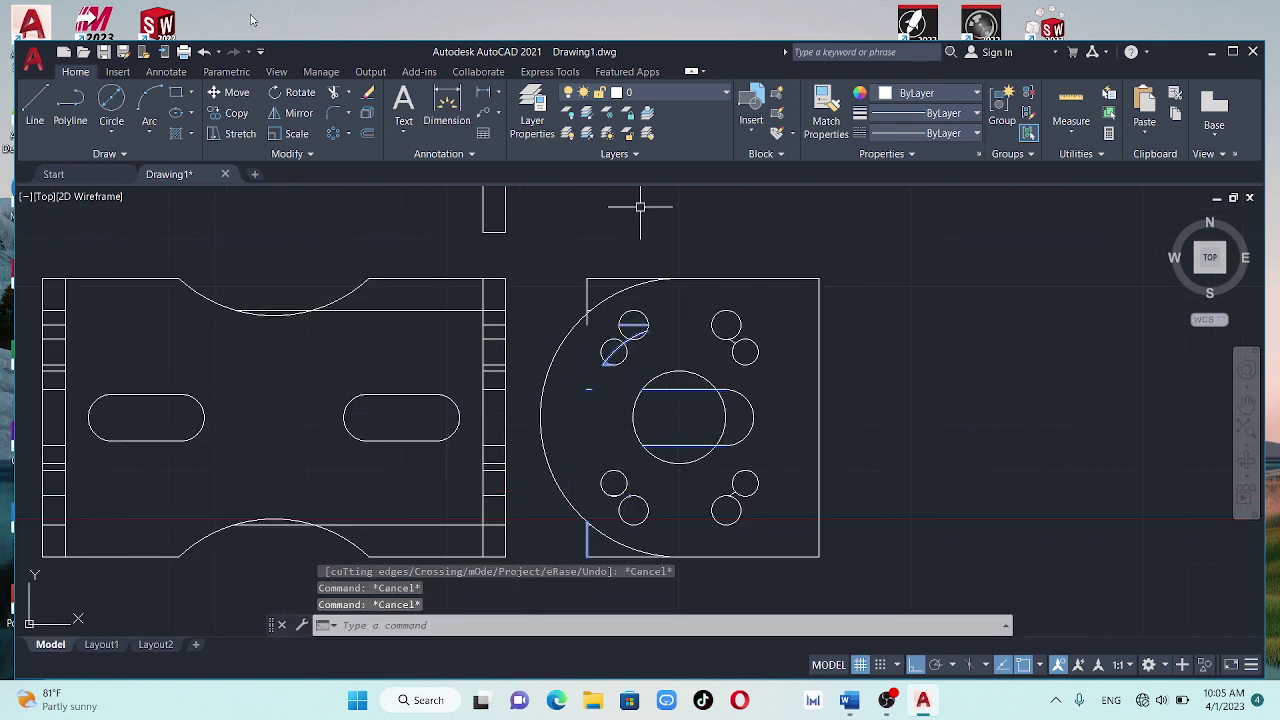
{"action": "left_click", "coordinate": [336, 92]}
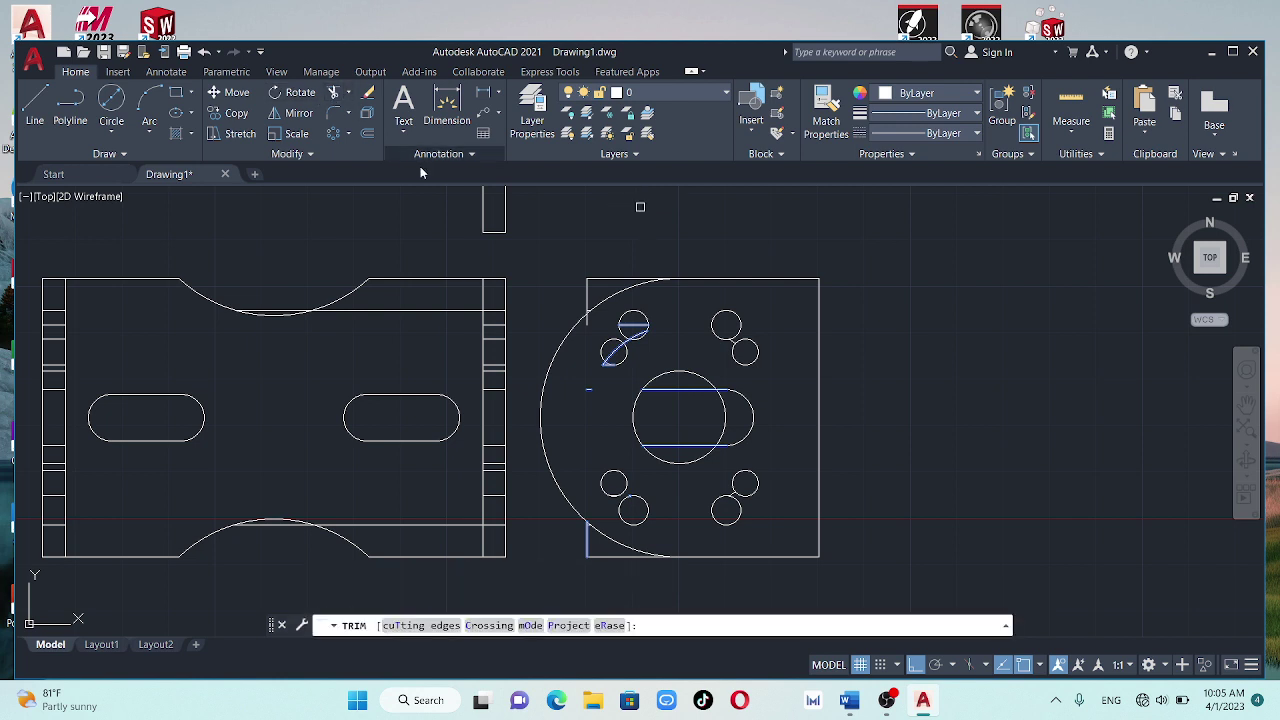
{"action": "left_click", "coordinate": [617, 353]}
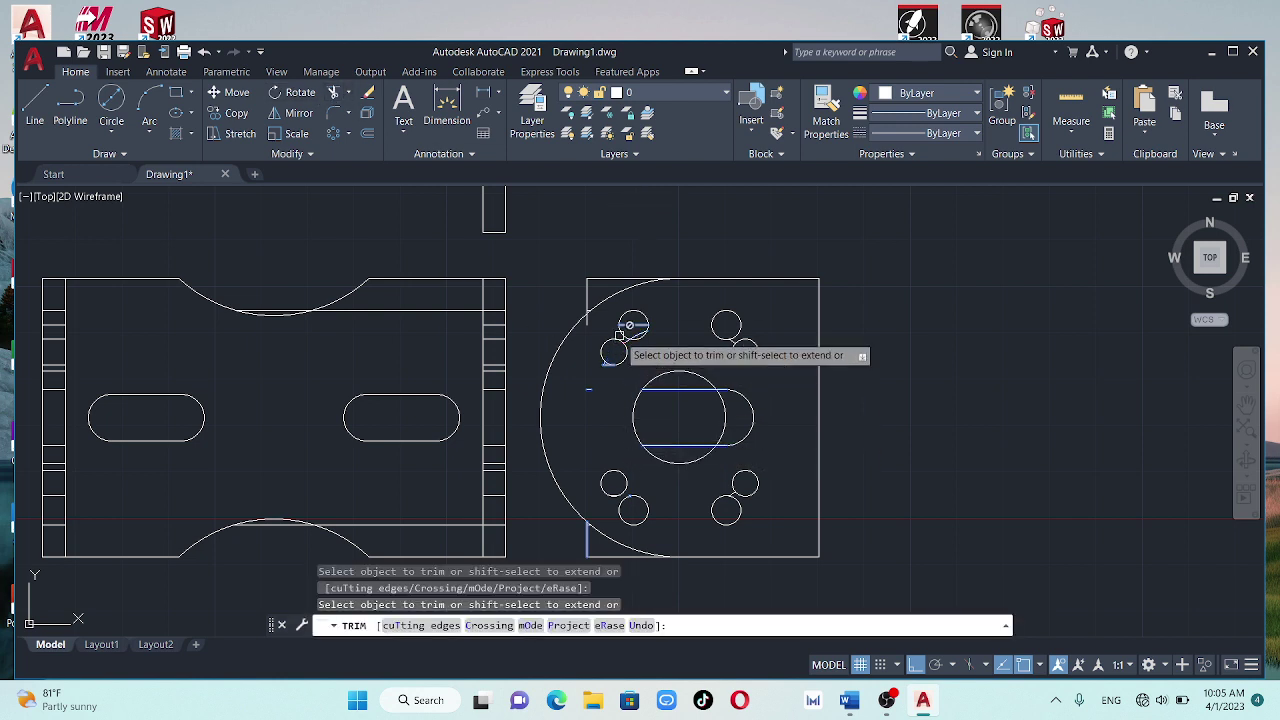
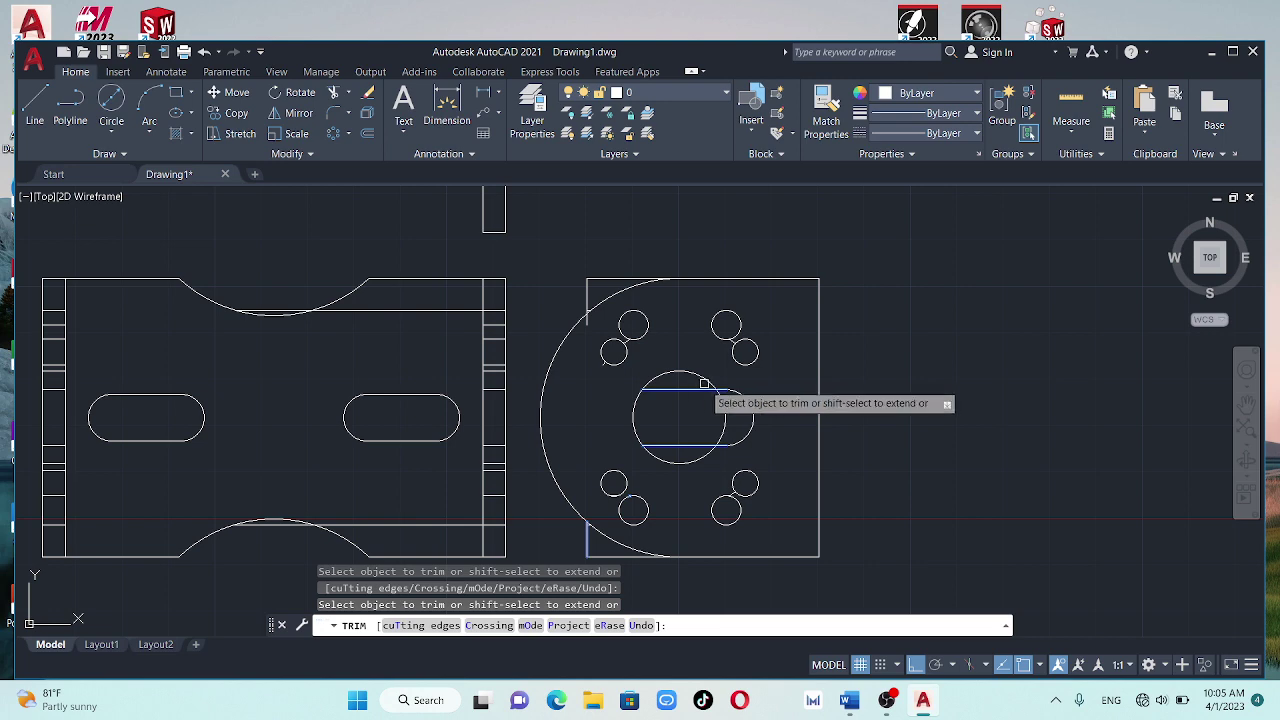
Cancel the trim and zoom around to review the front and side bracket views
{"action": "scroll", "coordinate": [725, 388], "scroll_direction": "down", "scroll_amount": 4}
{"action": "scroll", "coordinate": [720, 390], "scroll_direction": "down", "scroll_amount": 2}
{"action": "scroll", "coordinate": [721, 391], "scroll_direction": "up", "scroll_amount": 2}
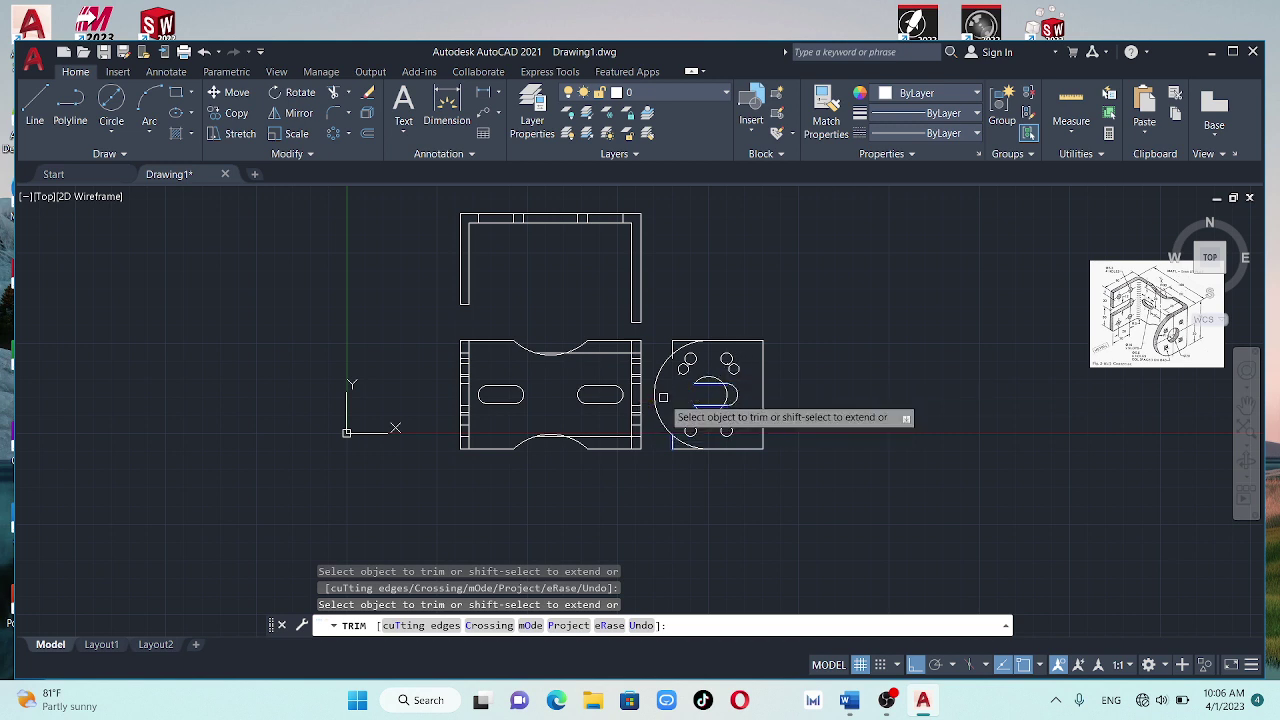
{"action": "key", "text": "Escape"}
{"action": "key", "text": "Escape"}
{"action": "key", "text": "Escape"}
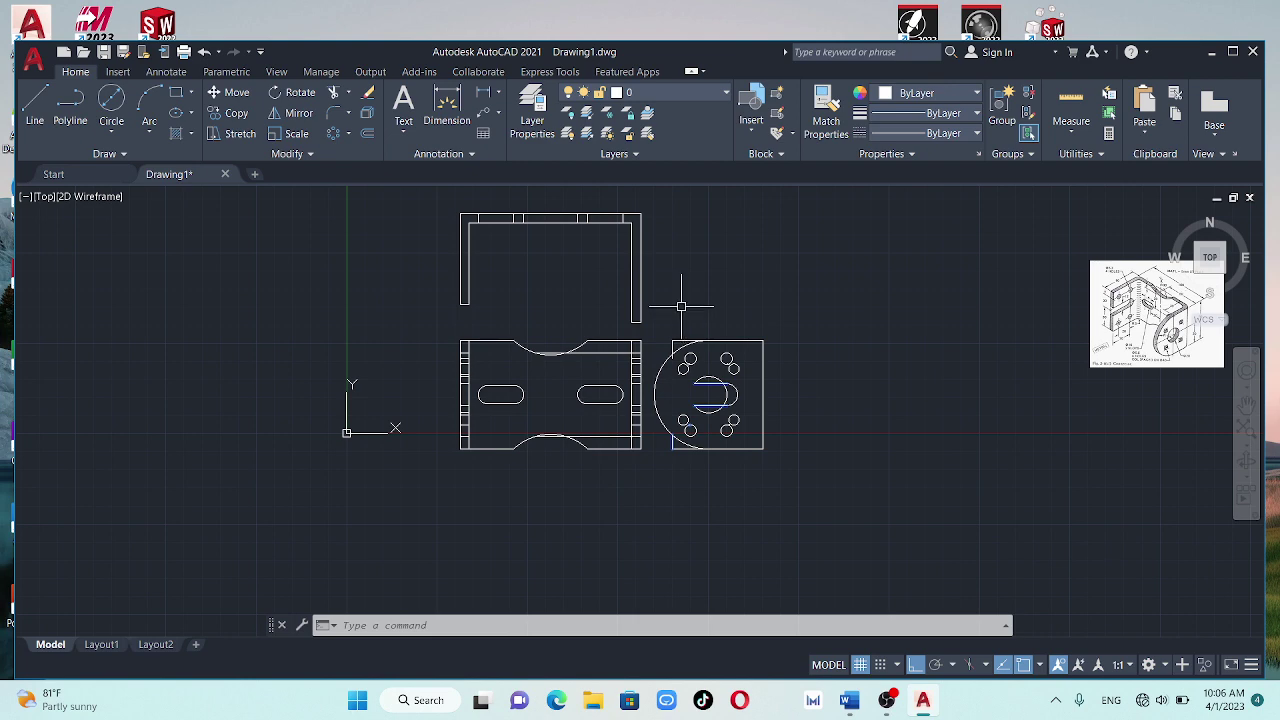
{"action": "scroll", "coordinate": [681, 302], "scroll_direction": "up", "scroll_amount": 2}
{"action": "scroll", "coordinate": [679, 296], "scroll_direction": "down", "scroll_amount": 4}
{"action": "scroll", "coordinate": [677, 296], "scroll_direction": "up", "scroll_amount": 2}
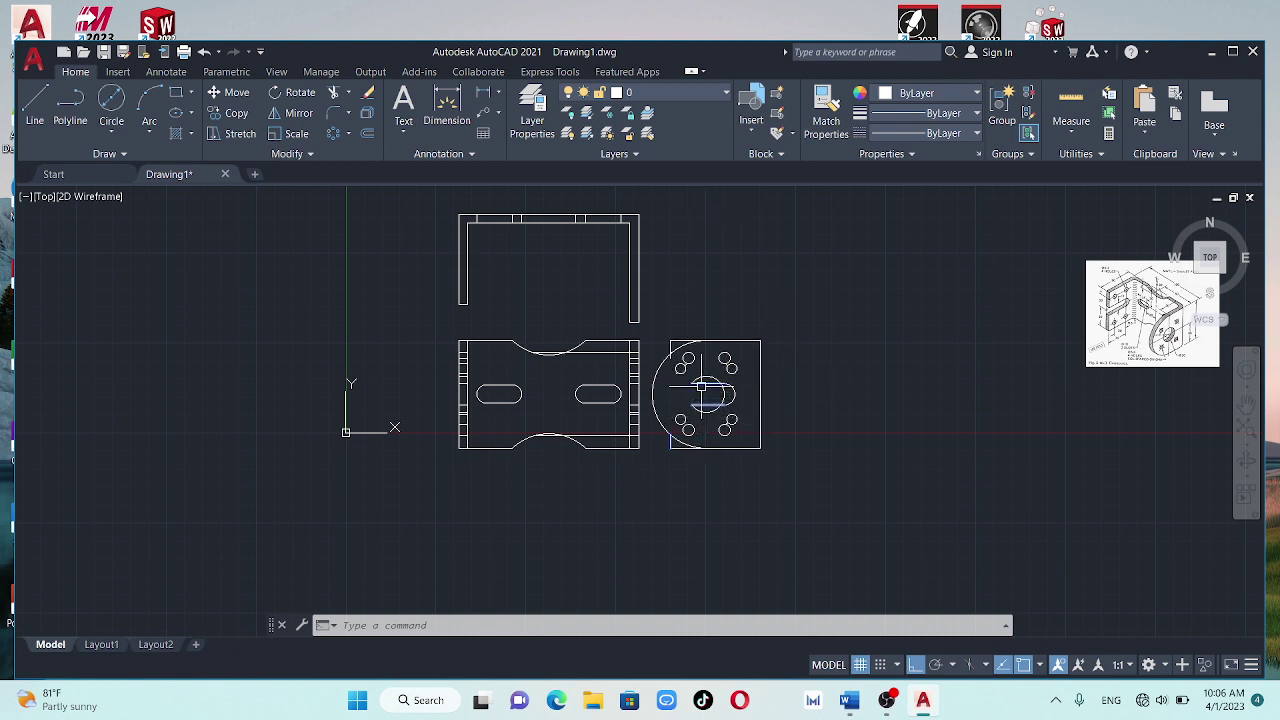
{"action": "key", "text": "Escape"}
{"action": "key", "text": "Escape"}
{"action": "key", "text": "Escape"}
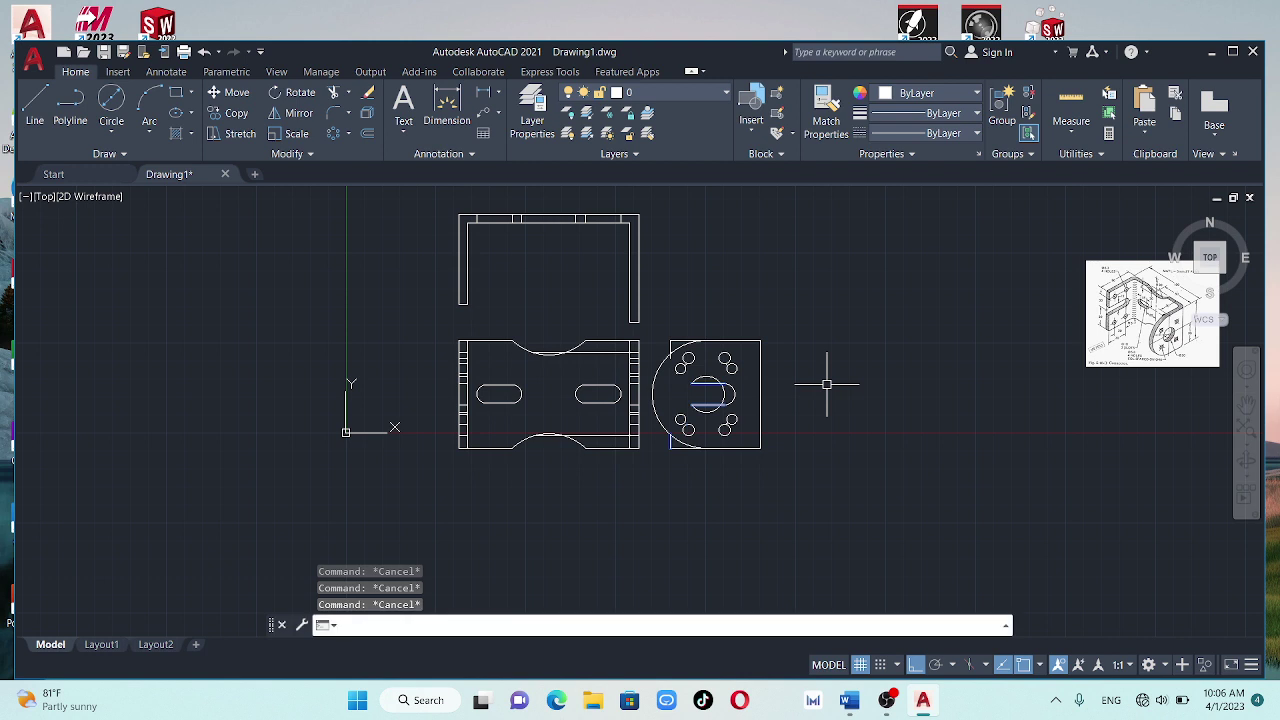
Centre both part views and select the short lines along the front view's left edge
{"action": "scroll", "coordinate": [894, 197], "scroll_direction": "up", "scroll_amount": 2}
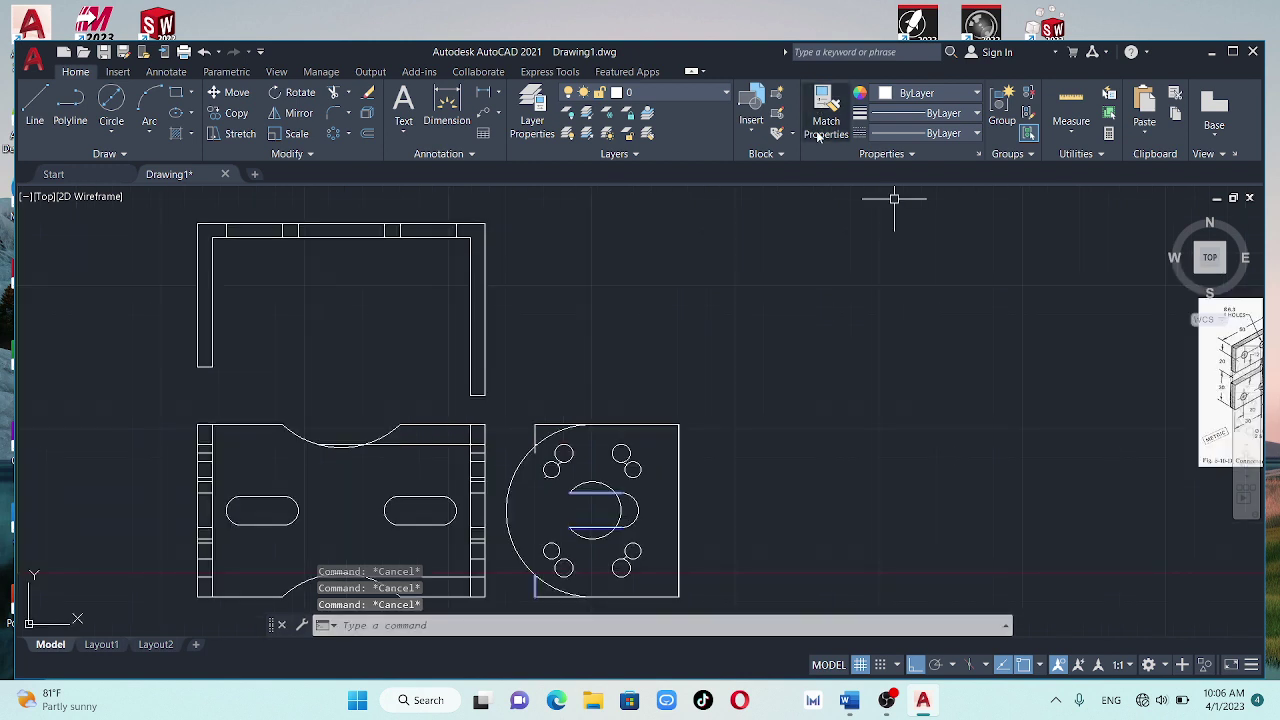
{"action": "left_click", "coordinate": [789, 241]}
{"action": "key", "text": "Escape"}
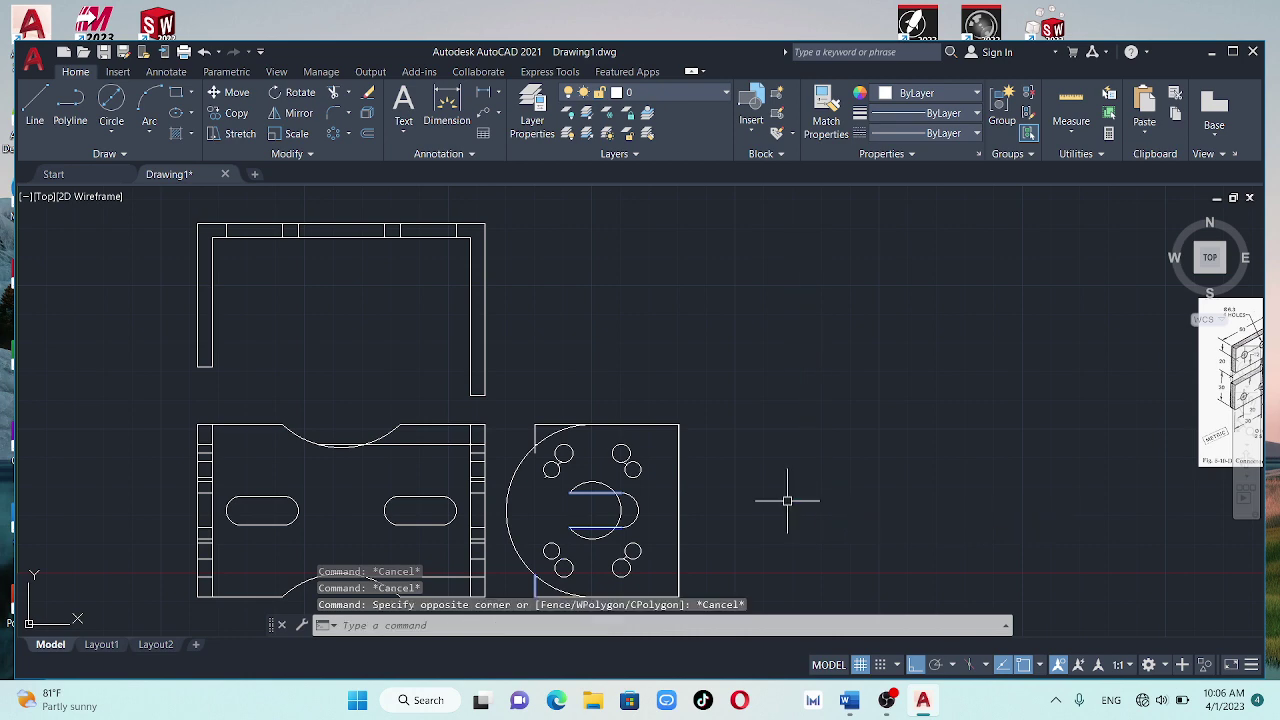
{"action": "scroll", "coordinate": [785, 500], "scroll_direction": "up", "scroll_amount": 2}
{"action": "middle_click_drag", "start_coordinate": [800, 477], "coordinate": [905, 437]}
{"action": "middle_click_drag", "start_coordinate": [905, 340], "coordinate": [894, 435]}
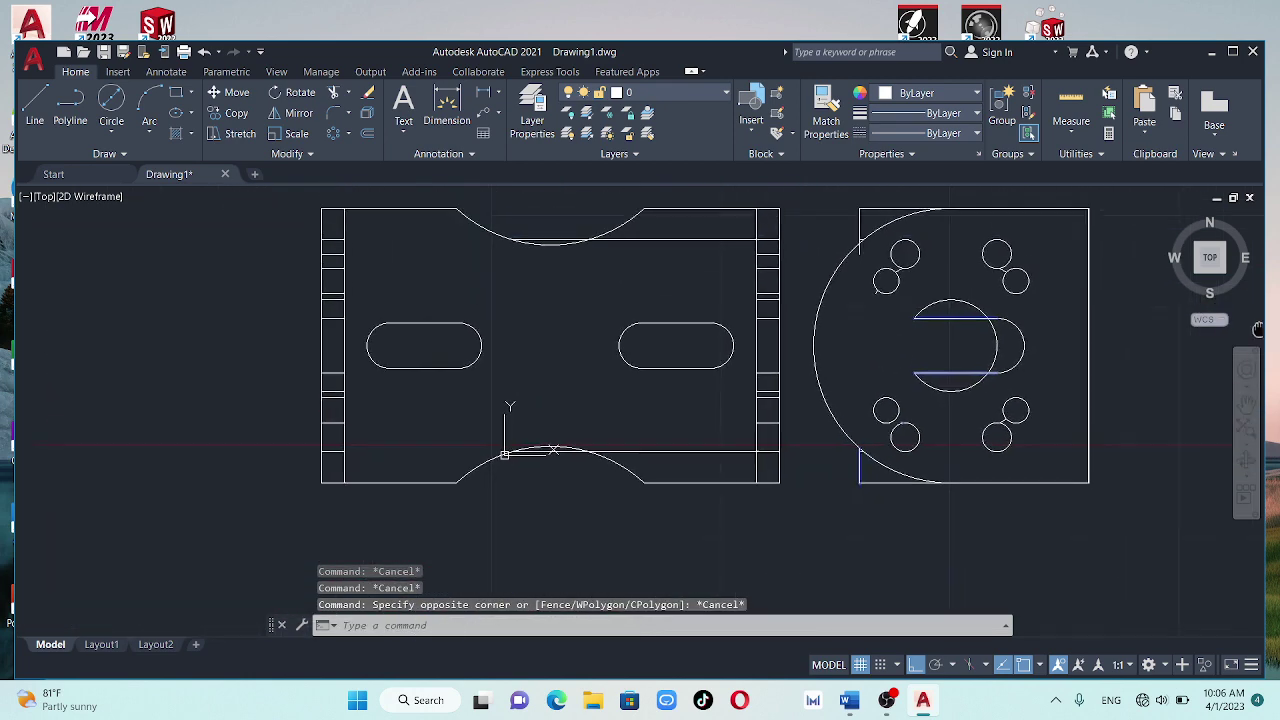
{"action": "left_click", "coordinate": [333, 241]}
{"action": "left_click", "coordinate": [333, 254]}
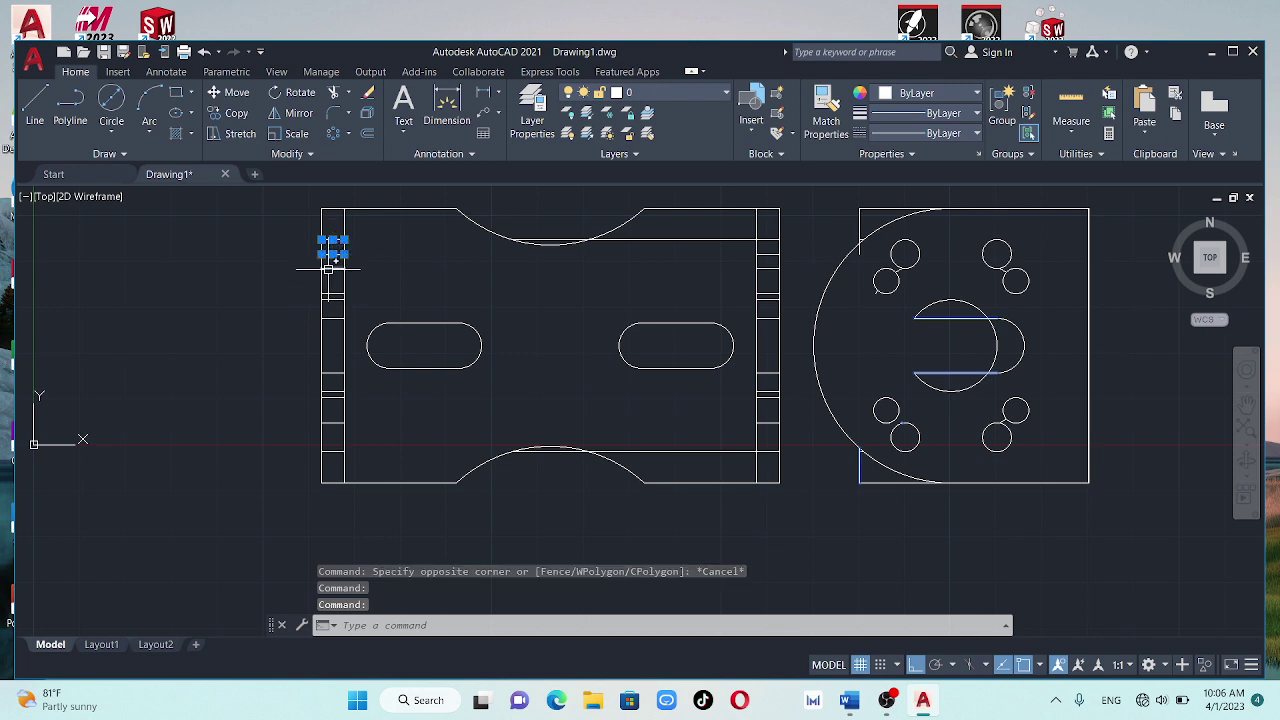
{"action": "left_click", "coordinate": [333, 268]}
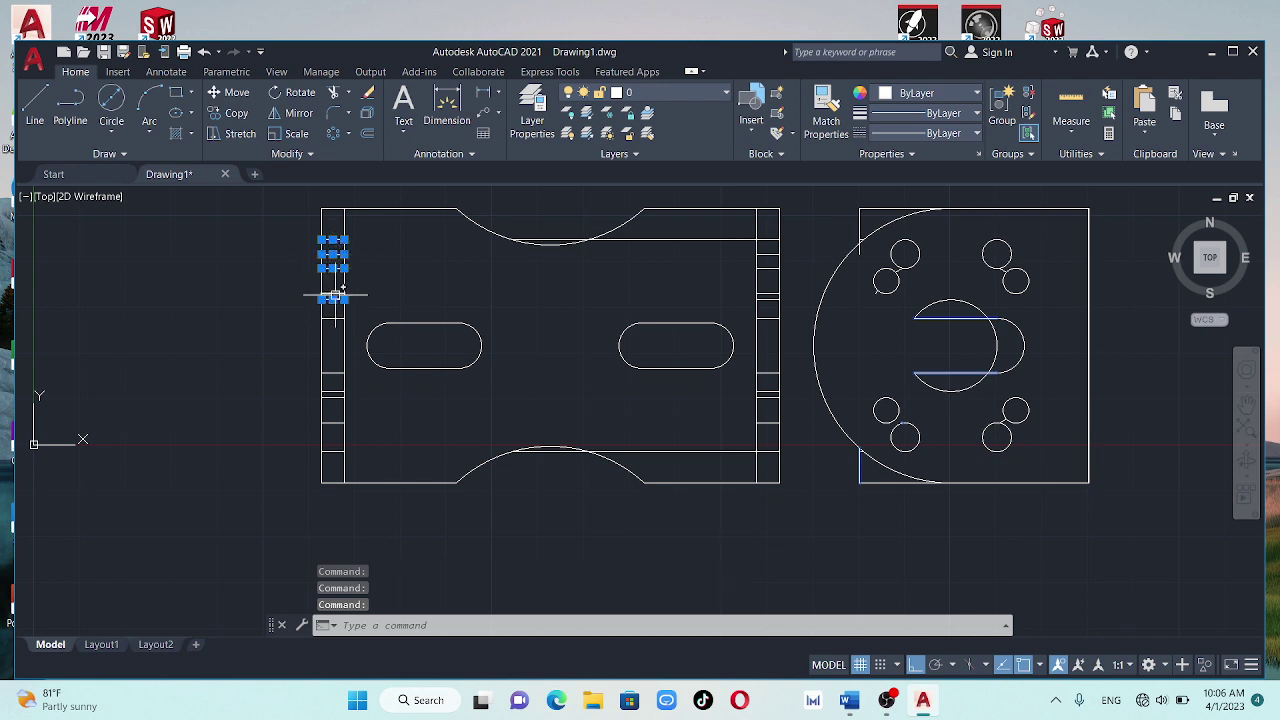
{"action": "left_click", "coordinate": [335, 375]}
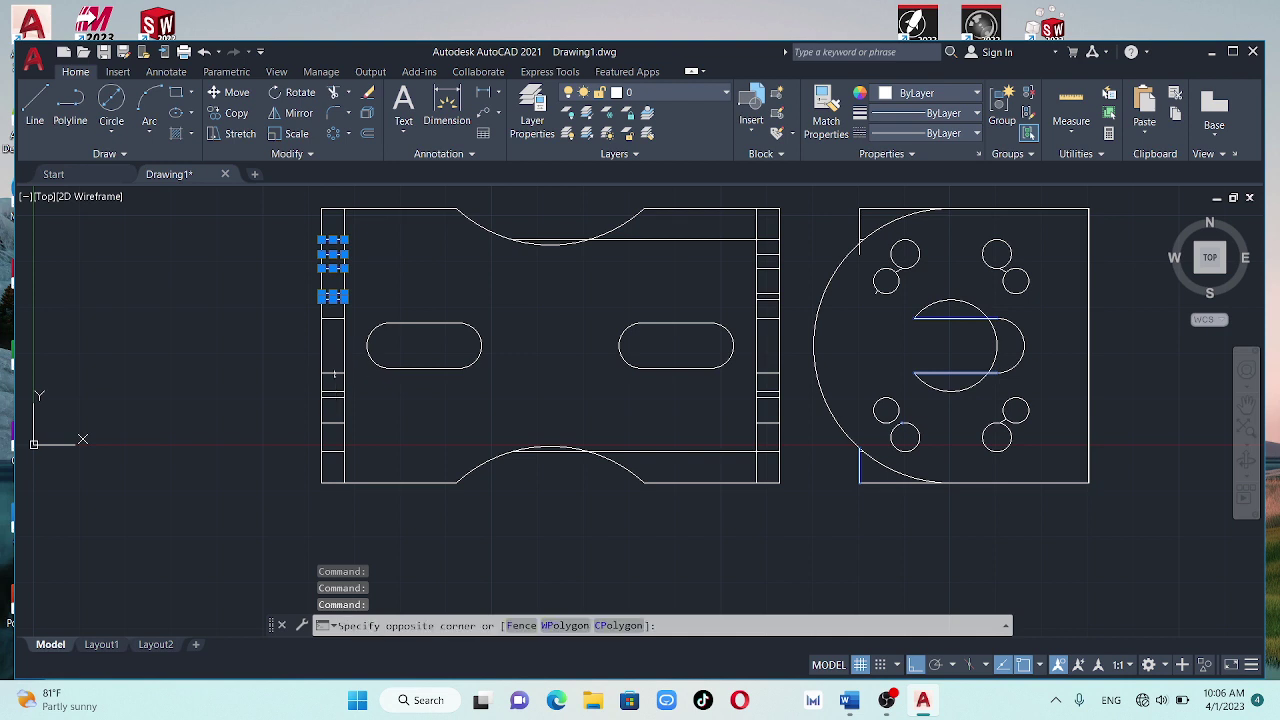
{"action": "left_click", "coordinate": [334, 310]}
{"action": "left_click", "coordinate": [330, 392]}
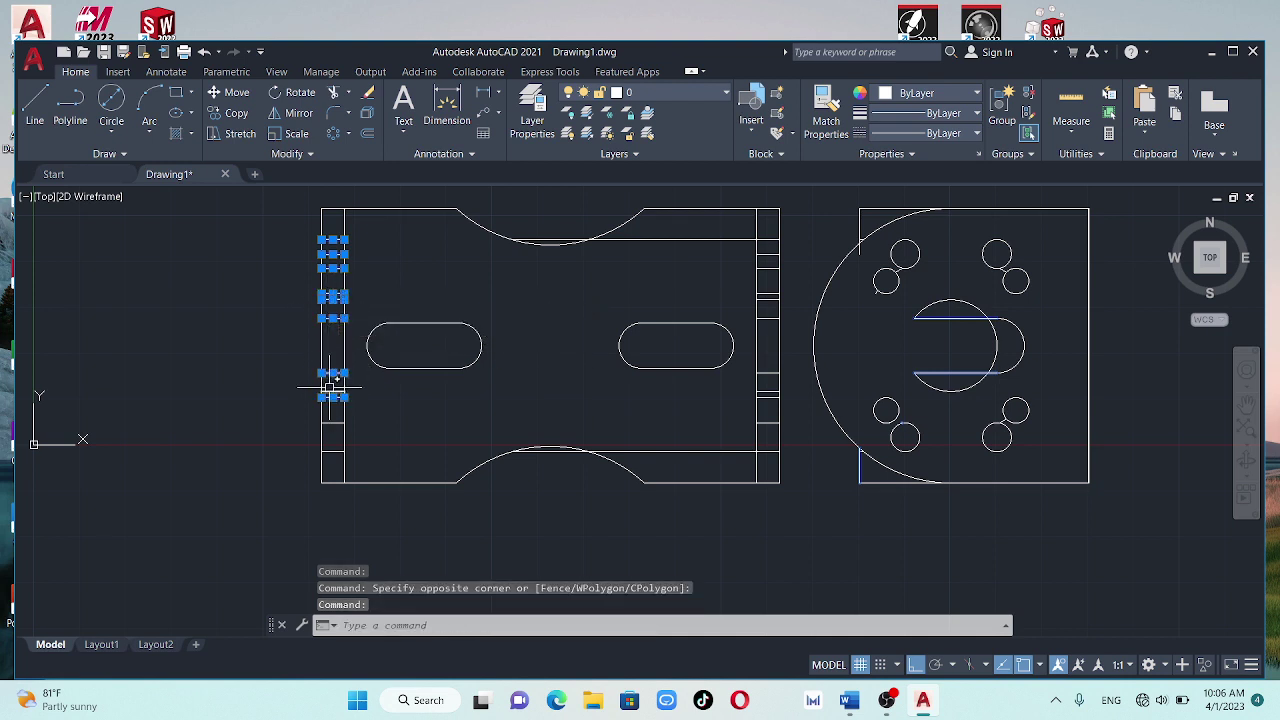
{"action": "left_click", "coordinate": [333, 391]}
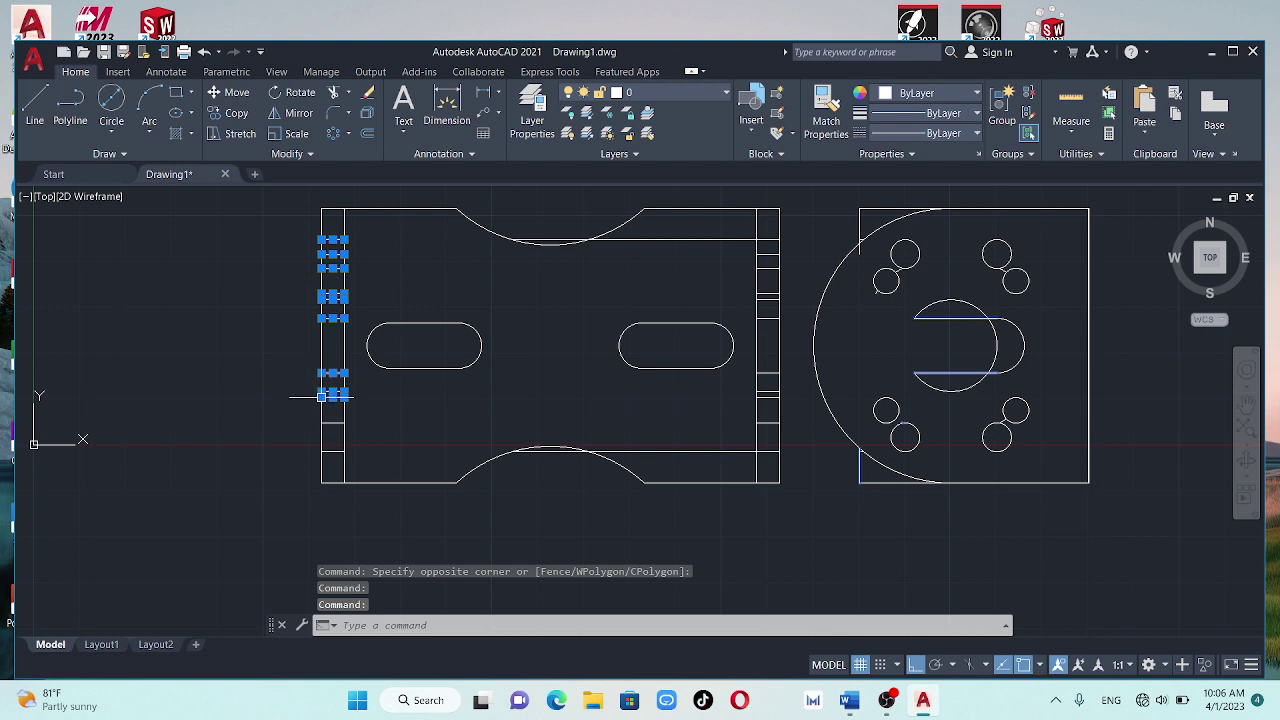
{"action": "left_click", "coordinate": [330, 423]}
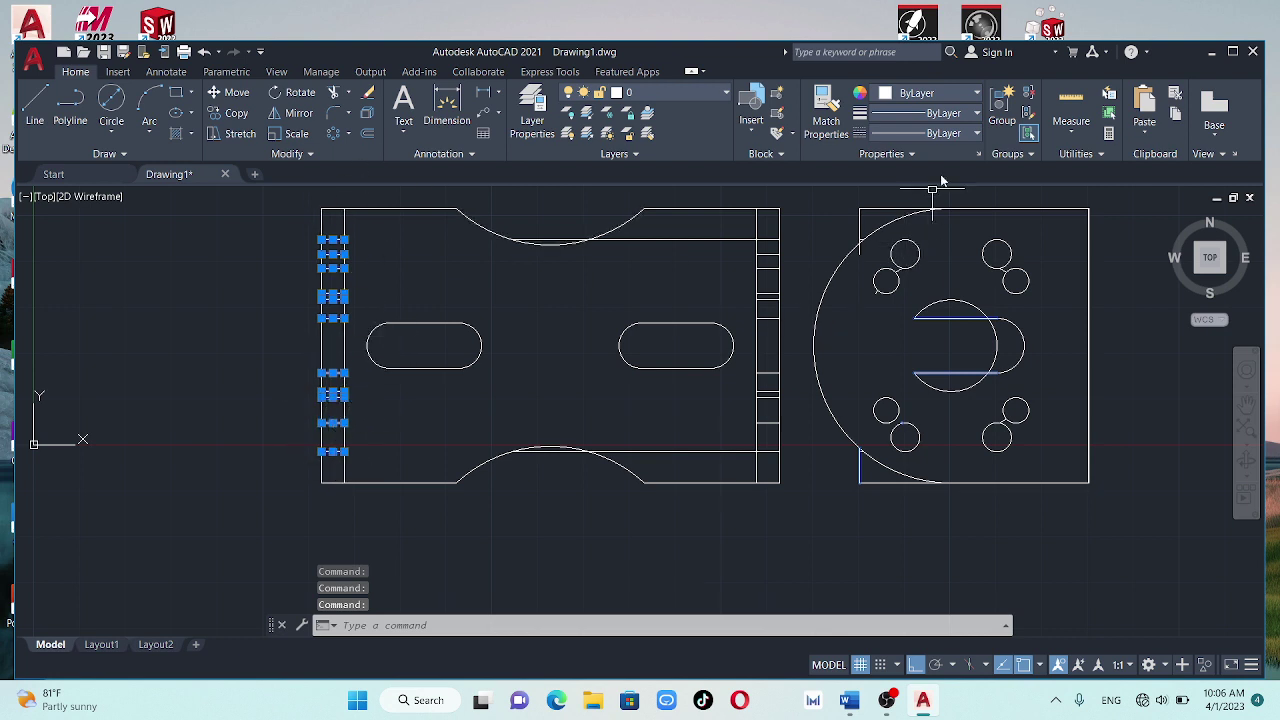
Open the Linetype Manager's Load dialog via the Linetype dropdown's Other... entry
{"action": "left_click", "coordinate": [976, 137]}
{"action": "left_click", "coordinate": [921, 225]}
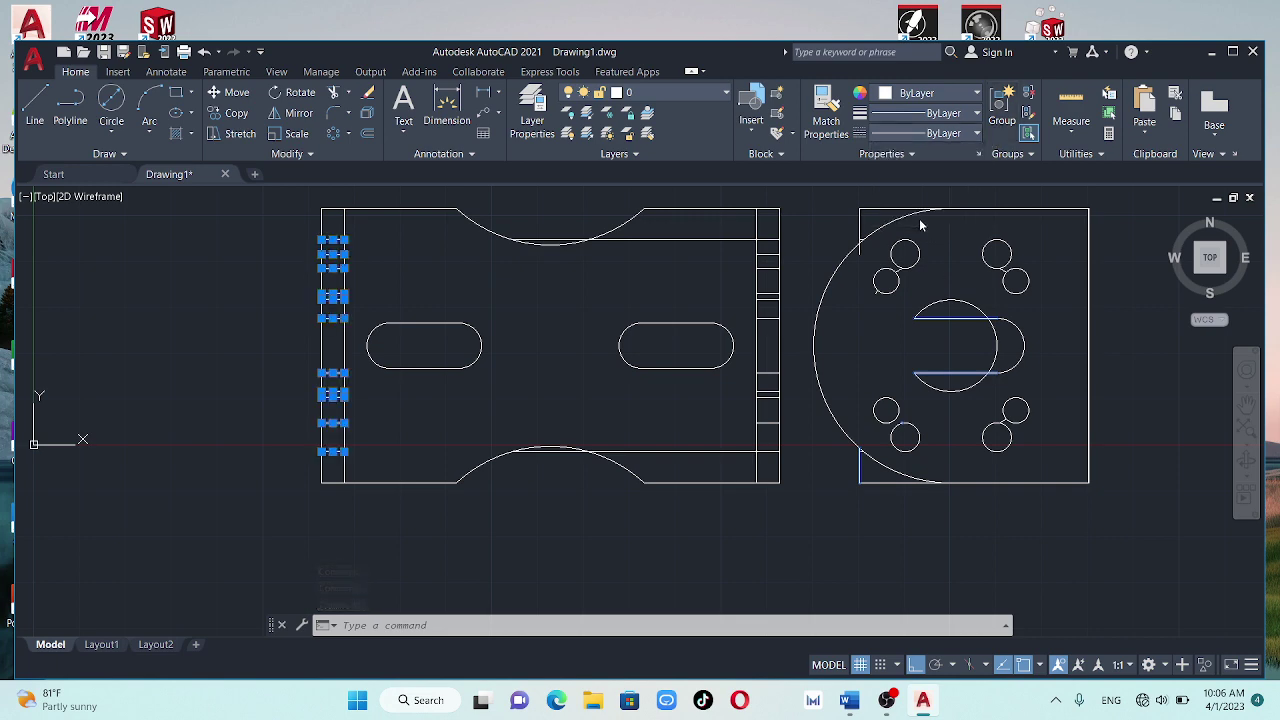
{"action": "left_click", "coordinate": [776, 210]}
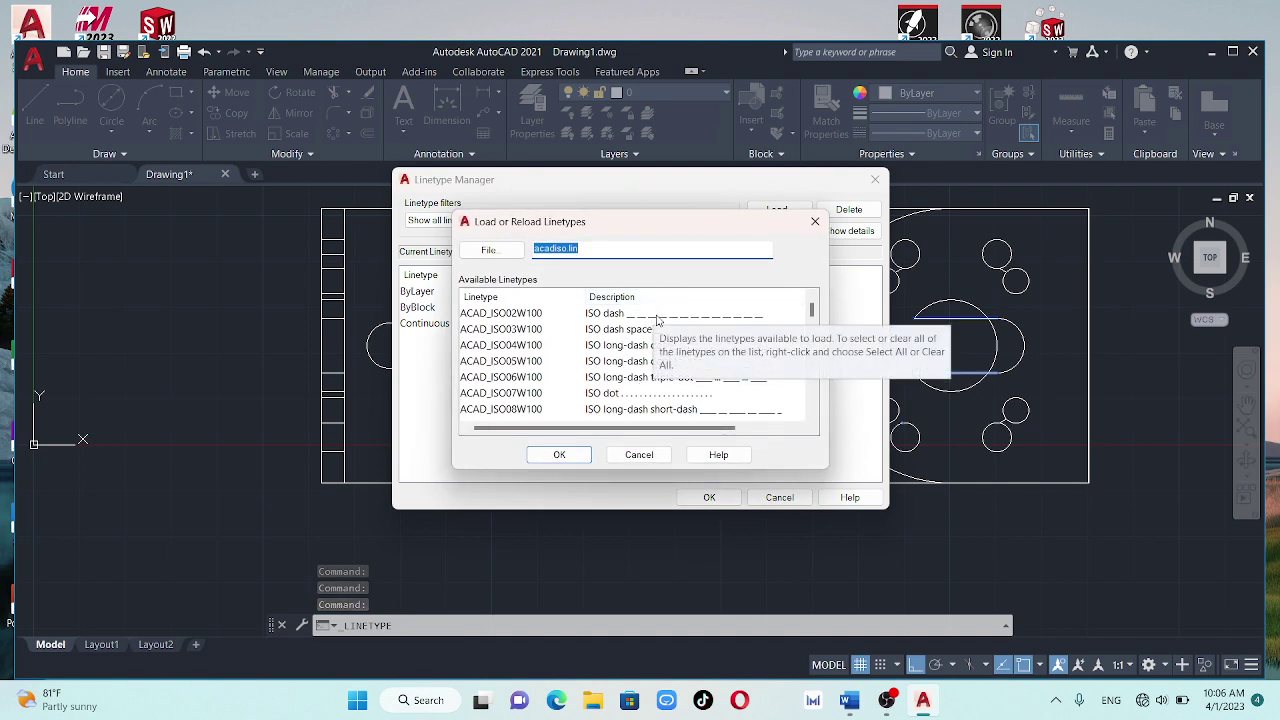
Load the ACAD_ISO02W100 dashed linetype from acadiso.lin
{"action": "left_click", "coordinate": [658, 316]}
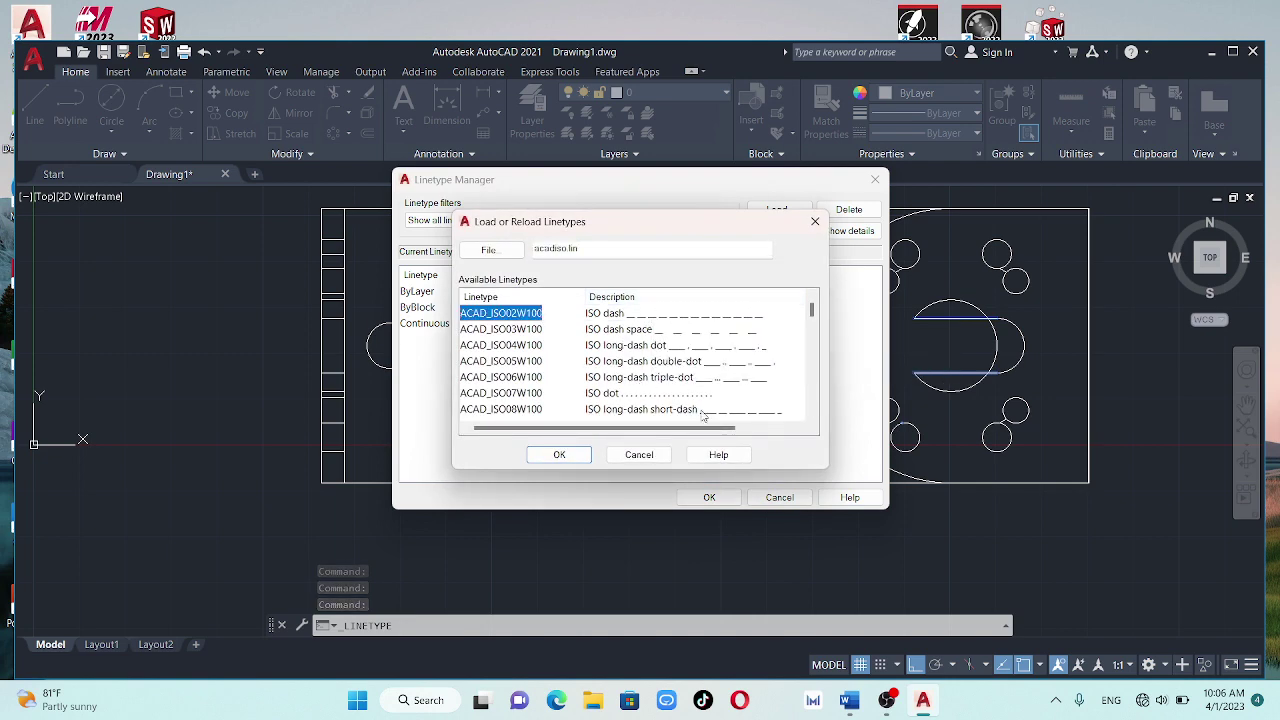
{"action": "left_click", "coordinate": [559, 454]}
{"action": "left_click", "coordinate": [709, 497]}
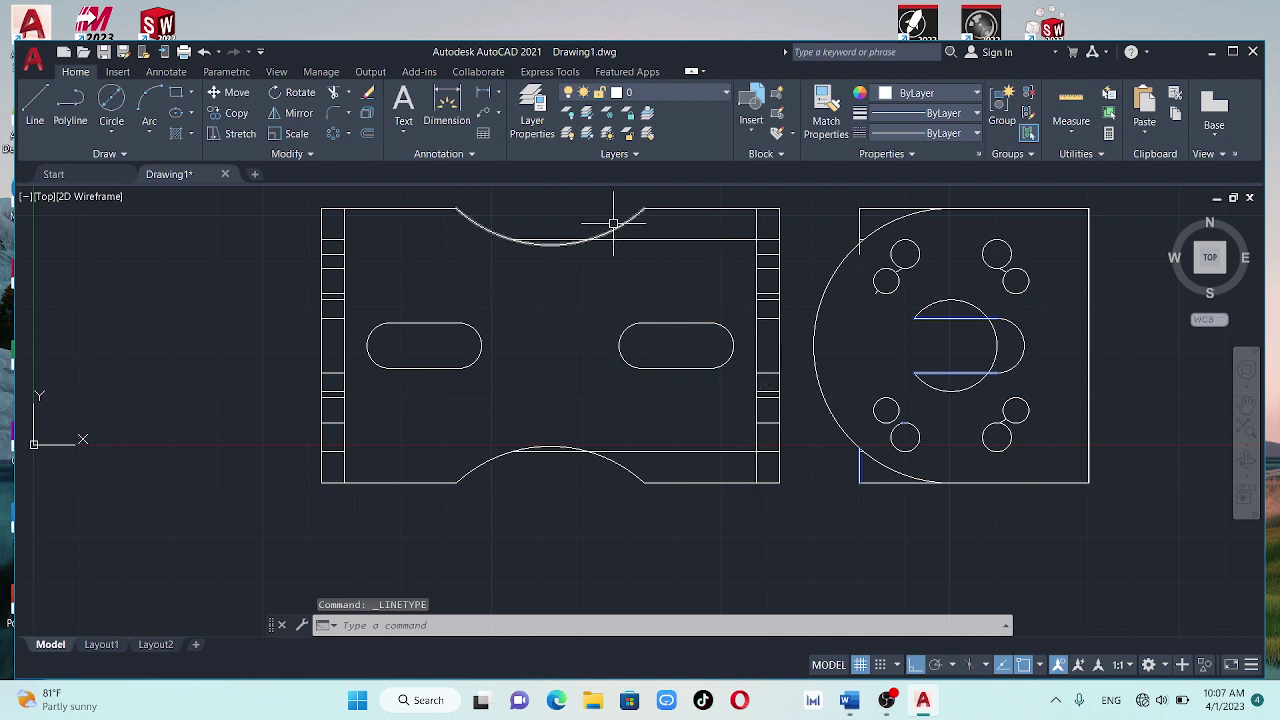
Assign ACAD_ISO02W100 to the short lines along the front view's left edge
{"action": "left_click_drag", "start_coordinate": [331, 225], "coordinate": [336, 458]}
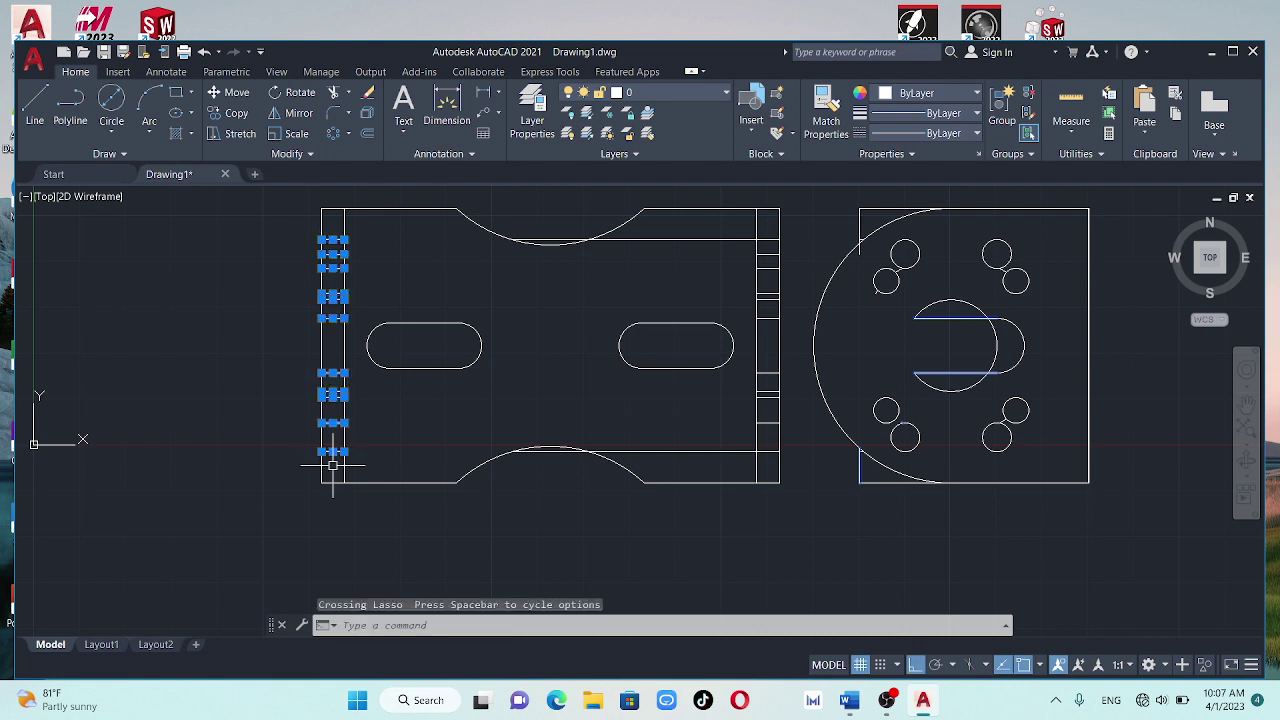
{"action": "left_click", "coordinate": [976, 134]}
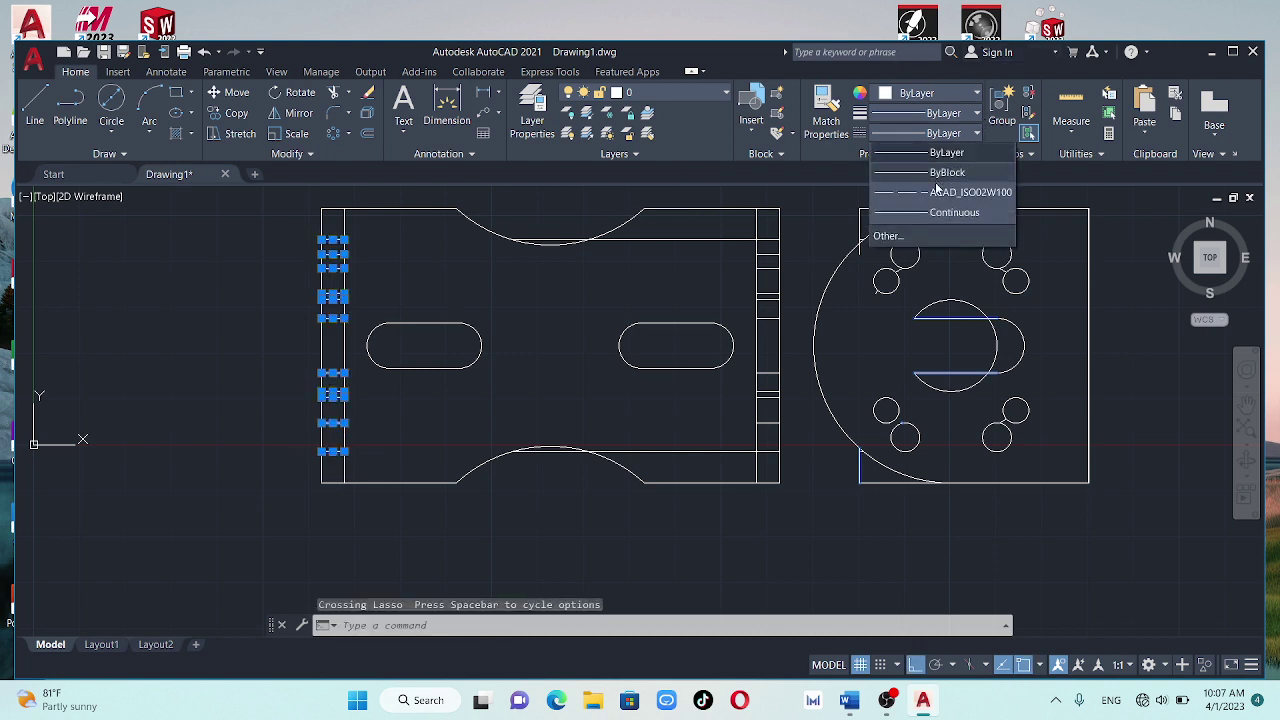
{"action": "left_click", "coordinate": [936, 193]}
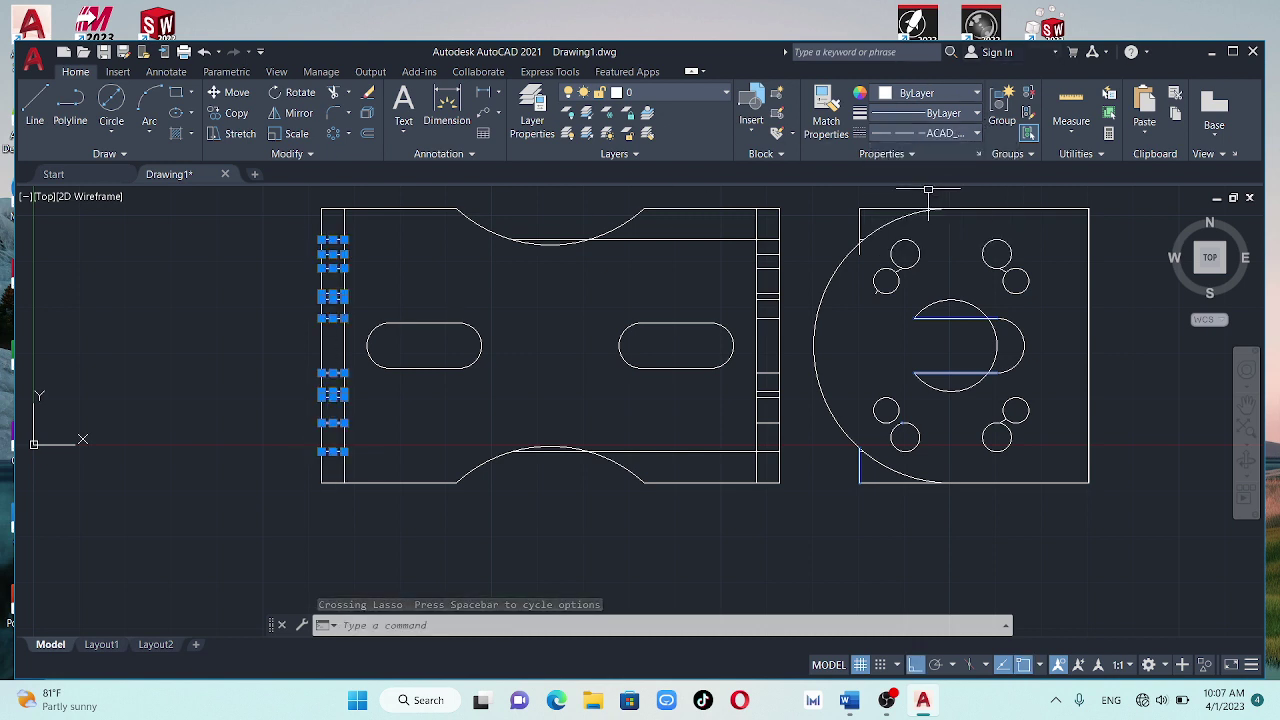
{"action": "left_click", "coordinate": [930, 155]}
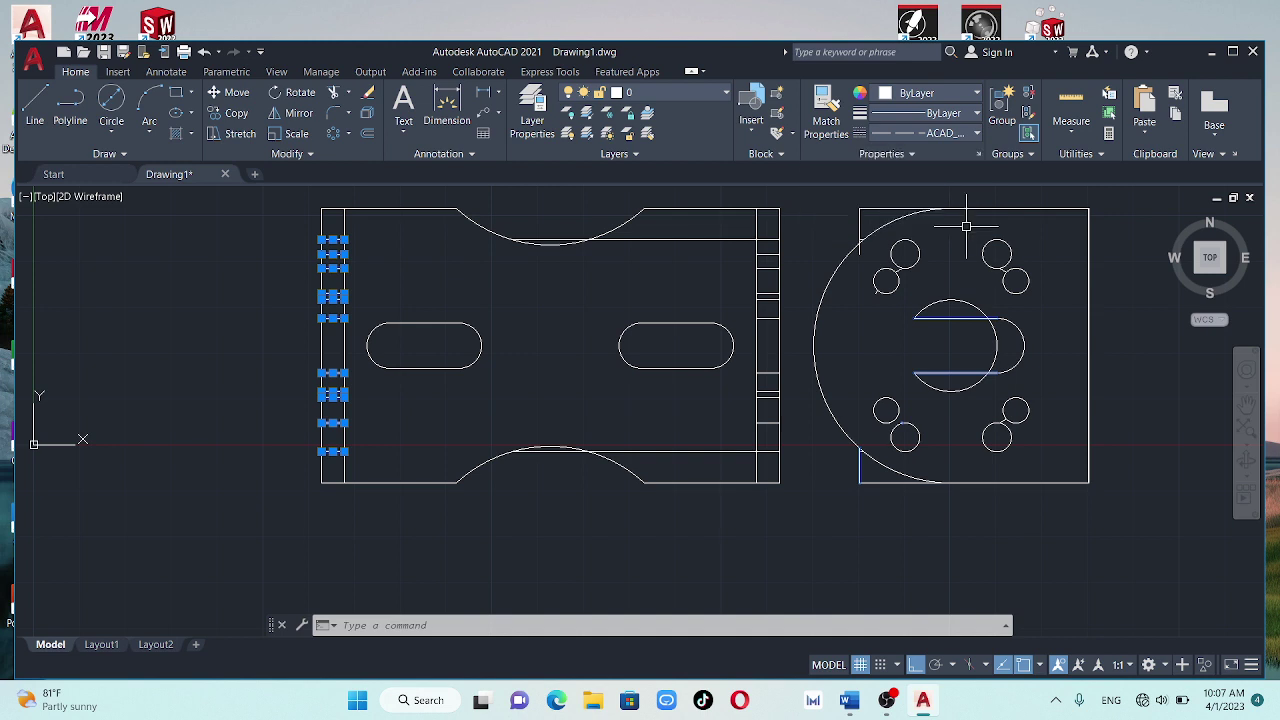
Set the linetype scale of the dashed left-edge lines to 0.2 in Properties
{"action": "left_click", "coordinate": [978, 155]}
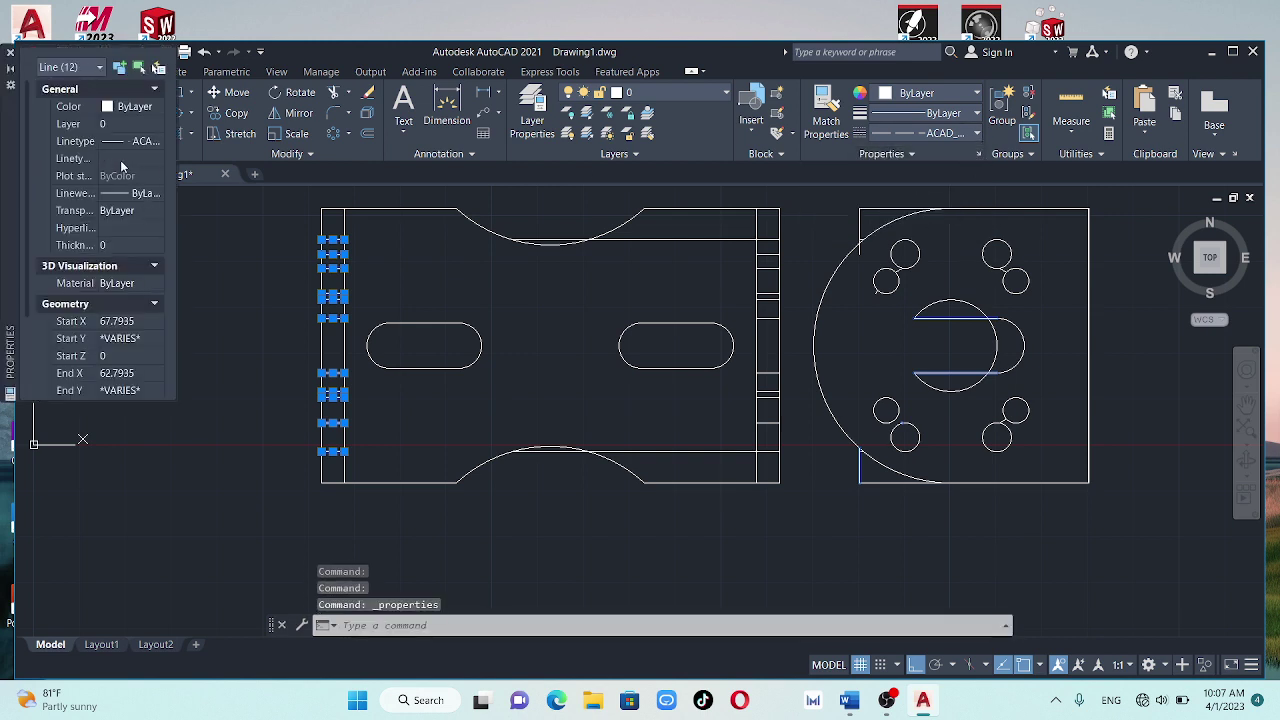
{"action": "left_click", "coordinate": [122, 159]}
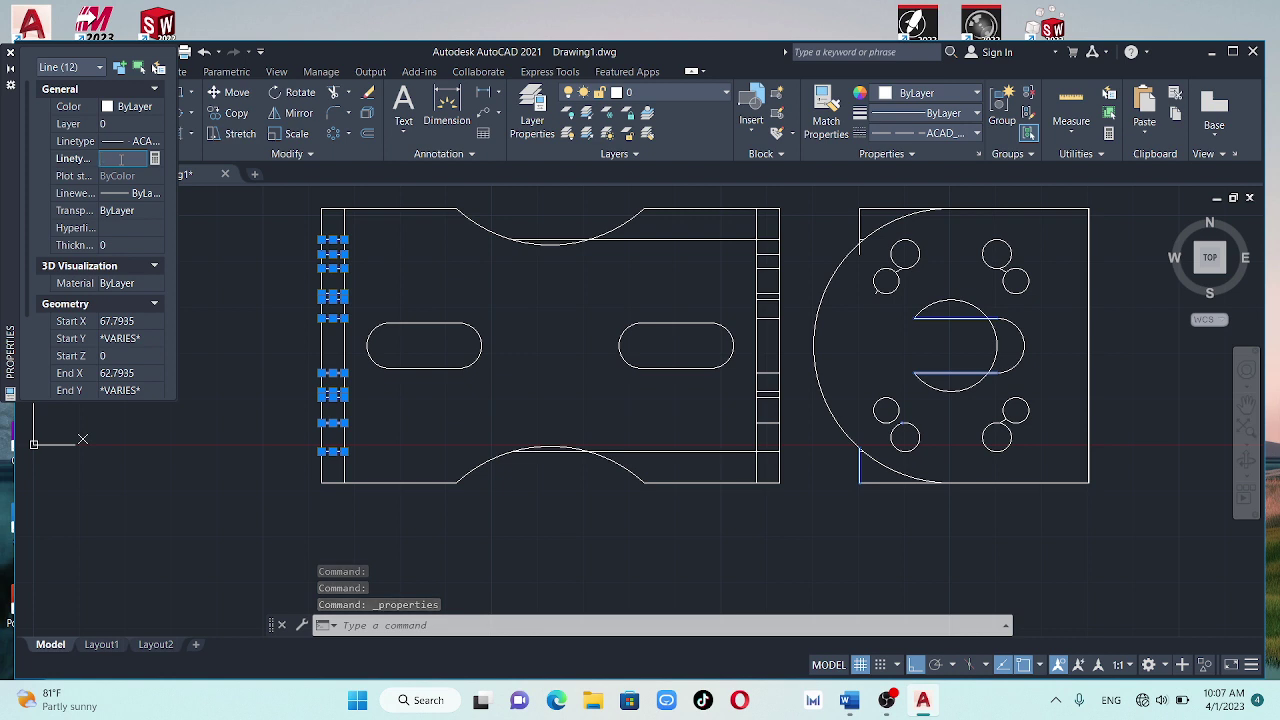
{"action": "type", "text": "0.2"}
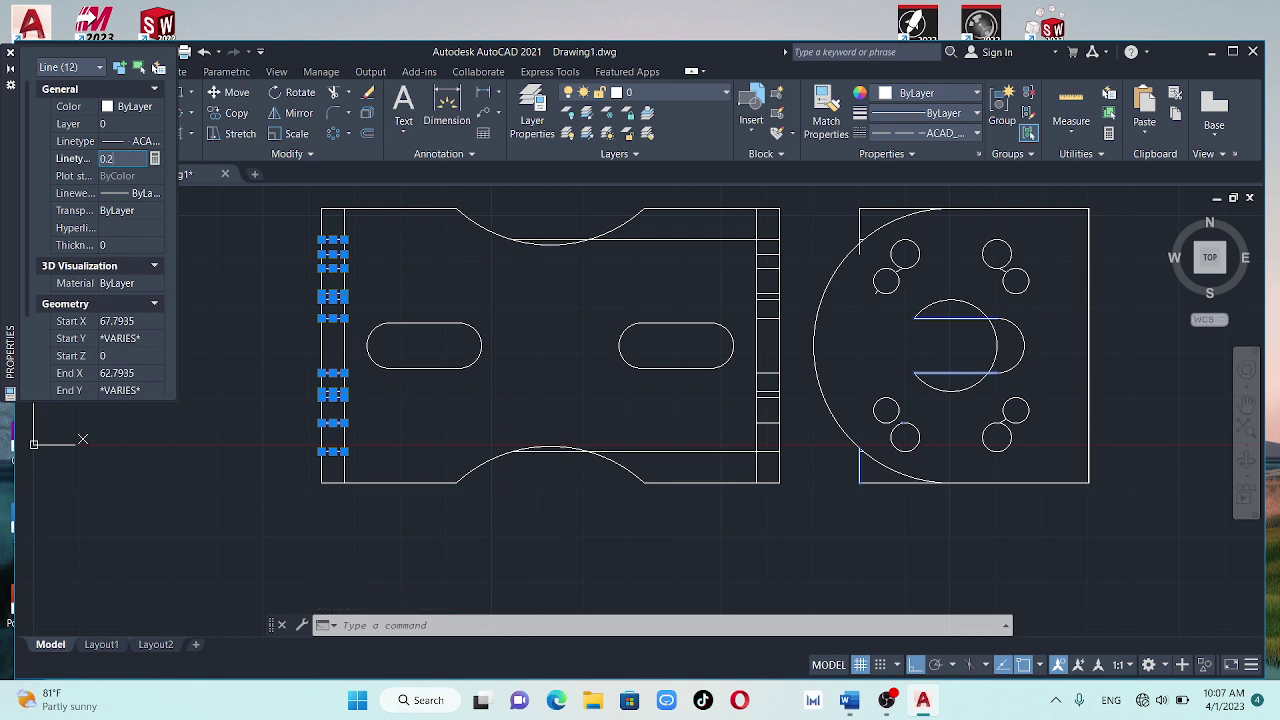
{"action": "key", "text": "Return"}
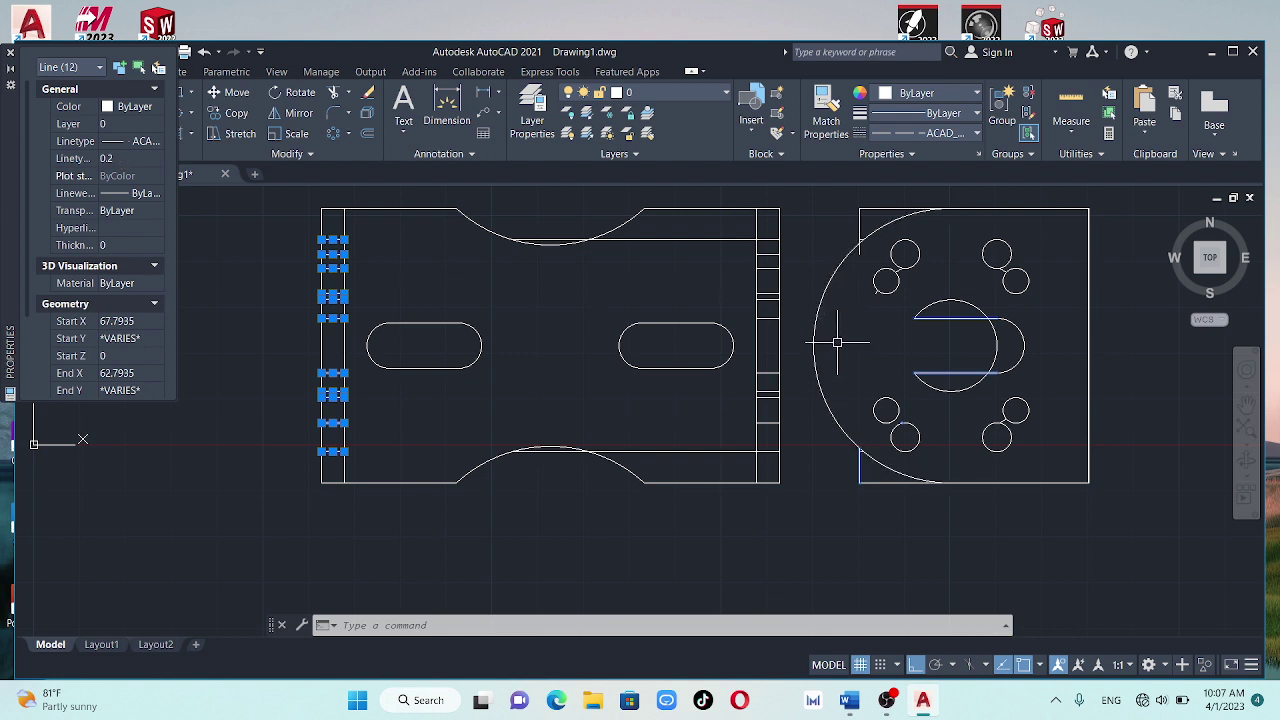
{"action": "left_click", "coordinate": [398, 310]}
{"action": "left_click", "coordinate": [406, 322]}
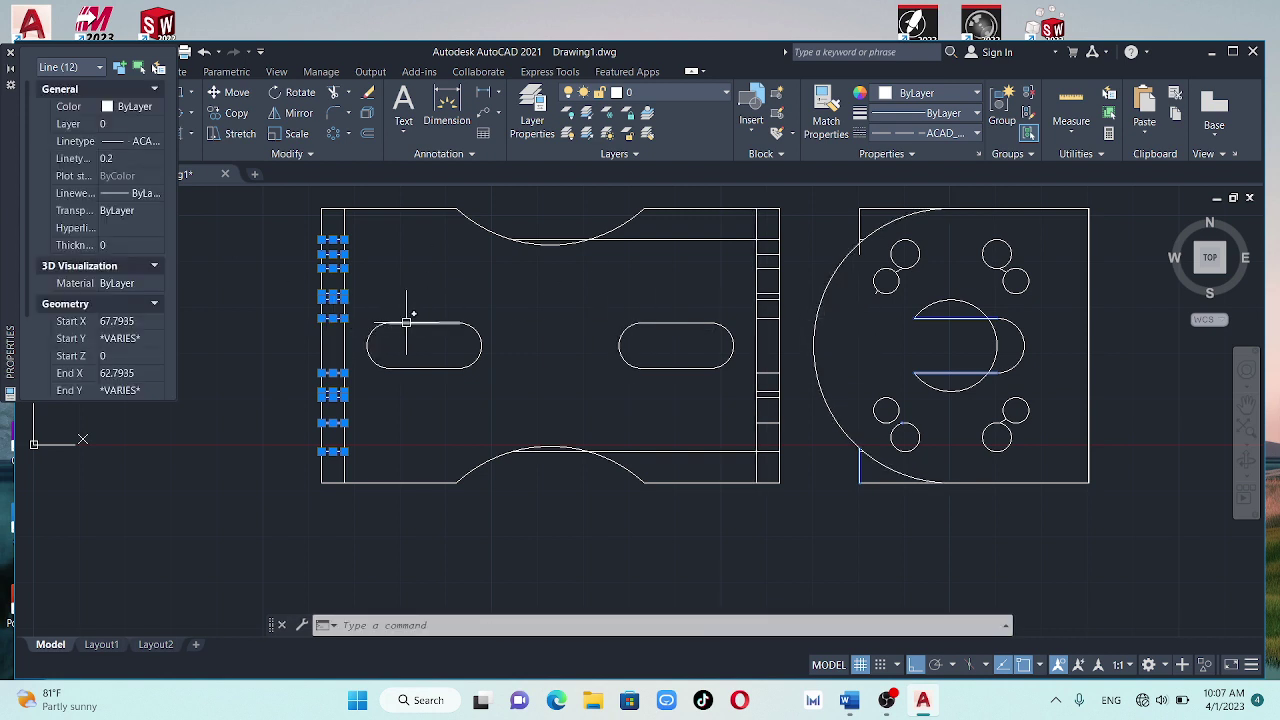
{"action": "key", "text": "Escape"}
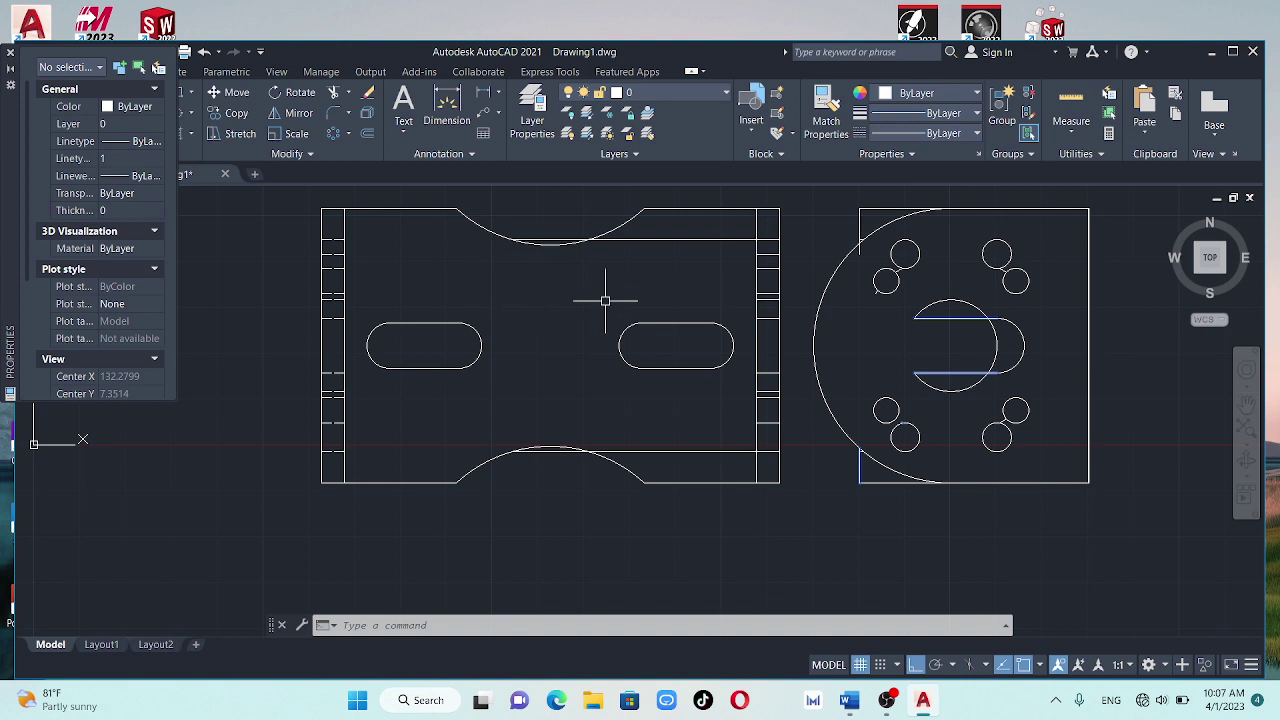
Delete the two stray horizontal lines across the top and bottom arcs, then close Properties
{"action": "scroll", "coordinate": [605, 300], "scroll_direction": "down", "scroll_amount": 2}
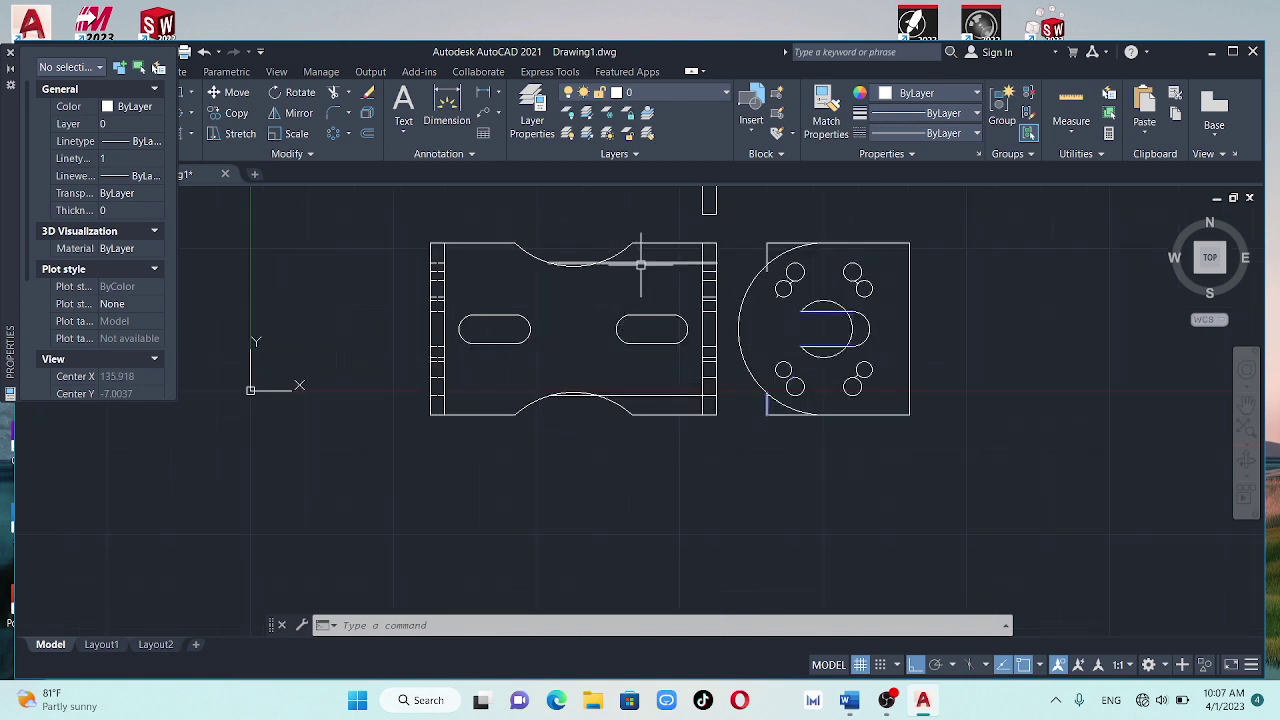
{"action": "left_click", "coordinate": [636, 263]}
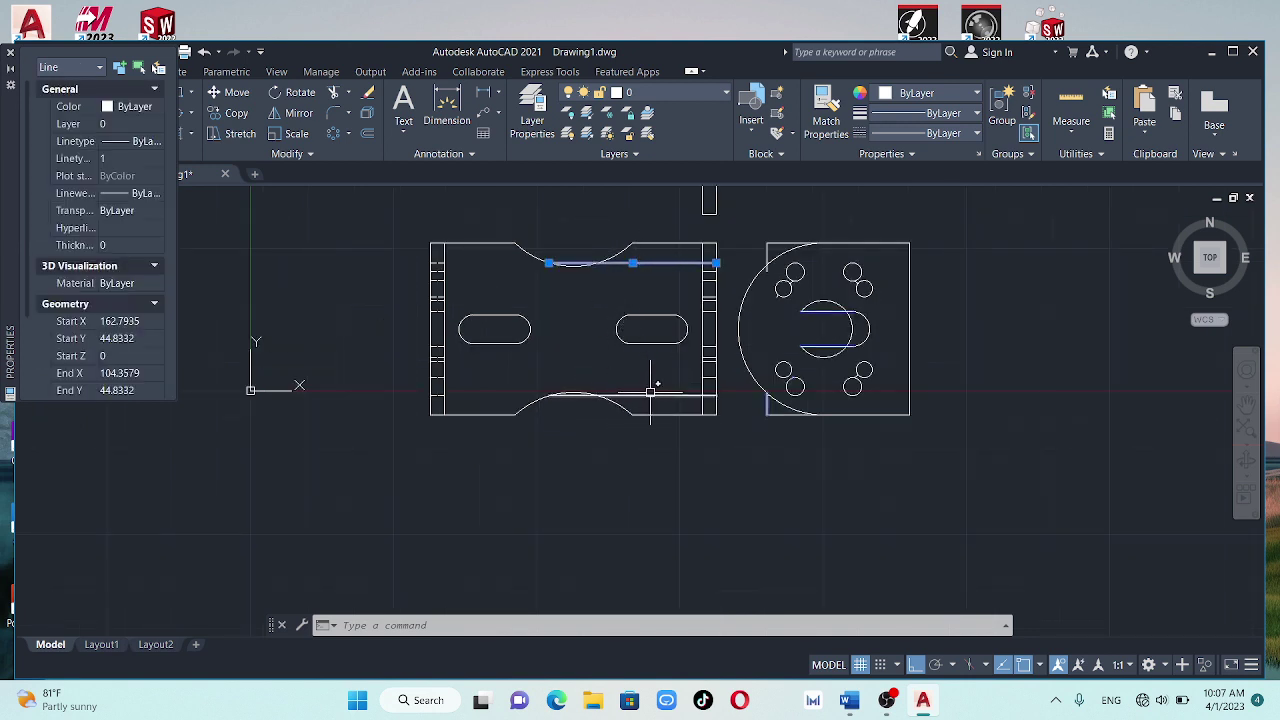
{"action": "left_click", "coordinate": [651, 394]}
{"action": "key", "text": "Delete"}
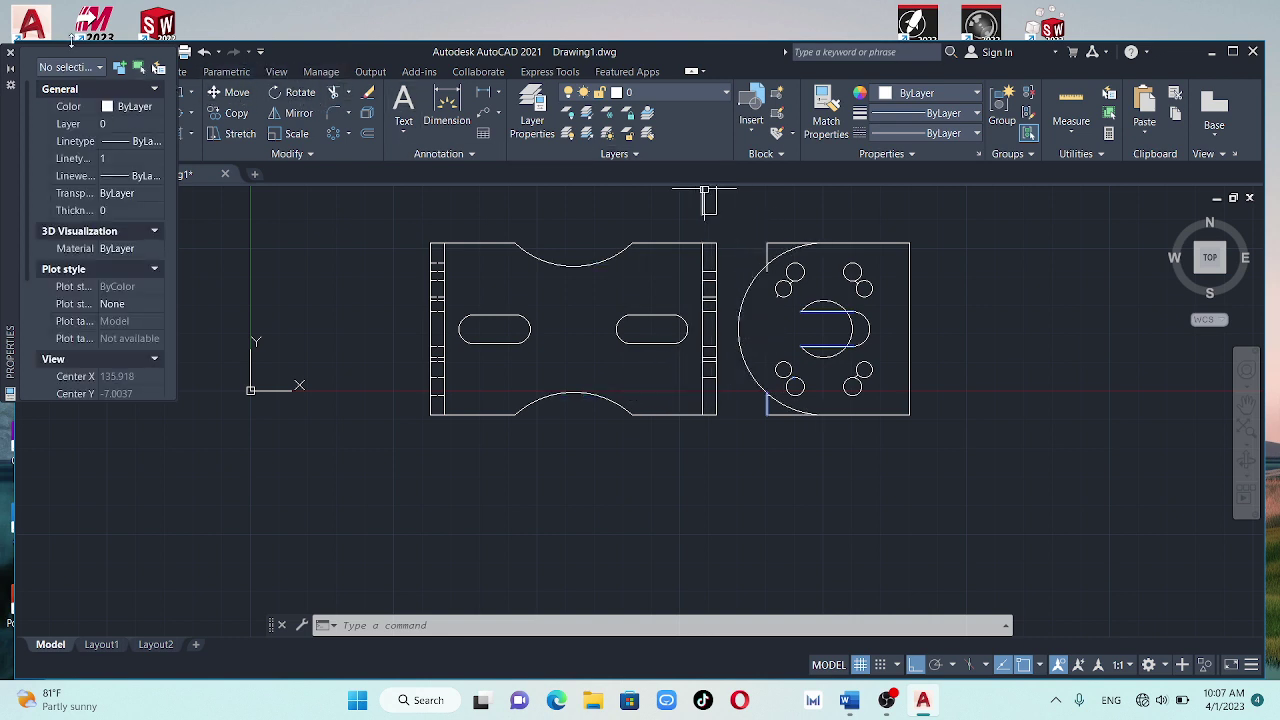
{"action": "left_click", "coordinate": [11, 54]}
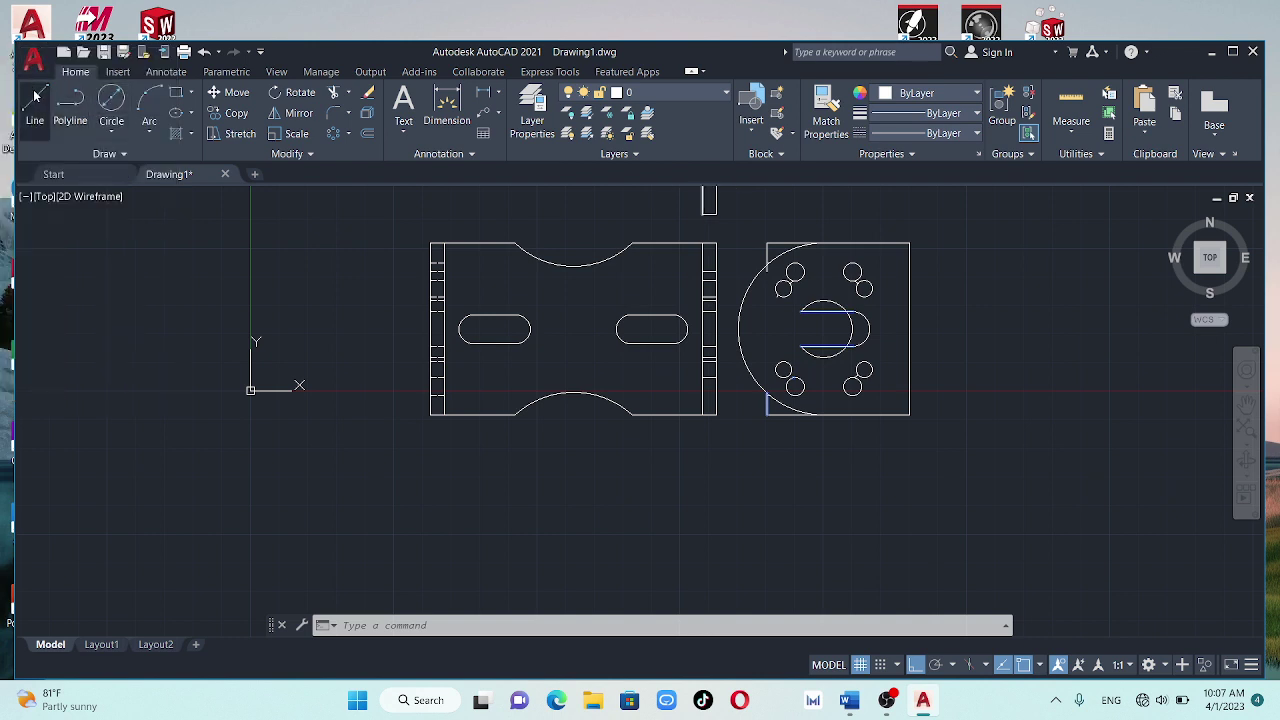
Abandon a trial line, then erase the large central circle in the right-hand view
{"action": "left_click", "coordinate": [35, 97]}
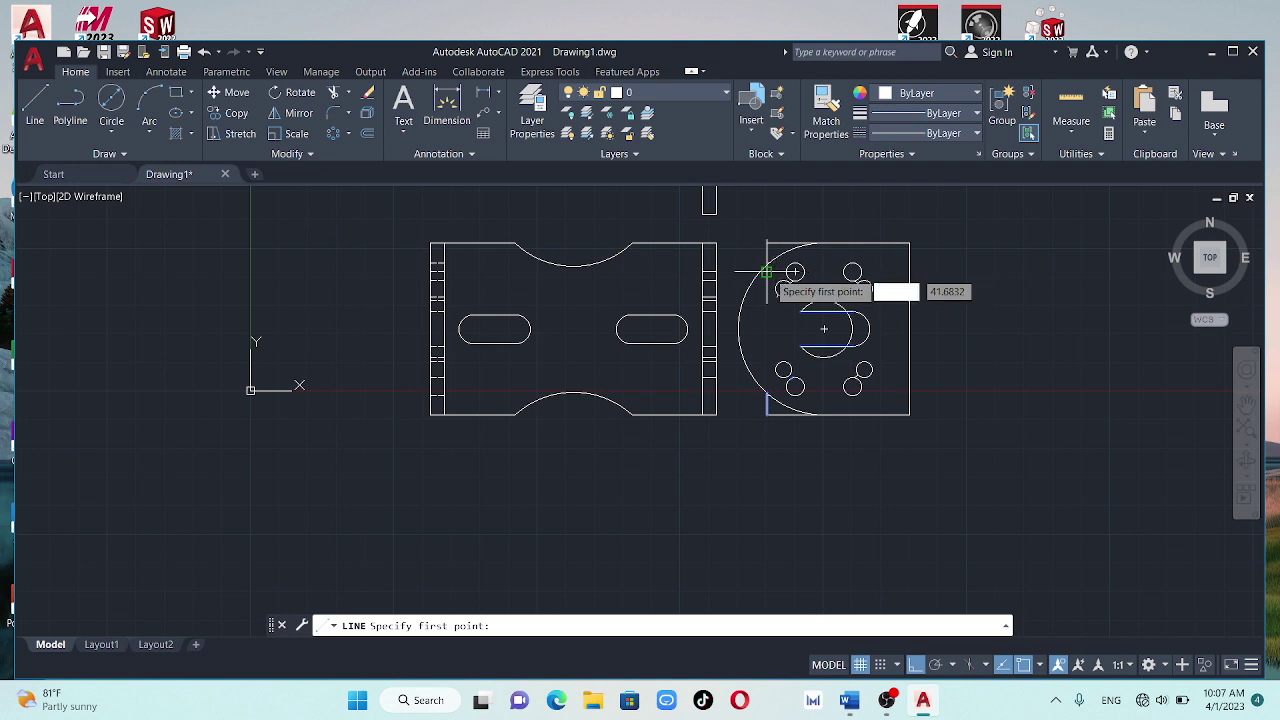
{"action": "left_click", "coordinate": [766, 271]}
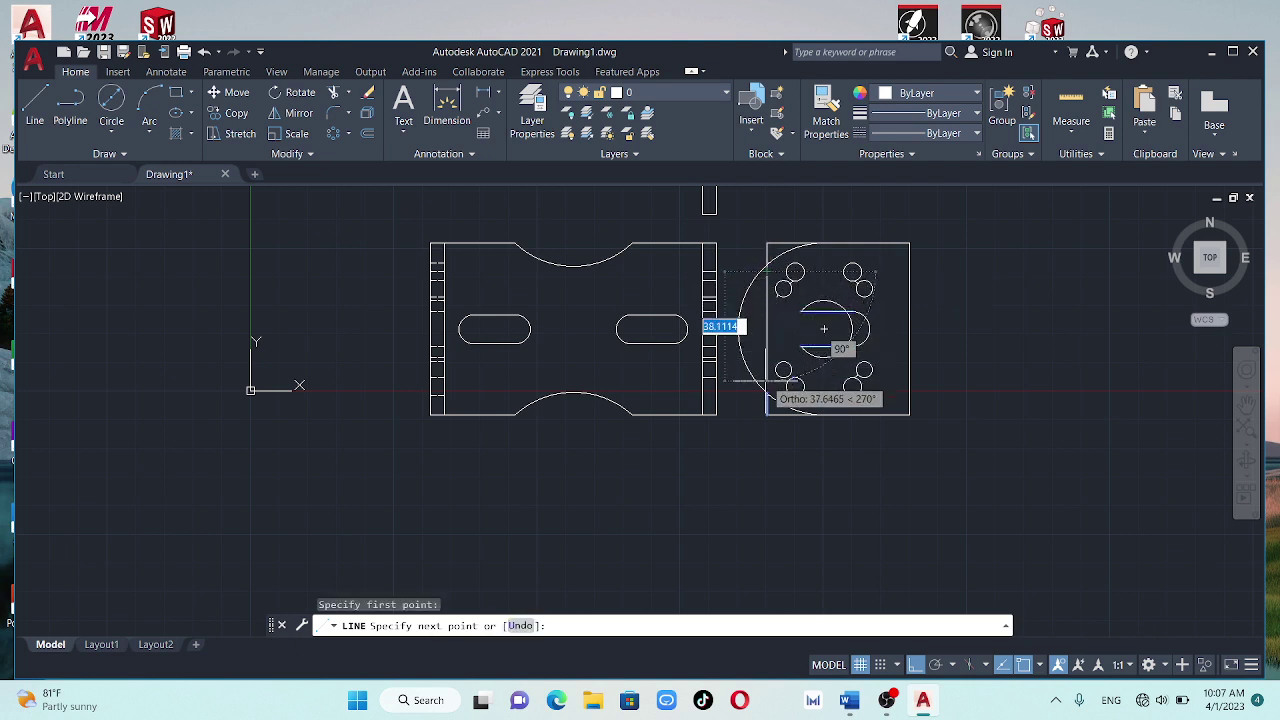
{"action": "left_click", "coordinate": [768, 381]}
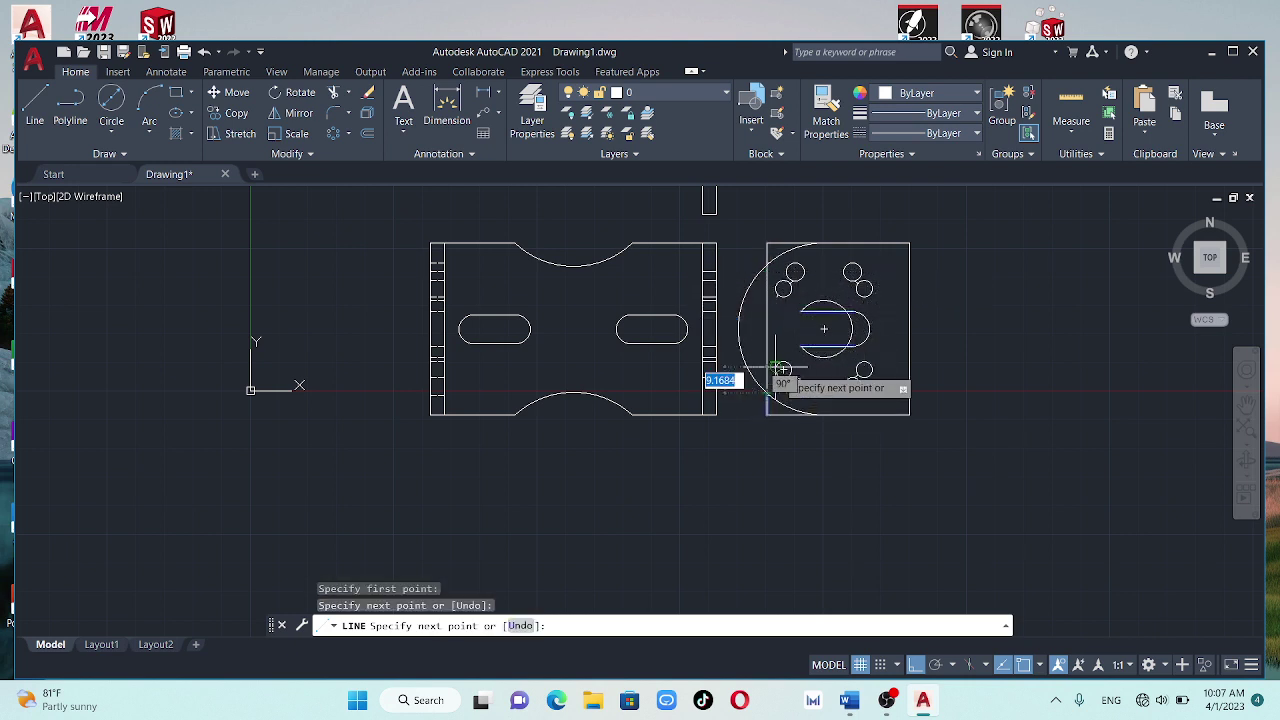
{"action": "key", "text": "Escape"}
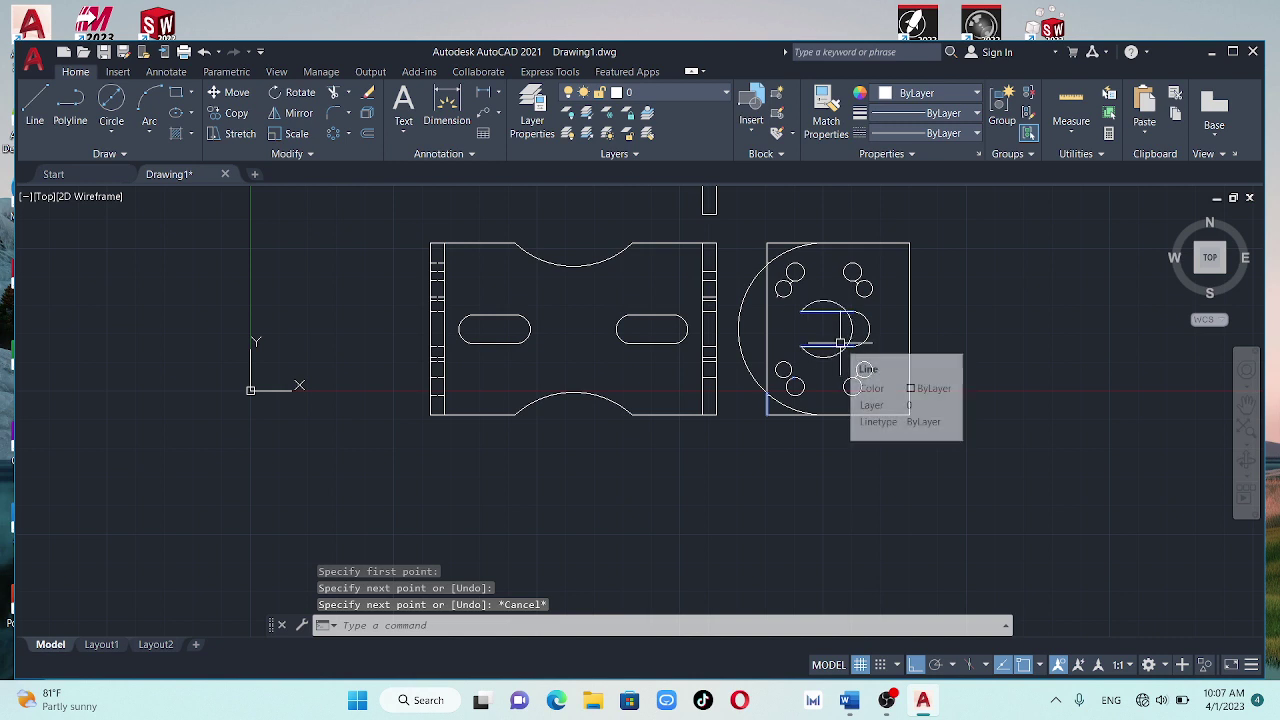
{"action": "left_click", "coordinate": [824, 301]}
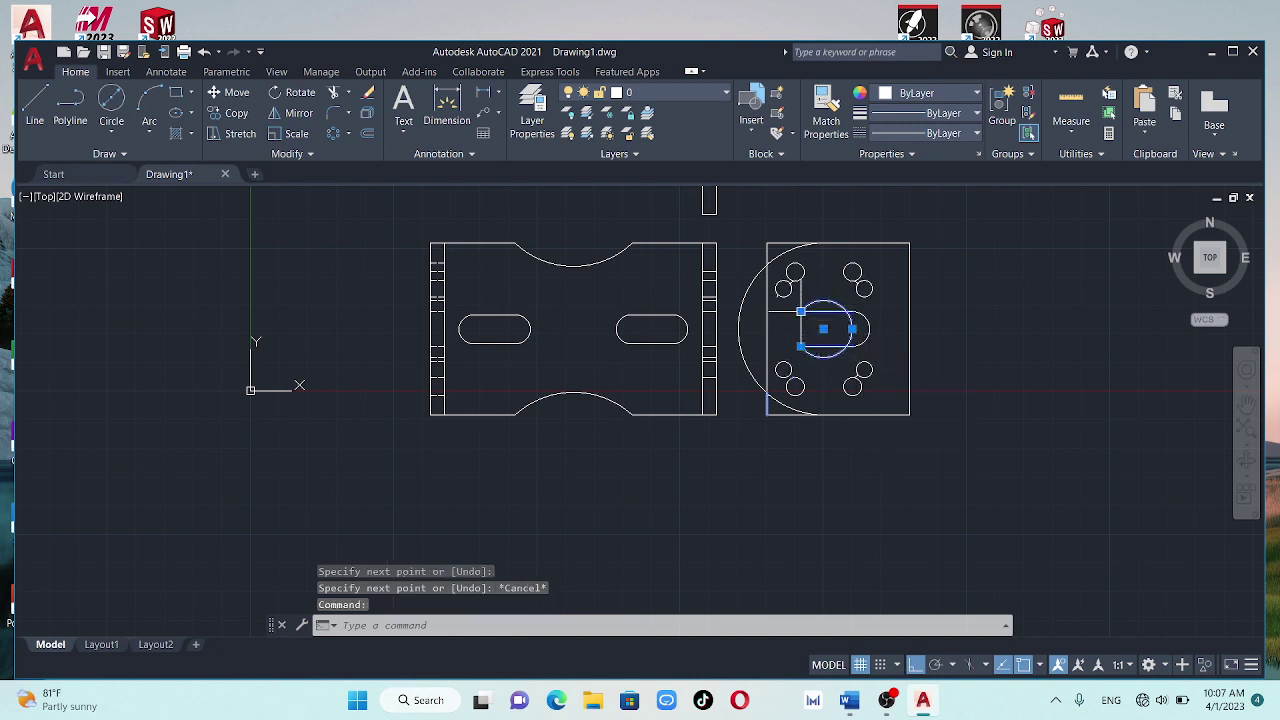
{"action": "left_click", "coordinate": [801, 312]}
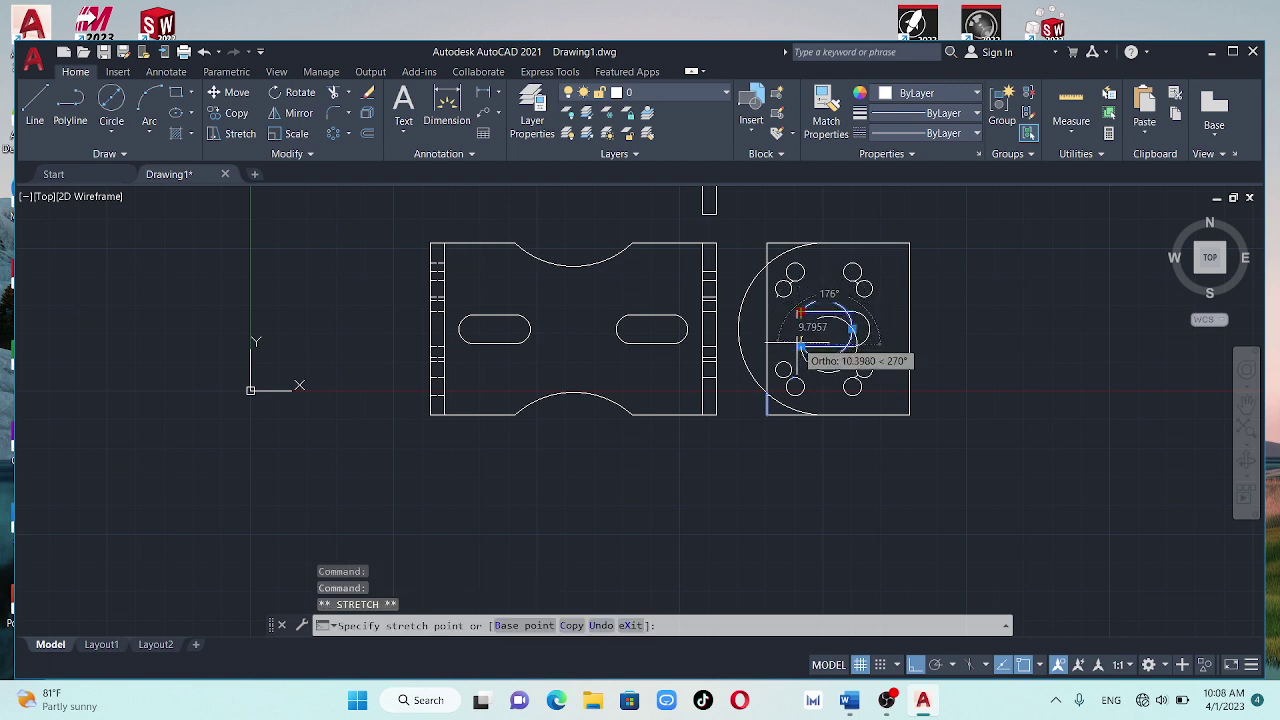
{"action": "key", "text": "Escape"}
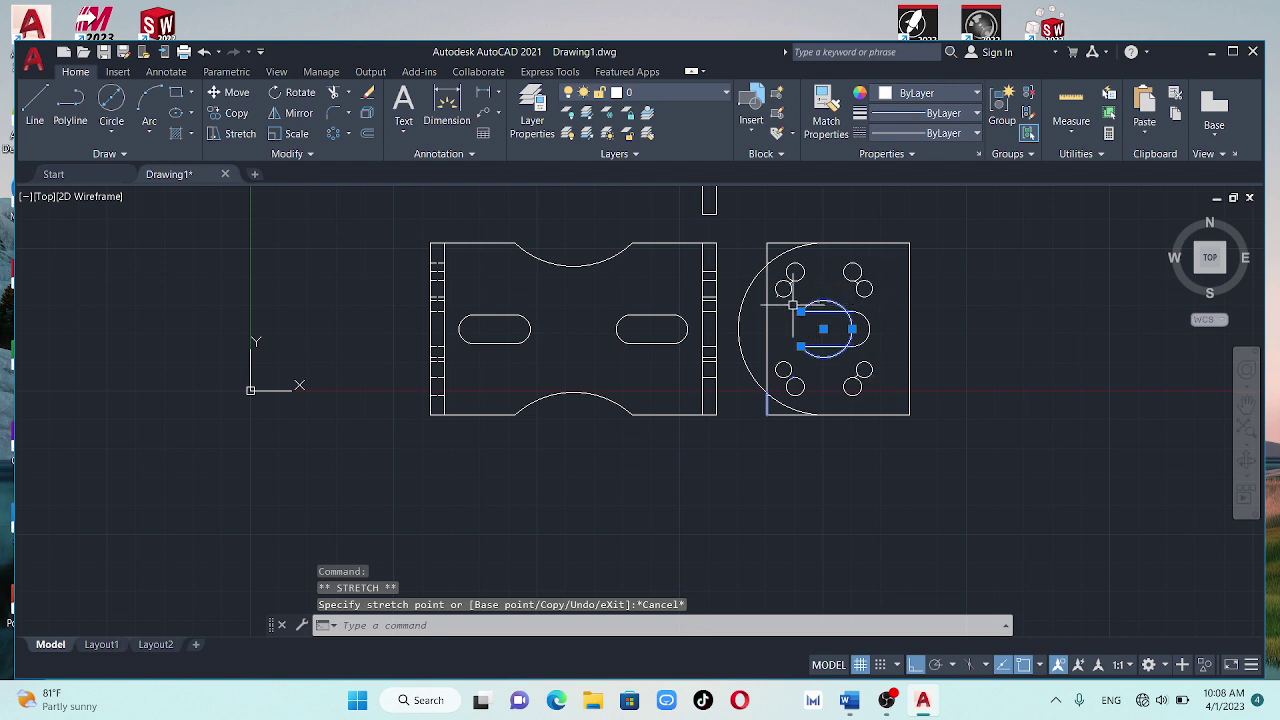
{"action": "key", "text": "Delete"}
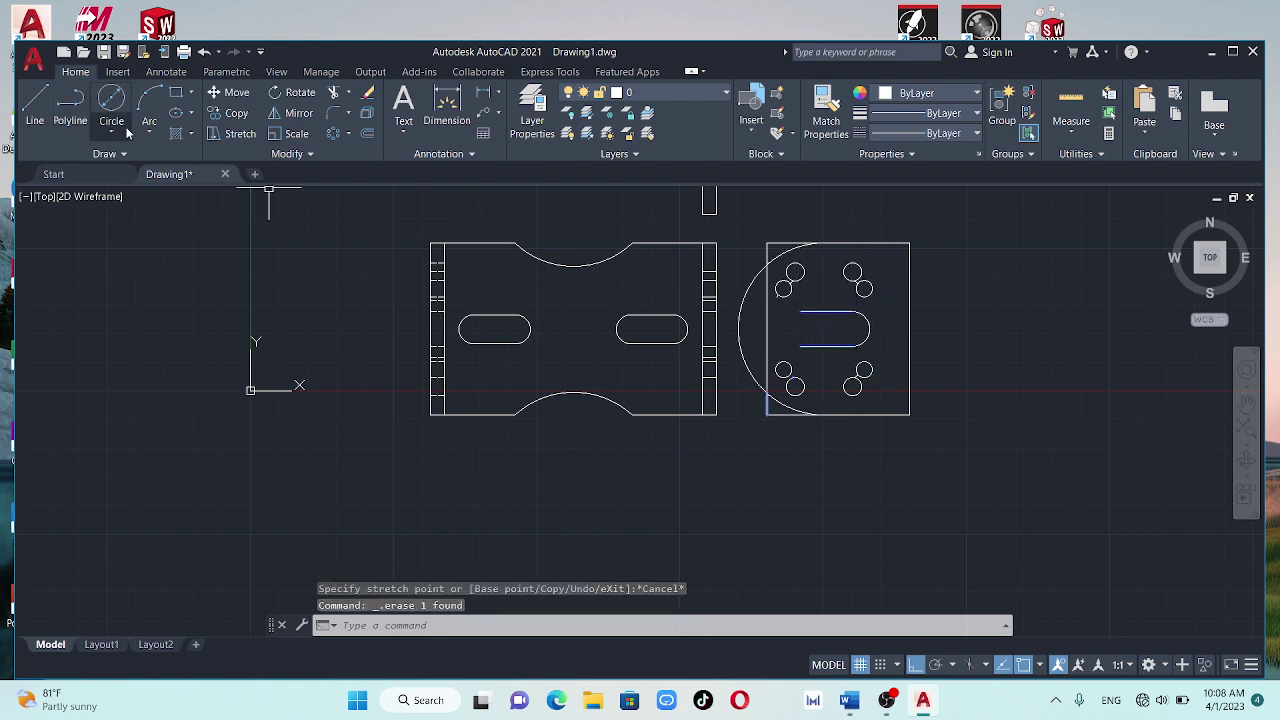
Draw a centre-diameter circle of diameter 20 at the middle of the right view
{"action": "left_click", "coordinate": [115, 133]}
{"action": "left_click", "coordinate": [162, 192]}
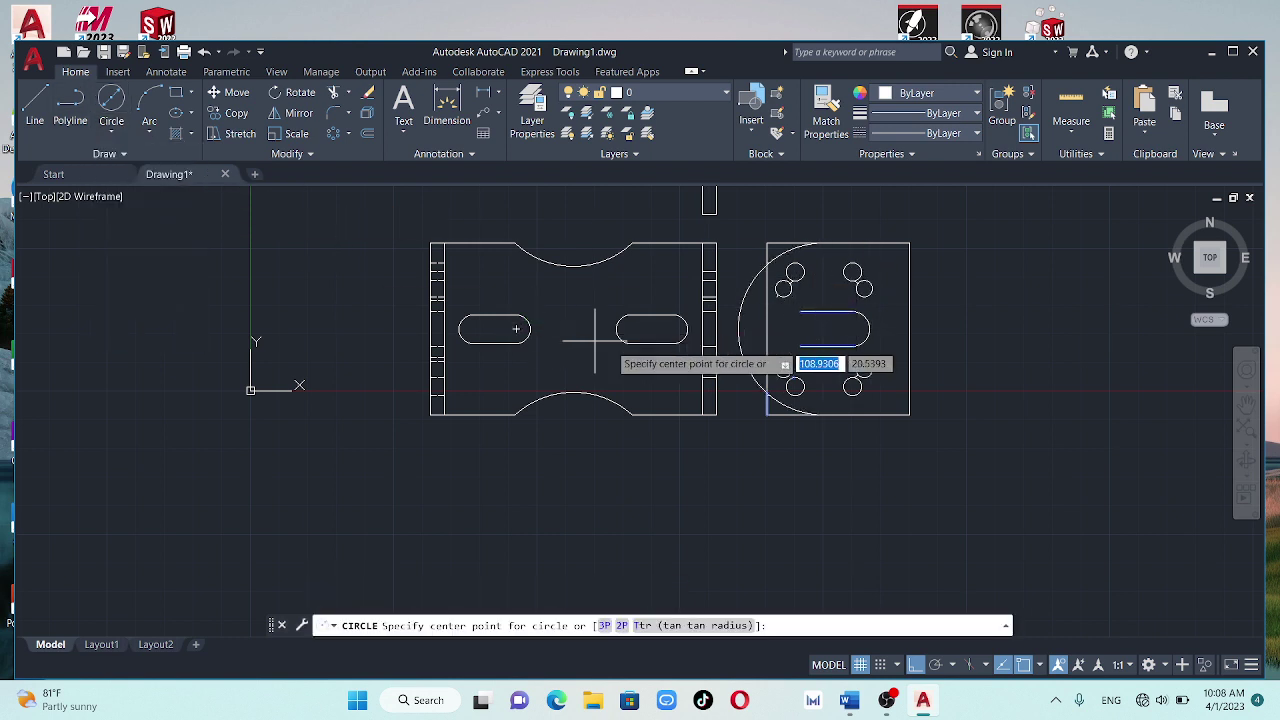
{"action": "left_click", "coordinate": [823, 329]}
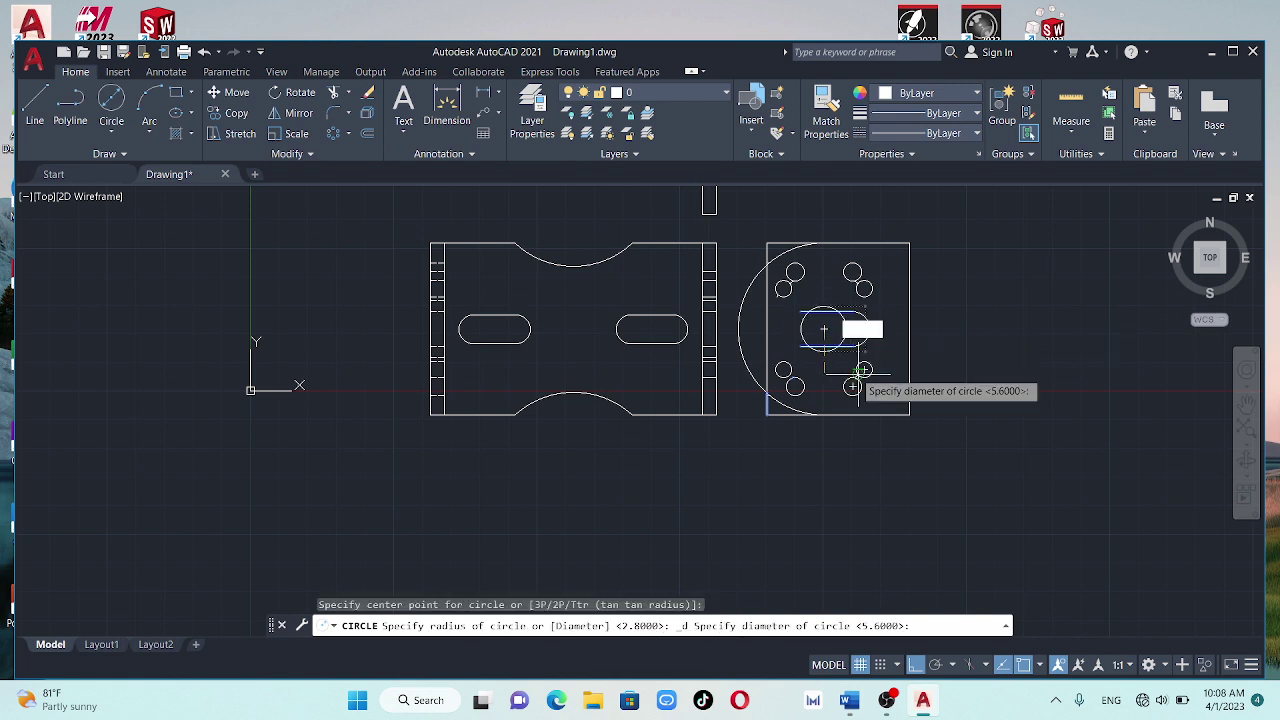
{"action": "type", "text": "20"}
{"action": "key", "text": "Return"}
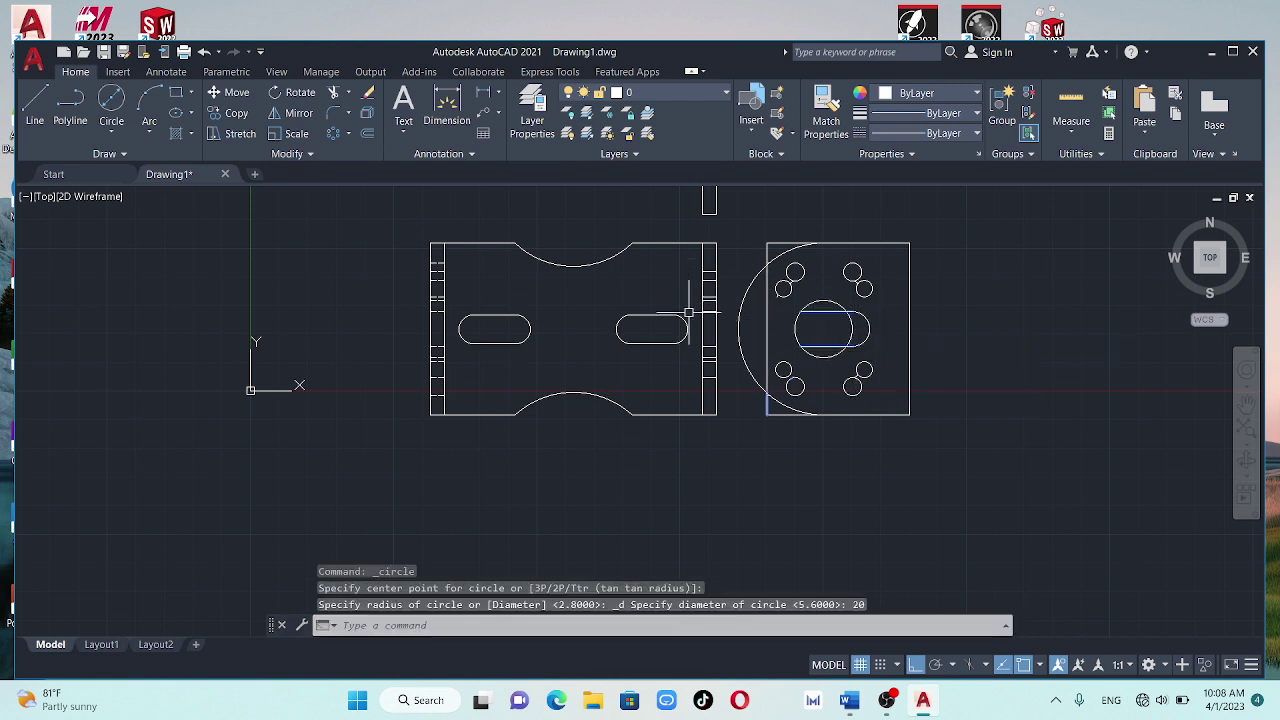
{"action": "key", "text": "Escape"}
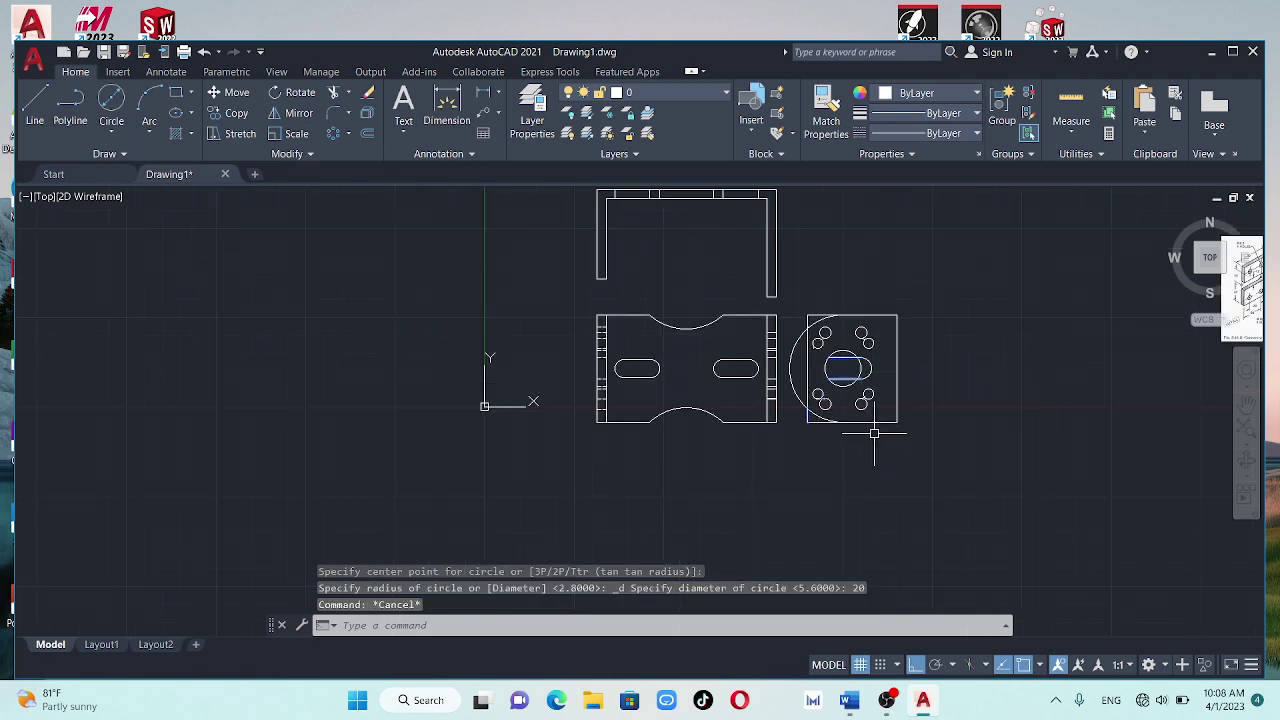
{"action": "scroll", "coordinate": [885, 435], "scroll_direction": "down", "scroll_amount": 2}
{"action": "scroll", "coordinate": [906, 430], "scroll_direction": "down", "scroll_amount": 2}
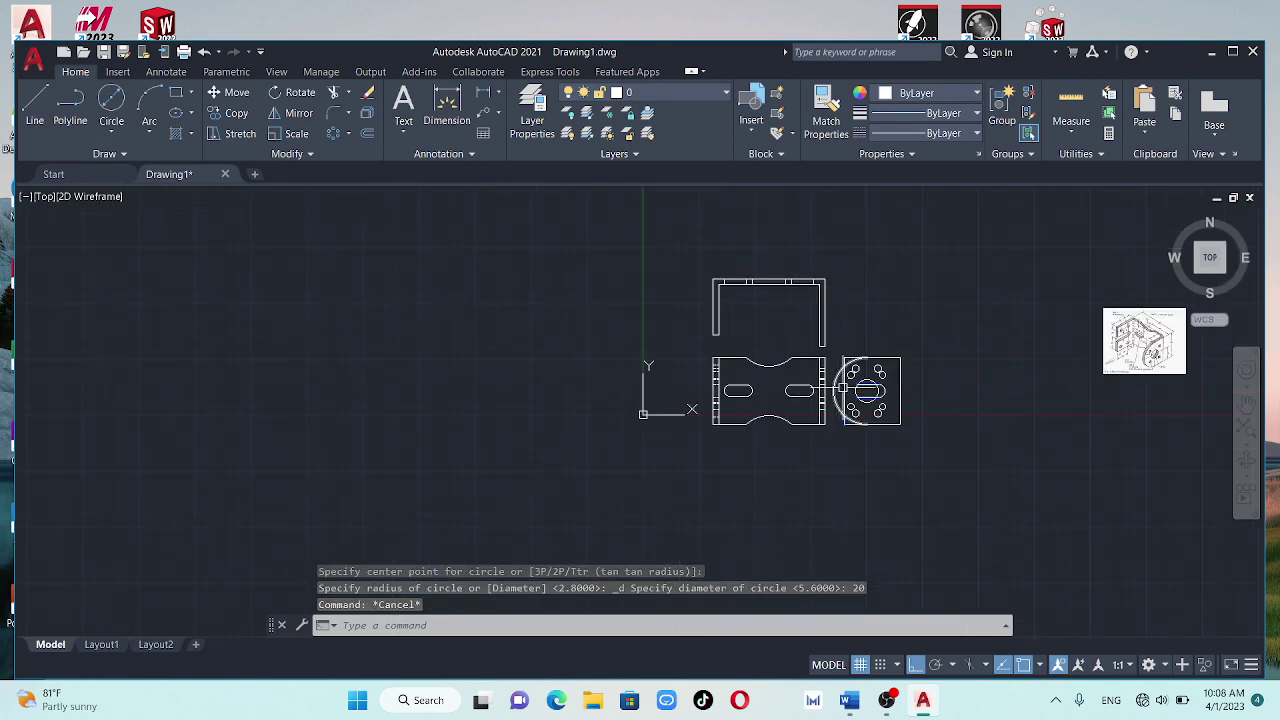
{"action": "scroll", "coordinate": [1105, 357], "scroll_direction": "up", "scroll_amount": 2}
{"action": "scroll", "coordinate": [1105, 357], "scroll_direction": "up", "scroll_amount": 2}
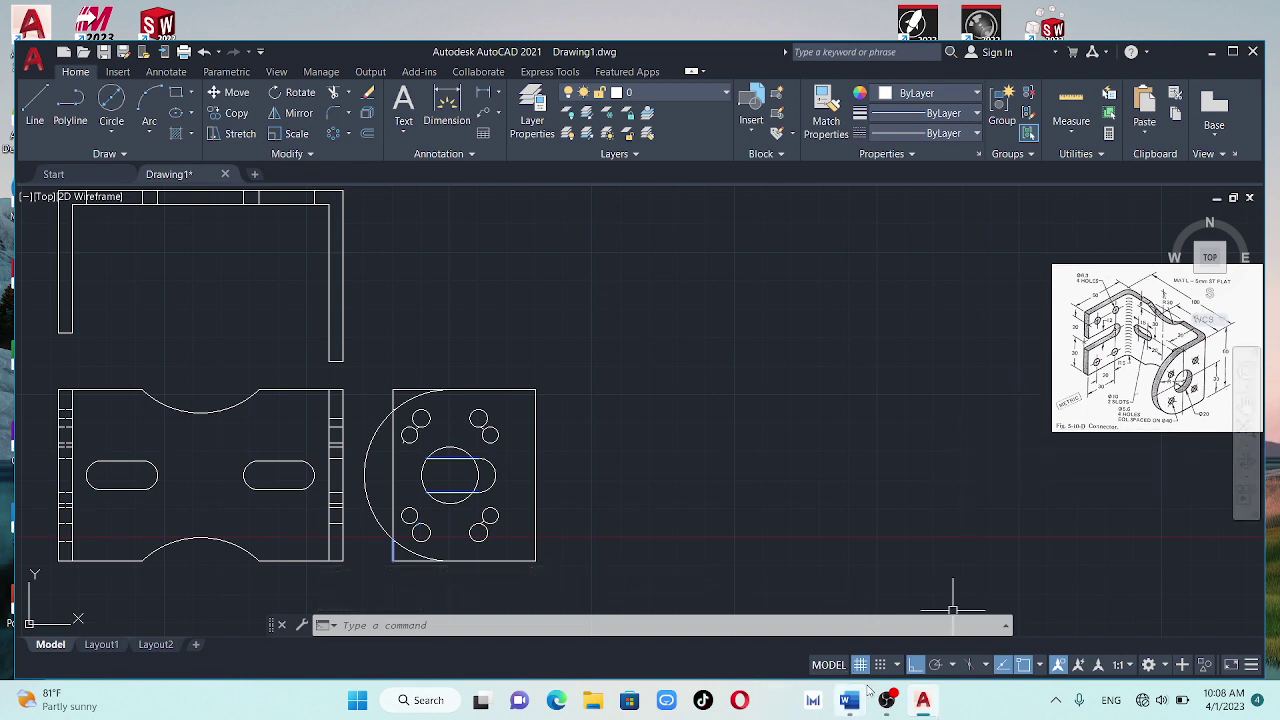
Select the Fig. 7-7-A cross-slide figure in Word for copying, then return to AutoCAD
{"action": "mouse_move", "coordinate": [849, 700]}
{"action": "left_click", "coordinate": [903, 635]}
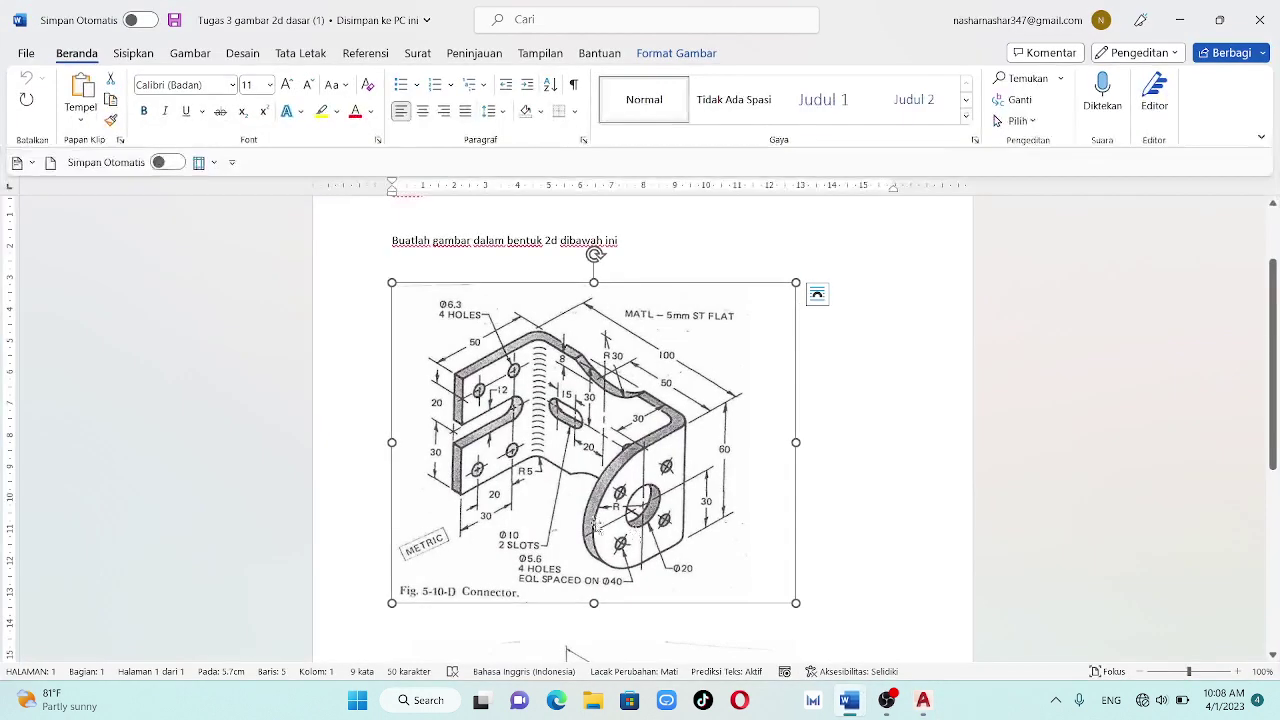
{"action": "scroll", "coordinate": [594, 520], "scroll_direction": "up", "scroll_amount": 1}
{"action": "scroll", "coordinate": [594, 520], "scroll_direction": "down", "scroll_amount": 2}
{"action": "scroll", "coordinate": [594, 520], "scroll_direction": "down", "scroll_amount": 5}
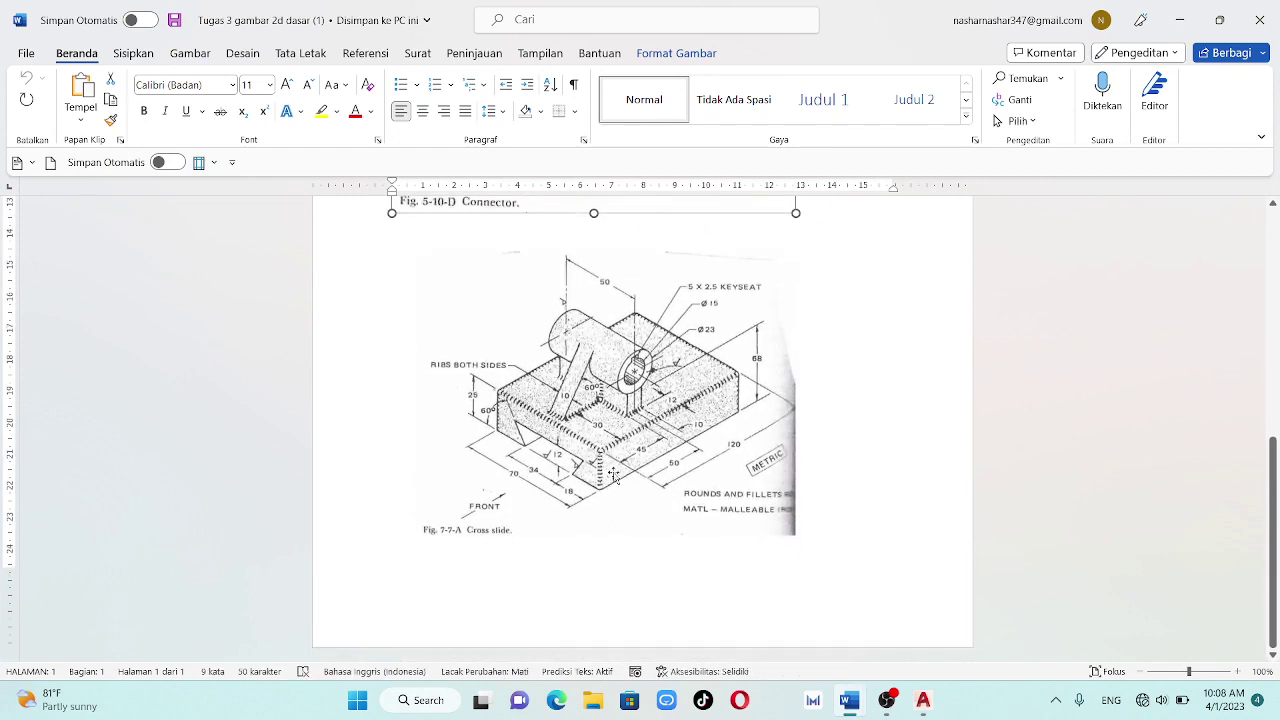
{"action": "left_click", "coordinate": [672, 458]}
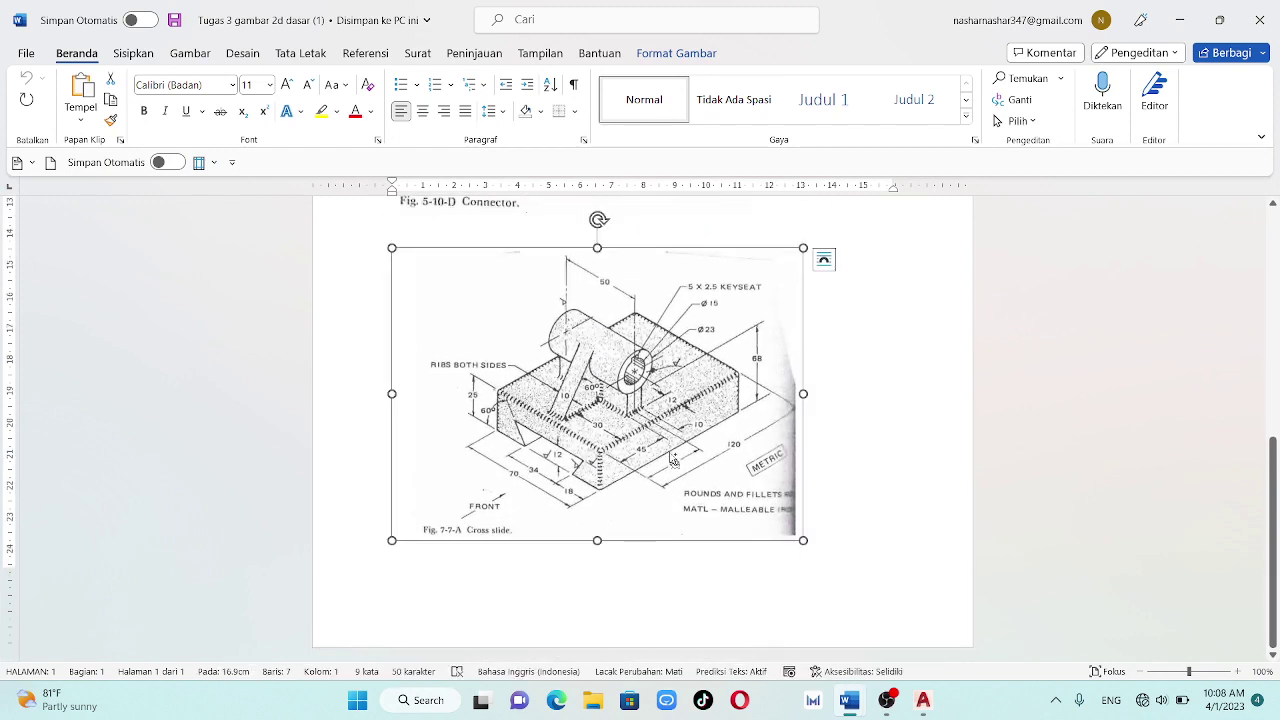
{"action": "key", "text": "ctrl+v"}
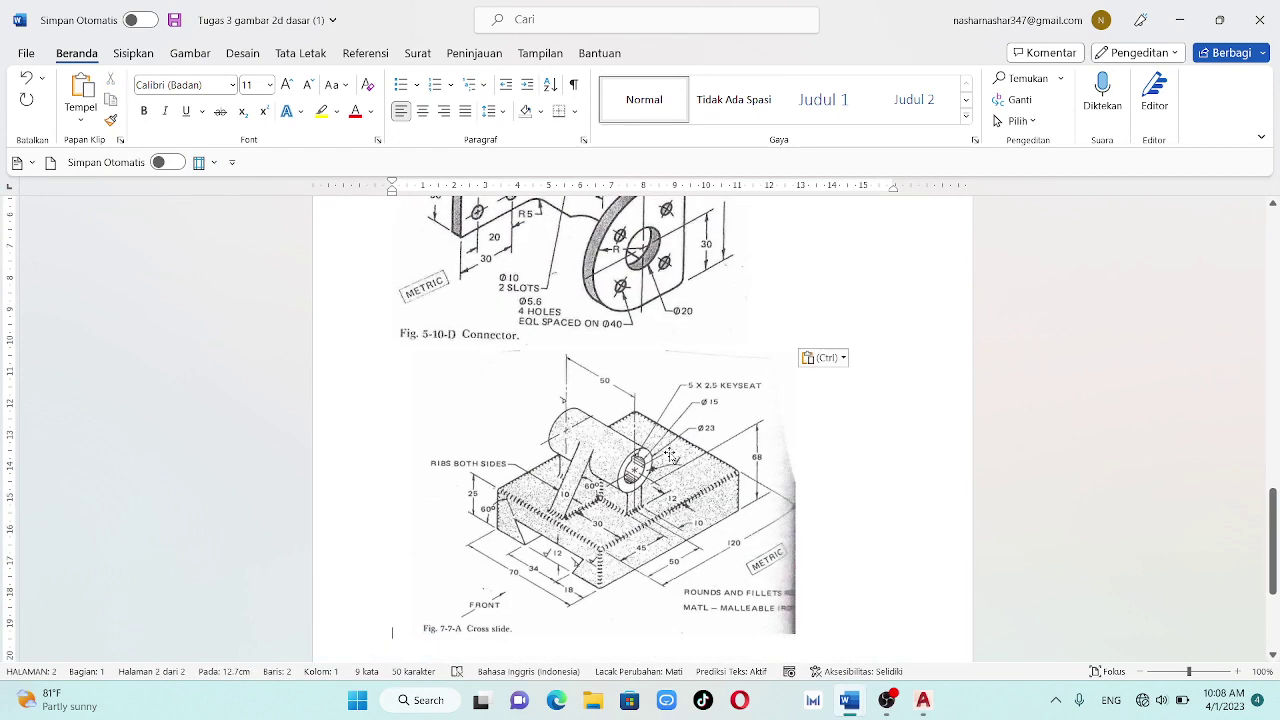
{"action": "key", "text": "ctrl"}
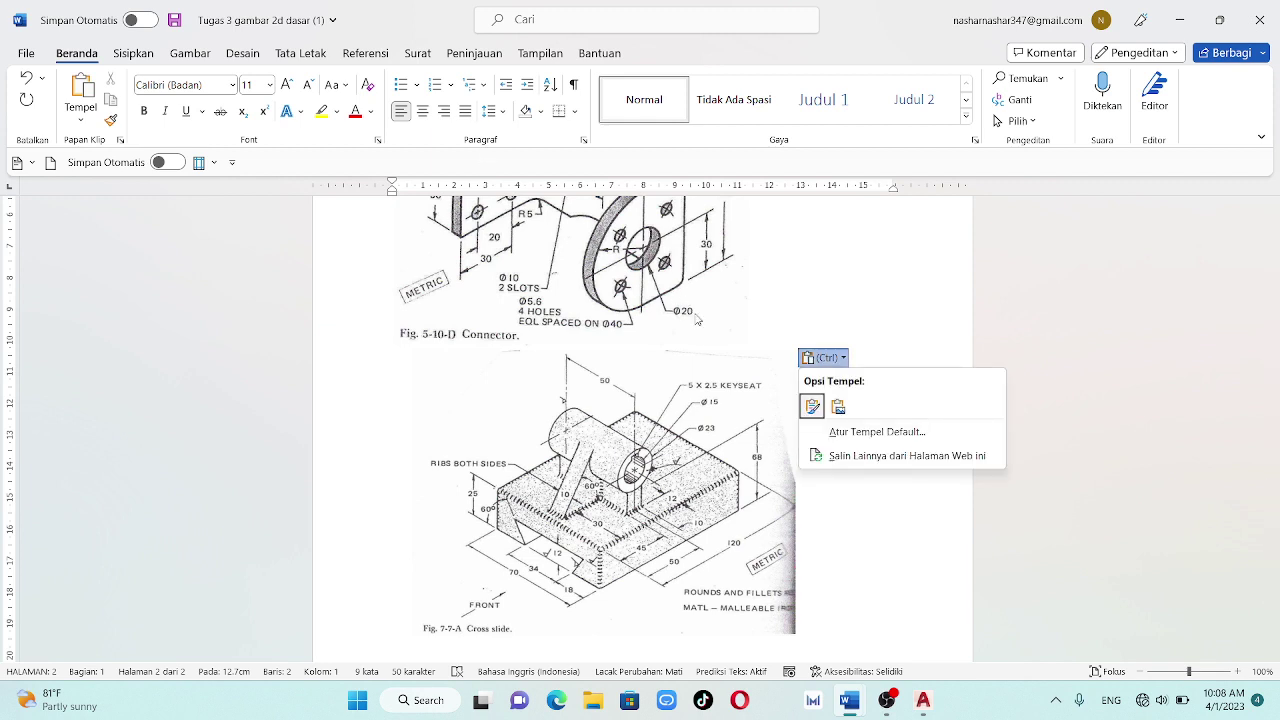
{"action": "key", "text": "Escape"}
{"action": "left_click", "coordinate": [518, 473]}
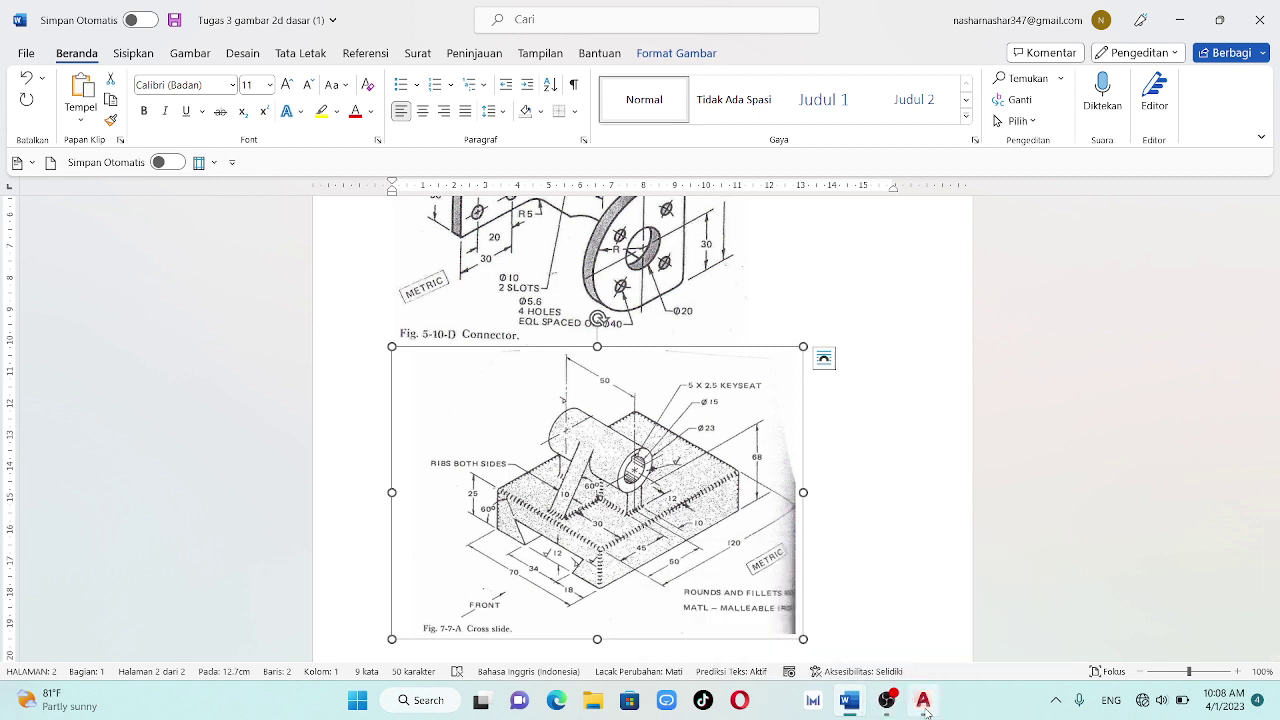
{"action": "left_click", "coordinate": [913, 642]}
Pan and zoom the bracket drawing so all views are visible
{"action": "scroll", "coordinate": [500, 465], "scroll_direction": "down", "scroll_amount": 2}
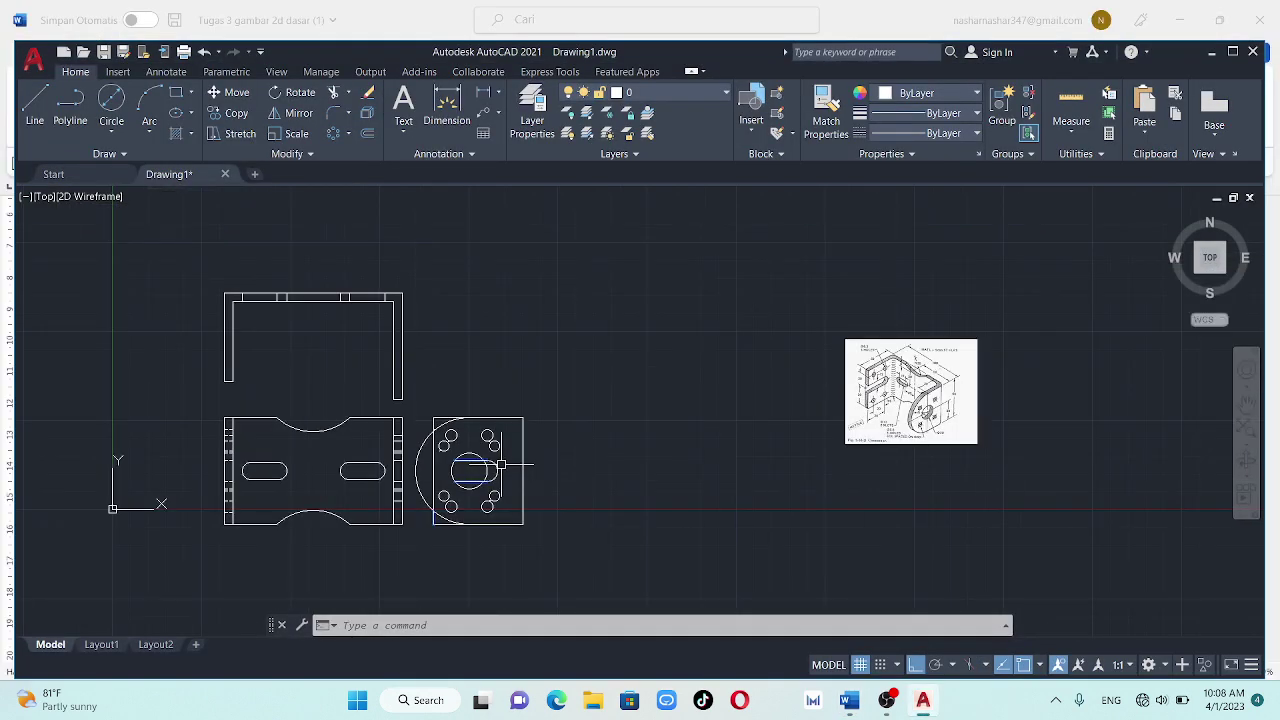
{"action": "left_click", "coordinate": [592, 455]}
{"action": "mouse_move", "coordinate": [620, 460]}
{"action": "middle_mouse_down"}
{"action": "mouse_move", "coordinate": [680, 445]}
{"action": "mouse_move", "coordinate": [946, 480]}
{"action": "mouse_move", "coordinate": [937, 451]}
{"action": "mouse_move", "coordinate": [1114, 286]}
{"action": "middle_mouse_up"}
{"action": "key", "text": "Escape"}
{"action": "scroll", "coordinate": [937, 451], "scroll_direction": "up", "scroll_amount": 3}
{"action": "scroll", "coordinate": [1114, 289], "scroll_direction": "down", "scroll_amount": 2}
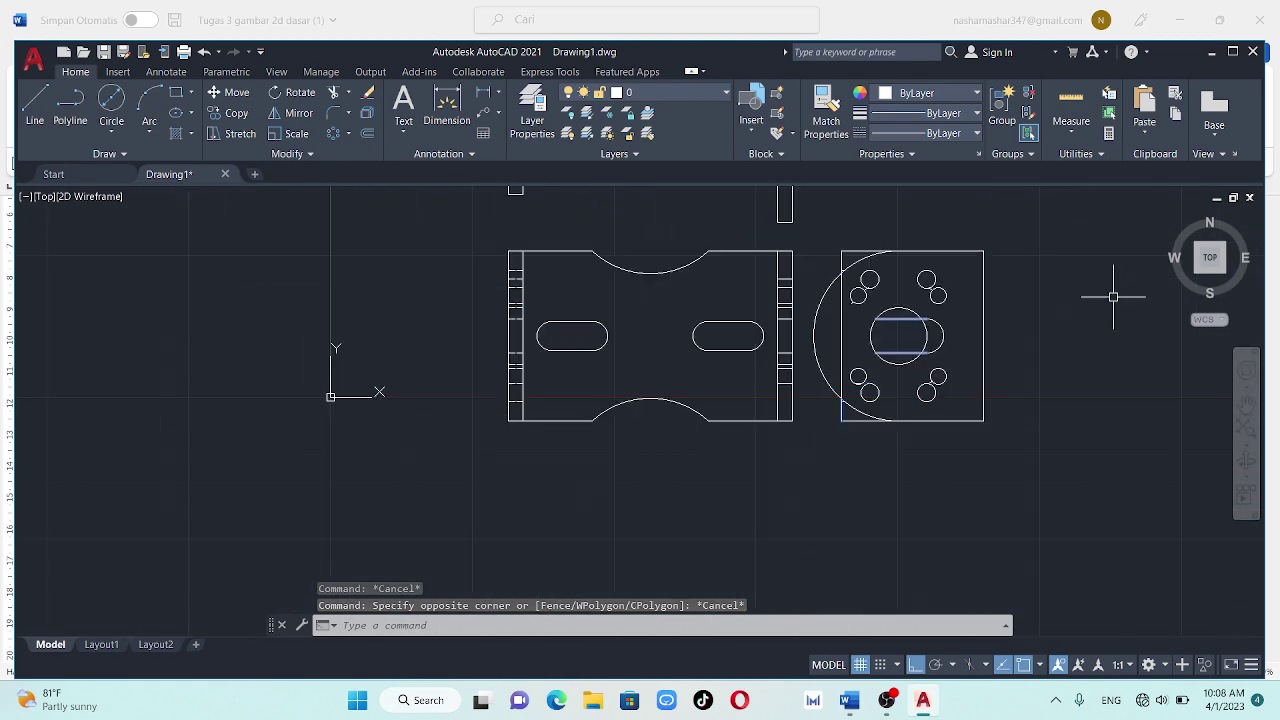
{"action": "scroll", "coordinate": [1099, 295], "scroll_direction": "down", "scroll_amount": 2}
{"action": "middle_click_drag", "start_coordinate": [988, 259], "coordinate": [933, 397]}
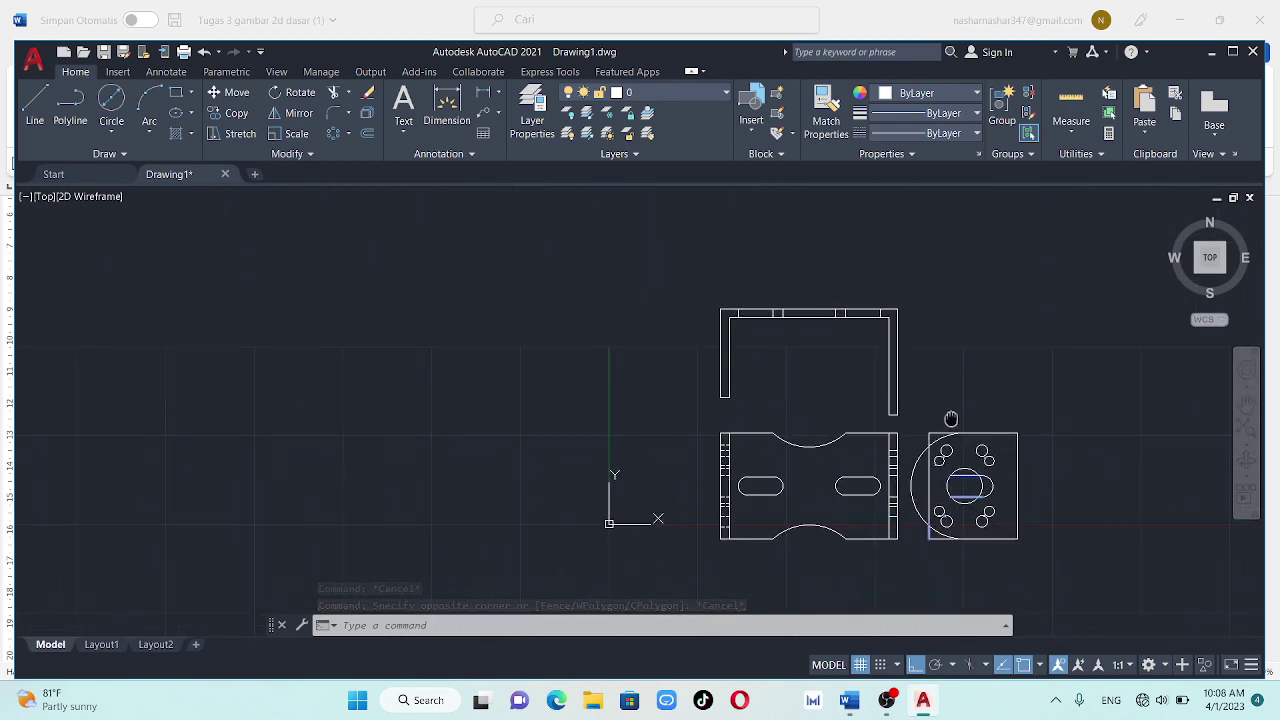
Start a new blank drawing and reset it to a plain top view
{"action": "left_click", "coordinate": [255, 175]}
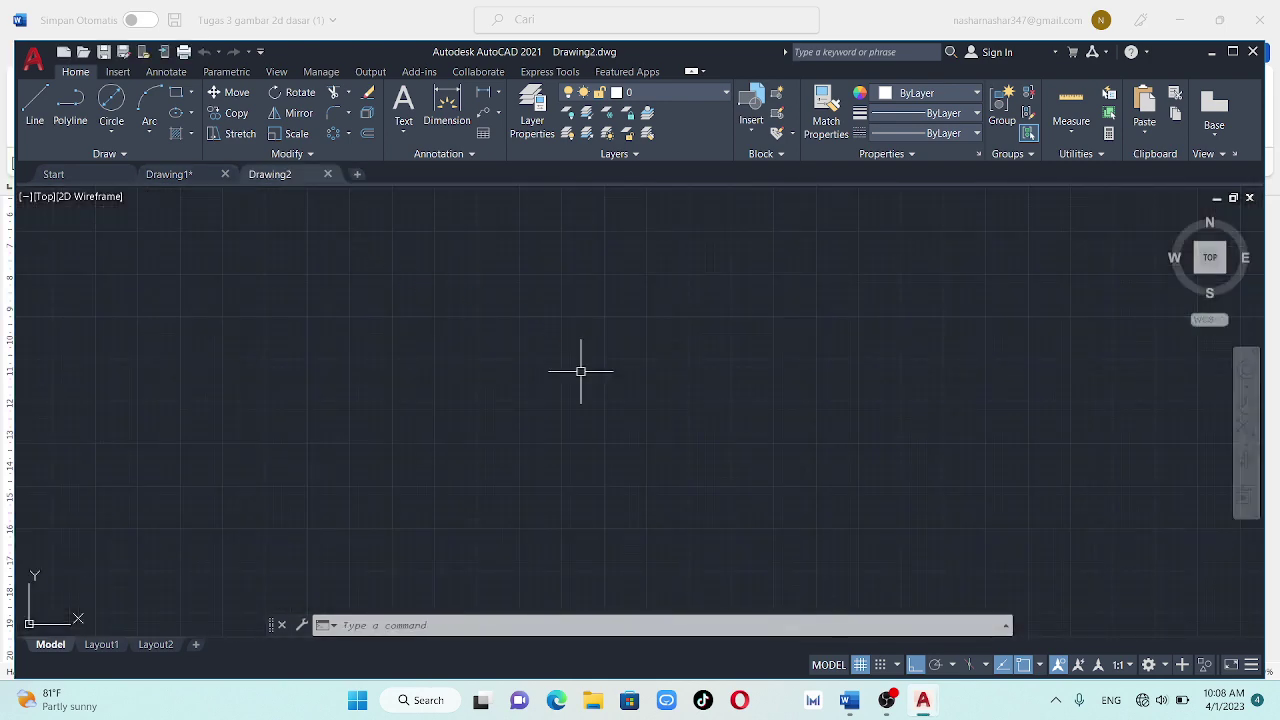
{"action": "left_click", "coordinate": [1210, 258]}
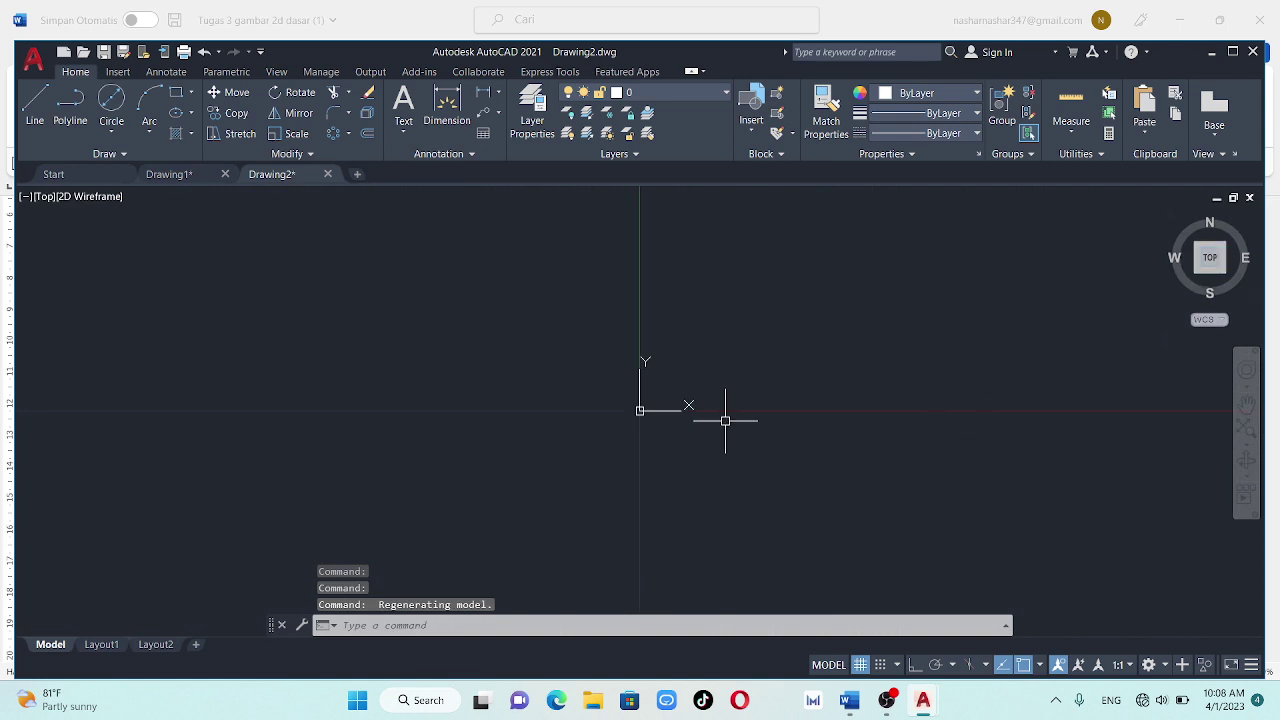
{"action": "left_click", "coordinate": [704, 369]}
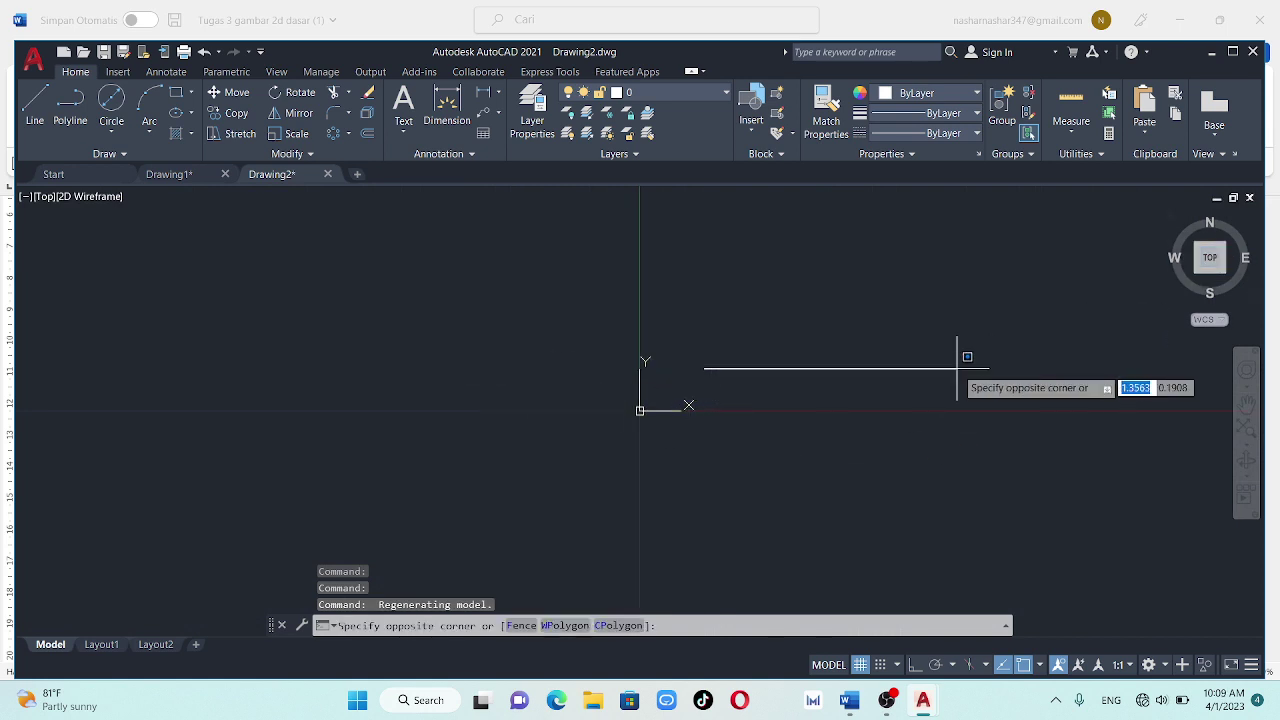
{"action": "key", "text": "Escape"}
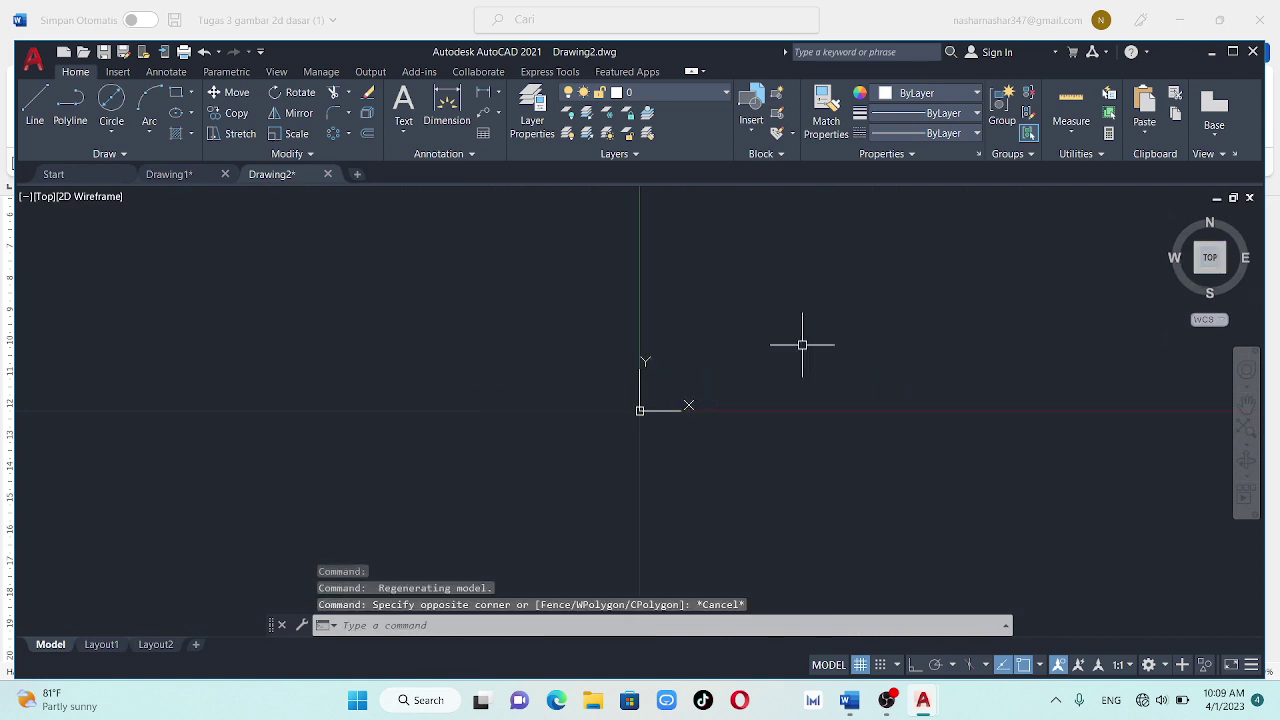
Erase a stray trial line and paste the copied cross-slide reference picture
{"action": "left_click", "coordinate": [35, 105]}
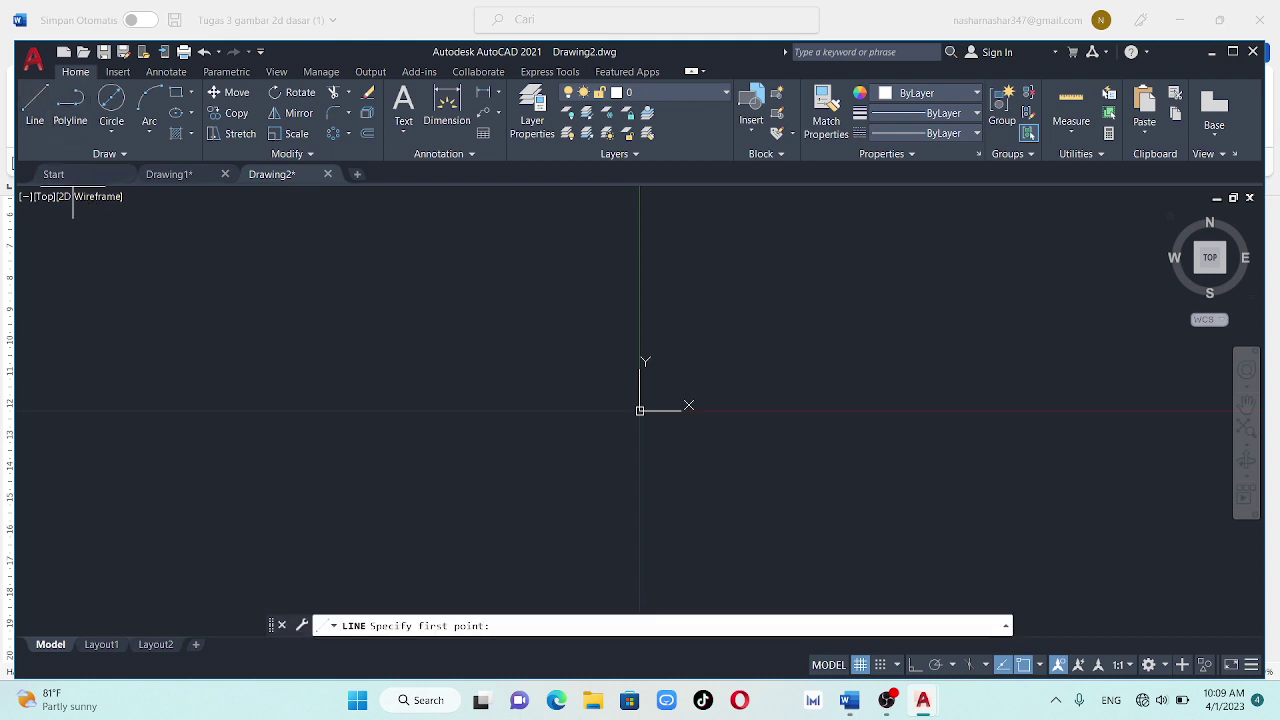
{"action": "left_click", "coordinate": [662, 339]}
{"action": "type", "text": "100"}
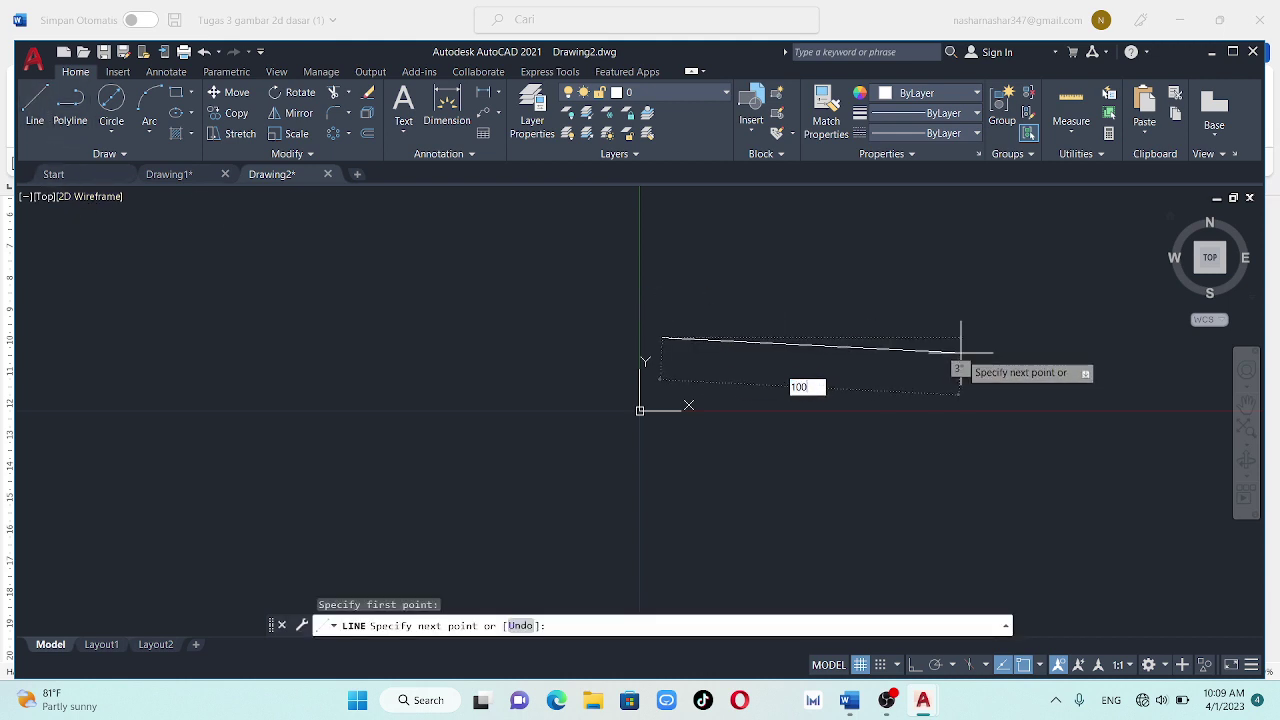
{"action": "key", "text": "Return"}
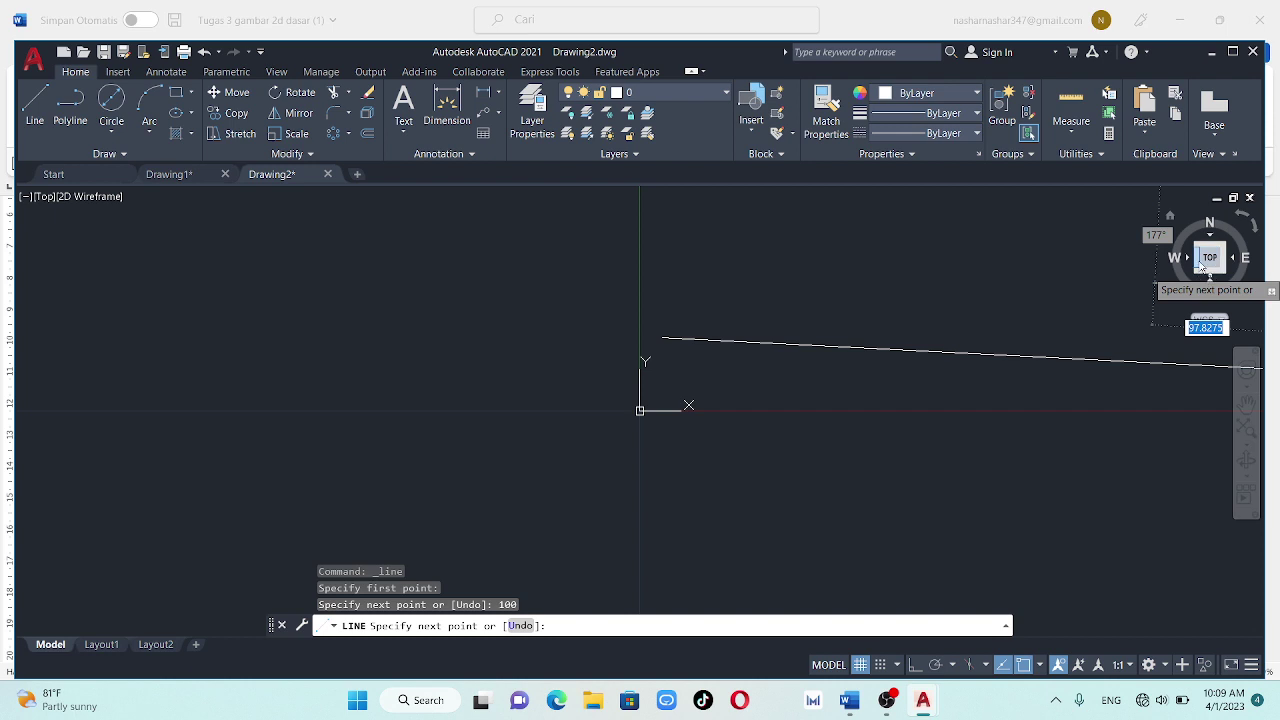
{"action": "left_click", "coordinate": [1210, 258]}
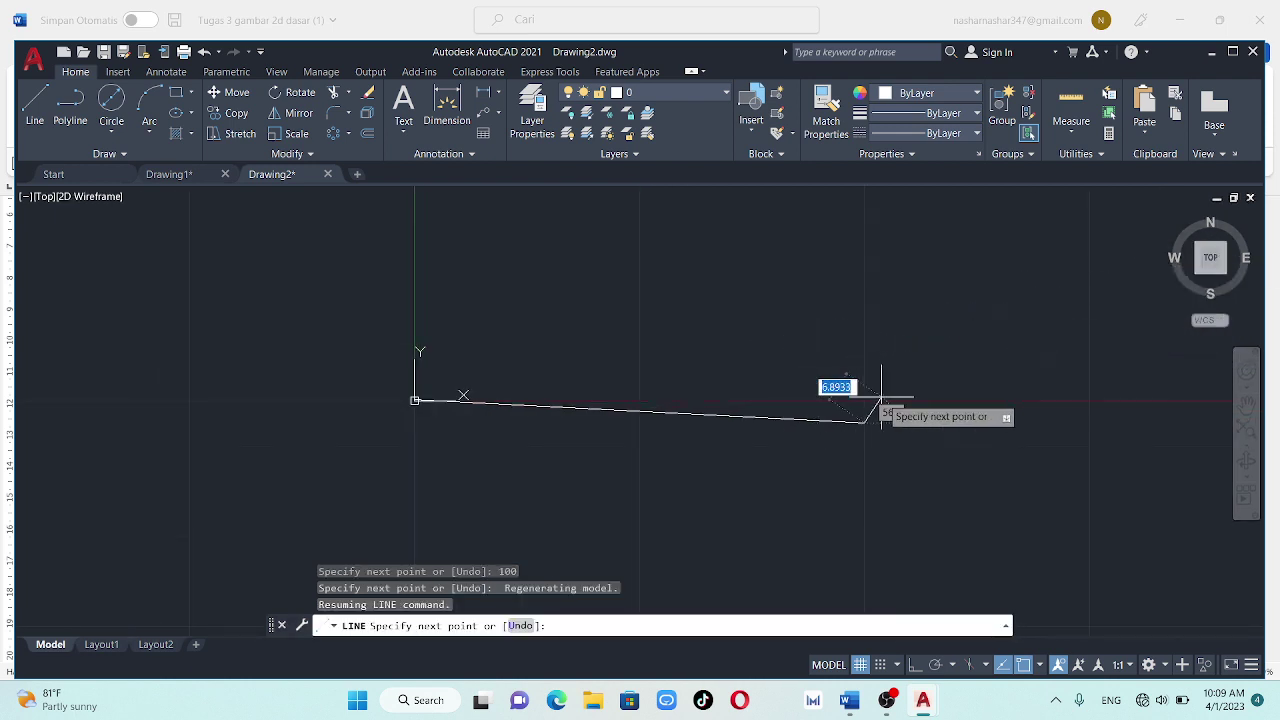
{"action": "key", "text": "Escape"}
{"action": "left_click", "coordinate": [849, 428]}
{"action": "key", "text": "Delete"}
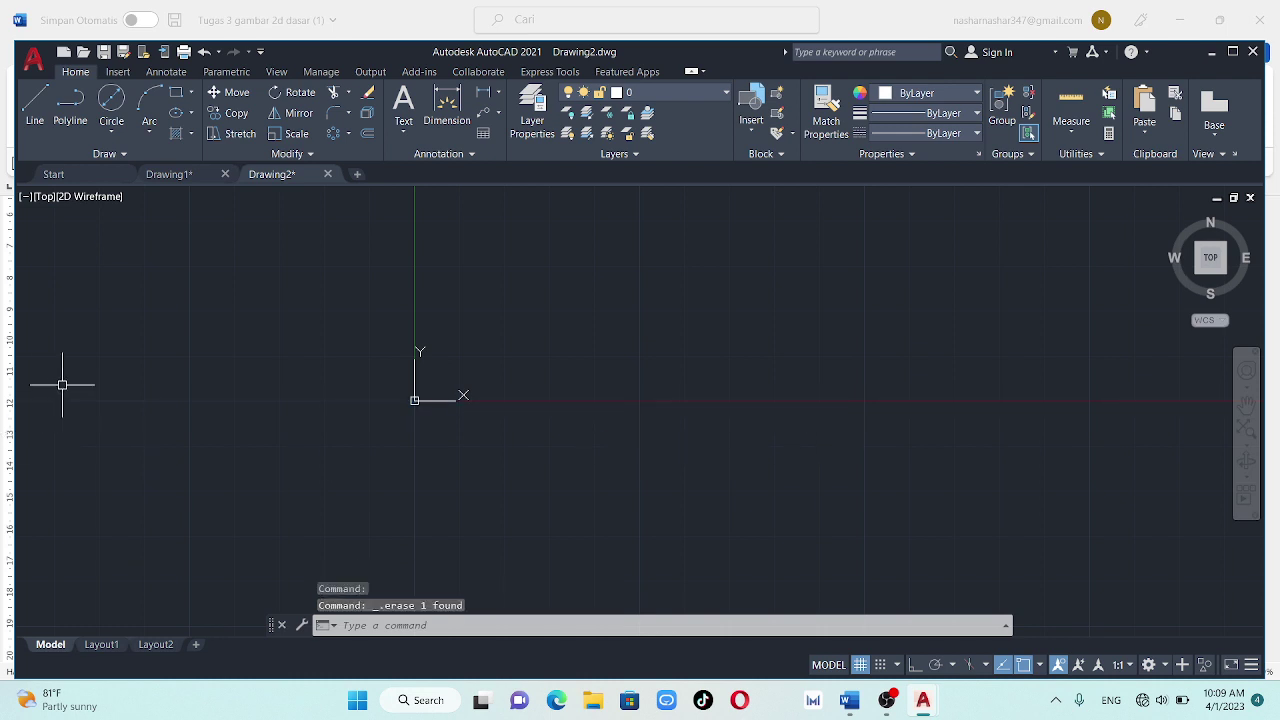
{"action": "key", "text": "ctrl+v"}
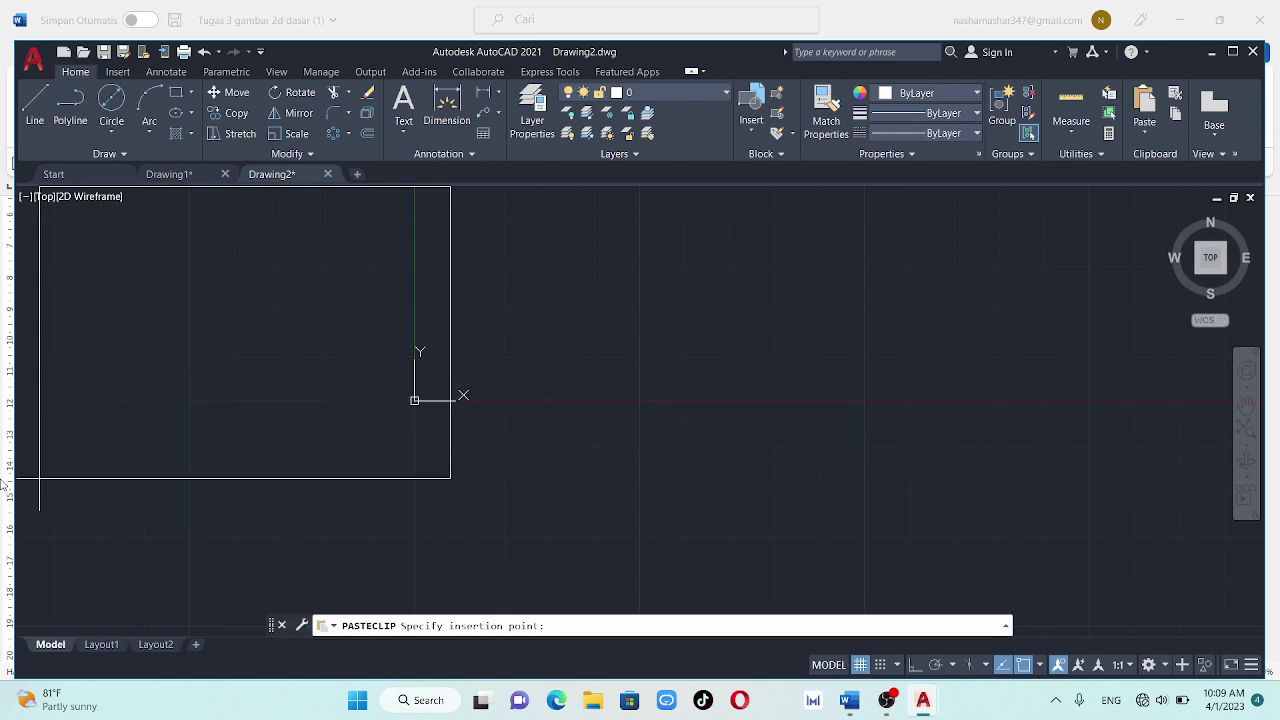
Place the cross-slide picture at upper left and draw a 70 × 25 rectangle beside it
{"action": "left_click", "coordinate": [414, 399]}
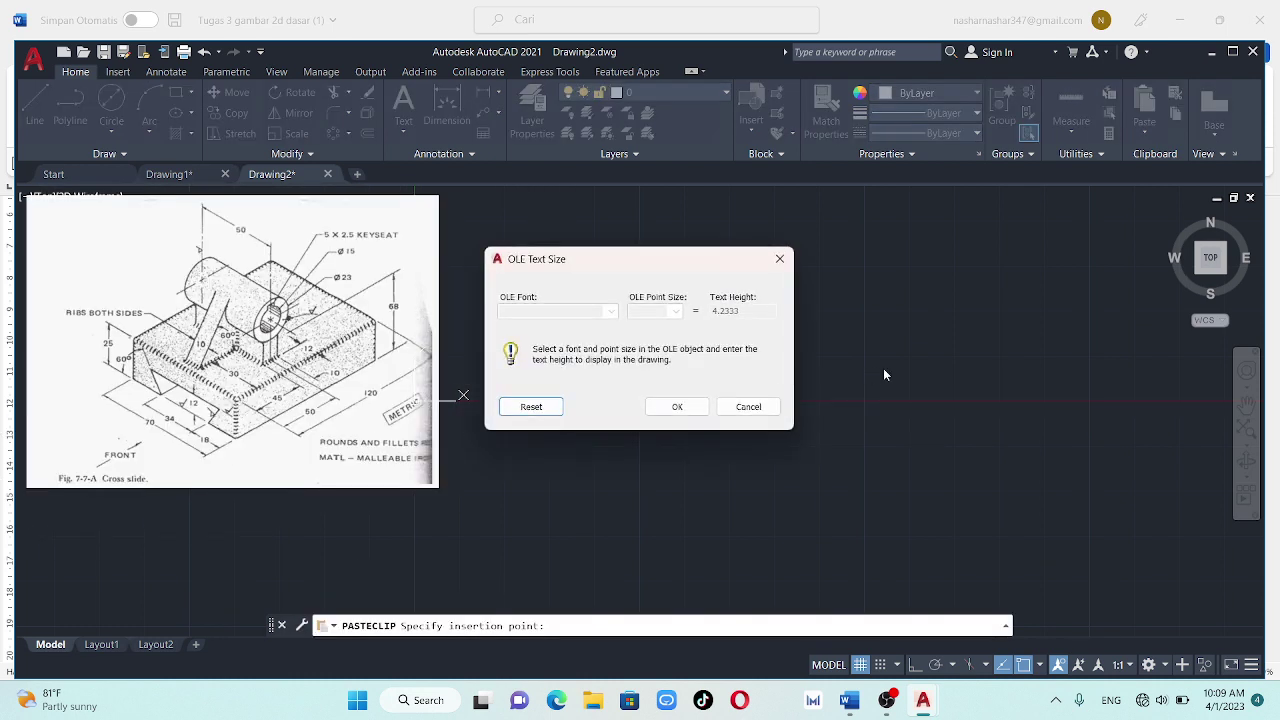
{"action": "left_click", "coordinate": [677, 407]}
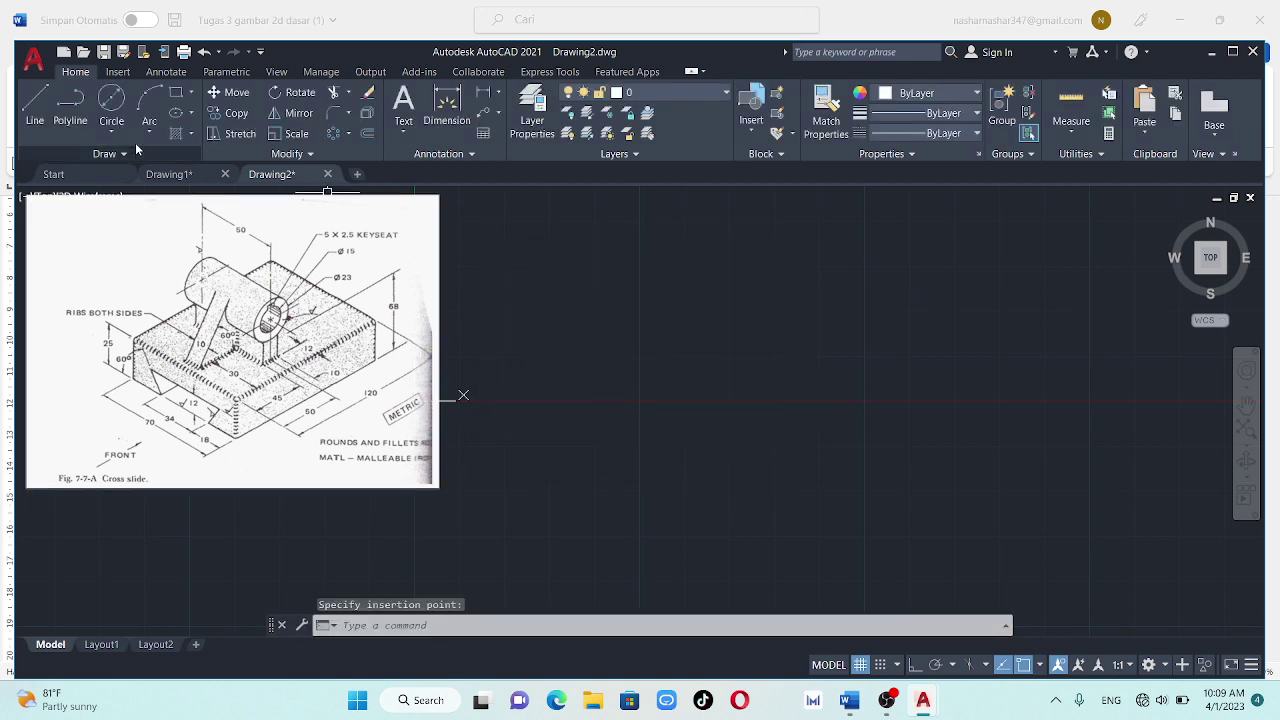
{"action": "left_click", "coordinate": [36, 104]}
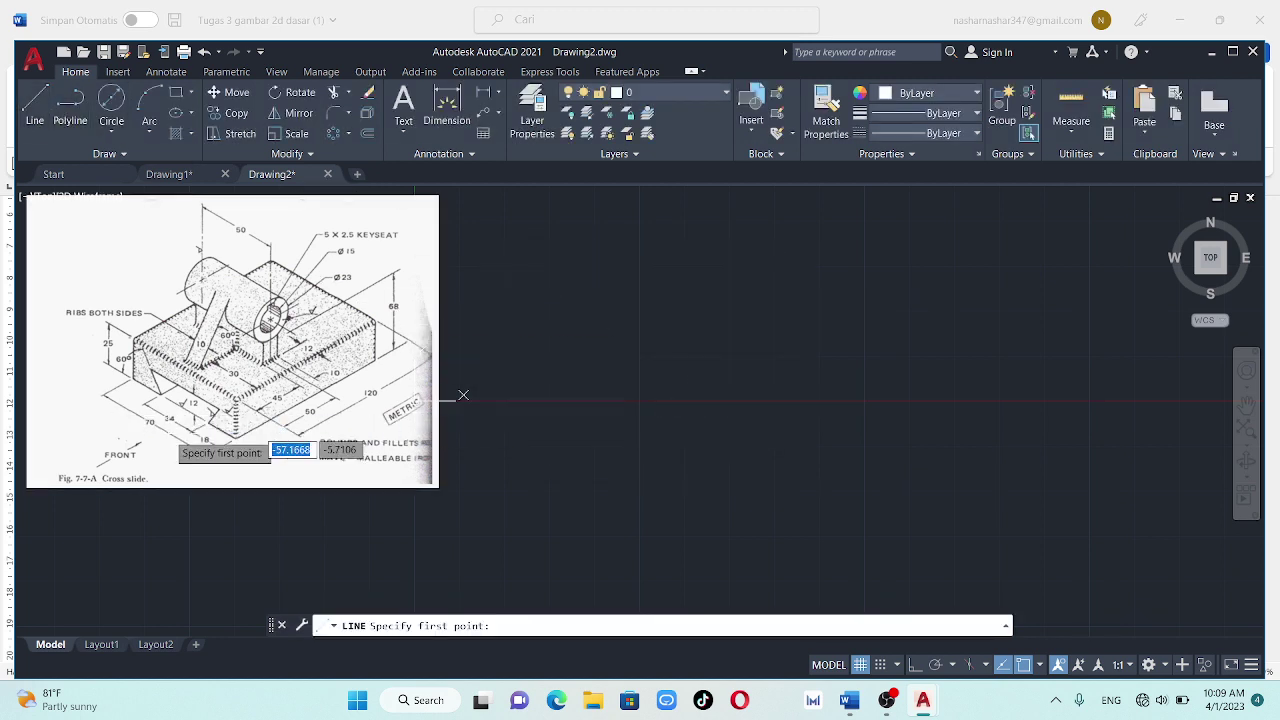
{"action": "left_click", "coordinate": [668, 428]}
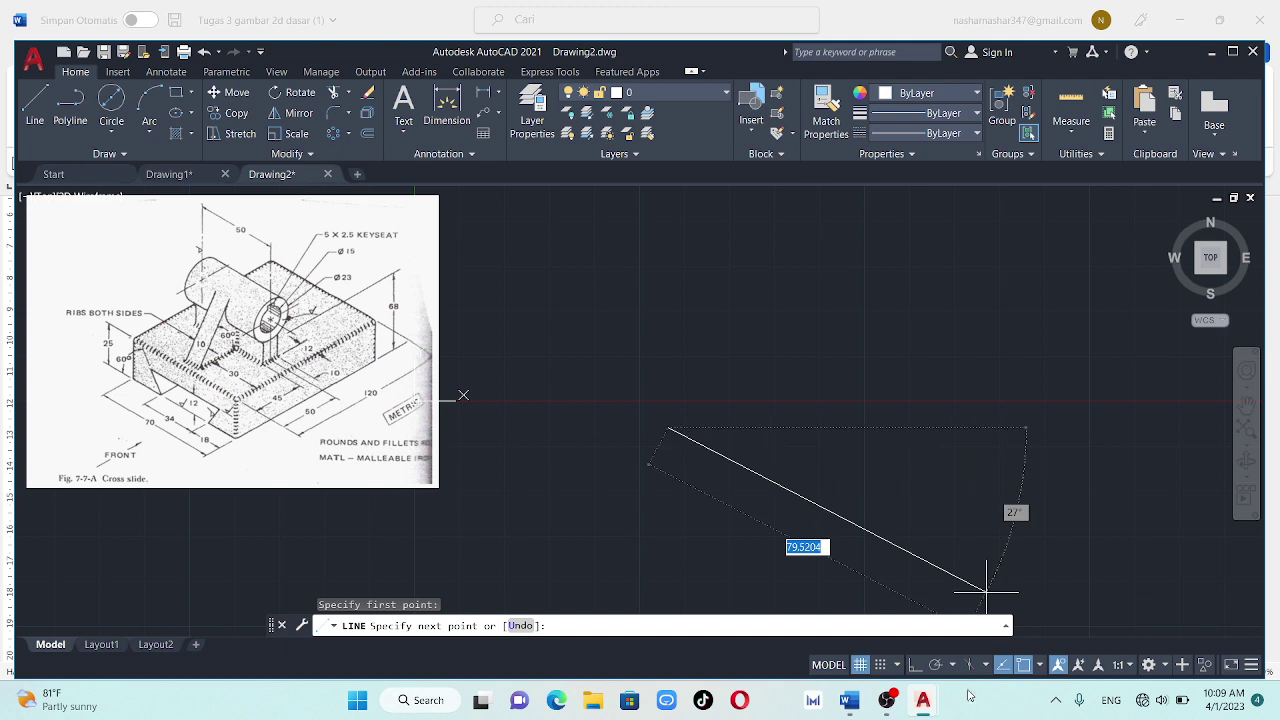
{"action": "left_click", "coordinate": [915, 664]}
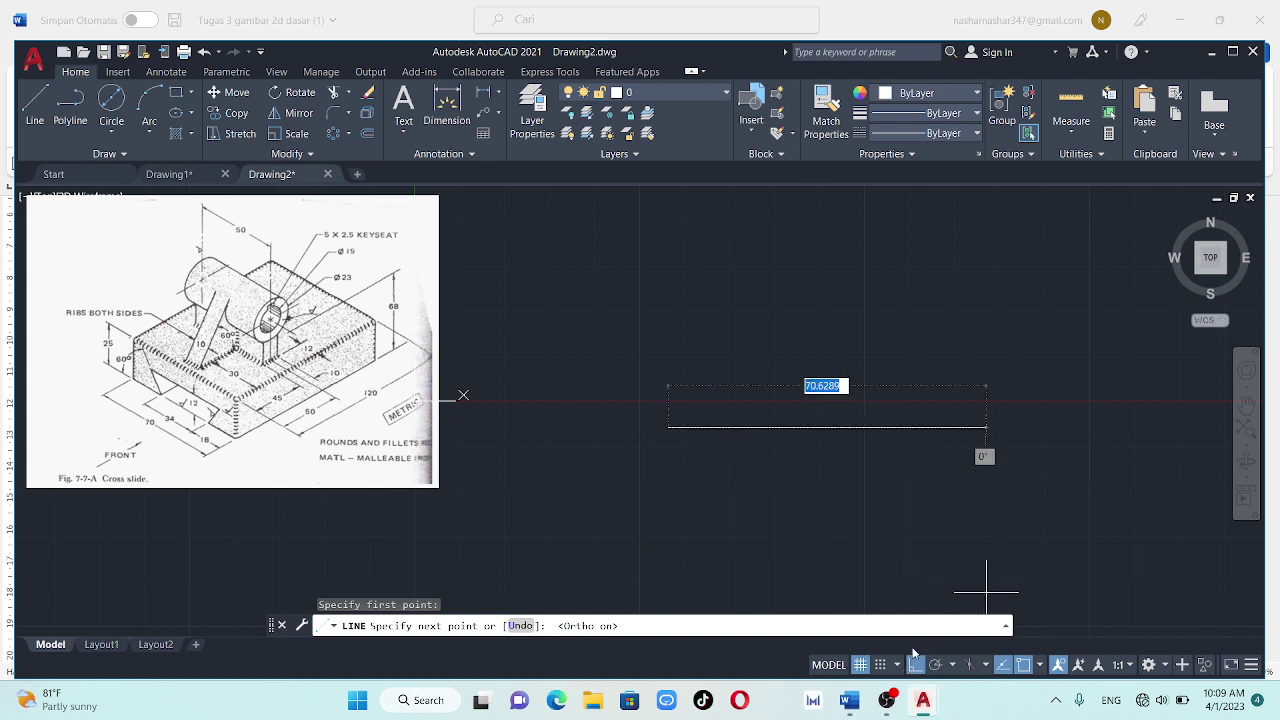
{"action": "type", "text": "70"}
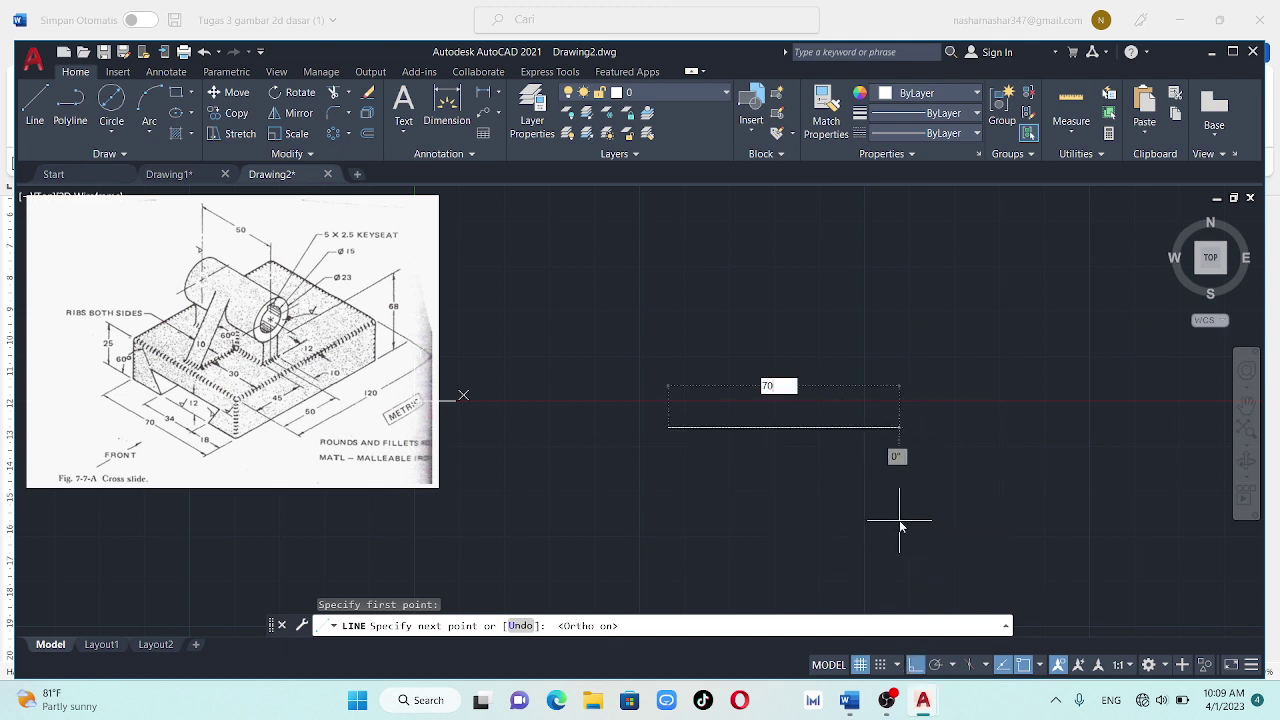
{"action": "key", "text": "Return"}
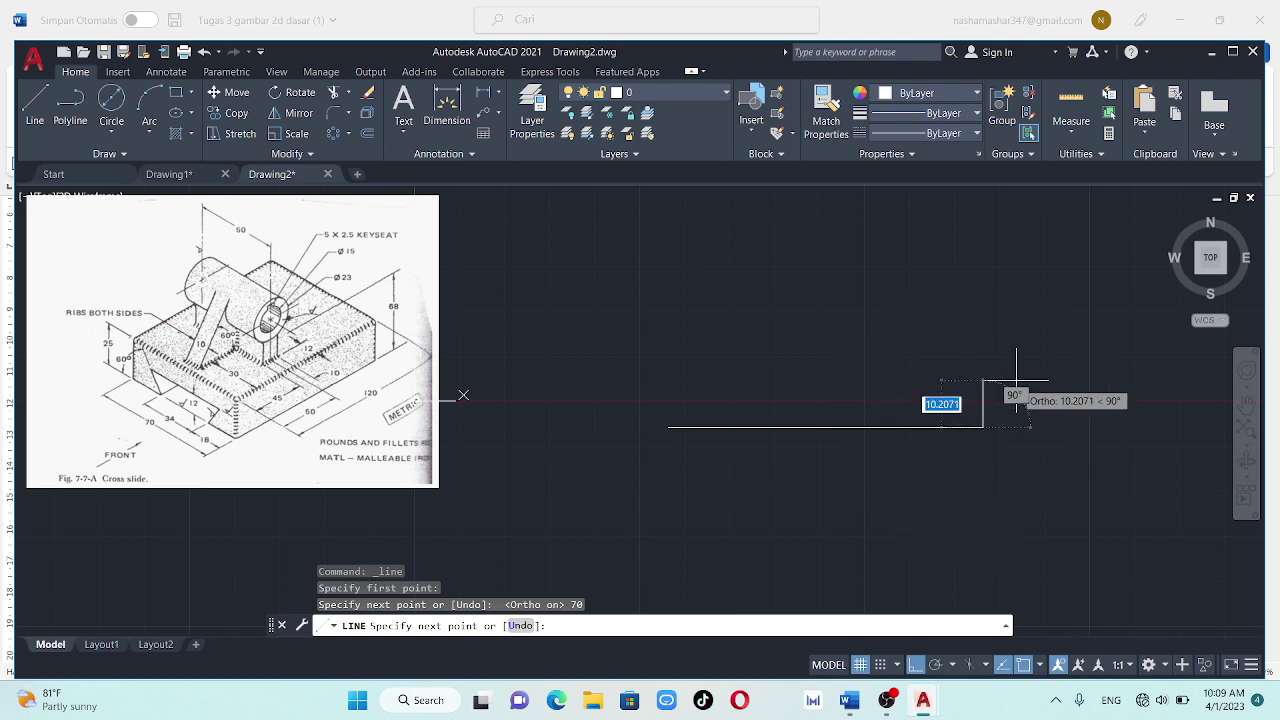
{"action": "type", "text": "1"}
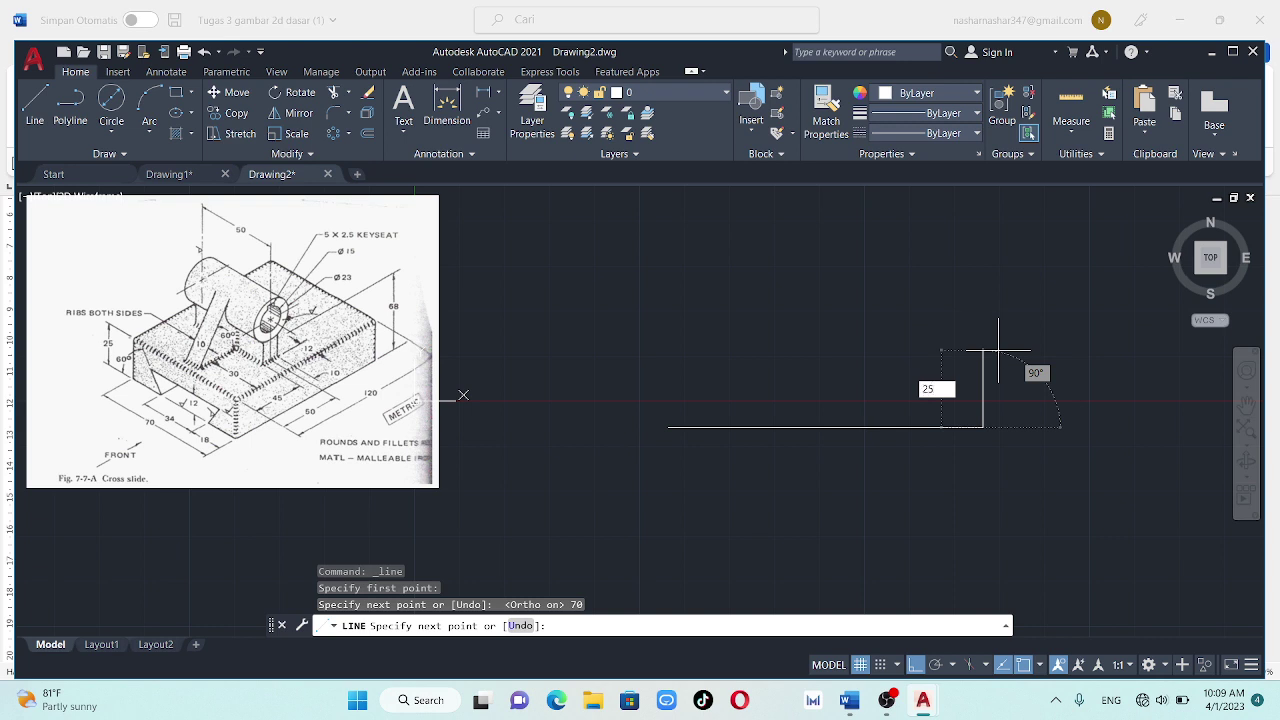
{"action": "key", "text": "Return"}
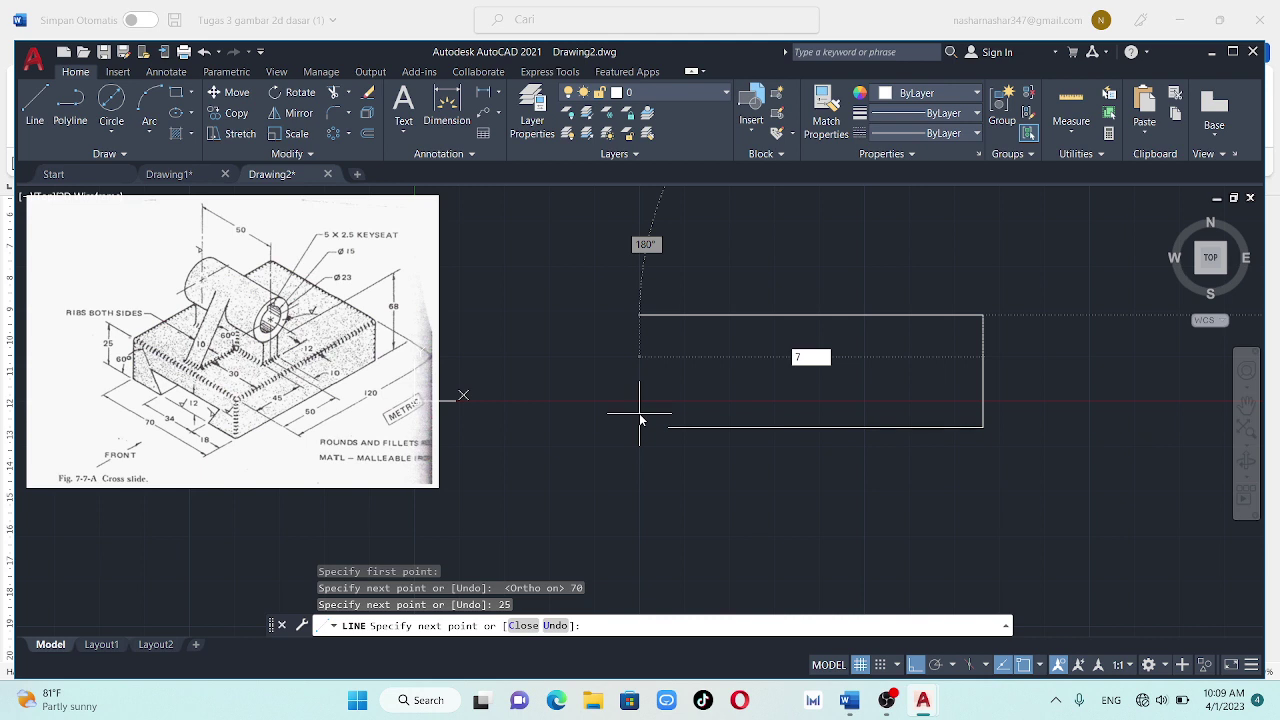
{"action": "key", "text": "Return"}
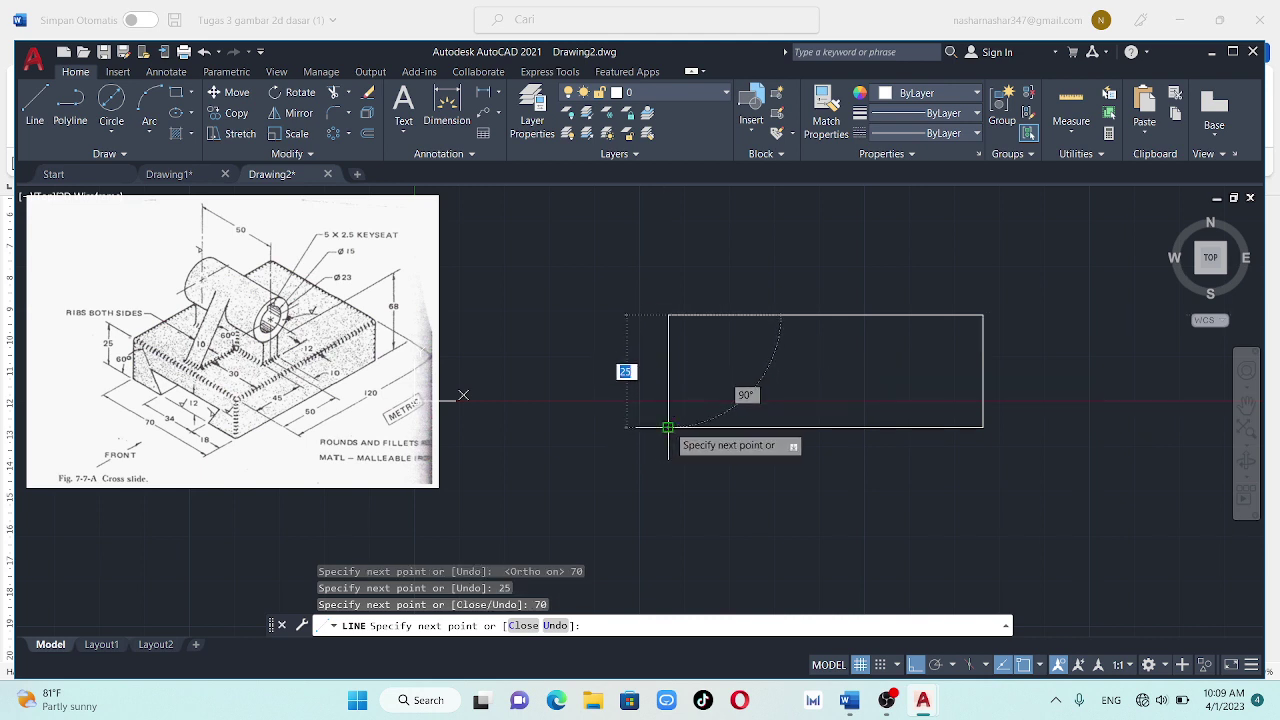
{"action": "left_click", "coordinate": [668, 426]}
{"action": "key", "text": "Escape"}
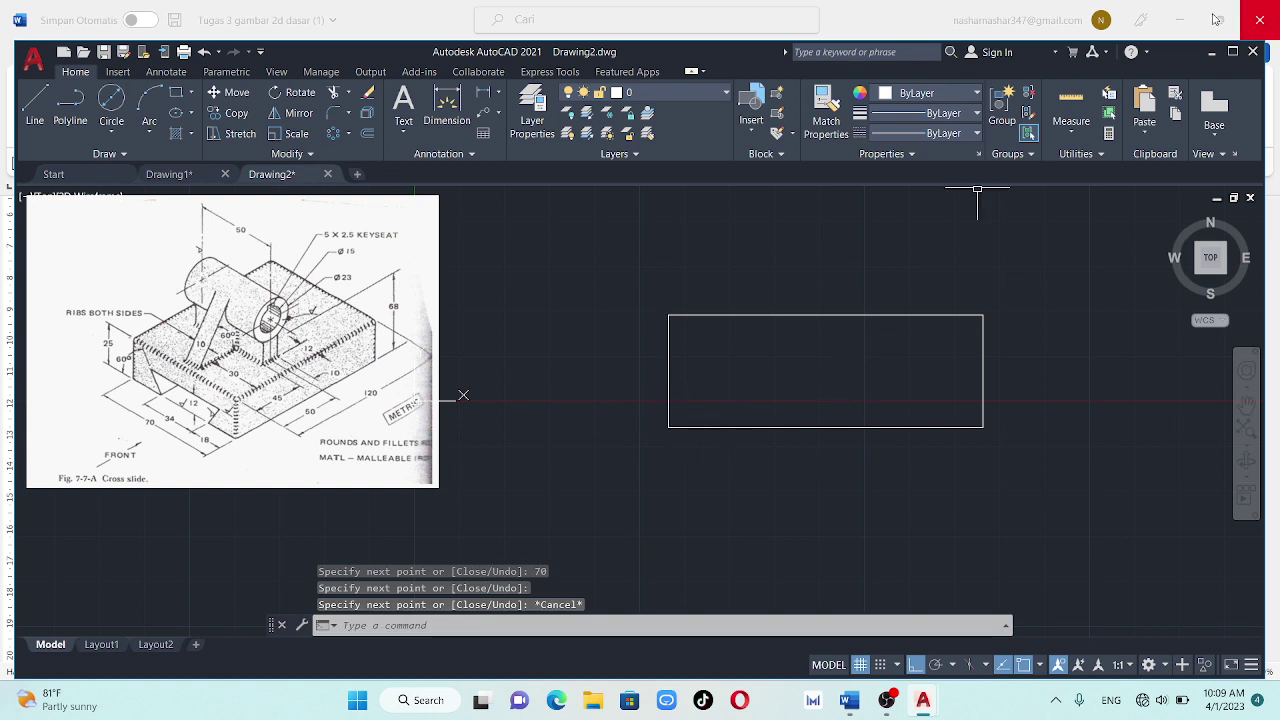
{"action": "left_click", "coordinate": [35, 102]}
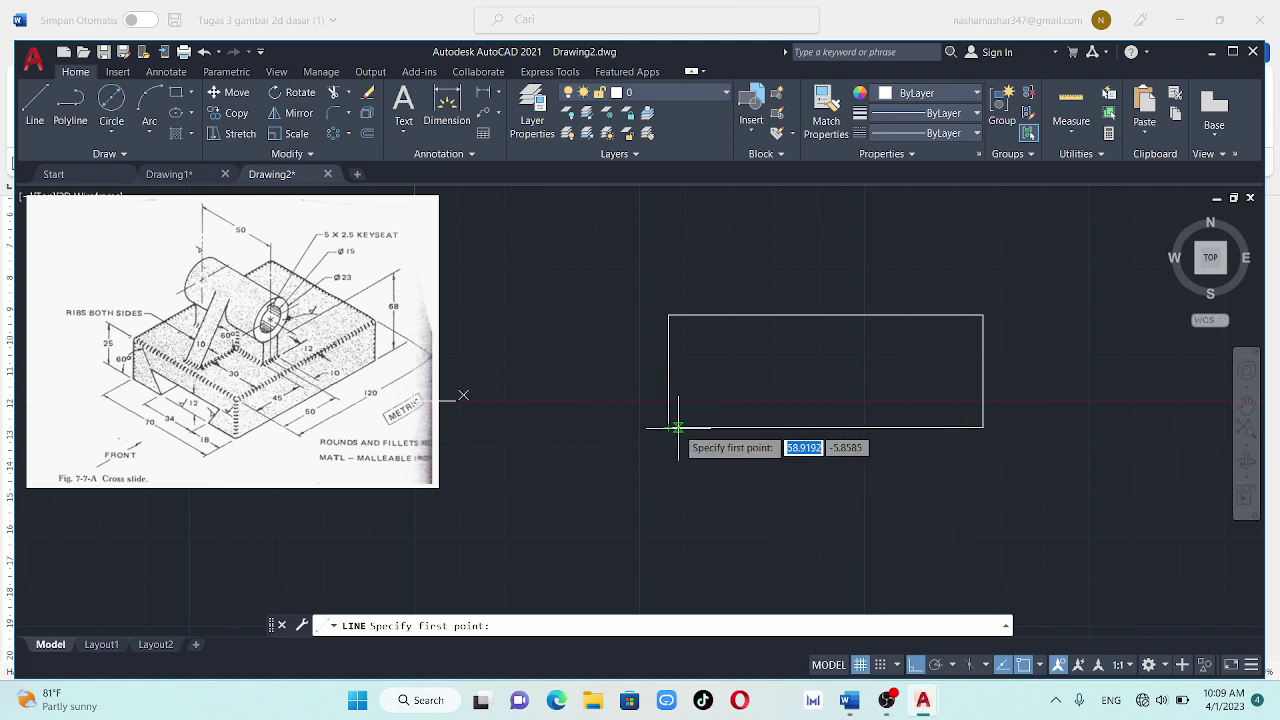
{"action": "left_click", "coordinate": [668, 427]}
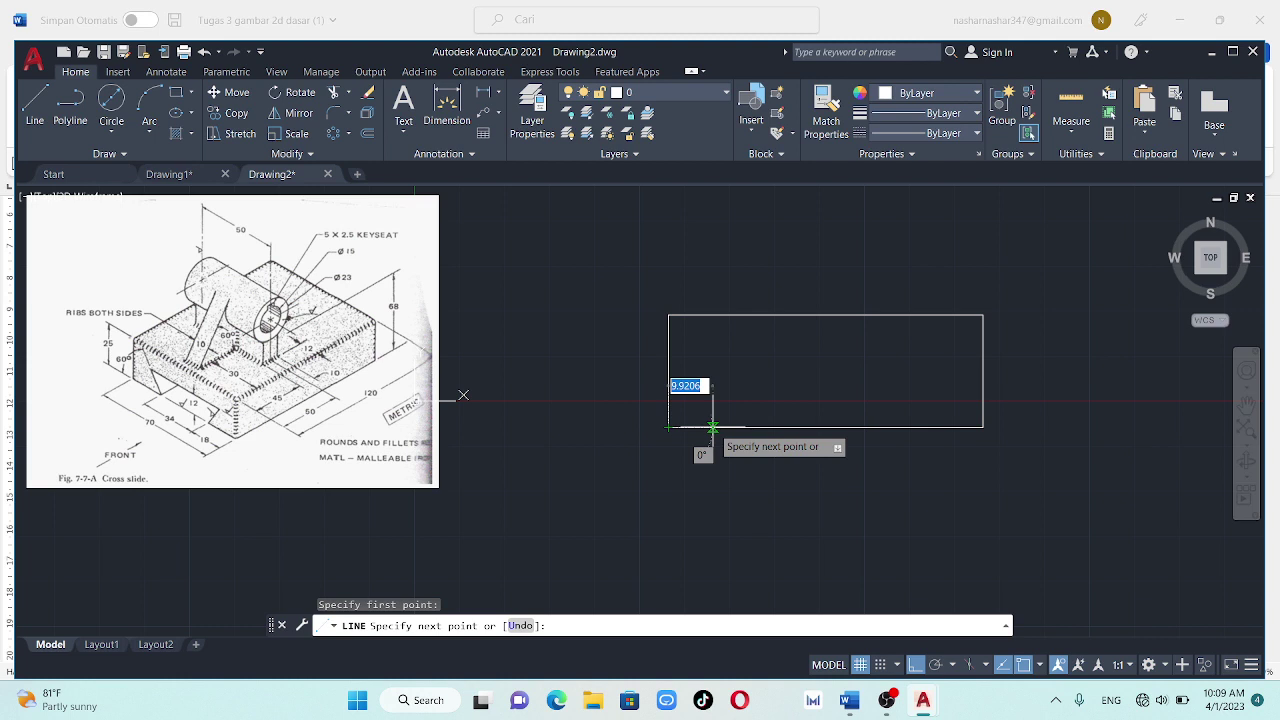
{"action": "type", "text": "18"}
{"action": "key", "text": "Return"}
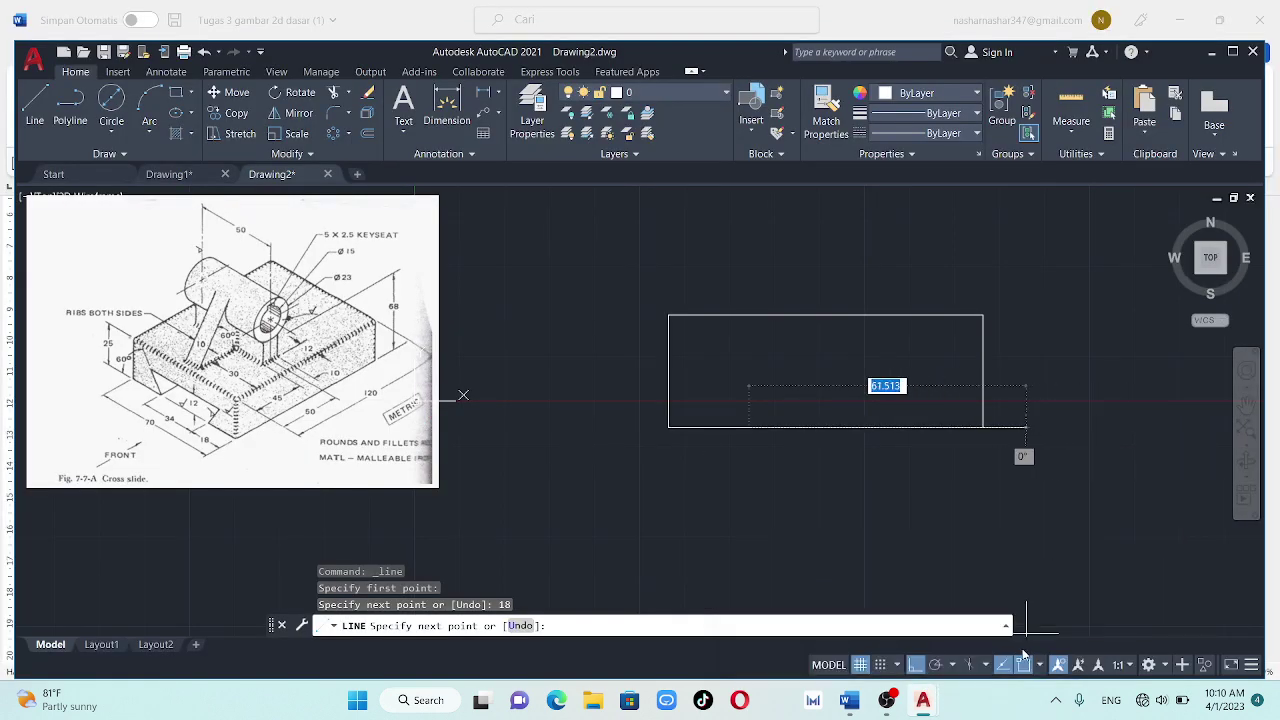
{"action": "left_click", "coordinate": [922, 667]}
{"action": "type", "text": "12"}
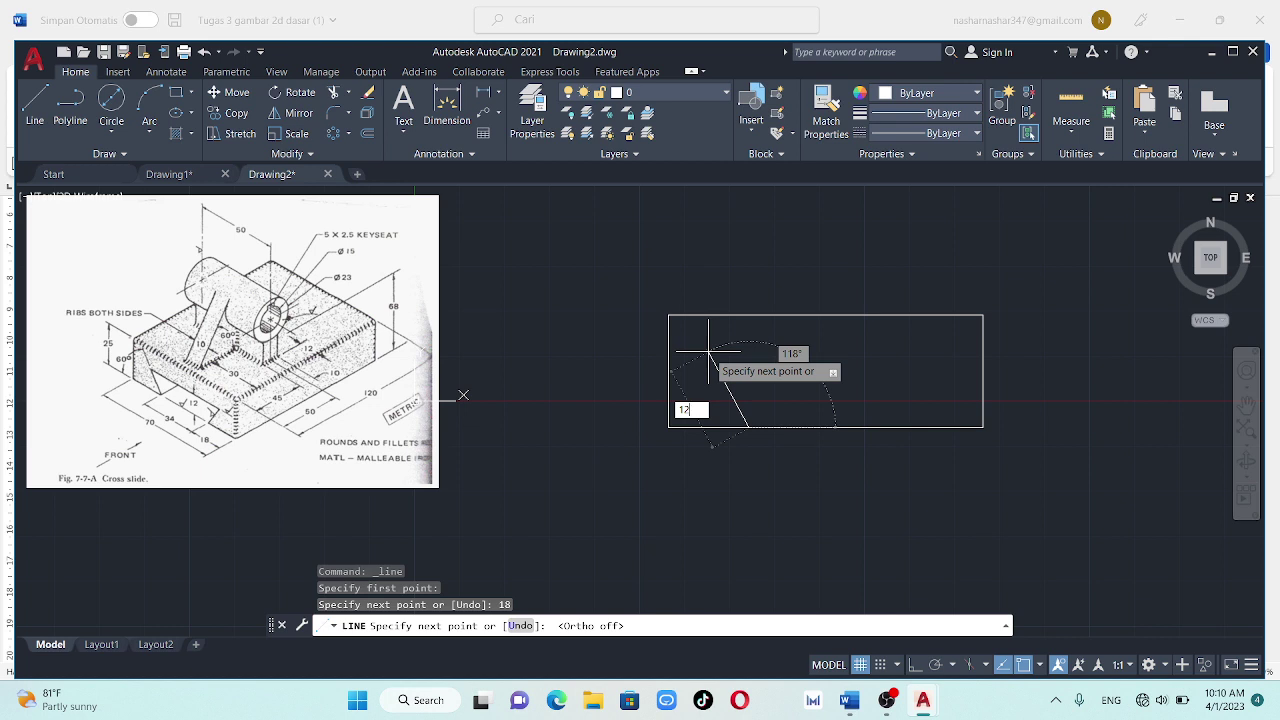
{"action": "key", "text": "Tab"}
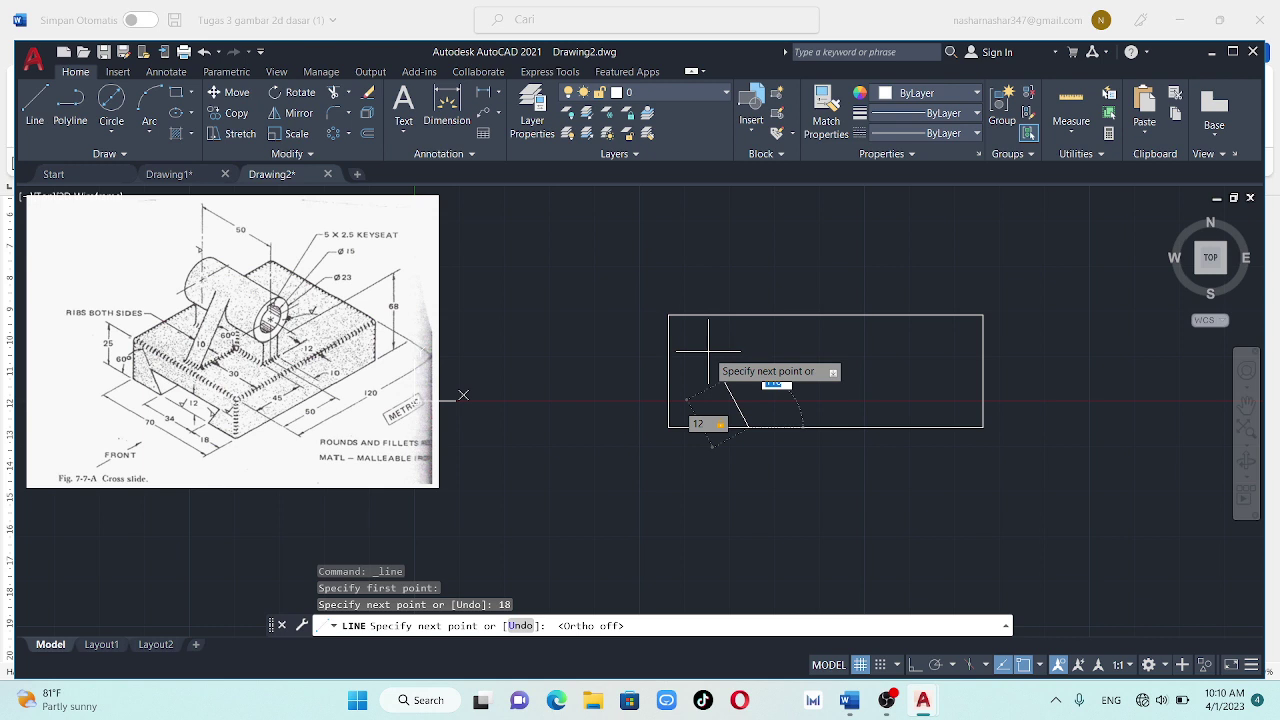
{"action": "type", "text": "12"}
{"action": "key", "text": "Return"}
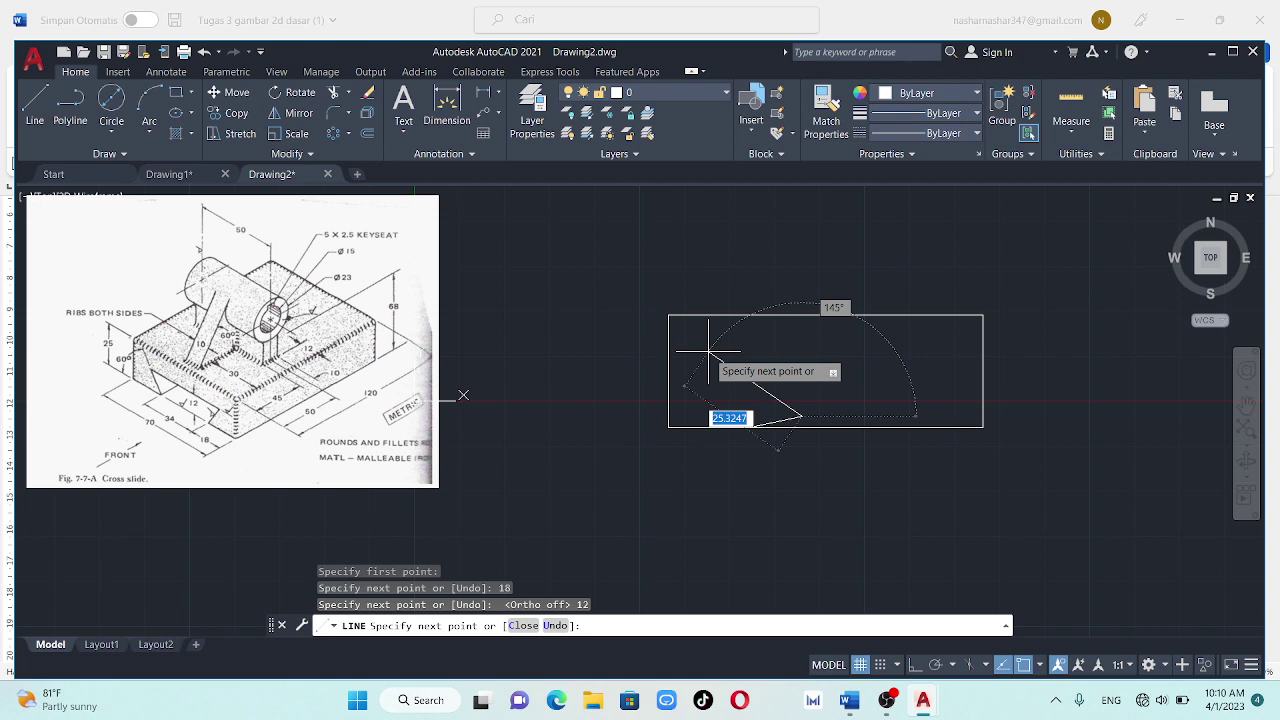
{"action": "key", "text": "Return"}
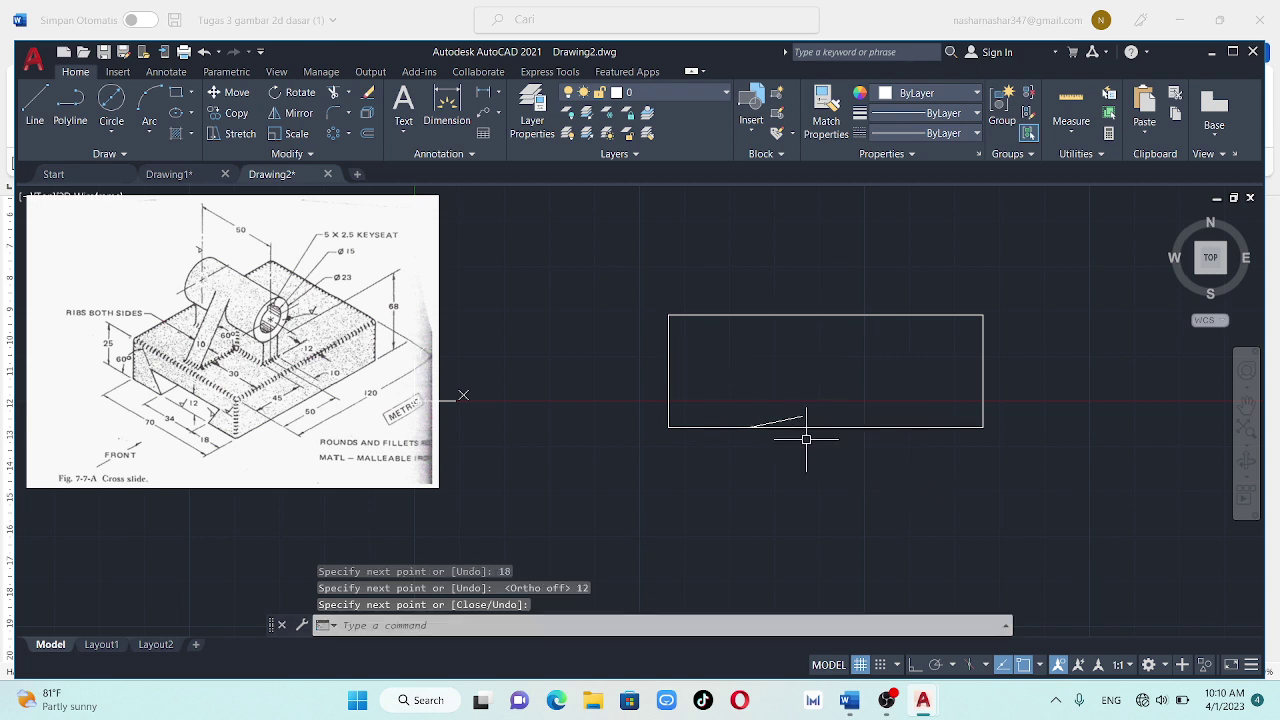
{"action": "left_click", "coordinate": [783, 417]}
Erase the misplaced slant and redraw it: 18 along the bottom, then 12 at 60°
{"action": "key", "text": "Delete"}
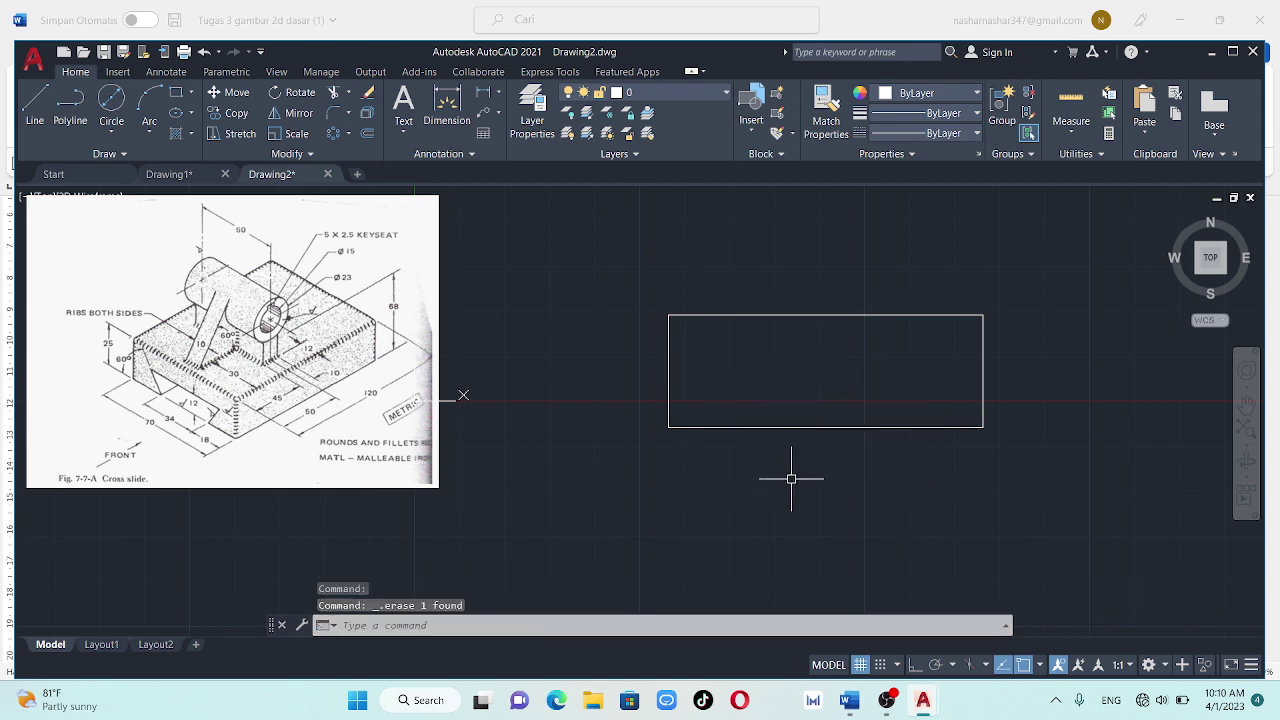
{"action": "left_click", "coordinate": [35, 100]}
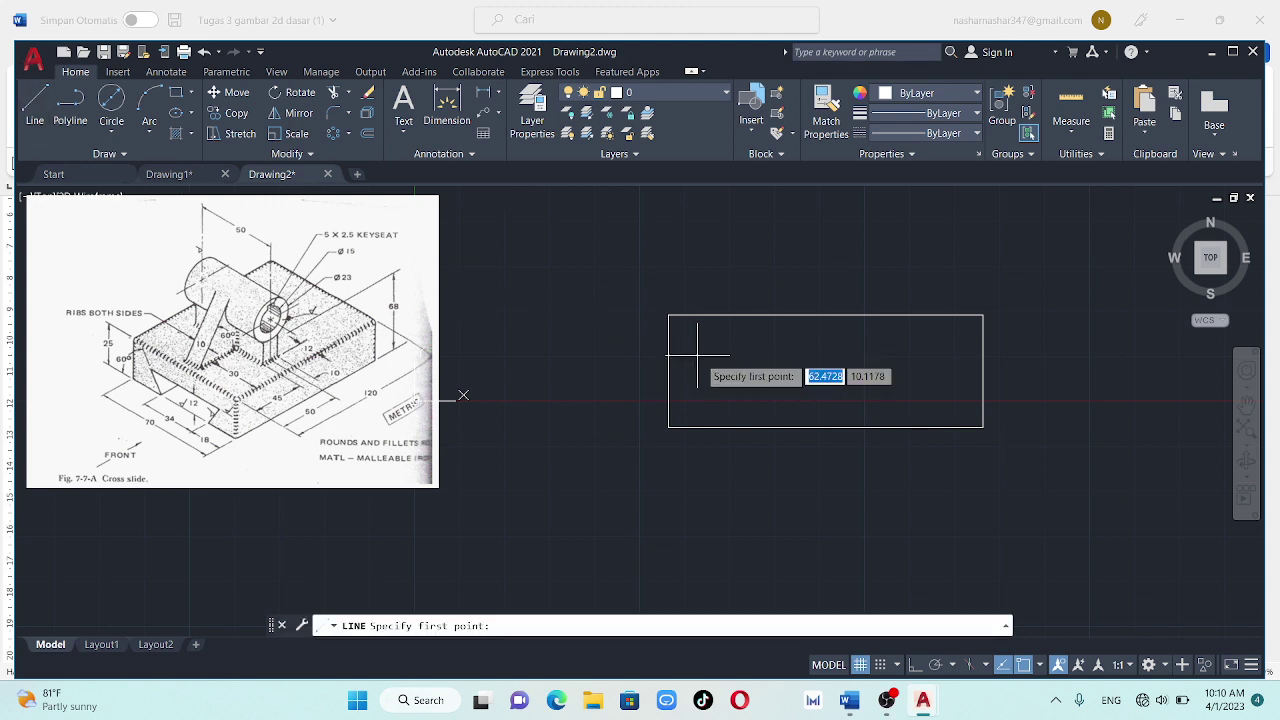
{"action": "left_click", "coordinate": [984, 425]}
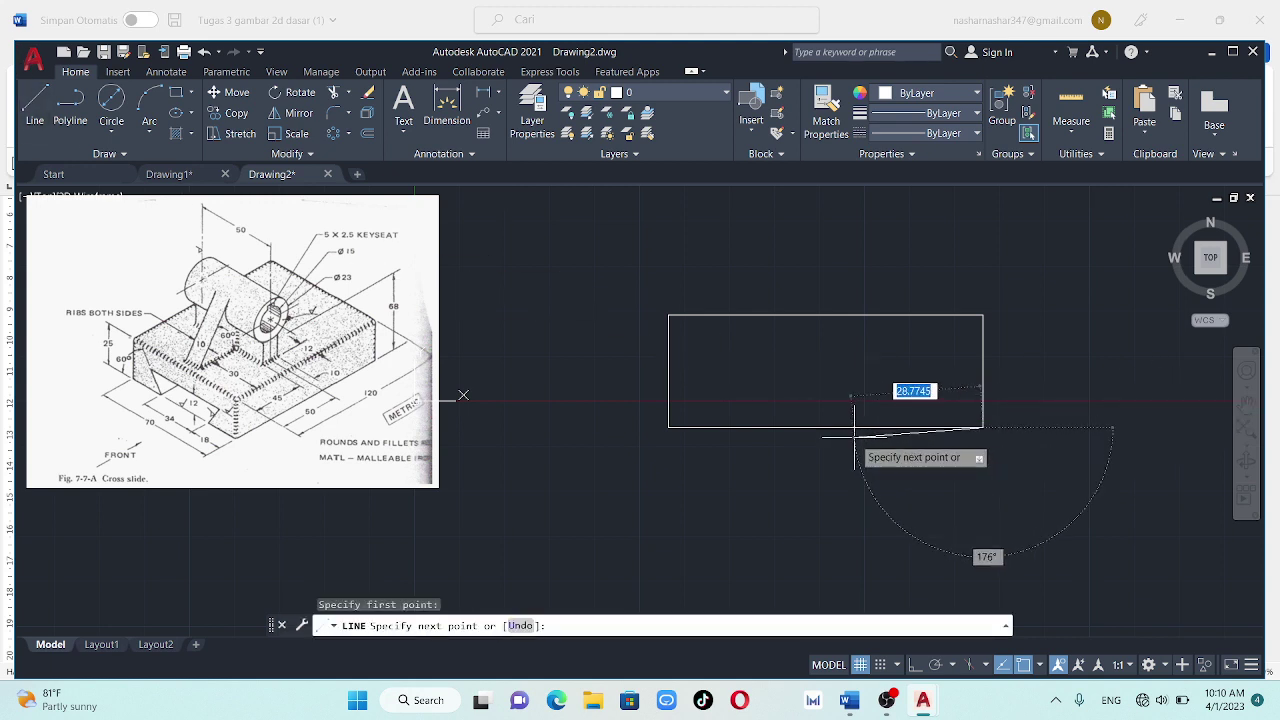
{"action": "left_click", "coordinate": [924, 666]}
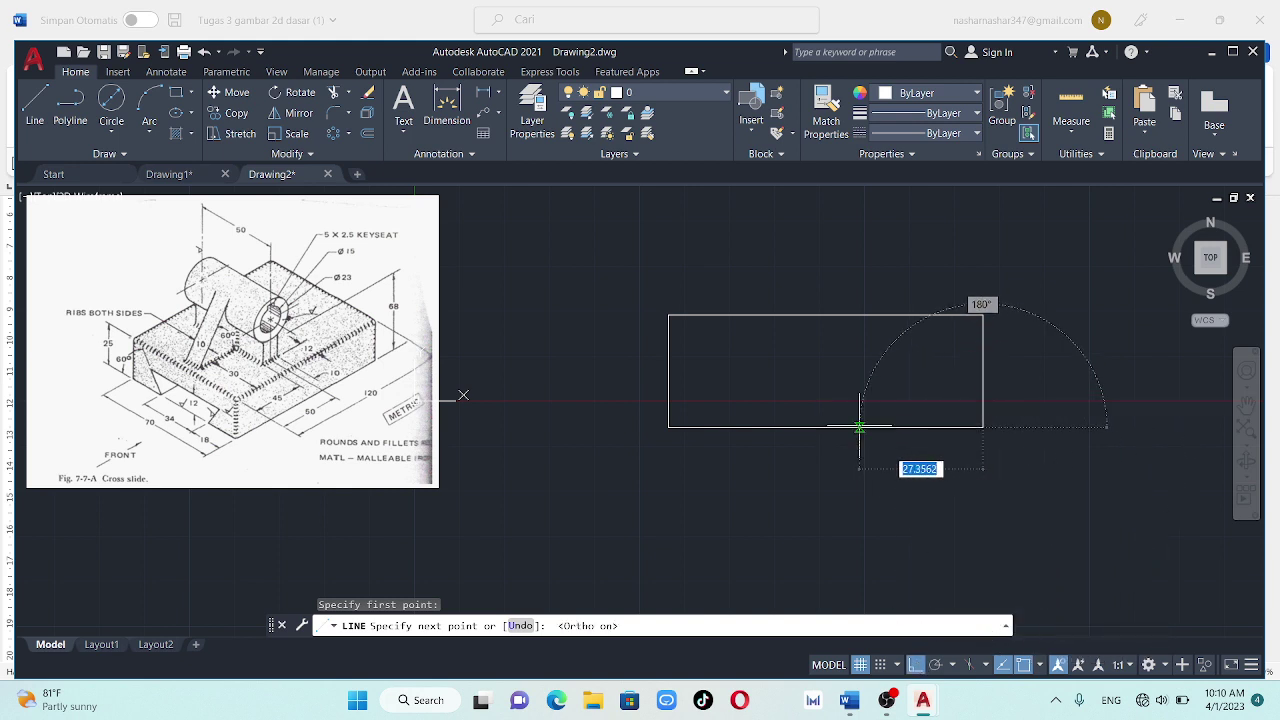
{"action": "type", "text": "1"}
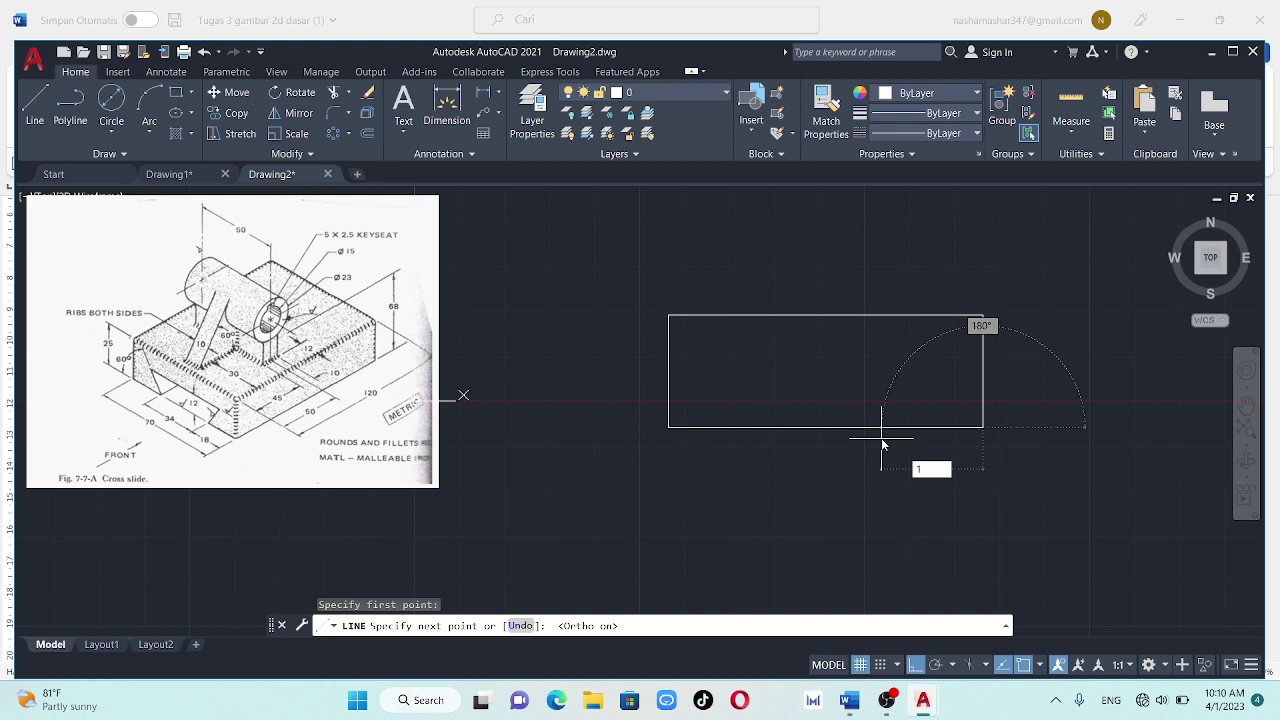
{"action": "type", "text": "8"}
{"action": "key", "text": "Return"}
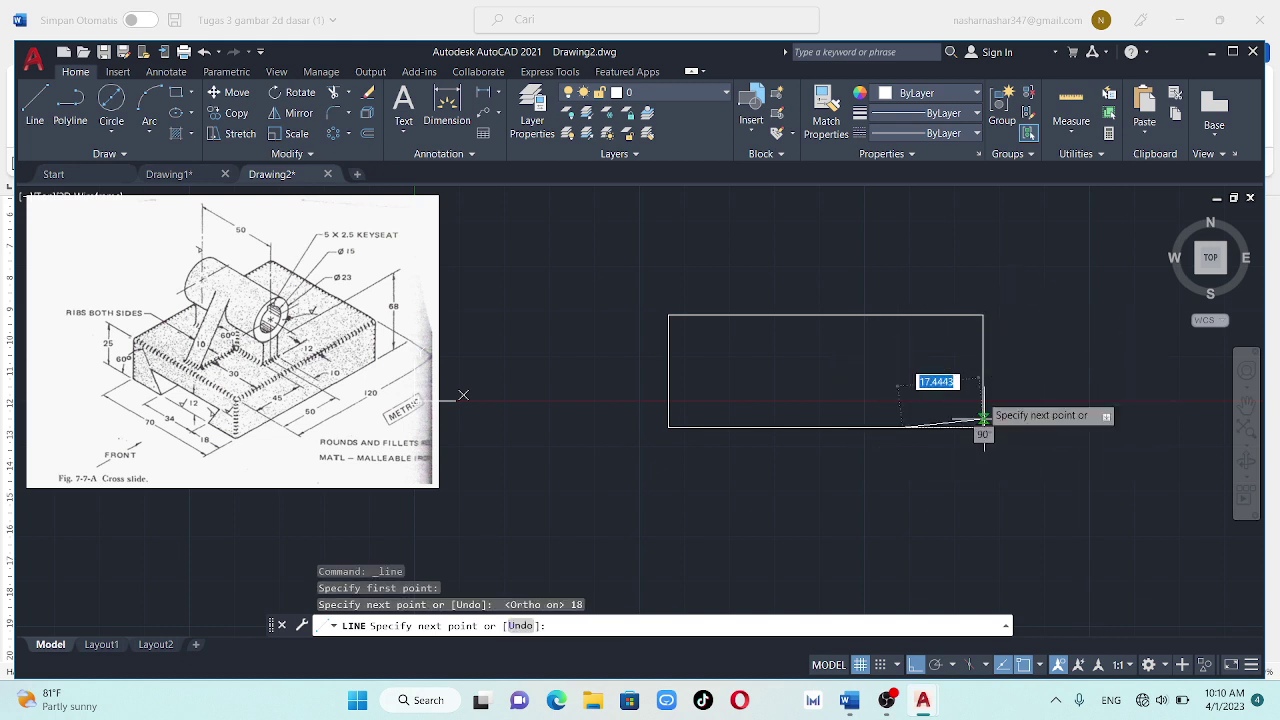
{"action": "left_click", "coordinate": [915, 668]}
{"action": "type", "text": "12"}
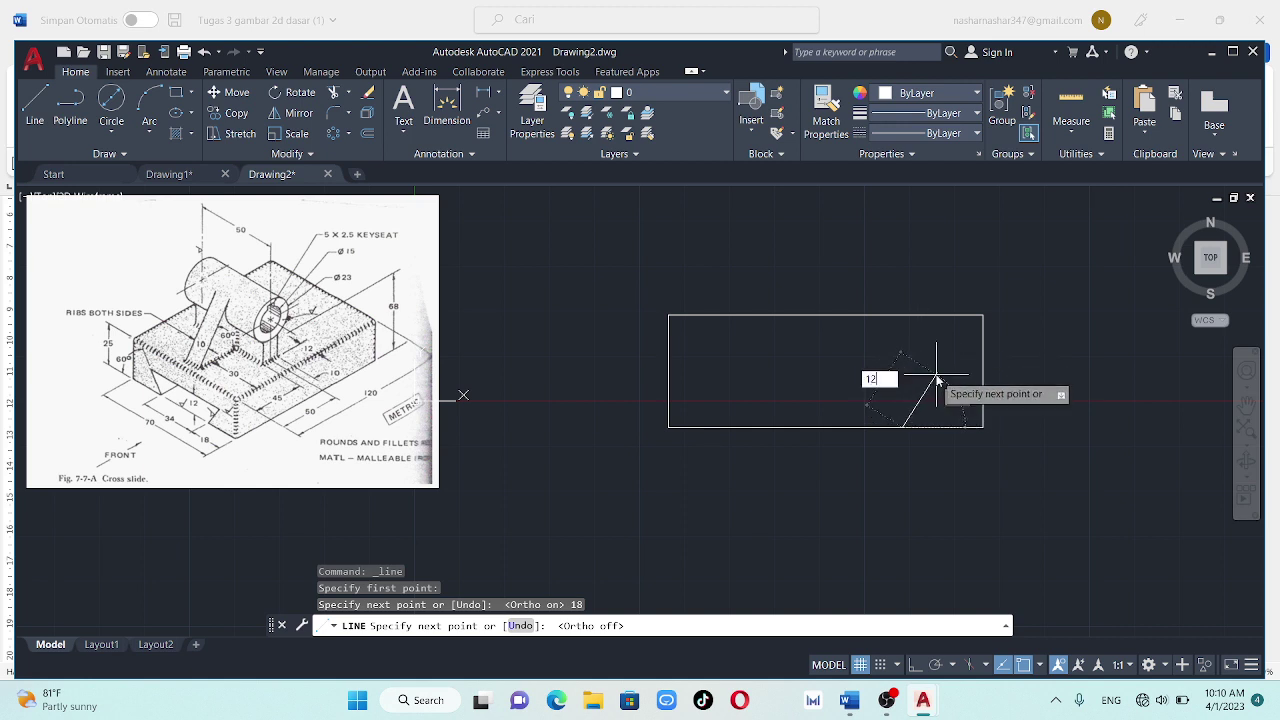
{"action": "key", "text": "Tab"}
{"action": "type", "text": "60"}
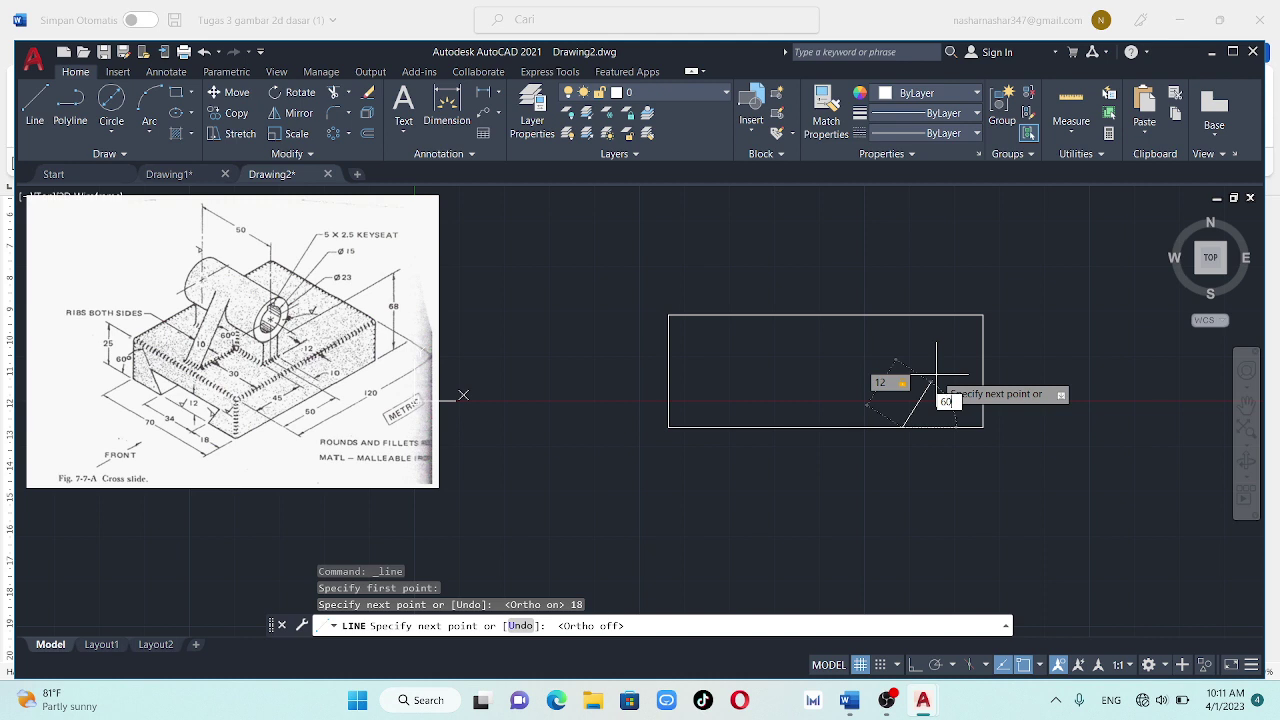
{"action": "key", "text": "Return"}
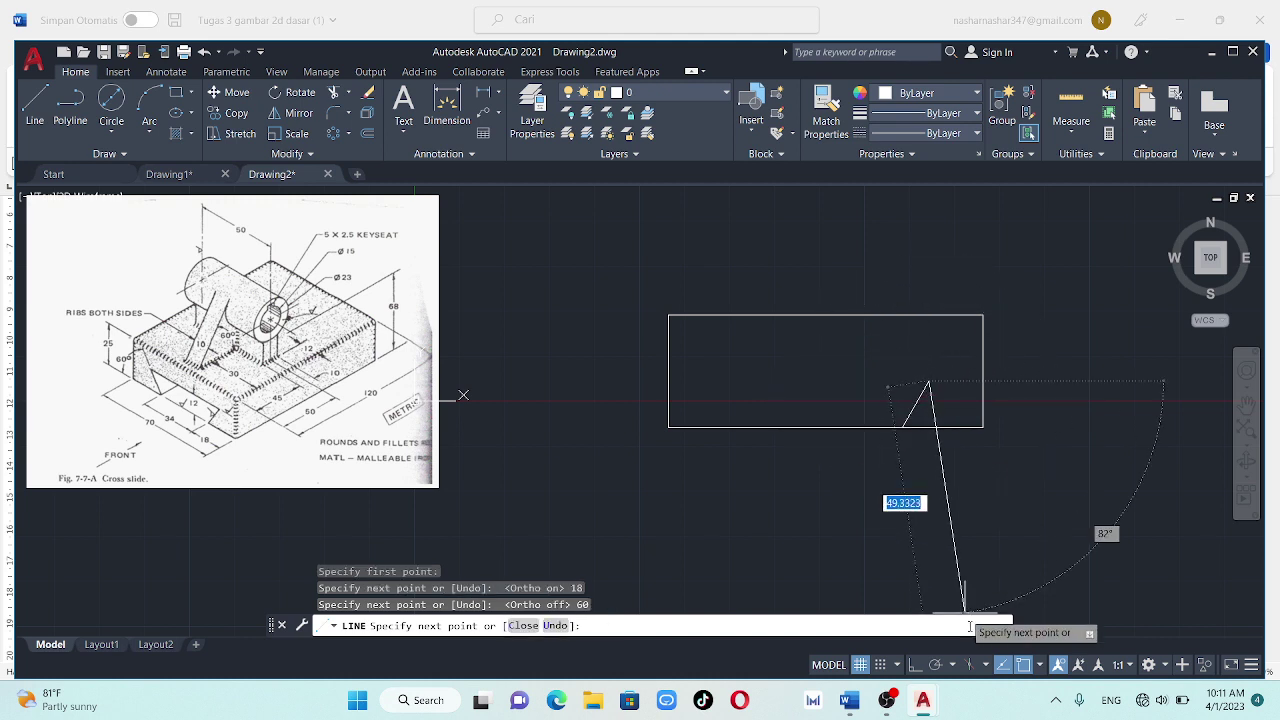
{"action": "left_click", "coordinate": [913, 665]}
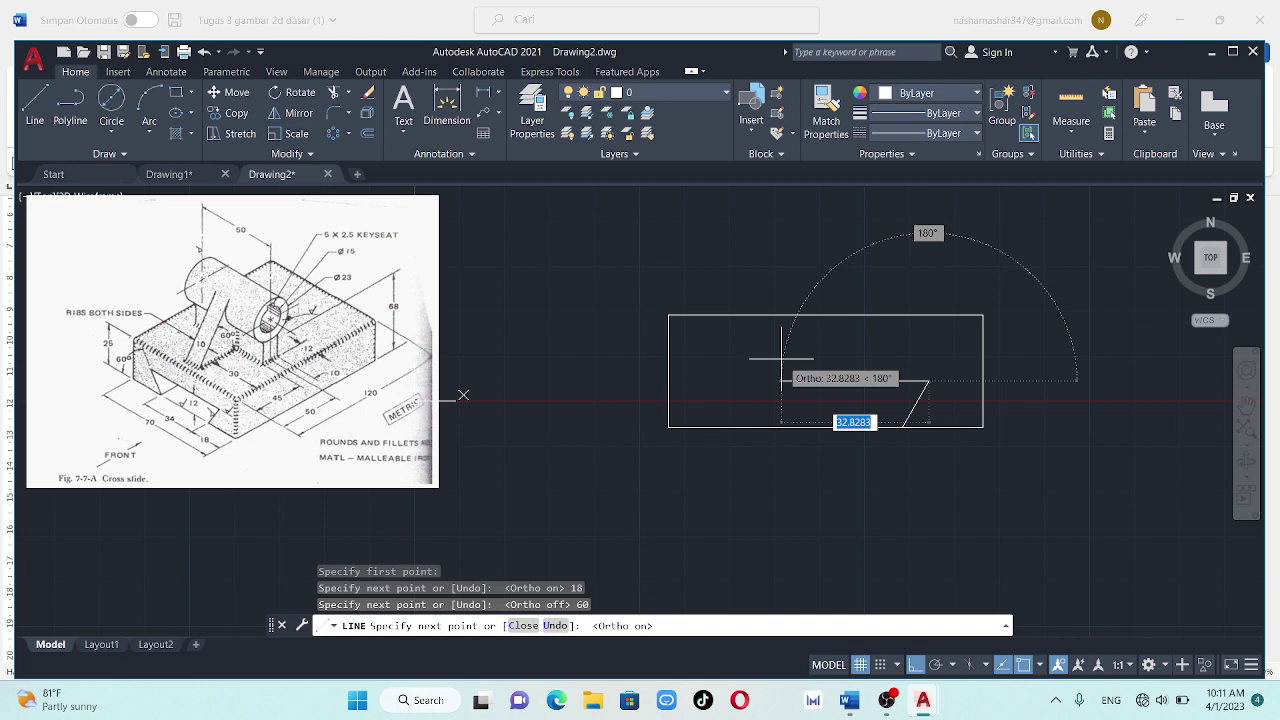
{"action": "key", "text": "Escape"}
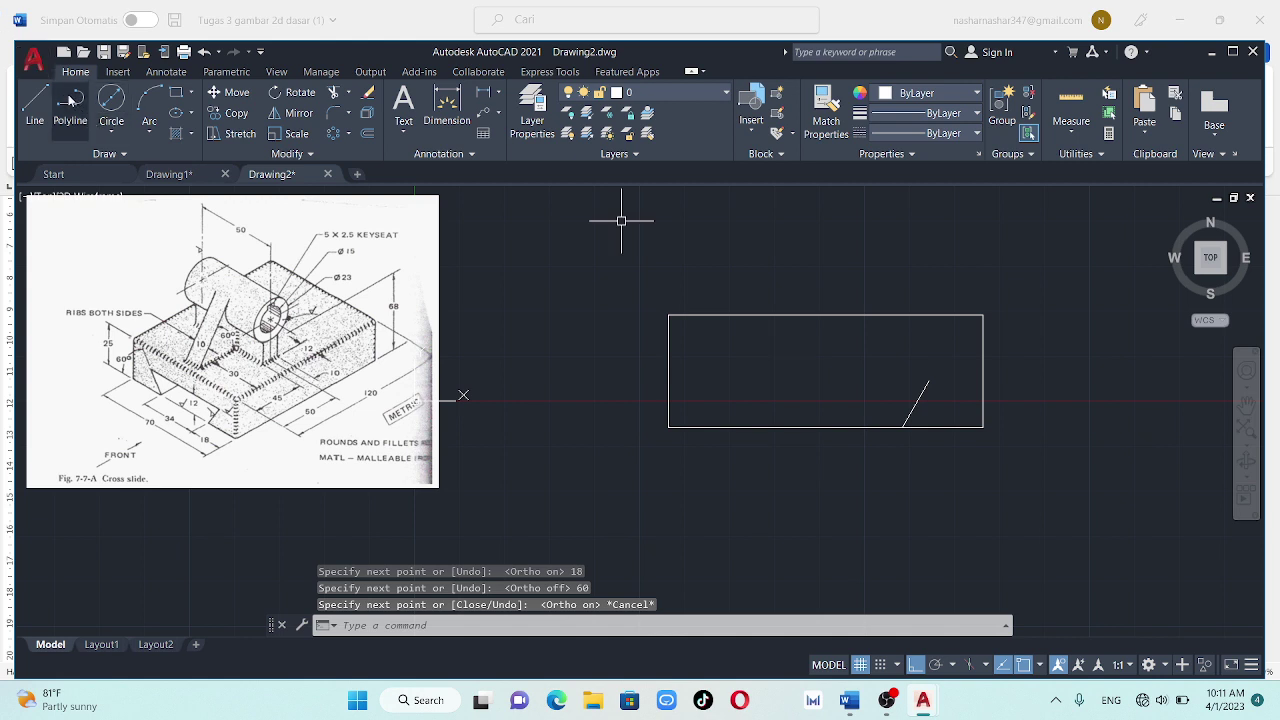
From the right slant's foot, draw 34 along the bottom, then 12 at 120°
{"action": "left_click", "coordinate": [30, 92]}
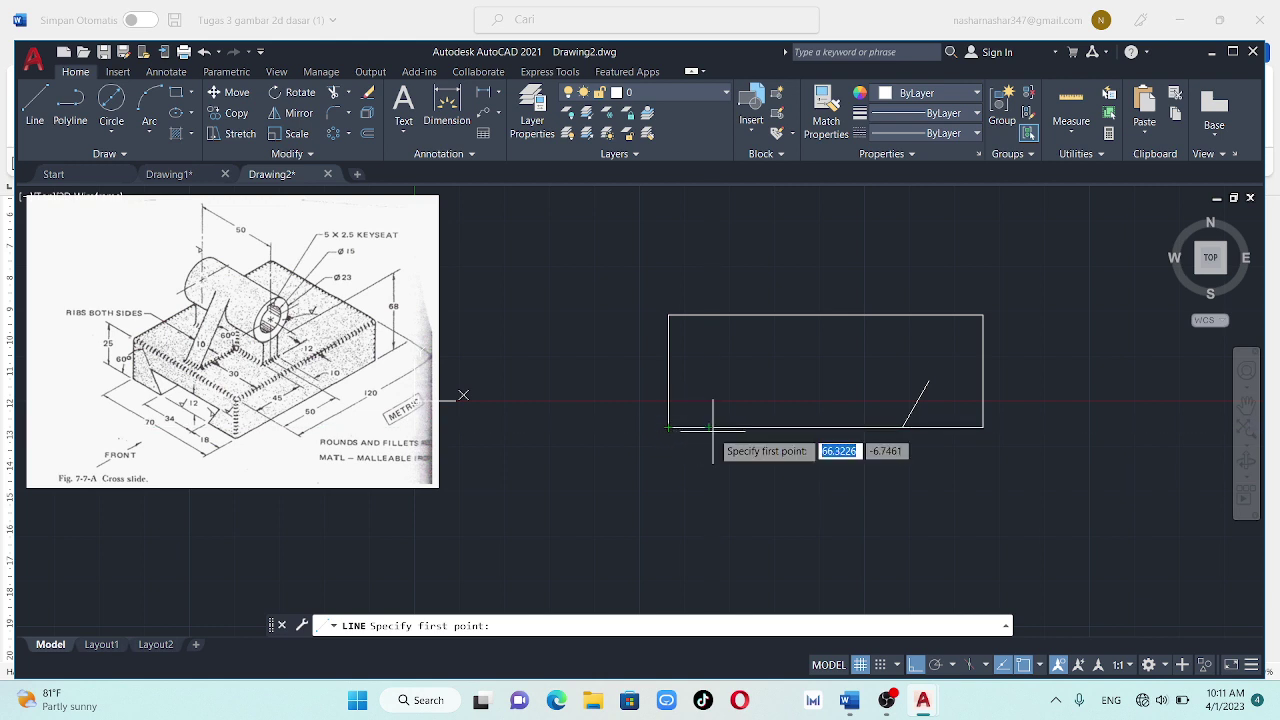
{"action": "left_click", "coordinate": [708, 427]}
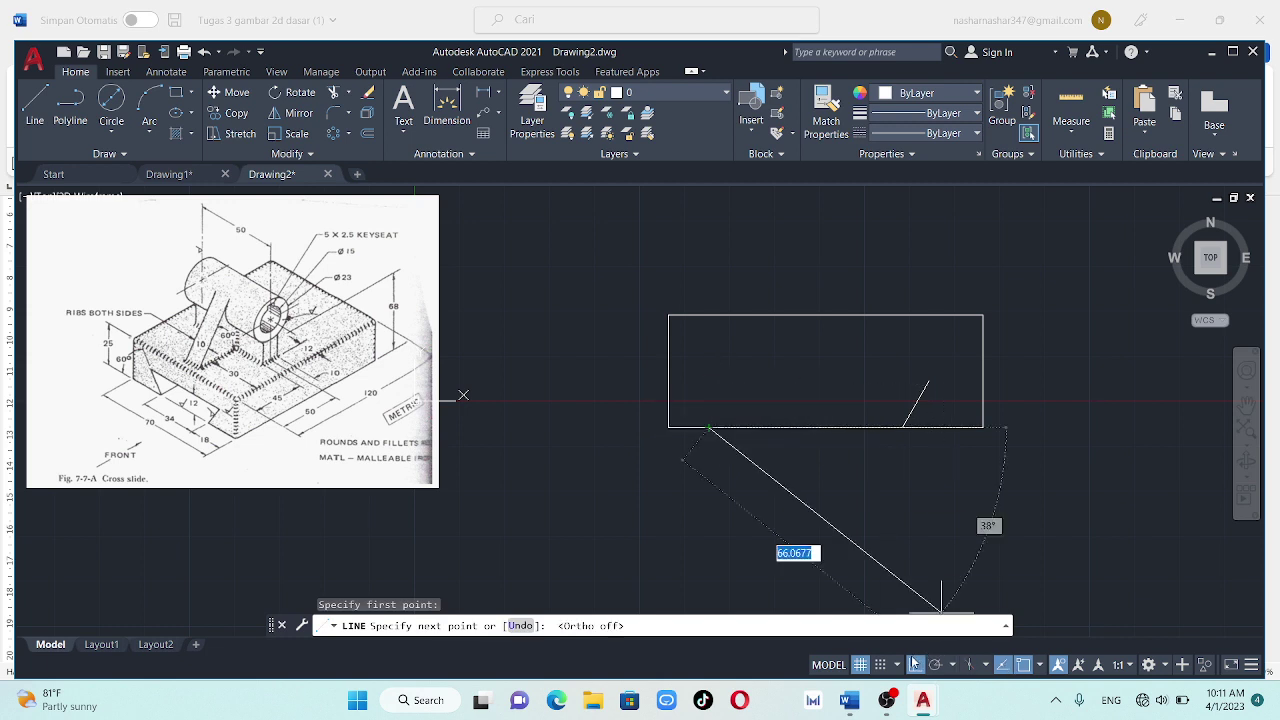
{"action": "left_click", "coordinate": [915, 664]}
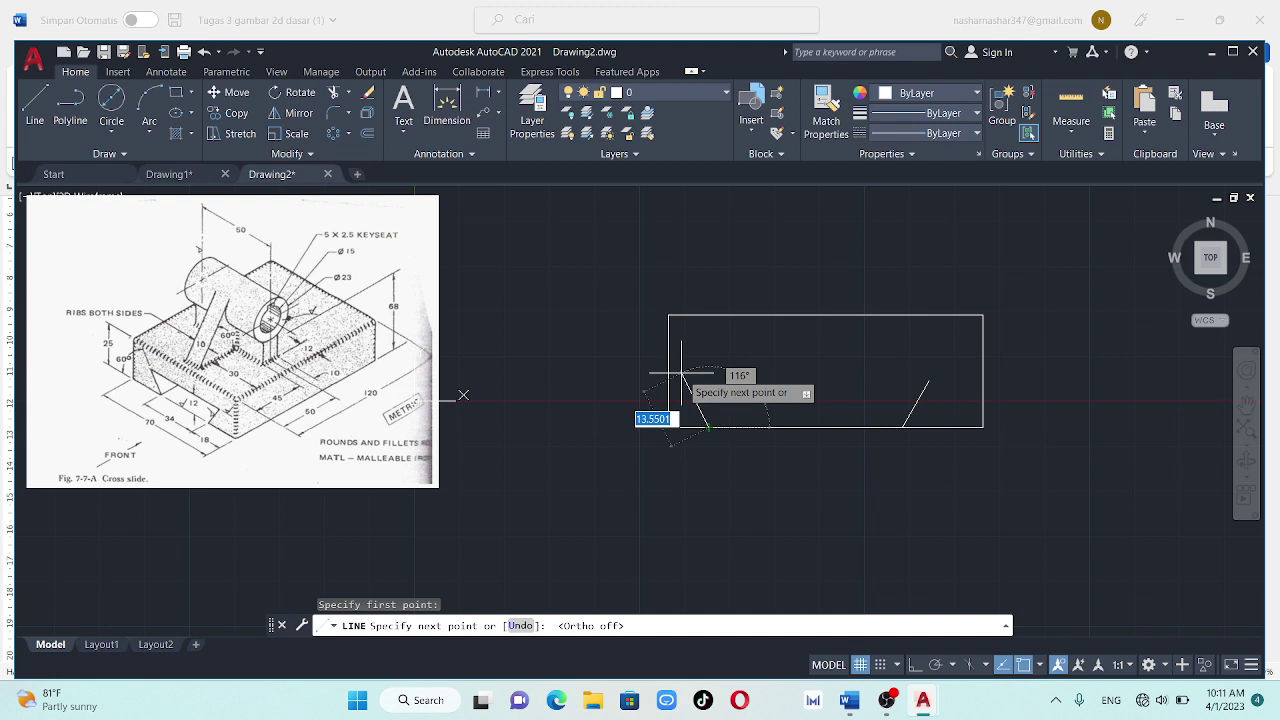
{"action": "key", "text": "Escape"}
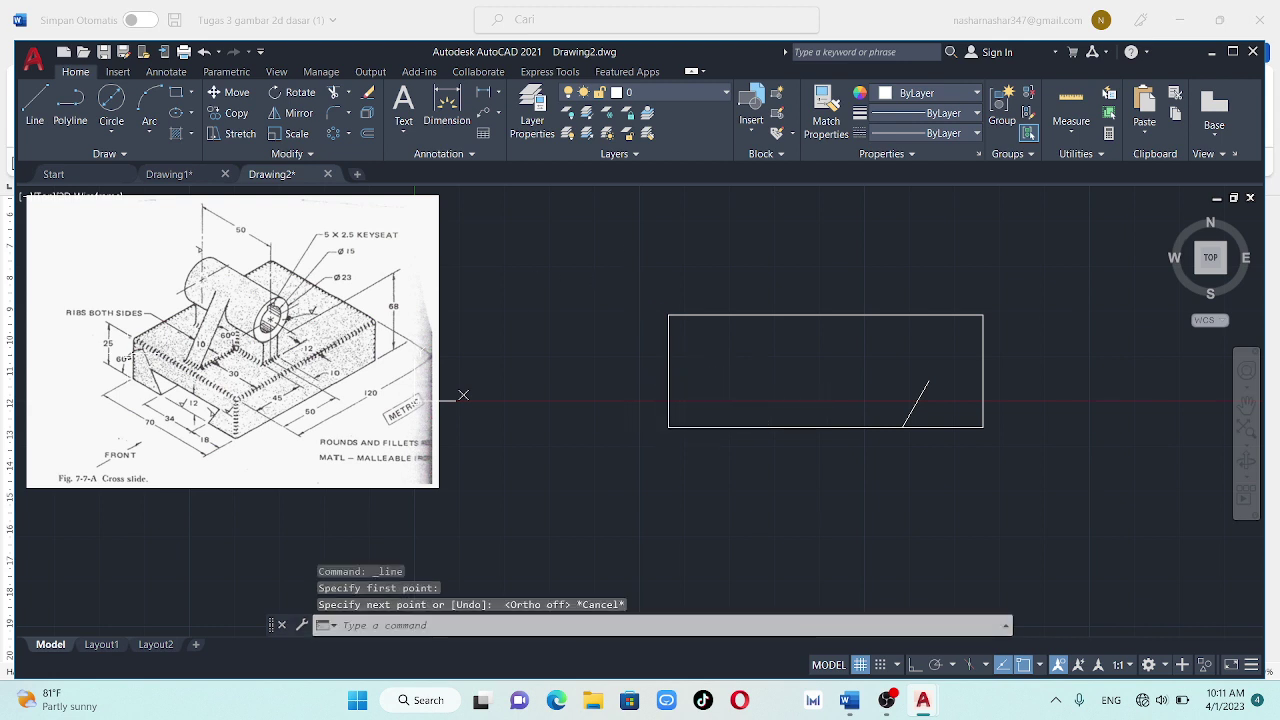
{"action": "left_click", "coordinate": [35, 105]}
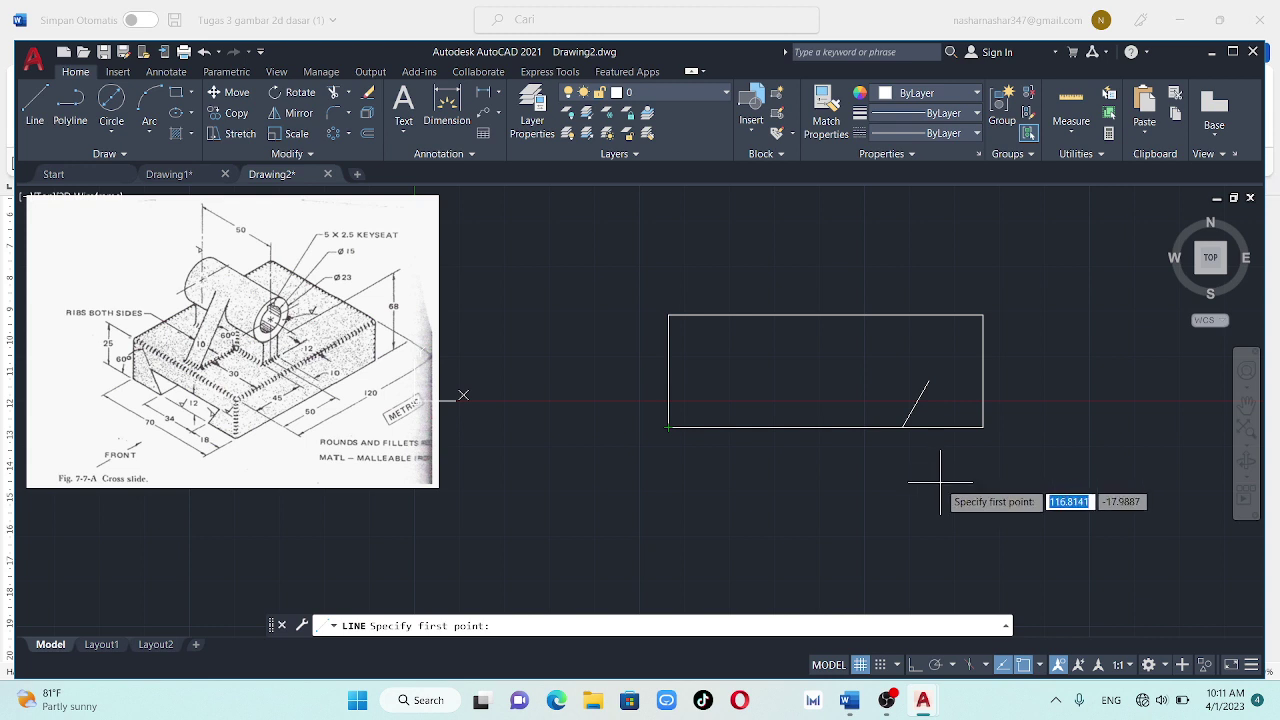
{"action": "left_click", "coordinate": [902, 427]}
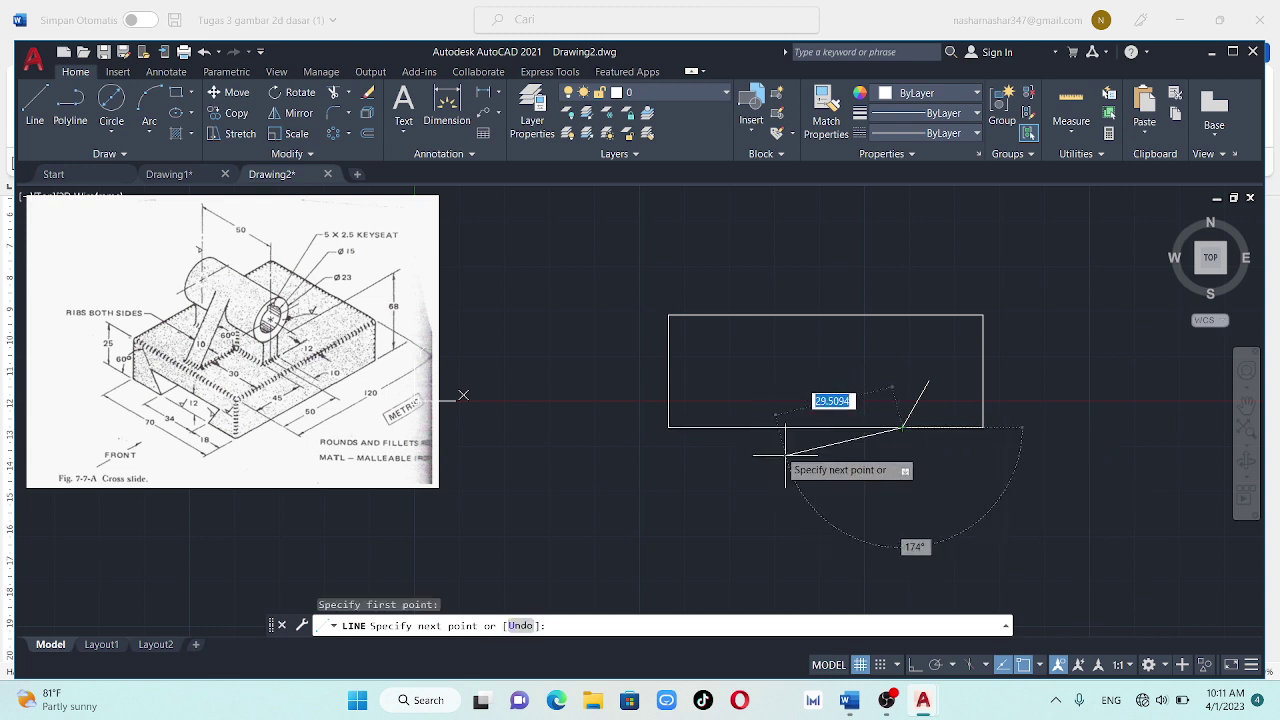
{"action": "left_click", "coordinate": [919, 665]}
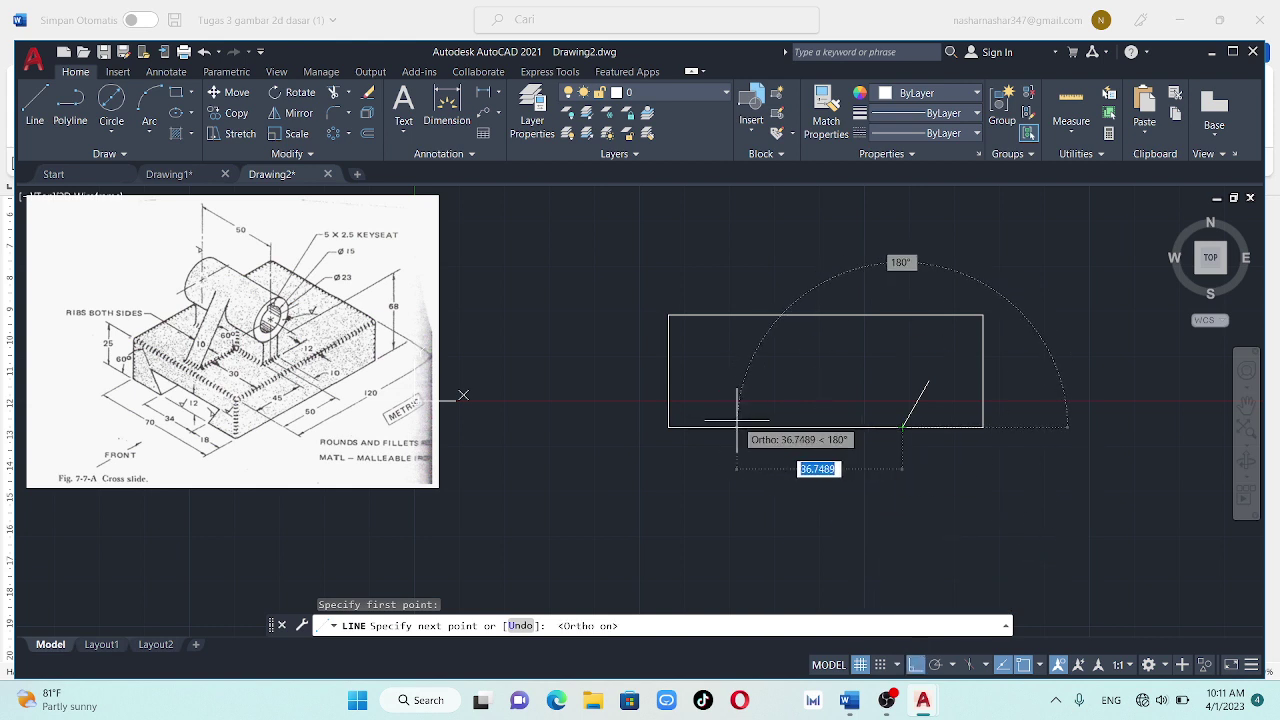
{"action": "type", "text": "34"}
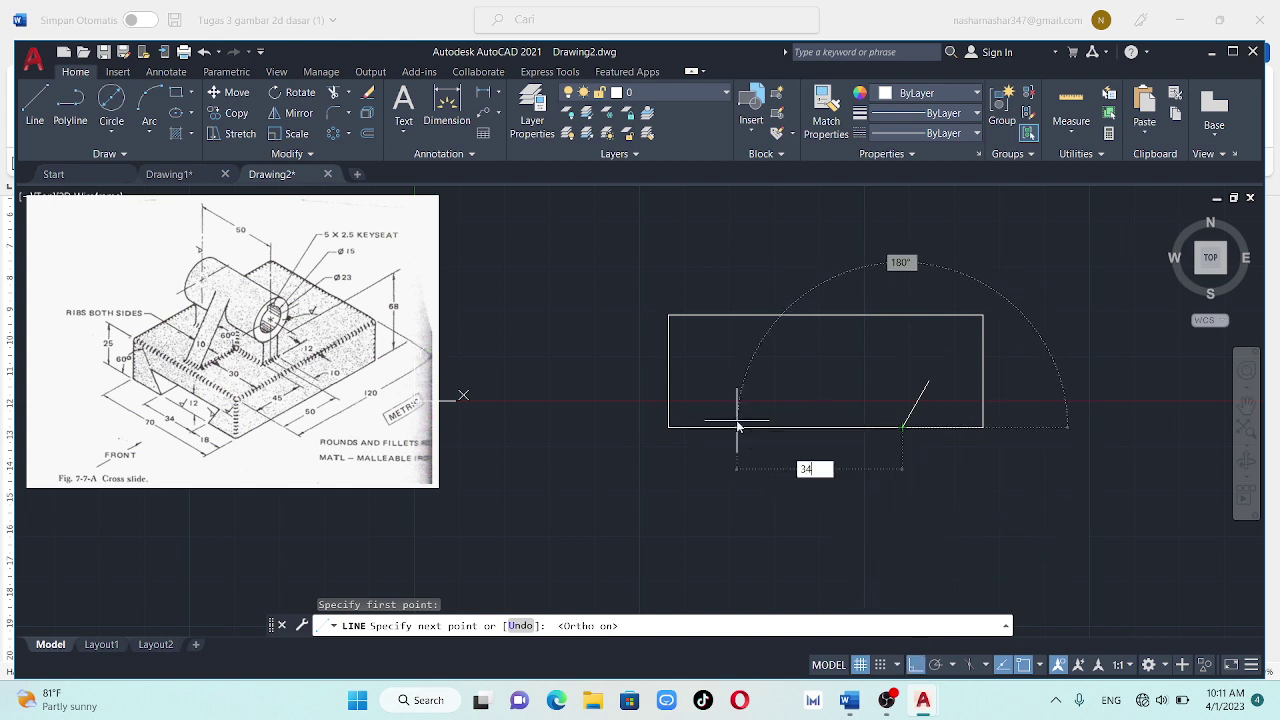
{"action": "key", "text": "Return"}
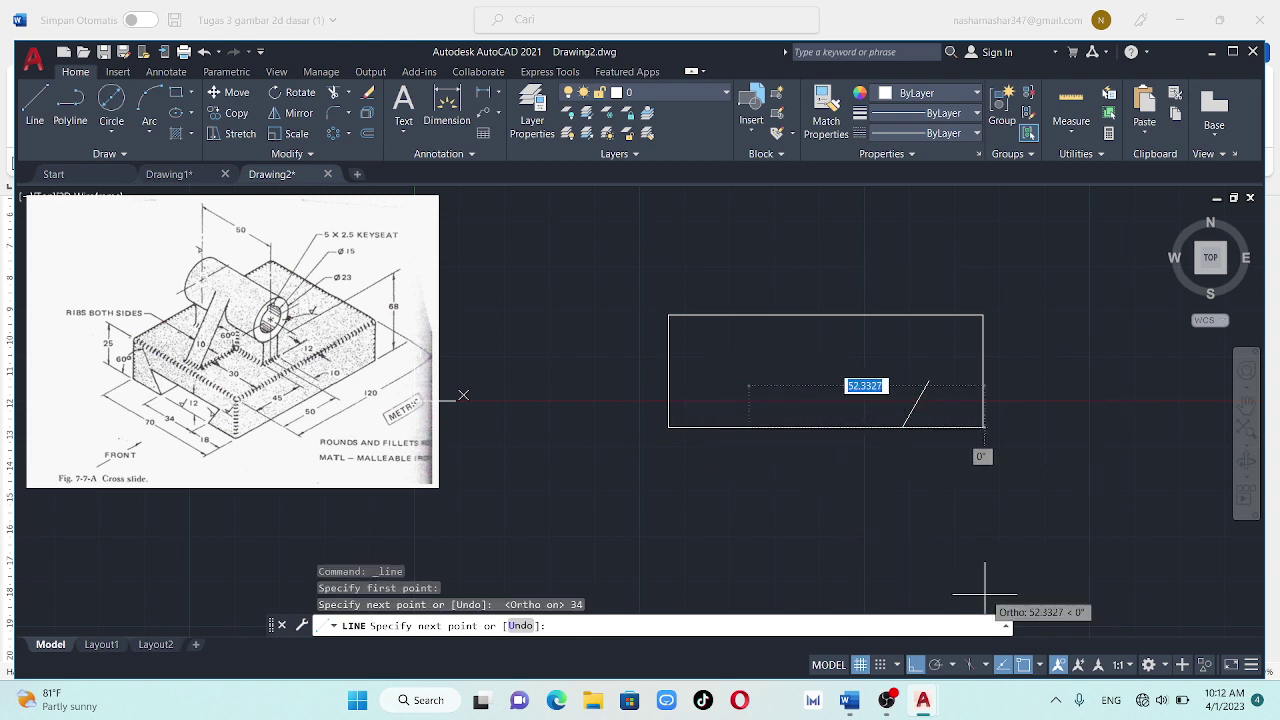
{"action": "left_click", "coordinate": [917, 664]}
{"action": "type", "text": "12"}
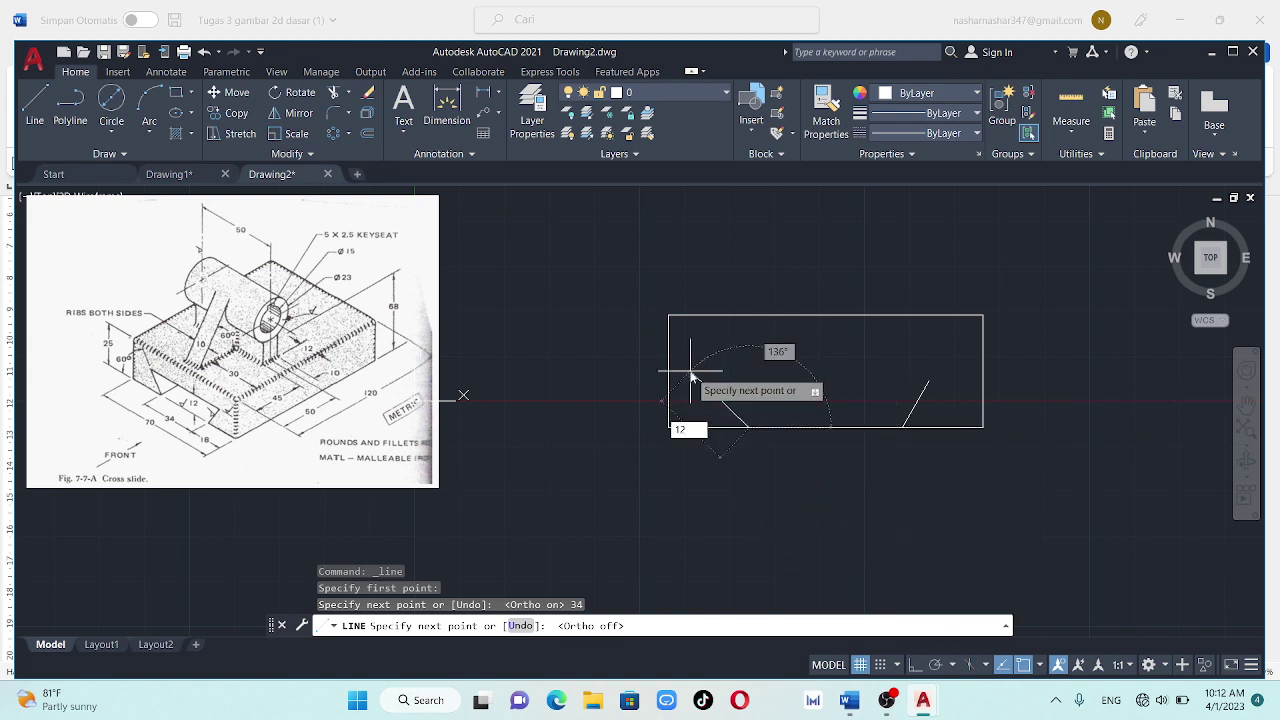
{"action": "key", "text": "Tab"}
{"action": "type", "text": "120"}
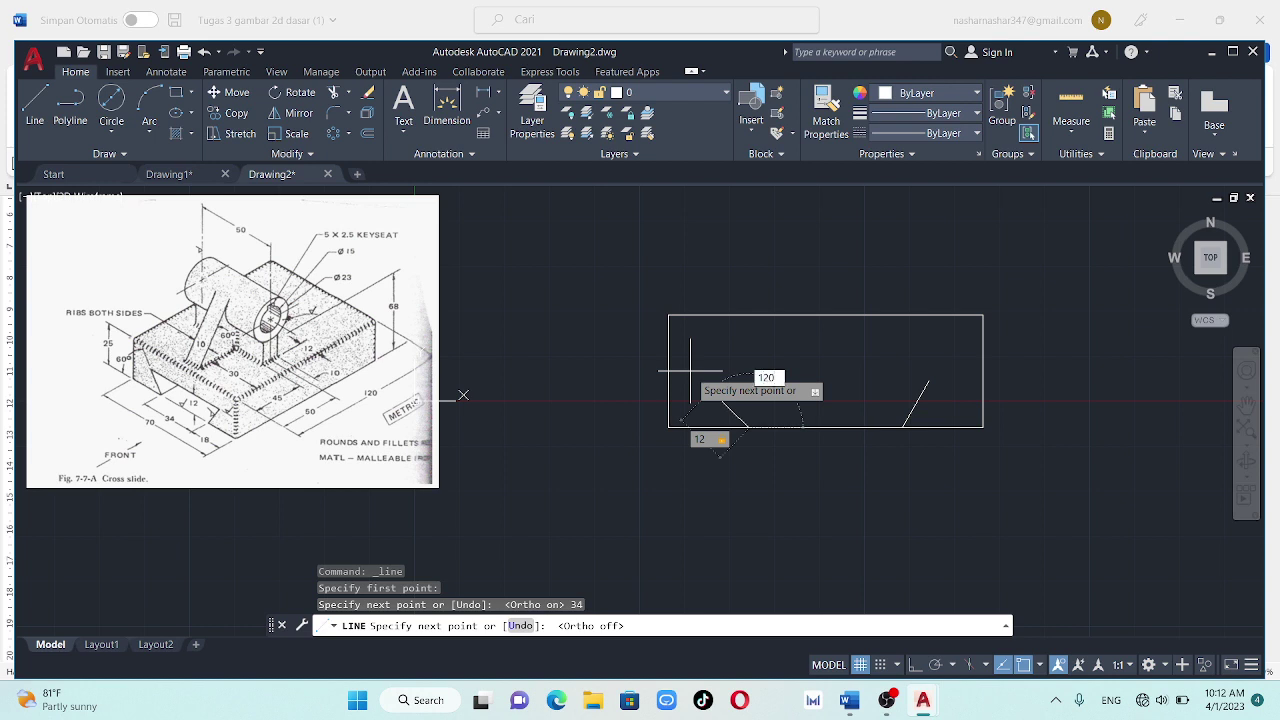
{"action": "key", "text": "Return"}
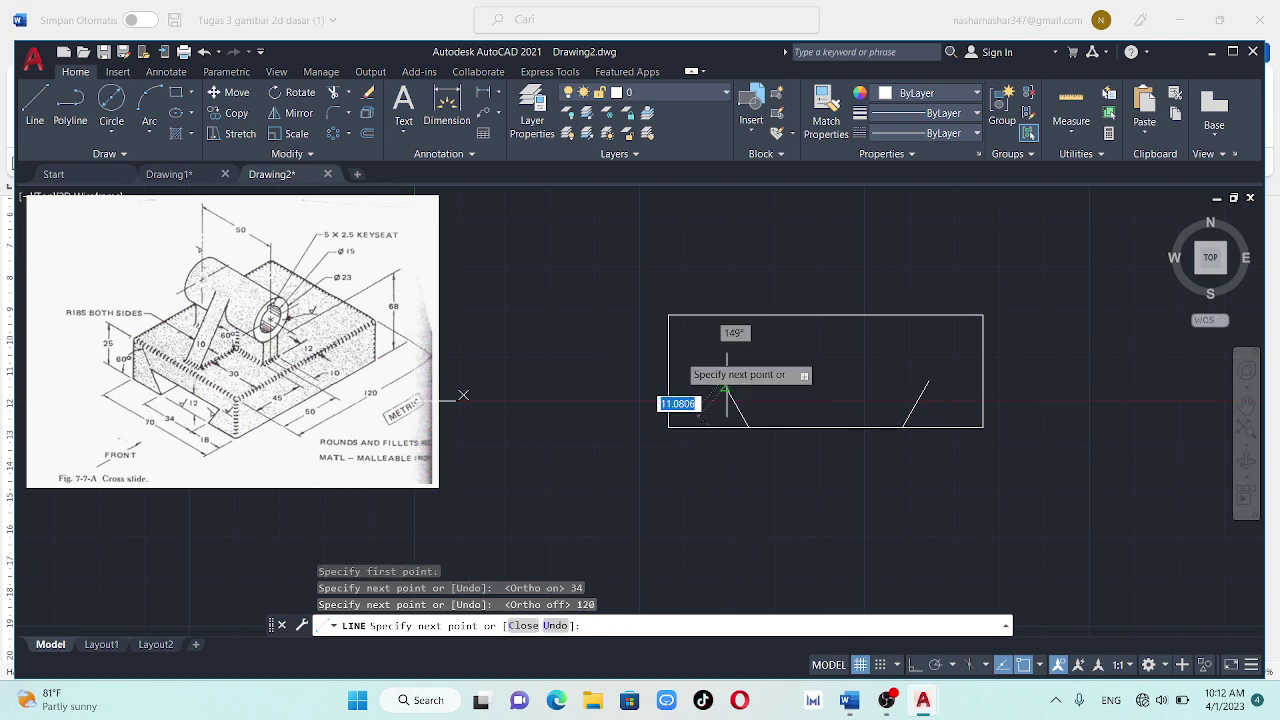
End a segment on the rectangle's bottom edge and delete the unwanted line segment
{"action": "left_click", "coordinate": [823, 487]}
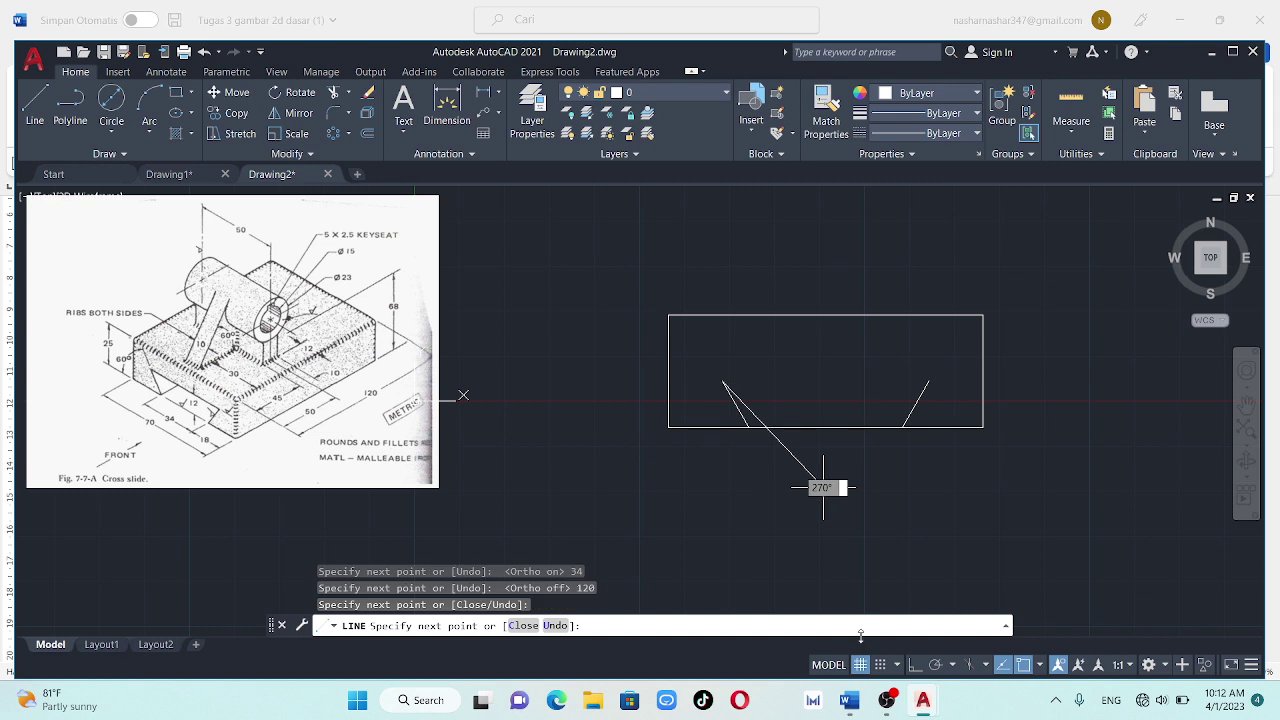
{"action": "left_click", "coordinate": [774, 434]}
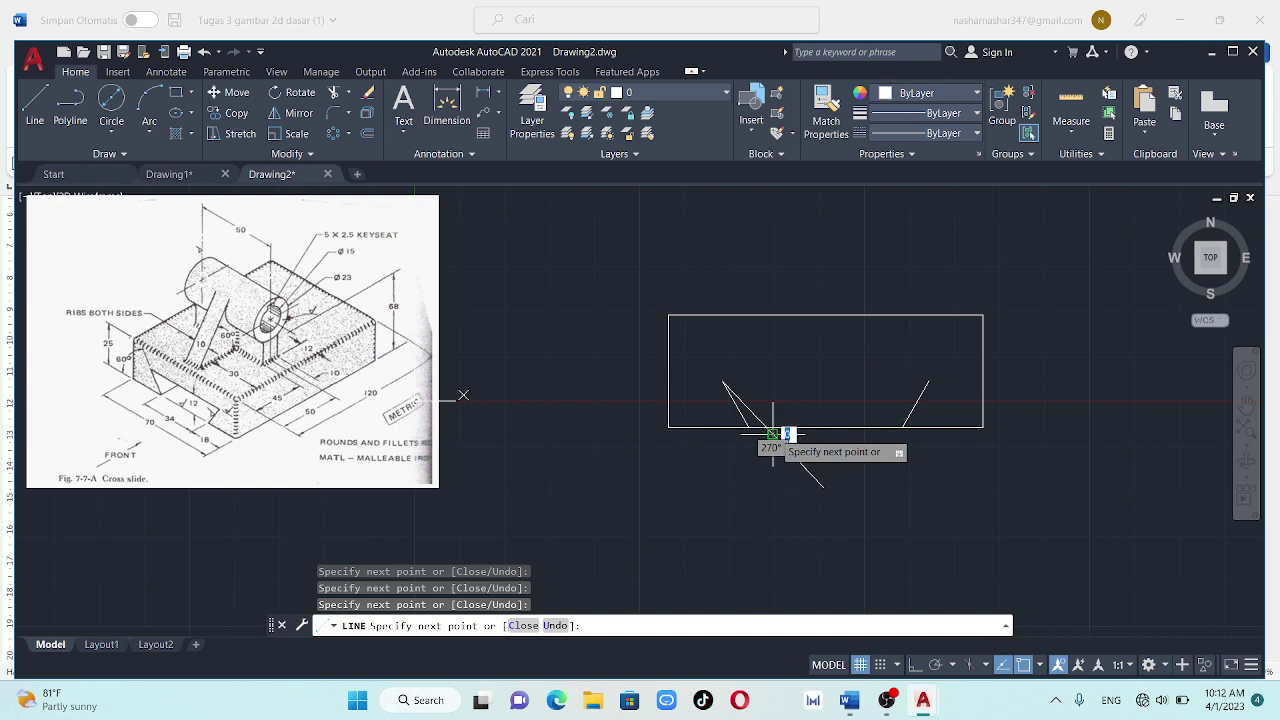
{"action": "key", "text": "Escape"}
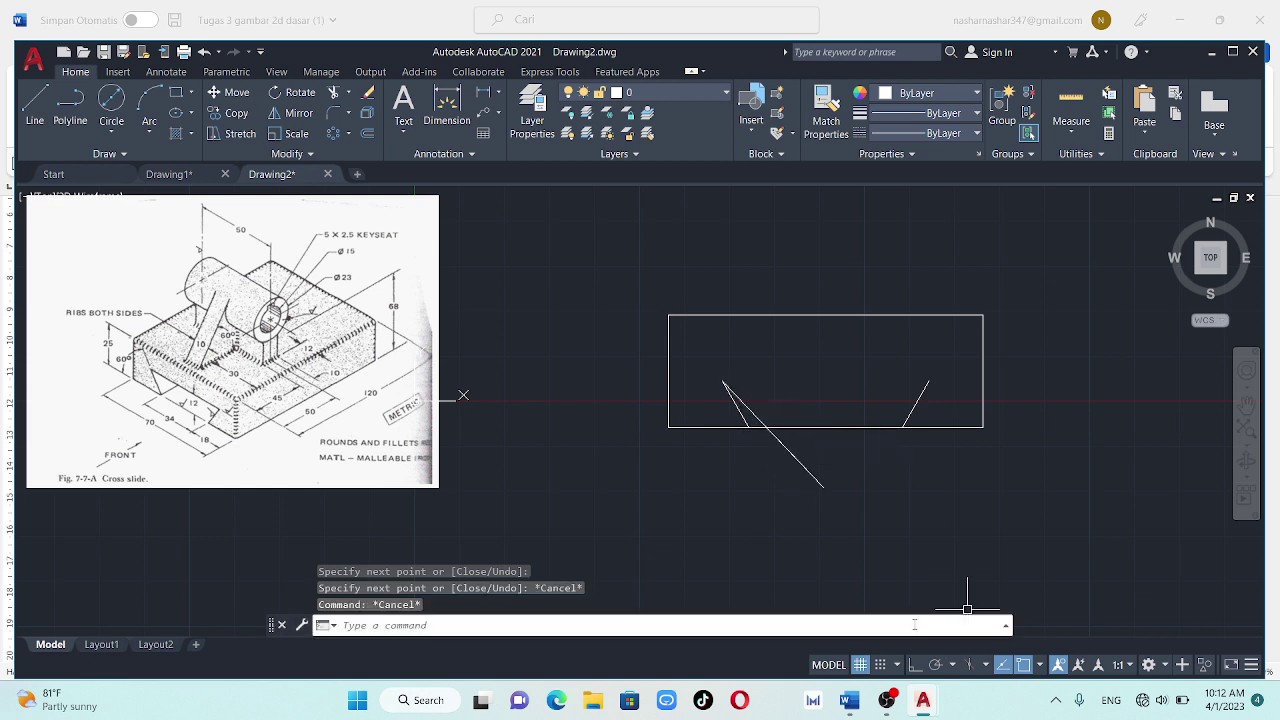
{"action": "left_click", "coordinate": [744, 403]}
{"action": "key", "text": "Delete"}
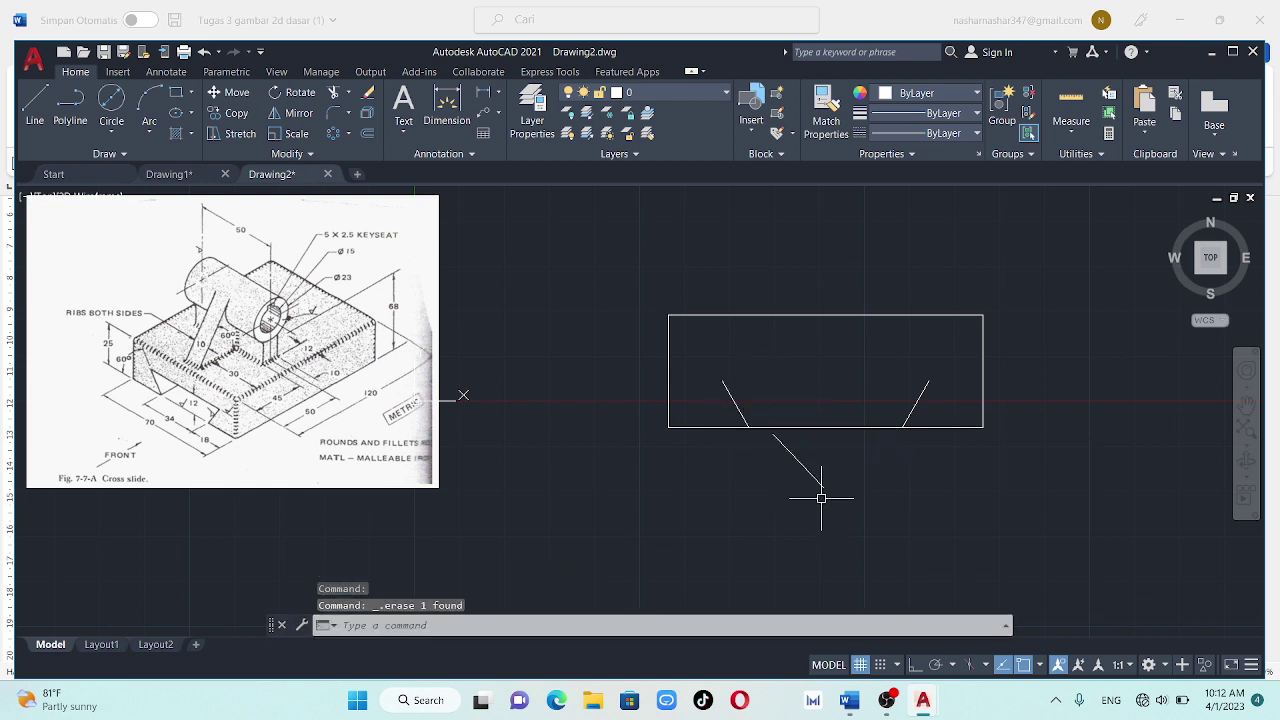
Delete the stray diagonal below the rectangle
{"action": "left_click", "coordinate": [815, 469]}
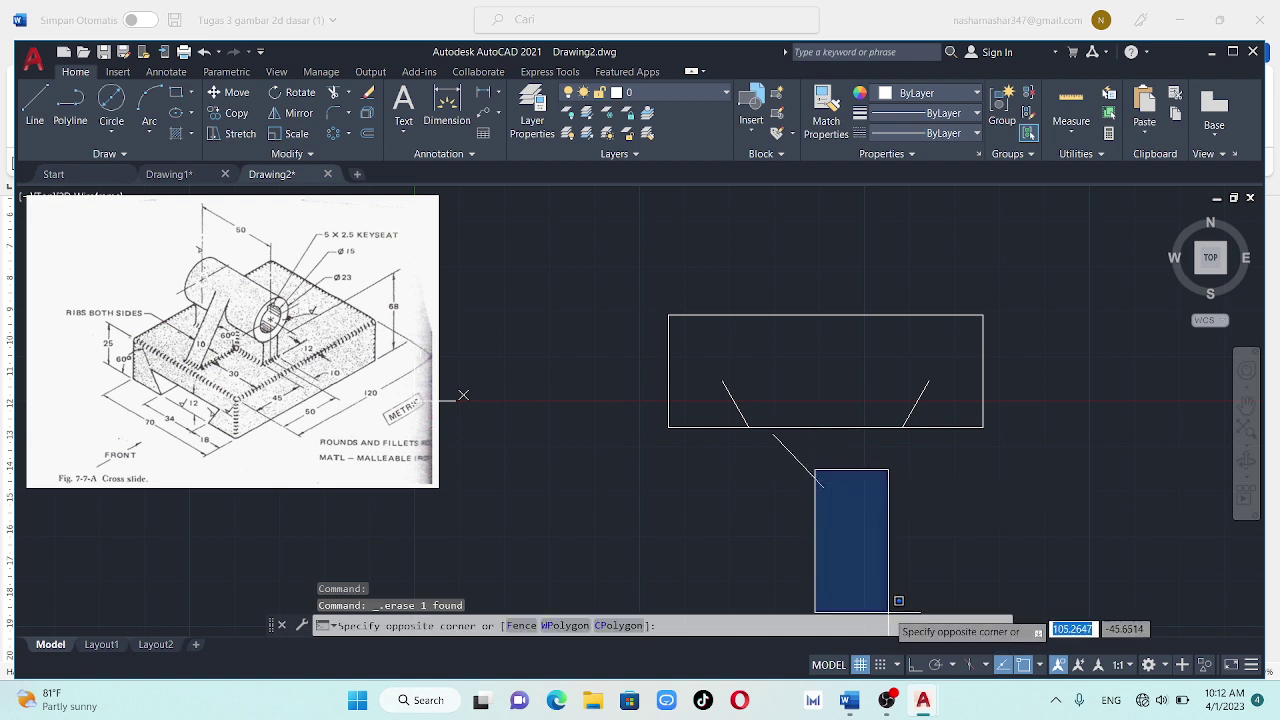
{"action": "left_click", "coordinate": [817, 476]}
{"action": "key", "text": "Delete"}
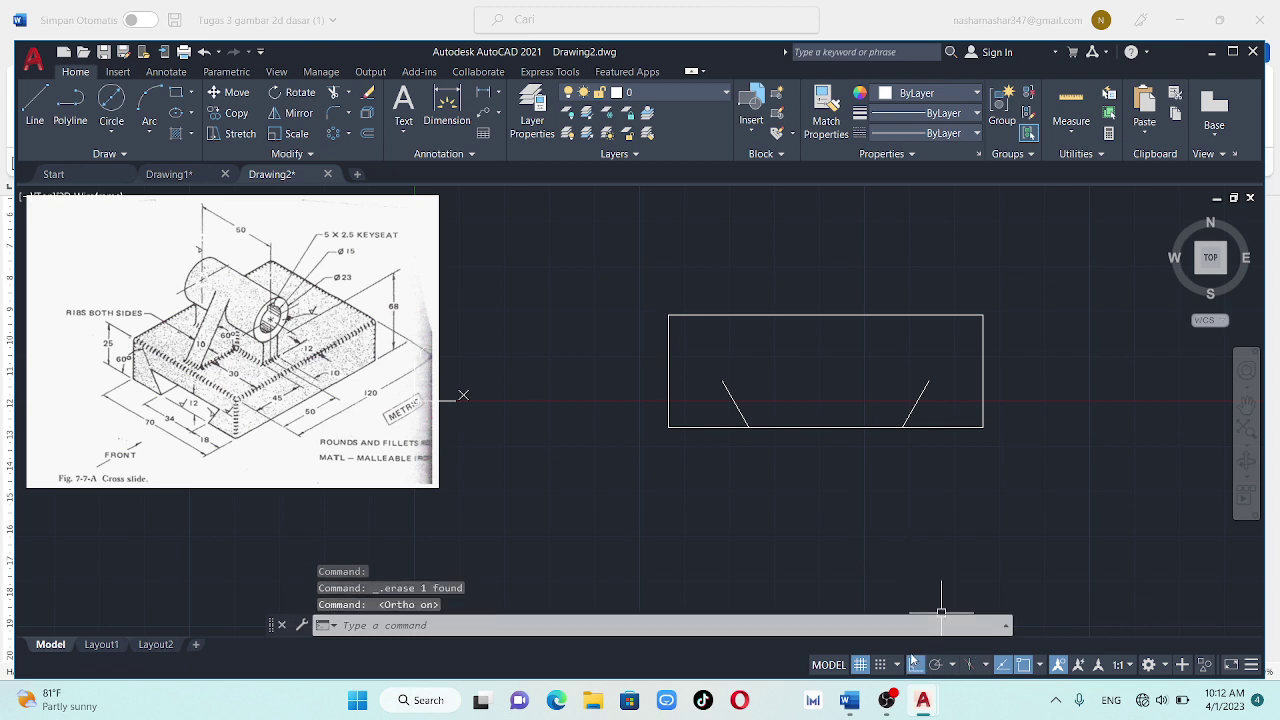
Draw a horizontal line joining the top endpoints of the two slanted lines
{"action": "left_click", "coordinate": [35, 103]}
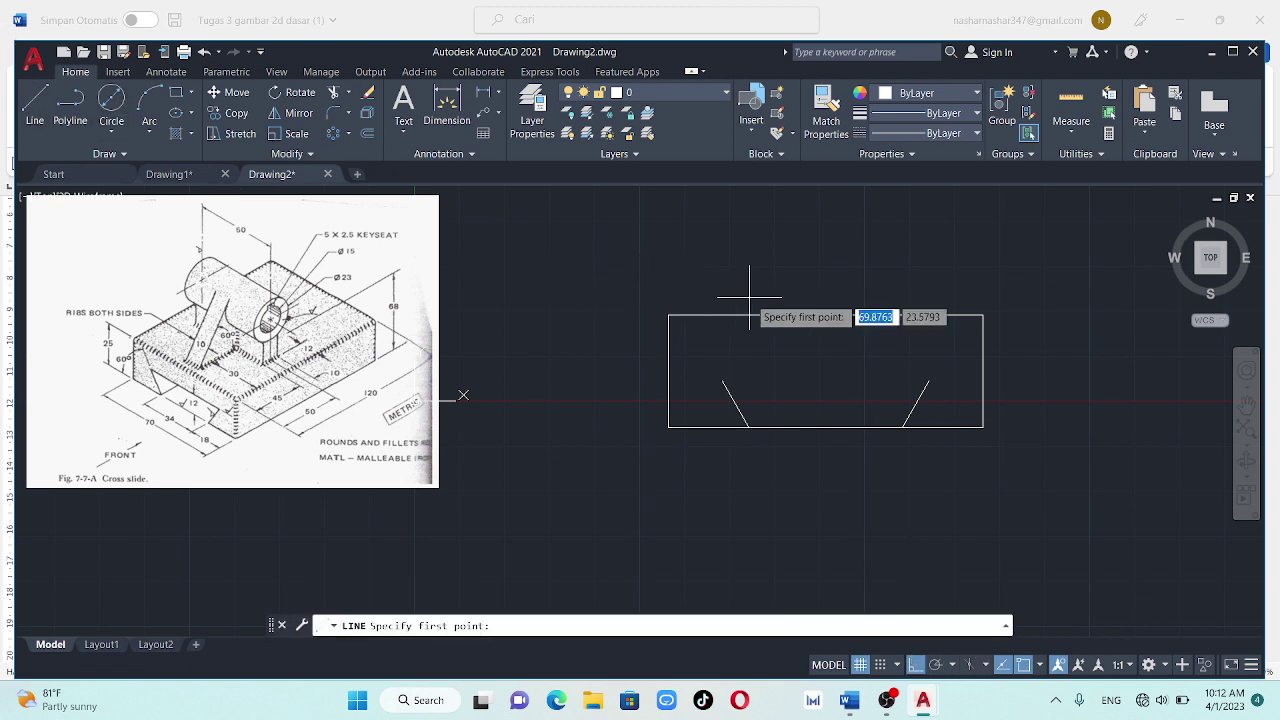
{"action": "left_click", "coordinate": [929, 381]}
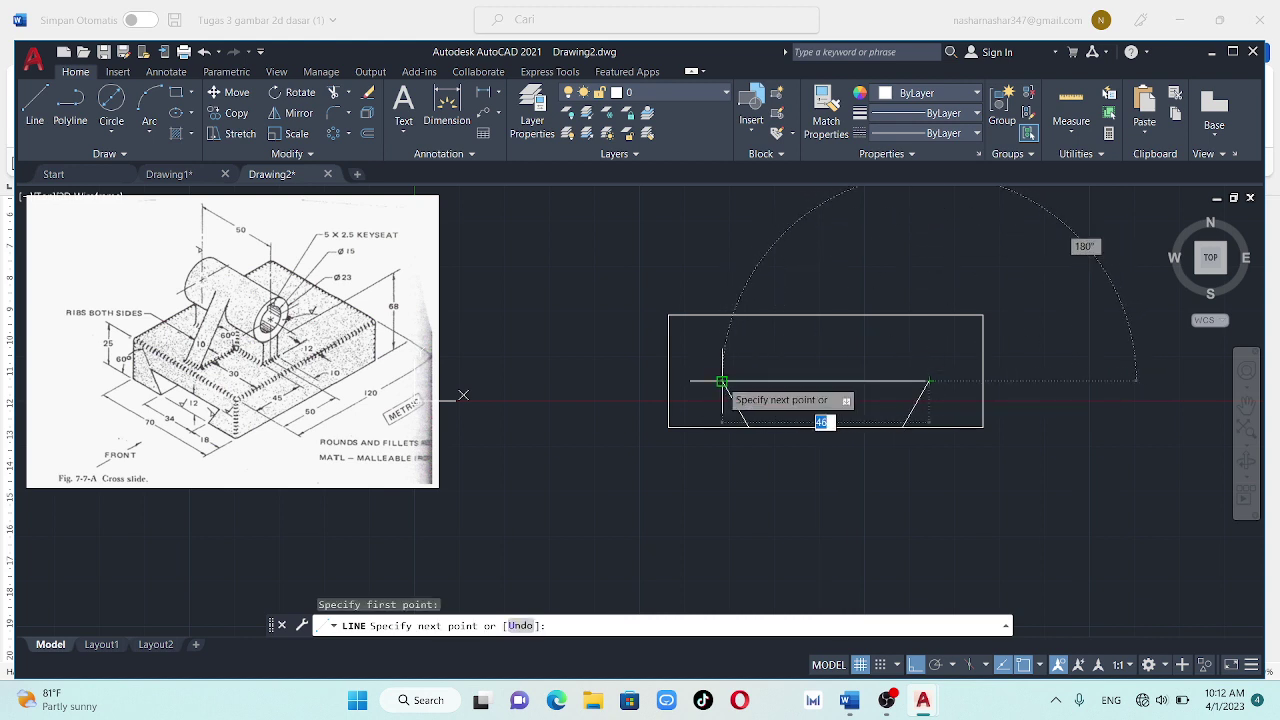
{"action": "left_click", "coordinate": [722, 381]}
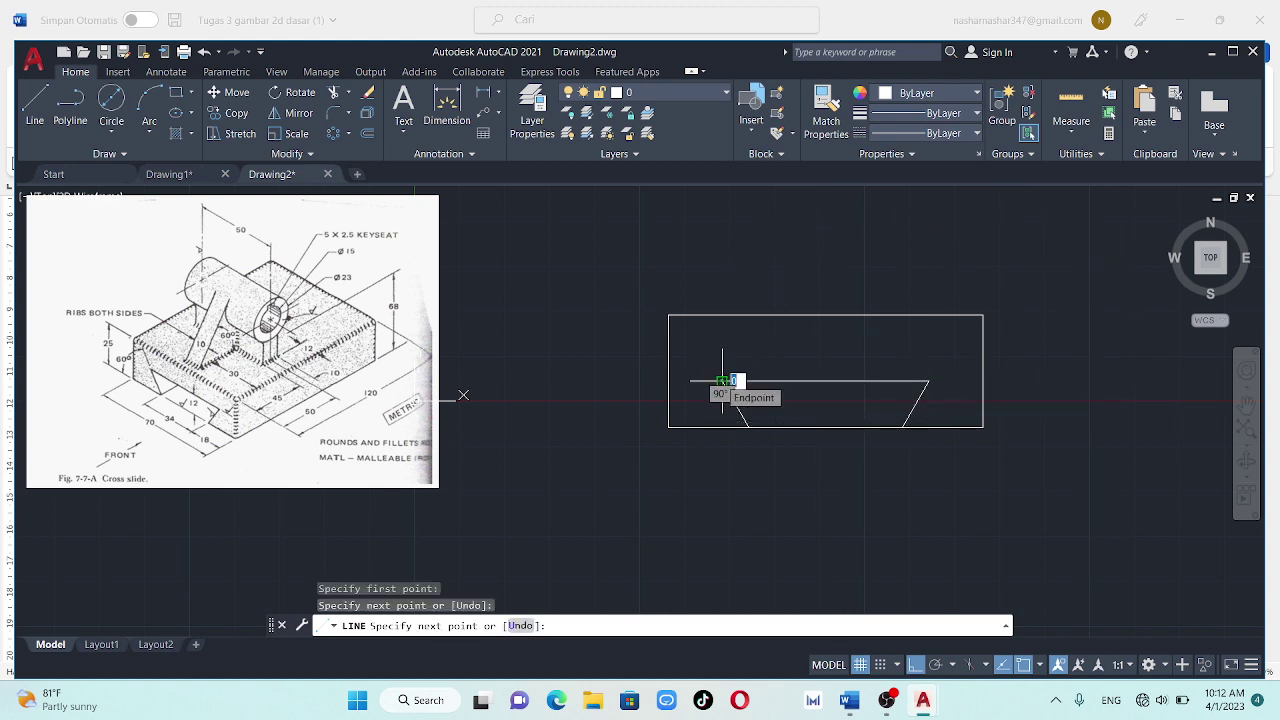
{"action": "key", "text": "Escape"}
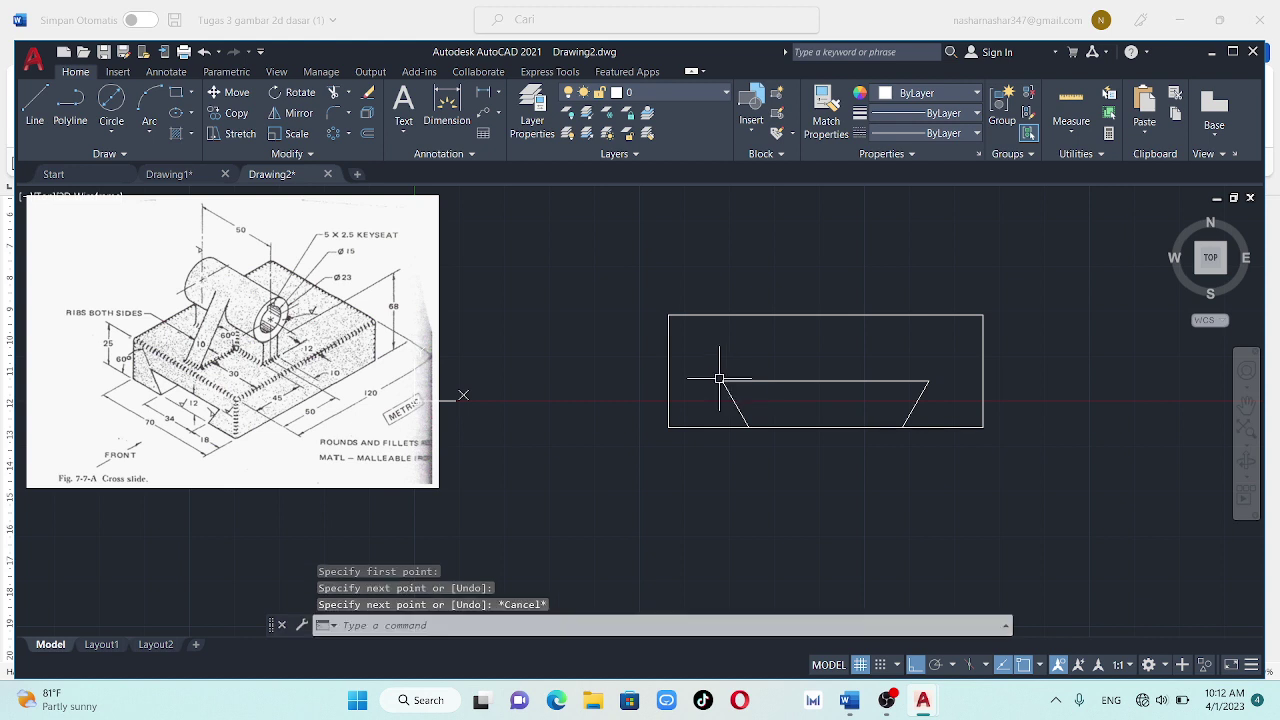
{"action": "key", "text": "Return"}
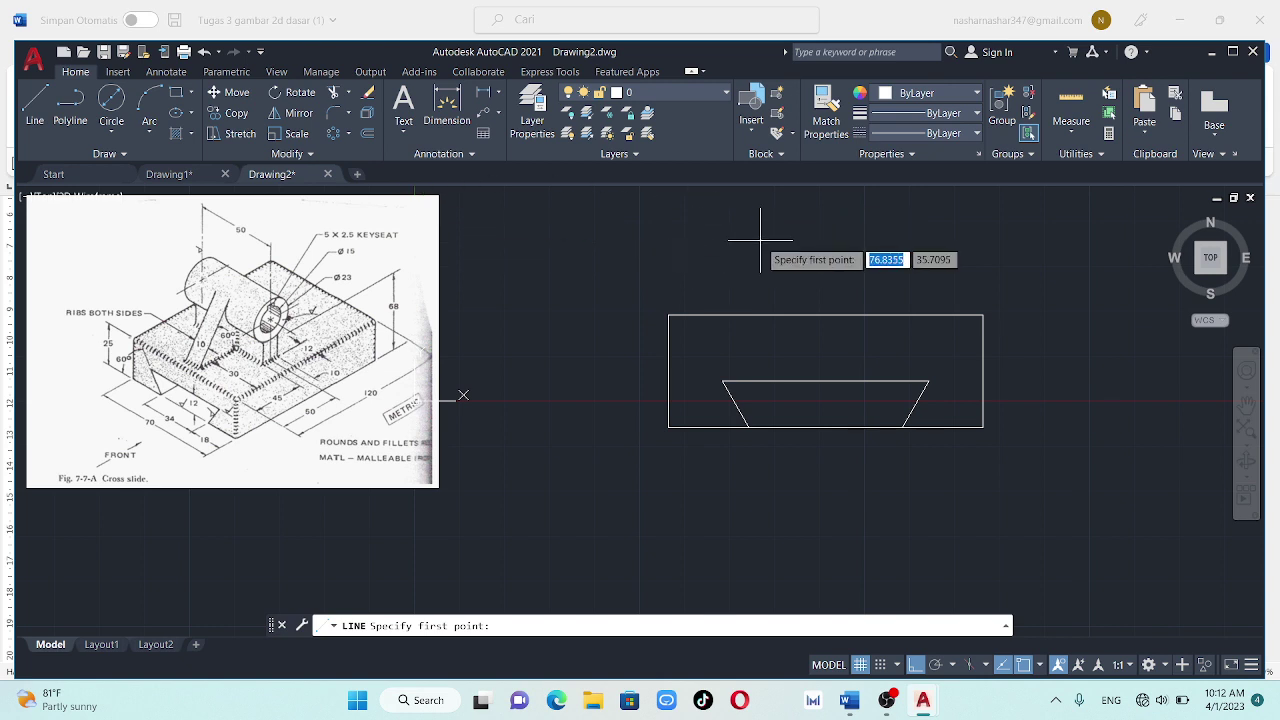
Draw trial lines on the rectangle's top edge: a 30-unit segment and an upward vertical line
{"action": "middle_click_drag", "start_coordinate": [757, 243], "coordinate": [760, 325]}
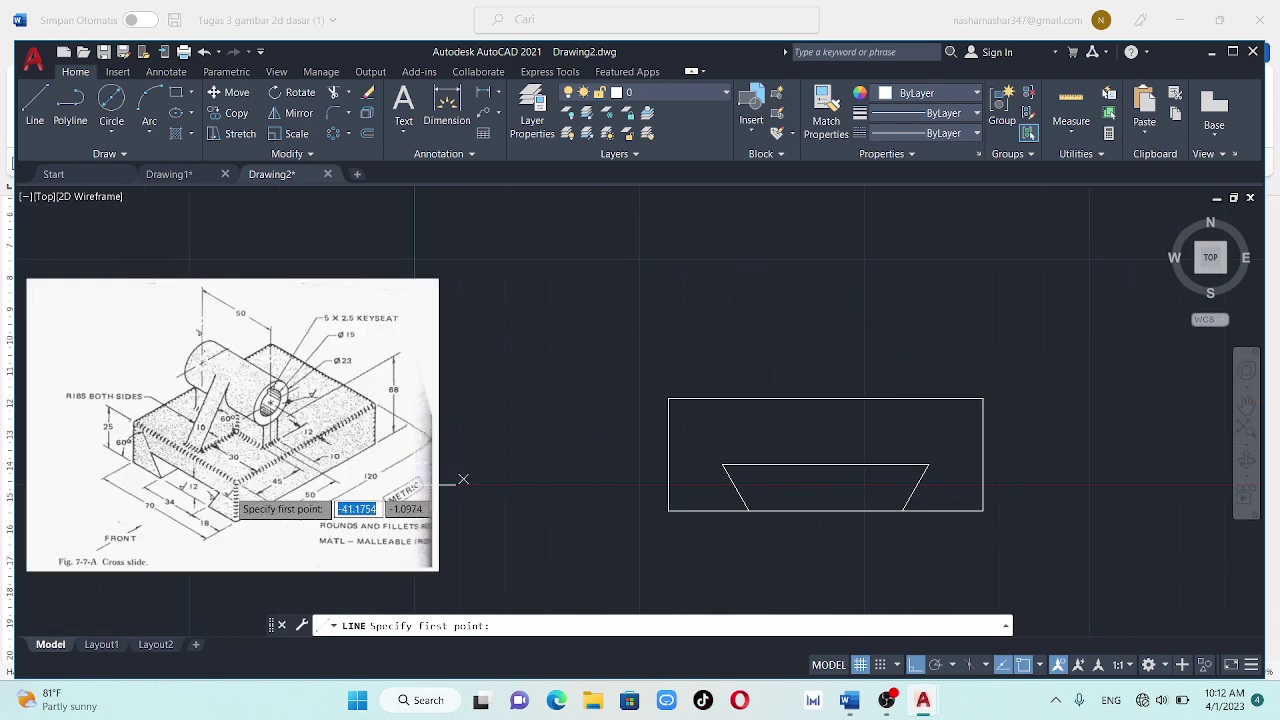
{"action": "left_click", "coordinate": [982, 399]}
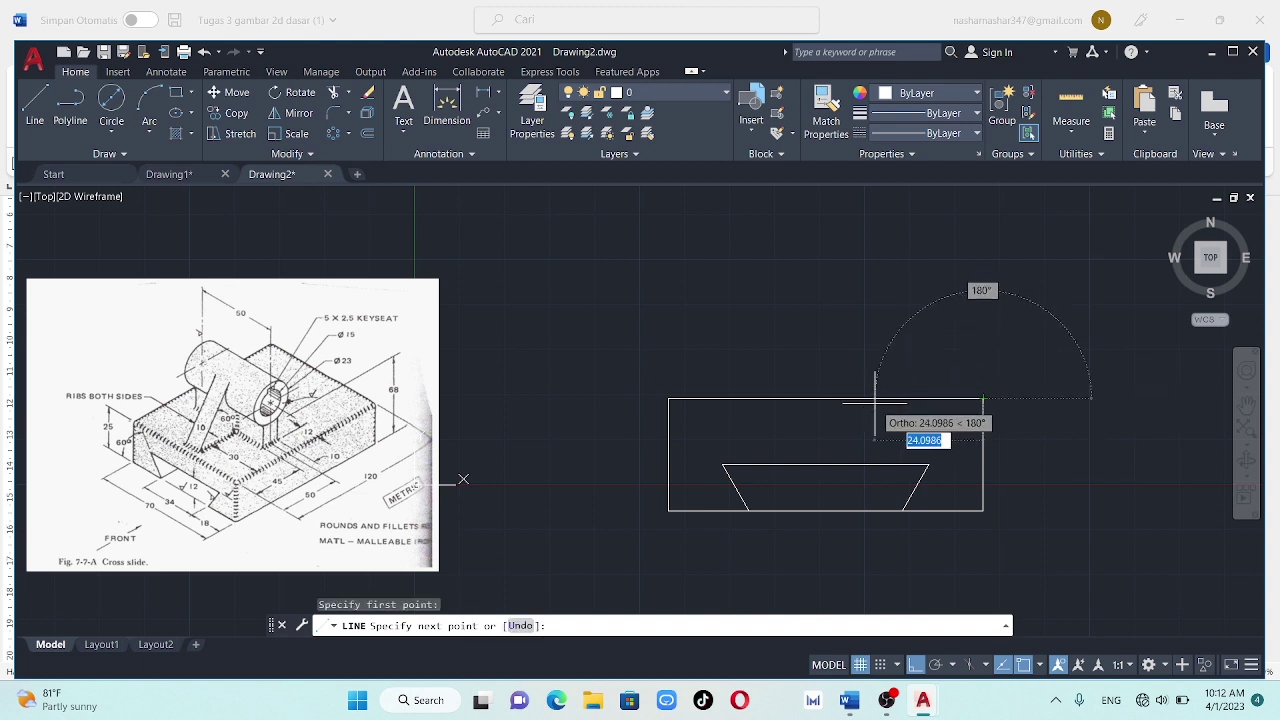
{"action": "type", "text": "3"}
{"action": "key", "text": "Return"}
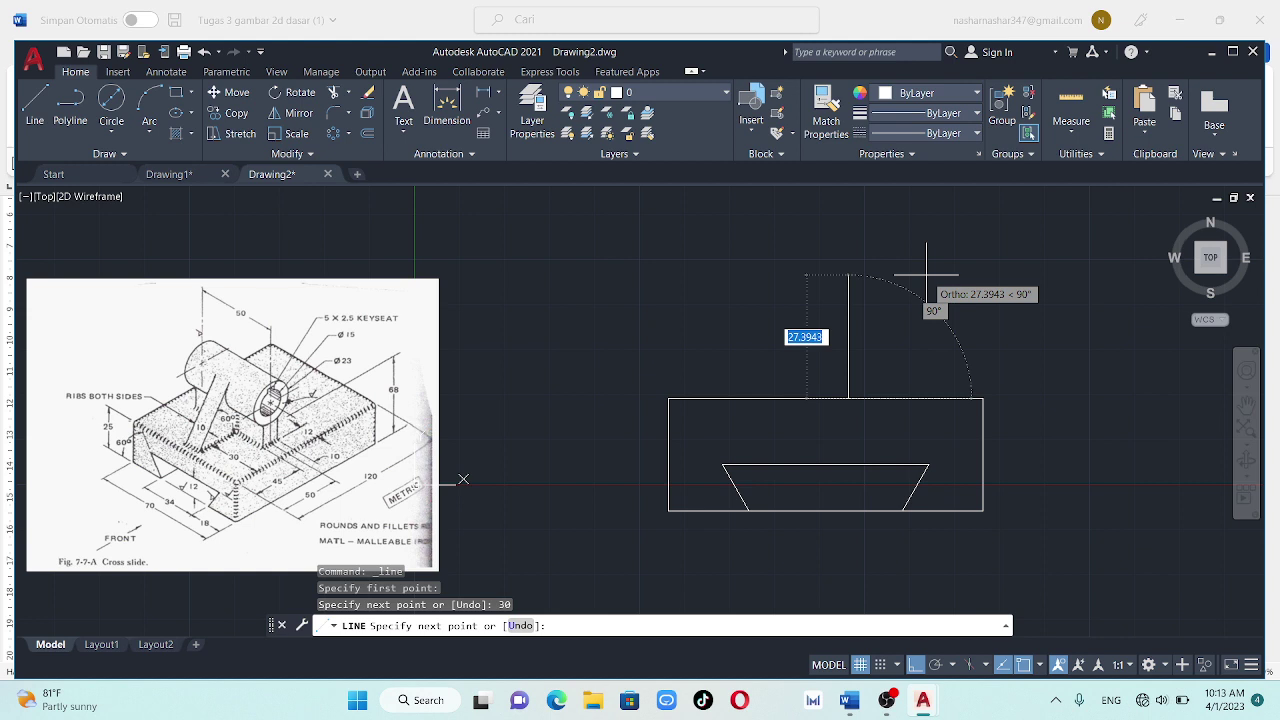
{"action": "key", "text": "Escape"}
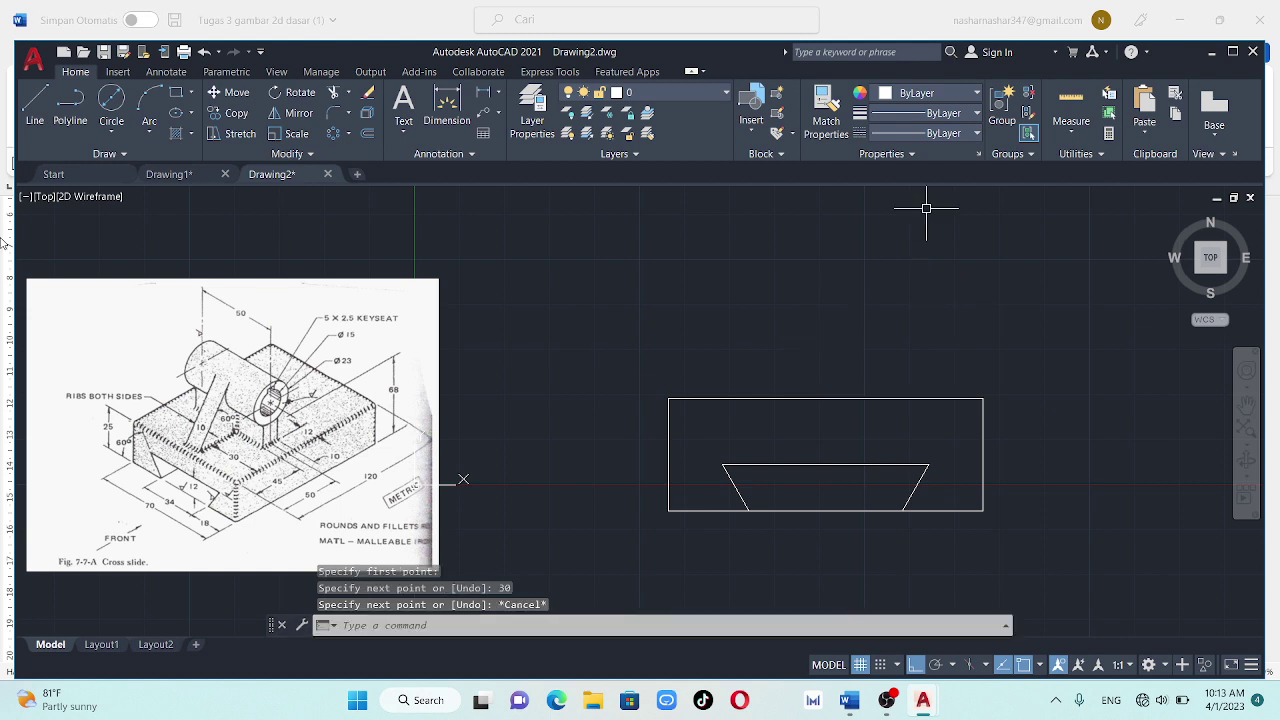
{"action": "left_click", "coordinate": [33, 95]}
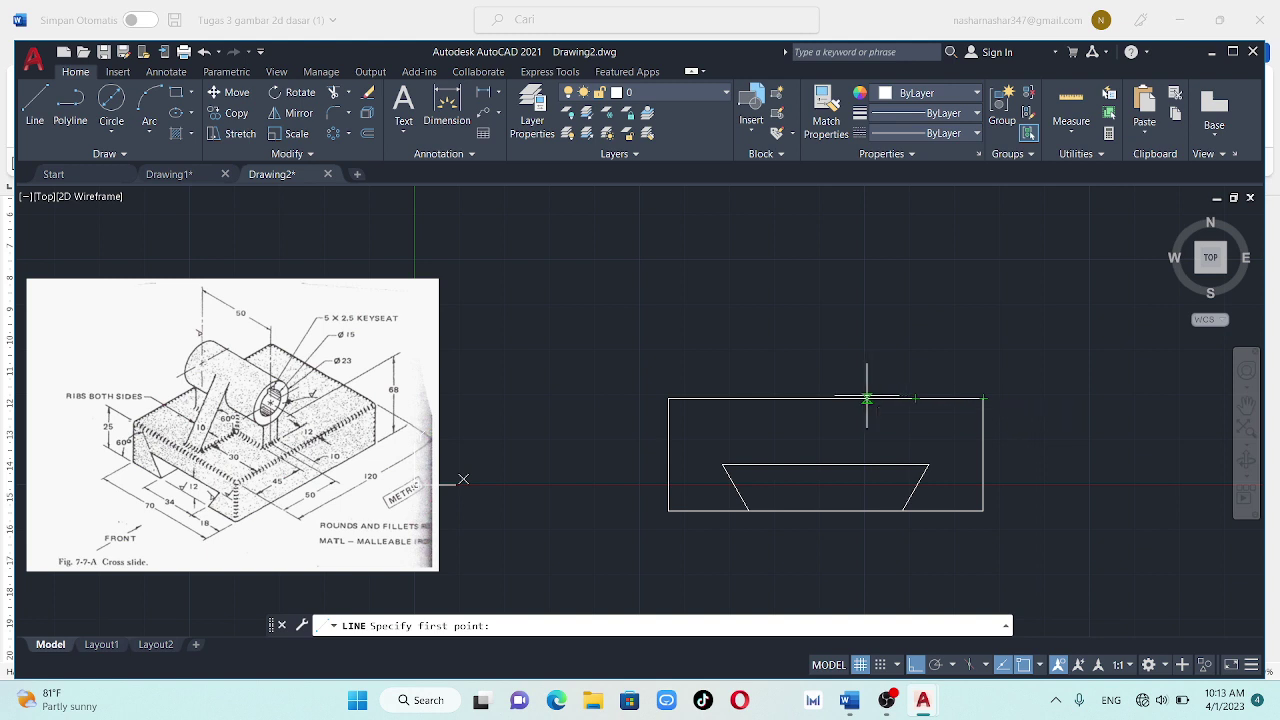
{"action": "left_click", "coordinate": [915, 398]}
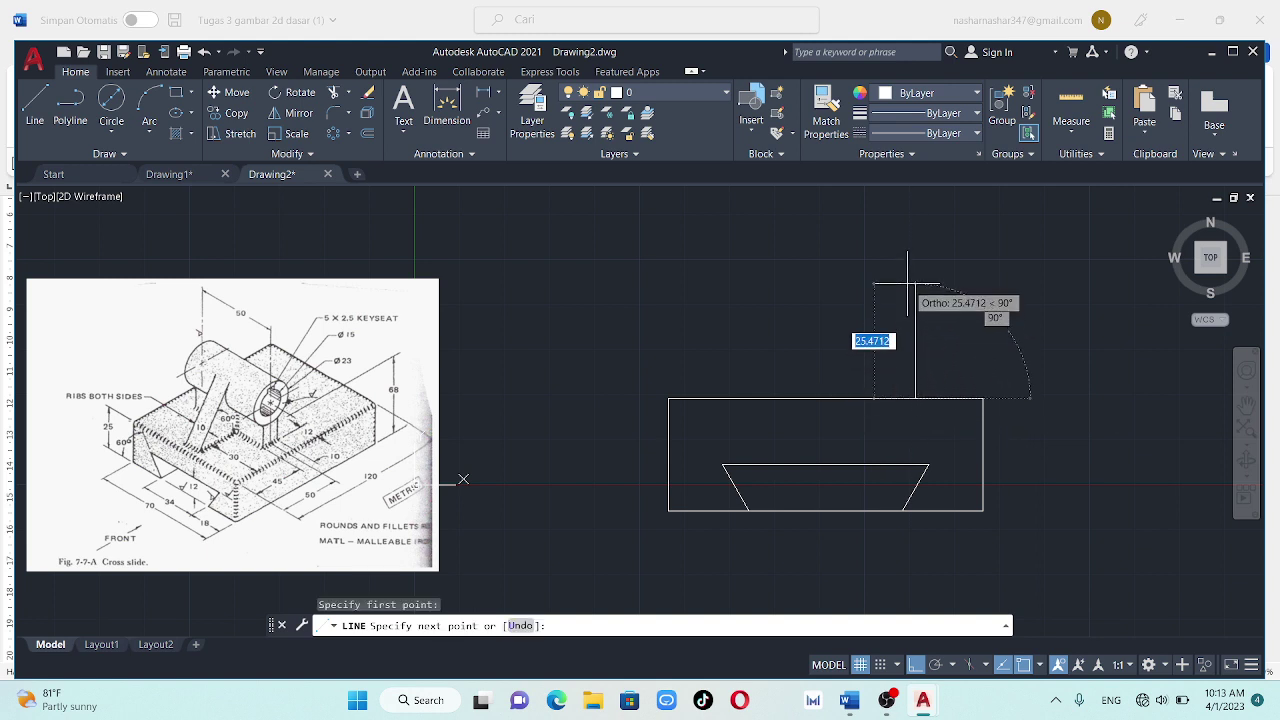
{"action": "left_click", "coordinate": [906, 198]}
{"action": "key", "text": "Escape"}
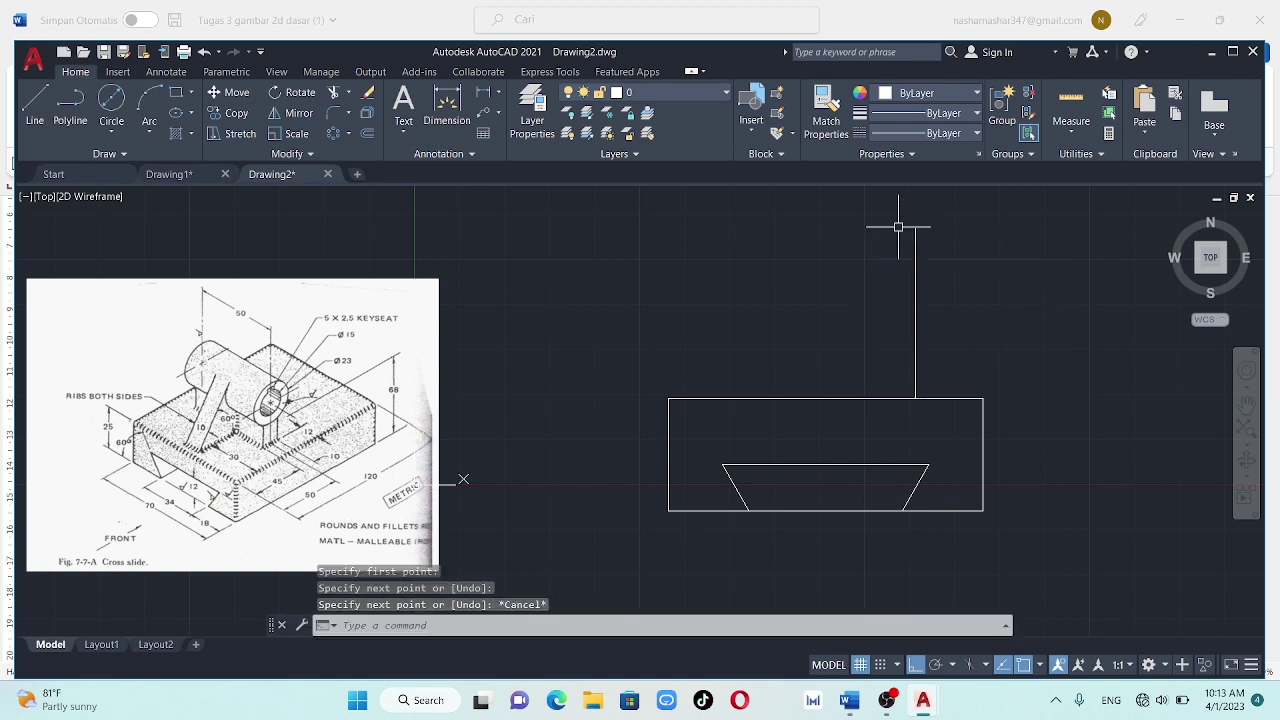
Erase the vertical line standing above the rectangle
{"action": "left_click", "coordinate": [35, 105]}
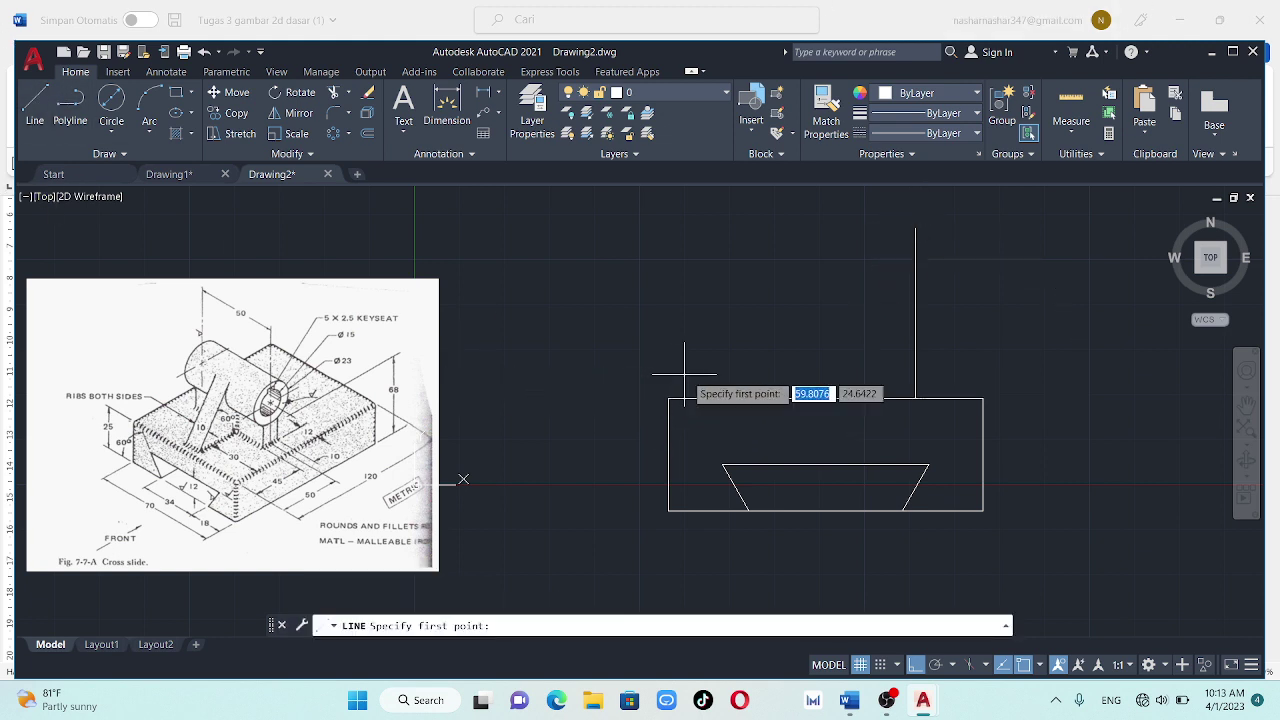
{"action": "left_click", "coordinate": [915, 321]}
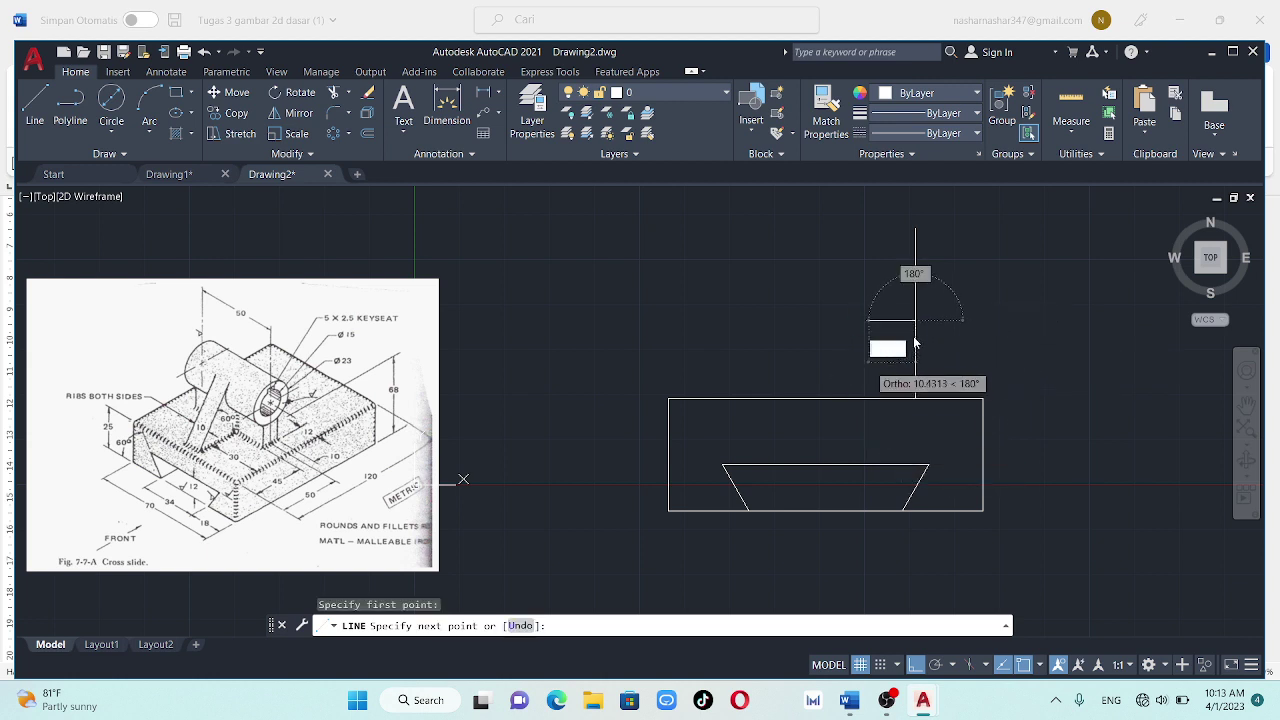
{"action": "key", "text": "Escape"}
{"action": "key", "text": "Escape"}
{"action": "key", "text": "Escape"}
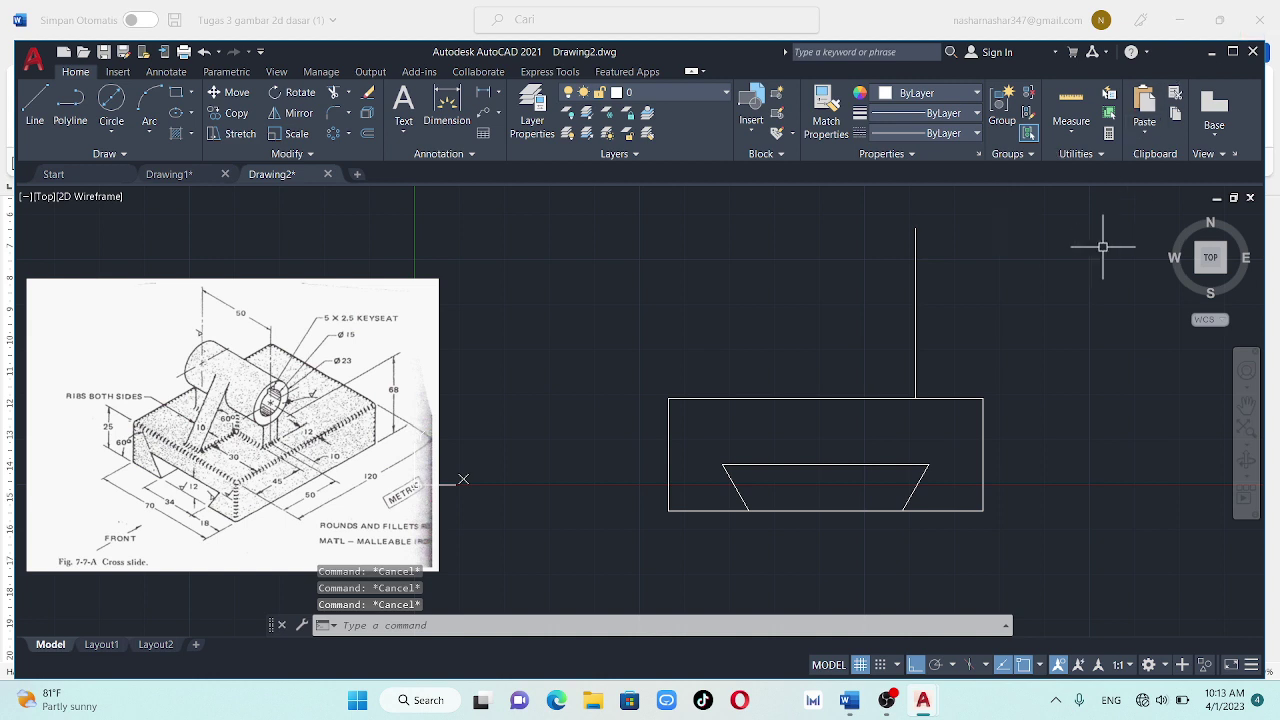
{"action": "left_click", "coordinate": [914, 306]}
{"action": "key", "text": "Delete"}
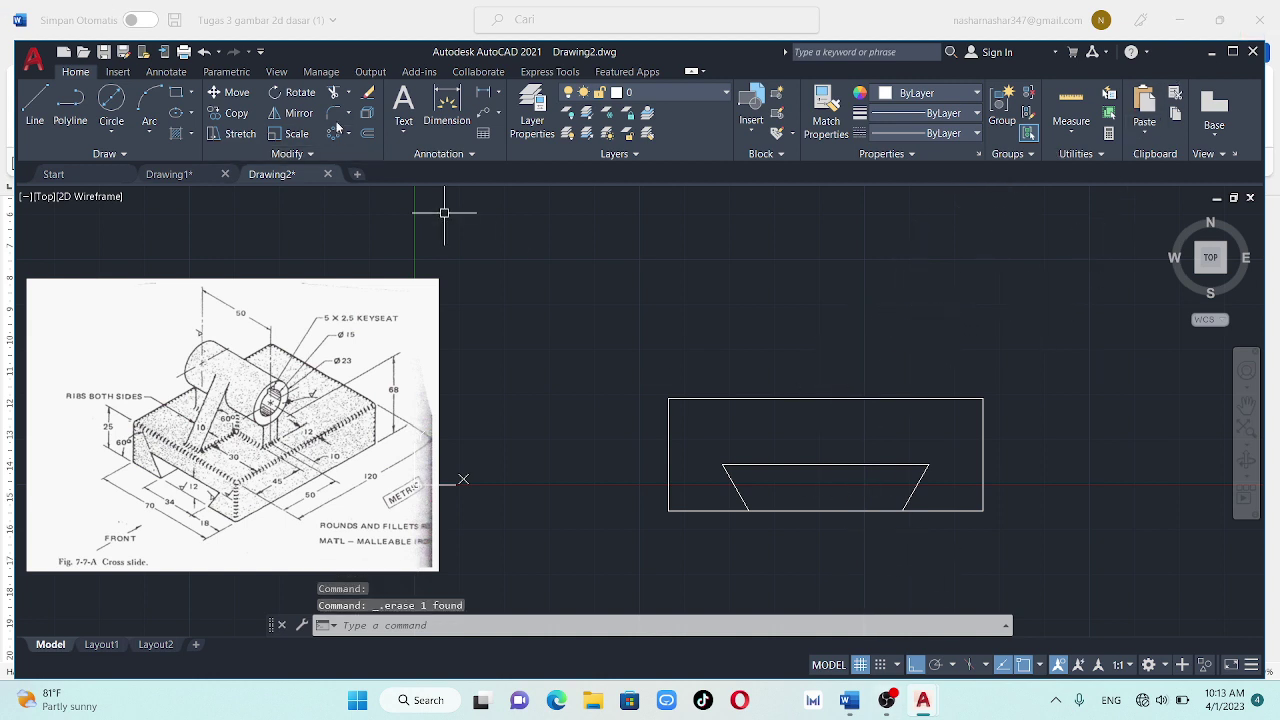
Trim away the rectangle's bottom edge between the two slanted lines
{"action": "left_click", "coordinate": [333, 93]}
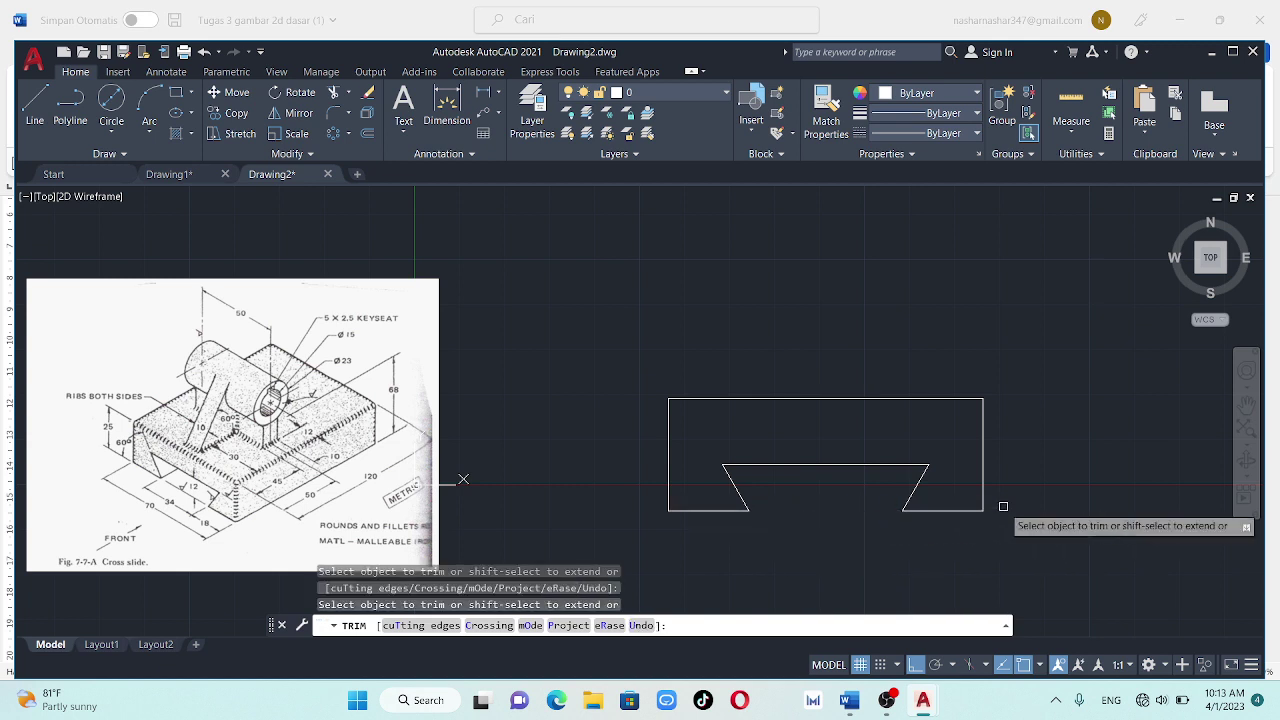
{"action": "left_click", "coordinate": [949, 509]}
{"action": "key", "text": "Escape"}
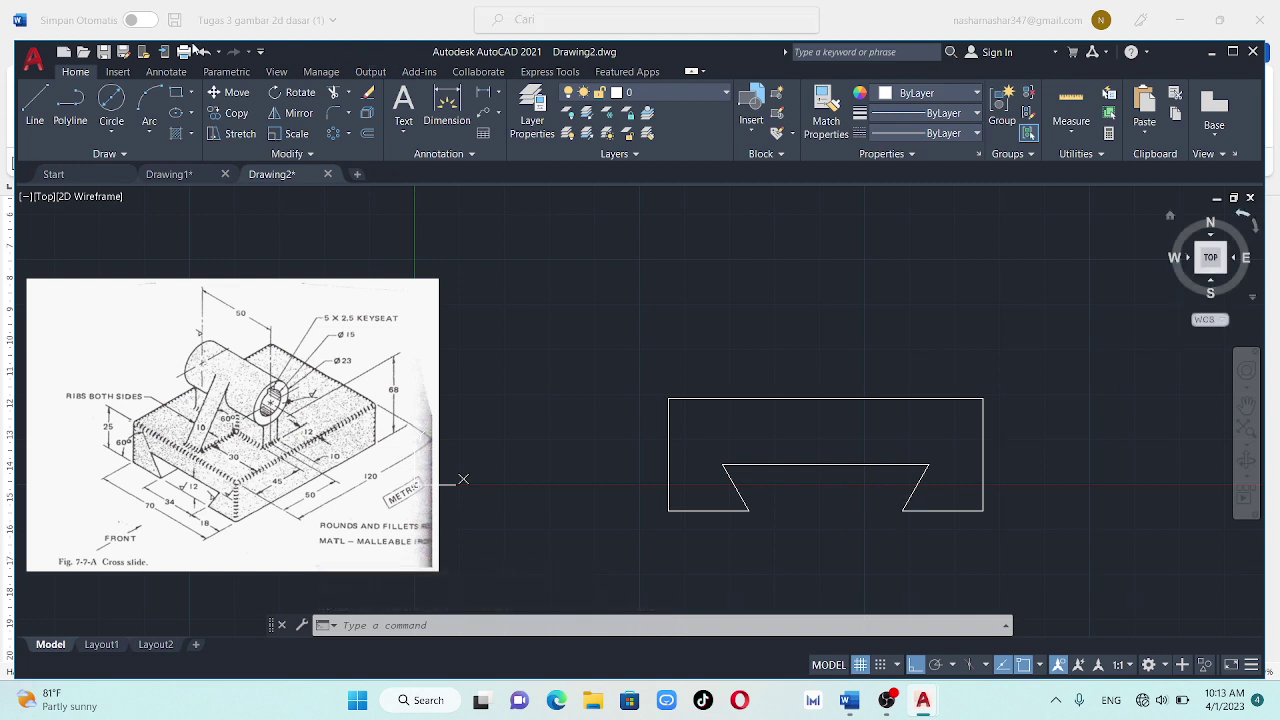
{"action": "left_click", "coordinate": [40, 120]}
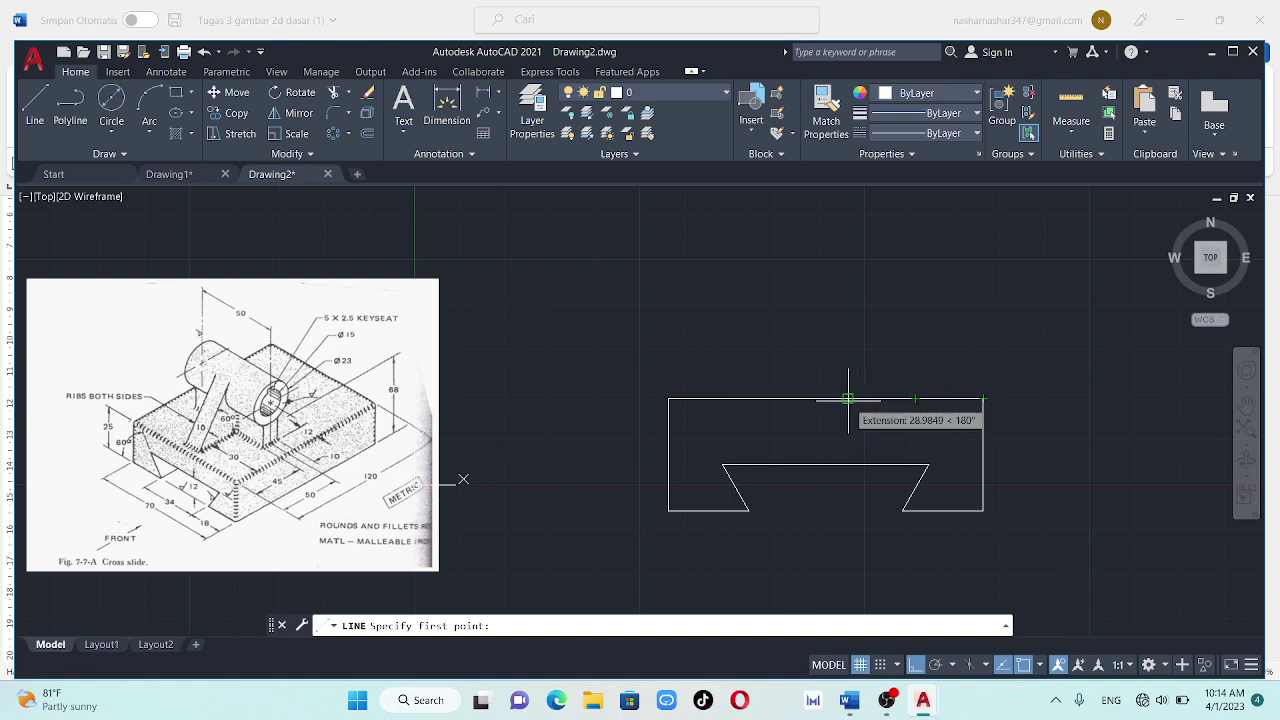
Draw a 68-unit vertical line up from the base's top edge, 30 units left of its top-right corner
{"action": "left_click", "coordinate": [790, 400]}
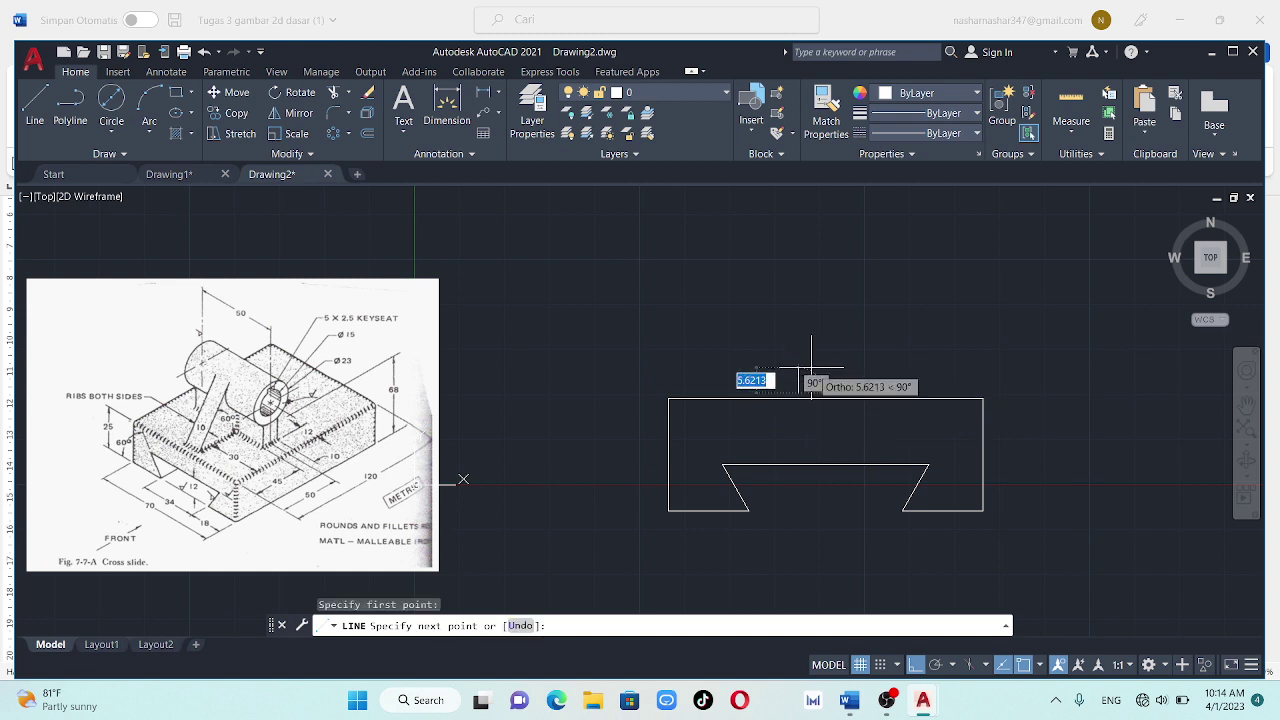
{"action": "key", "text": "Escape"}
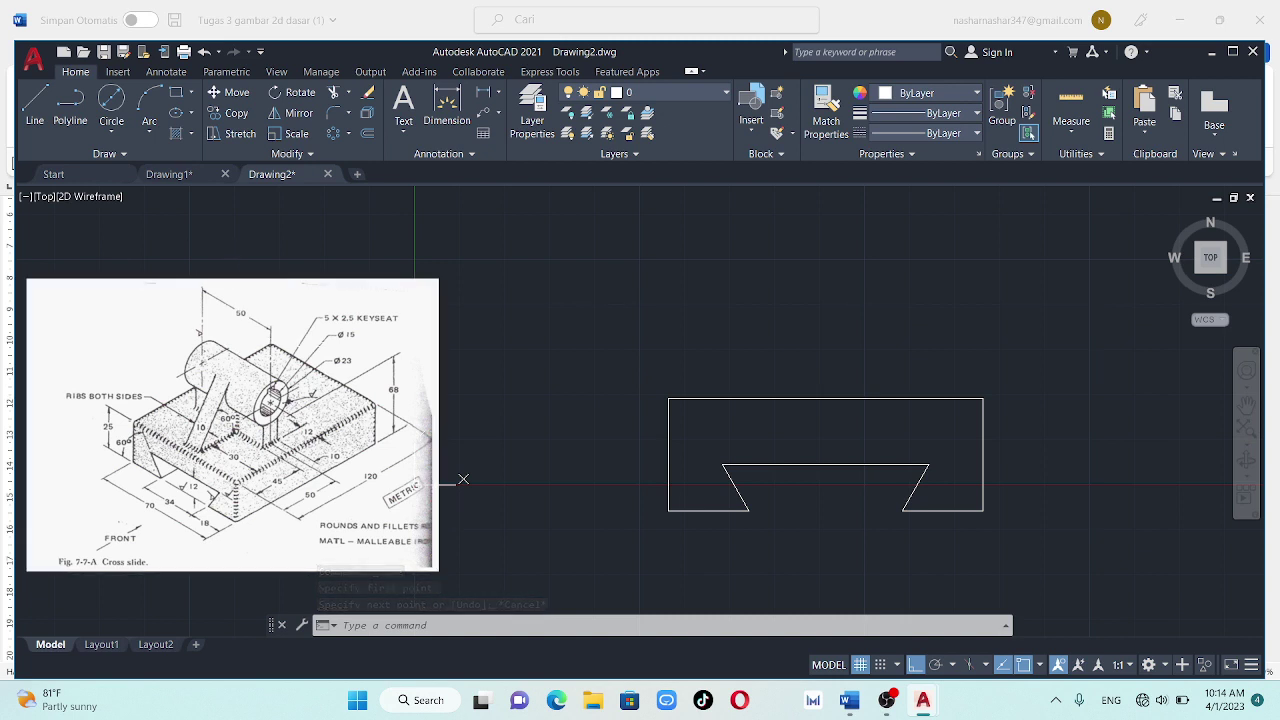
{"action": "left_click", "coordinate": [35, 105]}
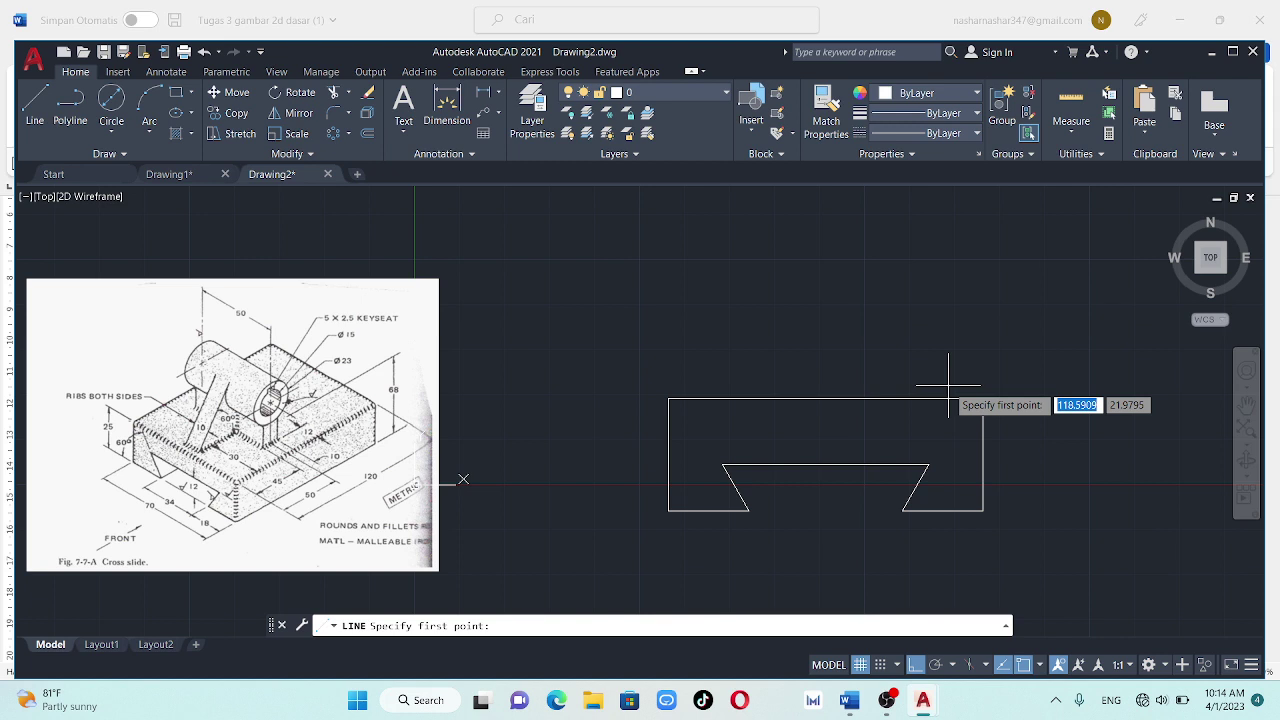
{"action": "left_click", "coordinate": [983, 399]}
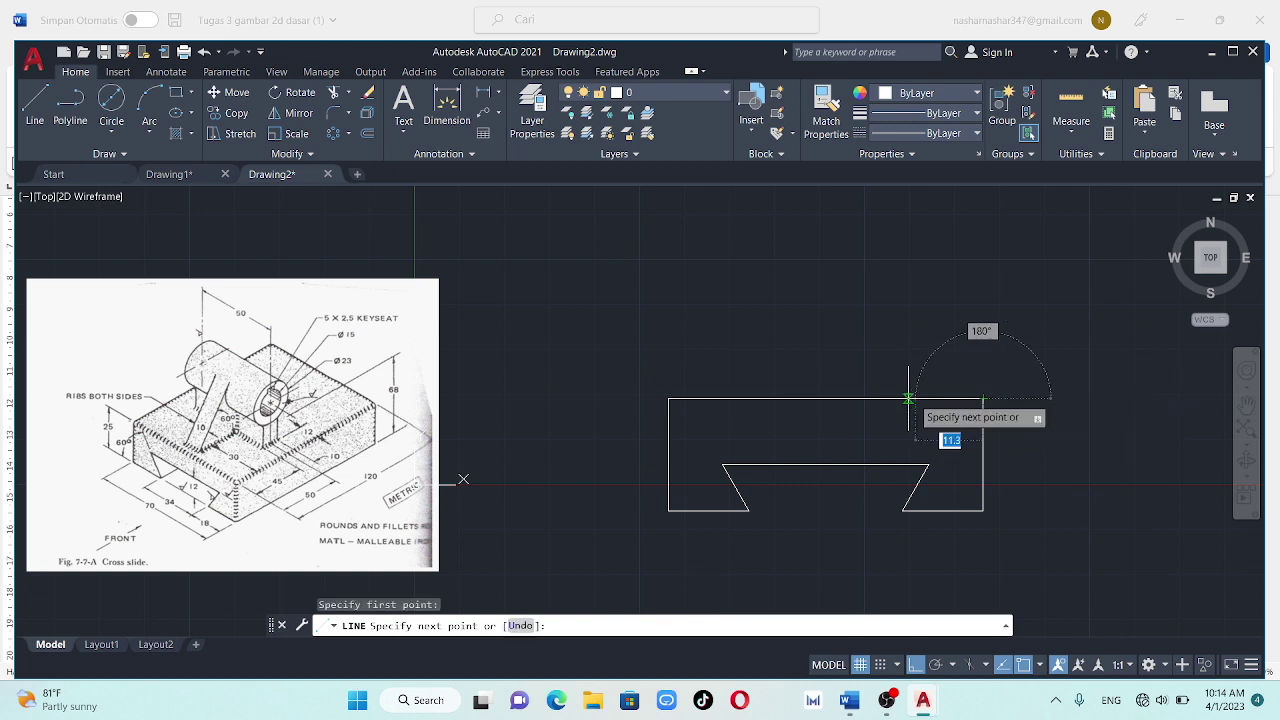
{"action": "type", "text": "30"}
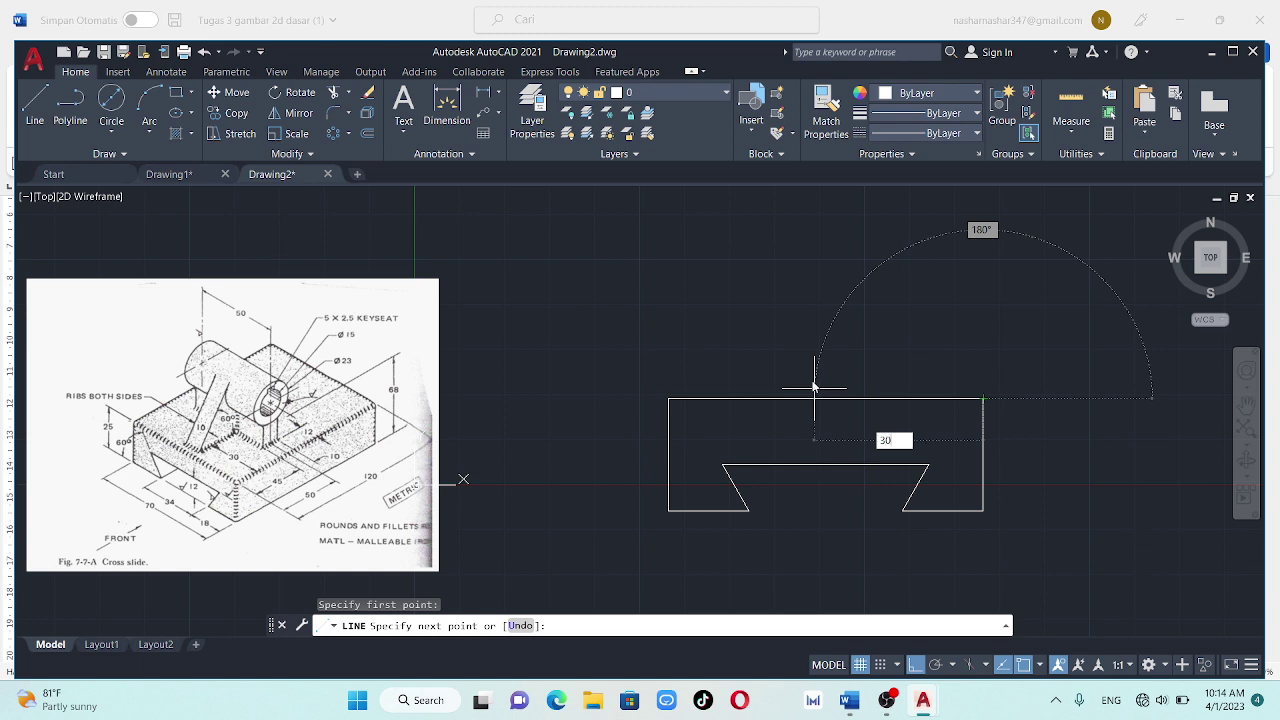
{"action": "key", "text": "Return"}
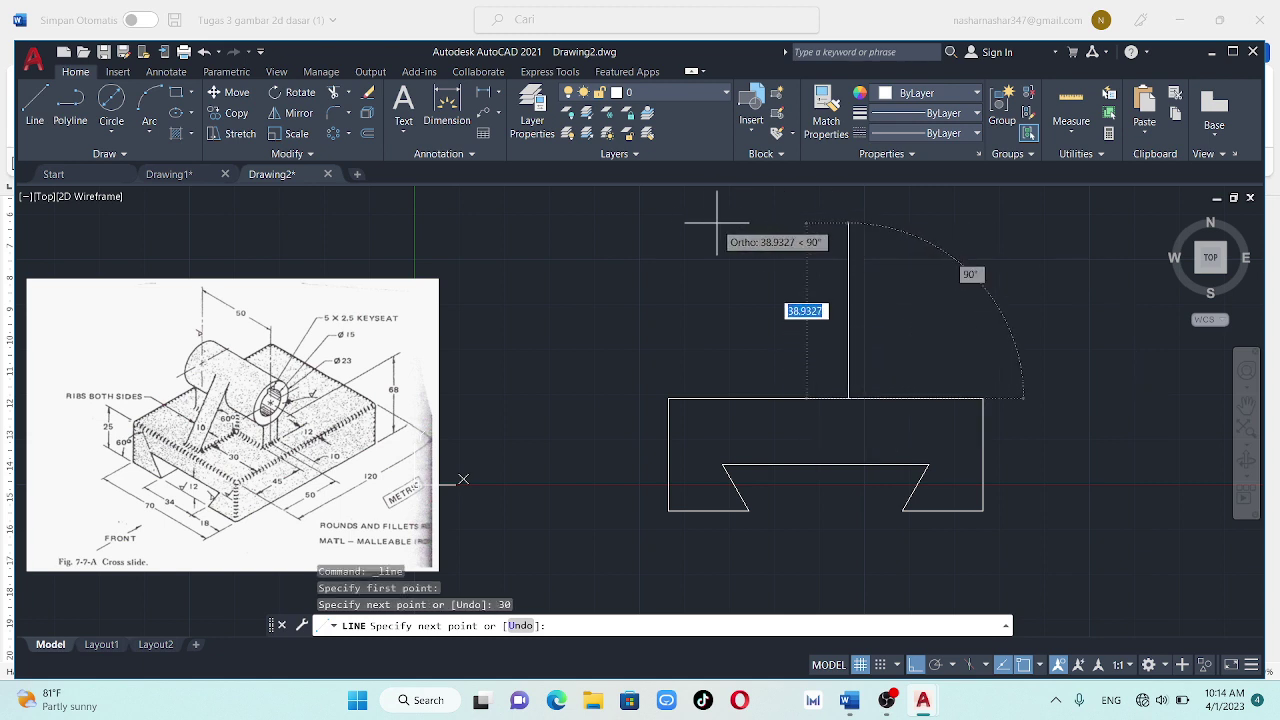
{"action": "type", "text": "68"}
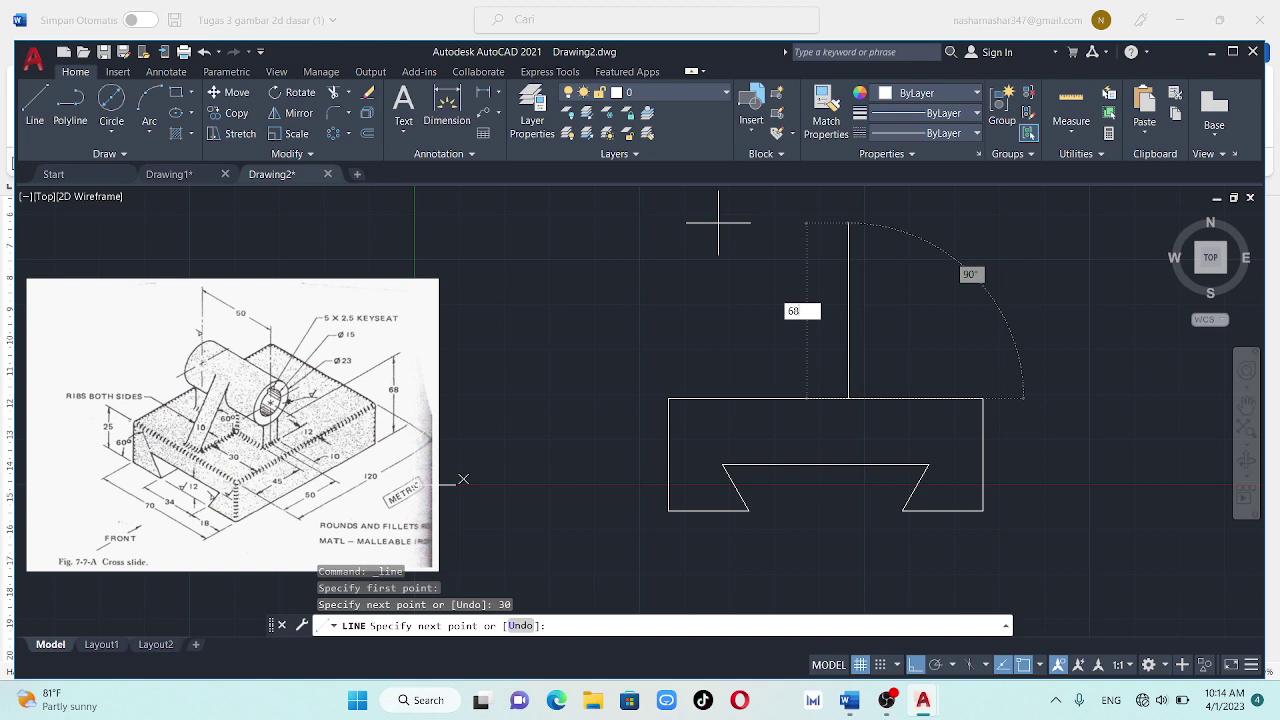
{"action": "key", "text": "Return"}
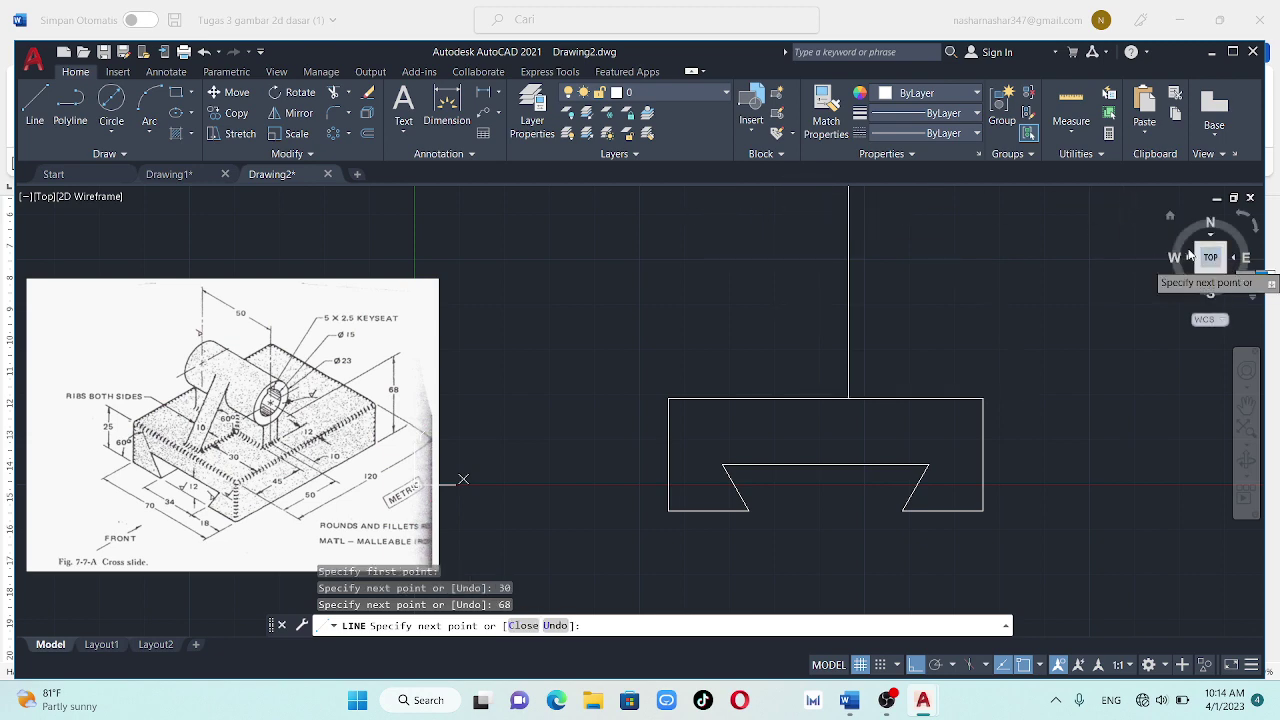
{"action": "left_click", "coordinate": [1210, 258]}
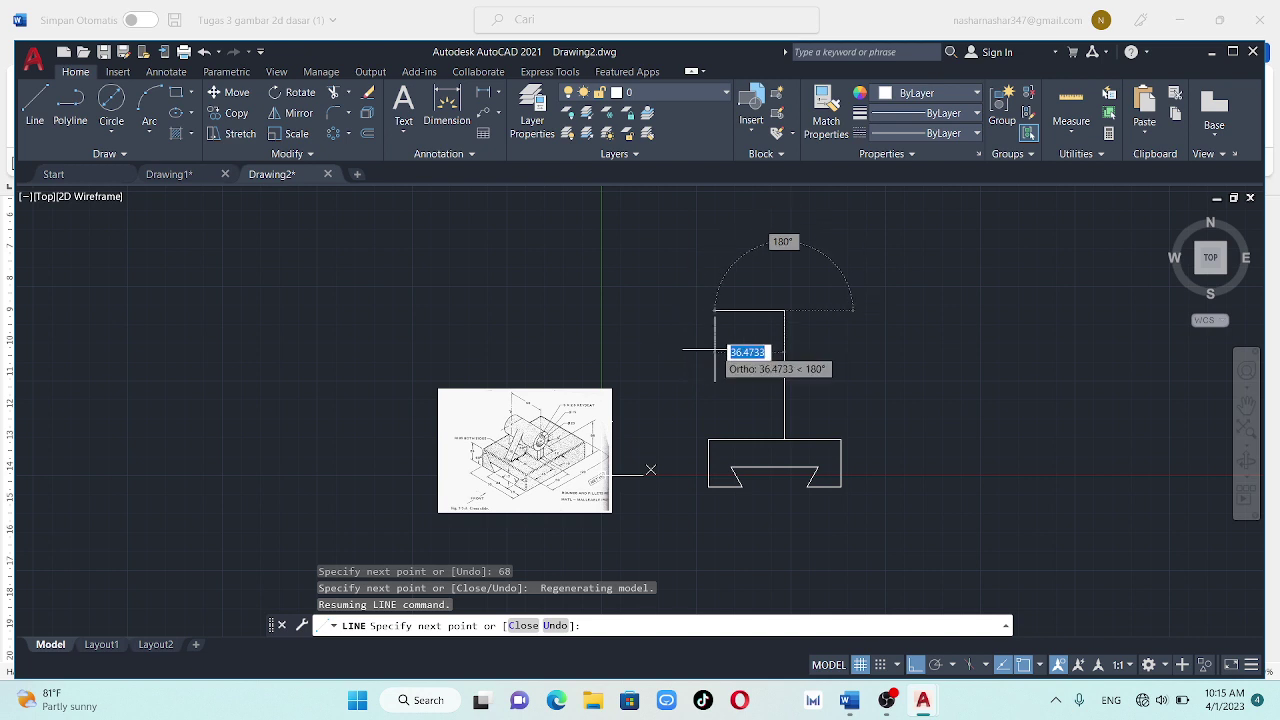
{"action": "scroll", "coordinate": [715, 351], "scroll_direction": "up", "scroll_amount": 2}
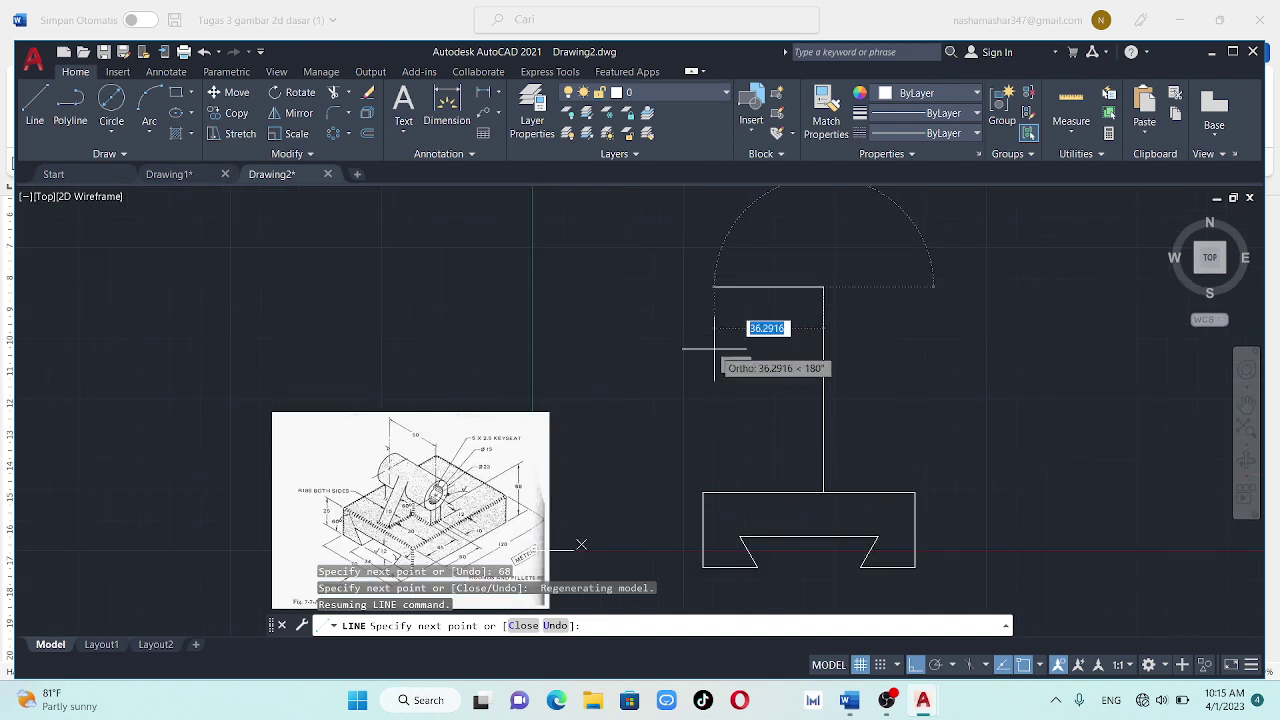
Add a 50-unit top line leftward from the vertical line, then delete it
{"action": "type", "text": "50"}
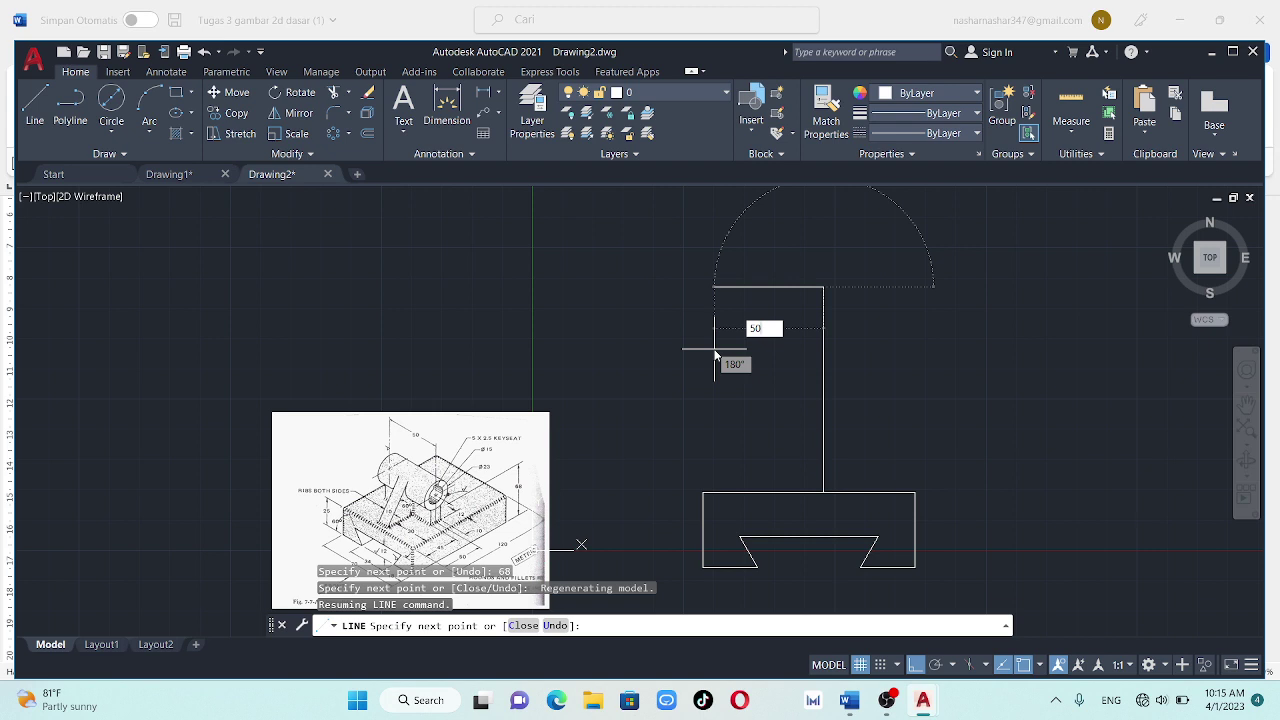
{"action": "key", "text": "Return"}
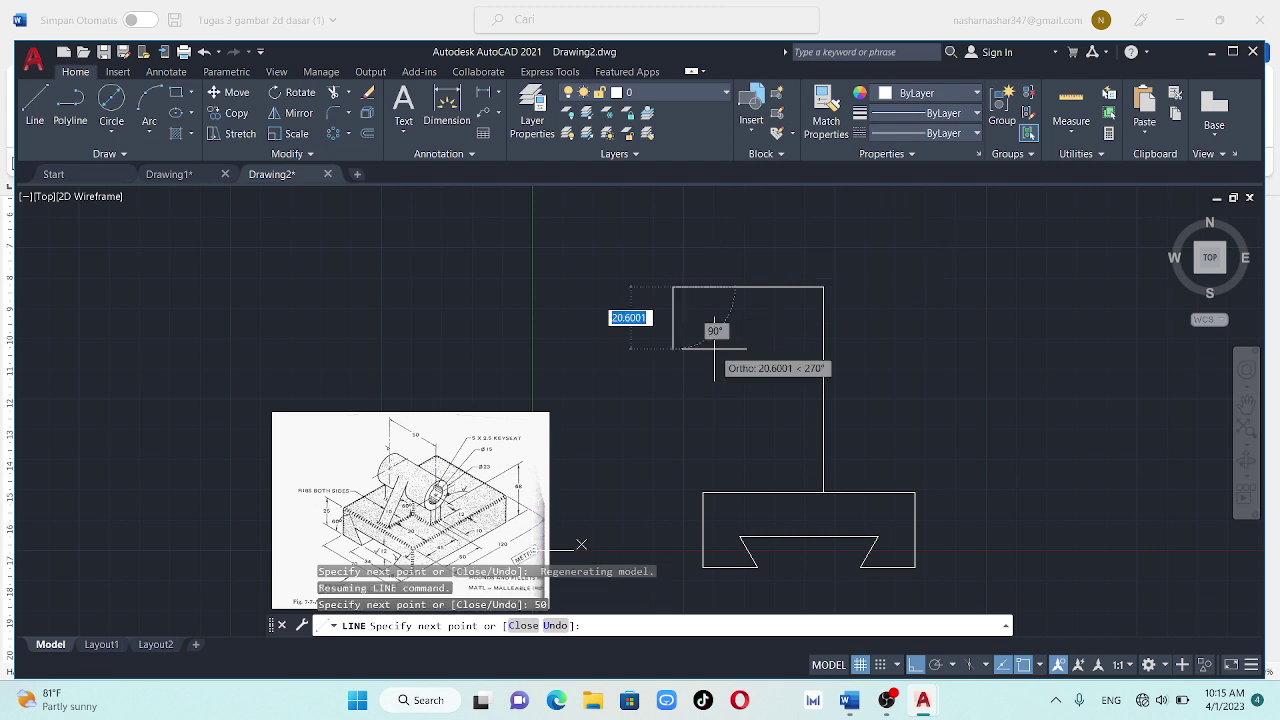
{"action": "key", "text": "Escape"}
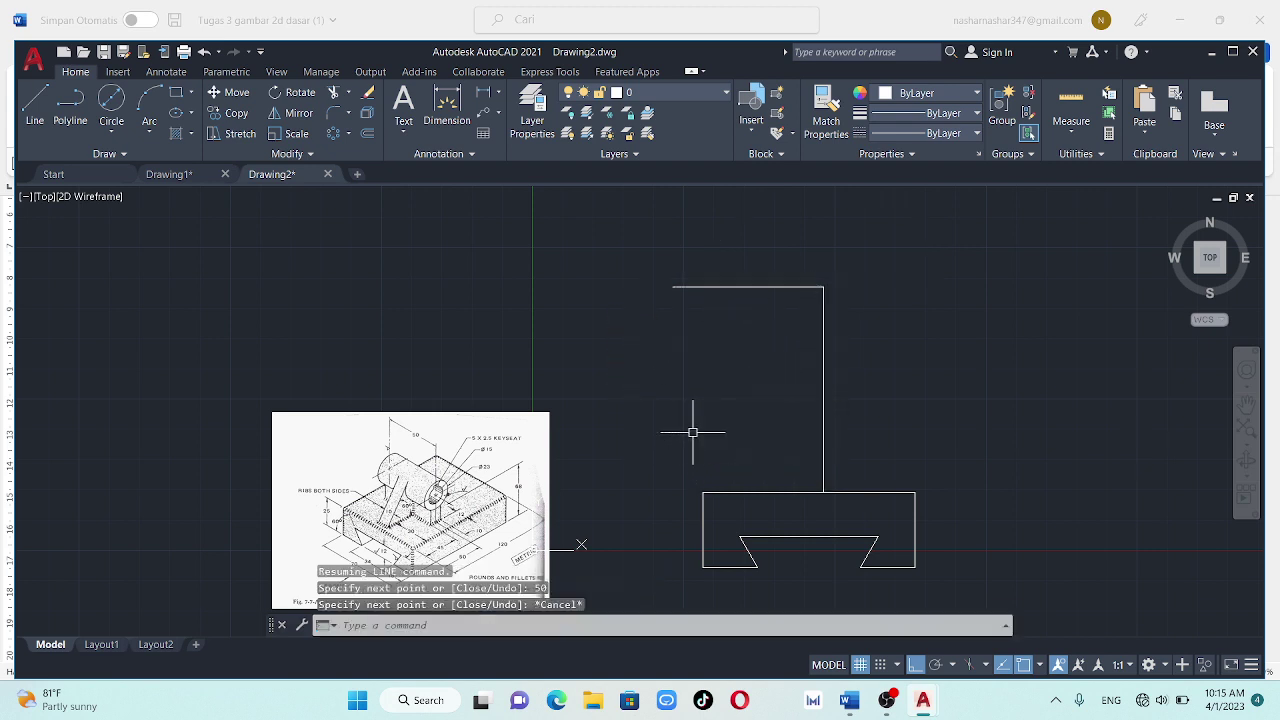
{"action": "left_click", "coordinate": [747, 288]}
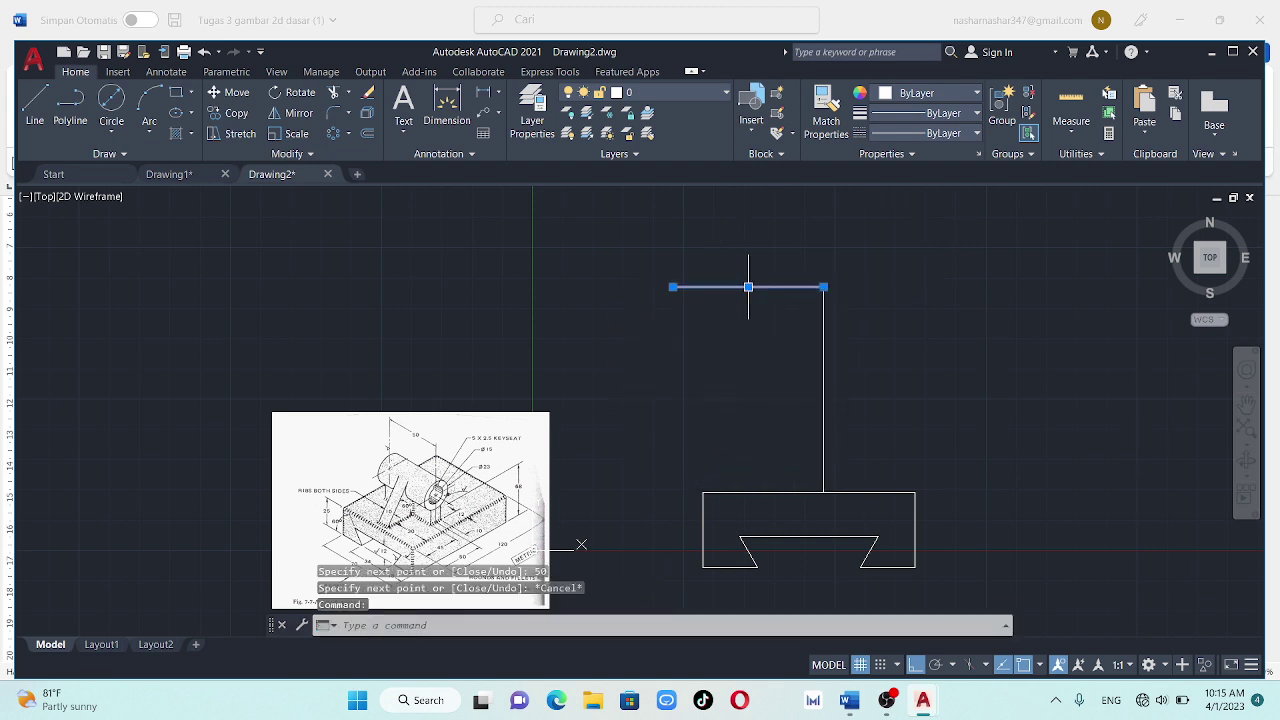
{"action": "key", "text": "Delete"}
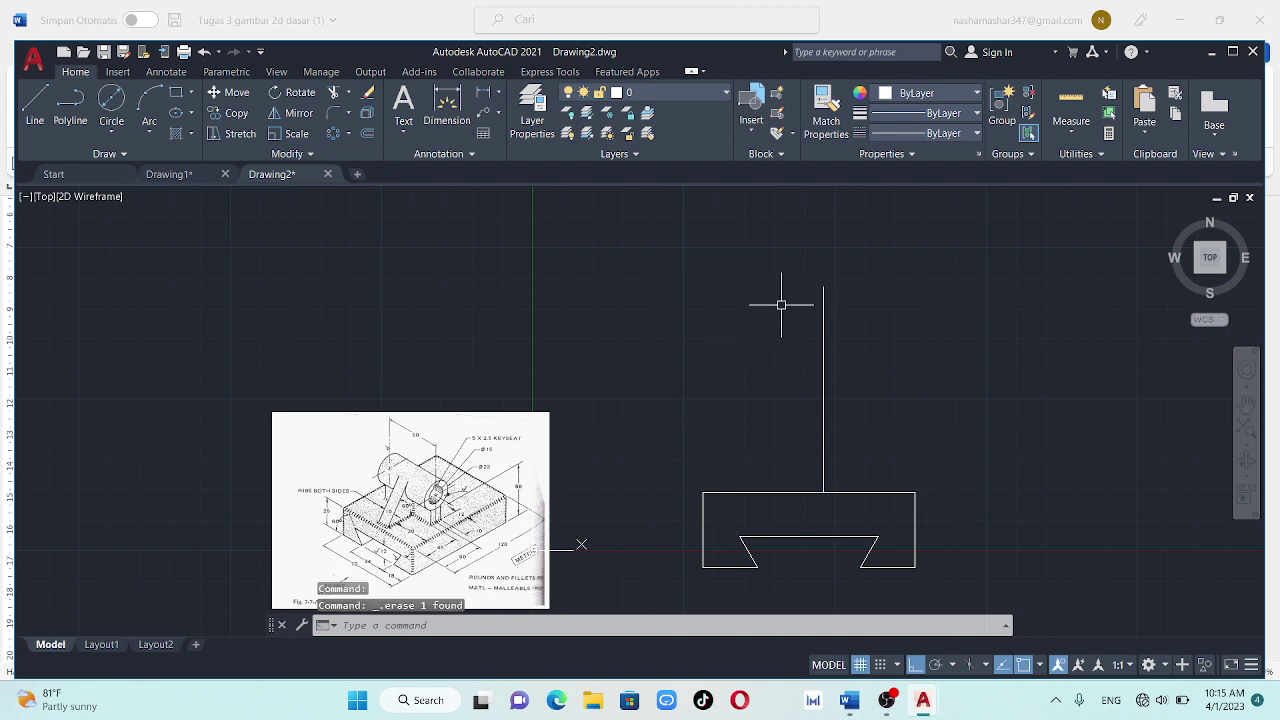
{"action": "key", "text": "Return"}
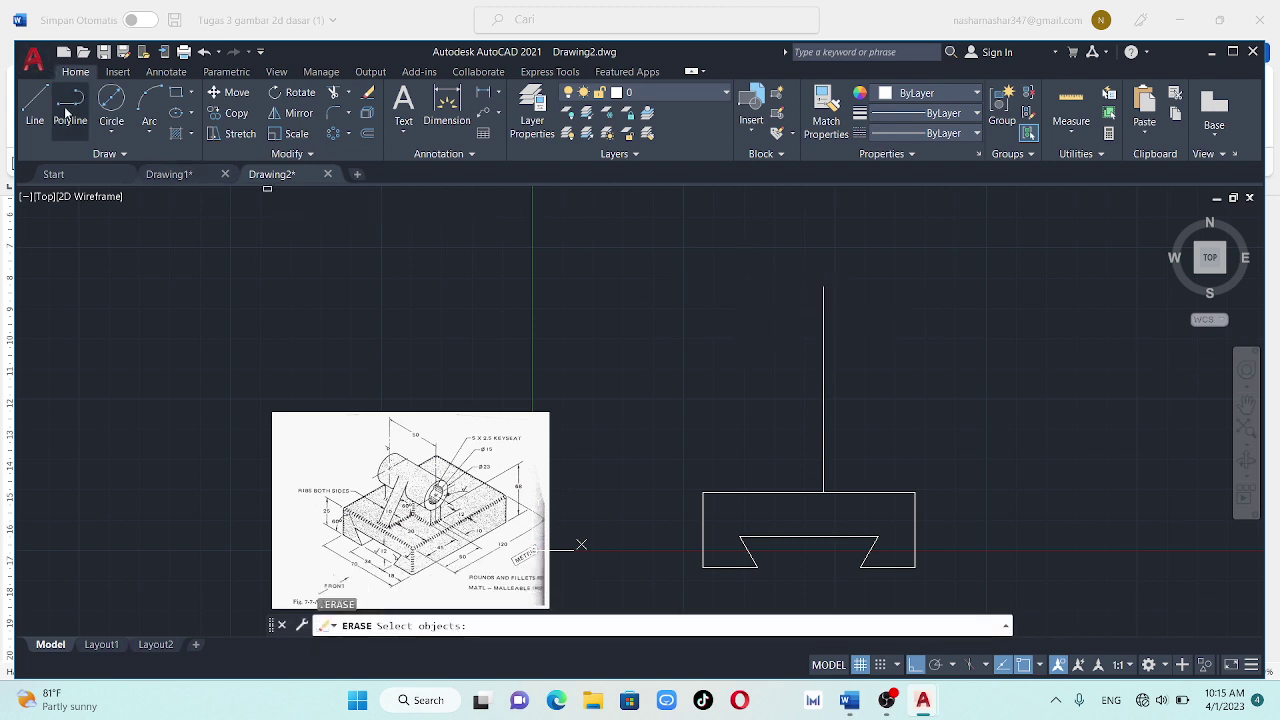
Erase the 68-unit vertical line above the base
{"action": "left_click", "coordinate": [38, 102]}
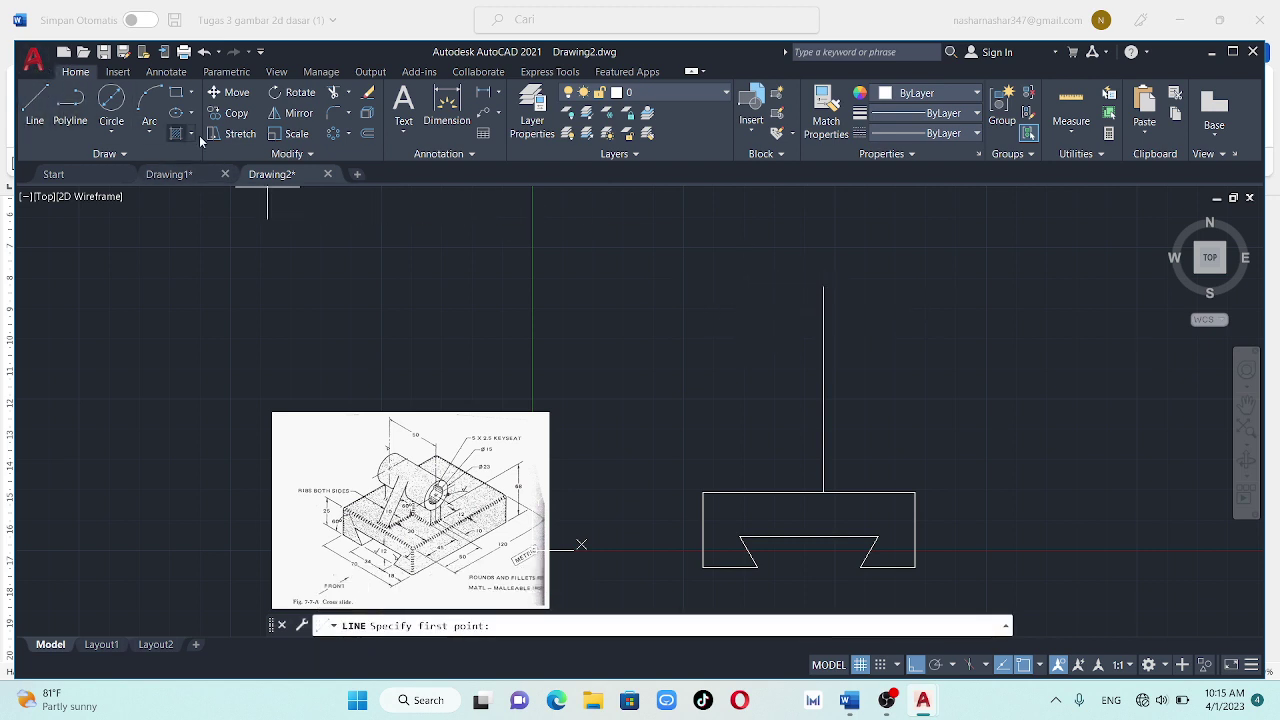
{"action": "left_click", "coordinate": [823, 291]}
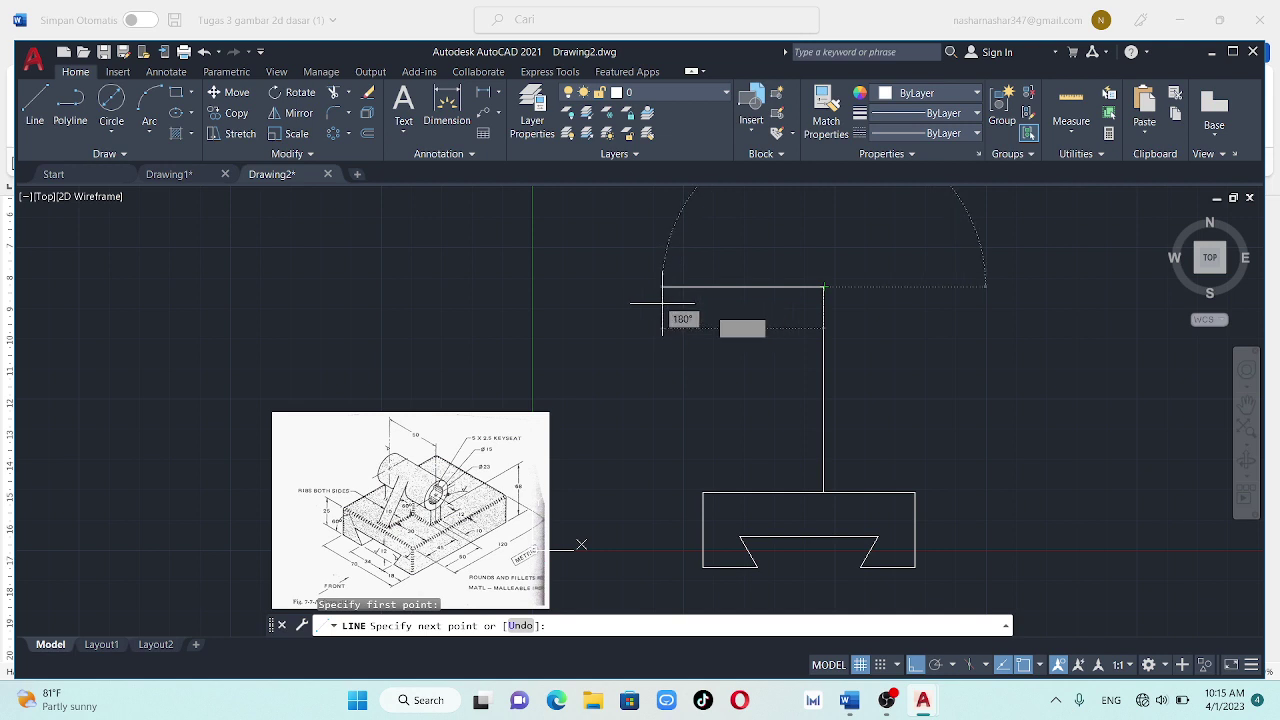
{"action": "key", "text": "Escape"}
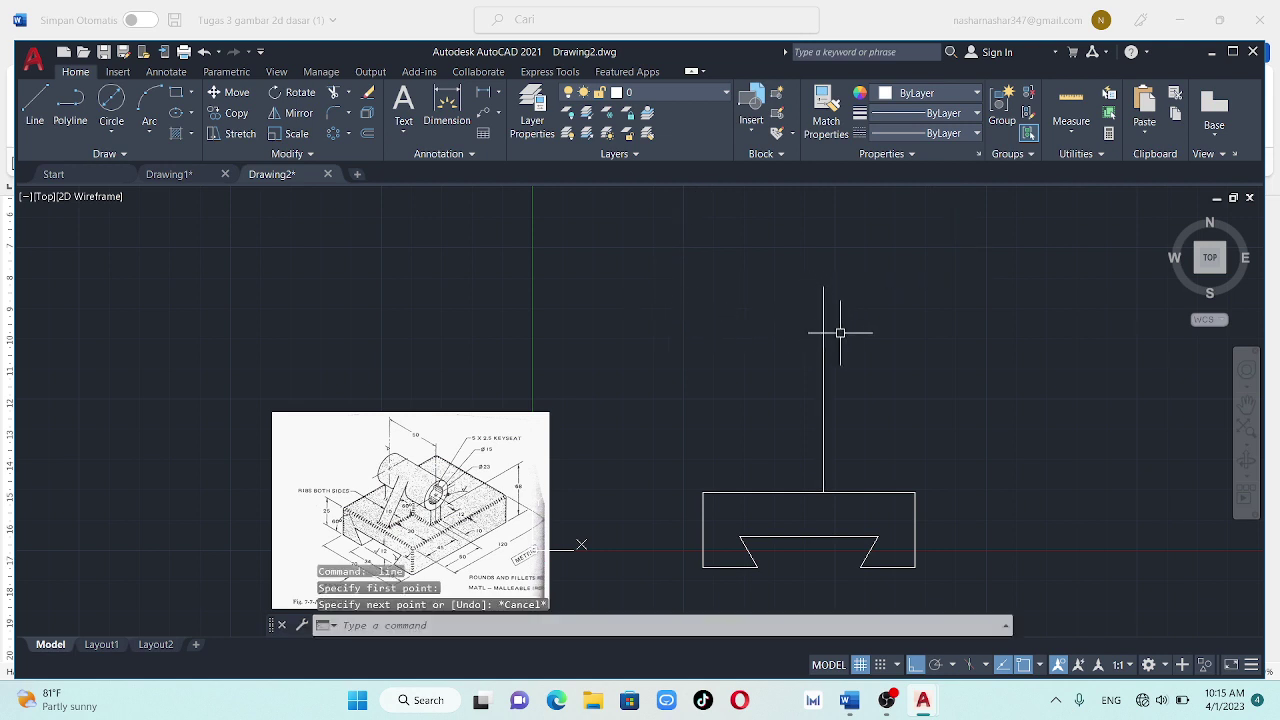
{"action": "left_click", "coordinate": [824, 349]}
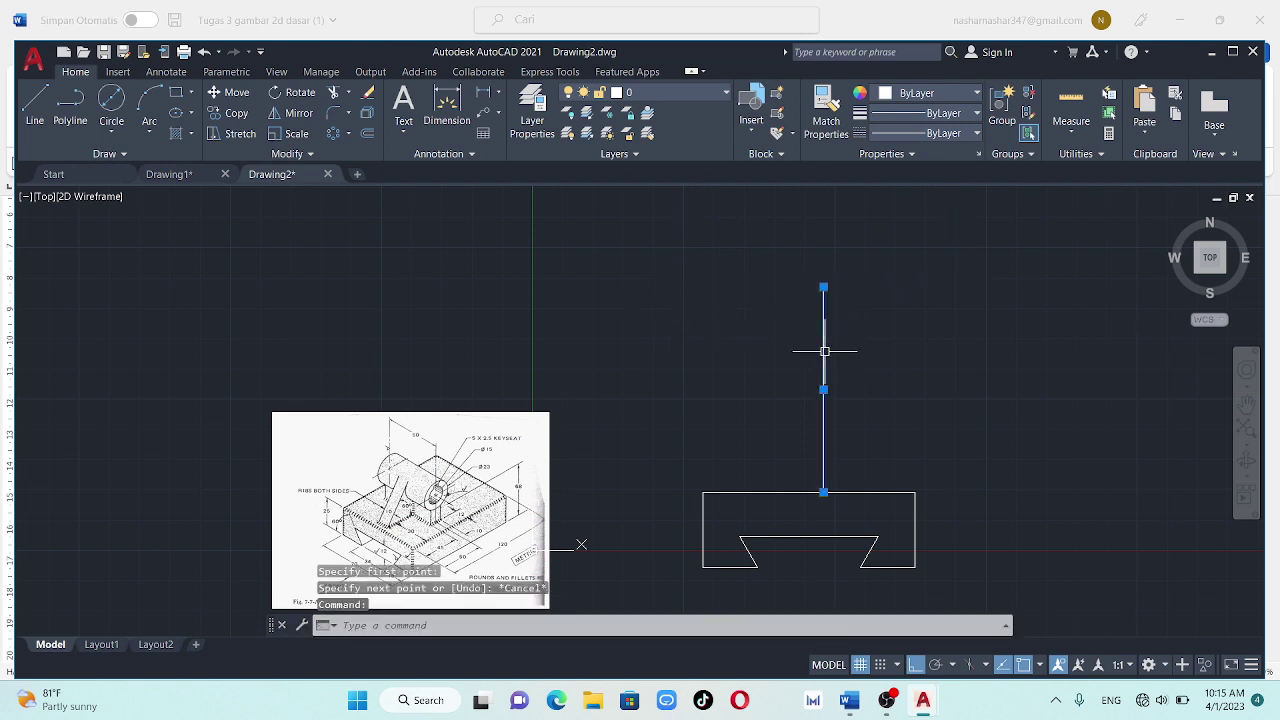
{"action": "key", "text": "Delete"}
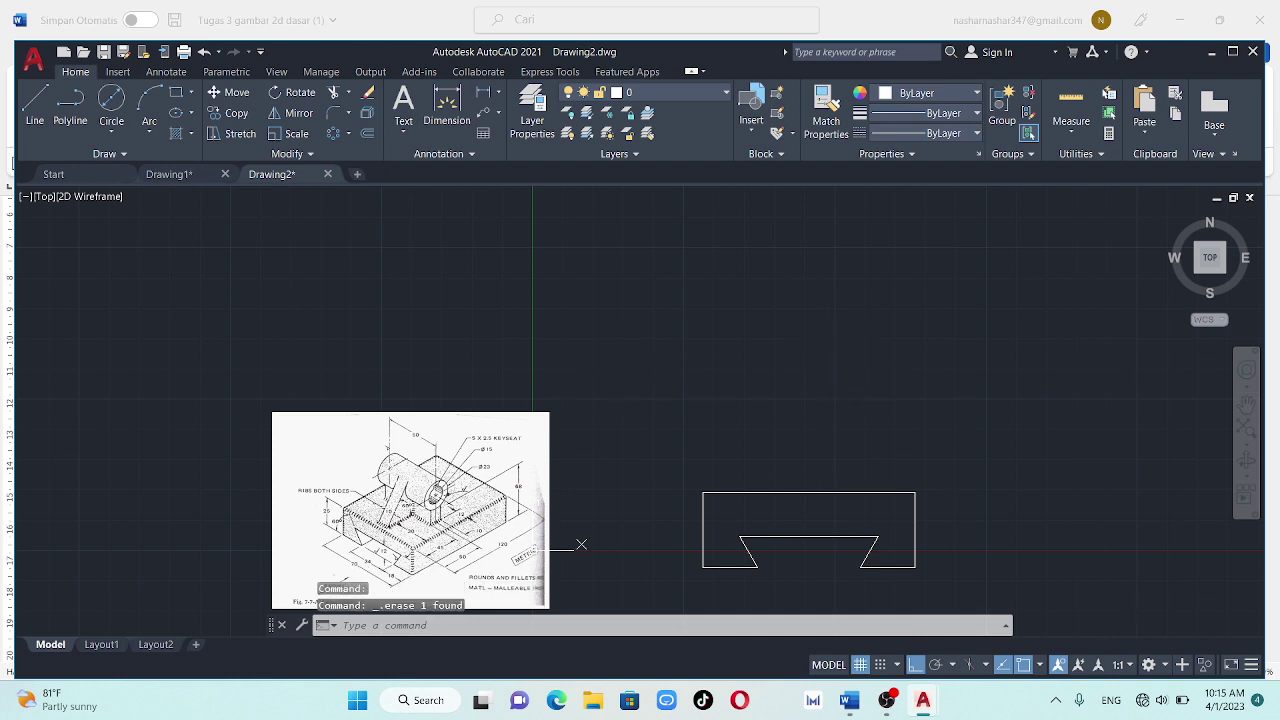
{"action": "left_click", "coordinate": [34, 105]}
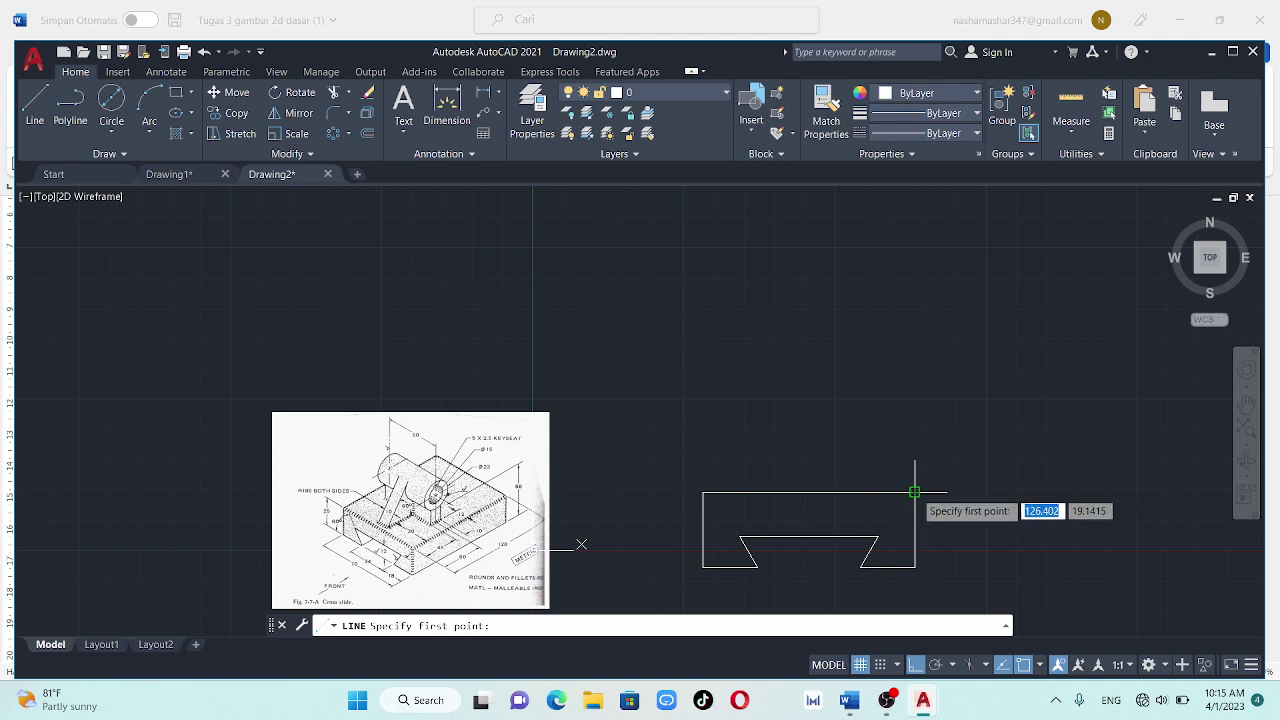
{"action": "left_click", "coordinate": [914, 492]}
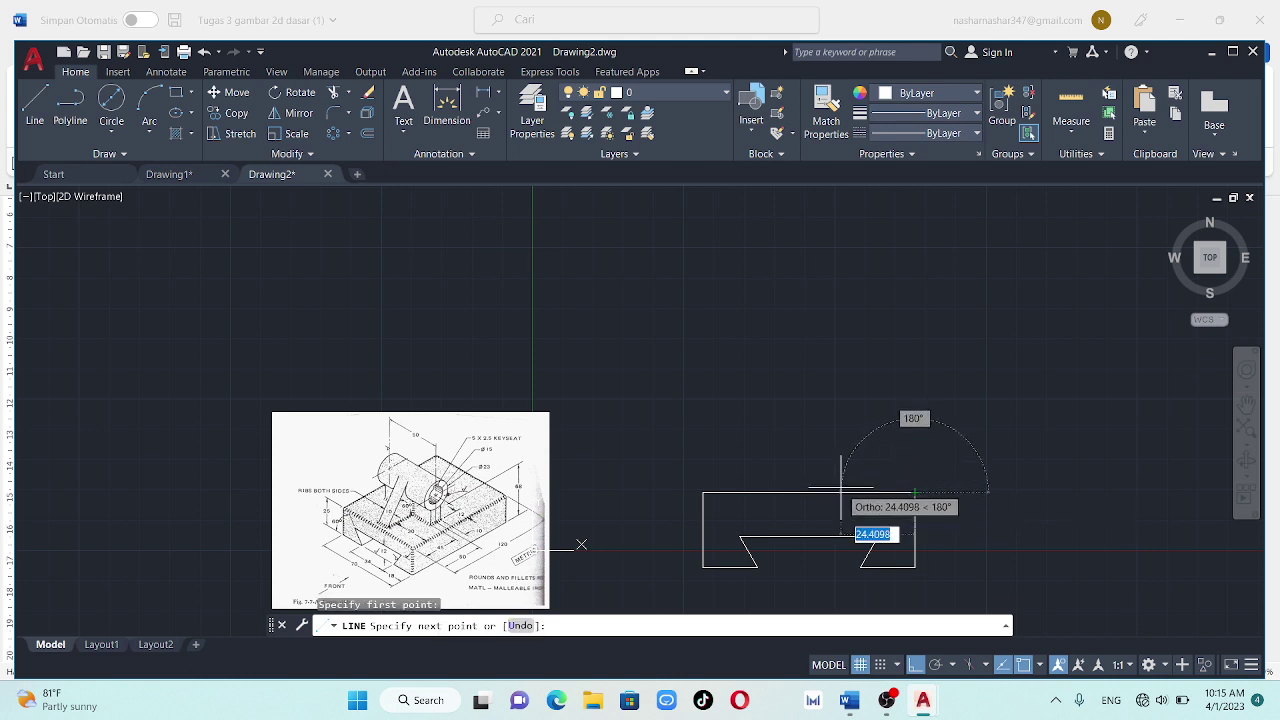
{"action": "type", "text": "3"}
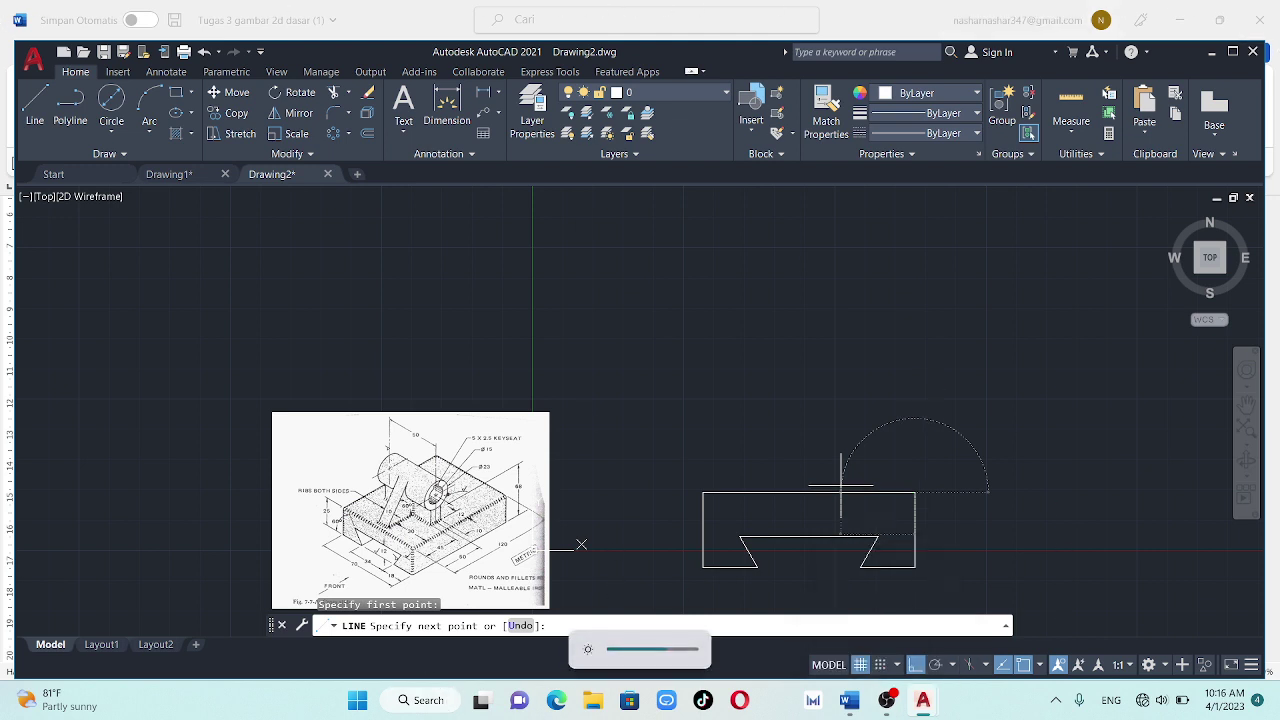
{"action": "key", "text": "Escape"}
{"action": "key", "text": "Escape"}
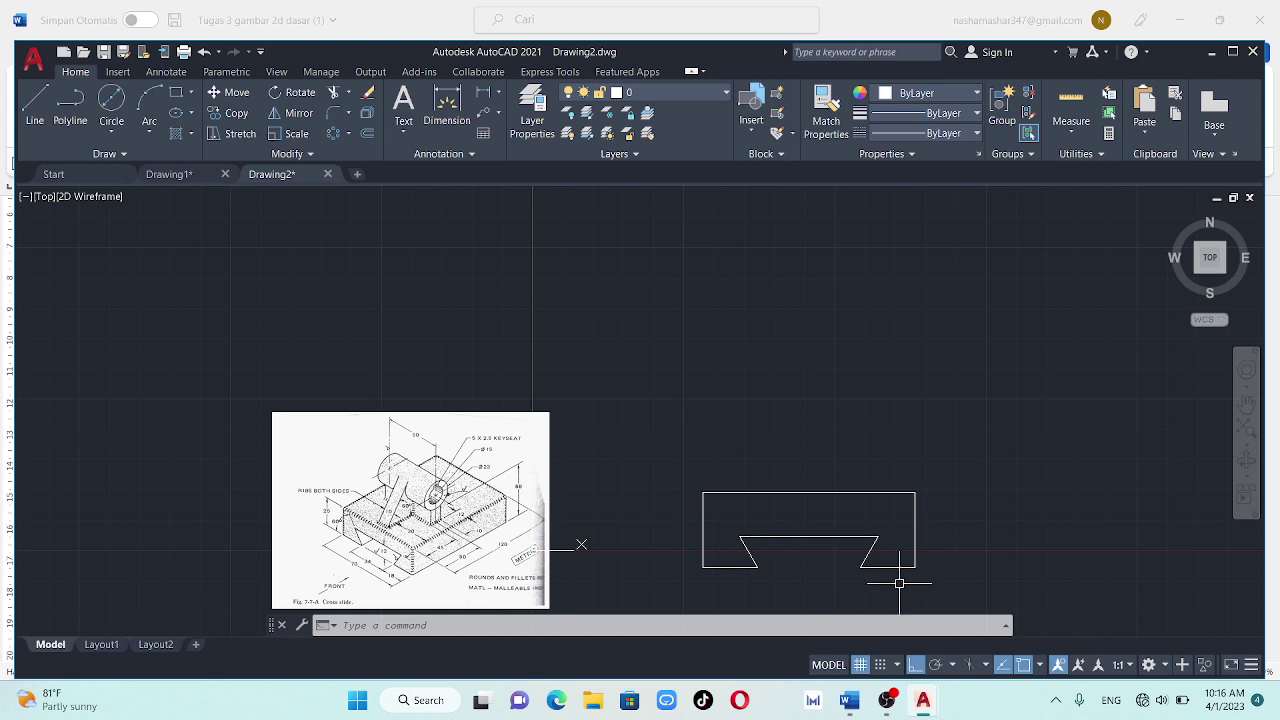
{"action": "left_click", "coordinate": [35, 105]}
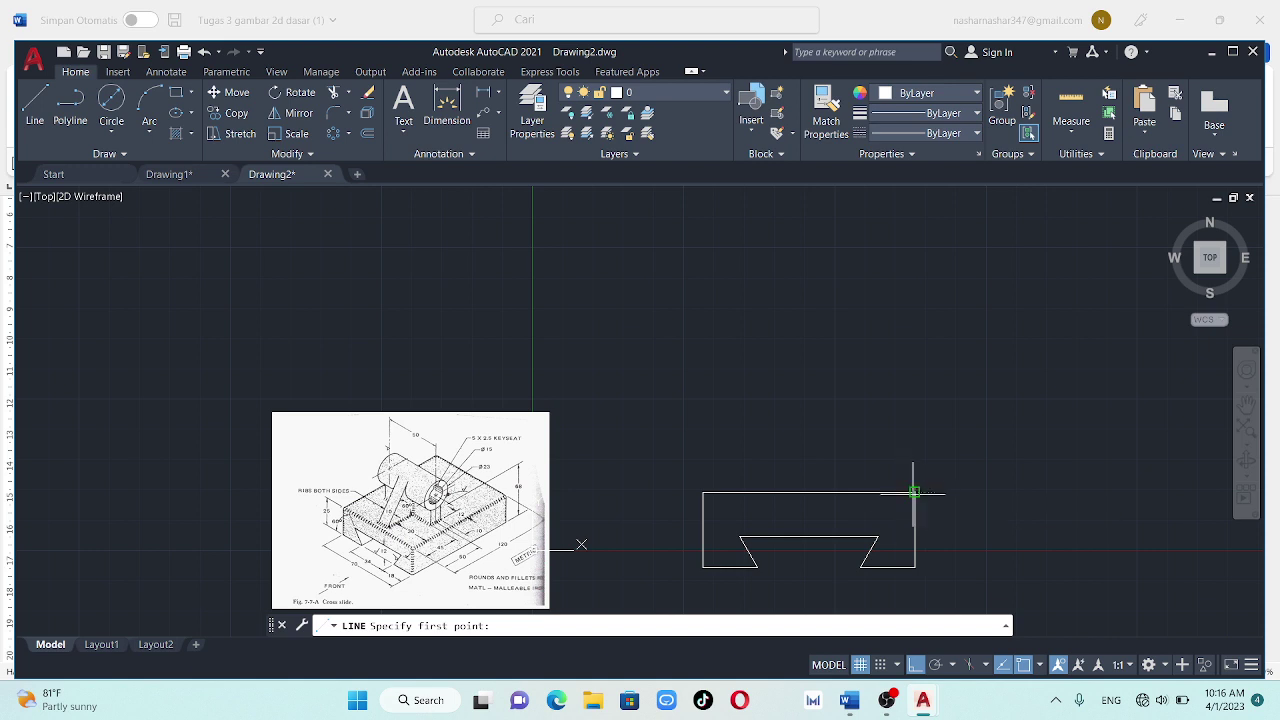
{"action": "left_click", "coordinate": [913, 492]}
{"action": "type", "text": "30"}
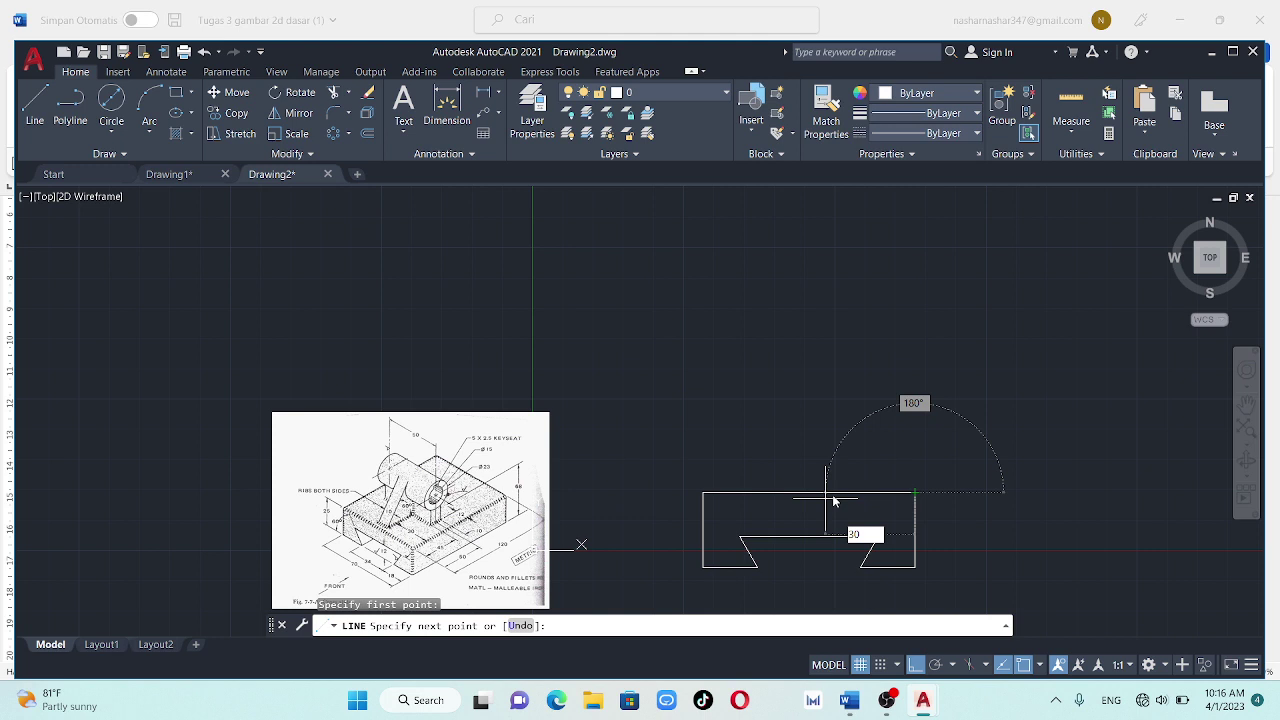
{"action": "key", "text": "Return"}
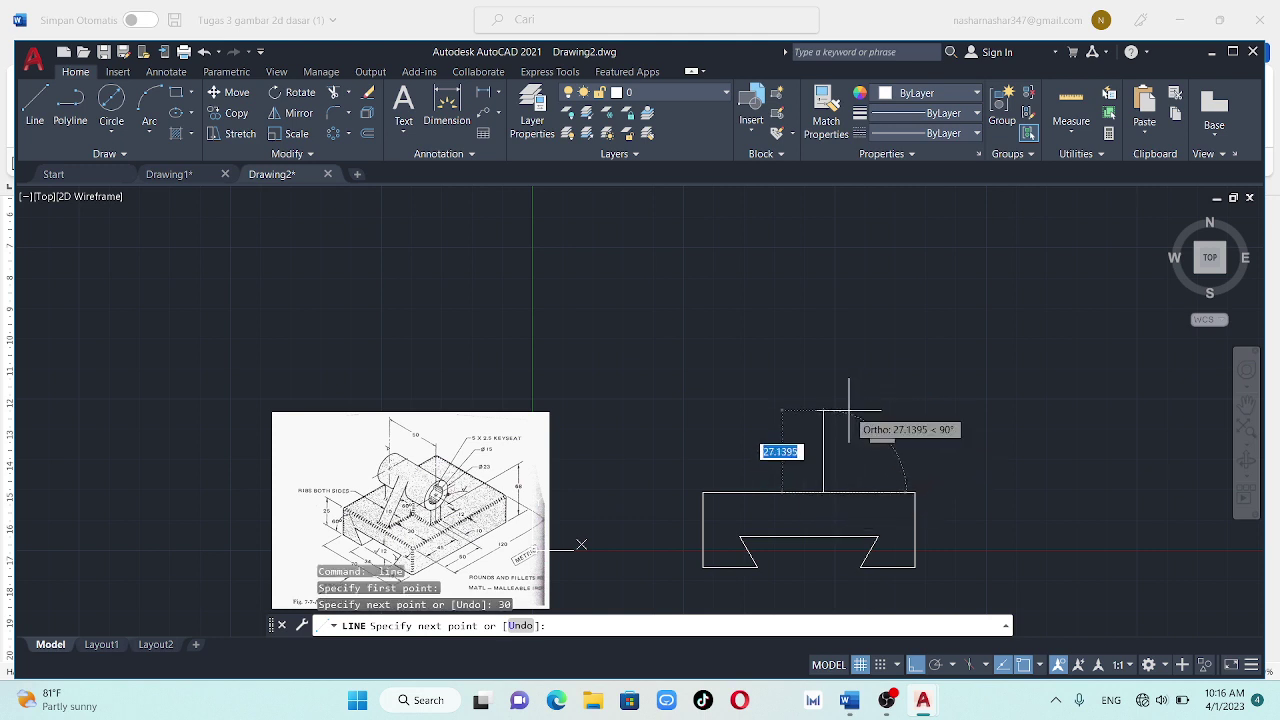
{"action": "key", "text": "Escape"}
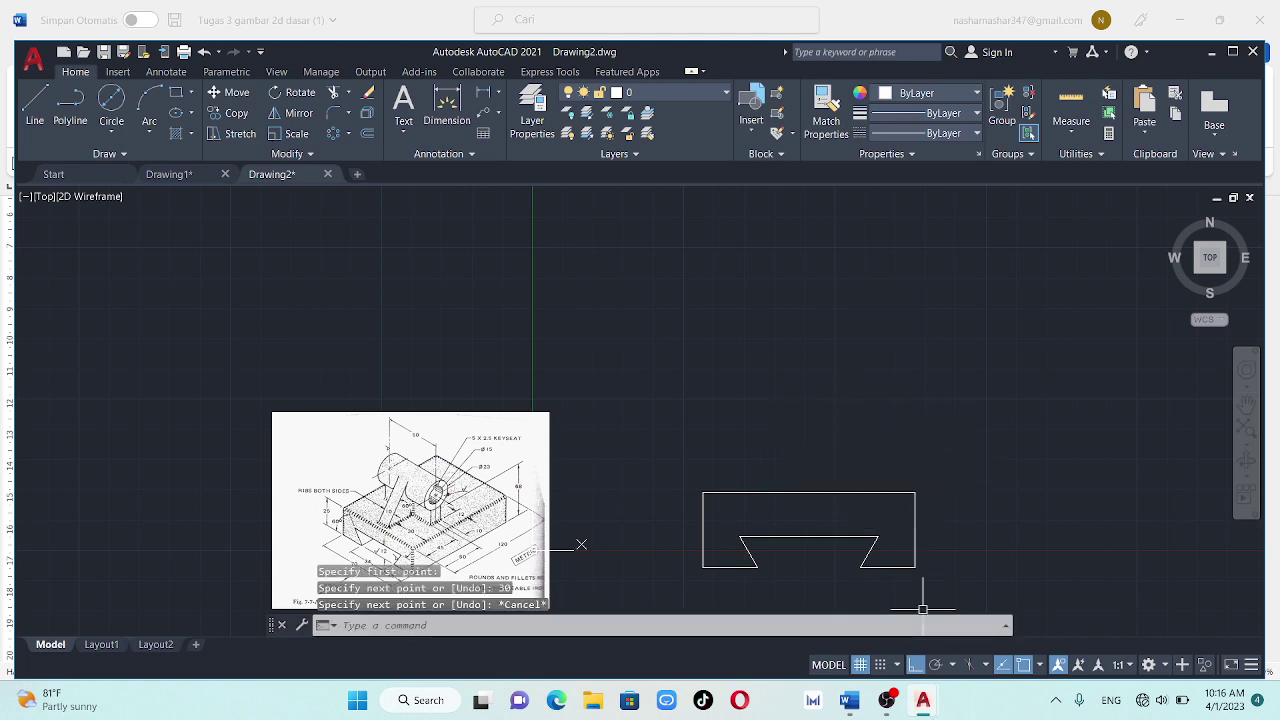
{"action": "left_click", "coordinate": [888, 650]}
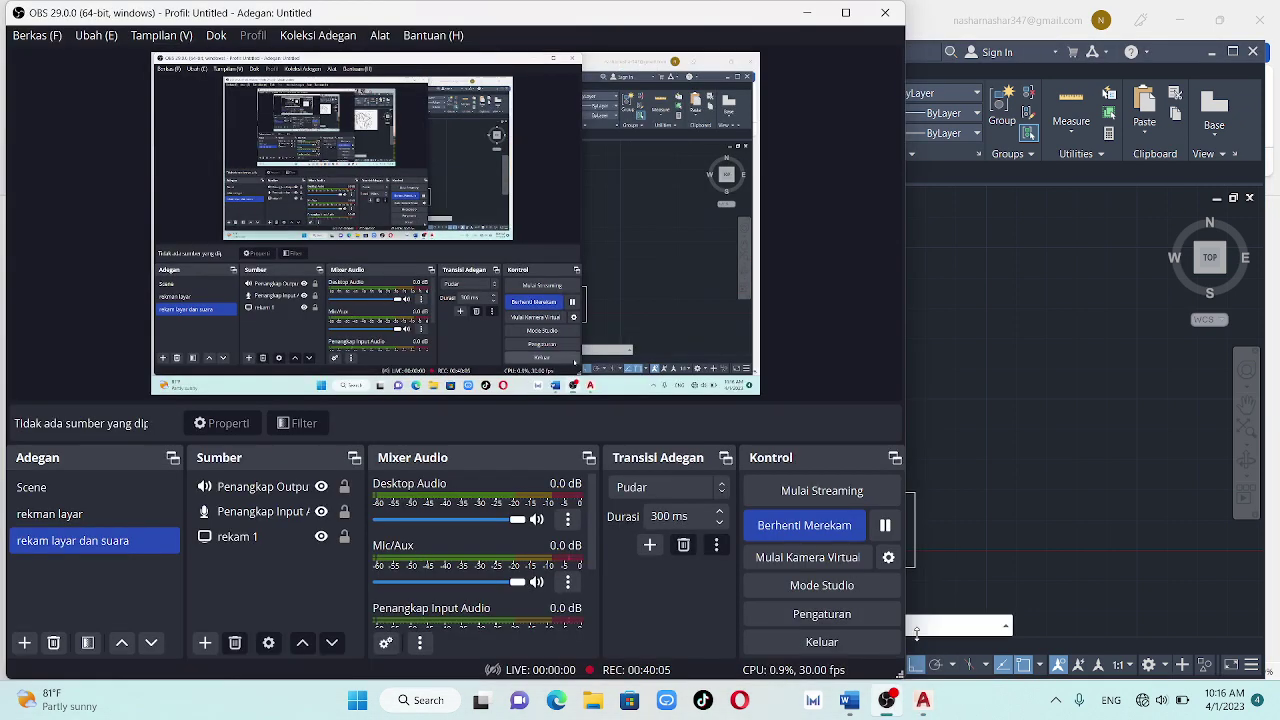
{"action": "mouse_move", "coordinate": [923, 700]}
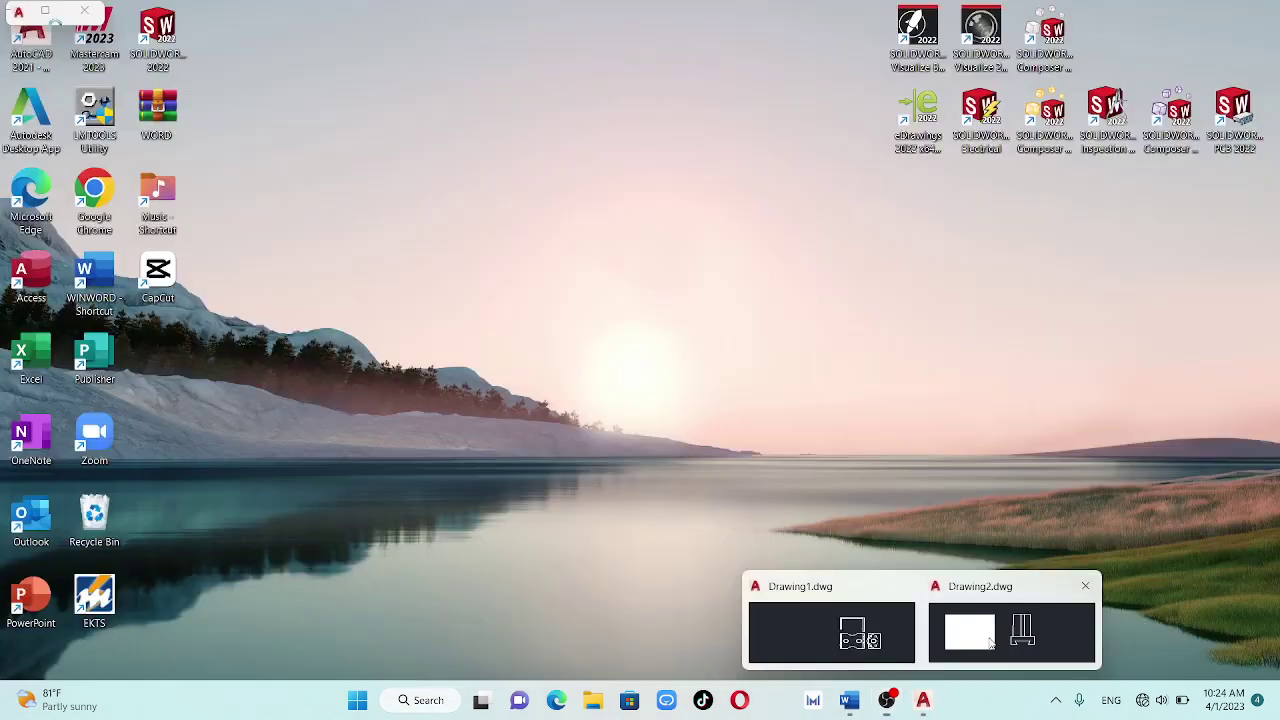
{"action": "left_click", "coordinate": [962, 662]}
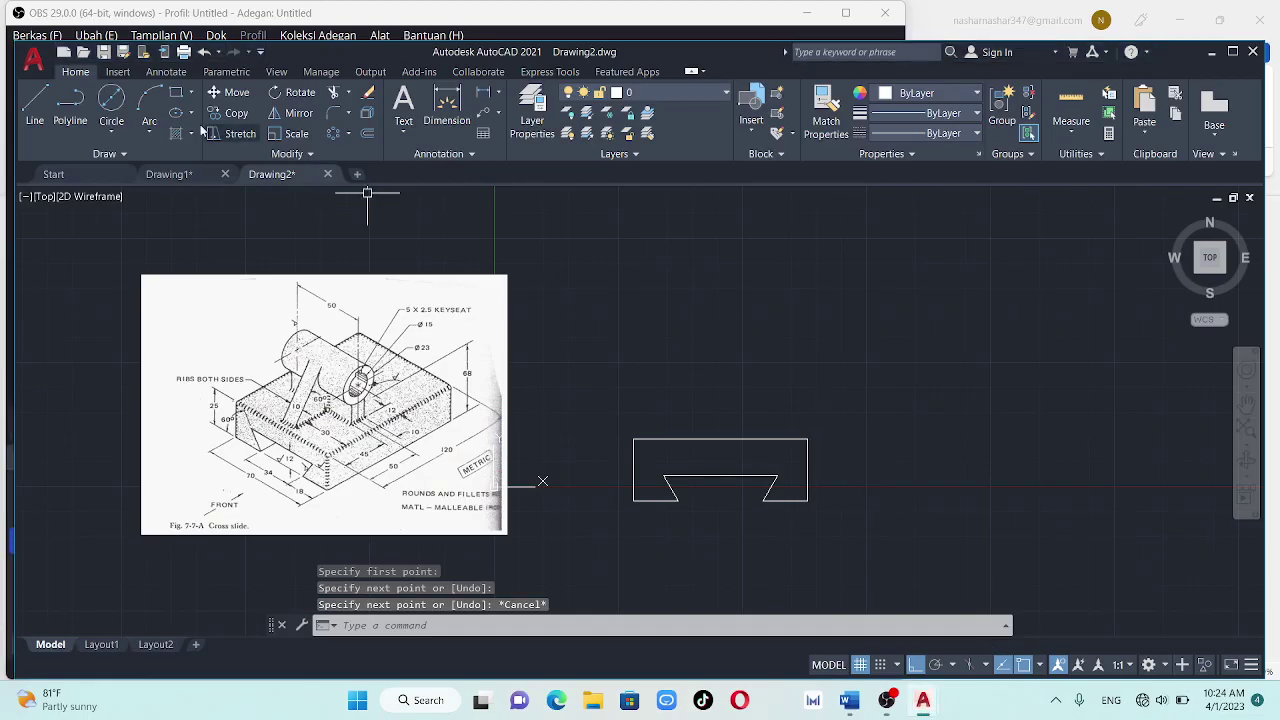
Draw the first upright outline: 30 left of the corner, 68 up, 10 left, back down to the base
{"action": "left_click", "coordinate": [42, 104]}
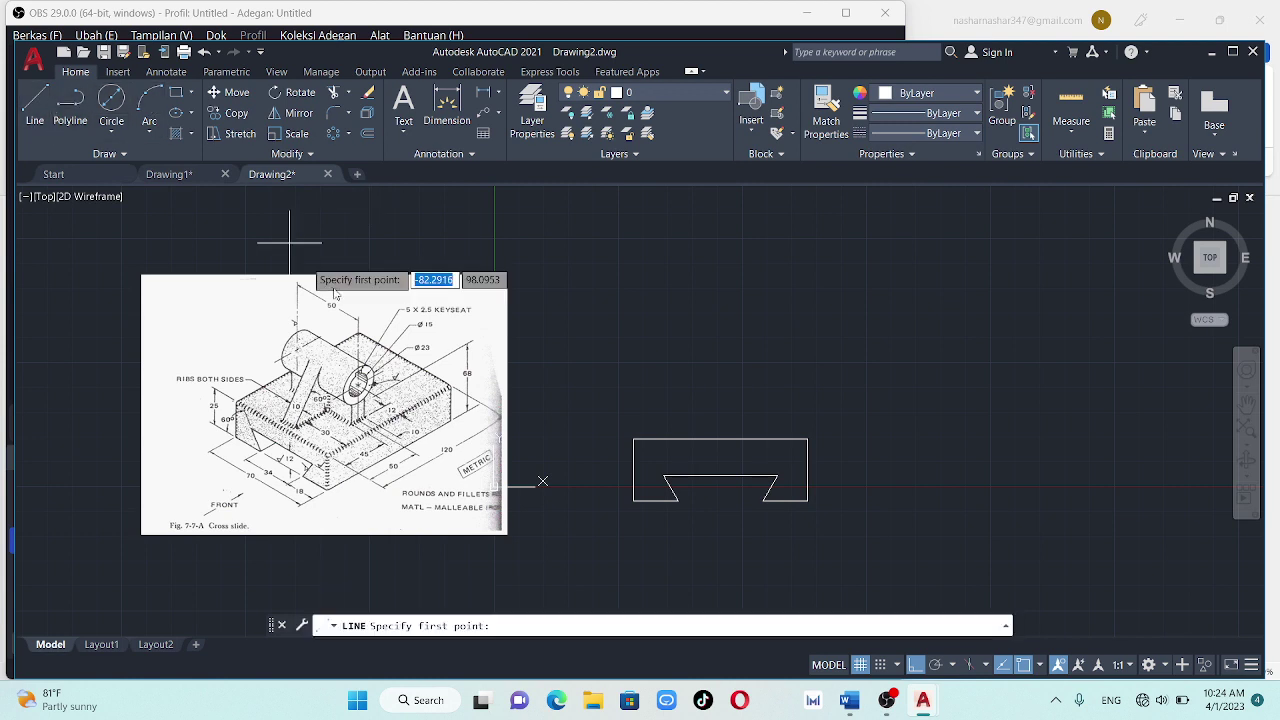
{"action": "left_click", "coordinate": [807, 438]}
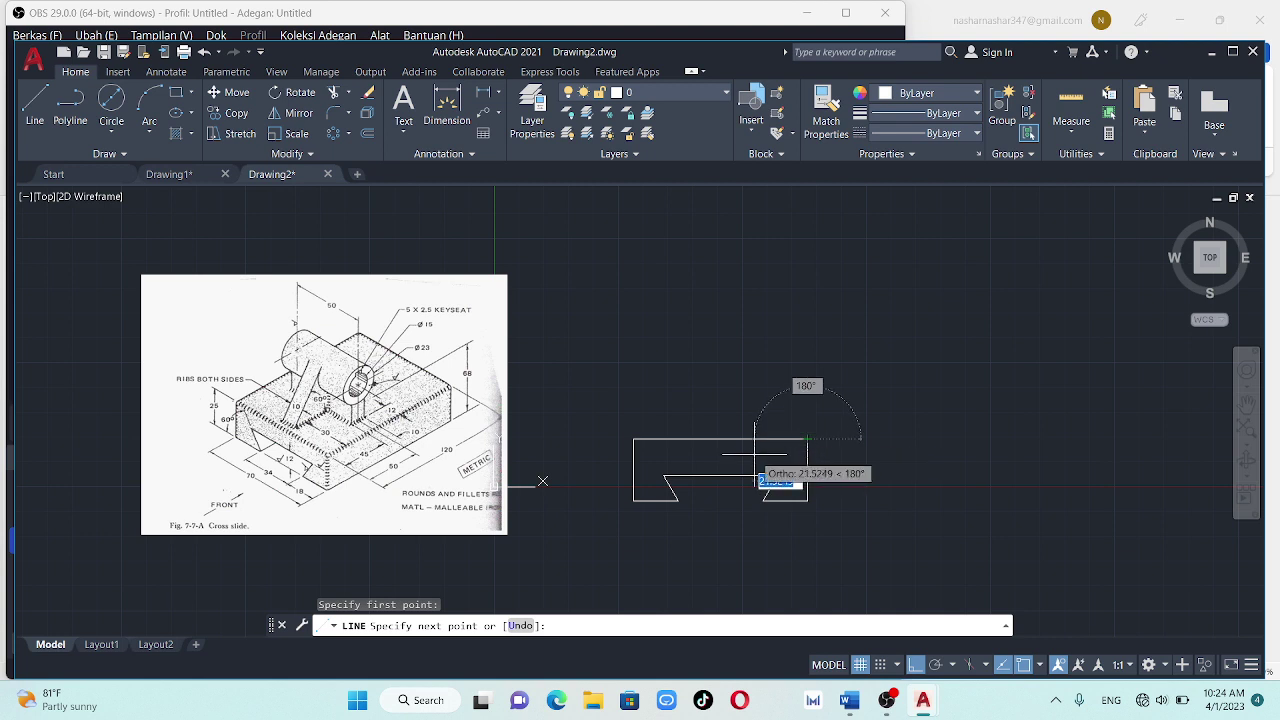
{"action": "type", "text": "30"}
{"action": "key", "text": "Return"}
{"action": "type", "text": "68"}
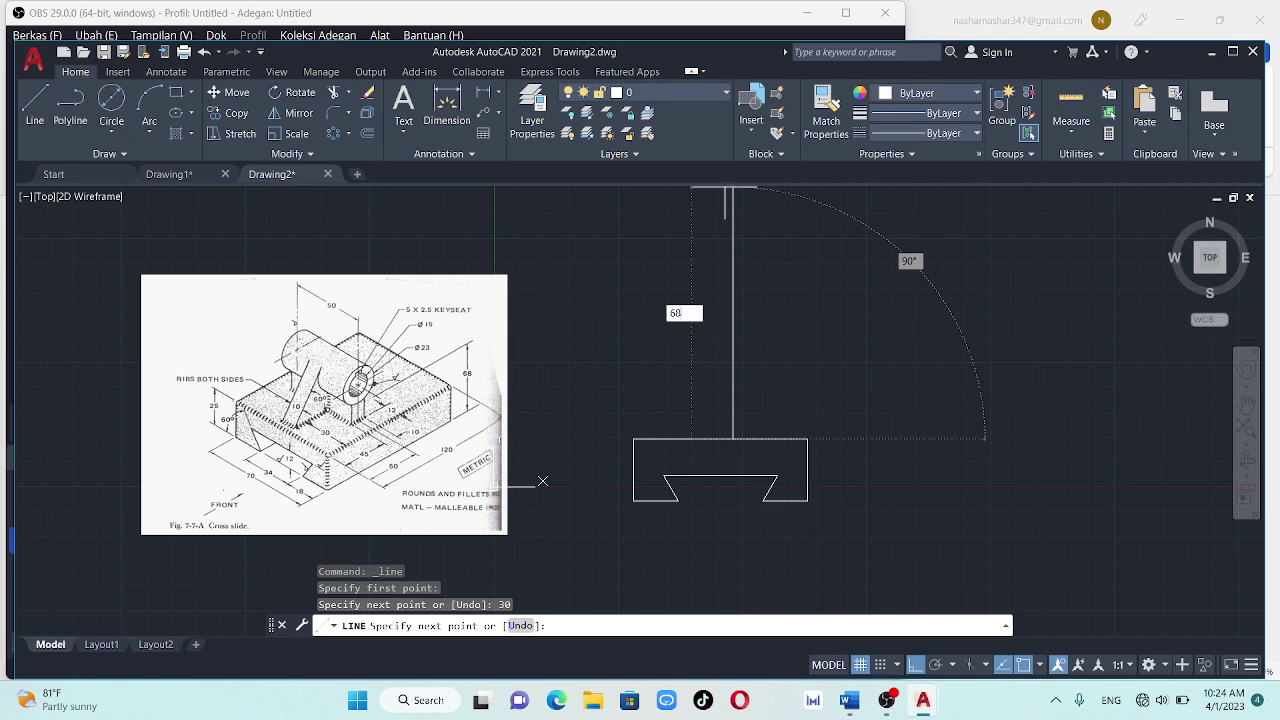
{"action": "key", "text": "Return"}
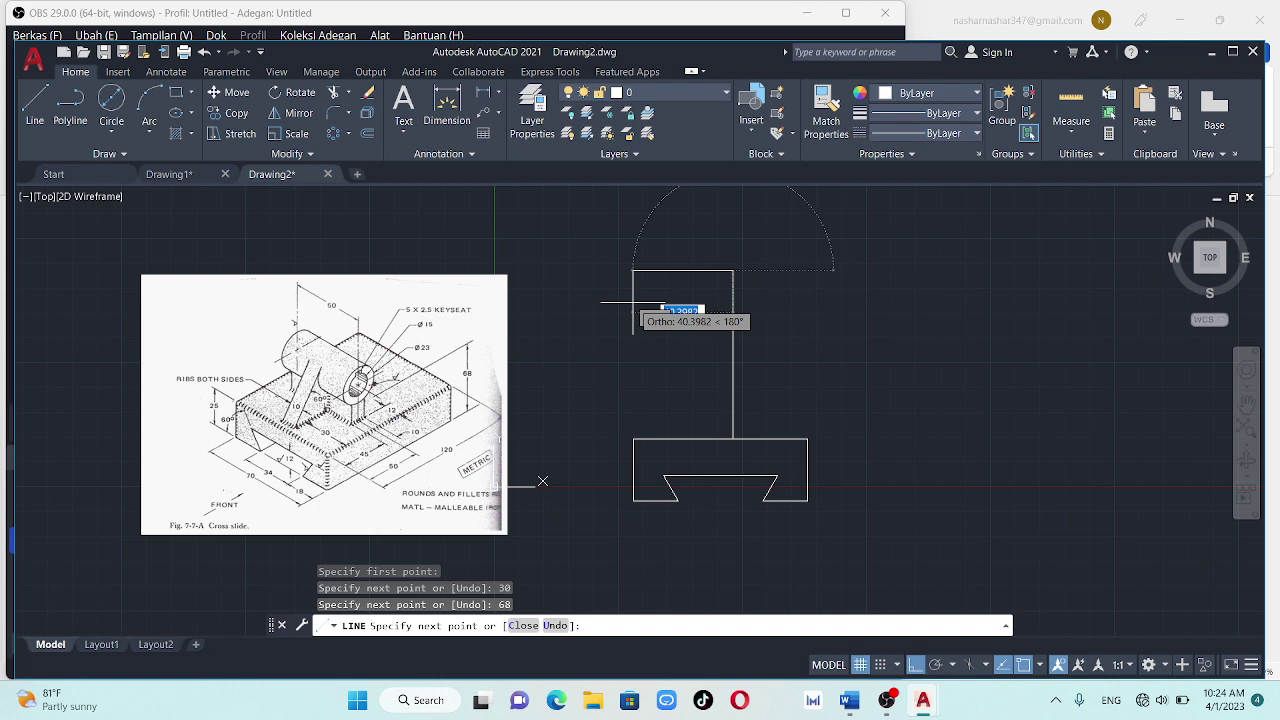
{"action": "type", "text": "10"}
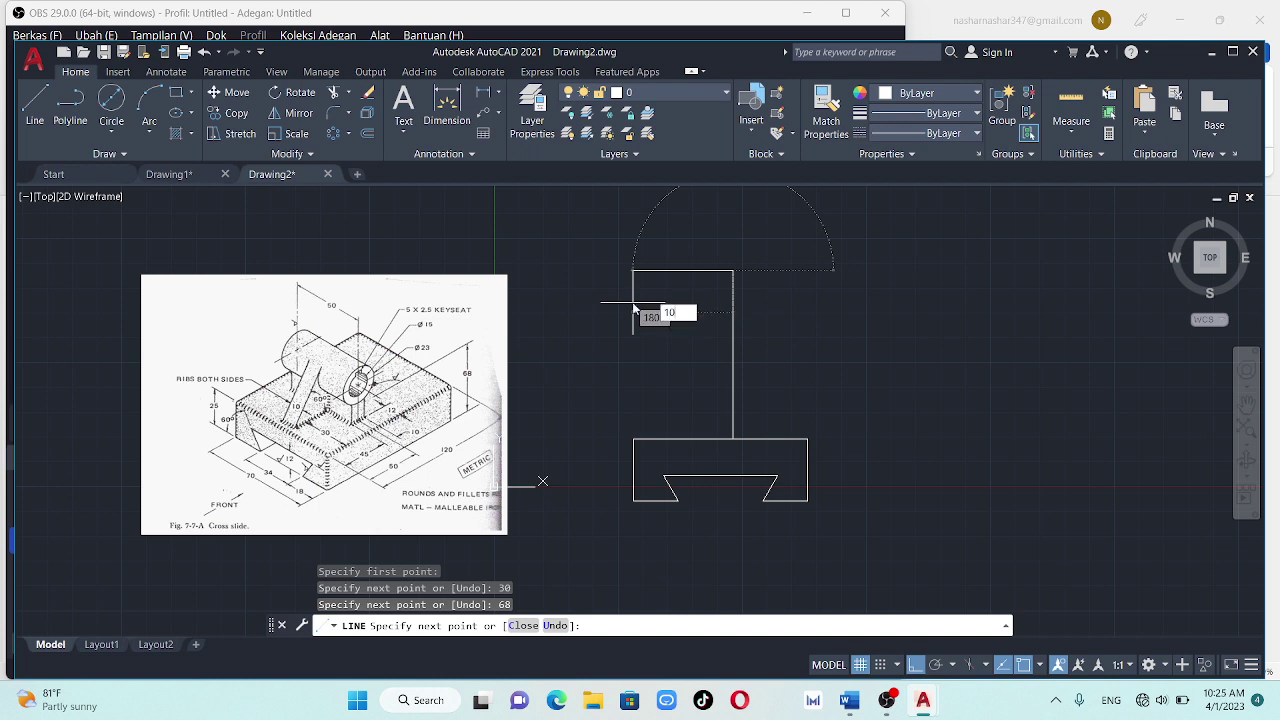
{"action": "key", "text": "Return"}
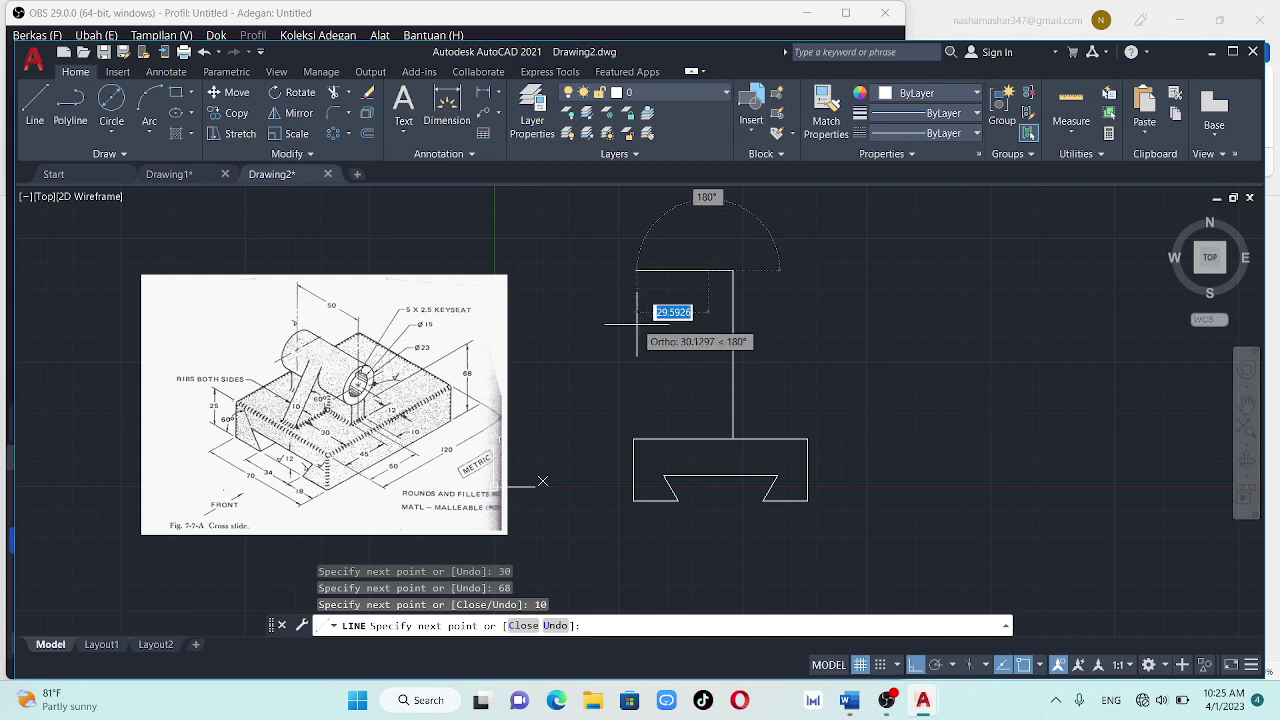
{"action": "left_click", "coordinate": [708, 437]}
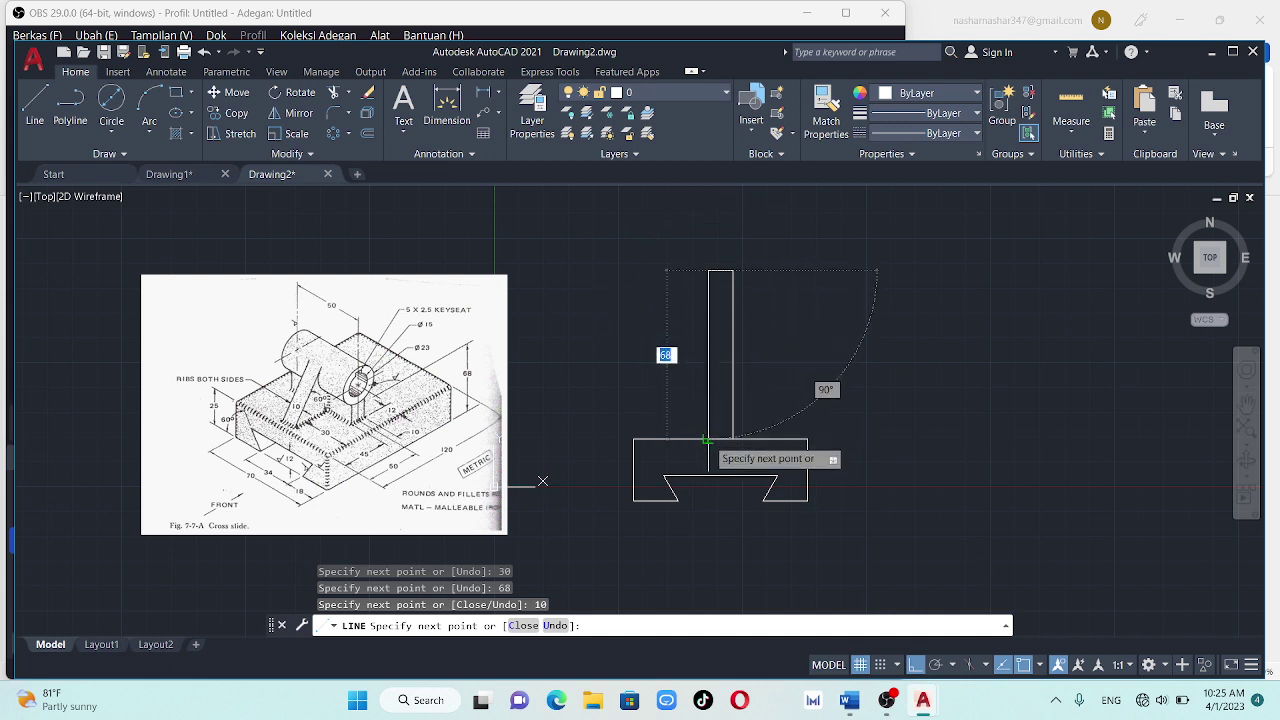
{"action": "key", "text": "Escape"}
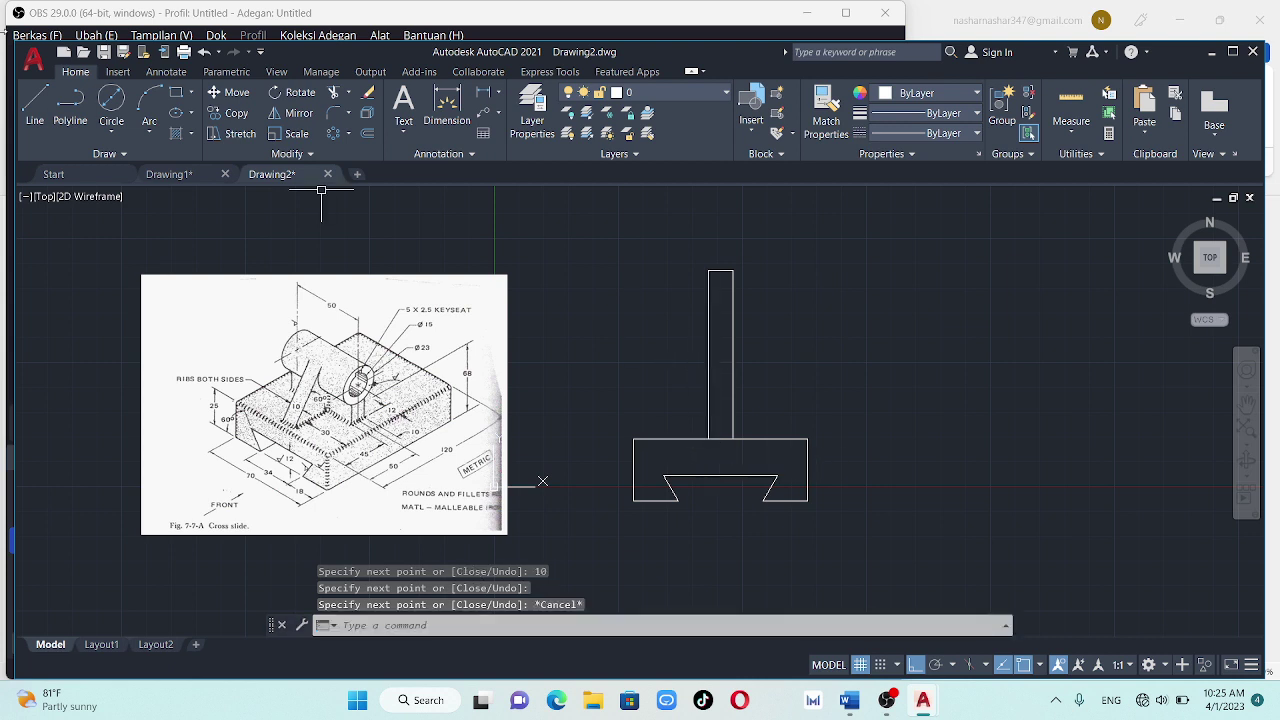
Draw the second outline: 12 left of the corner, 68 up, 50 left, back down to the base
{"action": "left_click", "coordinate": [34, 105]}
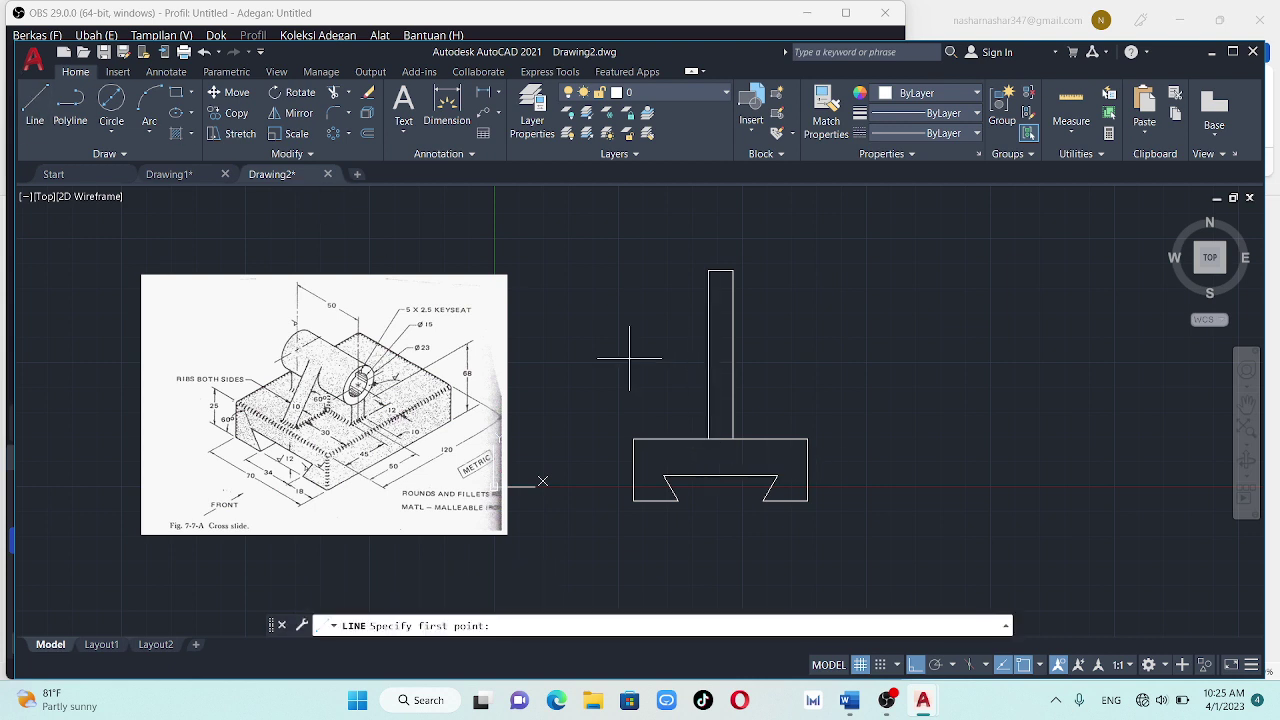
{"action": "left_click", "coordinate": [808, 438]}
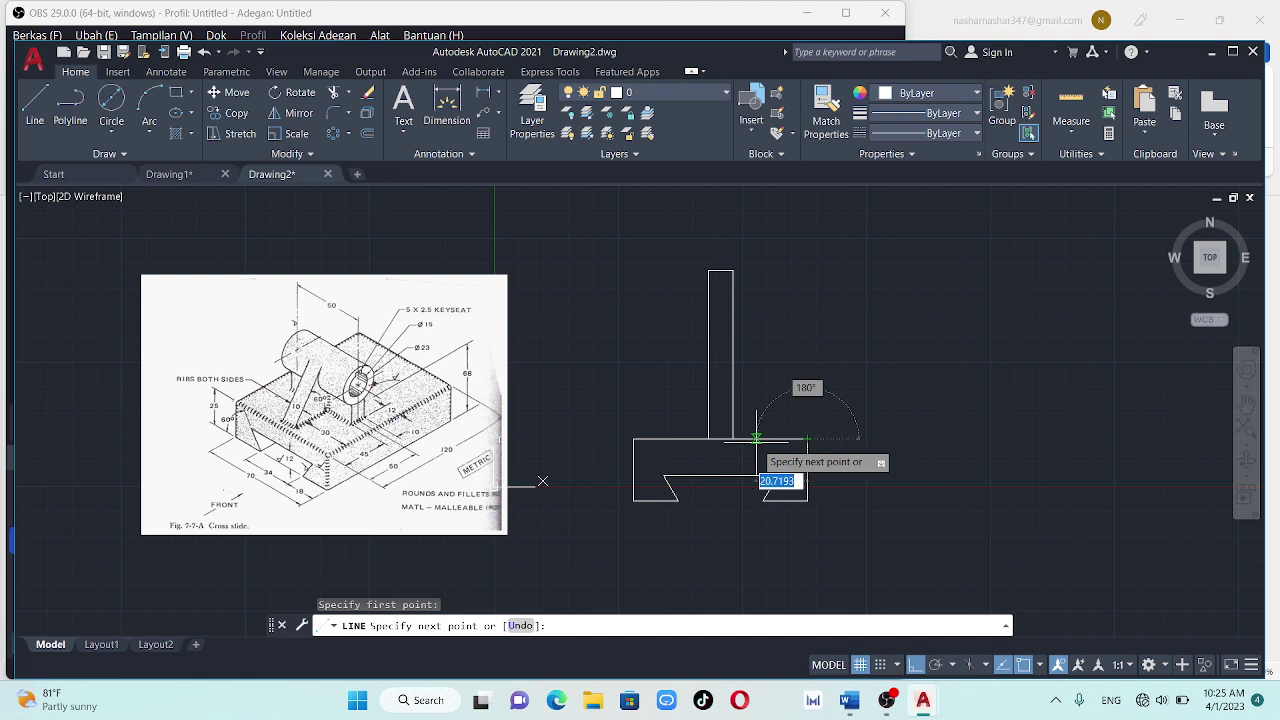
{"action": "type", "text": "12"}
{"action": "key", "text": "Return"}
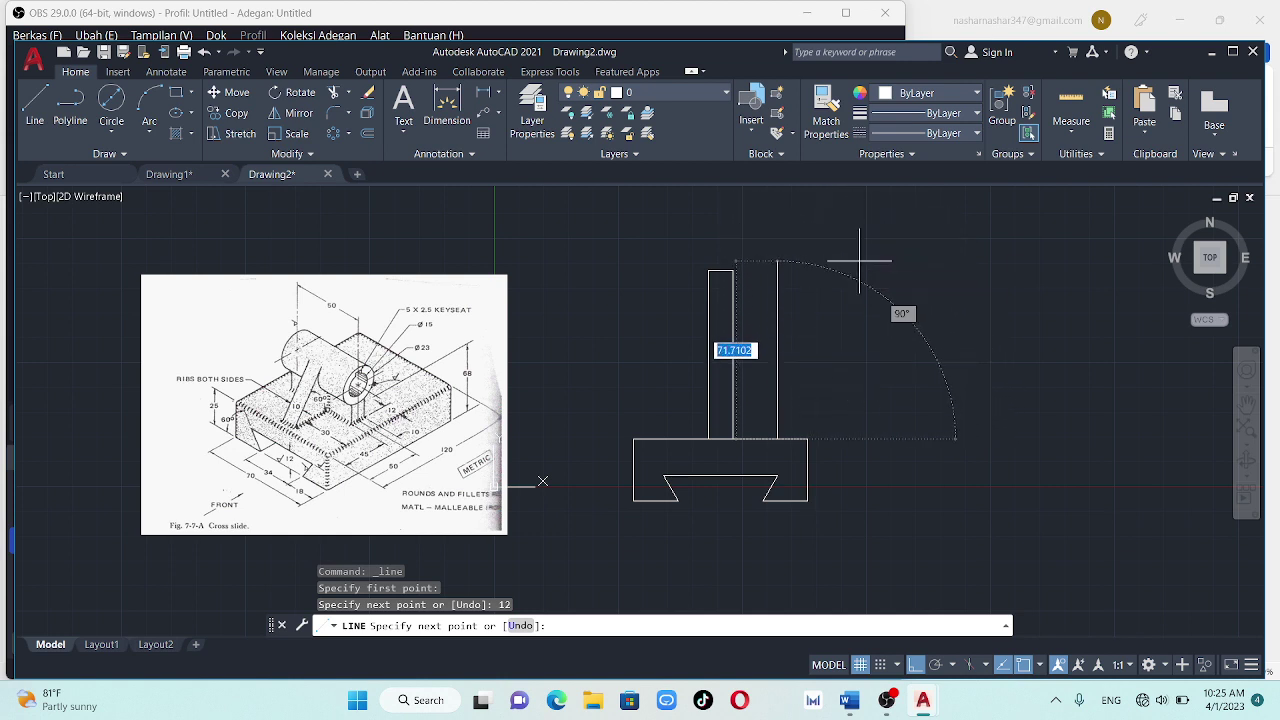
{"action": "type", "text": "68"}
{"action": "key", "text": "Return"}
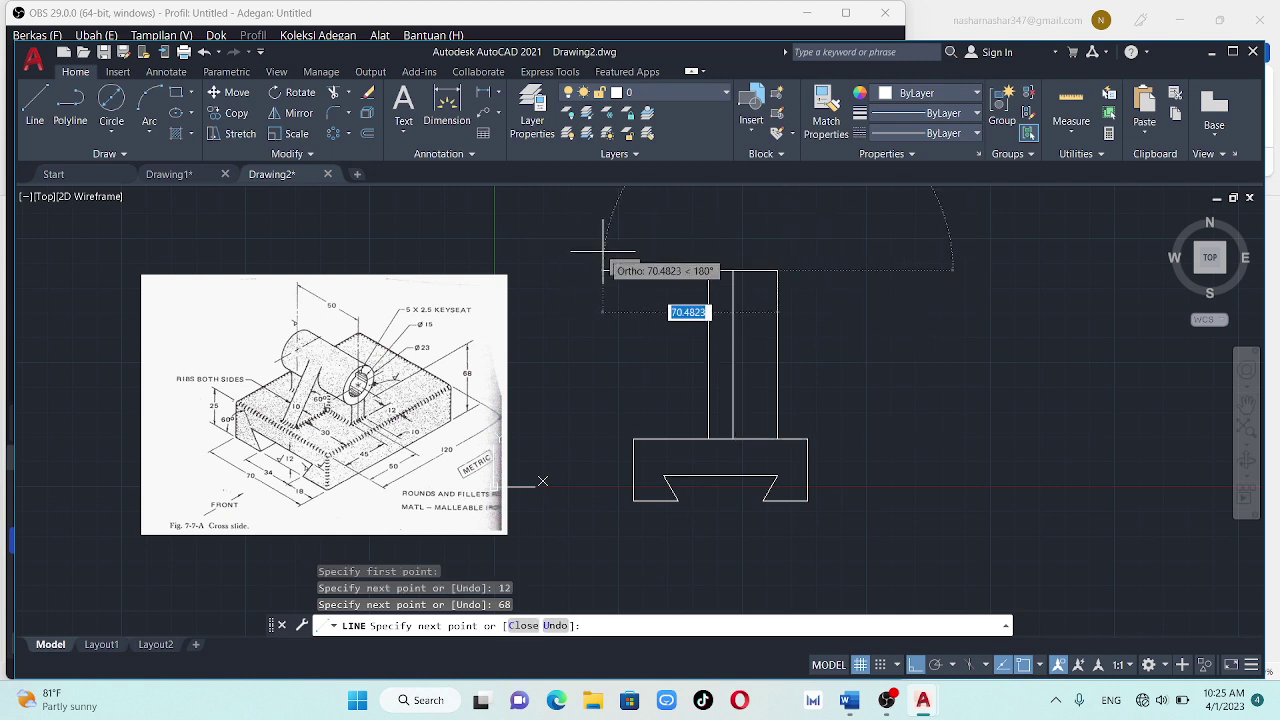
{"action": "type", "text": "50"}
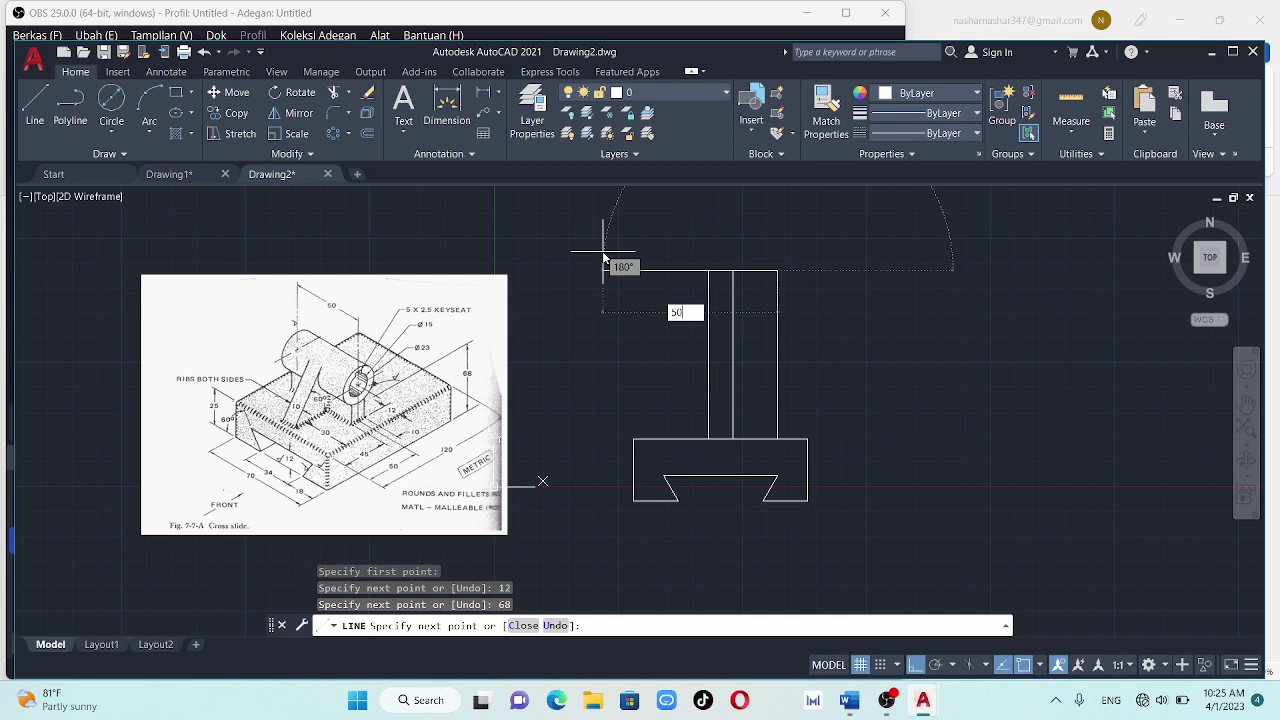
{"action": "key", "text": "Return"}
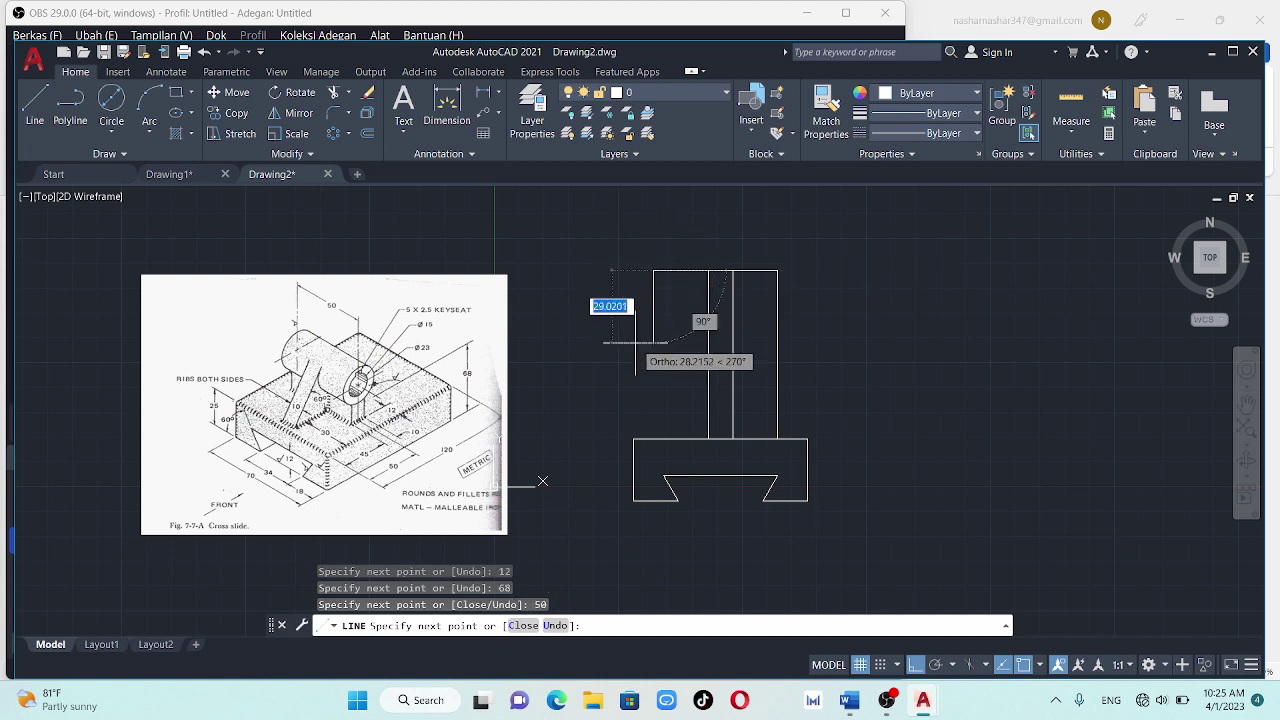
{"action": "left_click", "coordinate": [651, 439]}
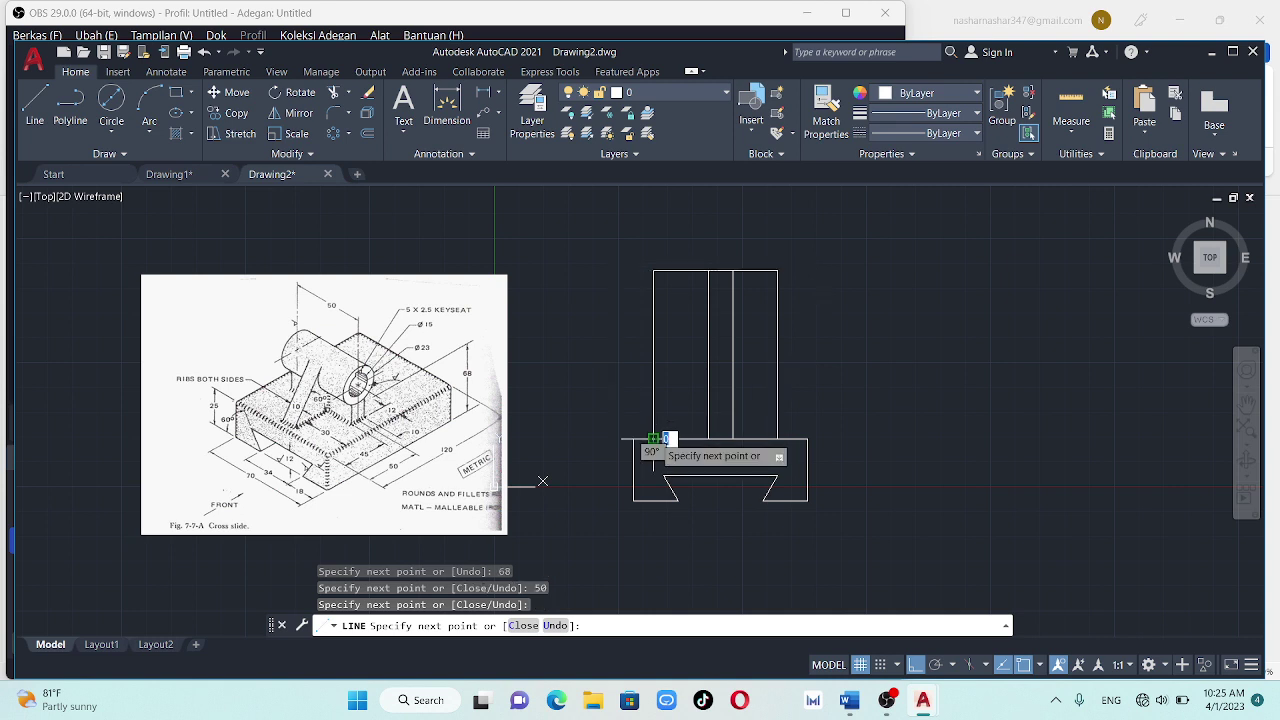
{"action": "key", "text": "Escape"}
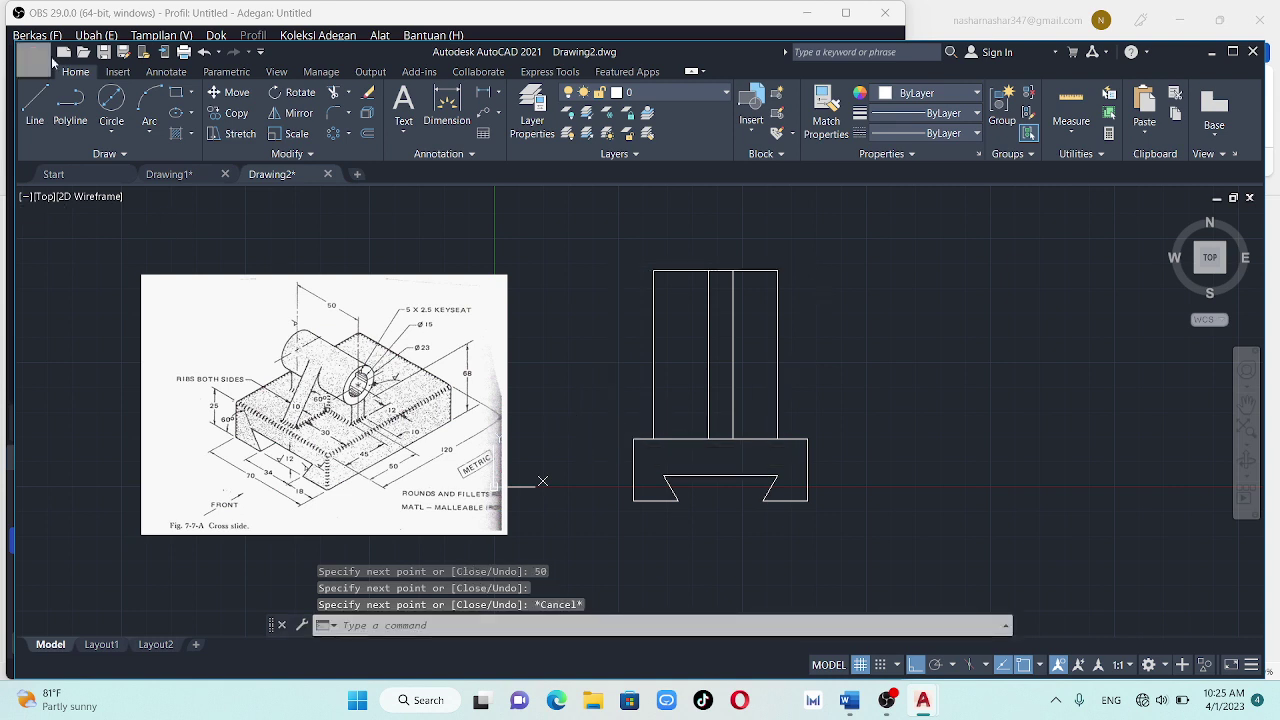
{"action": "left_click", "coordinate": [36, 104]}
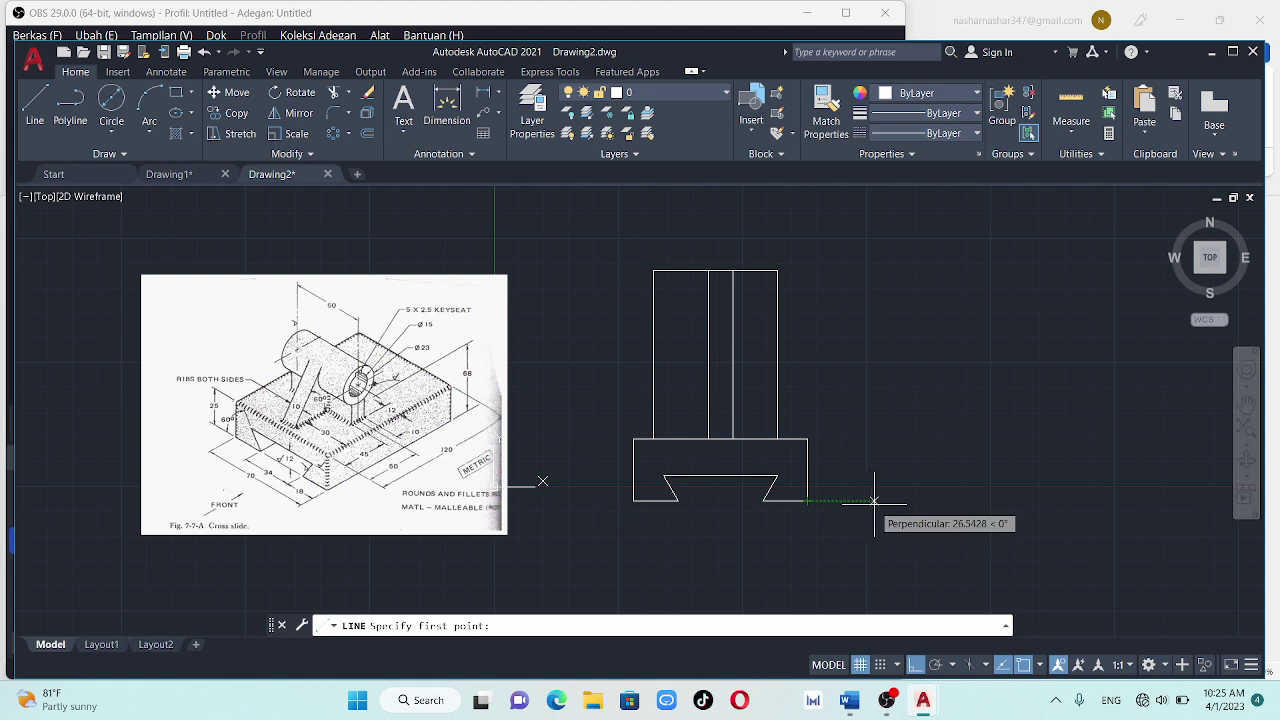
Draw a 120 × 25 line rectangle starting 25 units right of the front-view base
{"action": "type", "text": "25"}
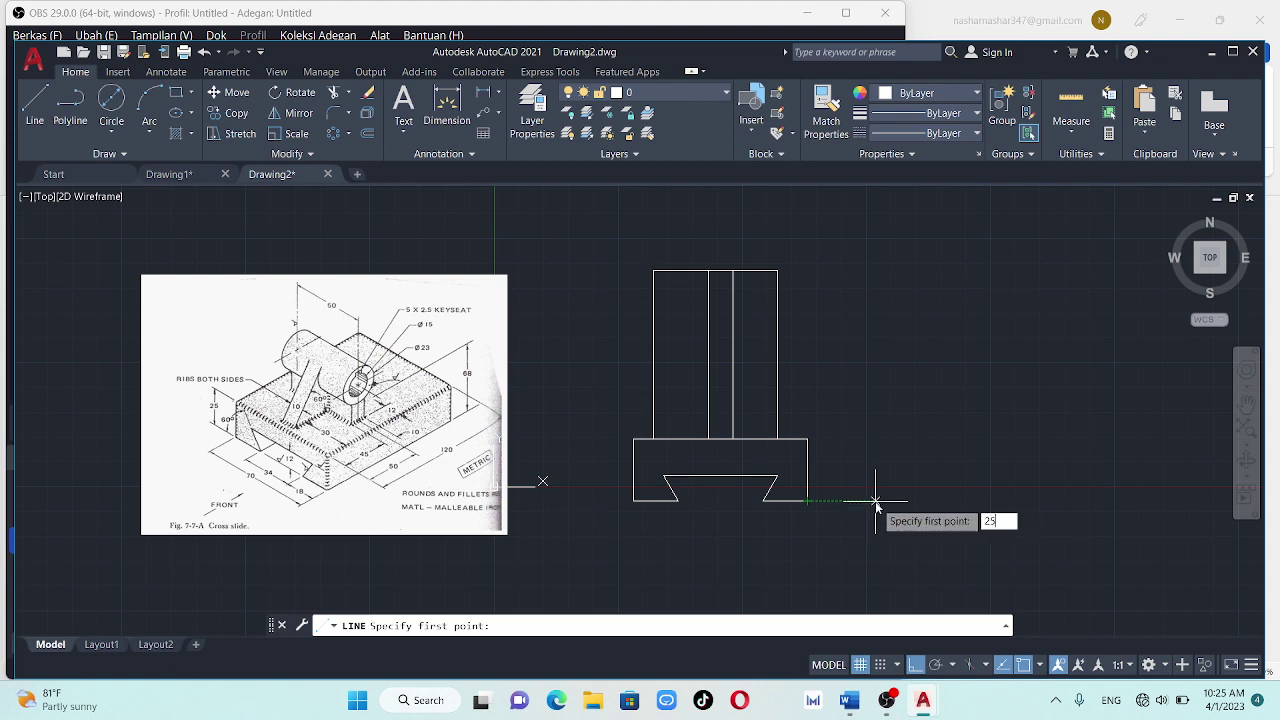
{"action": "key", "text": "Return"}
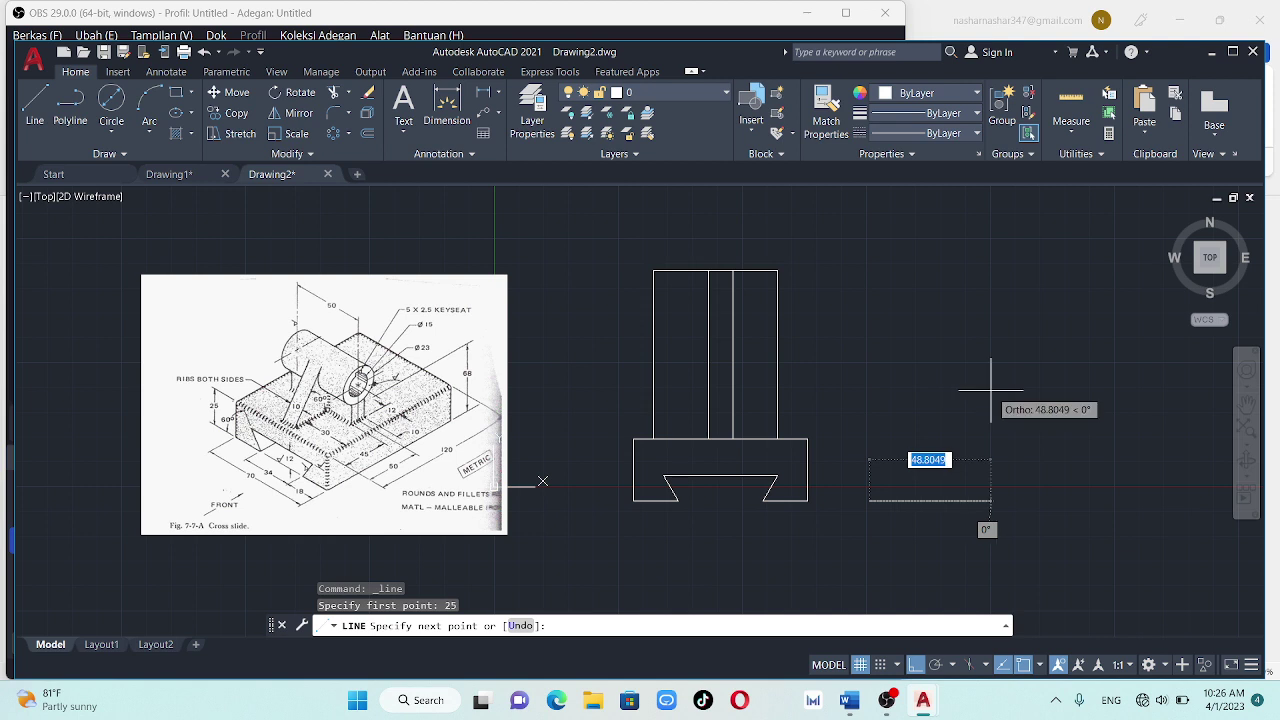
{"action": "type", "text": "120"}
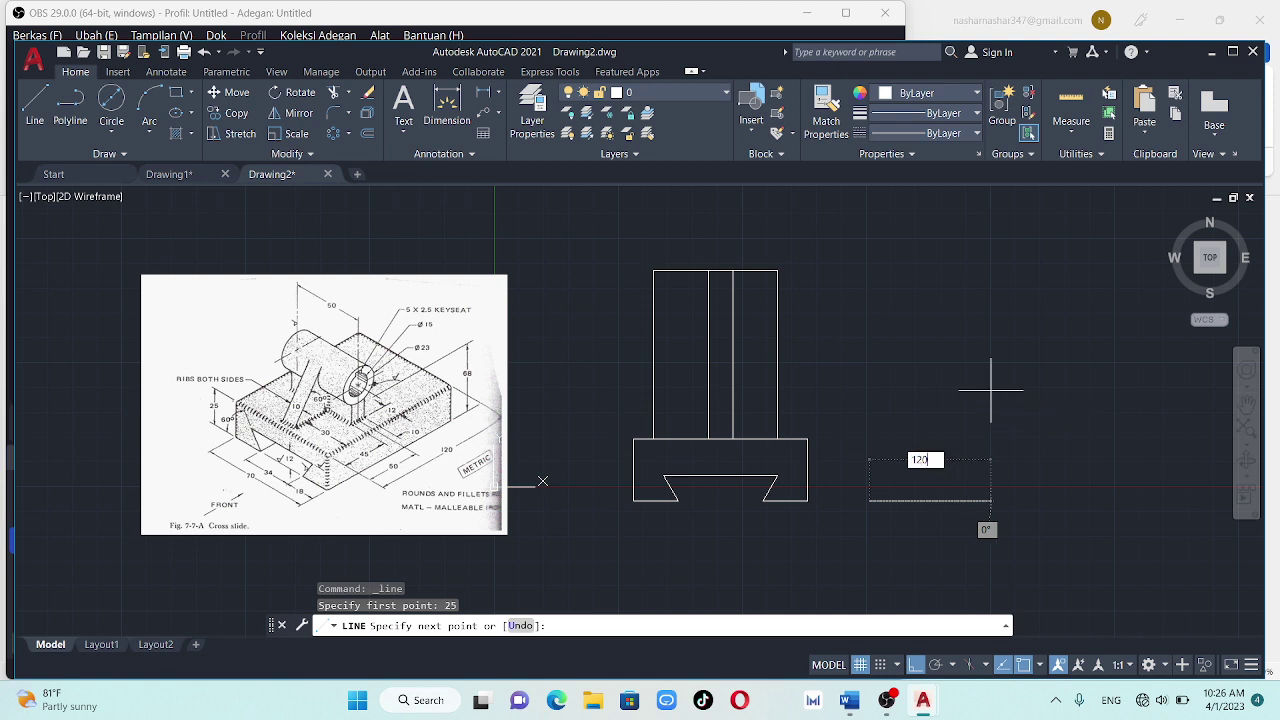
{"action": "key", "text": "Return"}
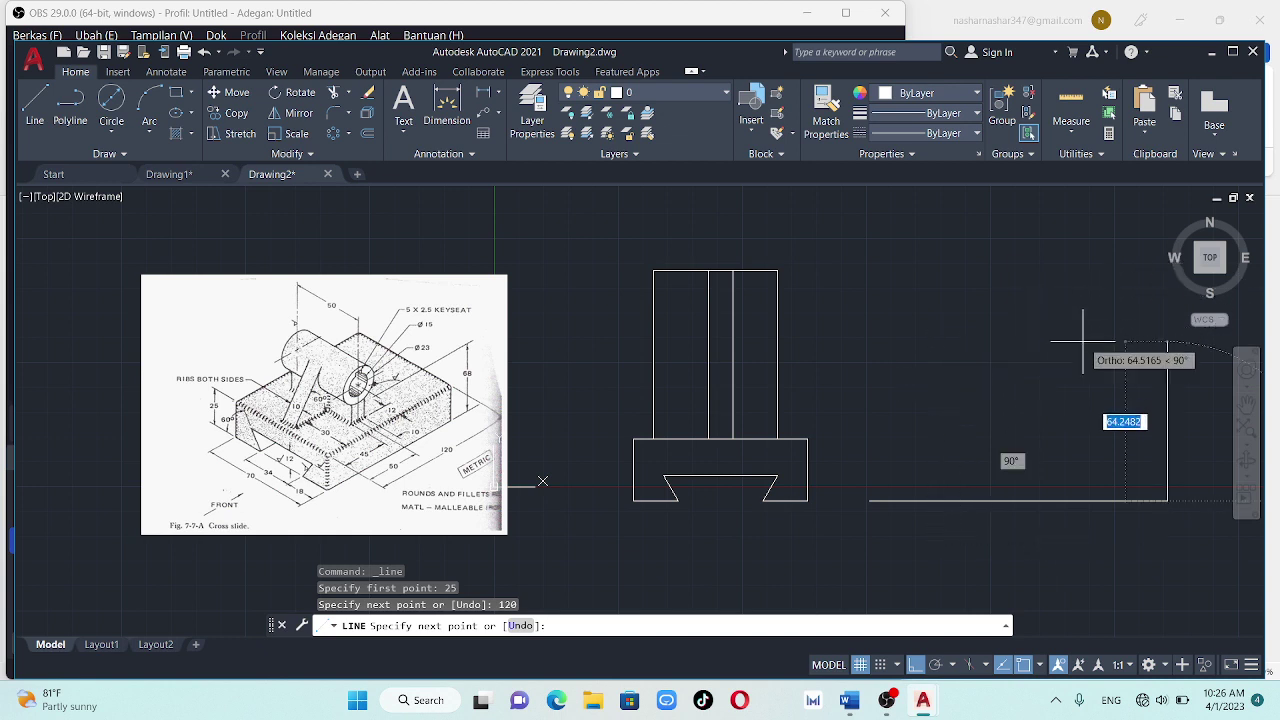
{"action": "type", "text": "25"}
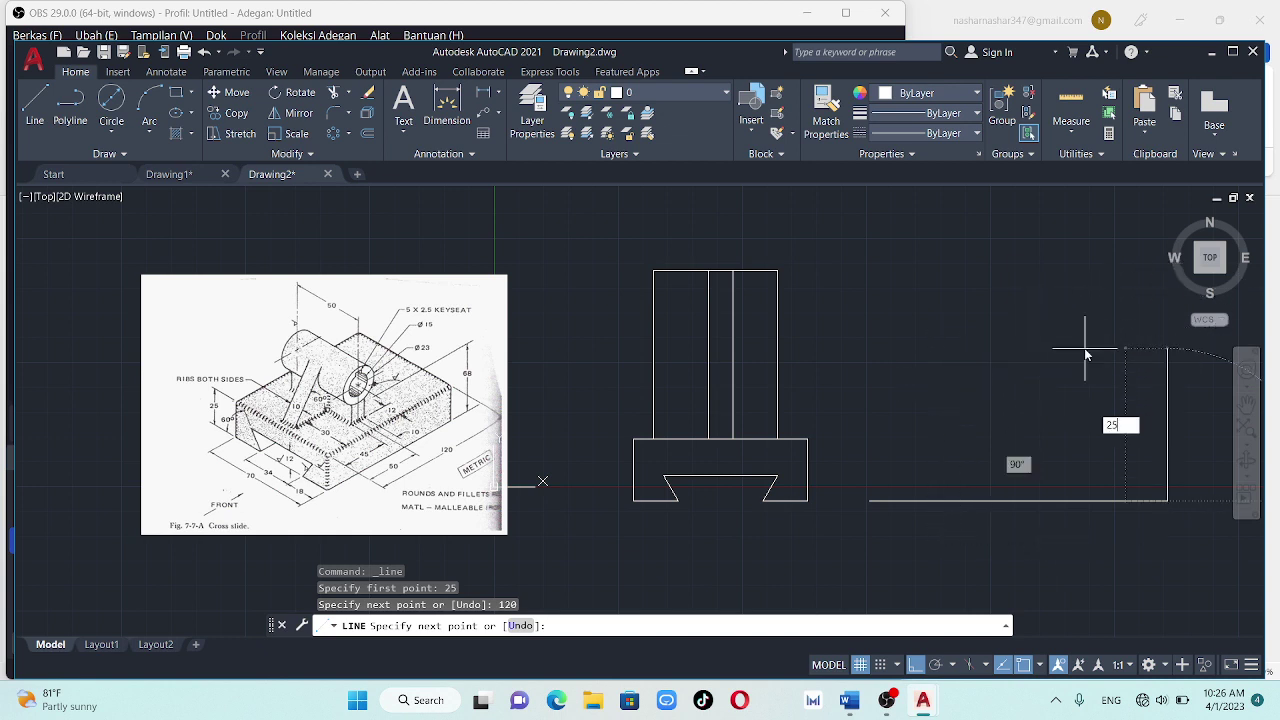
{"action": "key", "text": "Return"}
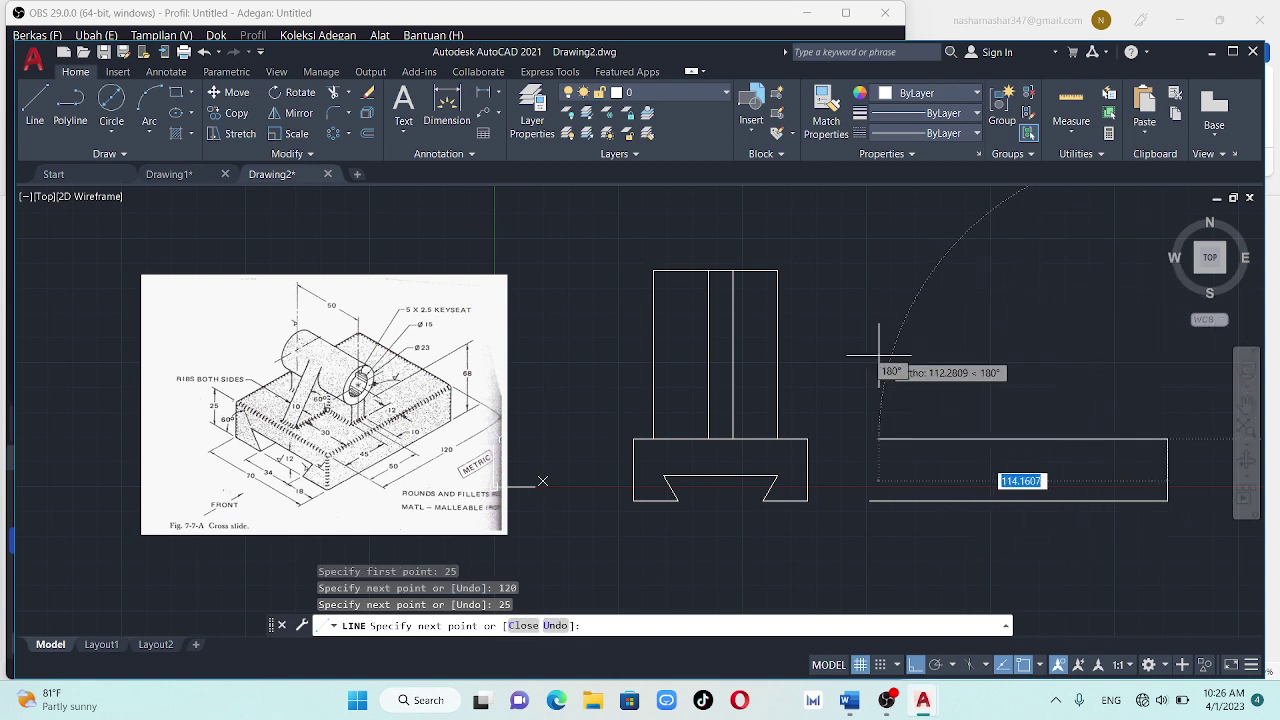
{"action": "type", "text": "120"}
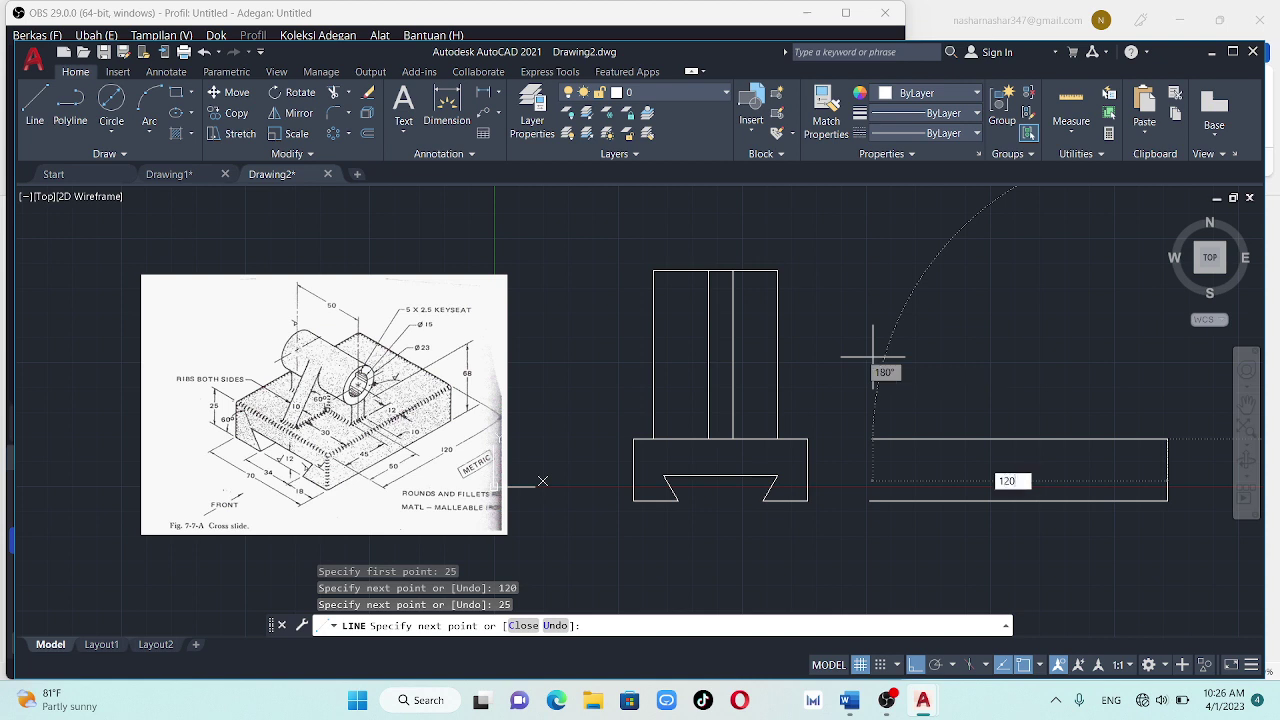
{"action": "key", "text": "Return"}
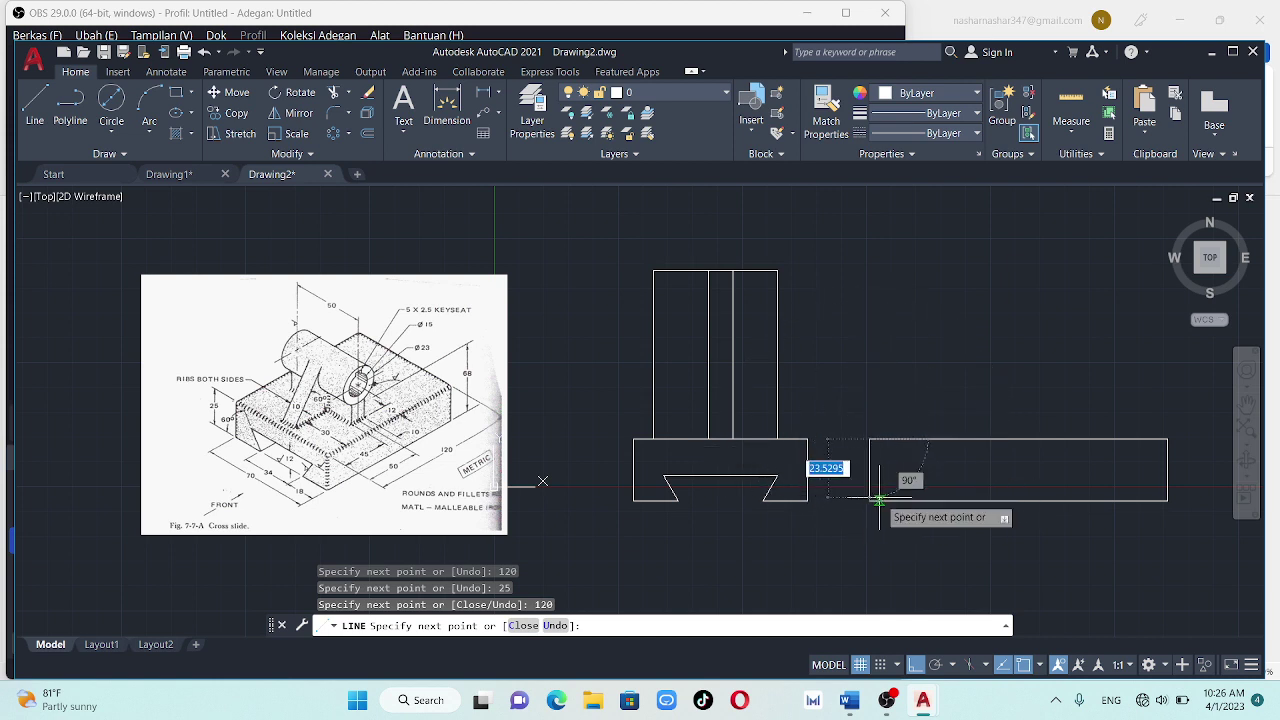
{"action": "type", "text": "25"}
{"action": "key", "text": "Return"}
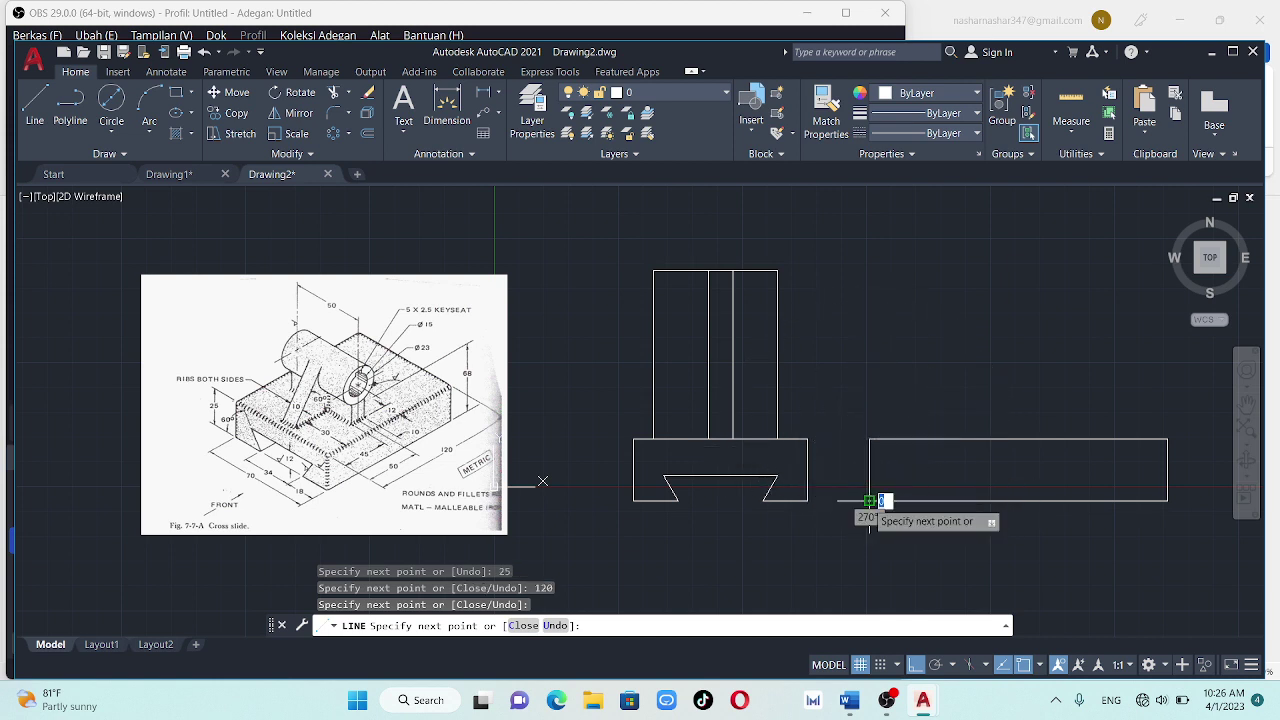
{"action": "key", "text": "Escape"}
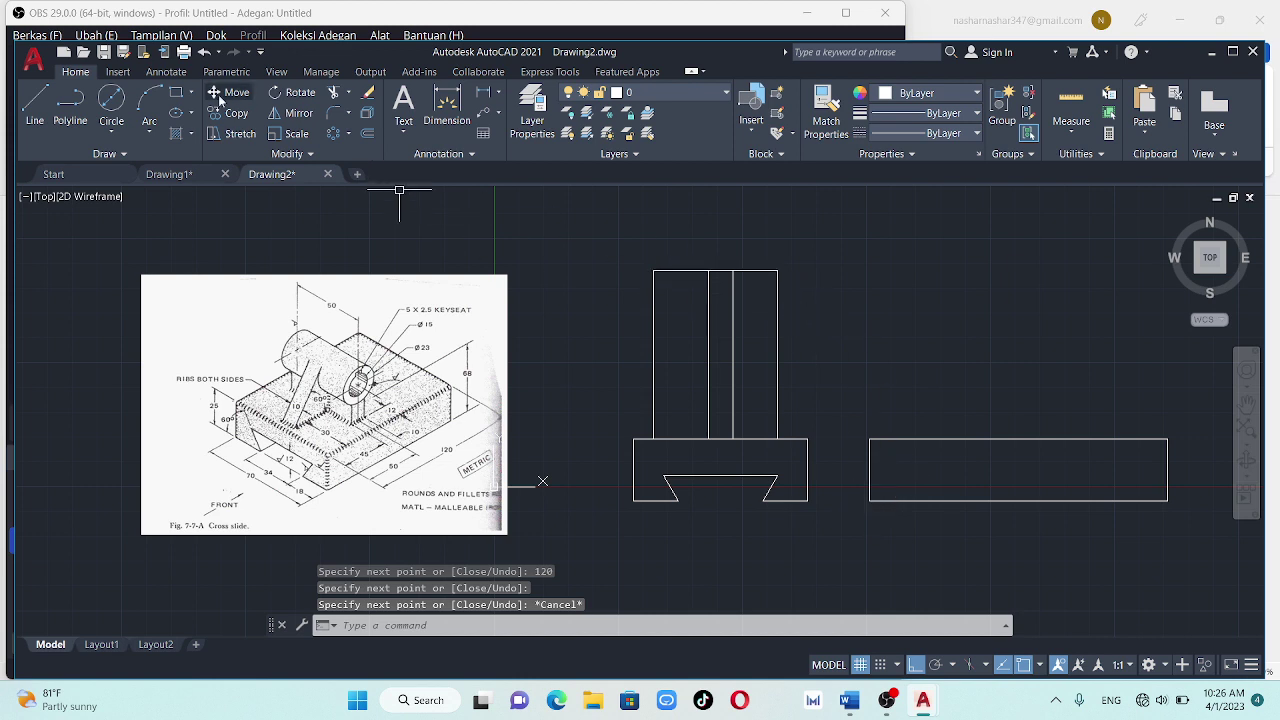
Draw a 68-unit vertical line up from the rectangle's bottom edge, 45 in from its left end
{"action": "left_click", "coordinate": [34, 100]}
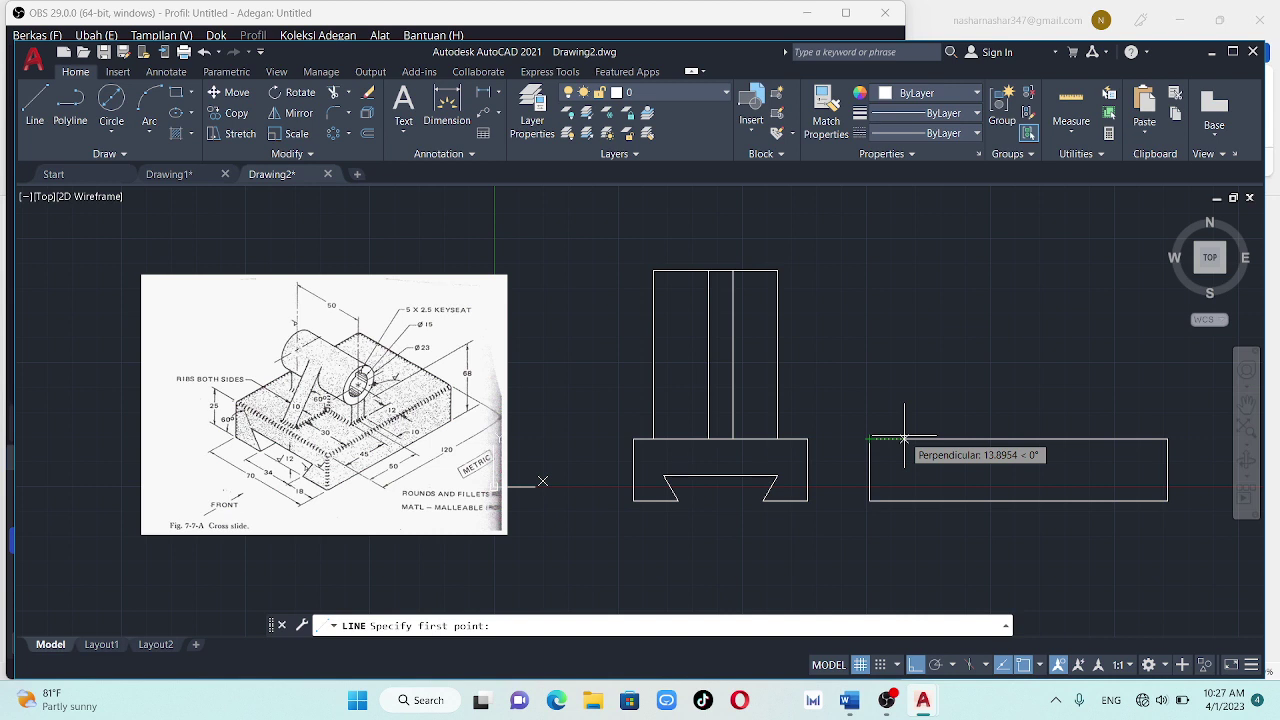
{"action": "type", "text": "45"}
{"action": "key", "text": "Return"}
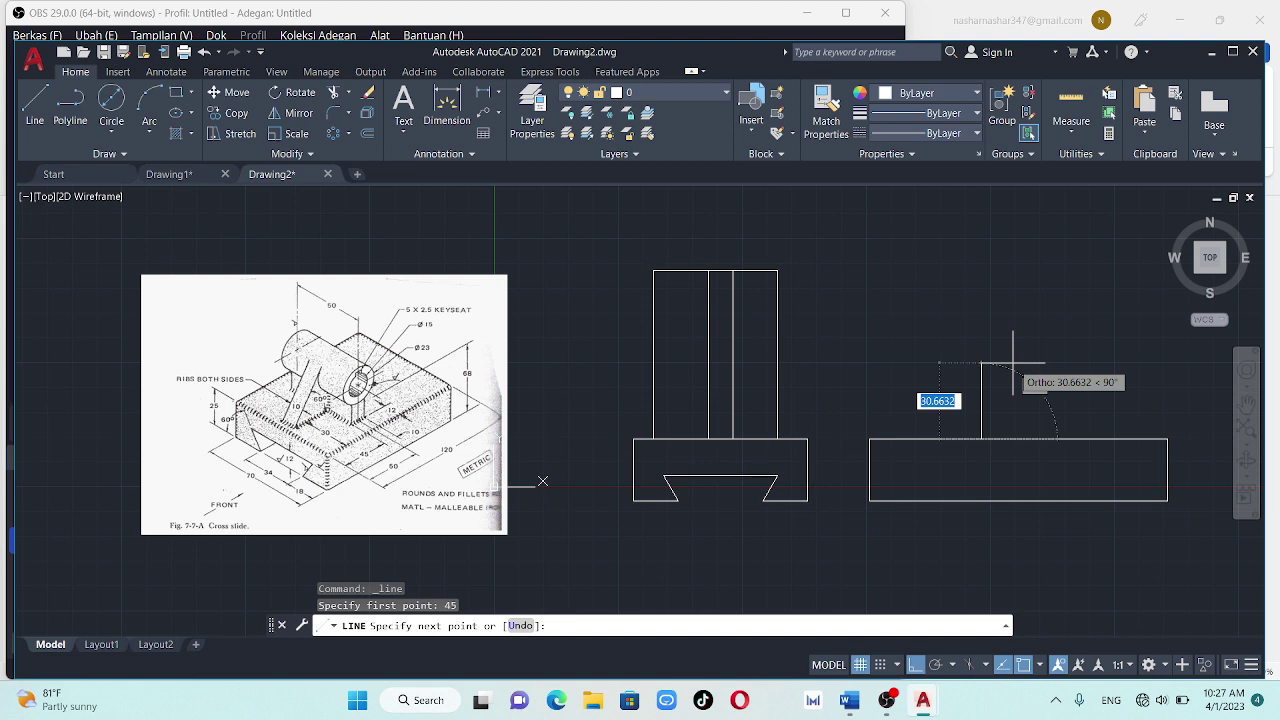
{"action": "key", "text": "Escape"}
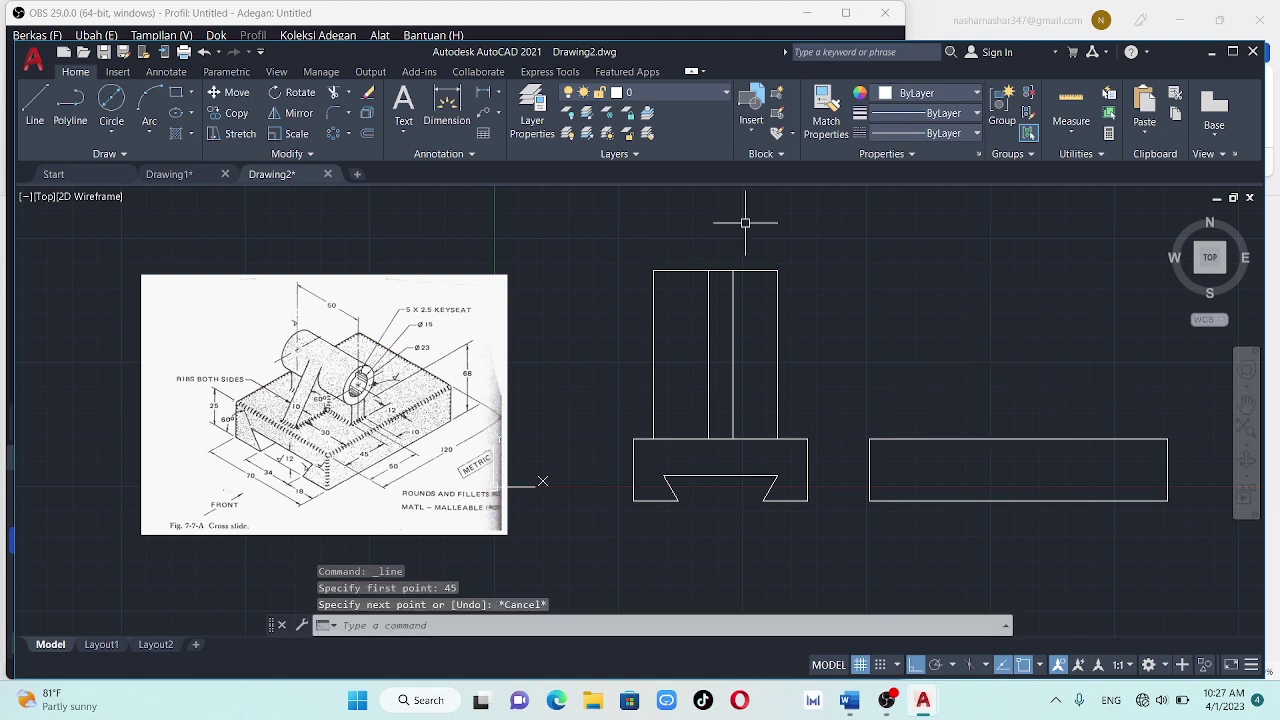
{"action": "left_click", "coordinate": [35, 105]}
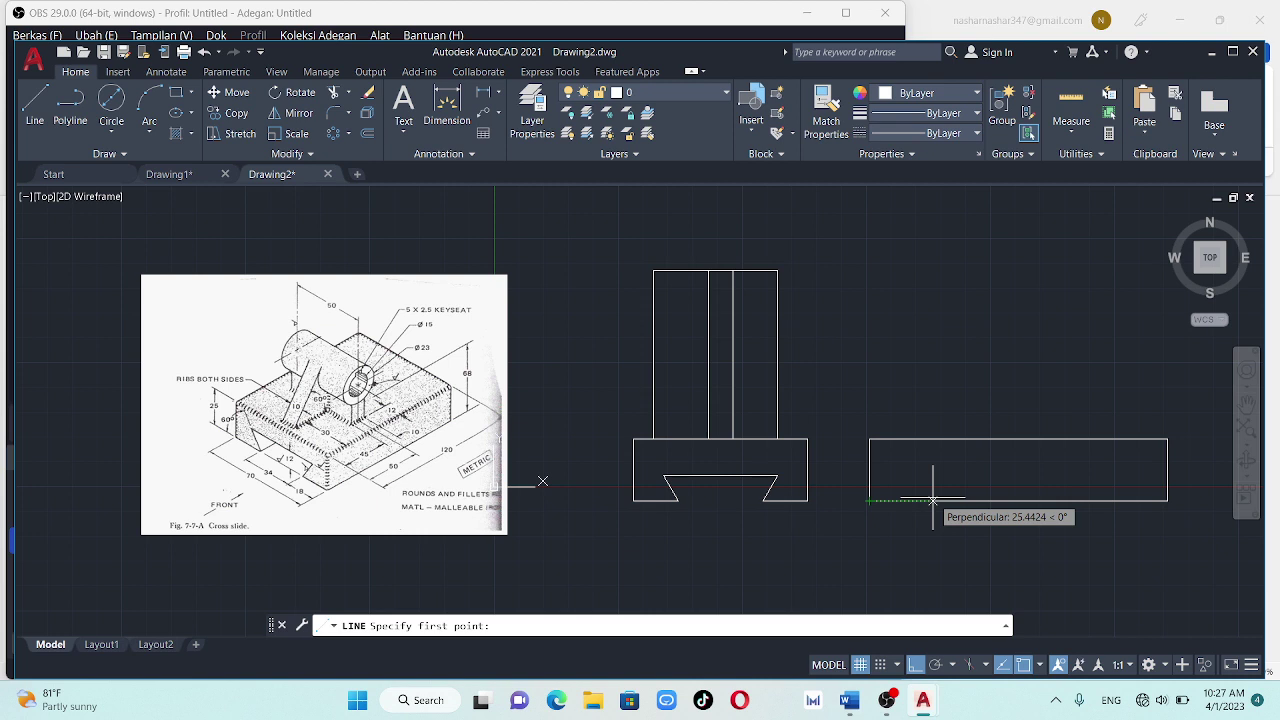
{"action": "type", "text": "45"}
{"action": "key", "text": "Return"}
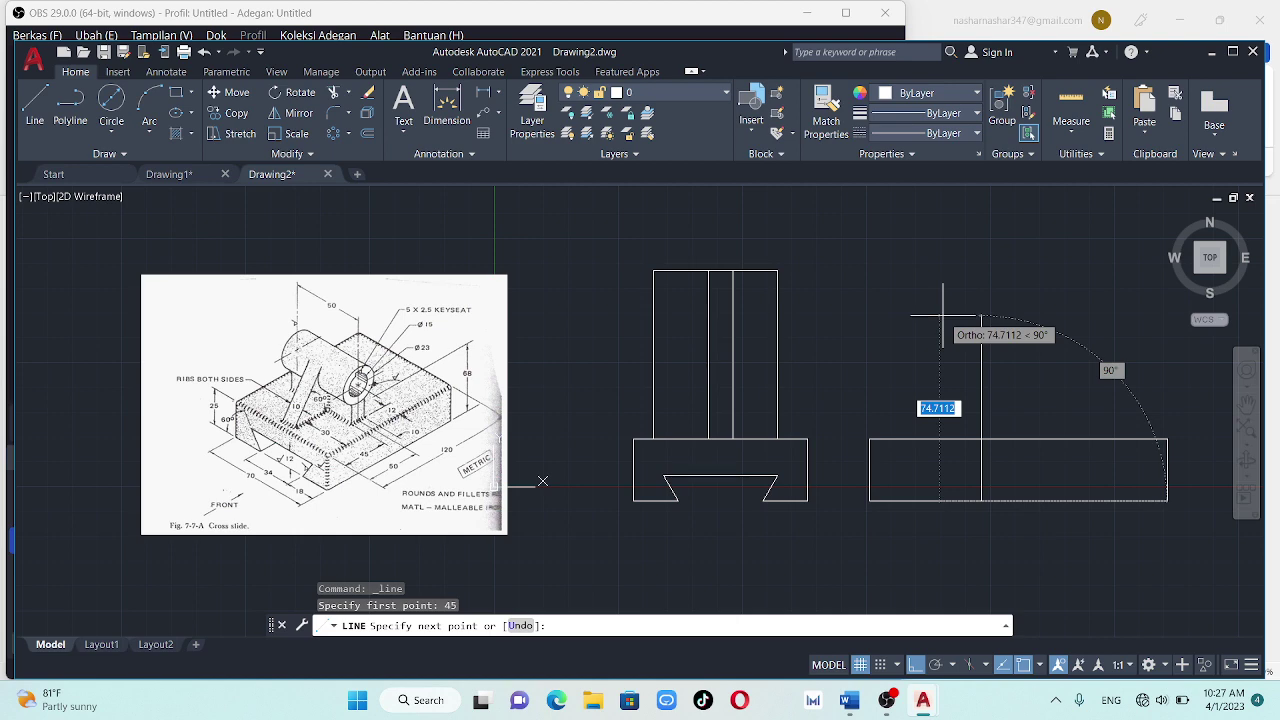
{"action": "type", "text": "68"}
{"action": "key", "text": "Return"}
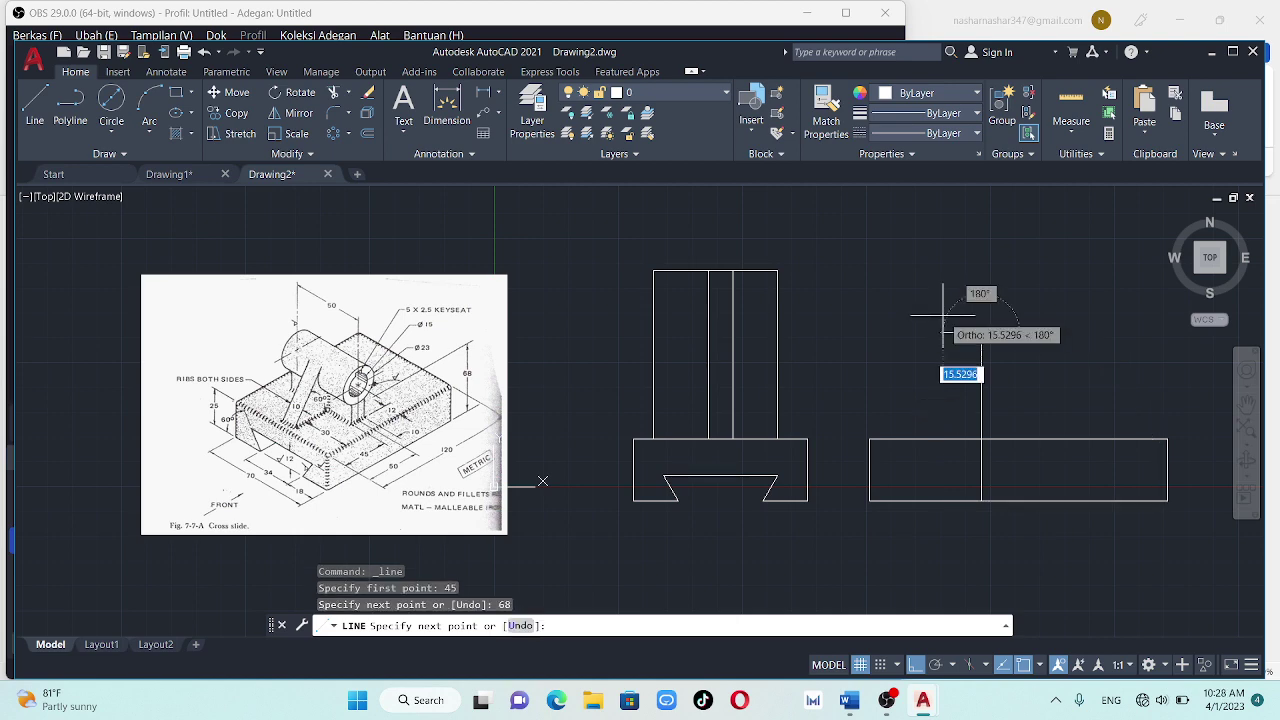
{"action": "key", "text": "Escape"}
{"action": "scroll", "coordinate": [866, 349], "scroll_direction": "down", "scroll_amount": 8}
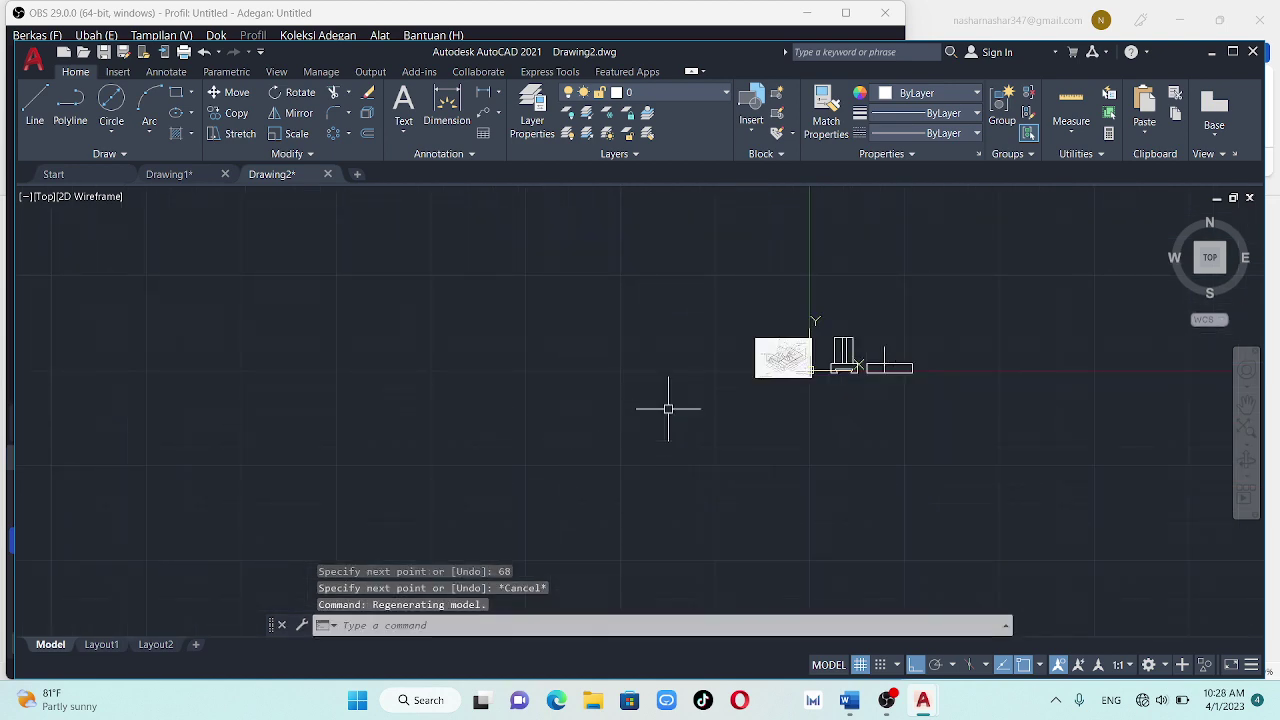
Add a second 68-unit vertical line 5 units right of the first
{"action": "scroll", "coordinate": [668, 408], "scroll_direction": "up", "scroll_amount": 3}
{"action": "scroll", "coordinate": [691, 374], "scroll_direction": "up", "scroll_amount": 2}
{"action": "middle_click_drag", "start_coordinate": [691, 374], "coordinate": [5, 505]}
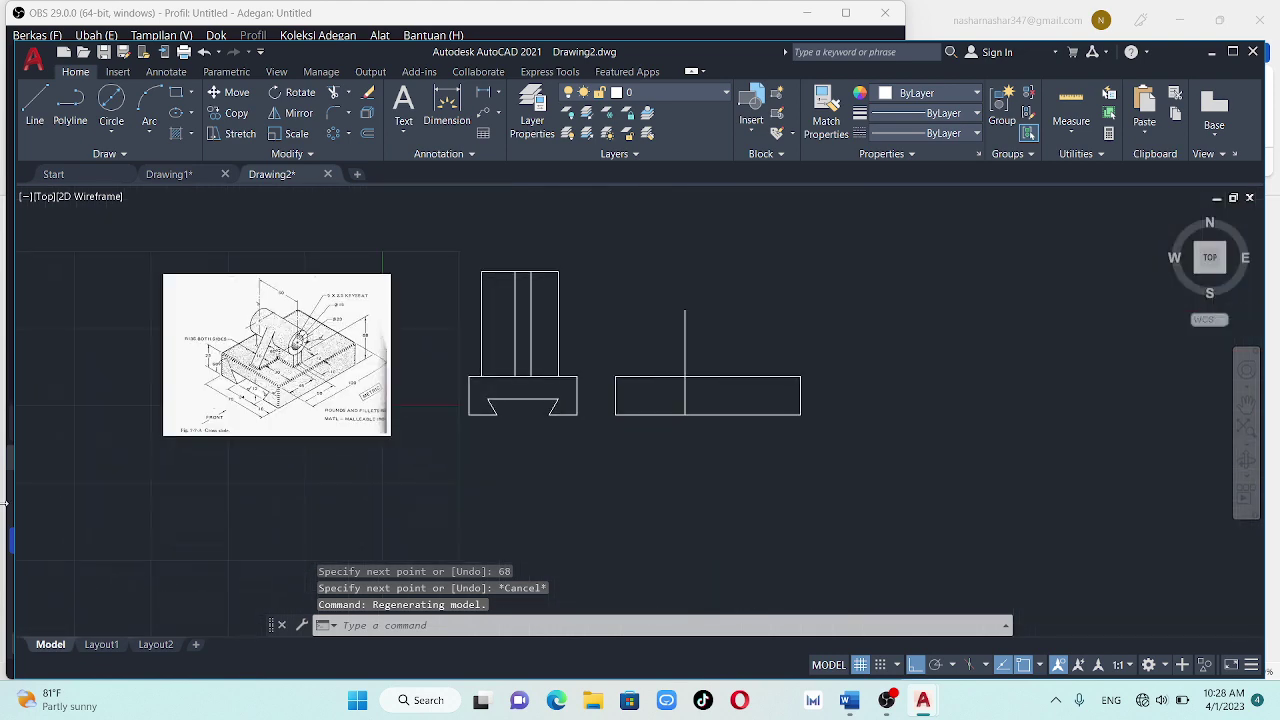
{"action": "scroll", "coordinate": [571, 465], "scroll_direction": "up", "scroll_amount": 1}
{"action": "middle_click_drag", "start_coordinate": [571, 465], "coordinate": [710, 560]}
{"action": "scroll", "coordinate": [631, 514], "scroll_direction": "up", "scroll_amount": 1}
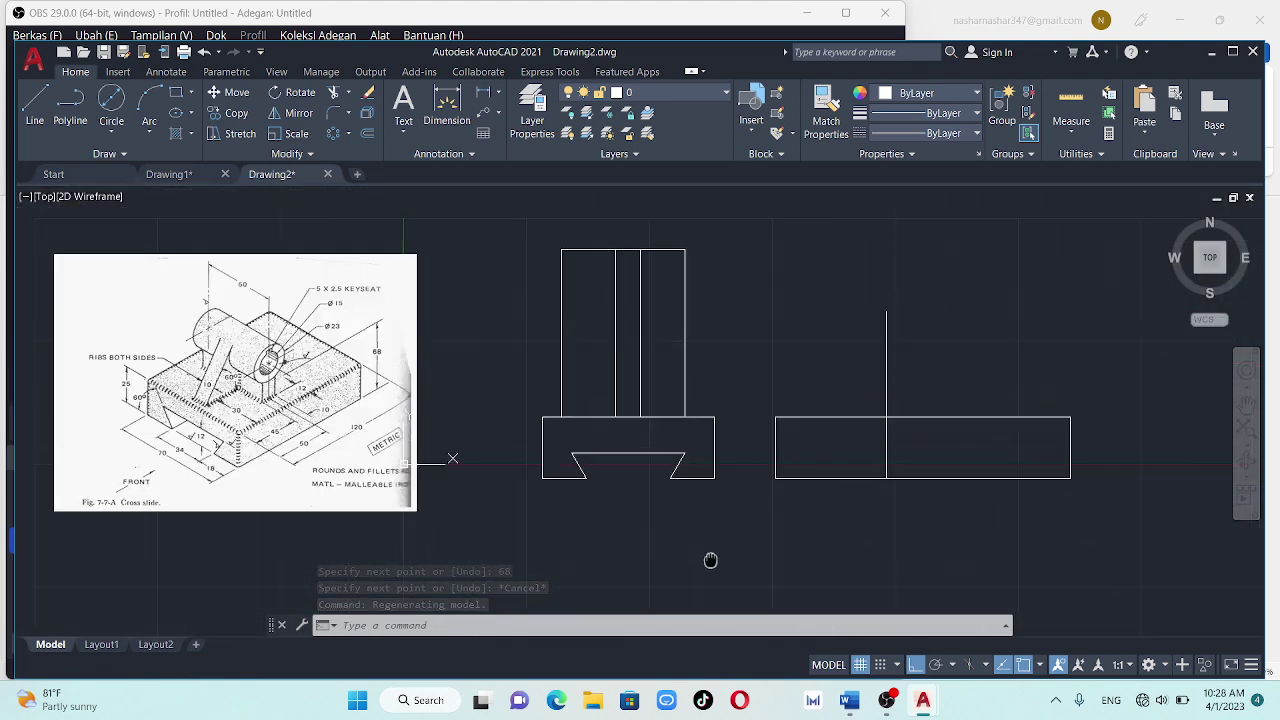
{"action": "left_click", "coordinate": [34, 102]}
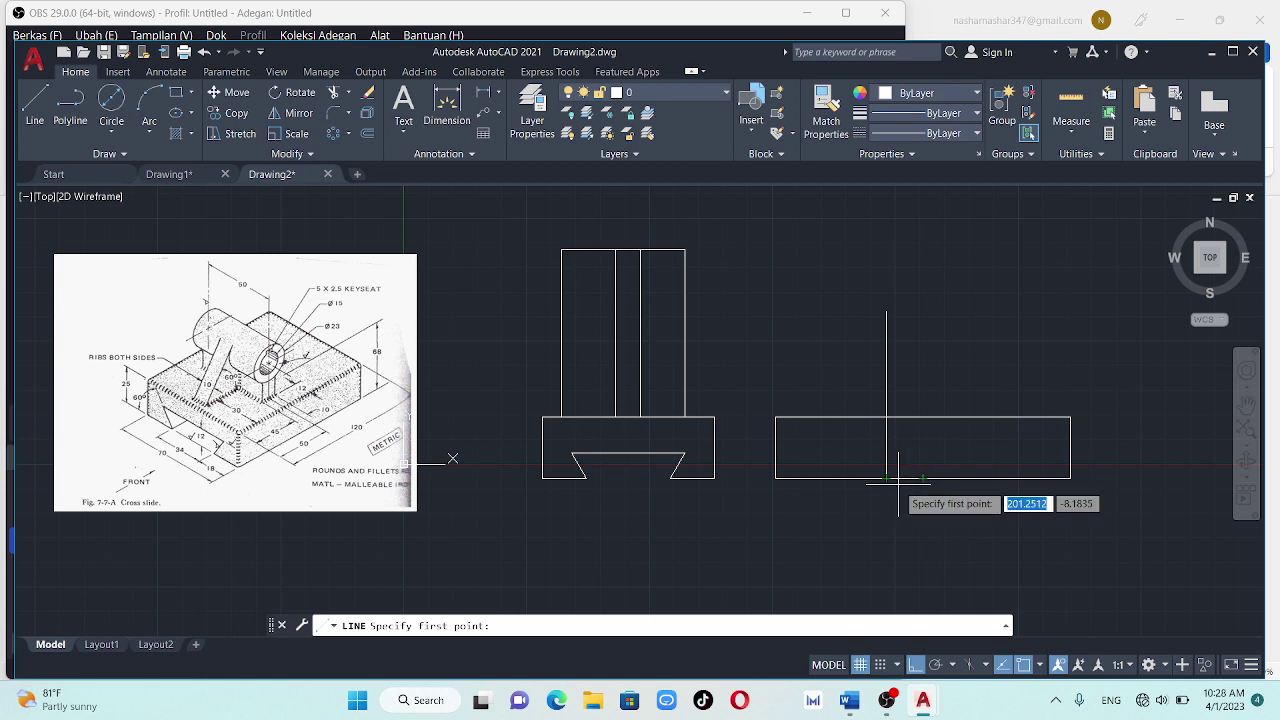
{"action": "left_click", "coordinate": [886, 478]}
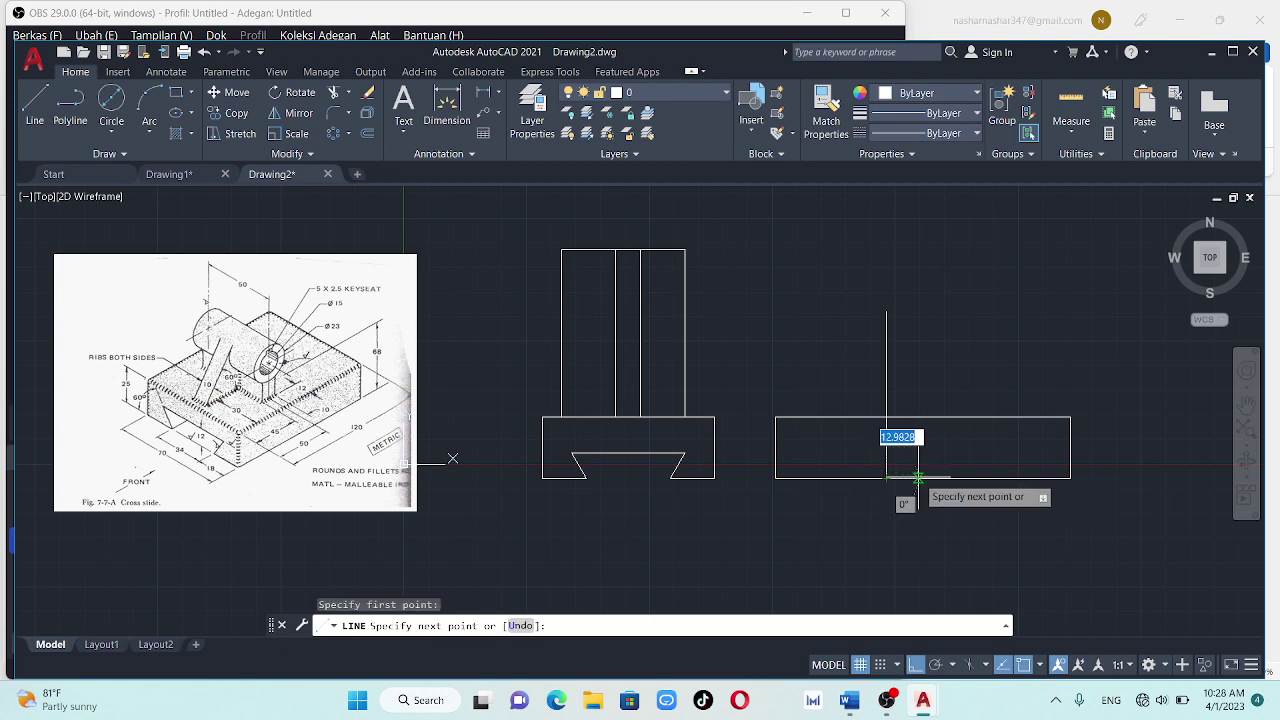
{"action": "key", "text": "Return"}
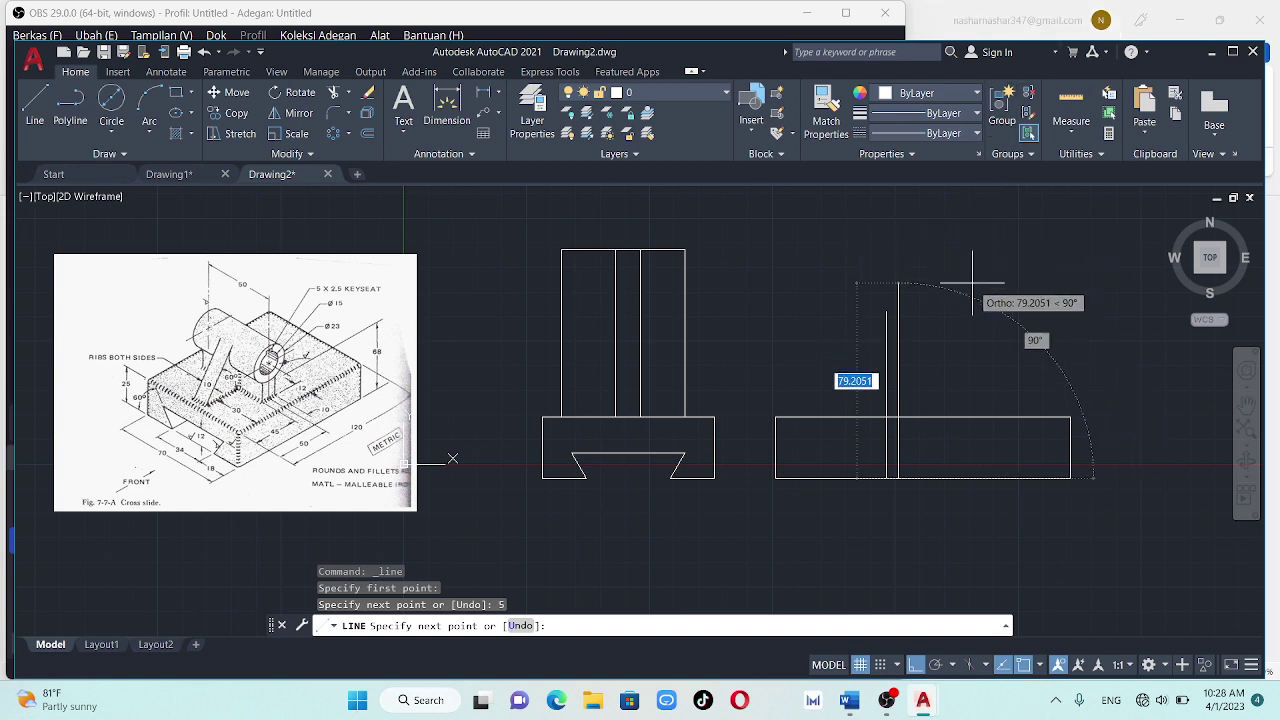
{"action": "type", "text": "68"}
{"action": "key", "text": "Return"}
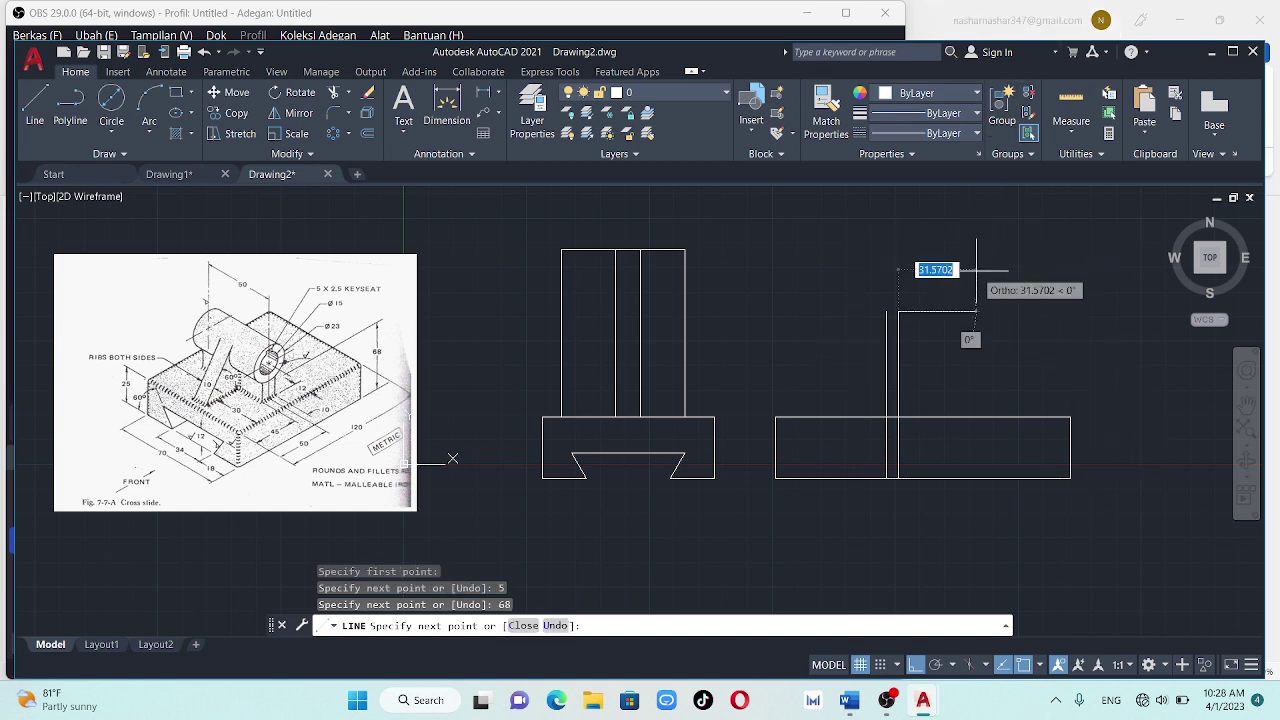
{"action": "key", "text": "Escape"}
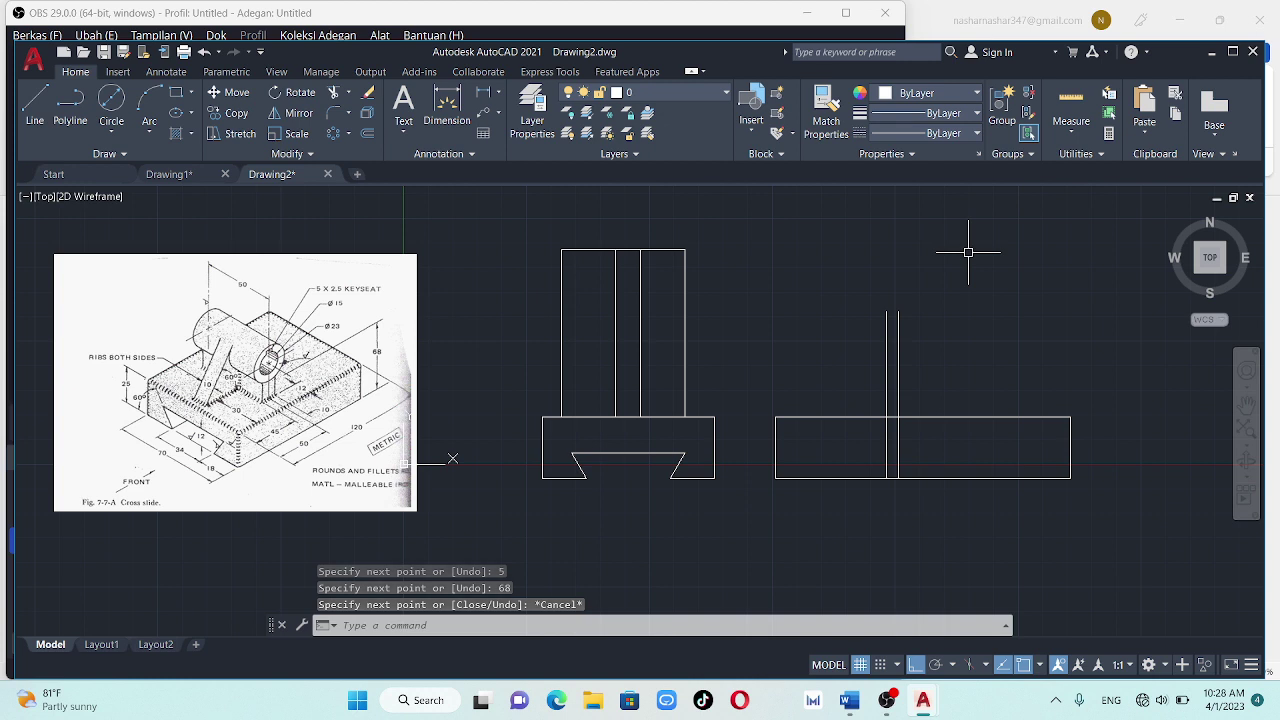
Add a third 68-unit vertical line another 5 units to the right
{"action": "left_click", "coordinate": [35, 102]}
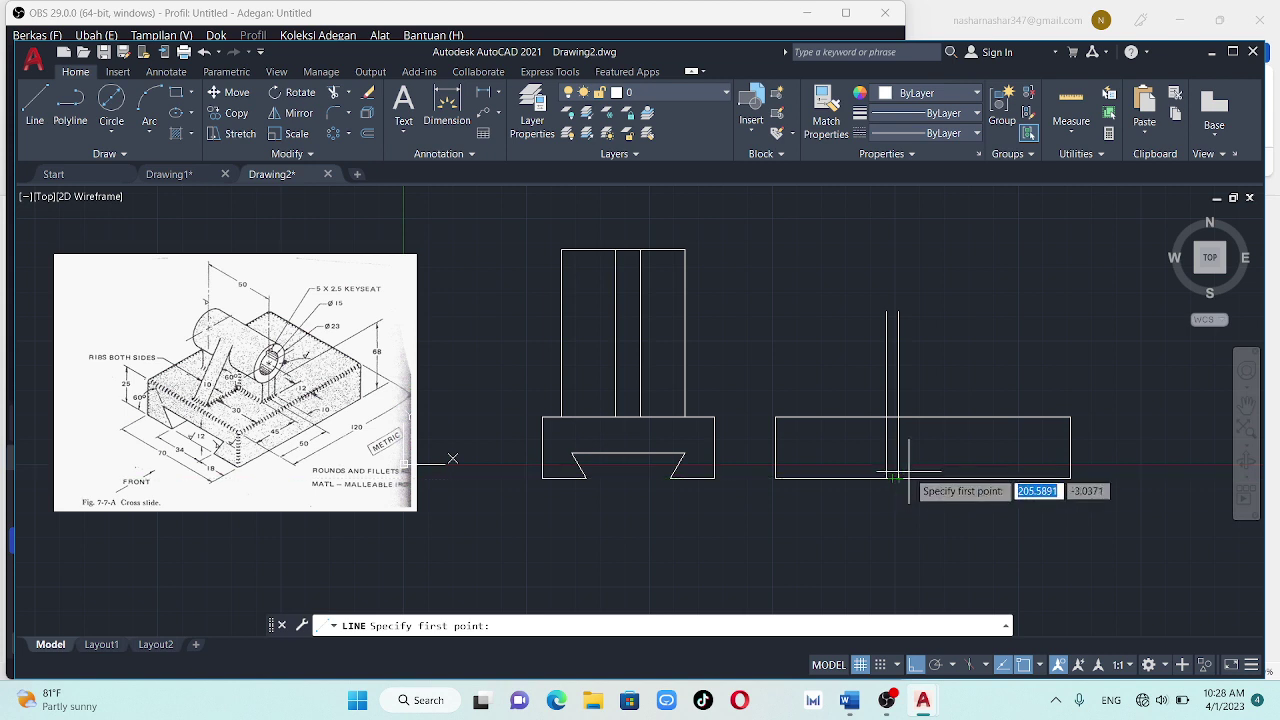
{"action": "left_click", "coordinate": [895, 477]}
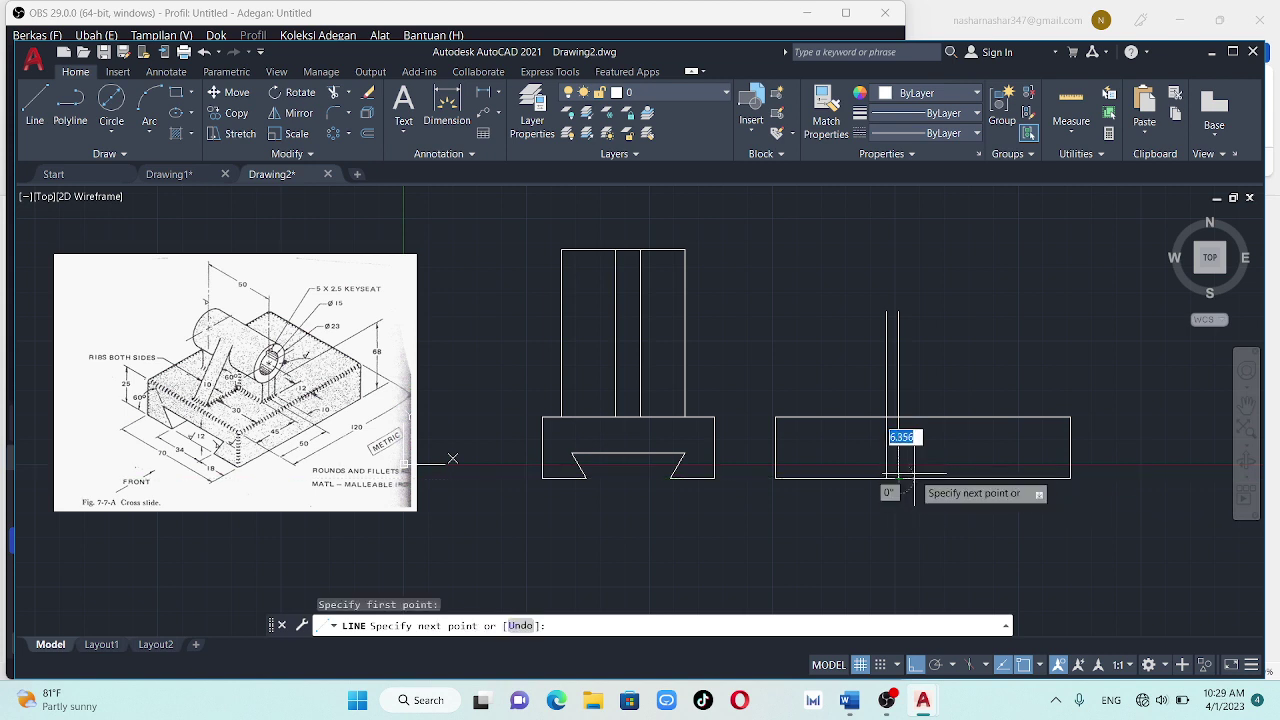
{"action": "type", "text": "5"}
{"action": "key", "text": "Return"}
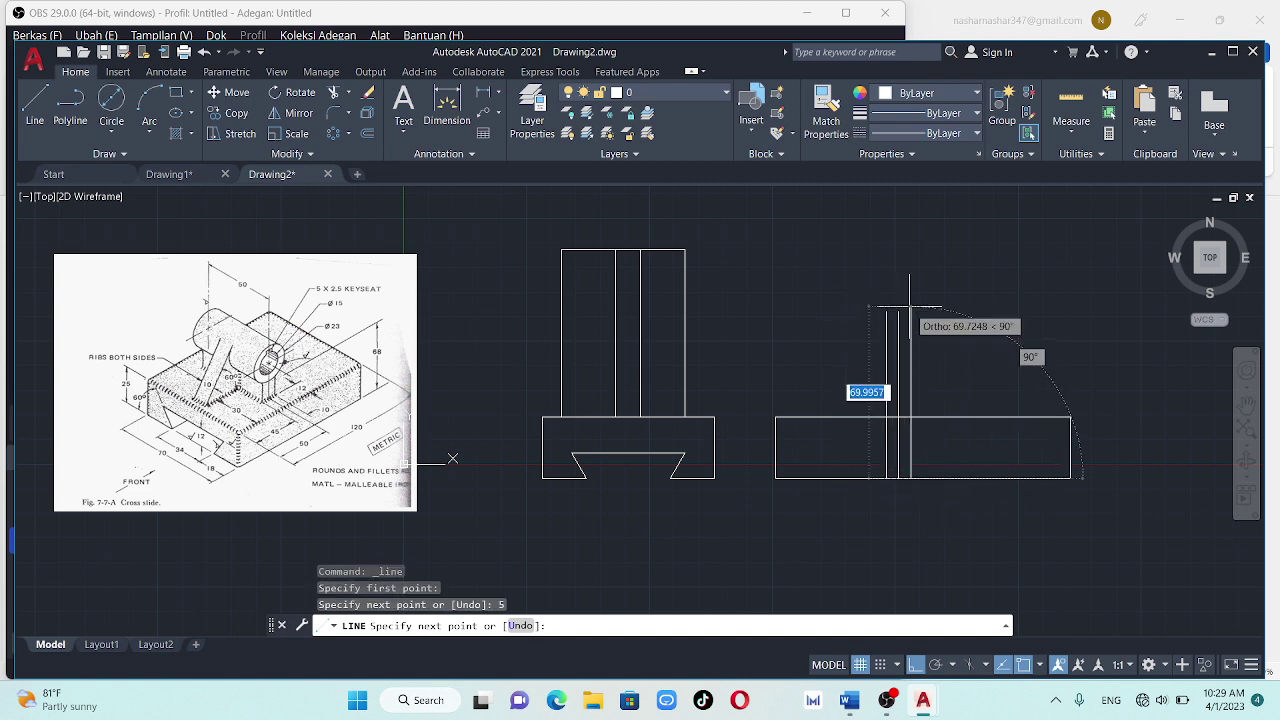
{"action": "type", "text": "666"}
{"action": "key", "text": "Return"}
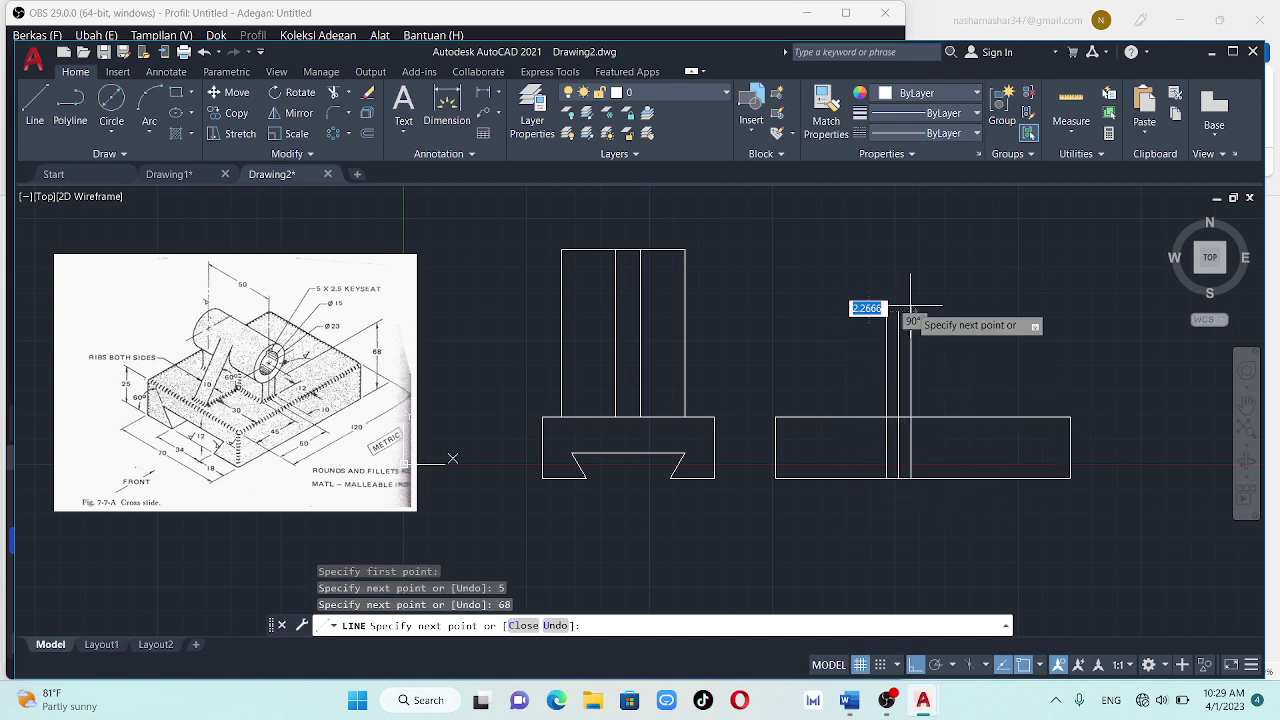
{"action": "key", "text": "Escape"}
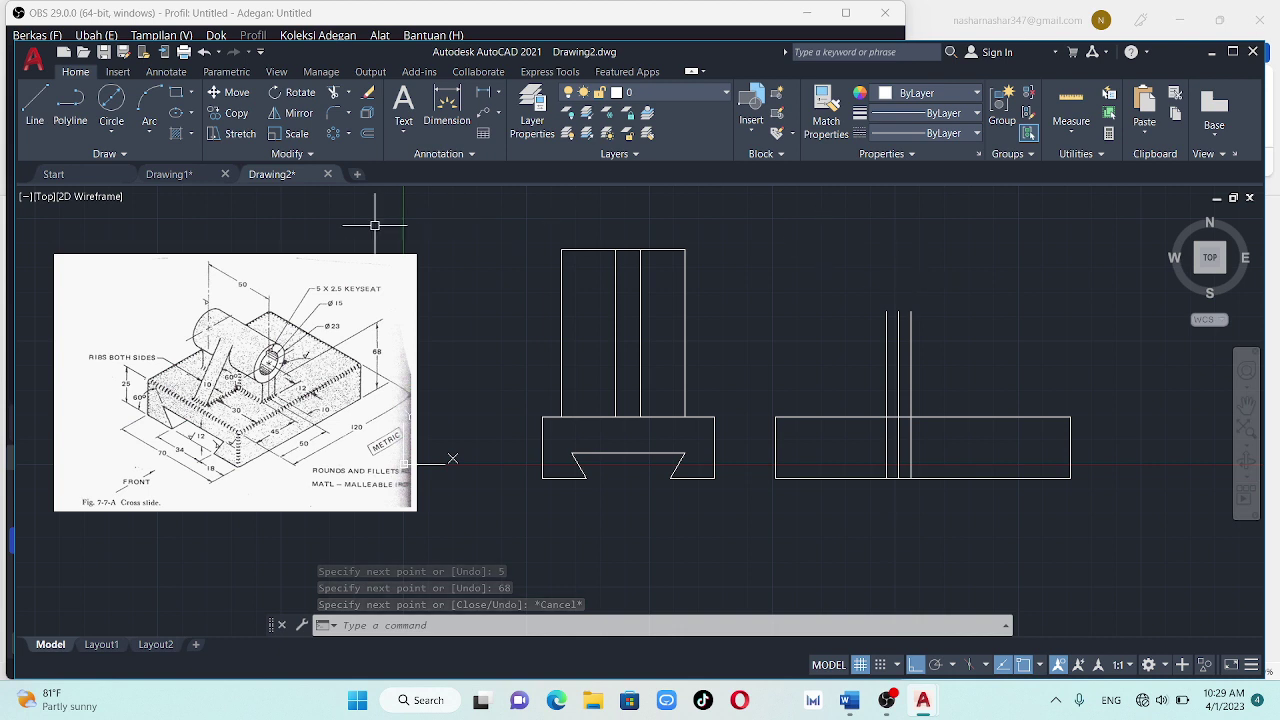
{"action": "left_click", "coordinate": [111, 133]}
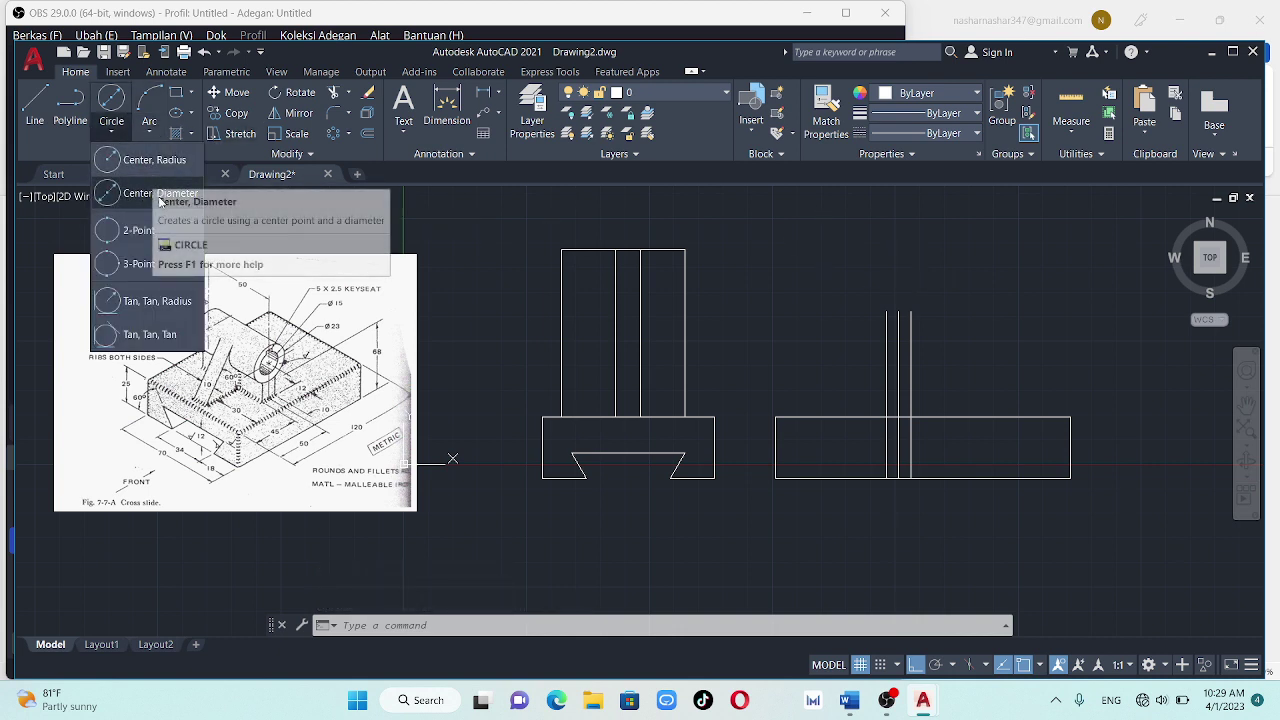
Draw two concentric circles atop the vertical lines: diameter 23 and an outer radius-15 circle
{"action": "left_click", "coordinate": [129, 195]}
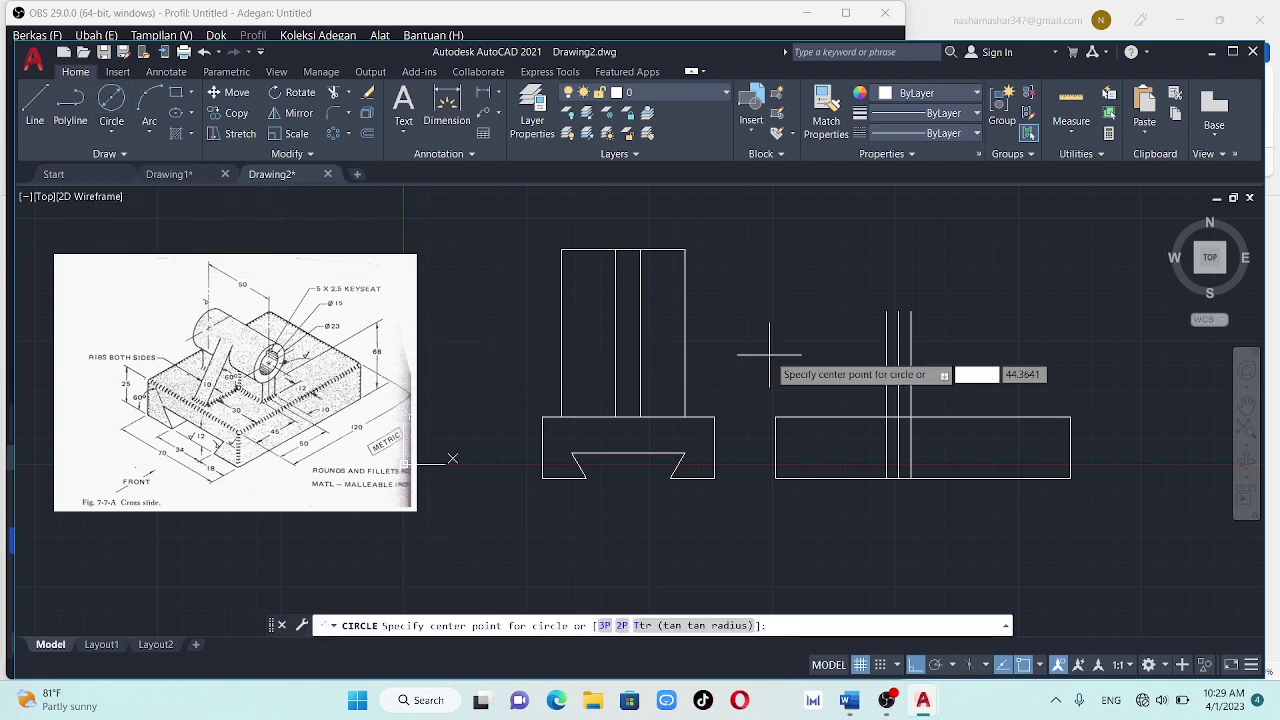
{"action": "left_click", "coordinate": [898, 311]}
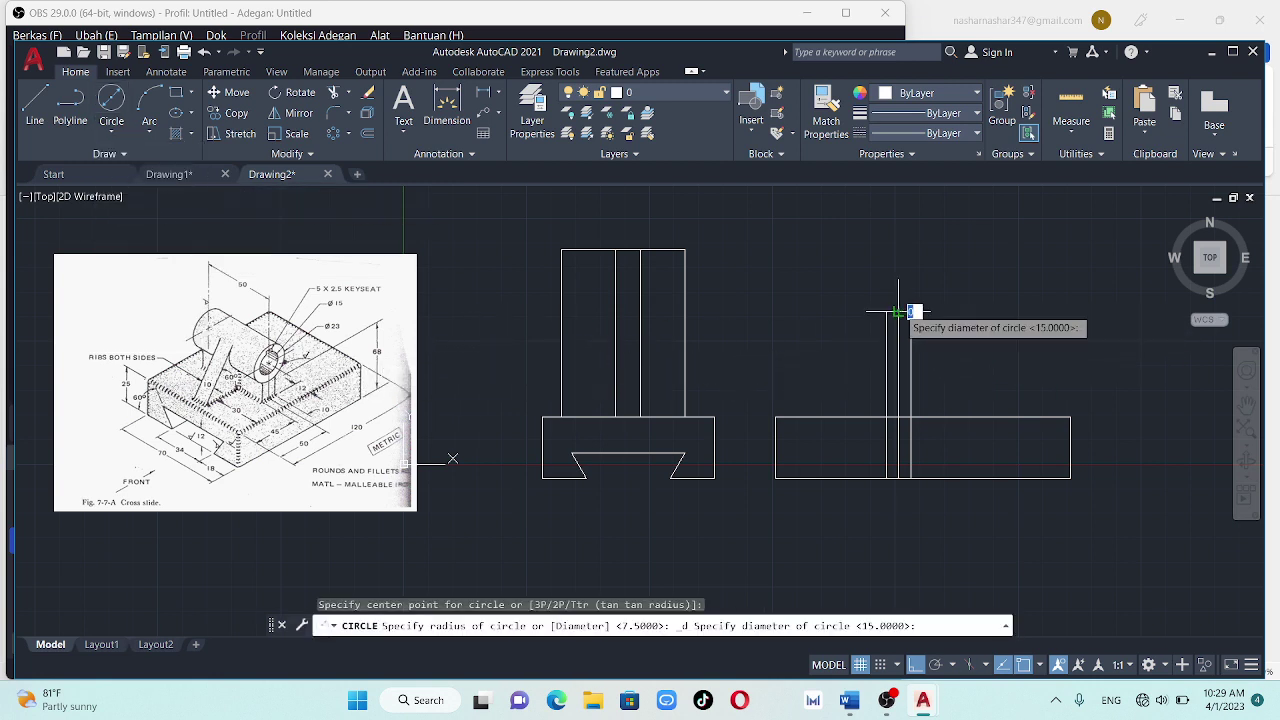
{"action": "type", "text": "7"}
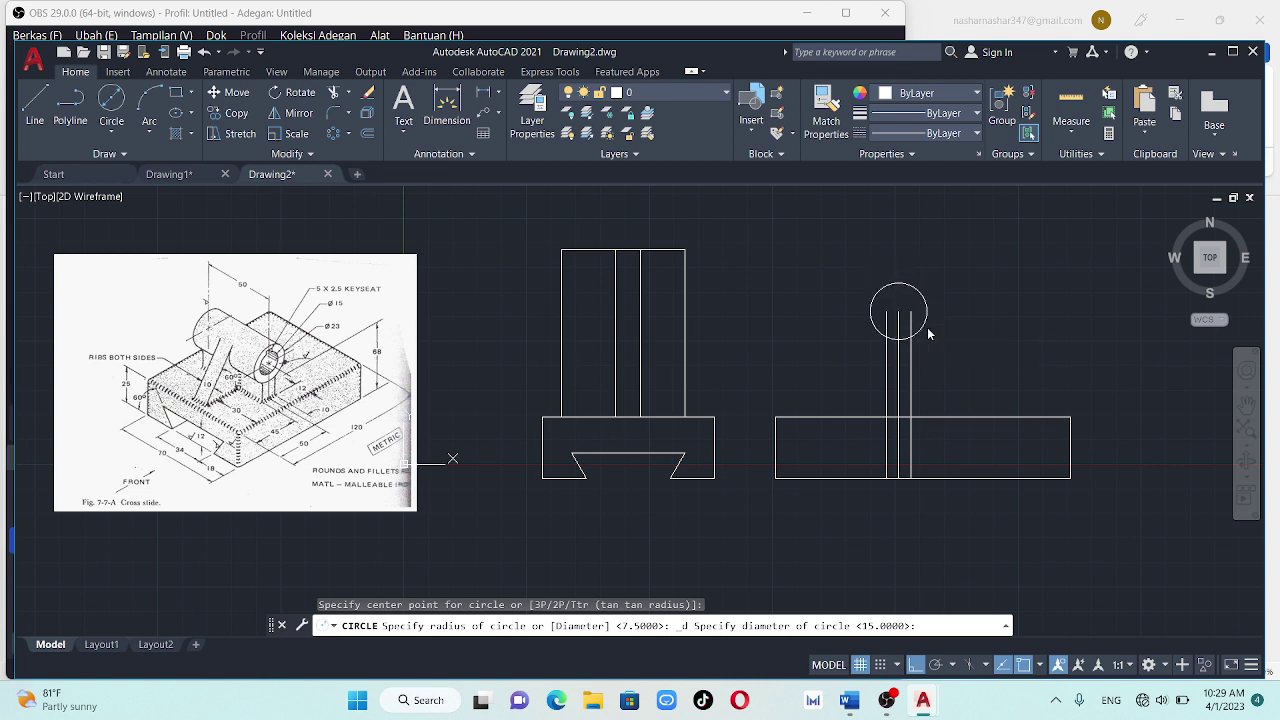
{"action": "type", "text": "23"}
{"action": "key", "text": "Return"}
{"action": "key", "text": "Return"}
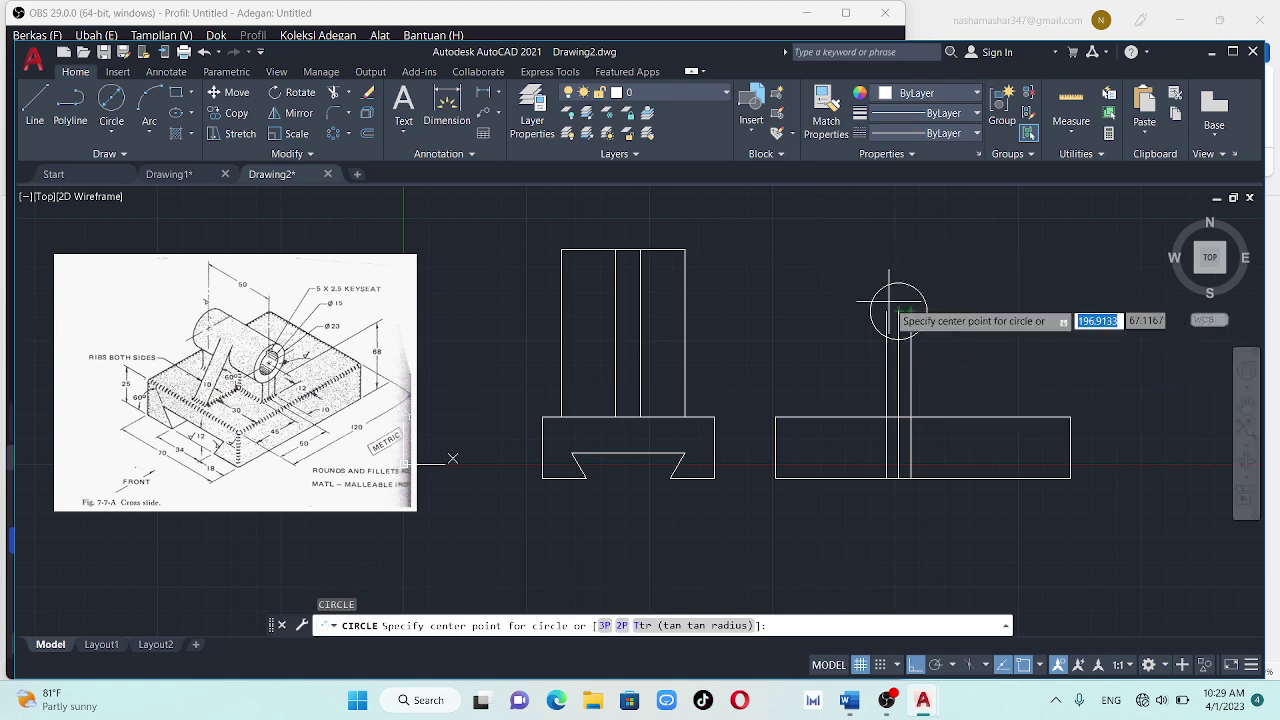
{"action": "left_click", "coordinate": [898, 312]}
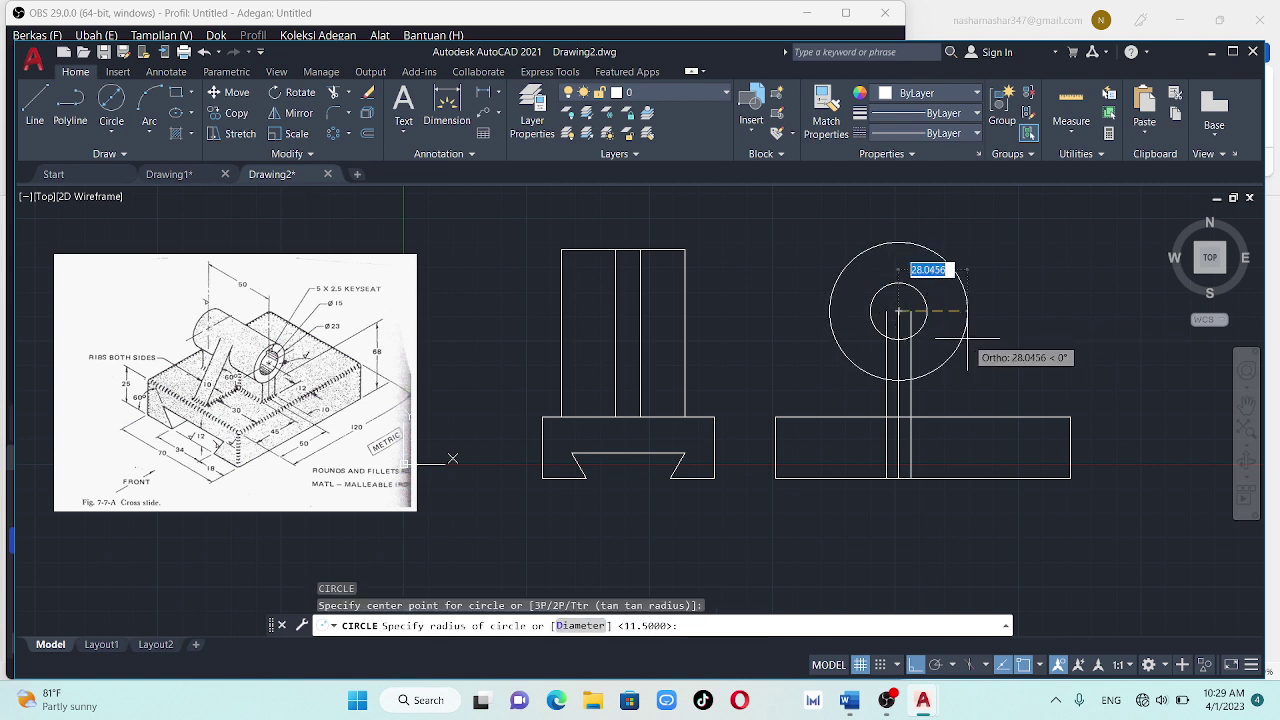
{"action": "type", "text": "15"}
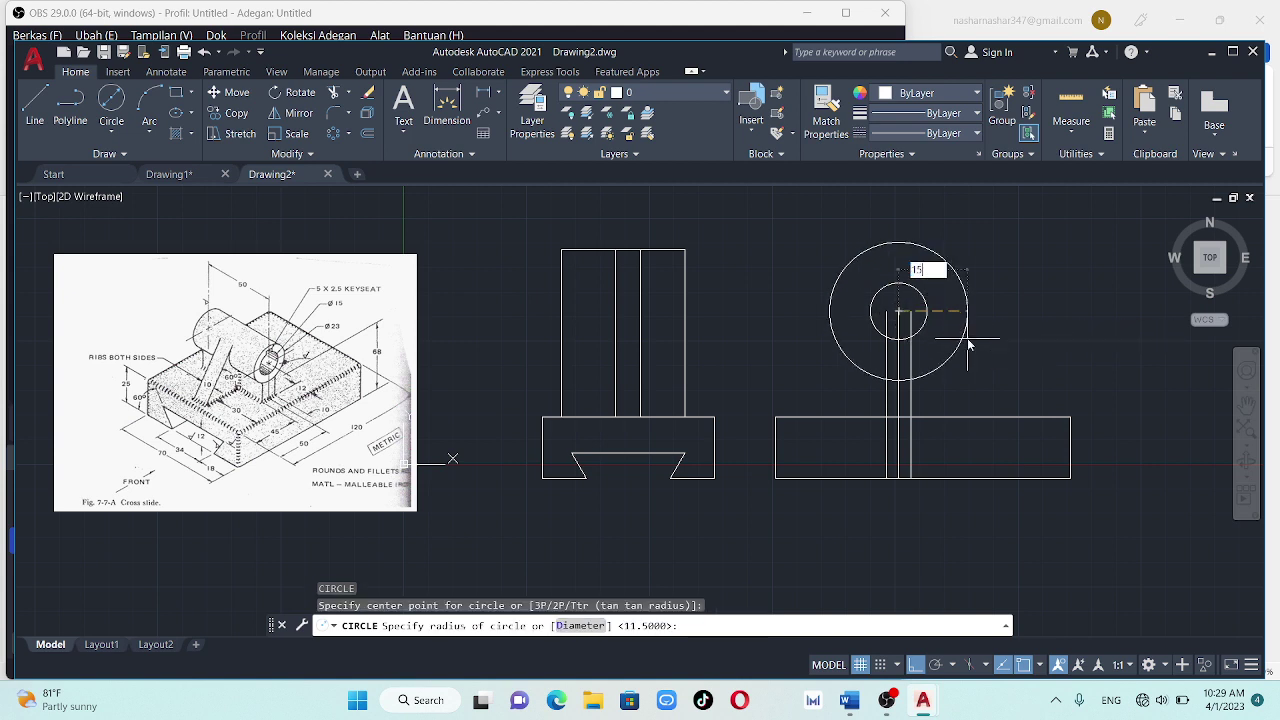
{"action": "key", "text": "Return"}
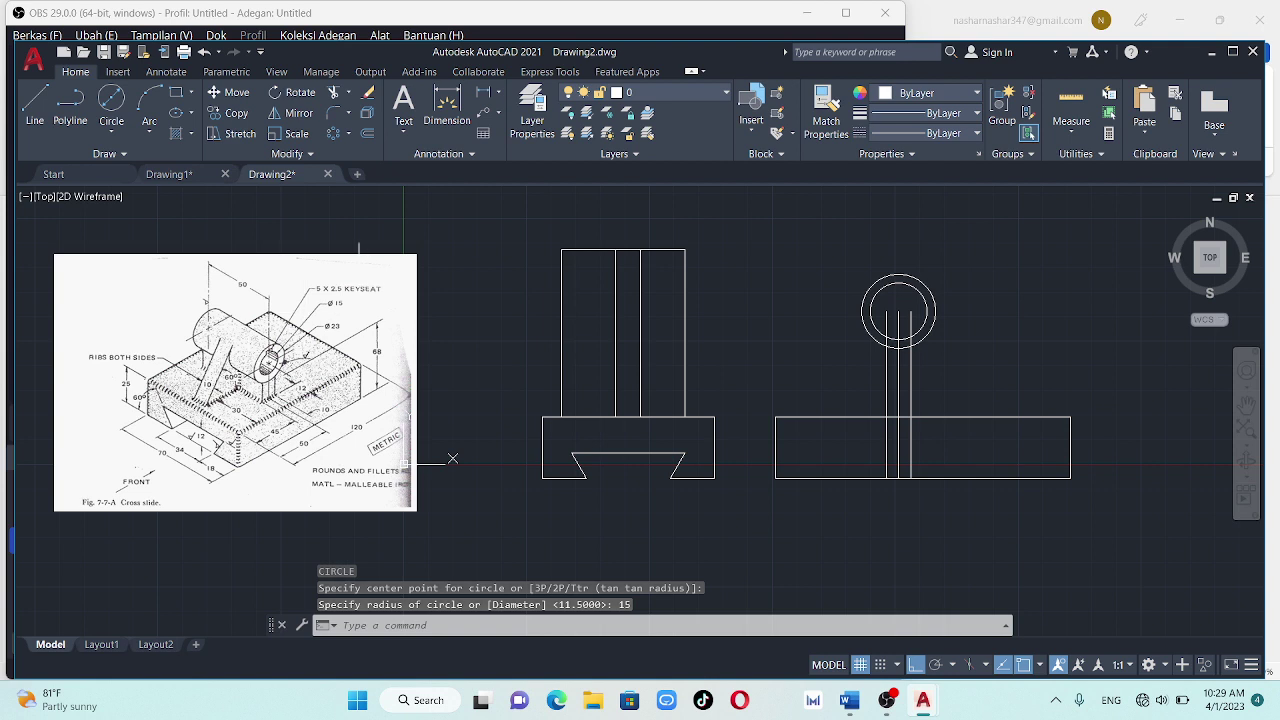
Add a 2.5-diameter circle centred on the inner circle's top point
{"action": "left_click", "coordinate": [112, 131]}
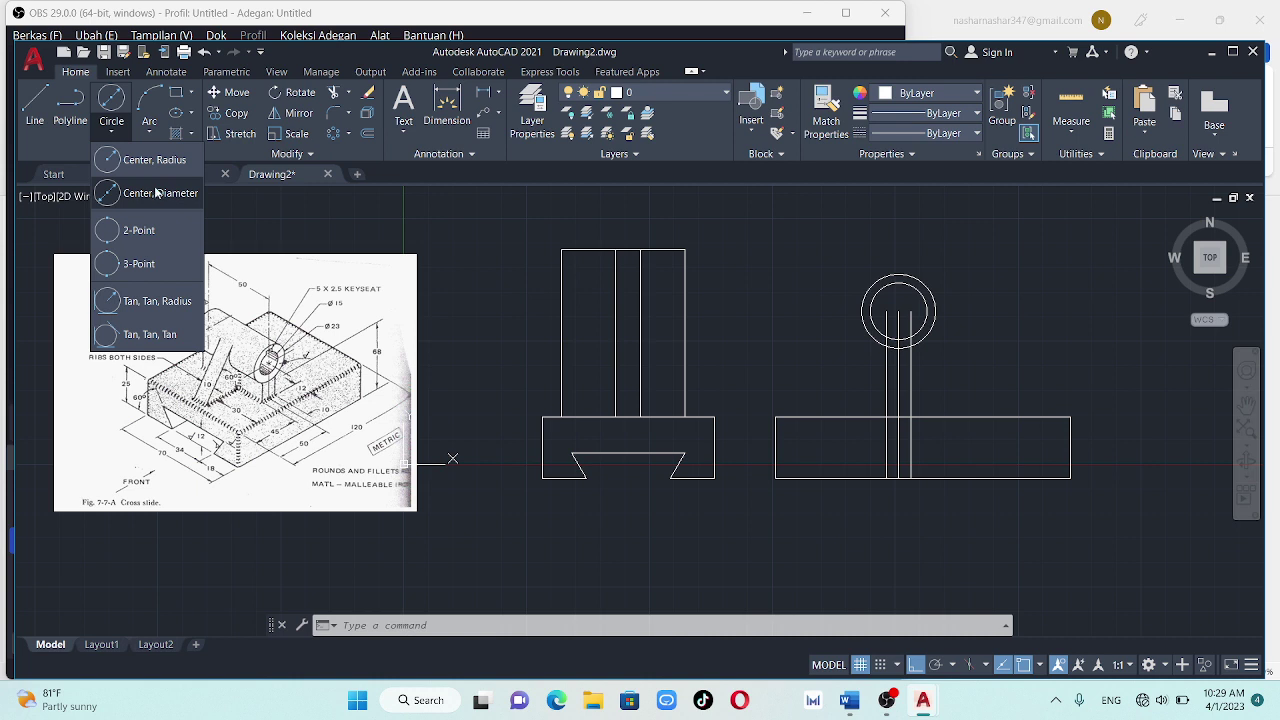
{"action": "left_click", "coordinate": [157, 160]}
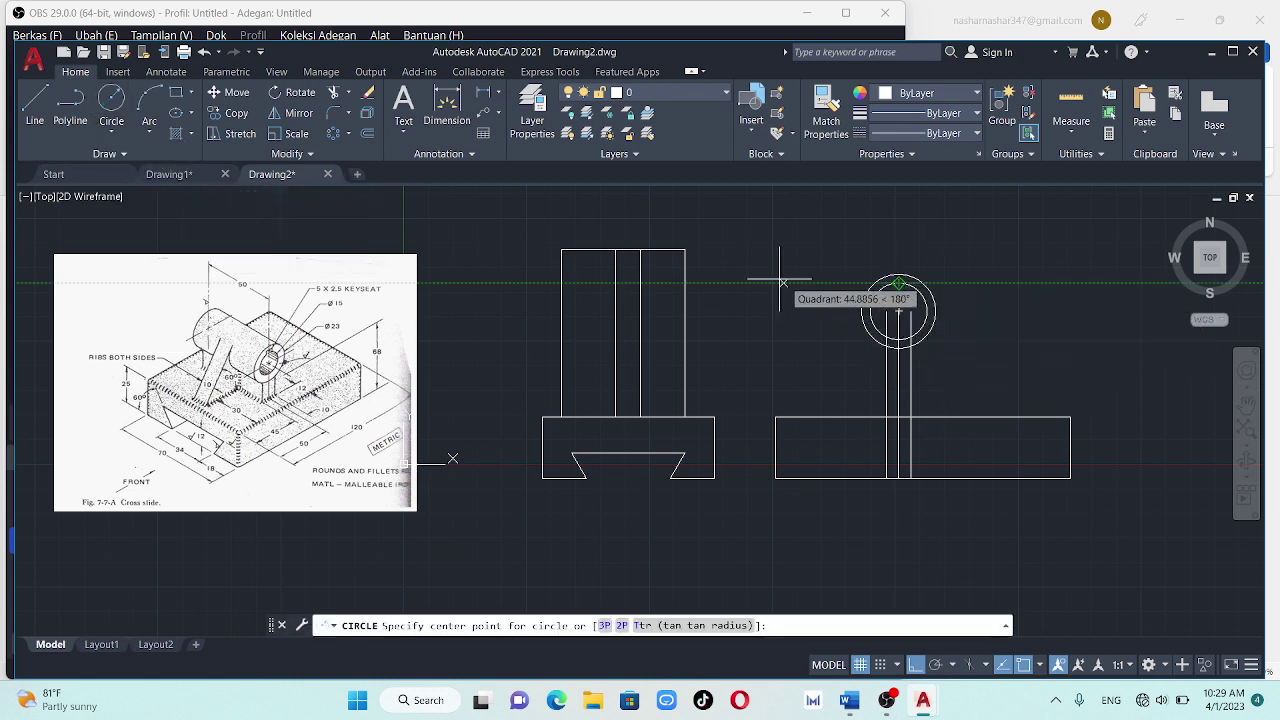
{"action": "left_click", "coordinate": [120, 127]}
{"action": "left_click", "coordinate": [138, 197]}
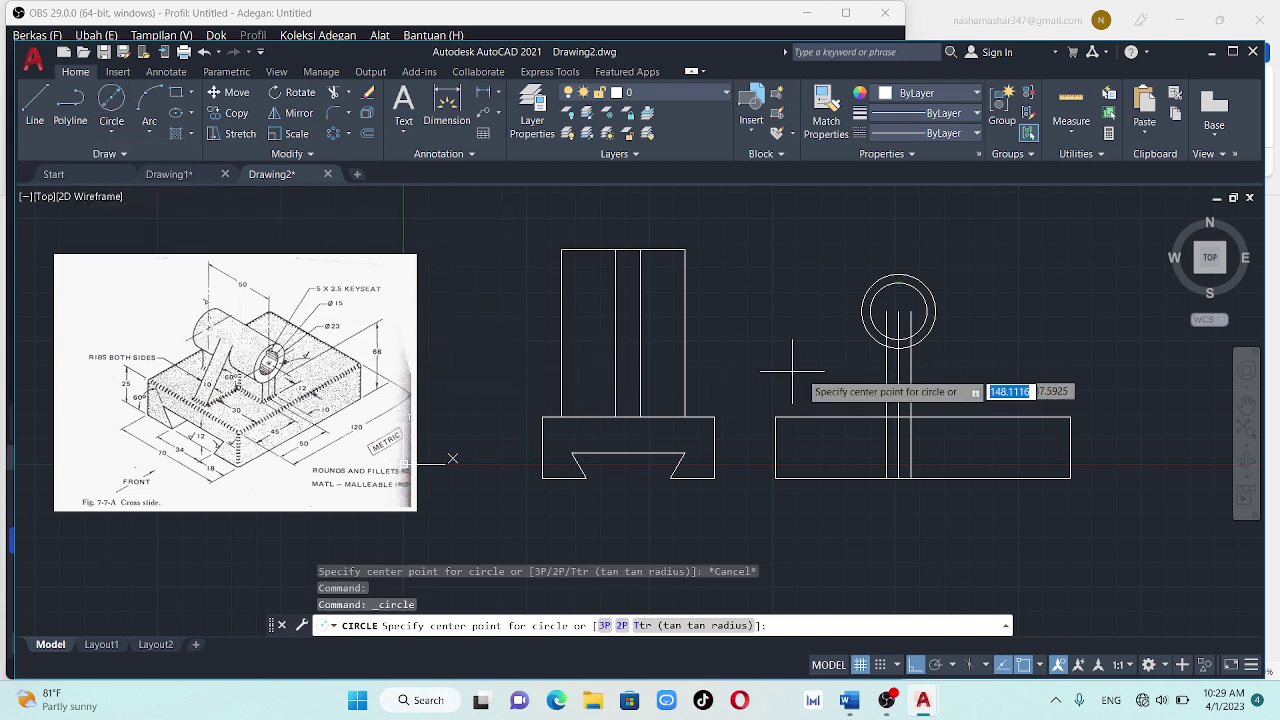
{"action": "left_click", "coordinate": [896, 284]}
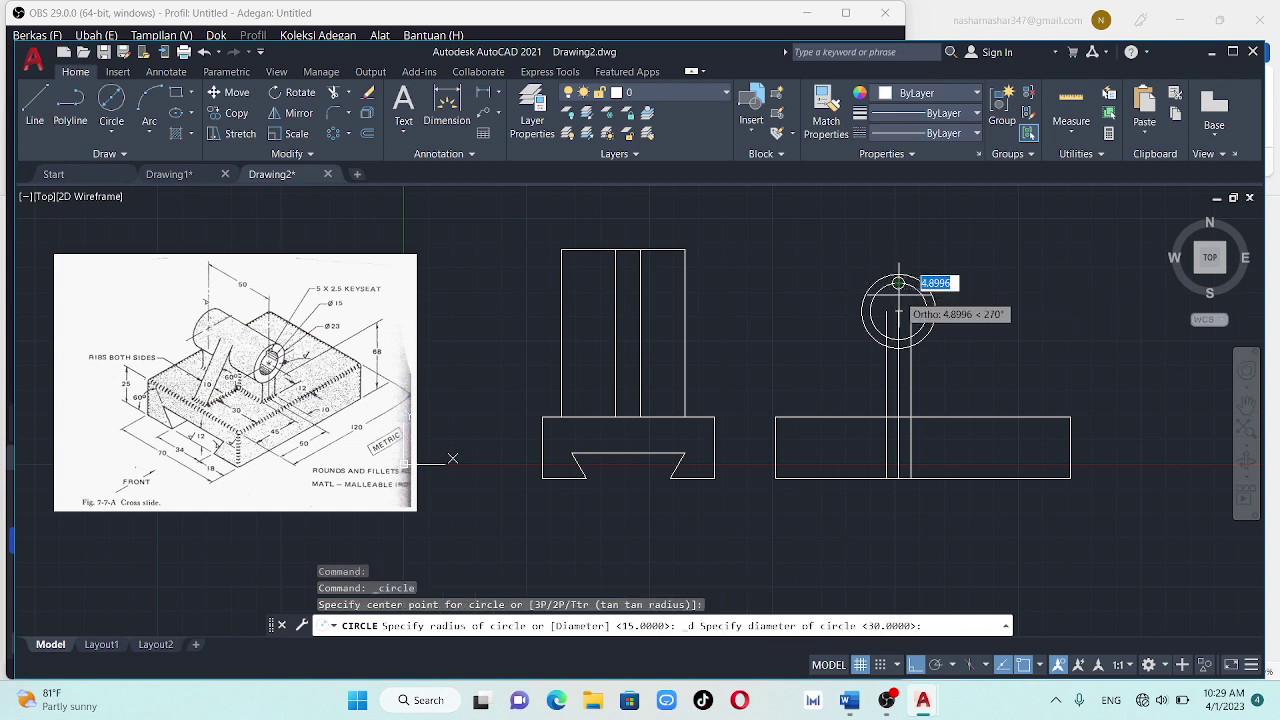
{"action": "type", "text": "2.5"}
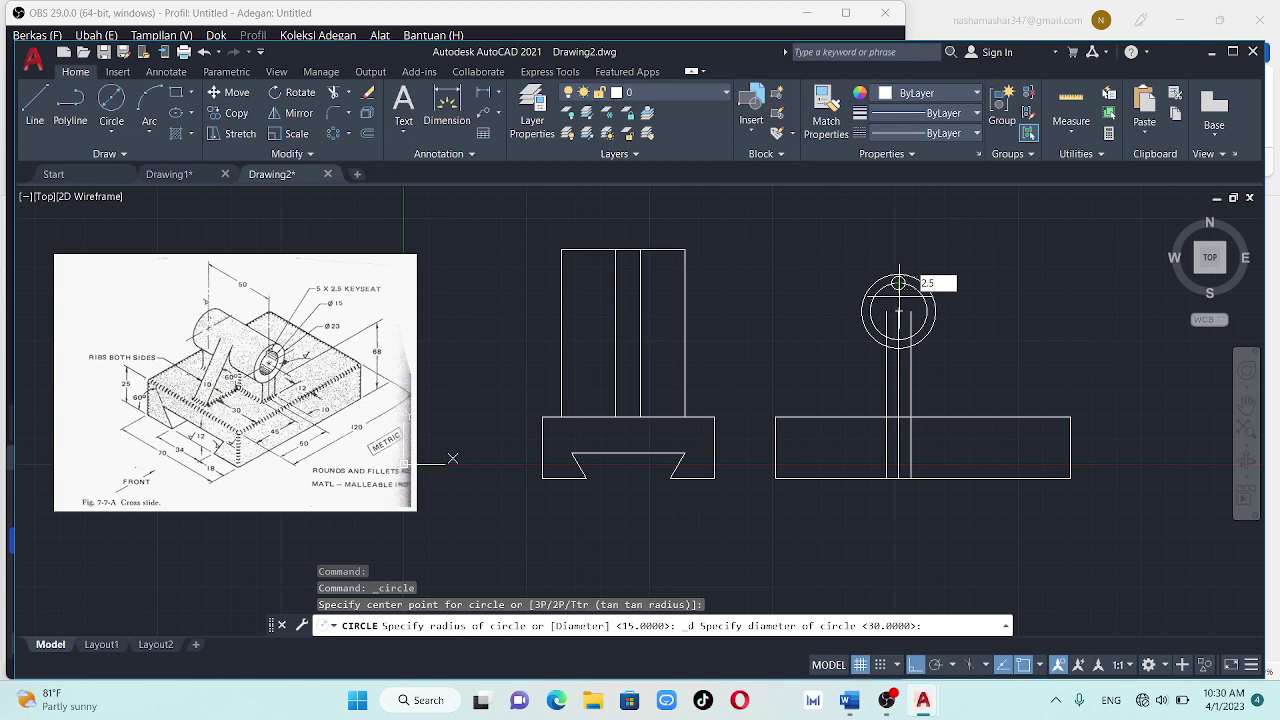
{"action": "key", "text": "Return"}
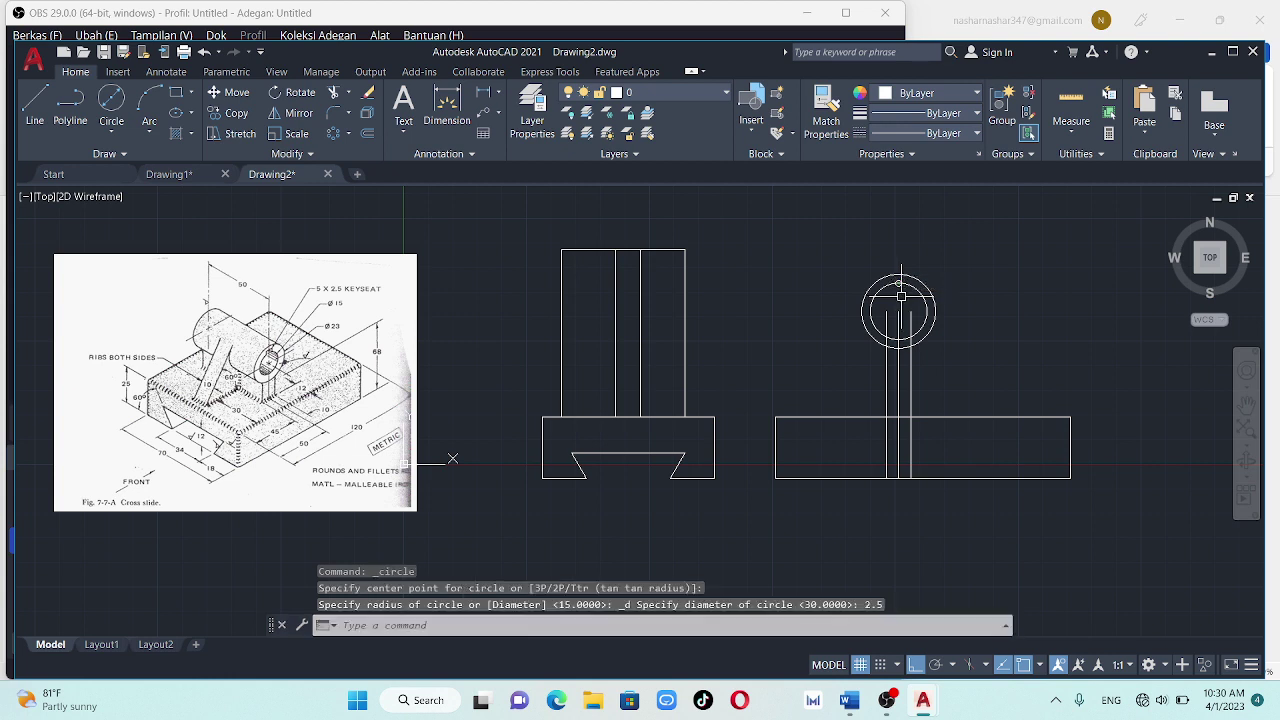
Zoom to the boss circles and erase the undersized small circle
{"action": "scroll", "coordinate": [900, 272], "scroll_direction": "up", "scroll_amount": 1}
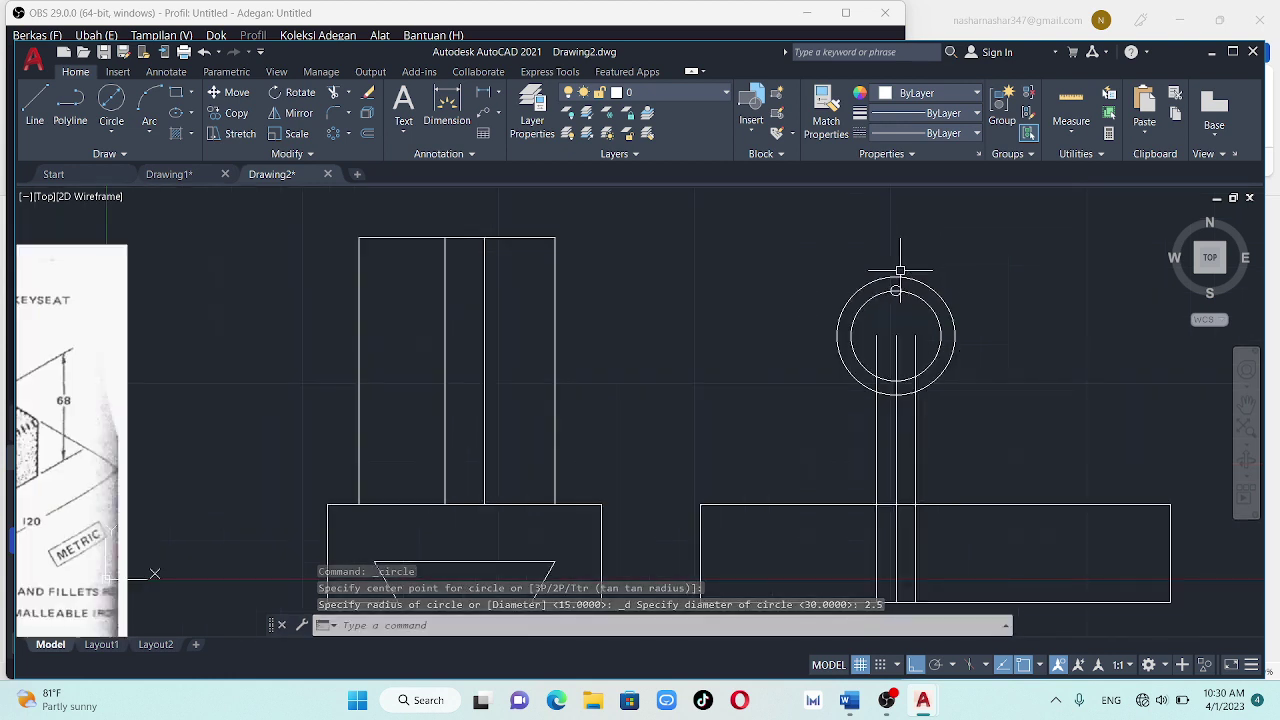
{"action": "scroll", "coordinate": [900, 272], "scroll_direction": "up", "scroll_amount": 3}
{"action": "mouse_move", "coordinate": [694, 349]}
{"action": "middle_mouse_down"}
{"action": "mouse_move", "coordinate": [828, 337]}
{"action": "mouse_move", "coordinate": [830, 360]}
{"action": "middle_mouse_up"}
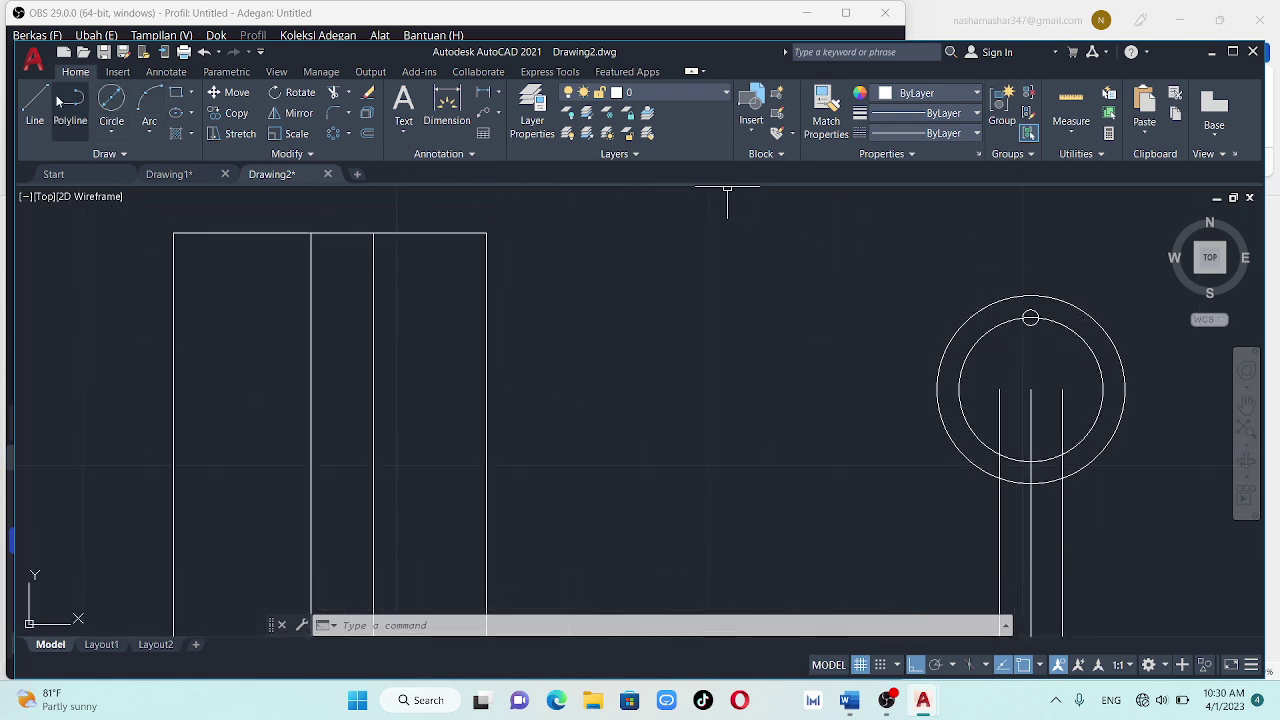
{"action": "scroll", "coordinate": [843, 300], "scroll_direction": "down", "scroll_amount": 2}
{"action": "scroll", "coordinate": [835, 322], "scroll_direction": "down", "scroll_amount": 2}
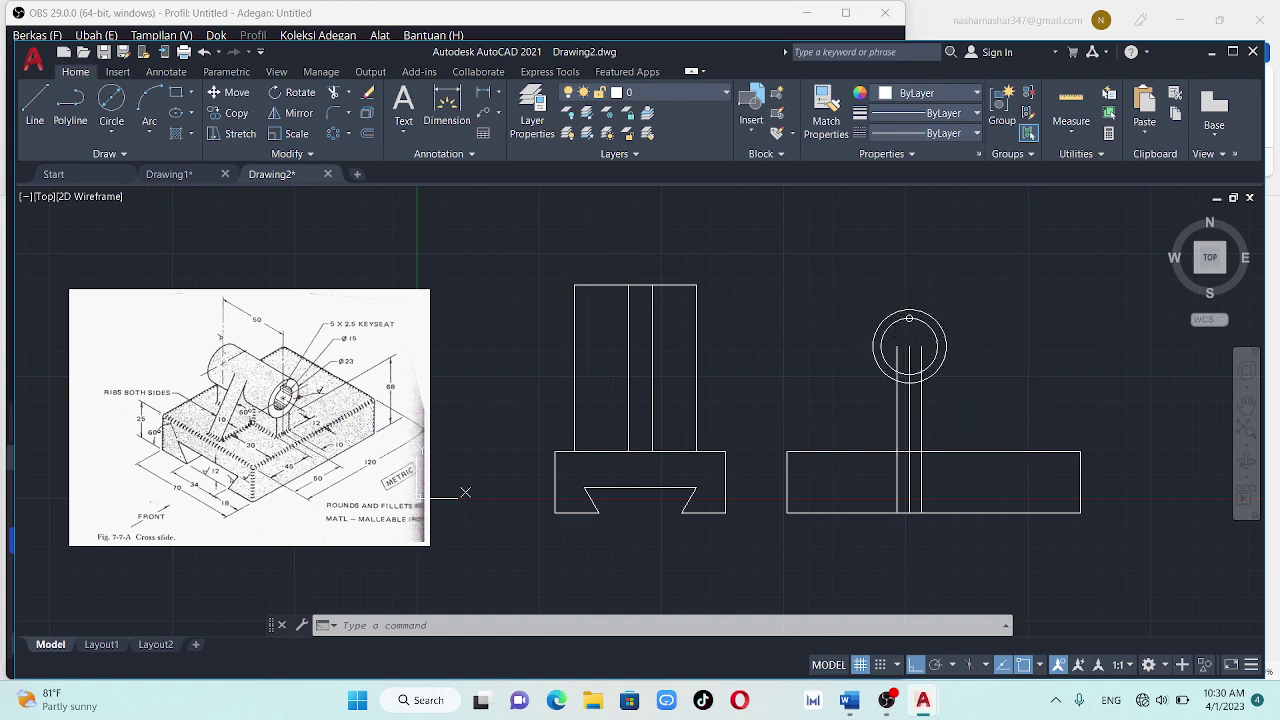
{"action": "key", "text": "Delete"}
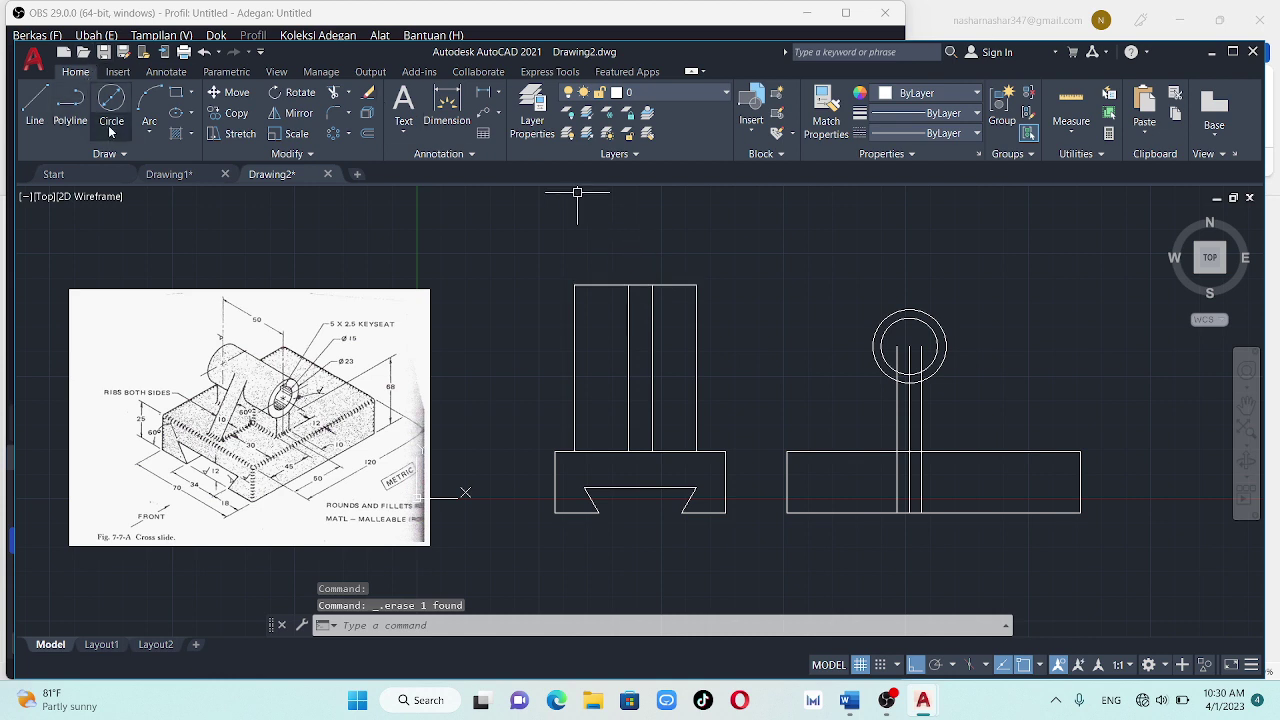
Draw a radius-2.5 circle centred on the inner circle's top
{"action": "left_click", "coordinate": [111, 131]}
{"action": "left_click", "coordinate": [150, 162]}
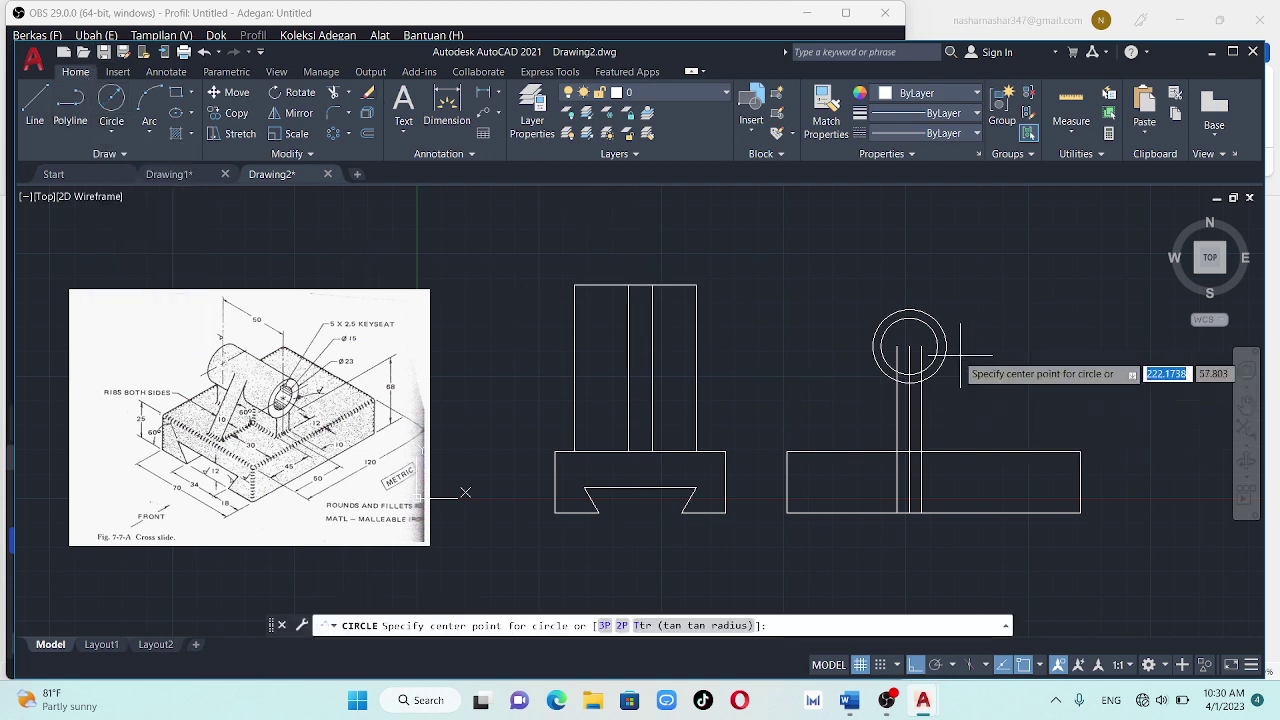
{"action": "left_click", "coordinate": [909, 347]}
{"action": "type", "text": "2.5"}
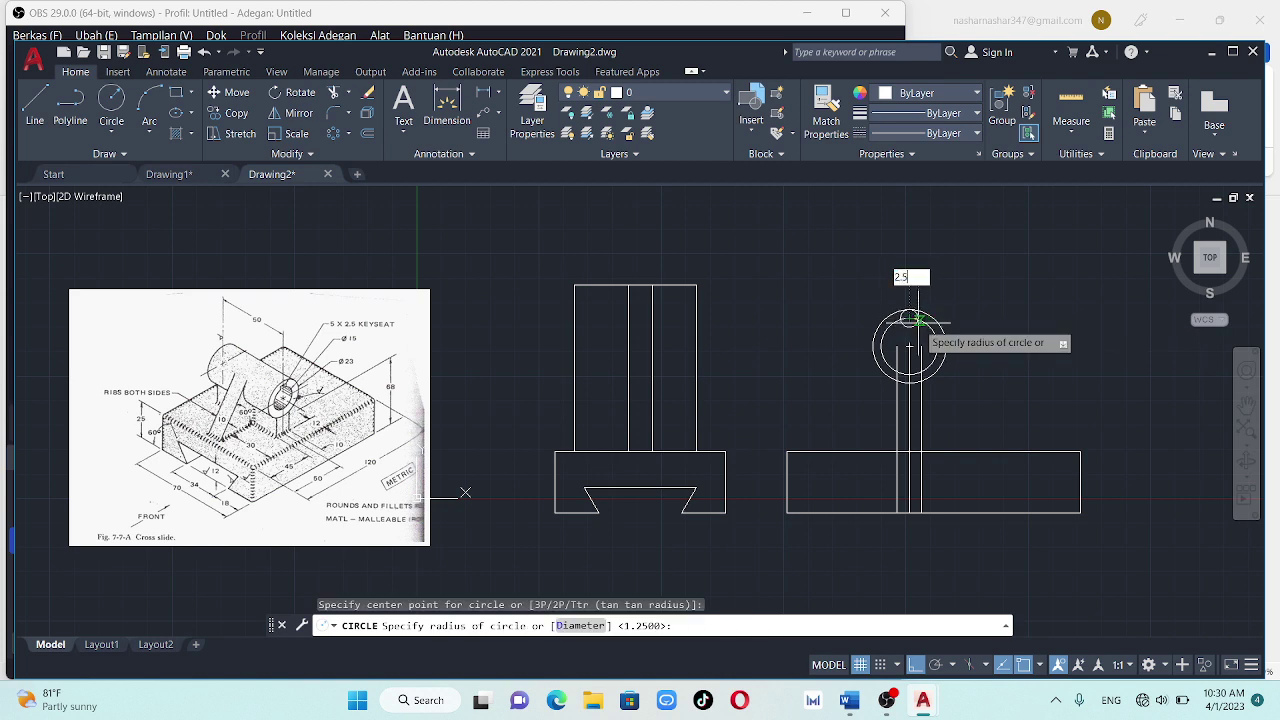
{"action": "key", "text": "Return"}
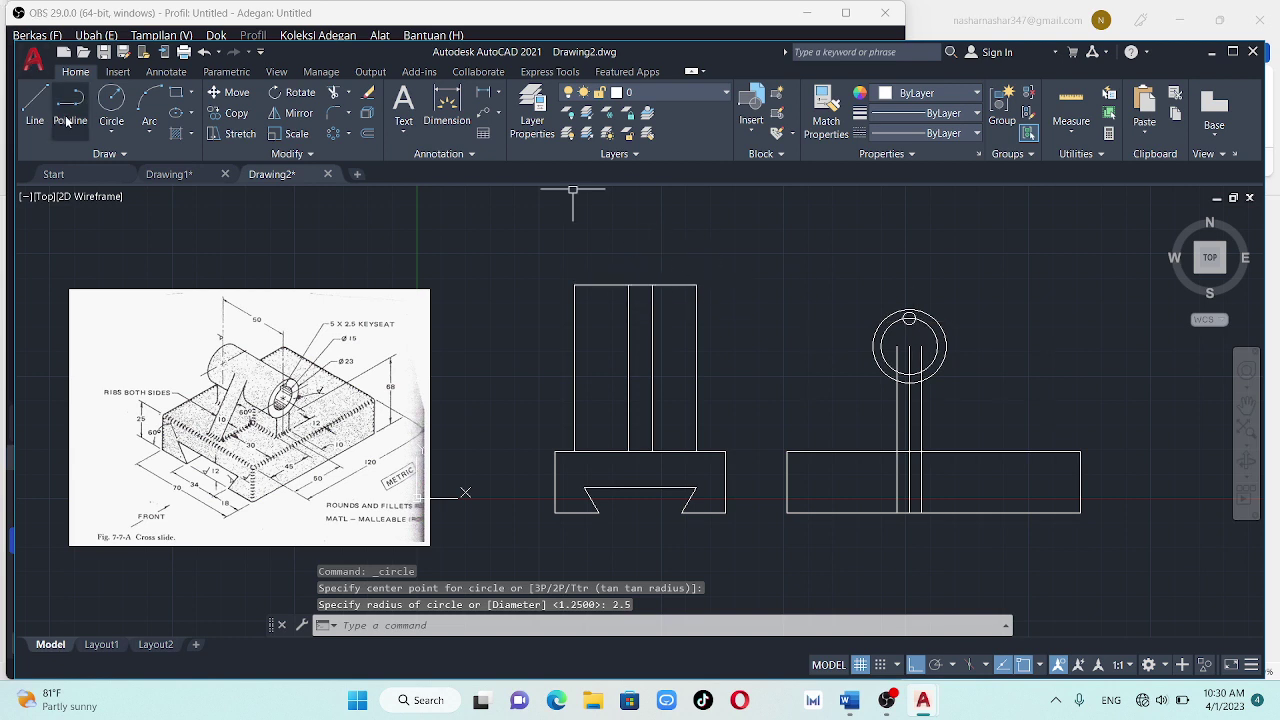
Trim the overlapping circle arc to form the semicircular keyseat notch
{"action": "left_click", "coordinate": [335, 95]}
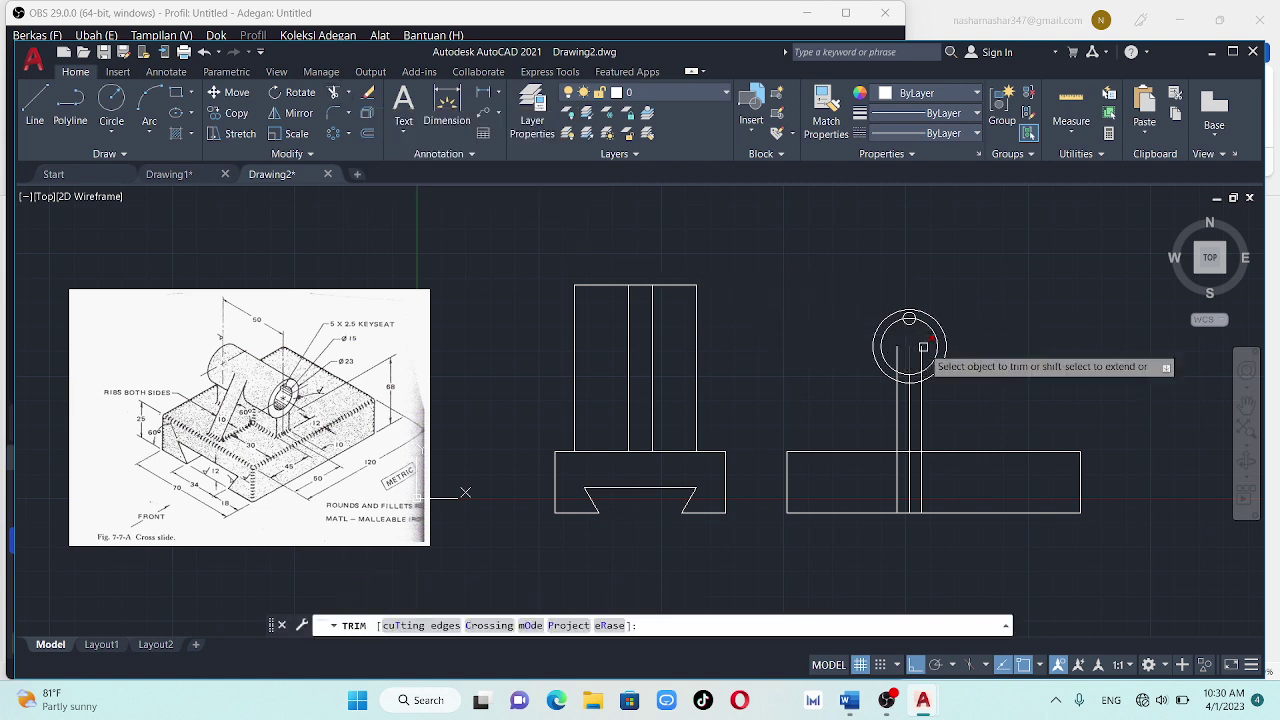
{"action": "scroll", "coordinate": [935, 322], "scroll_direction": "up", "scroll_amount": 1}
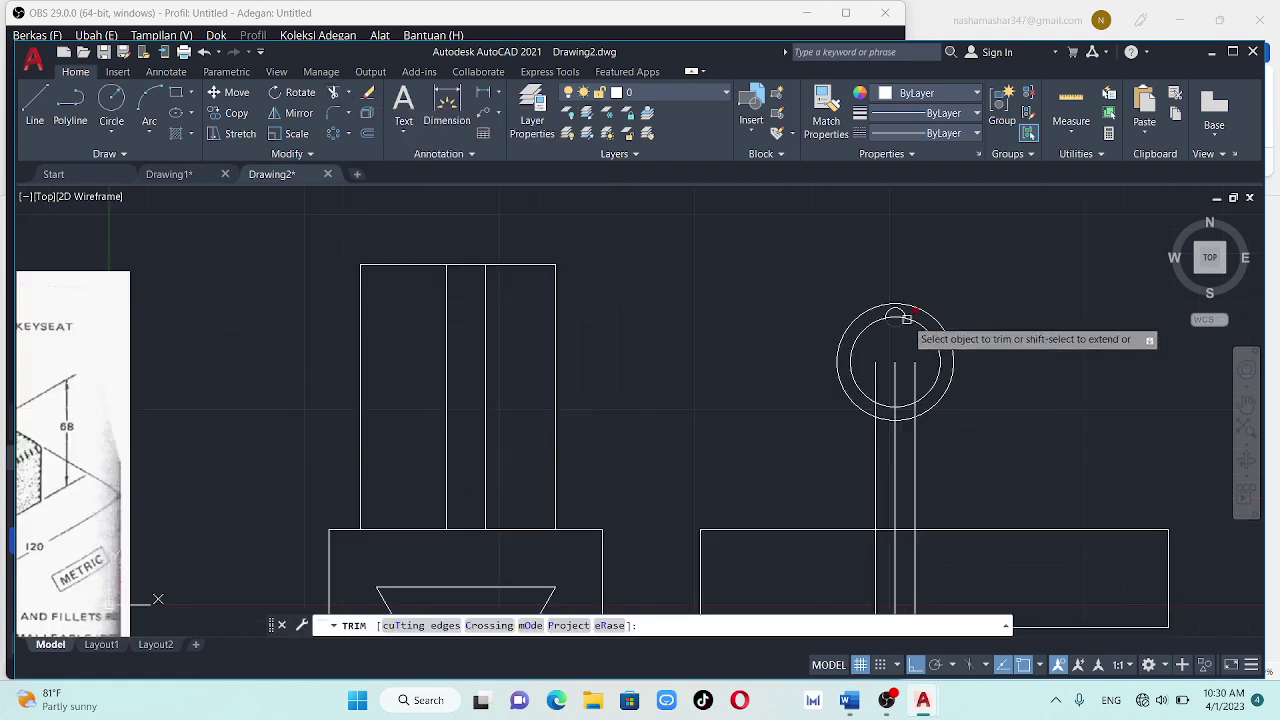
{"action": "left_click", "coordinate": [896, 320]}
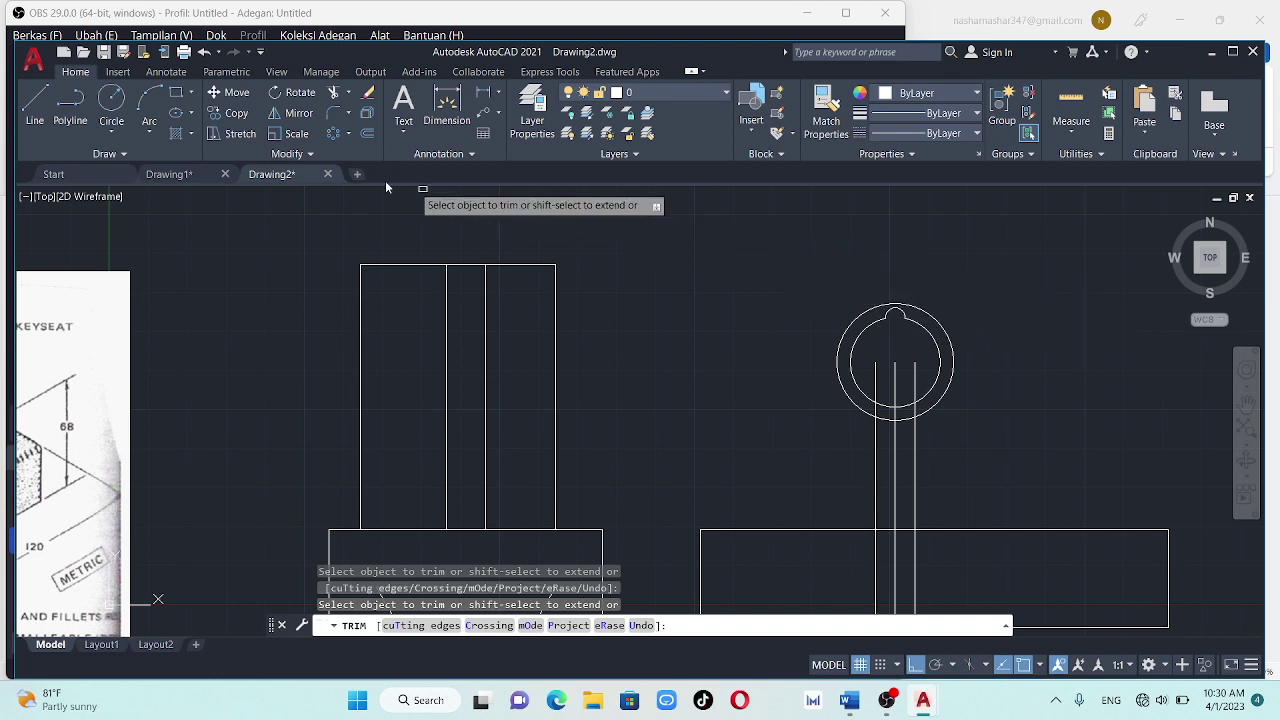
Draw a short line at the notch top, then delete that stray segment
{"action": "left_click", "coordinate": [39, 104]}
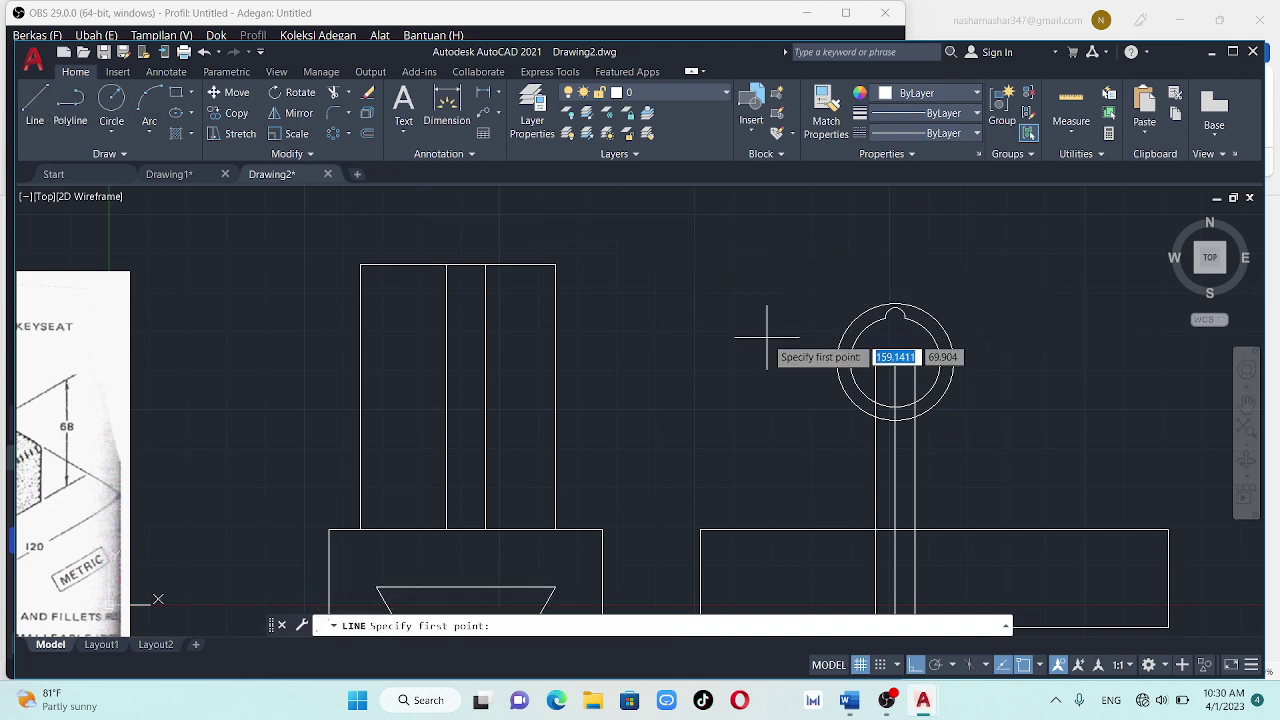
{"action": "left_click", "coordinate": [885, 318]}
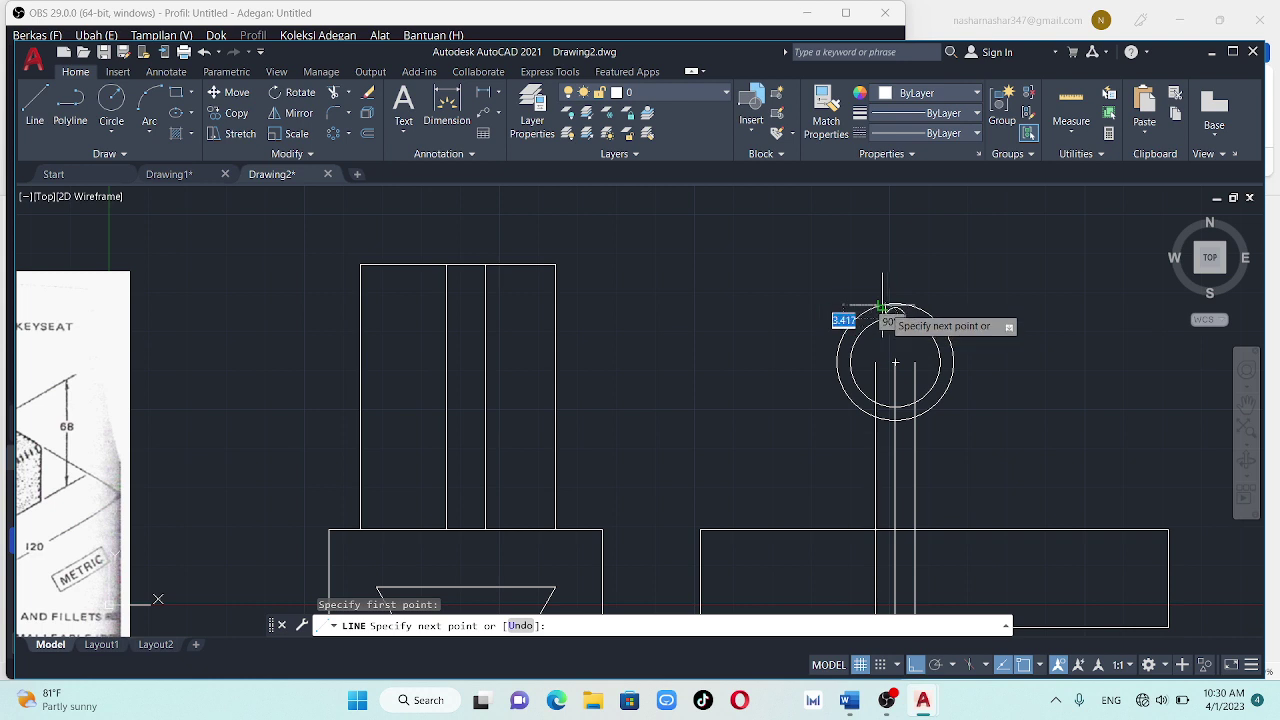
{"action": "left_click", "coordinate": [882, 304]}
{"action": "key", "text": "Escape"}
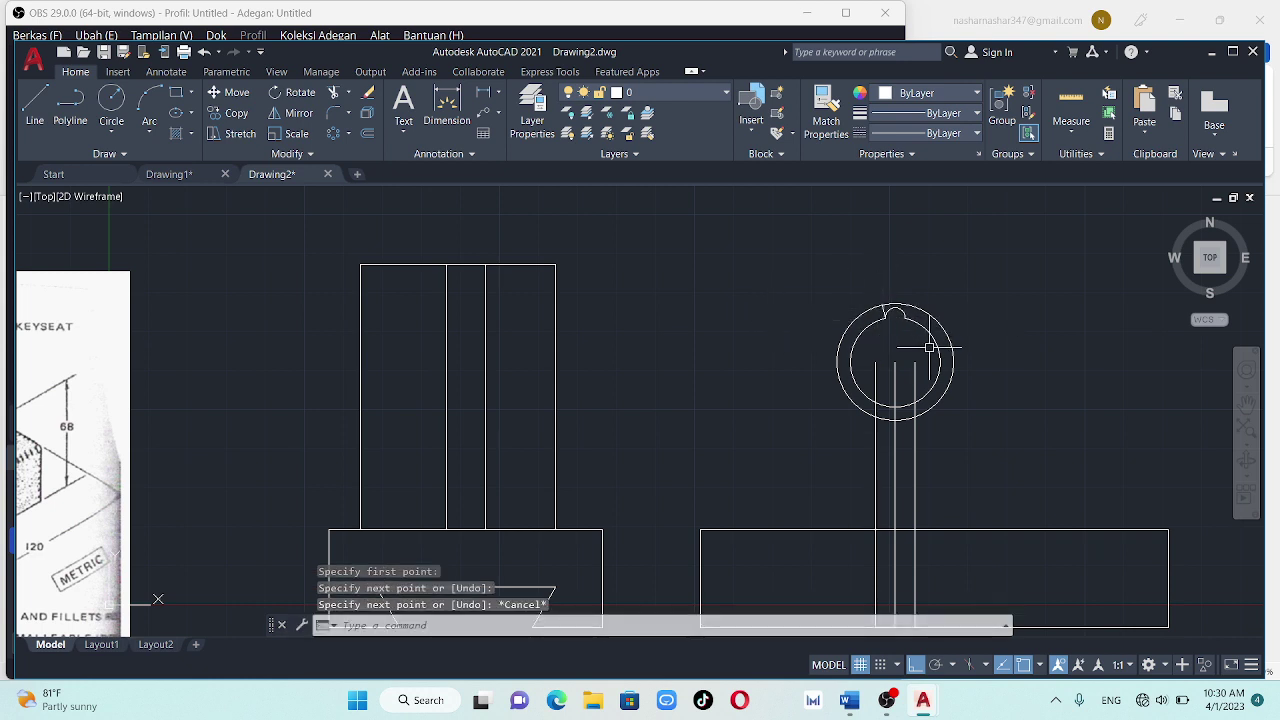
{"action": "left_click", "coordinate": [882, 313]}
{"action": "key", "text": "Delete"}
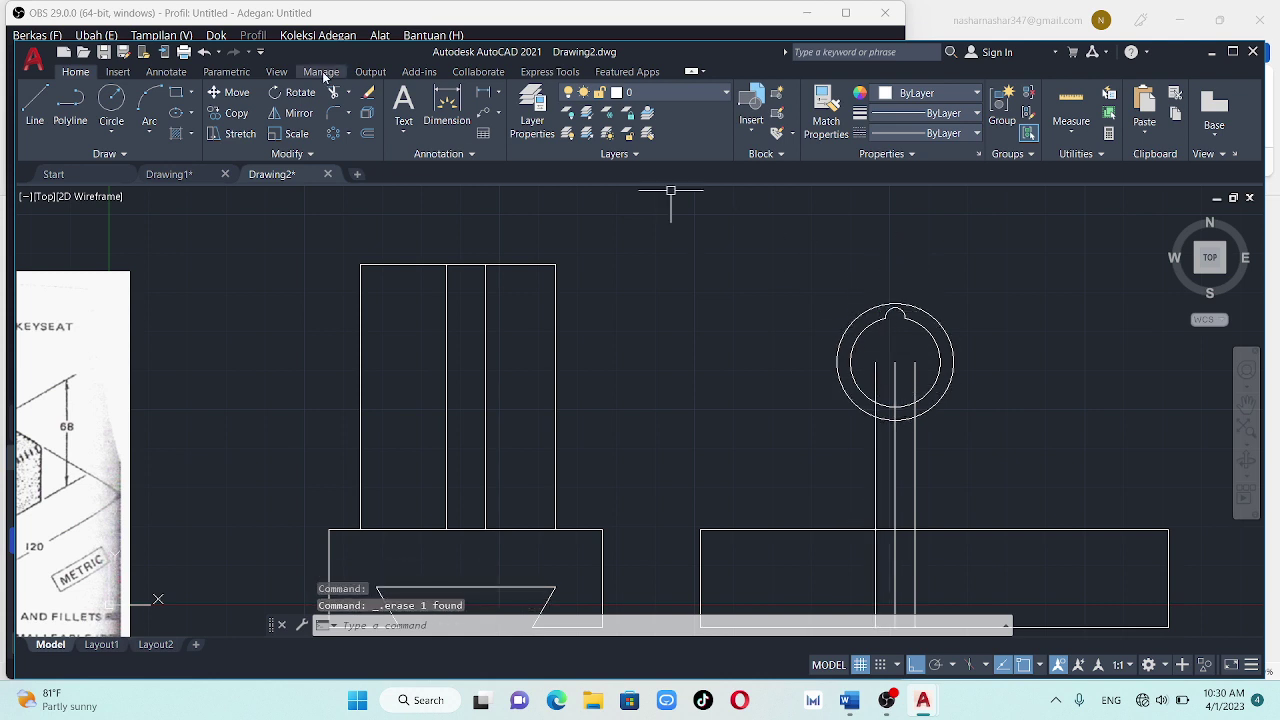
Zoom into the keyseat, try another short line there, and erase it
{"action": "left_click", "coordinate": [34, 100]}
{"action": "scroll", "coordinate": [808, 380], "scroll_direction": "up", "scroll_amount": 2}
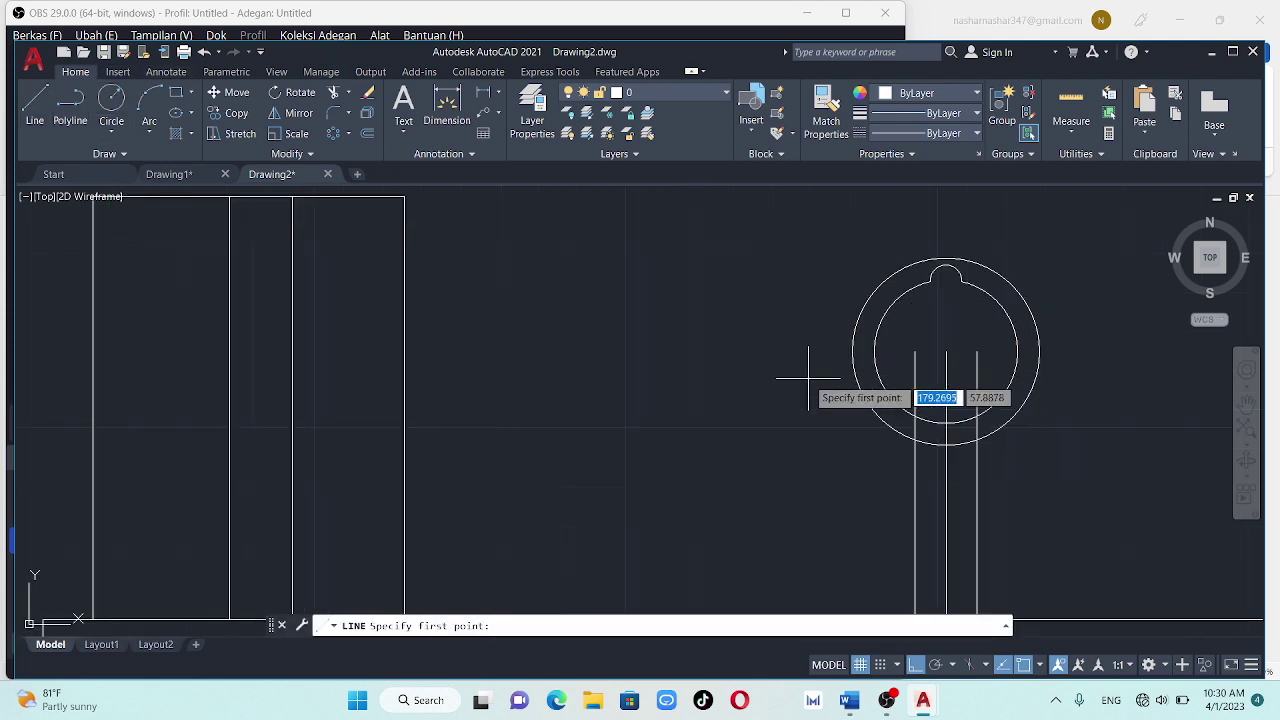
{"action": "scroll", "coordinate": [808, 380], "scroll_direction": "up", "scroll_amount": 2}
{"action": "middle_click_drag", "start_coordinate": [849, 286], "coordinate": [640, 520]}
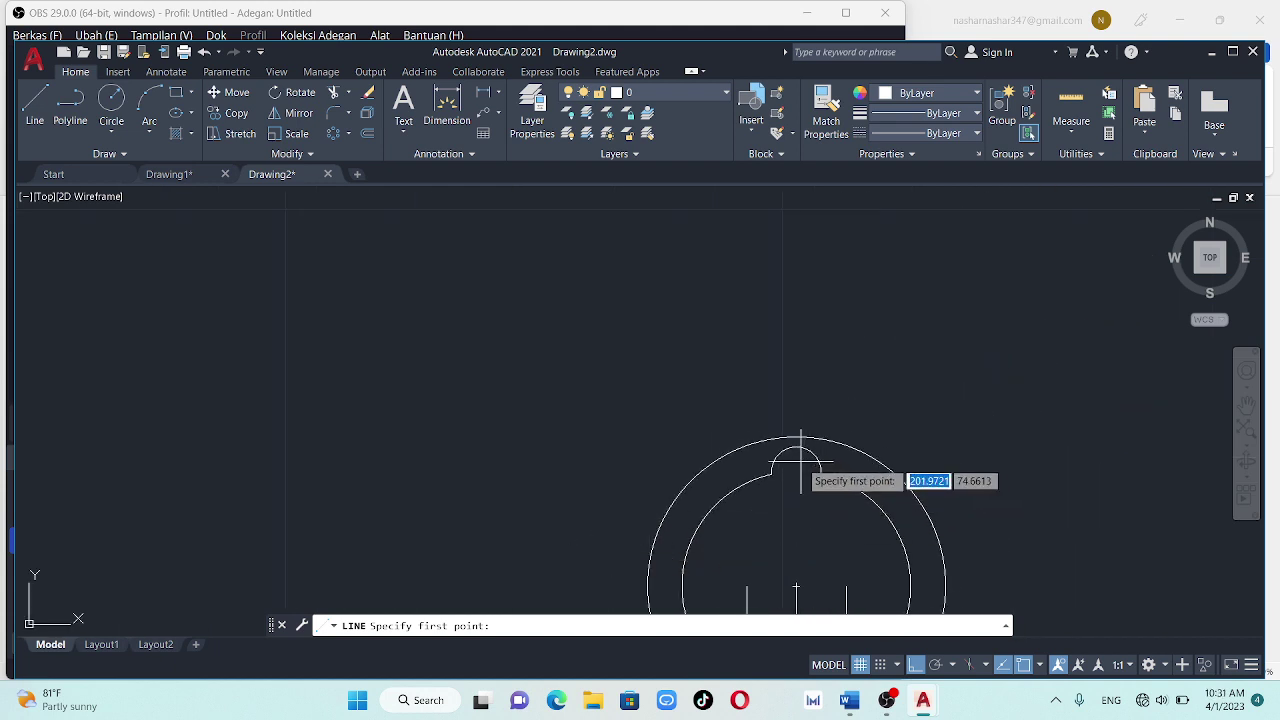
{"action": "left_click", "coordinate": [821, 471]}
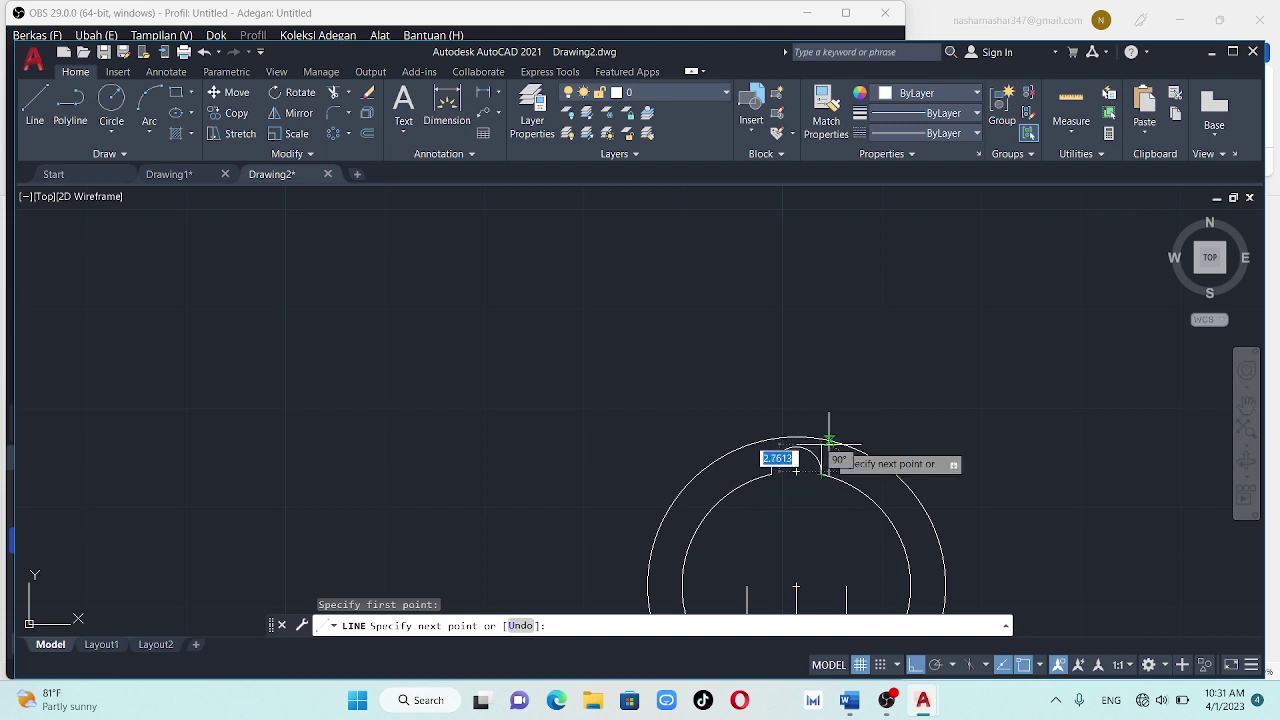
{"action": "left_click", "coordinate": [826, 441]}
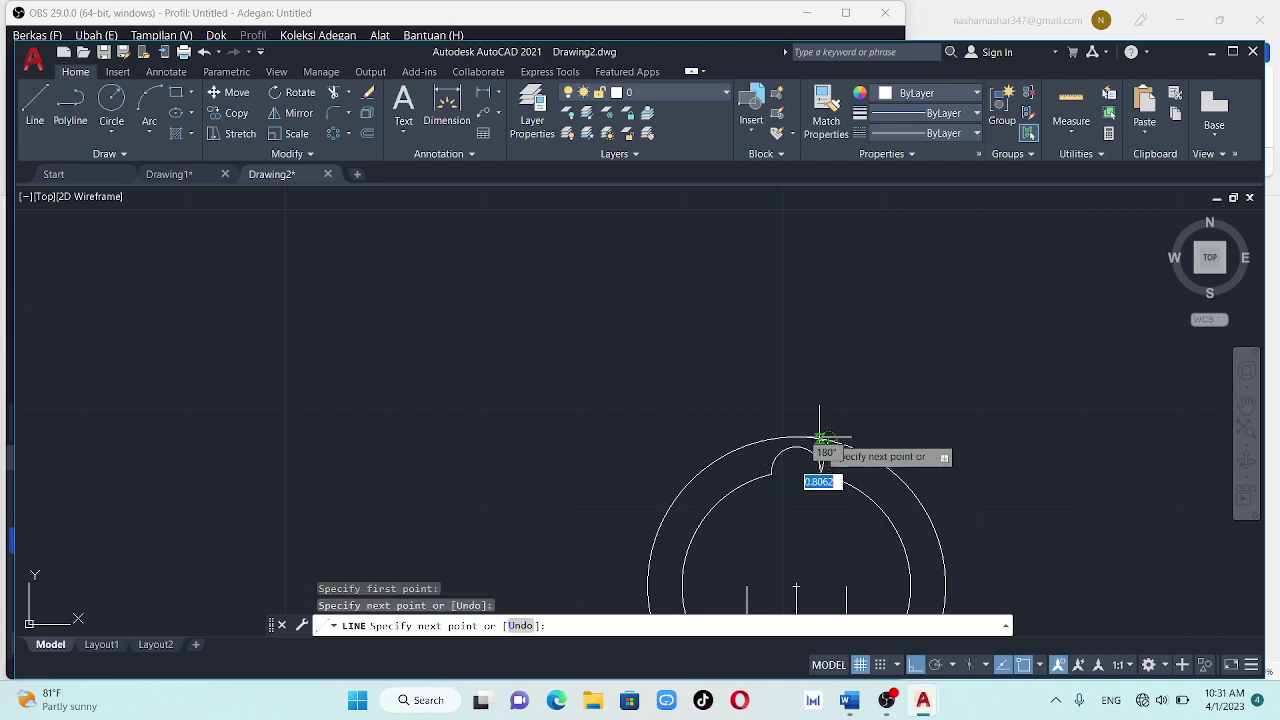
{"action": "key", "text": "Escape"}
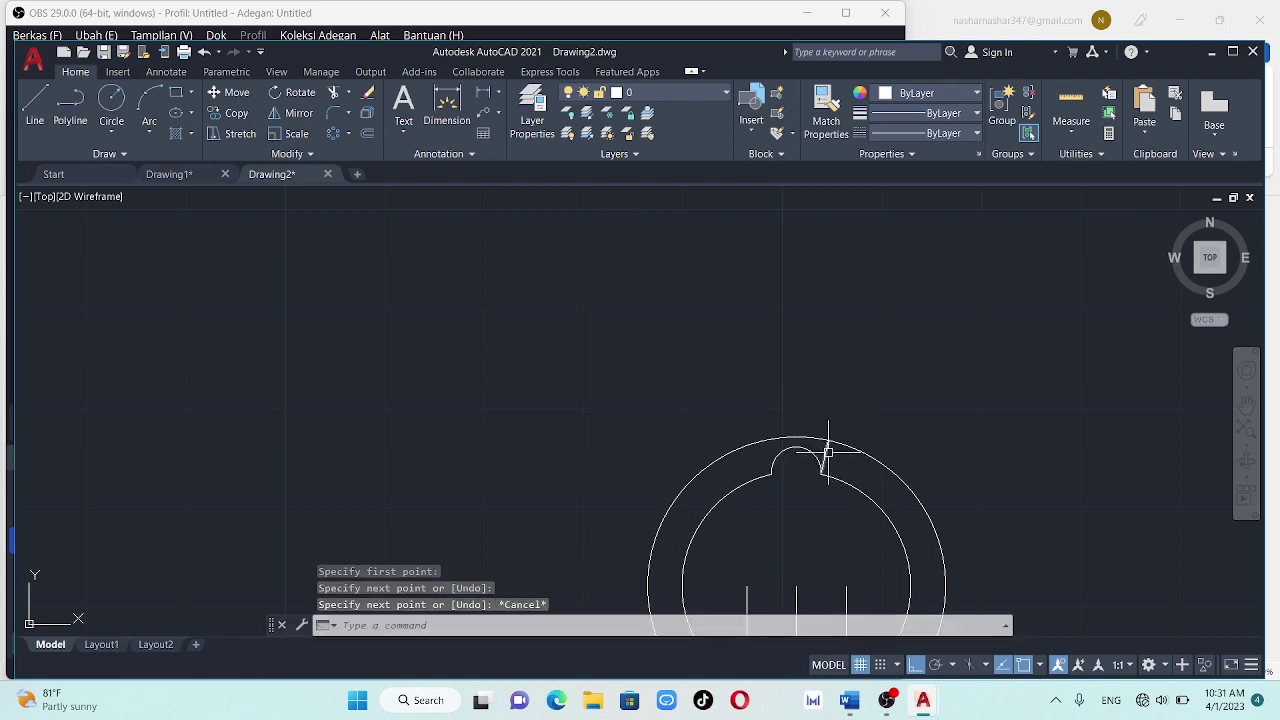
{"action": "left_click", "coordinate": [828, 452]}
{"action": "key", "text": "Delete"}
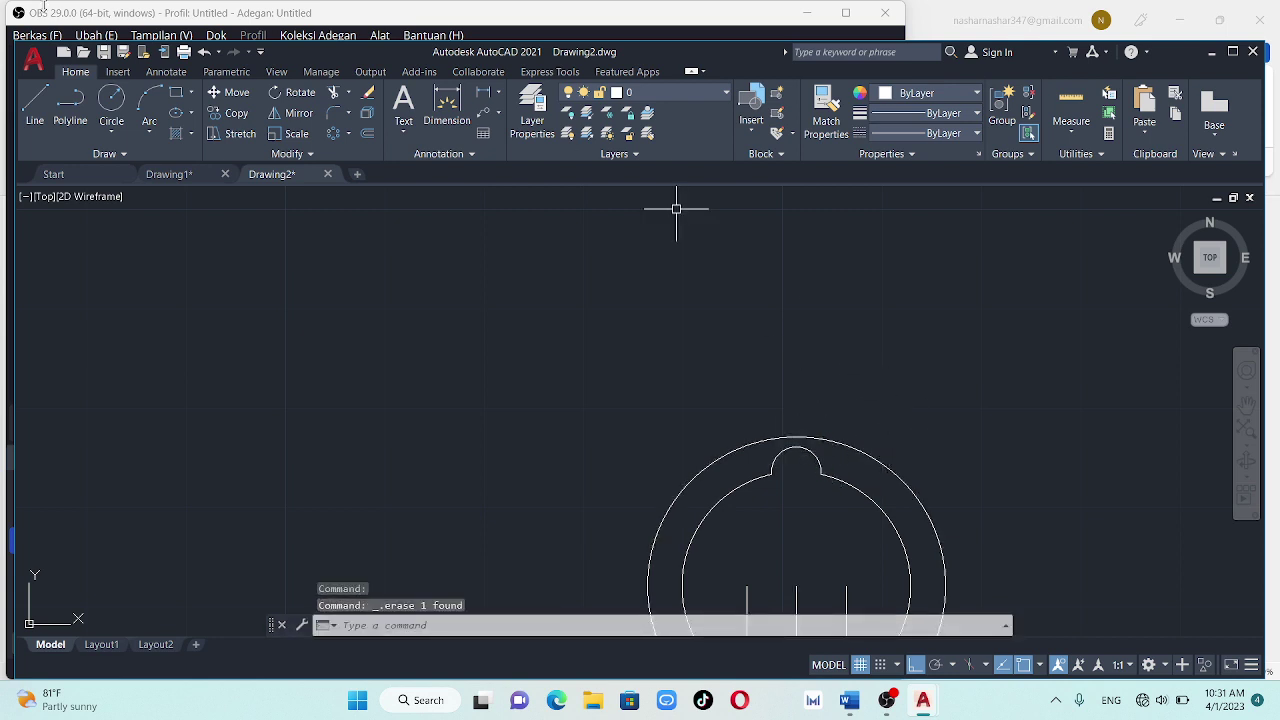
Draw vertical lines rising from the keyseat's right and left edges
{"action": "left_click", "coordinate": [34, 100]}
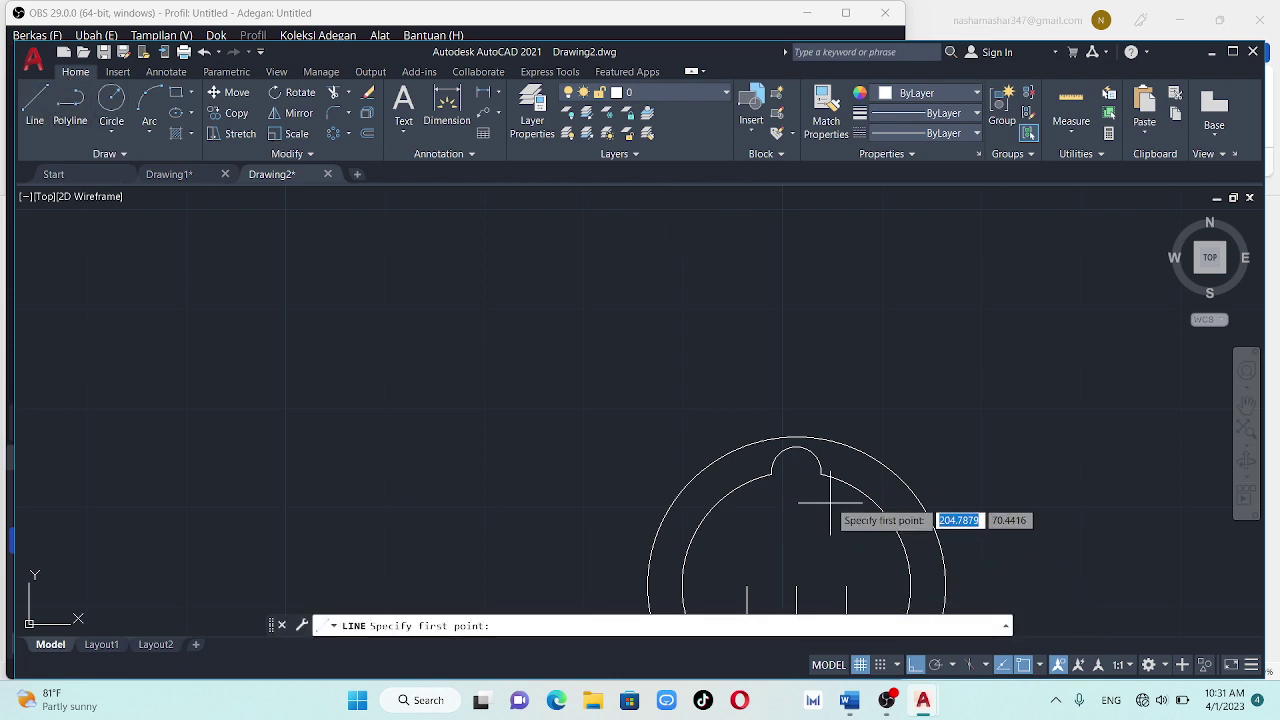
{"action": "left_click", "coordinate": [821, 472]}
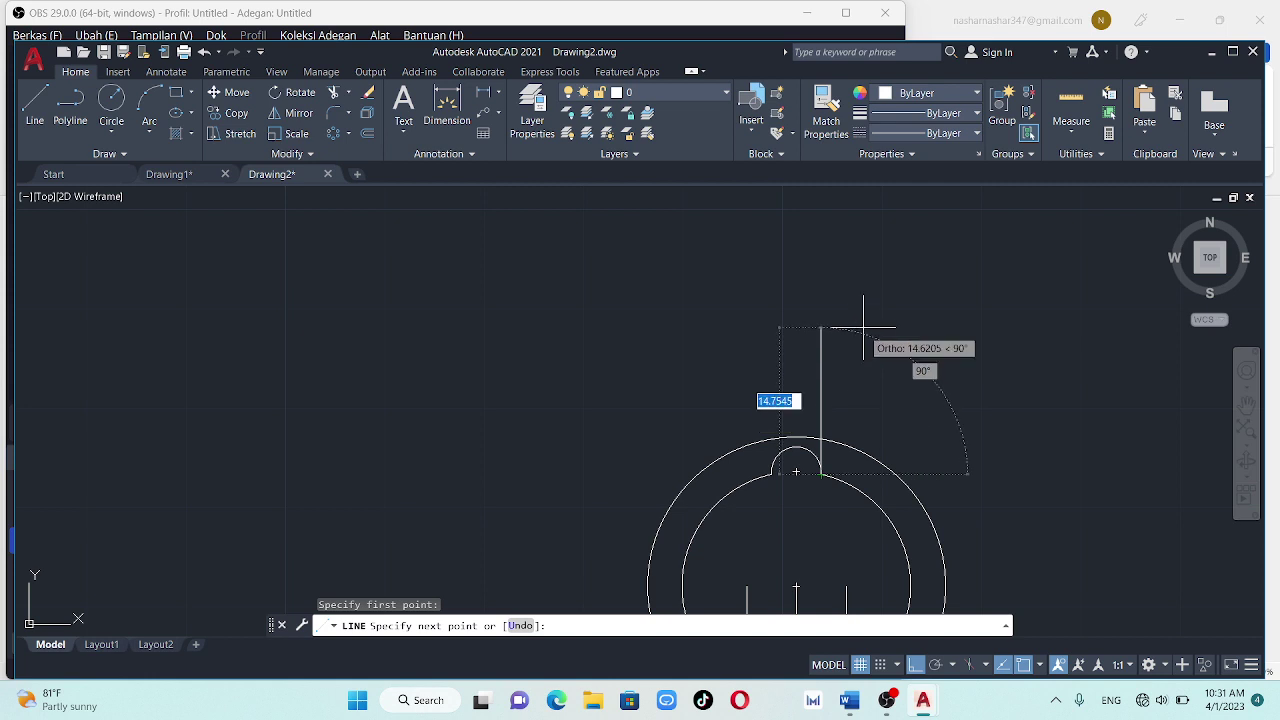
{"action": "left_click", "coordinate": [821, 330]}
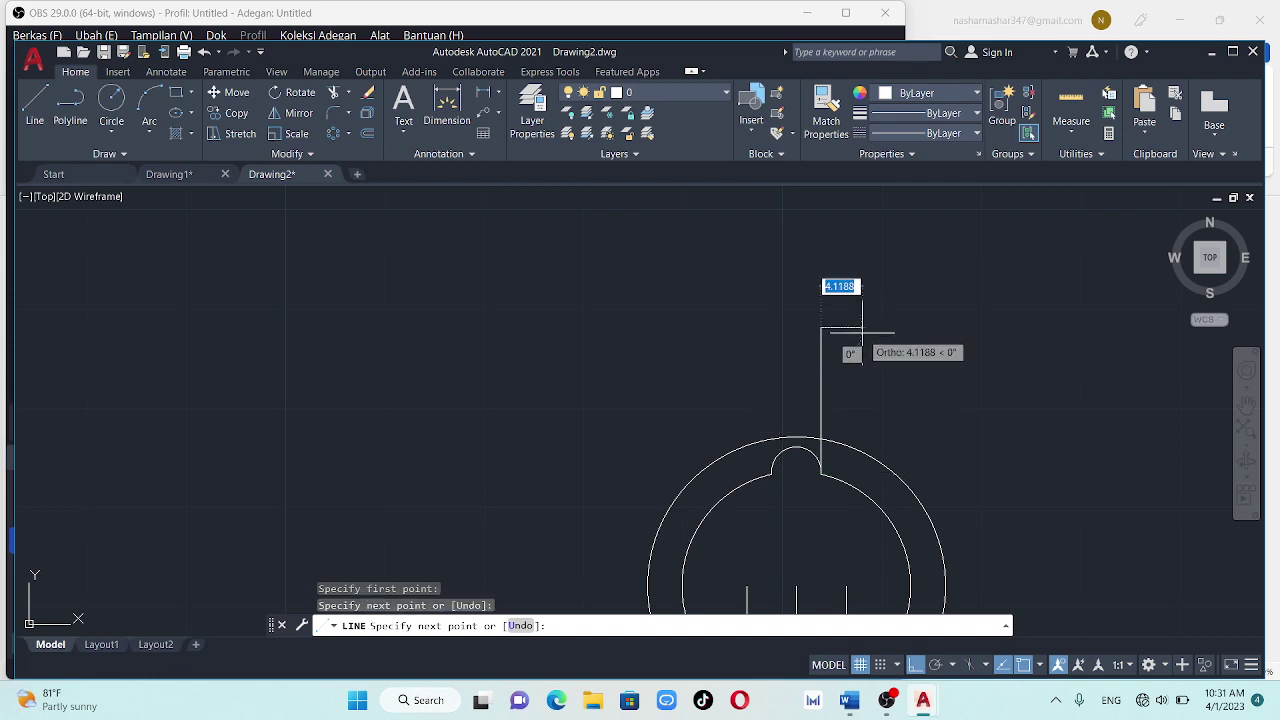
{"action": "key", "text": "Escape"}
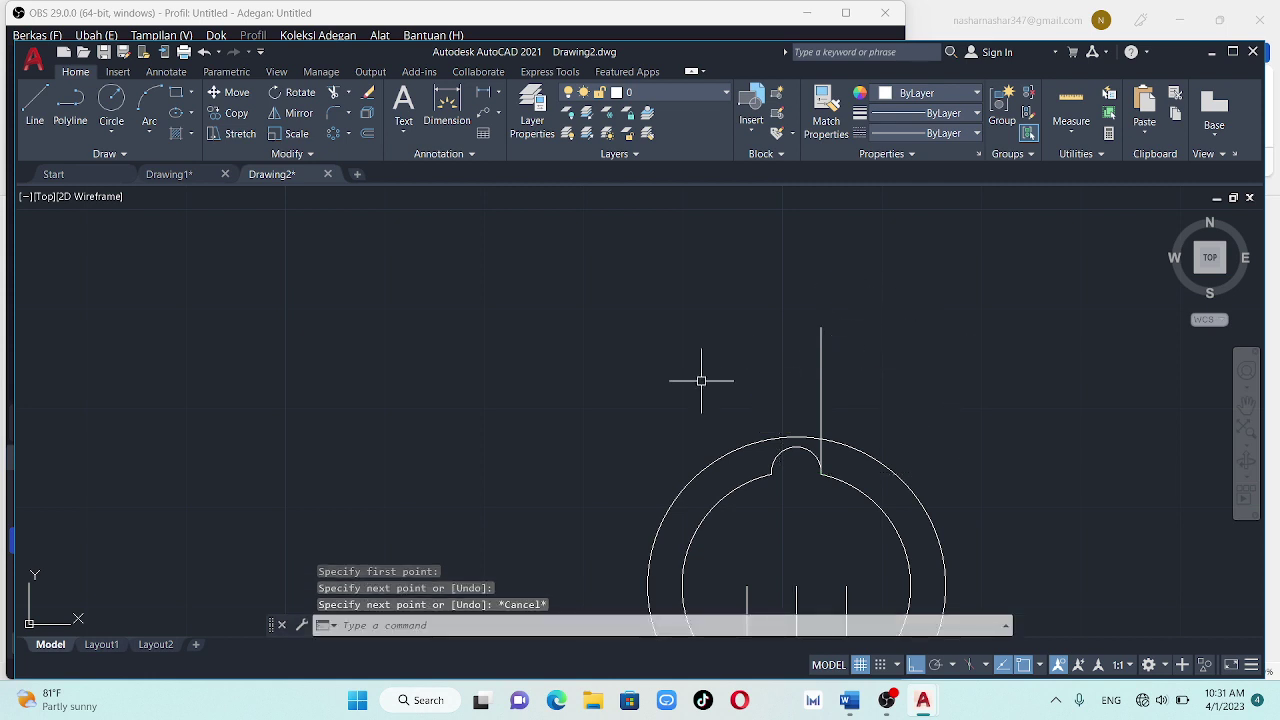
{"action": "key", "text": "Return"}
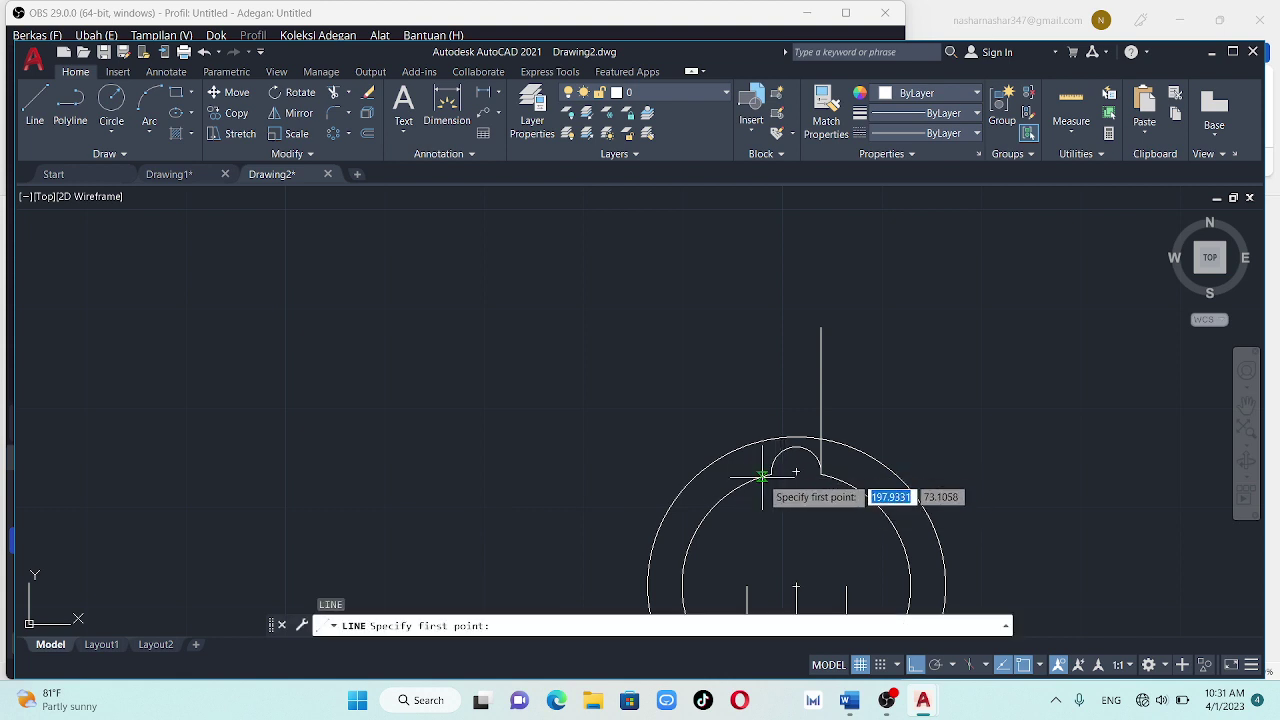
{"action": "left_click", "coordinate": [771, 474]}
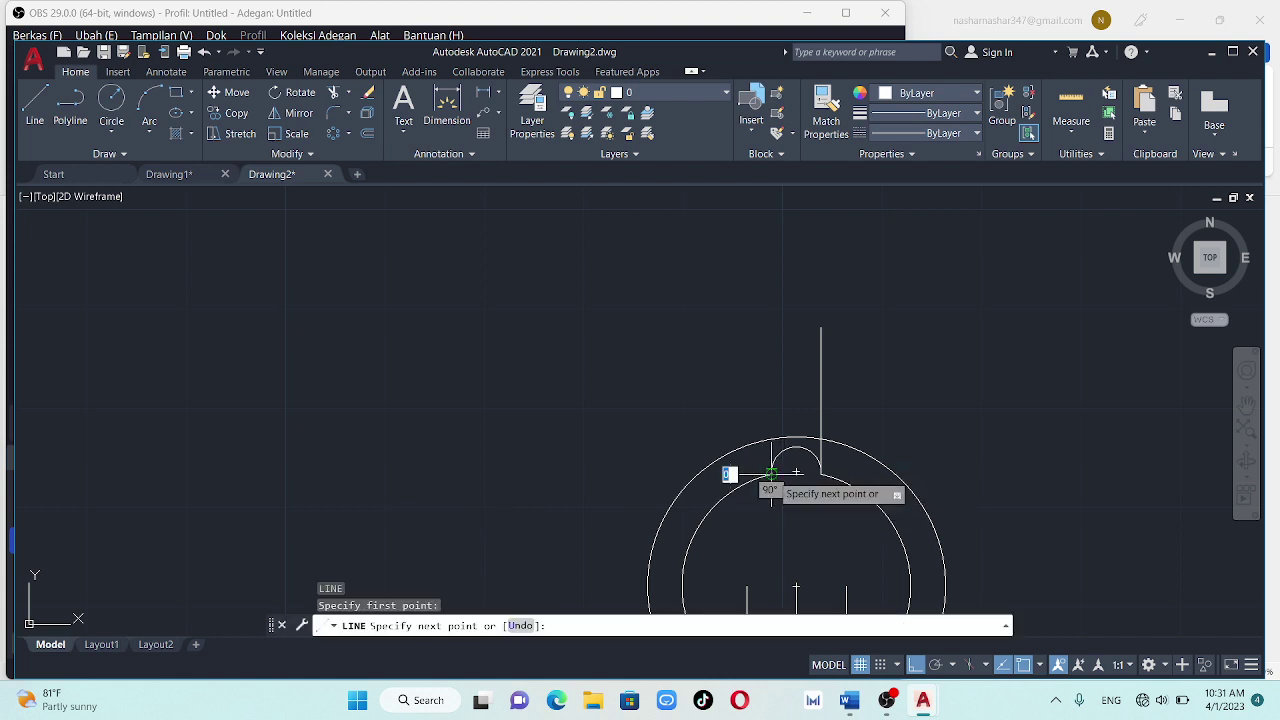
{"action": "left_click", "coordinate": [771, 362]}
{"action": "key", "text": "Escape"}
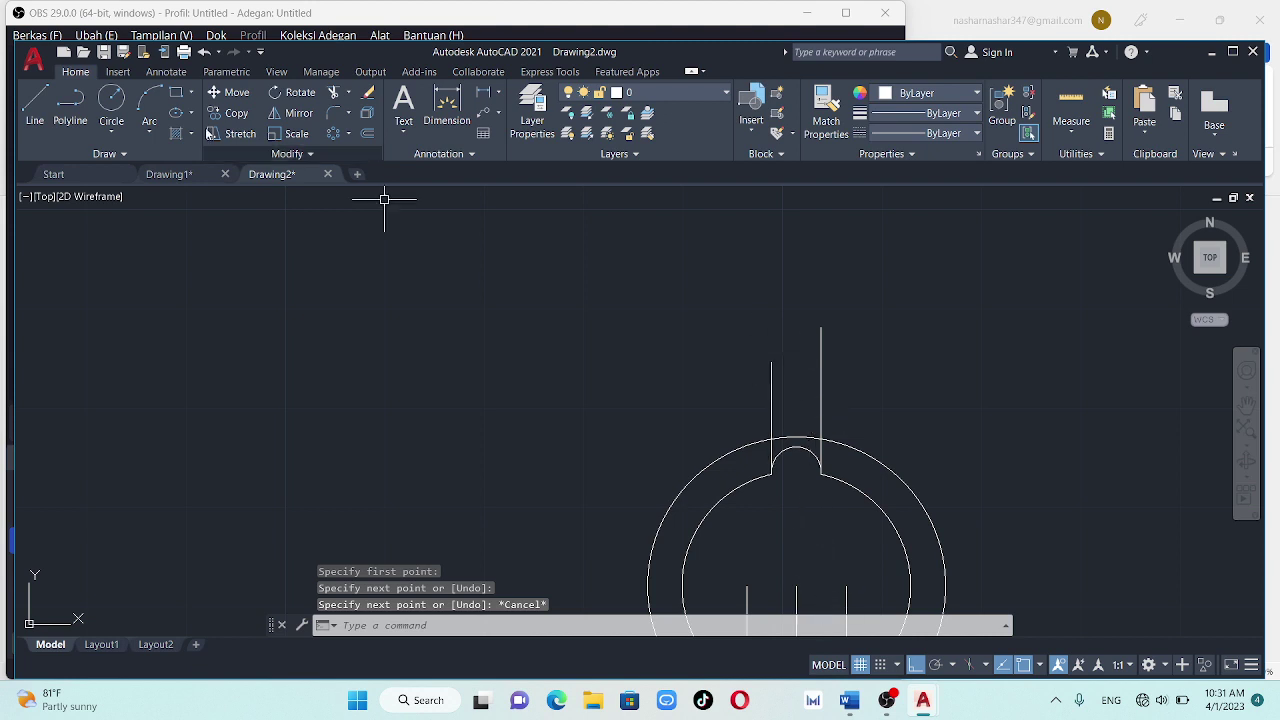
Trim the left and right vertical lines where they extend above the ring
{"action": "left_click", "coordinate": [334, 93]}
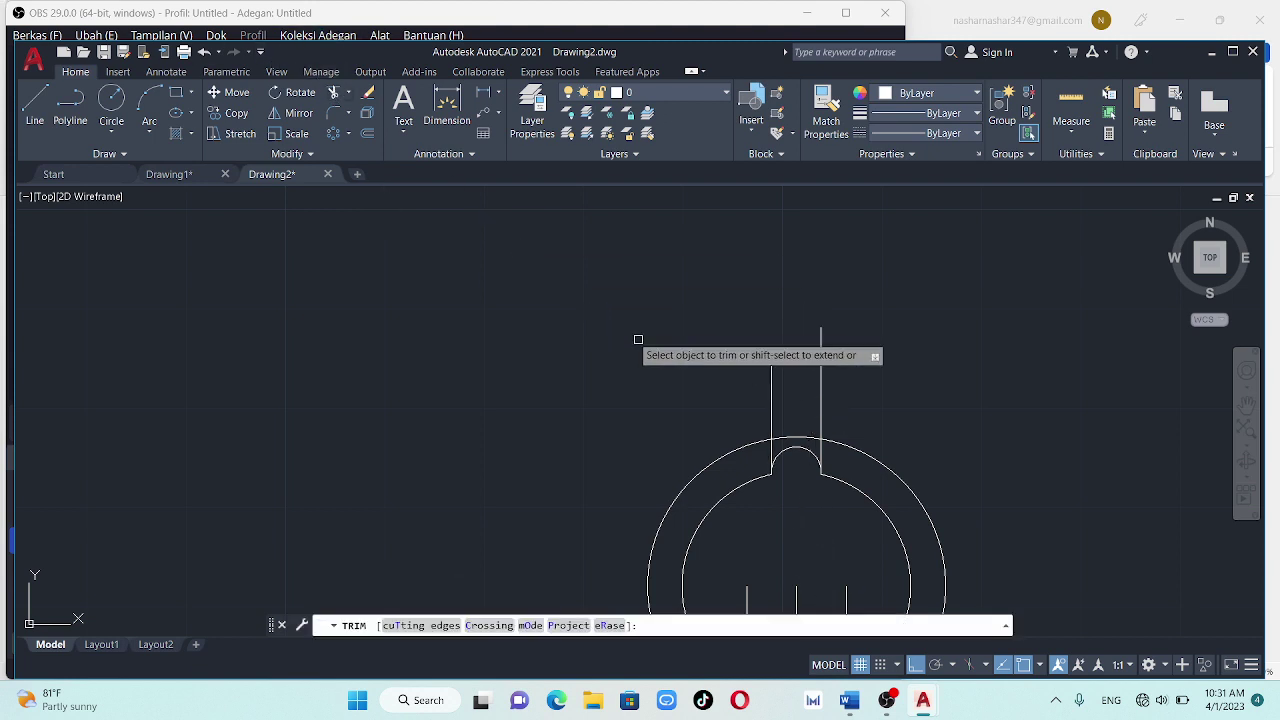
{"action": "left_click", "coordinate": [769, 399]}
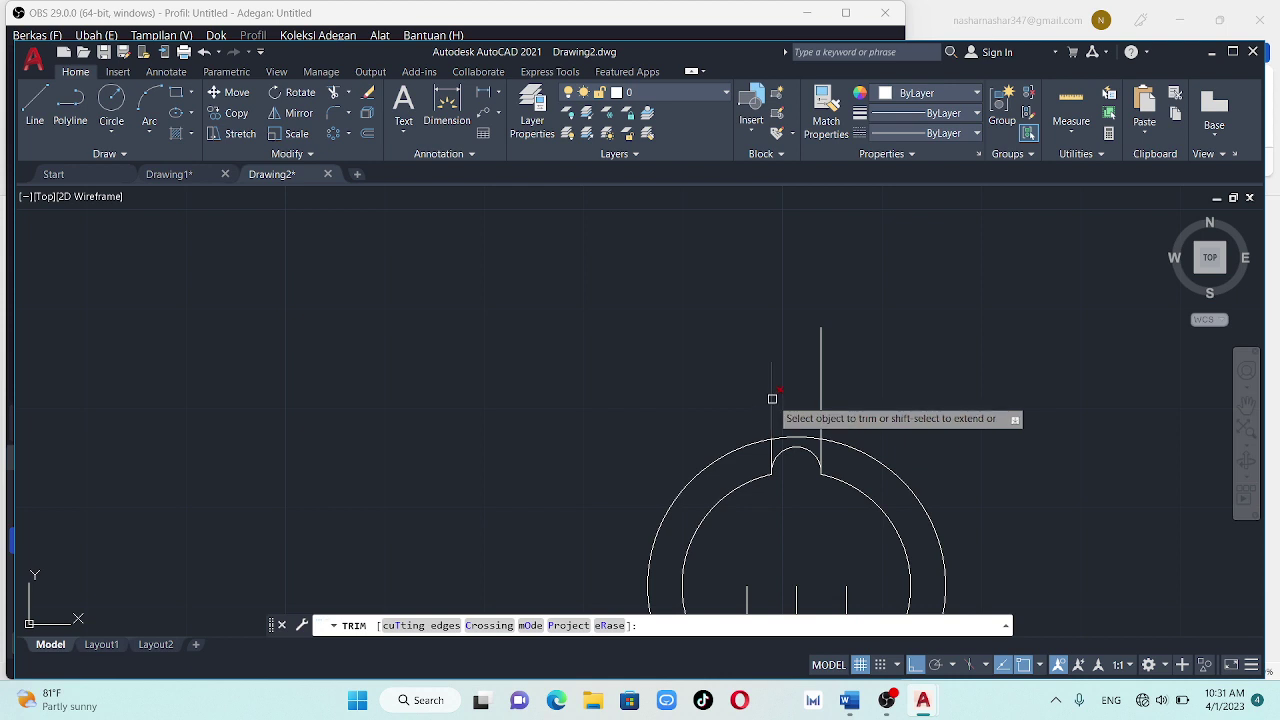
{"action": "left_click", "coordinate": [821, 392]}
{"action": "key", "text": "Return"}
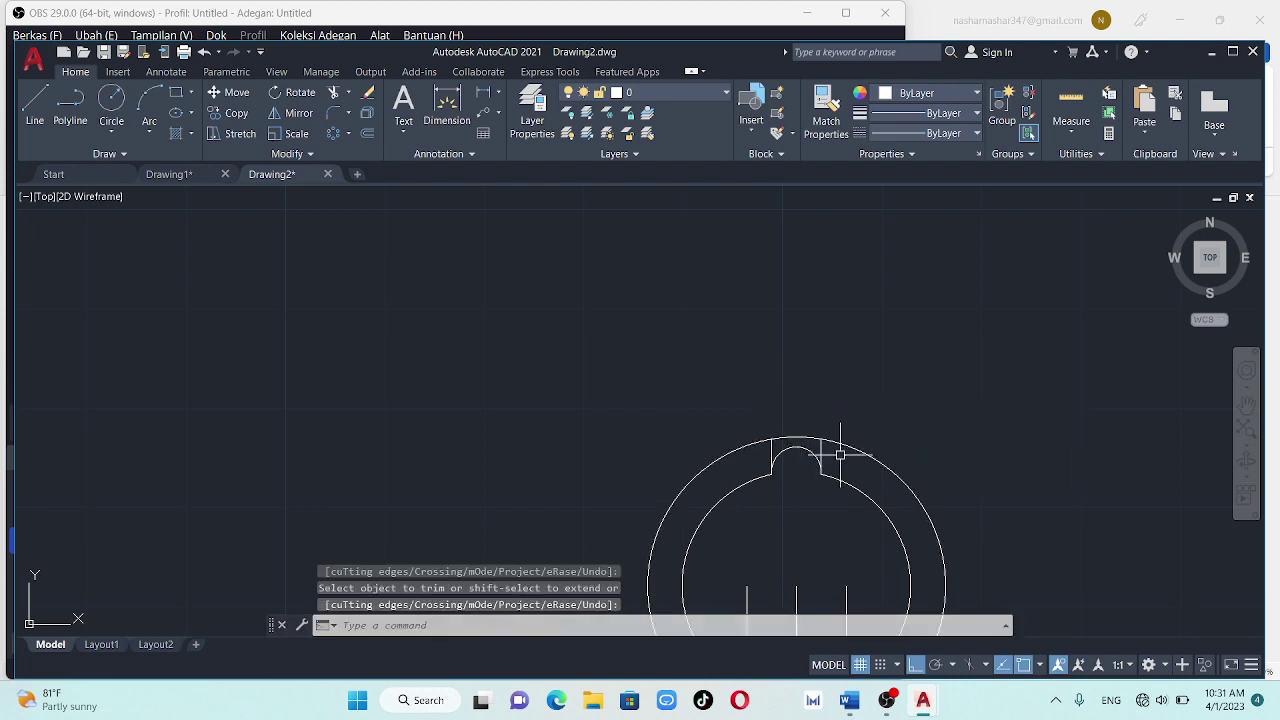
Draw a flat line across the notch top between its two sides
{"action": "left_click", "coordinate": [35, 100]}
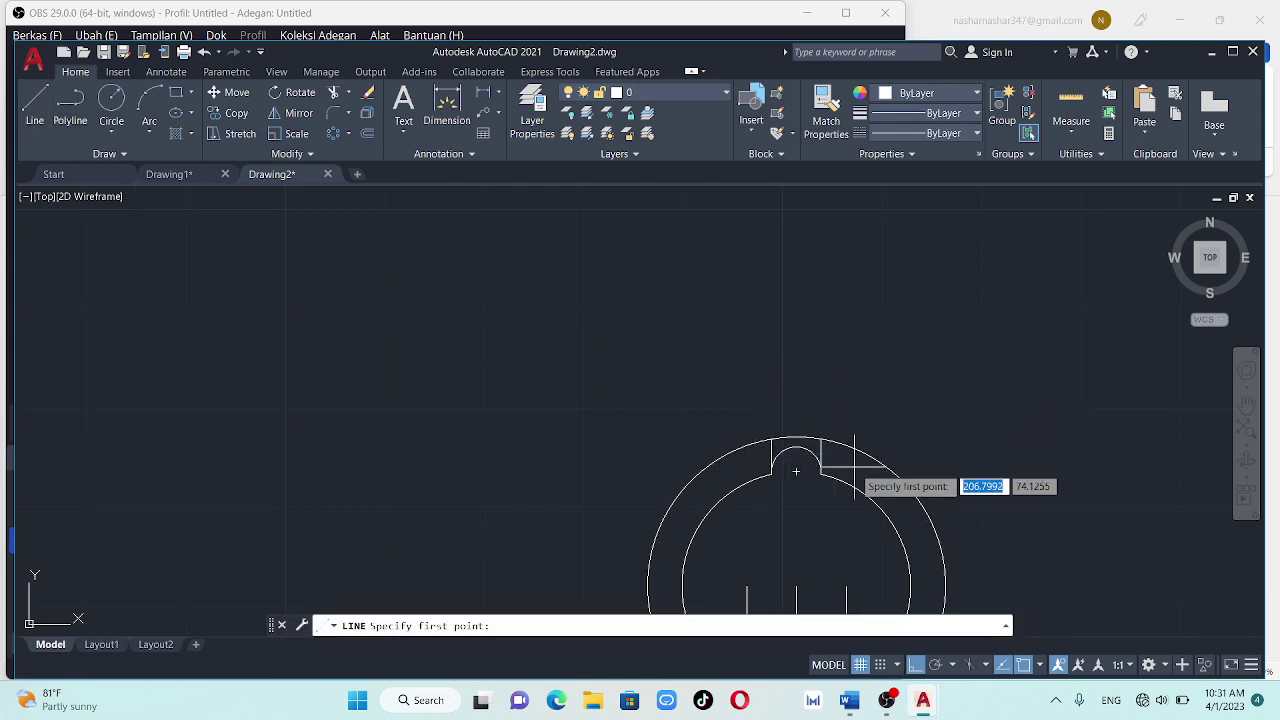
{"action": "left_click", "coordinate": [798, 444]}
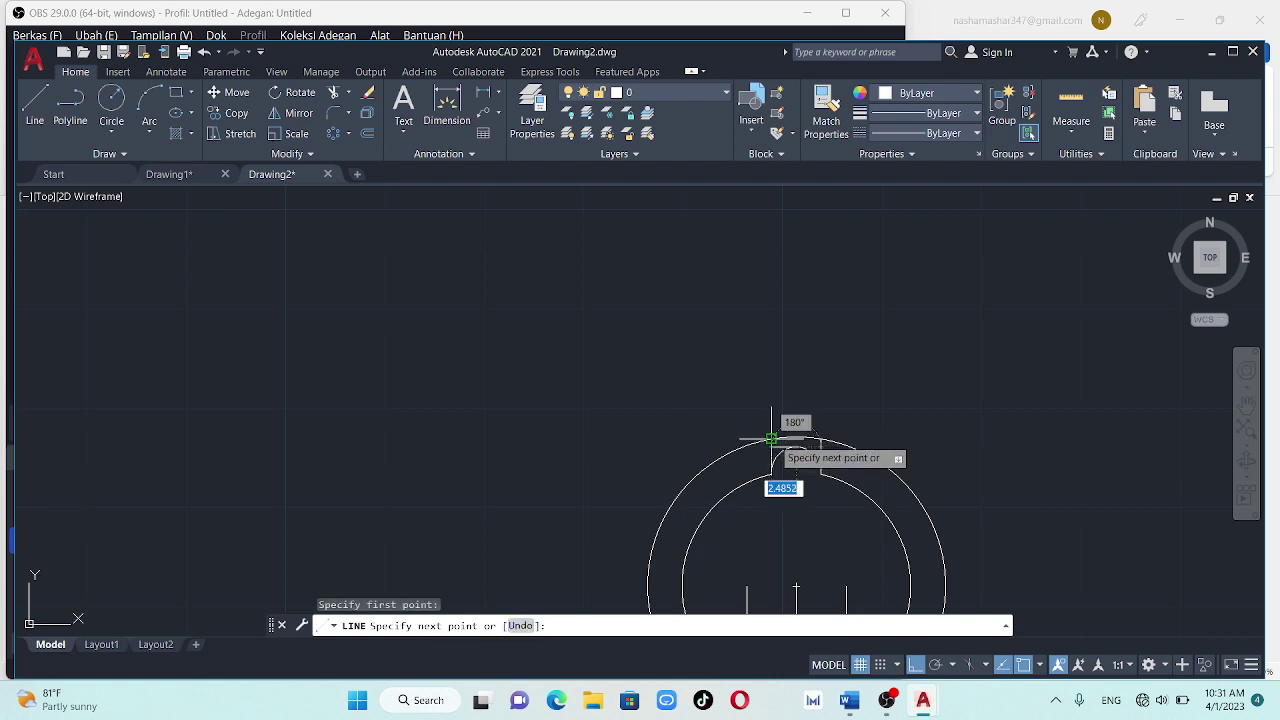
{"action": "left_click", "coordinate": [771, 447]}
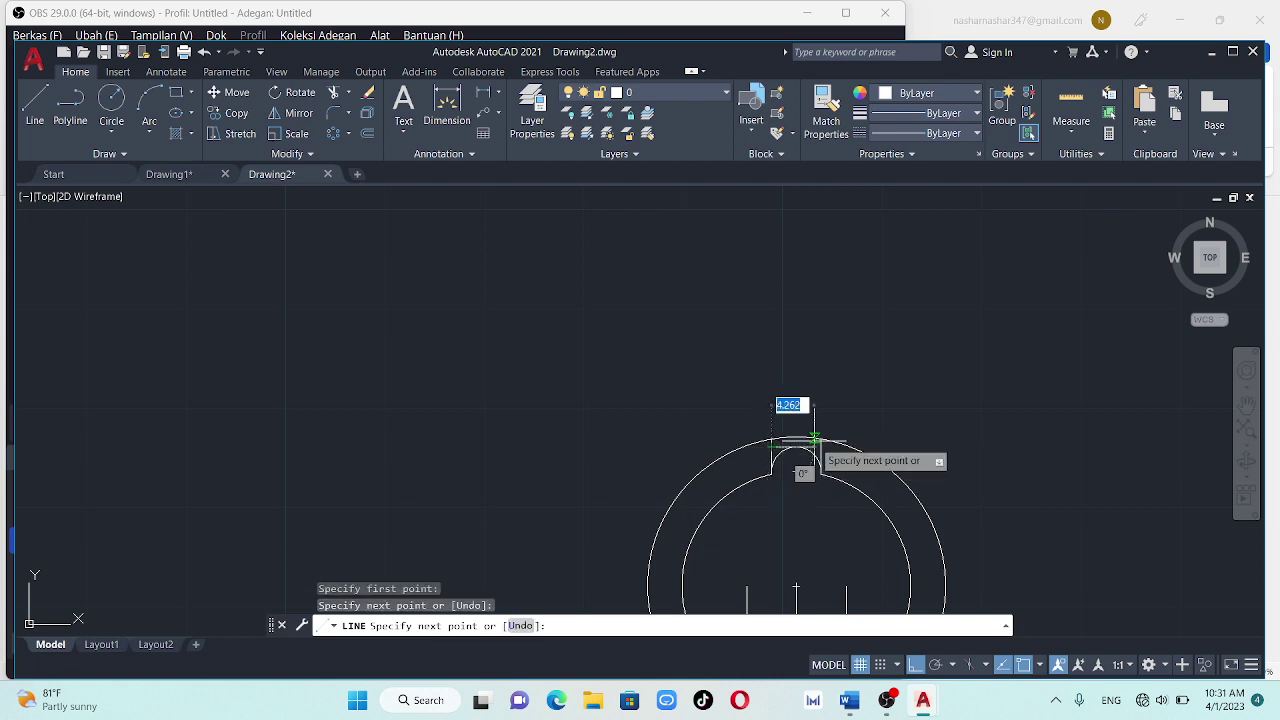
{"action": "left_click", "coordinate": [820, 446]}
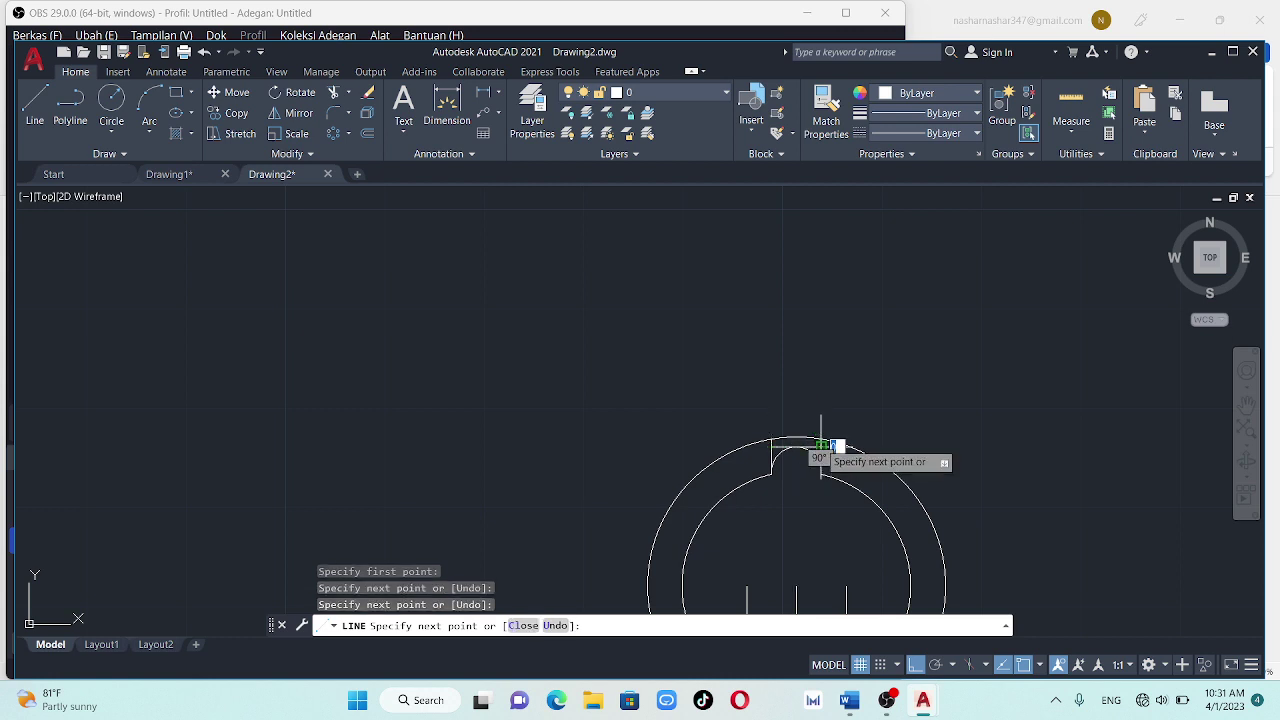
{"action": "key", "text": "Escape"}
{"action": "key", "text": "Return"}
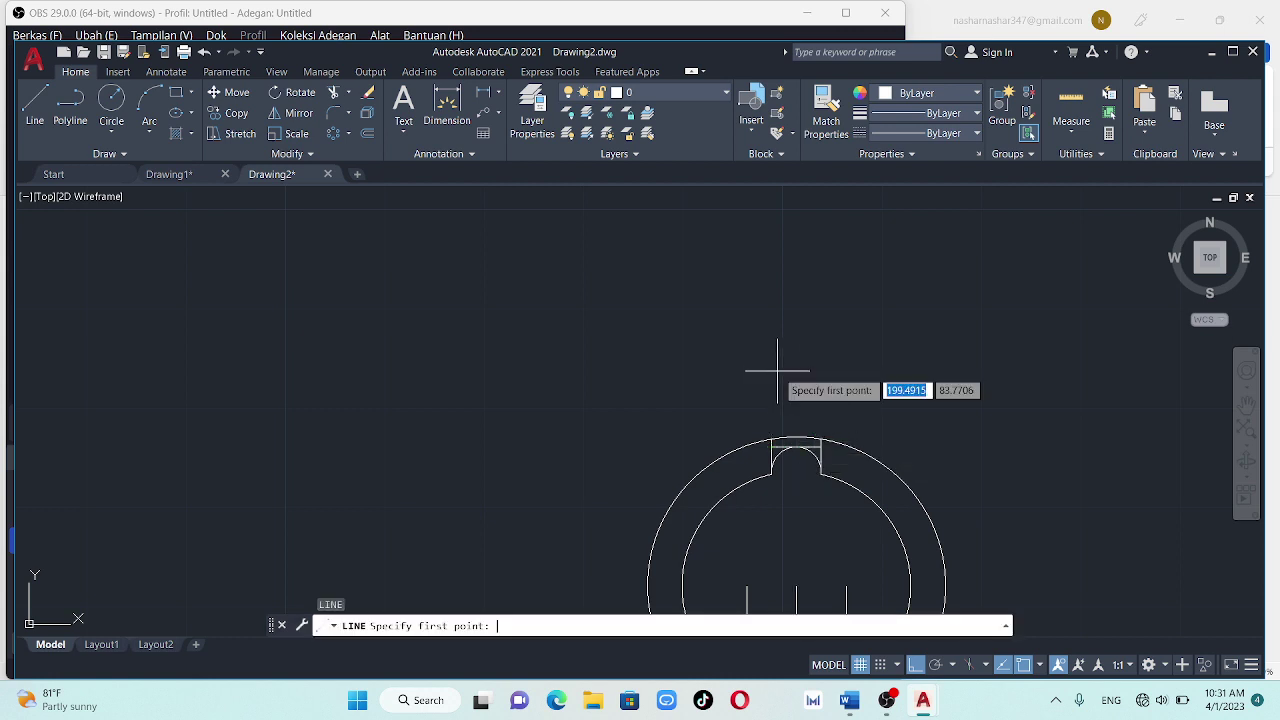
Trim the circle arc and the rounded inner arc inside the notch
{"action": "left_click", "coordinate": [336, 92]}
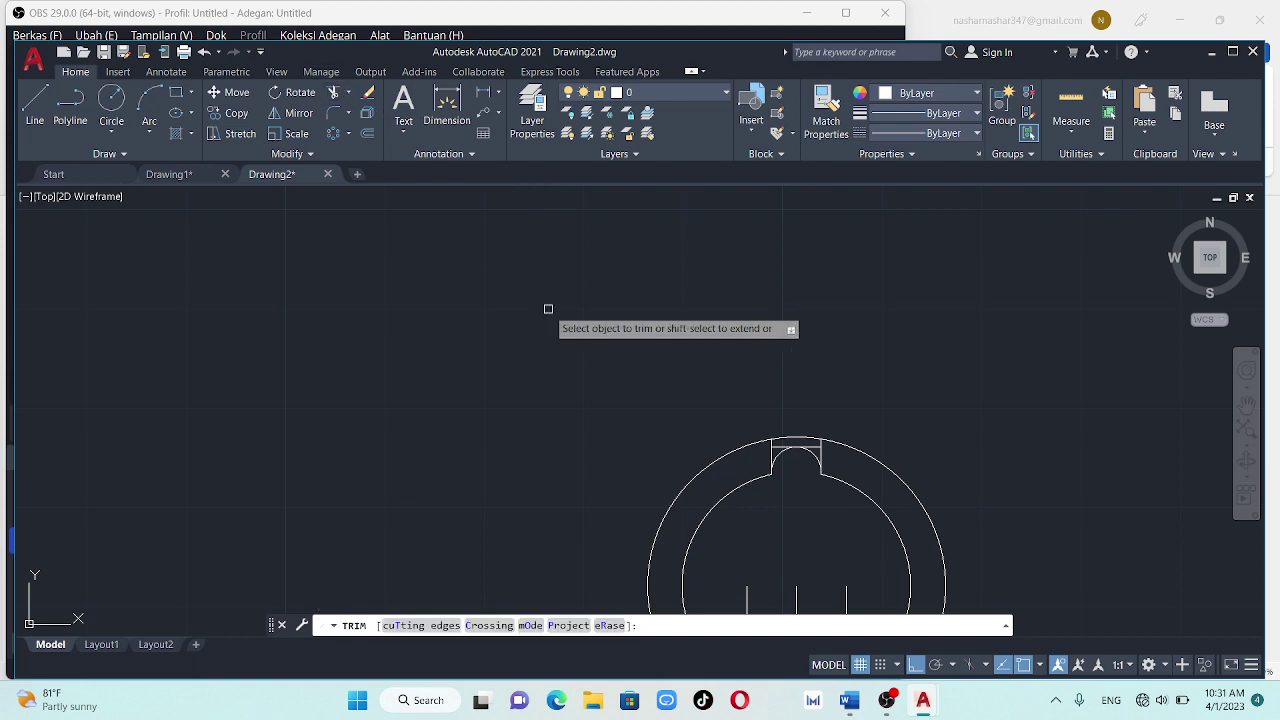
{"action": "left_click", "coordinate": [773, 442]}
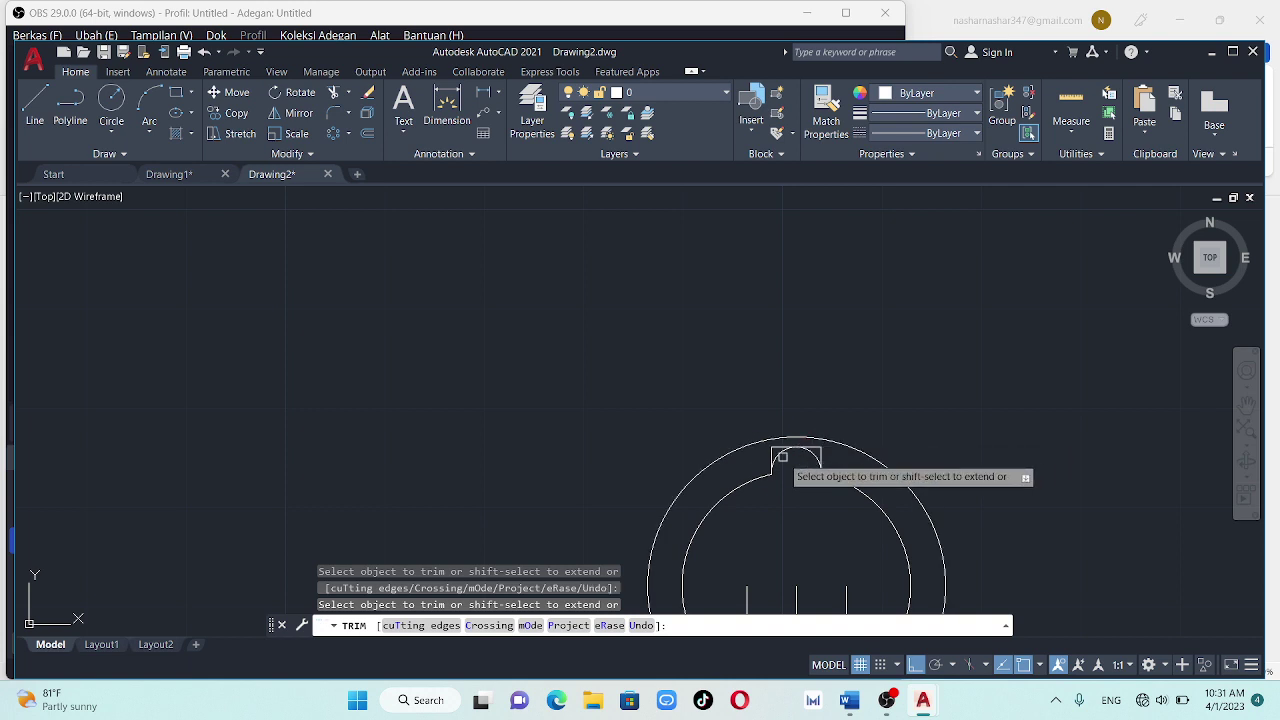
{"action": "left_click", "coordinate": [800, 454]}
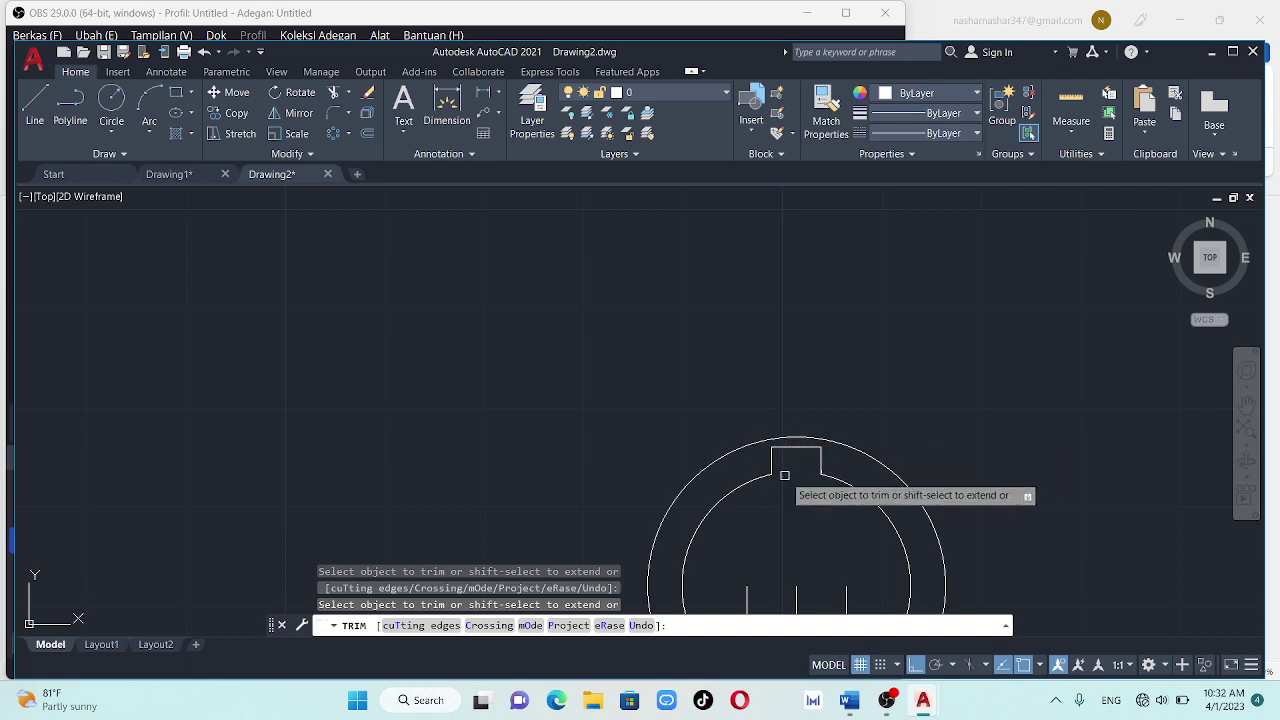
{"action": "scroll", "coordinate": [776, 482], "scroll_direction": "down", "scroll_amount": 4}
{"action": "scroll", "coordinate": [776, 482], "scroll_direction": "down", "scroll_amount": 2}
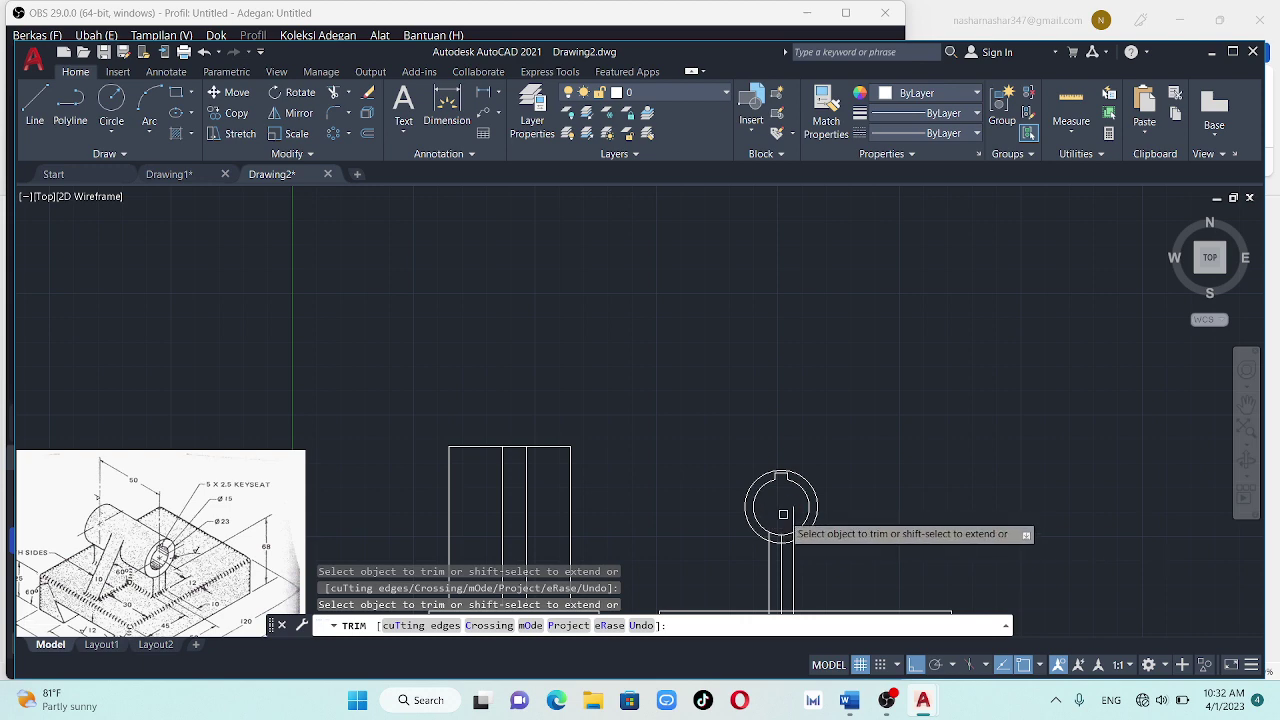
{"action": "scroll", "coordinate": [710, 487], "scroll_direction": "down", "scroll_amount": 3}
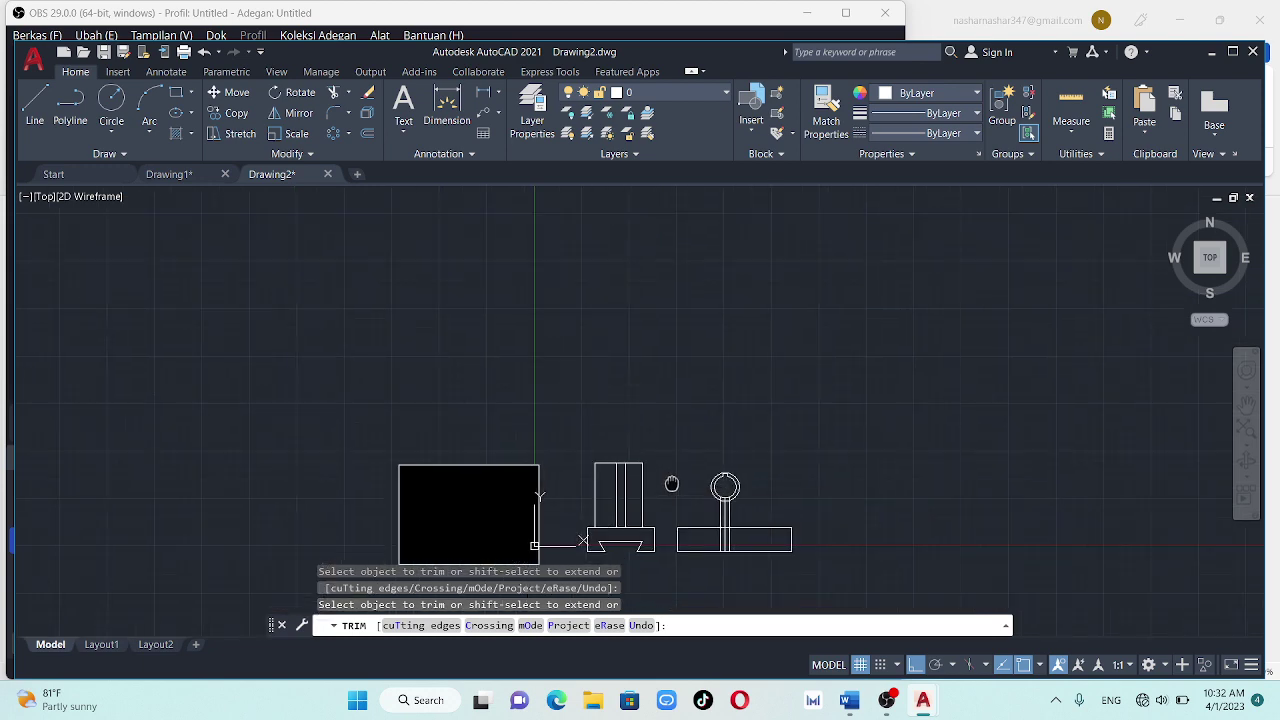
{"action": "middle_click_drag", "start_coordinate": [671, 480], "coordinate": [783, 426]}
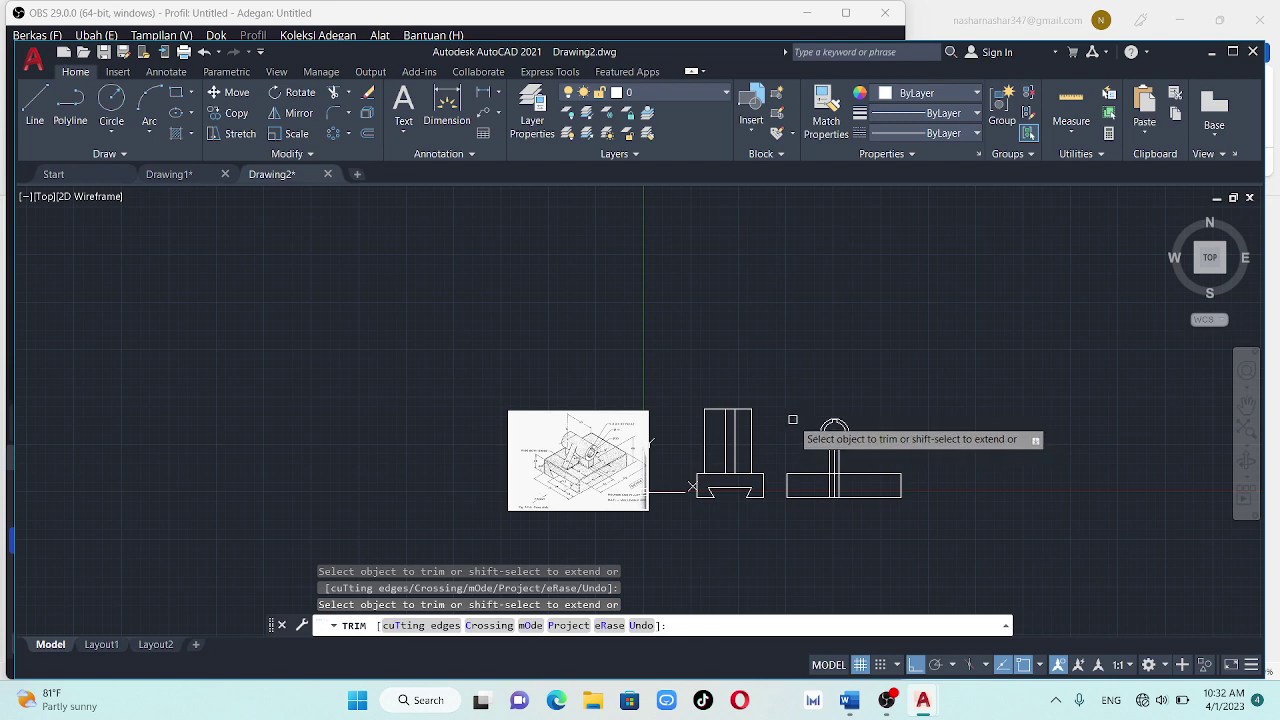
{"action": "key", "text": "Escape"}
{"action": "scroll", "coordinate": [850, 485], "scroll_direction": "up", "scroll_amount": 2}
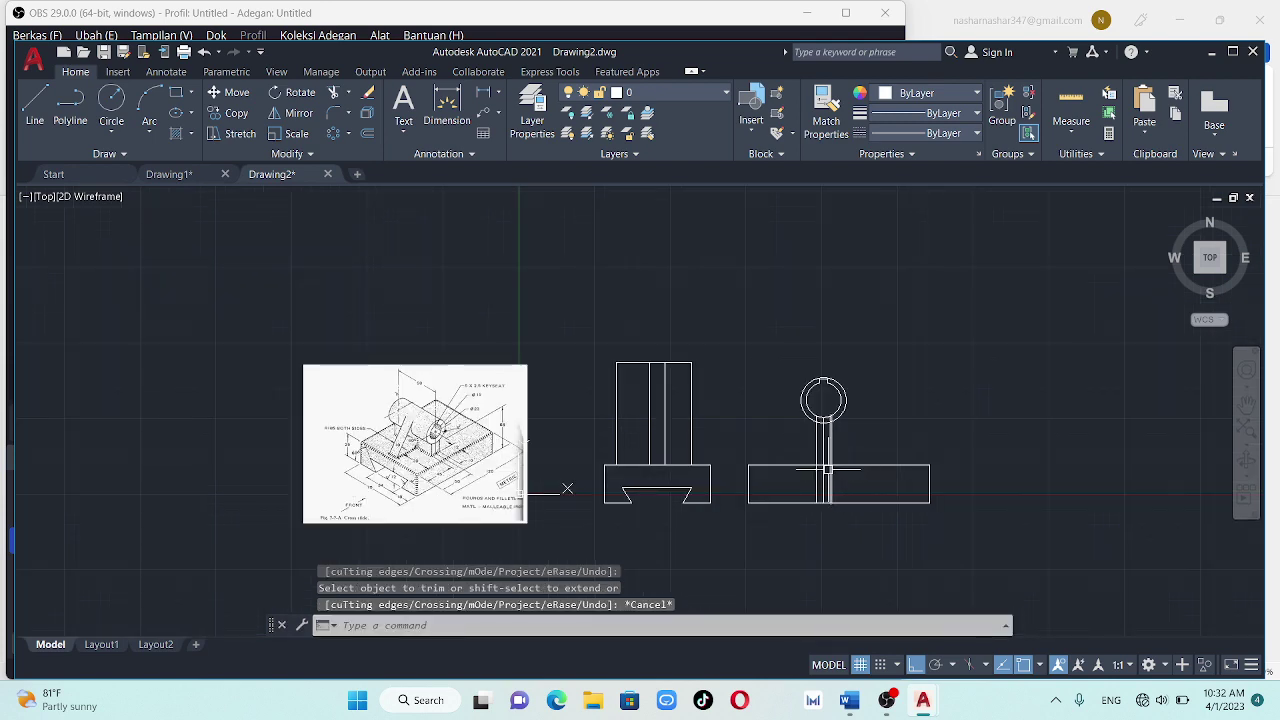
{"action": "scroll", "coordinate": [708, 354], "scroll_direction": "up", "scroll_amount": 4}
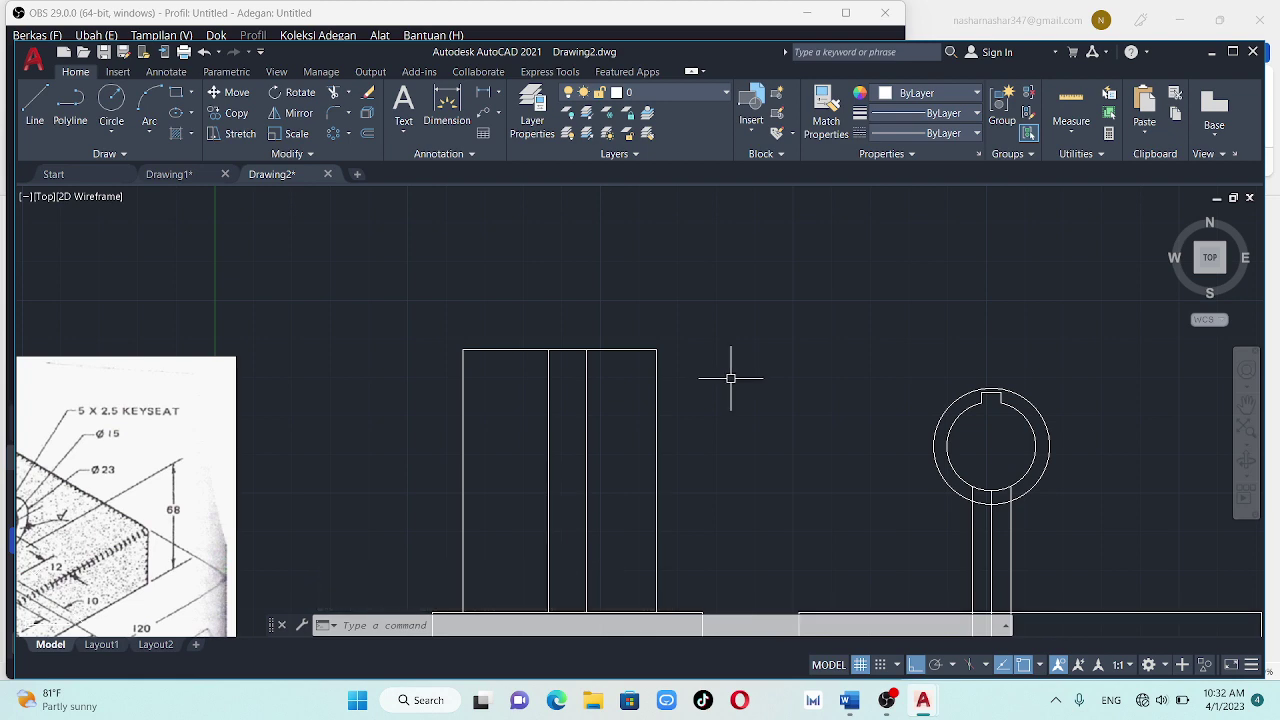
{"action": "middle_click_drag", "start_coordinate": [343, 366], "coordinate": [572, 270]}
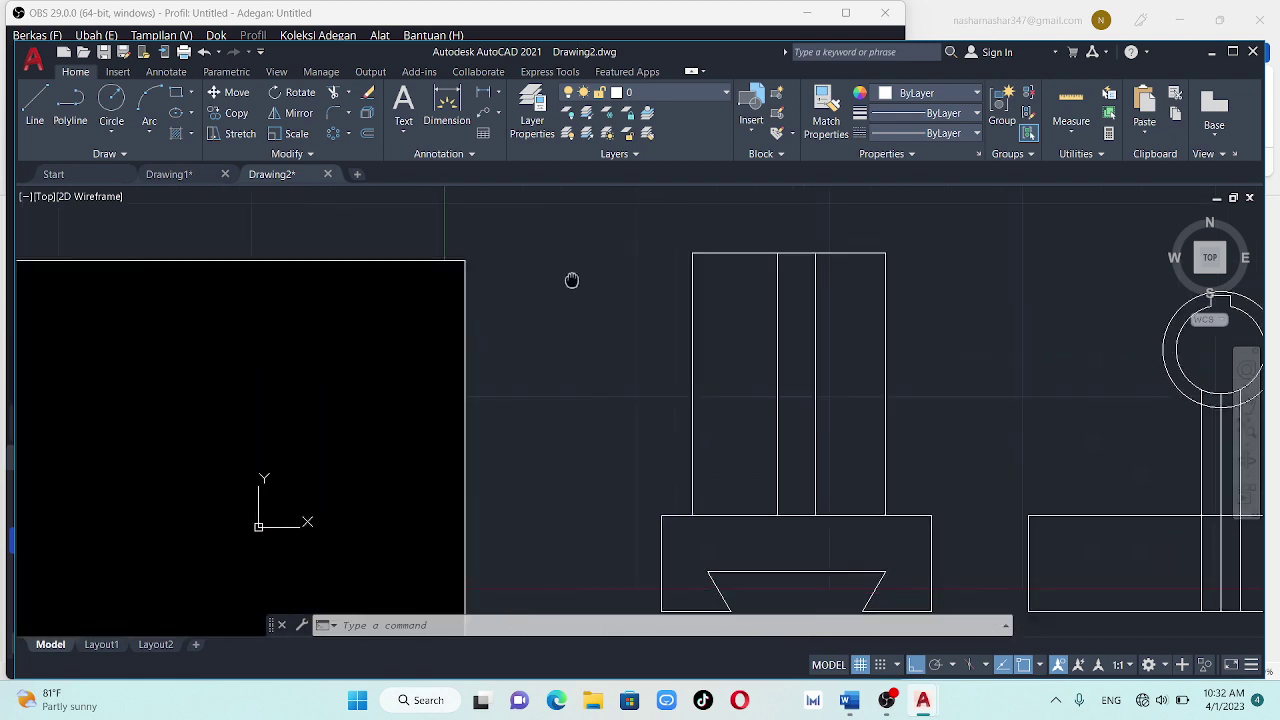
{"action": "scroll", "coordinate": [505, 438], "scroll_direction": "down", "scroll_amount": 2}
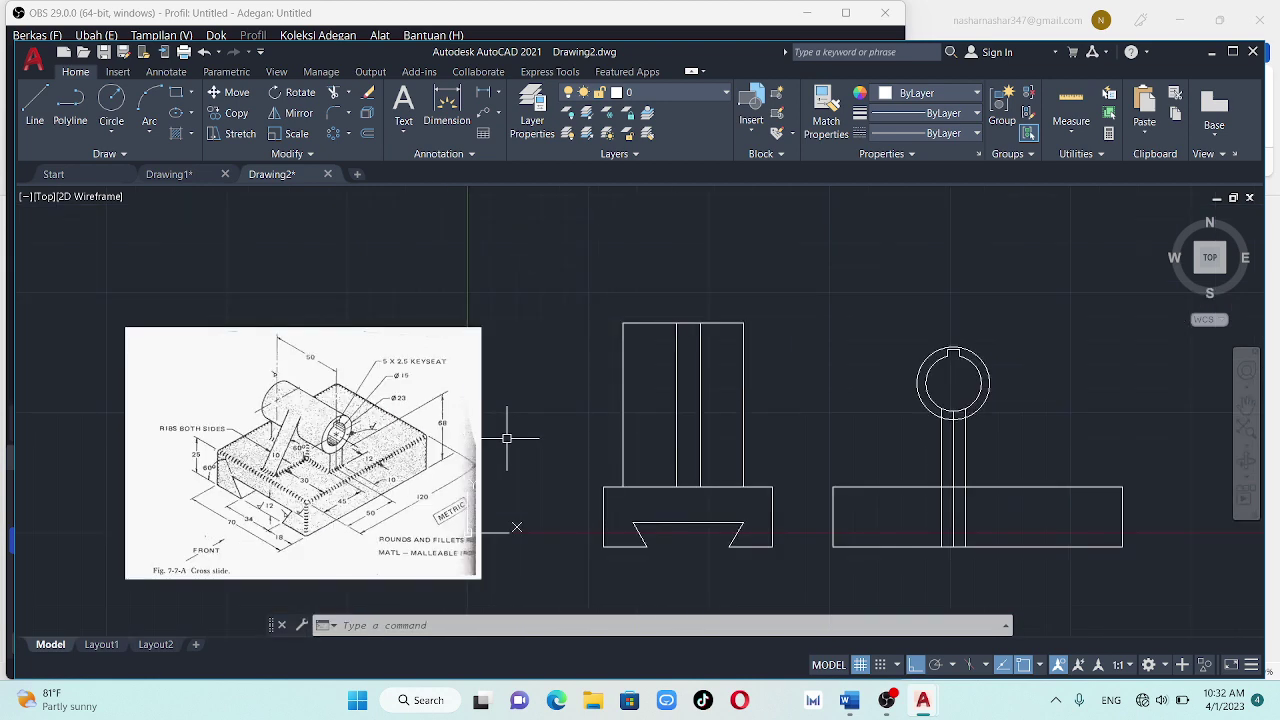
{"action": "middle_click_drag", "start_coordinate": [686, 427], "coordinate": [494, 400]}
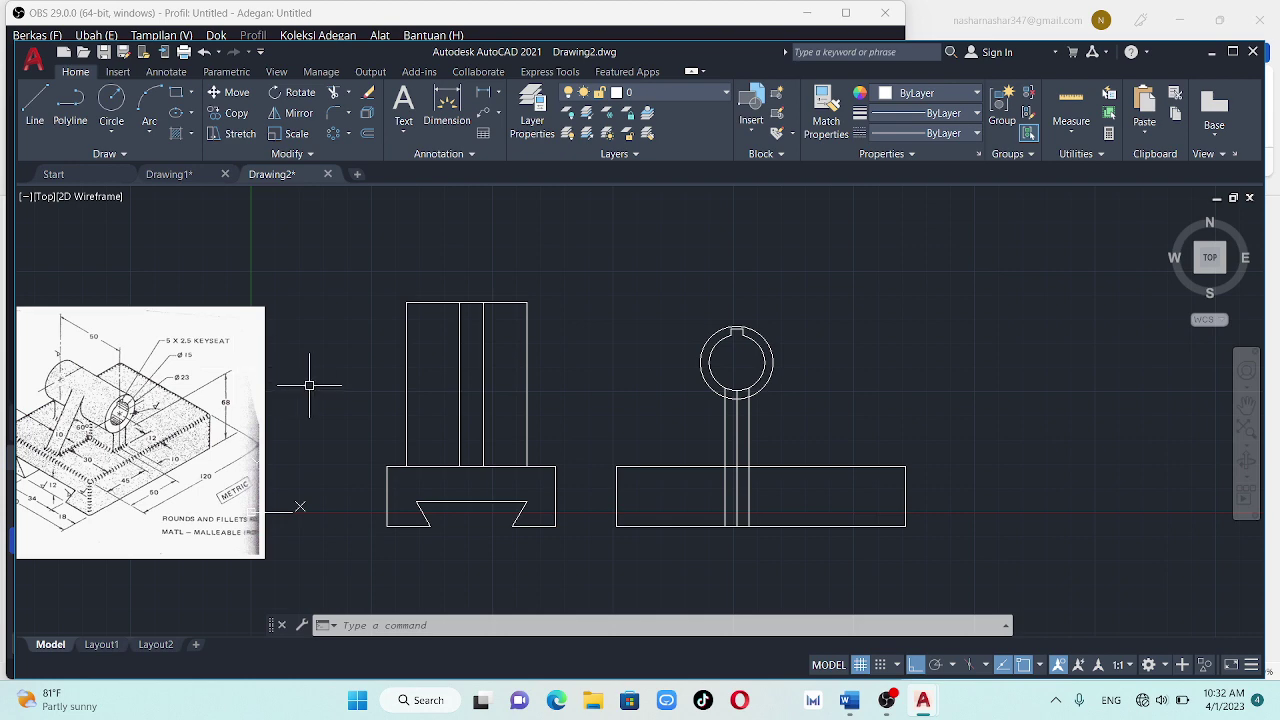
{"action": "middle_click_drag", "start_coordinate": [309, 384], "coordinate": [430, 359]}
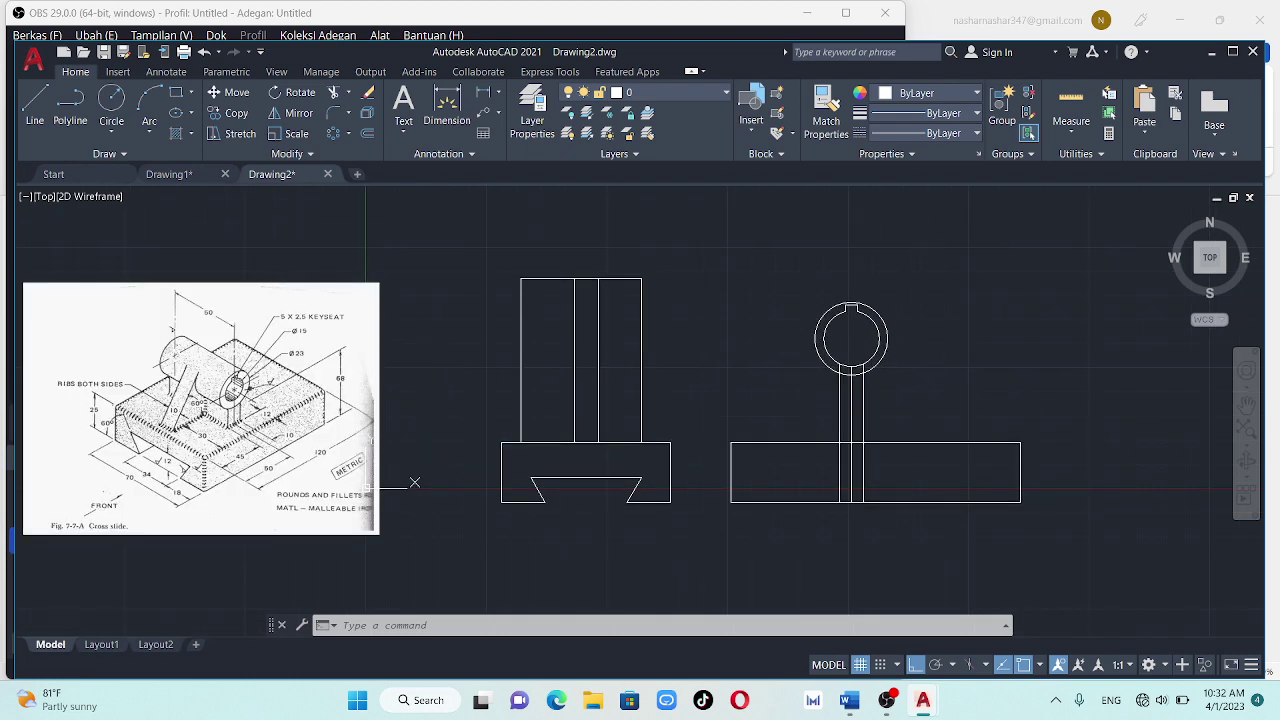
{"action": "left_click", "coordinate": [35, 100]}
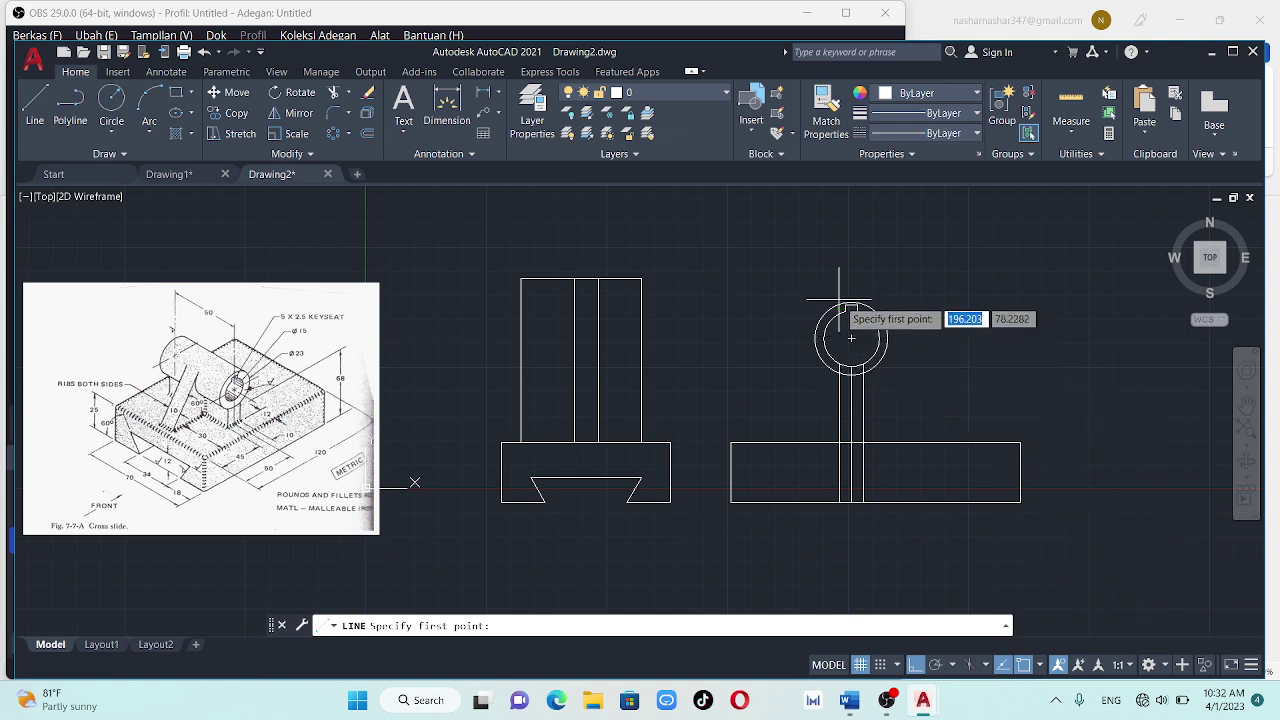
{"action": "left_click", "coordinate": [816, 338]}
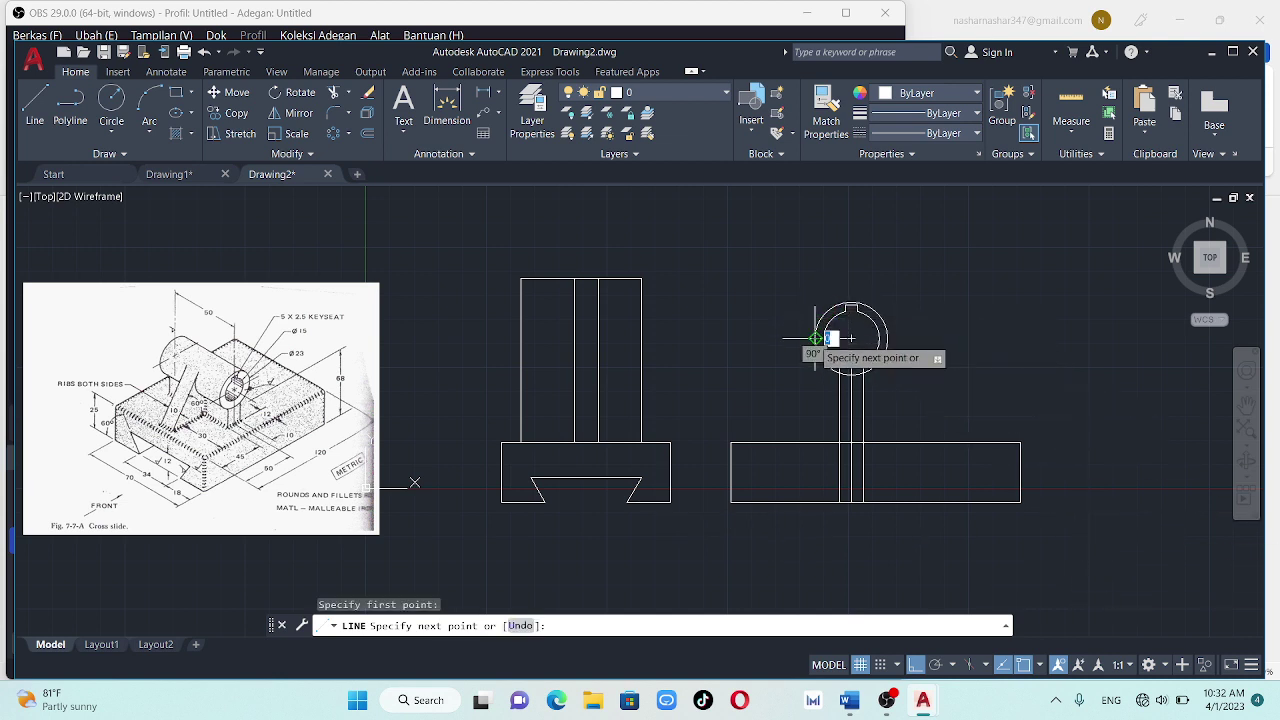
{"action": "left_click", "coordinate": [915, 666]}
{"action": "type", "text": "60"}
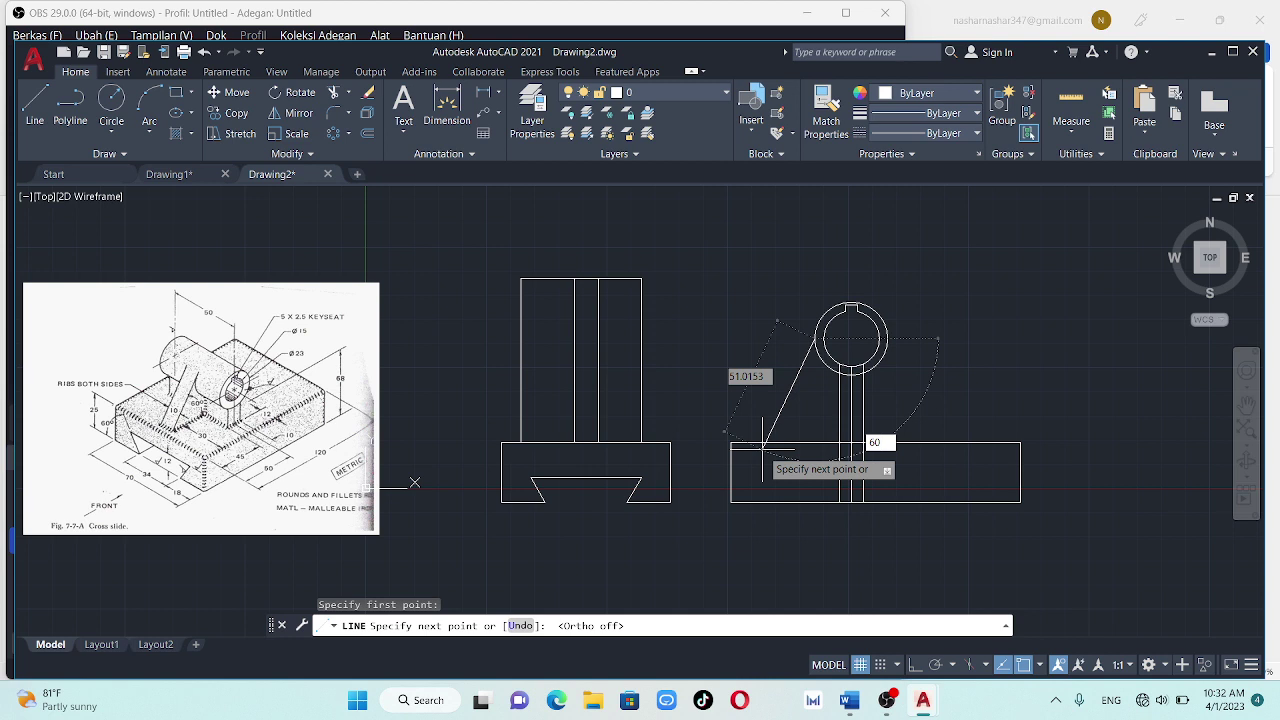
{"action": "key", "text": "Return"}
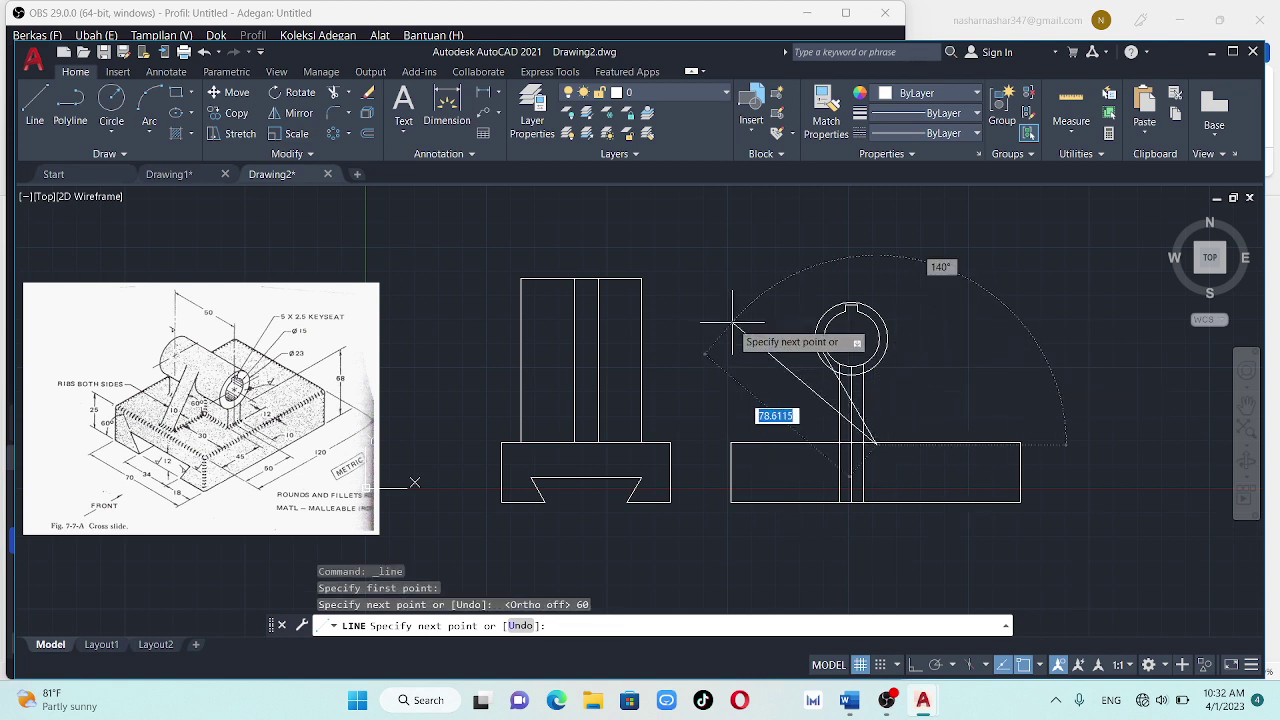
{"action": "key", "text": "Escape"}
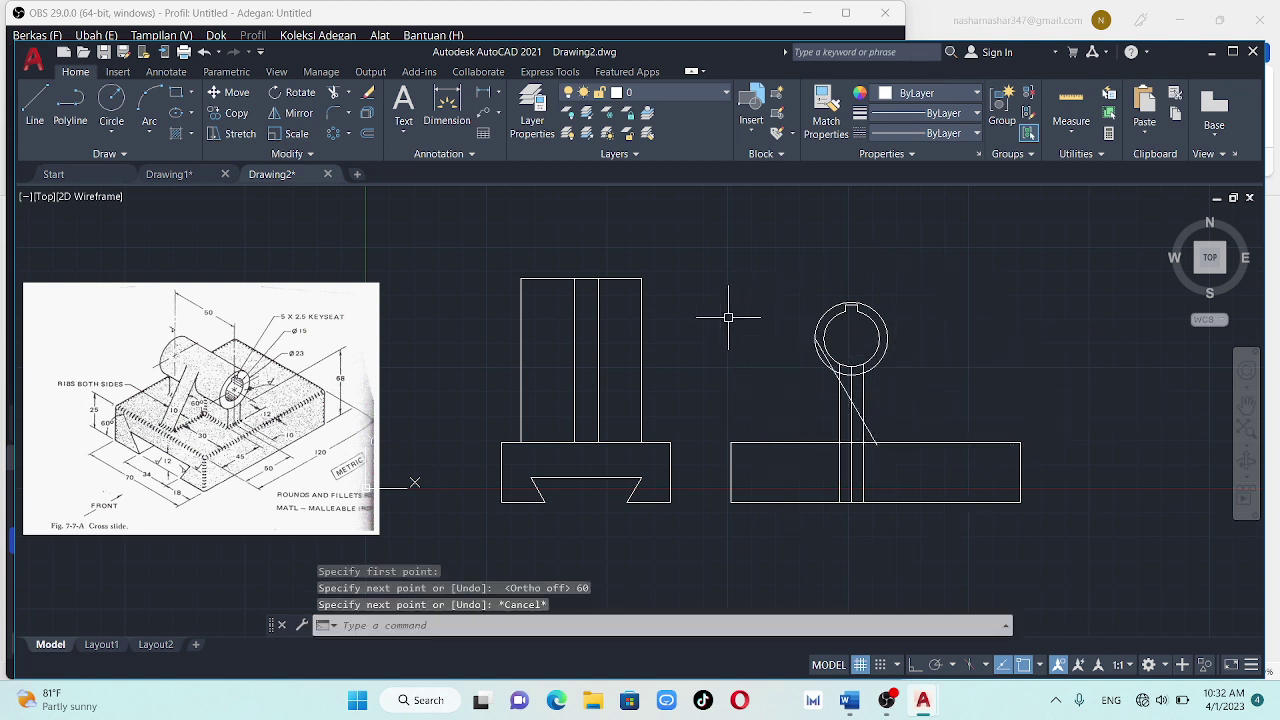
{"action": "left_click", "coordinate": [870, 430]}
{"action": "key", "text": "Delete"}
{"action": "key", "text": "Return"}
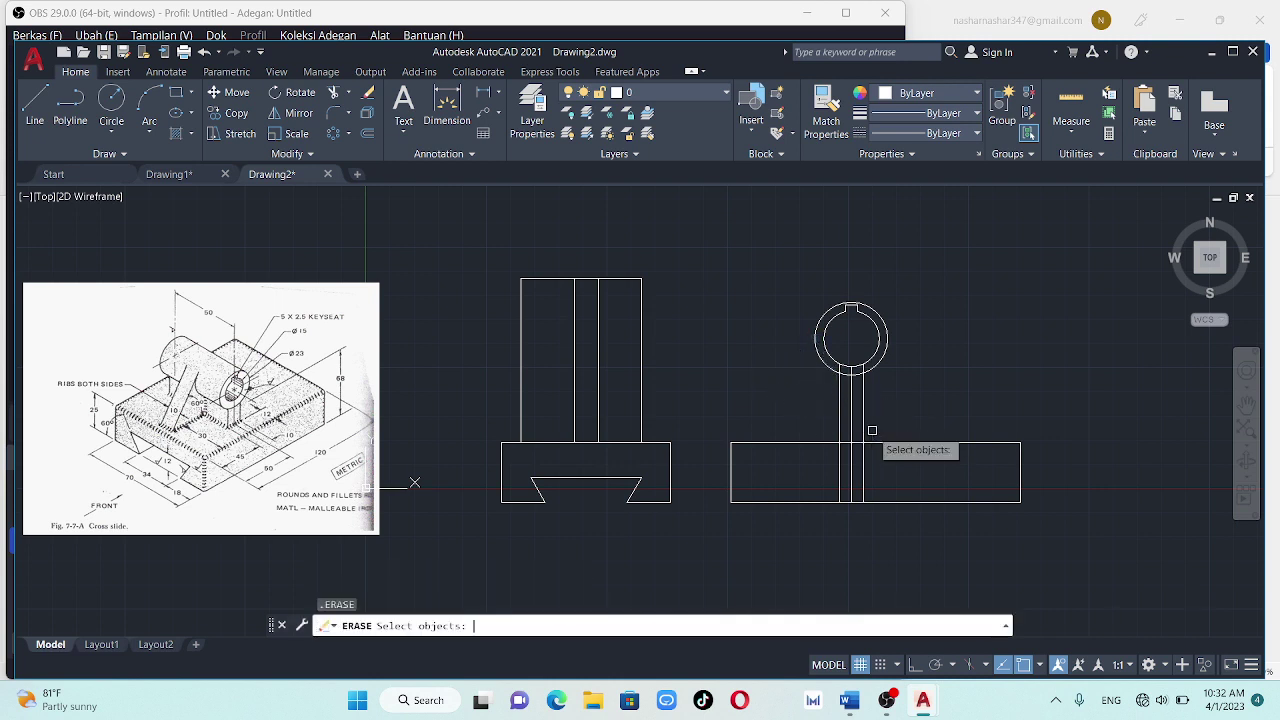
{"action": "left_click", "coordinate": [34, 105]}
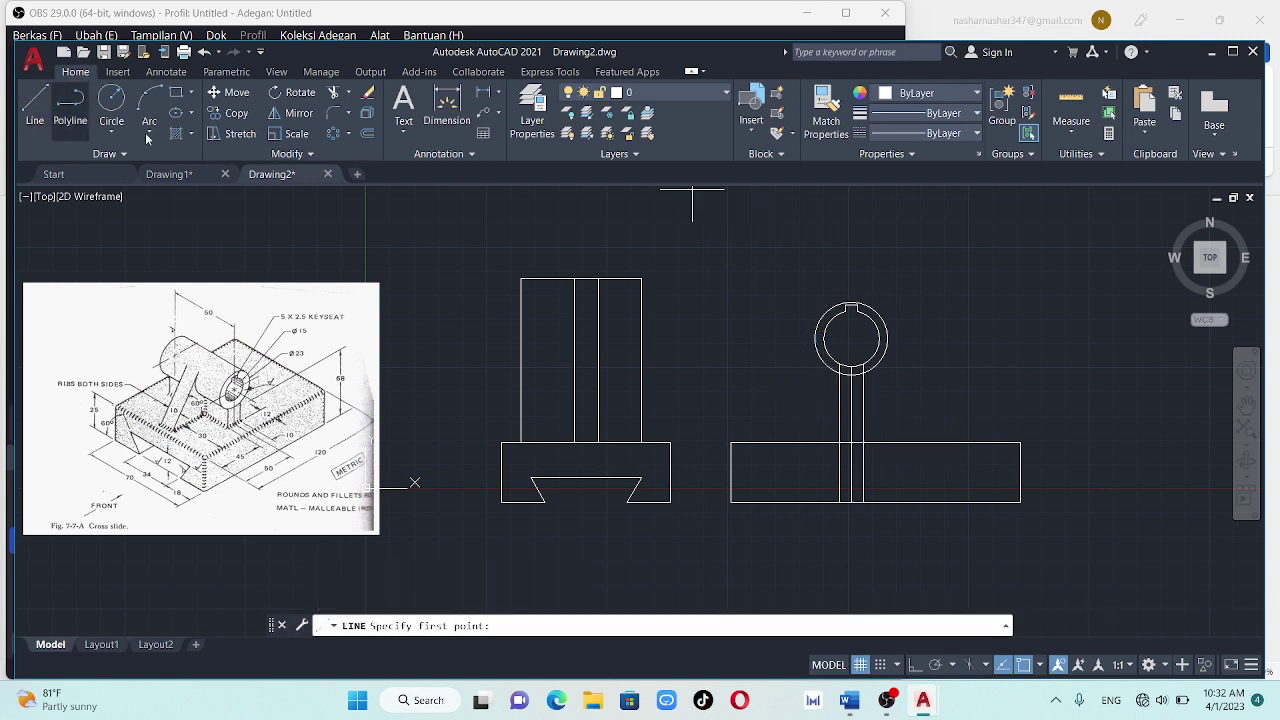
{"action": "left_click", "coordinate": [816, 338]}
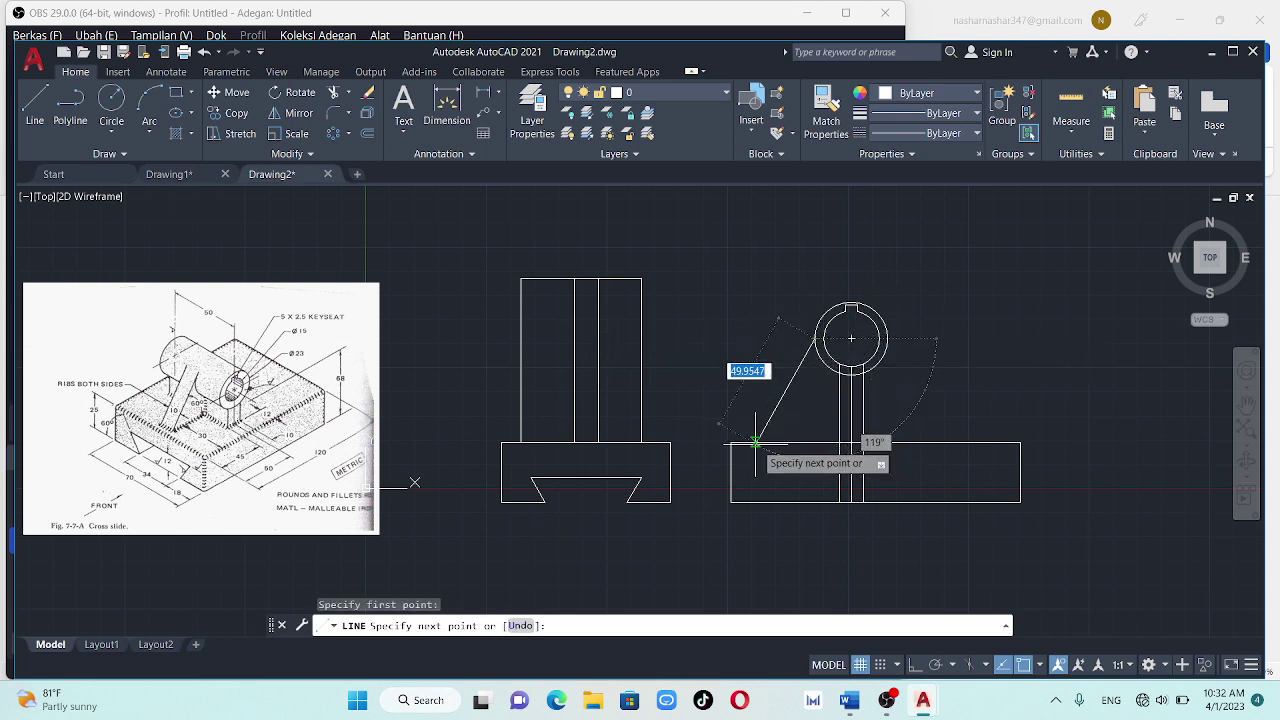
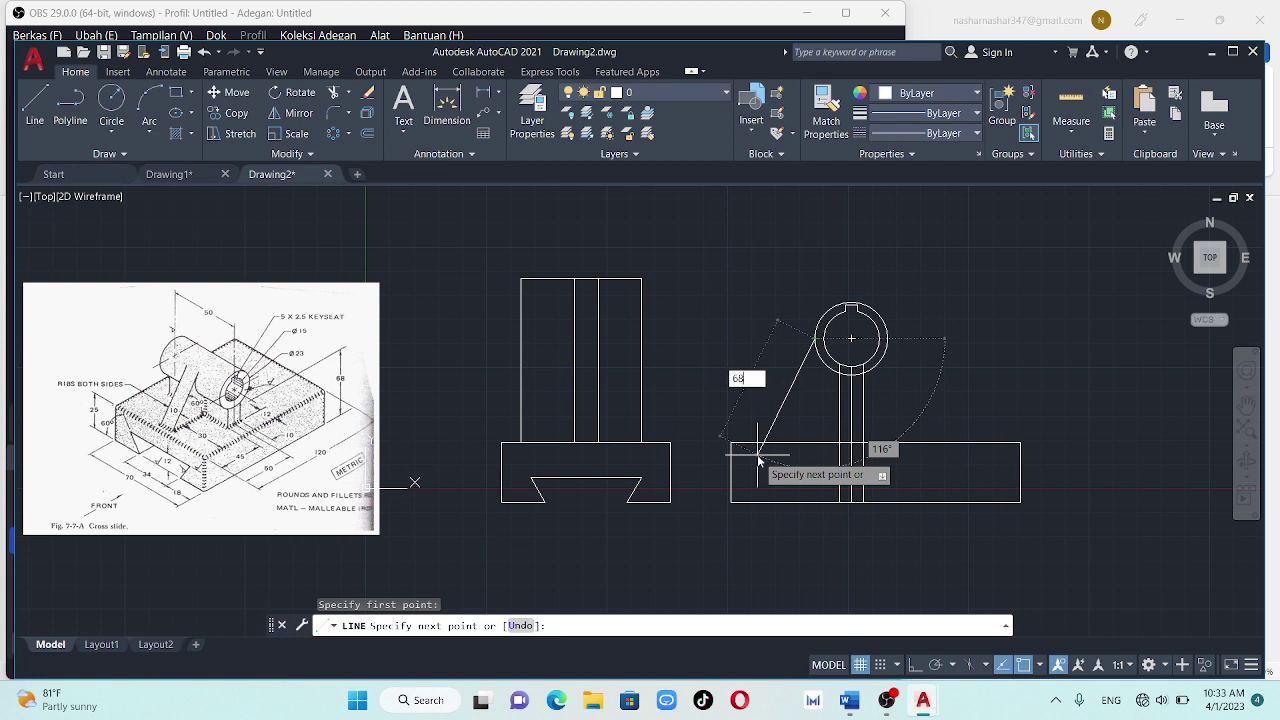
Draw the slanted rib edge at length 68 and angle 116° from the circle down to the base
{"action": "key", "text": "Tab"}
{"action": "type", "text": "120"}
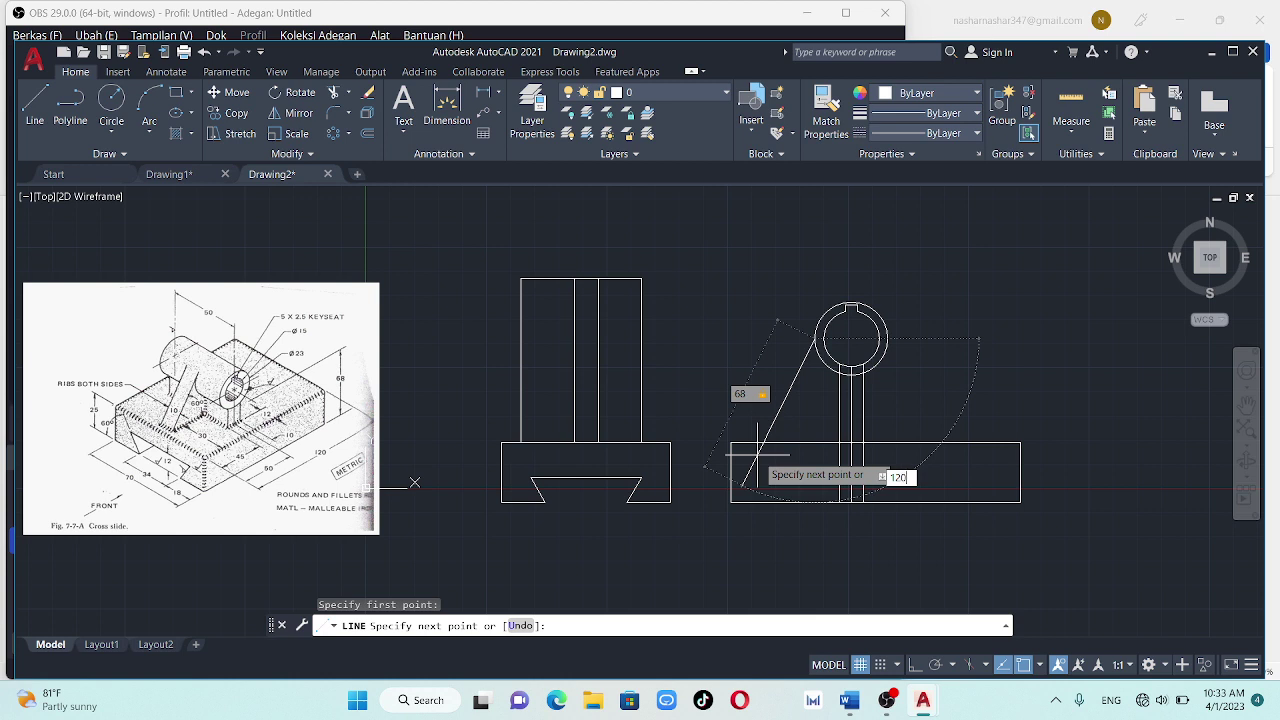
{"action": "key", "text": "Return"}
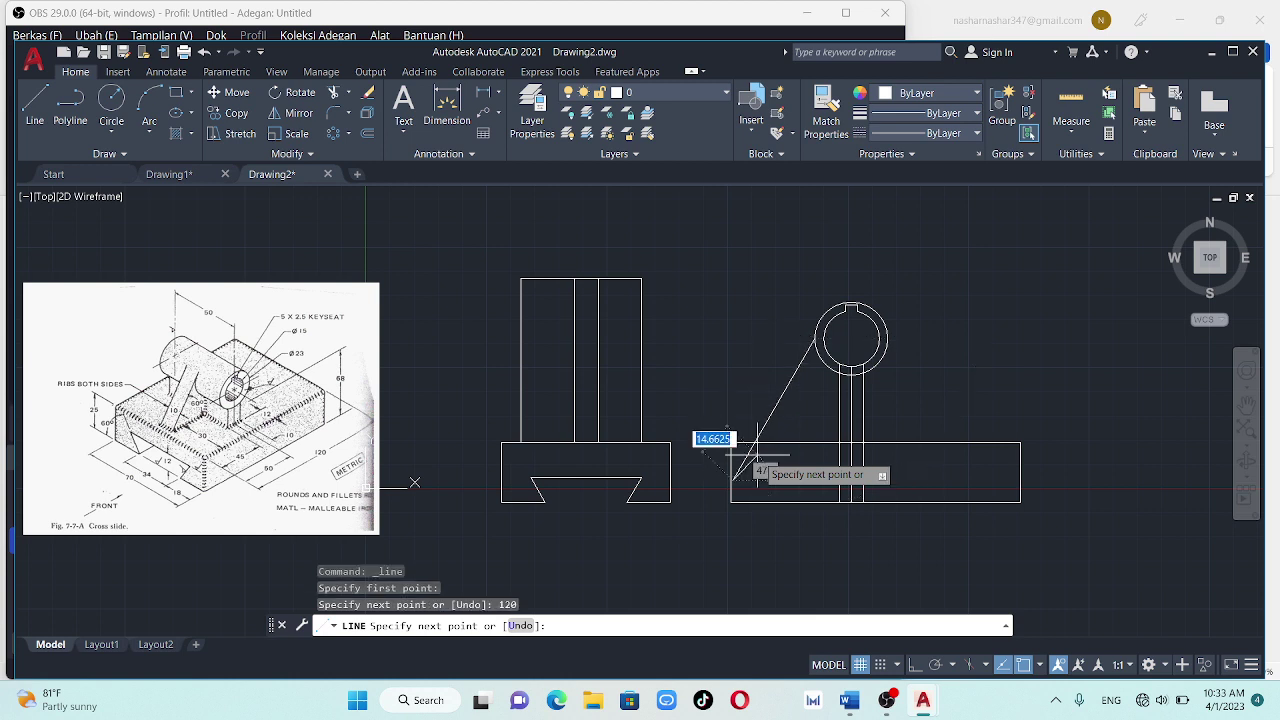
{"action": "key", "text": "Escape"}
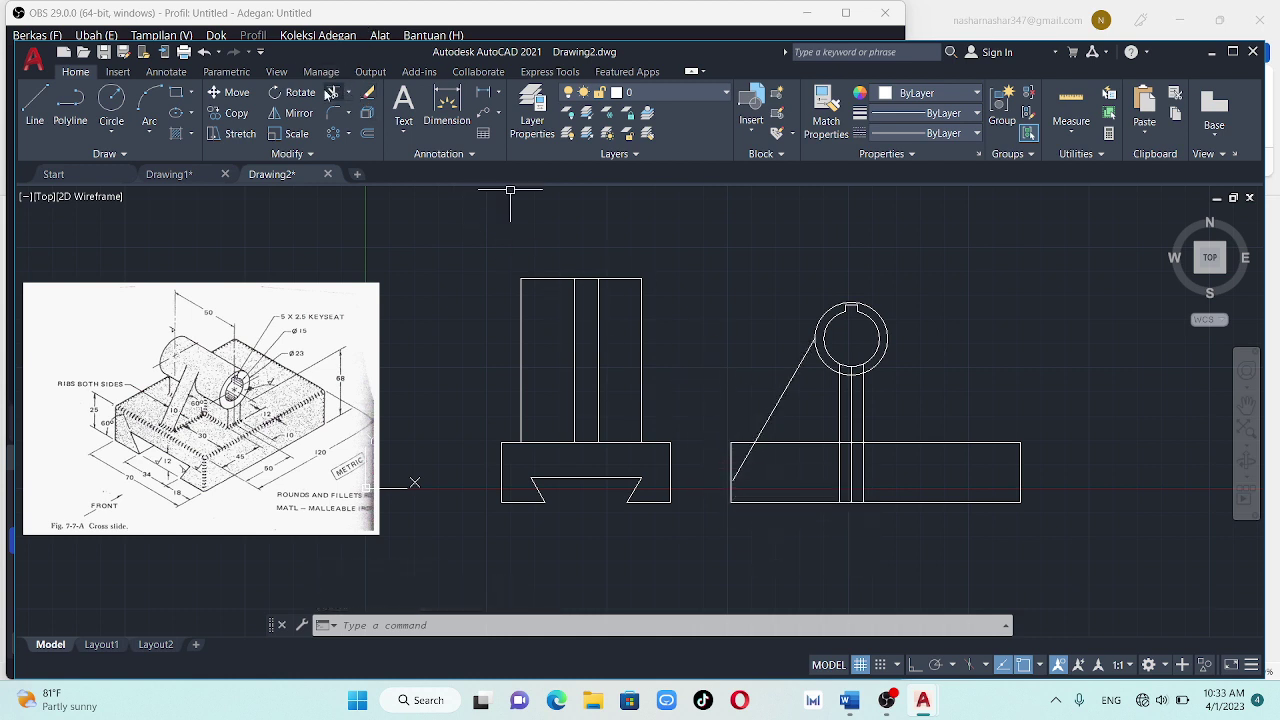
{"action": "left_click", "coordinate": [745, 458]}
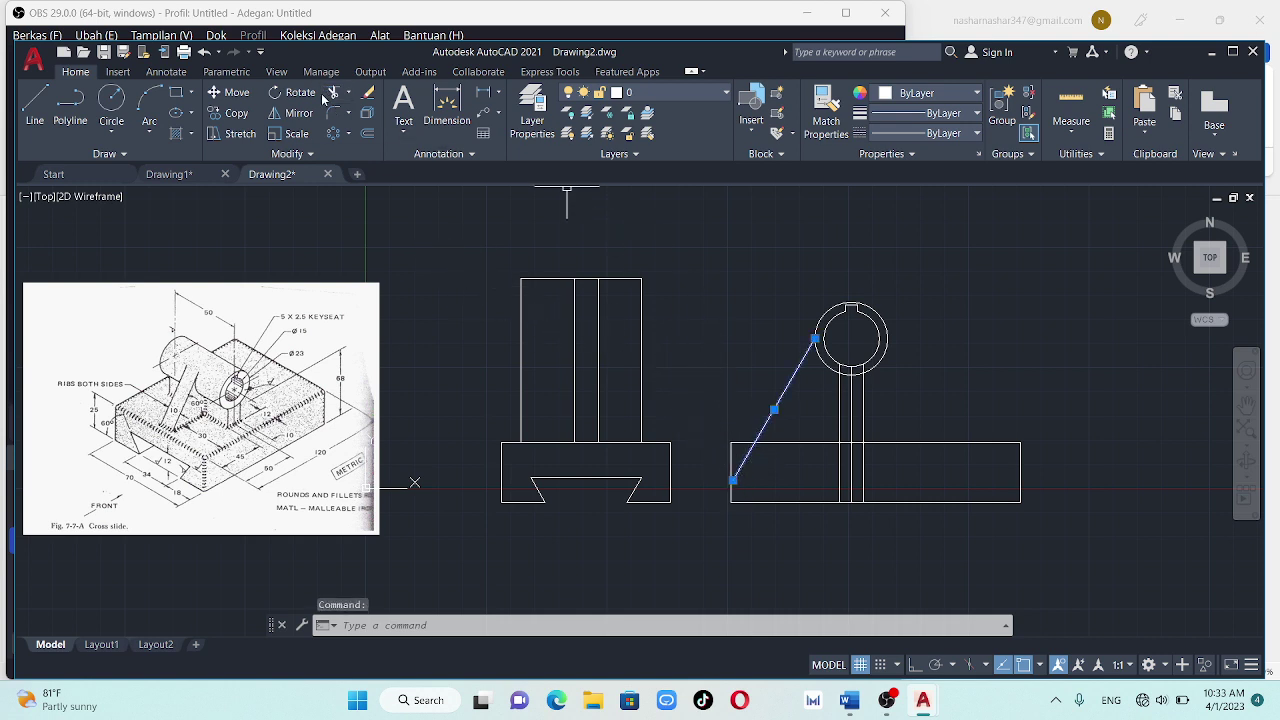
{"action": "key", "text": "Escape"}
{"action": "key", "text": "Escape"}
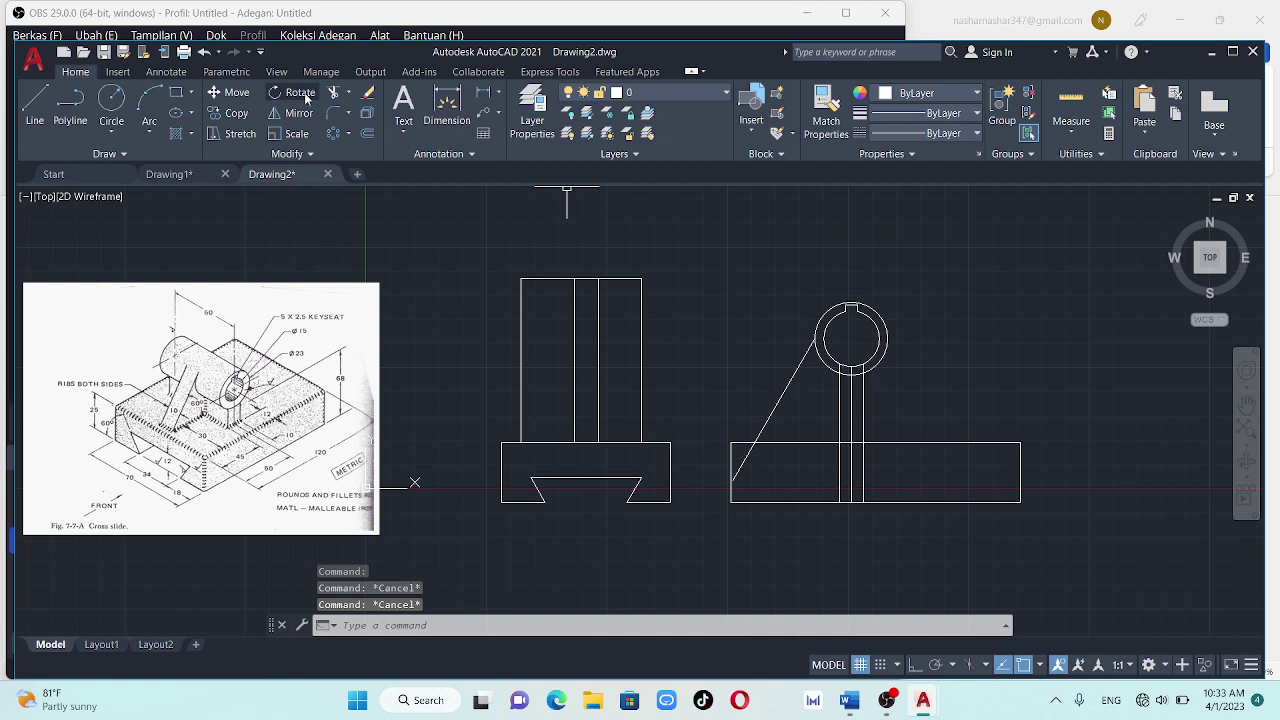
{"action": "left_click", "coordinate": [332, 93]}
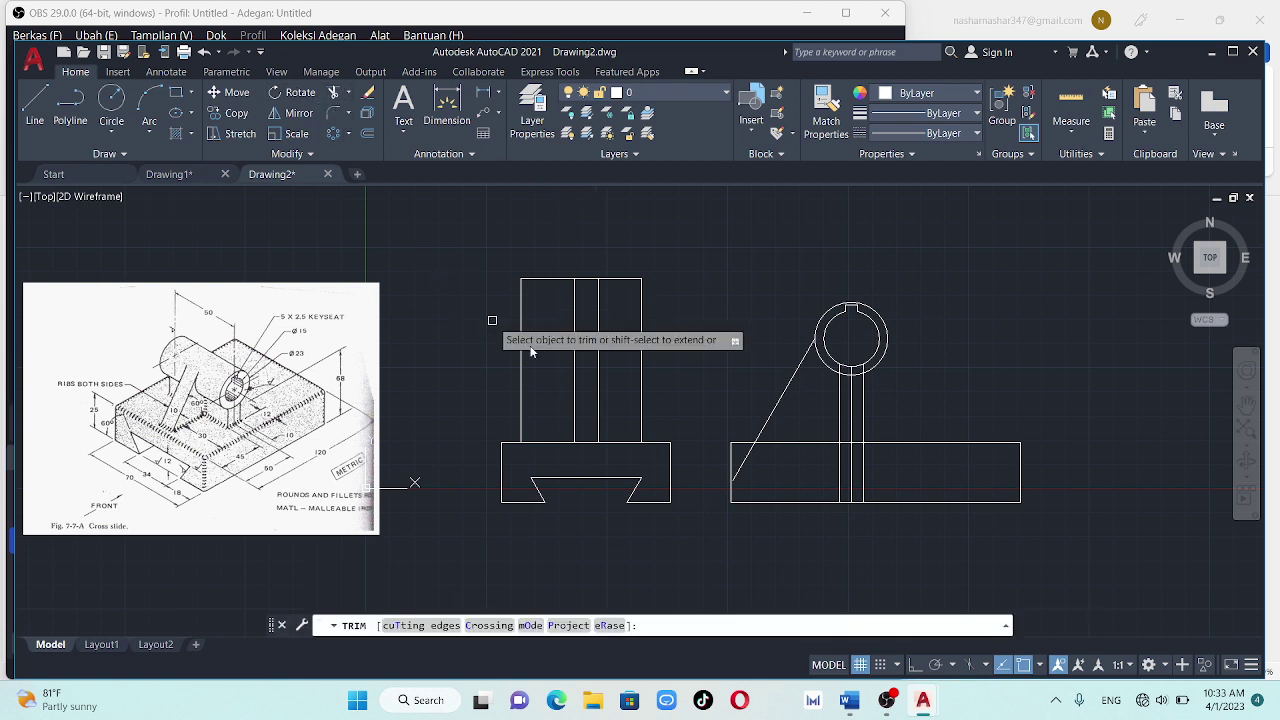
Trim the overshooting end of the slanted rib line and reframe the view on the circle
{"action": "left_click", "coordinate": [748, 456]}
{"action": "scroll", "coordinate": [751, 347], "scroll_direction": "down", "scroll_amount": 4}
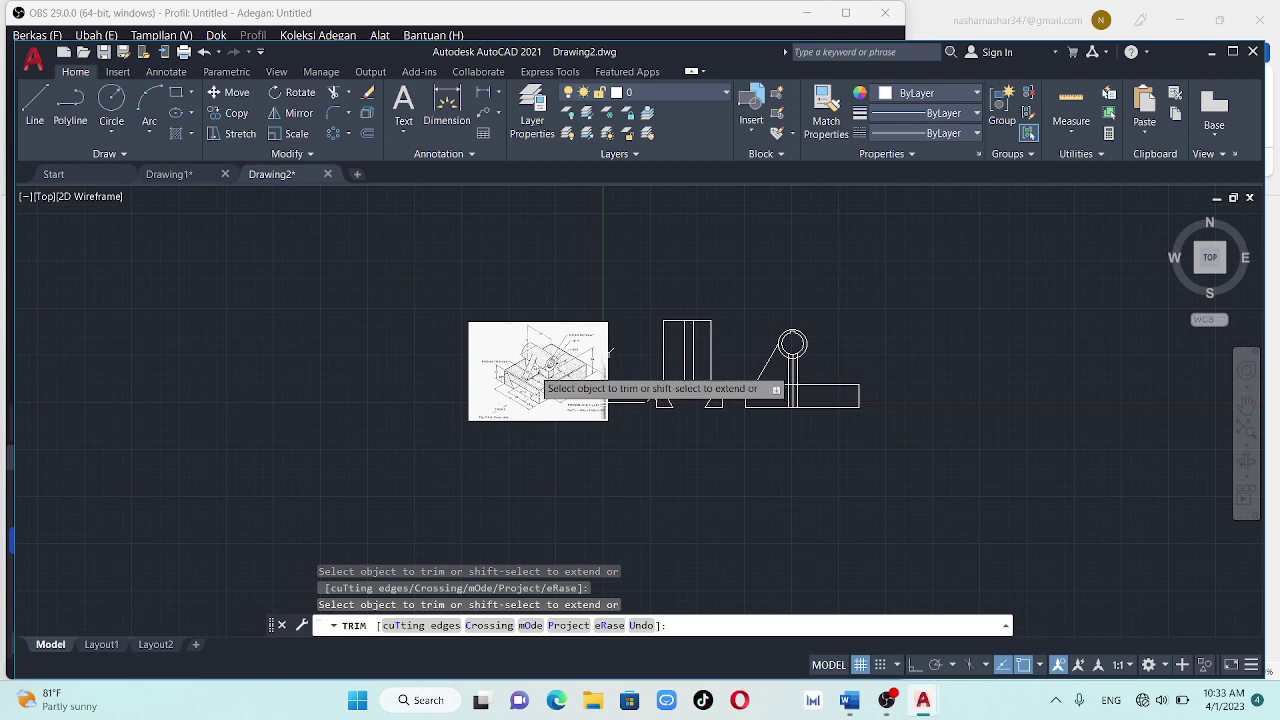
{"action": "middle_click_drag", "start_coordinate": [666, 433], "coordinate": [640, 596]}
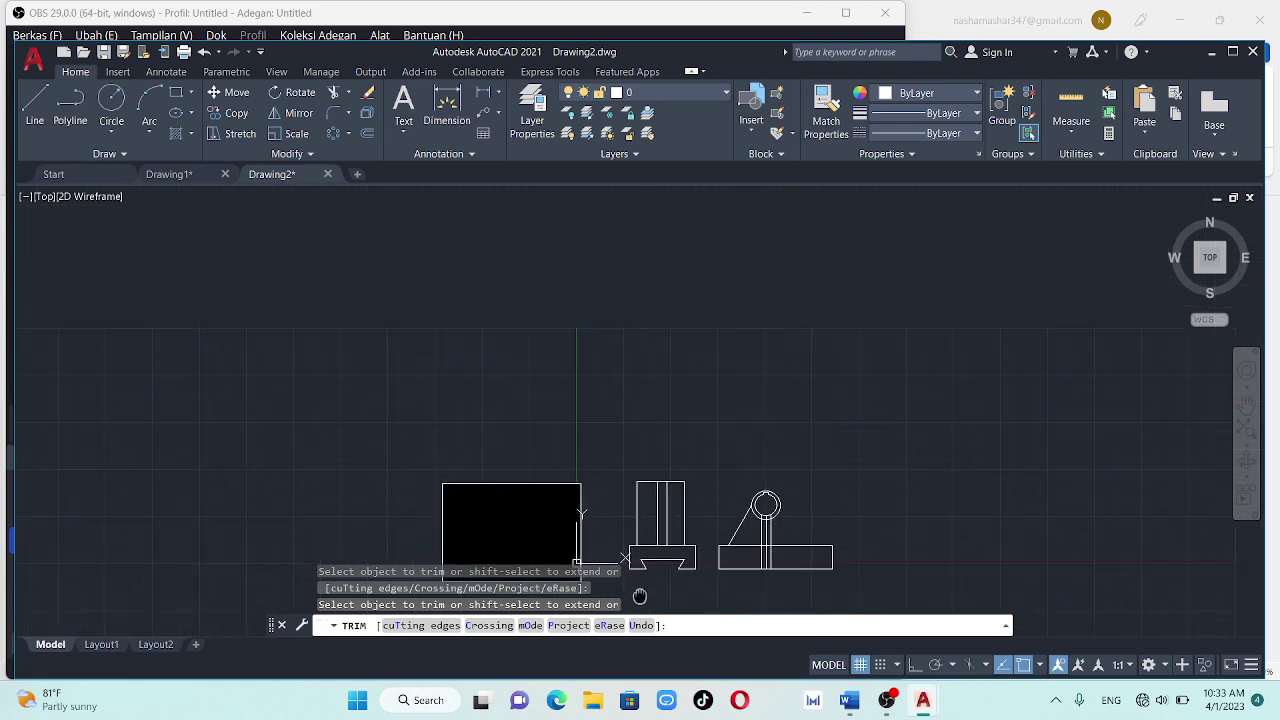
{"action": "scroll", "coordinate": [700, 506], "scroll_direction": "up", "scroll_amount": 6}
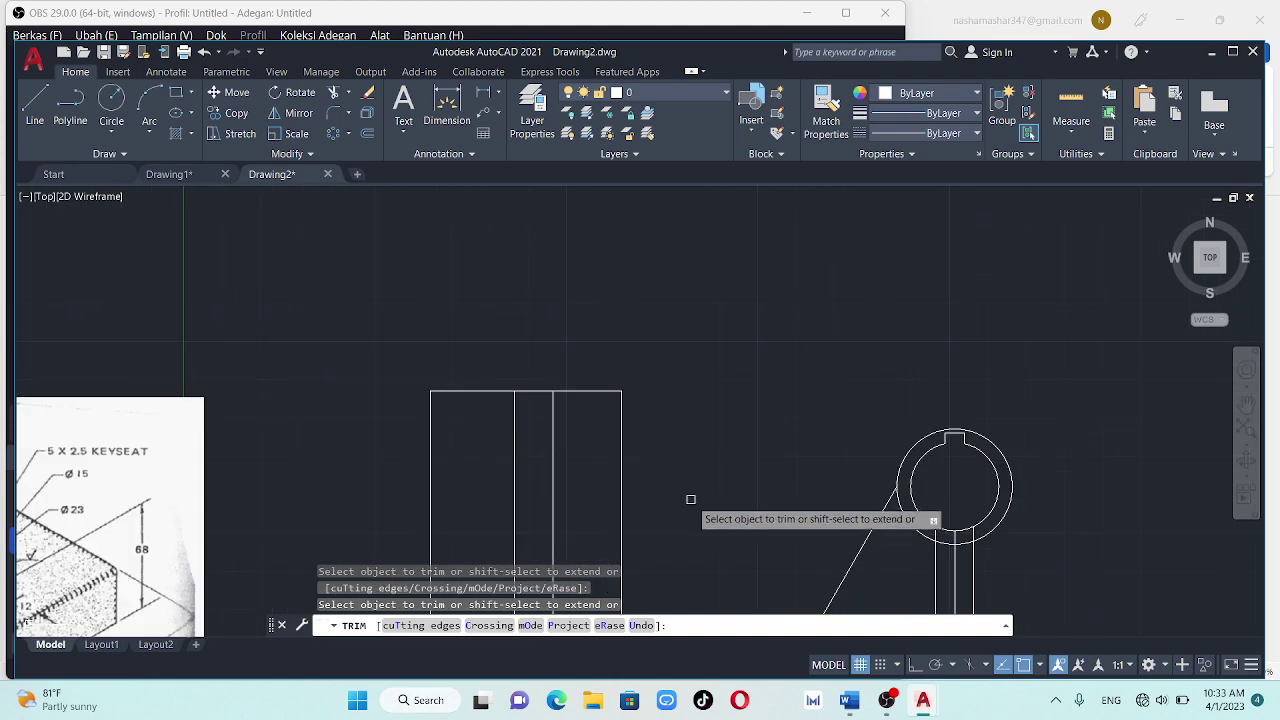
{"action": "scroll", "coordinate": [690, 499], "scroll_direction": "down", "scroll_amount": 2}
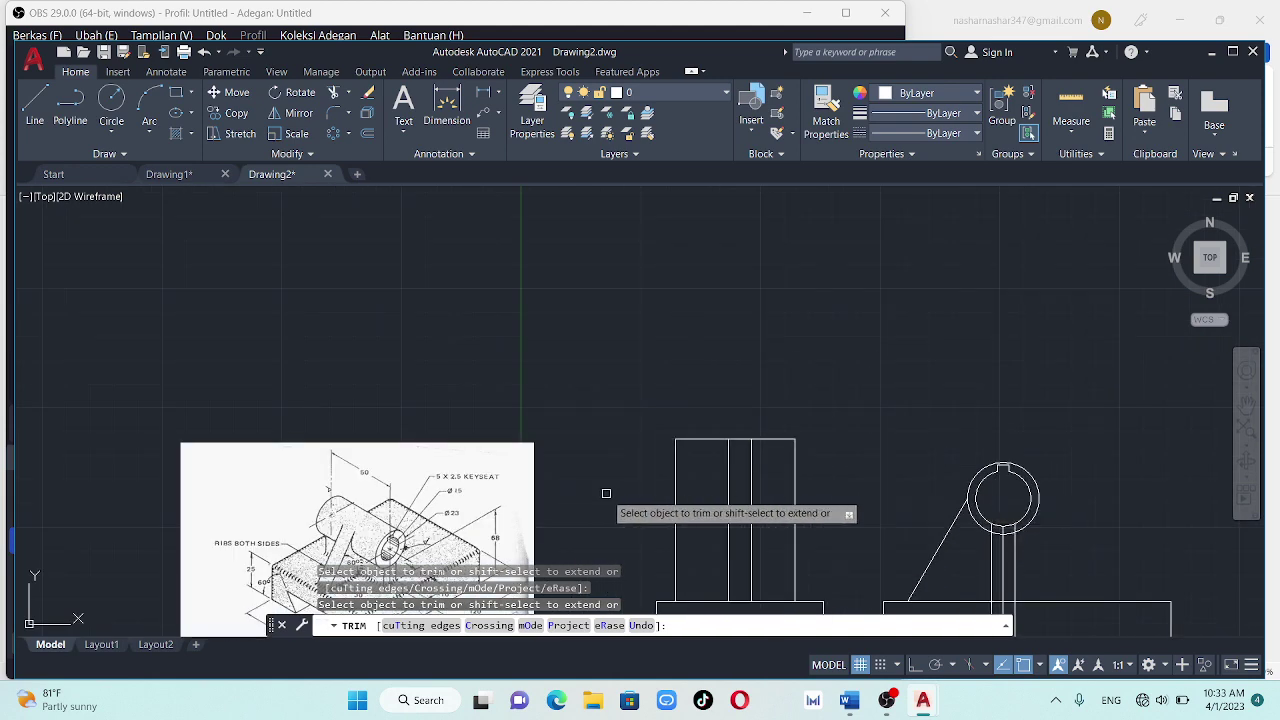
{"action": "middle_click_drag", "start_coordinate": [583, 489], "coordinate": [558, 397]}
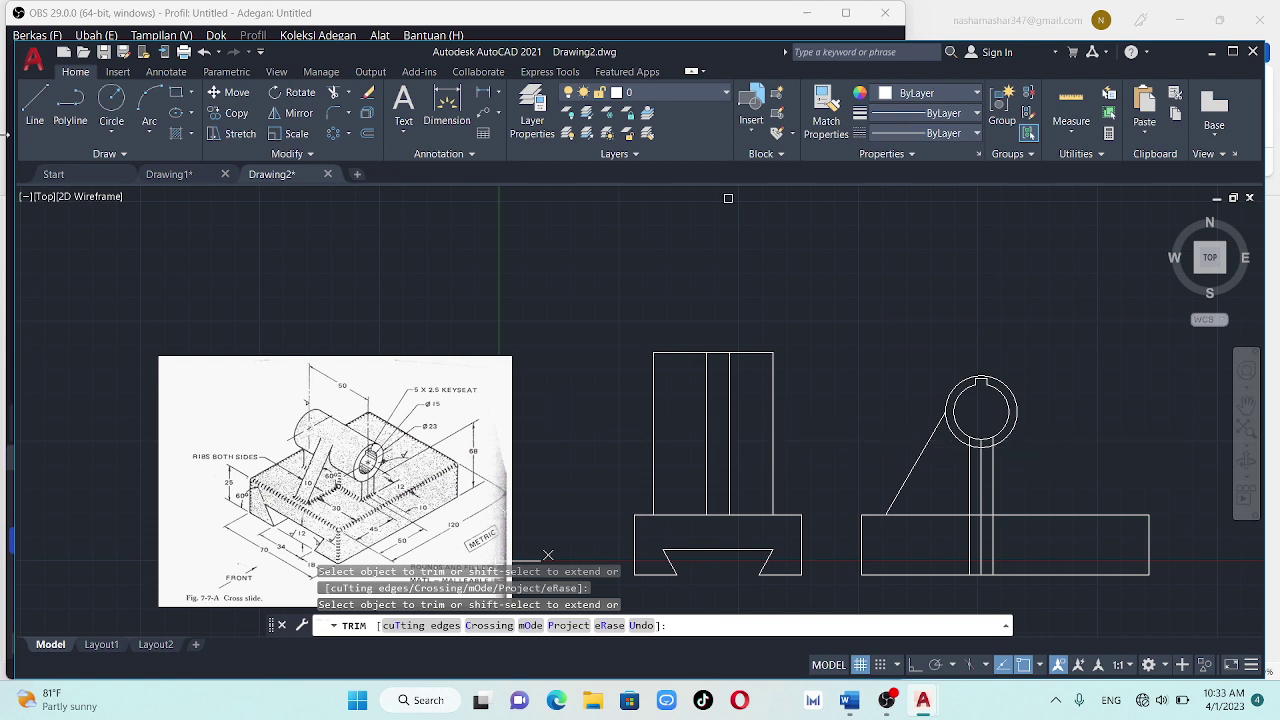
Trim away the outer circle's bottom arc between the two vertical bore lines
{"action": "left_click", "coordinate": [35, 105]}
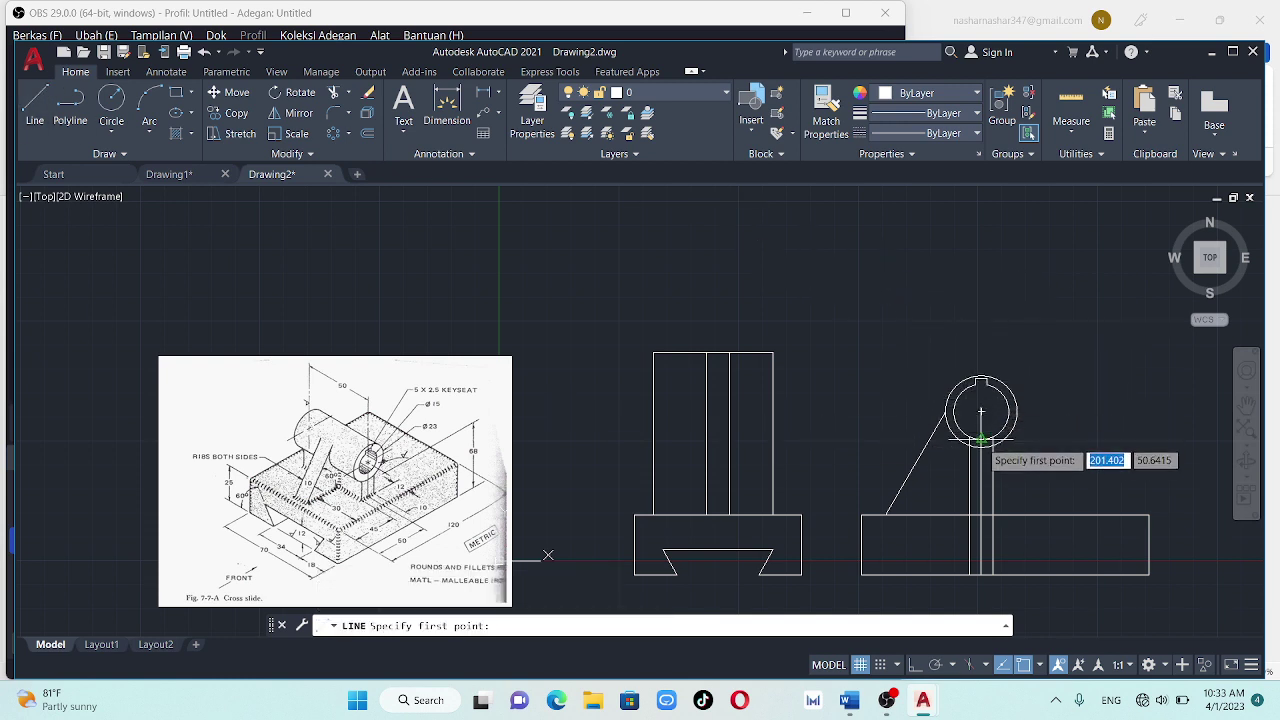
{"action": "left_click", "coordinate": [977, 443]}
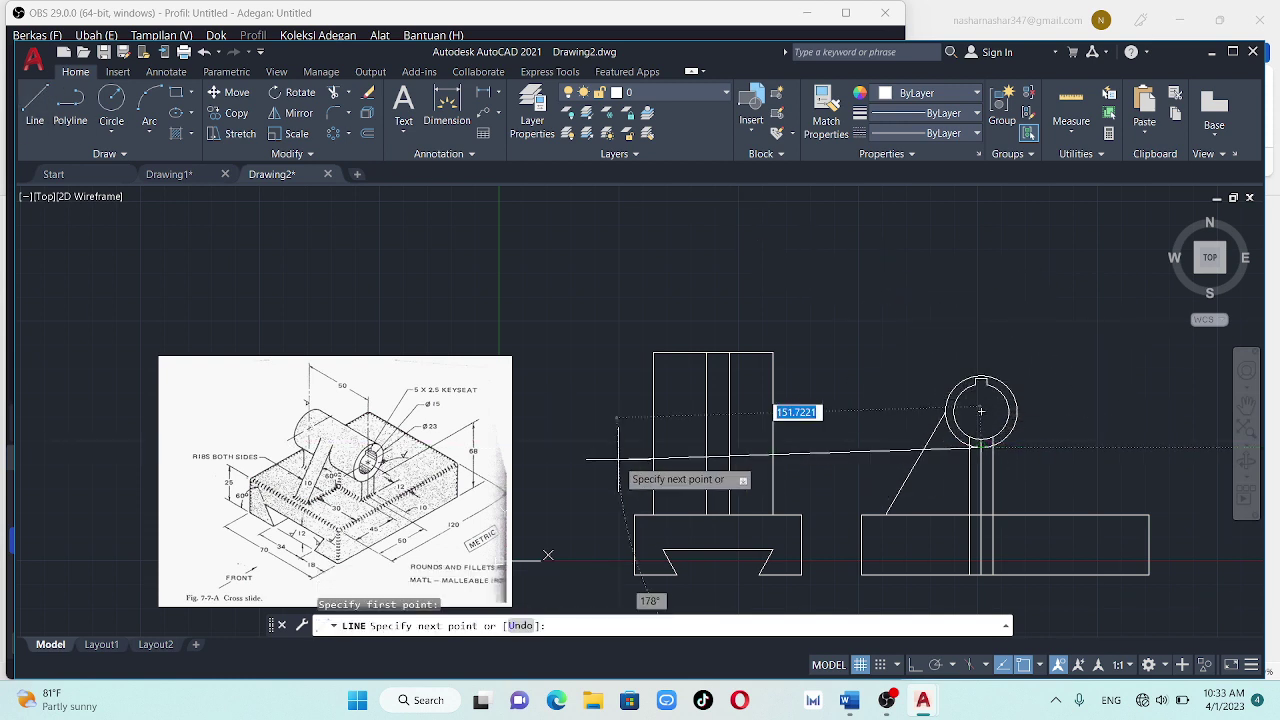
{"action": "key", "text": "Escape"}
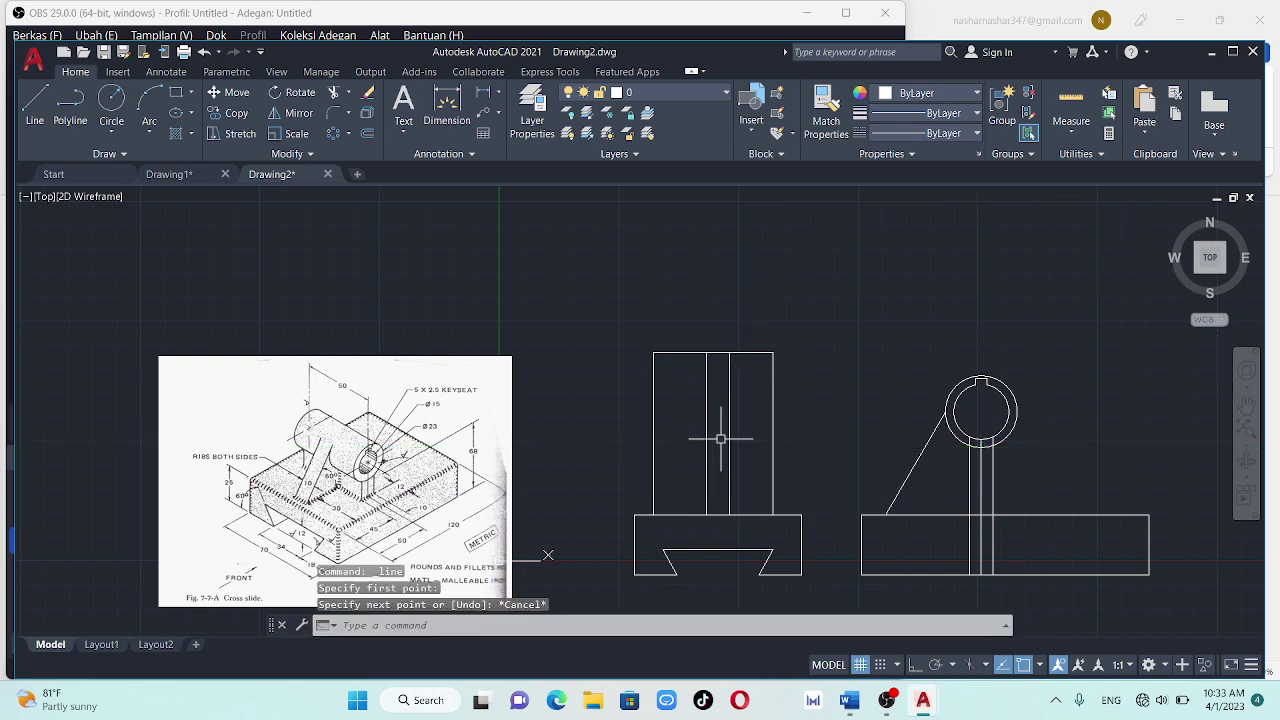
{"action": "left_click", "coordinate": [333, 92]}
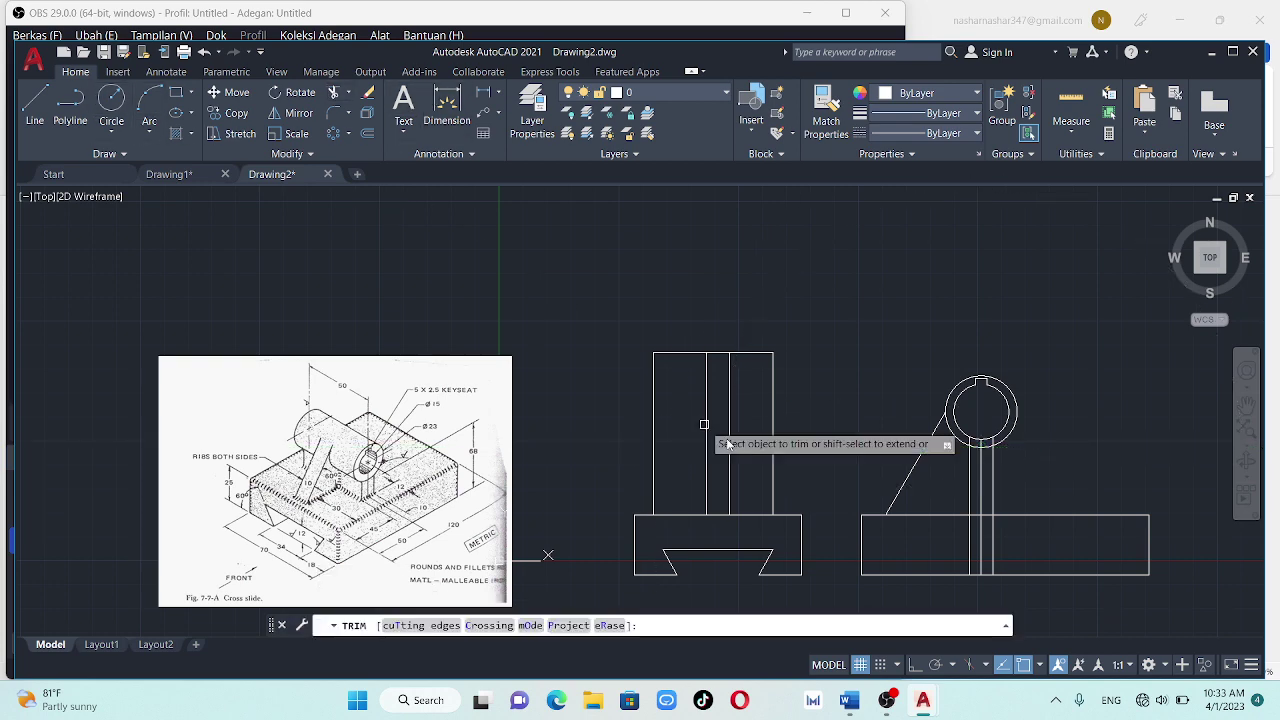
{"action": "scroll", "coordinate": [861, 490], "scroll_direction": "up", "scroll_amount": 2}
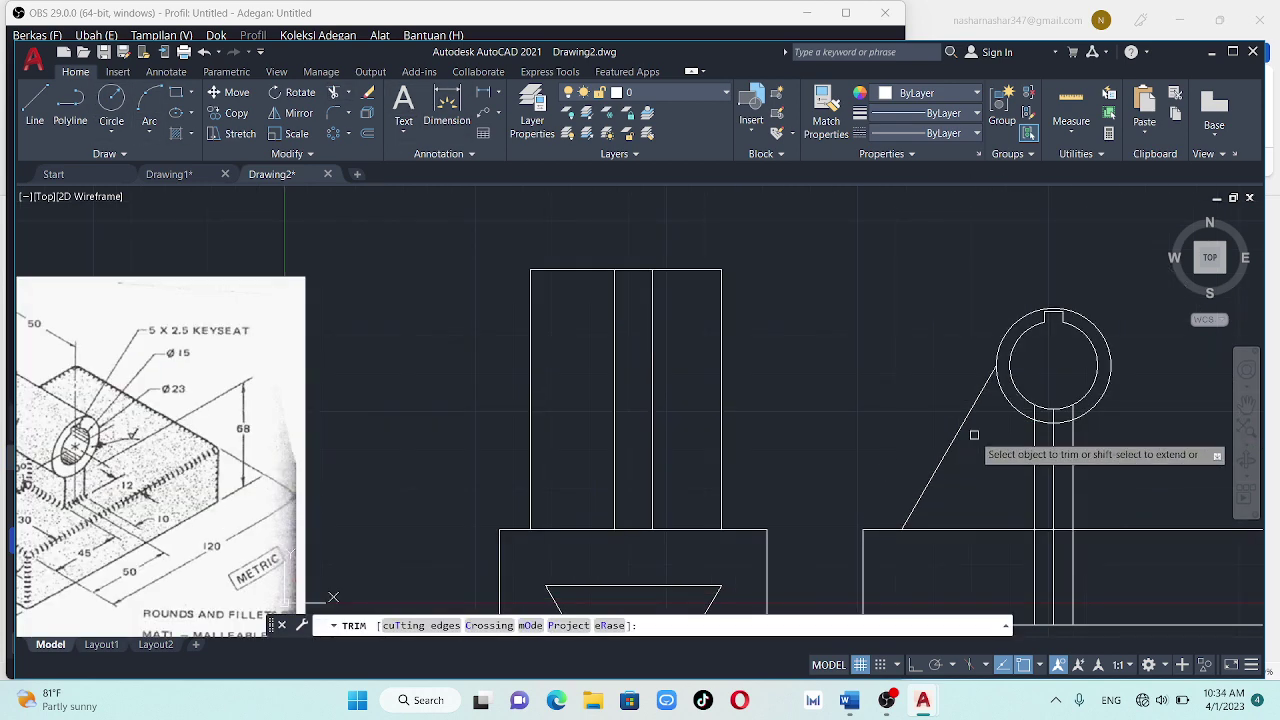
{"action": "left_click", "coordinate": [1054, 416]}
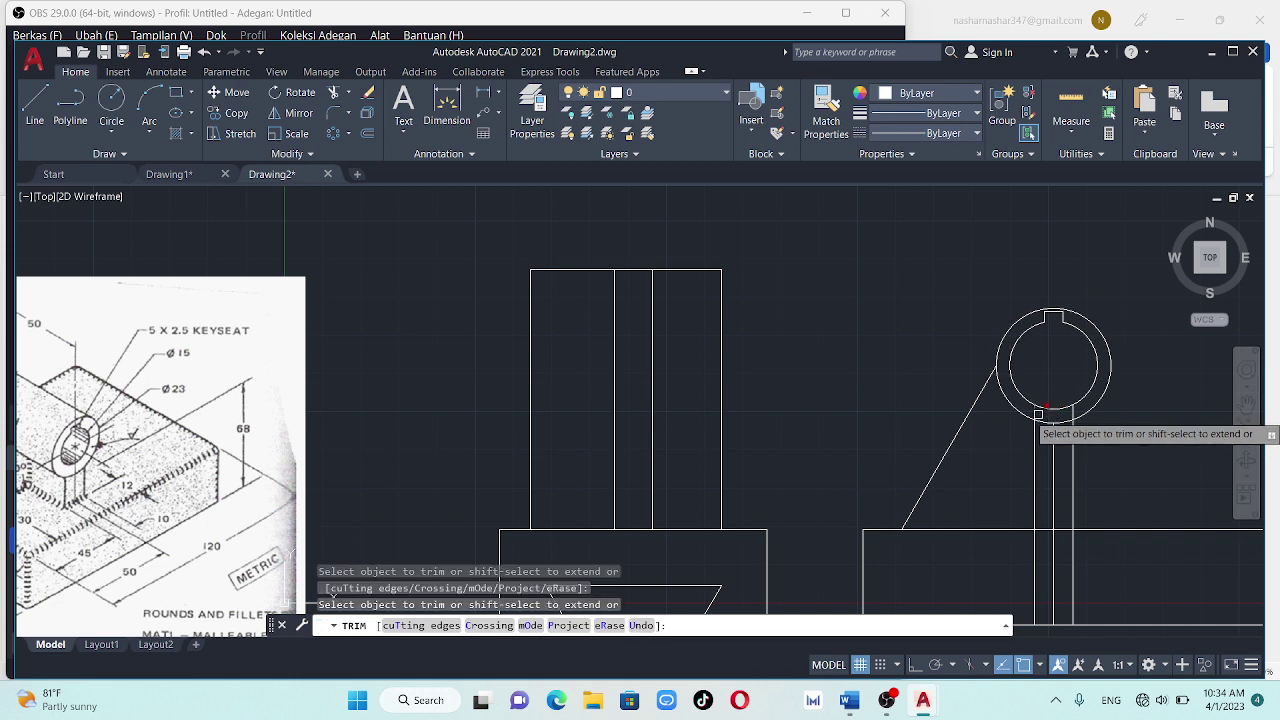
{"action": "left_click", "coordinate": [1066, 412]}
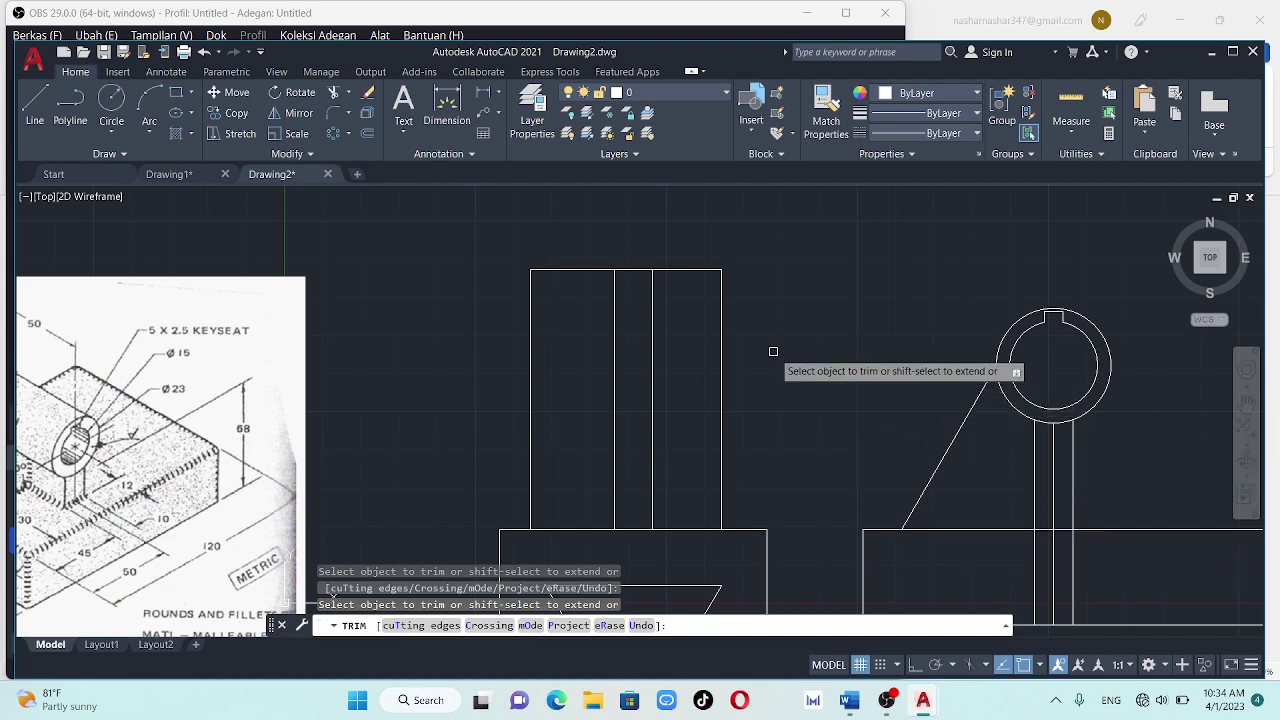
{"action": "scroll", "coordinate": [774, 352], "scroll_direction": "down", "scroll_amount": 3}
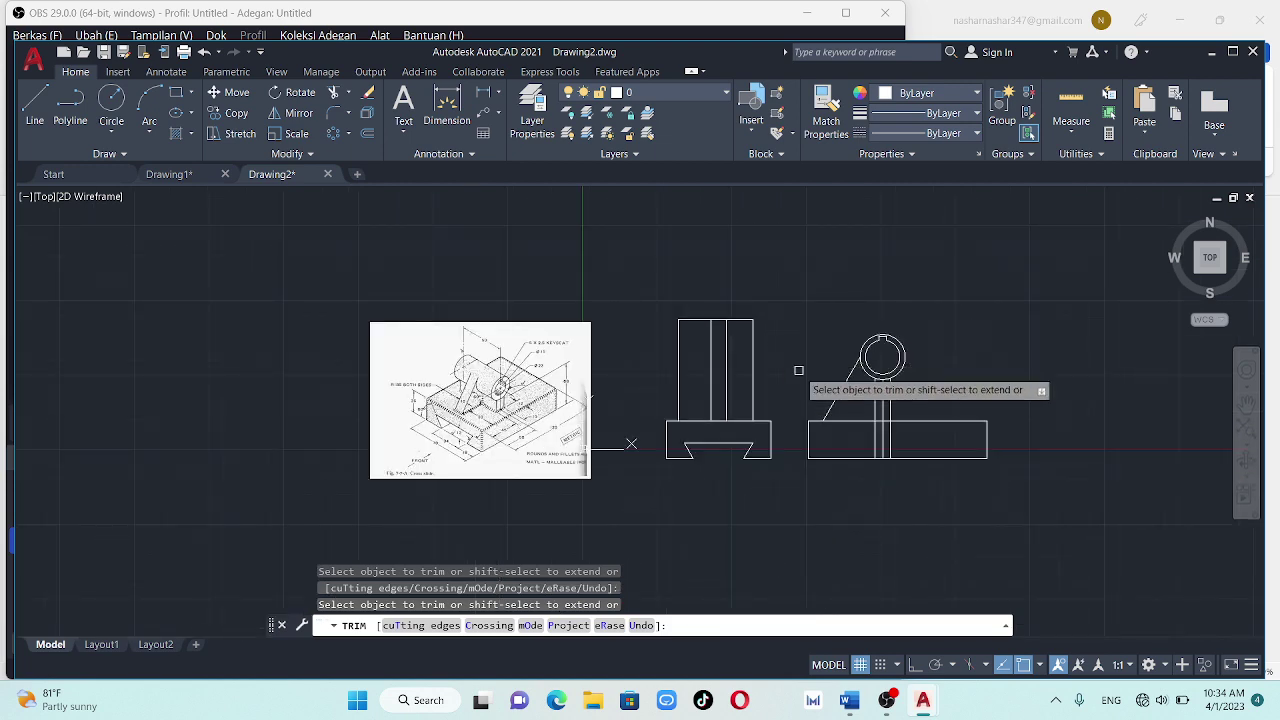
{"action": "left_click", "coordinate": [37, 102]}
Draw a first horizontal projection line from the circle leftward toward the front view
{"action": "left_click", "coordinate": [879, 342]}
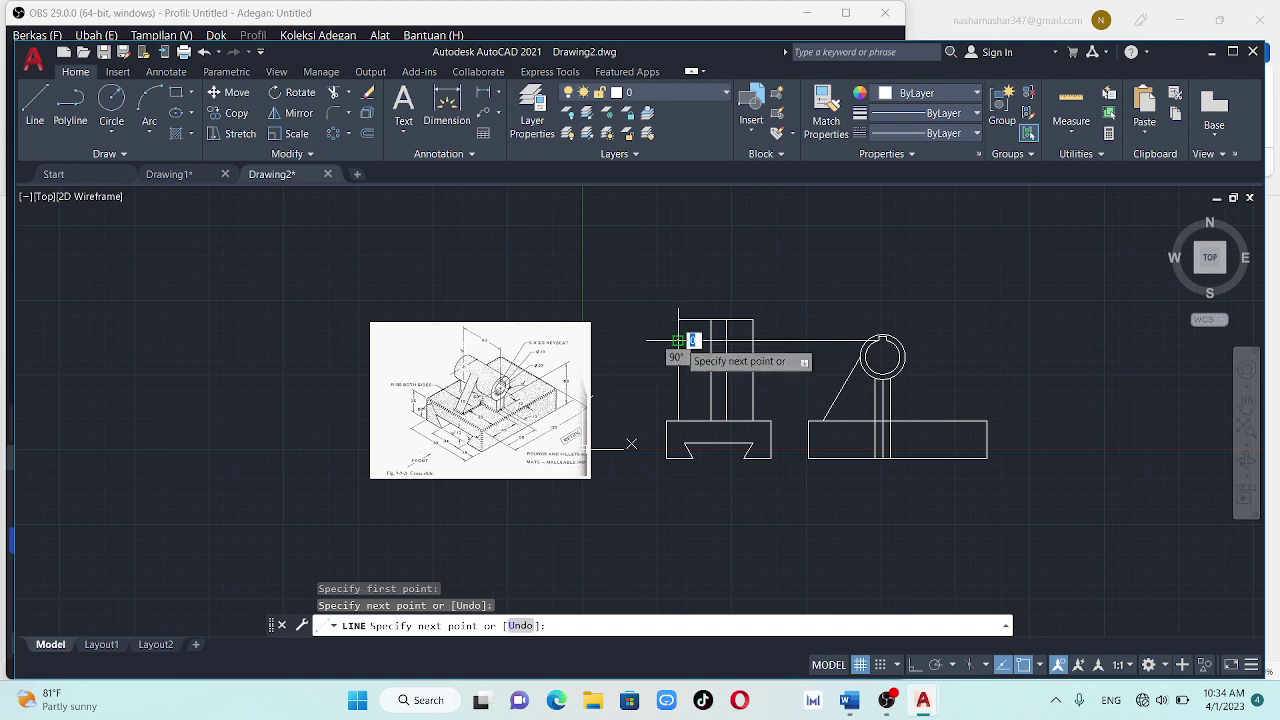
{"action": "key", "text": "Escape"}
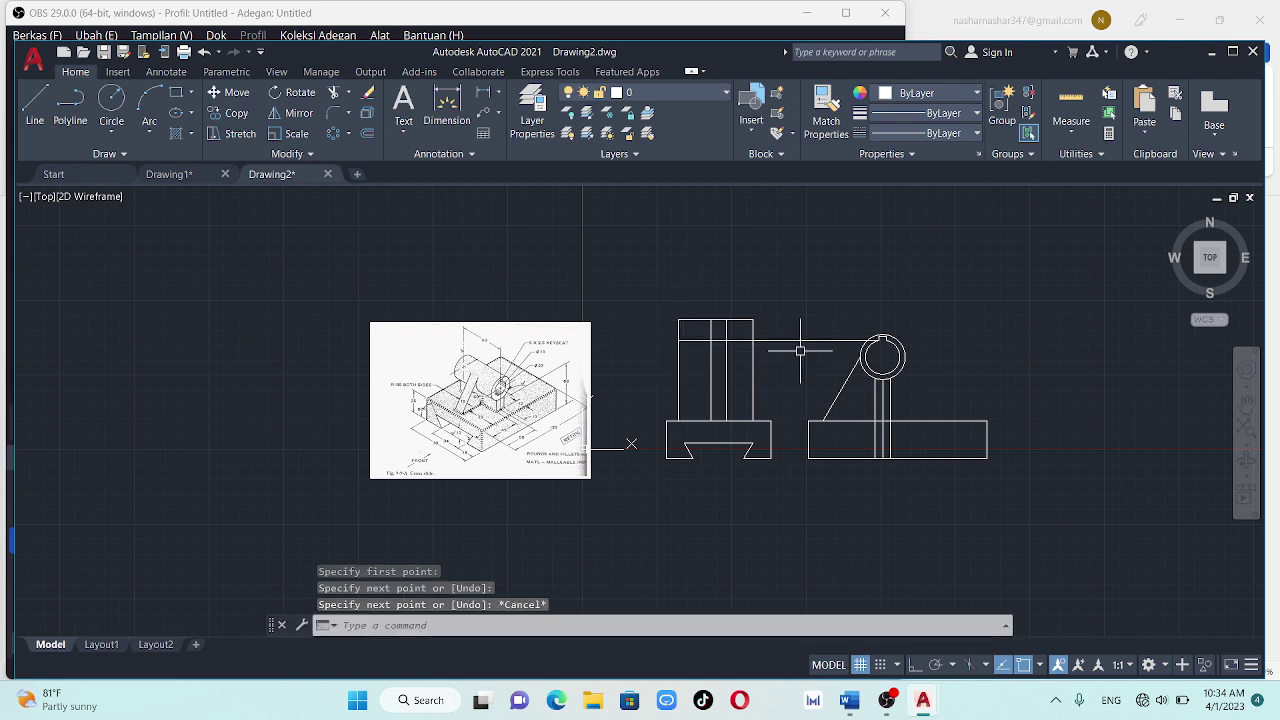
{"action": "key", "text": "space"}
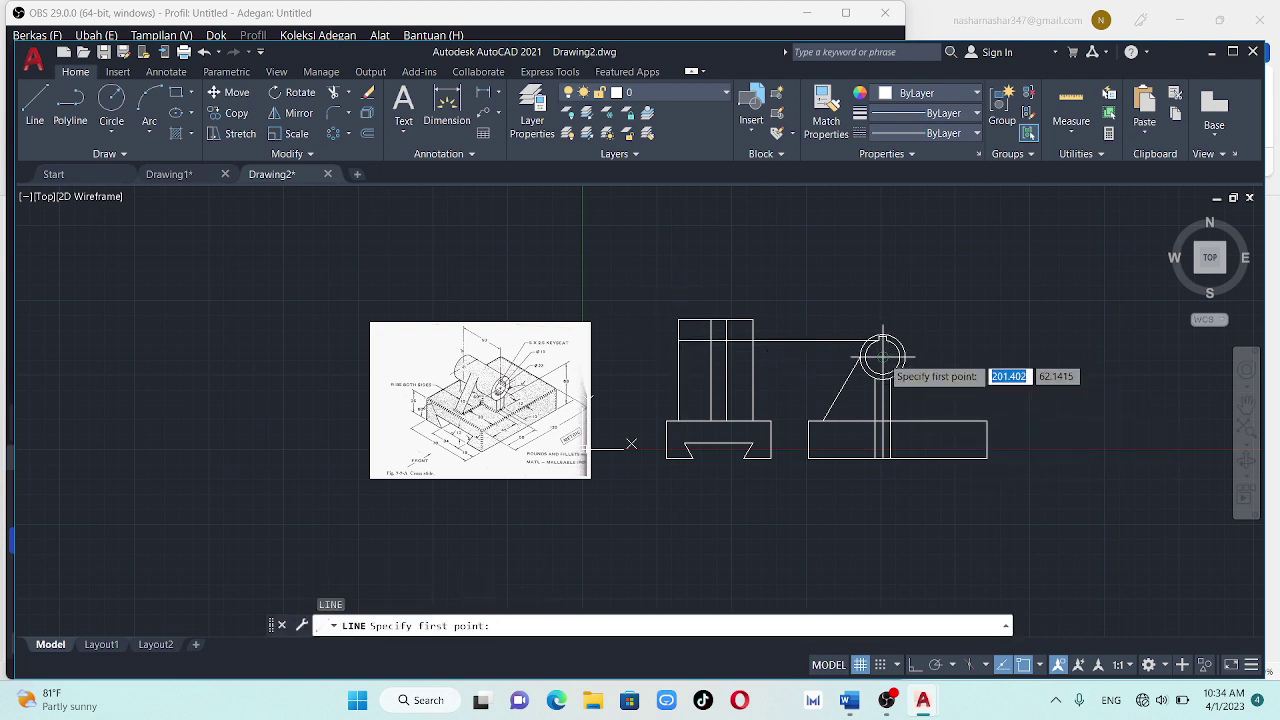
{"action": "left_click", "coordinate": [882, 372]}
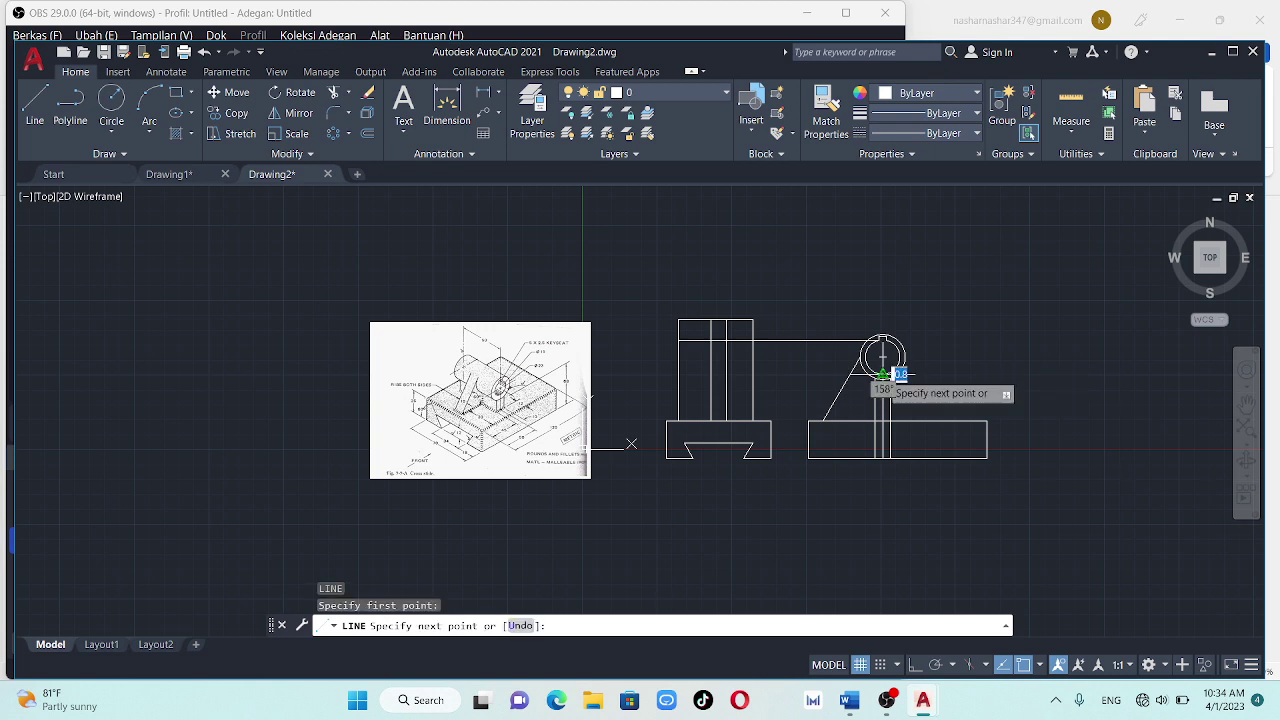
{"action": "left_click", "coordinate": [676, 375]}
{"action": "key", "text": "Return"}
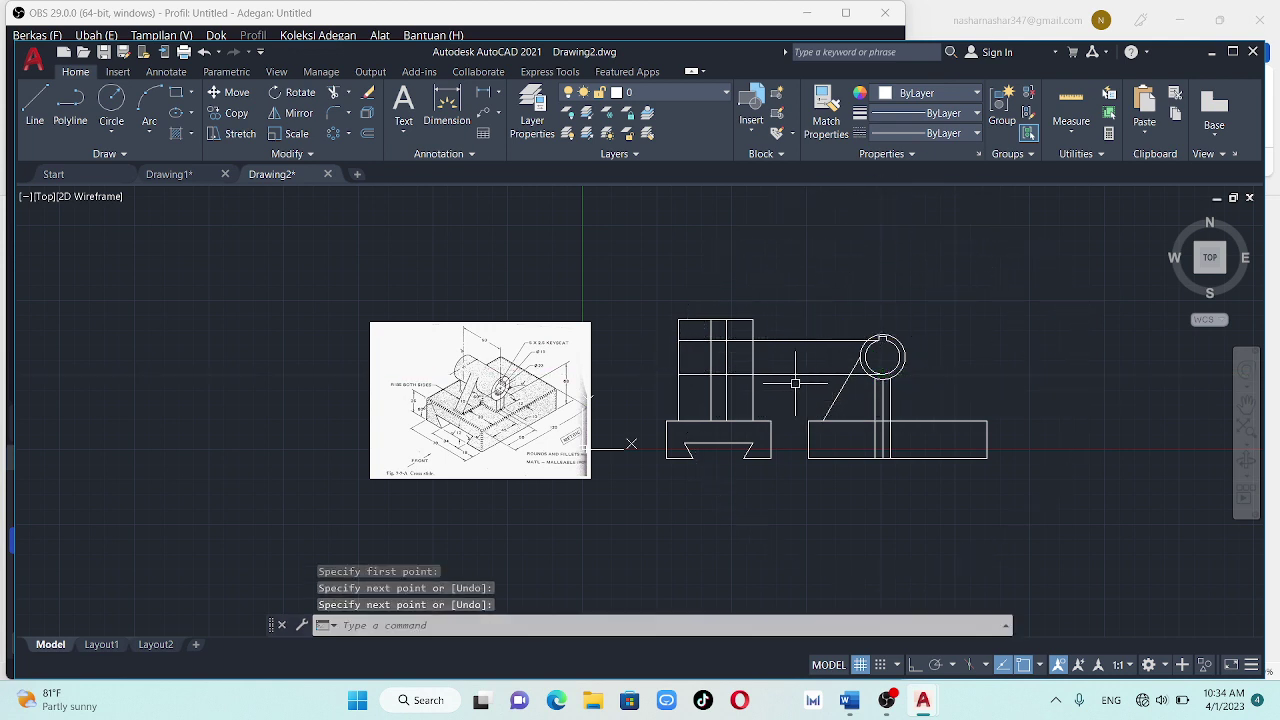
Project horizontal lines from the circle's bottom and top leftward past the front view
{"action": "key", "text": "Return"}
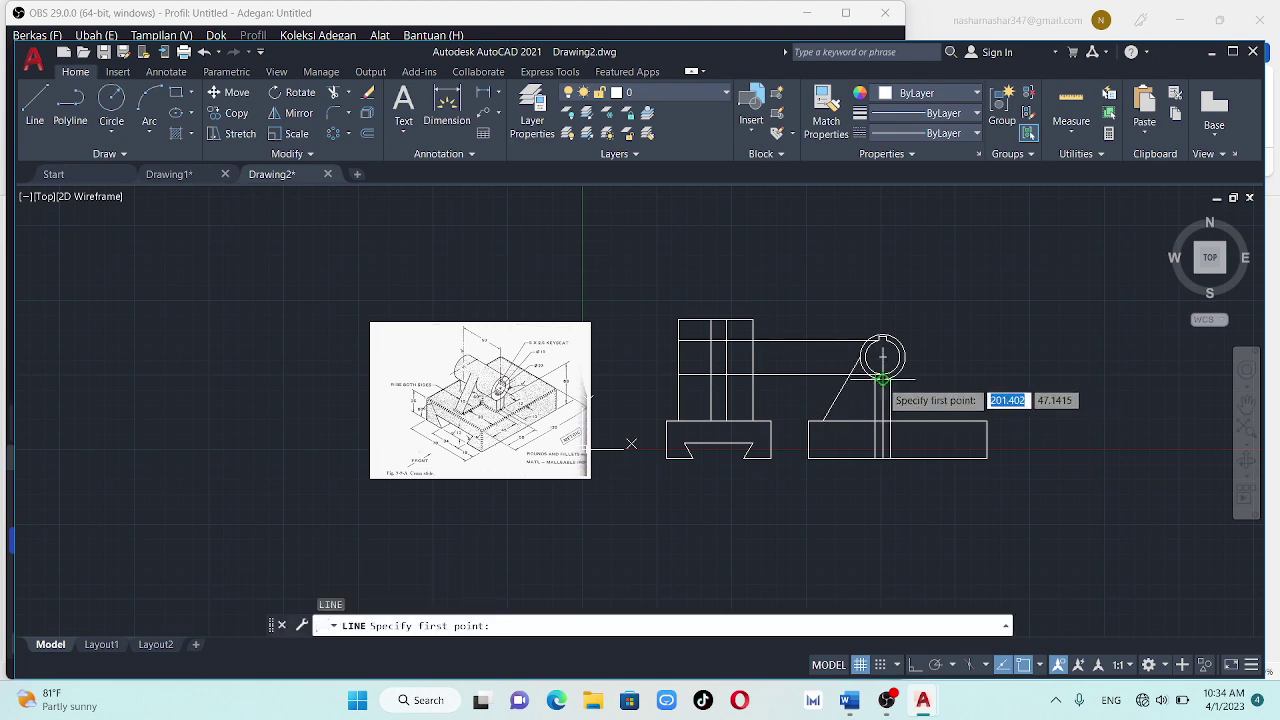
{"action": "left_click", "coordinate": [878, 383]}
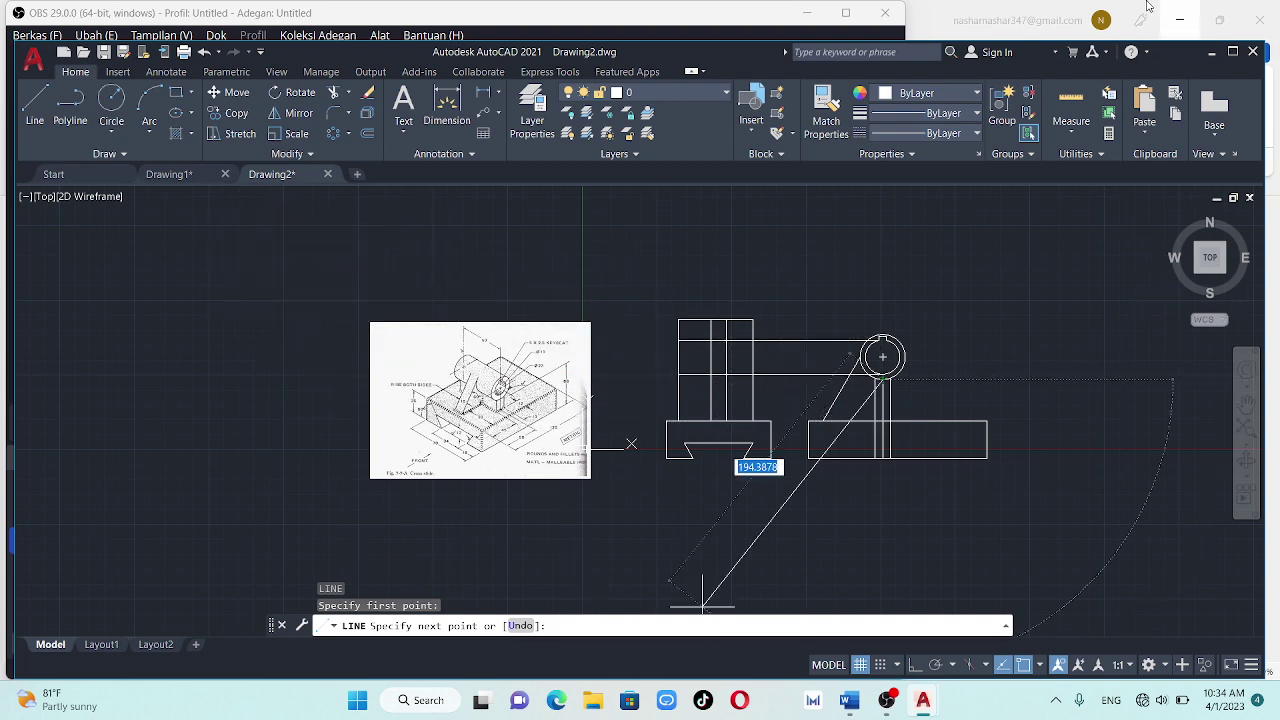
{"action": "left_click", "coordinate": [916, 665]}
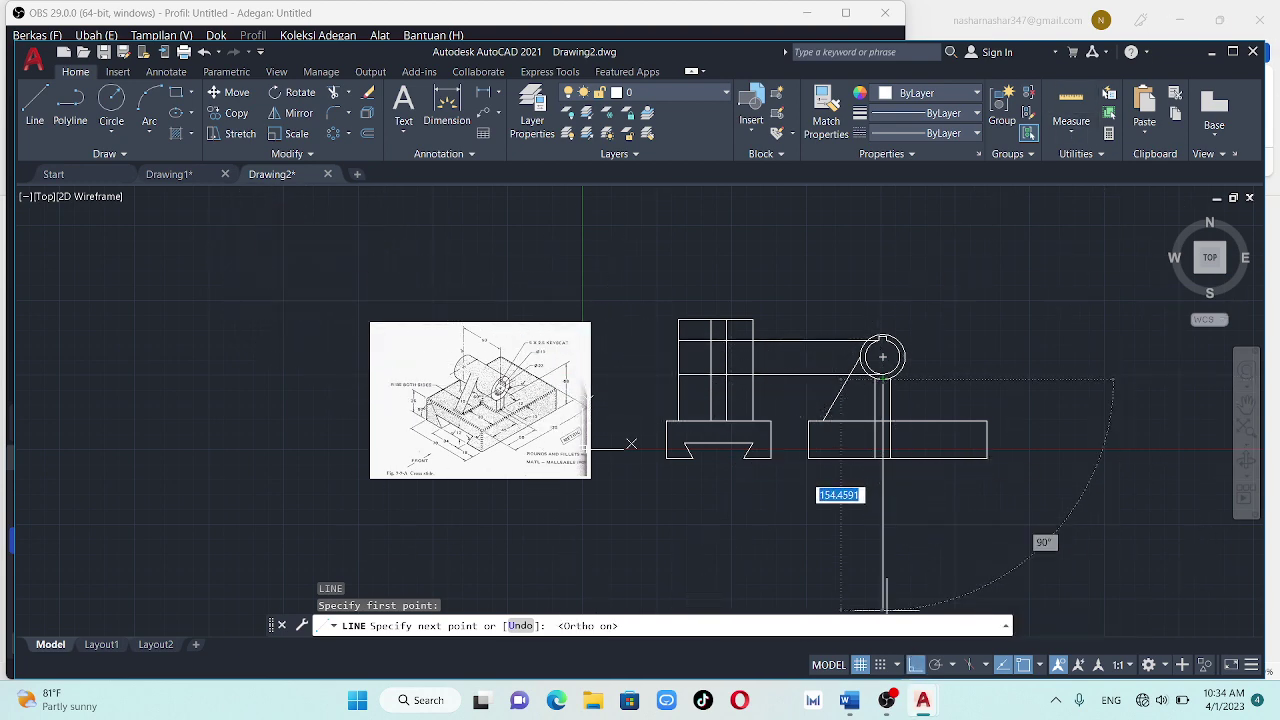
{"action": "left_click", "coordinate": [619, 334]}
{"action": "key", "text": "Return"}
{"action": "key", "text": "Return"}
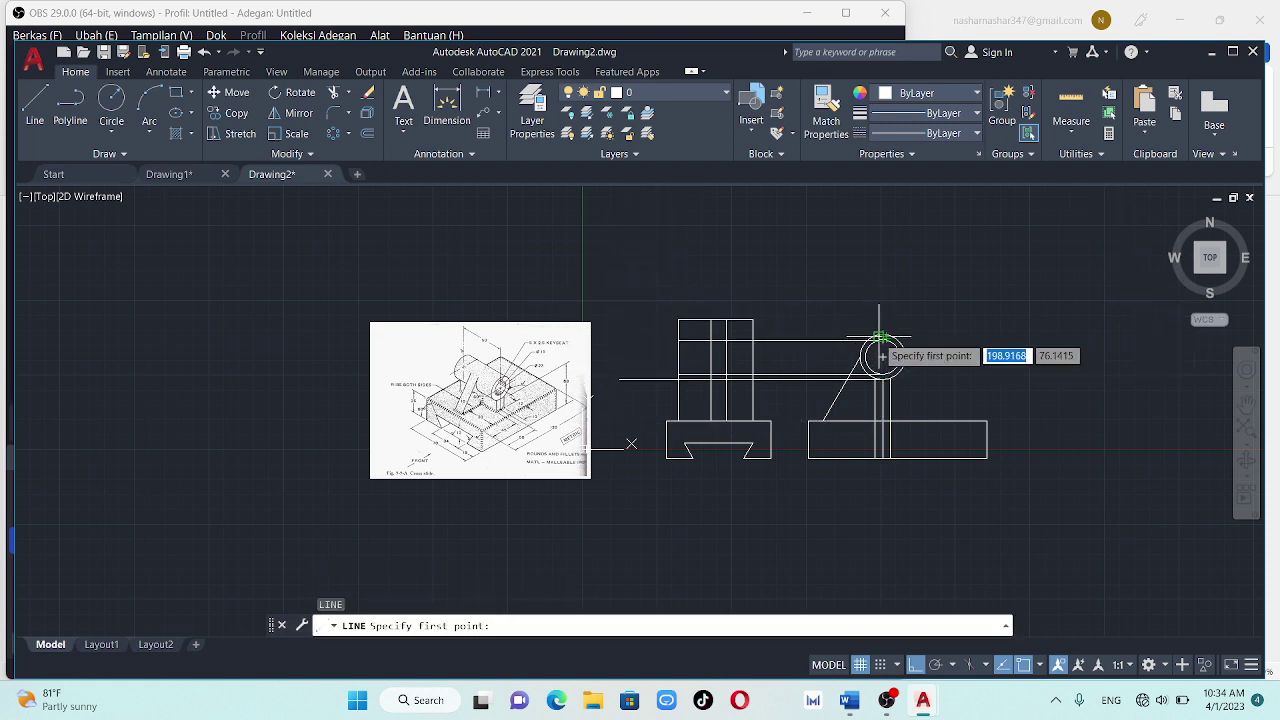
{"action": "scroll", "coordinate": [880, 340], "scroll_direction": "up", "scroll_amount": 4}
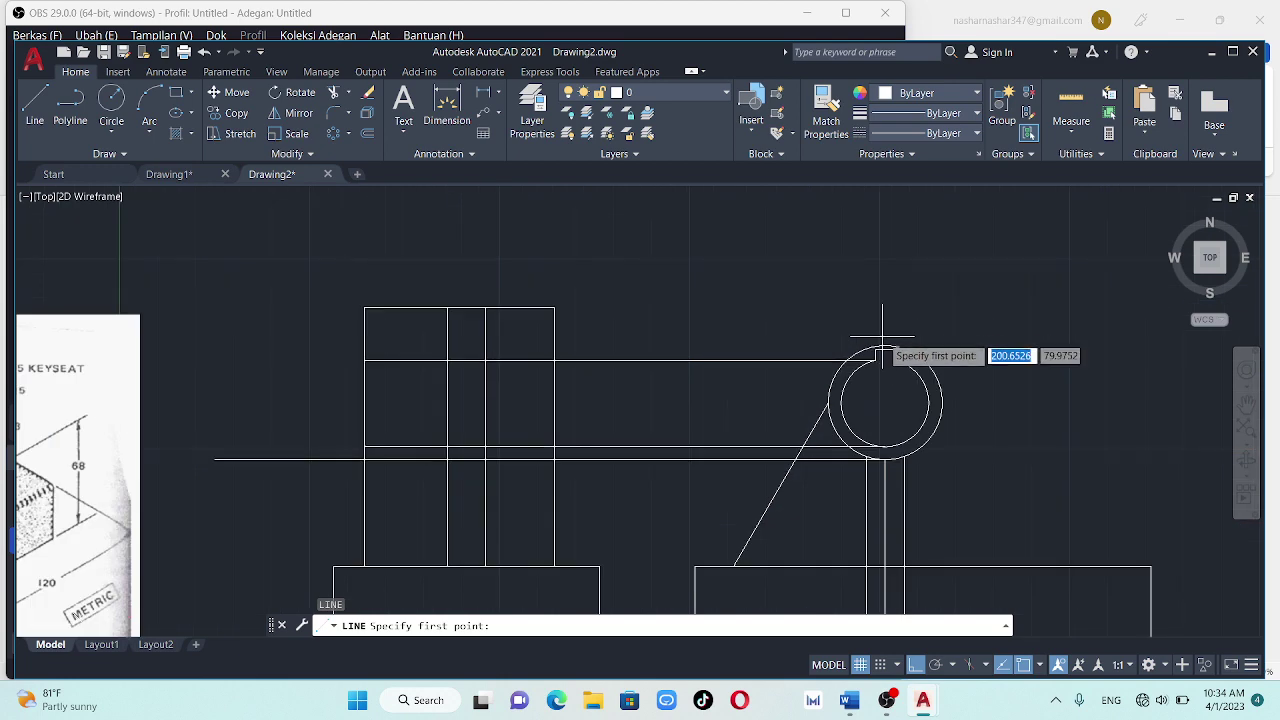
{"action": "left_click", "coordinate": [884, 347]}
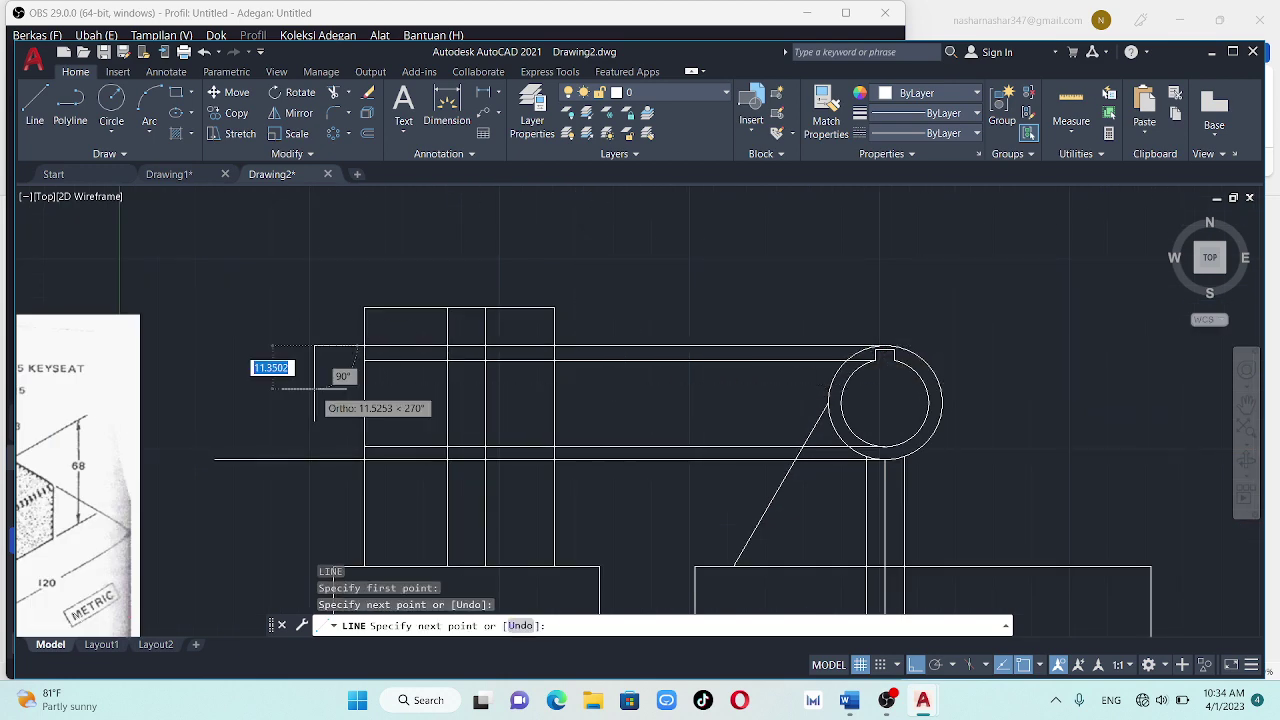
{"action": "left_click", "coordinate": [314, 346]}
{"action": "scroll", "coordinate": [314, 388], "scroll_direction": "down", "scroll_amount": 4}
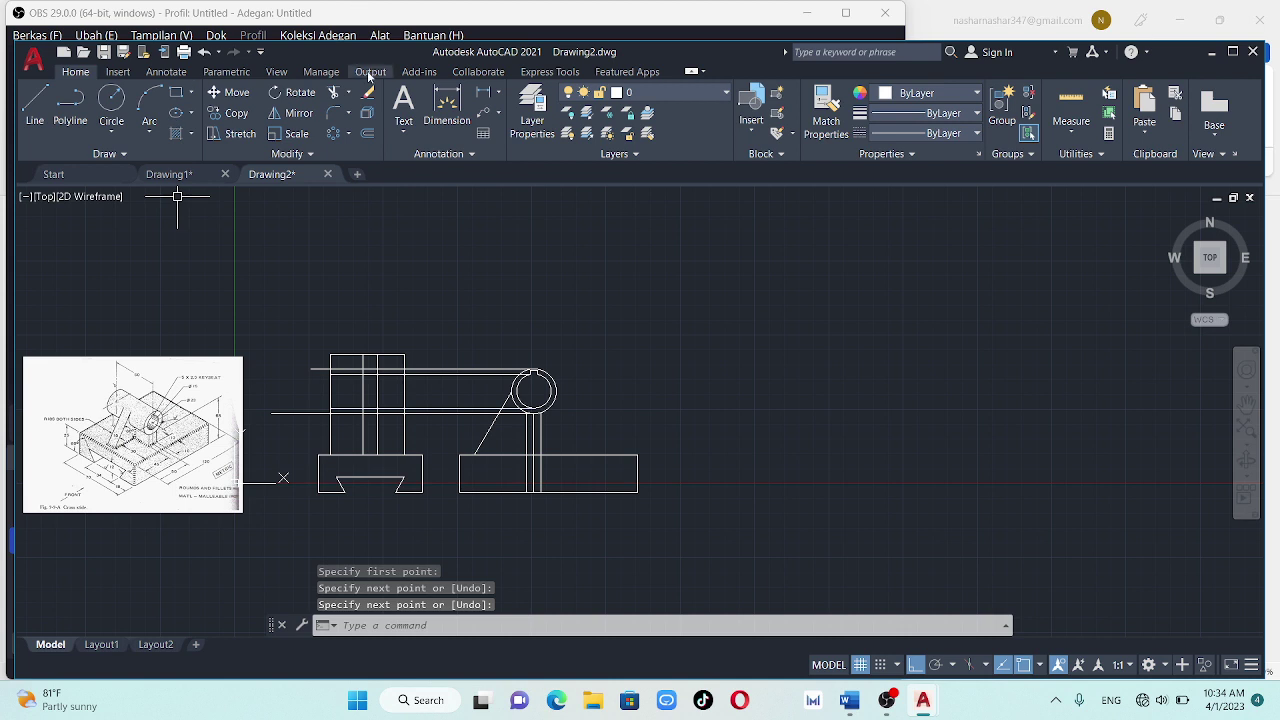
Trim the stub left of the front view and the upper and lower projection lines between the views
{"action": "left_click", "coordinate": [340, 92]}
{"action": "left_click", "coordinate": [309, 425]}
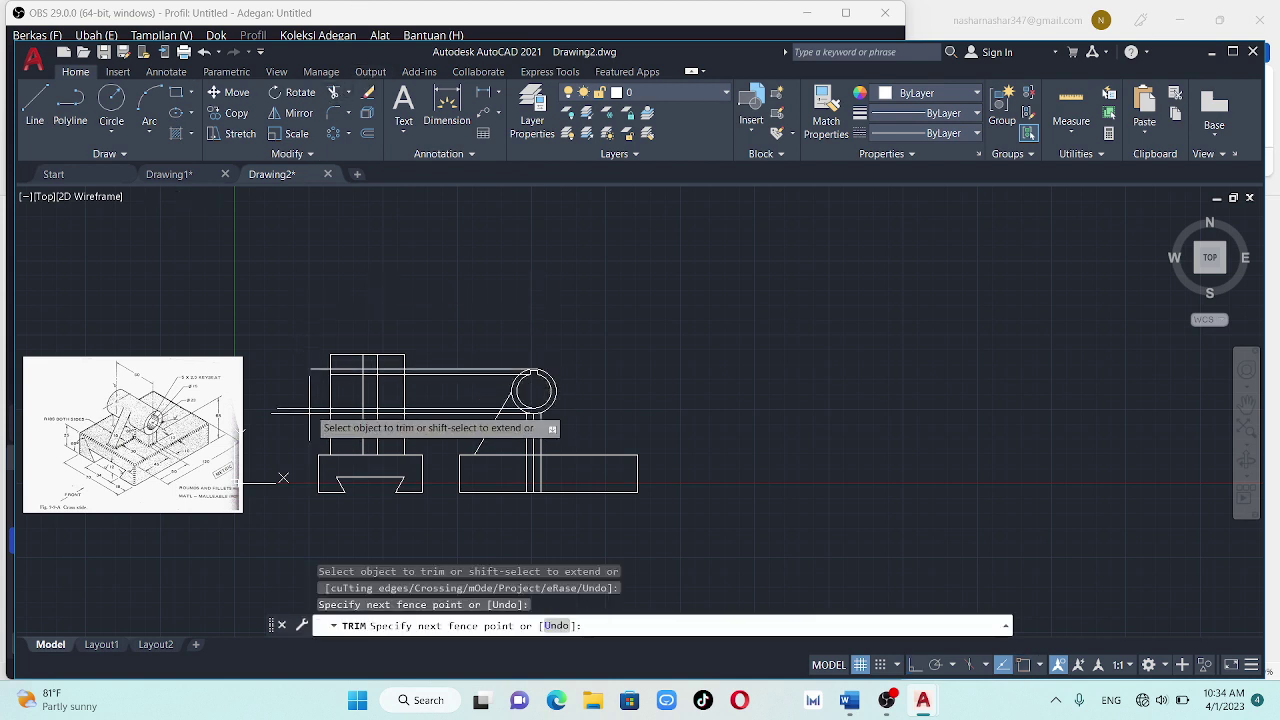
{"action": "left_click", "coordinate": [320, 369]}
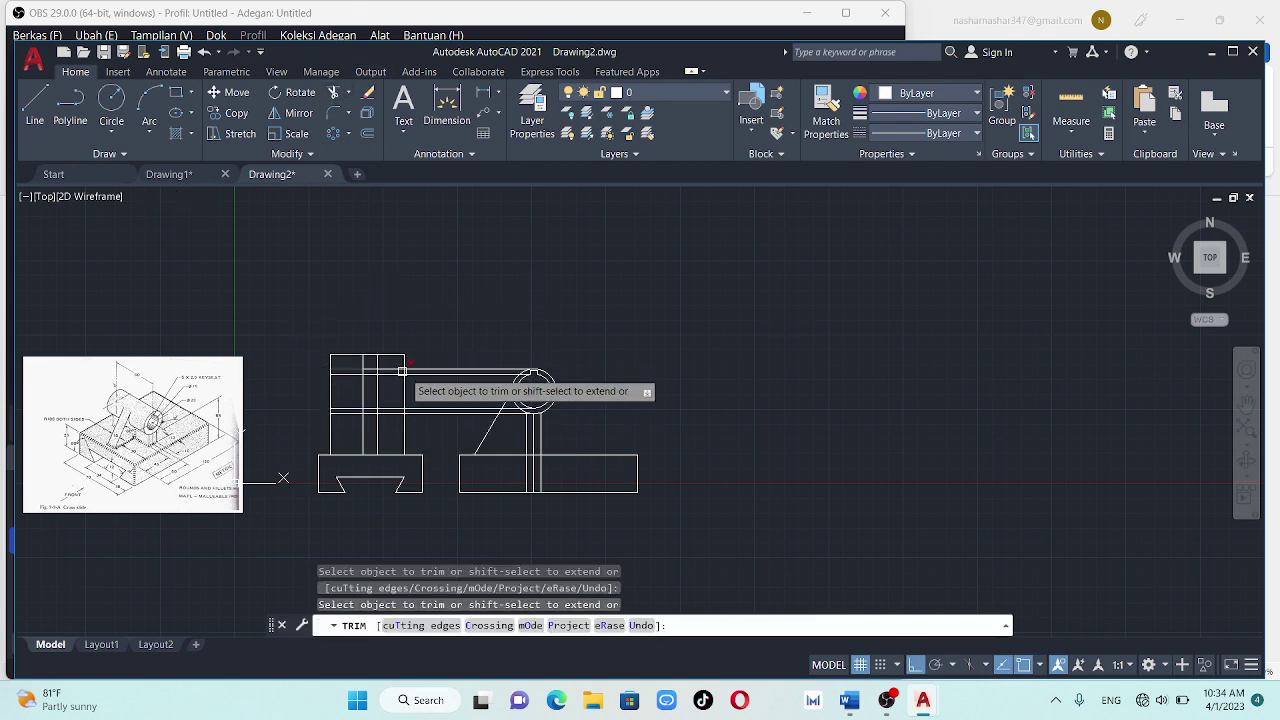
{"action": "left_click", "coordinate": [426, 372]}
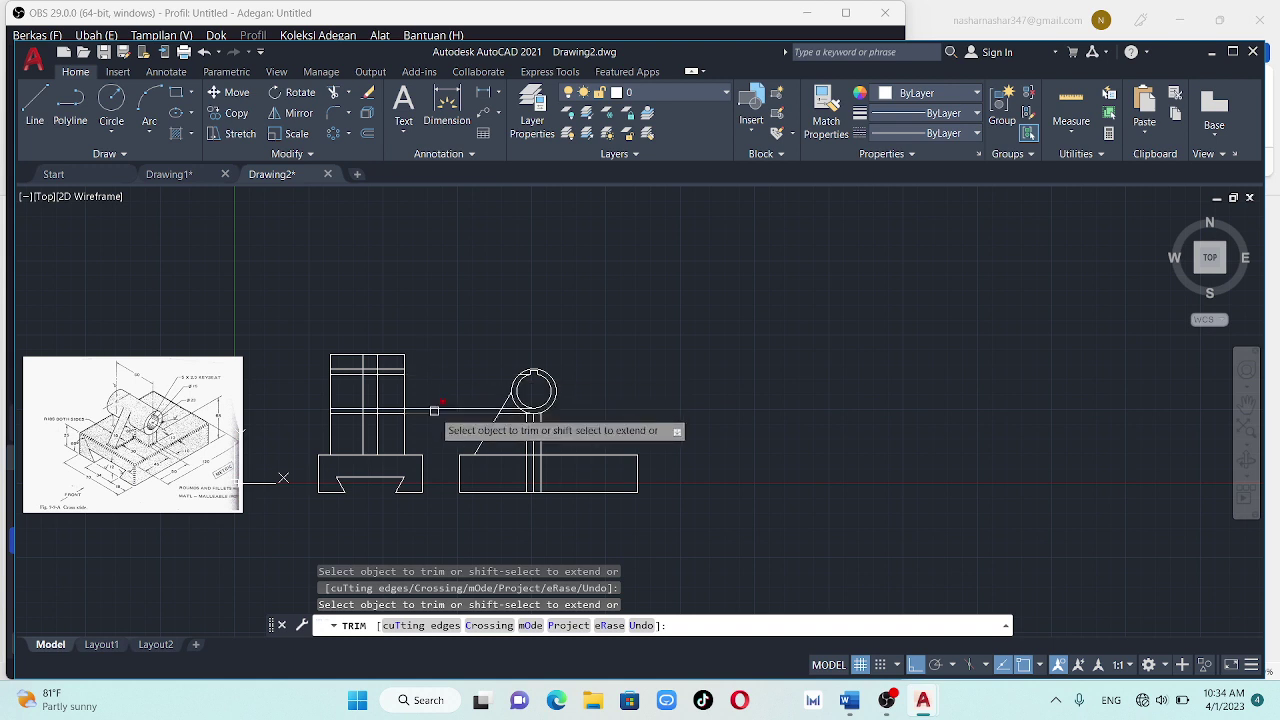
{"action": "left_click", "coordinate": [434, 411]}
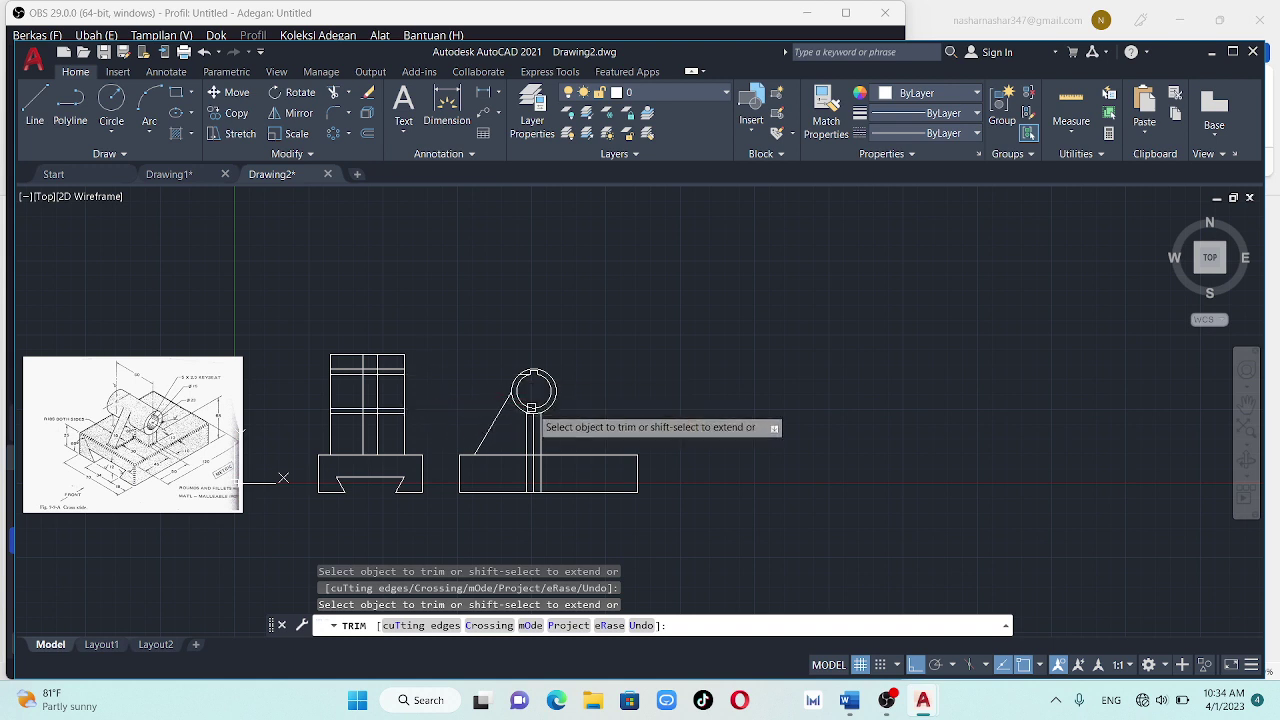
{"action": "scroll", "coordinate": [420, 380], "scroll_direction": "up", "scroll_amount": 3}
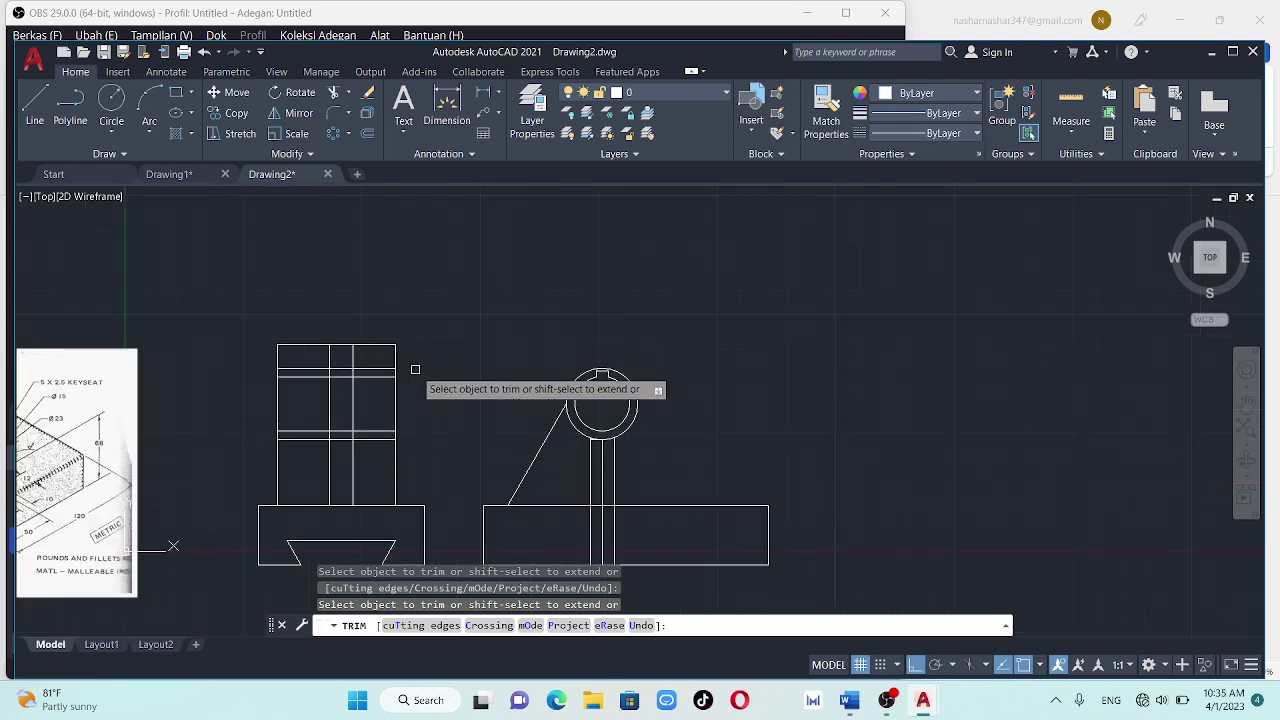
{"action": "scroll", "coordinate": [420, 380], "scroll_direction": "down", "scroll_amount": 5}
{"action": "middle_click_drag", "start_coordinate": [415, 370], "coordinate": [638, 355]}
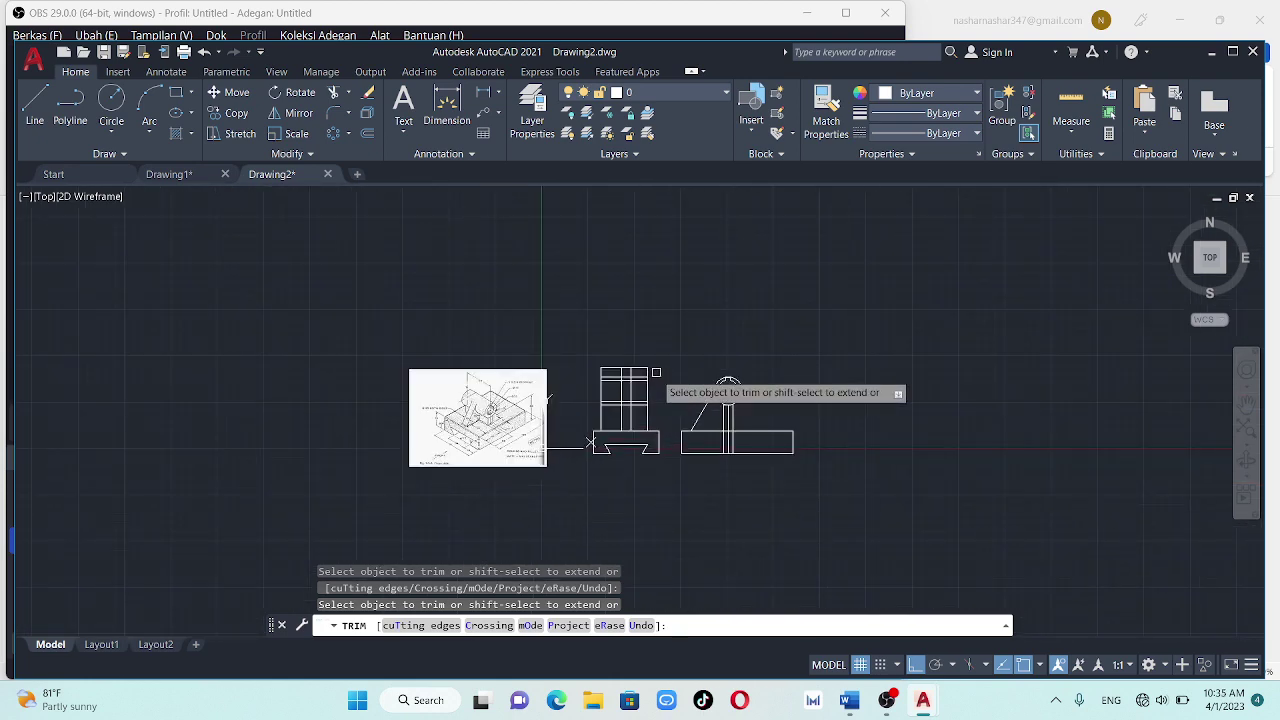
{"action": "scroll", "coordinate": [640, 350], "scroll_direction": "up", "scroll_amount": 2}
{"action": "key", "text": "Escape"}
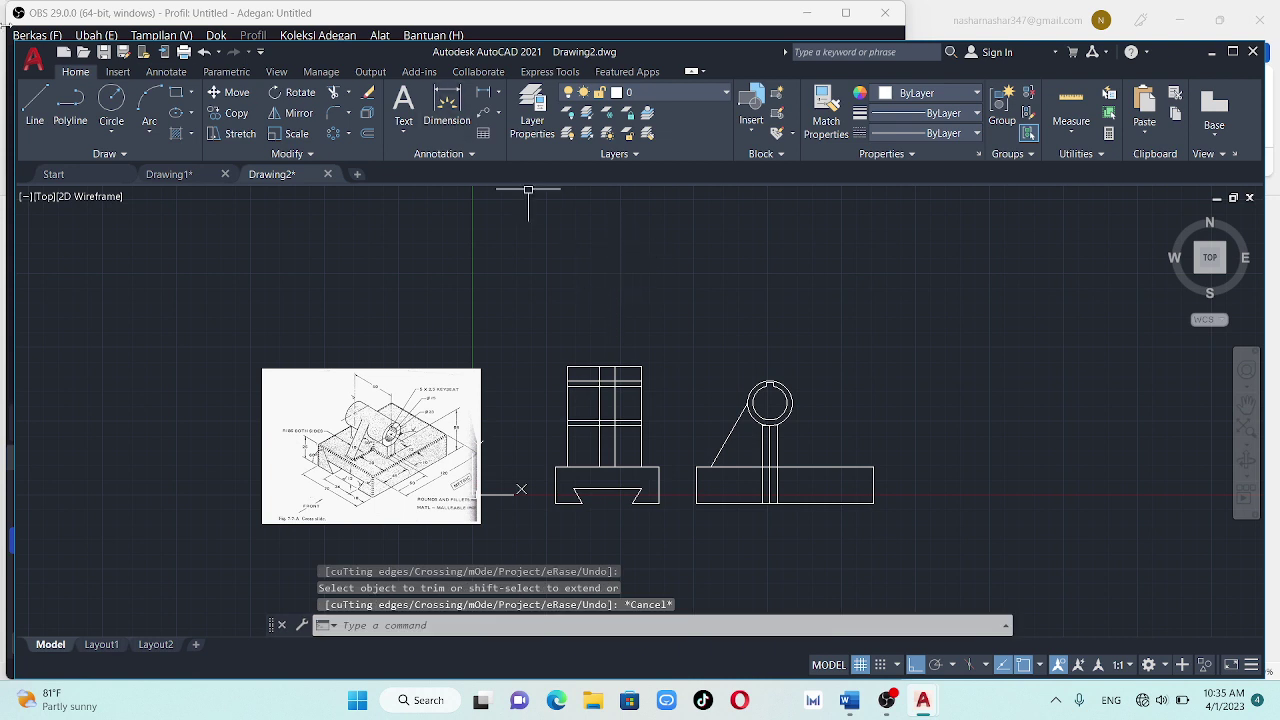
Place the outline's starting point 80 units above the front view corner
{"action": "left_click", "coordinate": [35, 100]}
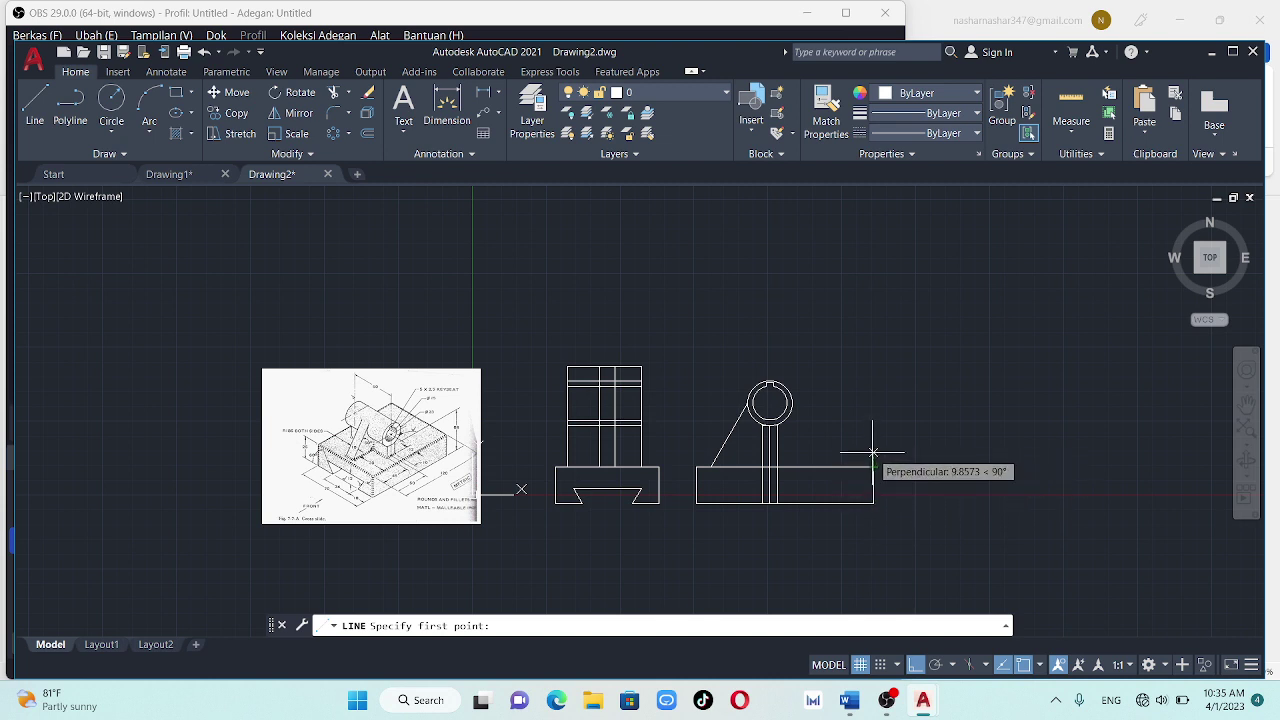
{"action": "type", "text": "50"}
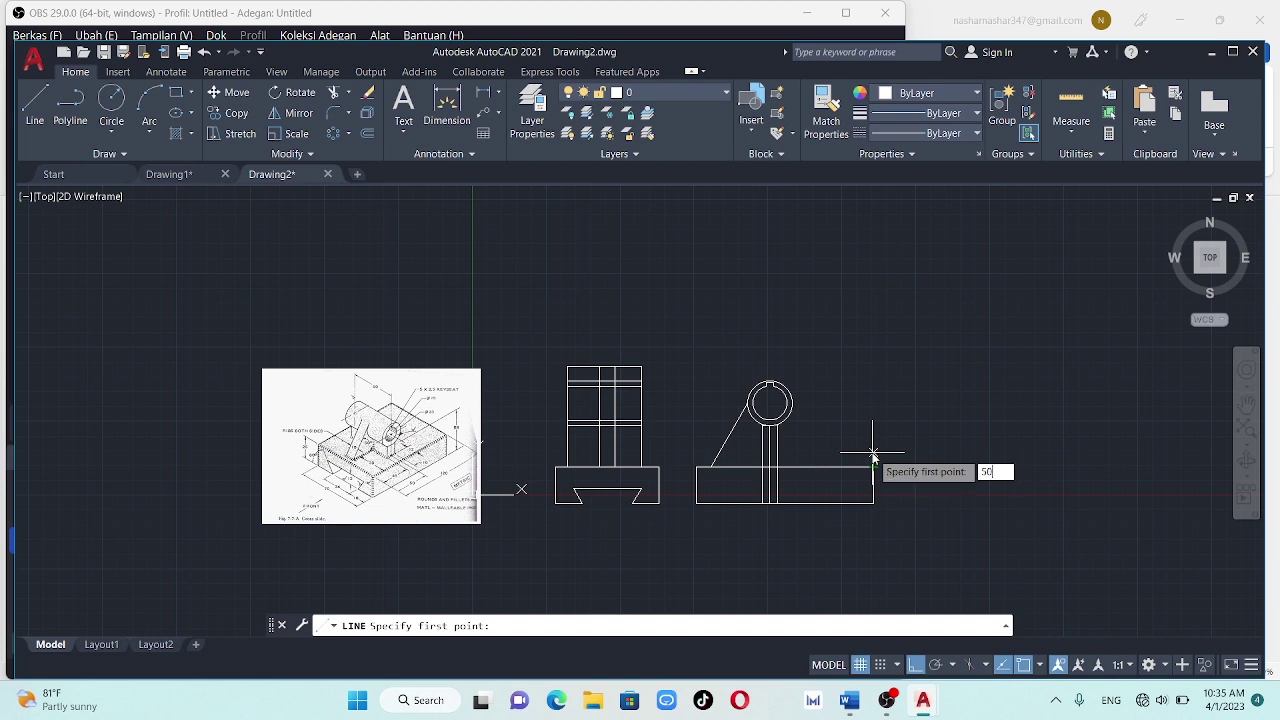
{"action": "key", "text": "Return"}
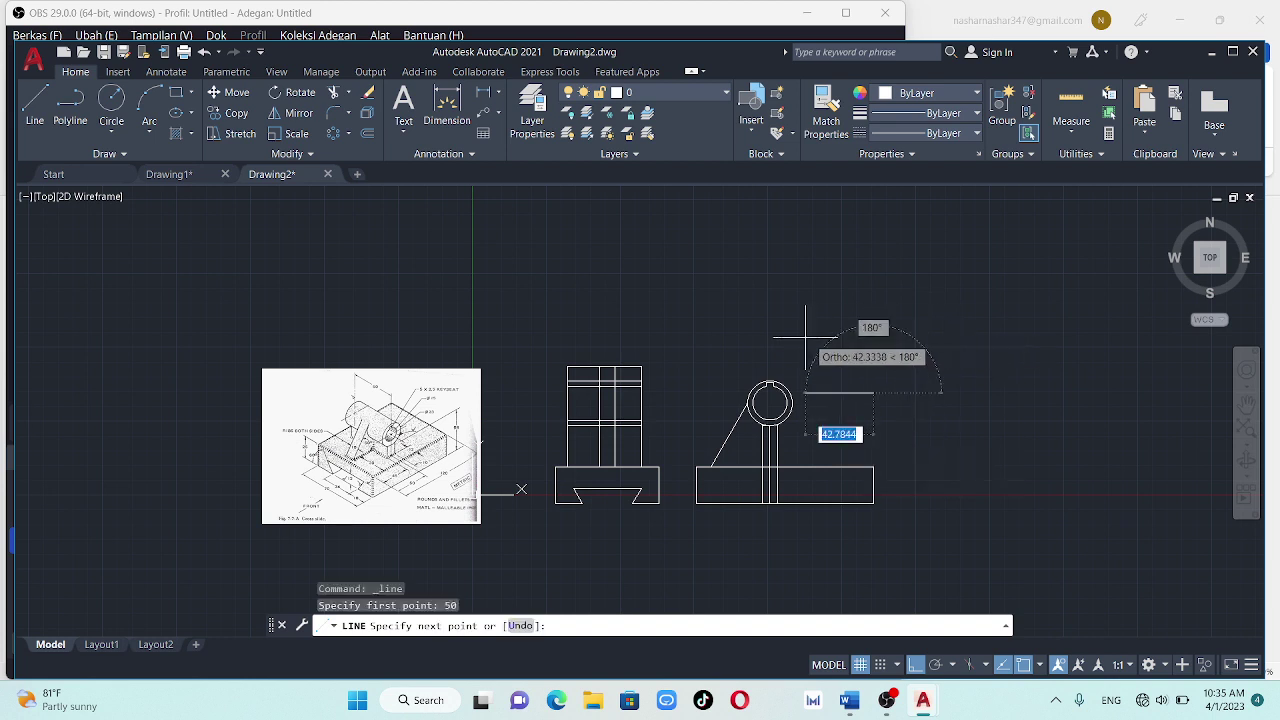
{"action": "key", "text": "Escape"}
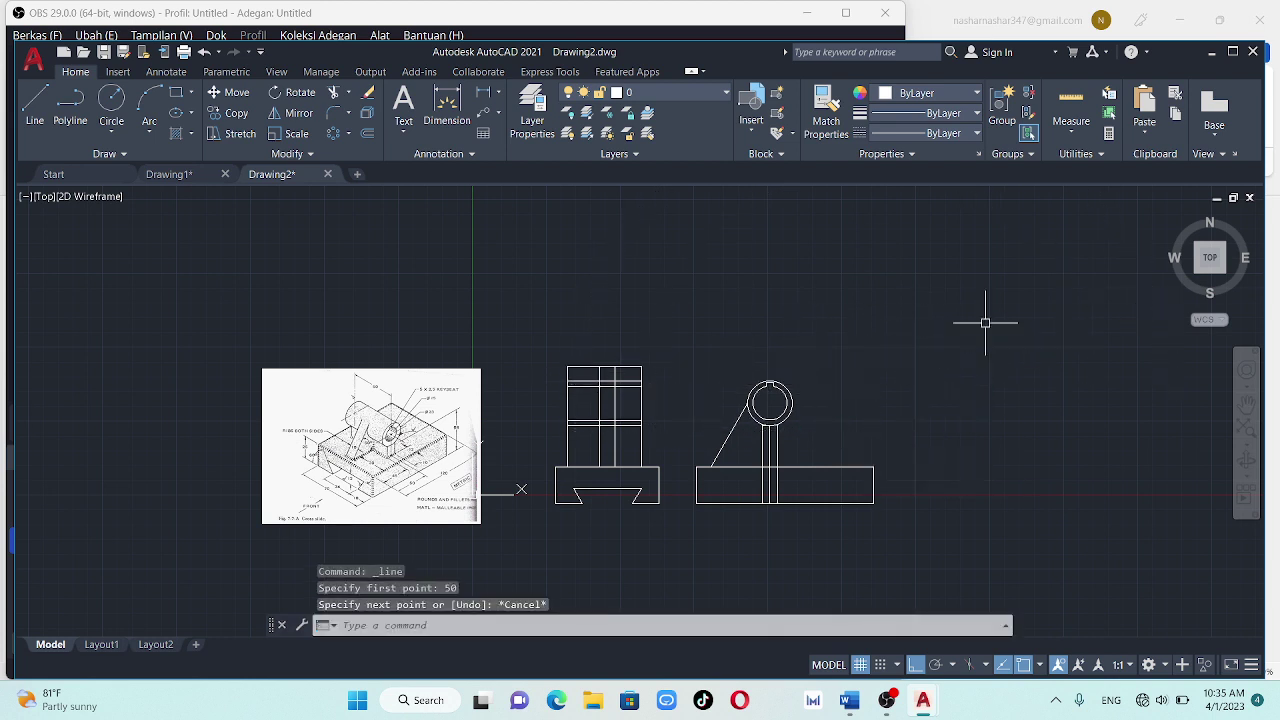
{"action": "key", "text": "Return"}
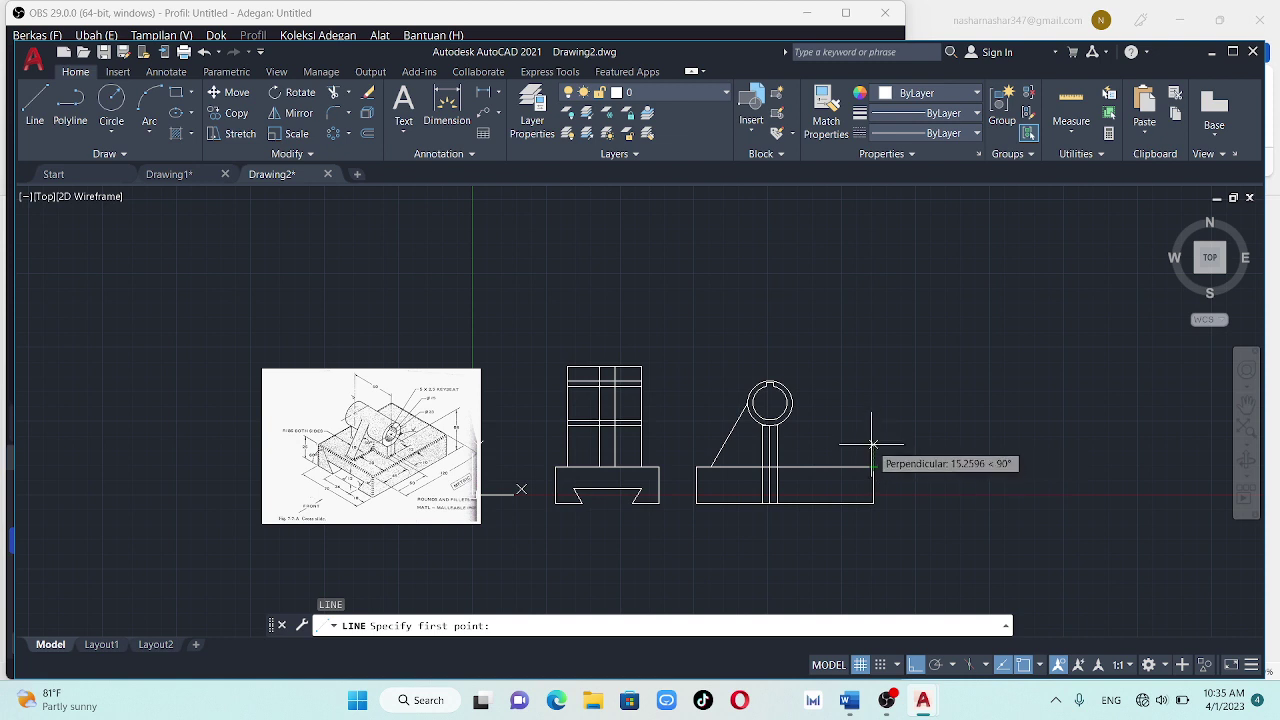
{"action": "type", "text": "80"}
{"action": "key", "text": "Return"}
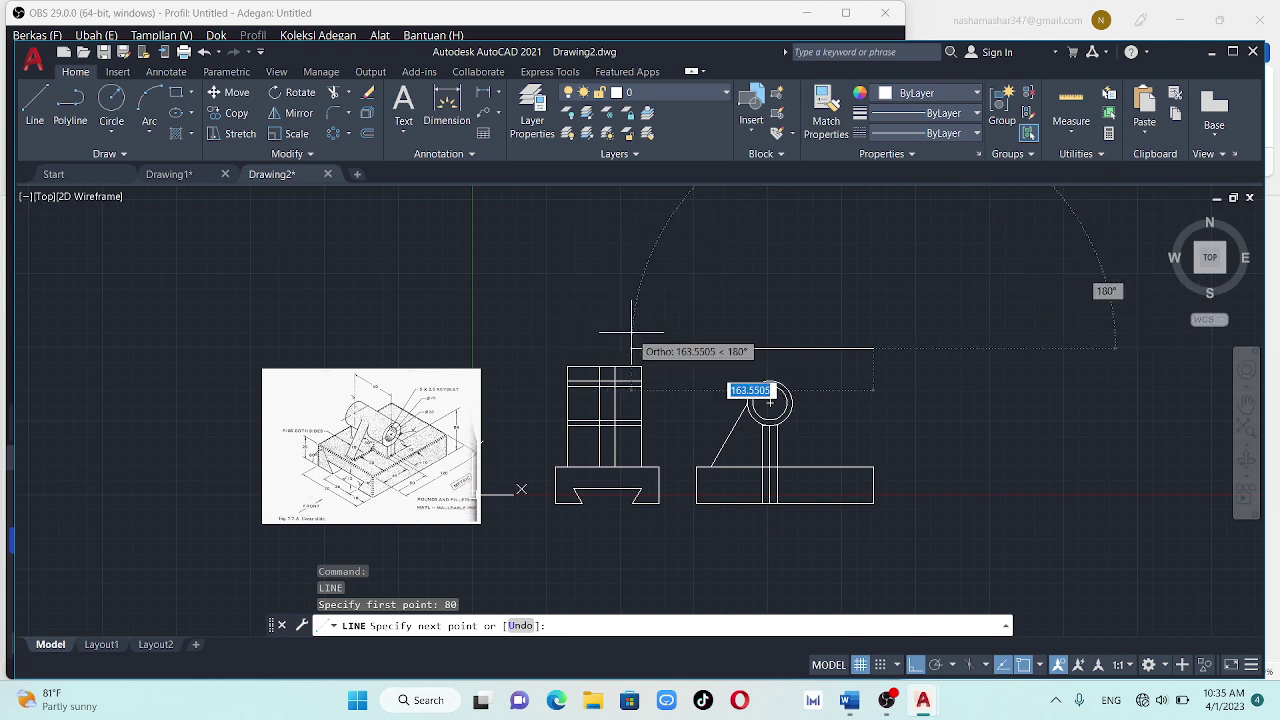
Draw the 120, 68 and 120 unit edges to form the rectangular outline
{"action": "type", "text": "124"}
{"action": "key", "text": "Return"}
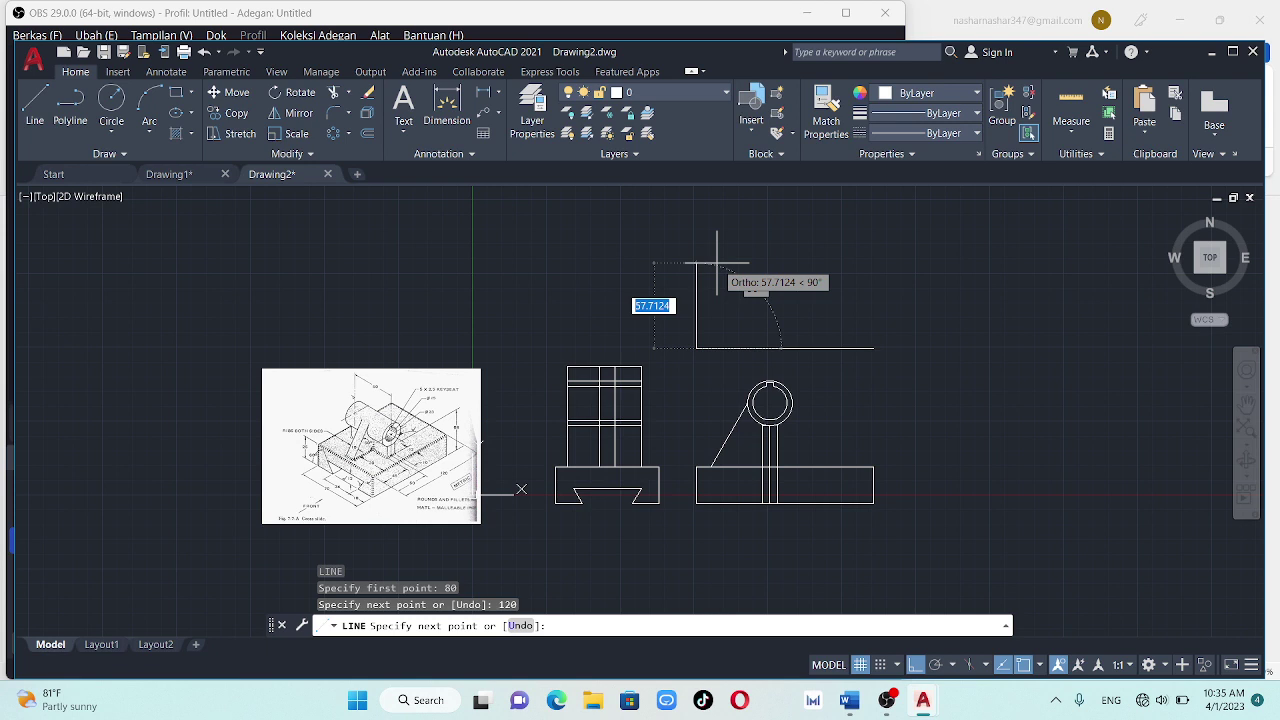
{"action": "type", "text": "68"}
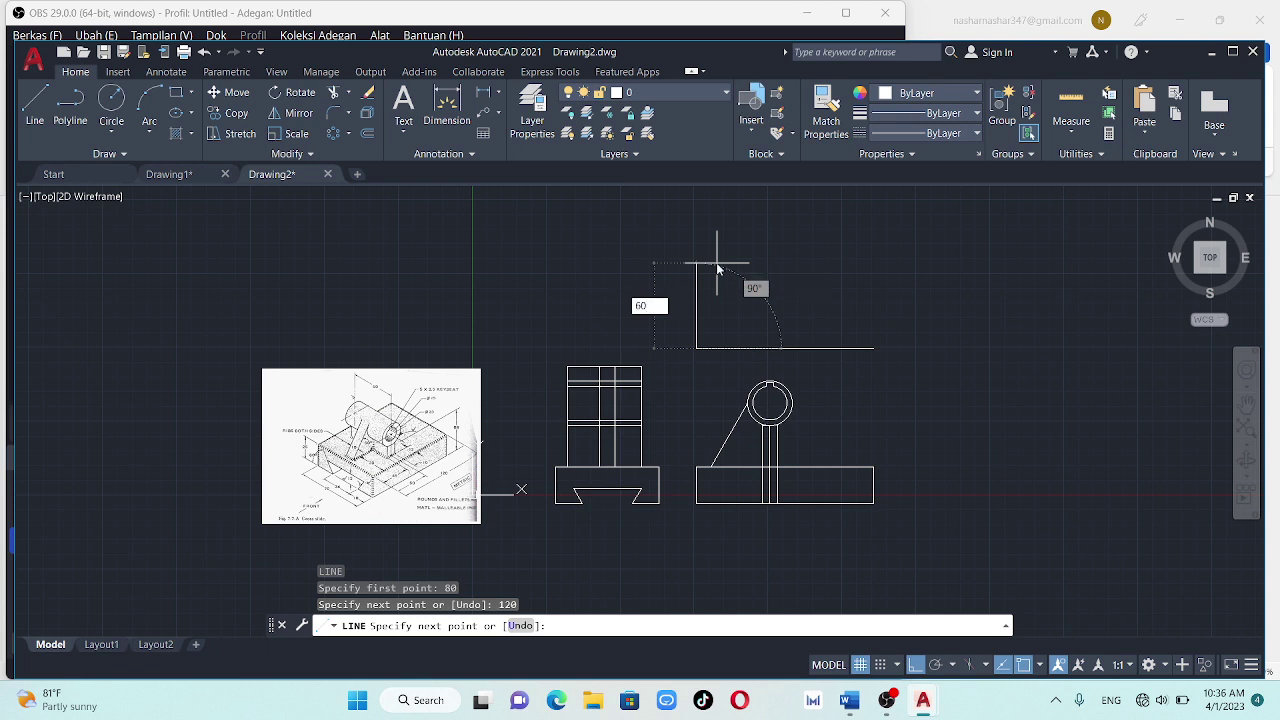
{"action": "key", "text": "Return"}
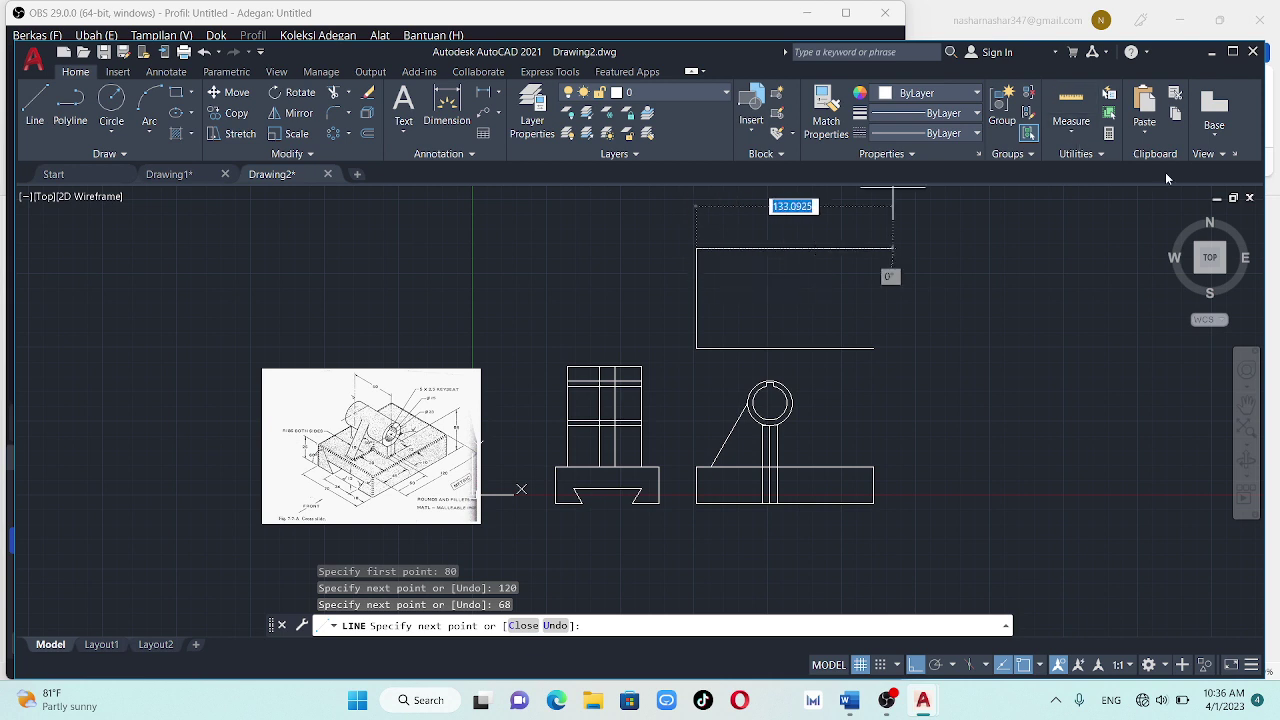
{"action": "type", "text": "120"}
{"action": "key", "text": "Return"}
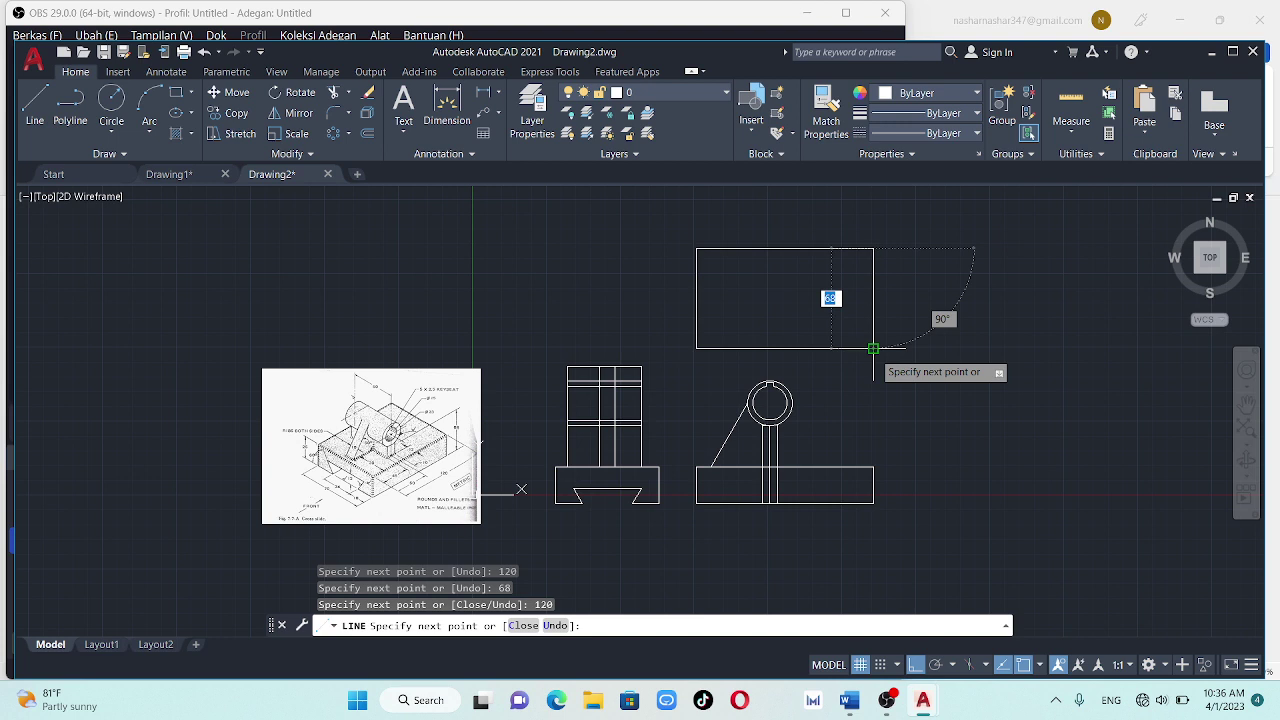
{"action": "key", "text": "Escape"}
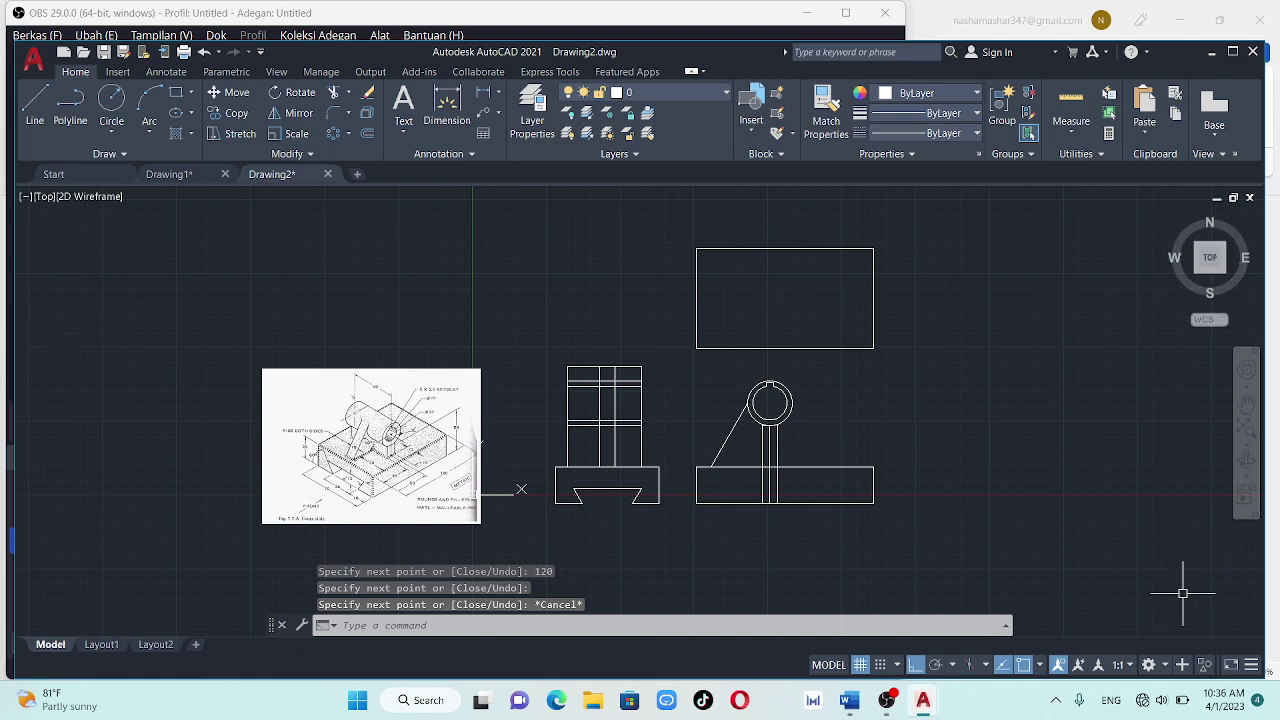
{"action": "left_click", "coordinate": [35, 105]}
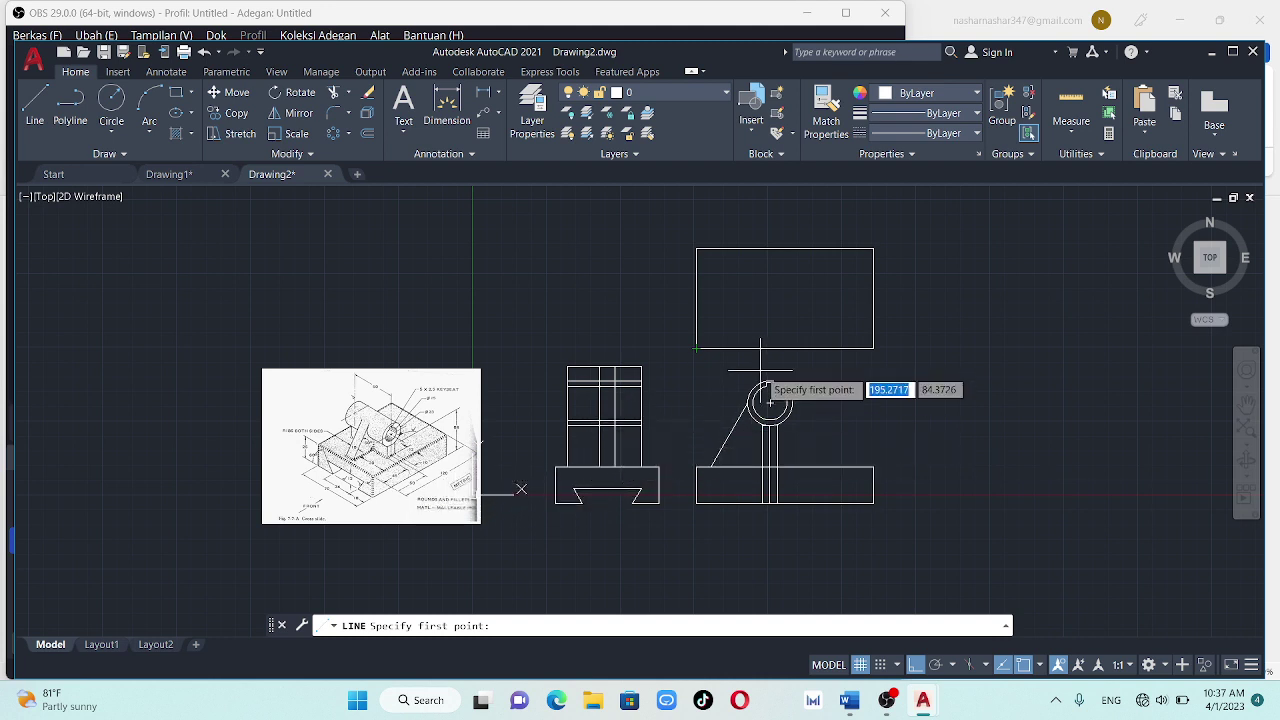
{"action": "left_click", "coordinate": [696, 348]}
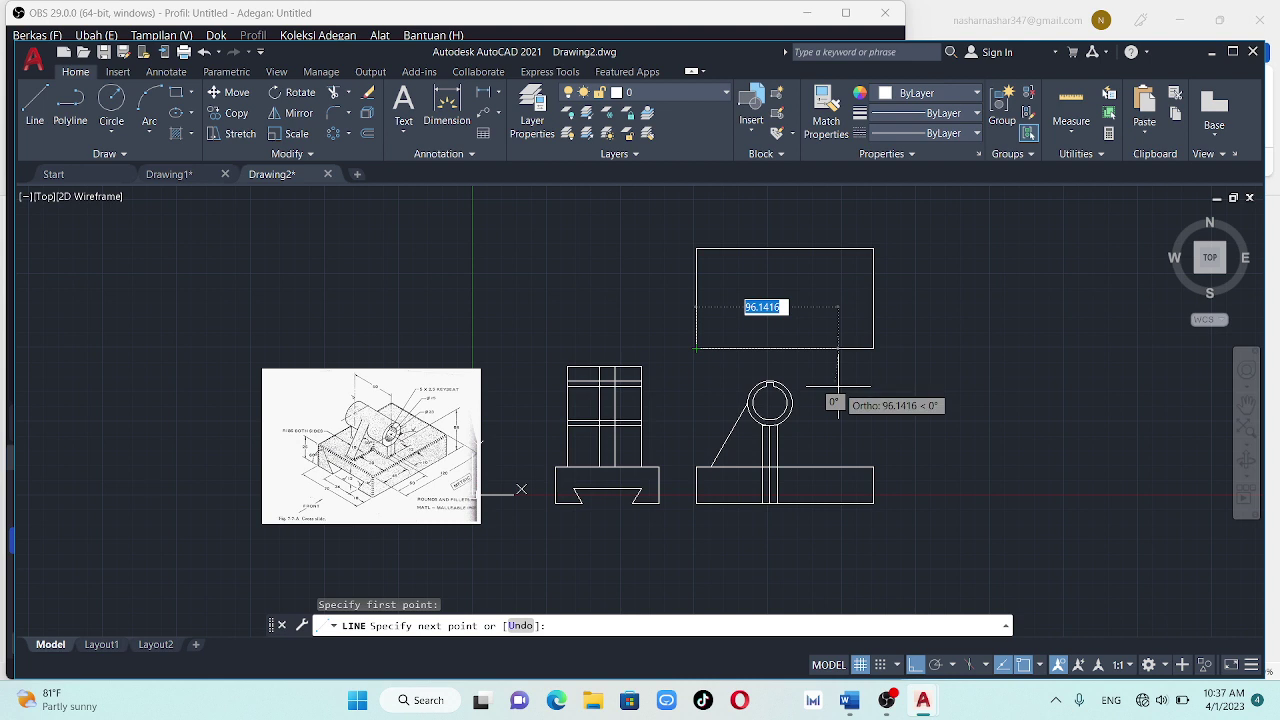
{"action": "type", "text": "55"}
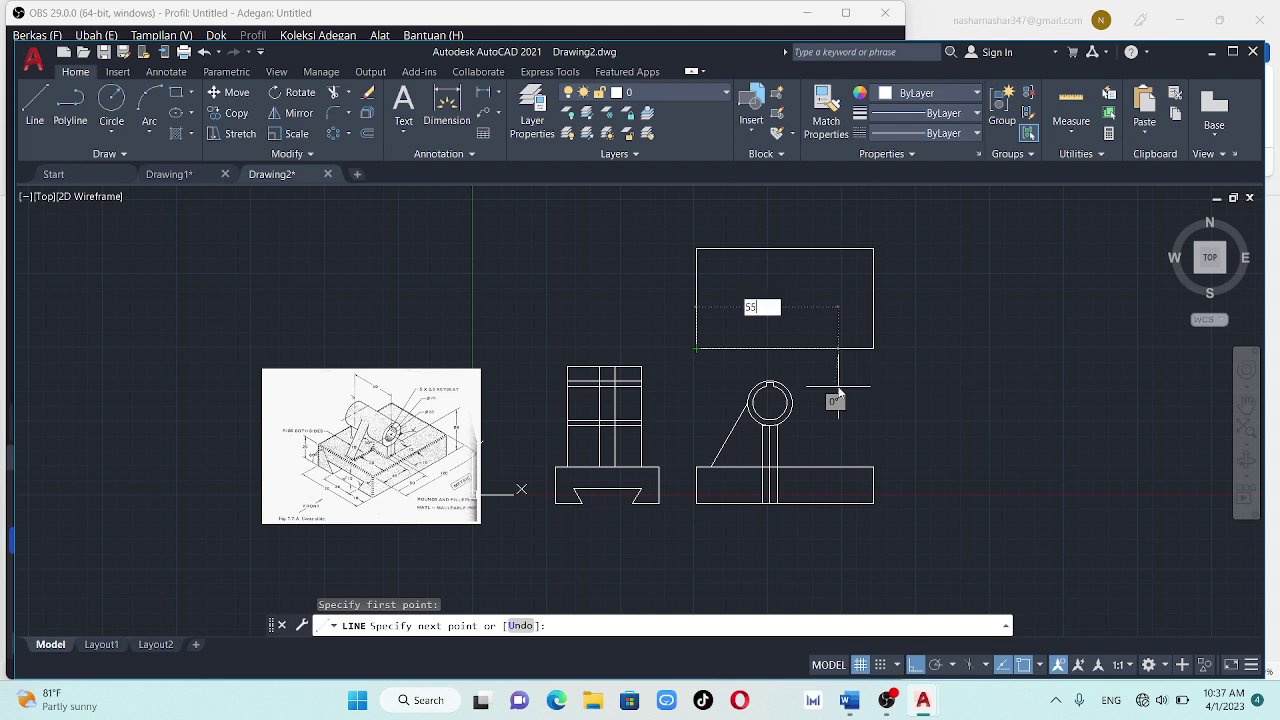
{"action": "key", "text": "Return"}
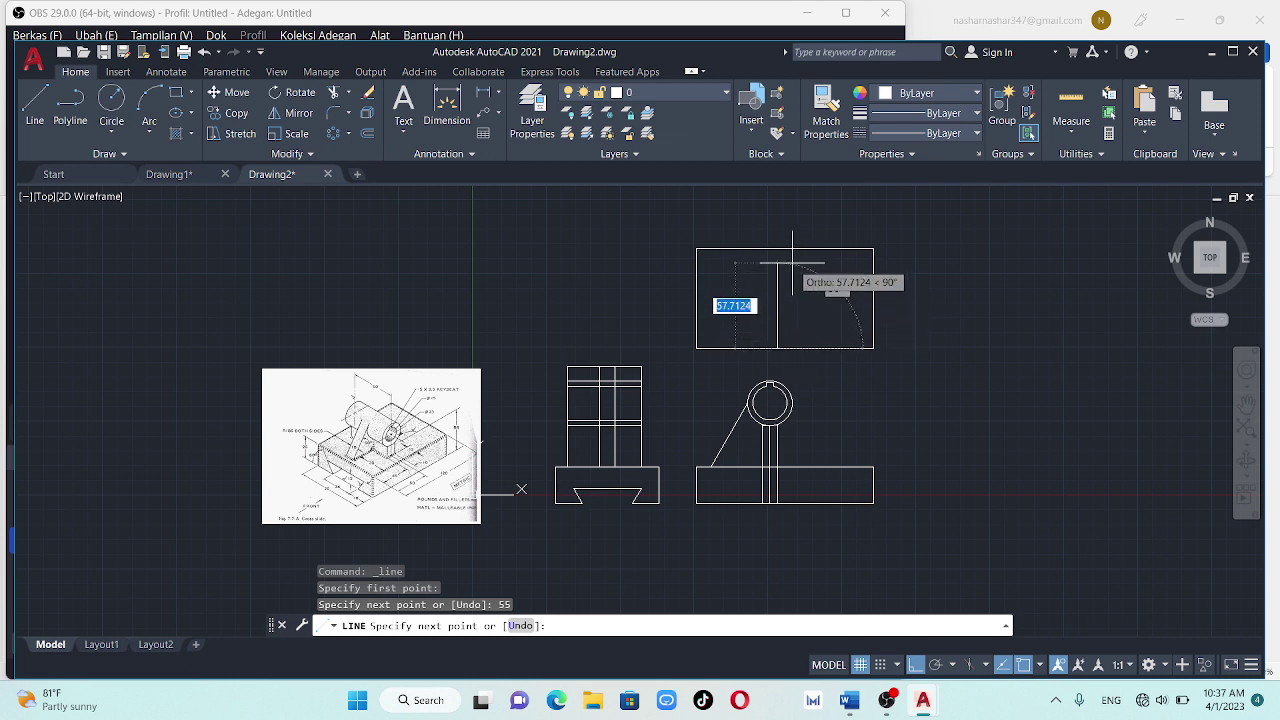
{"action": "key", "text": "Escape"}
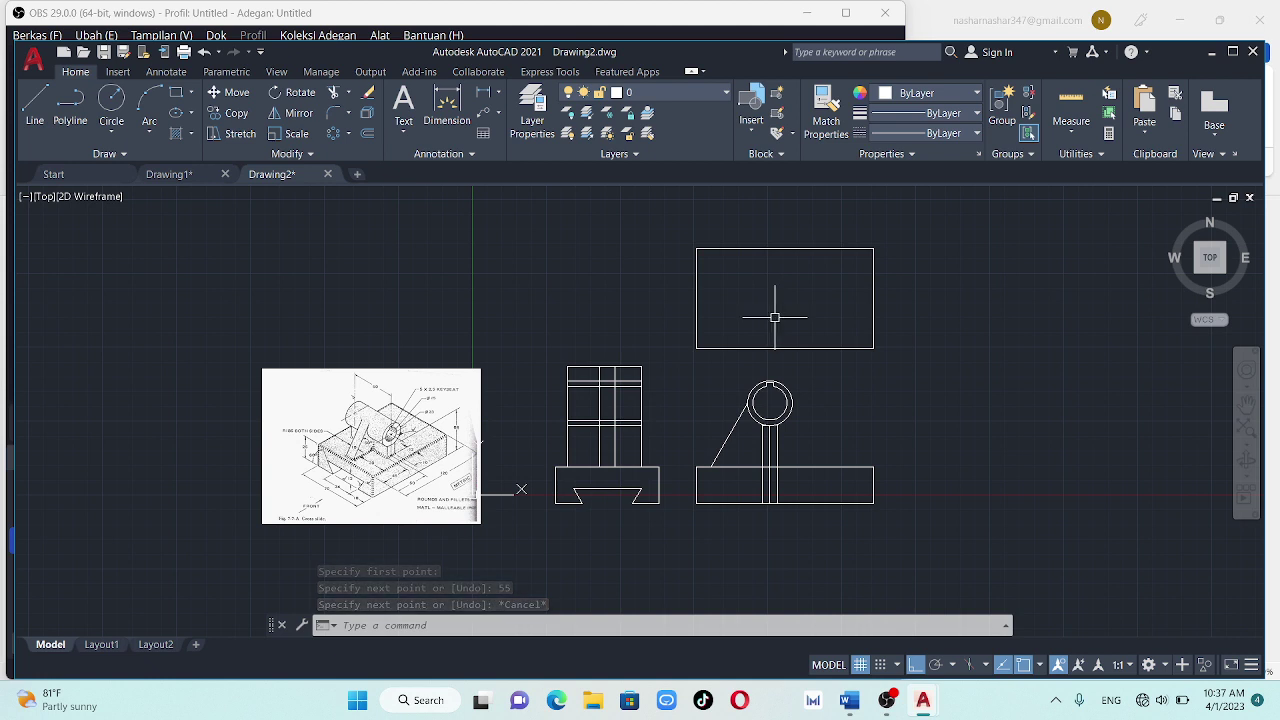
{"action": "left_click", "coordinate": [47, 103]}
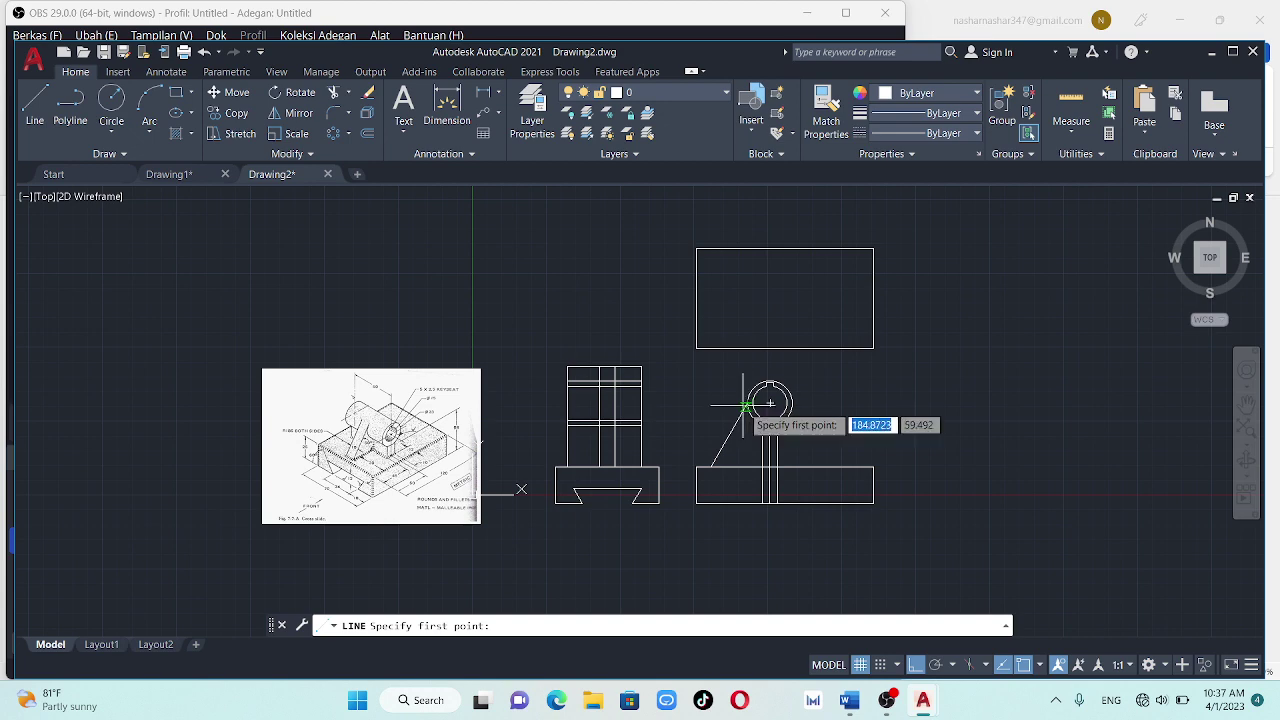
Project vertical lines from the circle's left edge and the bore up to the top view
{"action": "scroll", "coordinate": [748, 403], "scroll_direction": "up", "scroll_amount": 3}
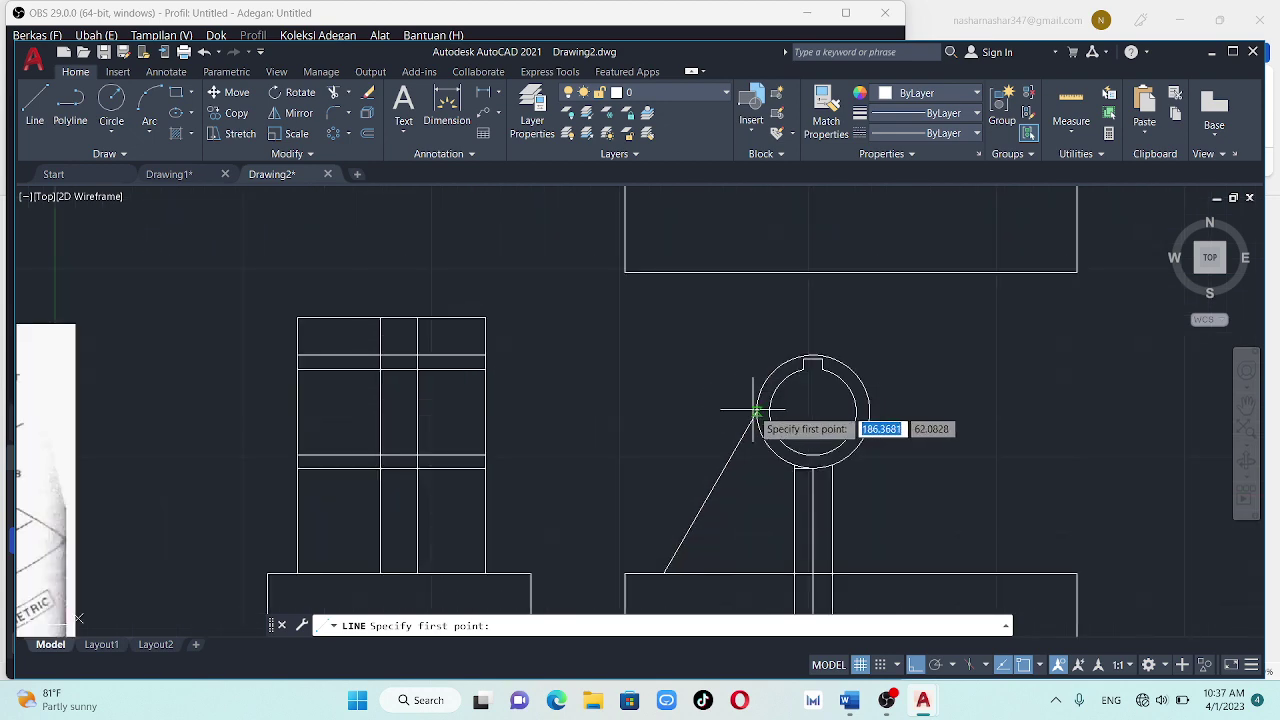
{"action": "left_click", "coordinate": [757, 411]}
{"action": "scroll", "coordinate": [758, 288], "scroll_direction": "down", "scroll_amount": 4}
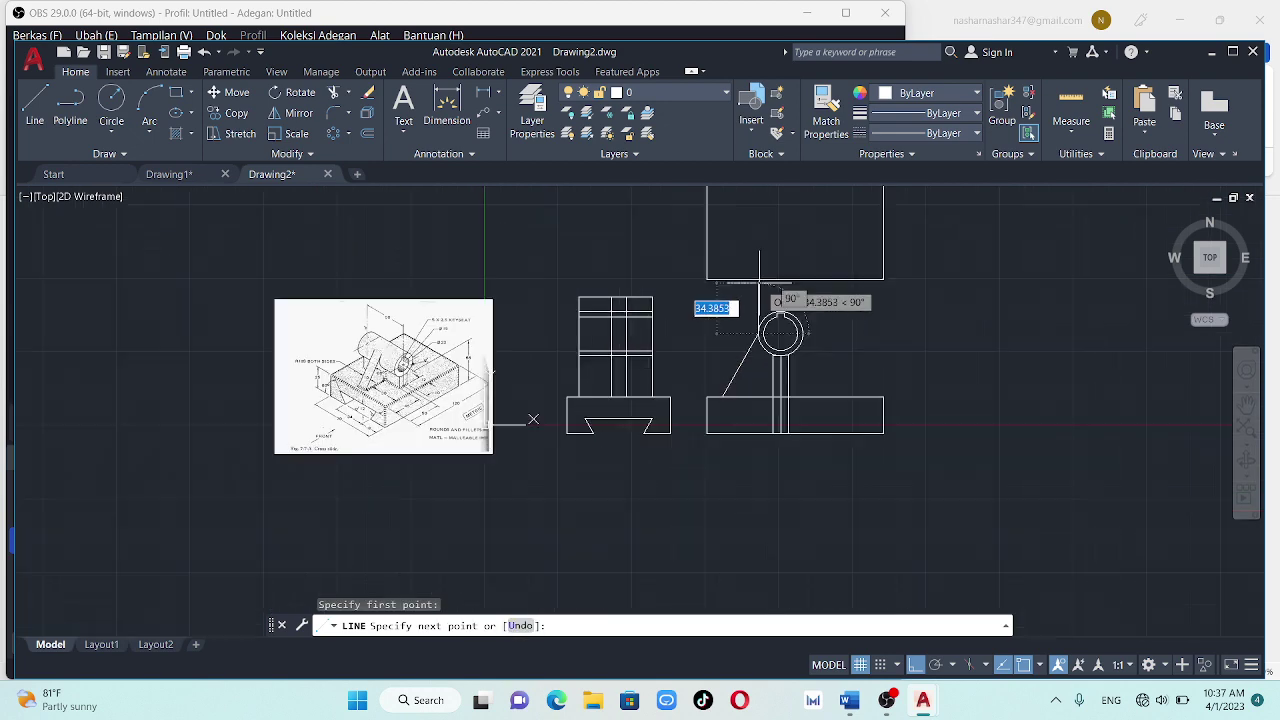
{"action": "middle_click_drag", "start_coordinate": [757, 300], "coordinate": [757, 437]}
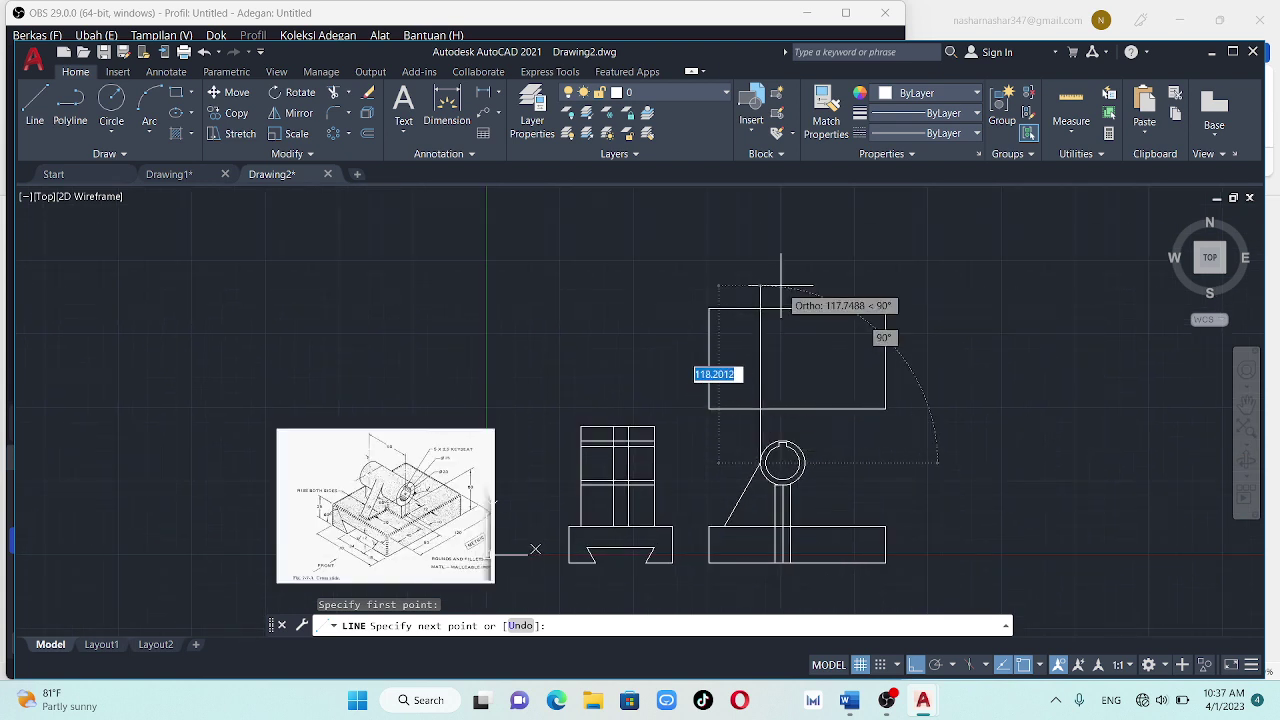
{"action": "left_click", "coordinate": [760, 308]}
{"action": "key", "text": "Escape"}
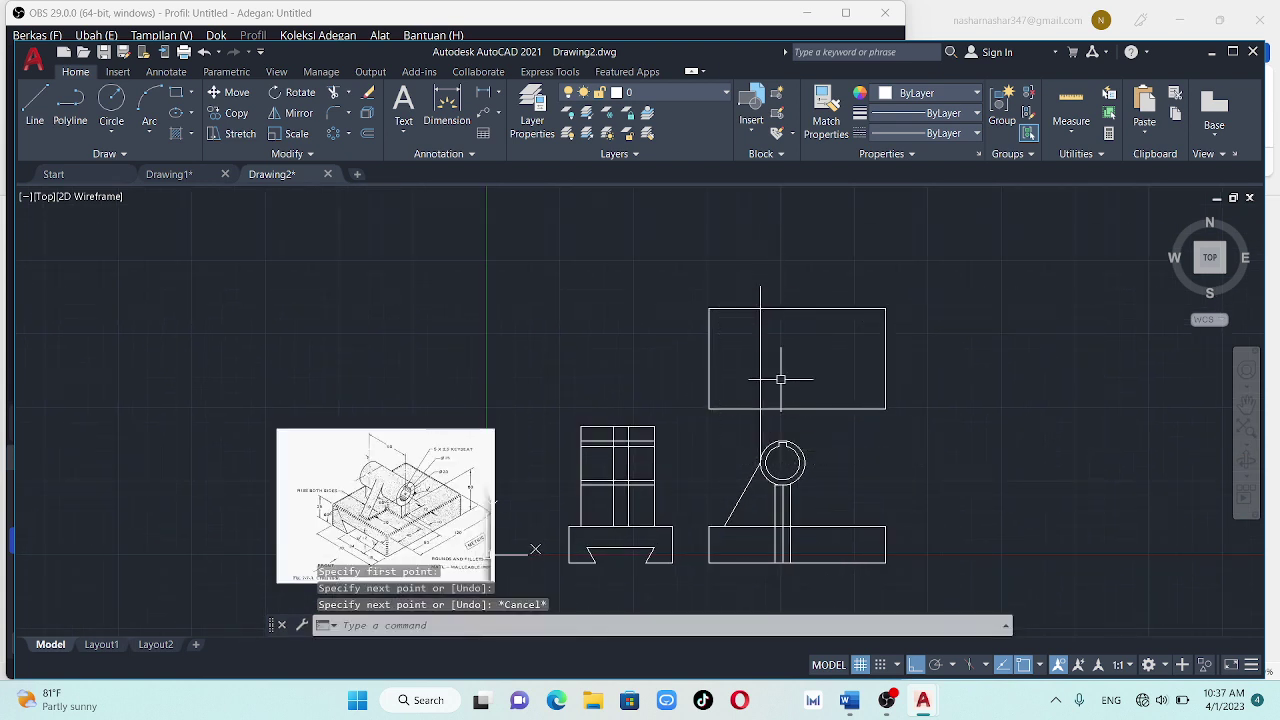
{"action": "key", "text": "Return"}
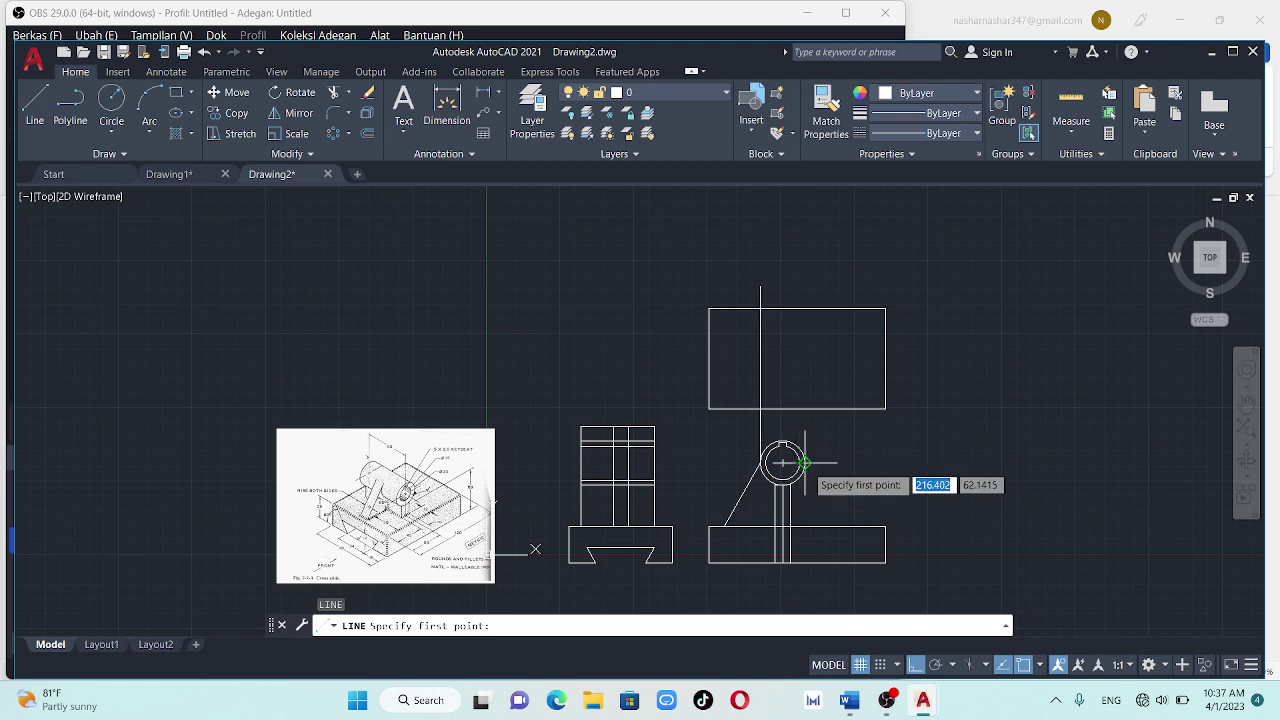
{"action": "left_click", "coordinate": [805, 462]}
{"action": "left_click", "coordinate": [805, 258]}
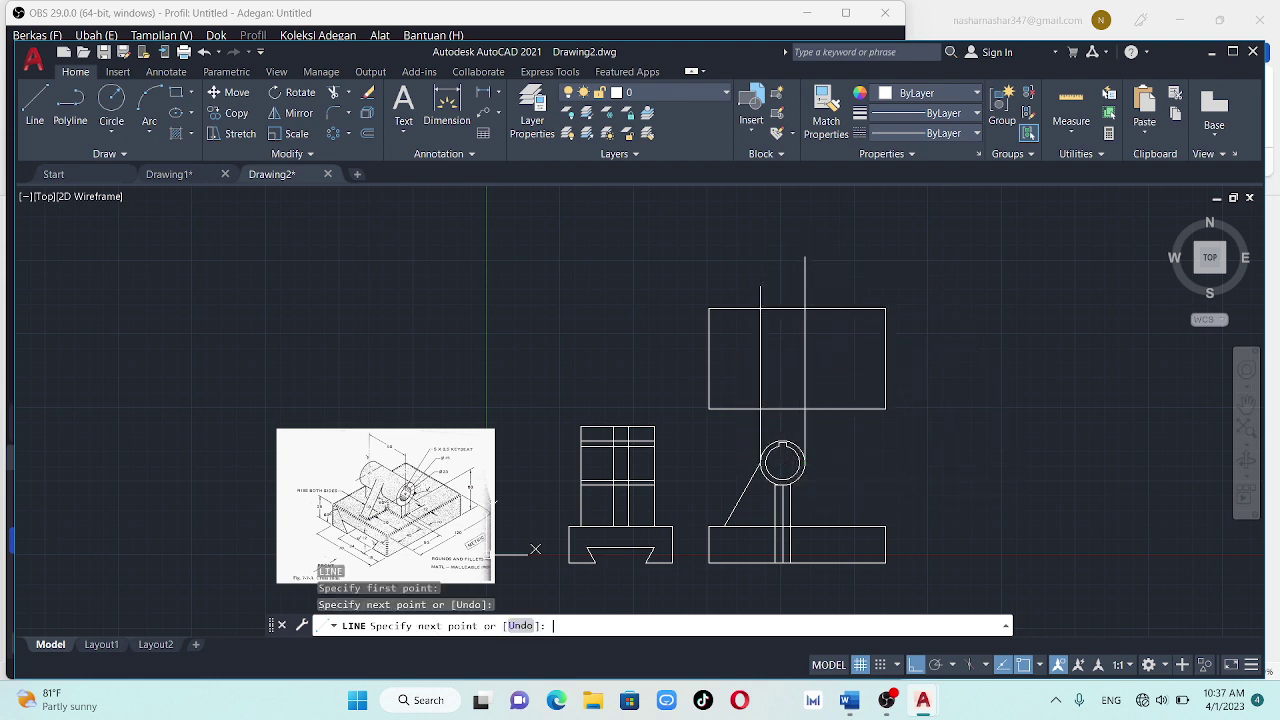
{"action": "key", "text": "Return"}
{"action": "key", "text": "Return"}
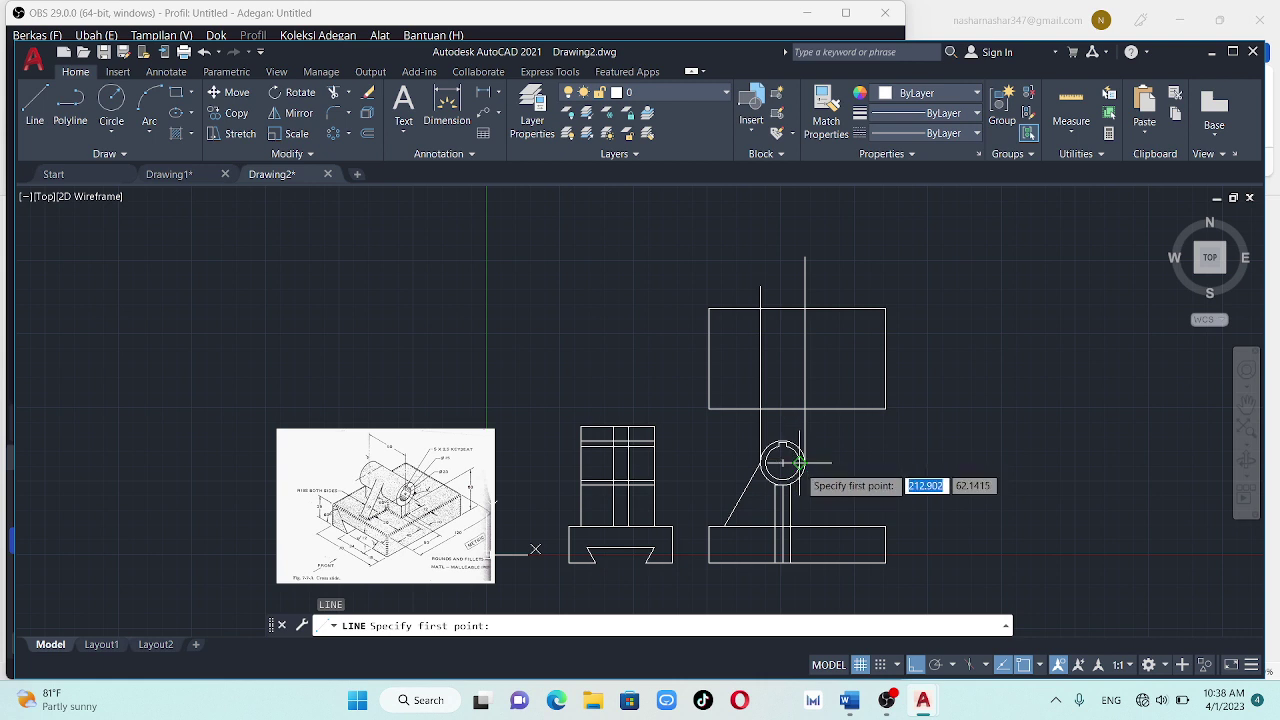
Draw two more vertical projection lines from the bore extending above the top view
{"action": "left_click", "coordinate": [800, 454]}
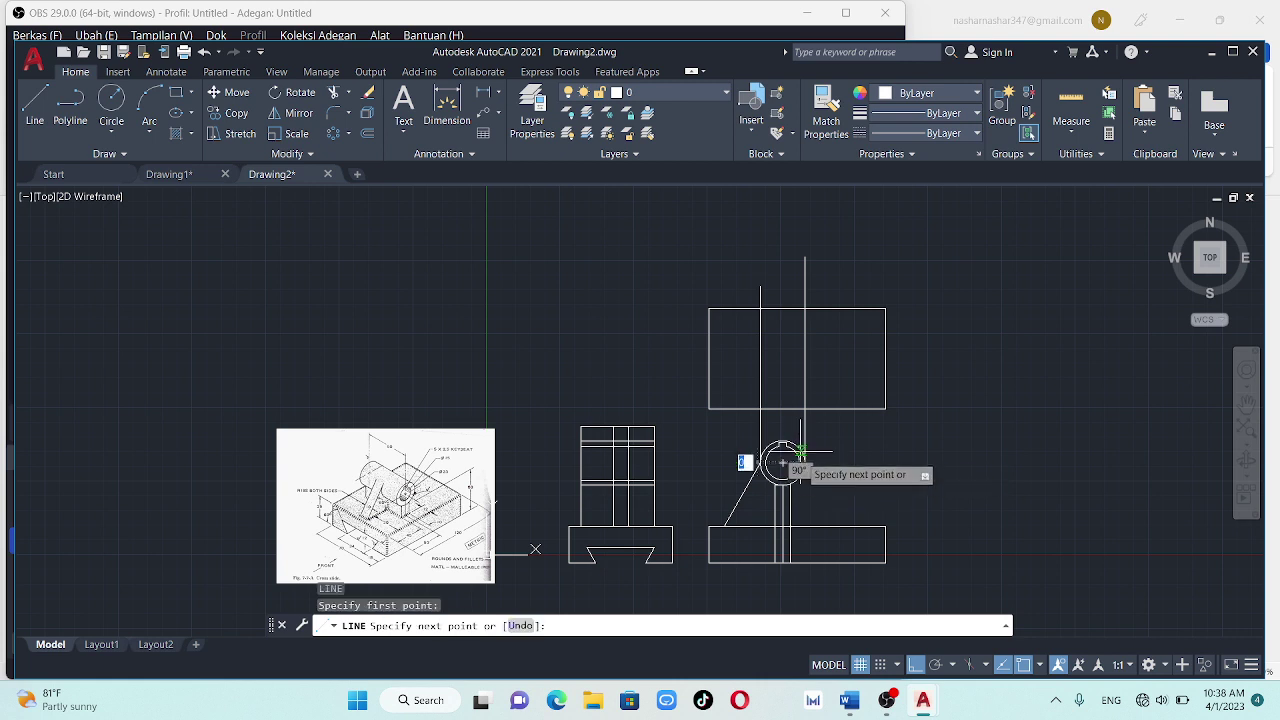
{"action": "left_click", "coordinate": [800, 284]}
{"action": "key", "text": "Return"}
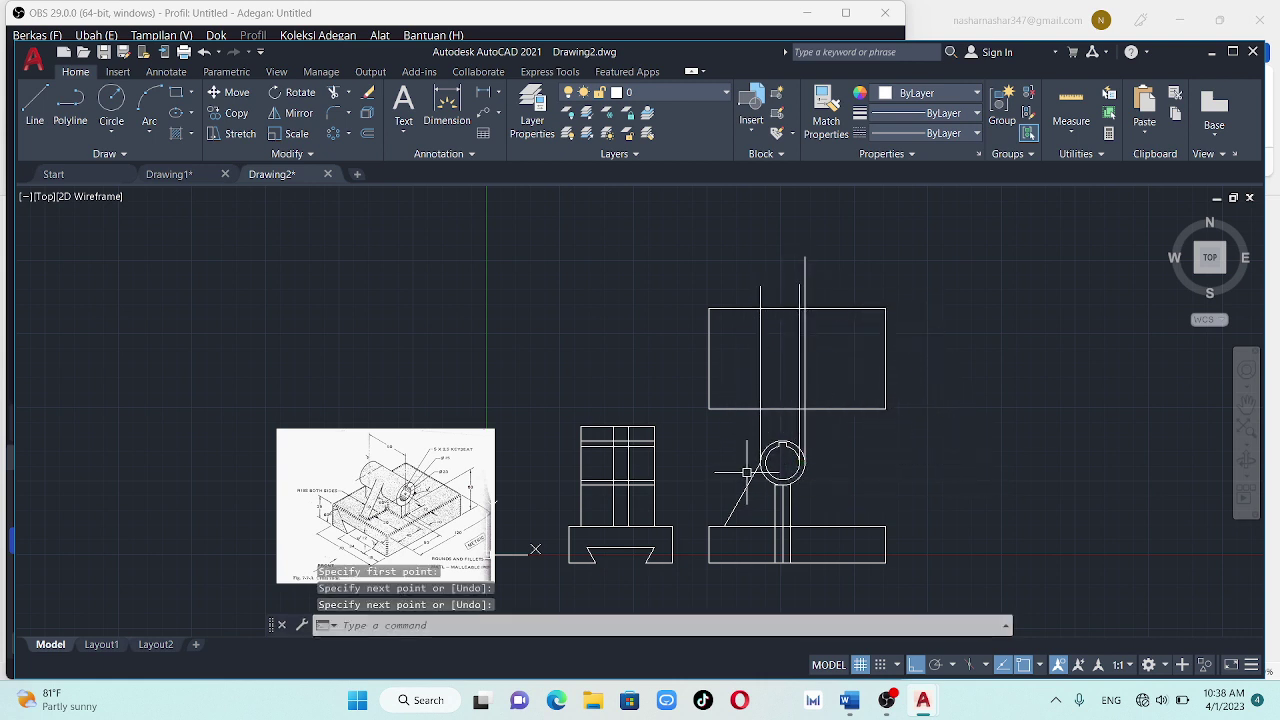
{"action": "key", "text": "Return"}
{"action": "left_click", "coordinate": [783, 462]}
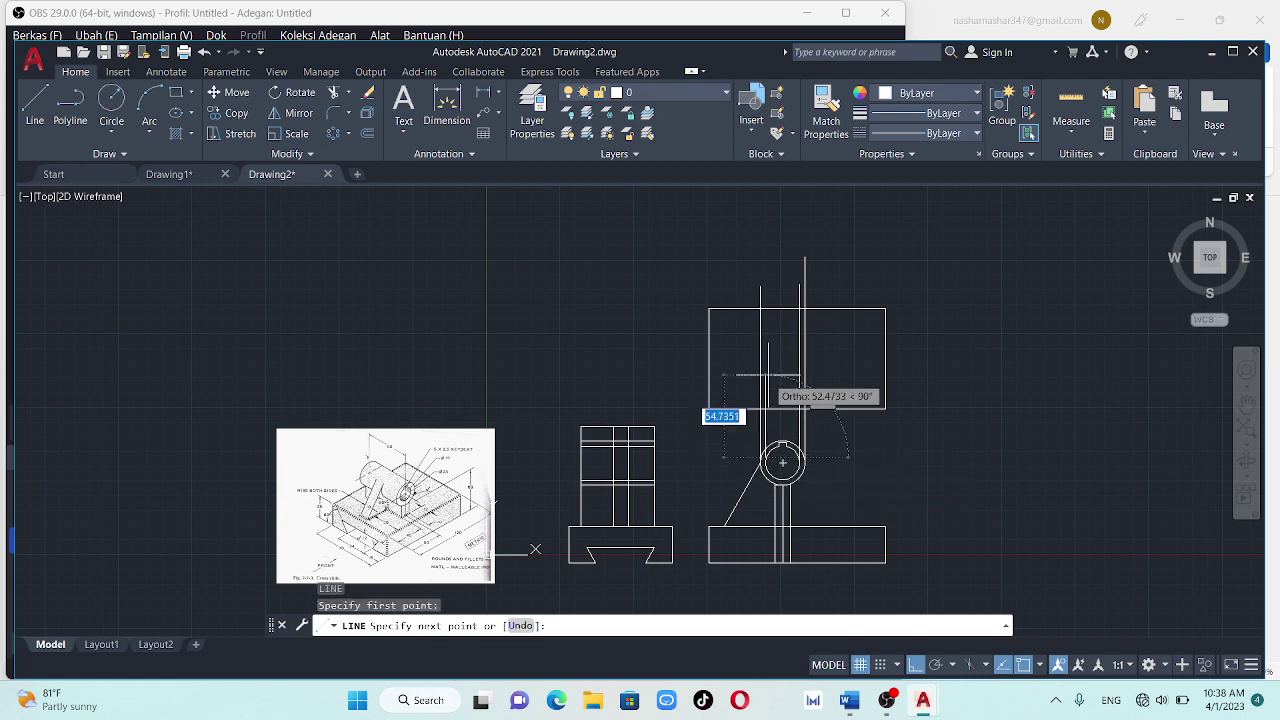
{"action": "left_click", "coordinate": [763, 281]}
{"action": "key", "text": "Return"}
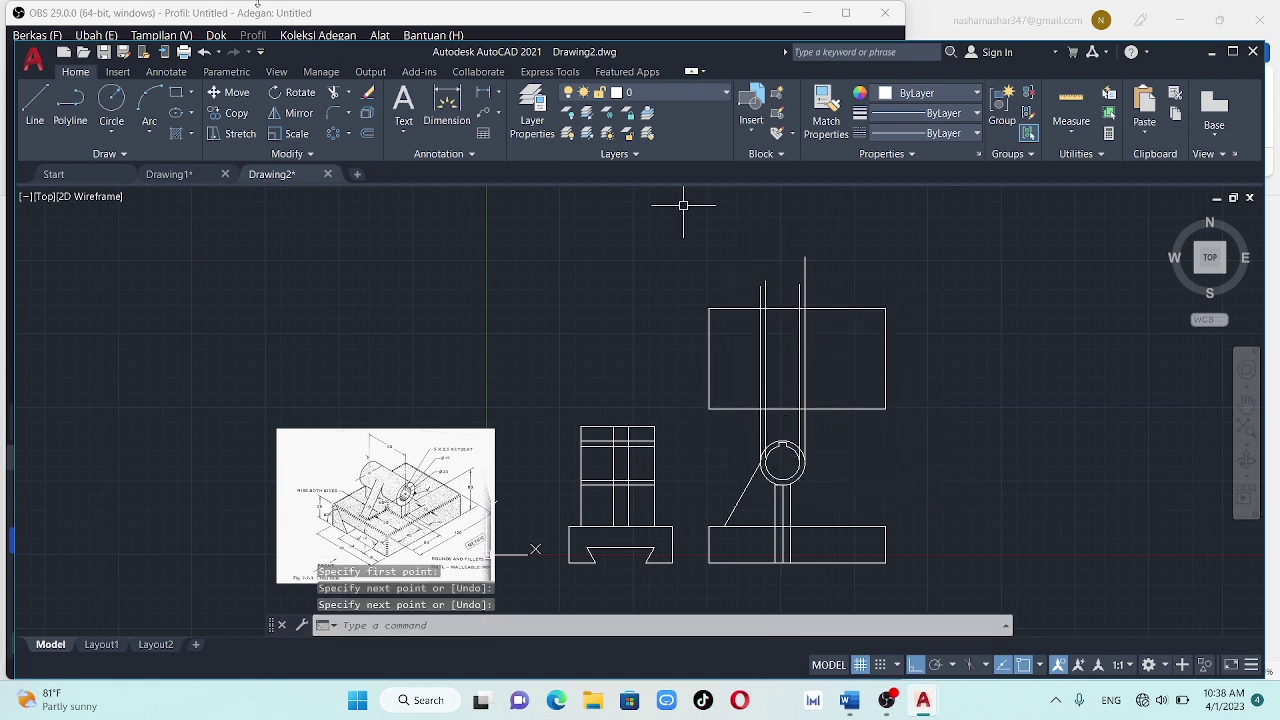
Trim the line ends above the top view and between the views, and cut the keyseat notch
{"action": "left_click", "coordinate": [333, 92]}
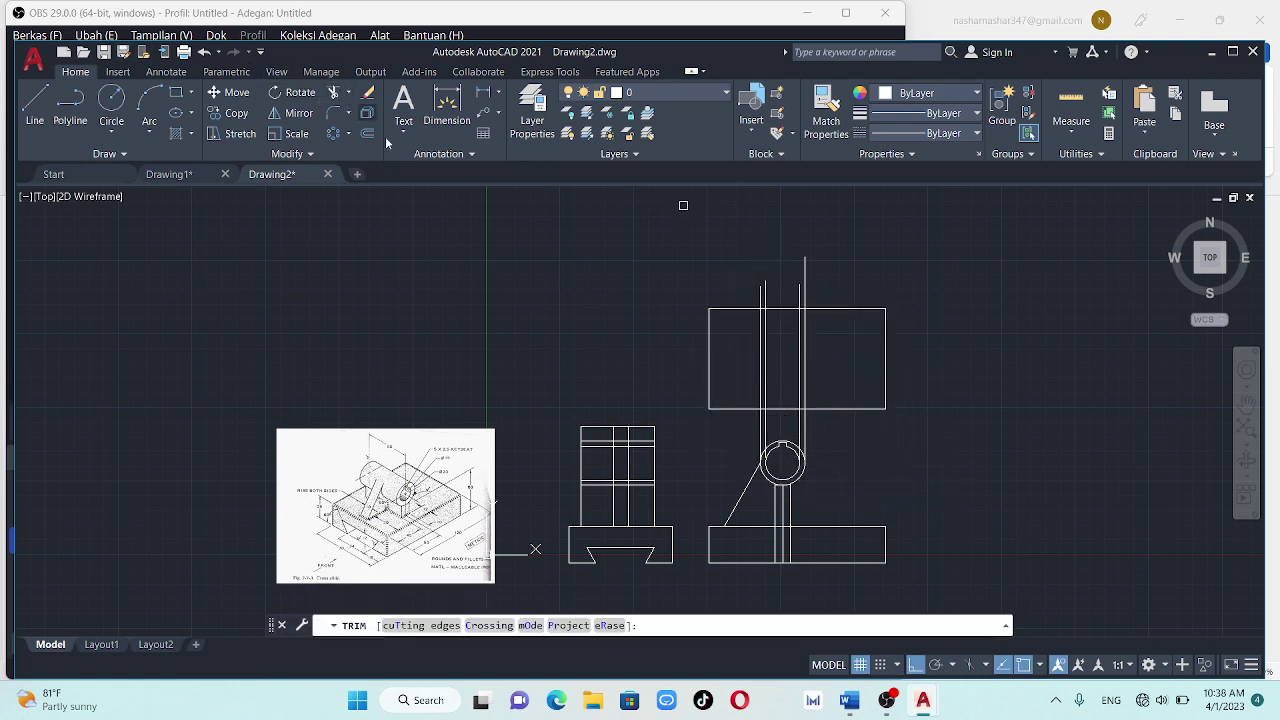
{"action": "left_click_drag", "start_coordinate": [737, 290], "coordinate": [840, 288]}
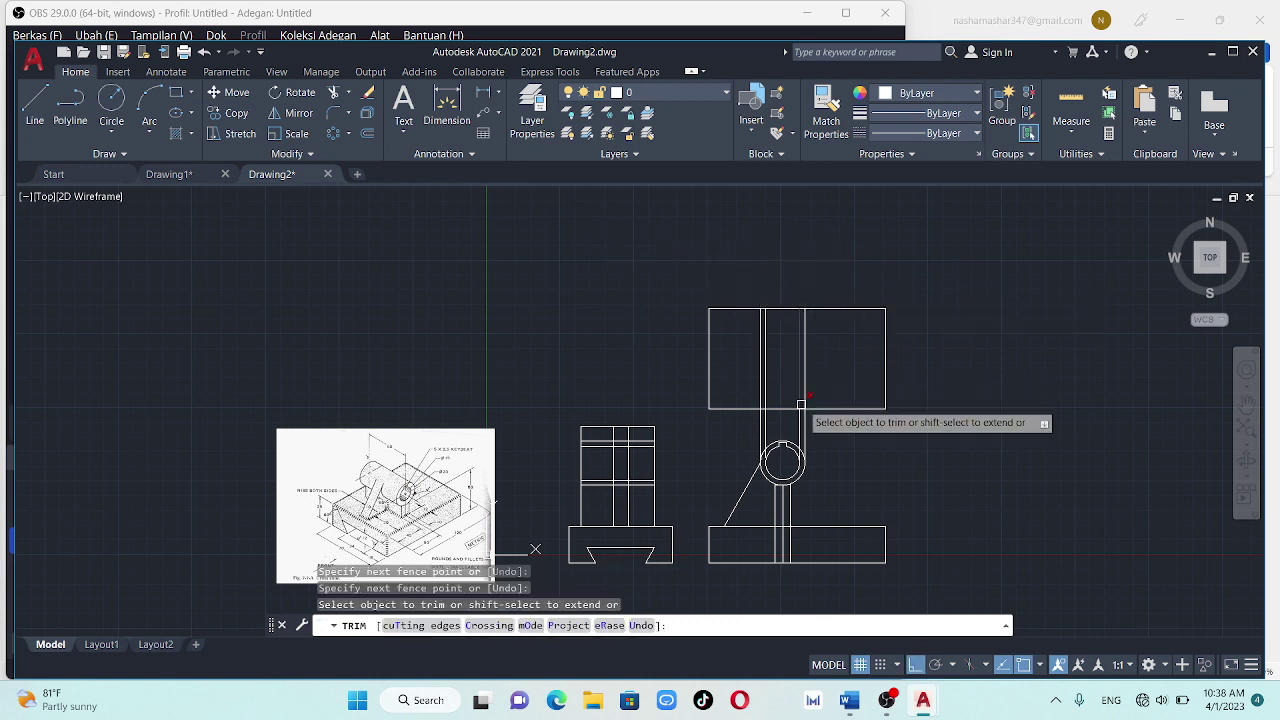
{"action": "left_click_drag", "start_coordinate": [825, 447], "coordinate": [732, 422]}
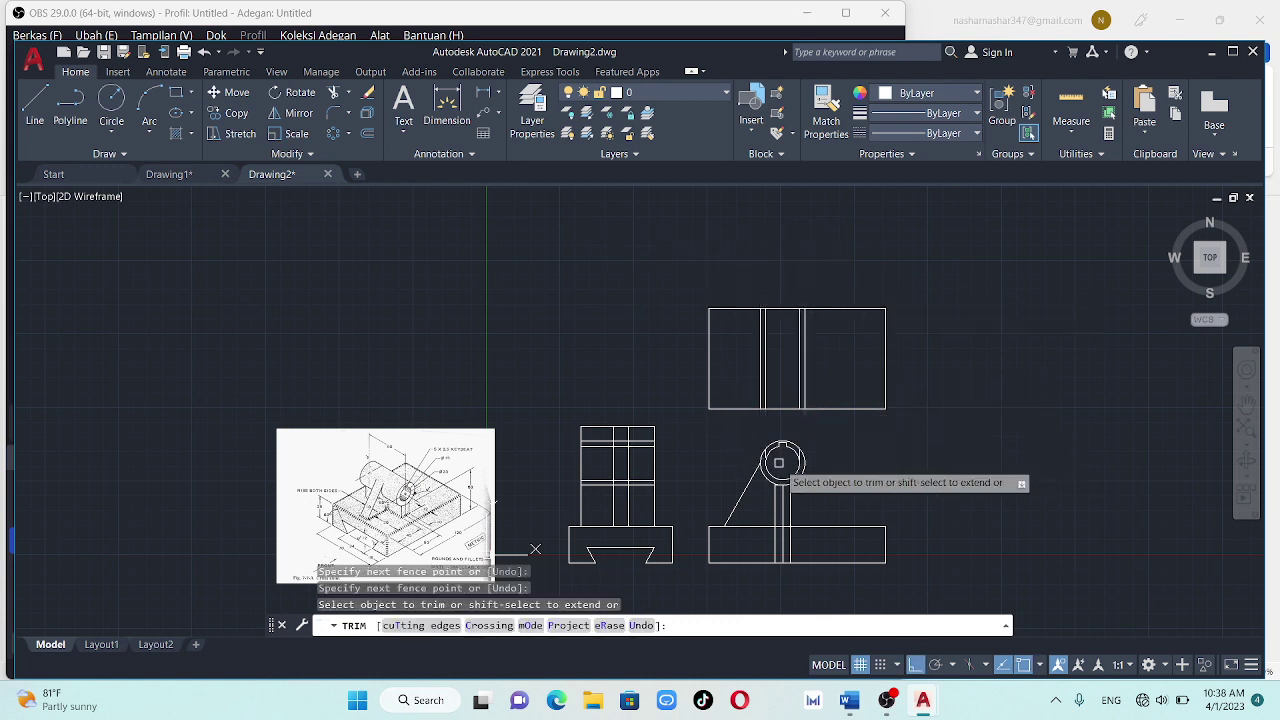
{"action": "left_click", "coordinate": [765, 456]}
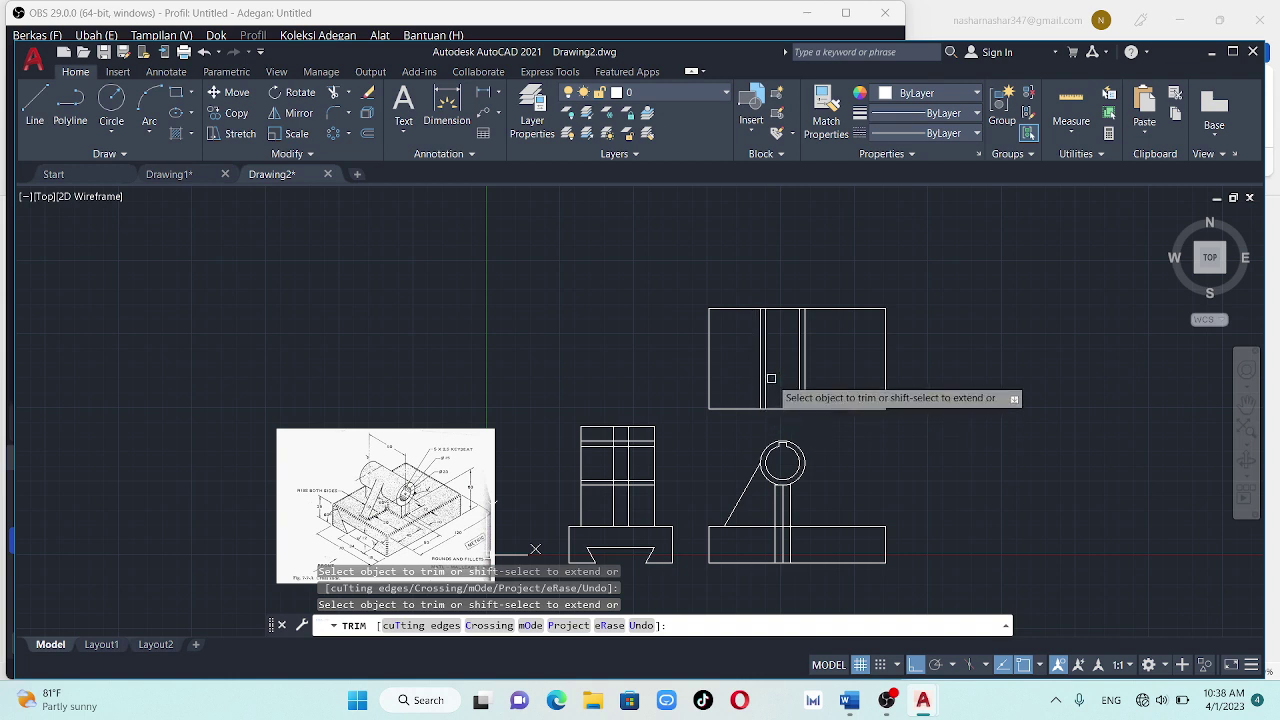
{"action": "left_click", "coordinate": [36, 108]}
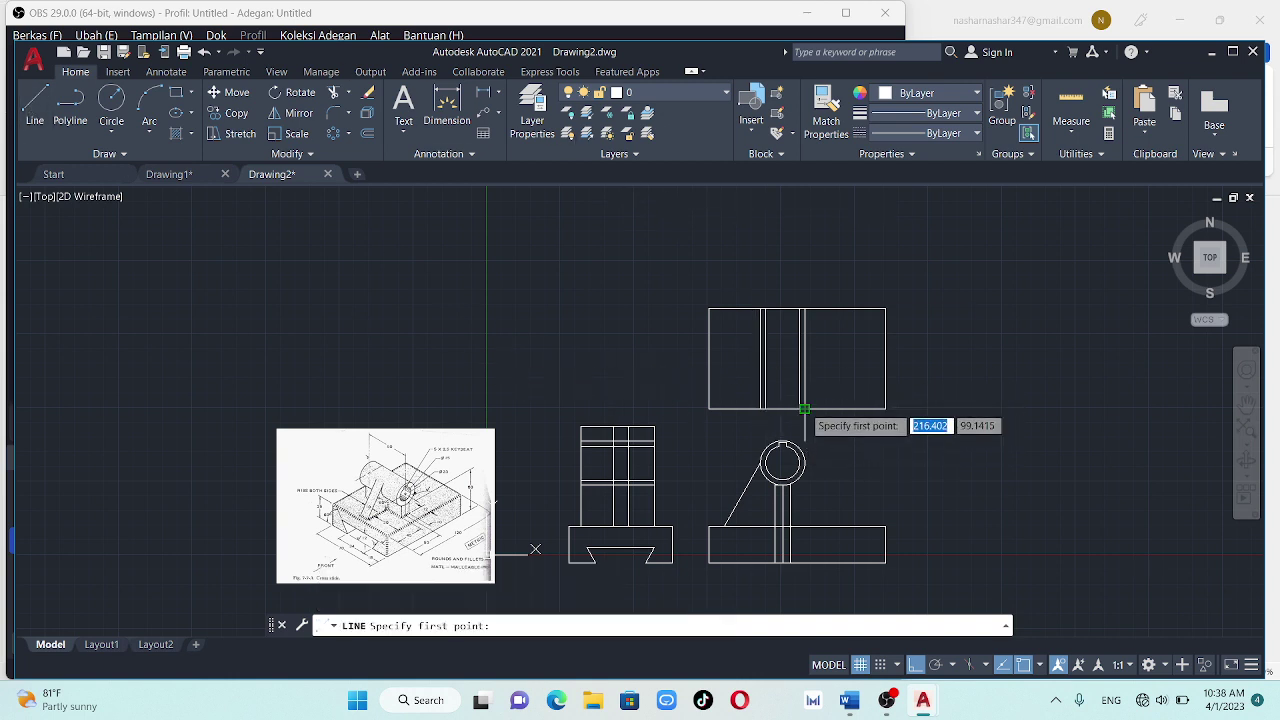
Draw a 12-unit line up from the top view's bottom edge and a horizontal line across the slot
{"action": "left_click", "coordinate": [809, 408]}
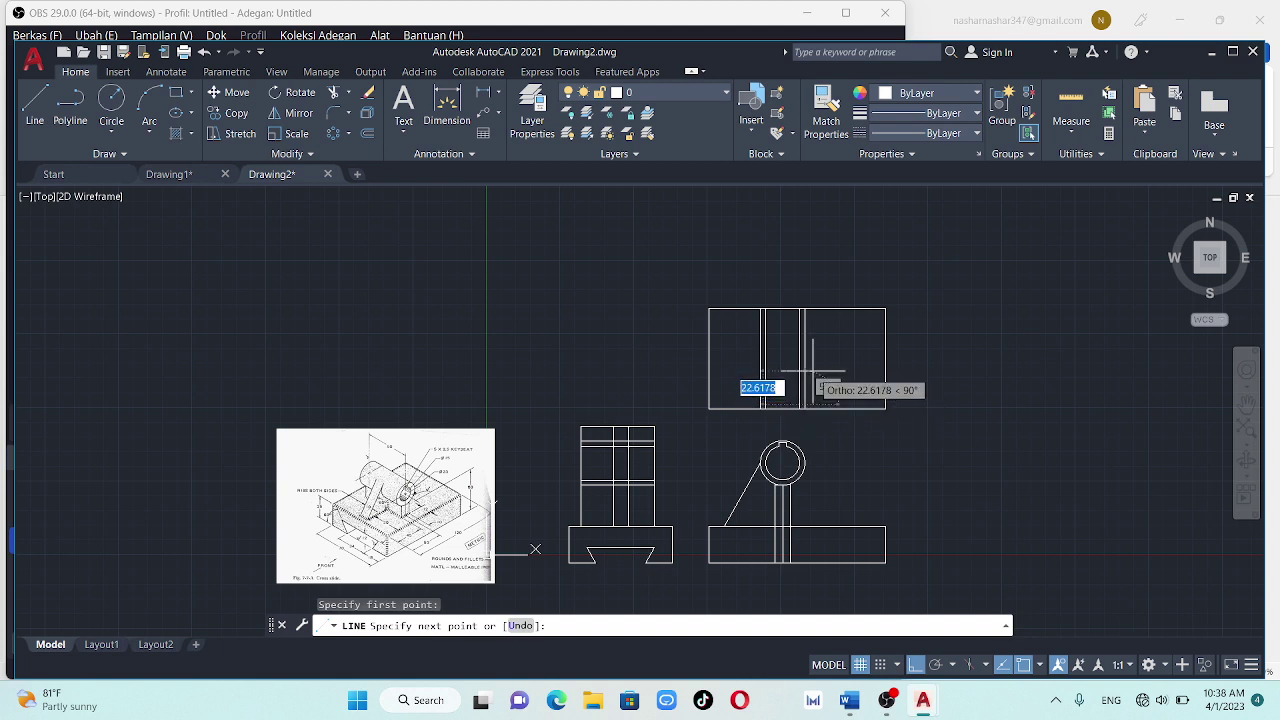
{"action": "type", "text": "12"}
{"action": "key", "text": "Return"}
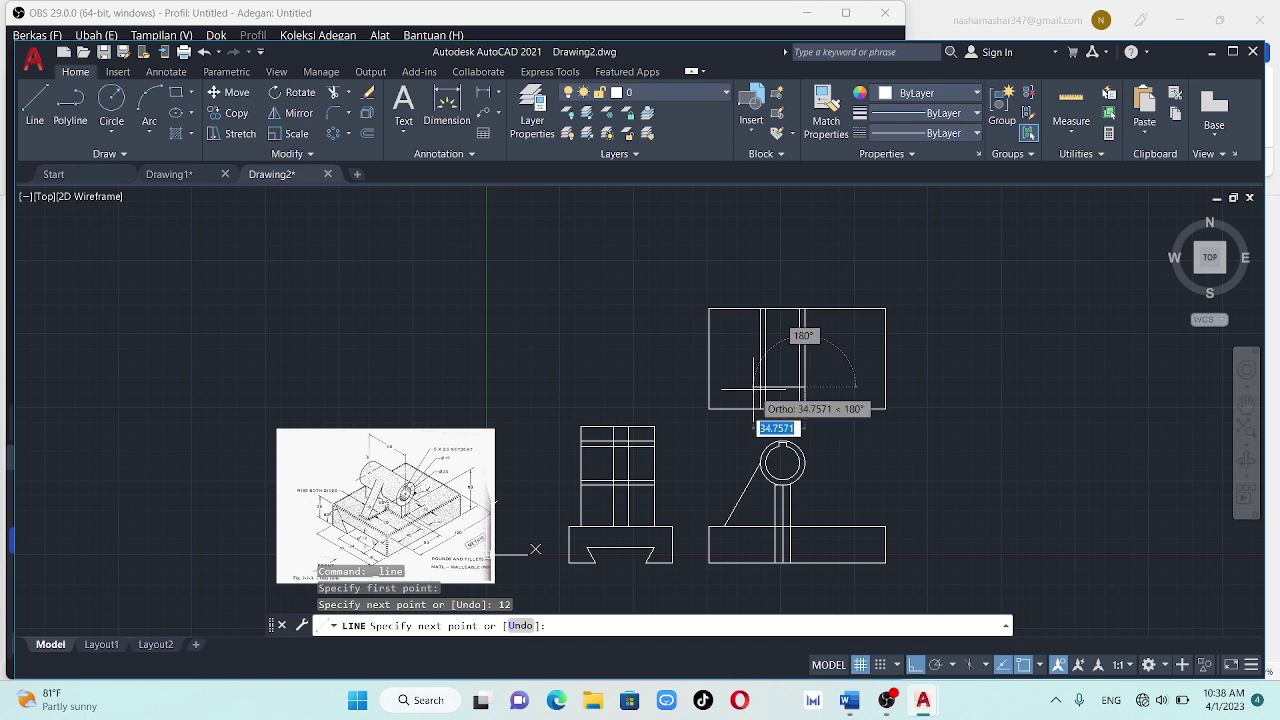
{"action": "left_click", "coordinate": [762, 388]}
{"action": "key", "text": "Escape"}
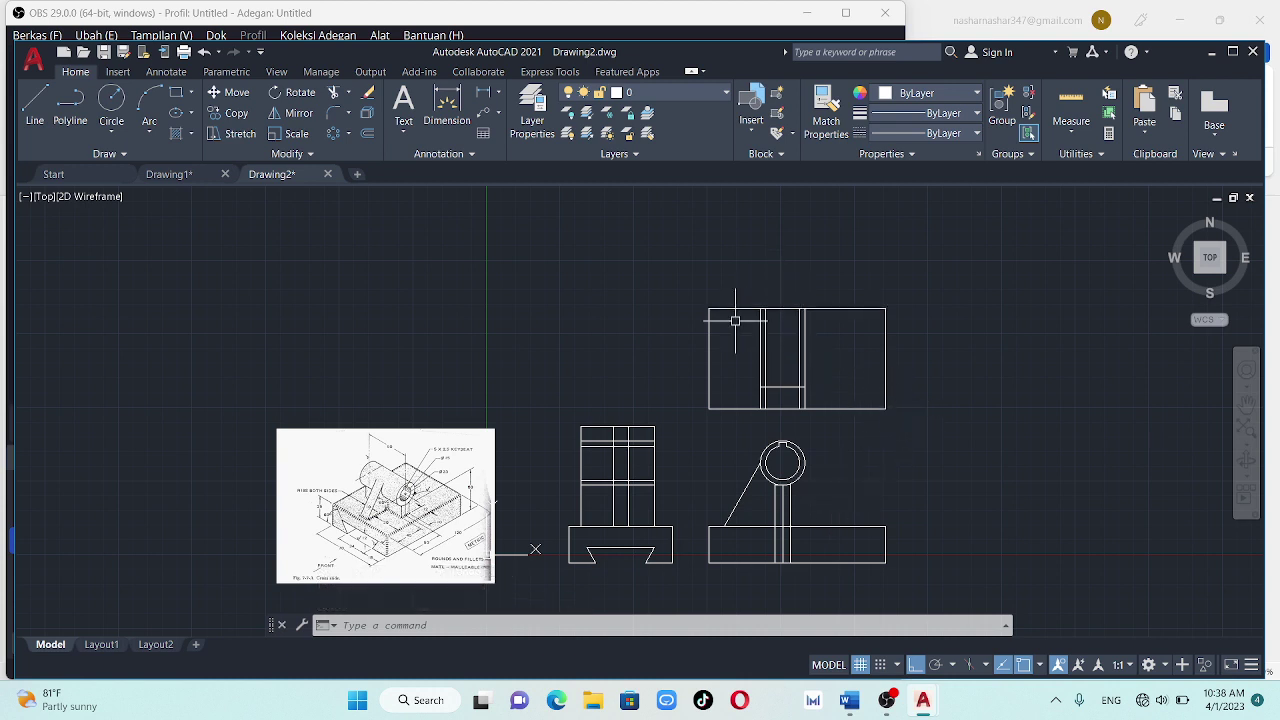
{"action": "scroll", "coordinate": [679, 377], "scroll_direction": "down", "scroll_amount": 2}
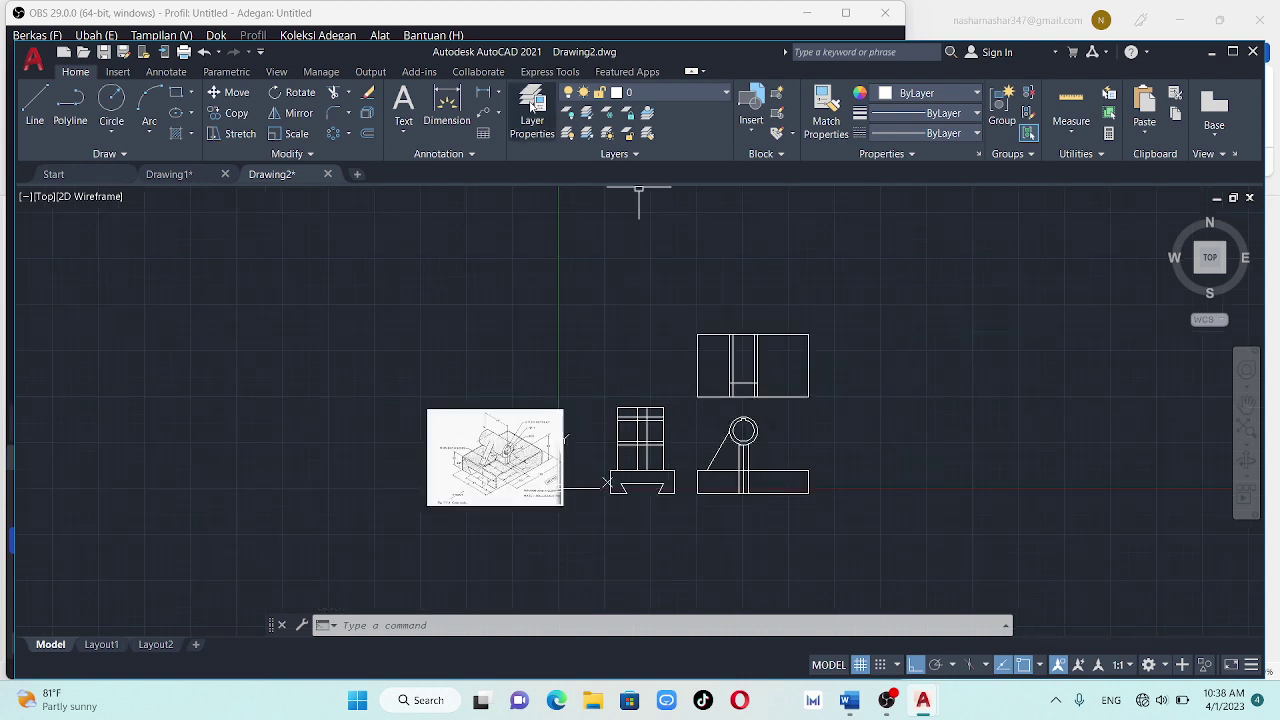
Trim the inner lines to shape the U-shaped slot outline
{"action": "left_click", "coordinate": [334, 92]}
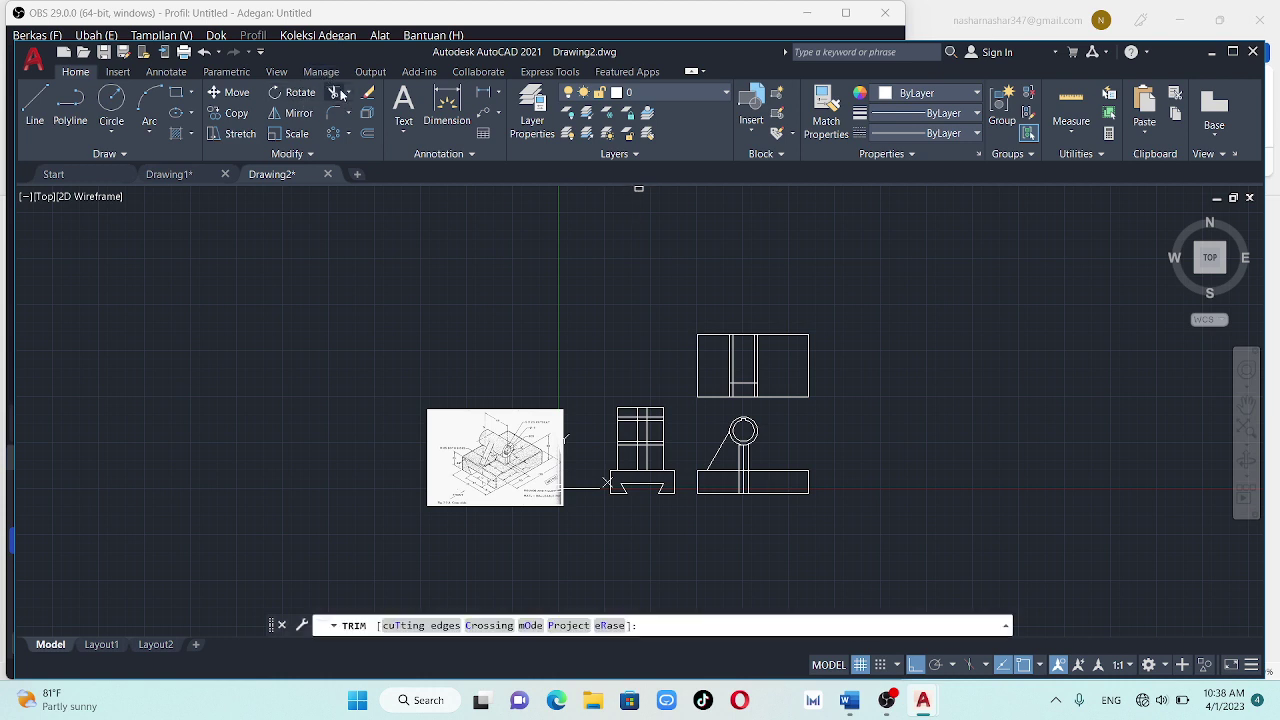
{"action": "left_click_drag", "start_coordinate": [722, 388], "coordinate": [766, 362]}
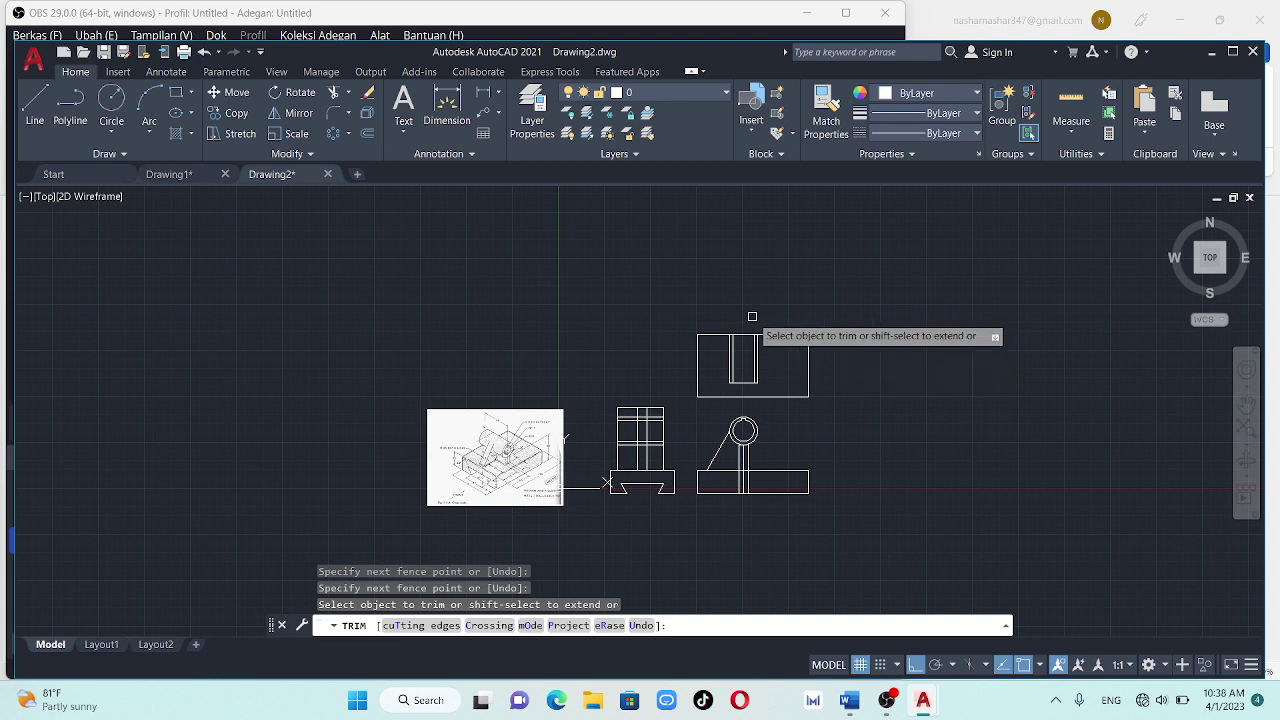
{"action": "key", "text": "Return"}
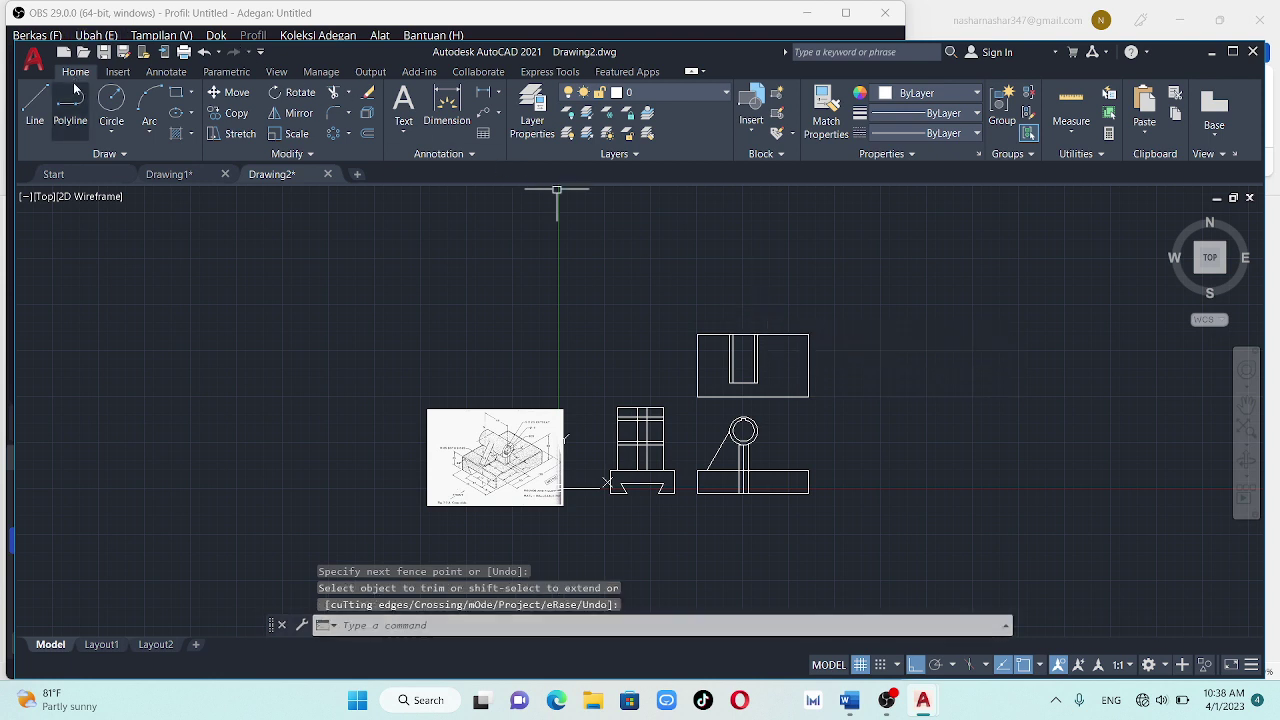
{"action": "left_click", "coordinate": [35, 105]}
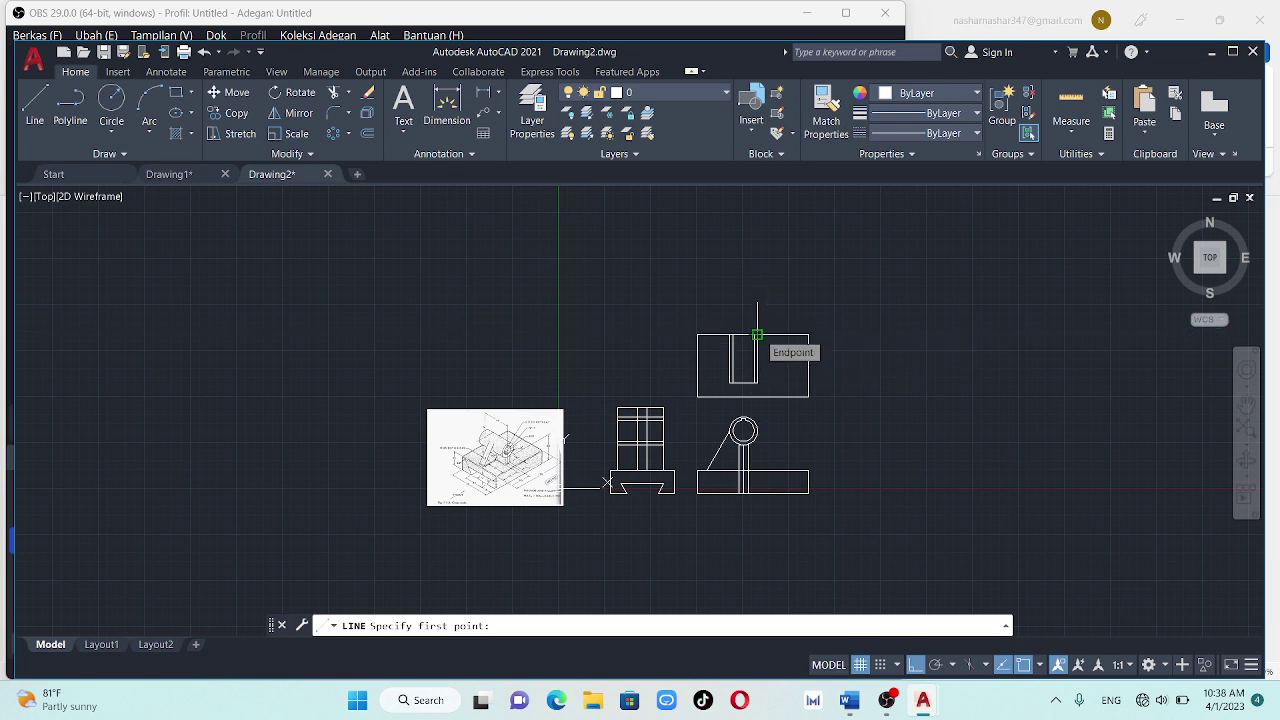
Draw a 12-unit line down from the slot corner on the top edge and a line across the slot
{"action": "left_click", "coordinate": [757, 335]}
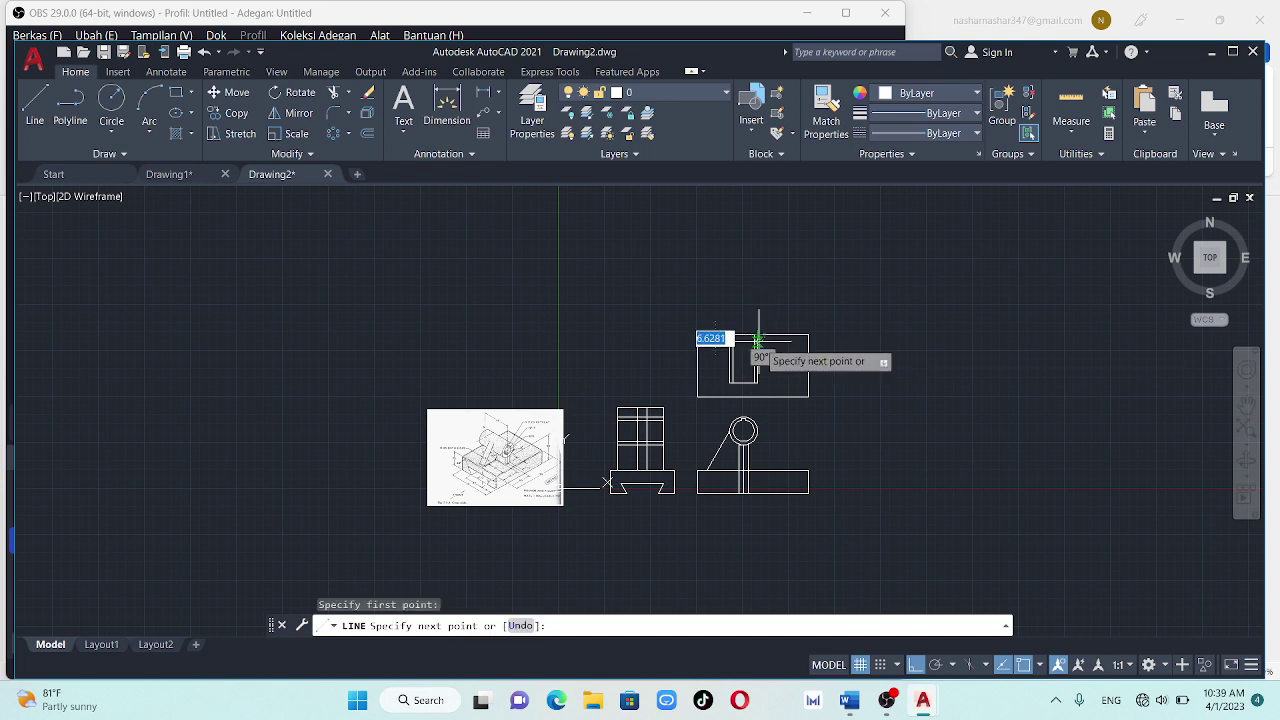
{"action": "type", "text": "12"}
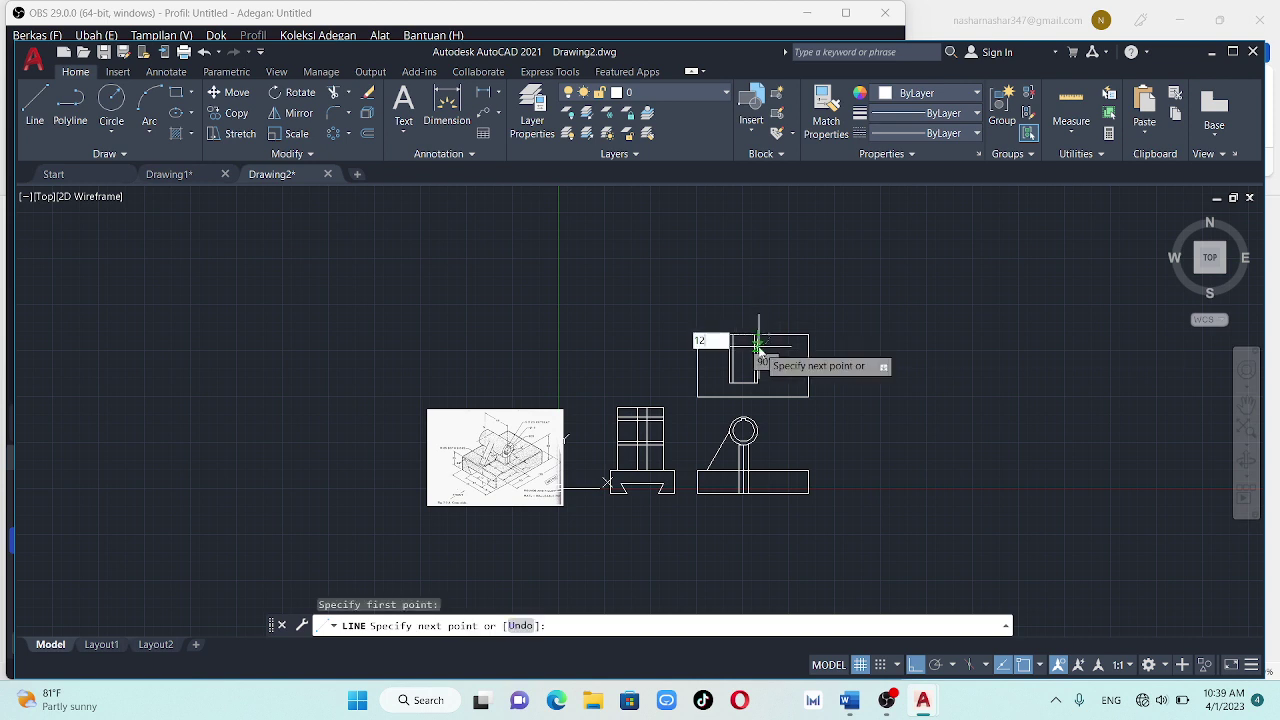
{"action": "key", "text": "Return"}
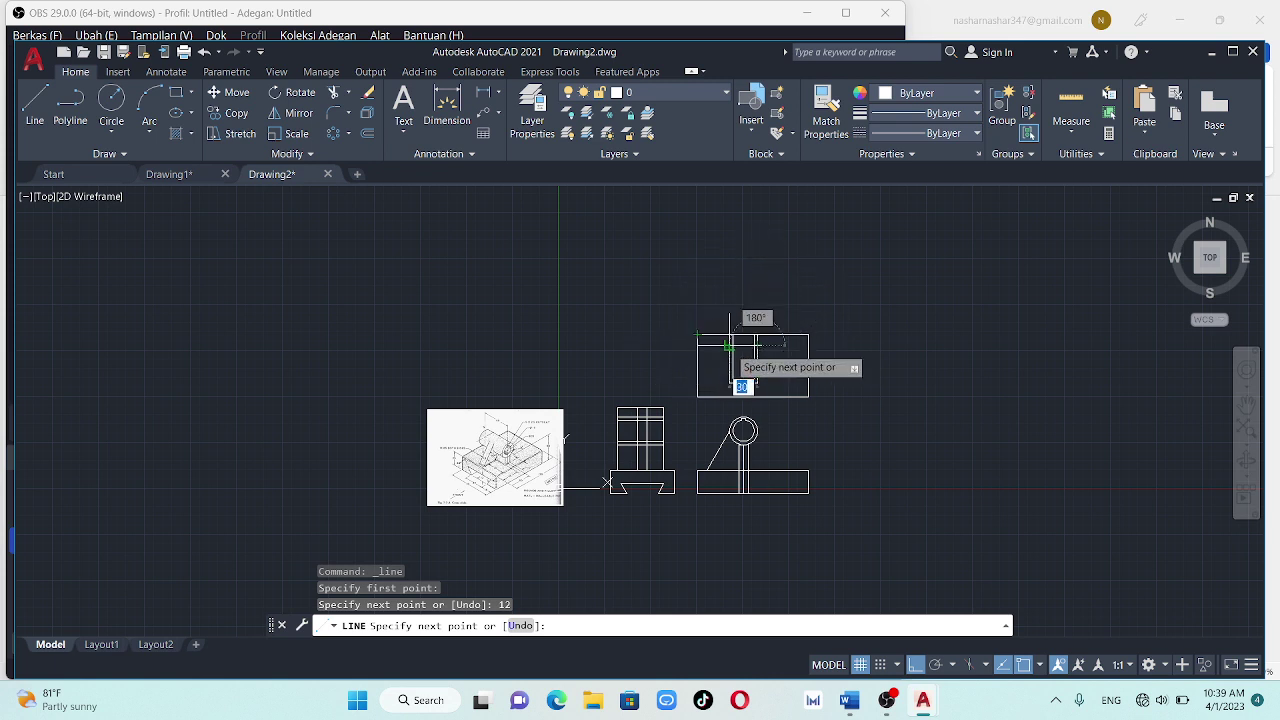
{"action": "left_click", "coordinate": [729, 346]}
{"action": "key", "text": "Escape"}
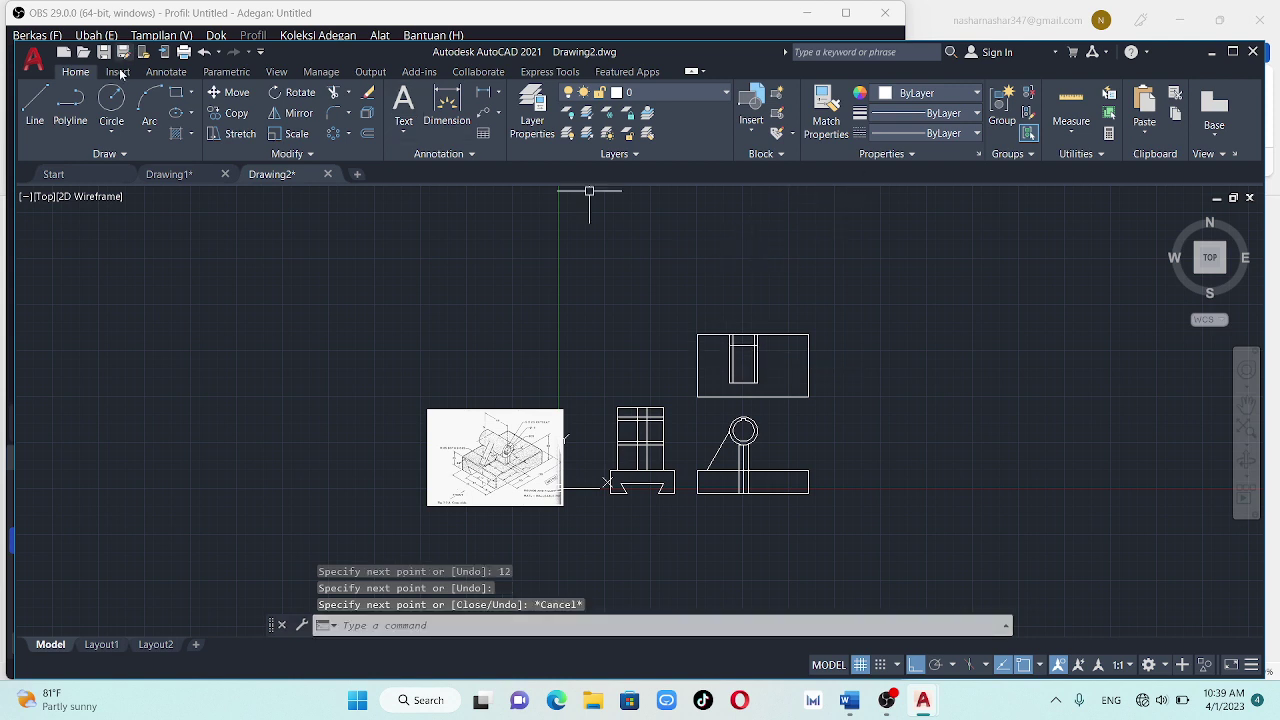
Fence-trim the vertical lines overshooting above the top view's rectangle
{"action": "left_click", "coordinate": [355, 92]}
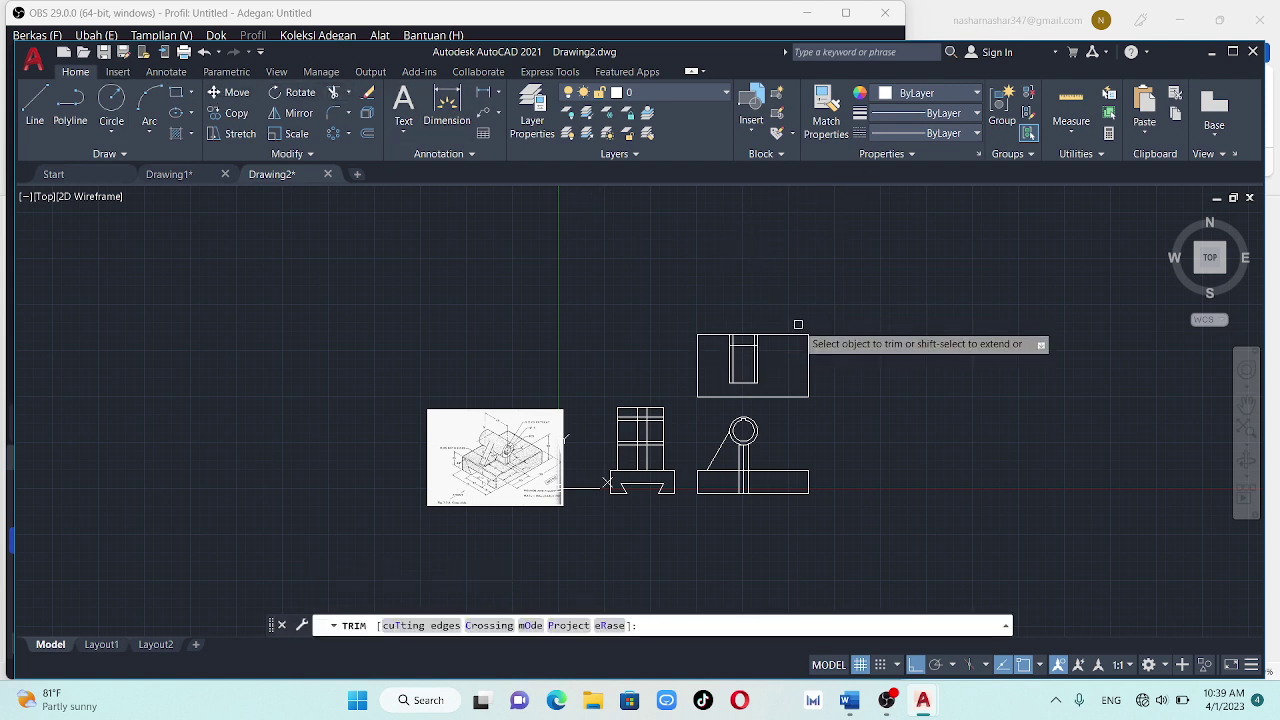
{"action": "scroll", "coordinate": [775, 312], "scroll_direction": "up", "scroll_amount": 3}
{"action": "left_click", "coordinate": [616, 381]}
{"action": "mouse_move", "coordinate": [616, 381]}
{"action": "left_mouse_down"}
{"action": "mouse_move", "coordinate": [713, 401]}
{"action": "mouse_move", "coordinate": [700, 394]}
{"action": "left_mouse_up"}
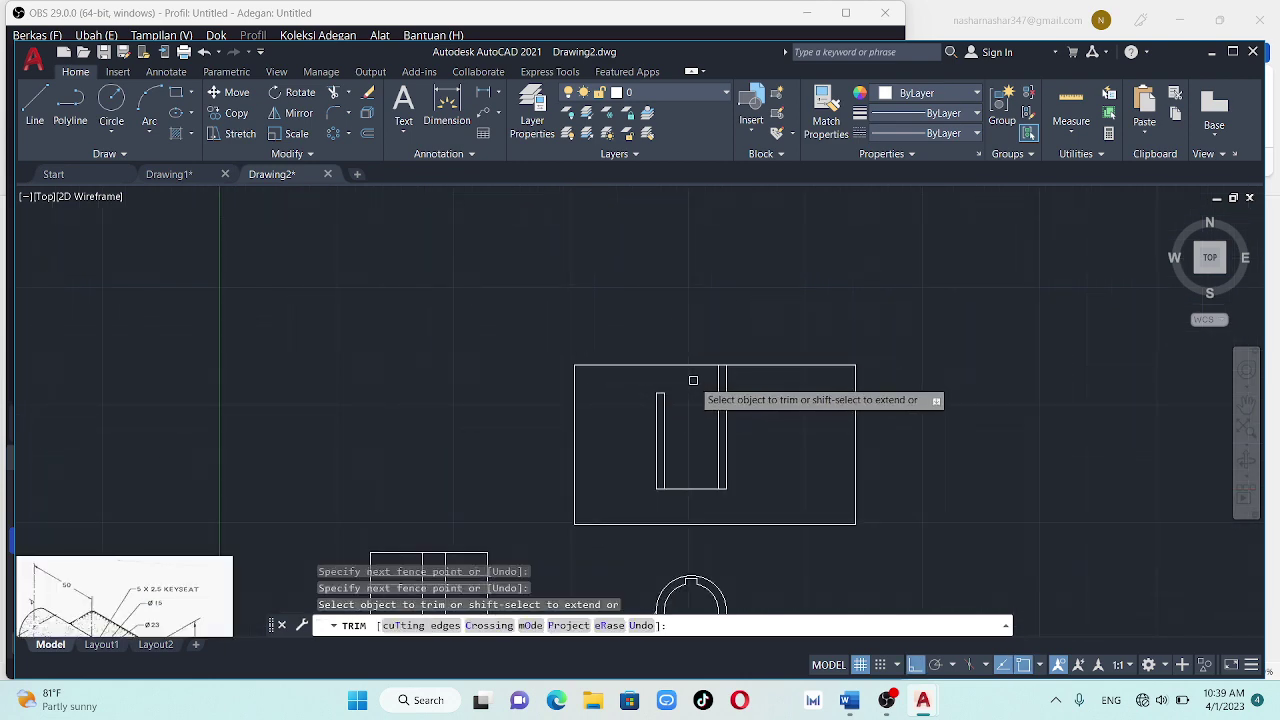
{"action": "key", "text": "ctrl+z"}
{"action": "scroll", "coordinate": [697, 385], "scroll_direction": "down", "scroll_amount": 4}
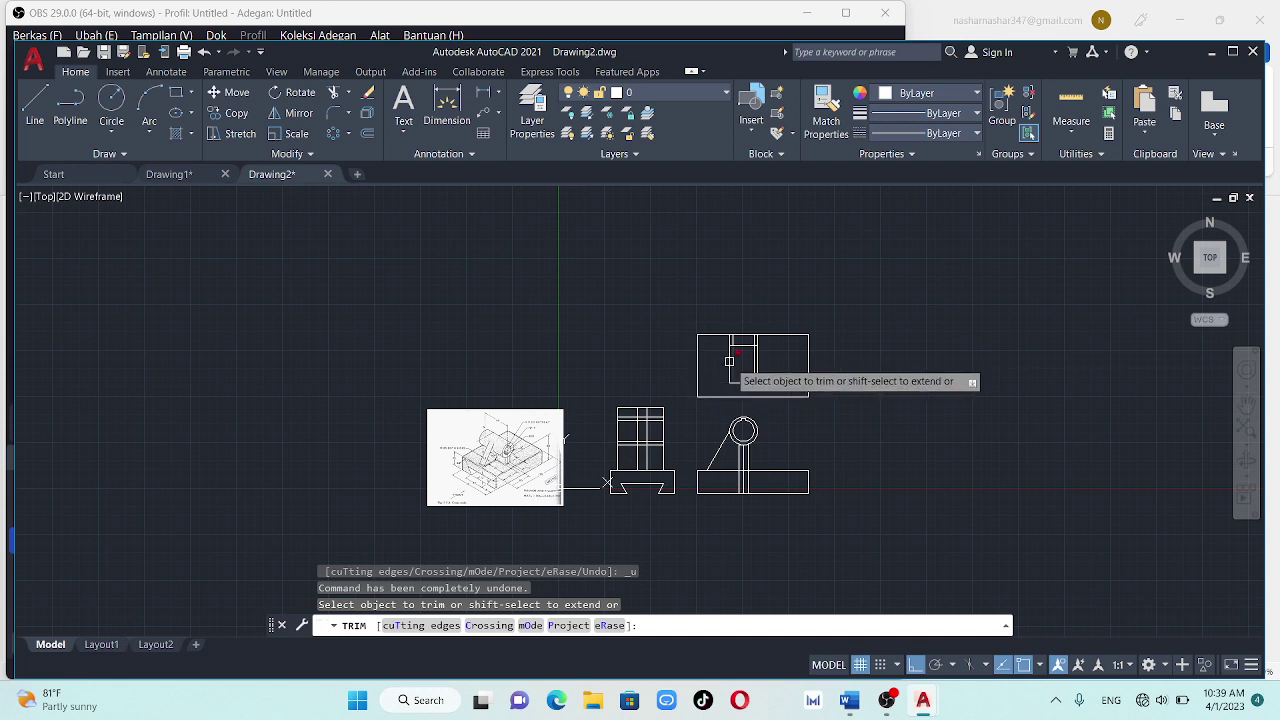
{"action": "scroll", "coordinate": [720, 345], "scroll_direction": "up", "scroll_amount": 2}
{"action": "scroll", "coordinate": [728, 343], "scroll_direction": "up", "scroll_amount": 2}
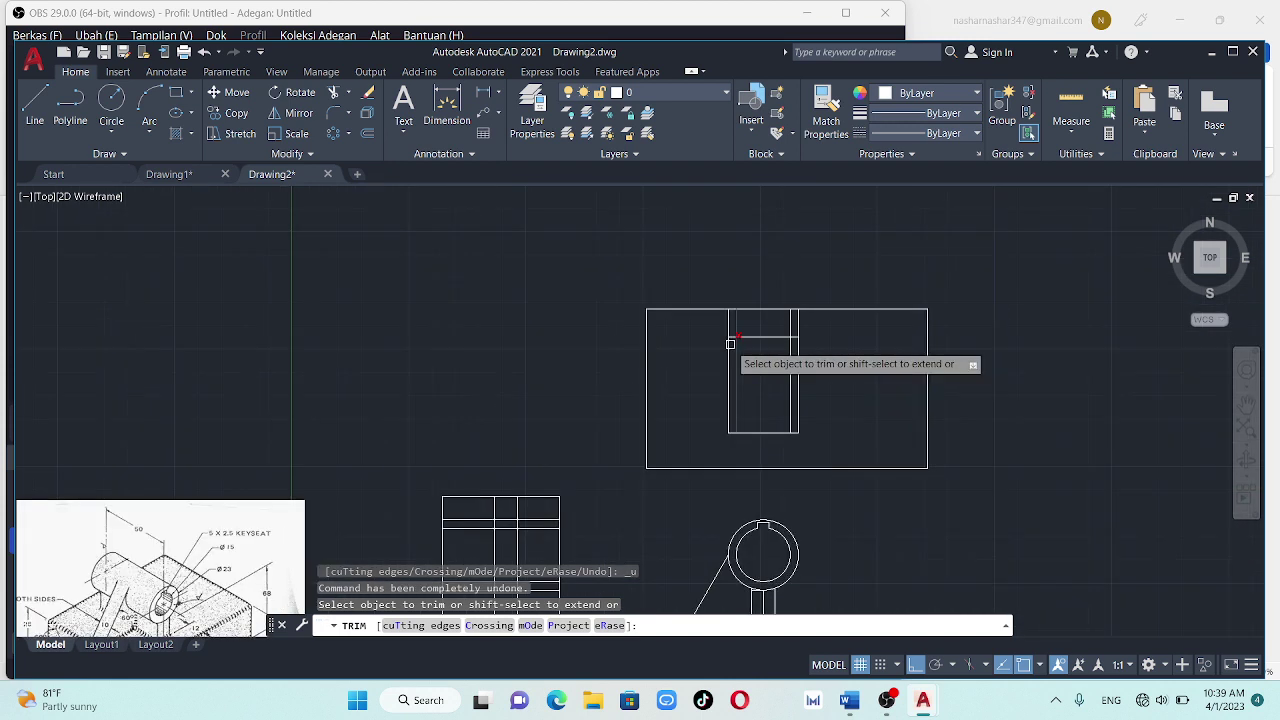
{"action": "scroll", "coordinate": [726, 331], "scroll_direction": "up", "scroll_amount": 2}
{"action": "left_click_drag", "start_coordinate": [699, 302], "coordinate": [838, 320]}
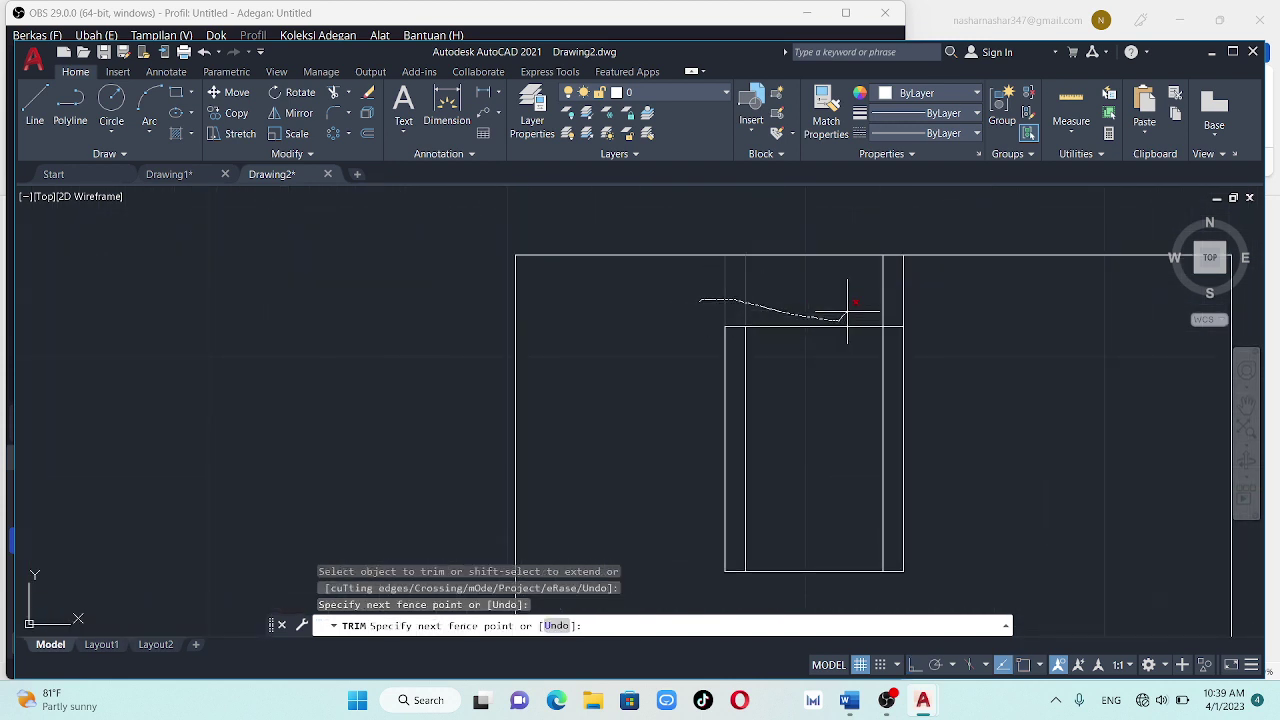
{"action": "left_click_drag", "start_coordinate": [949, 305], "coordinate": [920, 306]}
{"action": "scroll", "coordinate": [918, 305], "scroll_direction": "down", "scroll_amount": 2}
{"action": "scroll", "coordinate": [916, 305], "scroll_direction": "down", "scroll_amount": 2}
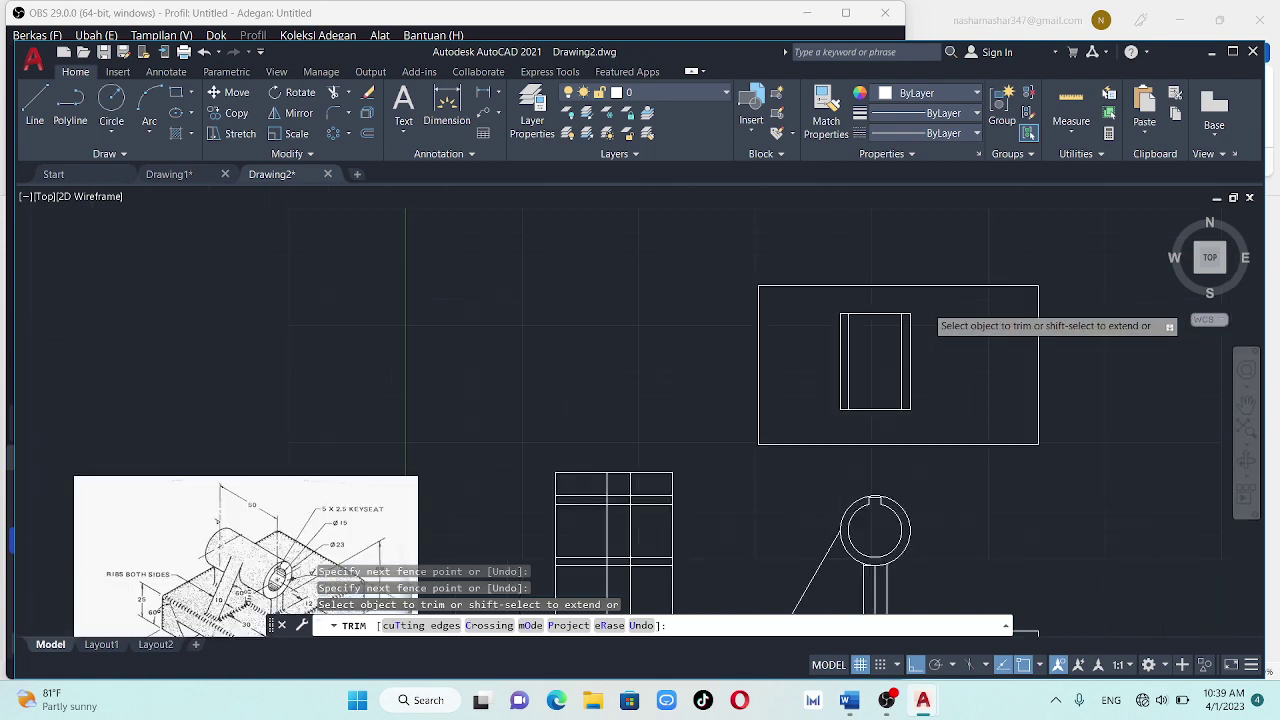
{"action": "scroll", "coordinate": [926, 306], "scroll_direction": "down", "scroll_amount": 2}
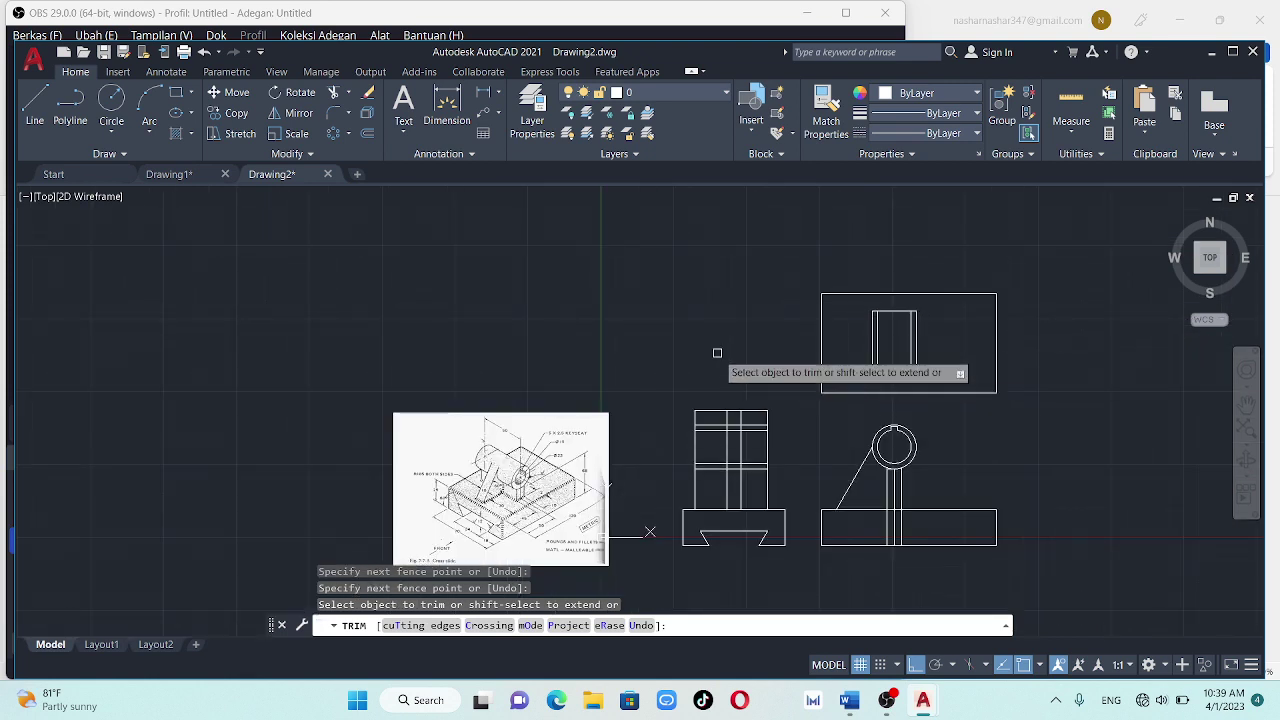
{"action": "key", "text": "Escape"}
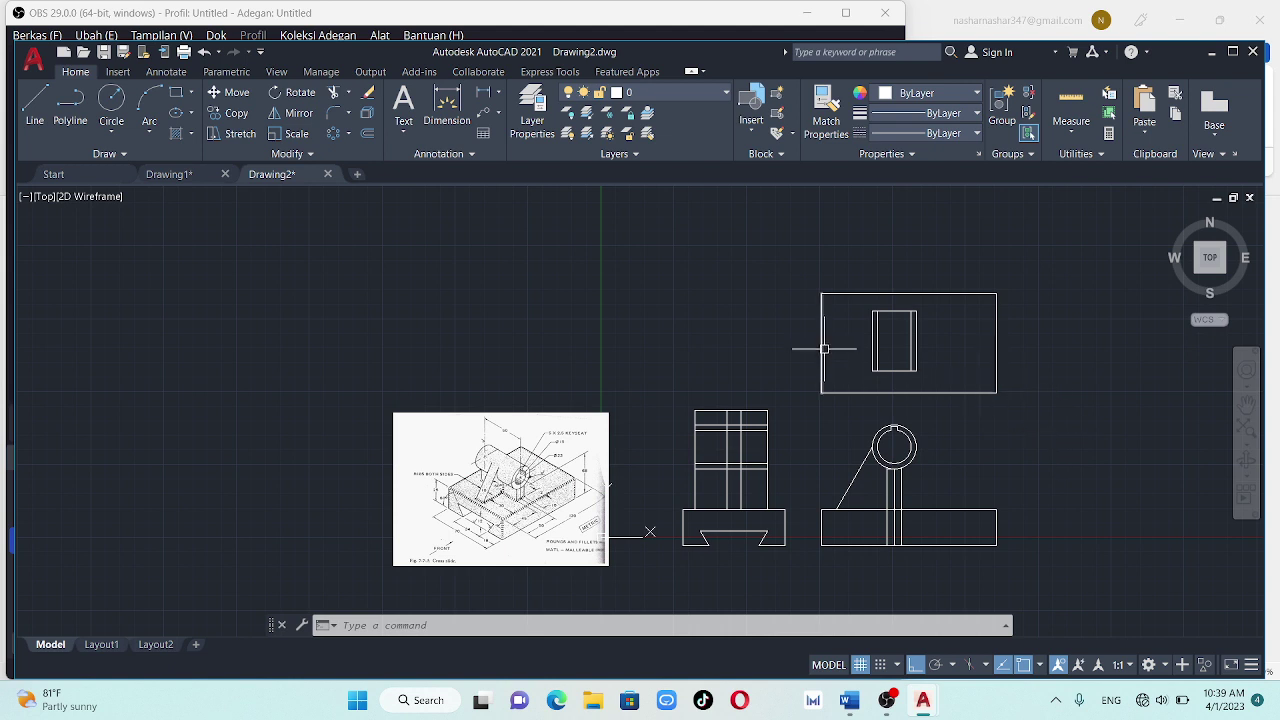
Load the ACAD_ISO02W100 ISO dash linetype via the Linetype dropdown's Other... manager
{"action": "left_click", "coordinate": [911, 347]}
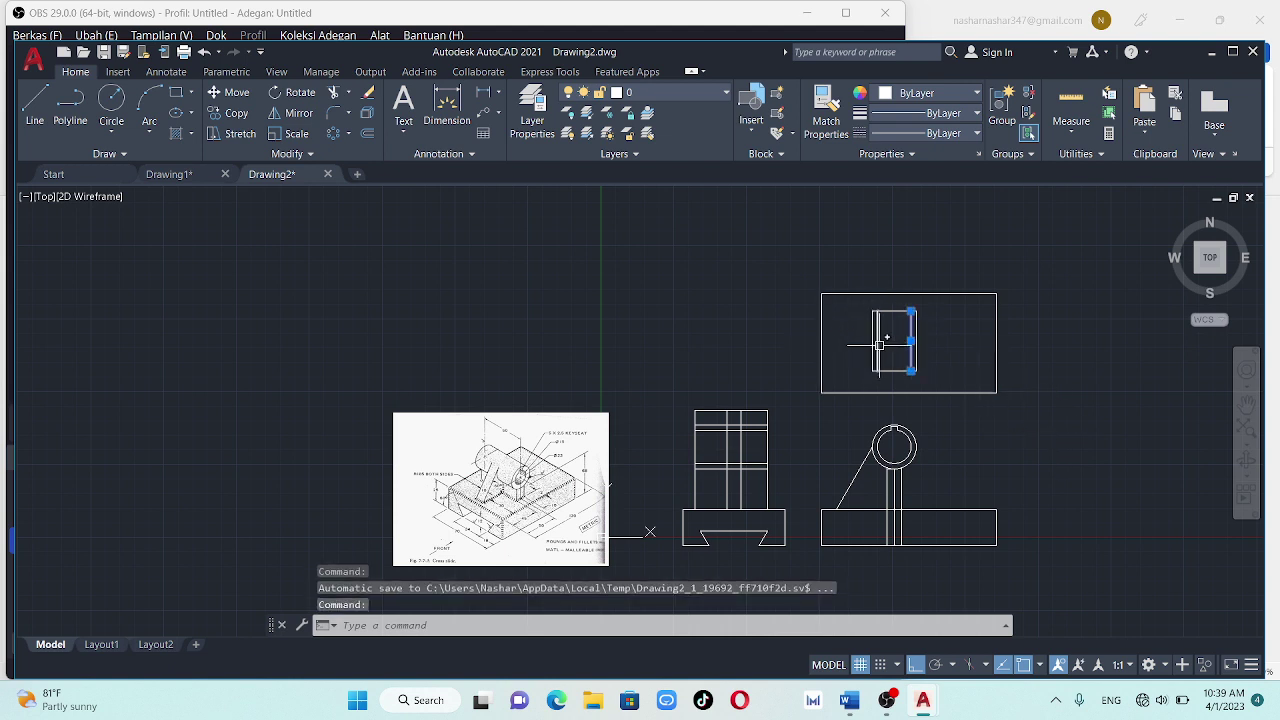
{"action": "left_click", "coordinate": [976, 135]}
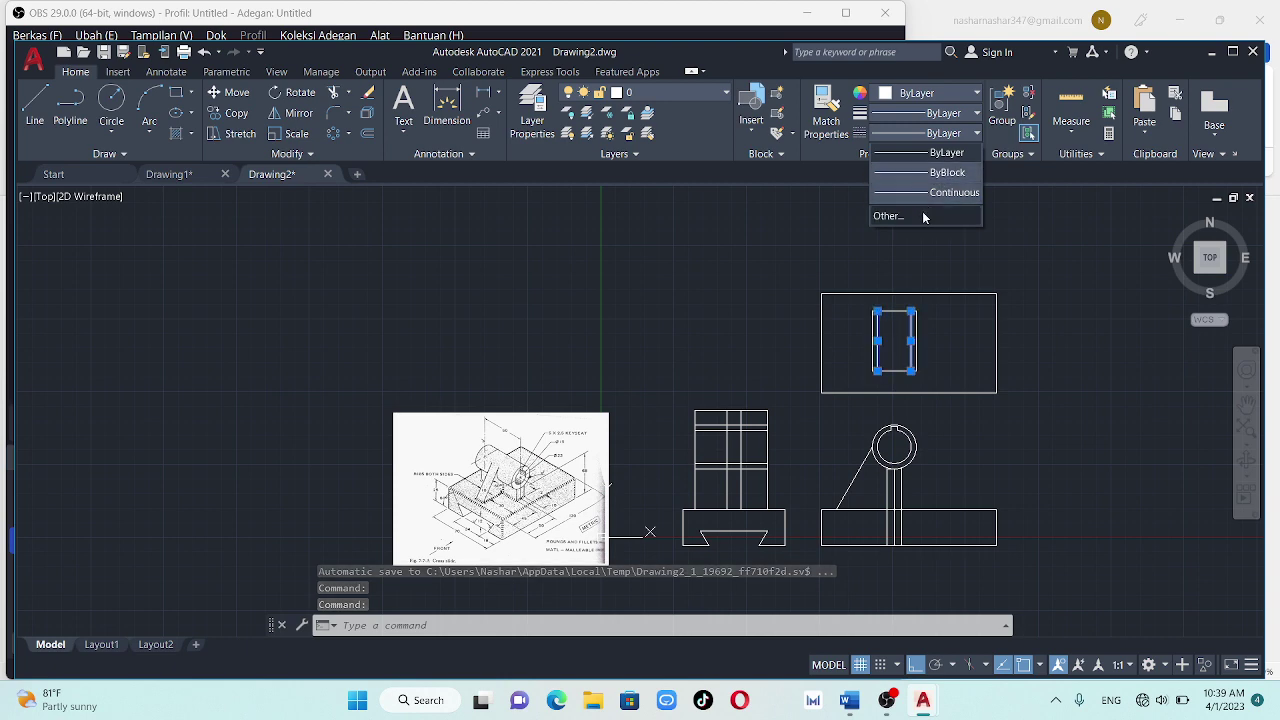
{"action": "left_click", "coordinate": [925, 215]}
{"action": "left_click", "coordinate": [777, 210]}
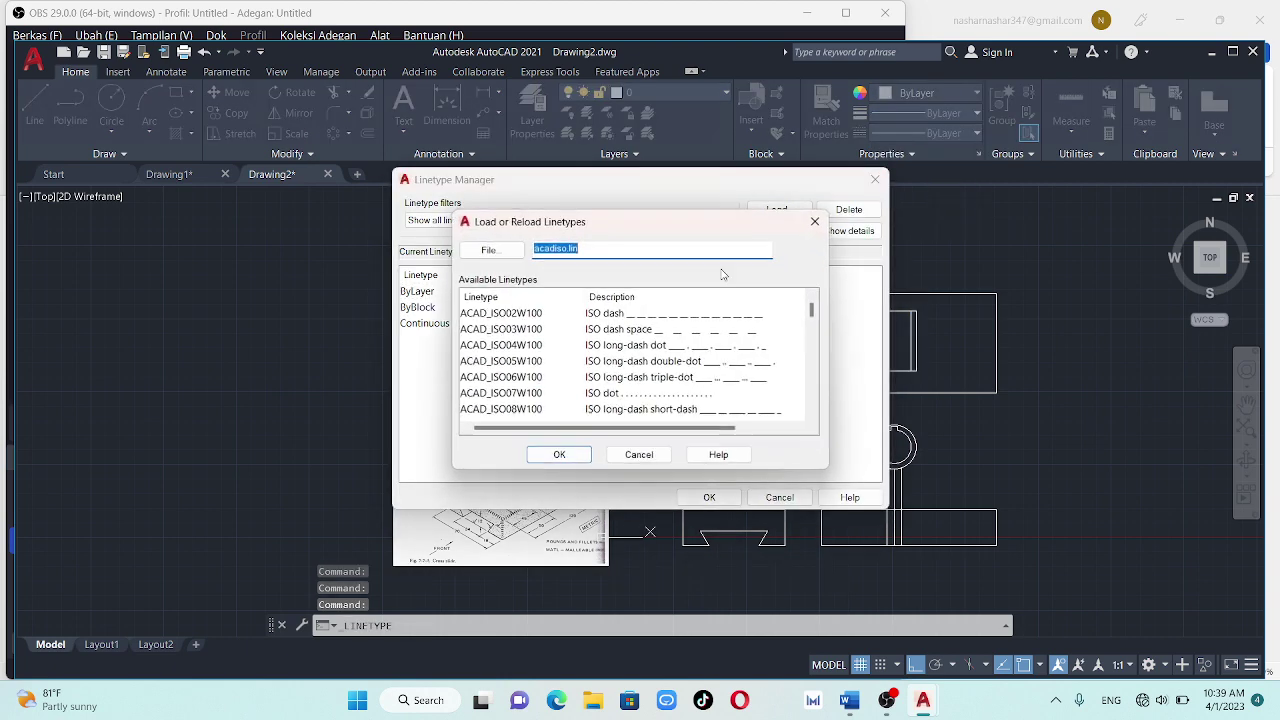
{"action": "left_click", "coordinate": [689, 325]}
{"action": "left_click", "coordinate": [669, 317]}
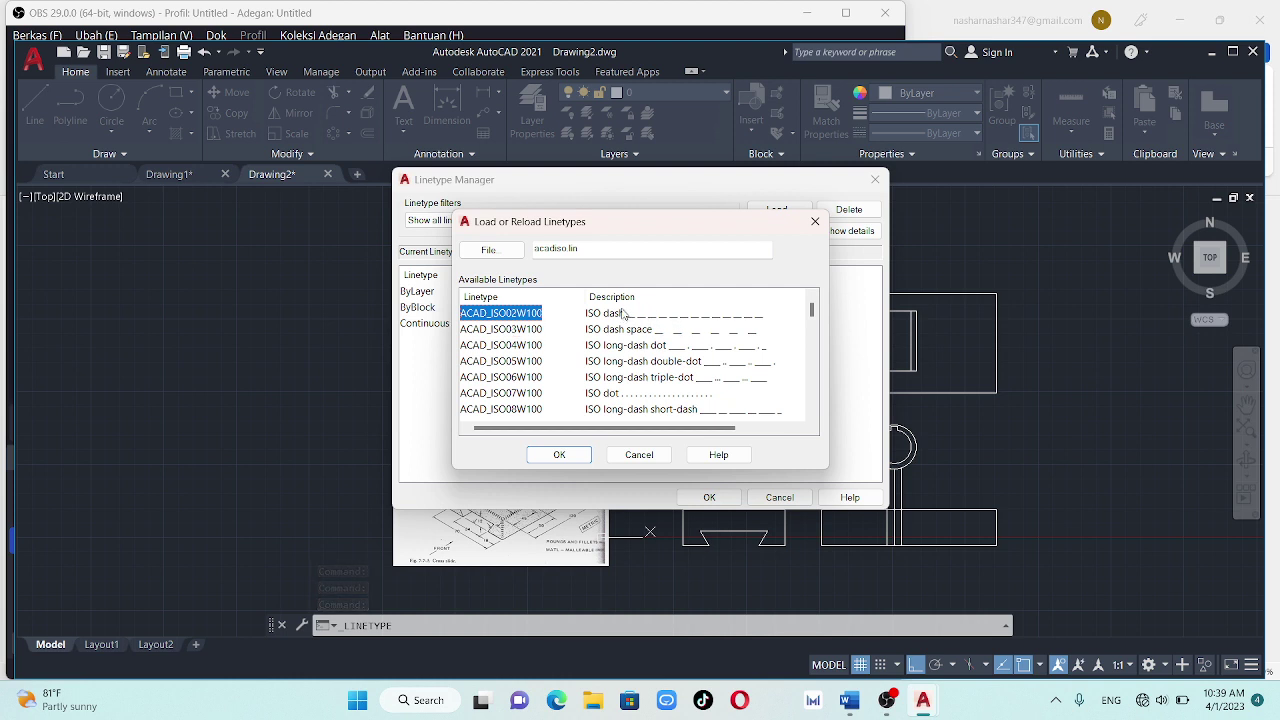
{"action": "left_click", "coordinate": [557, 455]}
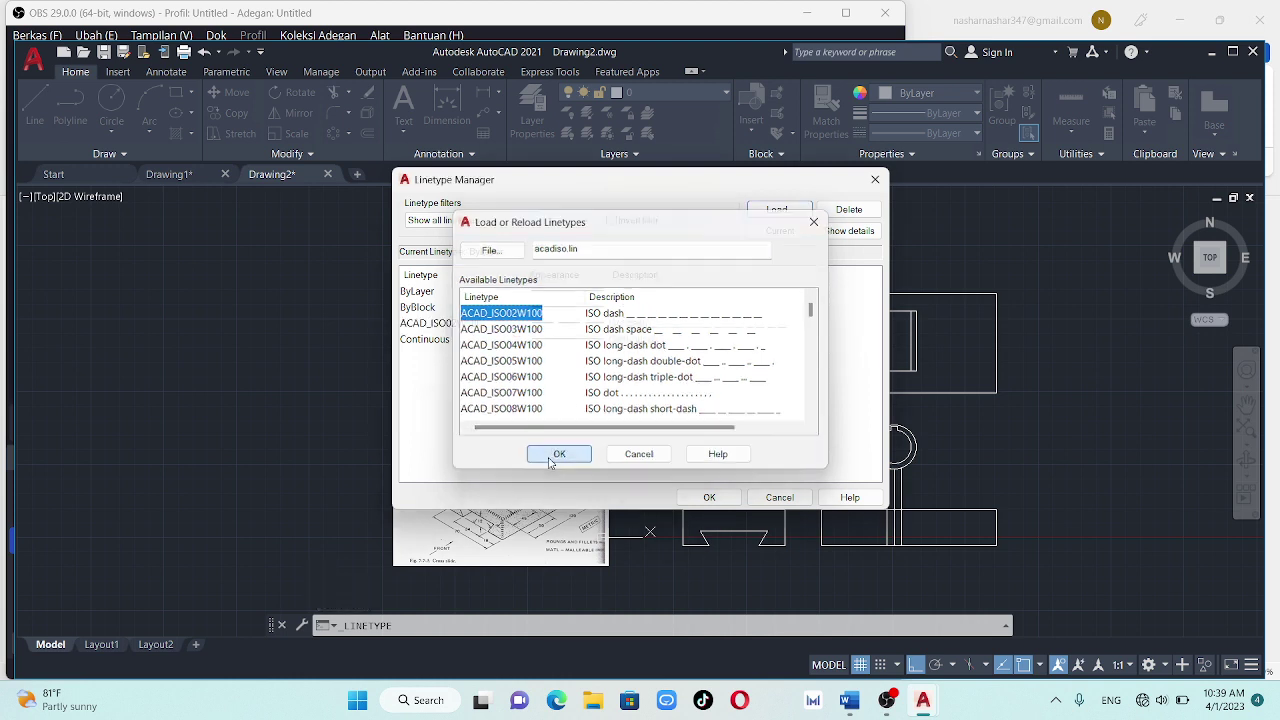
{"action": "left_click", "coordinate": [712, 498]}
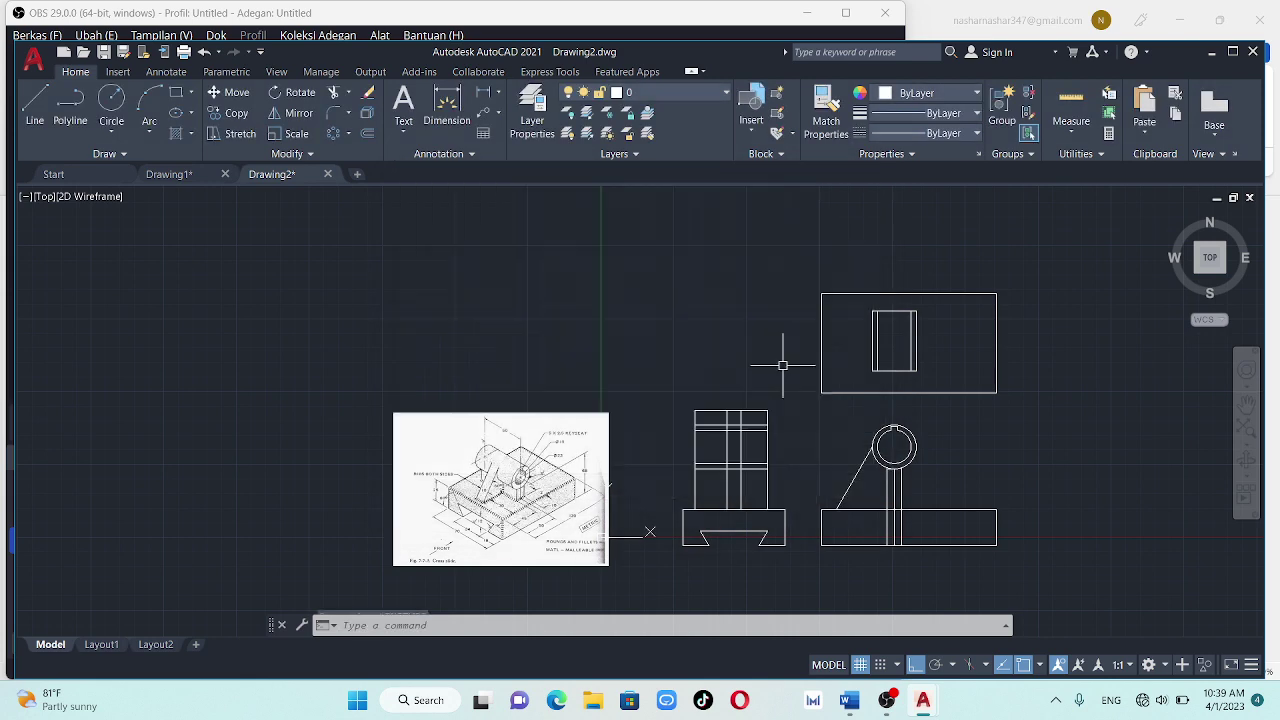
Set the linetype scale to 0.2 in the Properties panel
{"action": "left_click", "coordinate": [980, 155]}
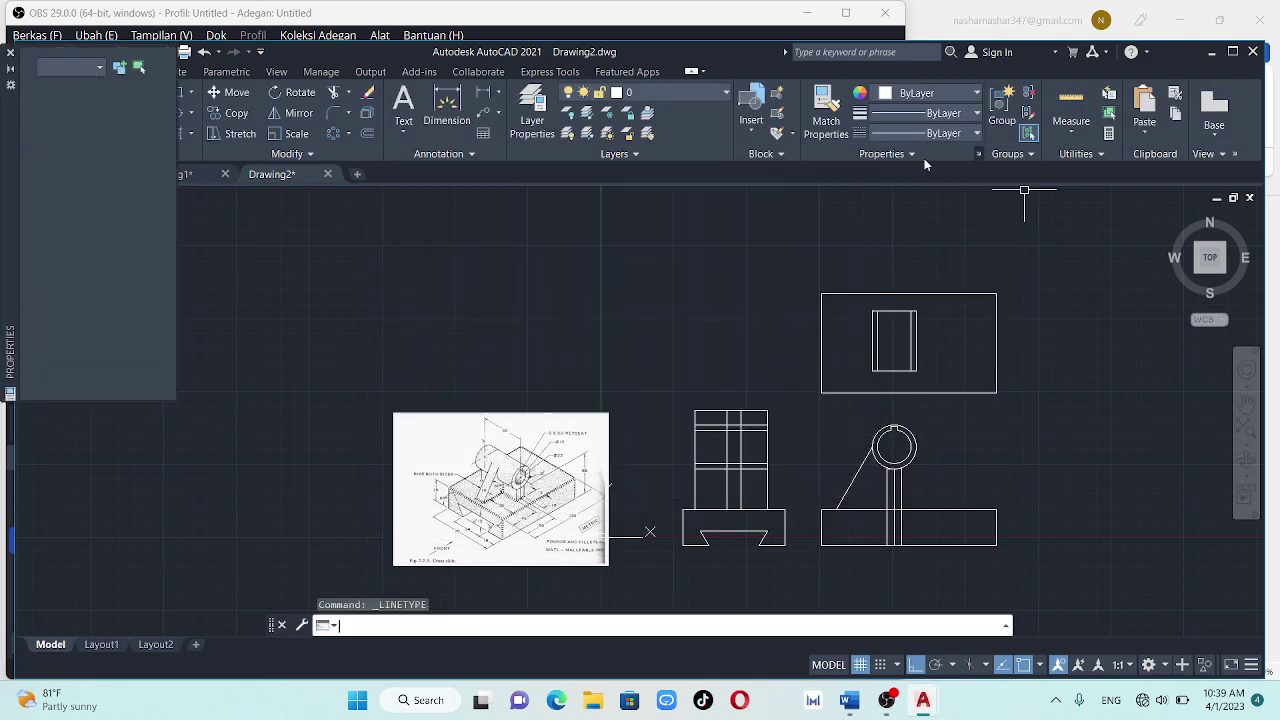
{"action": "left_click", "coordinate": [121, 157]}
{"action": "type", "text": "0.2"}
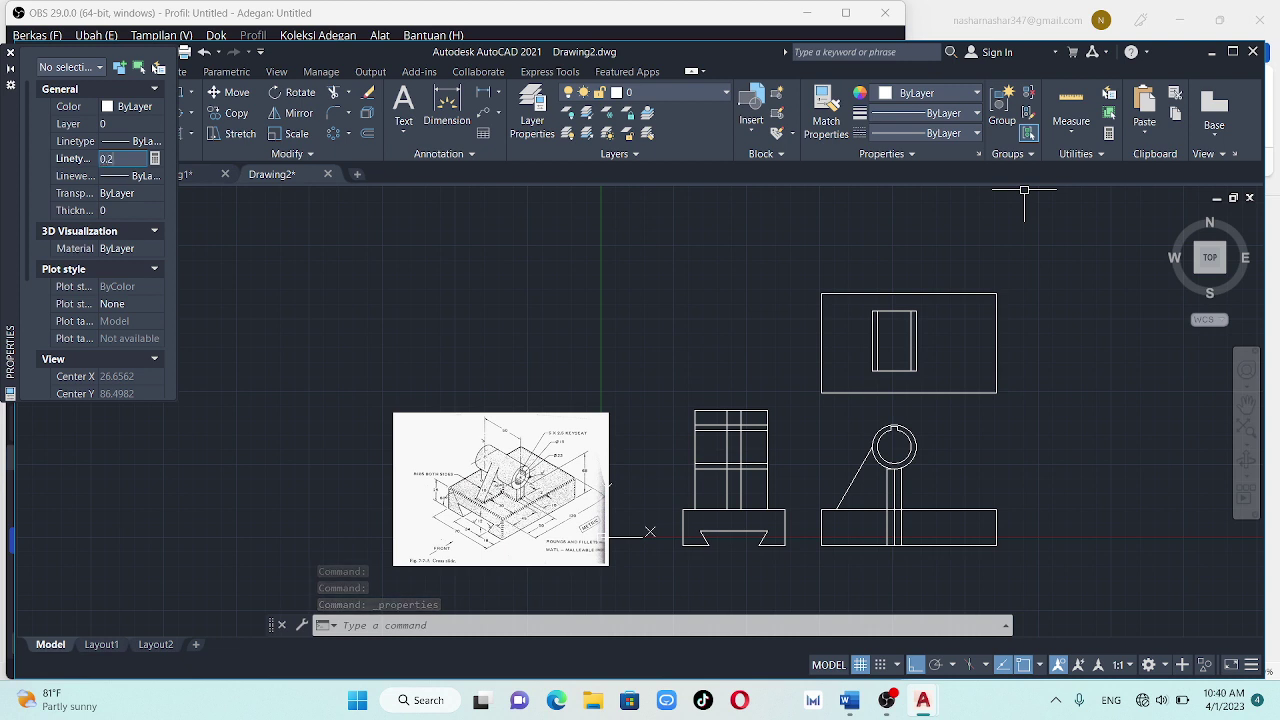
{"action": "key", "text": "Tab"}
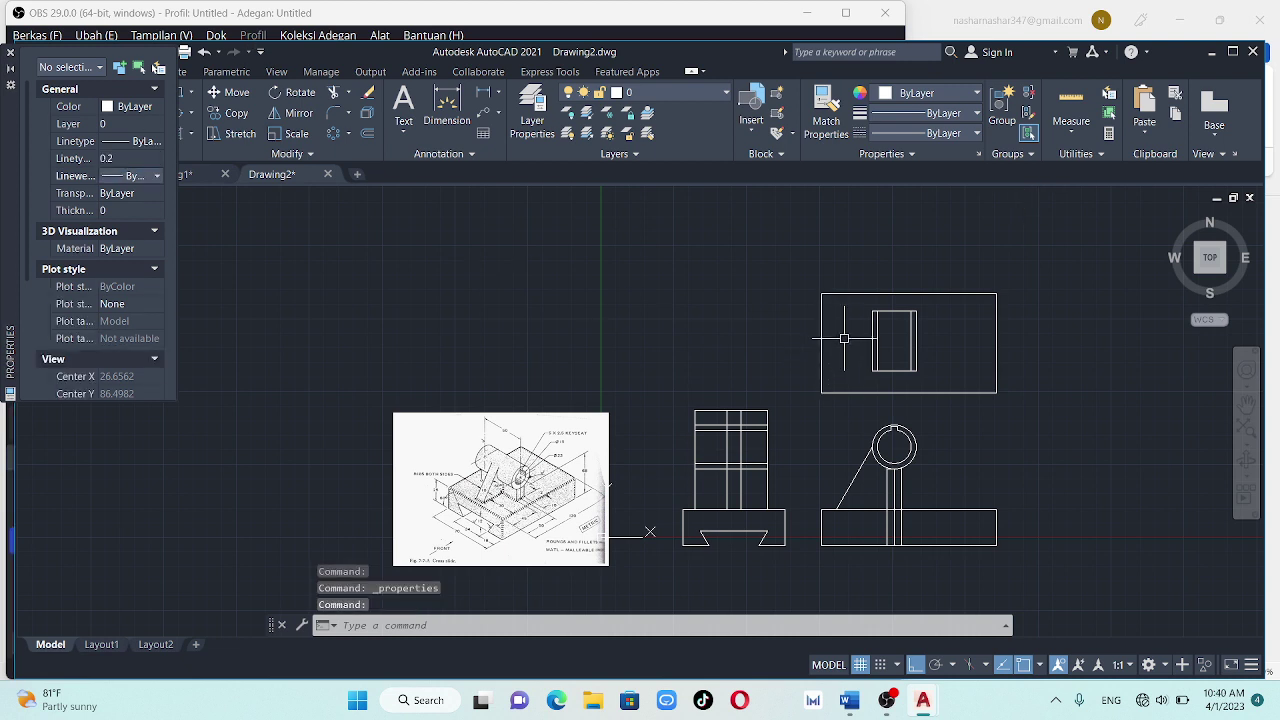
Give the slot's two vertical lines the ACAD_ISO02W100 dashed linetype
{"action": "left_click", "coordinate": [908, 327]}
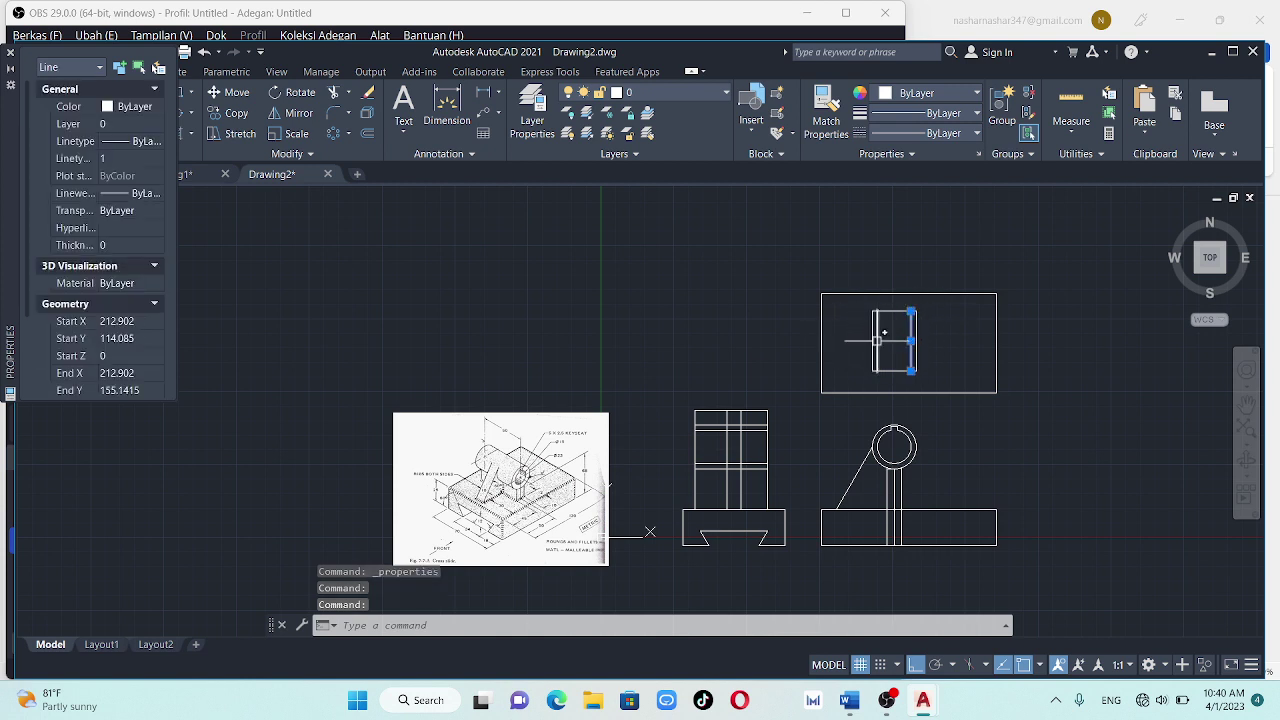
{"action": "left_click", "coordinate": [878, 335]}
{"action": "left_click", "coordinate": [978, 133]}
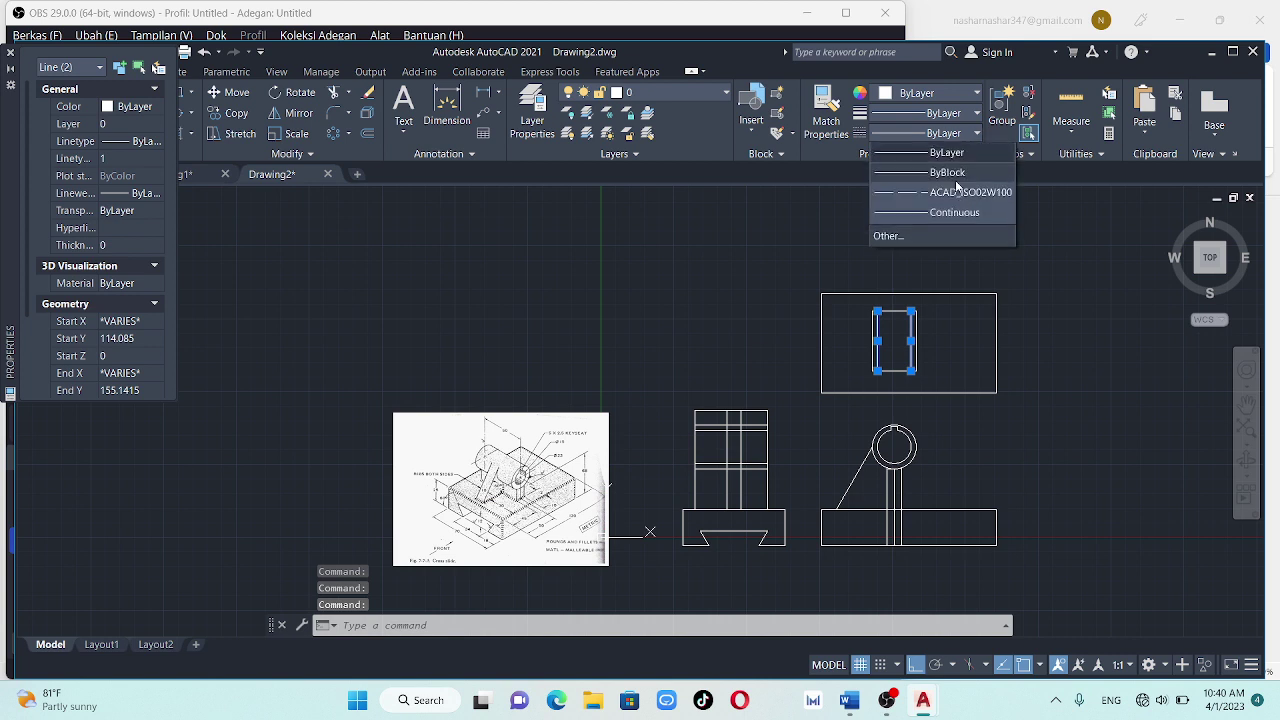
{"action": "left_click", "coordinate": [955, 192]}
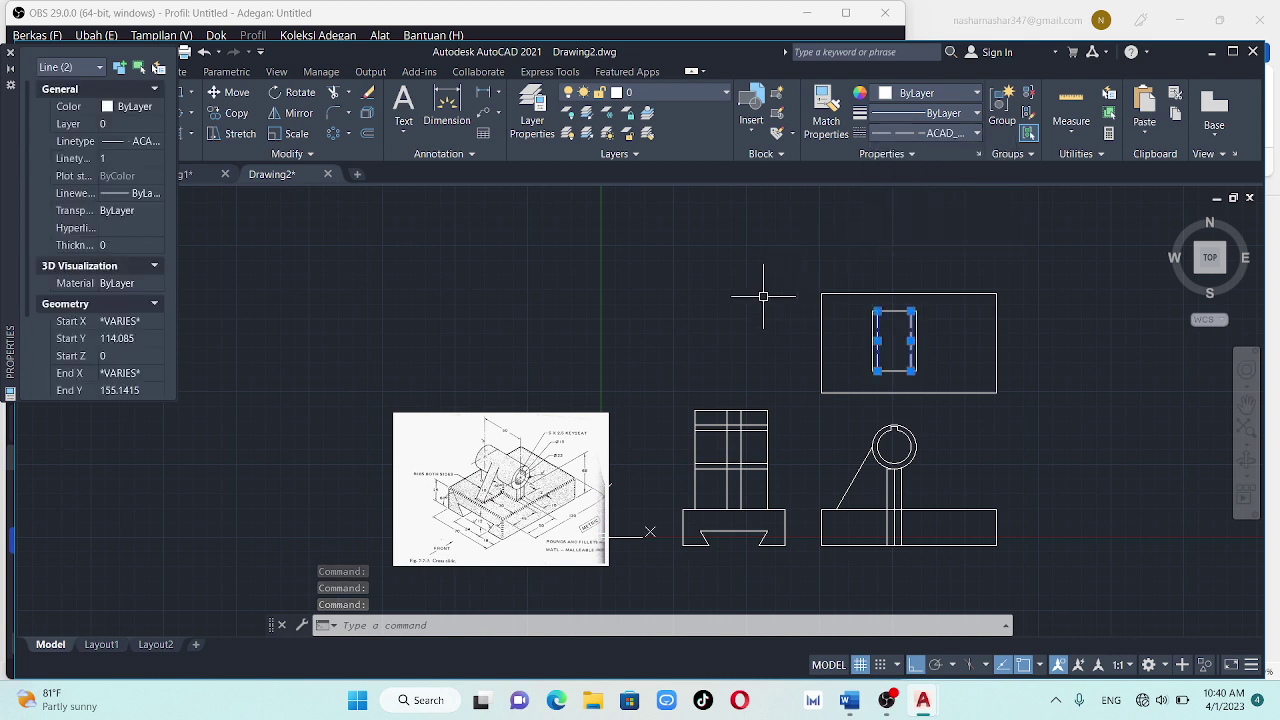
{"action": "key", "text": "Escape"}
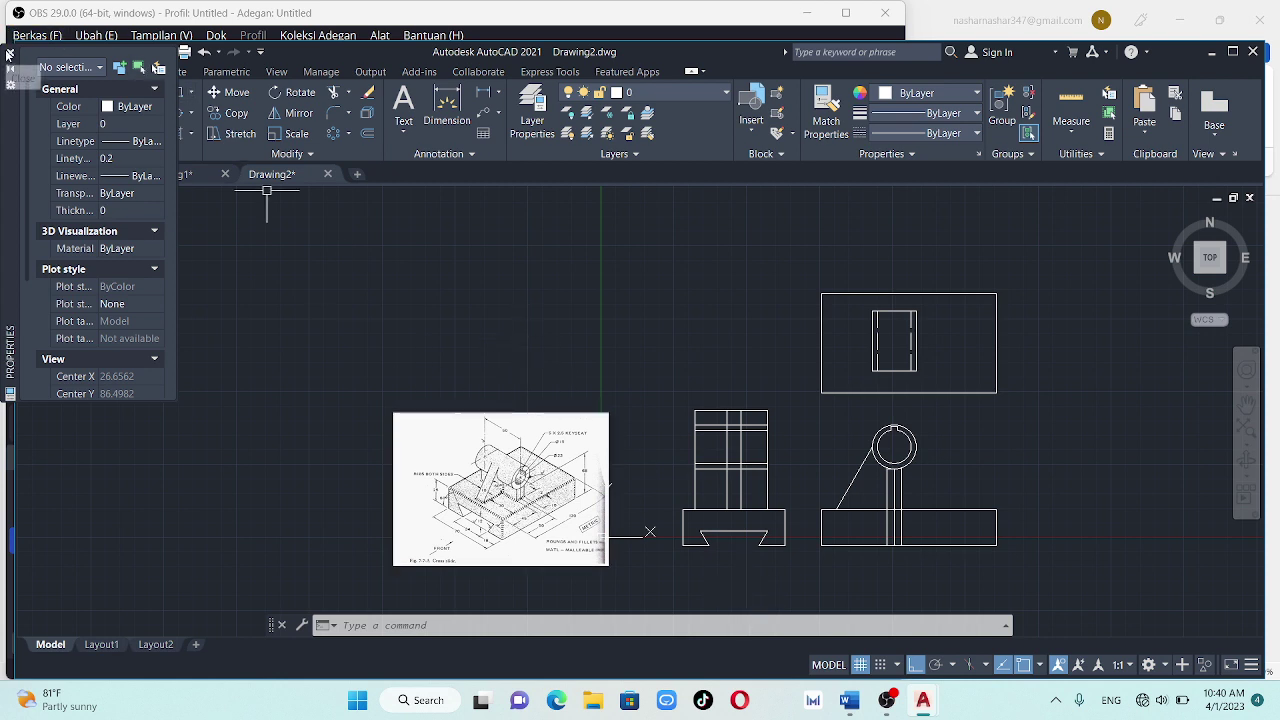
Draw a 30-unit vertical line downward from the inner rectangle's corner in the top view
{"action": "left_click", "coordinate": [44, 99]}
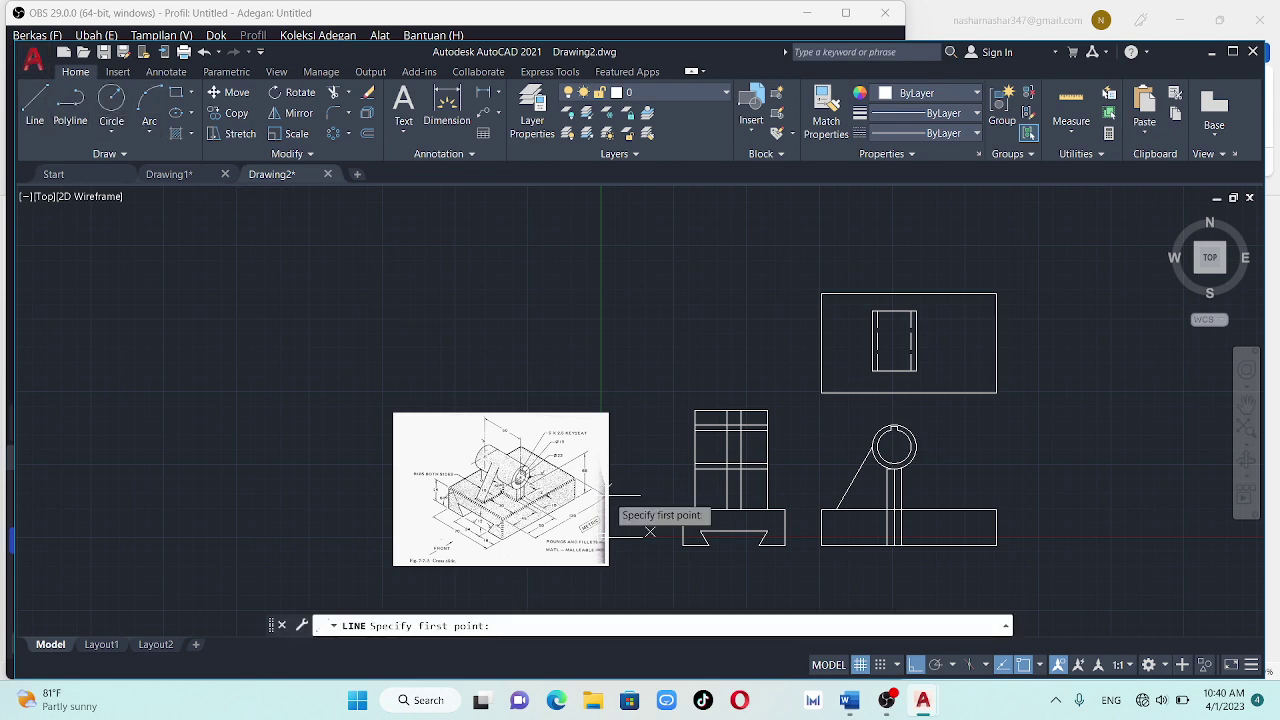
{"action": "scroll", "coordinate": [828, 572], "scroll_direction": "up", "scroll_amount": 2}
{"action": "middle_click_drag", "start_coordinate": [809, 328], "coordinate": [806, 420]}
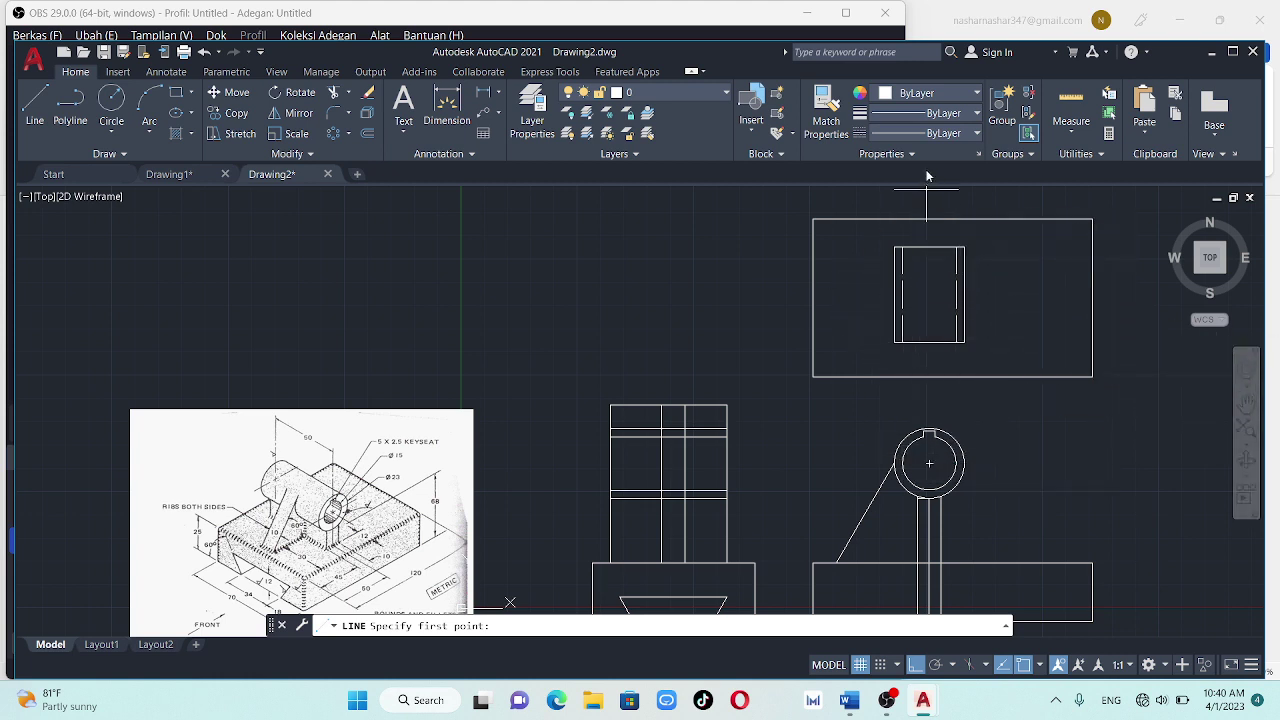
{"action": "left_click", "coordinate": [893, 246]}
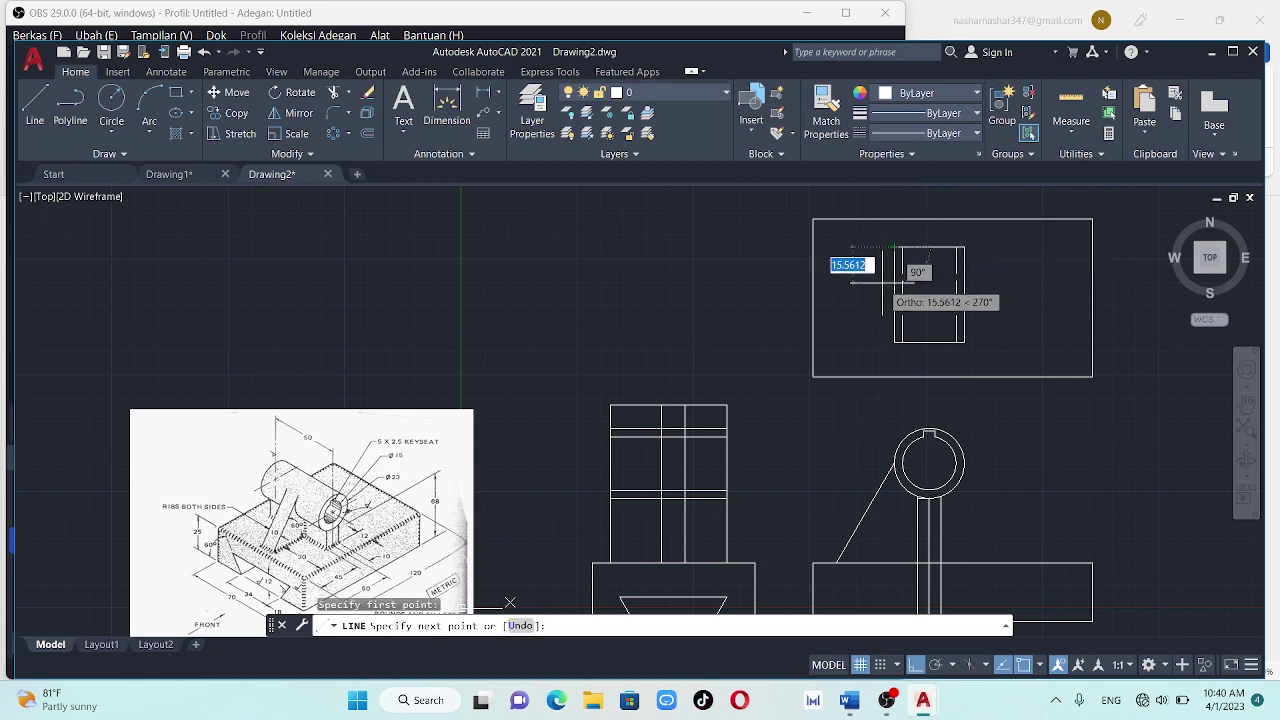
{"action": "type", "text": "30"}
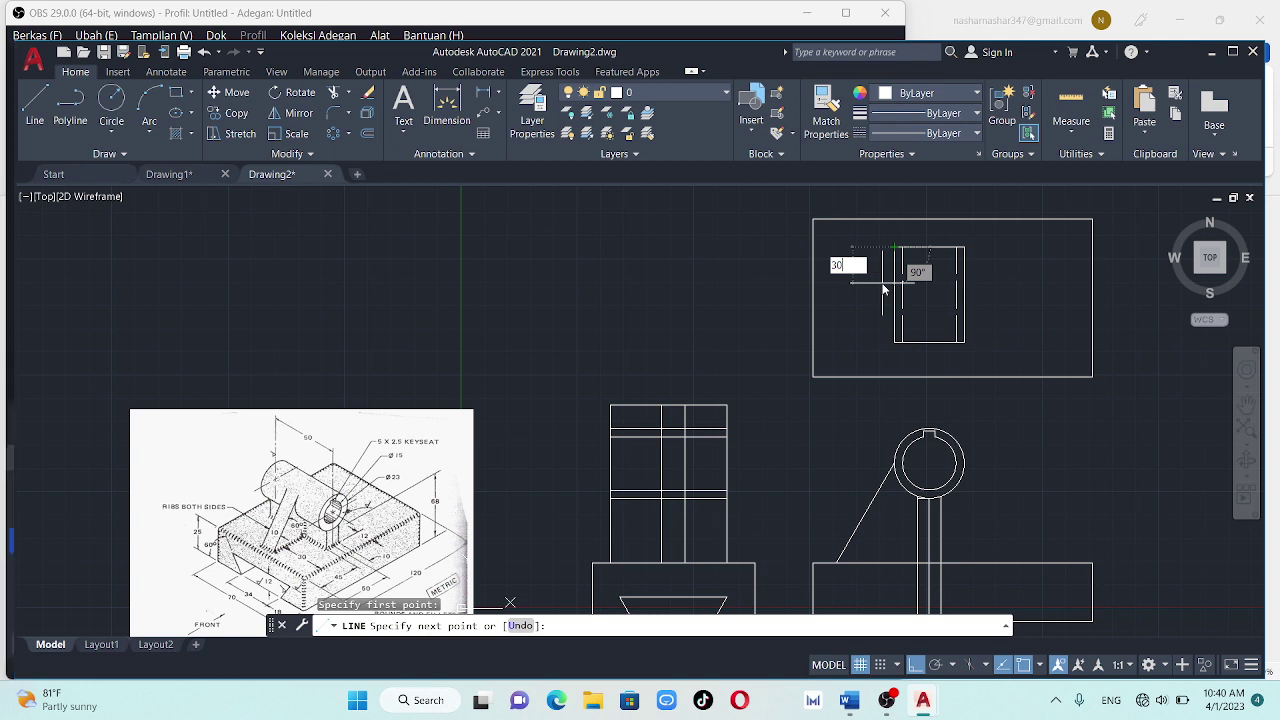
{"action": "key", "text": "Return"}
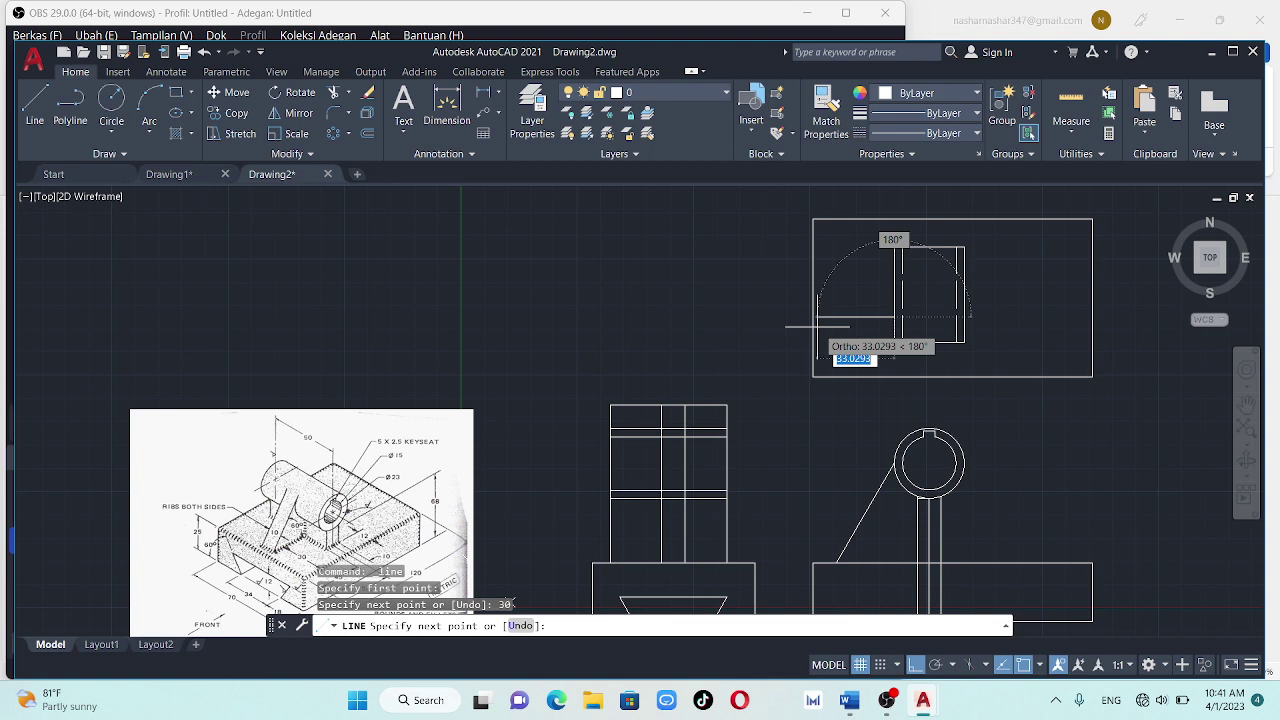
{"action": "key", "text": "Escape"}
Draw a 30-unit line beside the inner rectangle, continuing with a 10-unit horizontal segment leftward
{"action": "key", "text": "Return"}
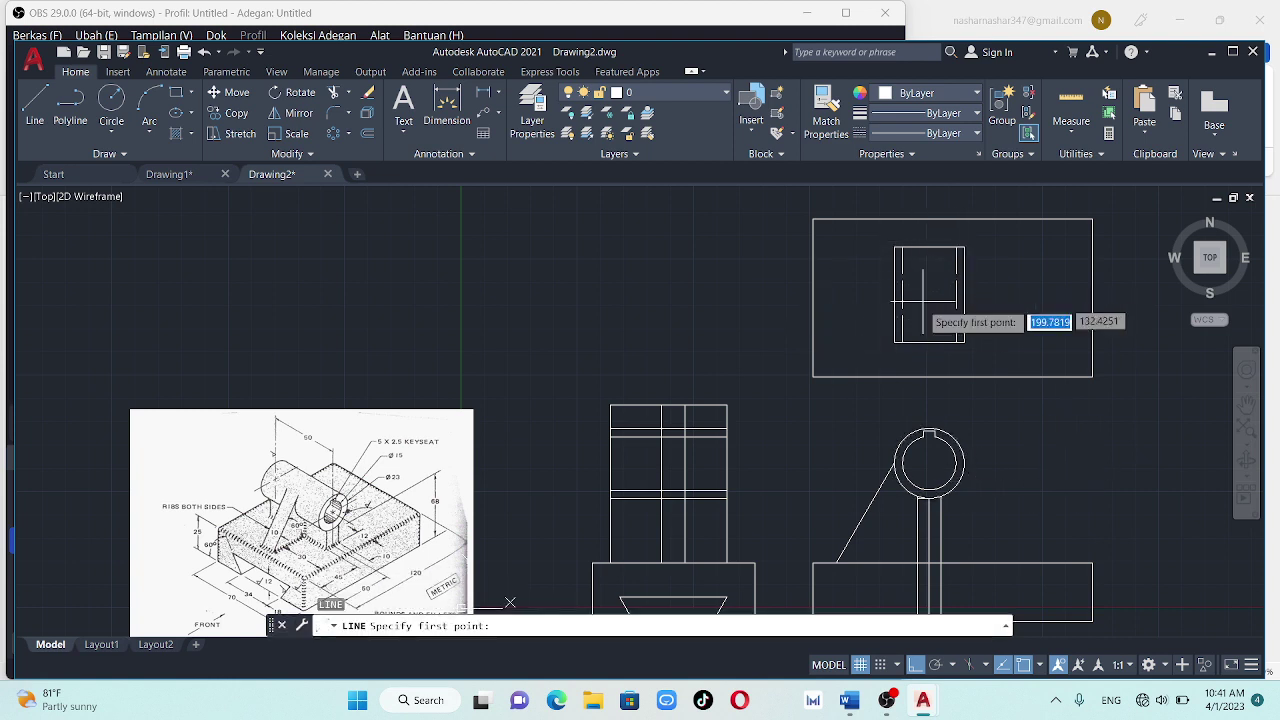
{"action": "left_click", "coordinate": [894, 334]}
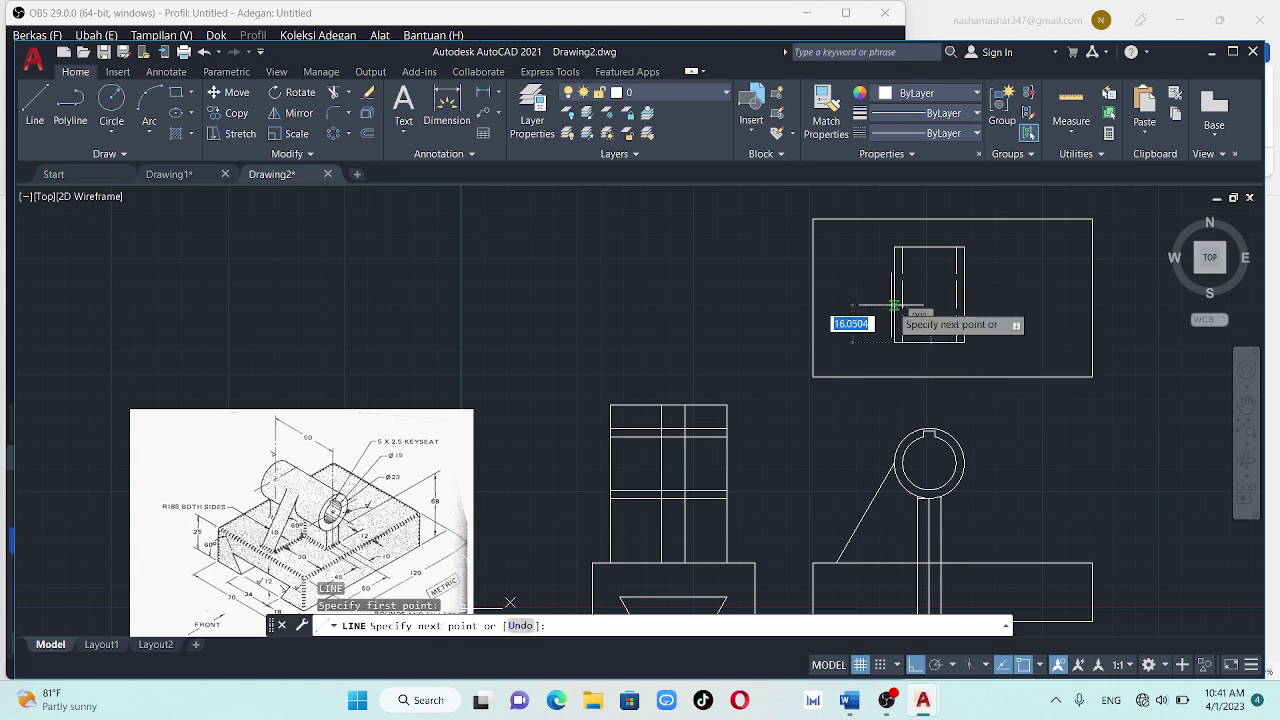
{"action": "type", "text": "30"}
{"action": "key", "text": "Return"}
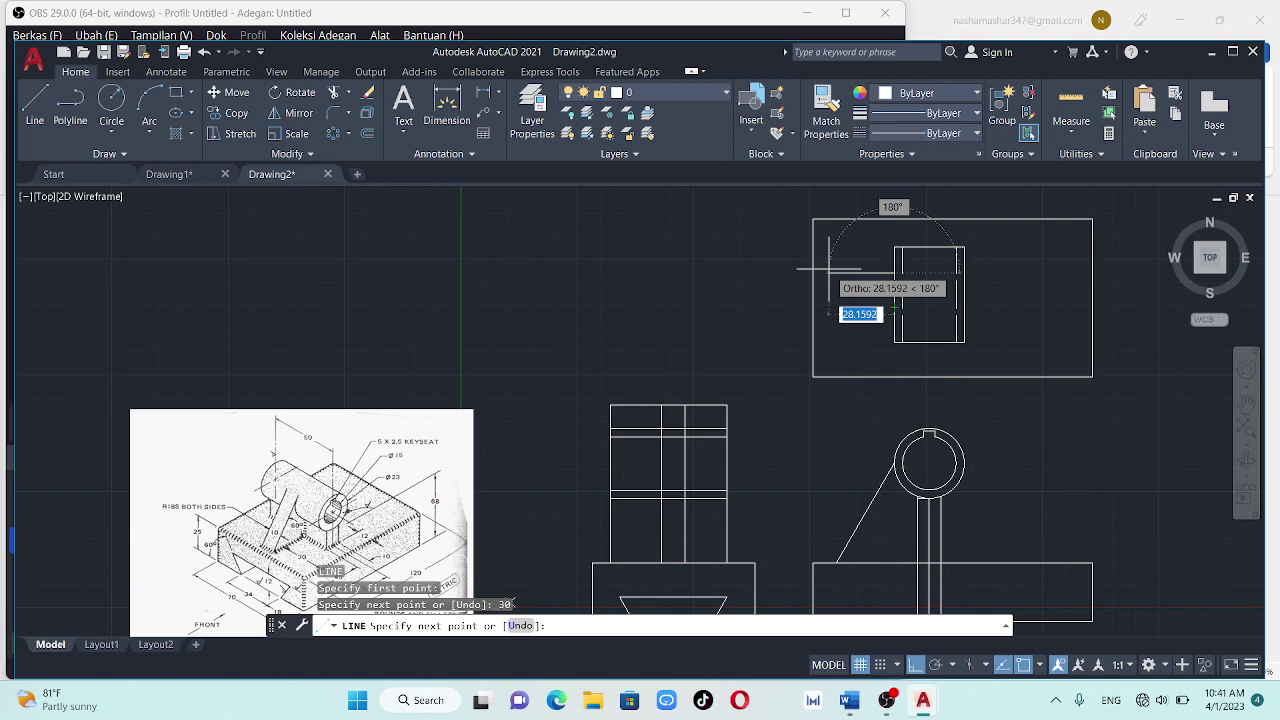
{"action": "scroll", "coordinate": [829, 269], "scroll_direction": "down", "scroll_amount": 2}
{"action": "scroll", "coordinate": [829, 270], "scroll_direction": "up", "scroll_amount": 2}
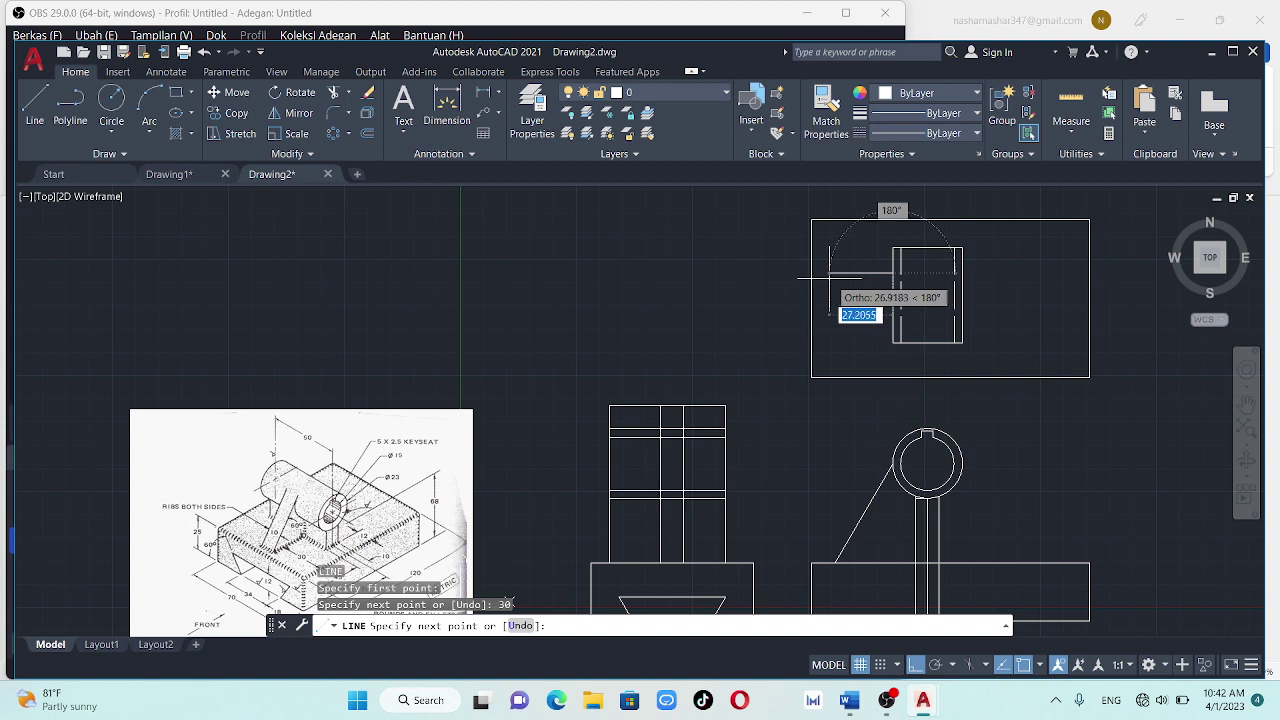
{"action": "type", "text": "10"}
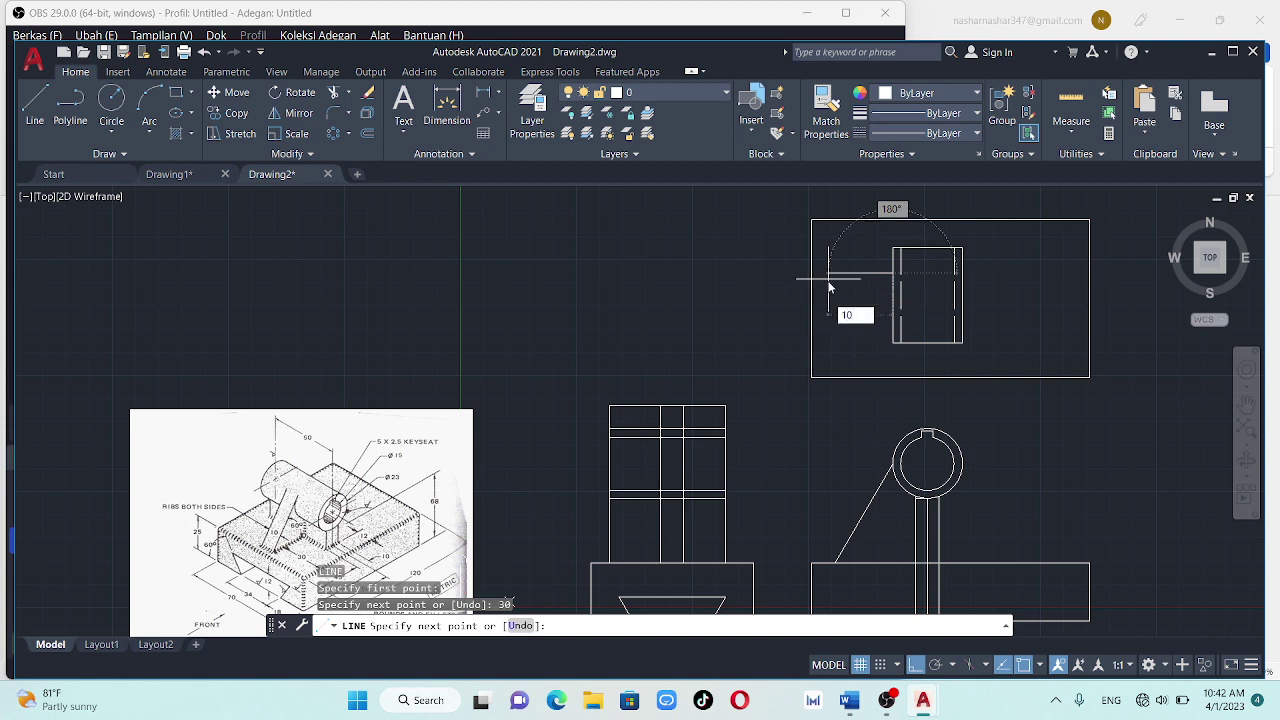
{"action": "key", "text": "Return"}
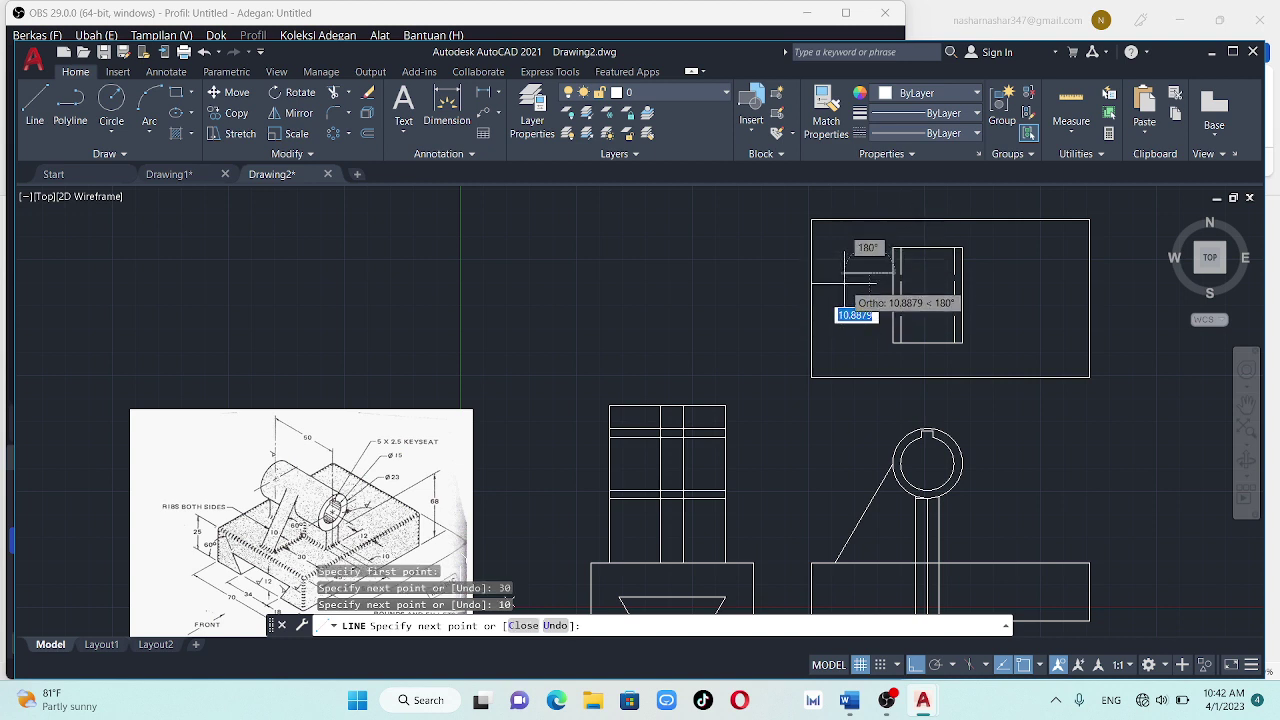
{"action": "key", "text": "Escape"}
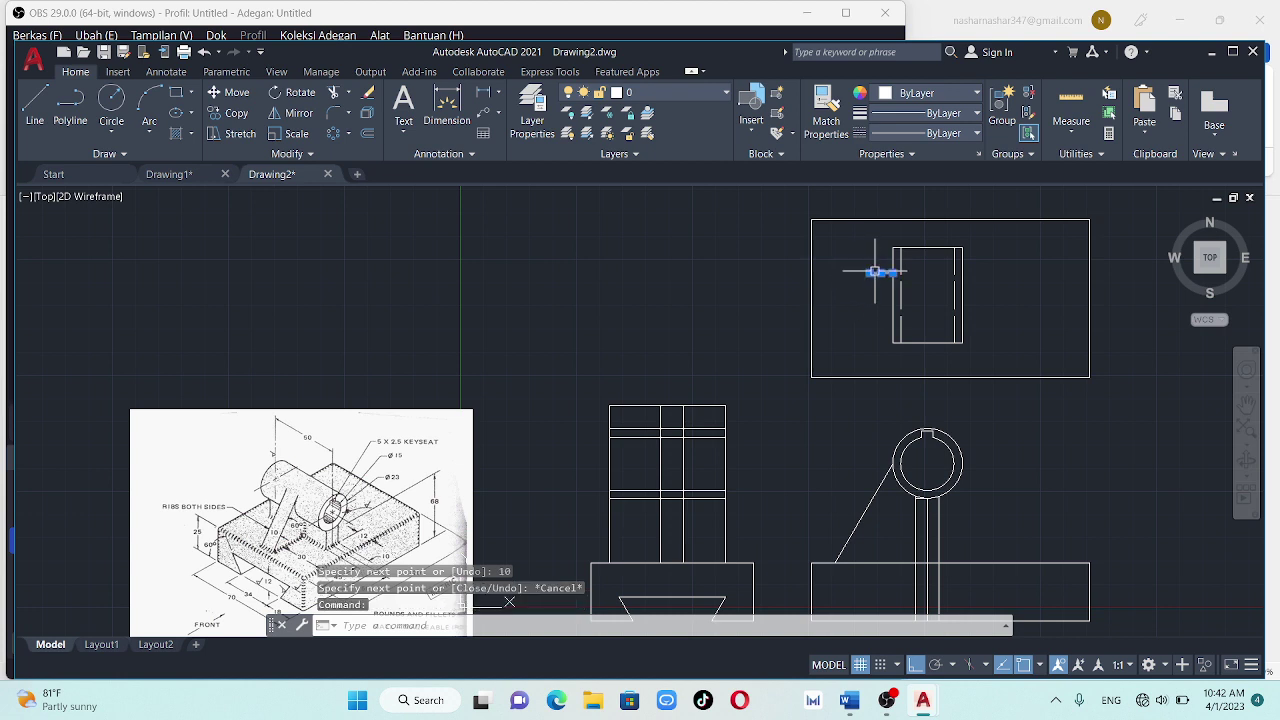
Grip-stretch the short line's end 35 units, then erase that line
{"action": "left_click", "coordinate": [872, 271]}
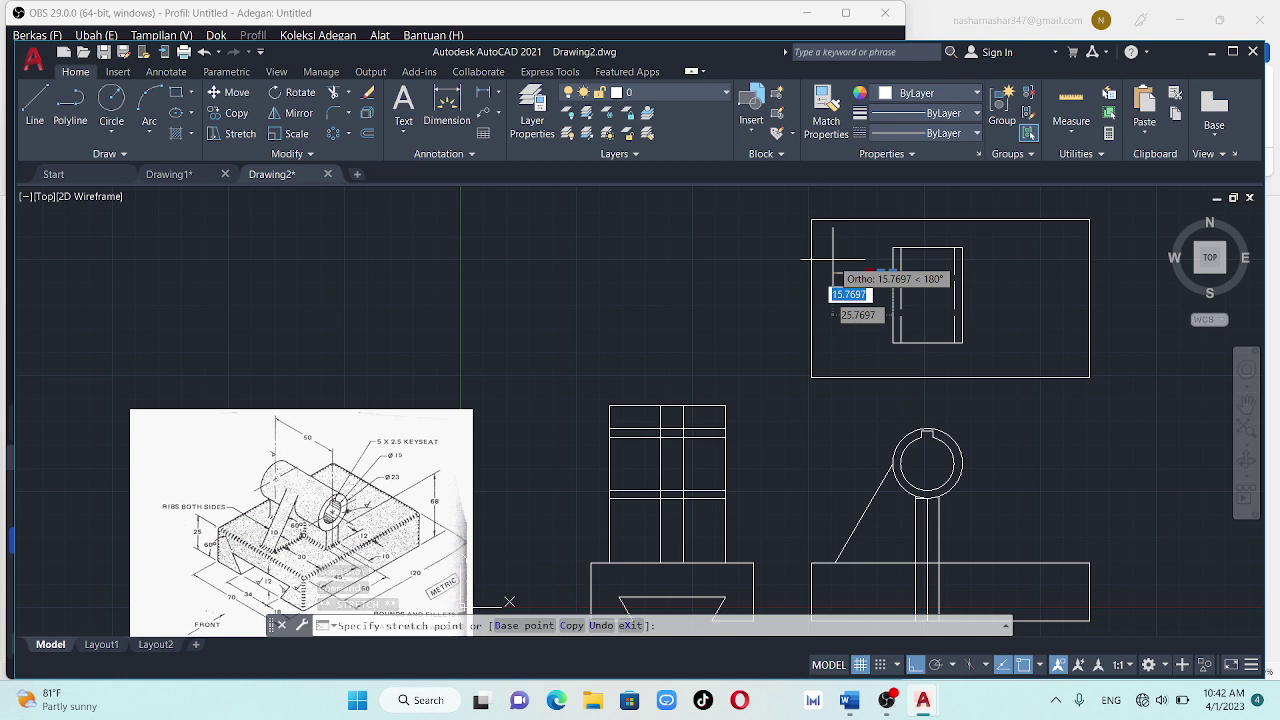
{"action": "type", "text": "3"}
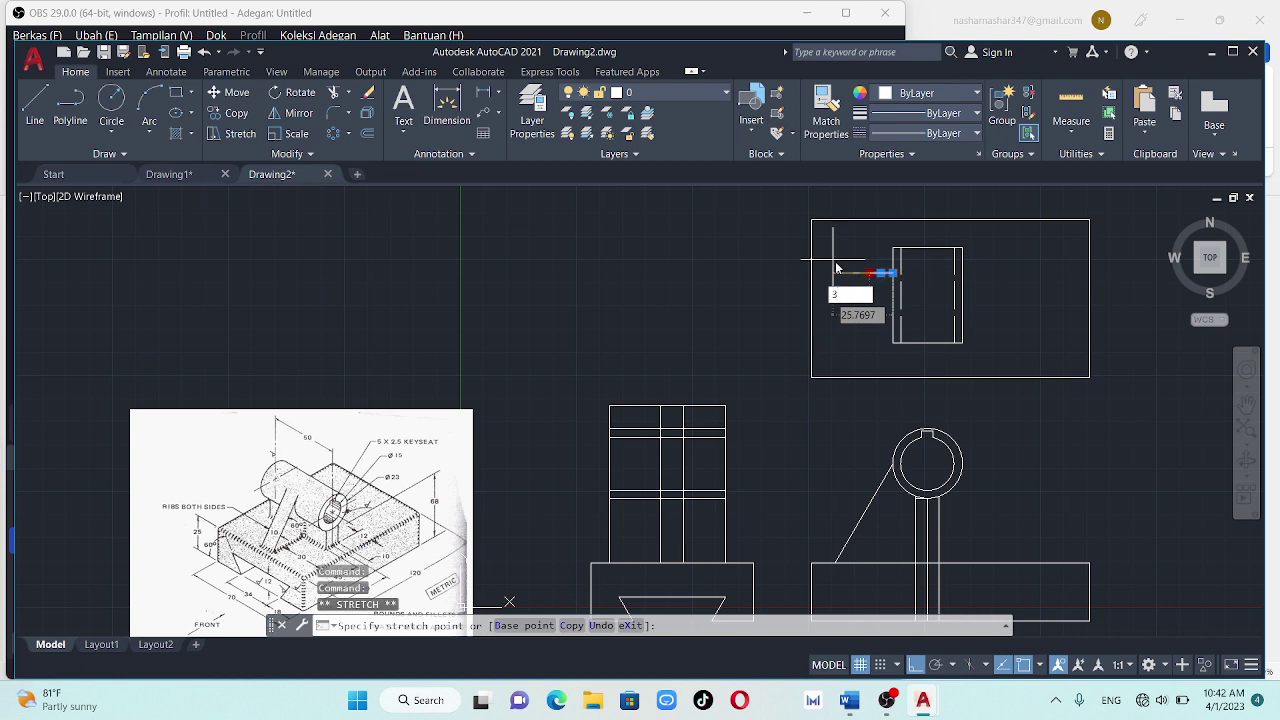
{"action": "type", "text": "5"}
{"action": "key", "text": "Return"}
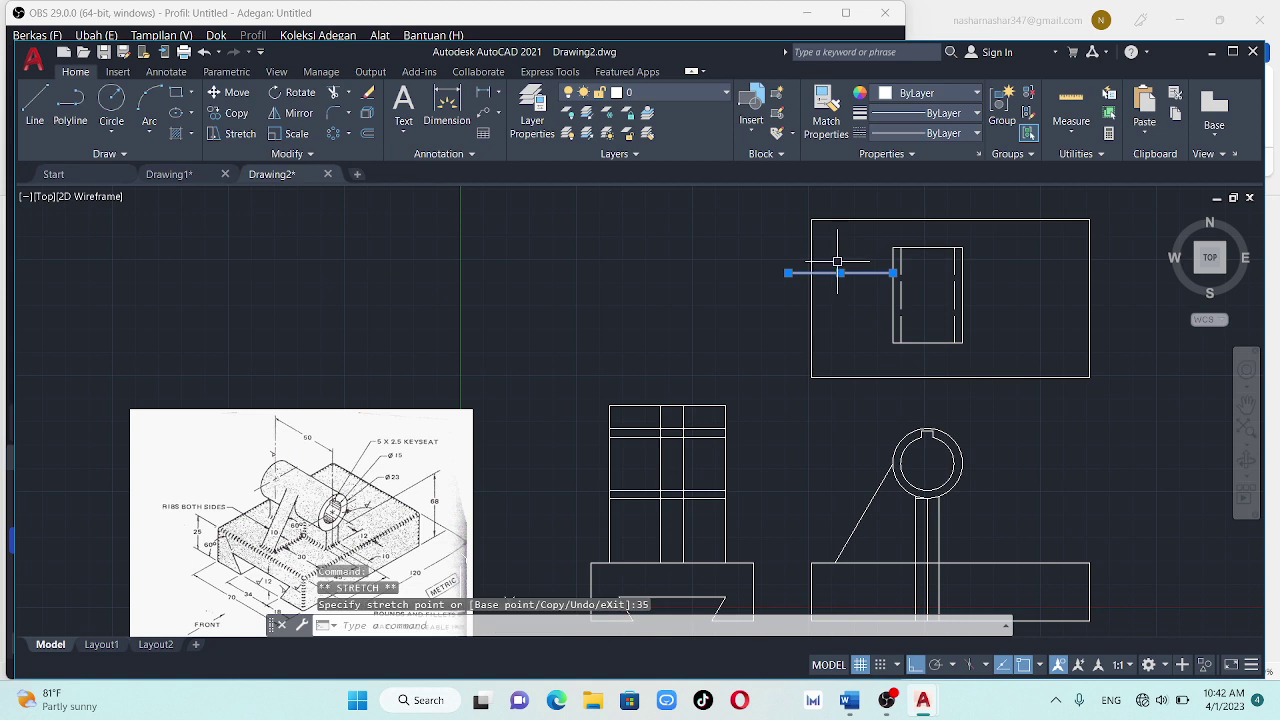
{"action": "key", "text": "Delete"}
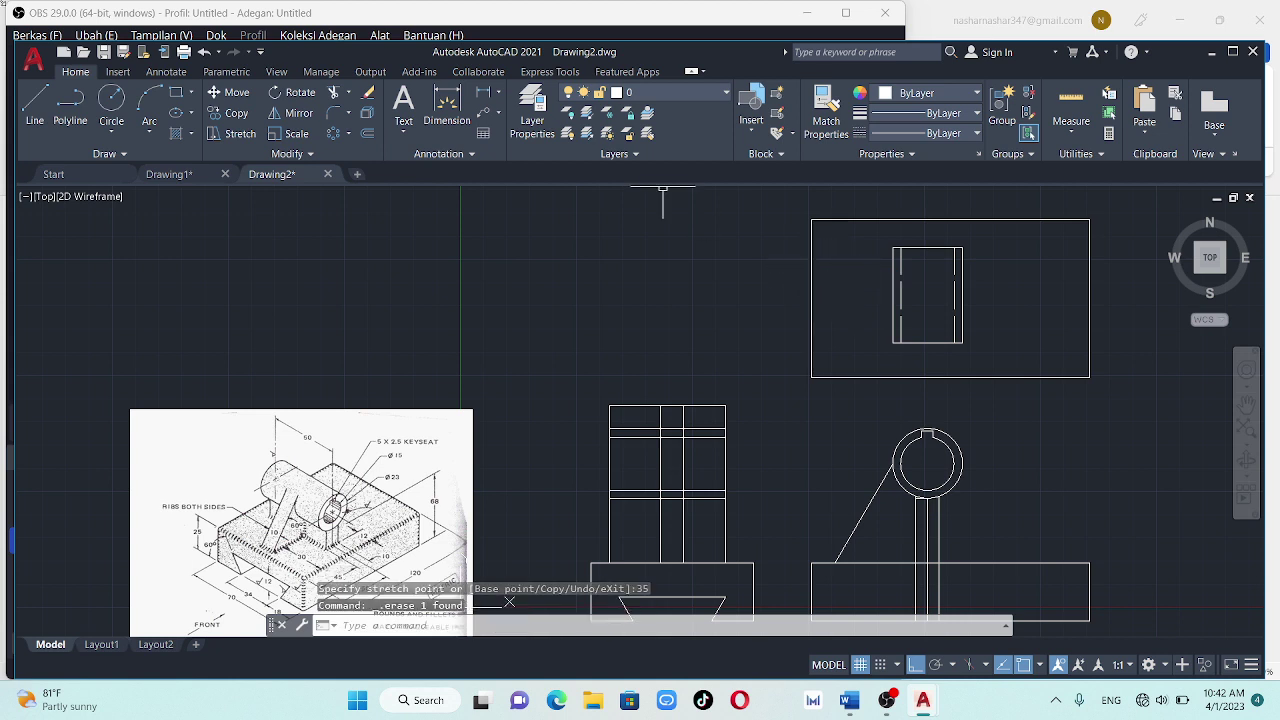
Draw a 30-unit line from the inner rectangle's corner, followed by a 25-unit segment
{"action": "left_click", "coordinate": [34, 100]}
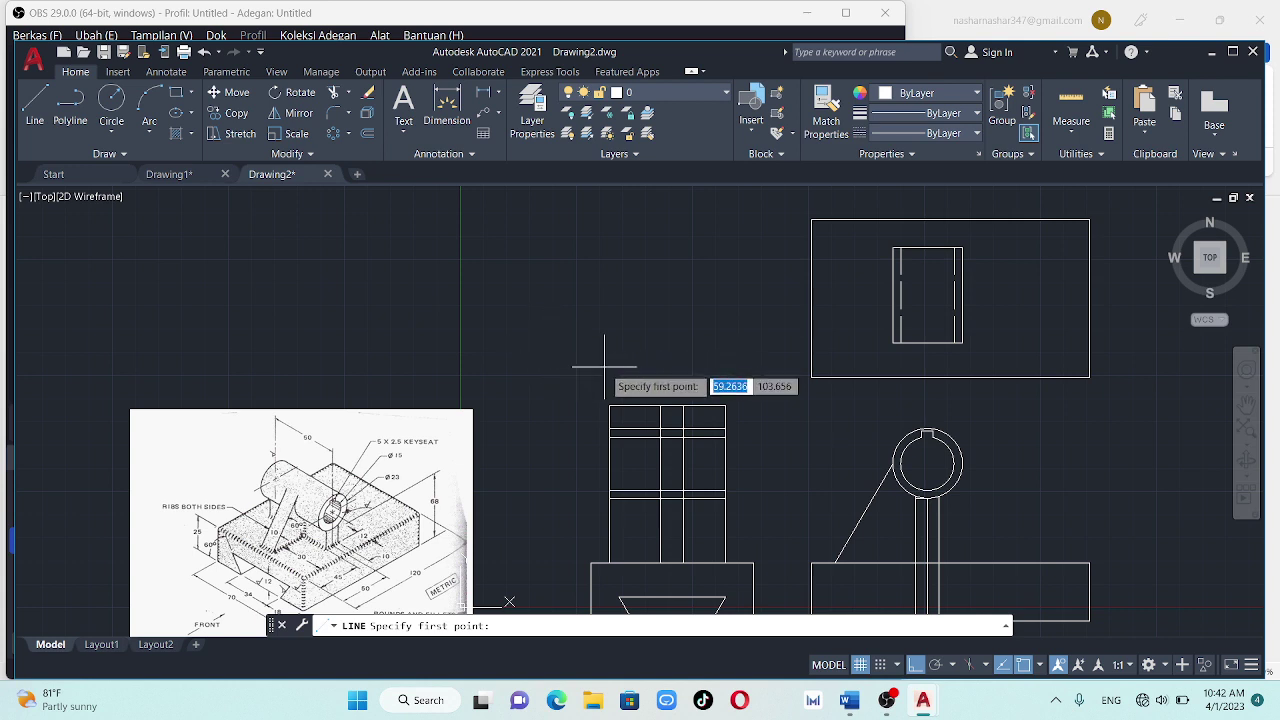
{"action": "left_click", "coordinate": [895, 248]}
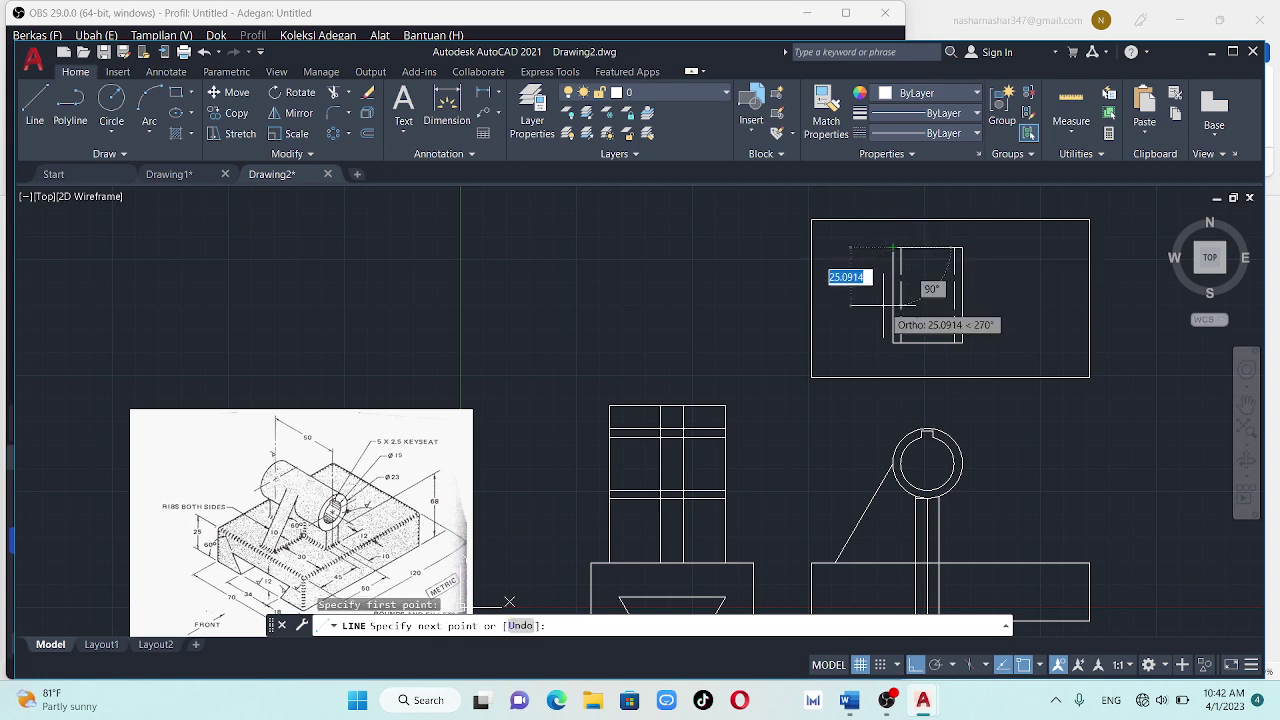
{"action": "type", "text": "30"}
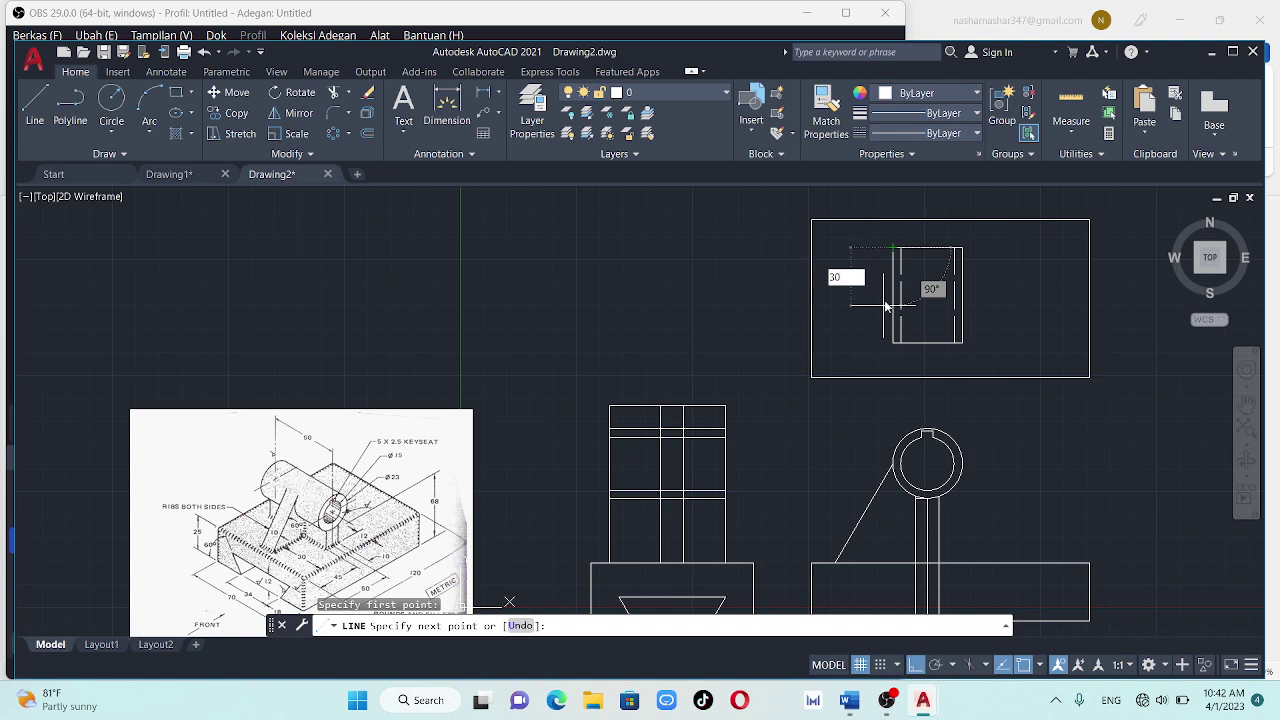
{"action": "key", "text": "Return"}
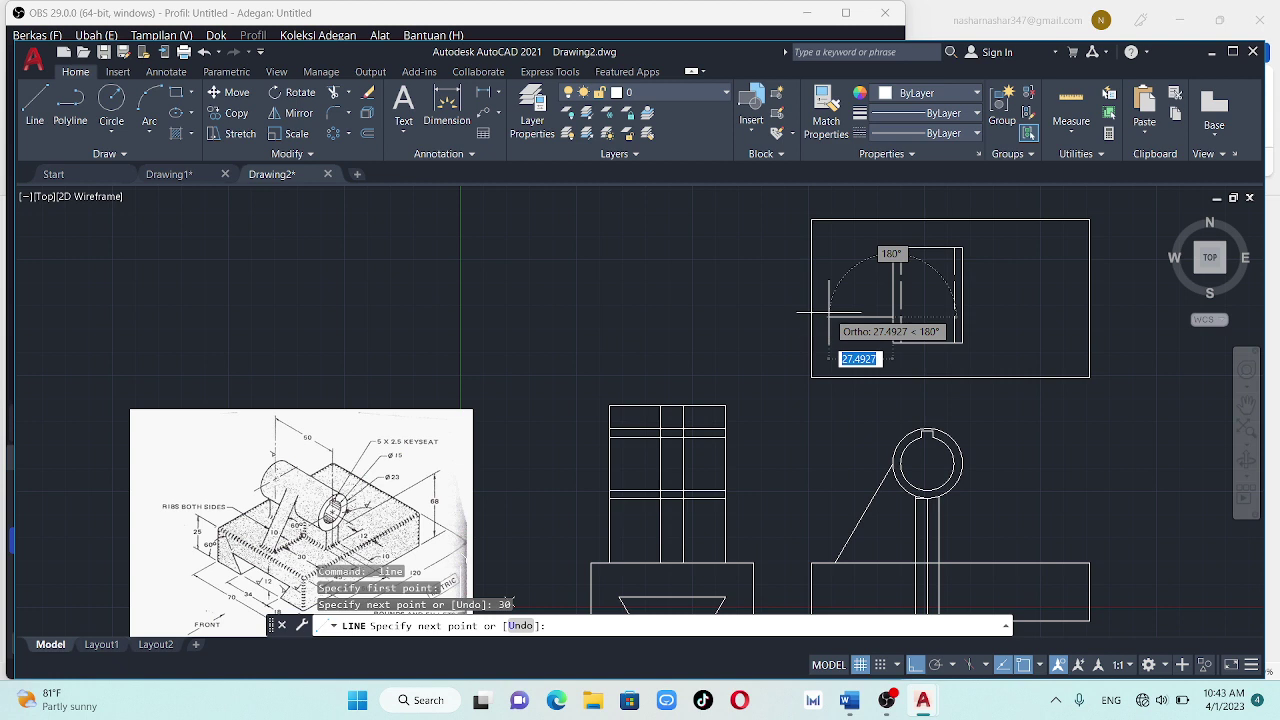
{"action": "type", "text": "25"}
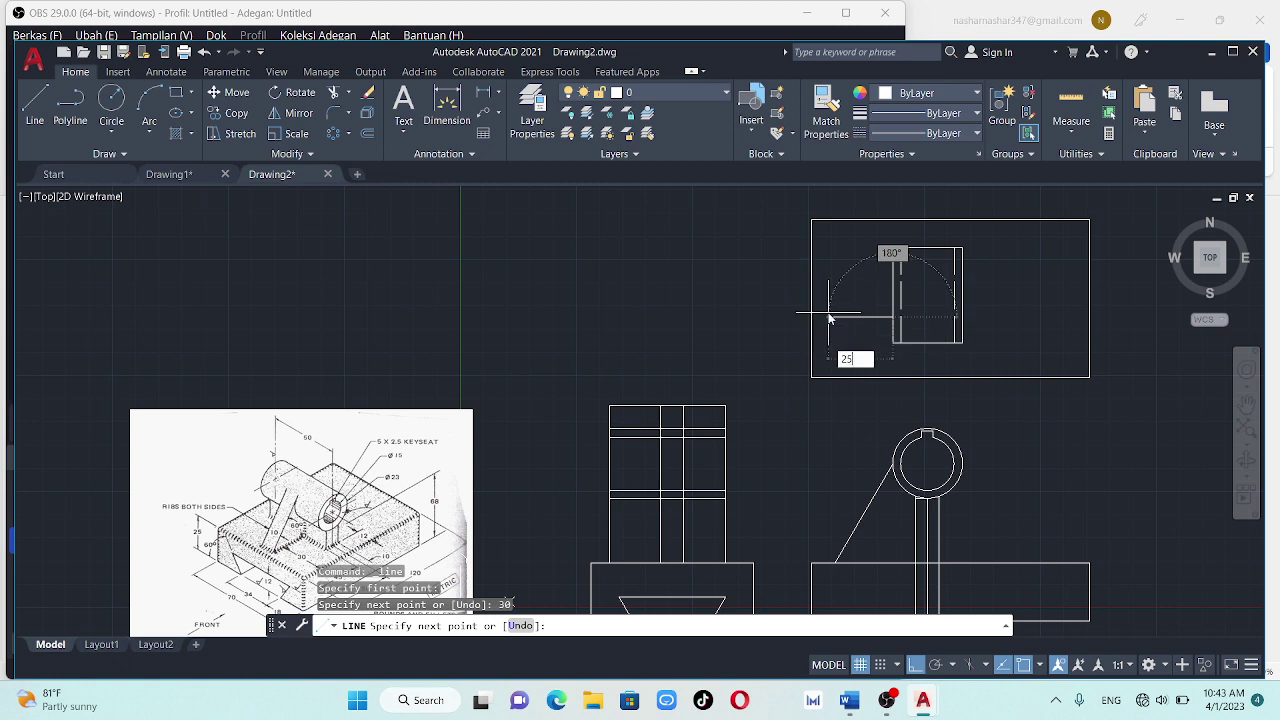
{"action": "key", "text": "Return"}
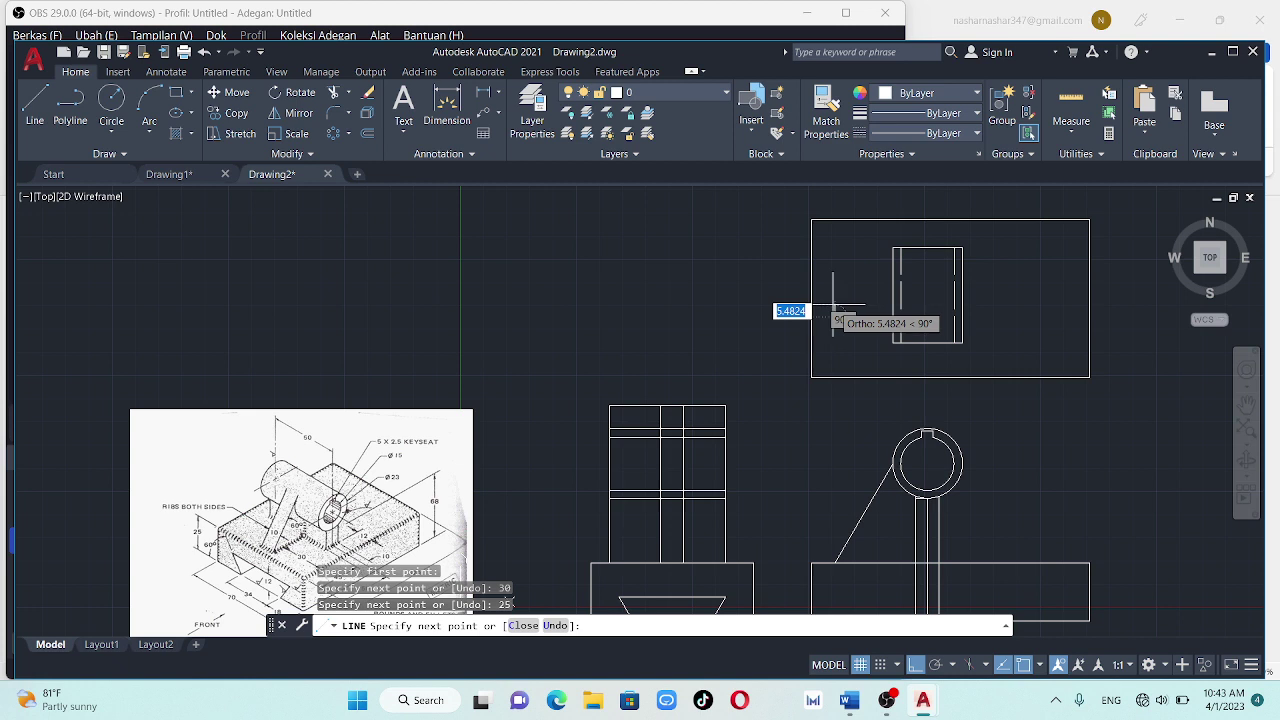
Add 5, 25, 5 and 25-unit segments to complete the narrow projection outline
{"action": "type", "text": "5"}
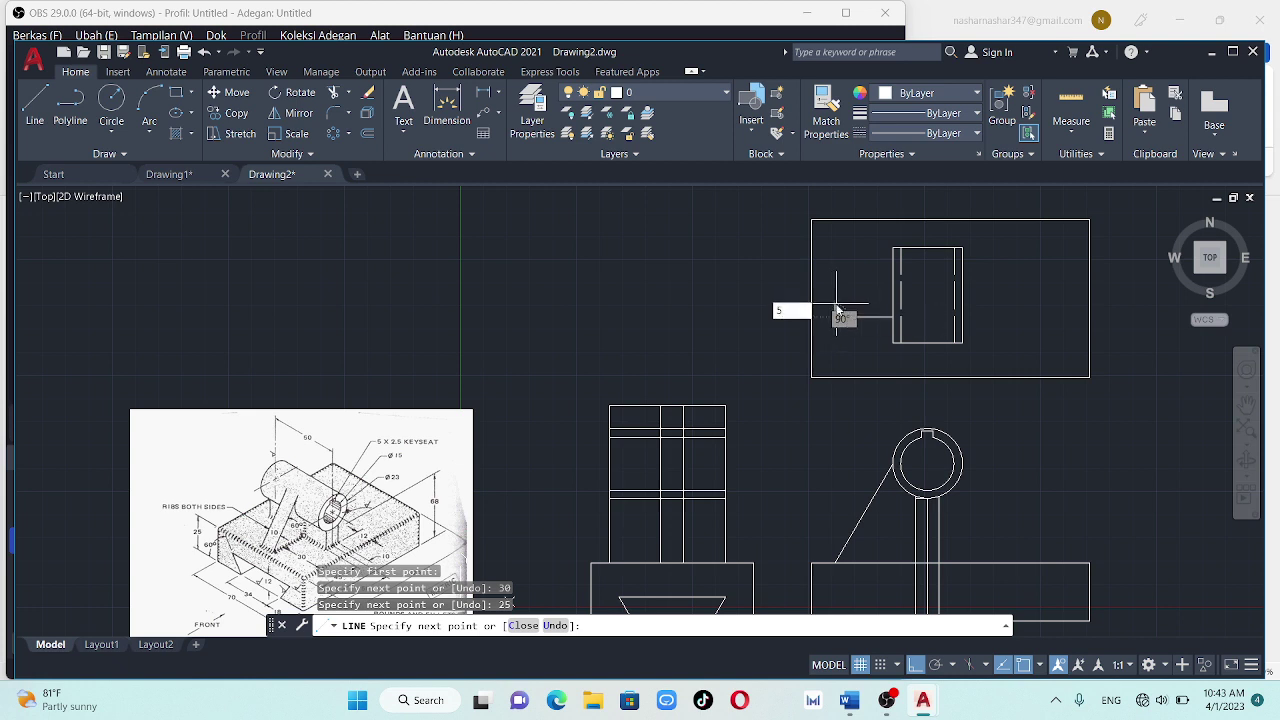
{"action": "key", "text": "Return"}
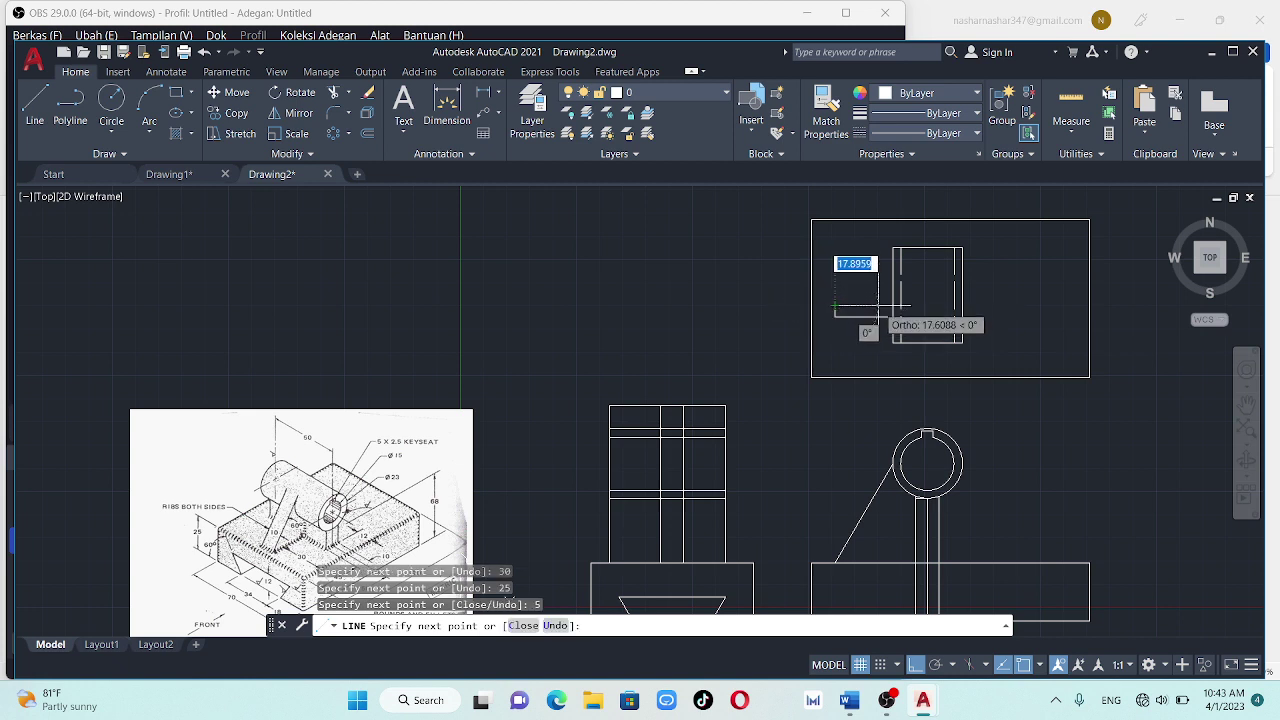
{"action": "type", "text": "25"}
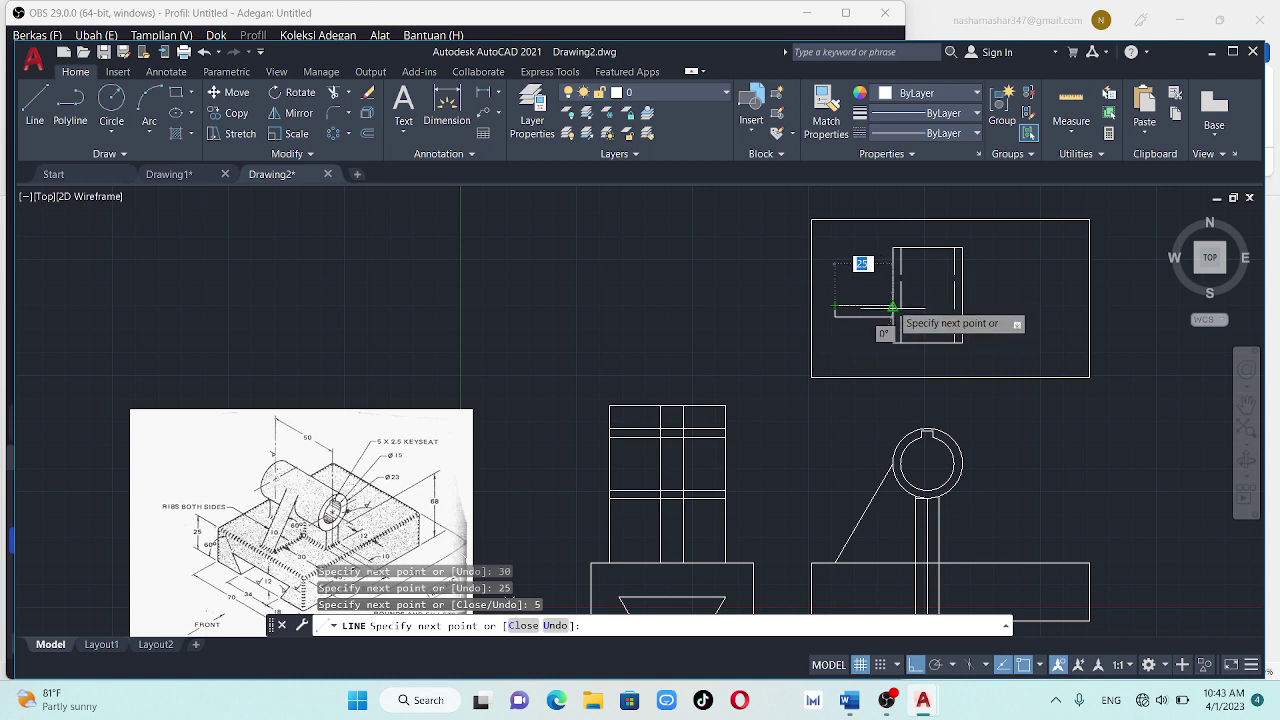
{"action": "key", "text": "Return"}
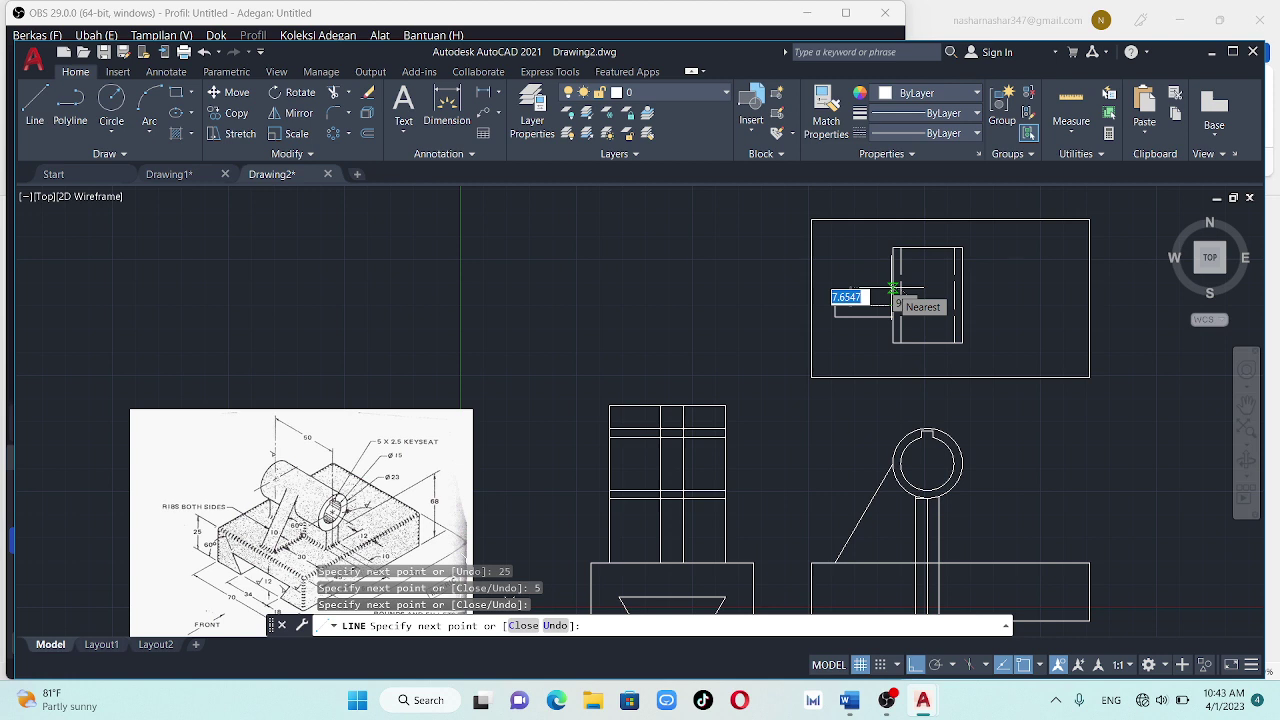
{"action": "type", "text": "5"}
{"action": "key", "text": "Return"}
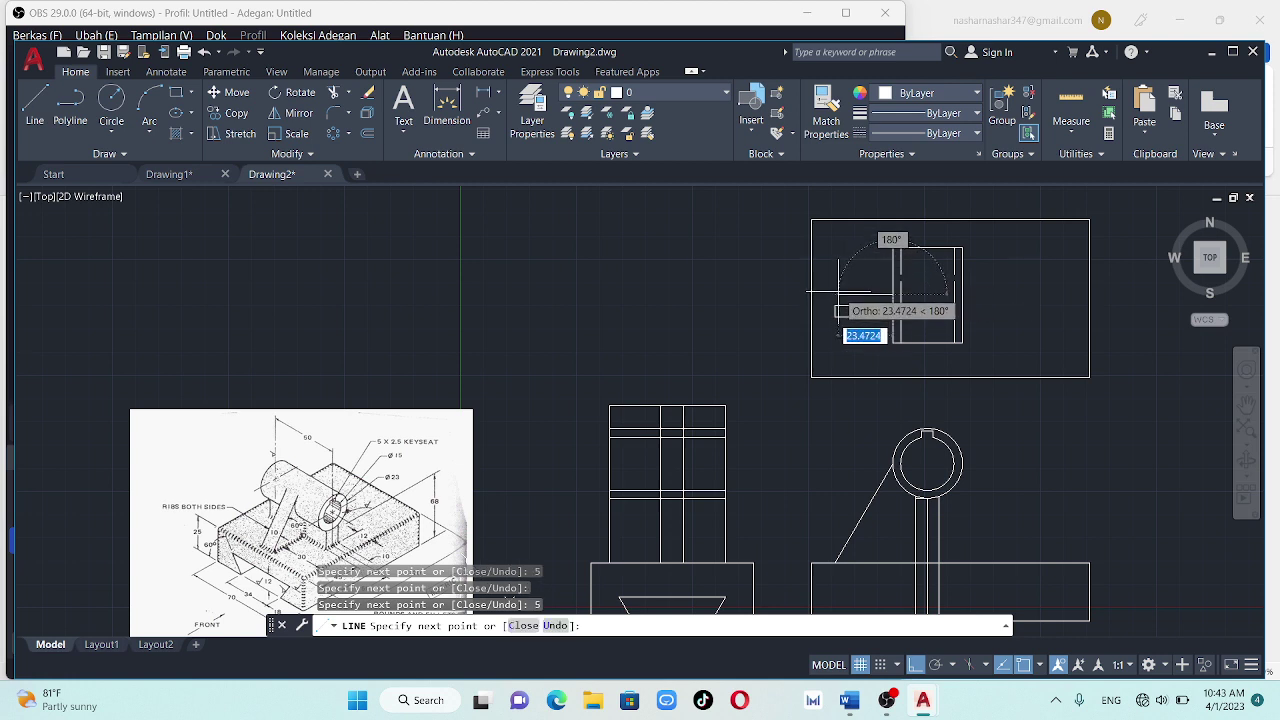
{"action": "type", "text": "25"}
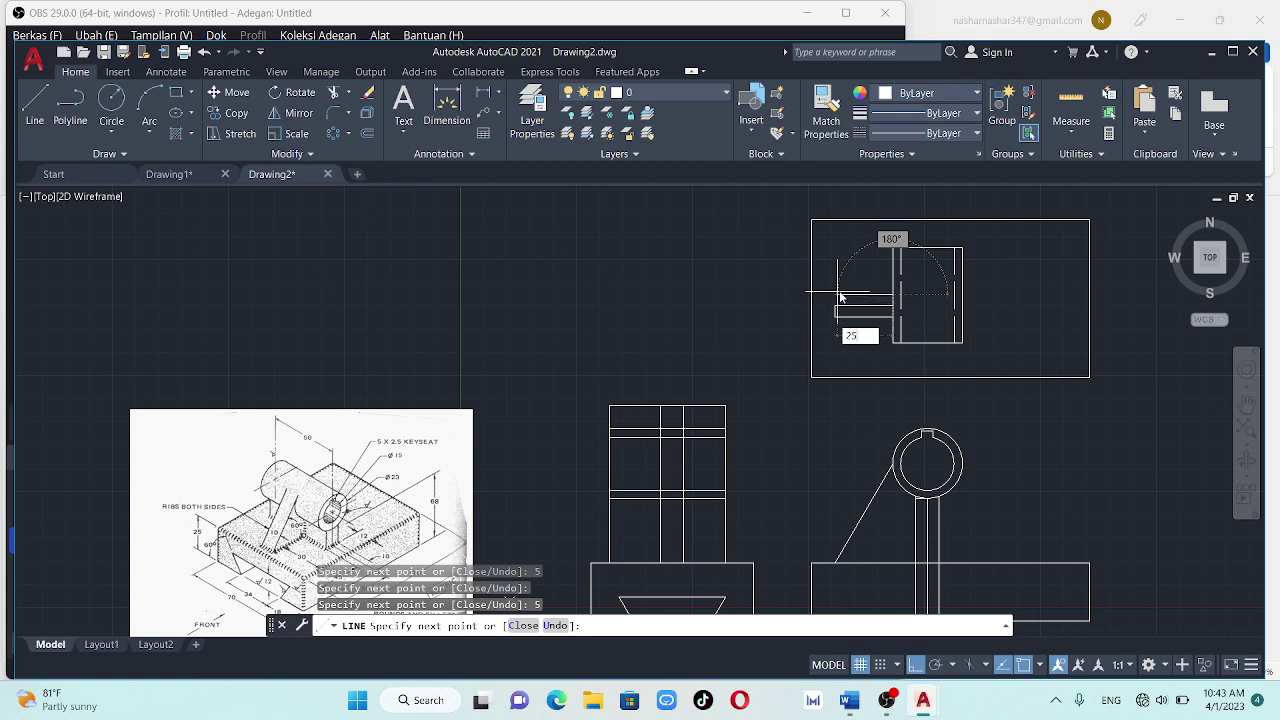
{"action": "key", "text": "Return"}
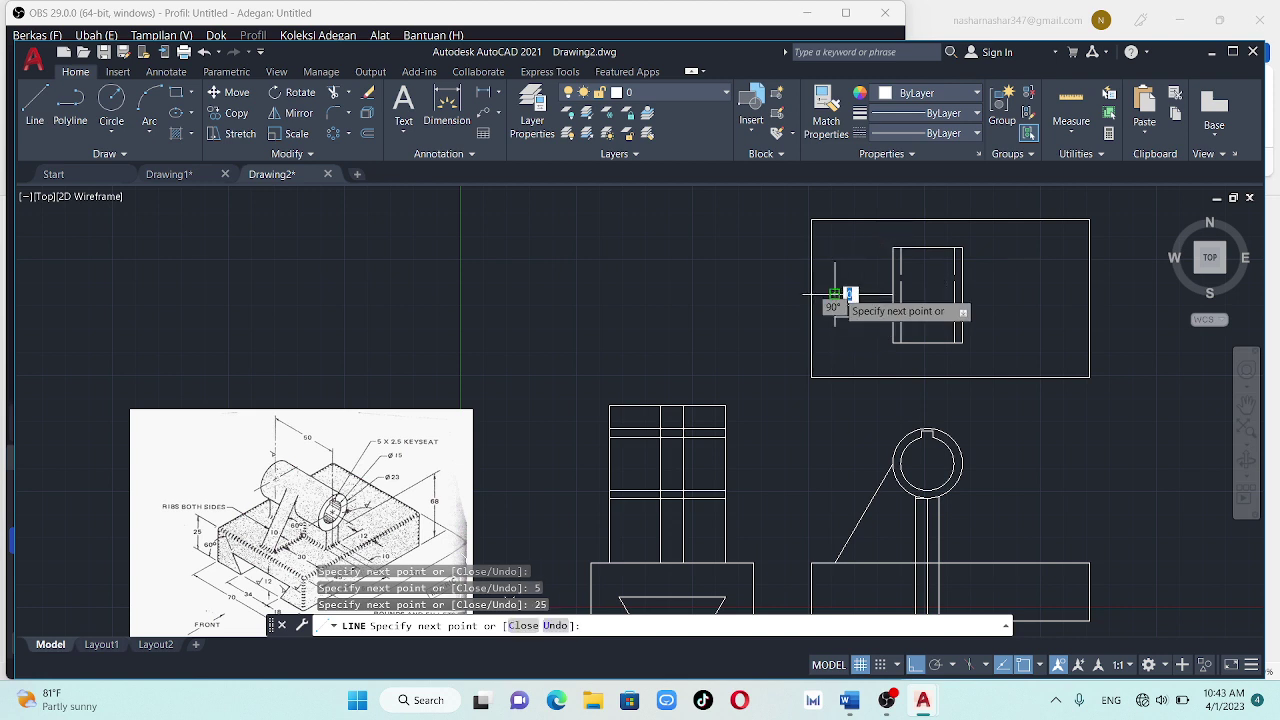
{"action": "key", "text": "Escape"}
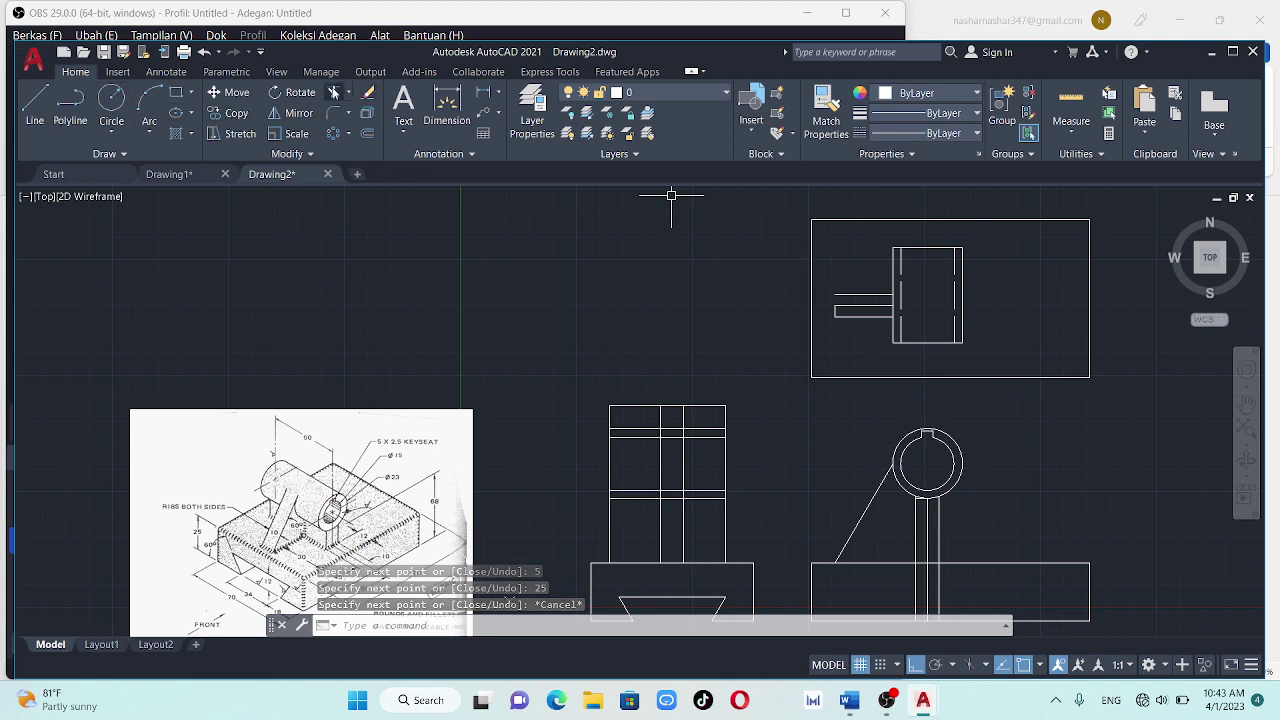
{"action": "type", "text": "tr"}
{"action": "key", "text": "Return"}
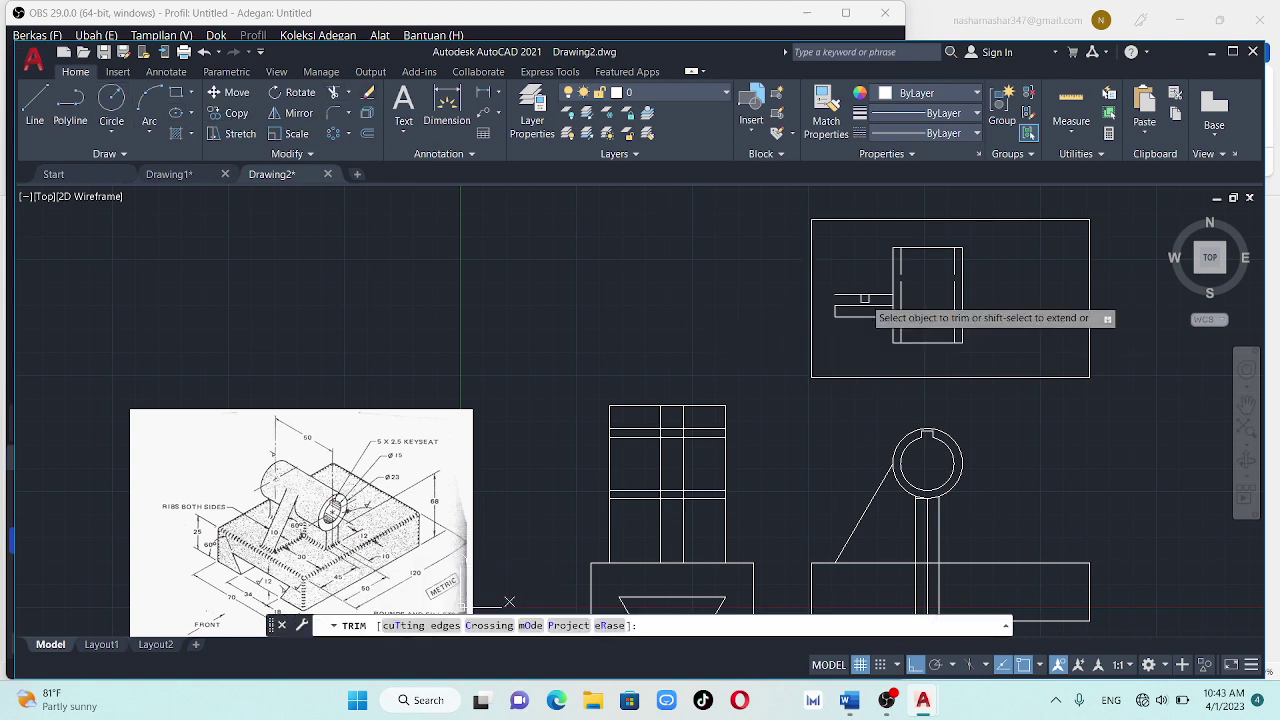
Trim the left vertical edge and the short horizontal lines left of the inner rectangle
{"action": "left_click", "coordinate": [835, 312]}
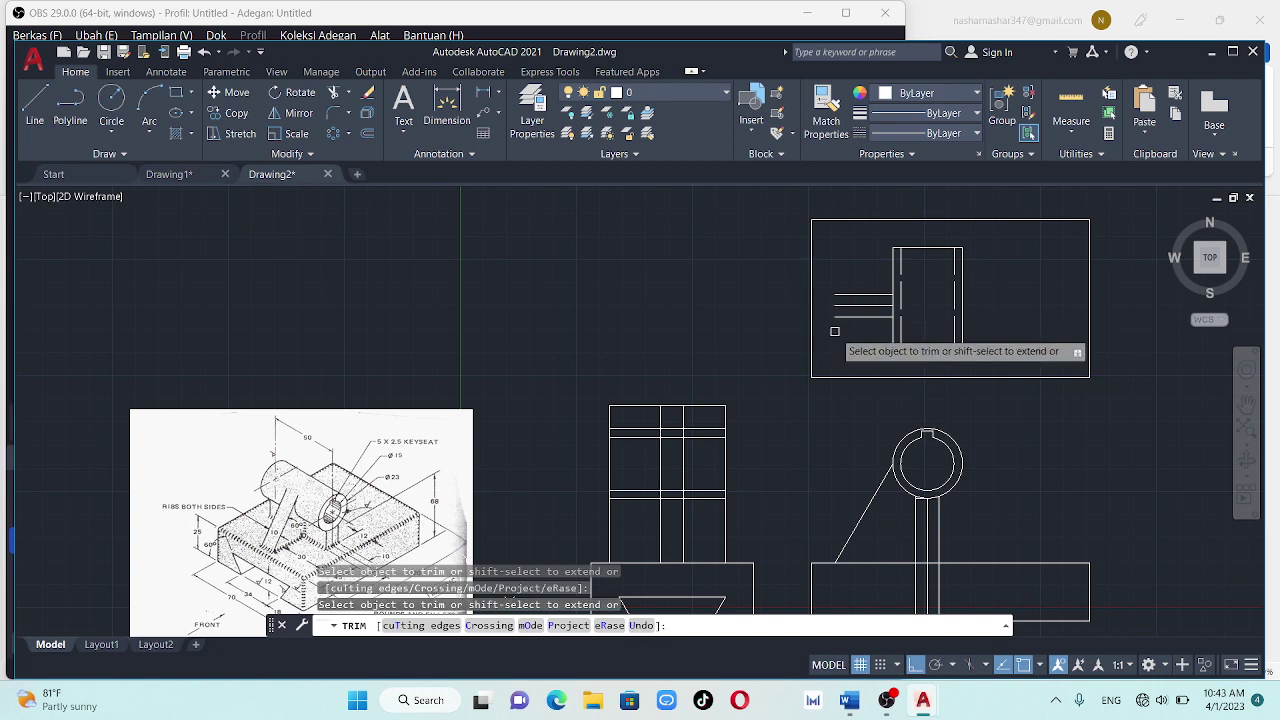
{"action": "left_click", "coordinate": [836, 317]}
{"action": "scroll", "coordinate": [840, 318], "scroll_direction": "down", "scroll_amount": 2}
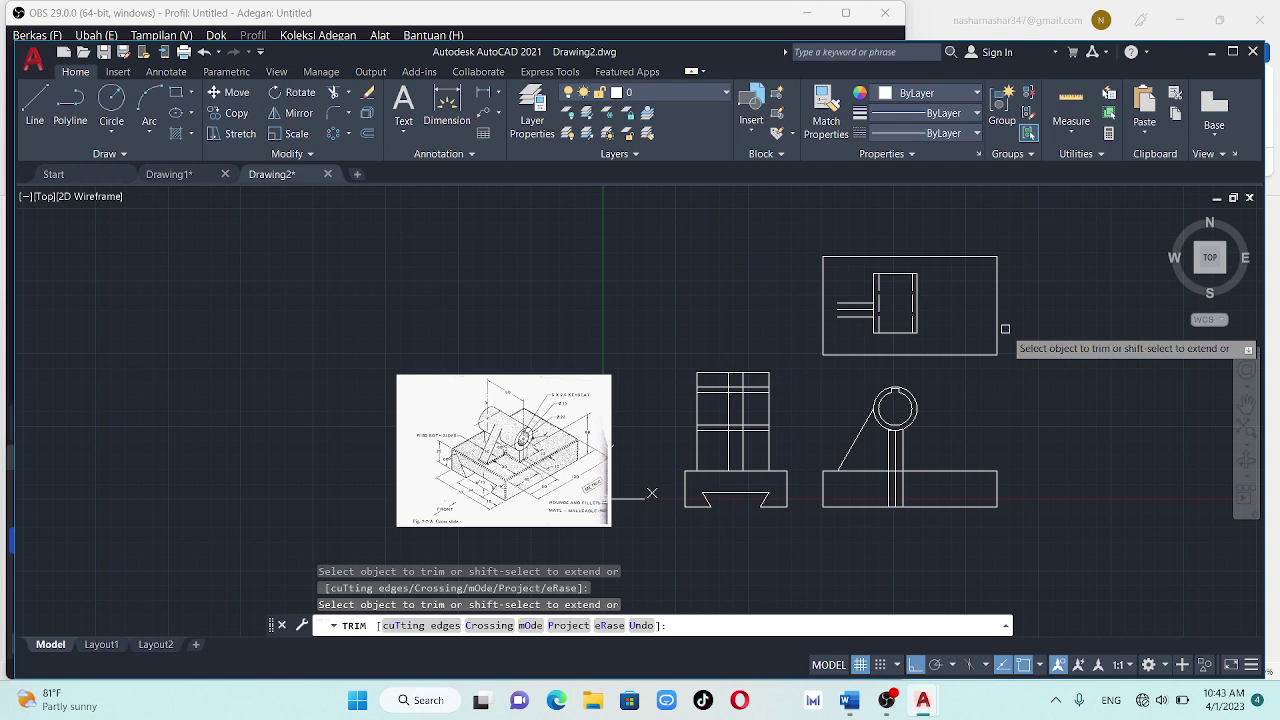
{"action": "left_click_drag", "start_coordinate": [862, 287], "coordinate": [870, 348]}
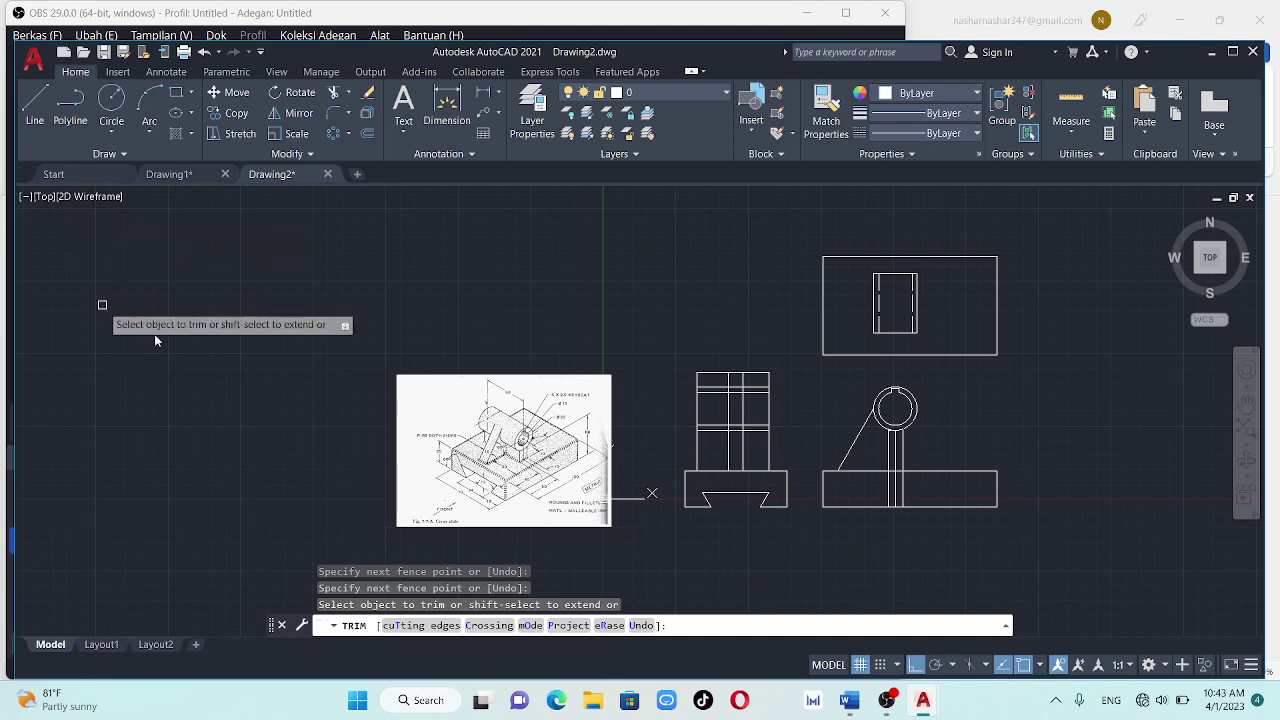
{"action": "scroll", "coordinate": [794, 346], "scroll_direction": "up", "scroll_amount": 2}
{"action": "mouse_move", "coordinate": [917, 237]}
{"action": "middle_mouse_down"}
{"action": "mouse_move", "coordinate": [831, 263]}
{"action": "mouse_move", "coordinate": [781, 301]}
{"action": "middle_mouse_up"}
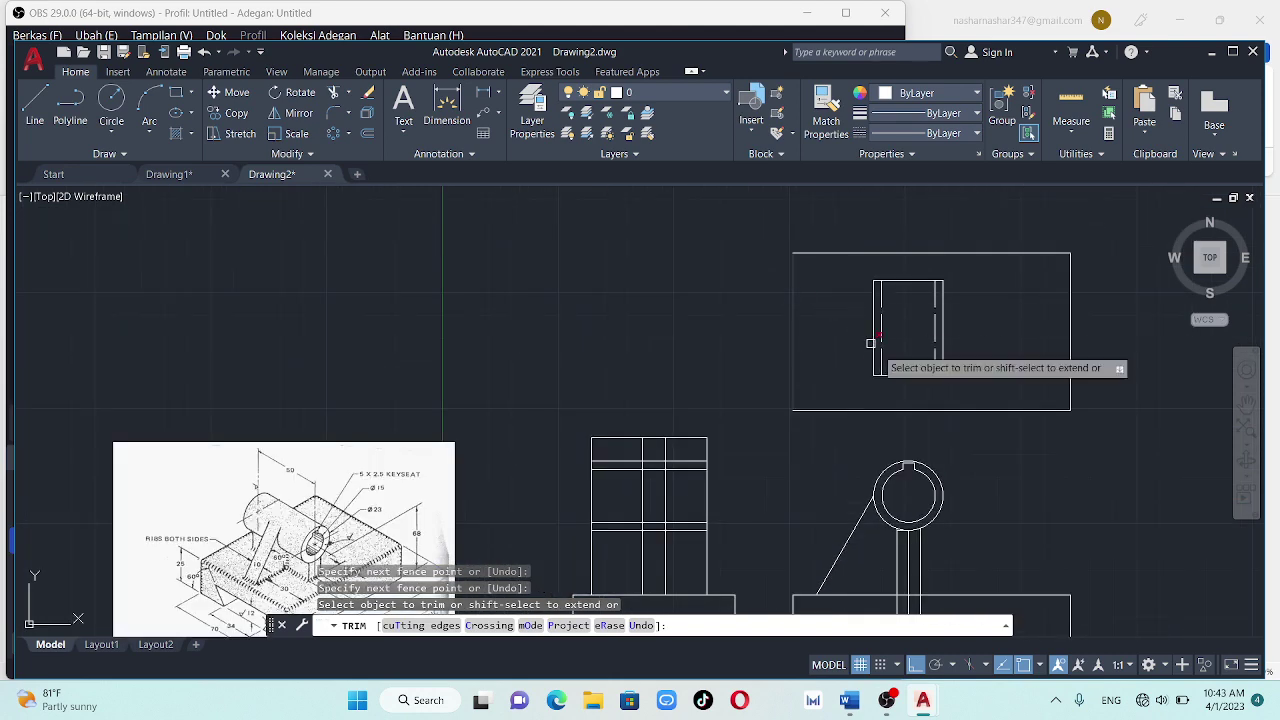
{"action": "left_click", "coordinate": [35, 102]}
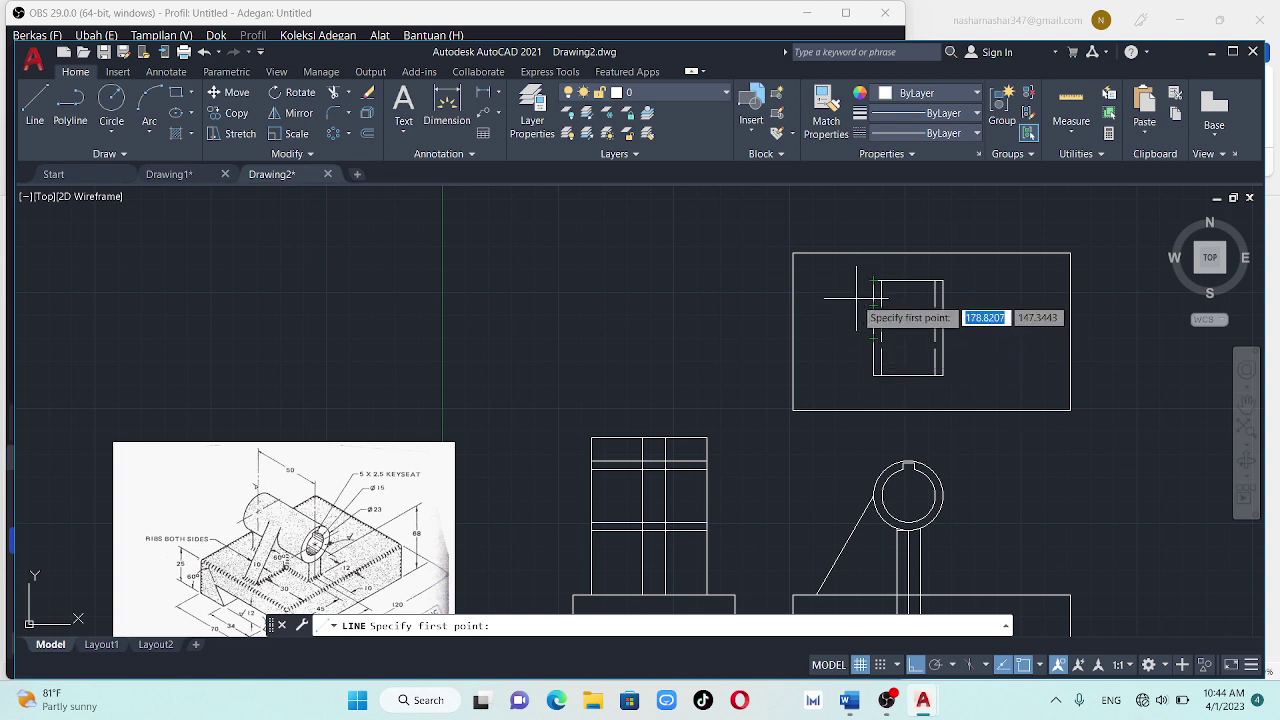
Draw a 30-unit horizontal line left from the inner rectangle's corner
{"action": "key", "text": "Escape"}
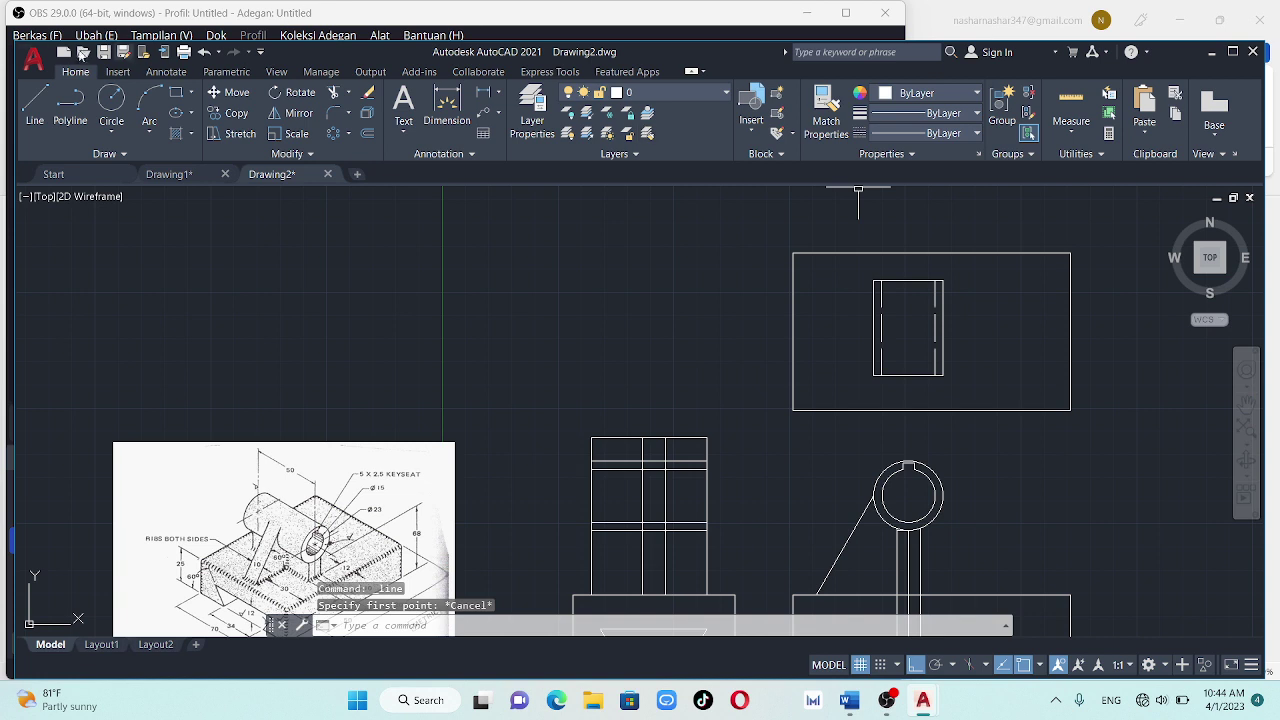
{"action": "left_click", "coordinate": [40, 106]}
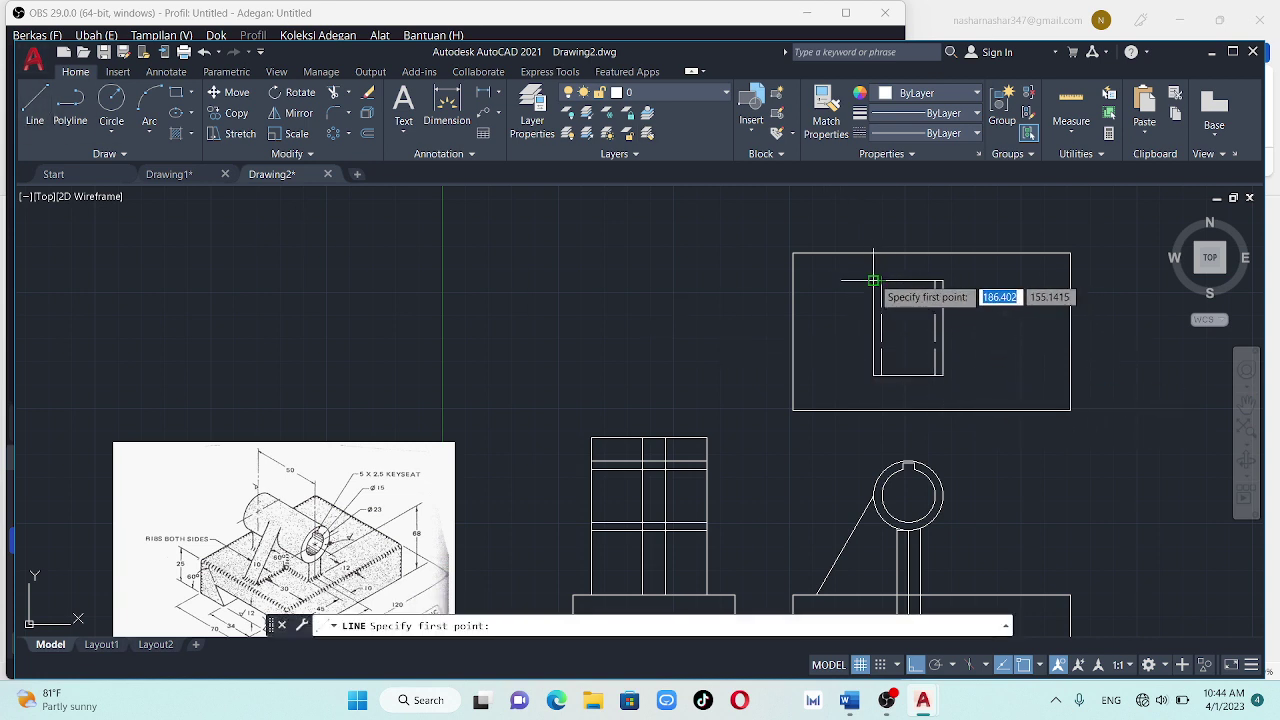
{"action": "left_click", "coordinate": [873, 281]}
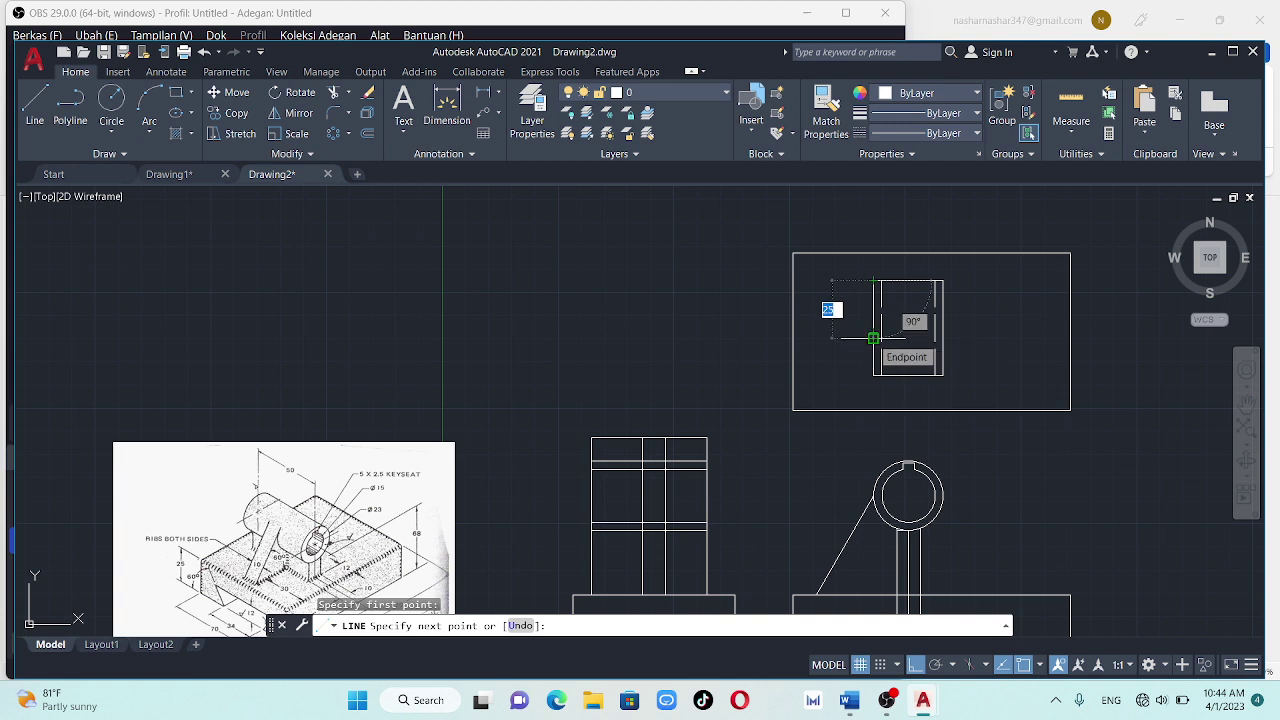
{"action": "type", "text": "75"}
{"action": "key", "text": "Return"}
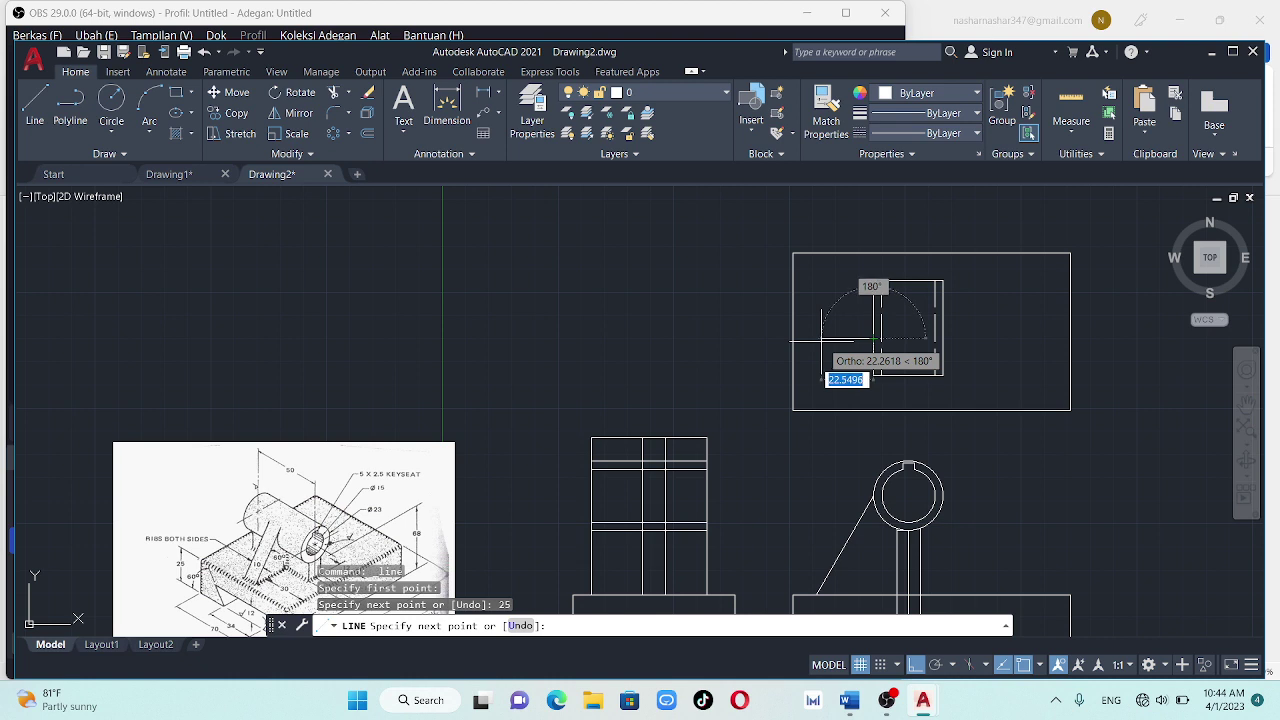
{"action": "type", "text": "30"}
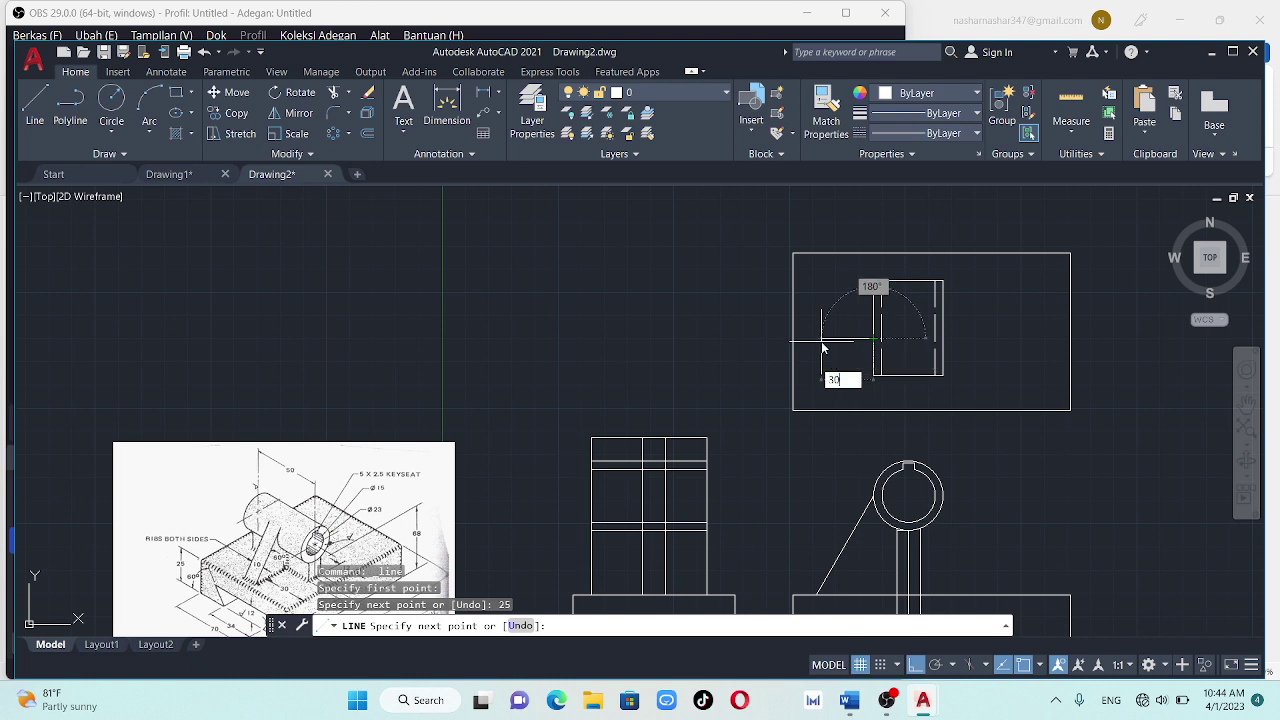
{"action": "key", "text": "Return"}
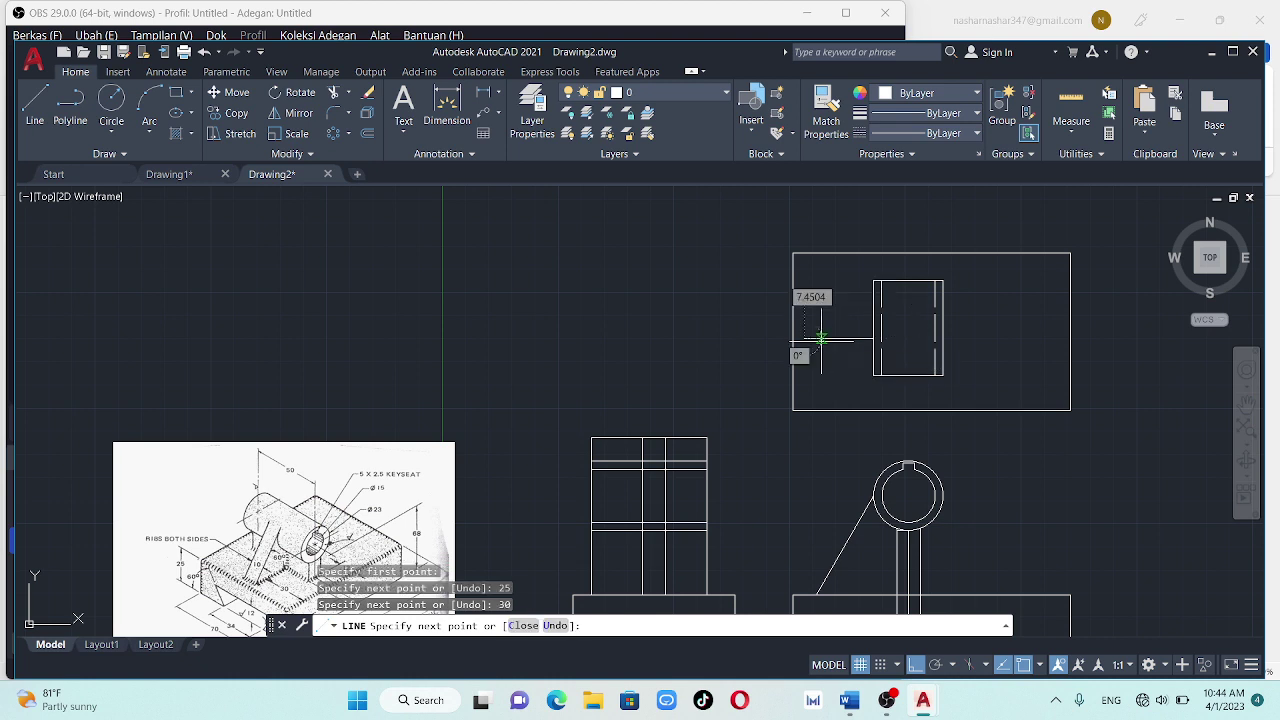
{"action": "key", "text": "Escape"}
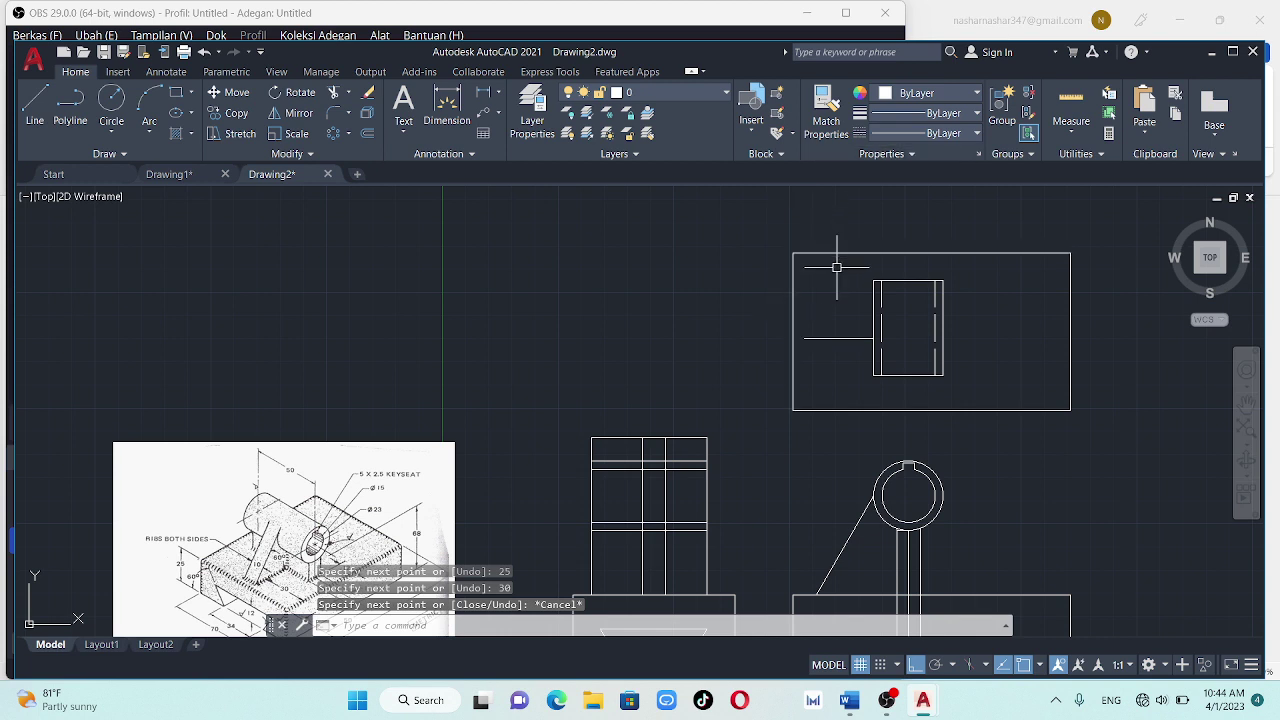
Draw a second 30-unit line starting from the existing line's endpoint
{"action": "key", "text": "Return"}
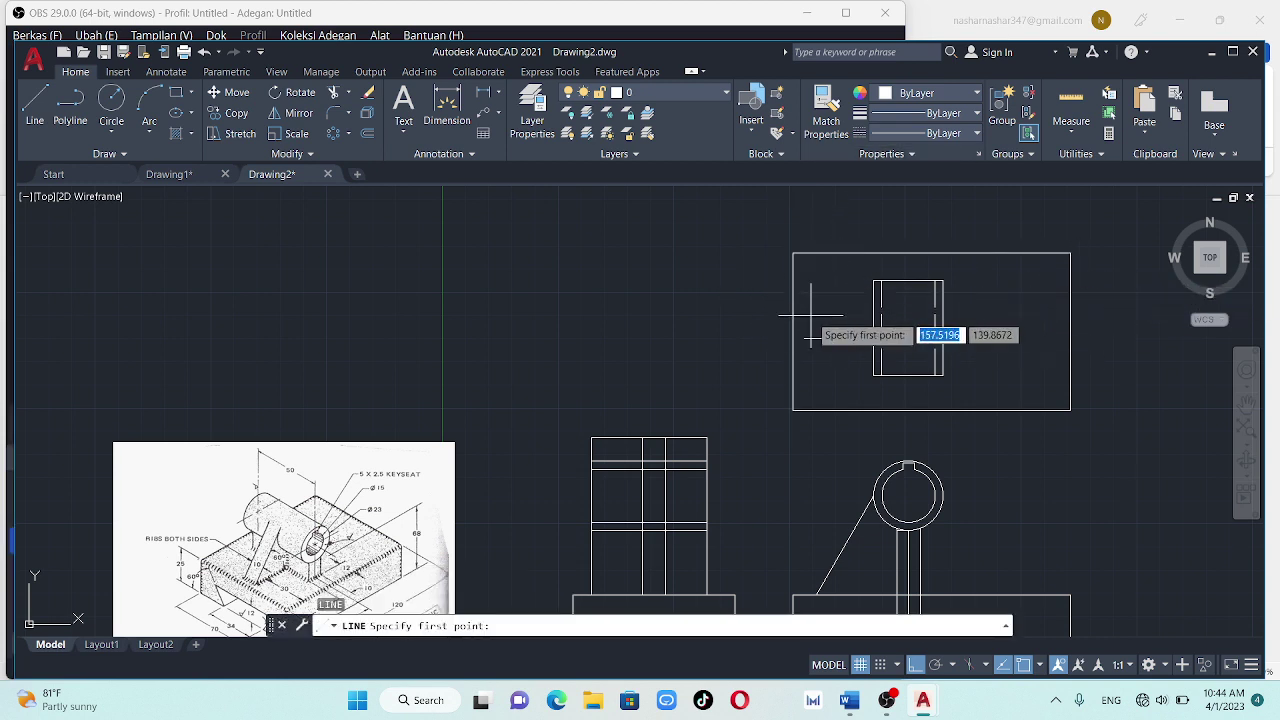
{"action": "left_click", "coordinate": [874, 338]}
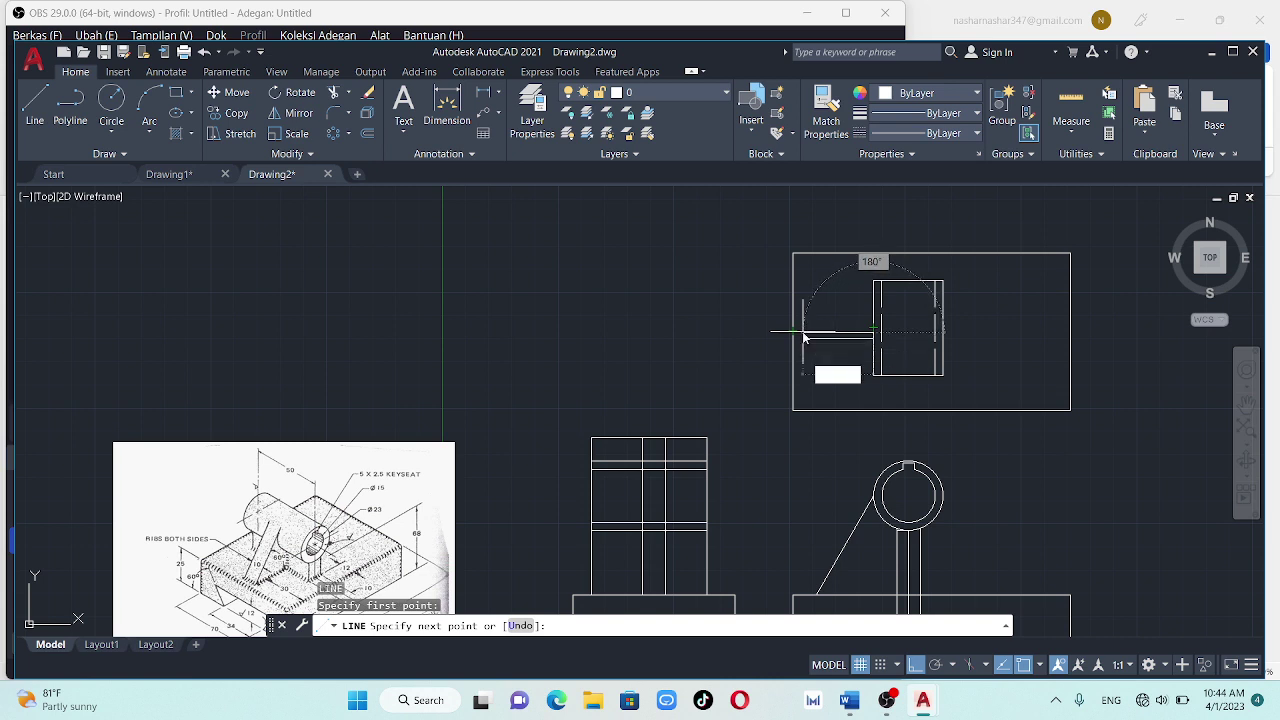
{"action": "type", "text": "30"}
{"action": "key", "text": "Return"}
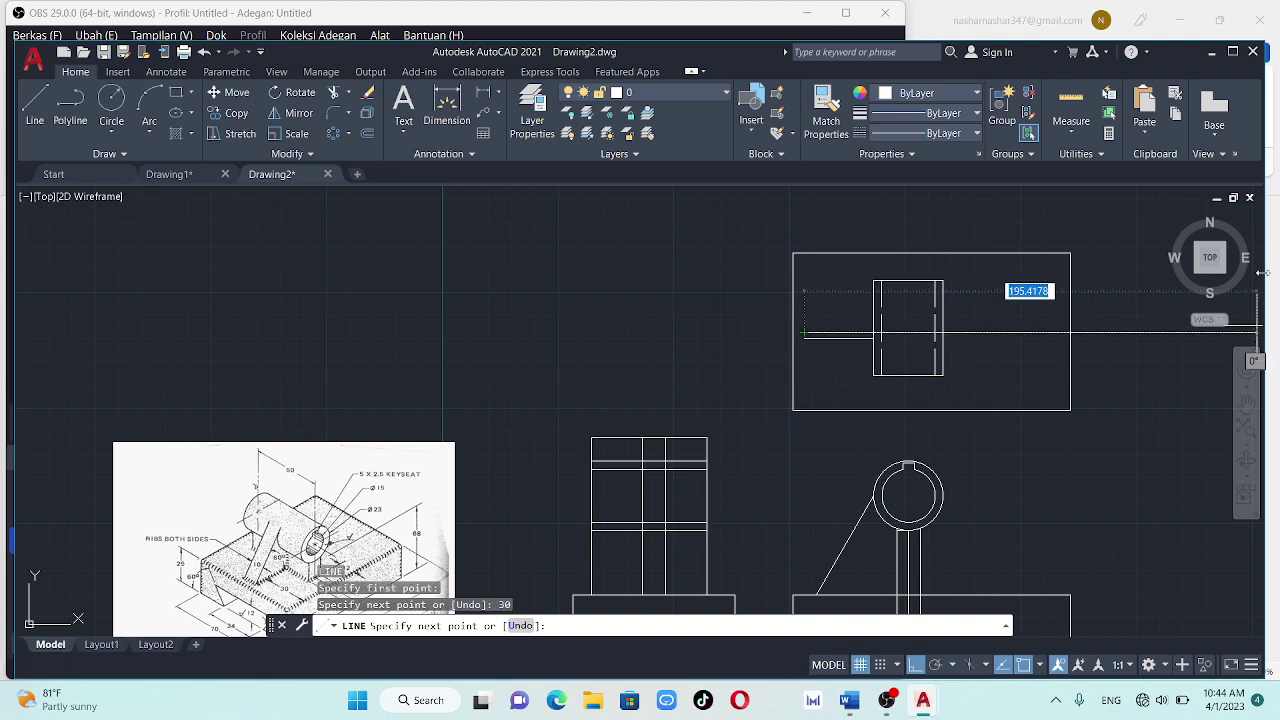
{"action": "key", "text": "Escape"}
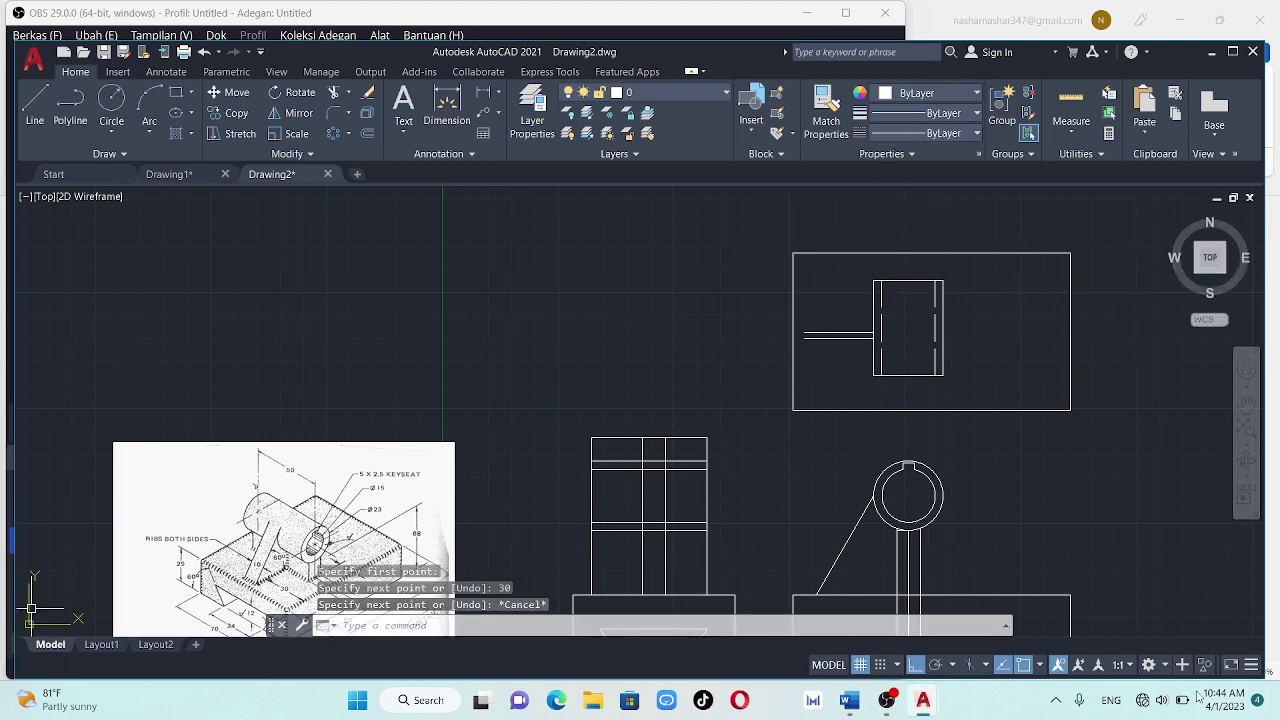
Cancel a stray line from the bore edge and erase the extra duplicate horizontal line
{"action": "type", "text": "l"}
{"action": "key", "text": "Return"}
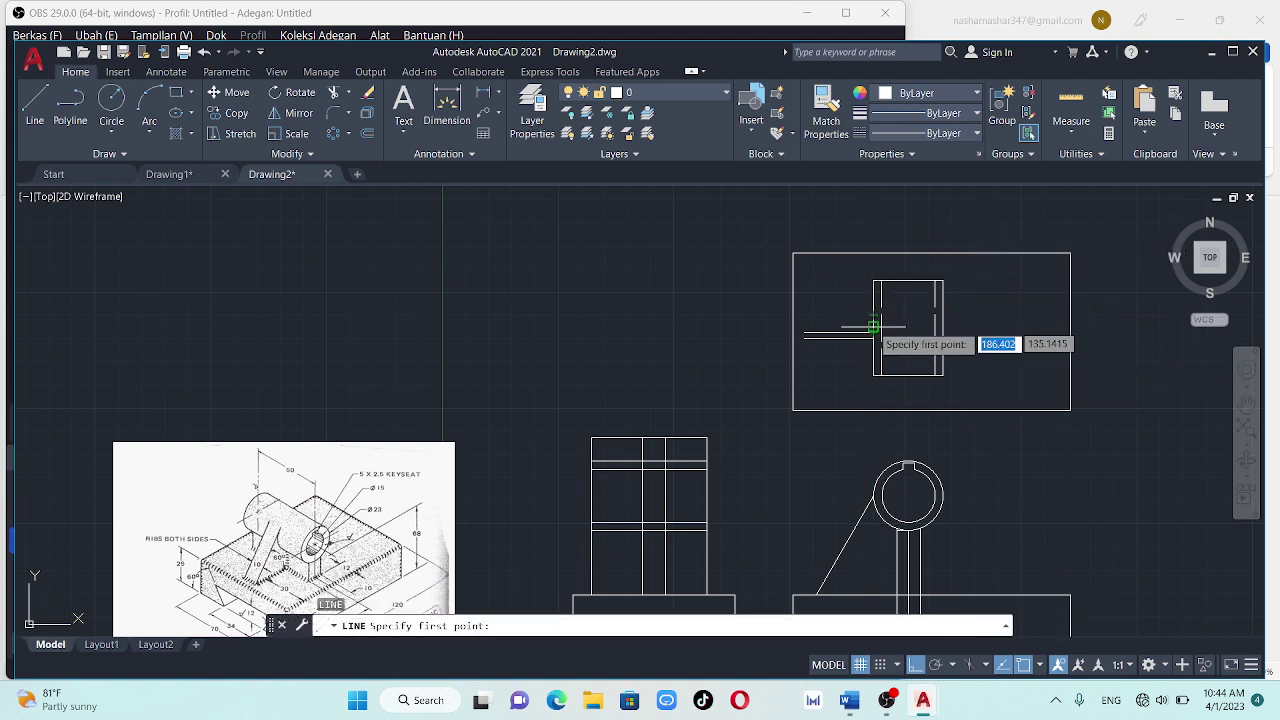
{"action": "left_click", "coordinate": [874, 318]}
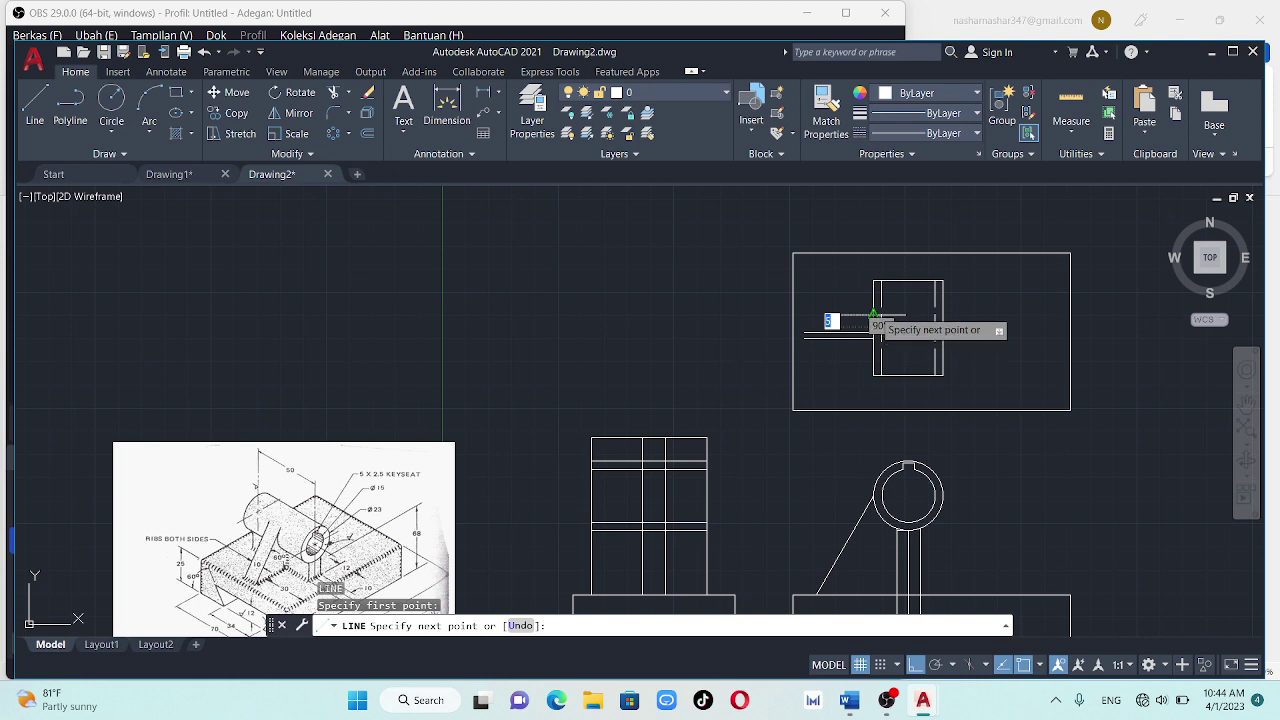
{"action": "left_click", "coordinate": [869, 302]}
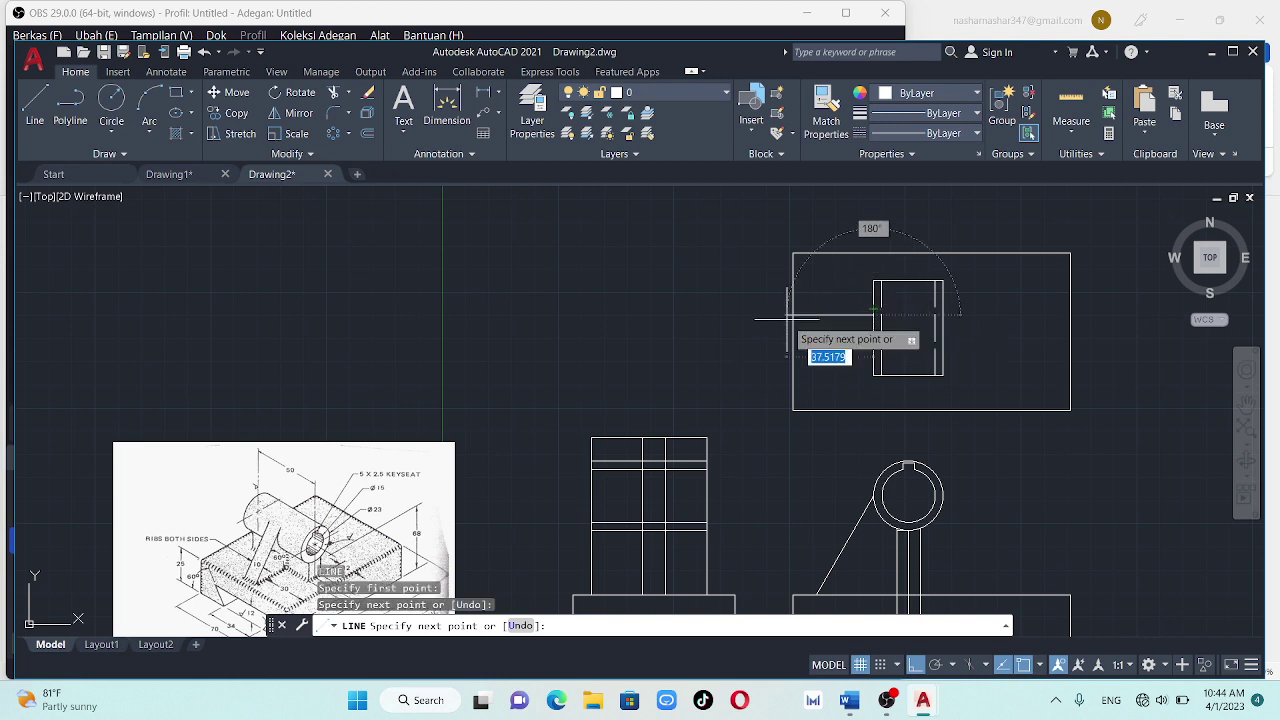
{"action": "key", "text": "Escape"}
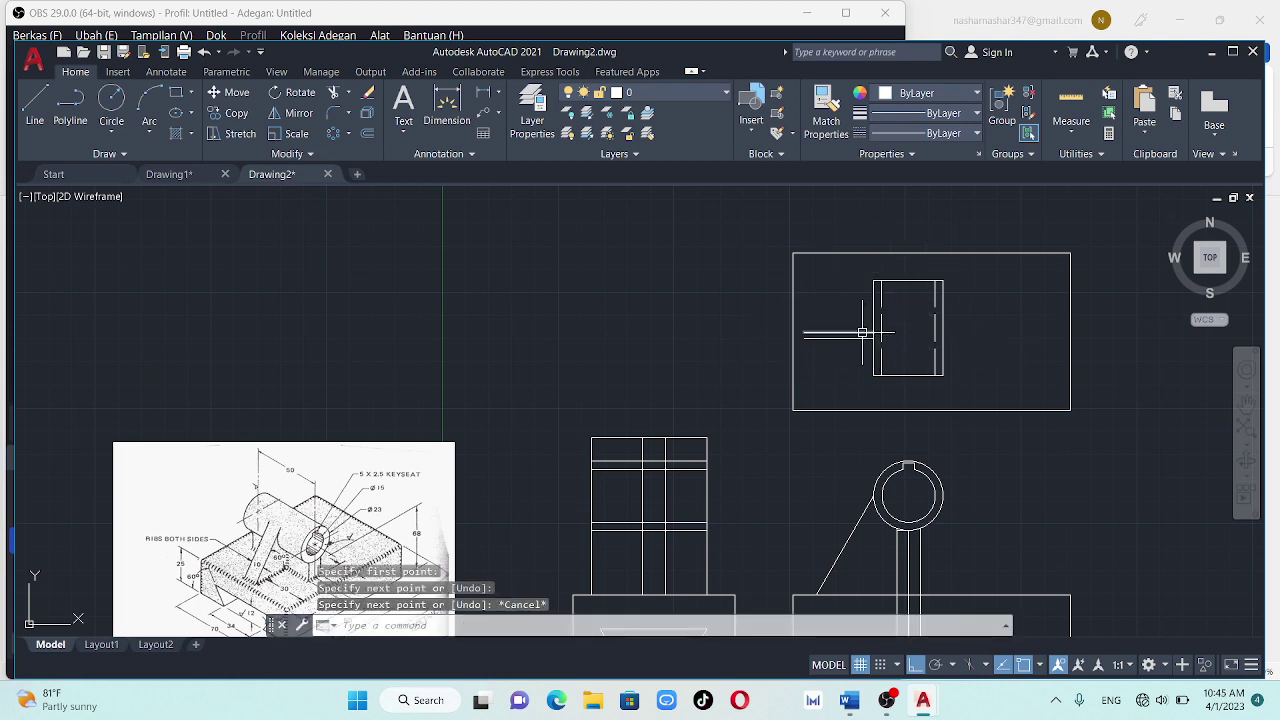
{"action": "left_click", "coordinate": [862, 333]}
{"action": "key", "text": "Delete"}
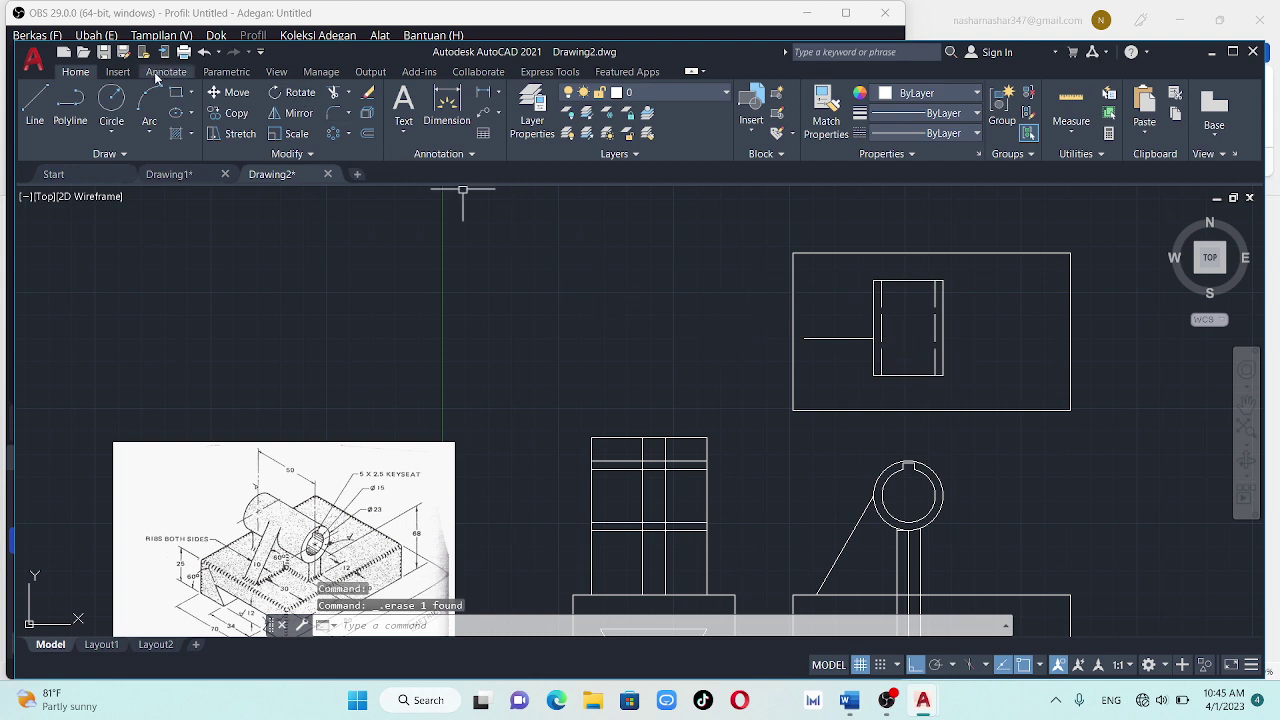
Draw a 5-unit segment from the bore outline's left edge
{"action": "left_click", "coordinate": [34, 100]}
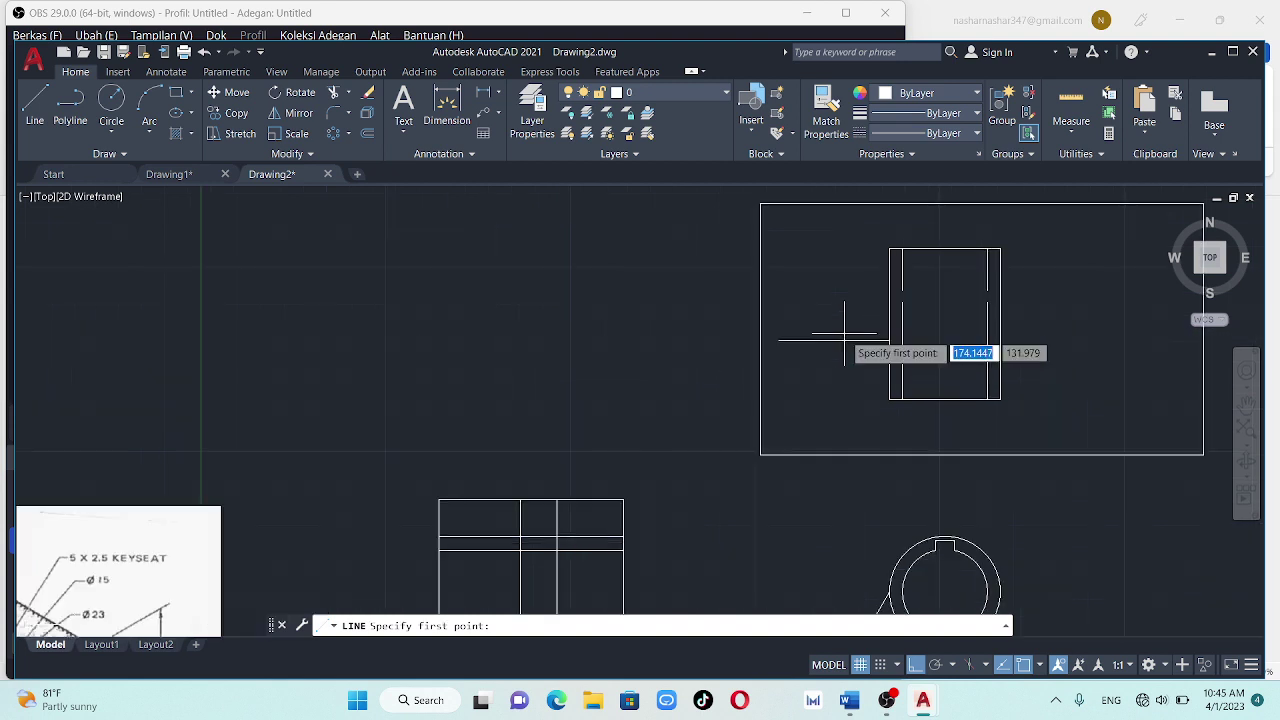
{"action": "scroll", "coordinate": [873, 333], "scroll_direction": "up", "scroll_amount": 2}
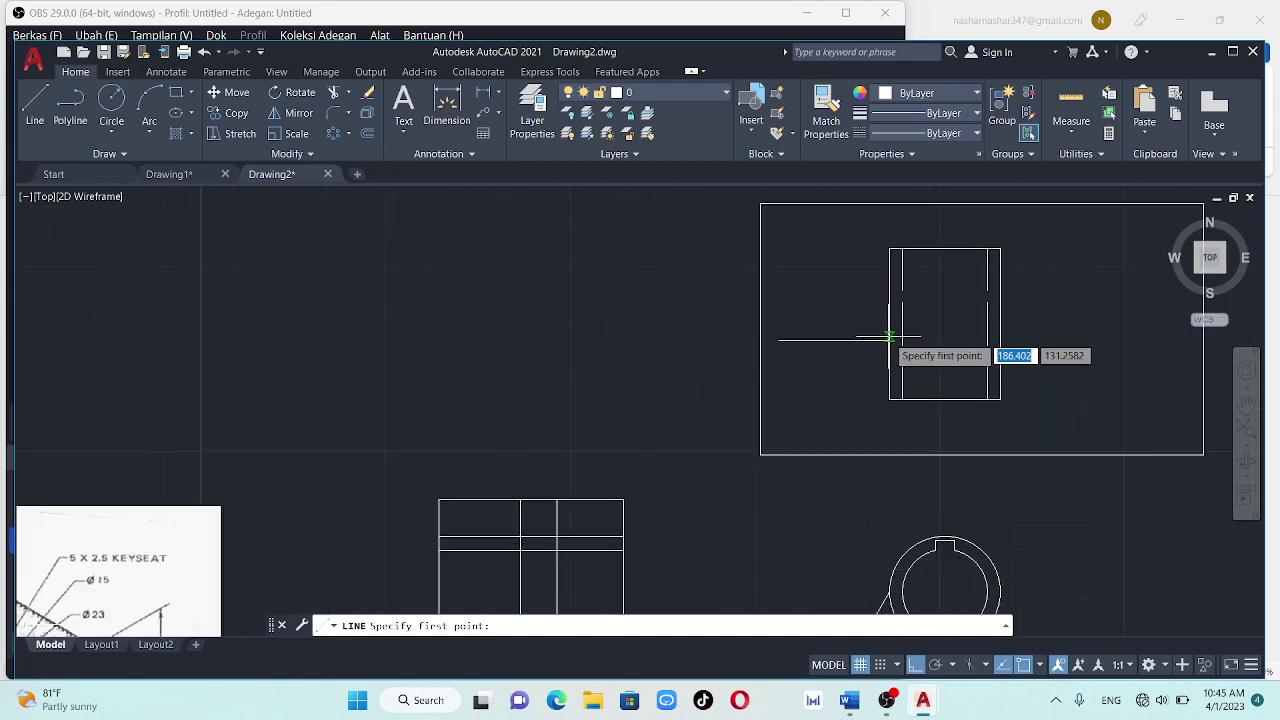
{"action": "left_click", "coordinate": [889, 336]}
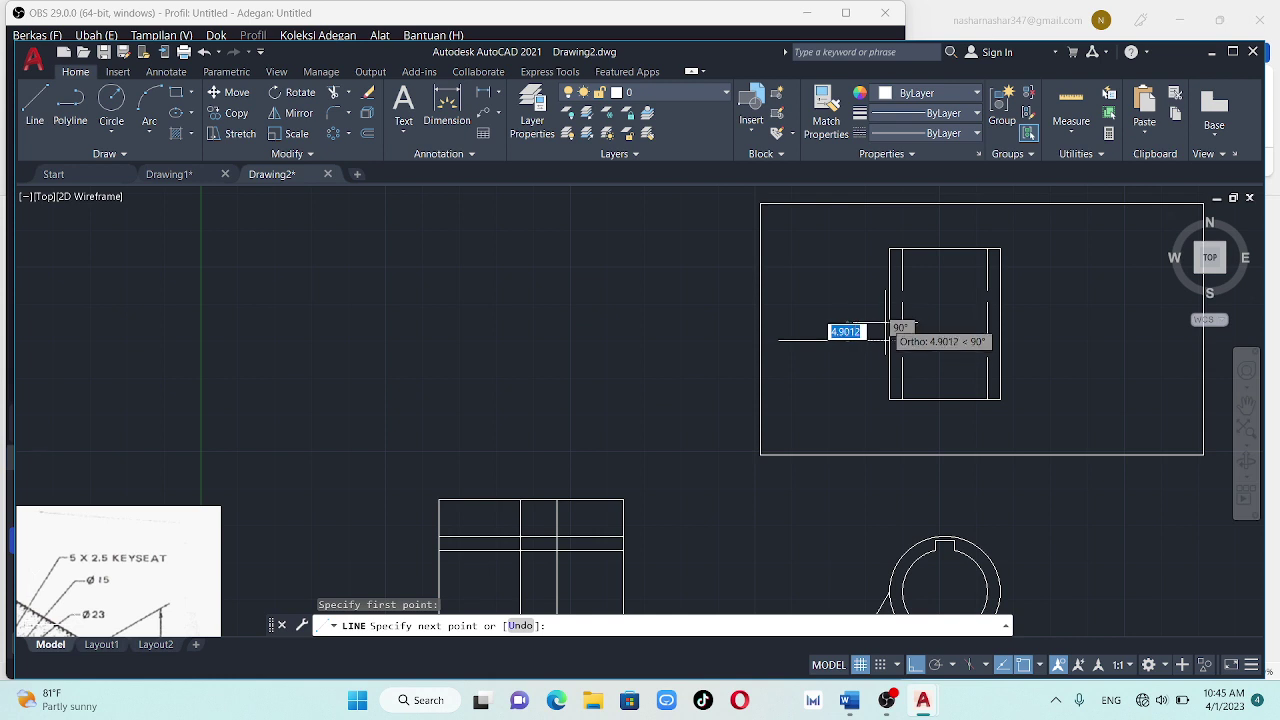
{"action": "type", "text": "5"}
{"action": "key", "text": "Return"}
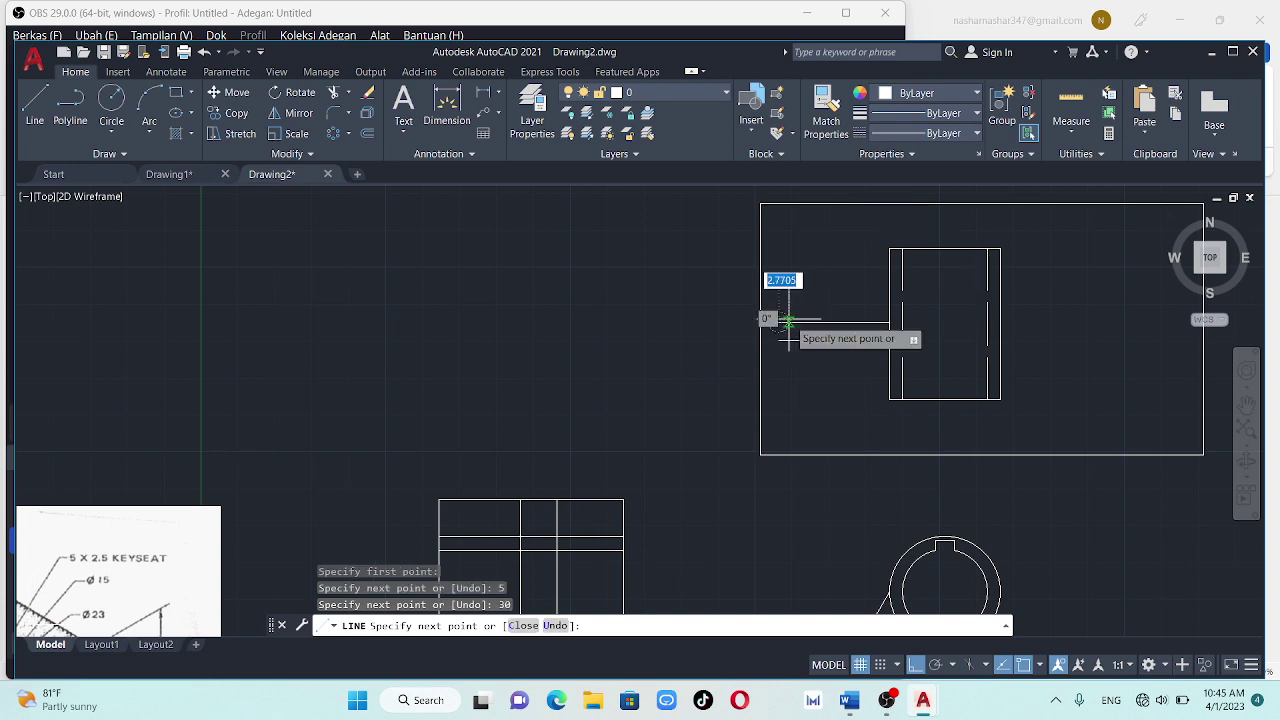
{"action": "key", "text": "Escape"}
From the bore edge, draw a 5-unit upward step then a 30-unit horizontal line leftward
{"action": "key", "text": "Return"}
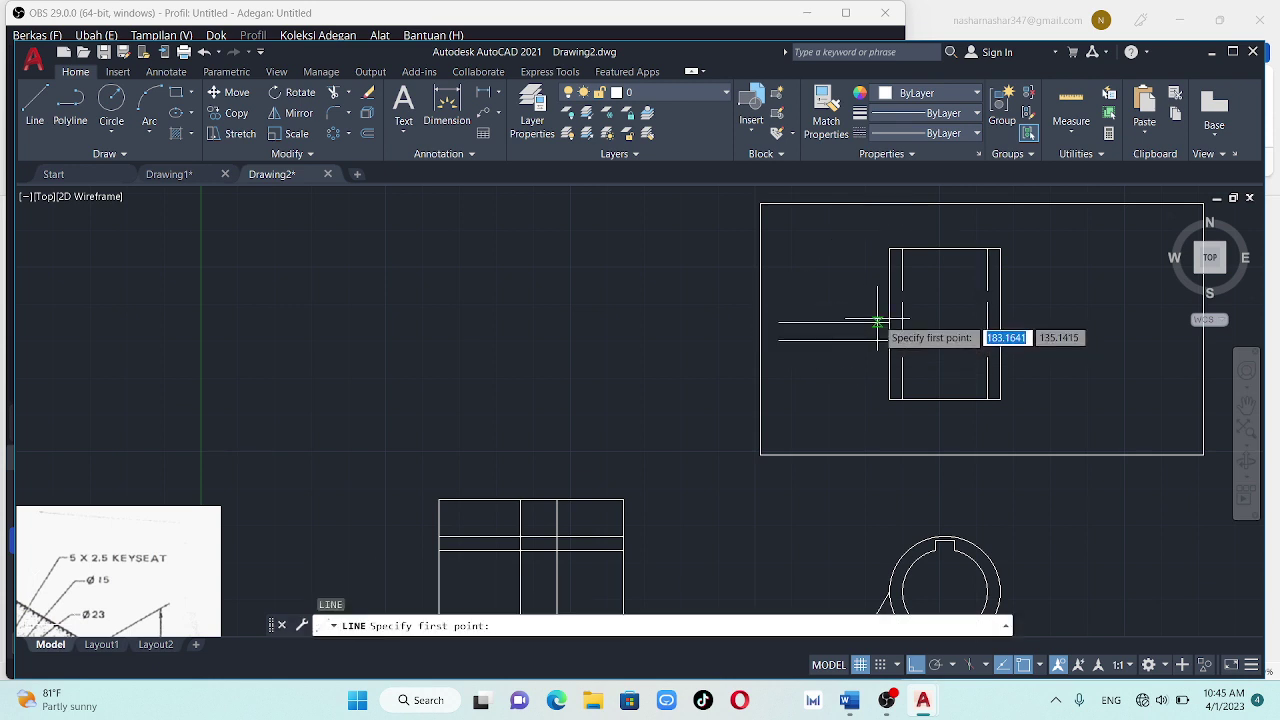
{"action": "left_click", "coordinate": [889, 318]}
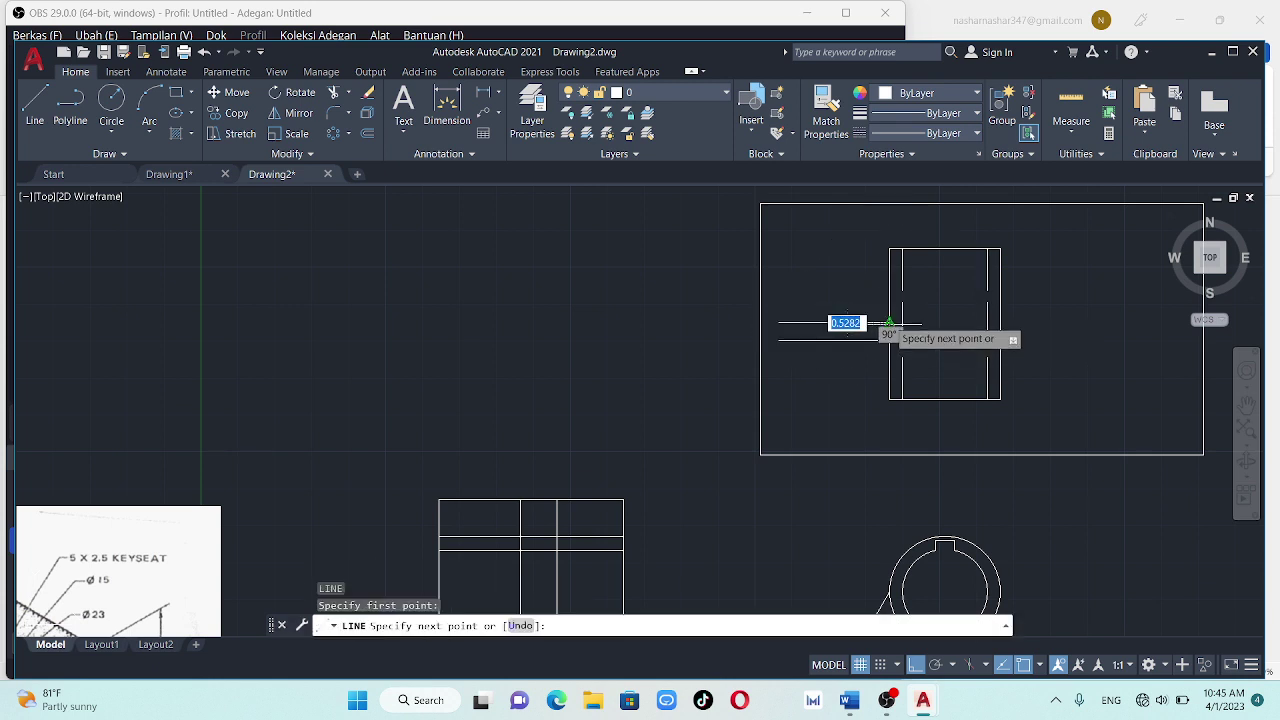
{"action": "type", "text": "5"}
{"action": "key", "text": "Tab"}
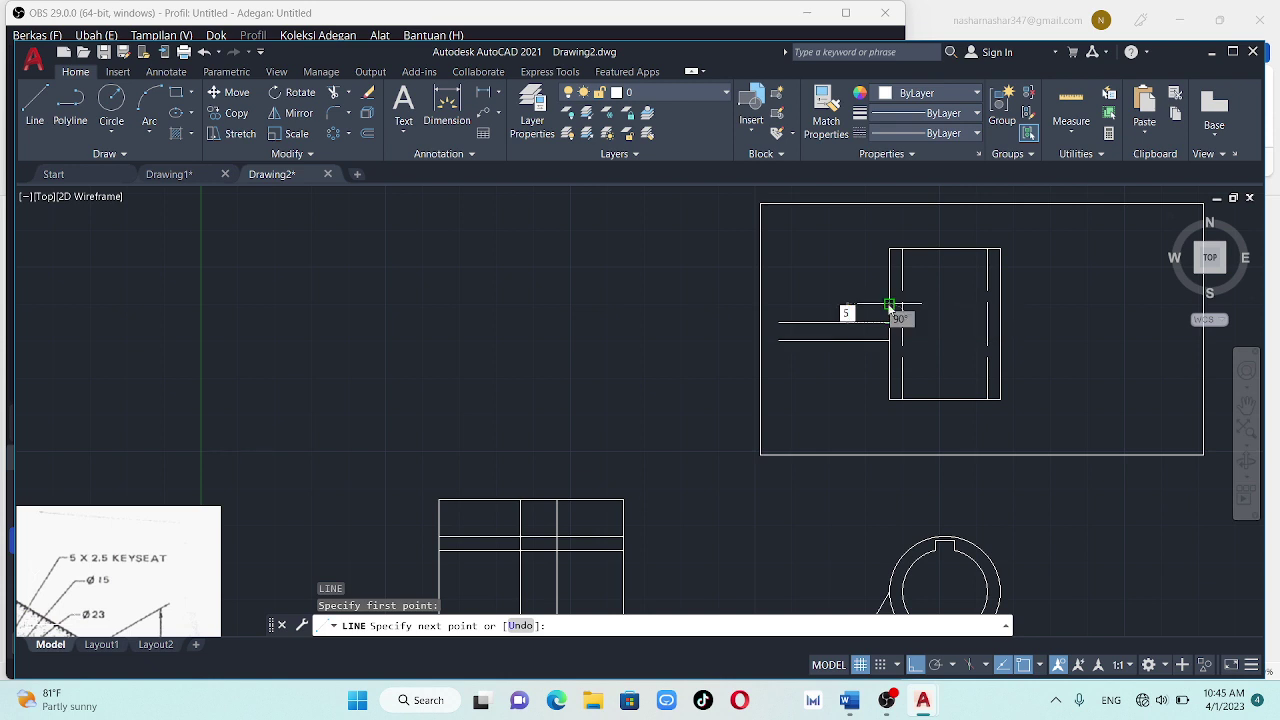
{"action": "key", "text": "Return"}
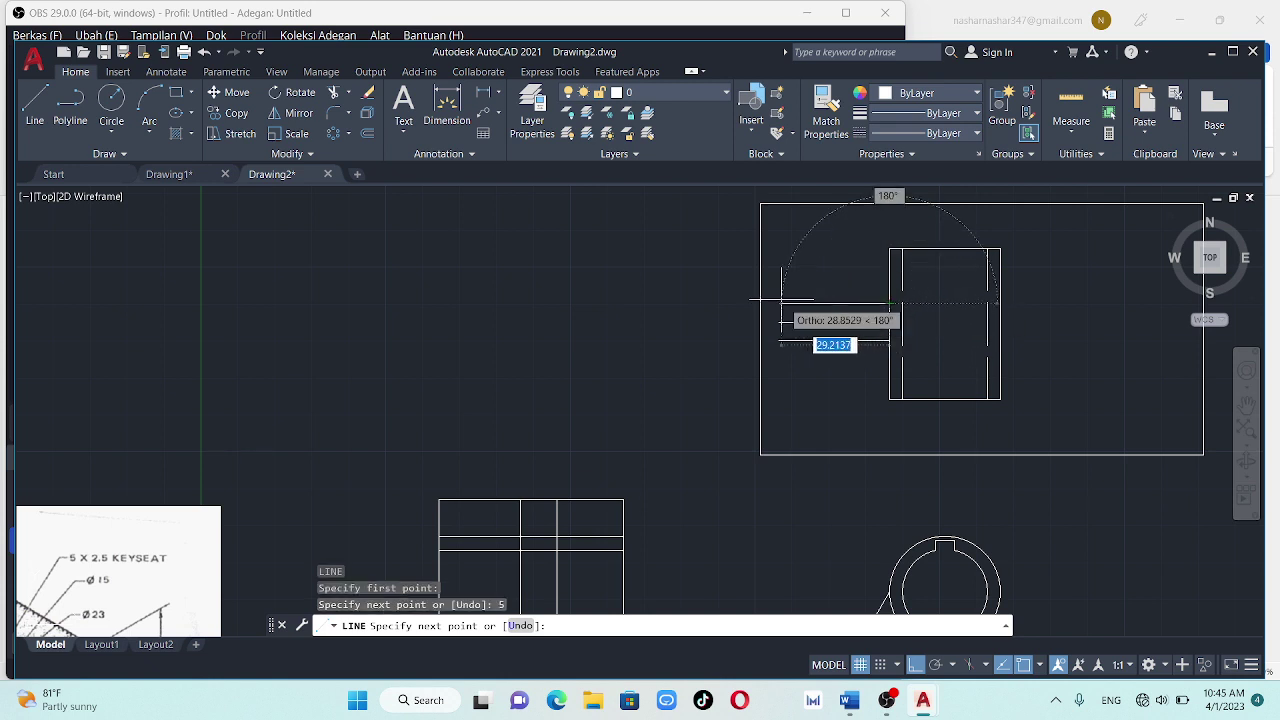
{"action": "type", "text": "0"}
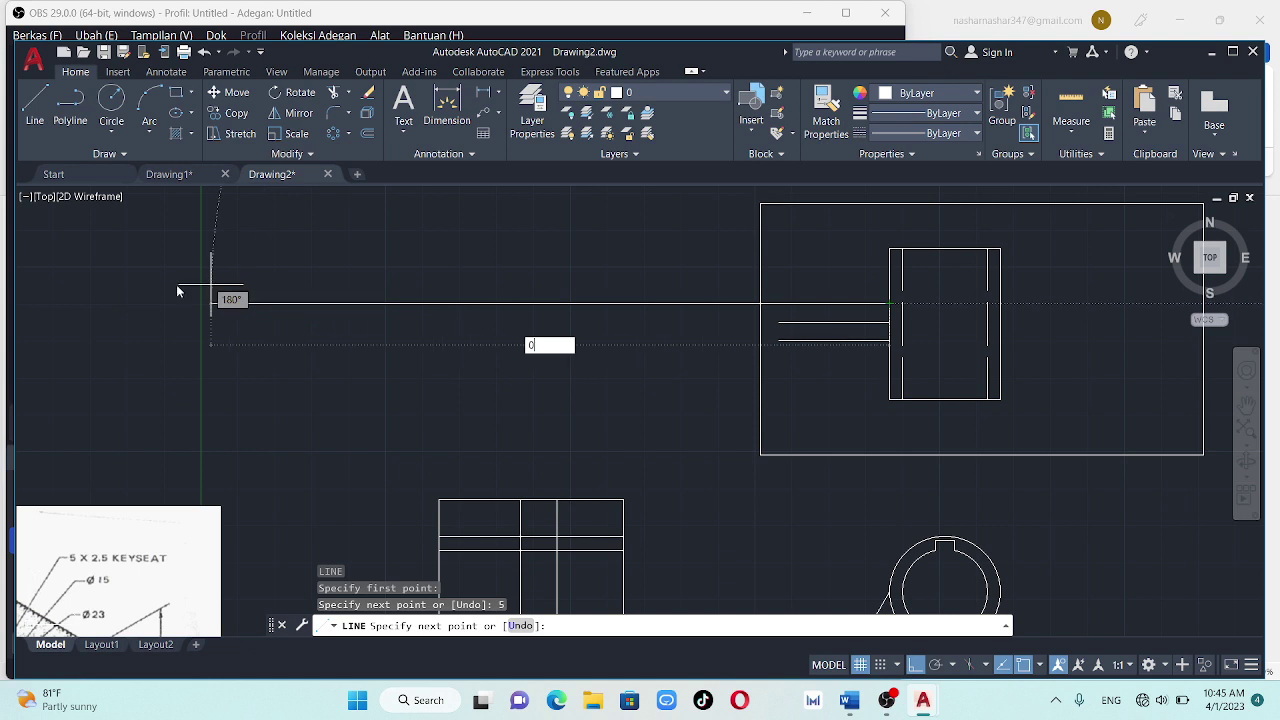
{"action": "key", "text": "Return"}
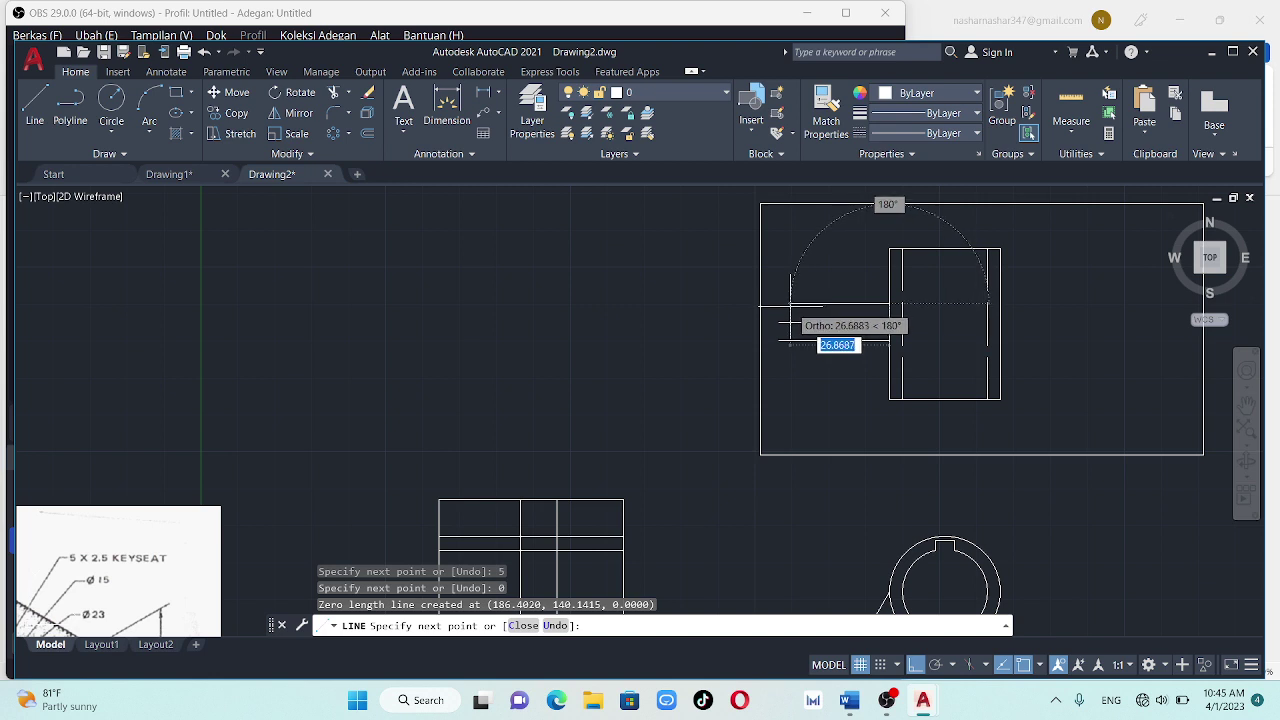
{"action": "type", "text": "30"}
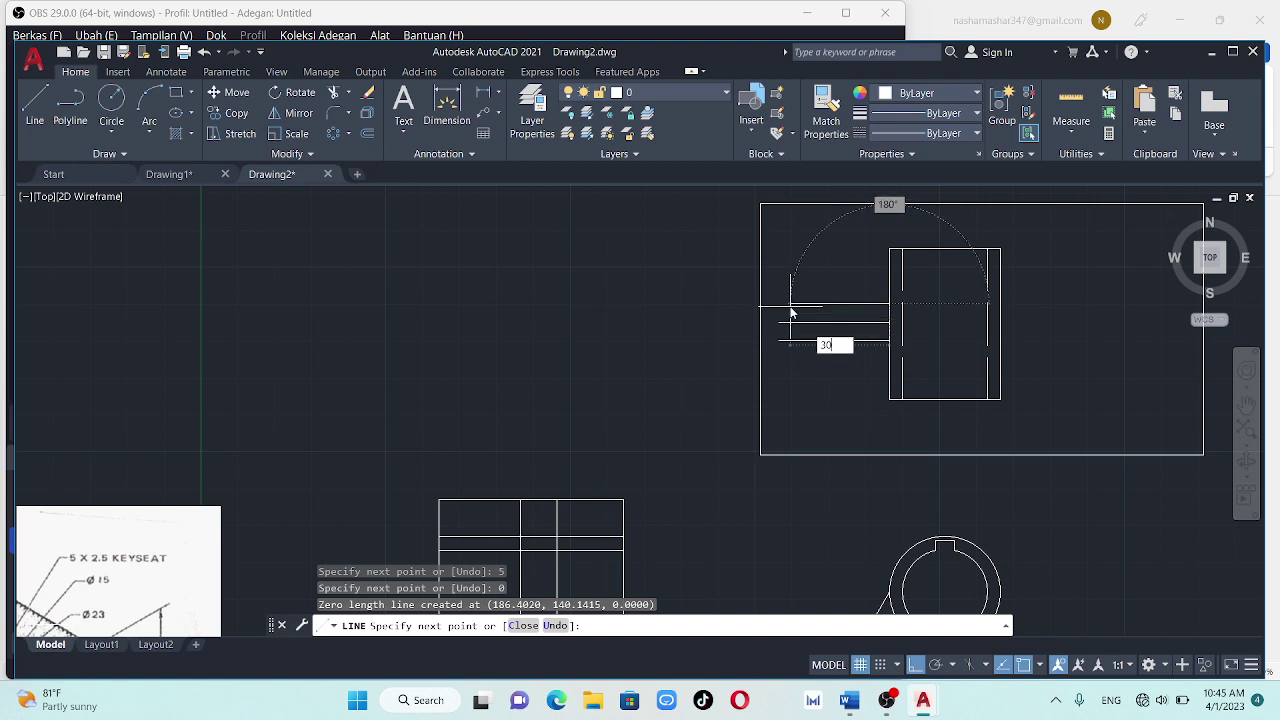
{"action": "key", "text": "Return"}
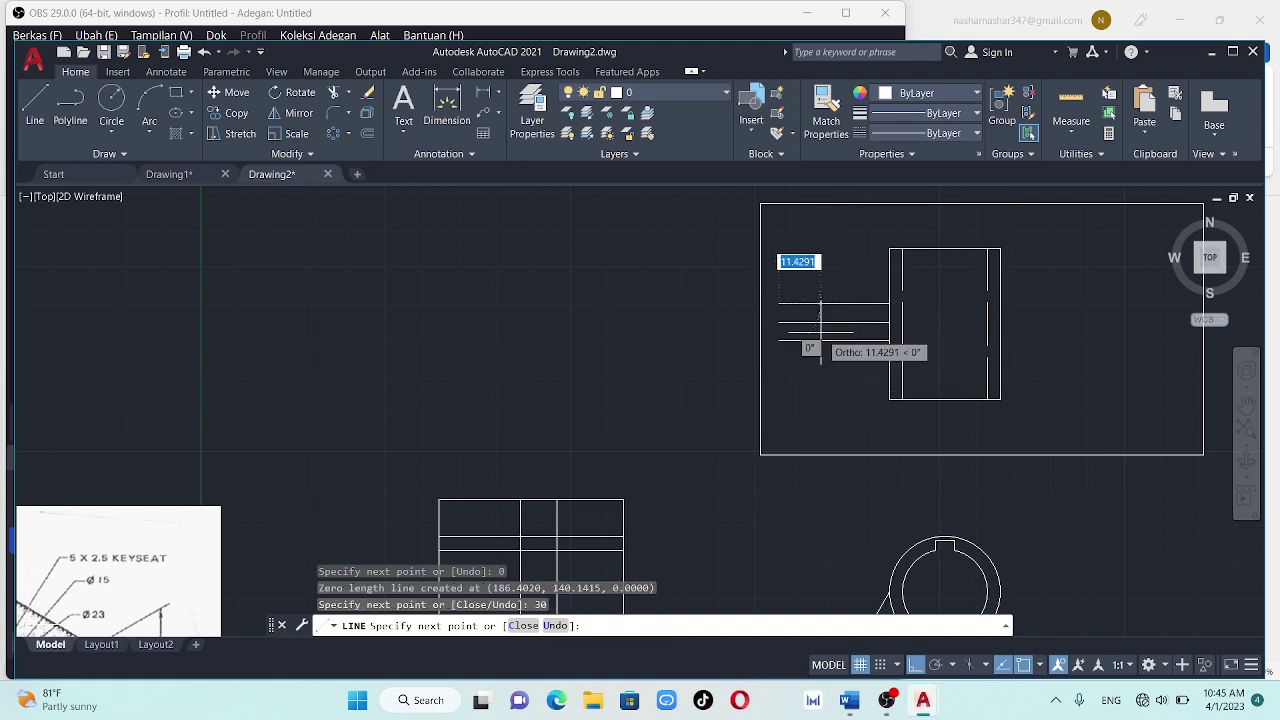
{"action": "key", "text": "Escape"}
{"action": "scroll", "coordinate": [866, 358], "scroll_direction": "down", "scroll_amount": 2}
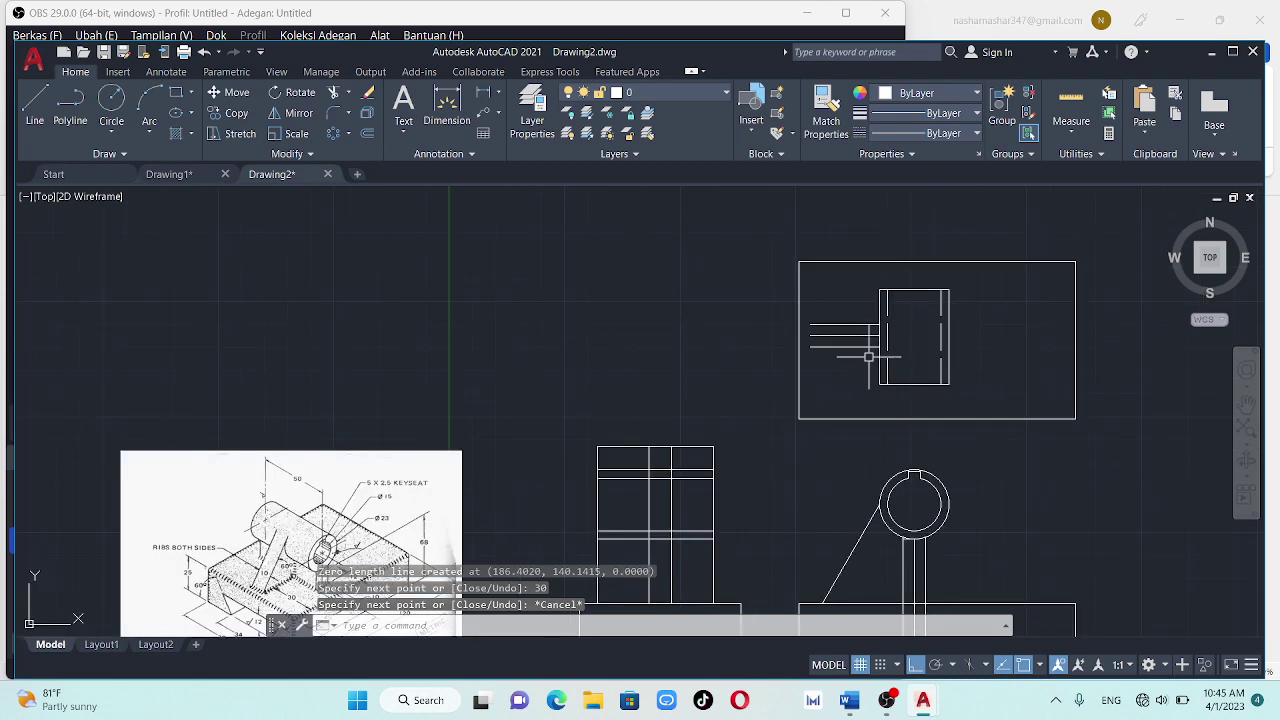
{"action": "scroll", "coordinate": [1185, 364], "scroll_direction": "down", "scroll_amount": 2}
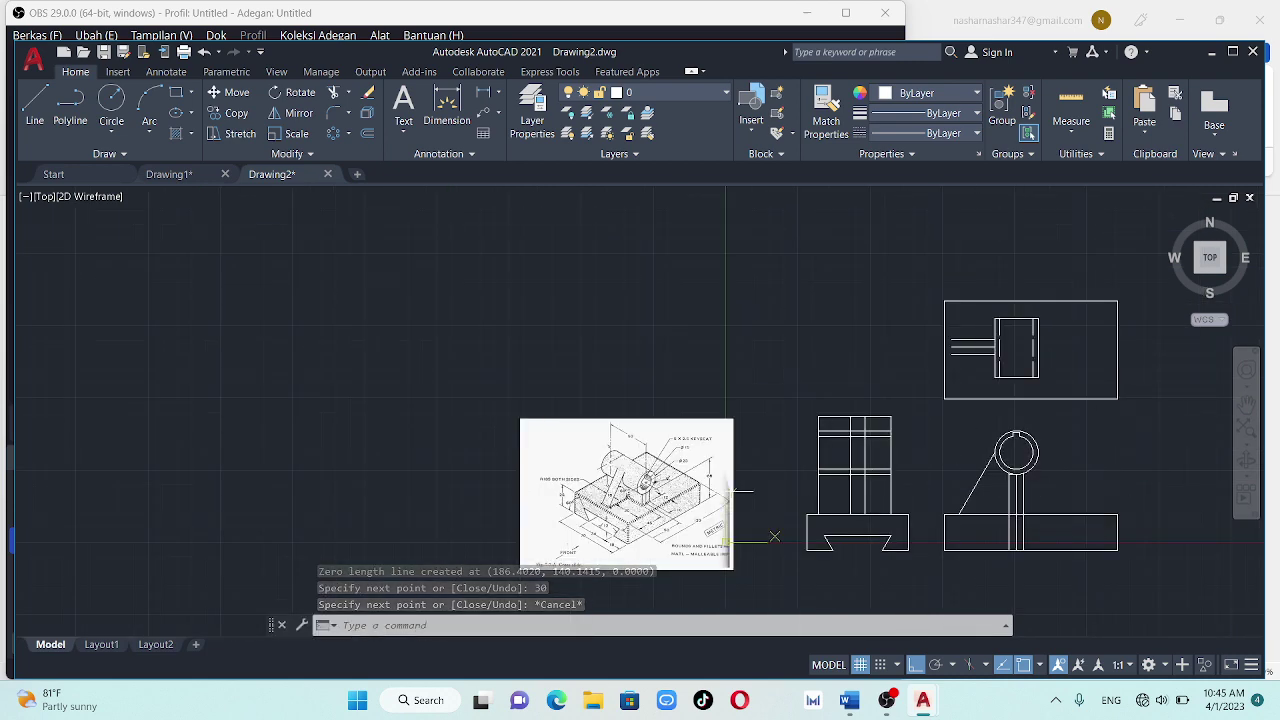
{"action": "scroll", "coordinate": [635, 506], "scroll_direction": "up", "scroll_amount": 2}
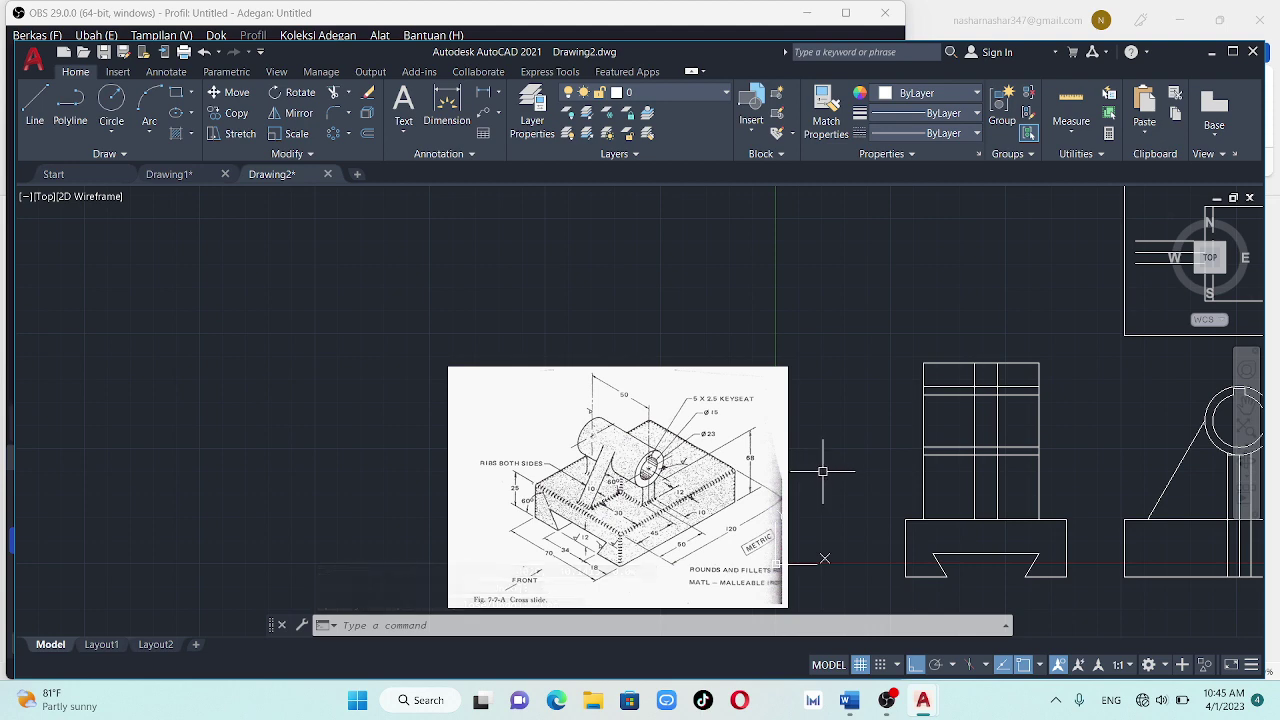
{"action": "mouse_move", "coordinate": [826, 471]}
{"action": "middle_mouse_down"}
{"action": "mouse_move", "coordinate": [423, 354]}
{"action": "mouse_move", "coordinate": [373, 431]}
{"action": "middle_mouse_up"}
{"action": "scroll", "coordinate": [361, 436], "scroll_direction": "down", "scroll_amount": 2}
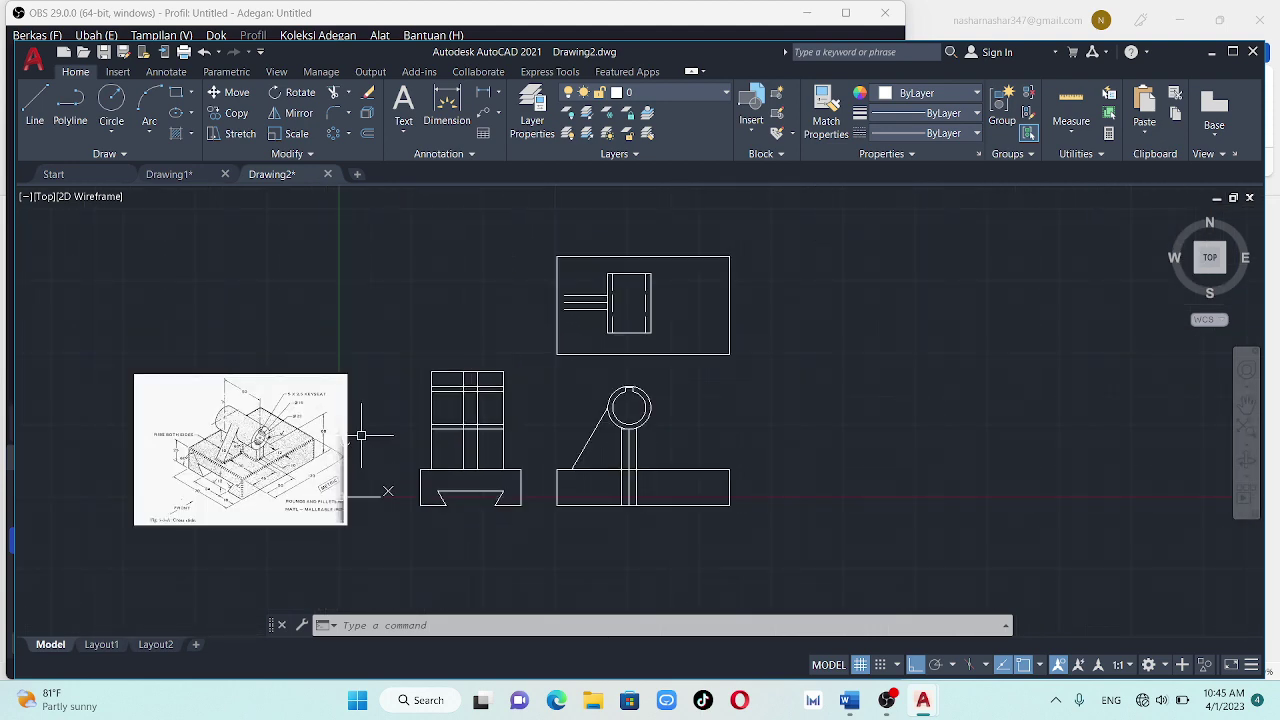